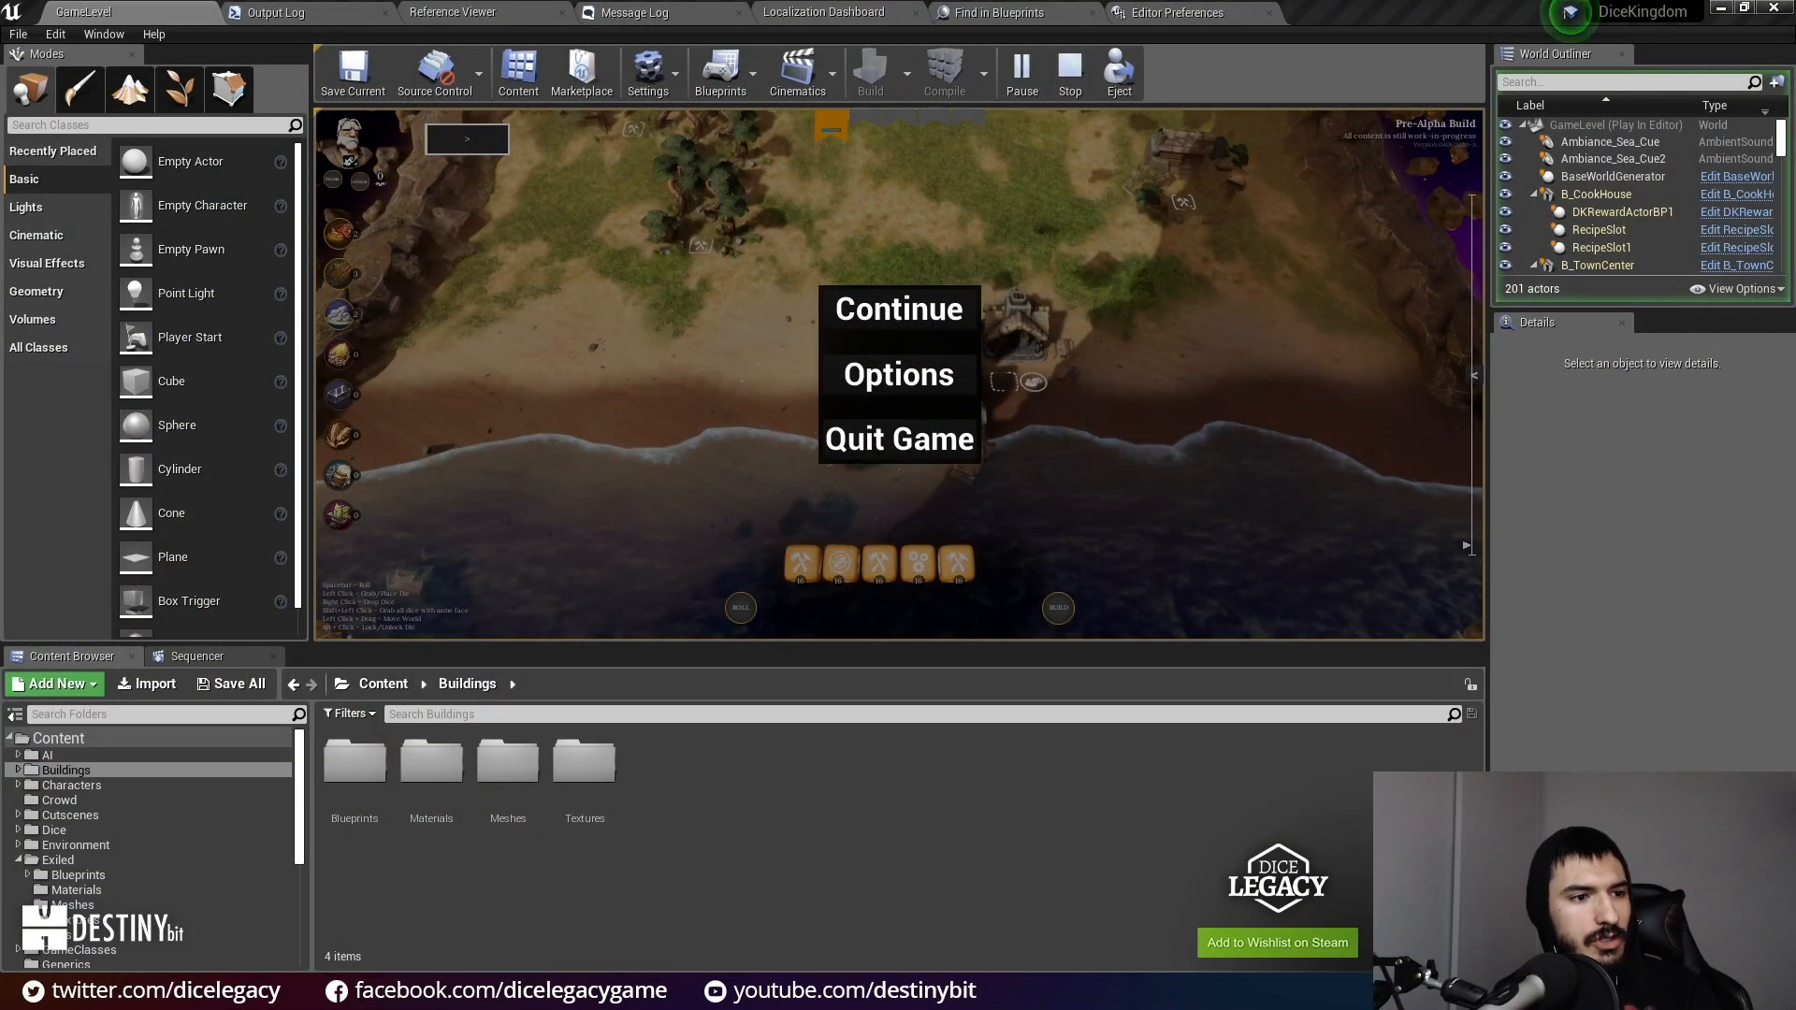
Step: Resume the paused game and show the play viewport full screen
left_click(883, 325)
key("F11")
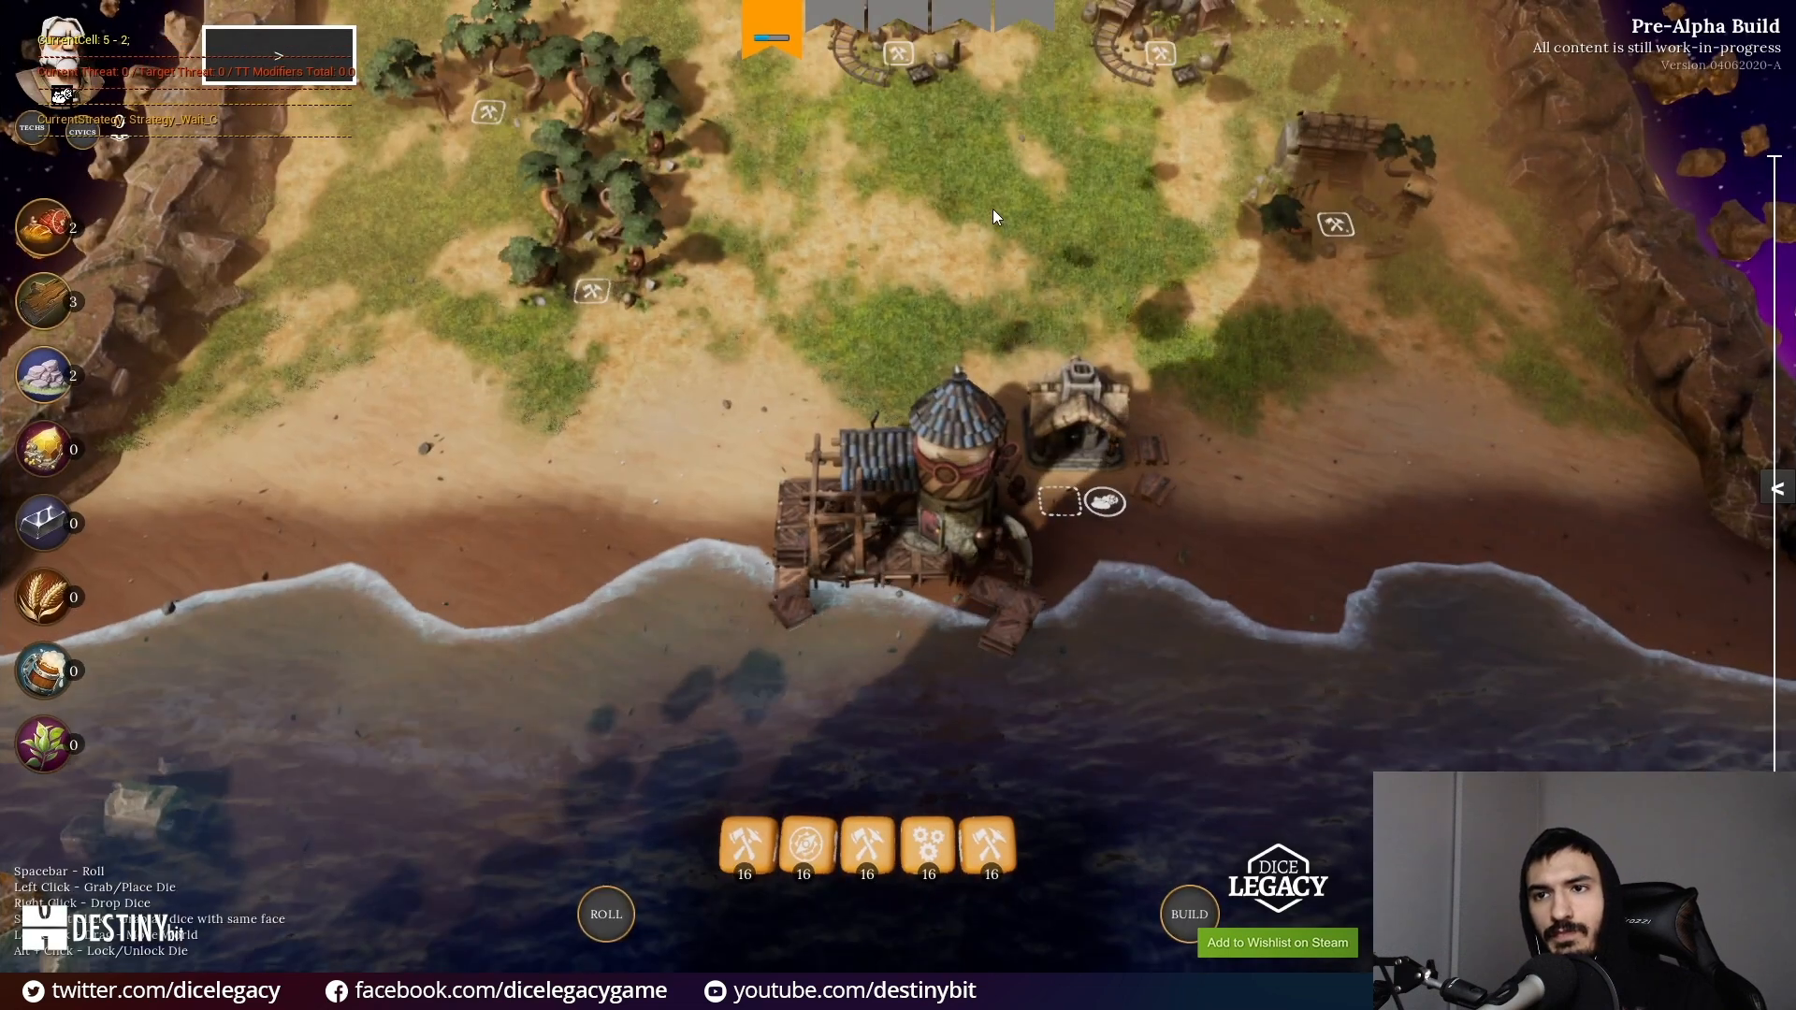
Step: Examine the fog of war boundary beyond the starting territory, from the base up to the fogged ruins and trees
left_click_drag(992, 215, 1026, 441)
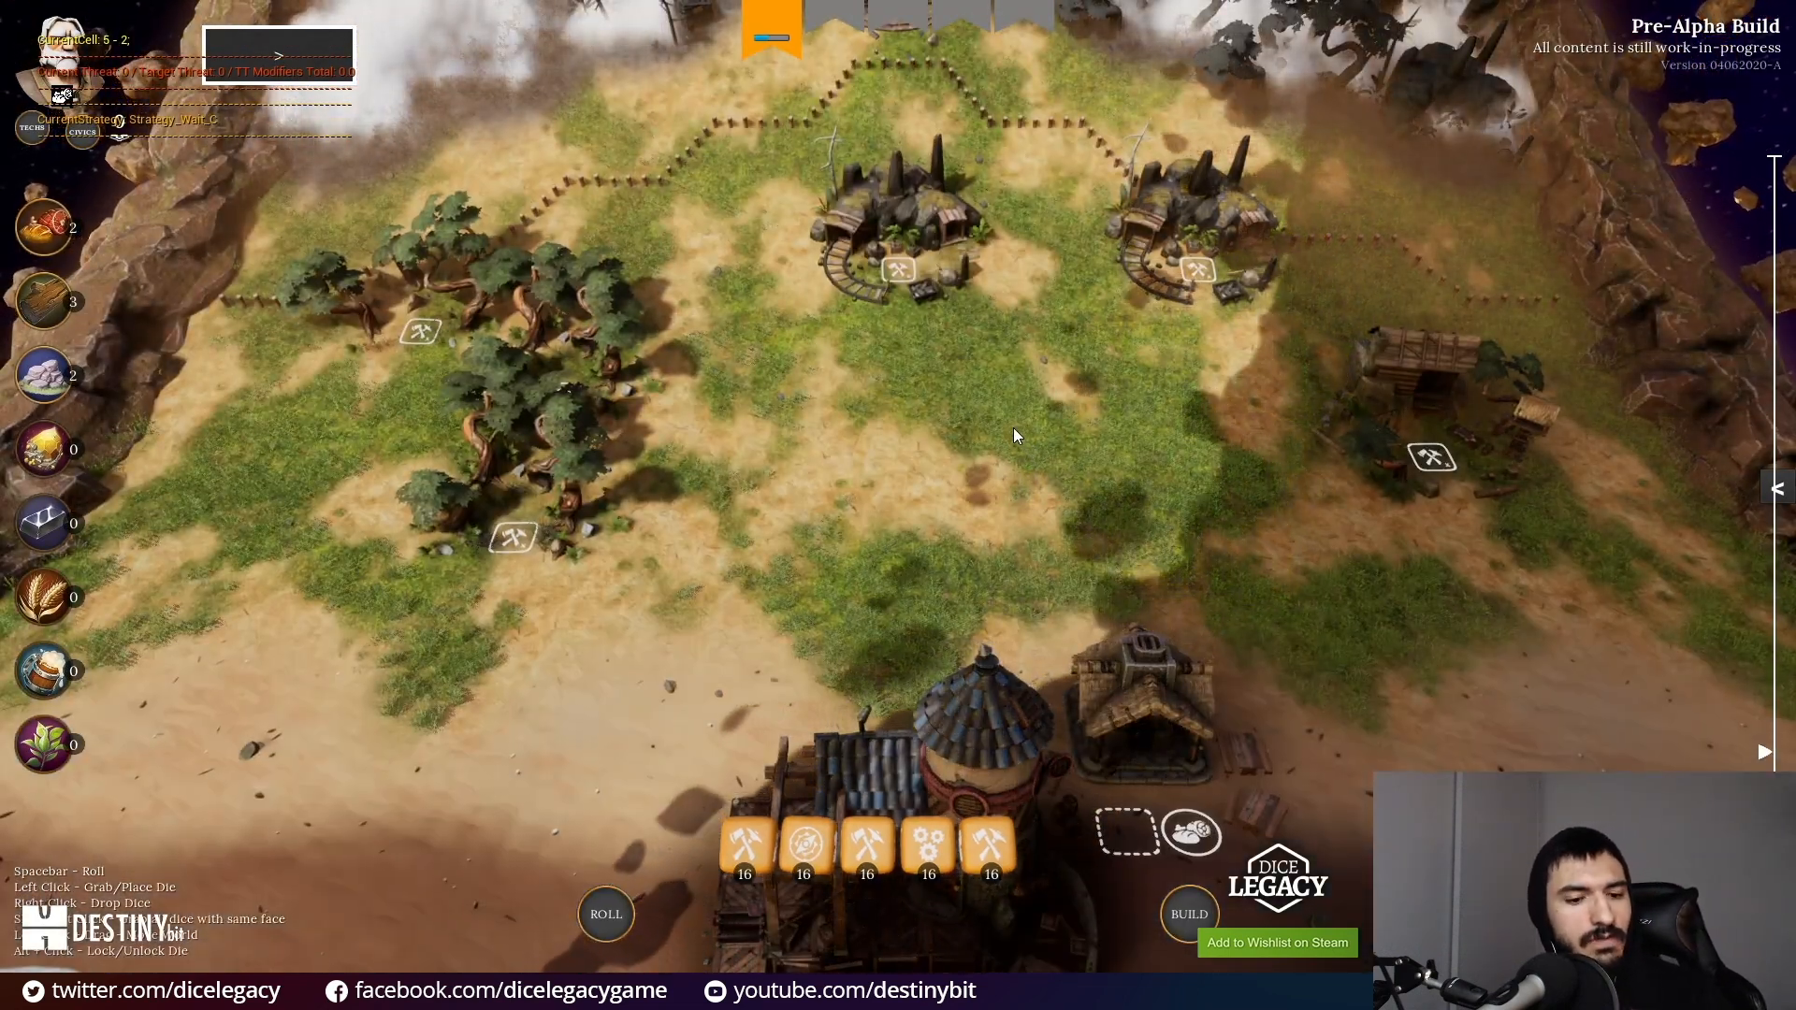
left_click_drag(1013, 429, 1022, 823)
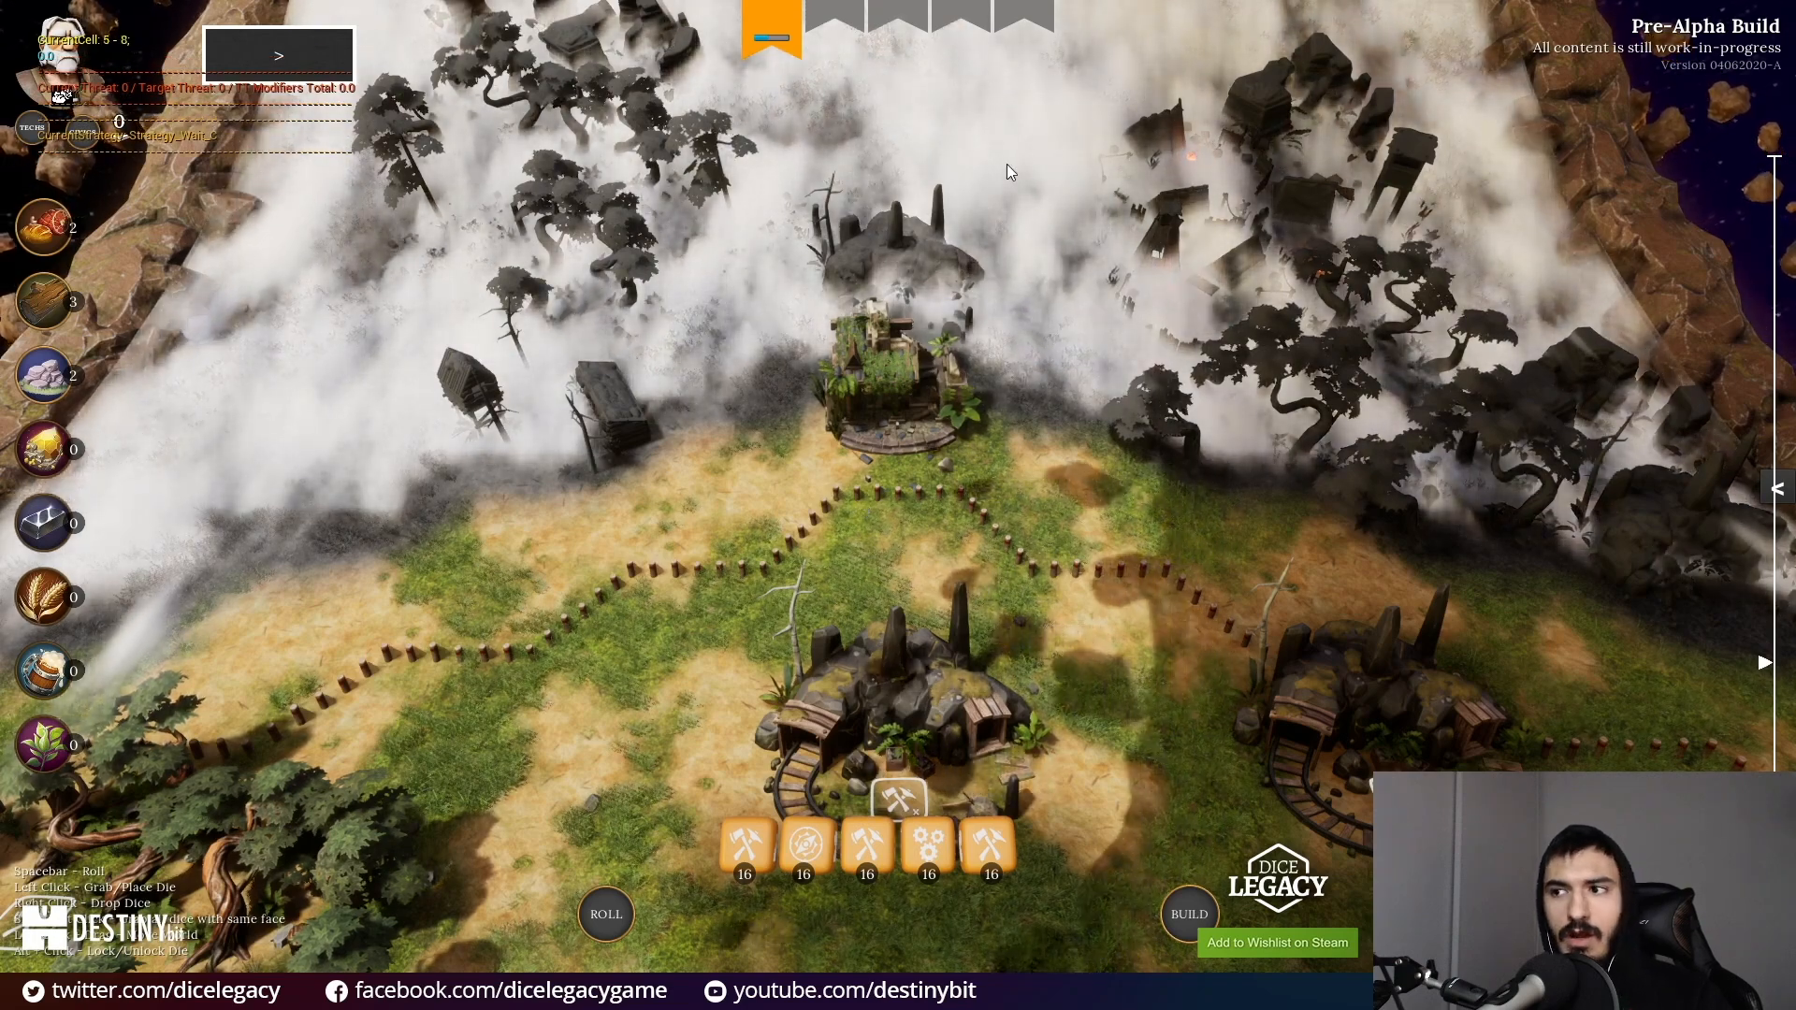
left_click_drag(1412, 241, 1495, 668)
mouse_move(1149, 360)
left_mouse_down()
mouse_move(1156, 721)
mouse_move(1044, 430)
mouse_move(1040, 281)
left_mouse_up()
left_click_drag(1039, 748, 1029, 334)
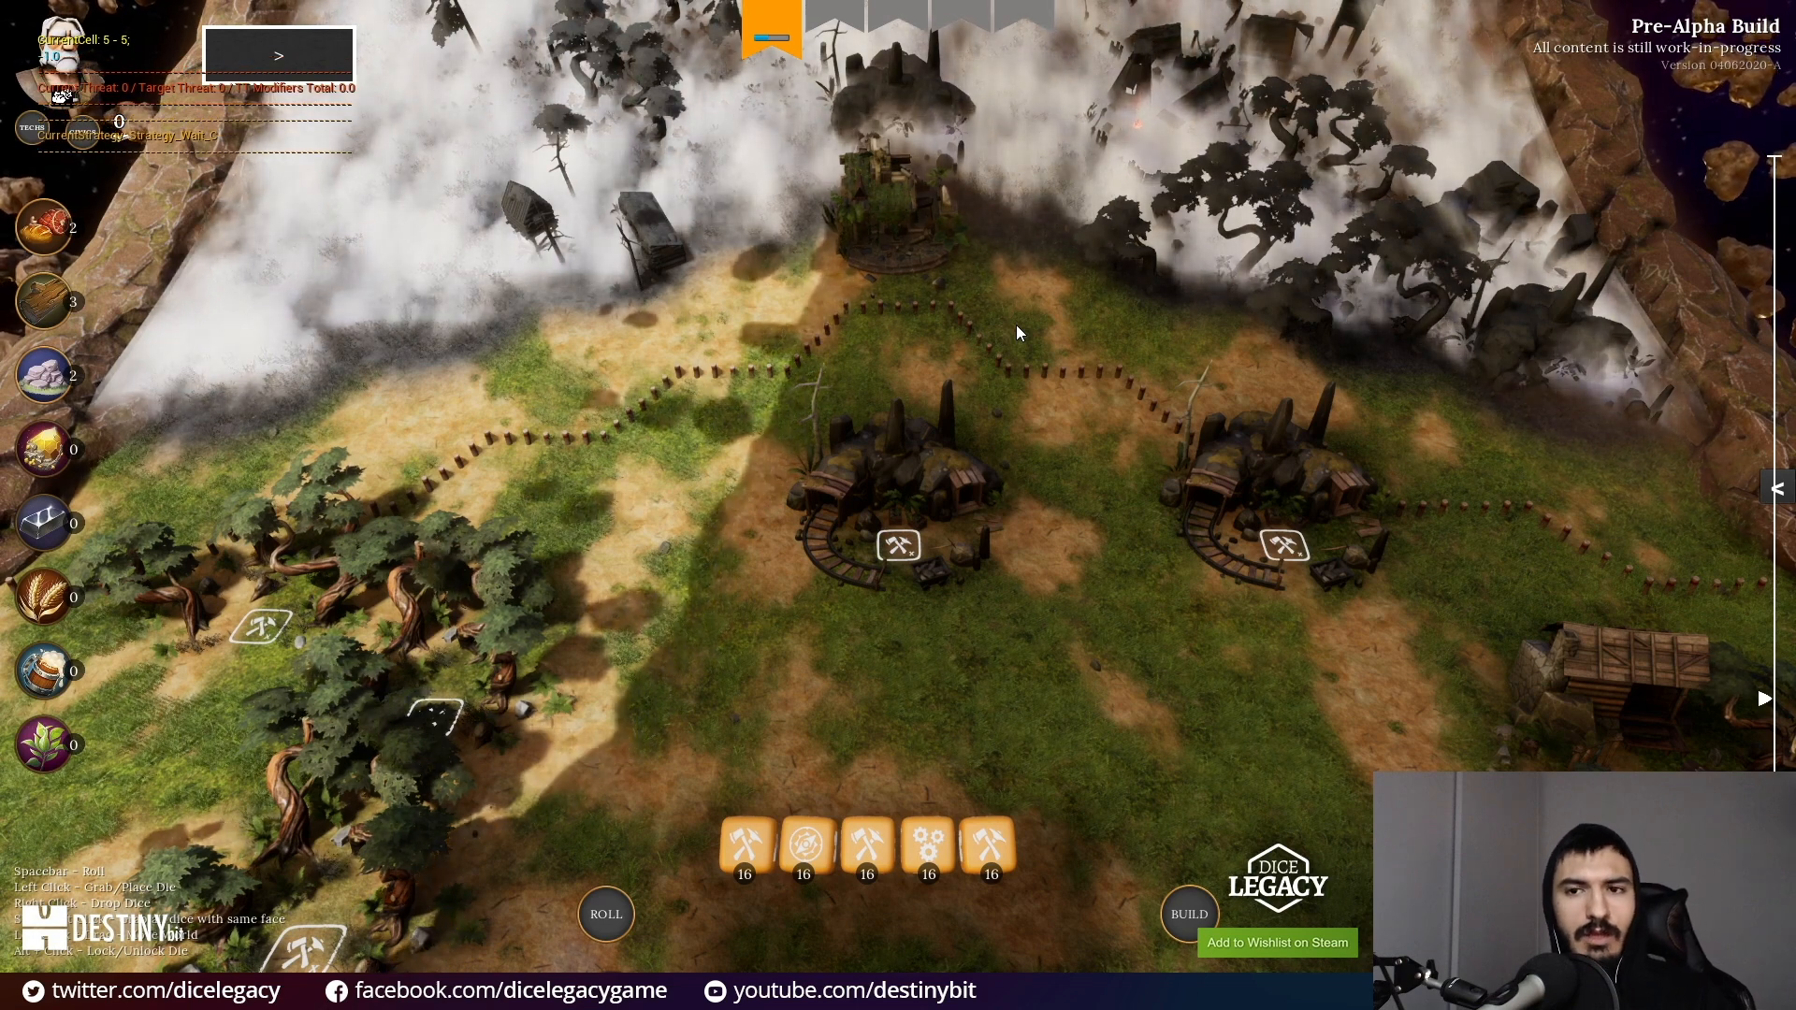
left_click_drag(453, 302, 435, 500)
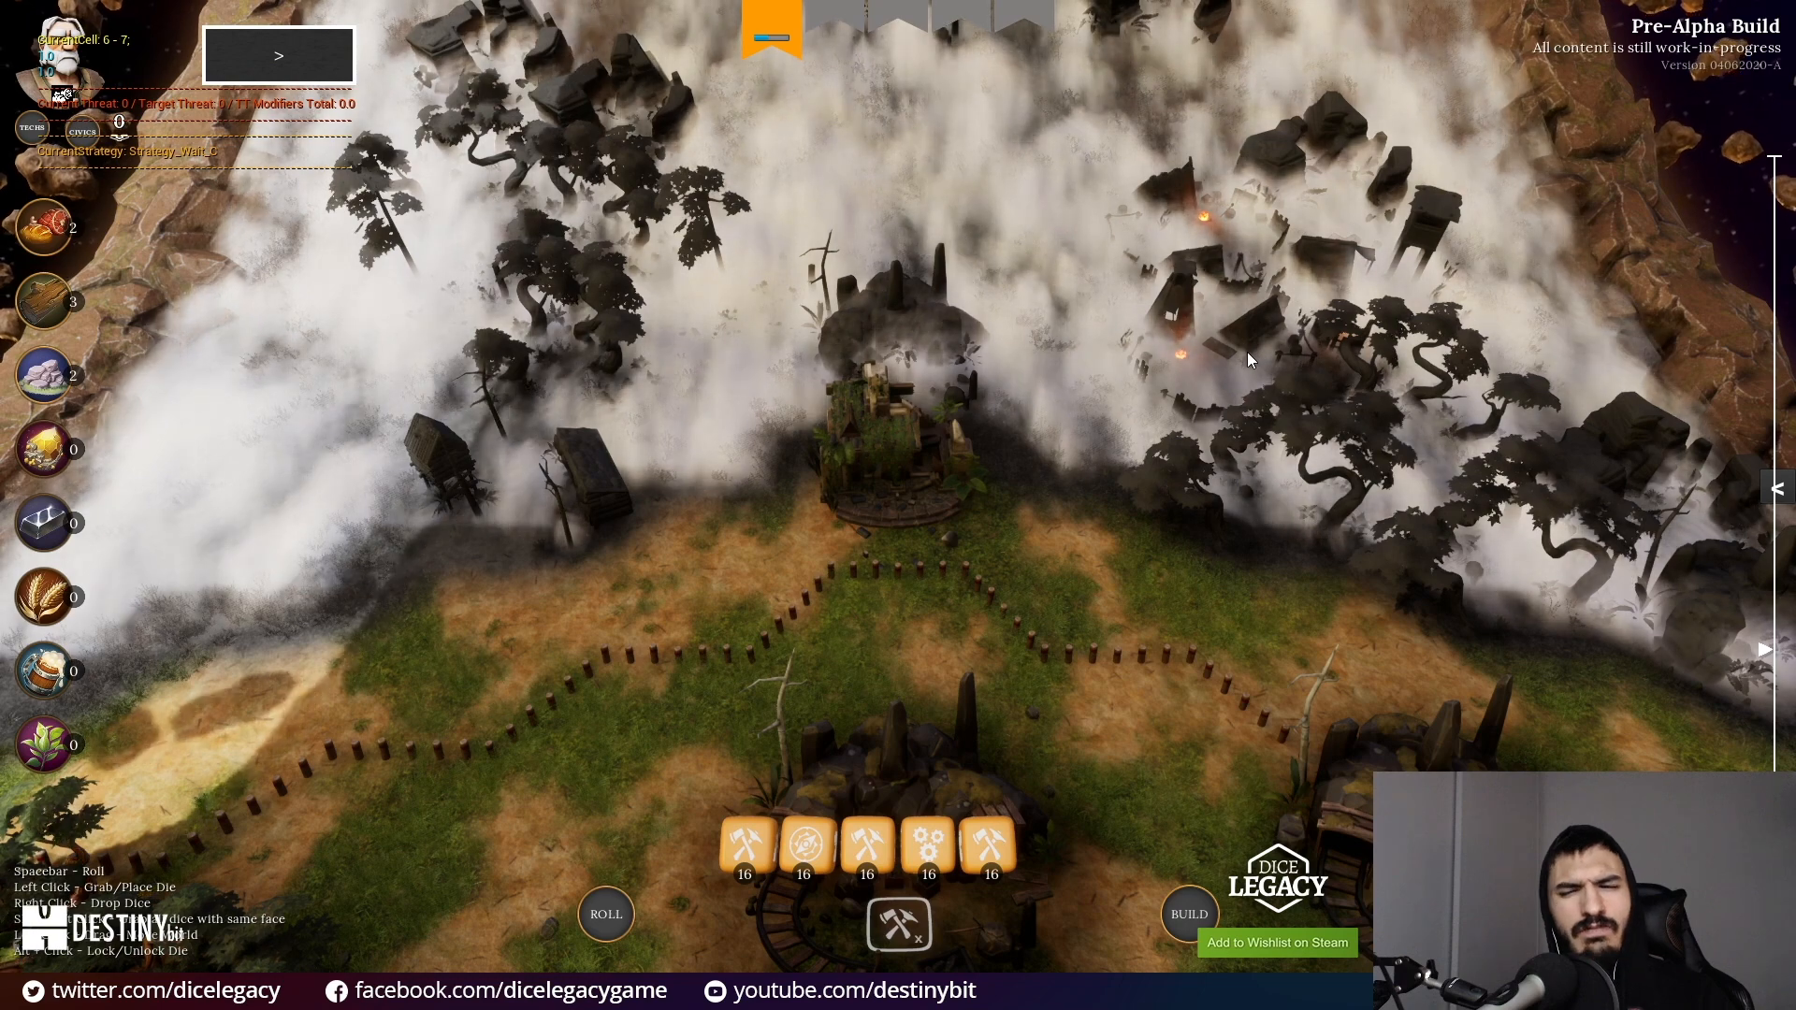
left_click_drag(1175, 356, 986, 458)
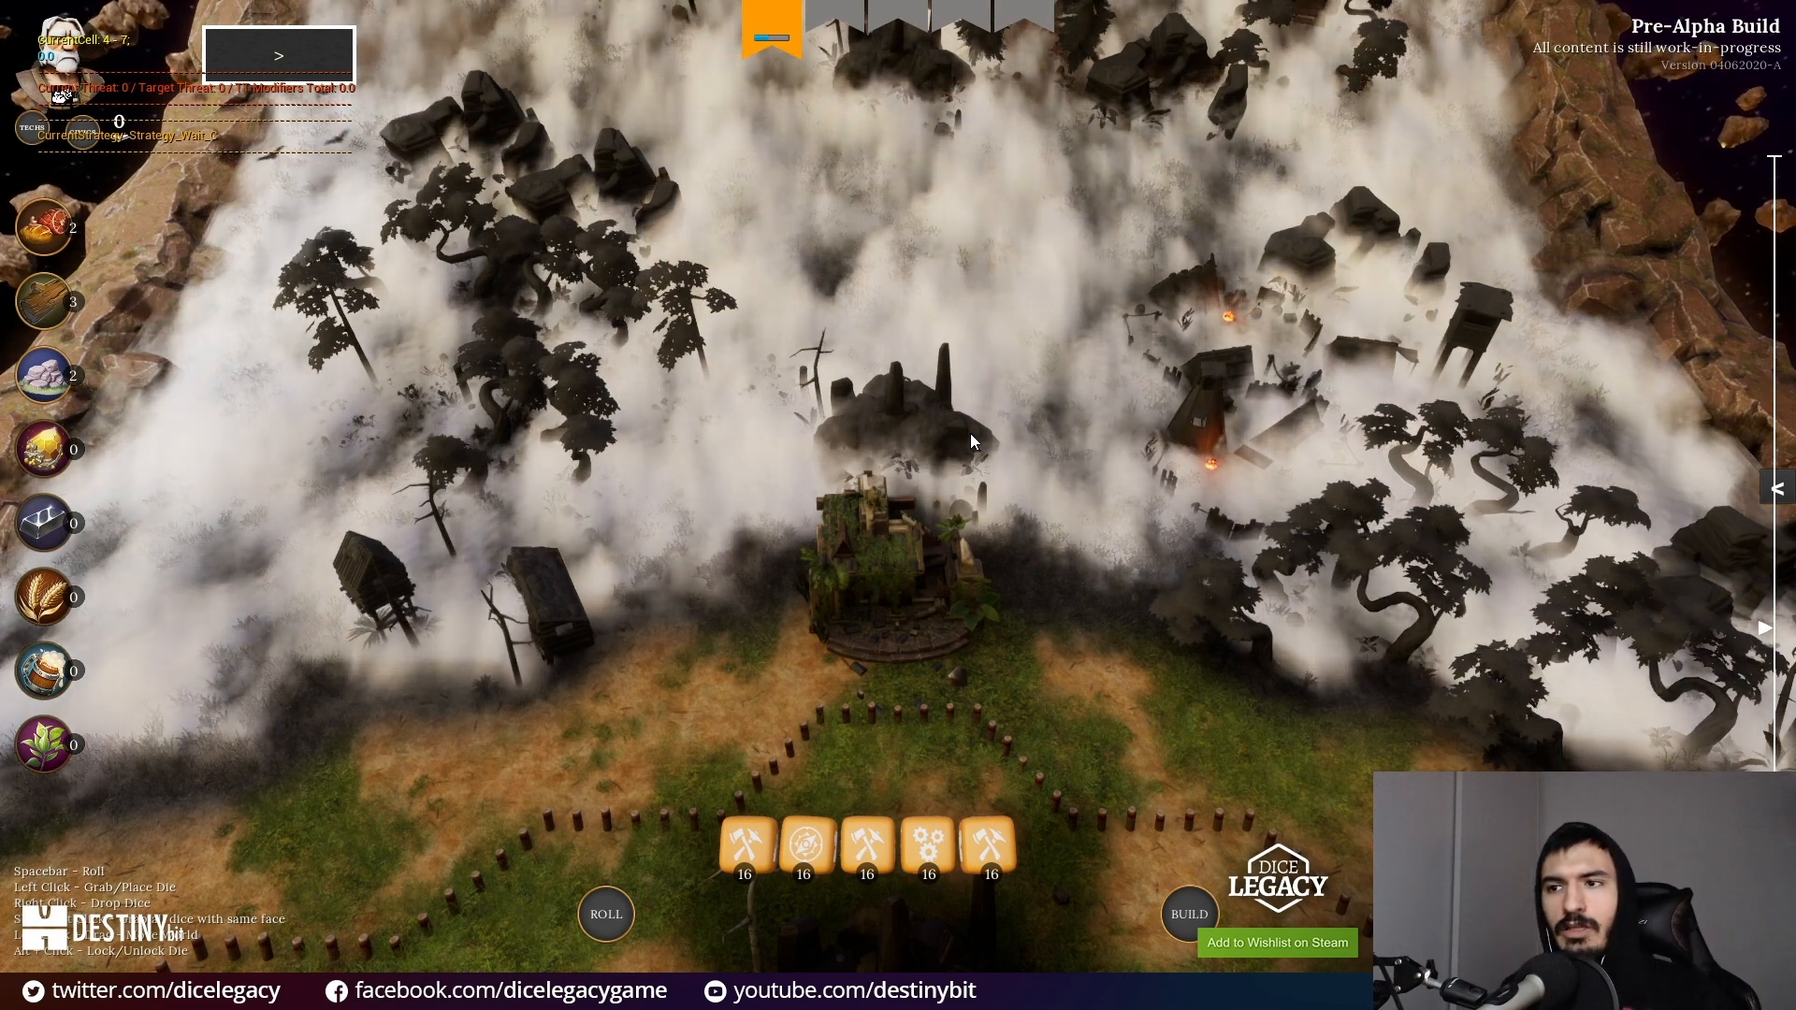
scroll(1253, 364, "down", 4)
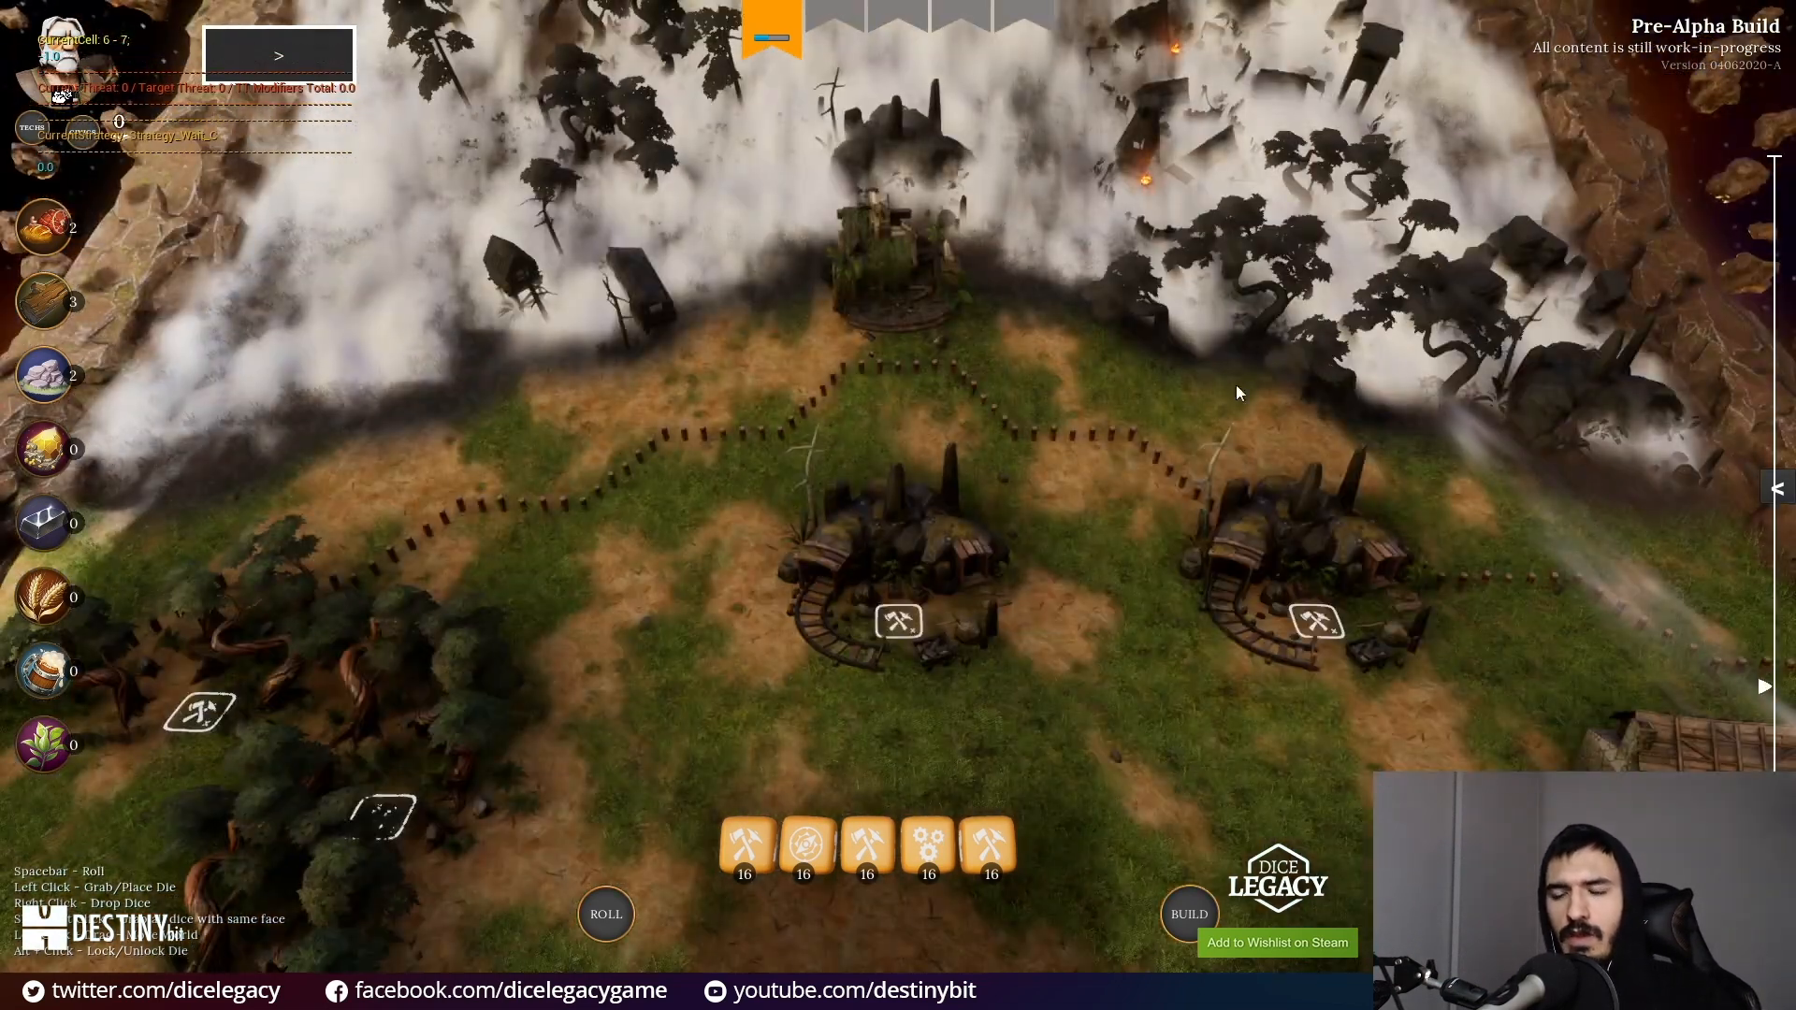
Step: Grant extra resources with the debug tools and place a House between the two mines
left_click(1185, 903)
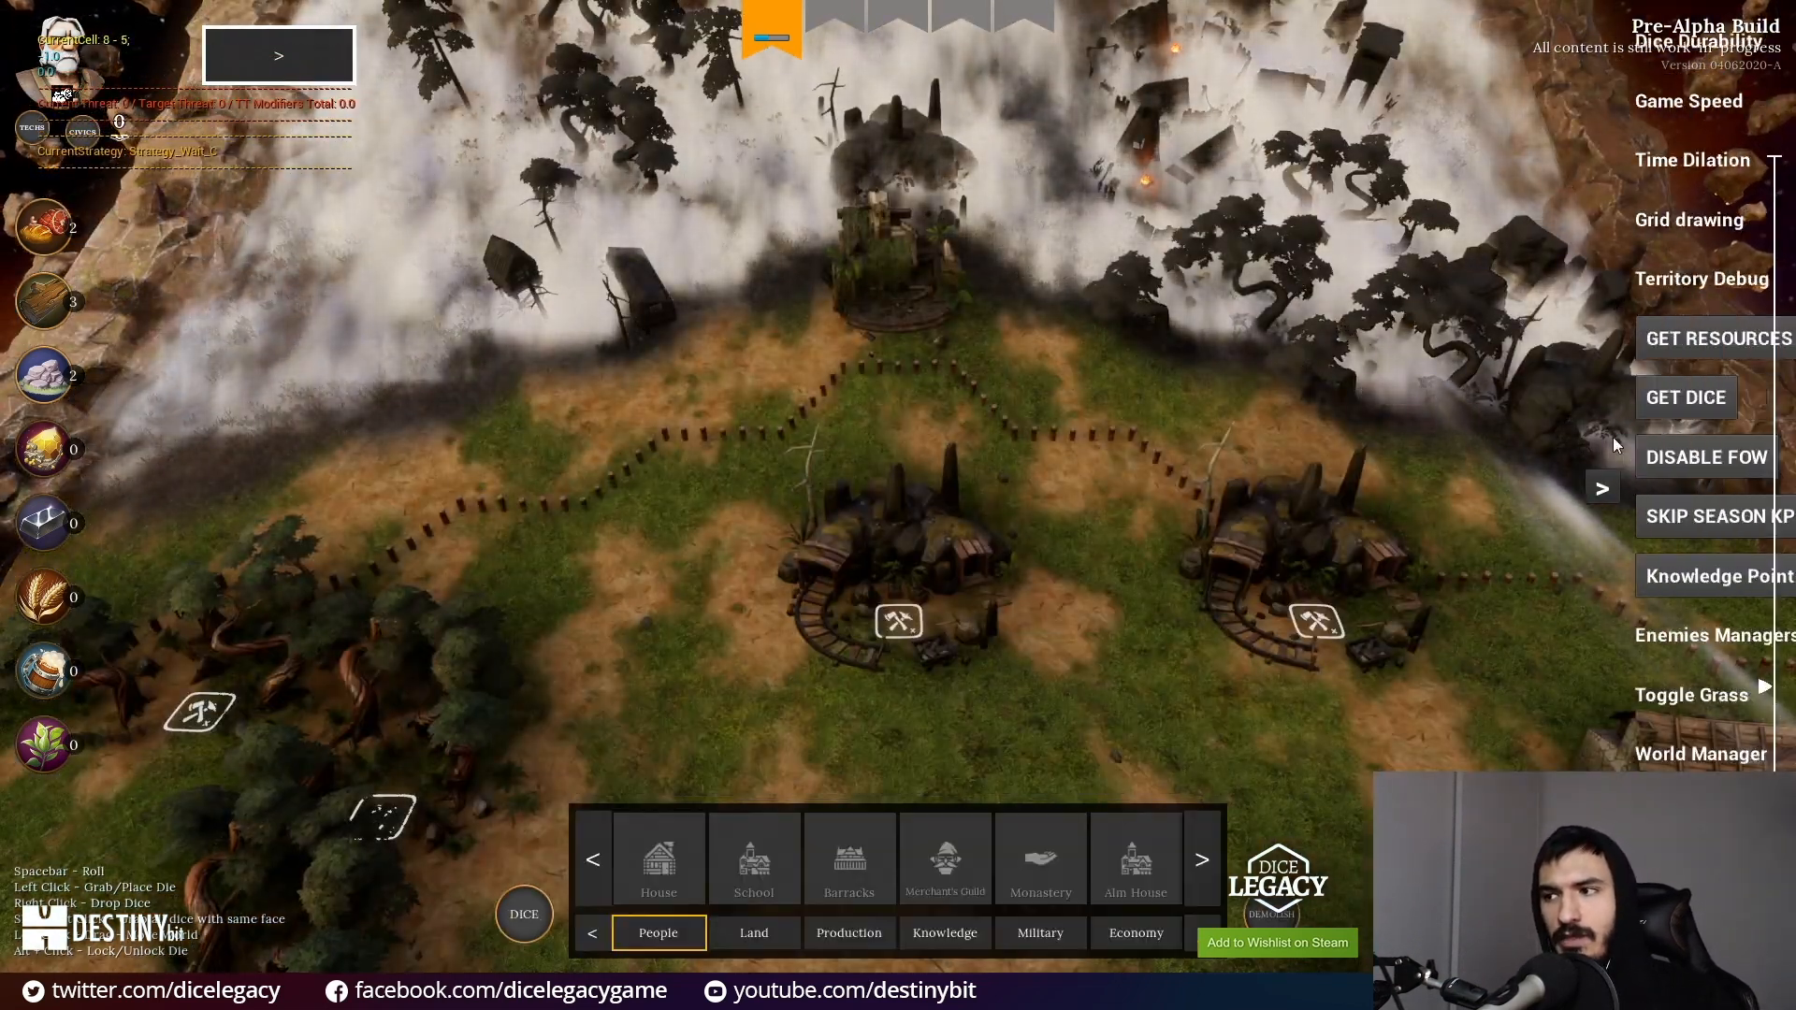
left_click(1429, 339)
left_click(659, 859)
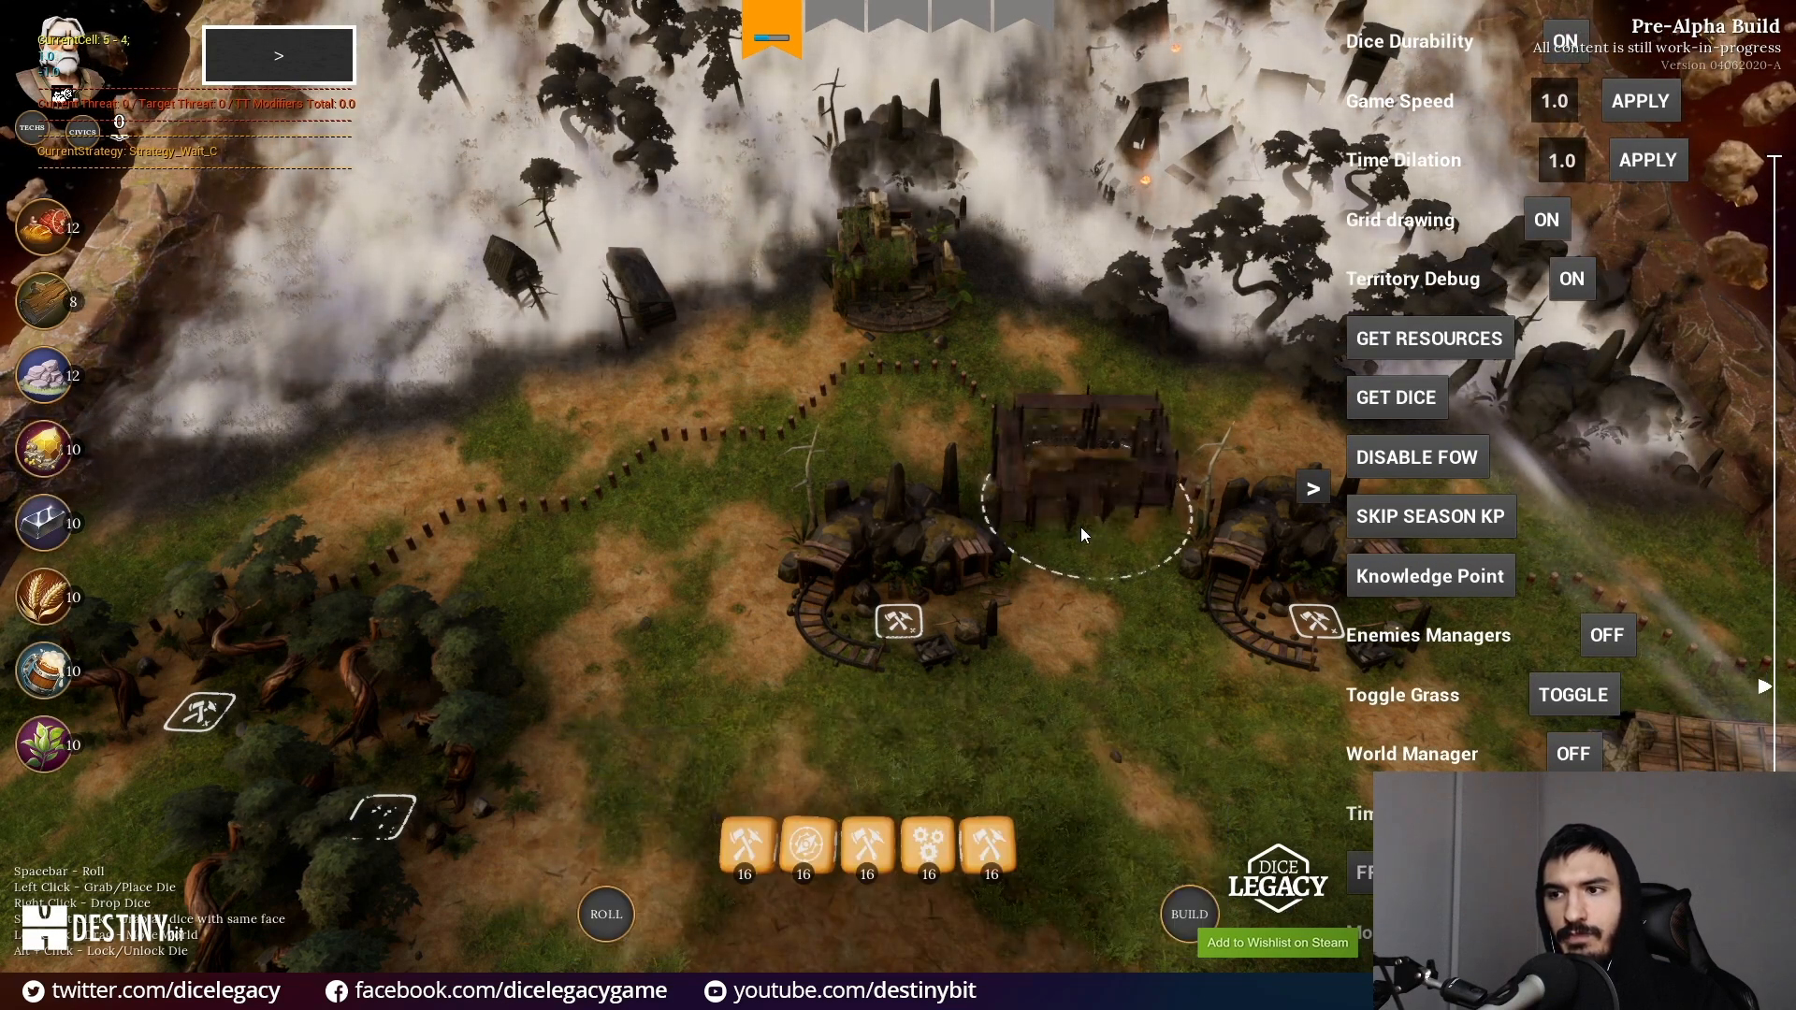
left_click(1081, 525)
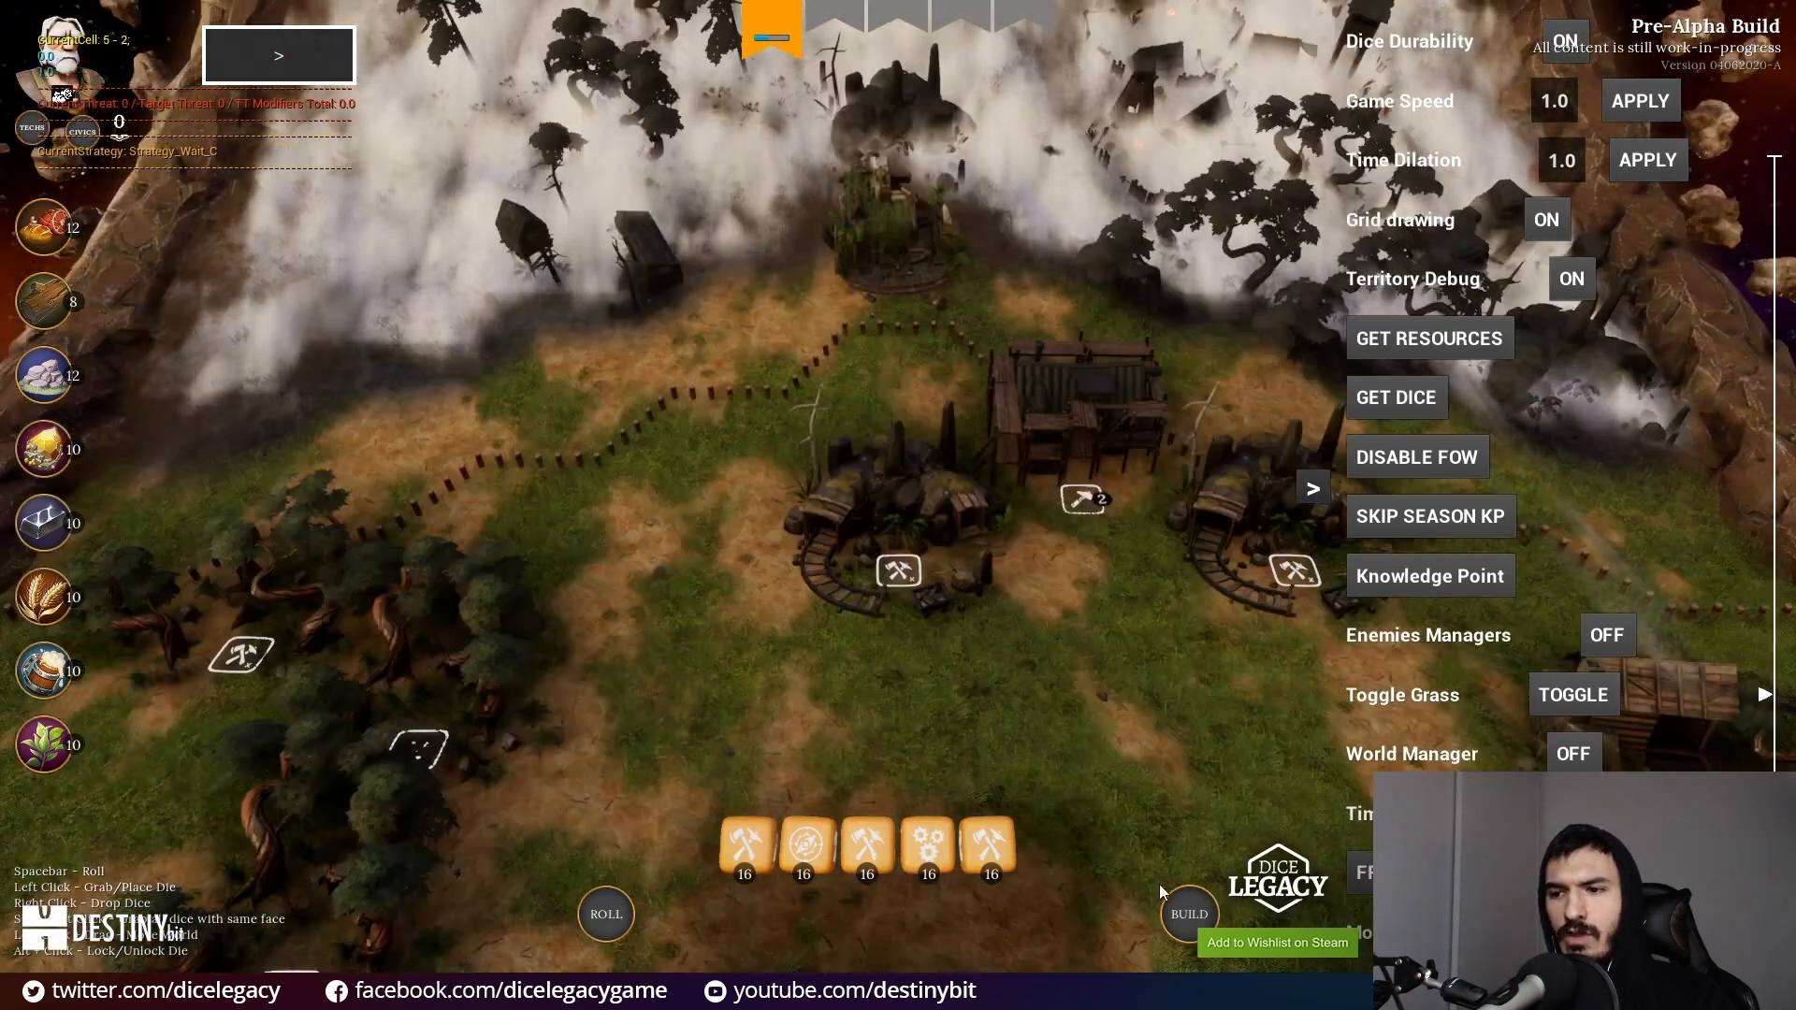
Step: Detach from the player camera to examine the distant fog of war freely, and return to the gameplay camera over the base
key("w")
key("F8")
right_click_drag(1171, 720, 1177, 646)
key("F8")
key("w")
scroll(1111, 708, "up", 2)
key("F8")
scroll(1148, 711, "down", 2)
right_click_drag(962, 337, 980, 271)
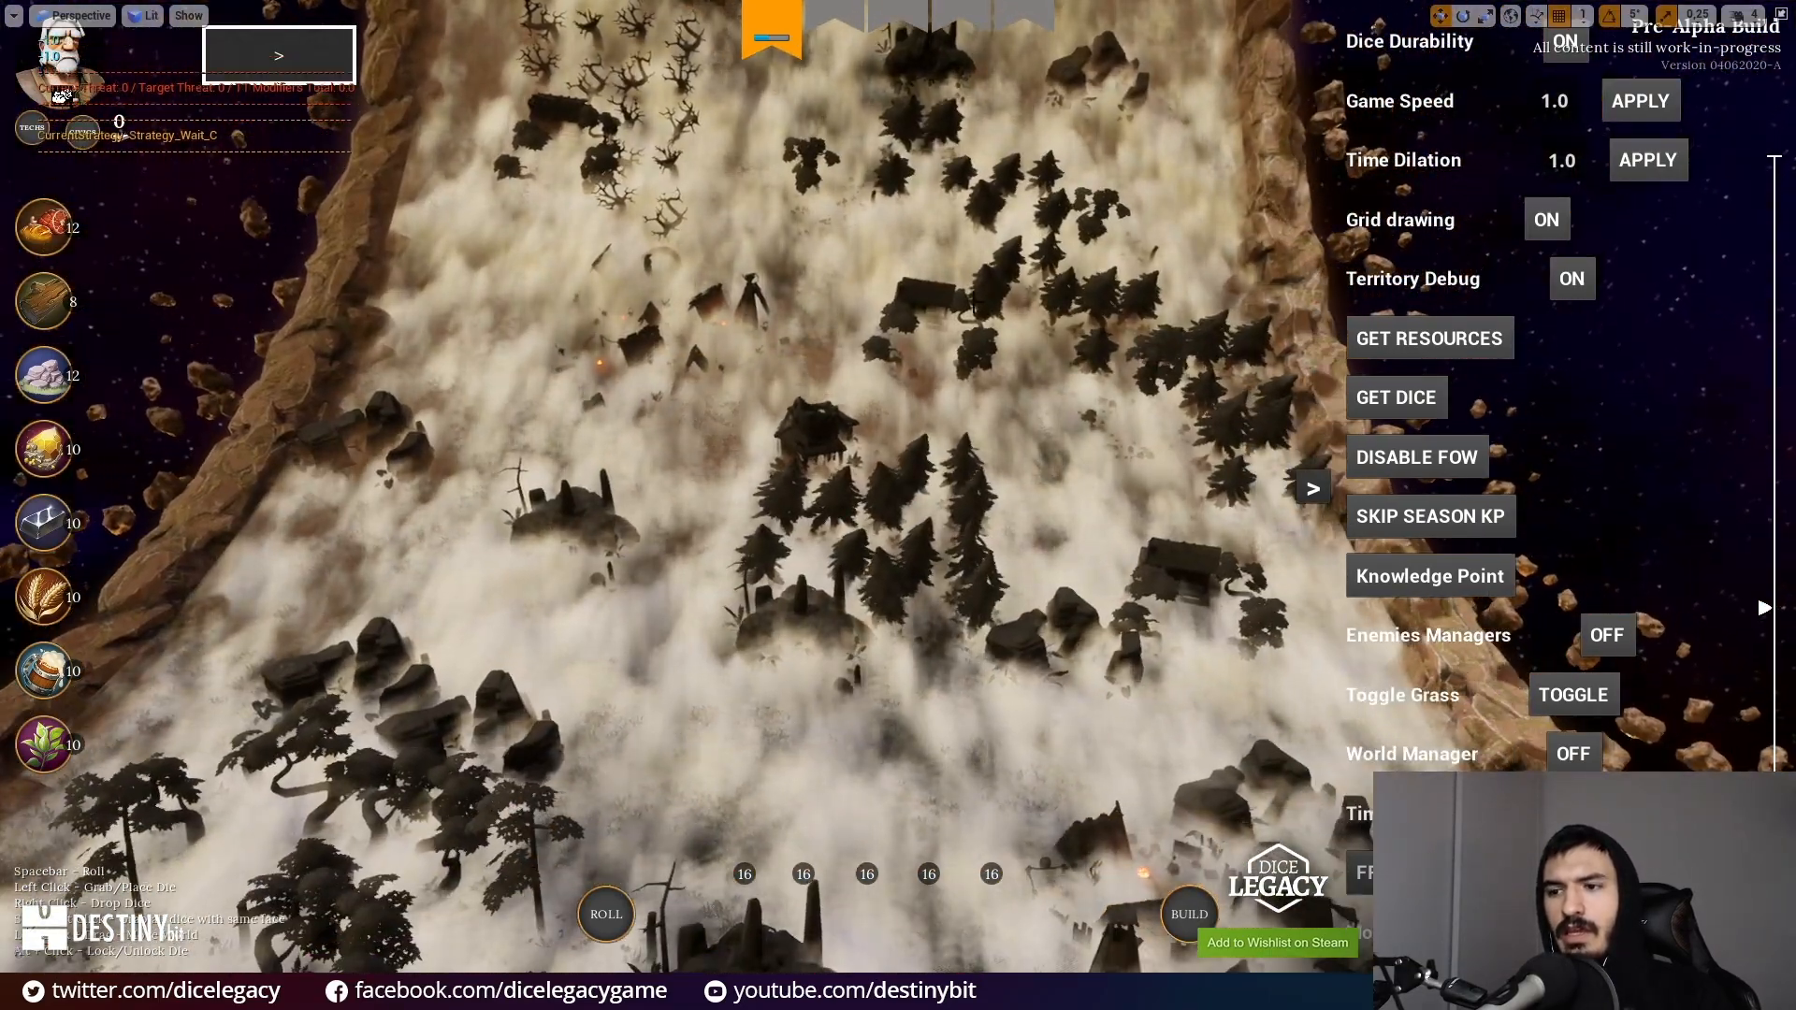
key("F8")
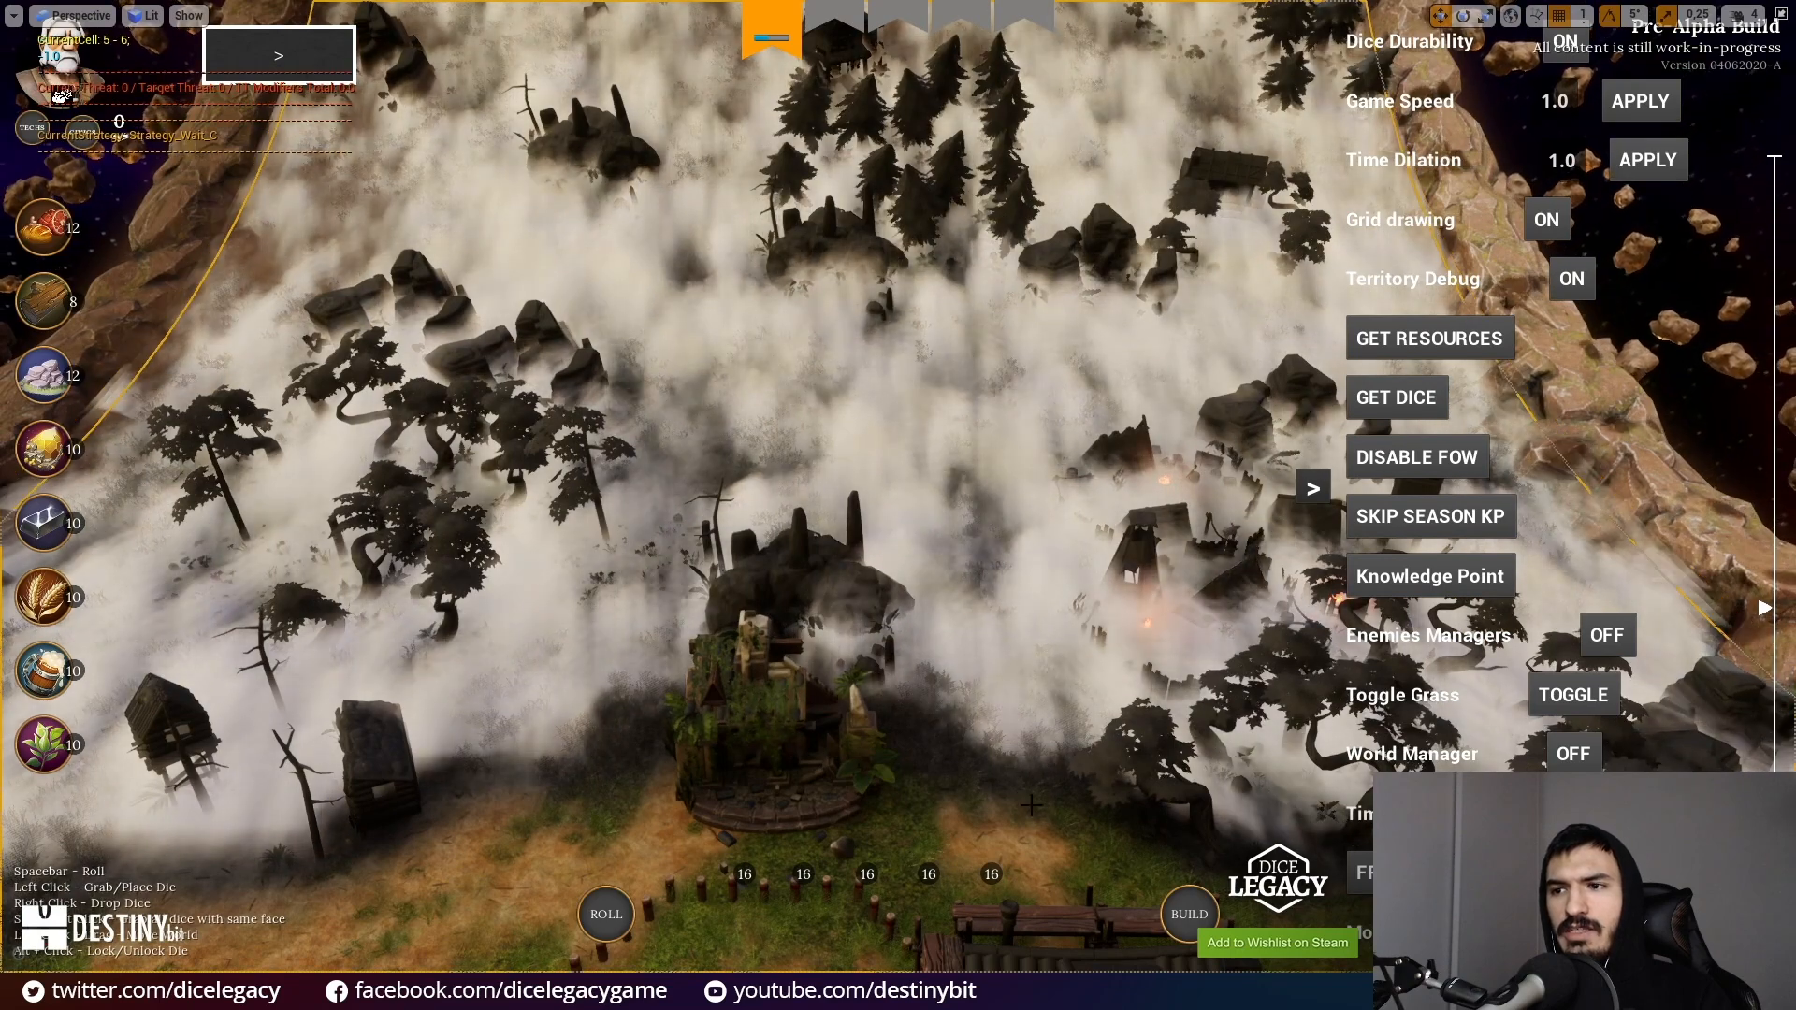
key("F8")
mouse_move(1012, 395)
left_mouse_down()
mouse_move(1041, 498)
mouse_move(1076, 456)
left_mouse_up()
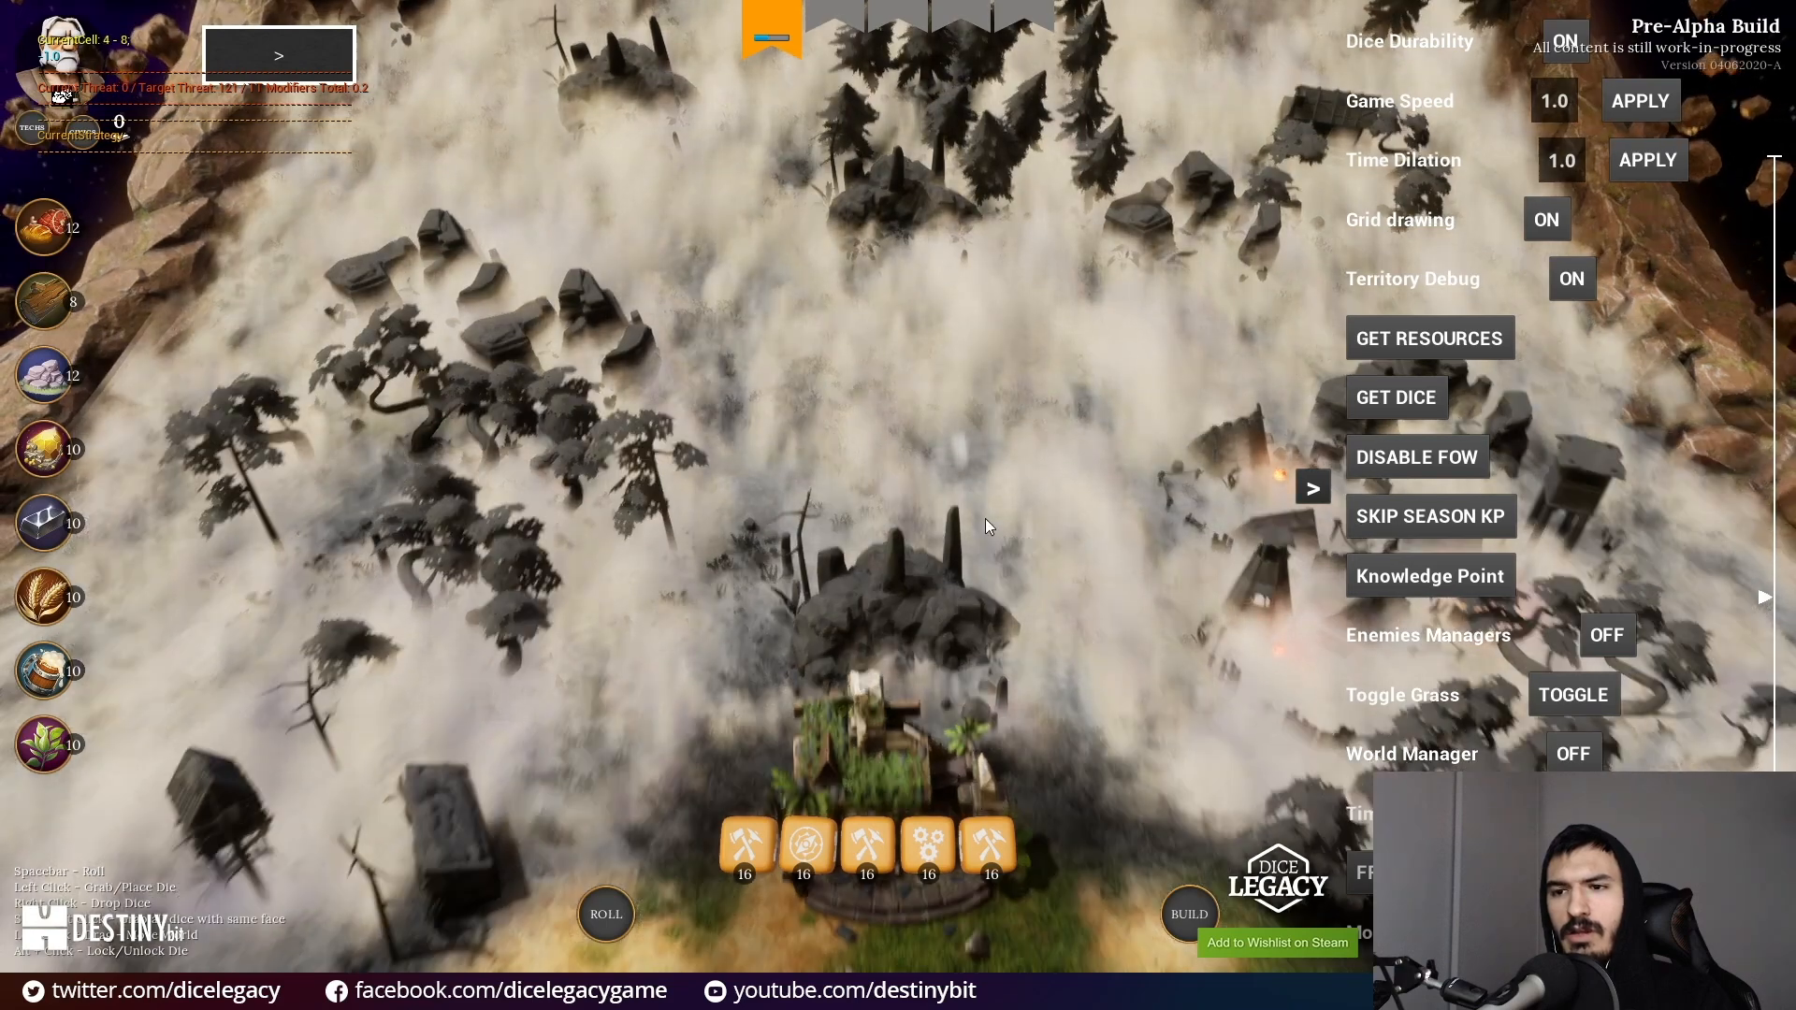
mouse_move(990, 525)
left_mouse_down()
mouse_move(204, 480)
mouse_move(176, 366)
left_mouse_up()
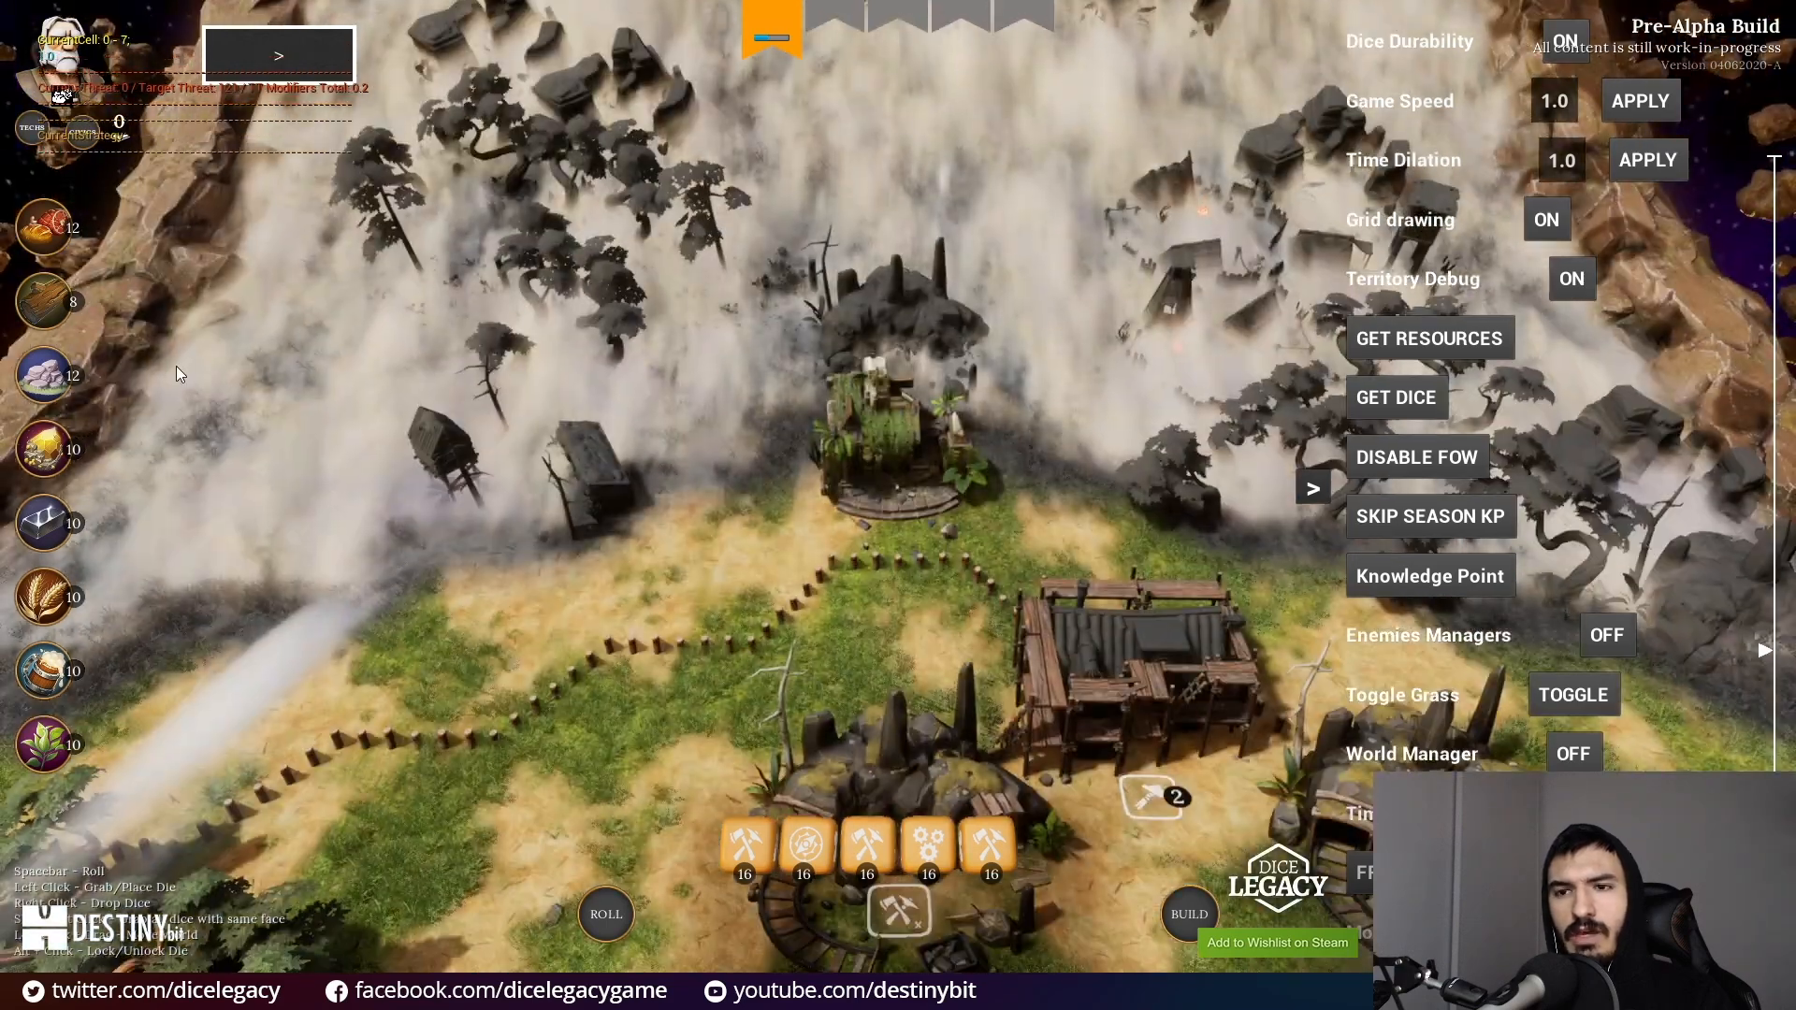
Step: Hide the debug tools and examine the fogged map from the base as far as the enemy towers and back
left_click(1313, 486)
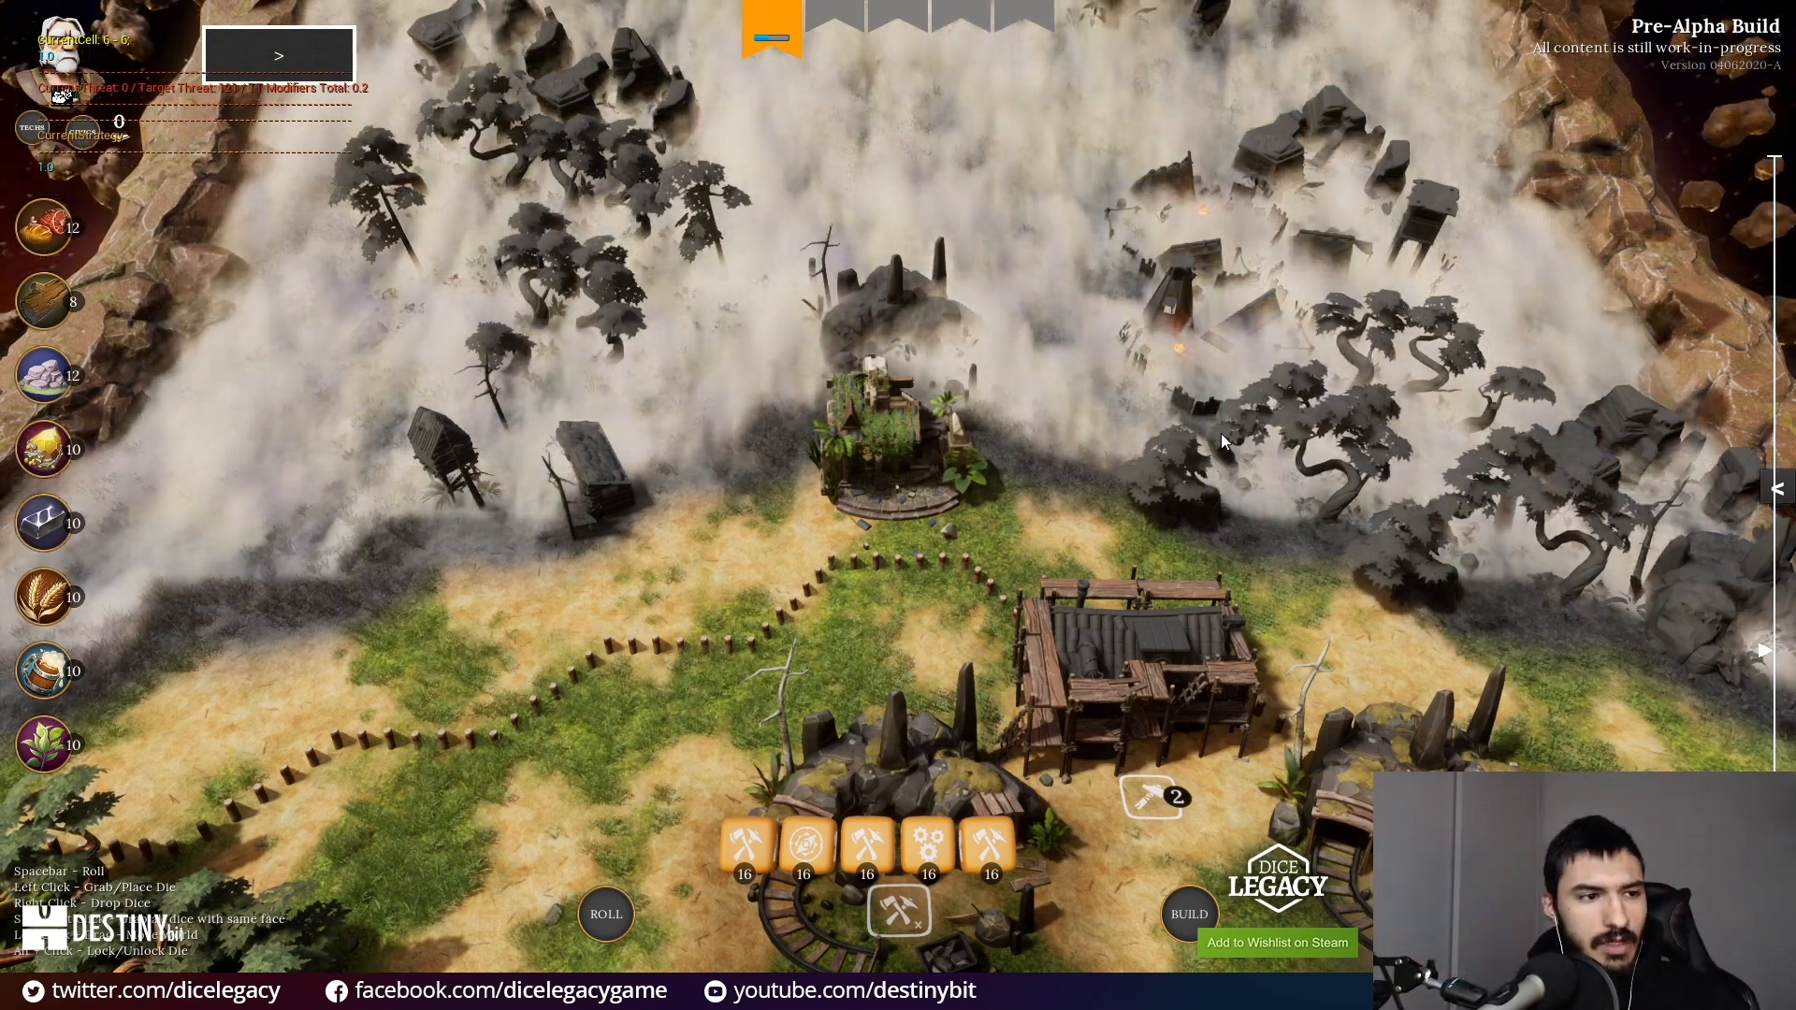
left_click_drag(1076, 425, 1034, 561)
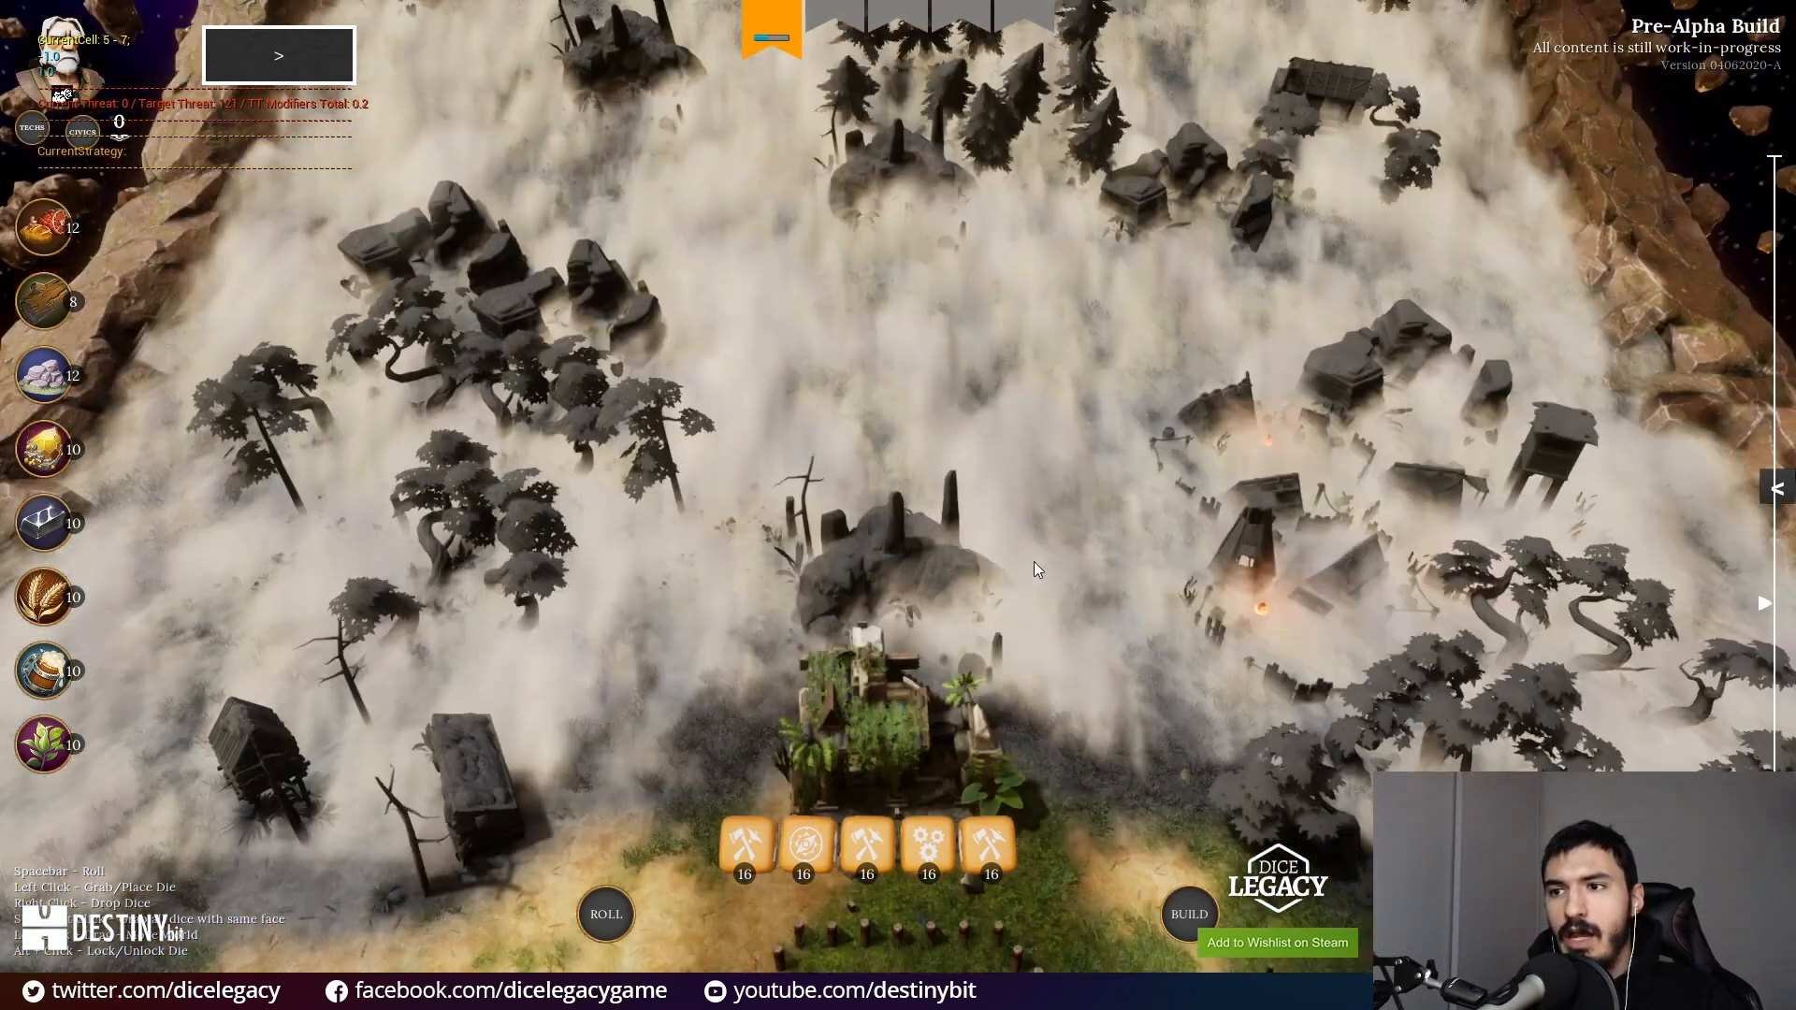
left_click_drag(565, 444, 558, 500)
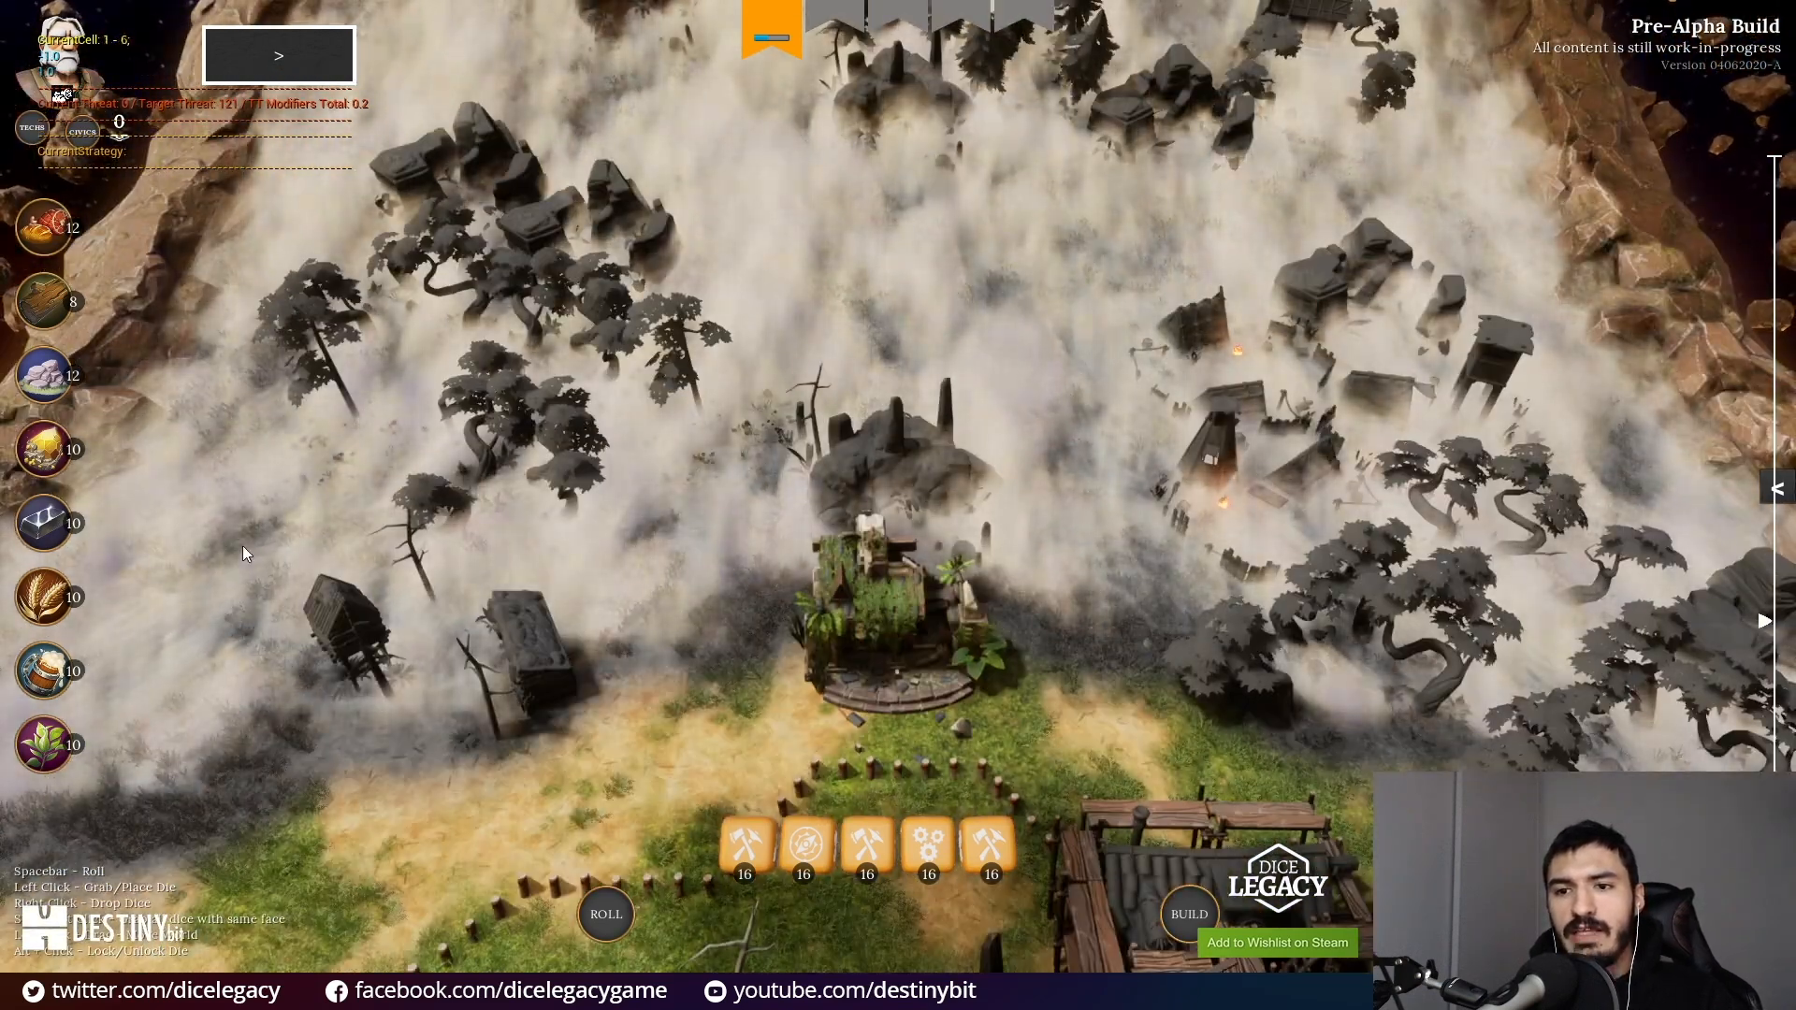
left_click_drag(905, 272, 881, 464)
left_click_drag(748, 402, 718, 580)
left_click_drag(683, 451, 670, 569)
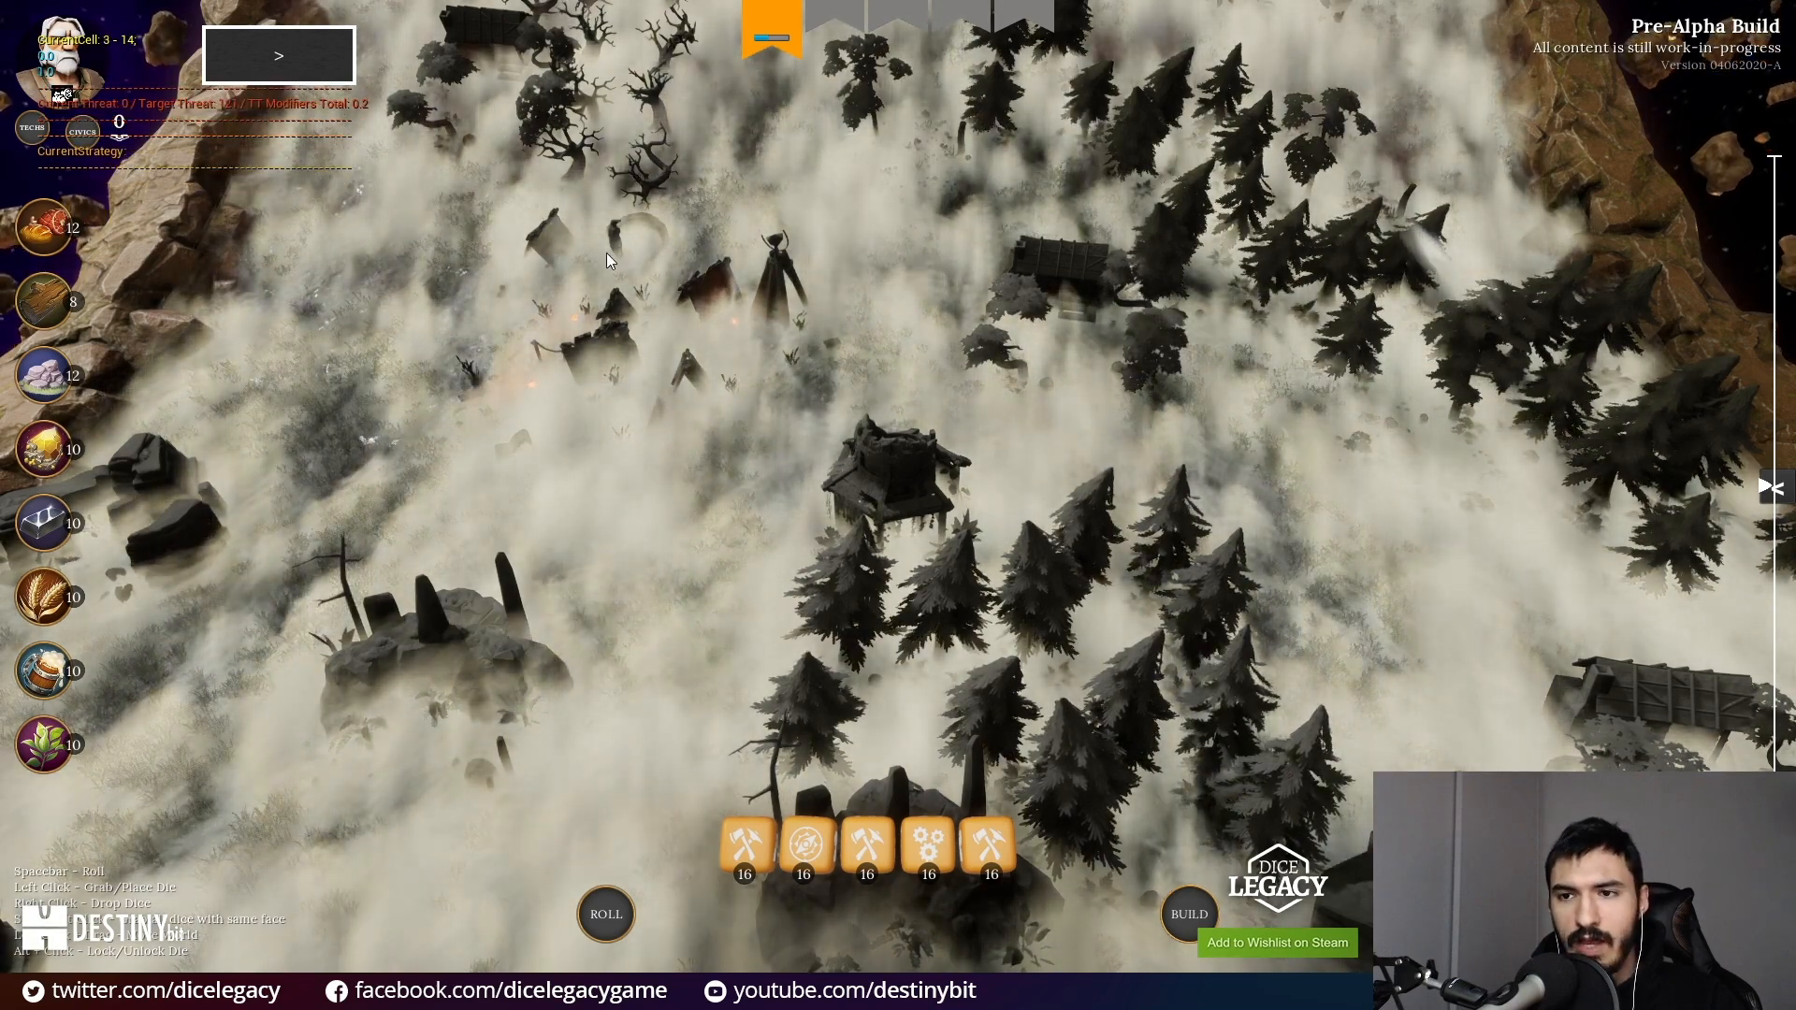
left_click_drag(516, 288, 593, 591)
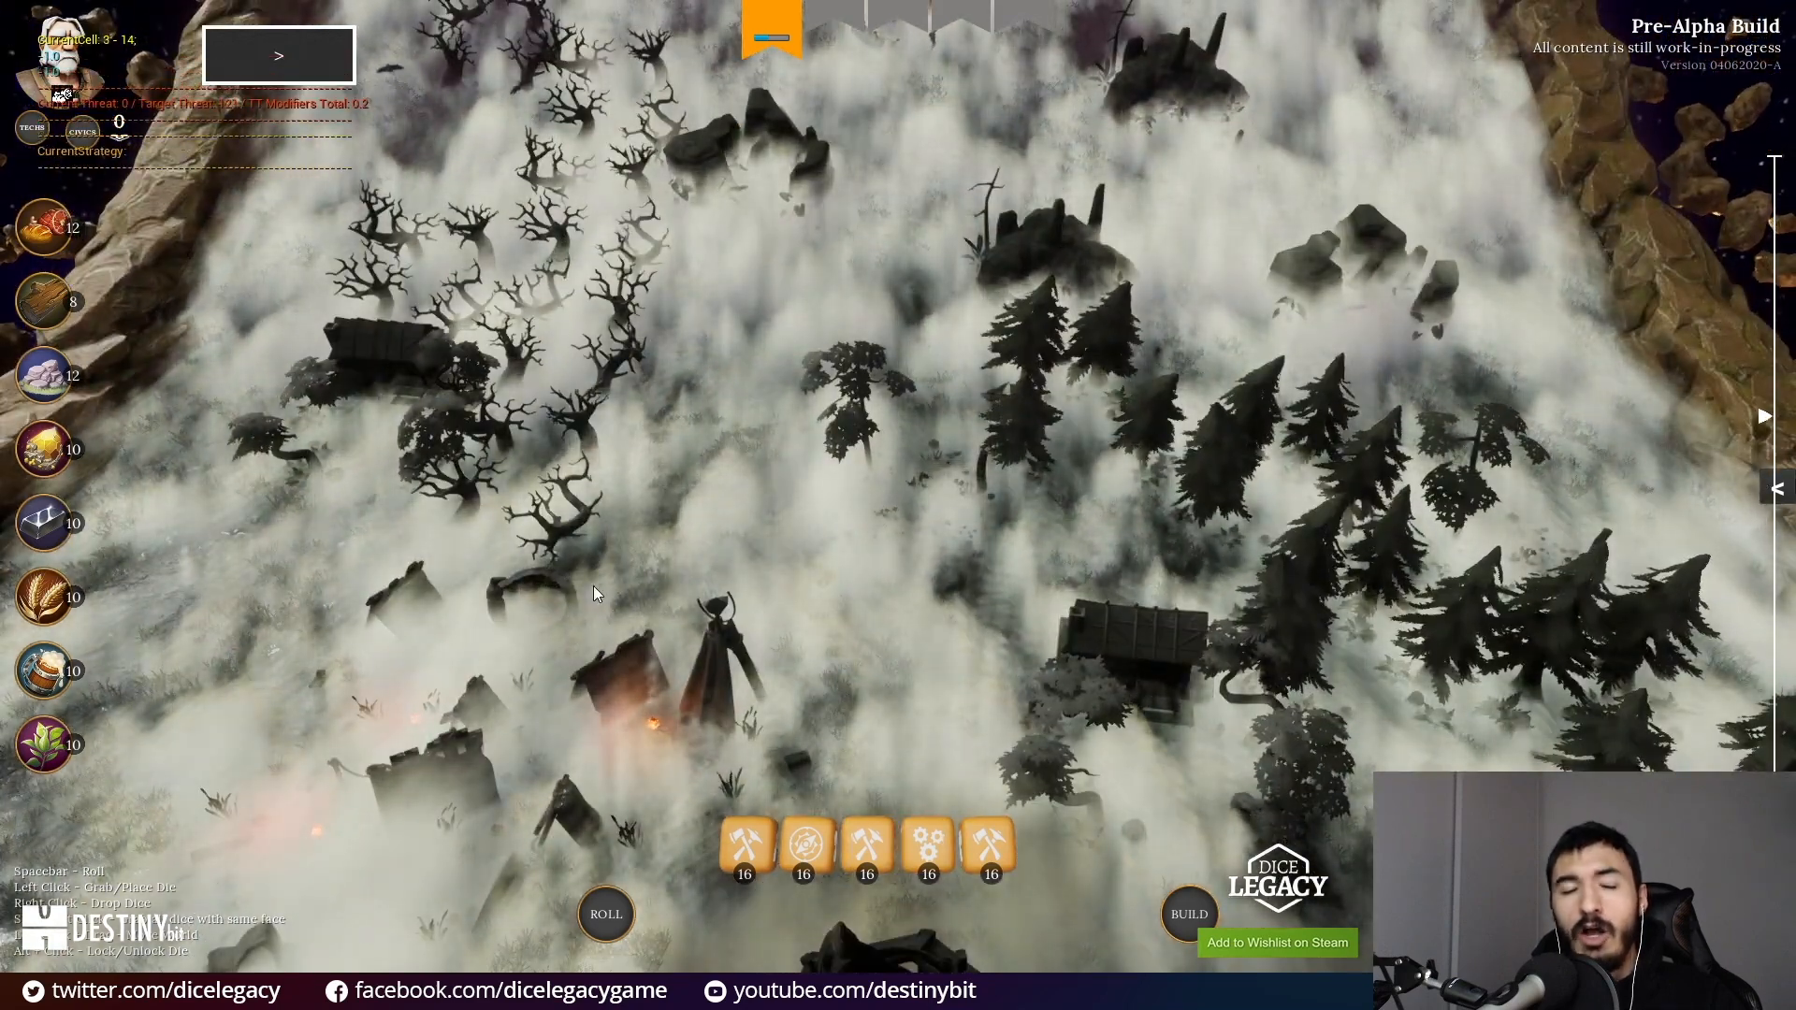
left_click_drag(703, 440, 765, 684)
left_click_drag(773, 483, 743, 713)
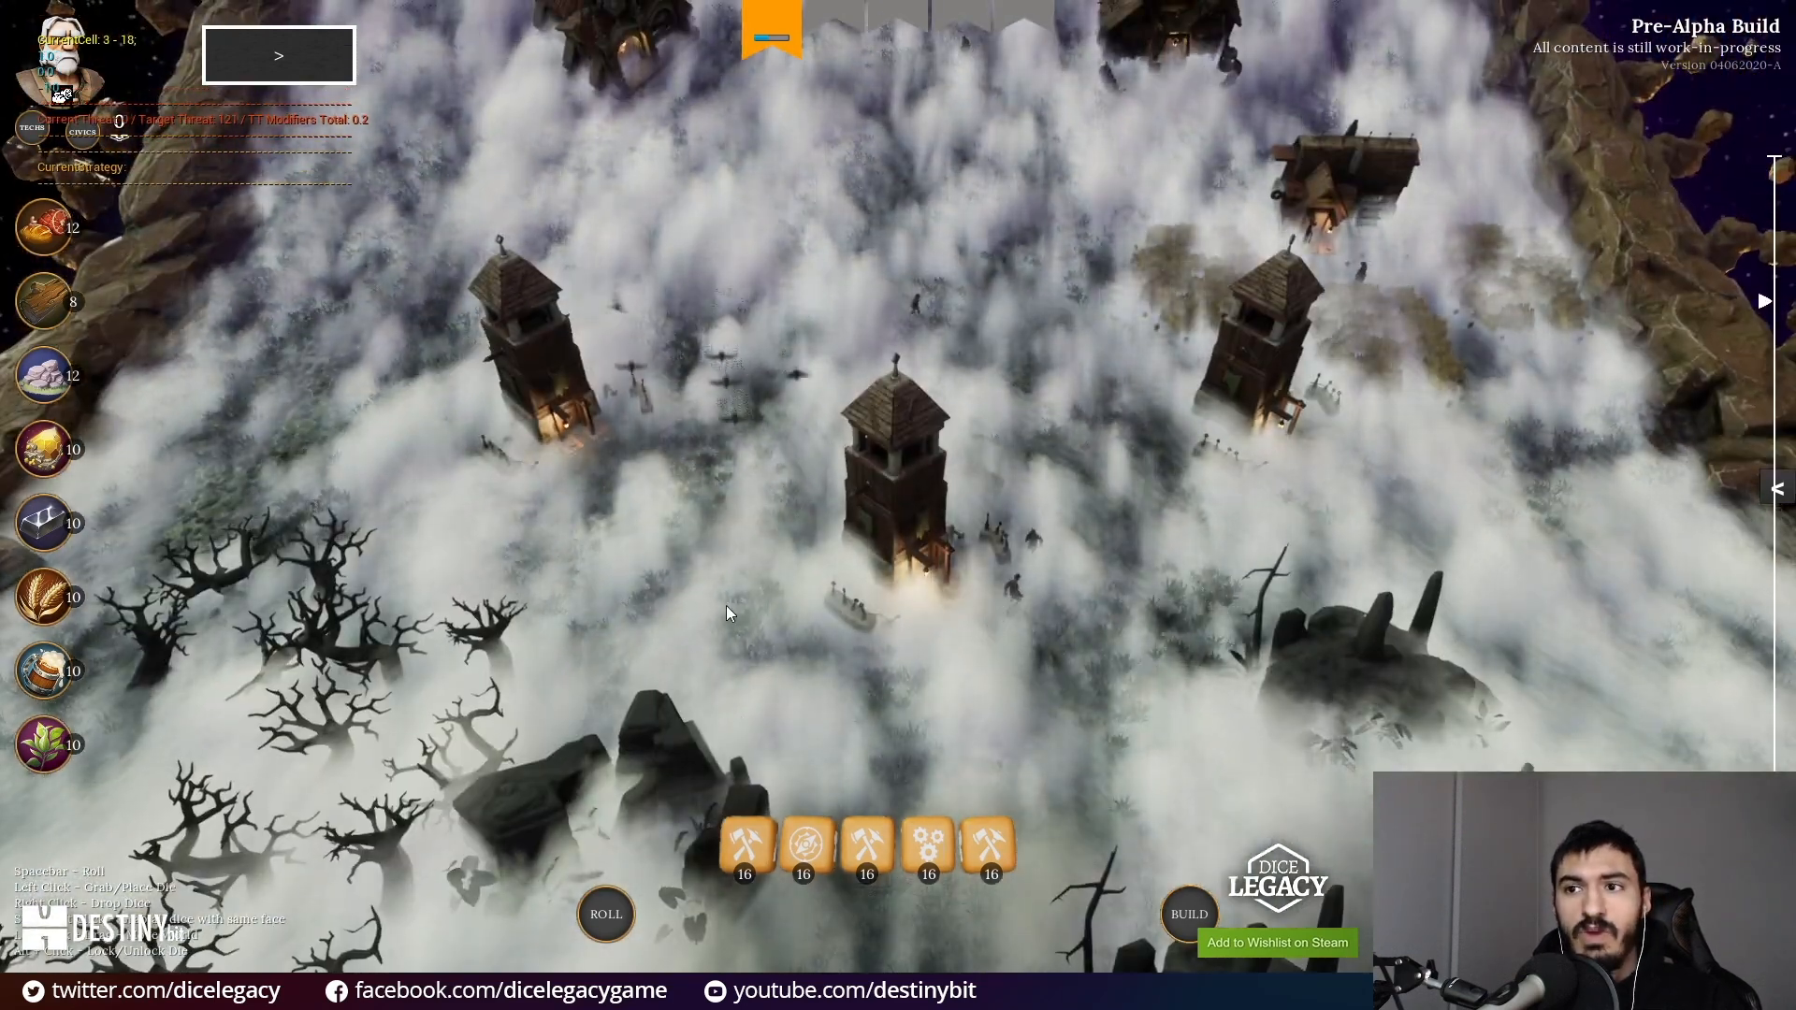
left_click_drag(659, 400, 598, 660)
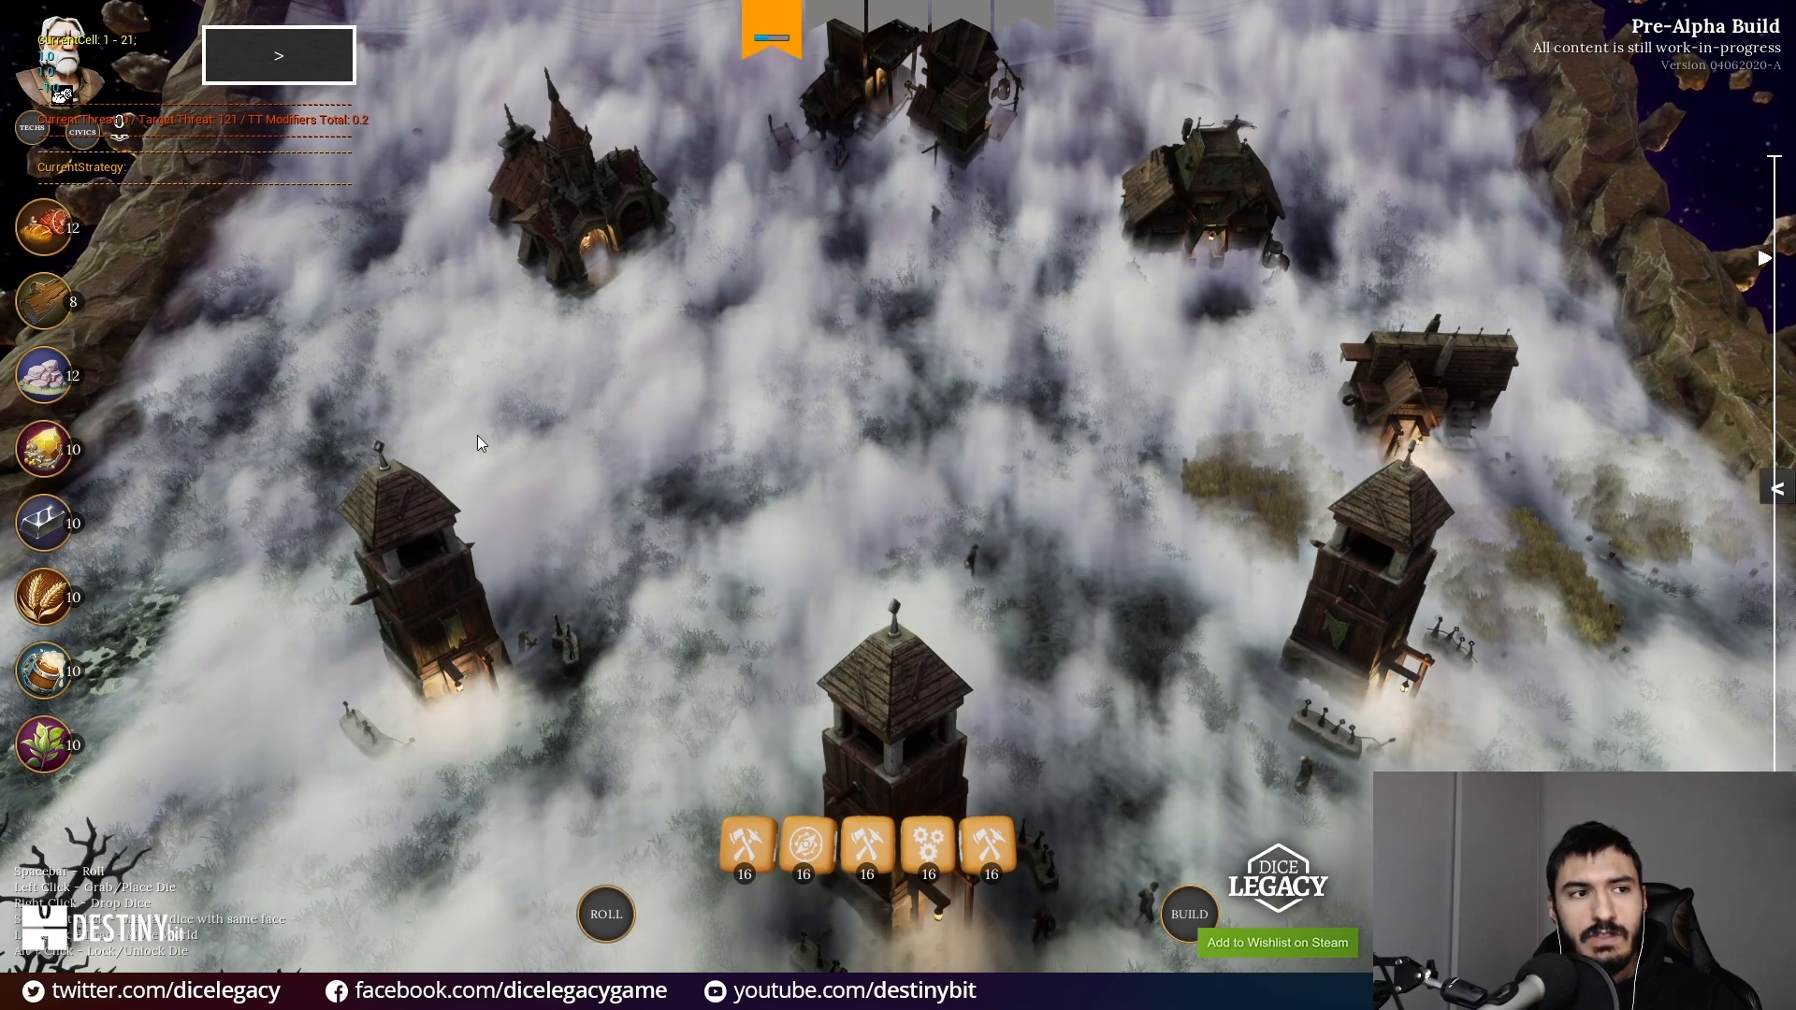
left_click_drag(610, 725, 863, 92)
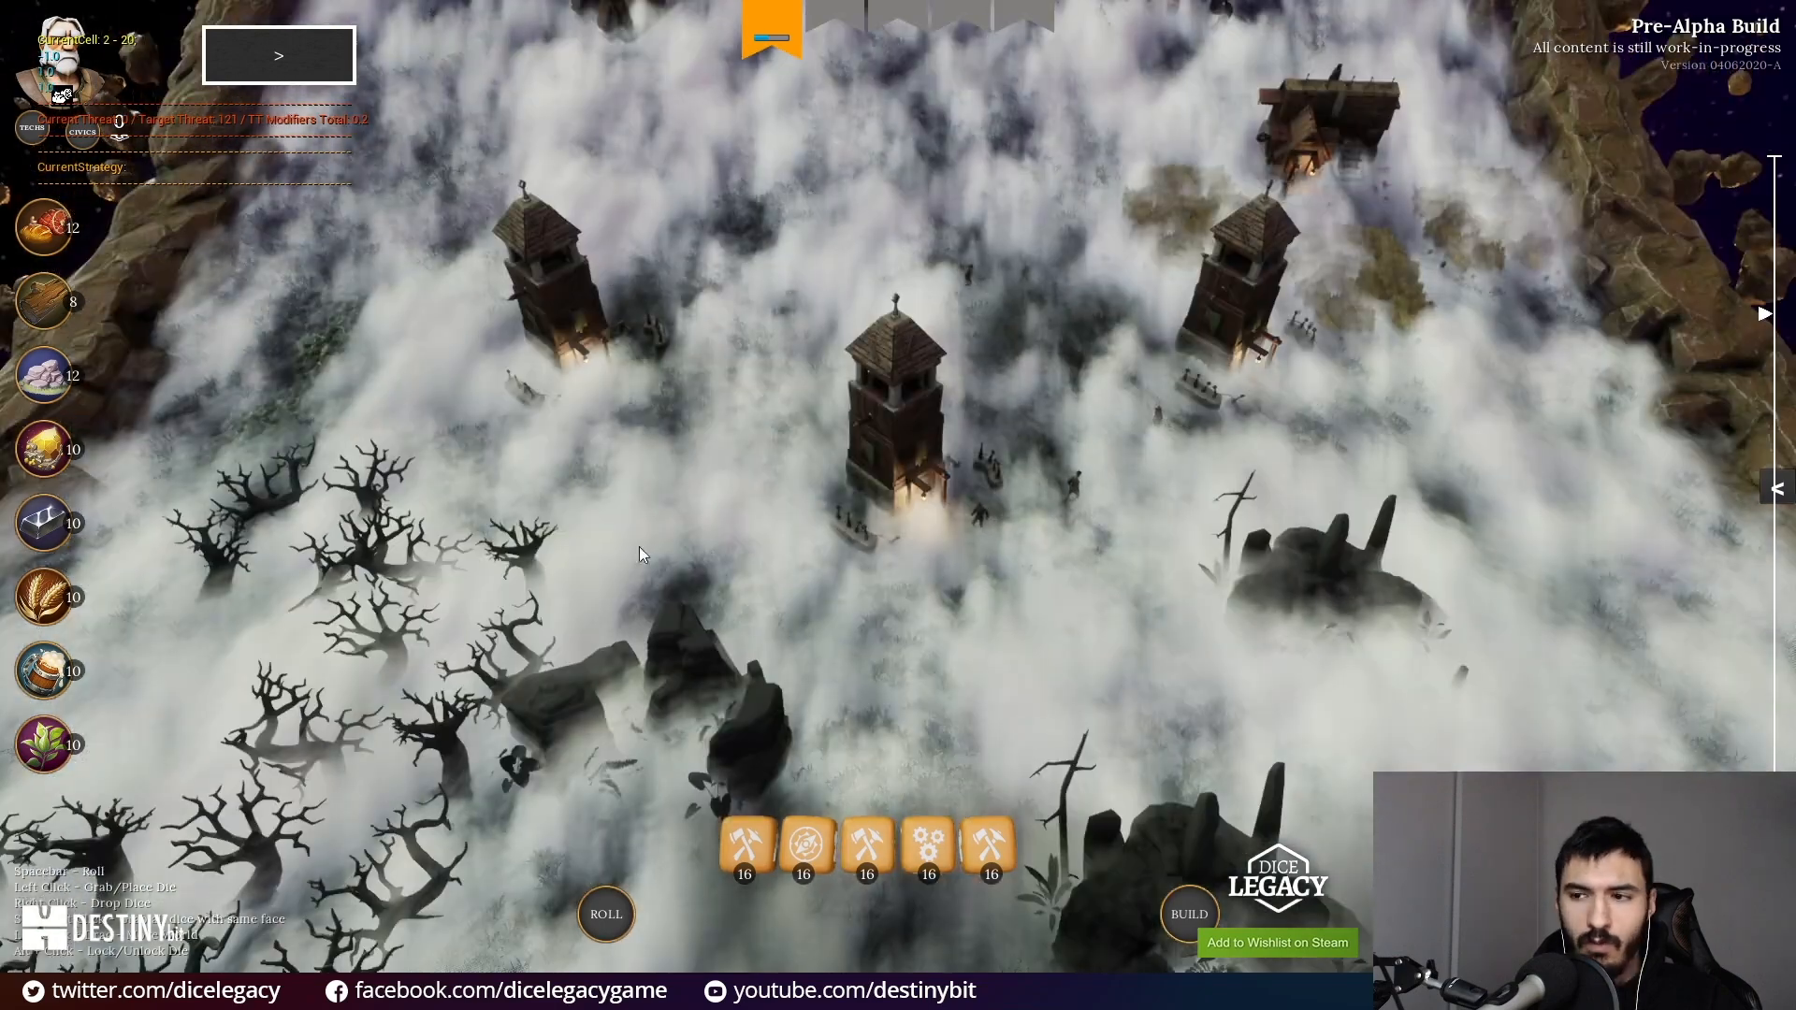
left_click_drag(861, 374, 919, 131)
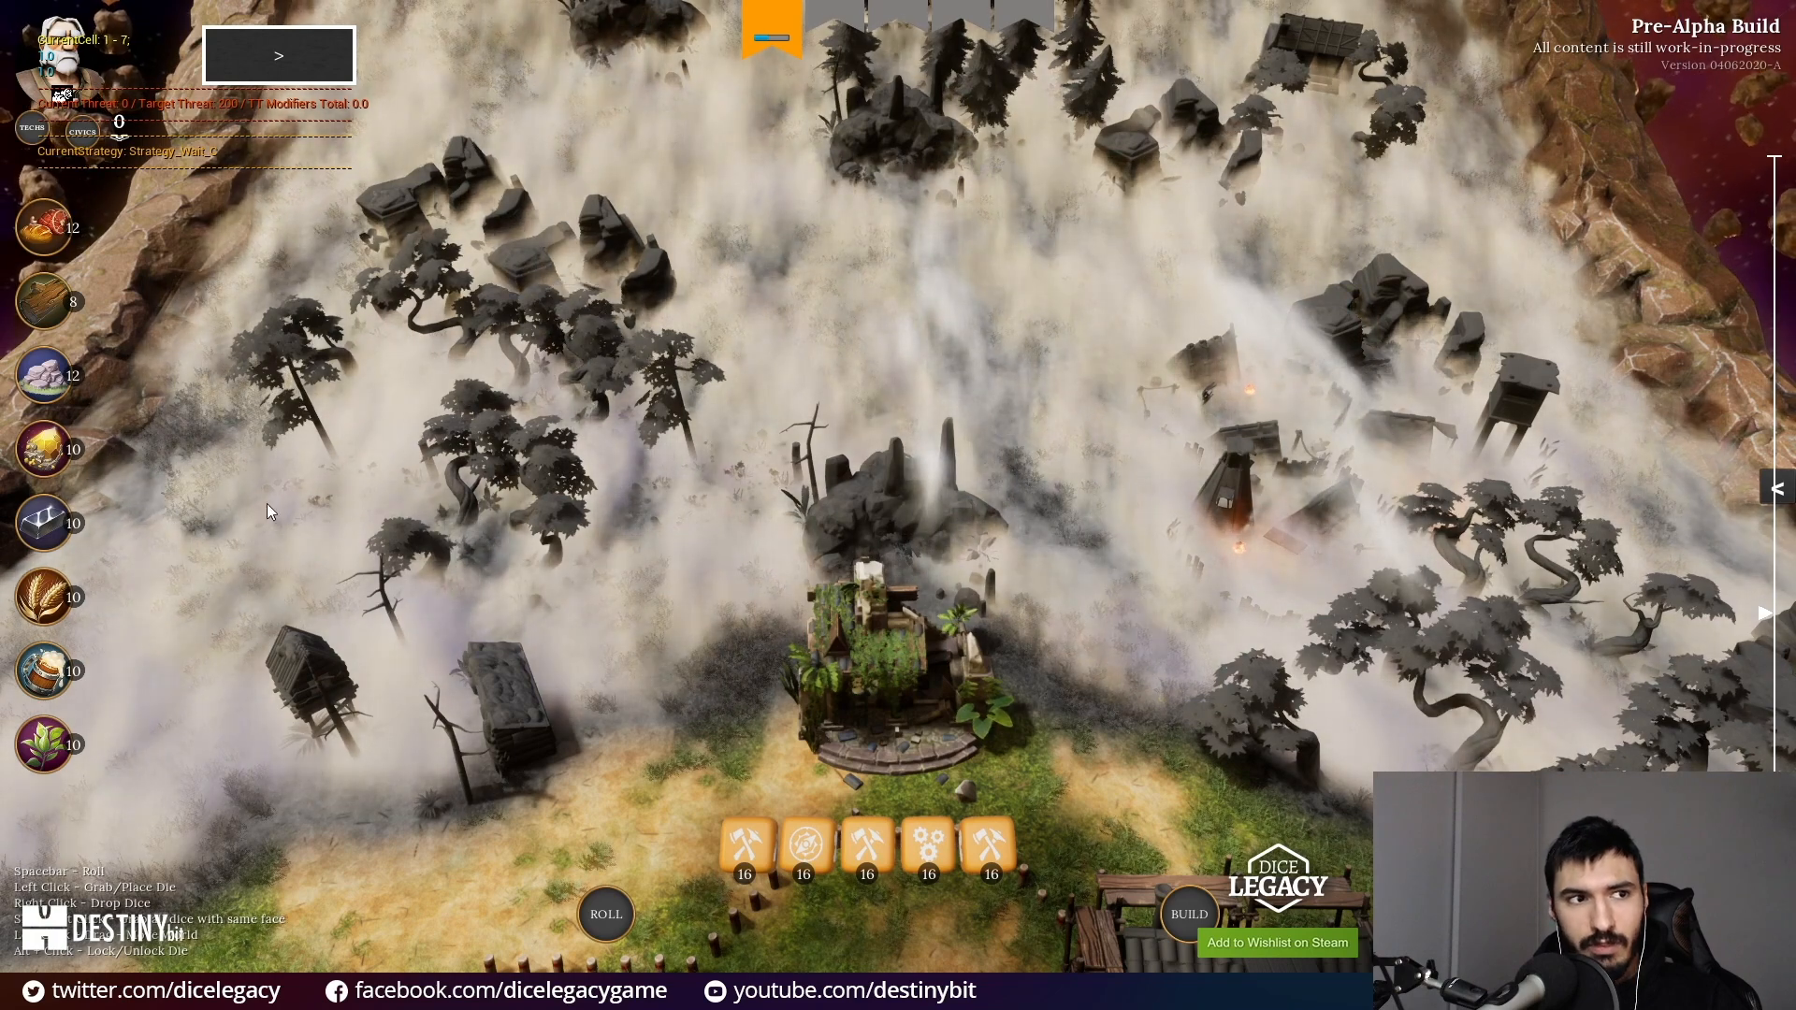
left_click_drag(795, 439, 869, 372)
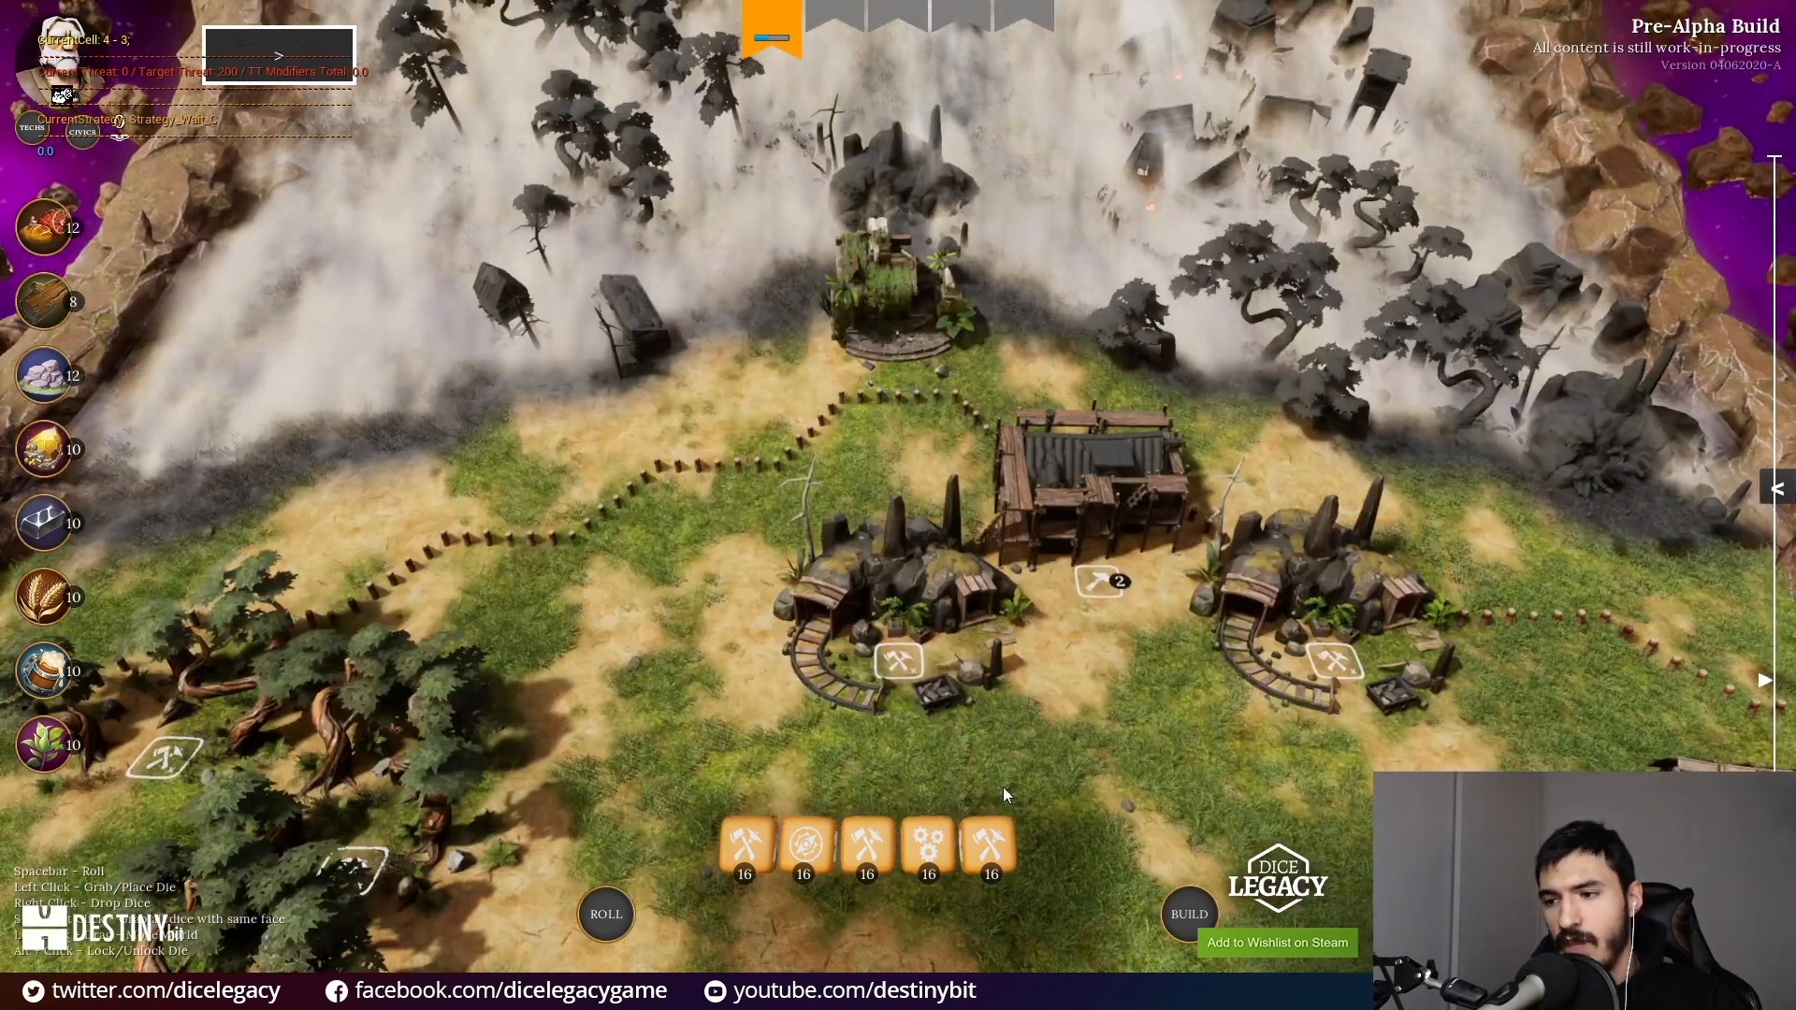
Step: Place a Storage building on the opposite side of the central mine from the House, near the fog boundary
left_click(1183, 915)
left_click(734, 935)
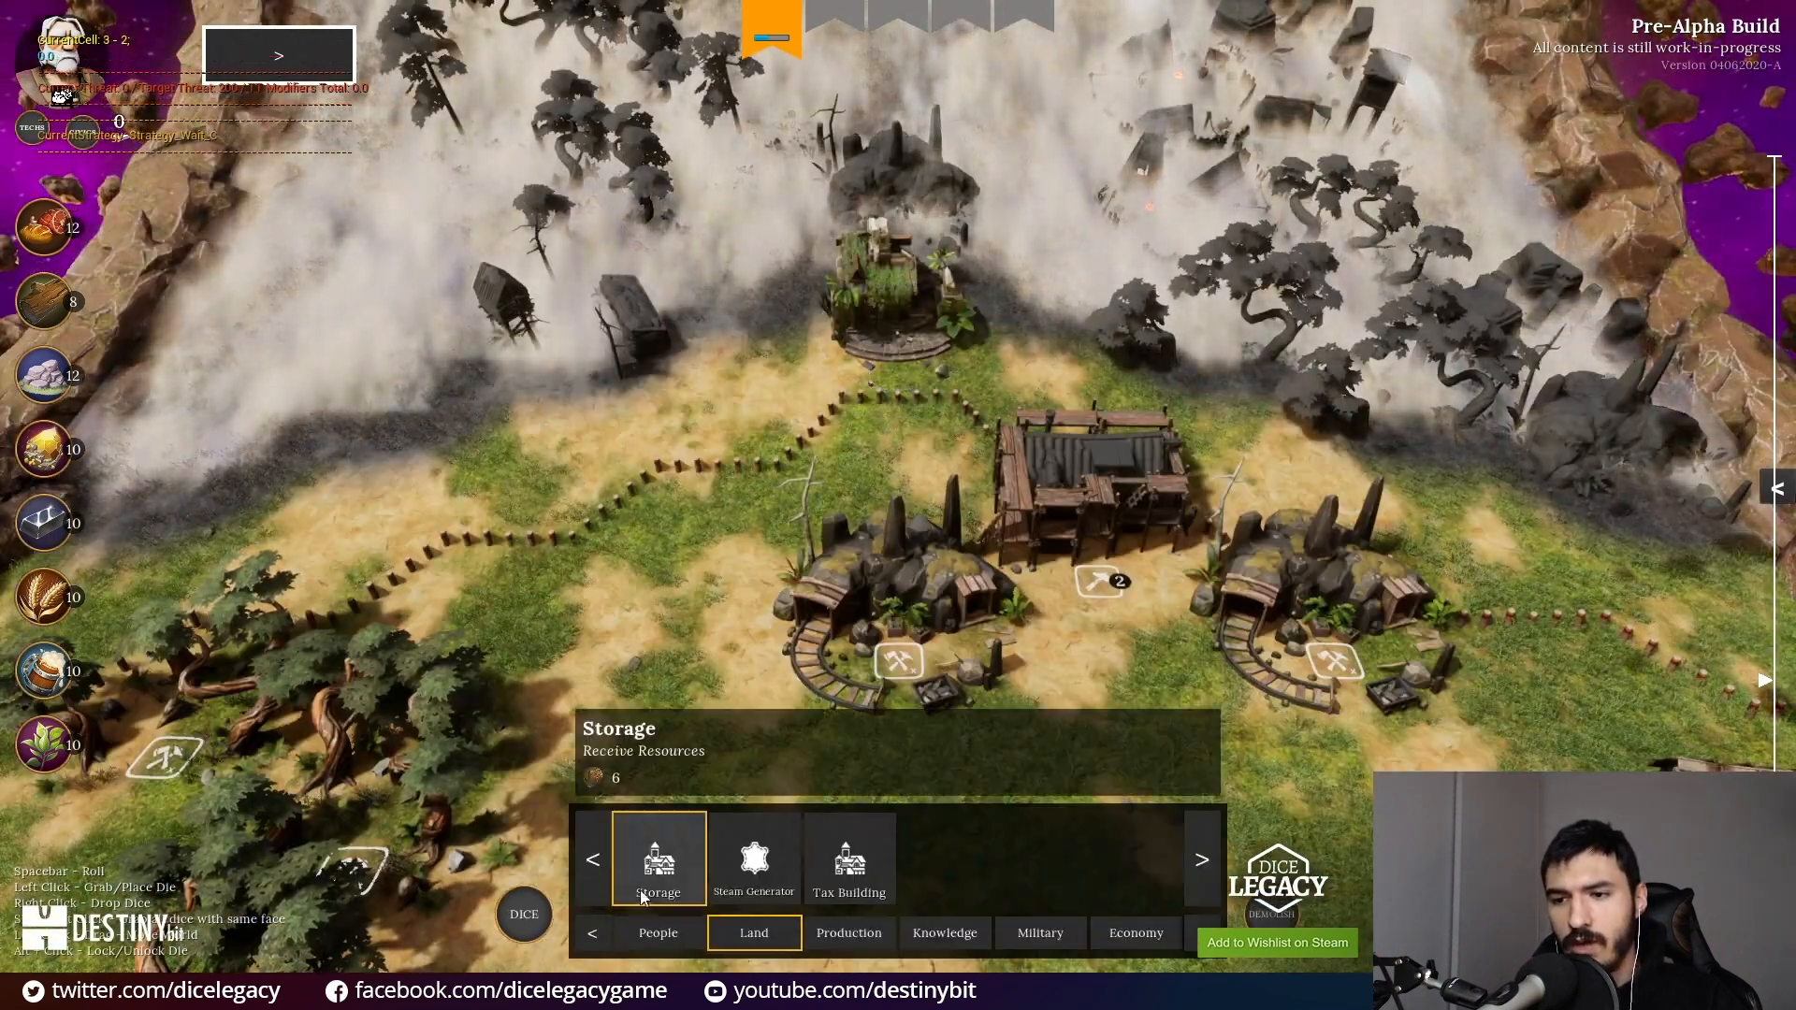
left_click(659, 870)
left_click(675, 563)
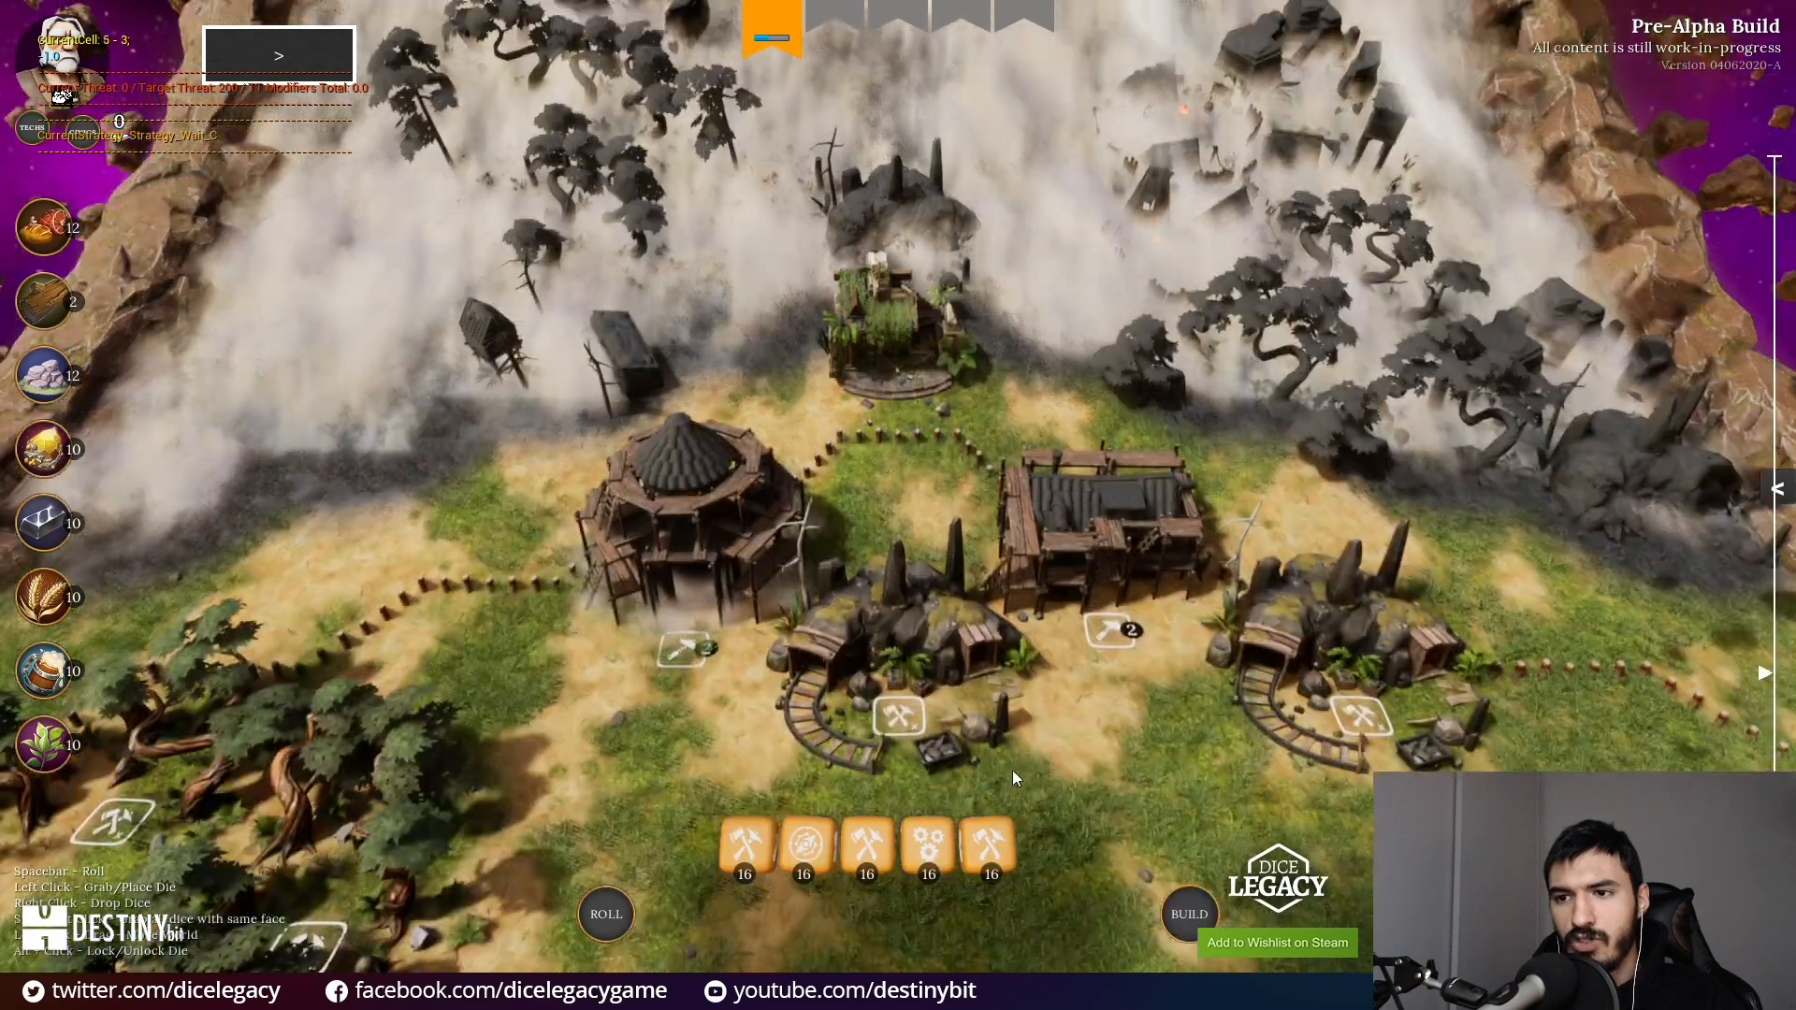
Step: Assign a rolled build die to the Storage site and set the game speed to 50 to speed up construction
key("space")
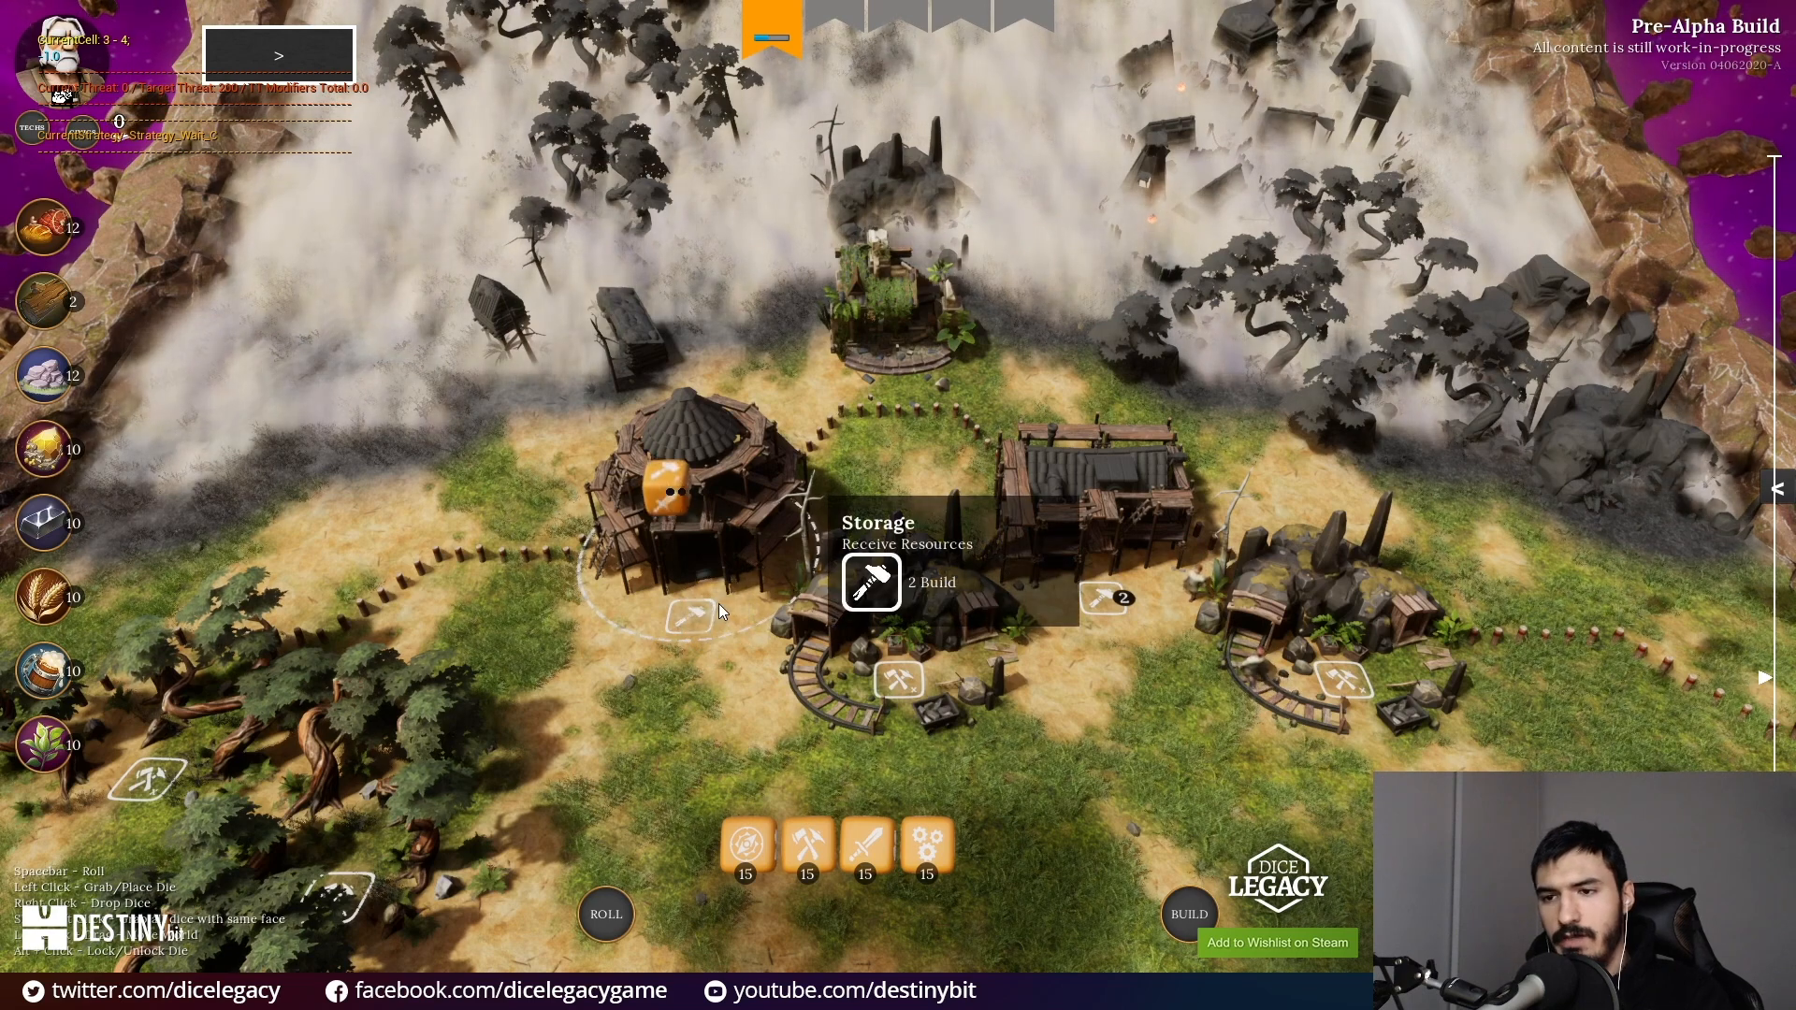
left_click(694, 612)
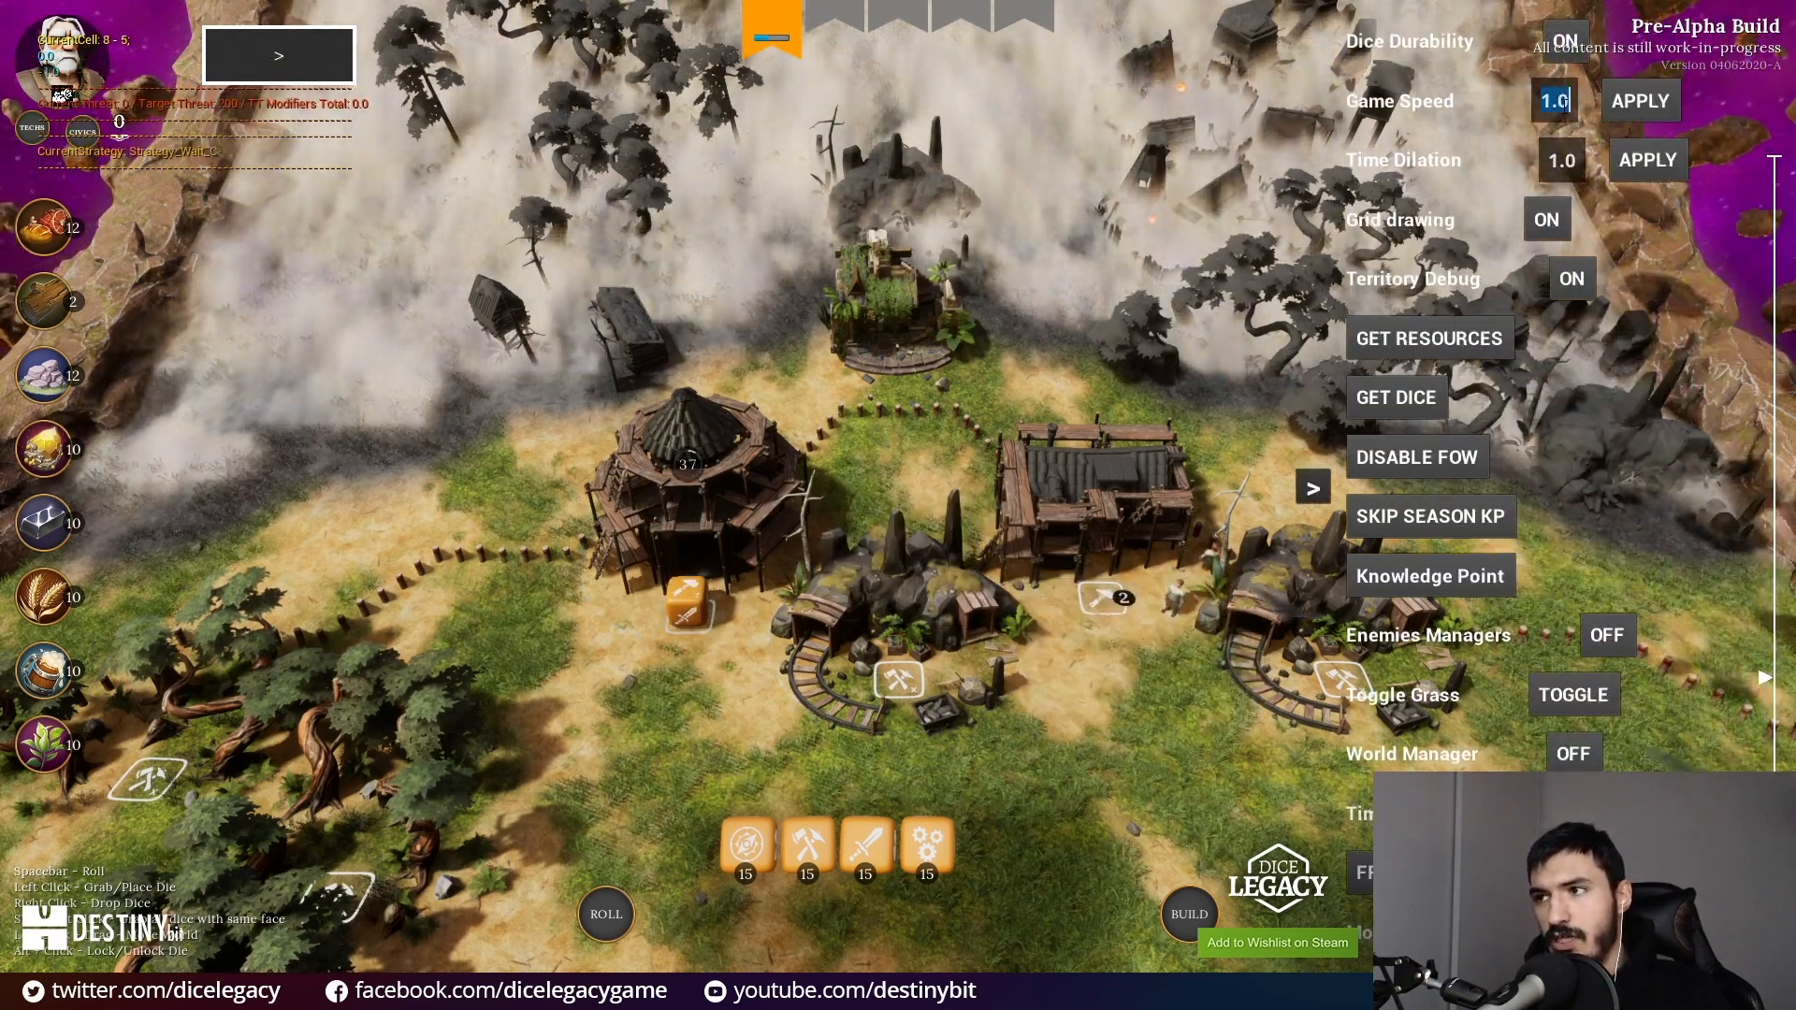
left_click(1314, 487)
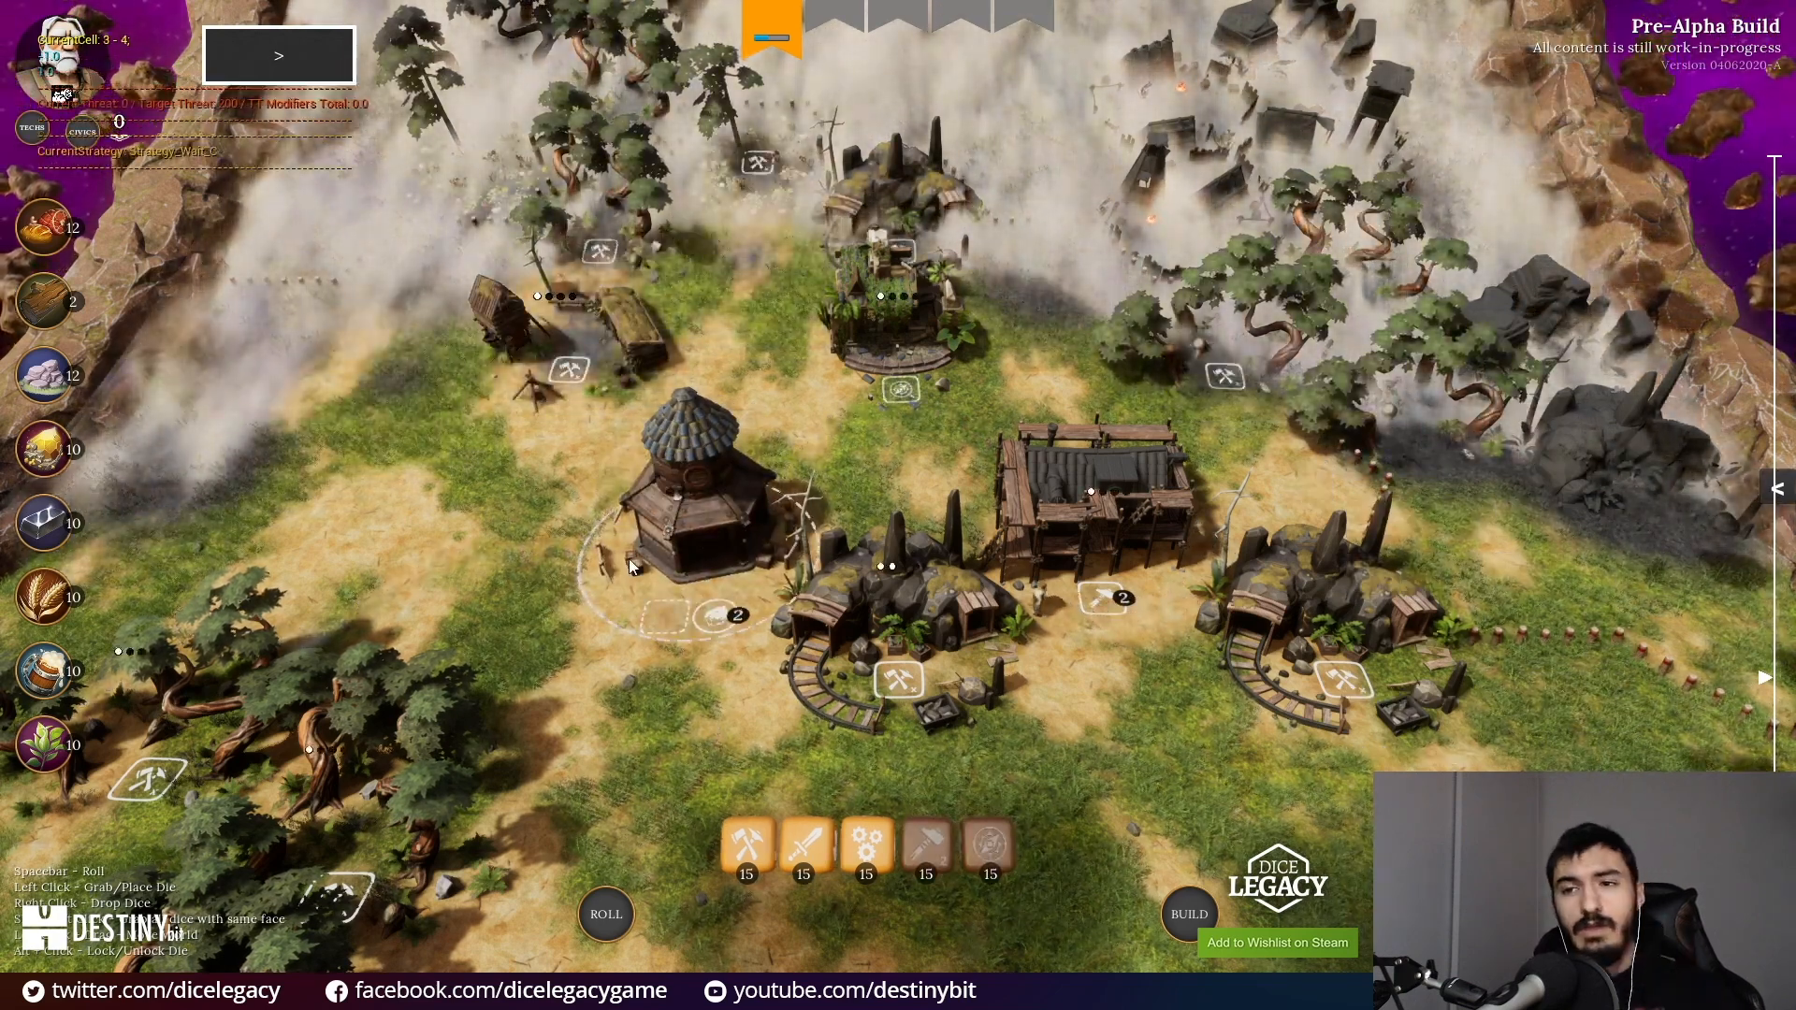
Step: Inspect the Storage's requirements and examine the fog of war around it and back to the starting base
mouse_move(681, 626)
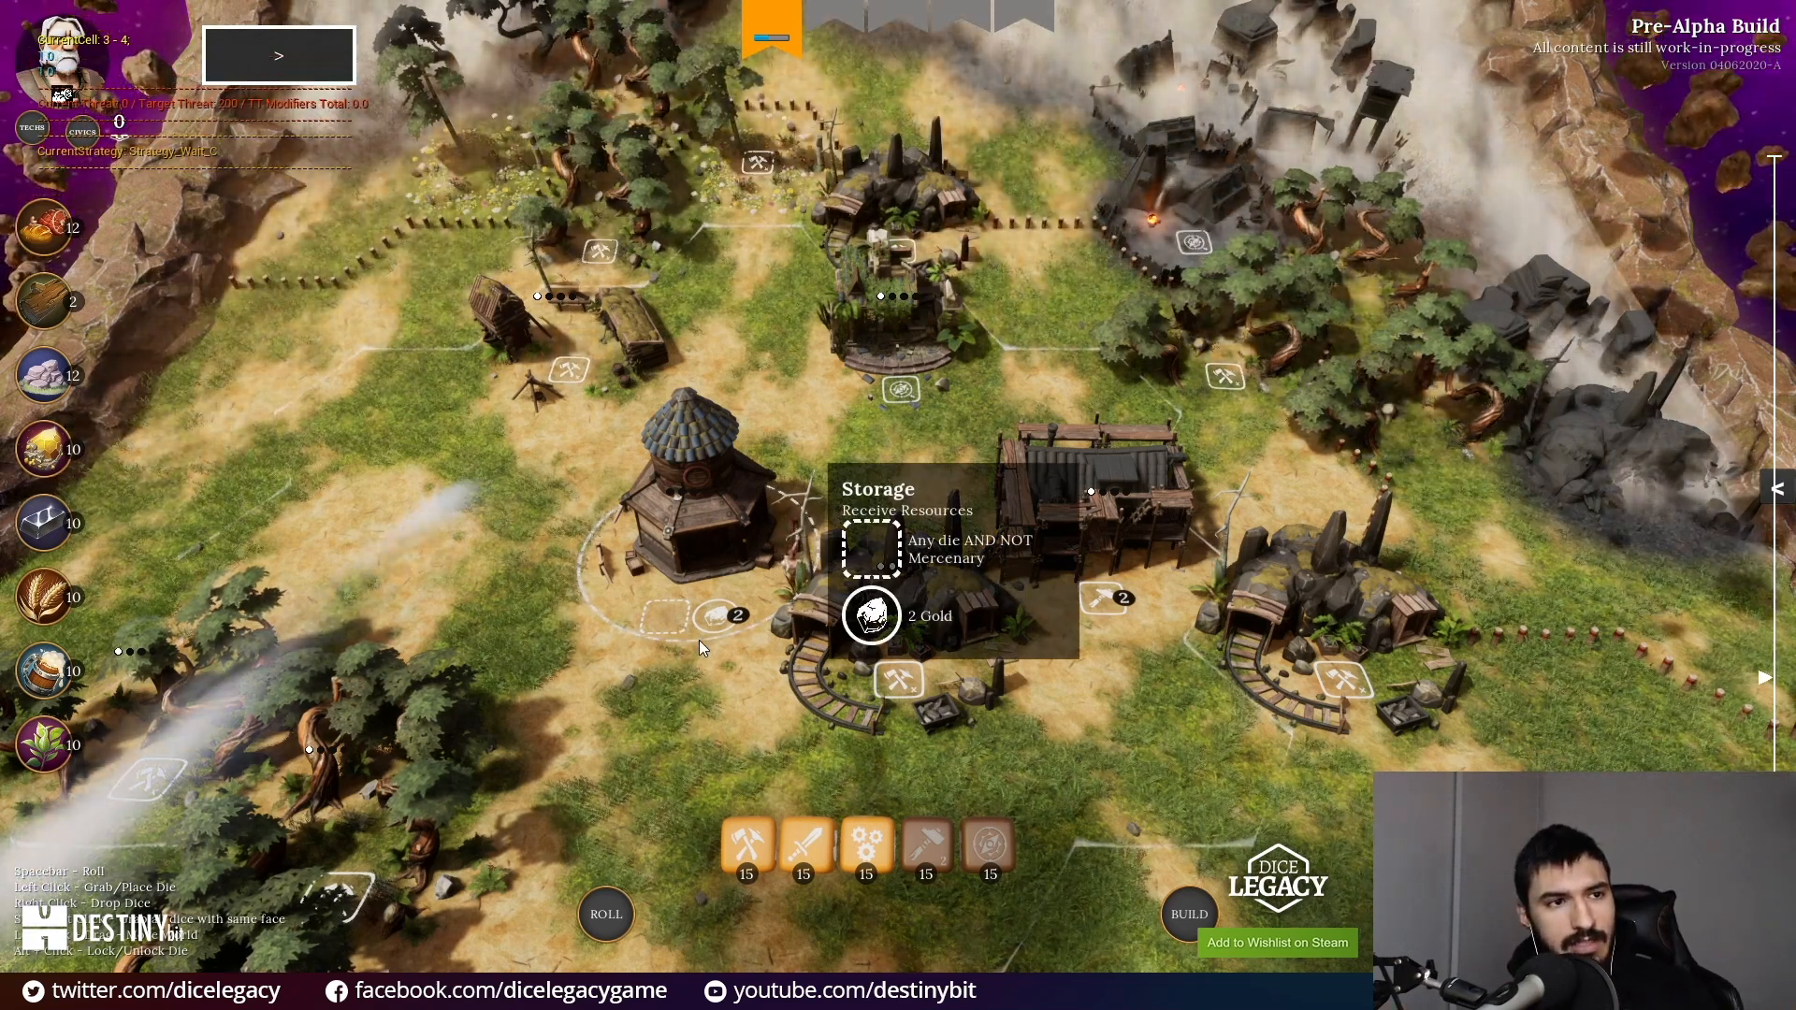
left_click_drag(850, 402, 890, 621)
left_click_drag(1001, 505, 1054, 184)
left_click_drag(1043, 608, 1030, 445)
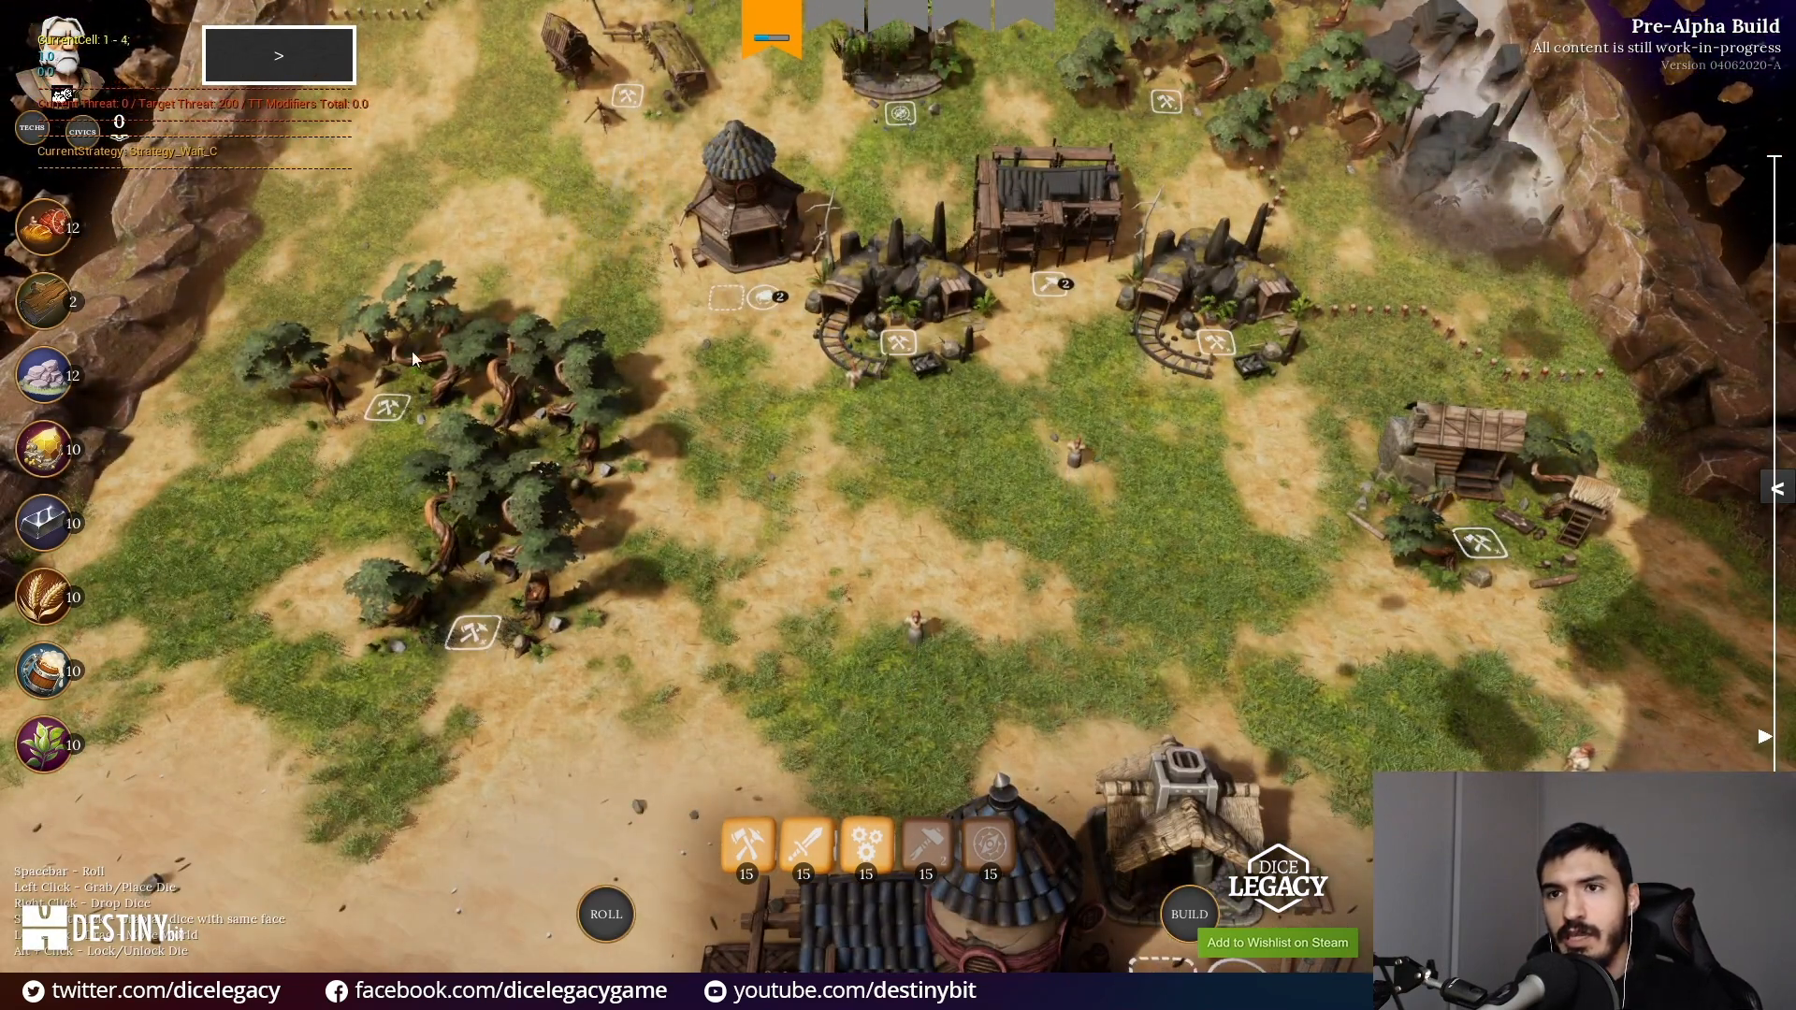
left_click_drag(436, 305, 401, 104)
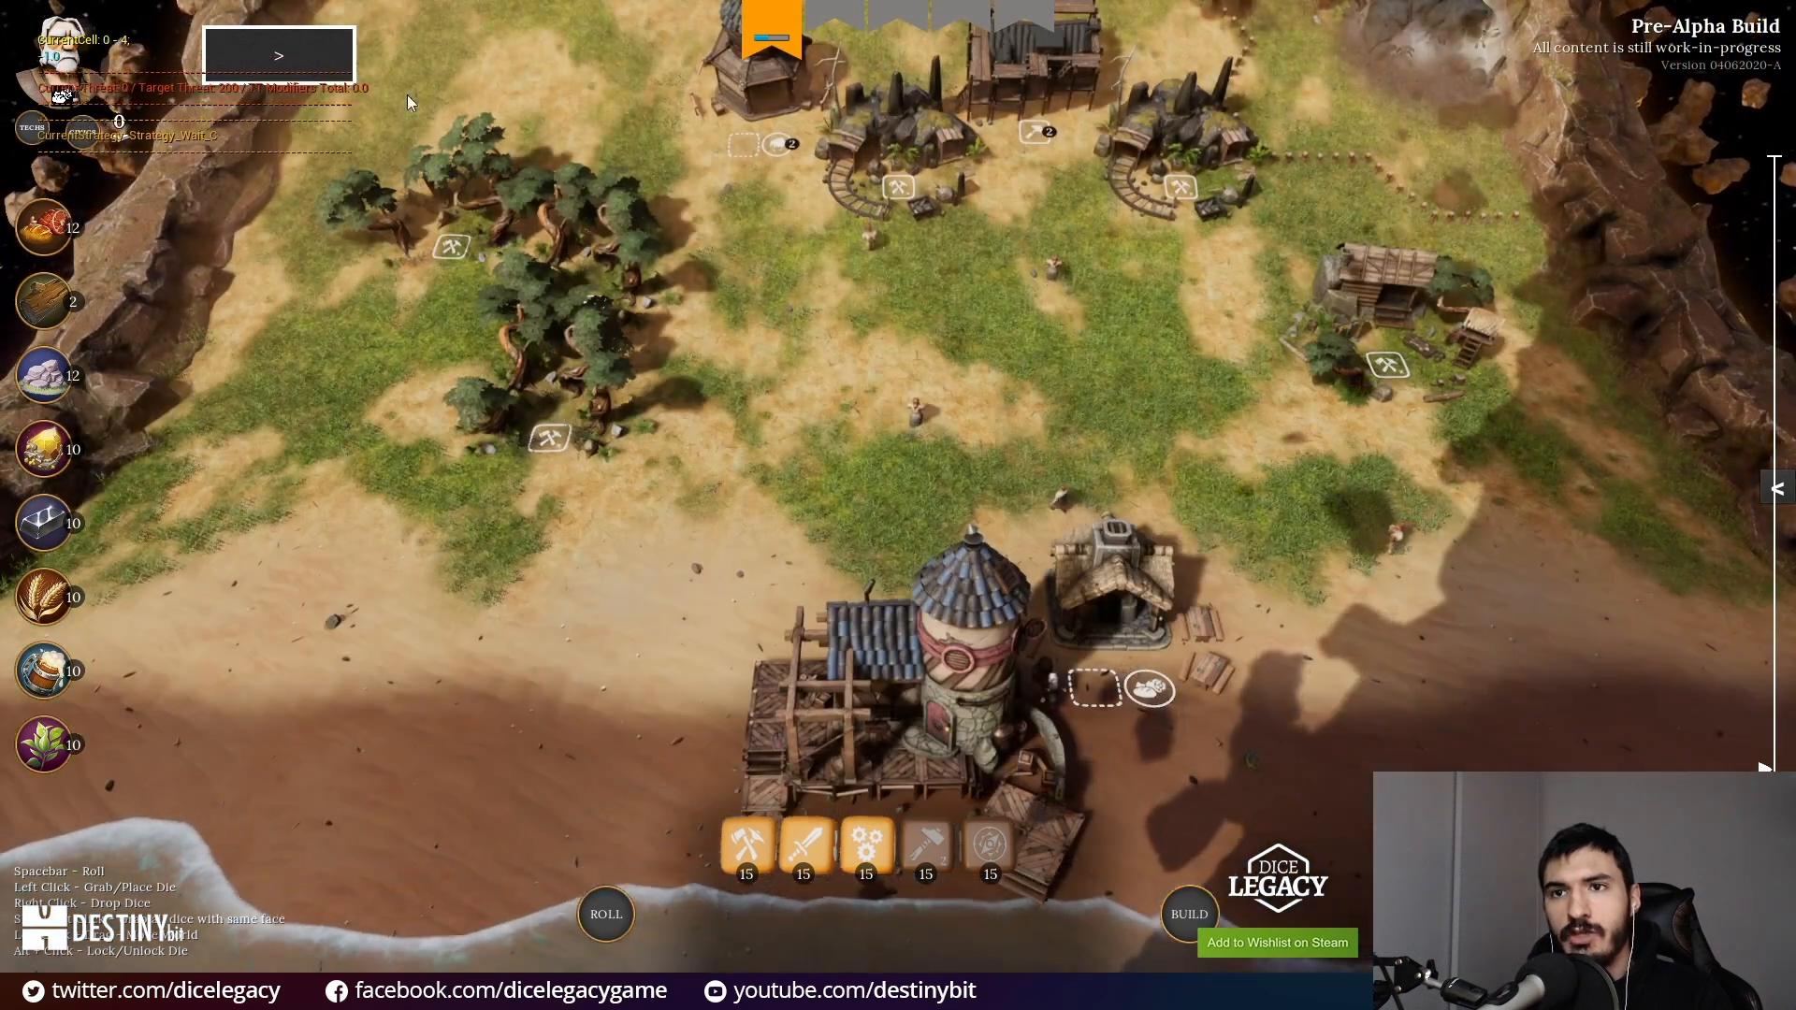
Step: Disable the fog of war with the debug tools and look over the far part of the map
left_click(1777, 488)
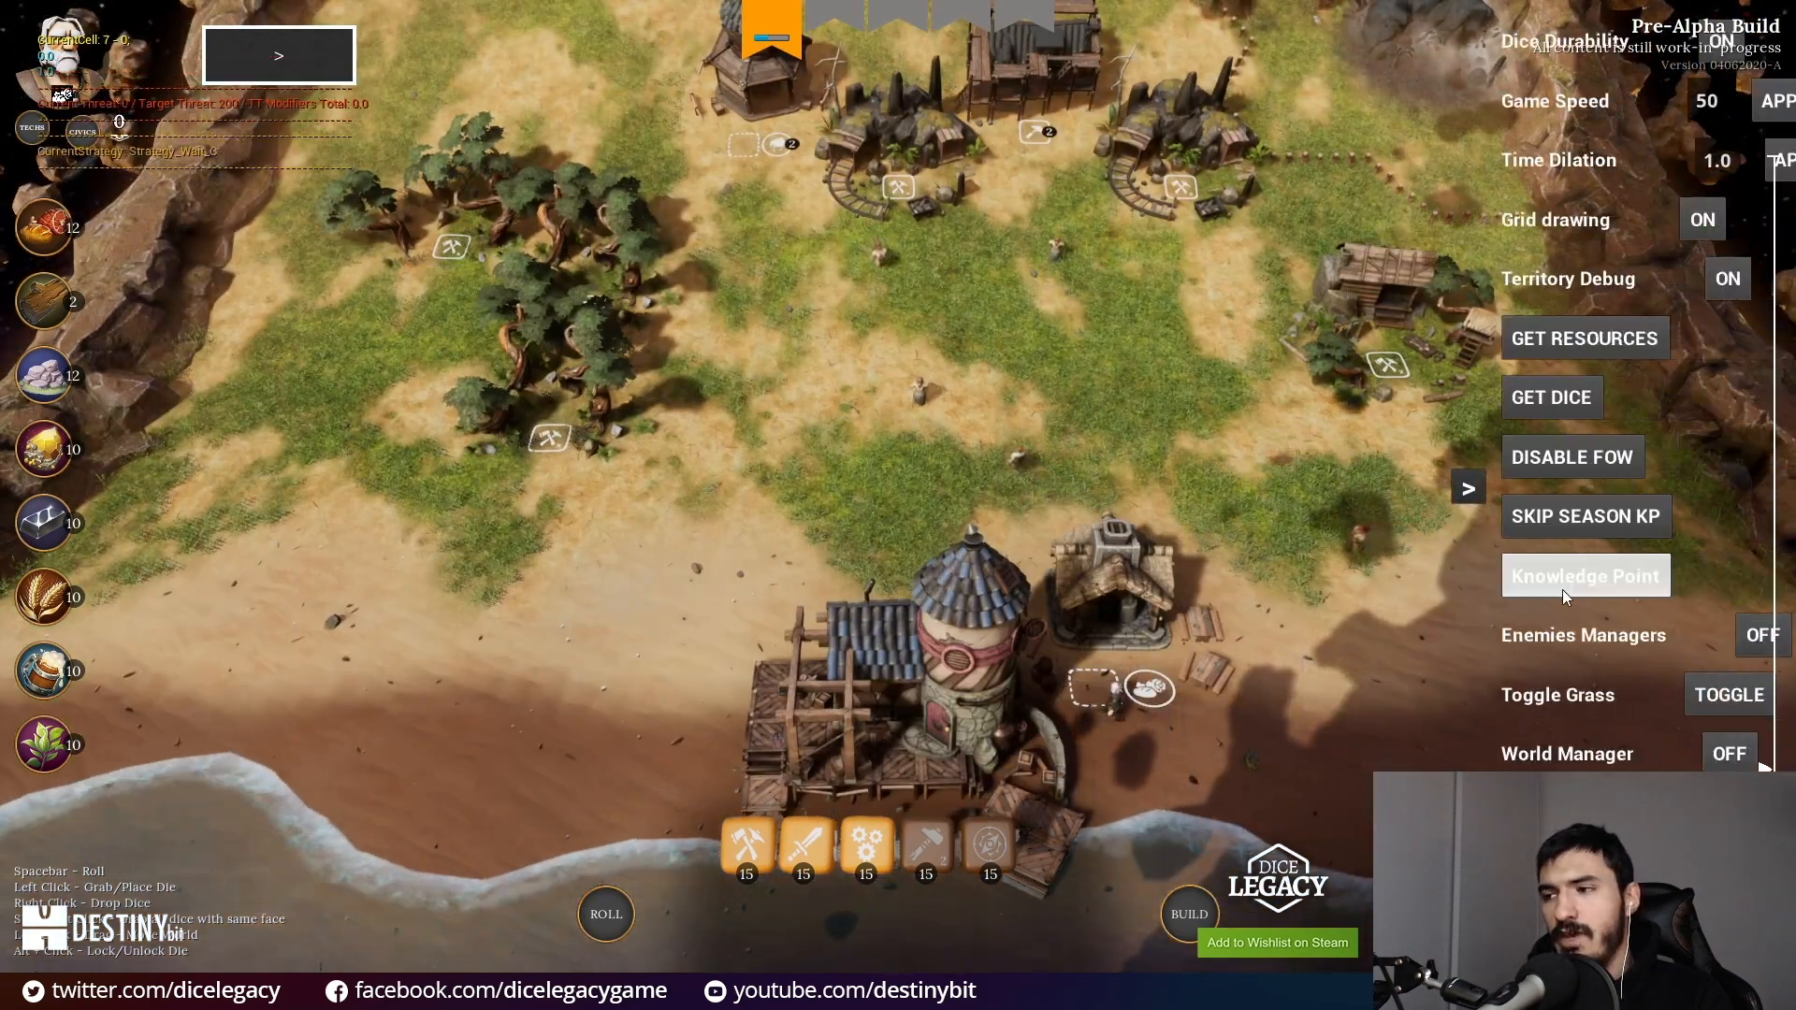
left_click(1449, 454)
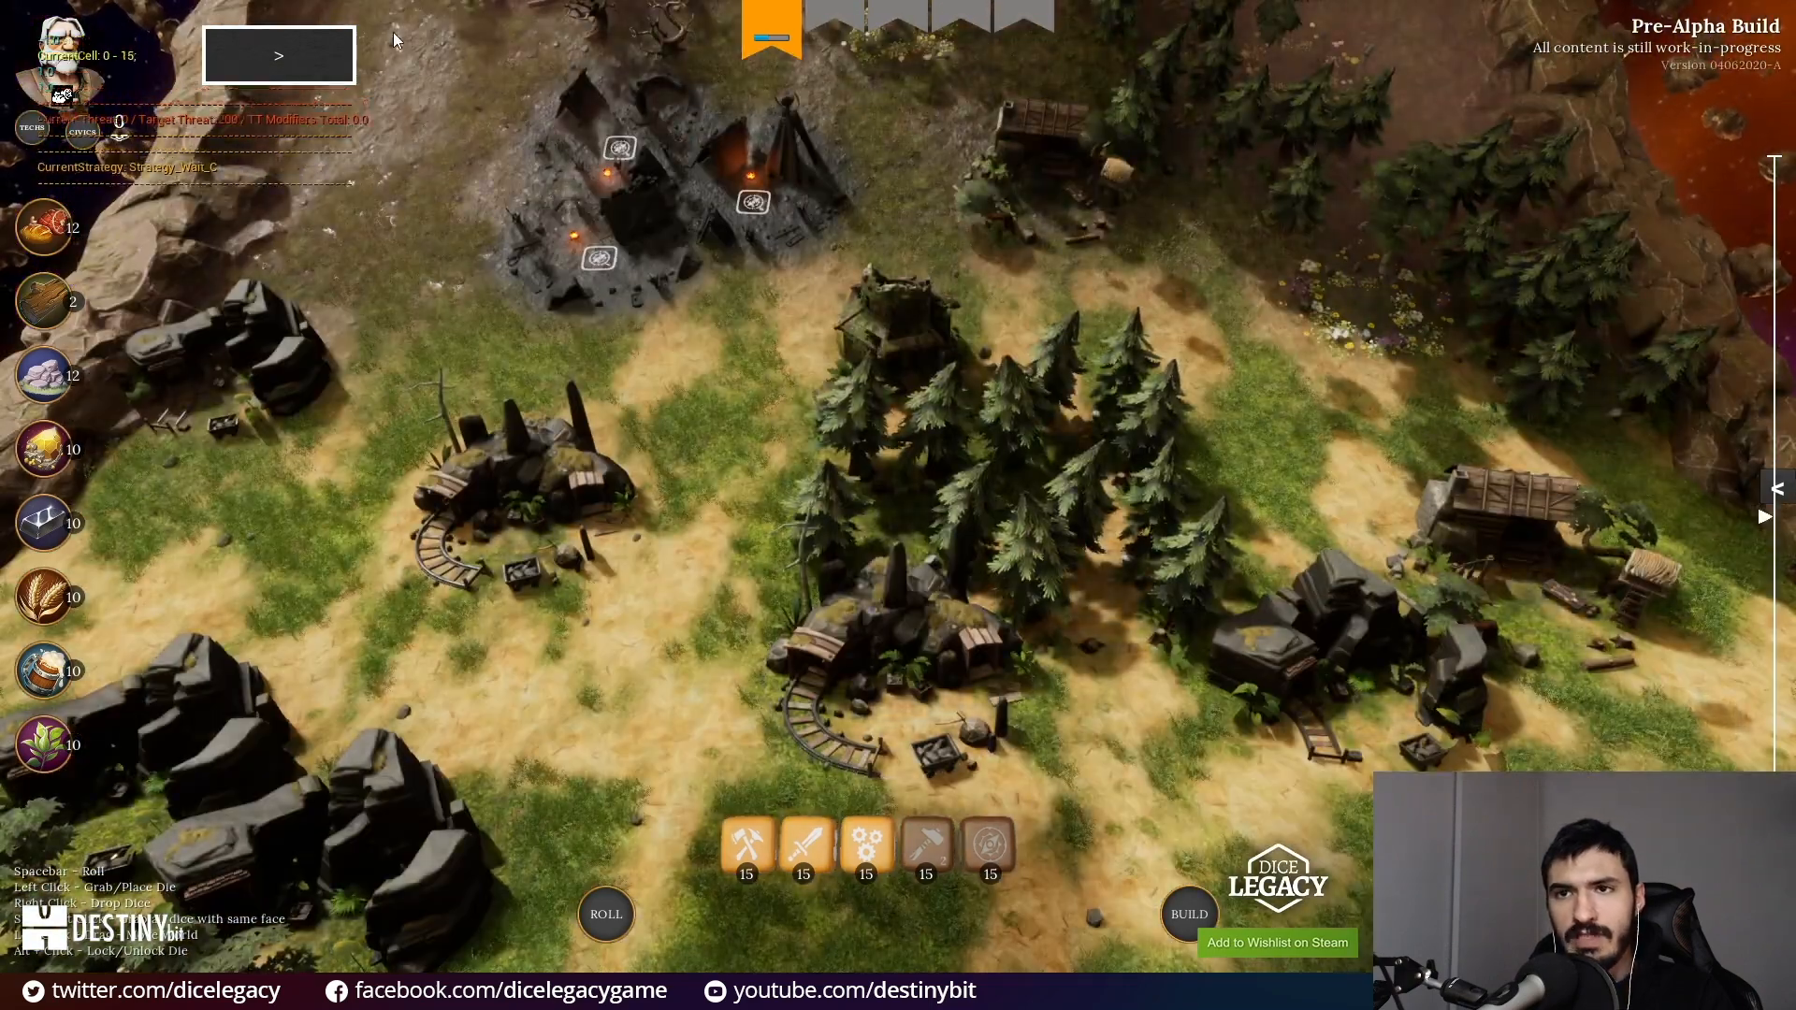
left_click_drag(393, 32, 437, 213)
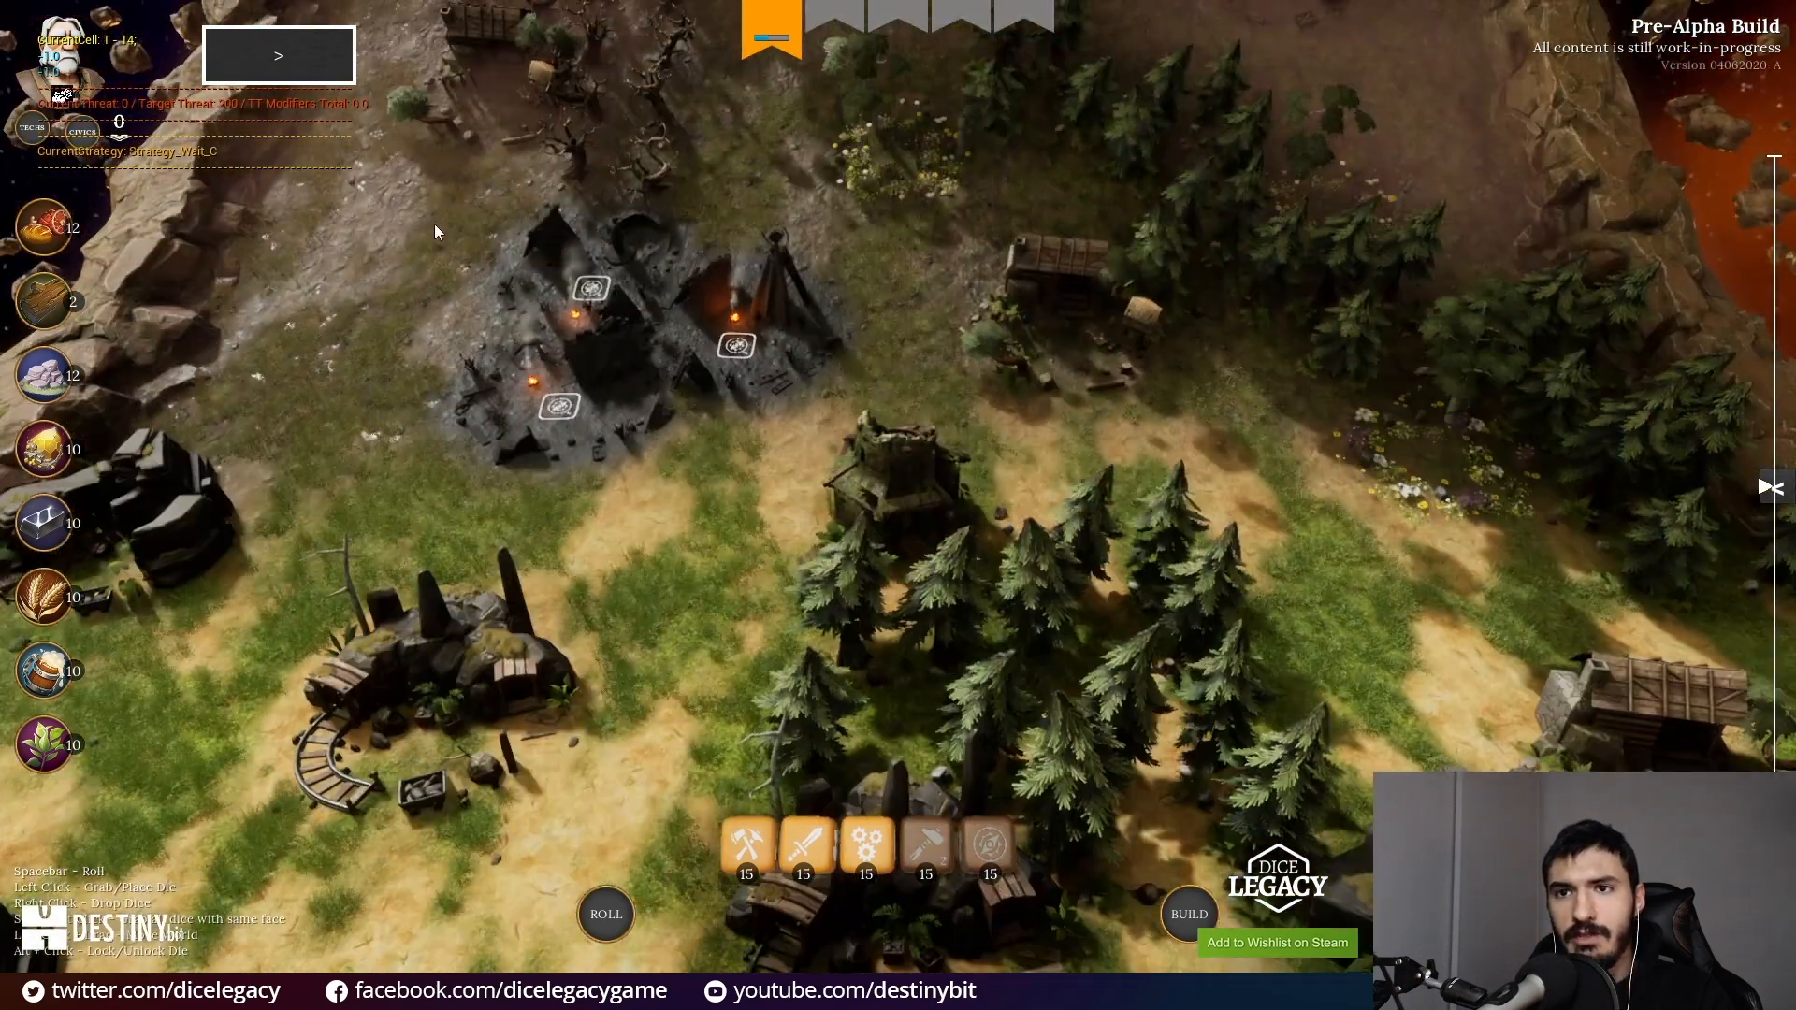
Step: Hide the on-screen game interface and detach the camera from the player to view the map from high above
key("h")
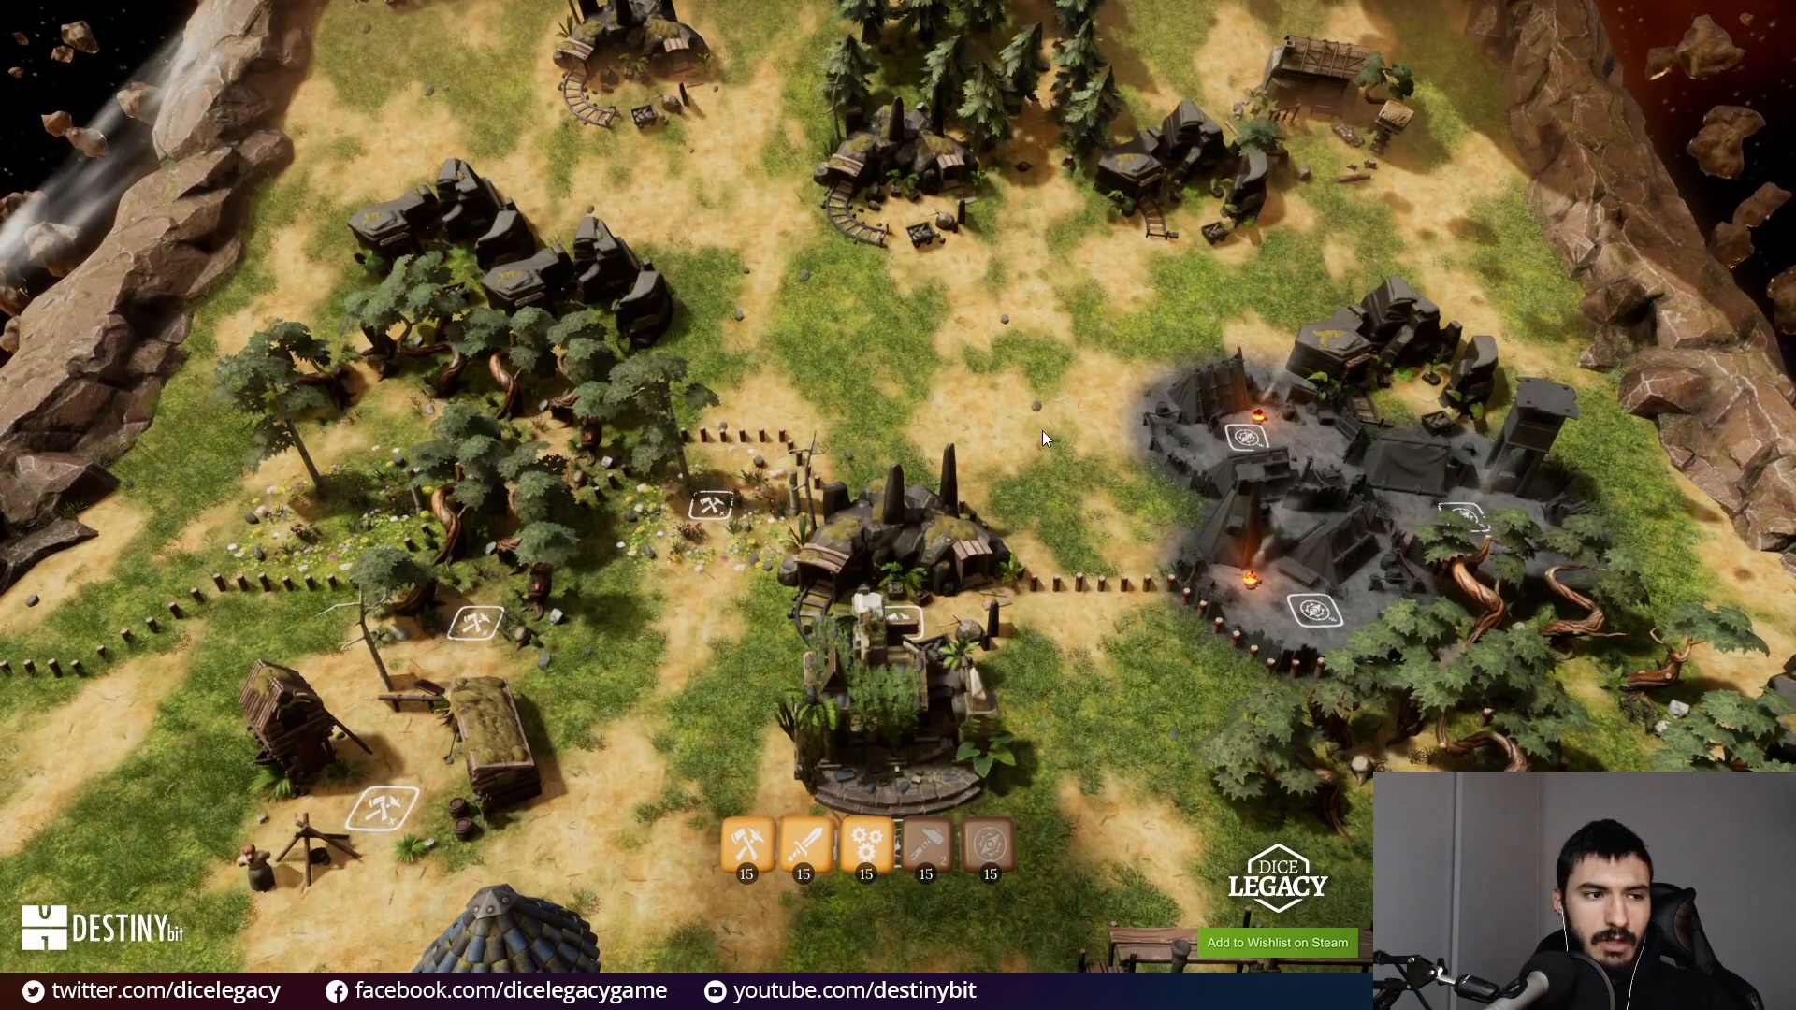
left_click_drag(1031, 412, 1001, 188)
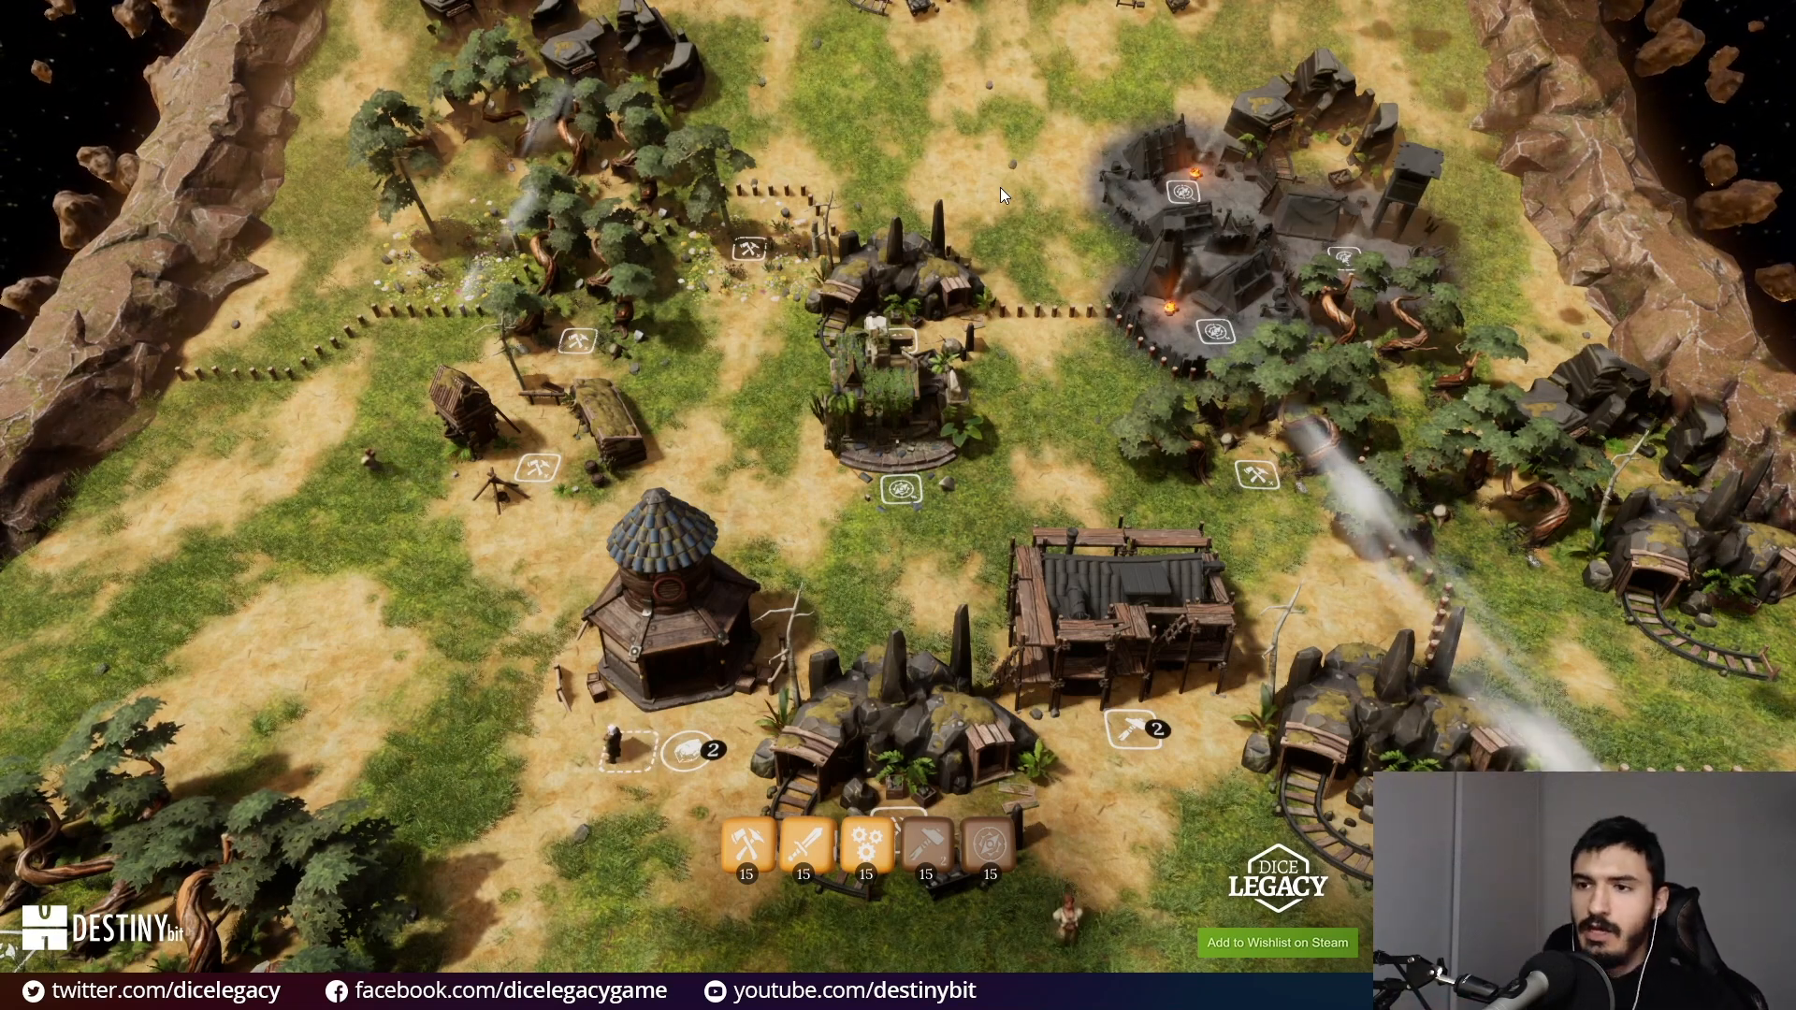
key("F8")
key("s")
right_click_drag(898, 505, 946, 505)
key("e")
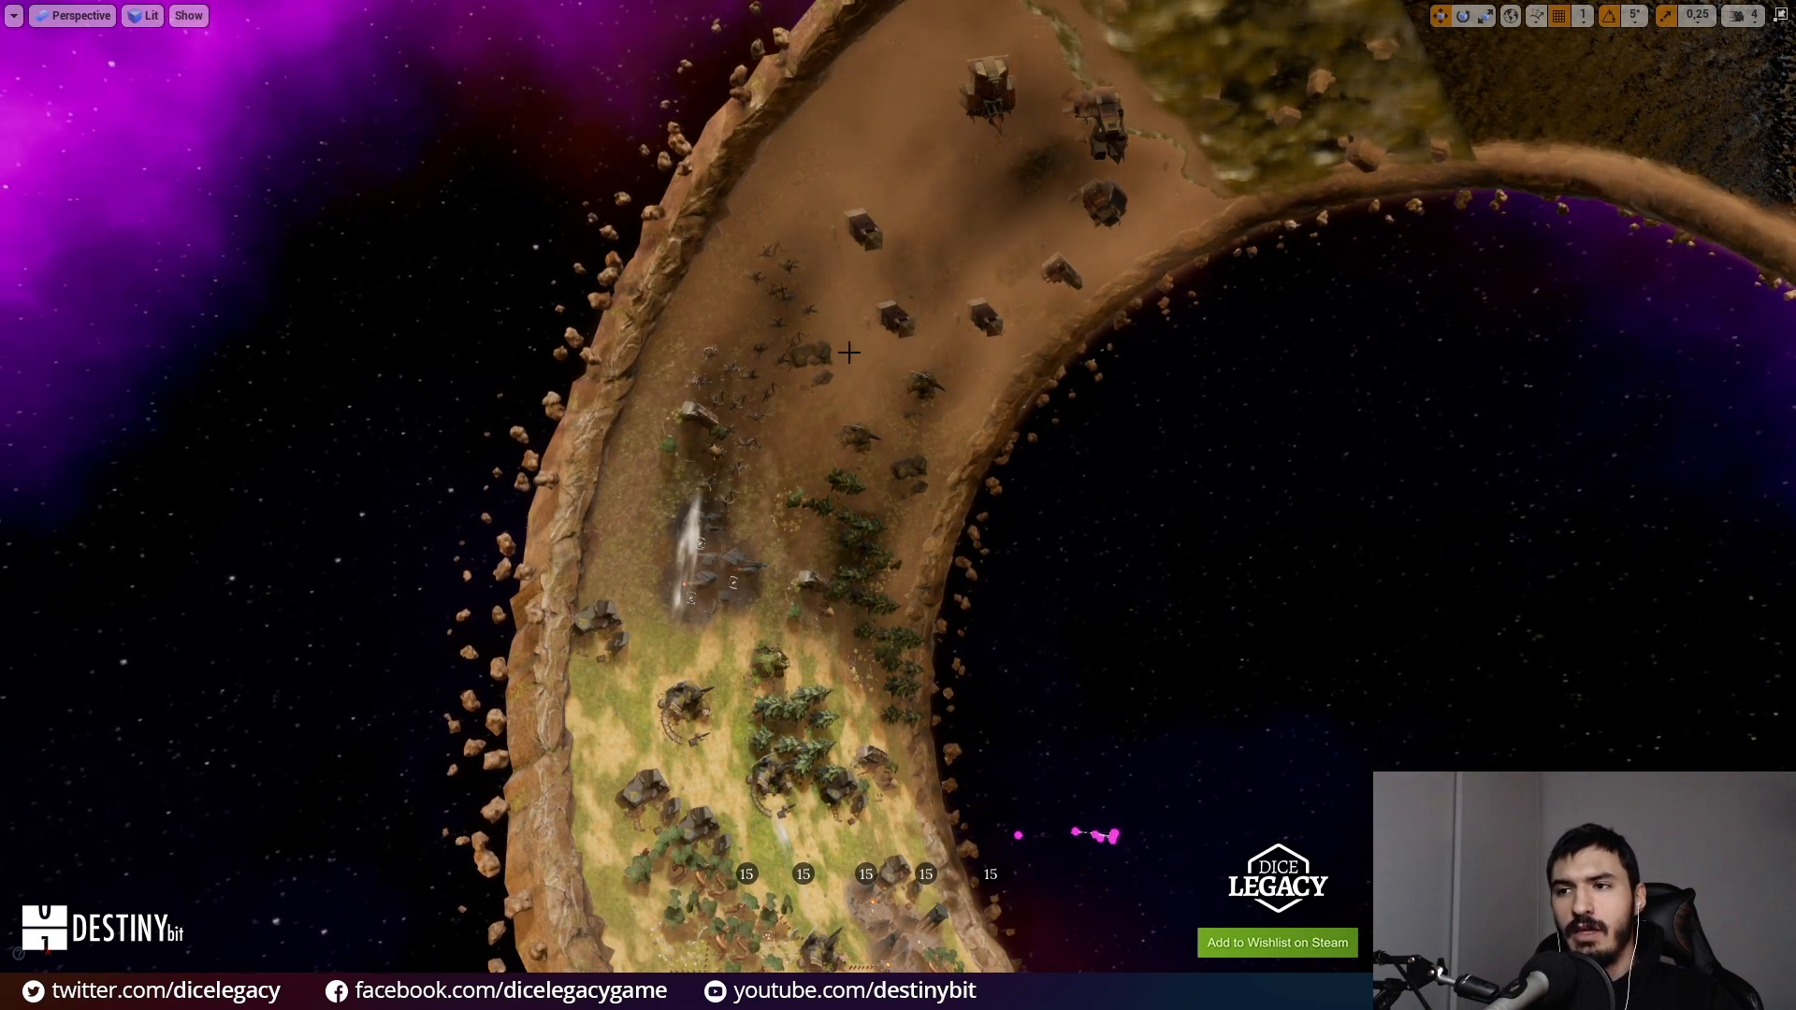
Step: Fly the free camera along the ring world and examine the fog-free terrain around the starting base
right_click_drag(867, 242, 653, 415)
key("w")
key("s")
key("a")
key("w")
key("w")
key("w")
key("s")
key("d")
key("e")
Step: Leave the immersive view and select the BaseWorldGenerator actor in the running level
key("F11")
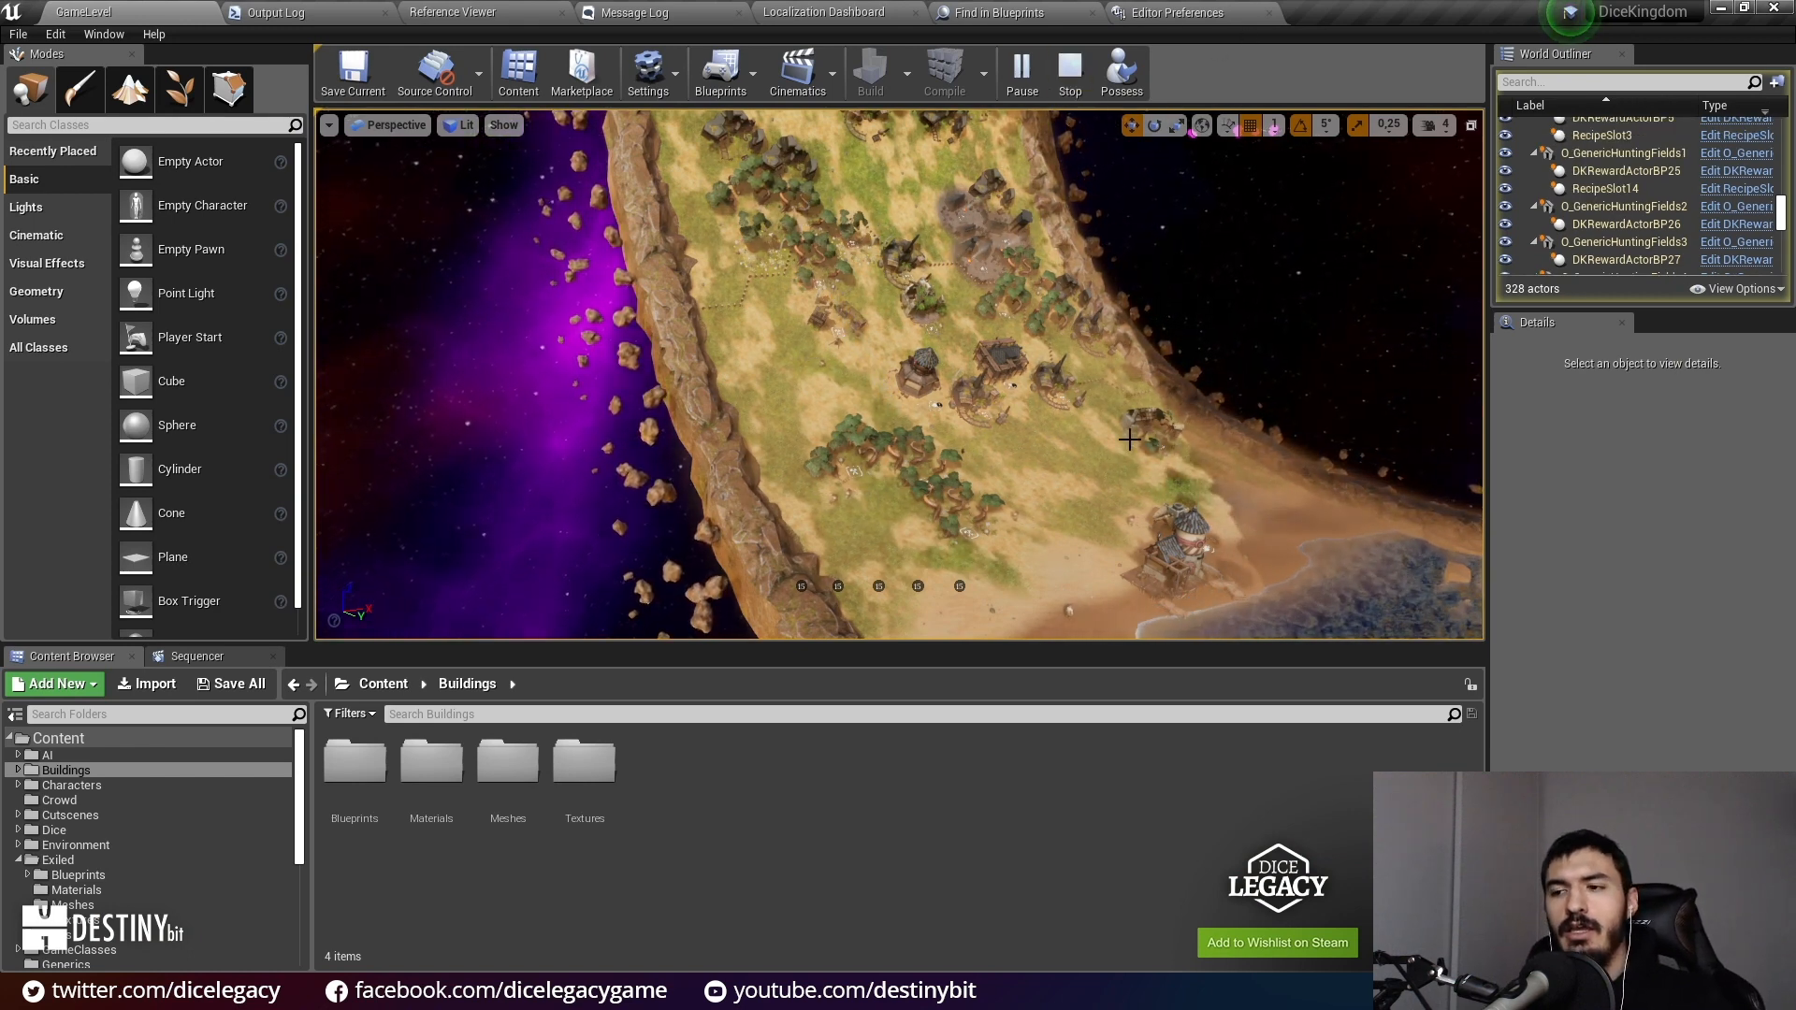
left_click(1267, 509)
left_click(1378, 577)
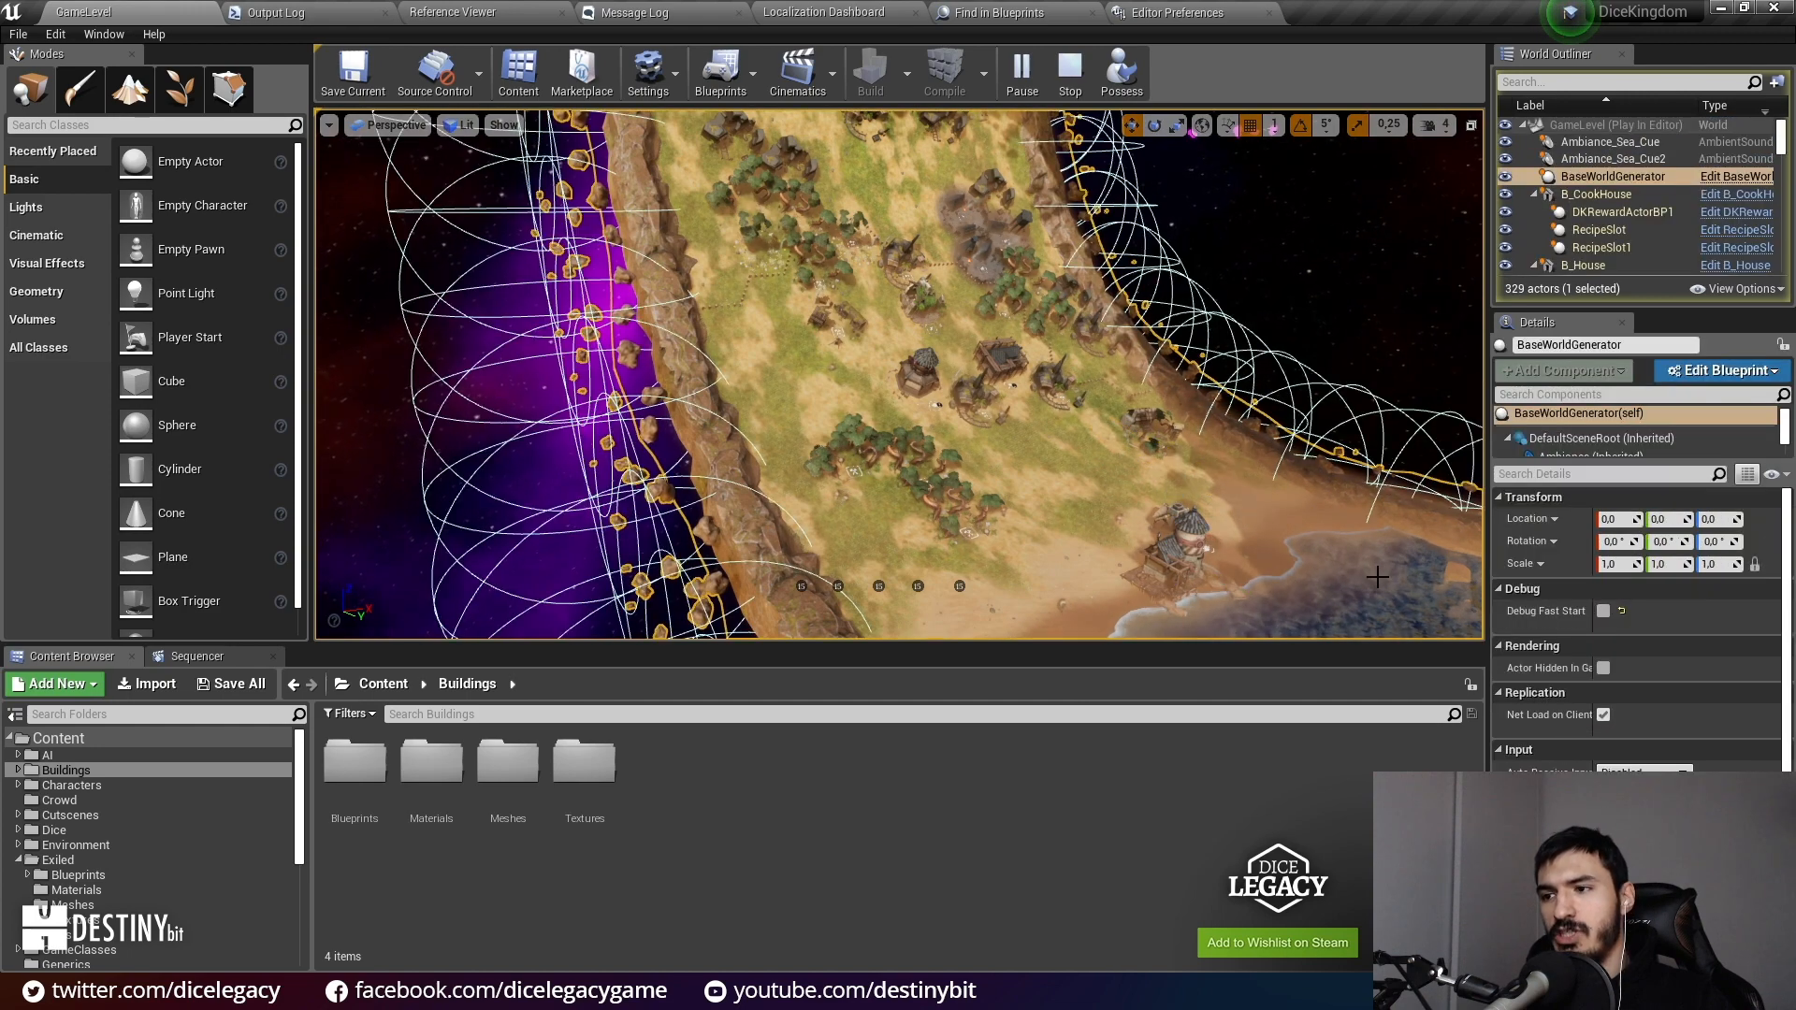
left_click(1594, 412)
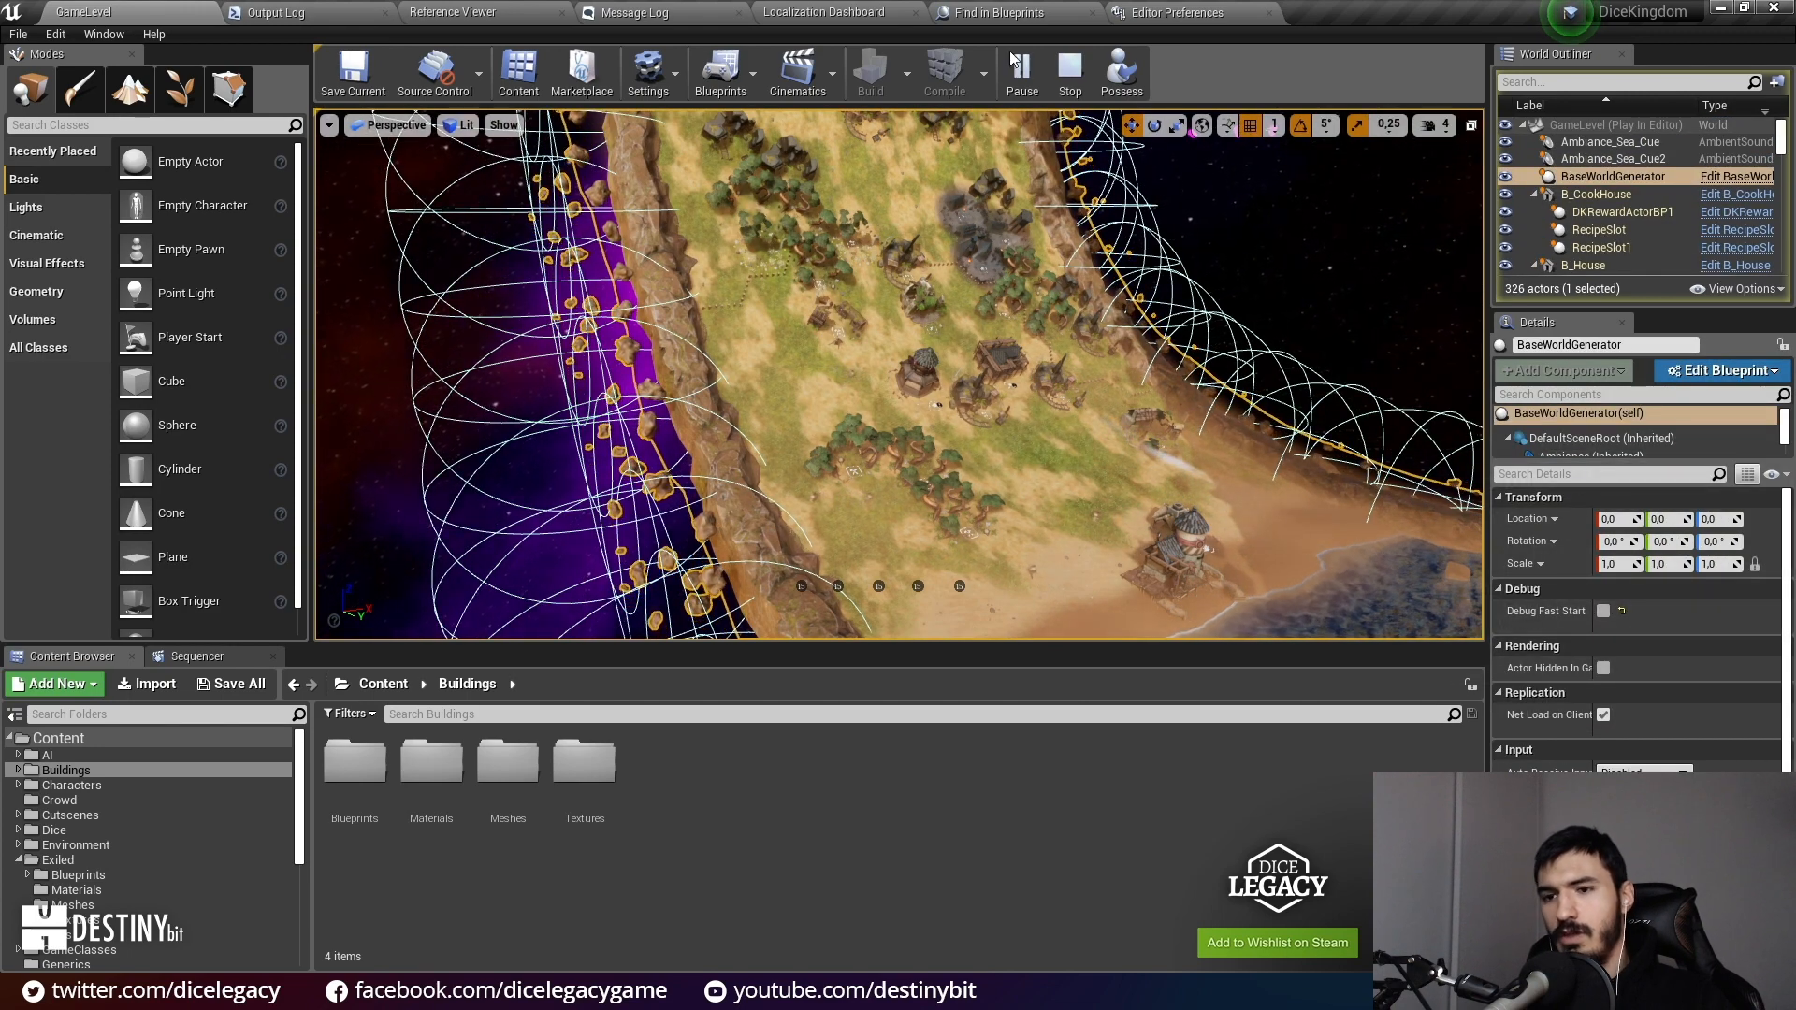
Step: Stop the play session and return to GameLevel with the ring's fog surface in view
left_click(1069, 80)
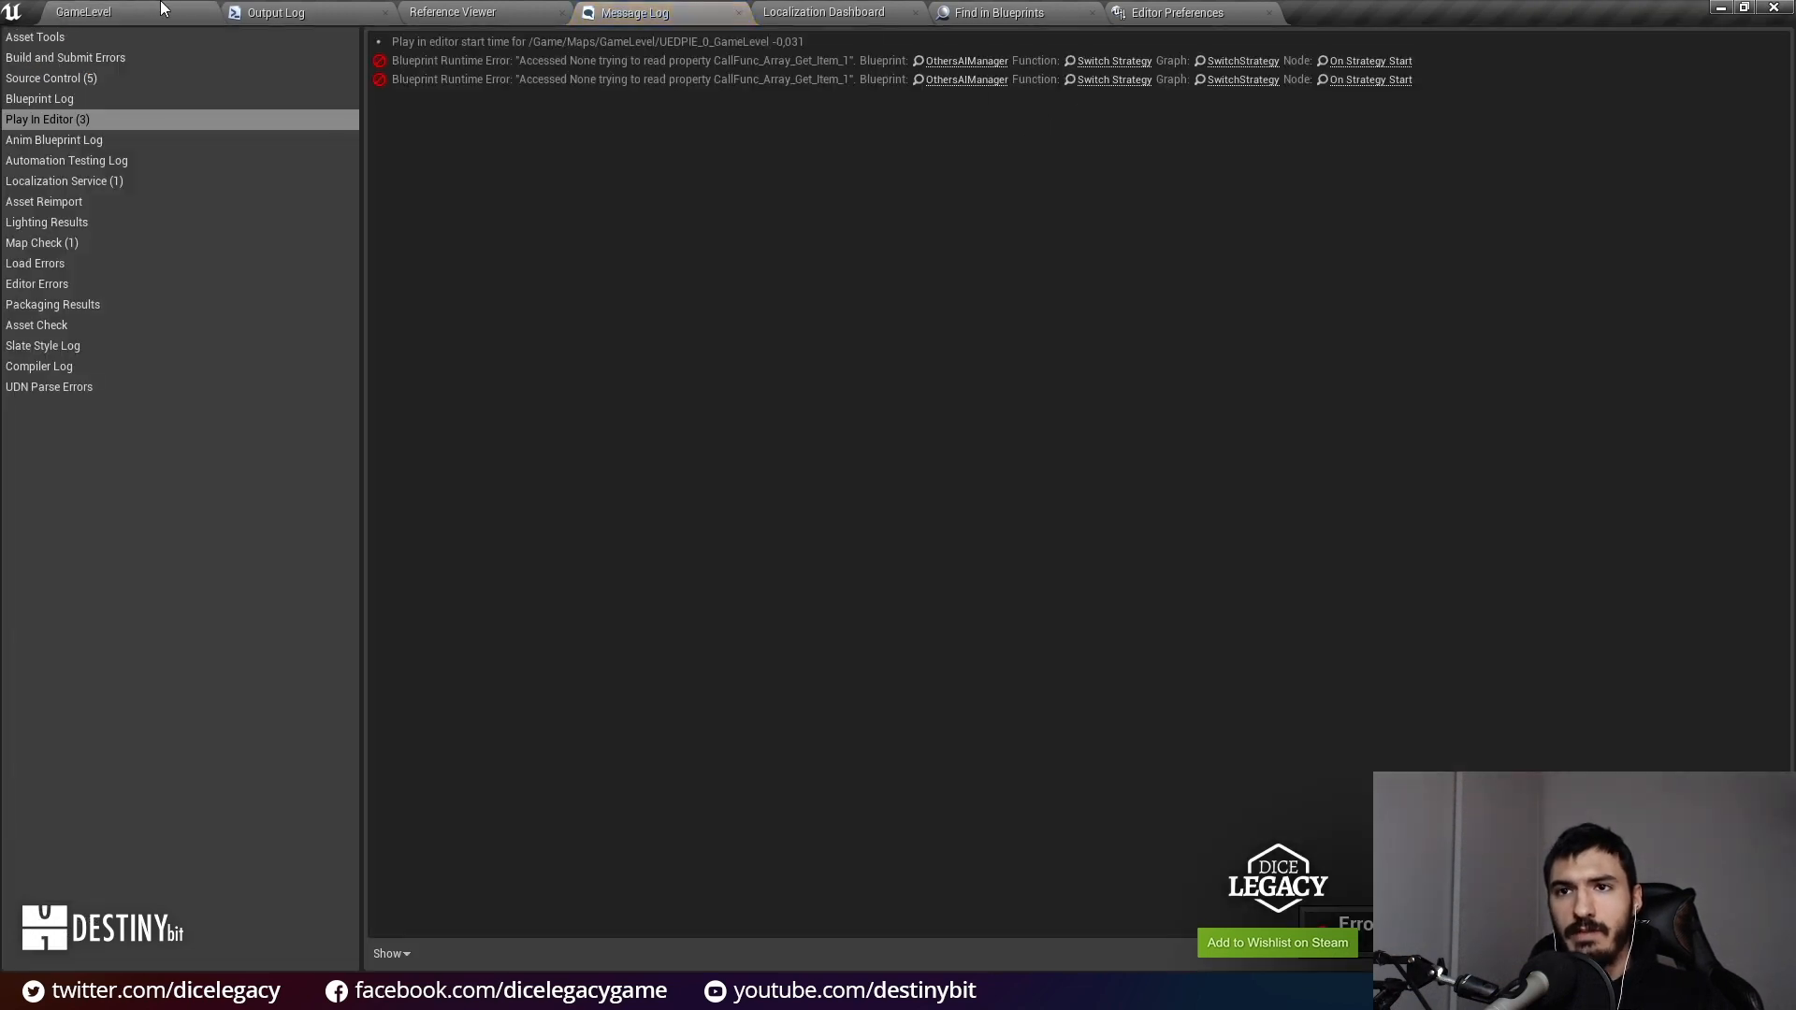
left_click(140, 7)
right_click_drag(898, 374, 846, 243)
key("w")
right_click_drag(674, 459, 625, 509)
key("w")
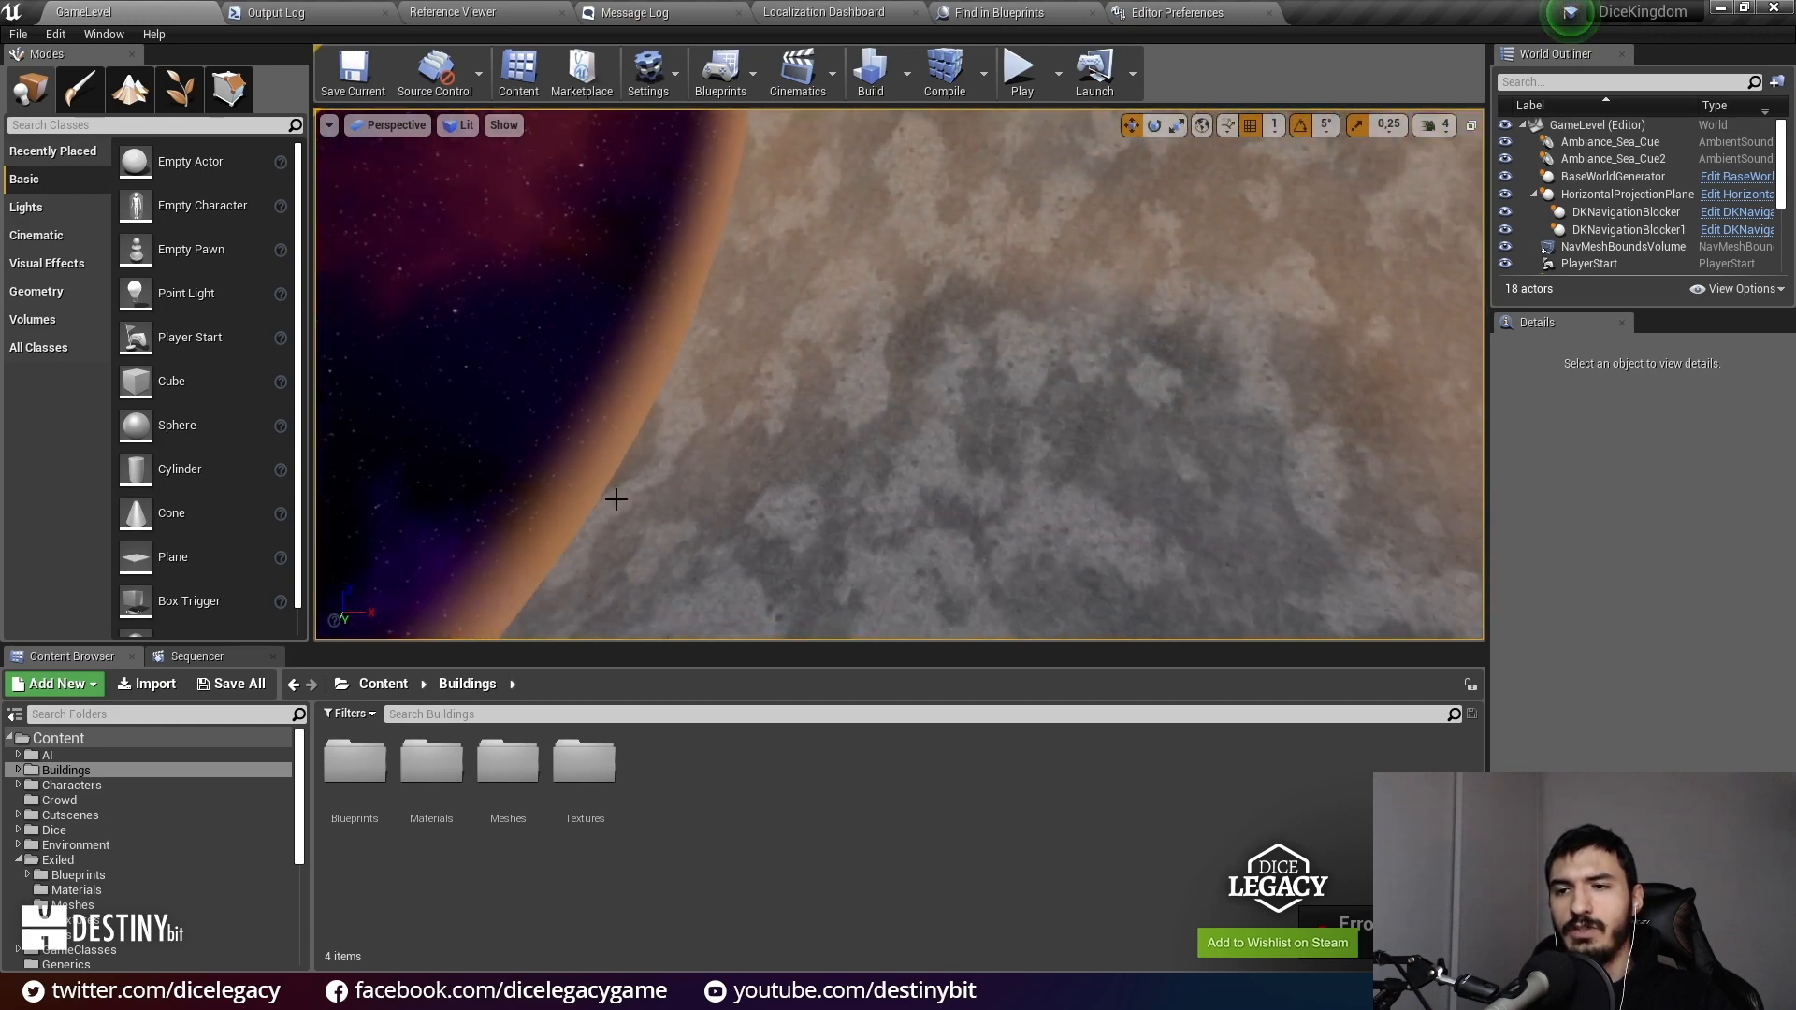
Step: Select the FogCylinder component of the BaseWorldGenerator actor and check its outline along the ring
left_click(618, 501)
left_click_drag(1595, 462, 1595, 574)
left_click(1589, 477)
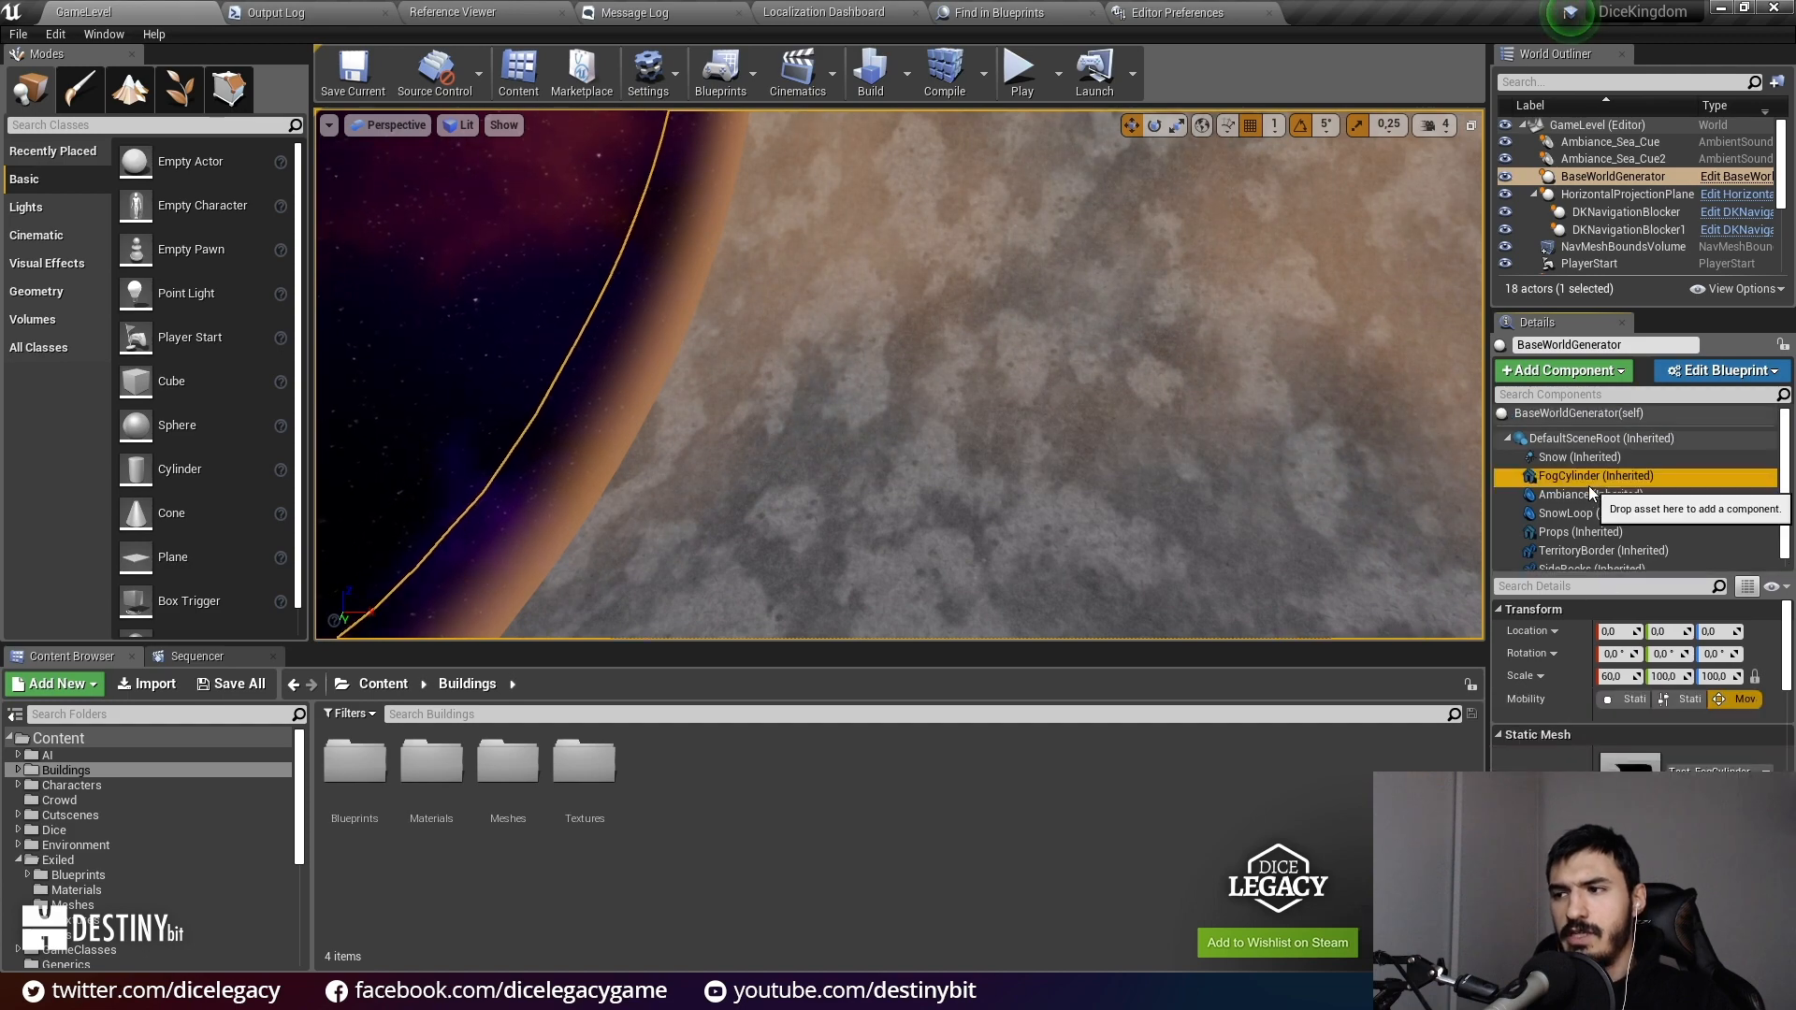
right_click_drag(1347, 290, 992, 387)
left_click(1587, 481)
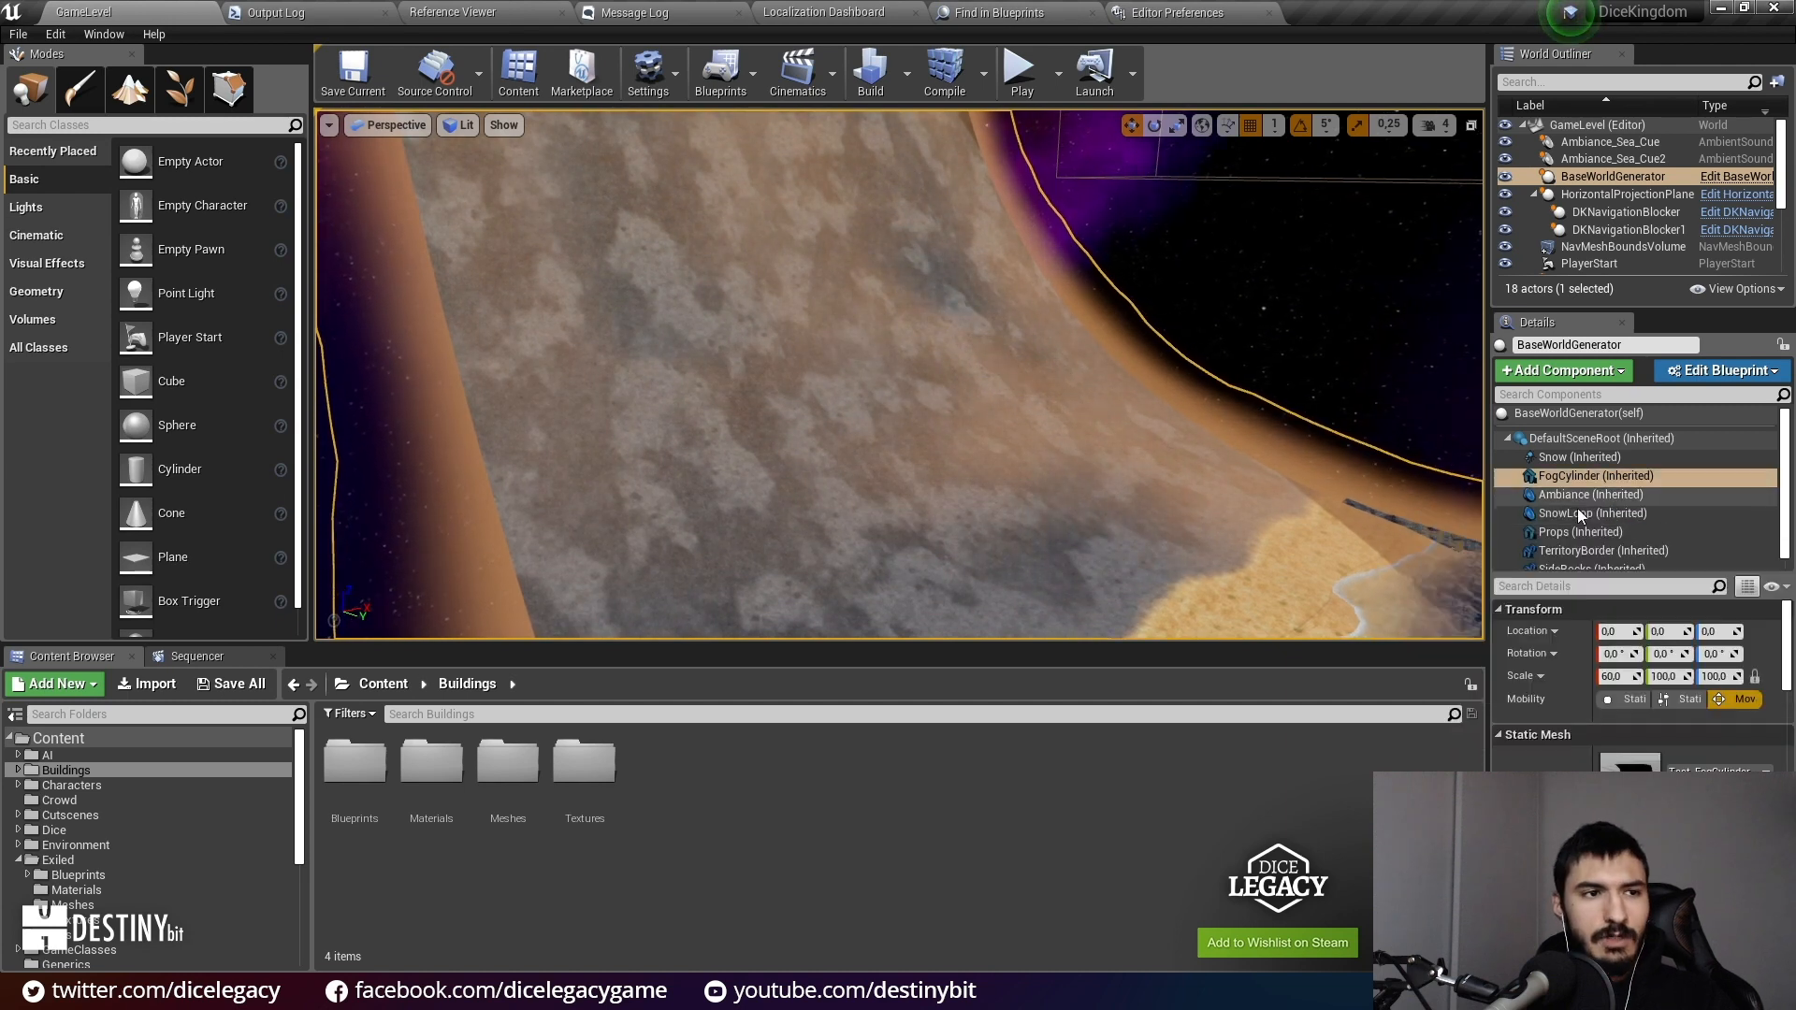
Step: Open the FogCylinder's static mesh, dock its editor with the main tabs, and examine its curved surface up close
double_click(1631, 787)
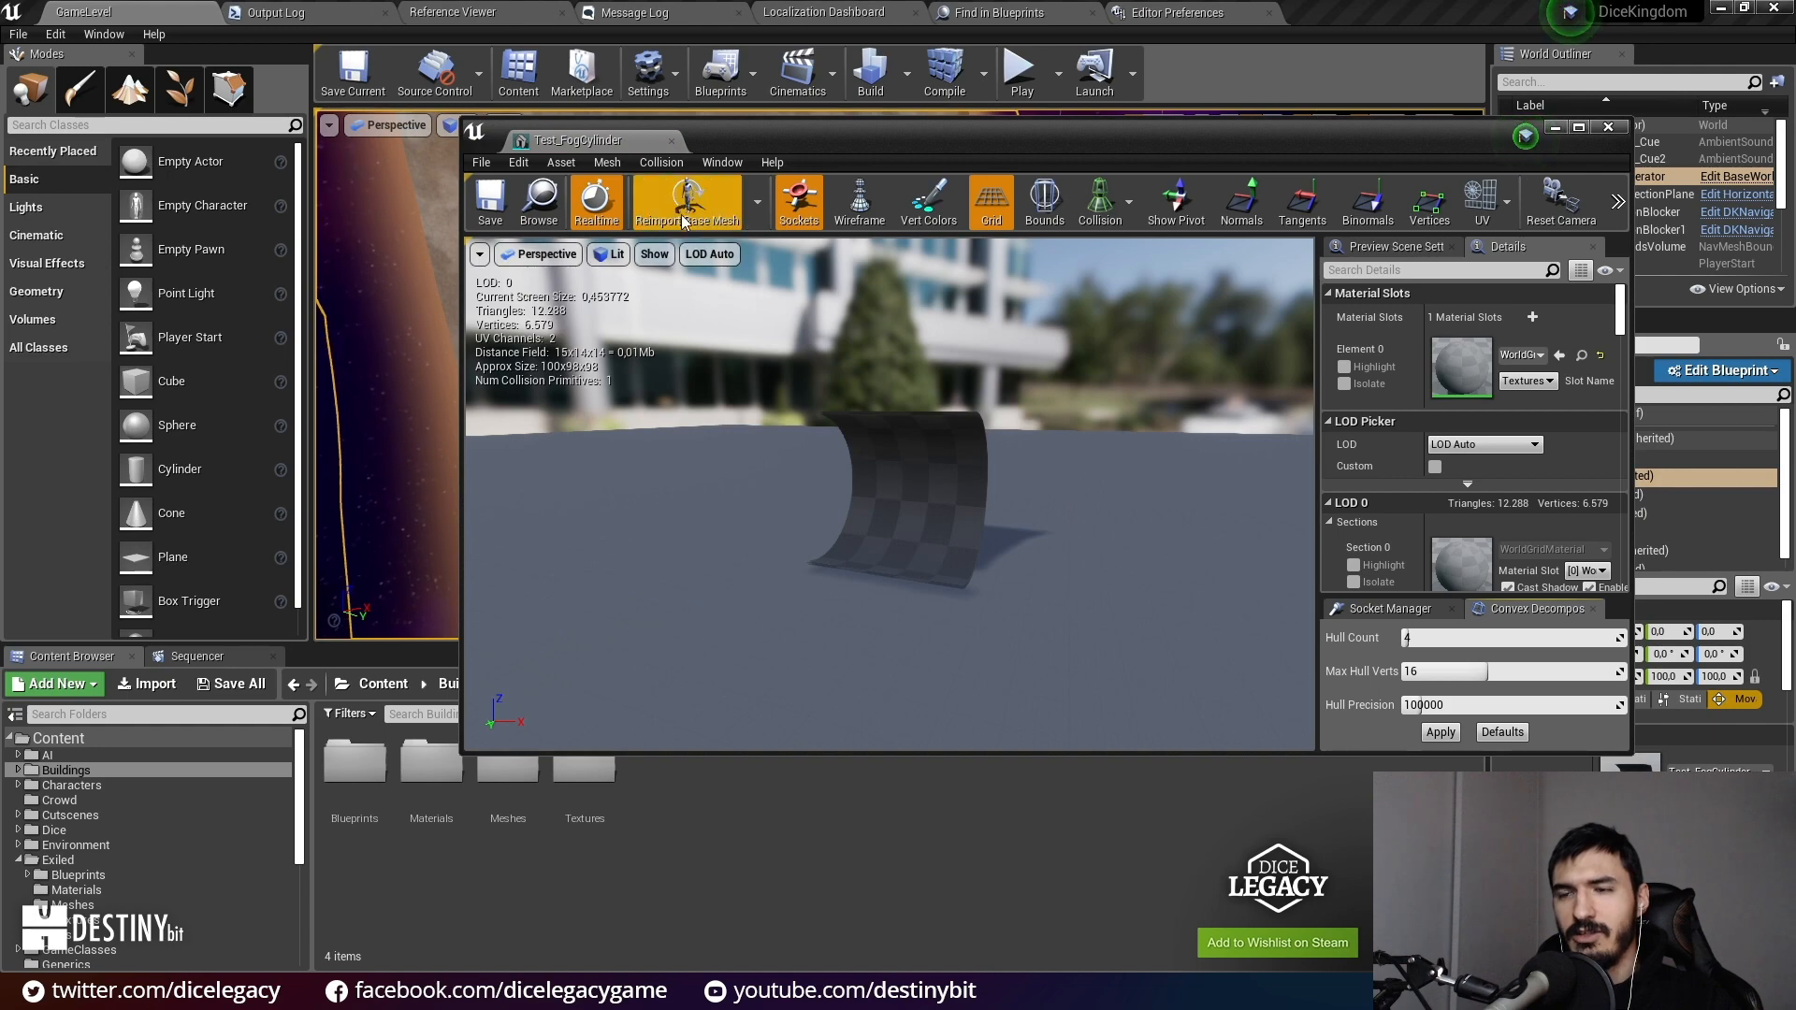
left_click_drag(608, 141, 1356, 14)
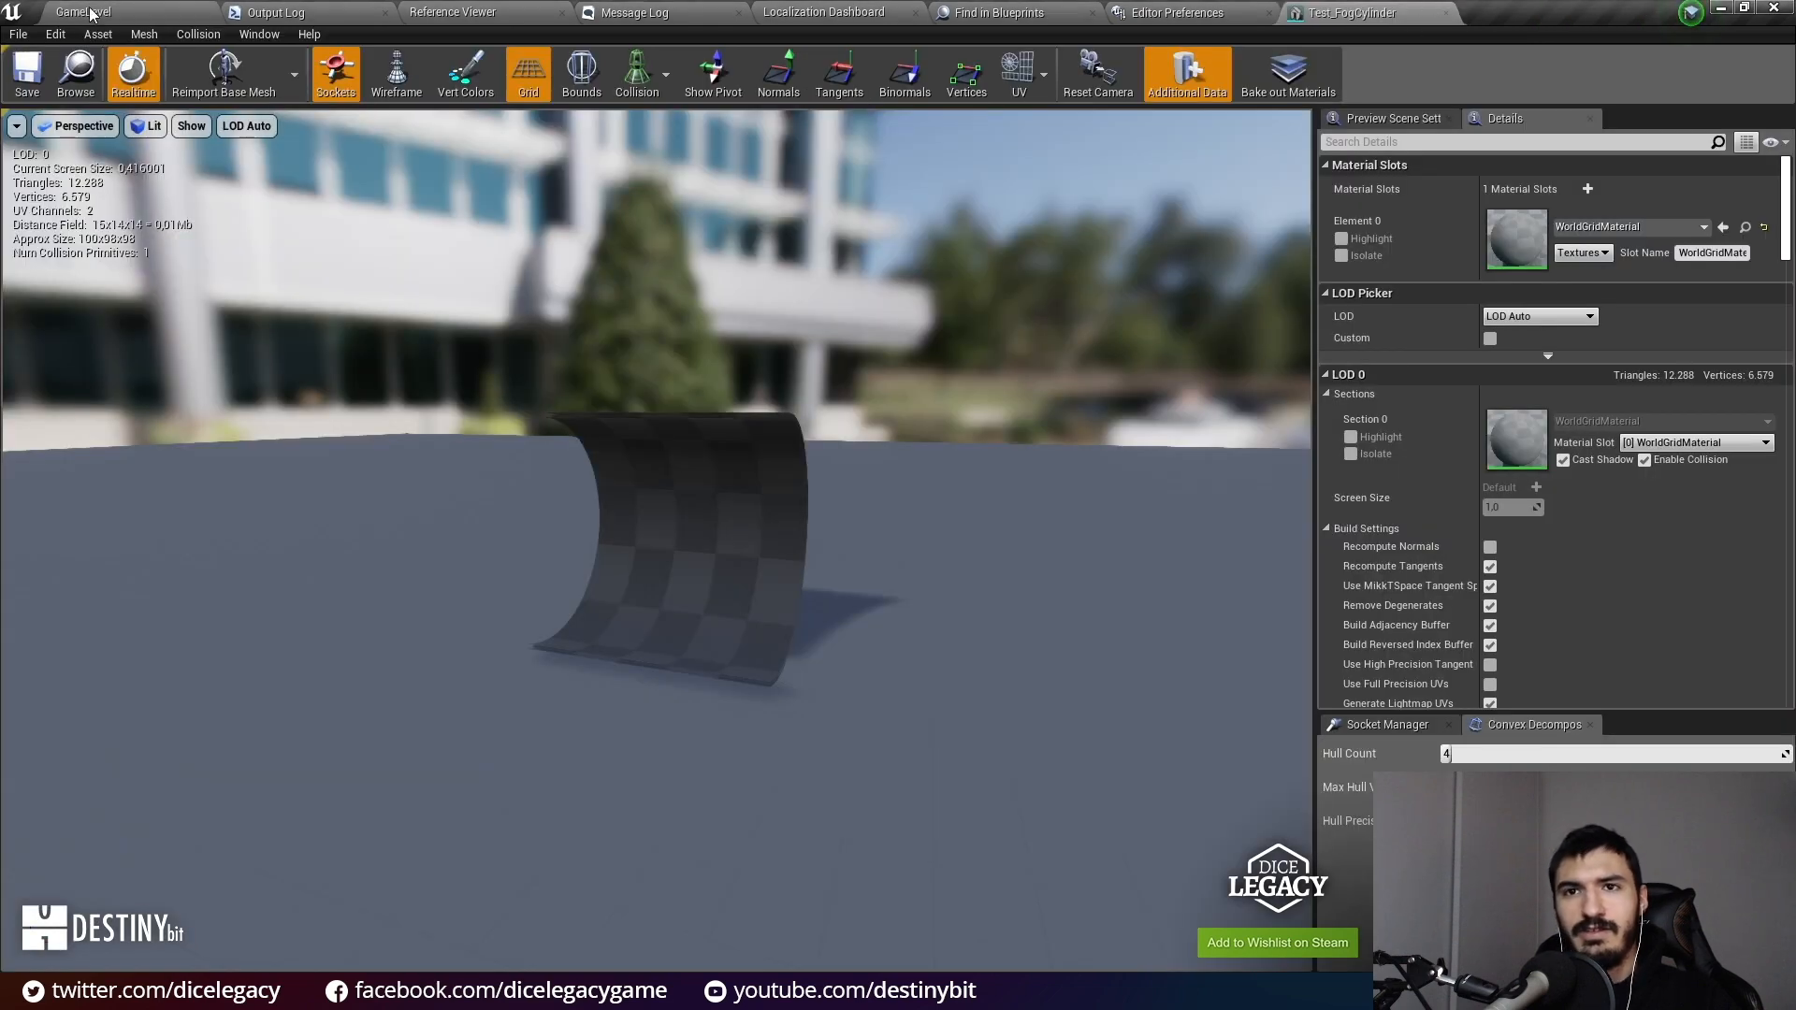
key("d")
right_click_drag(1129, 429, 936, 432)
key("w")
key("w")
key("a")
key("d")
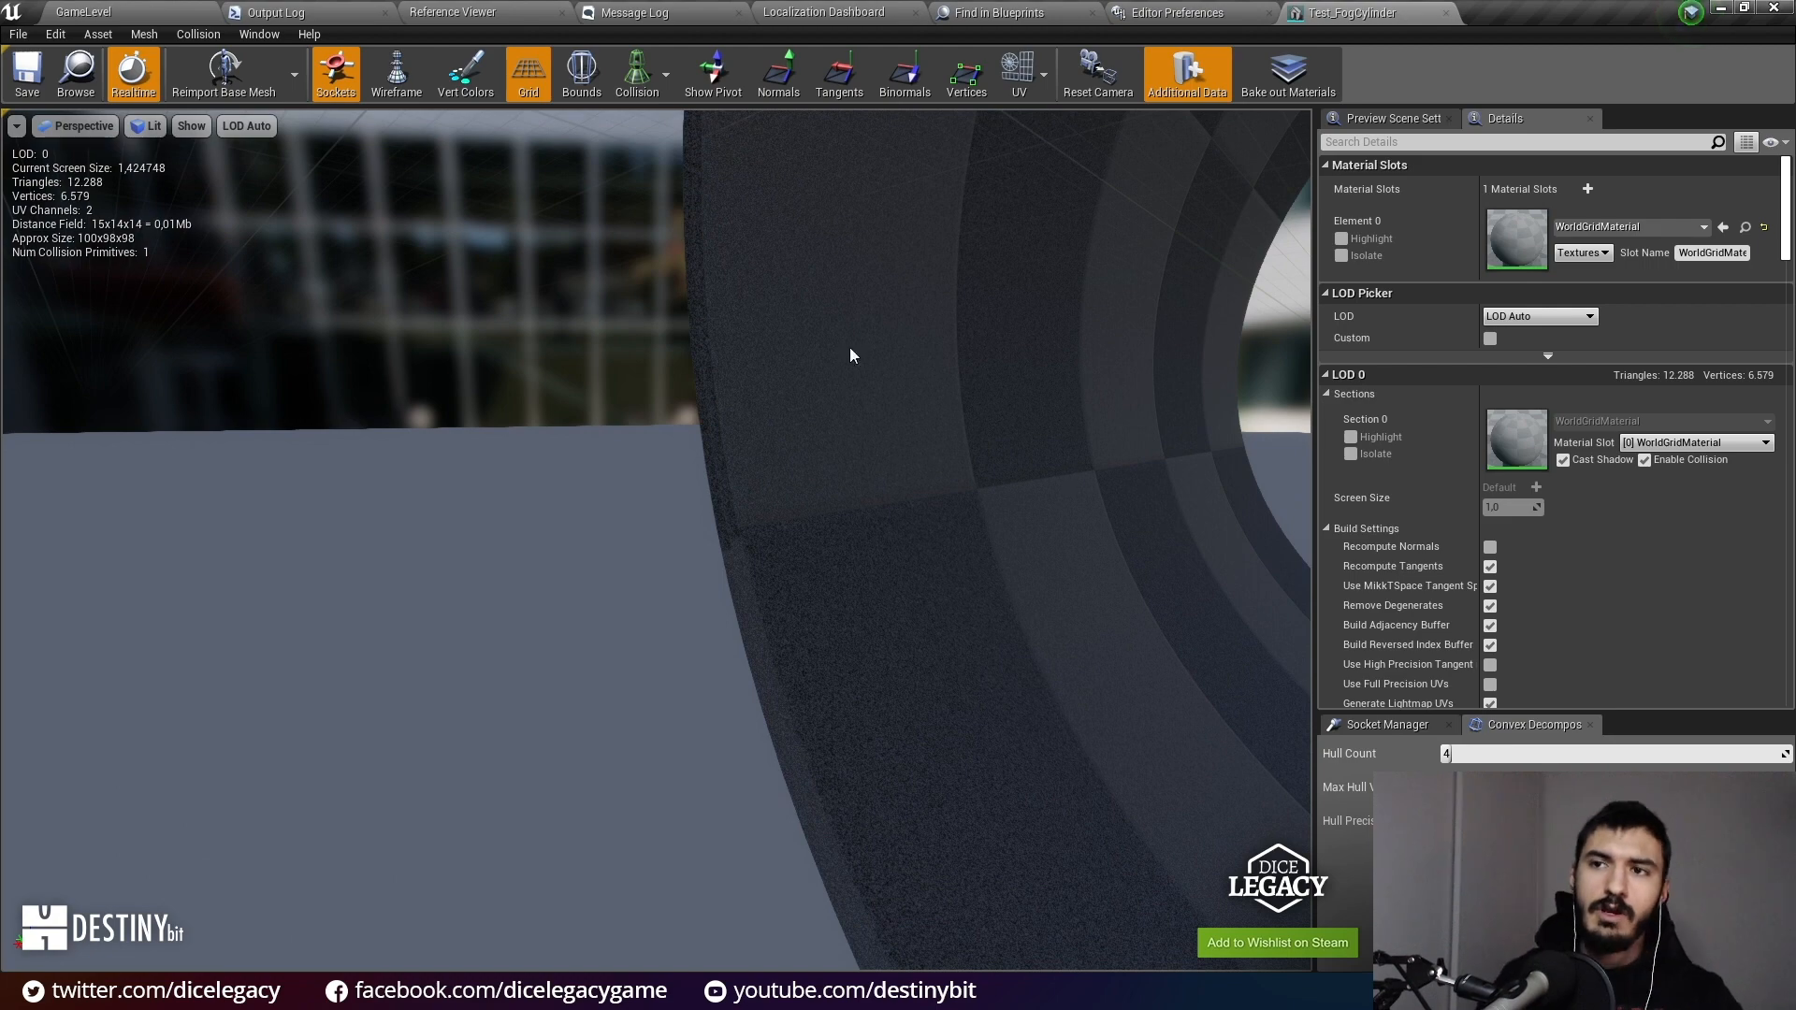
Step: Check the vertex colors of the fog cylinder mesh and view the whole shape through its open end
left_click(489, 79)
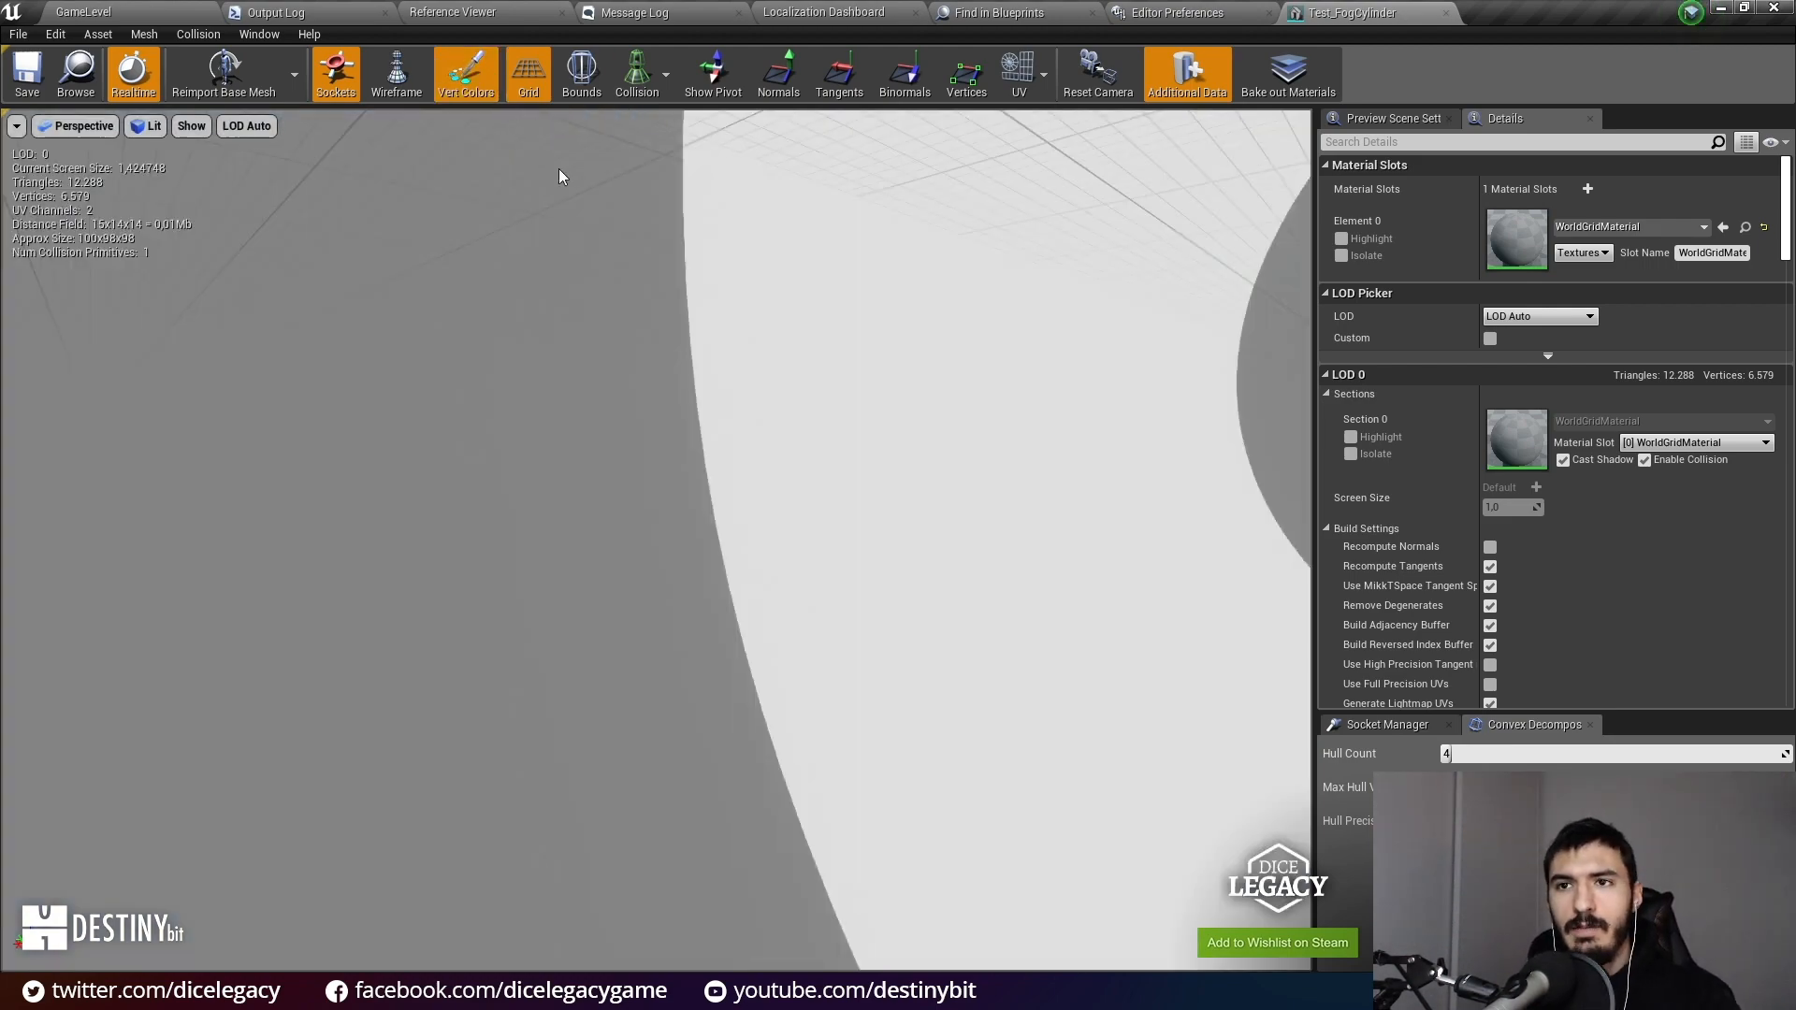
left_click(480, 94)
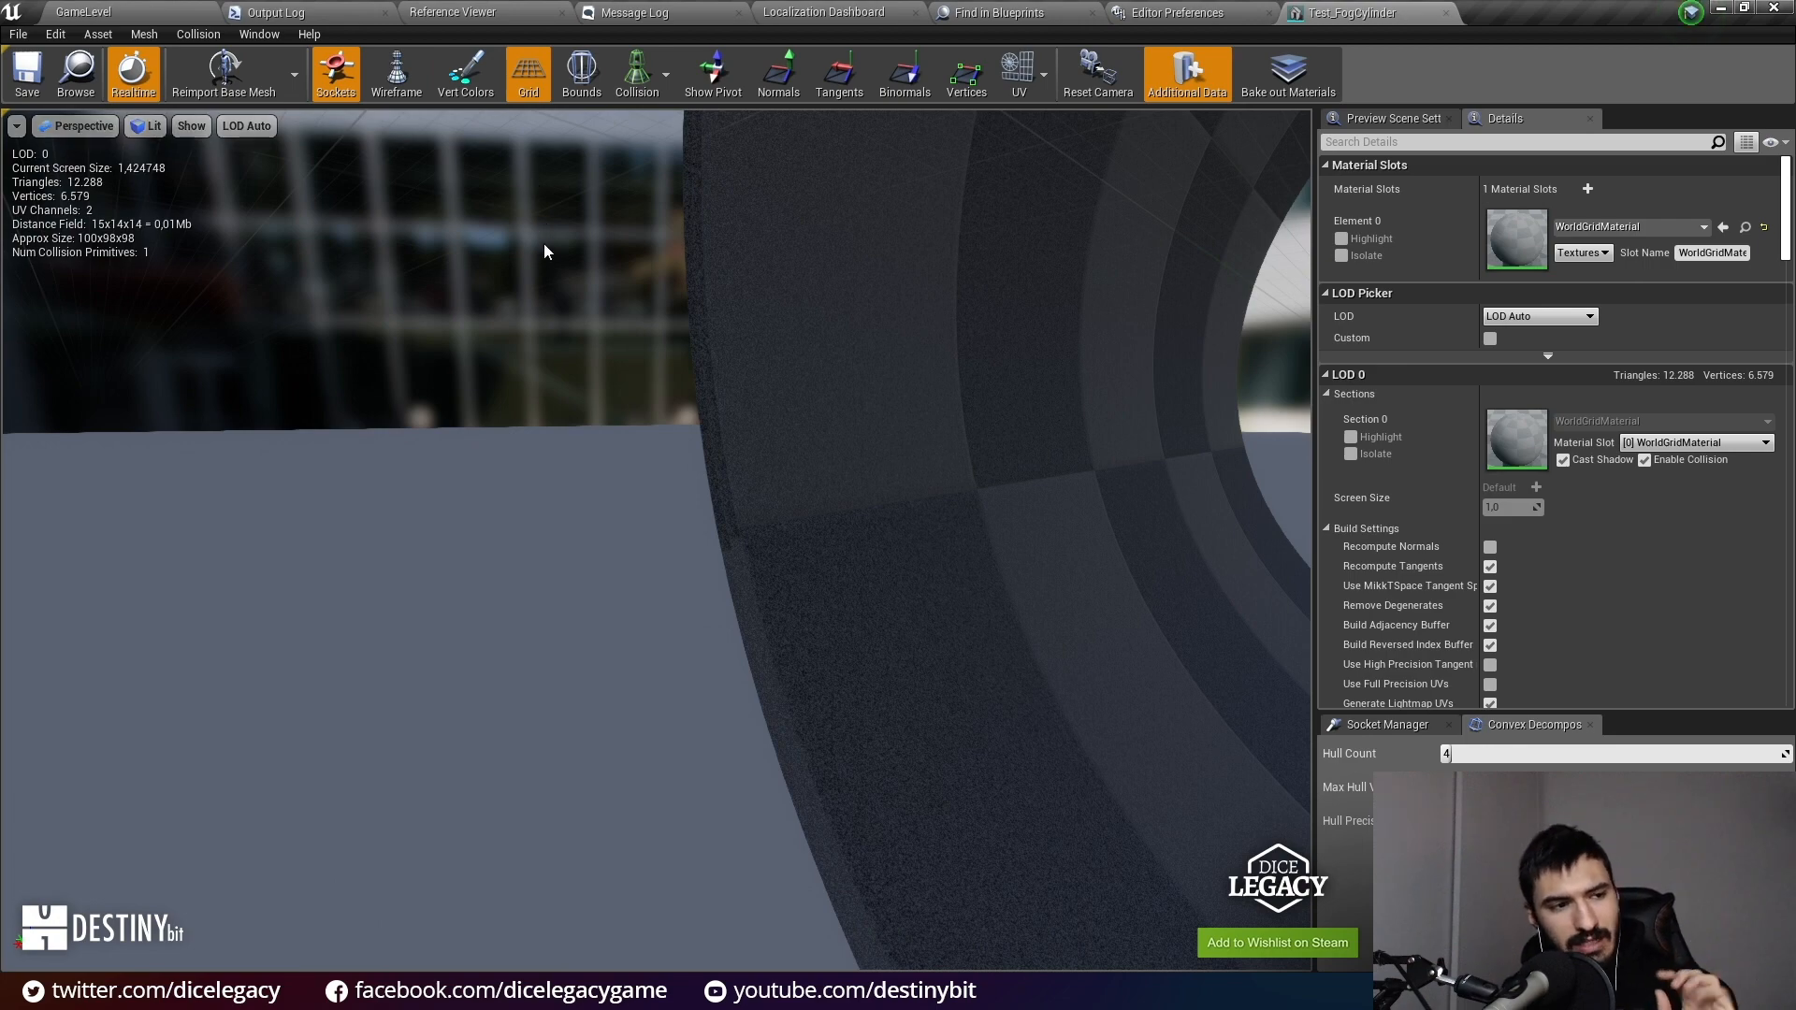
key("s")
right_click_drag(805, 470, 940, 450)
key("d")
key("s")
key("a")
key("w")
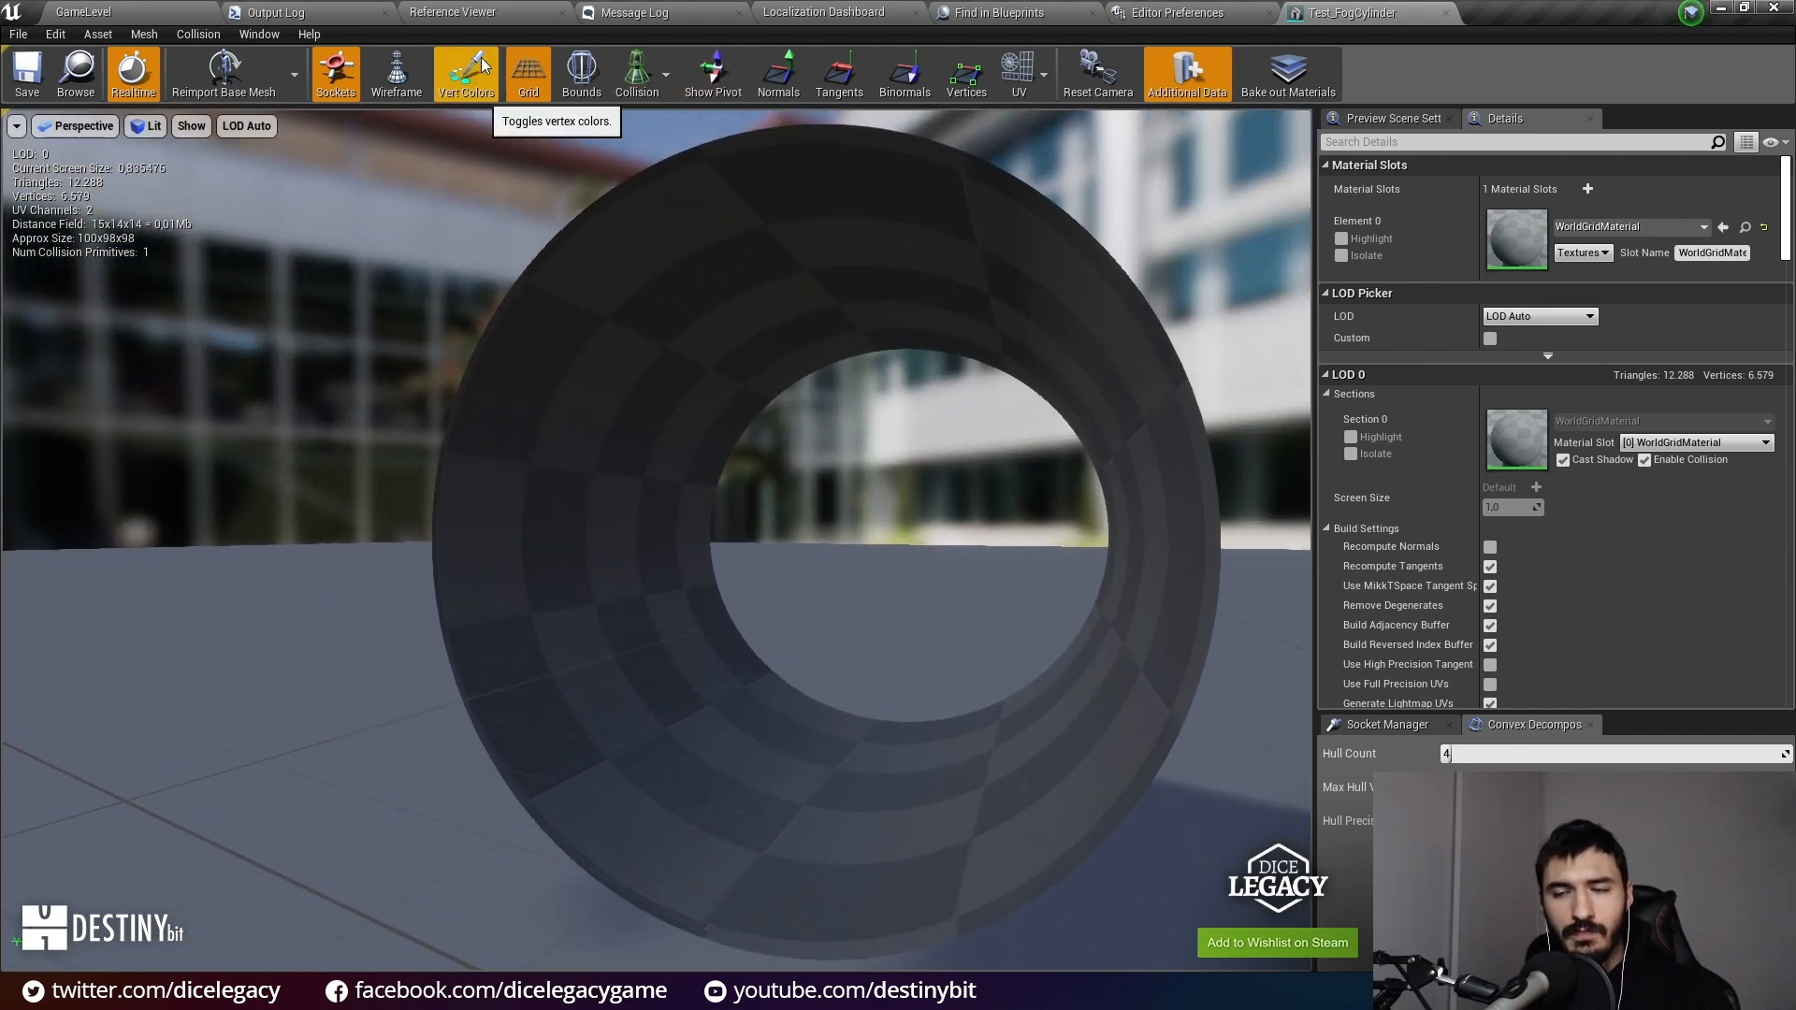
Step: Examine the outer rim of the fog cylinder mesh up close
right_click_drag(662, 196, 748, 651)
key("w")
key("a")
key("w")
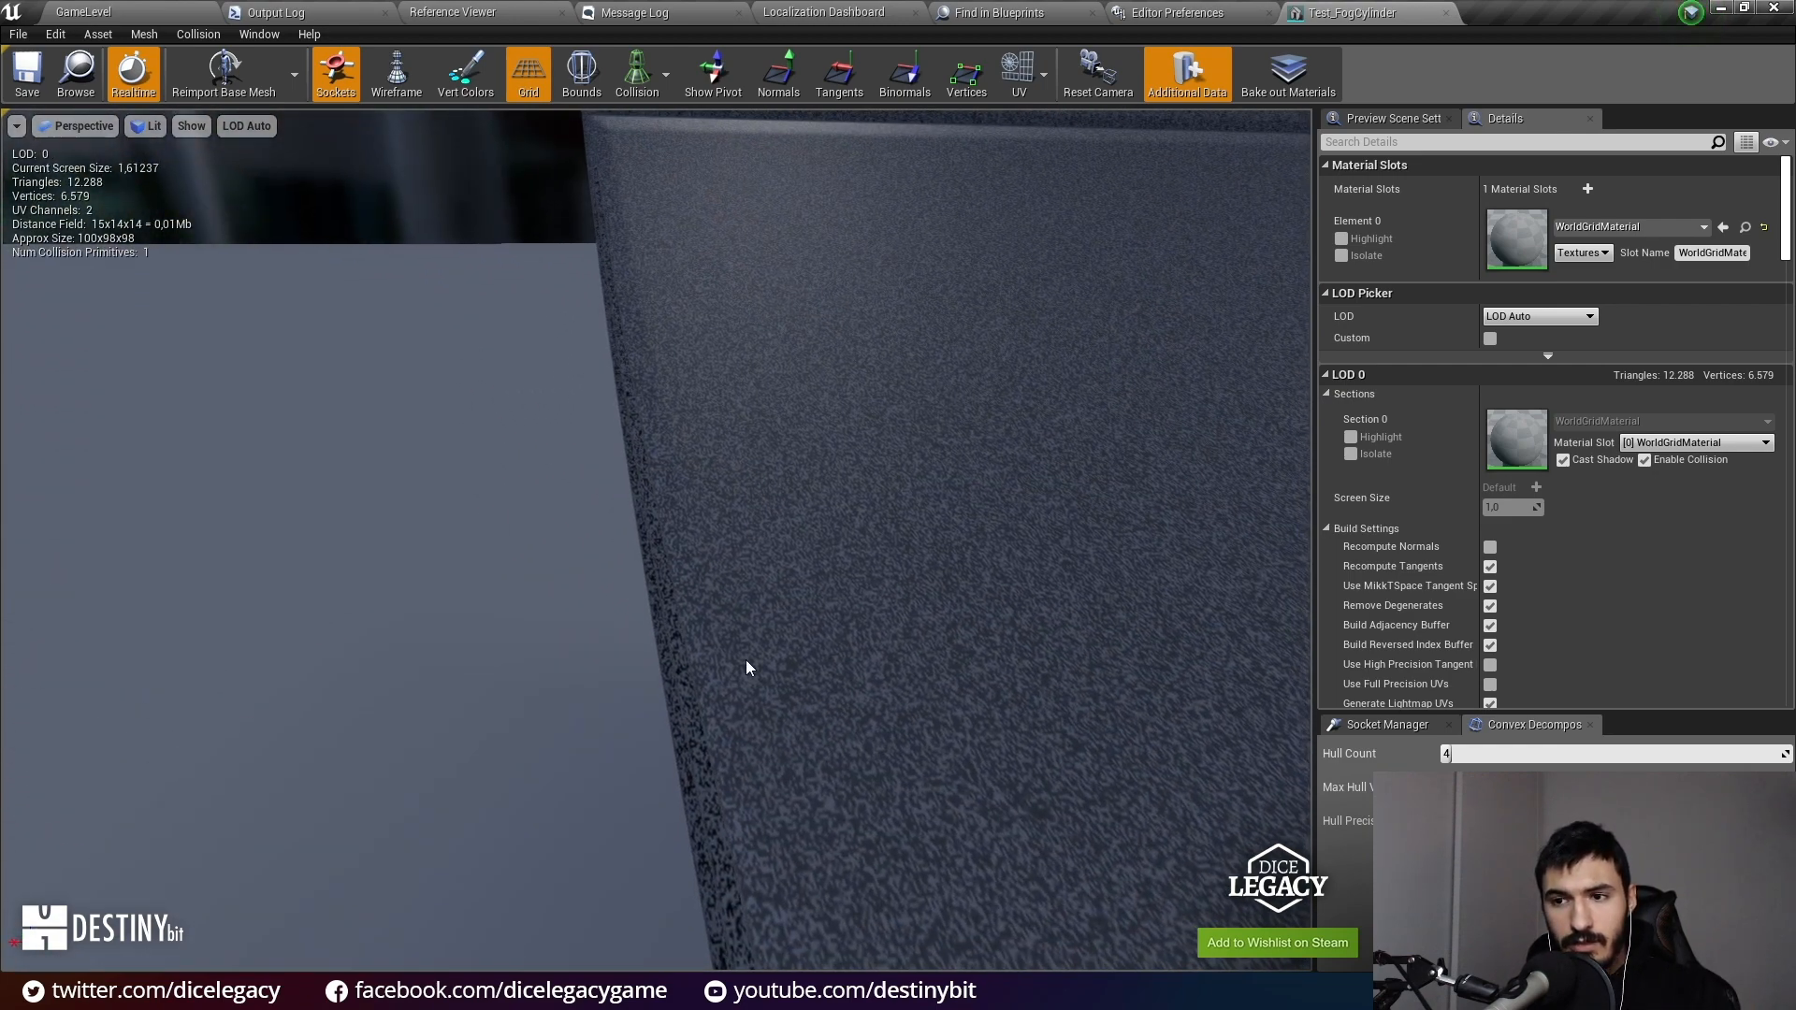
right_click_drag(666, 733, 674, 599)
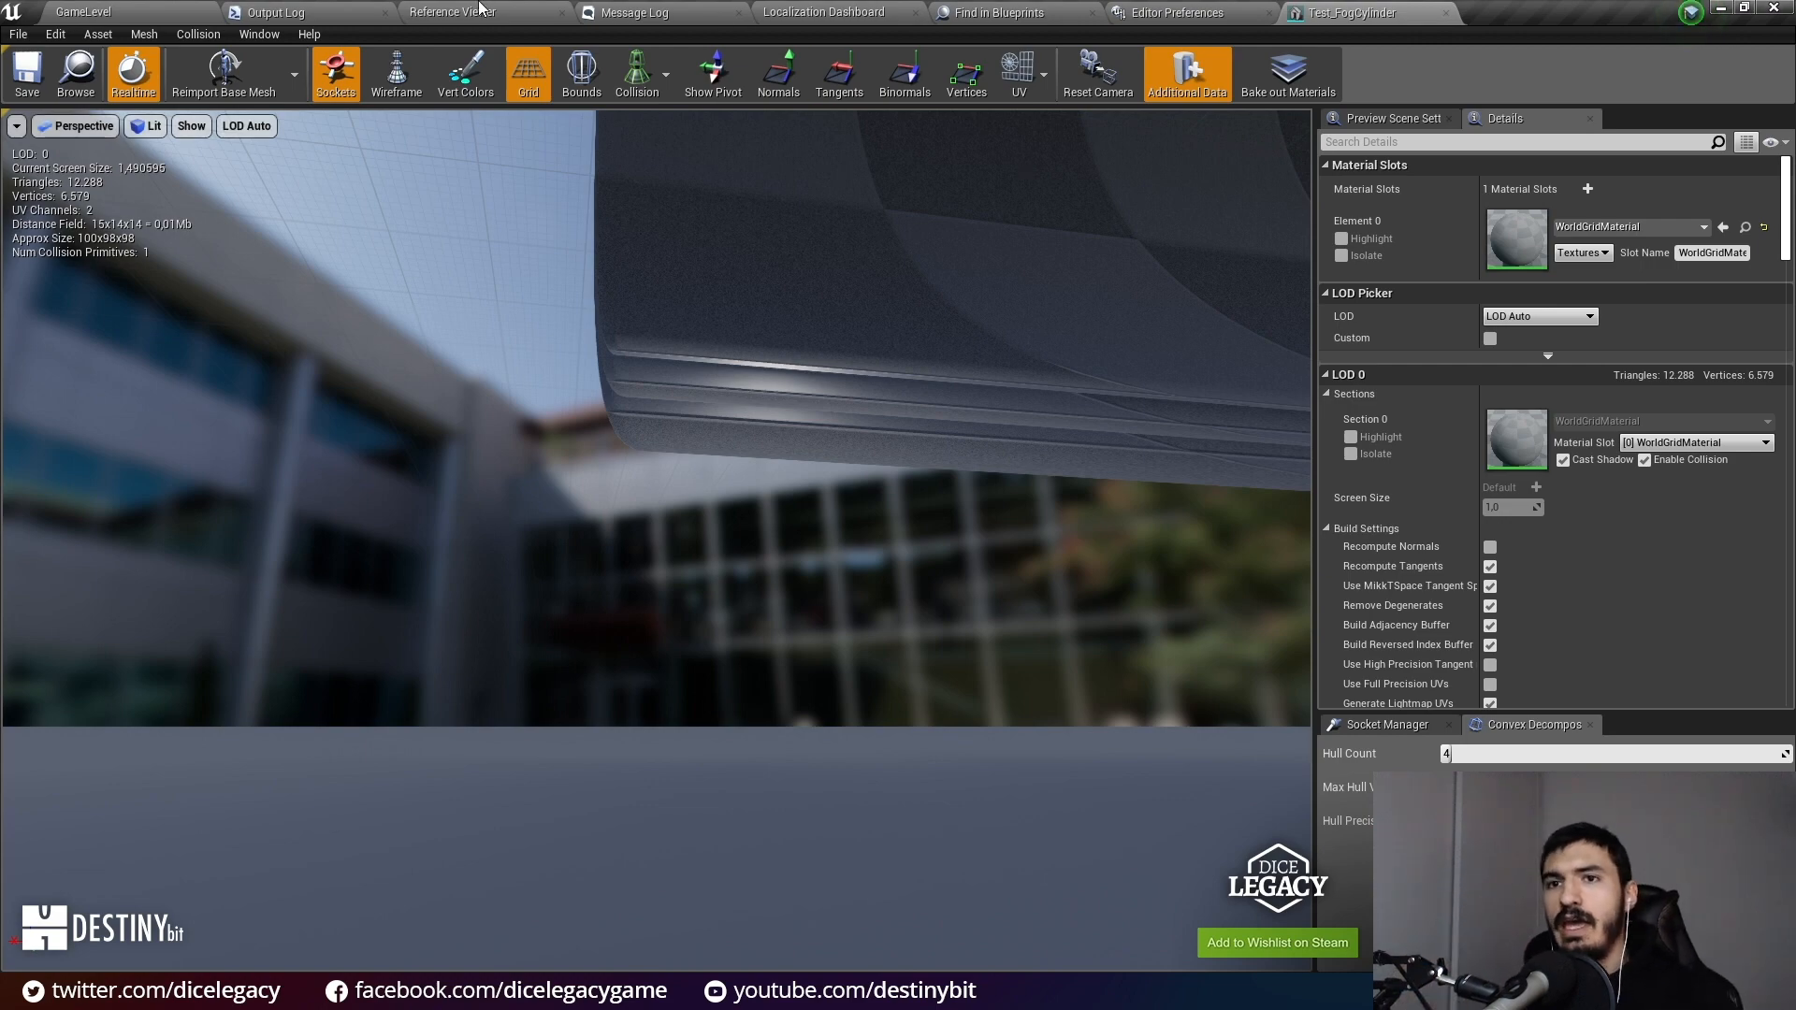
Step: Open the CylindricalFog material and view its entire node graph
left_click(140, 12)
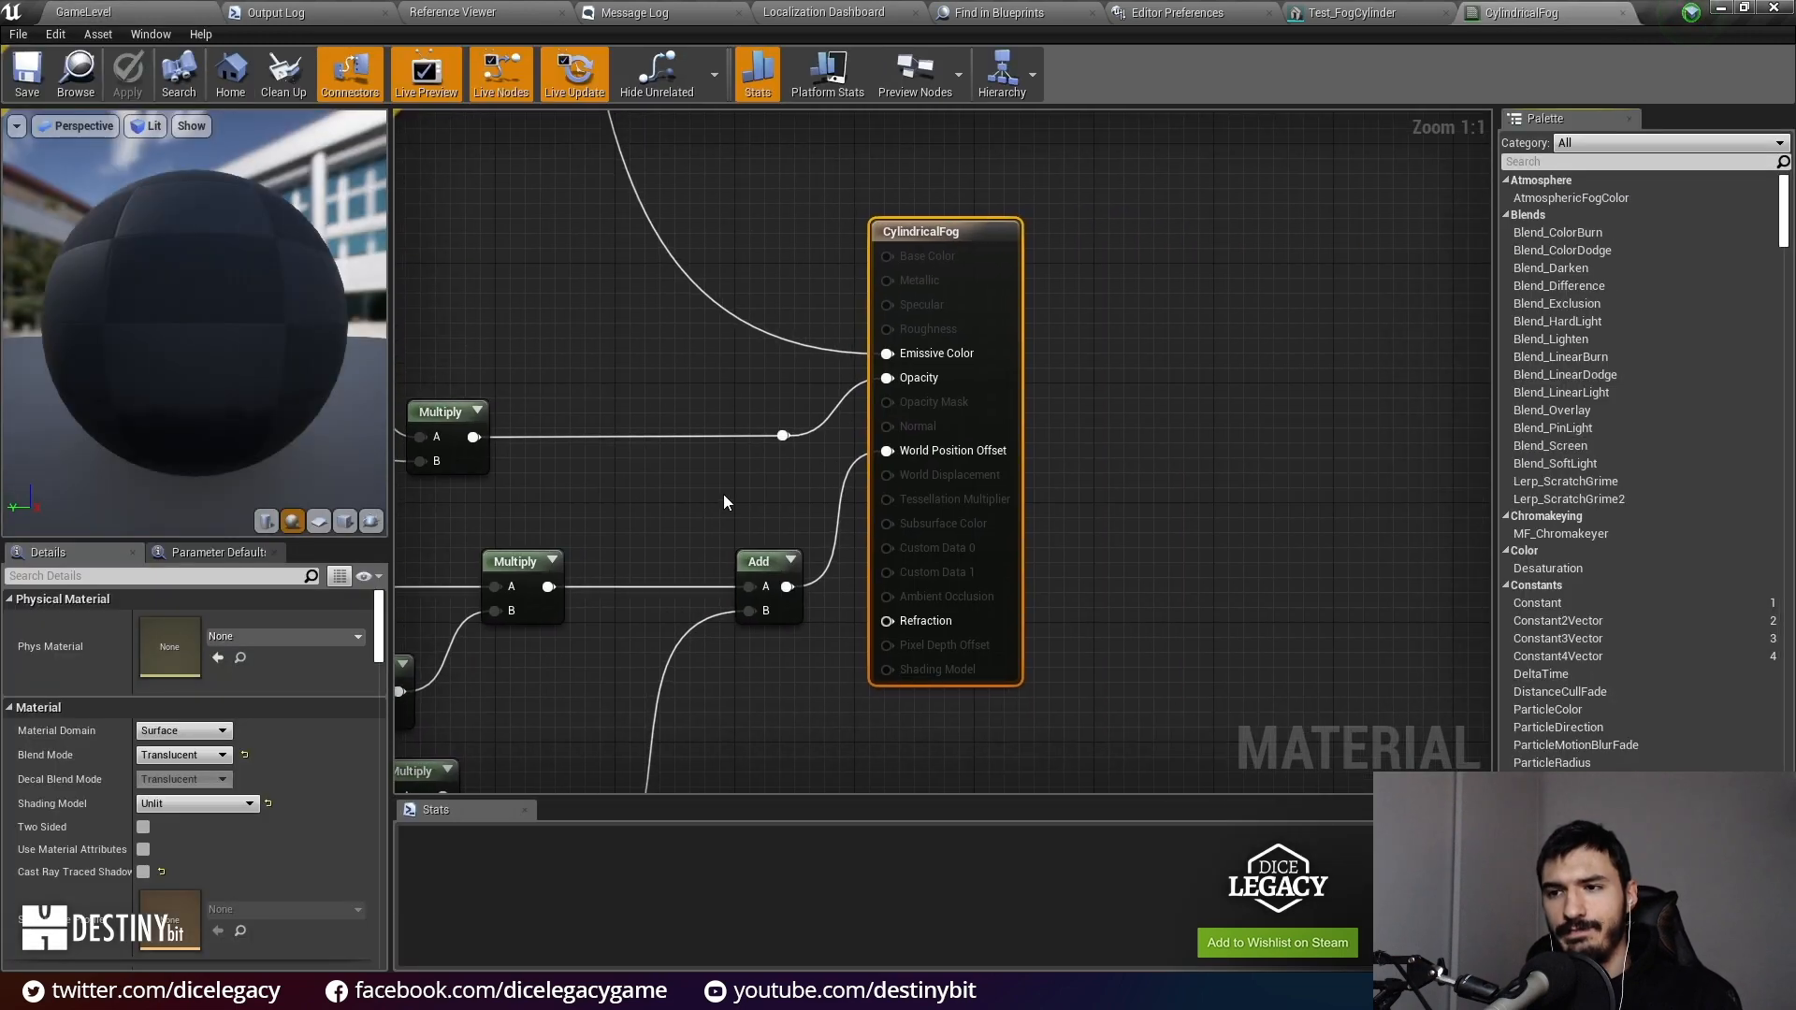
scroll(722, 496, "down", 6)
right_click_drag(676, 508, 1092, 564)
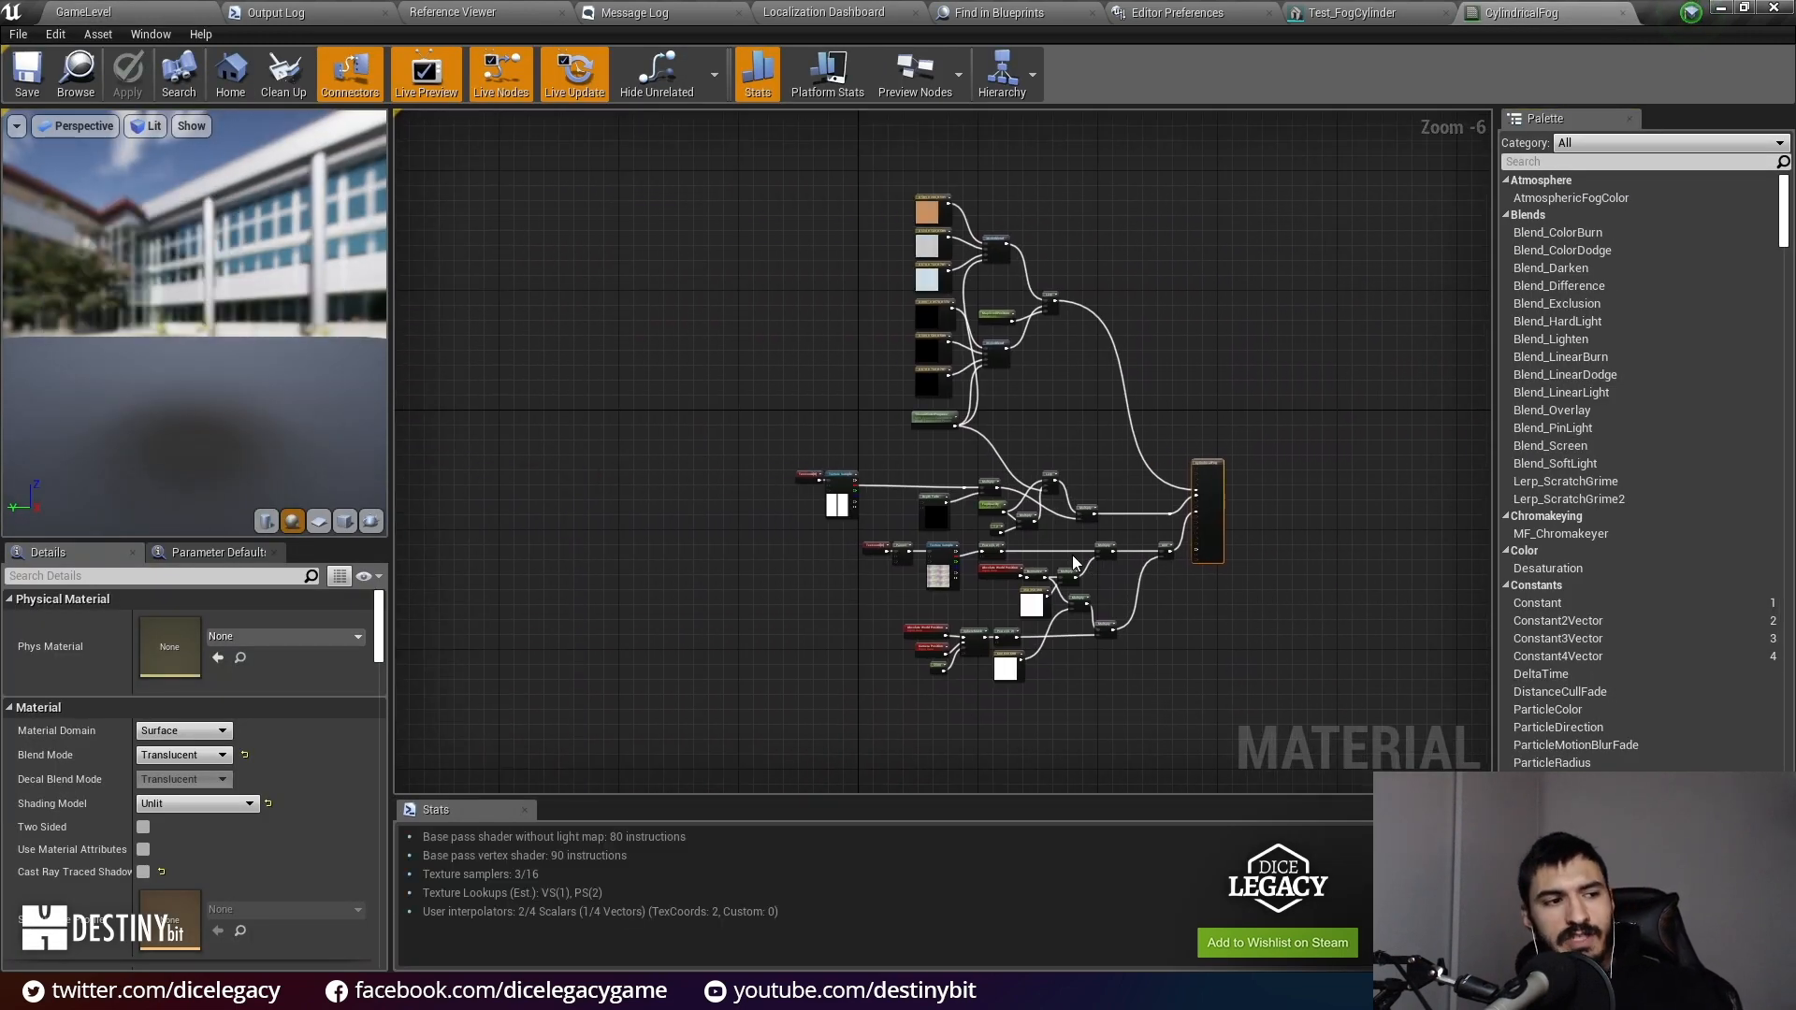
Step: Display UV channel 0 of the Test_FogCylinder mesh
left_click(1300, 12)
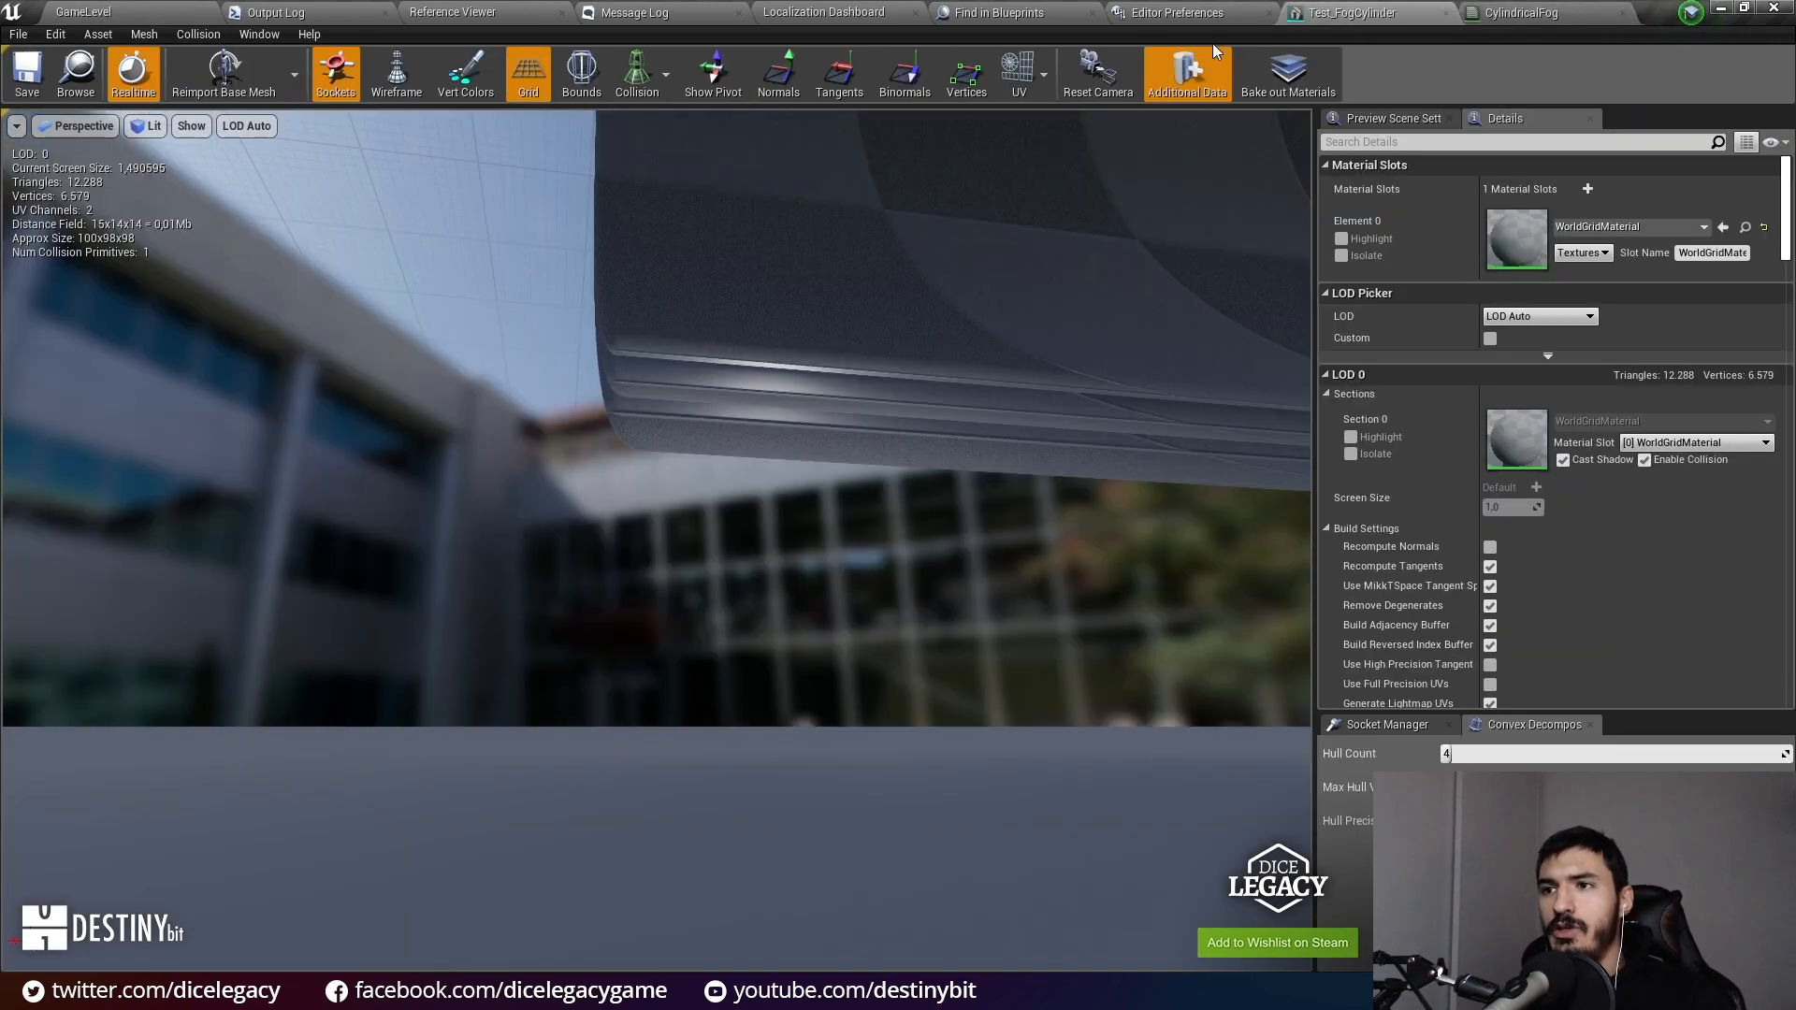
left_click(1041, 81)
left_click(1025, 160)
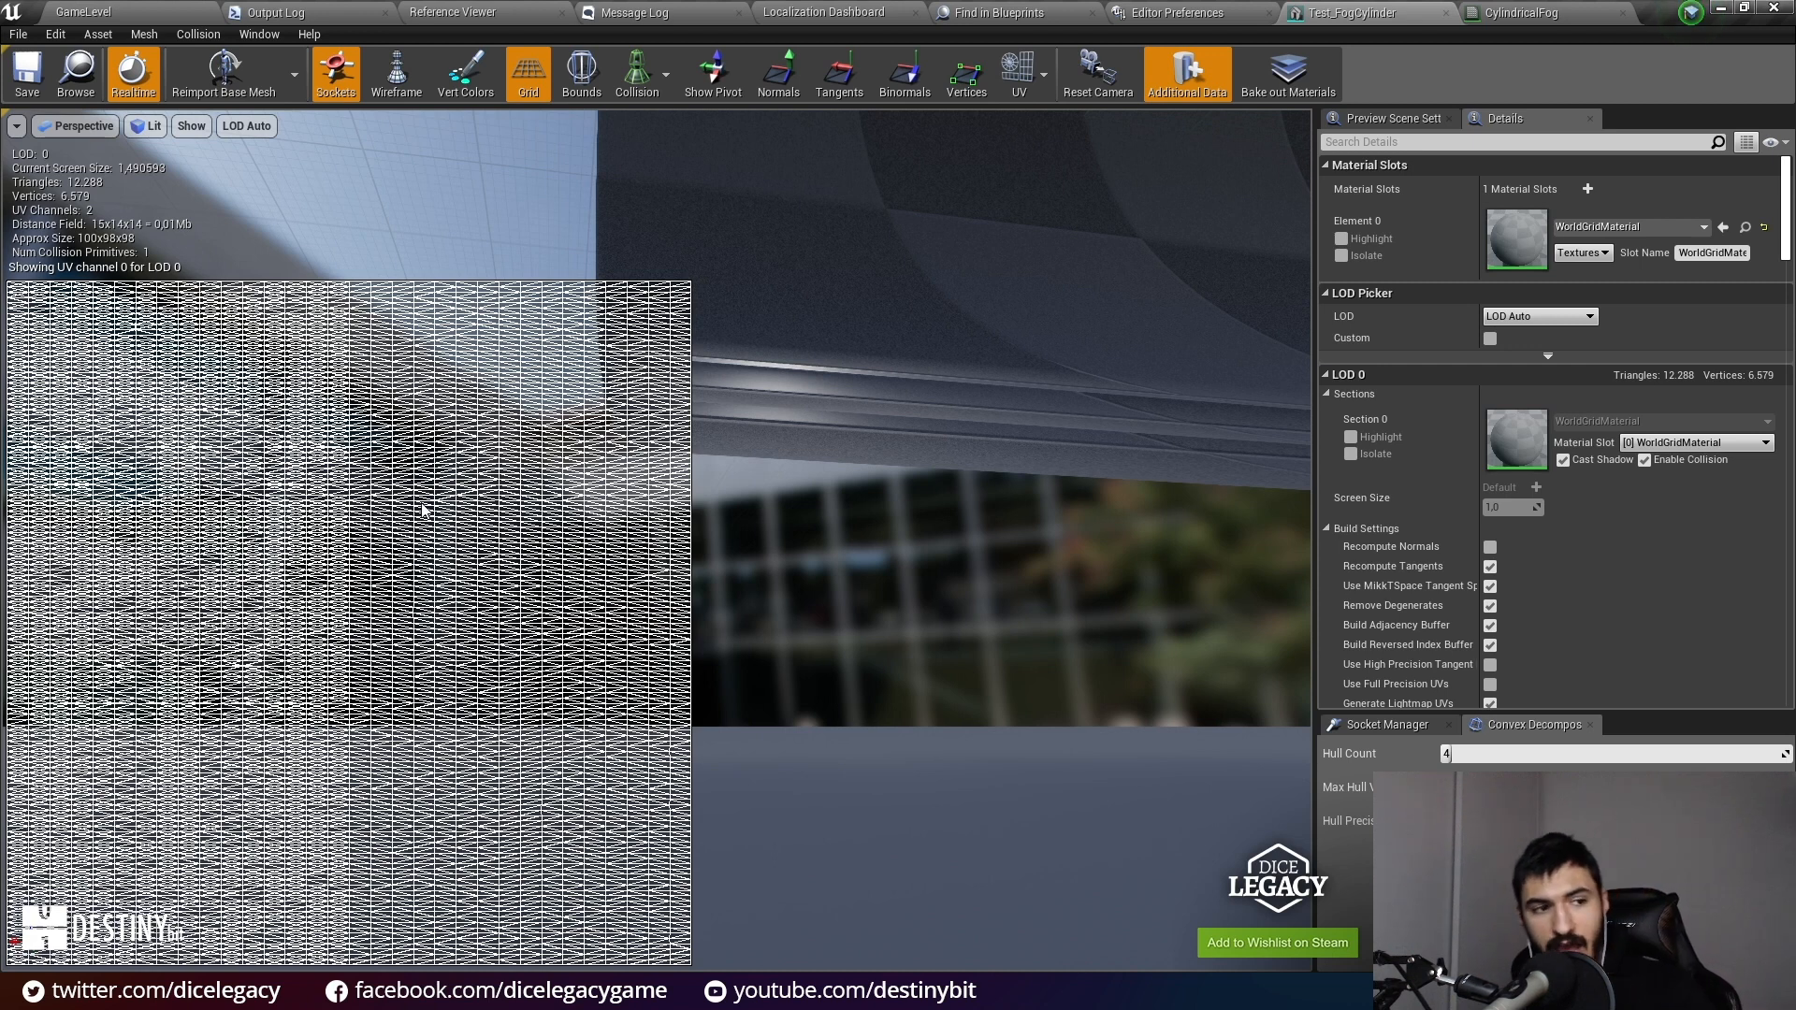
Step: Inspect the Test_FogOpacity texture sample that feeds the opacity in the CylindricalFog material
left_click(1505, 7)
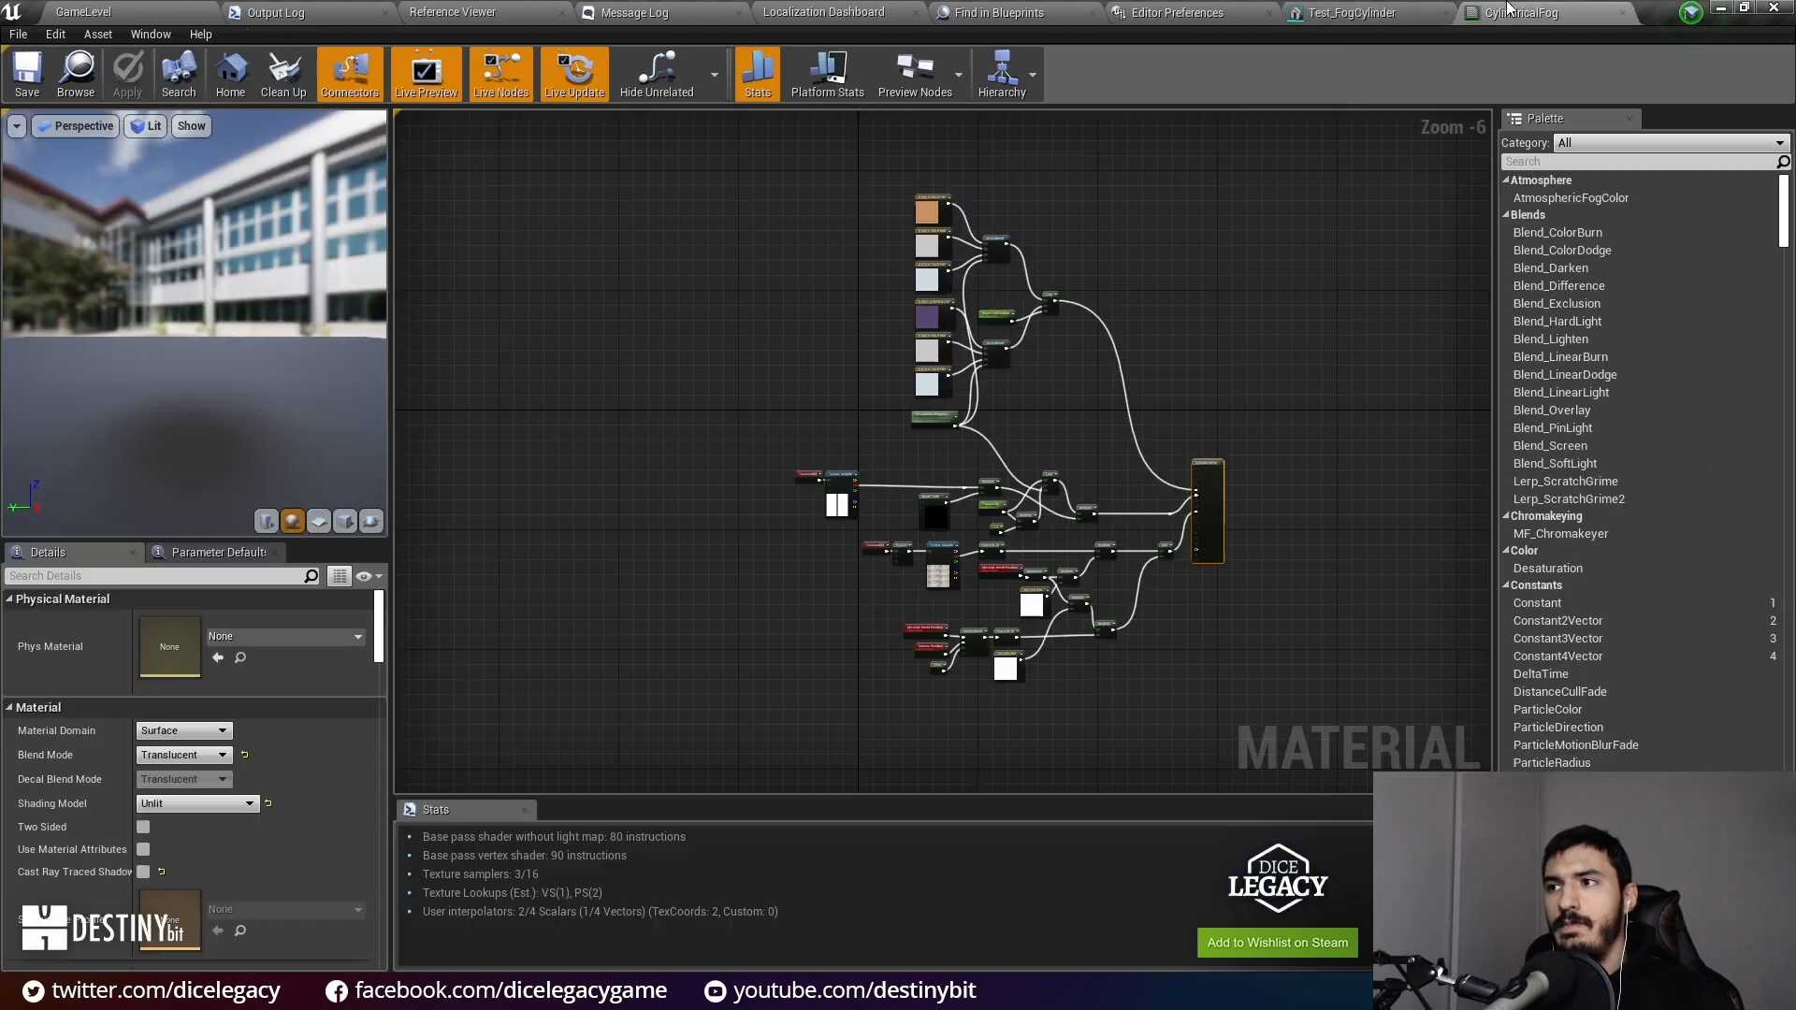
scroll(812, 468, "up", 6)
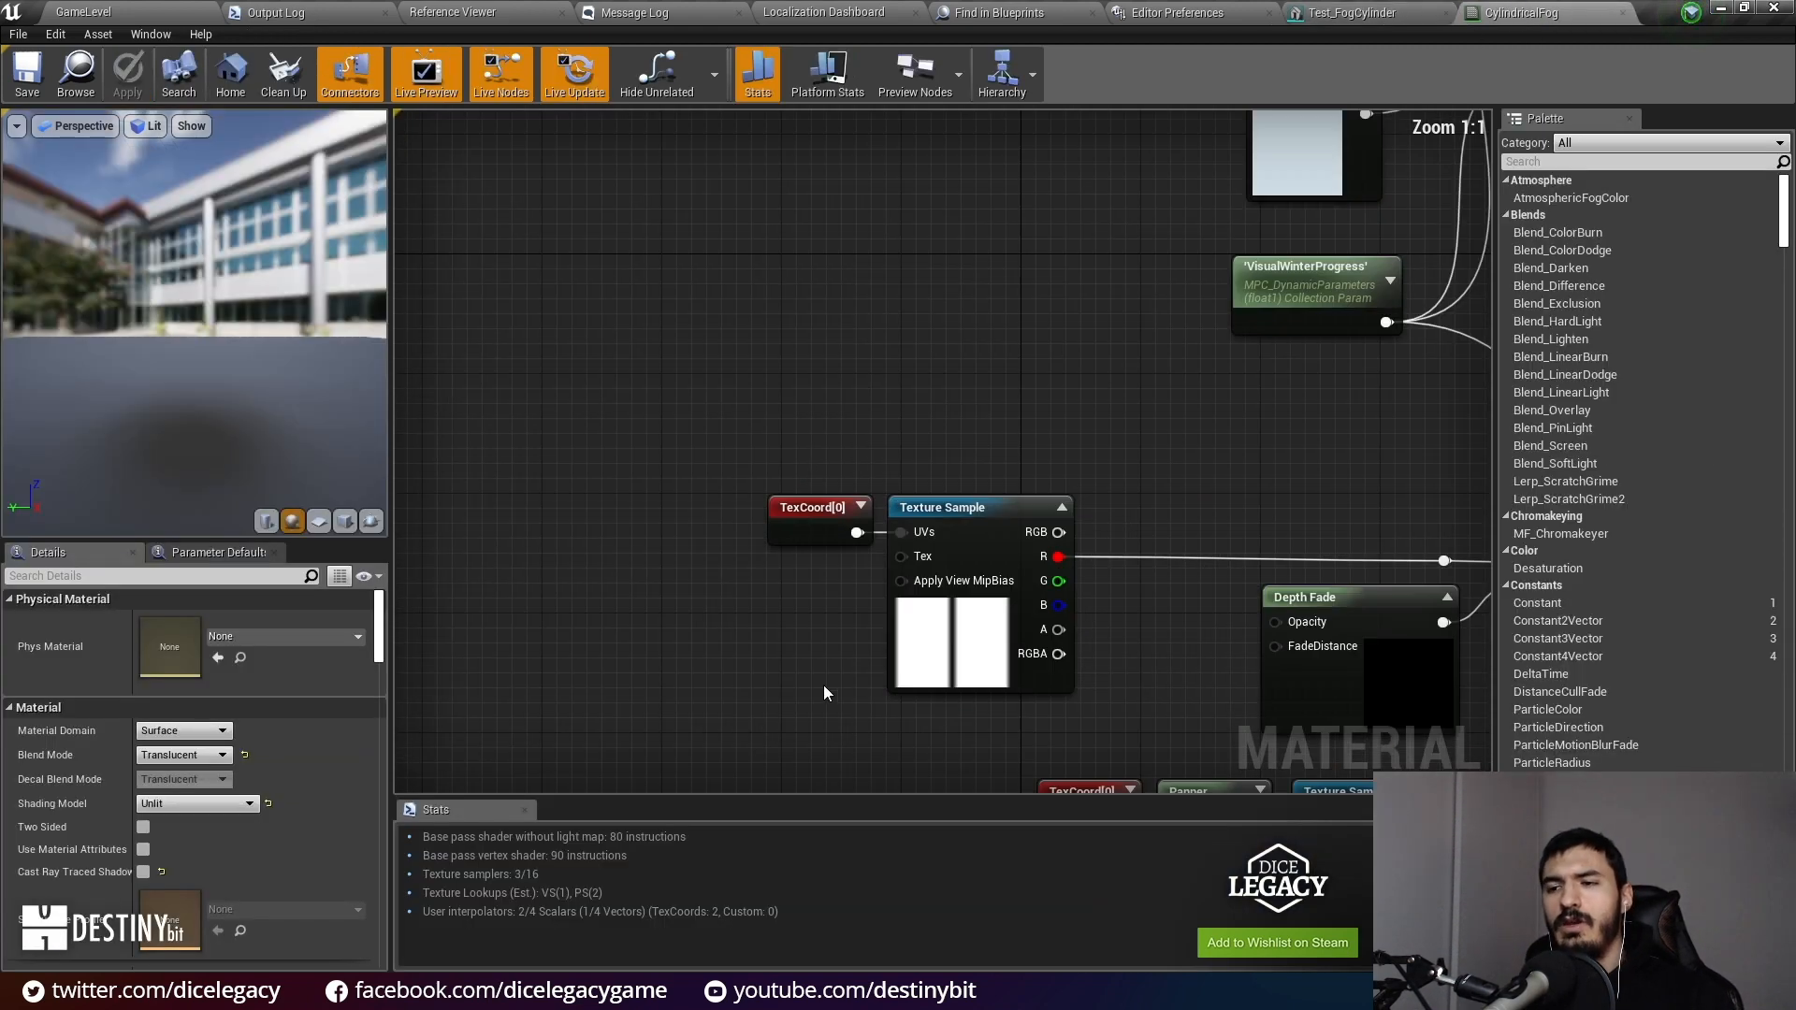
left_click(917, 653)
scroll(872, 750, "down", 4)
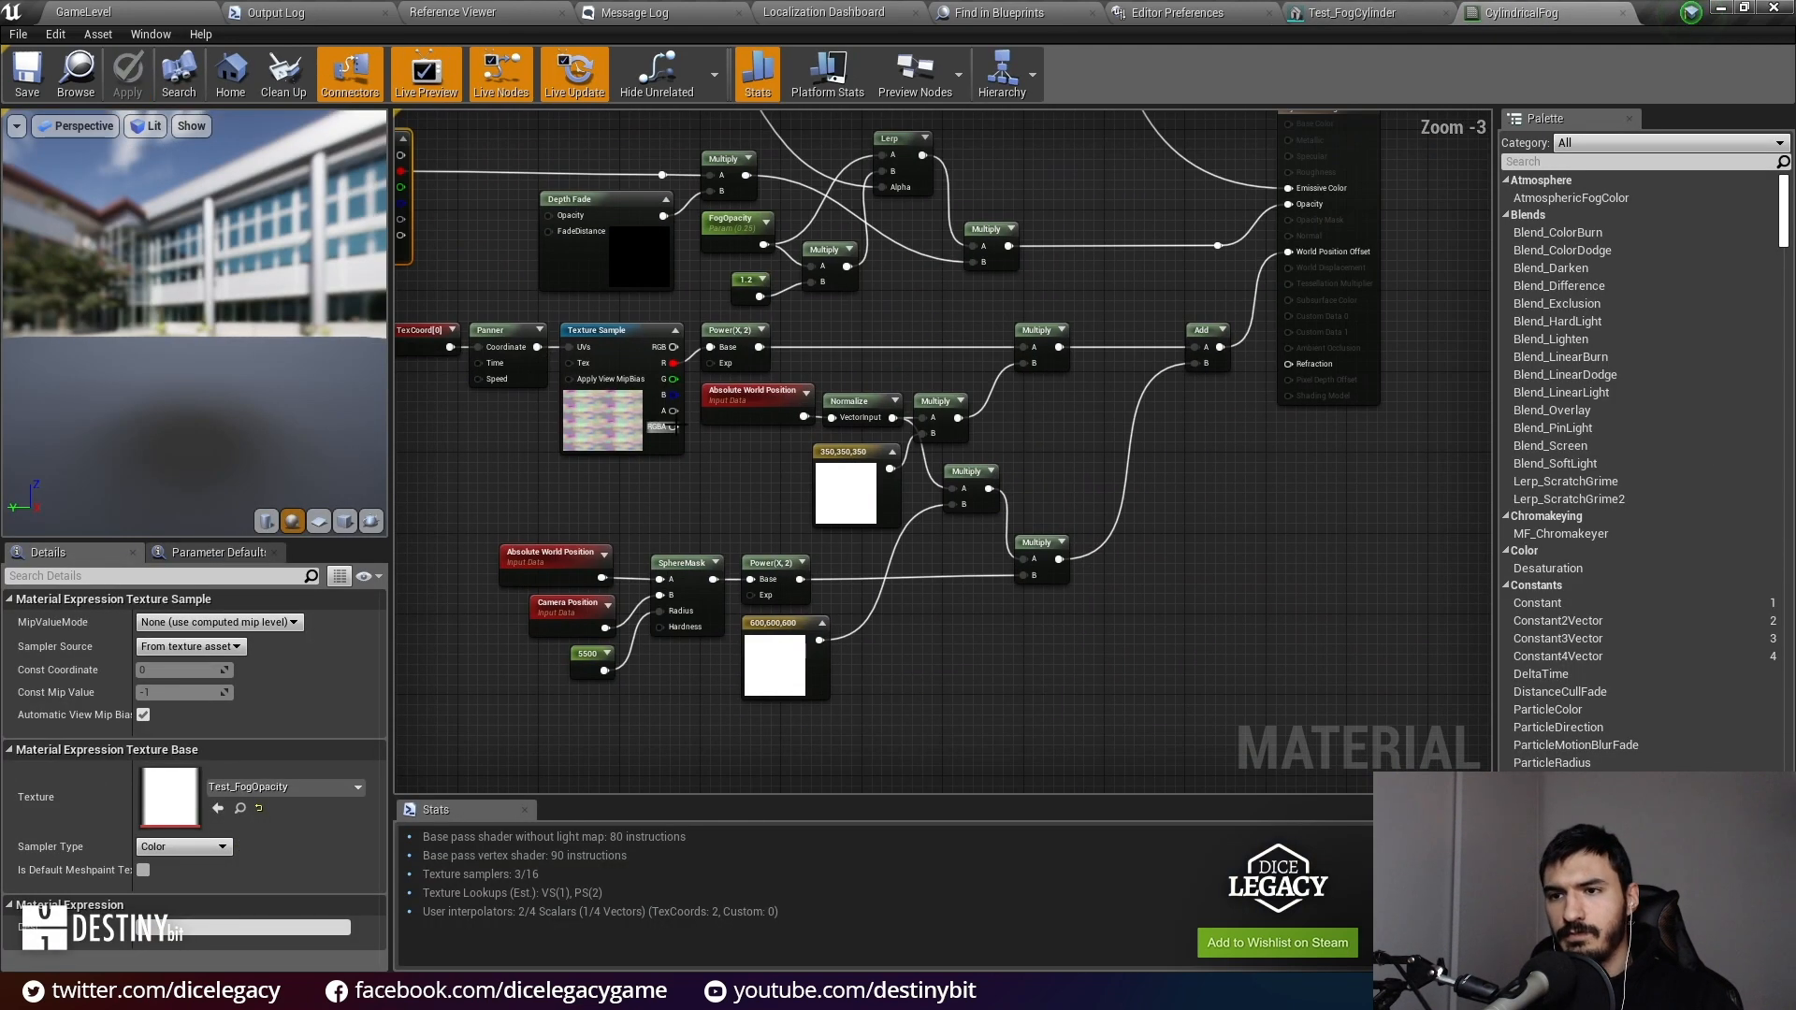
Step: Inspect the NoiseMasks texture sample and the world position offset nodes in the CylindricalFog graph
right_click_drag(676, 423, 782, 119)
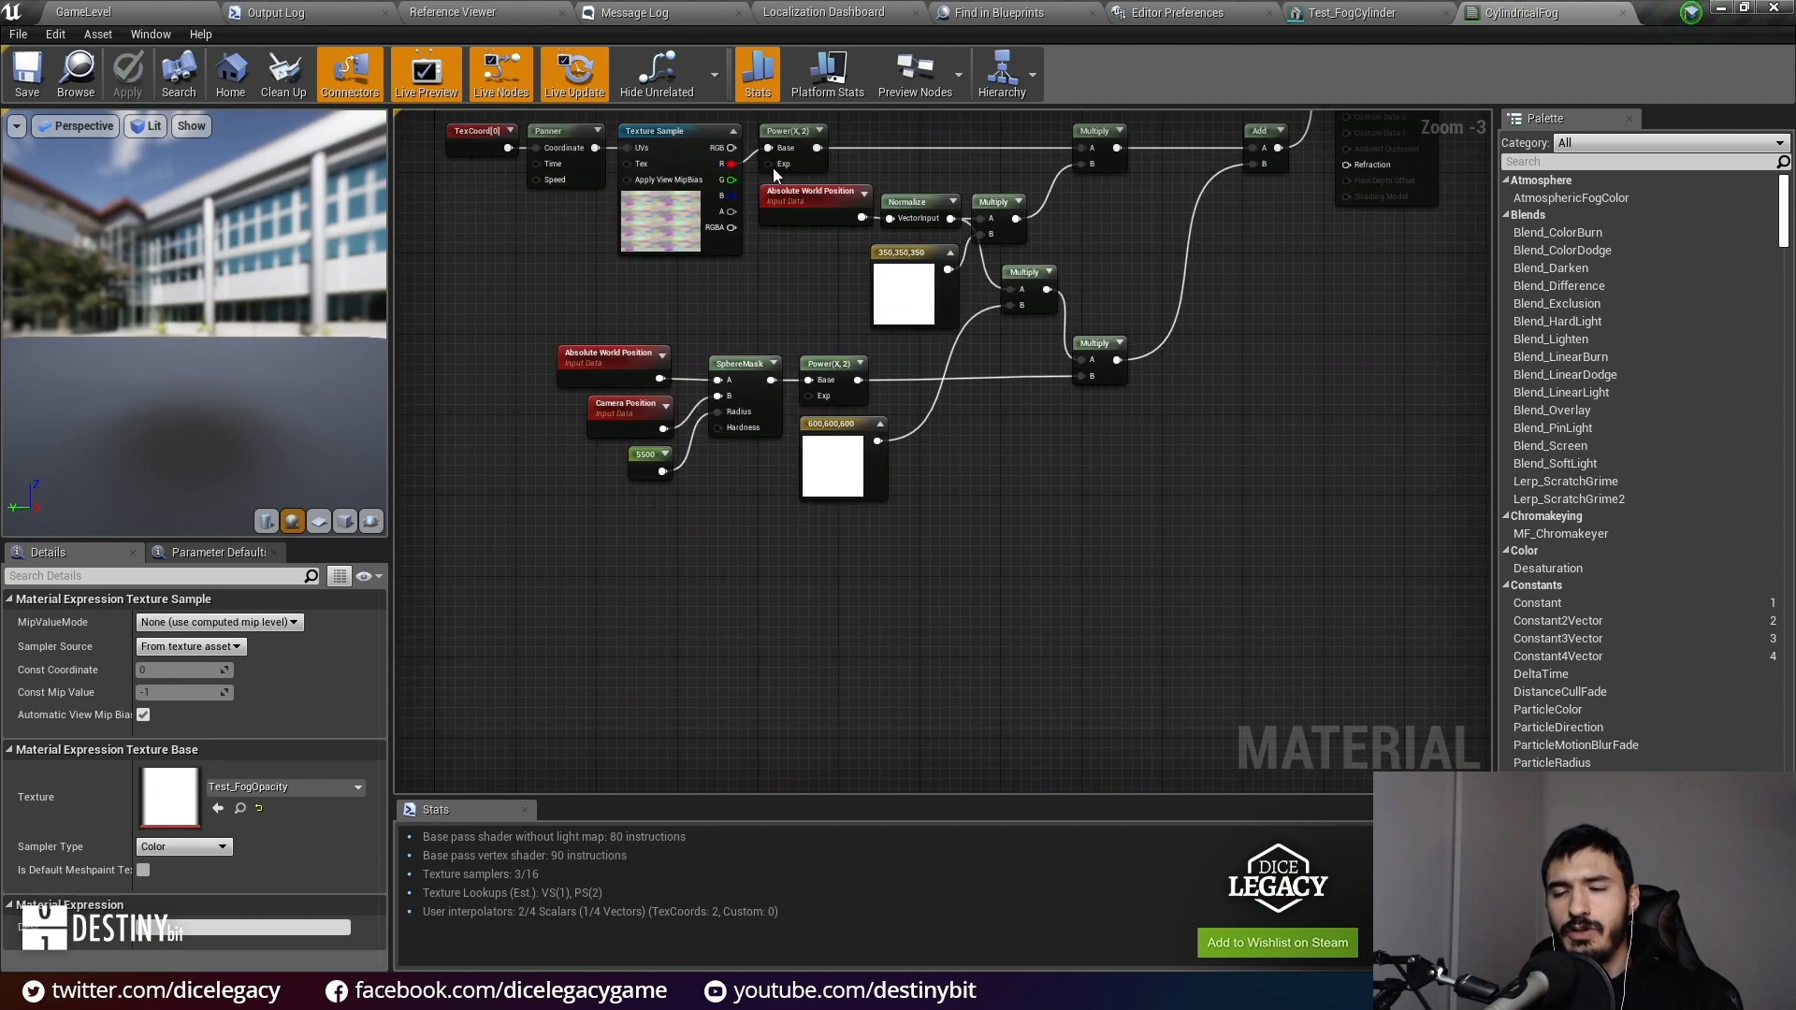
scroll(756, 292, "up", 3)
left_click(647, 199)
right_click_drag(860, 316, 955, 659)
scroll(967, 635, "down", 2)
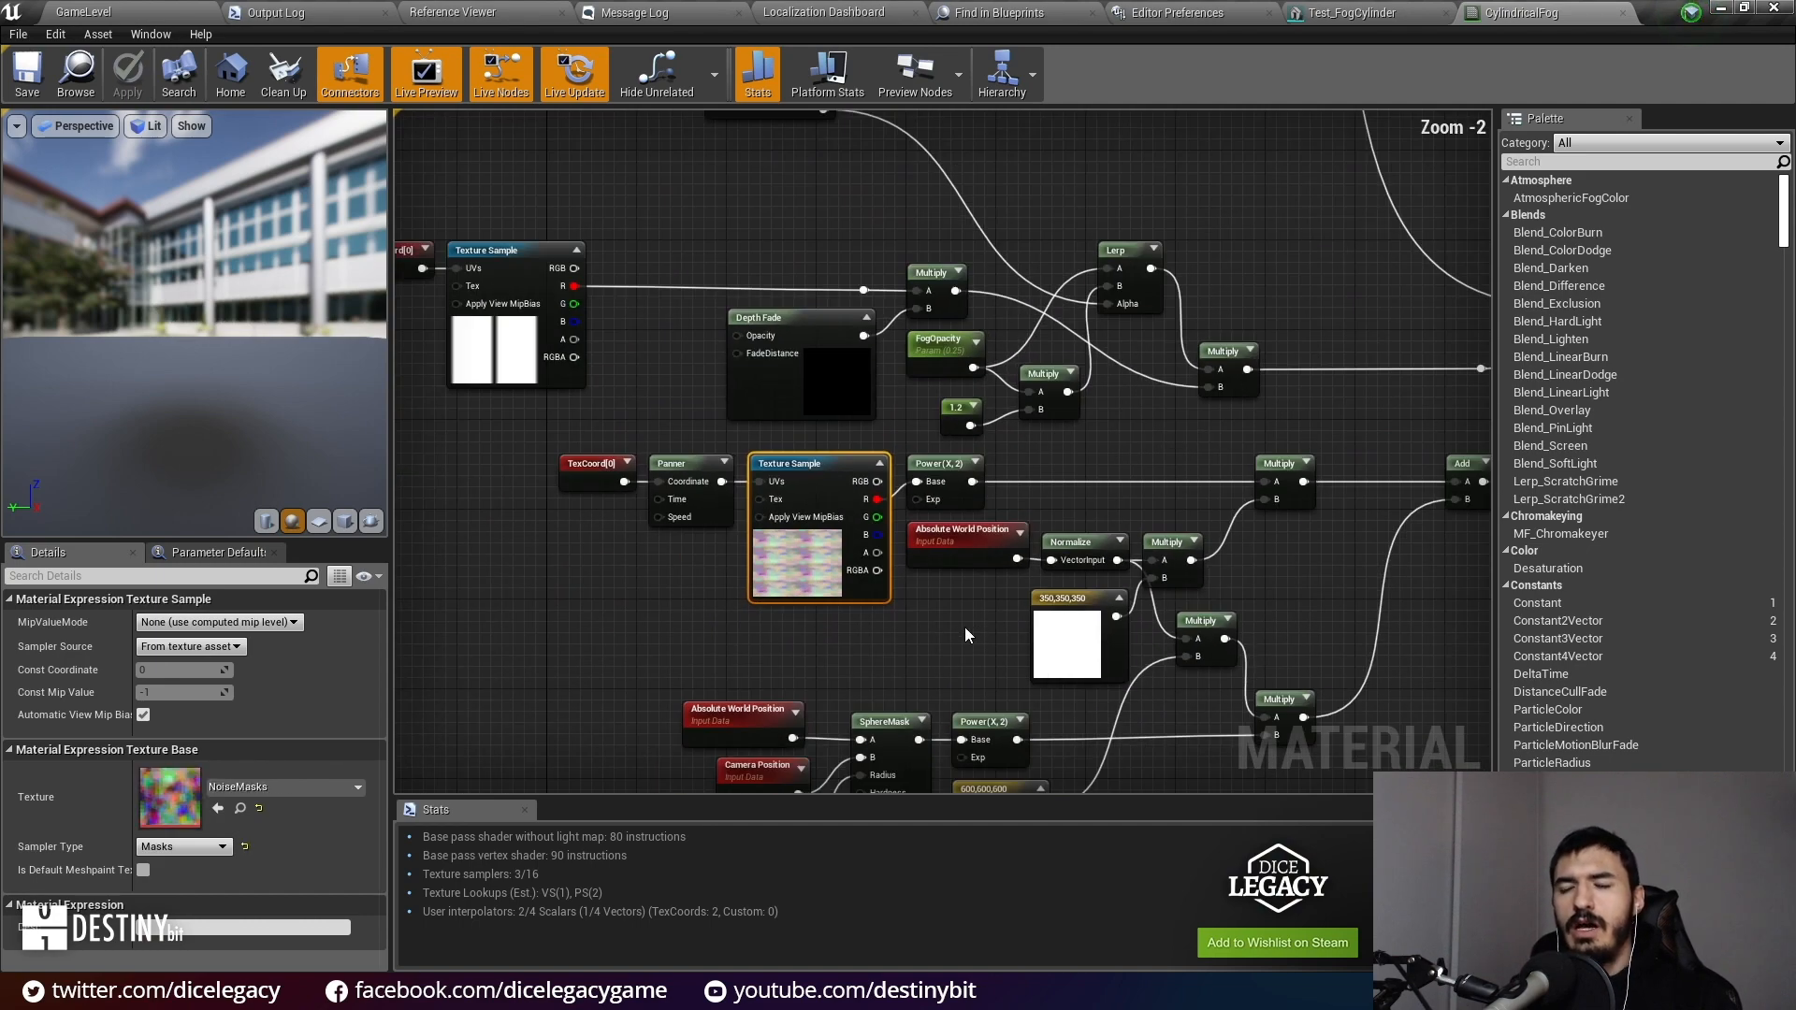
Step: Search the placeable actors in GameLevel for "fog" and place an Atmospheric Fog actor in the scene
left_click(145, 10)
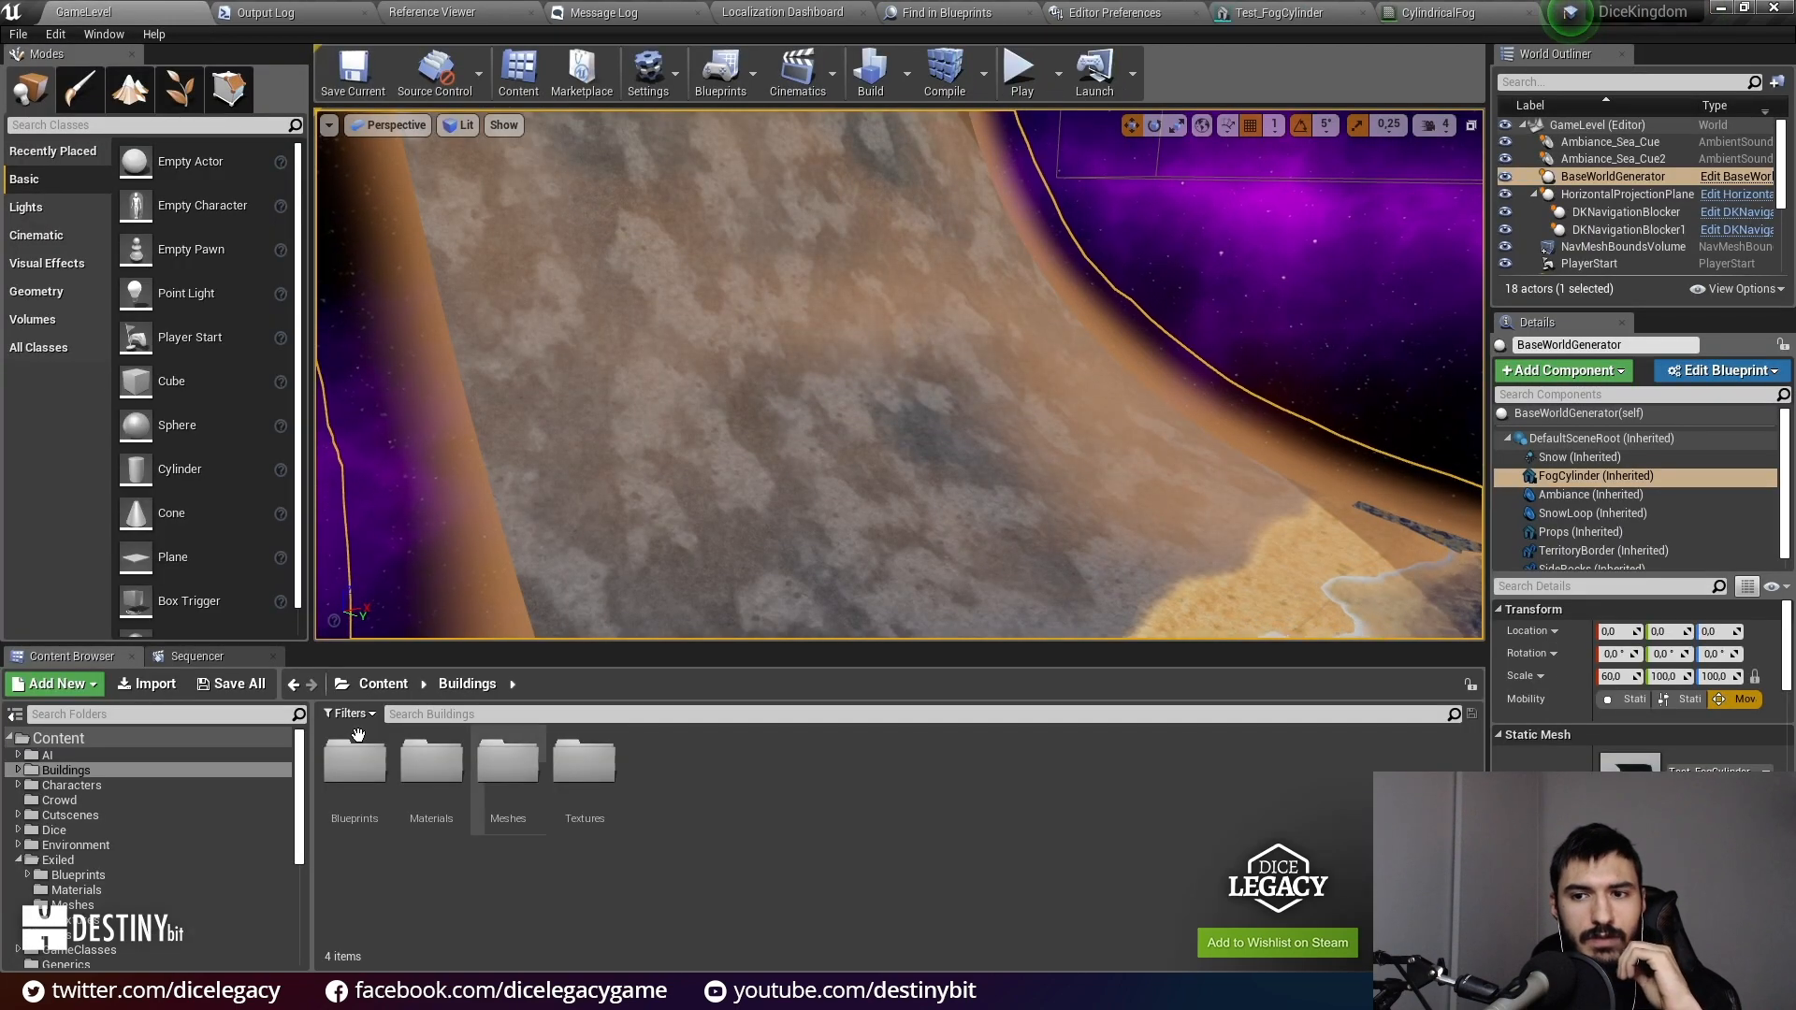
left_click(190, 125)
type("fog")
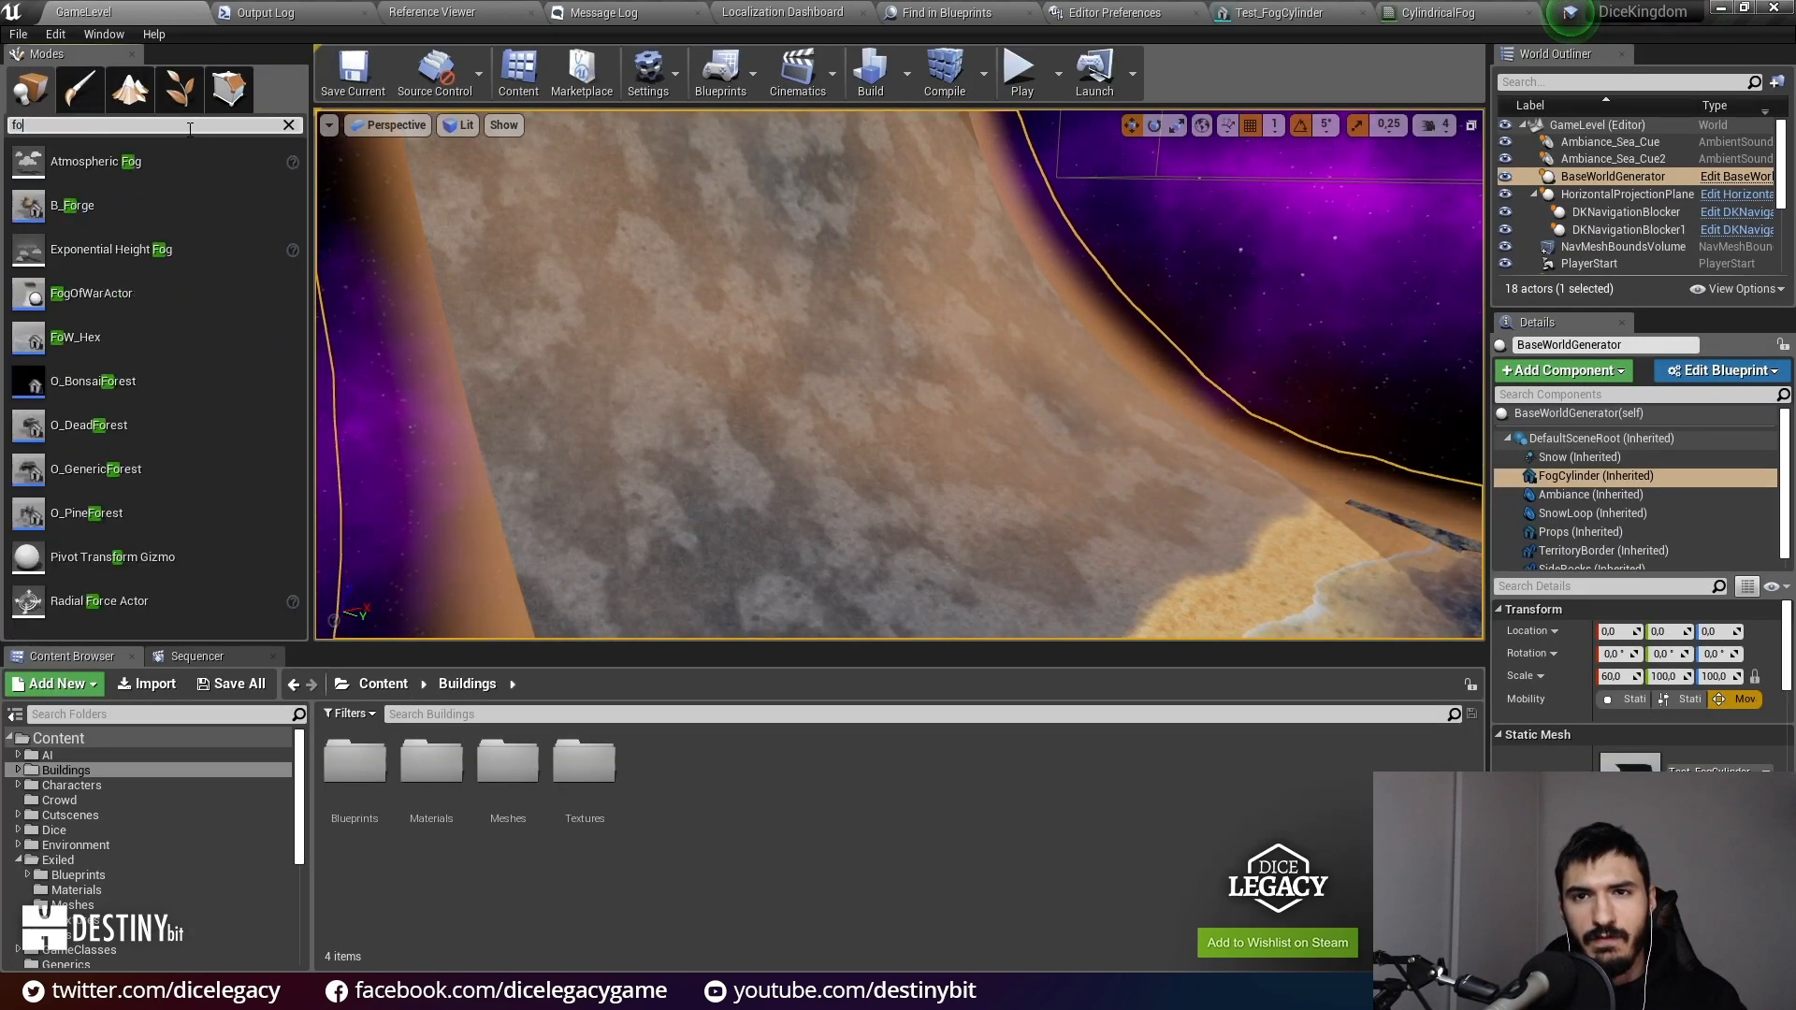
key("s")
right_click_drag(449, 280, 453, 280)
left_click_drag(114, 170, 692, 339)
Step: Focus on the Atmospheric Fog actor and examine from a distance how it affects the ring world
right_click_drag(693, 338, 927, 402)
key("s")
key("f")
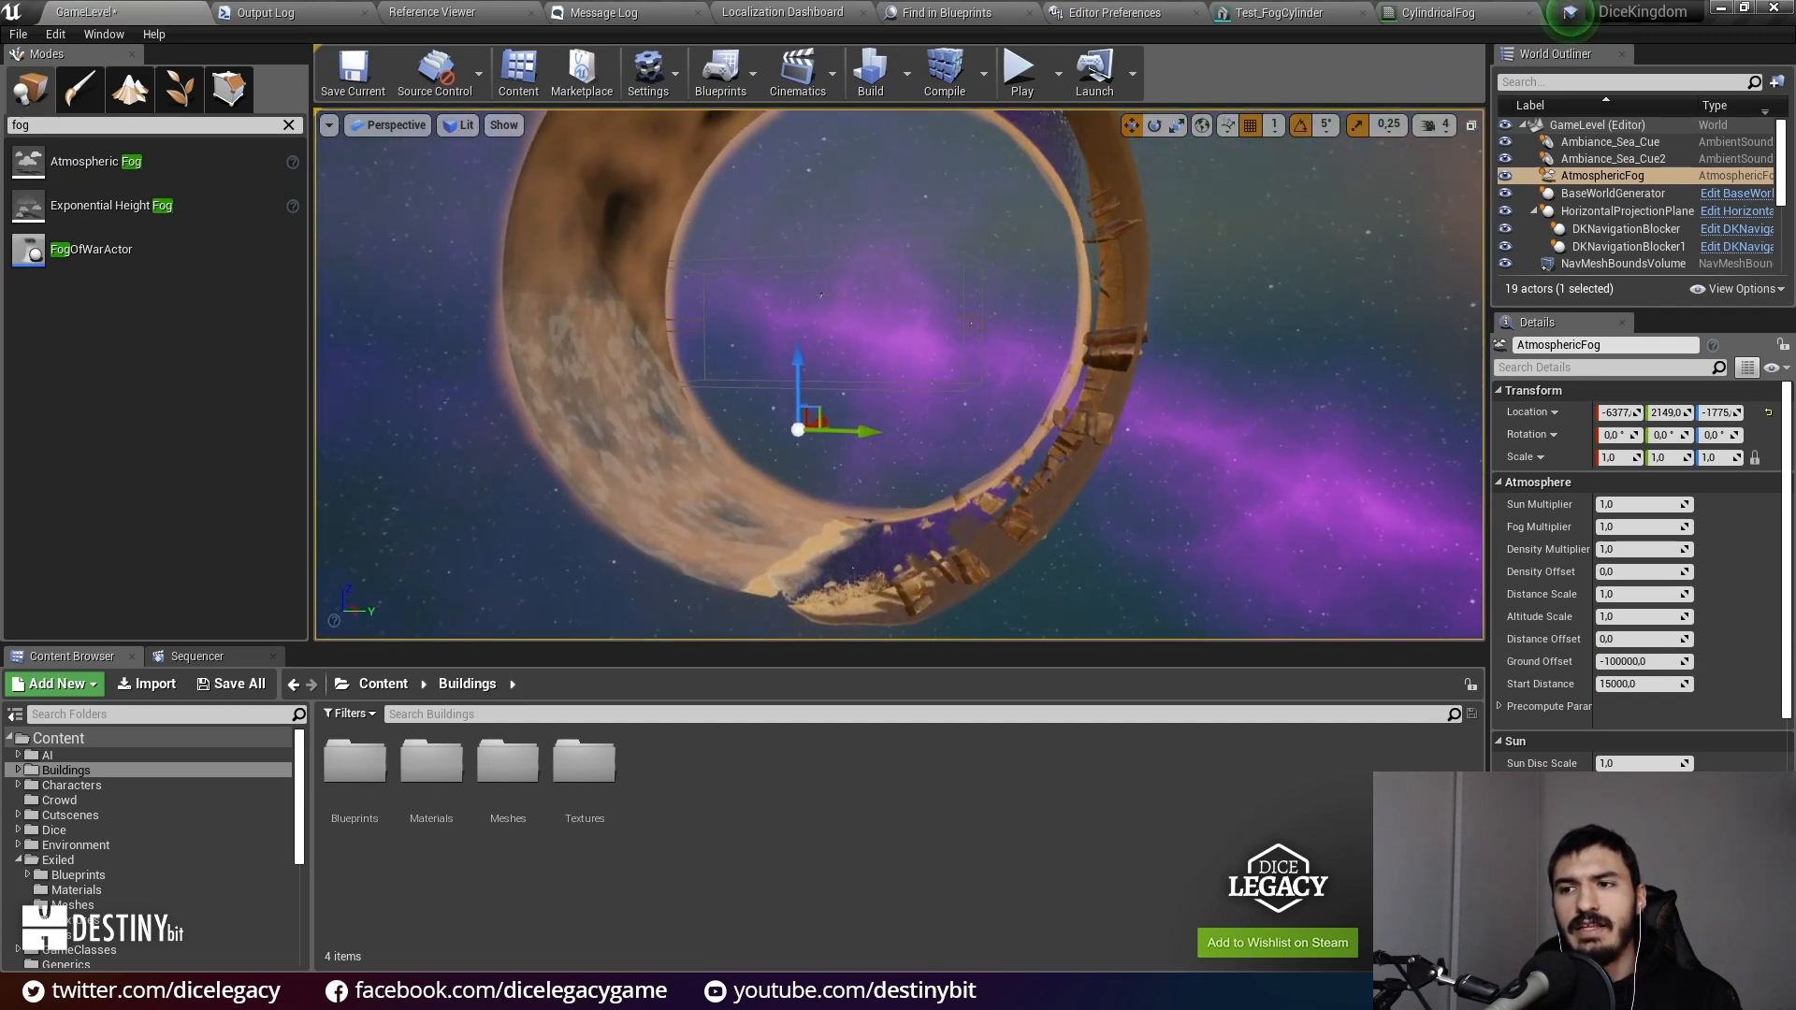
scroll(821, 295, "up", 5)
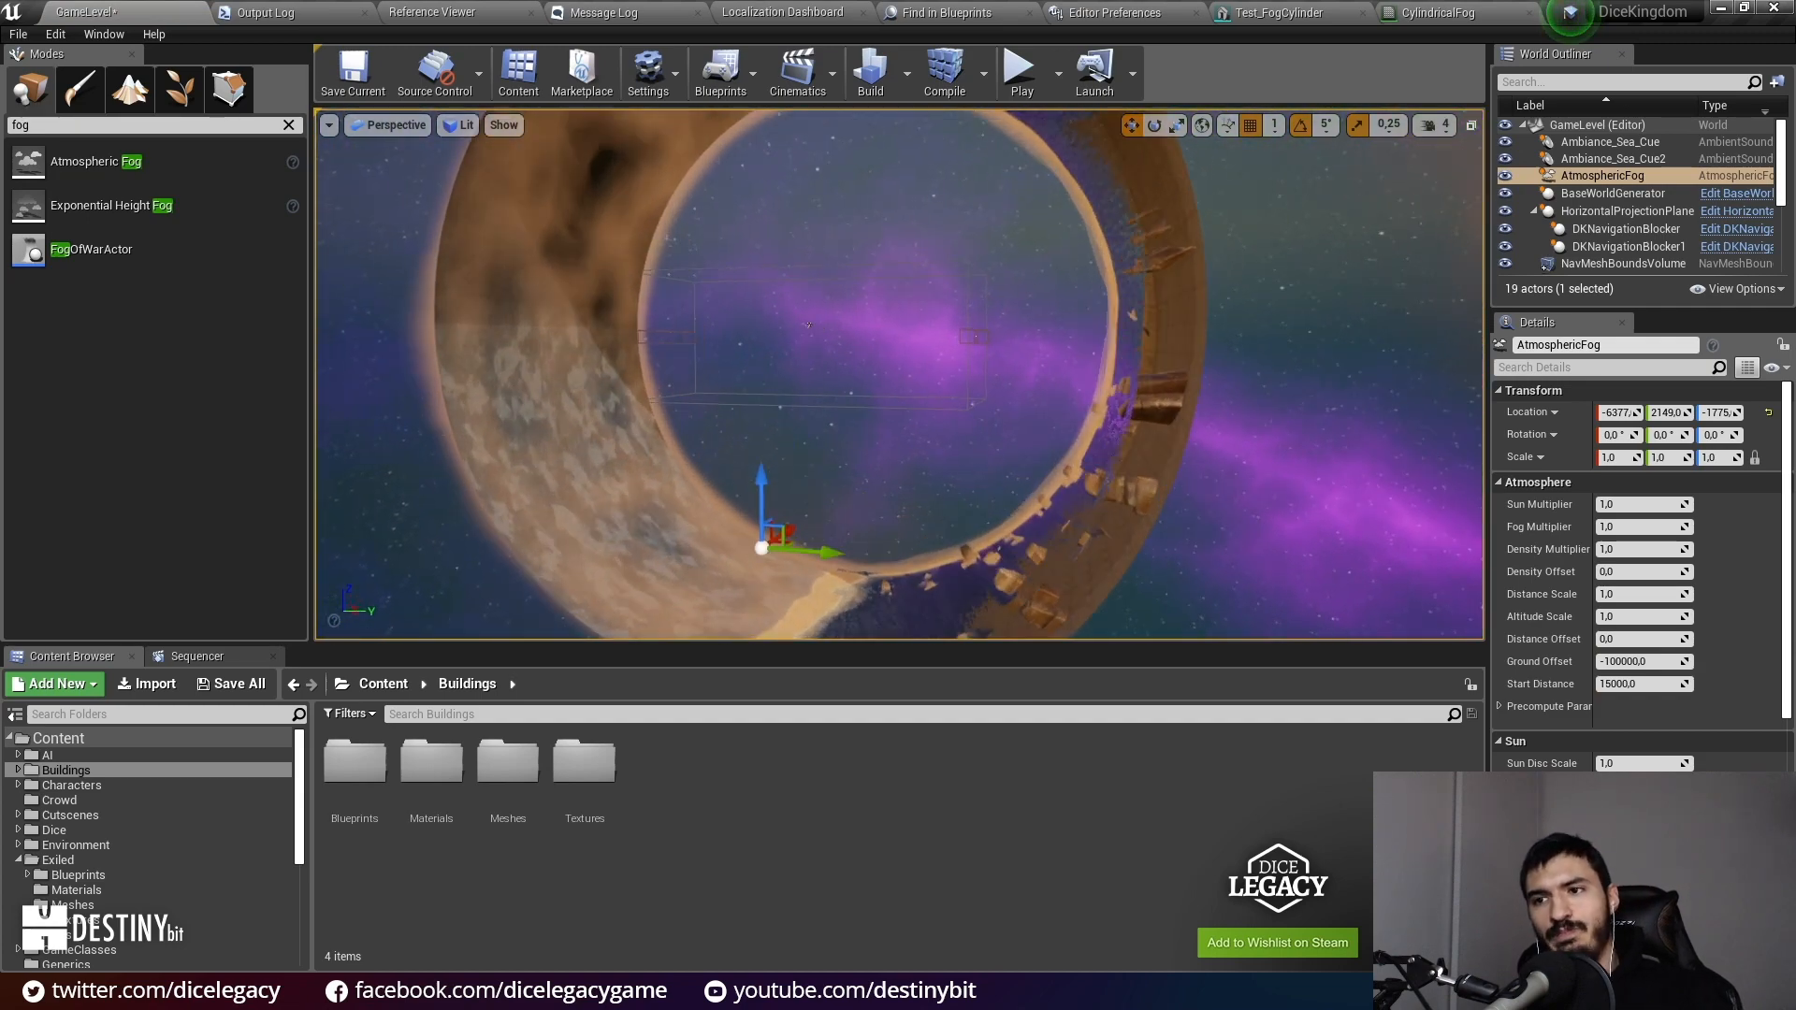
key("w")
right_click_drag(852, 240, 847, 276)
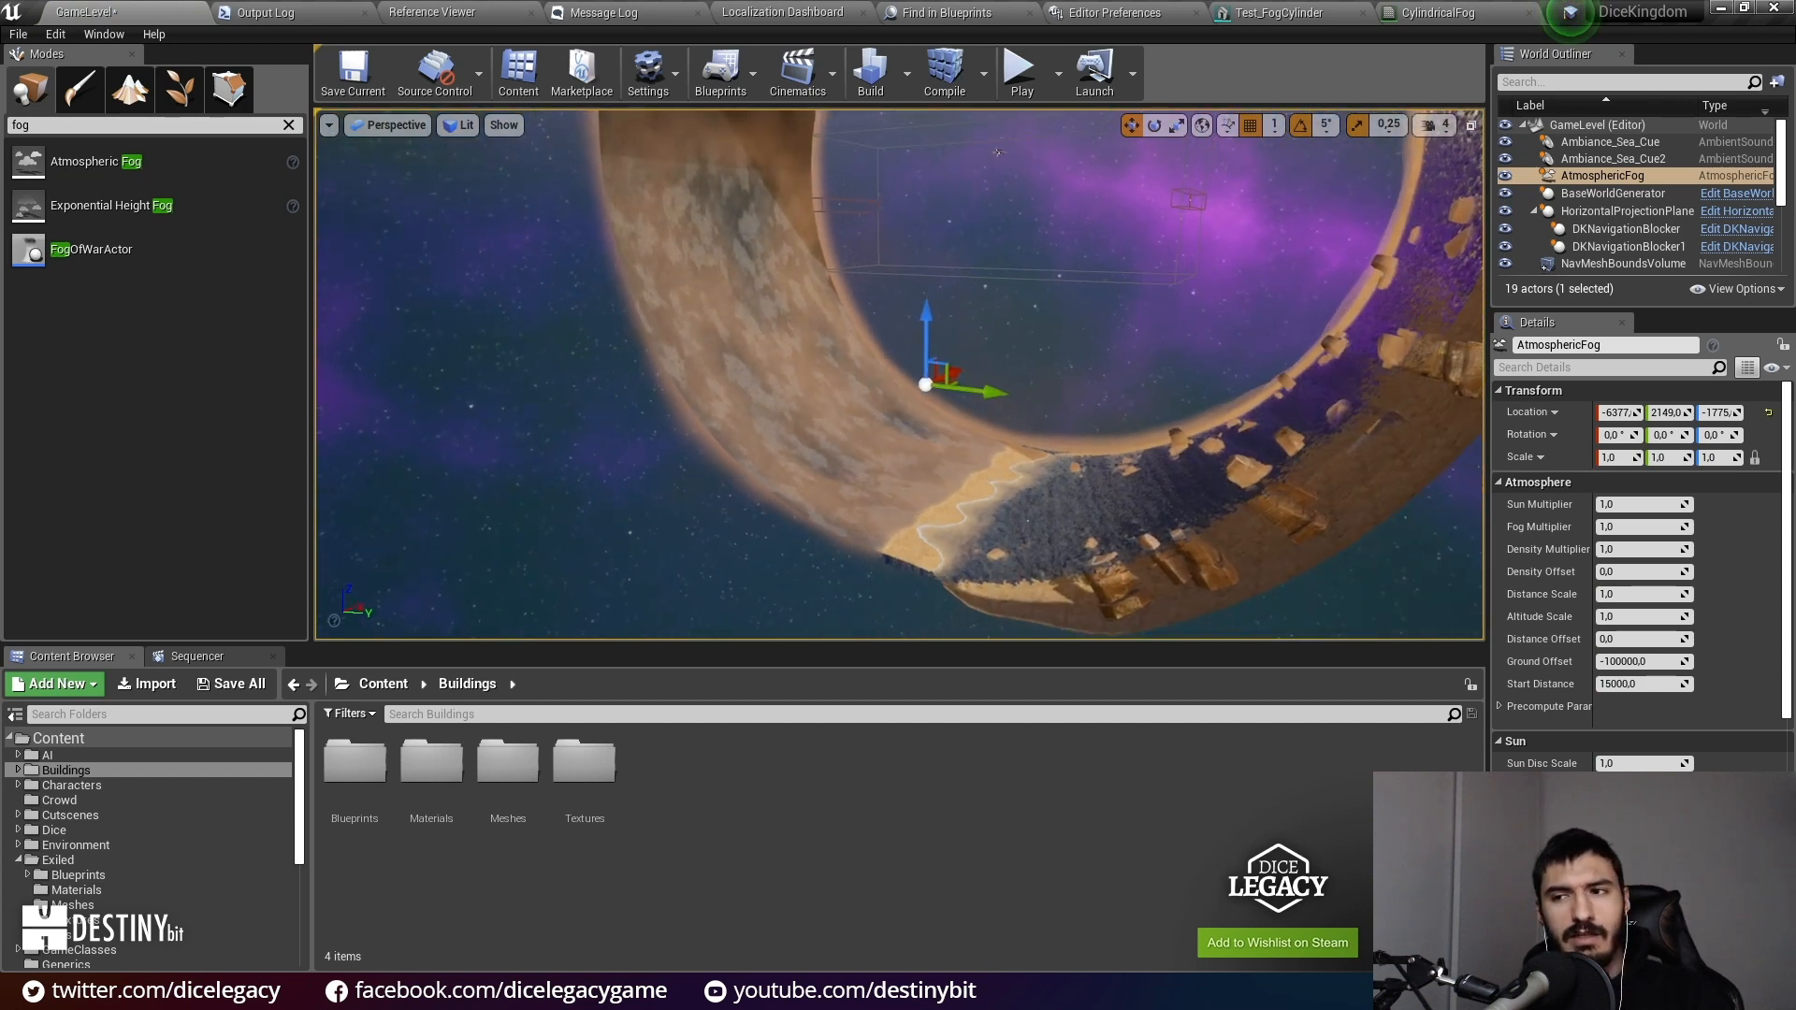
right_click_drag(1006, 138, 856, 119)
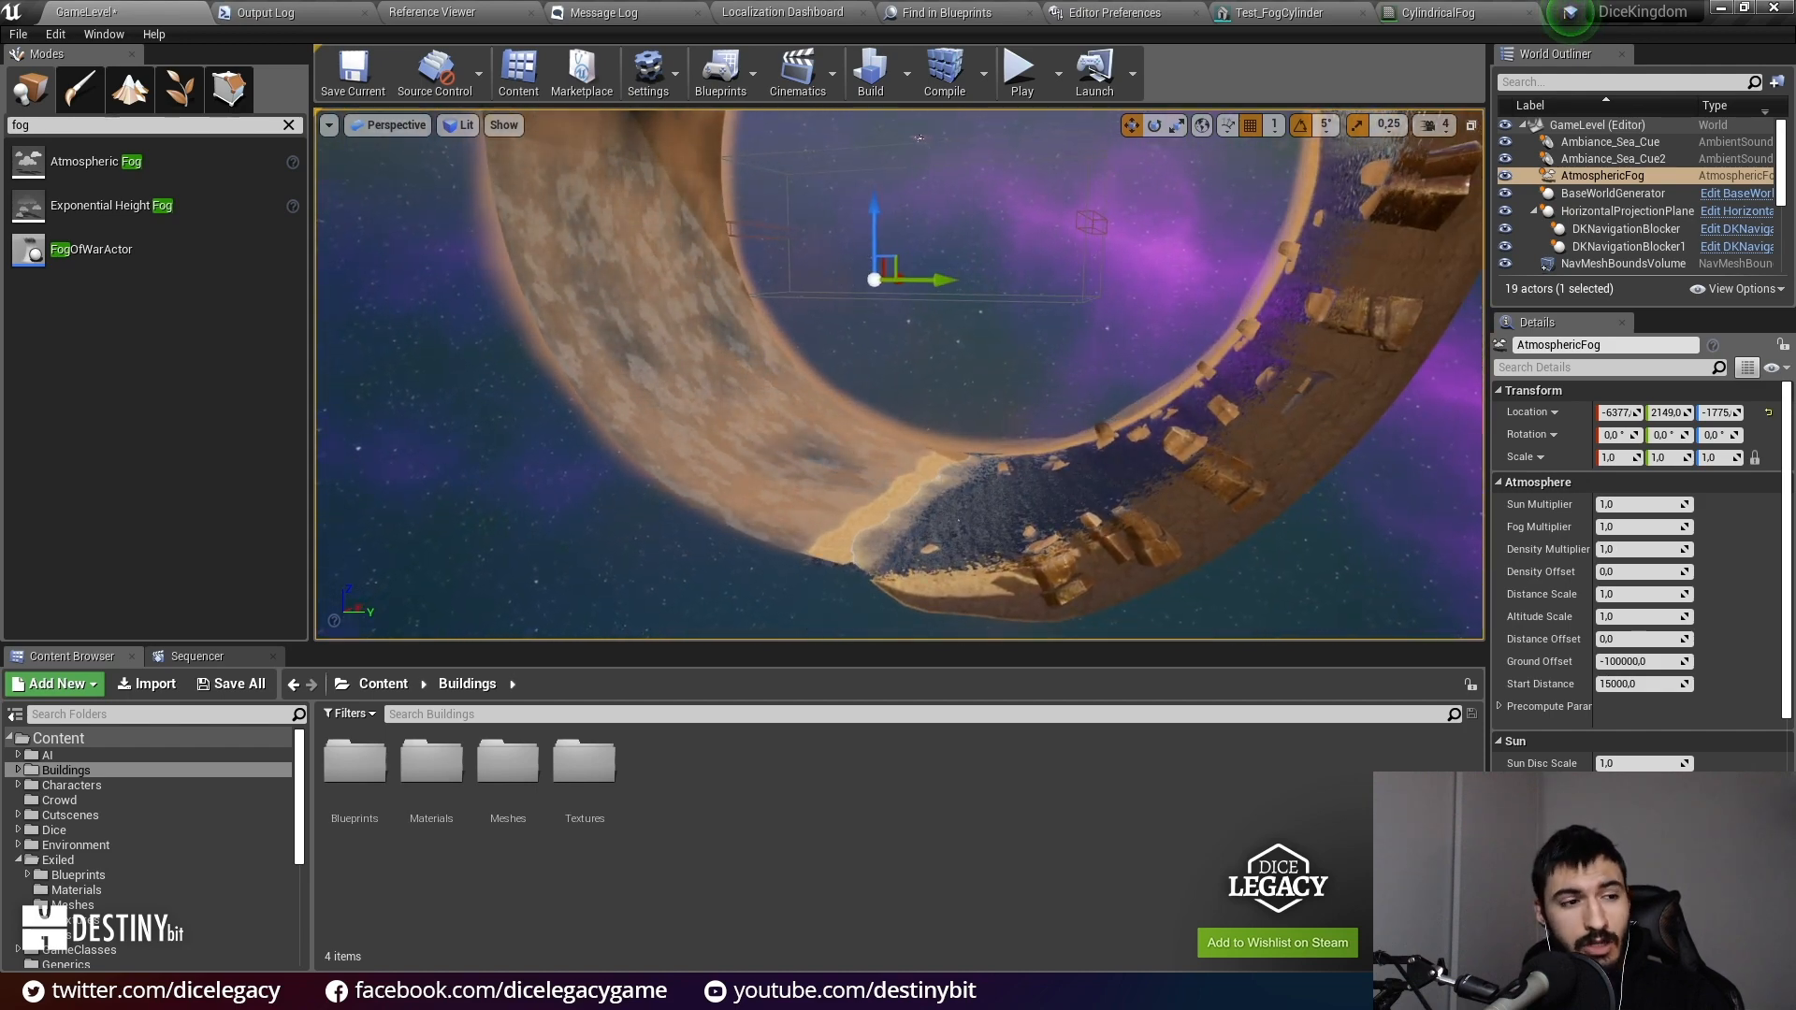
key("s")
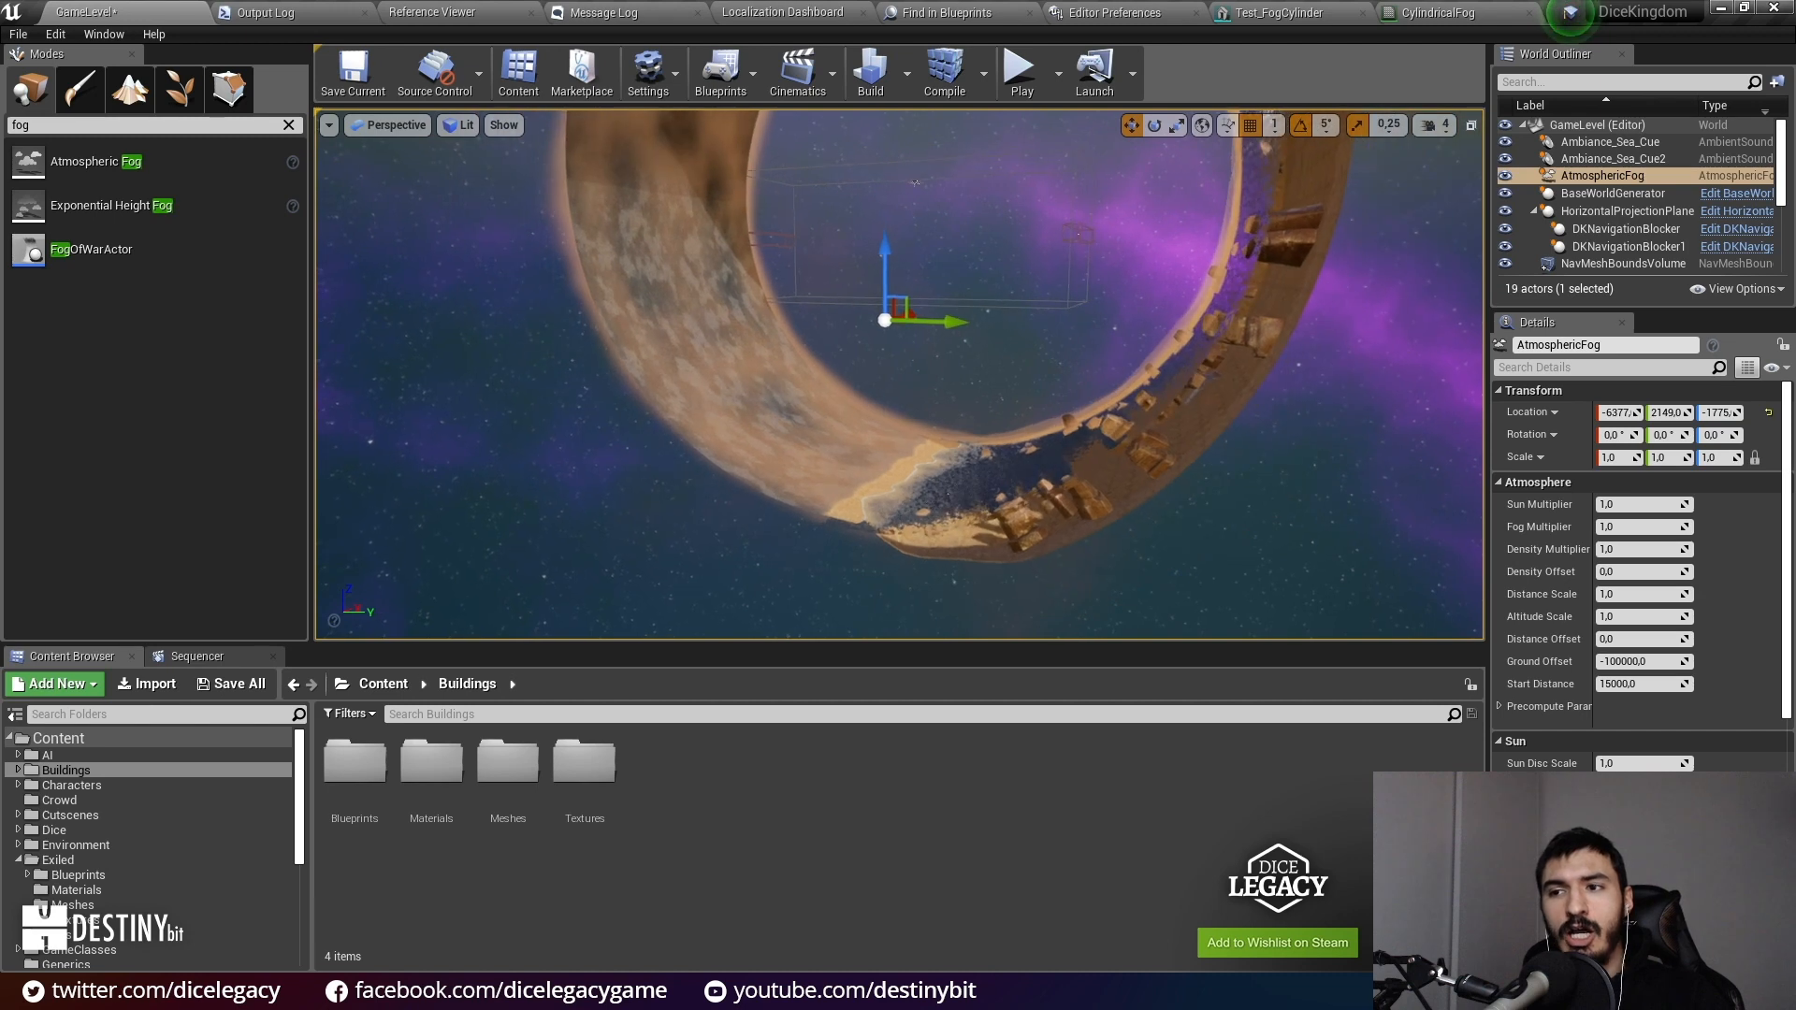
right_click_drag(900, 375, 894, 384)
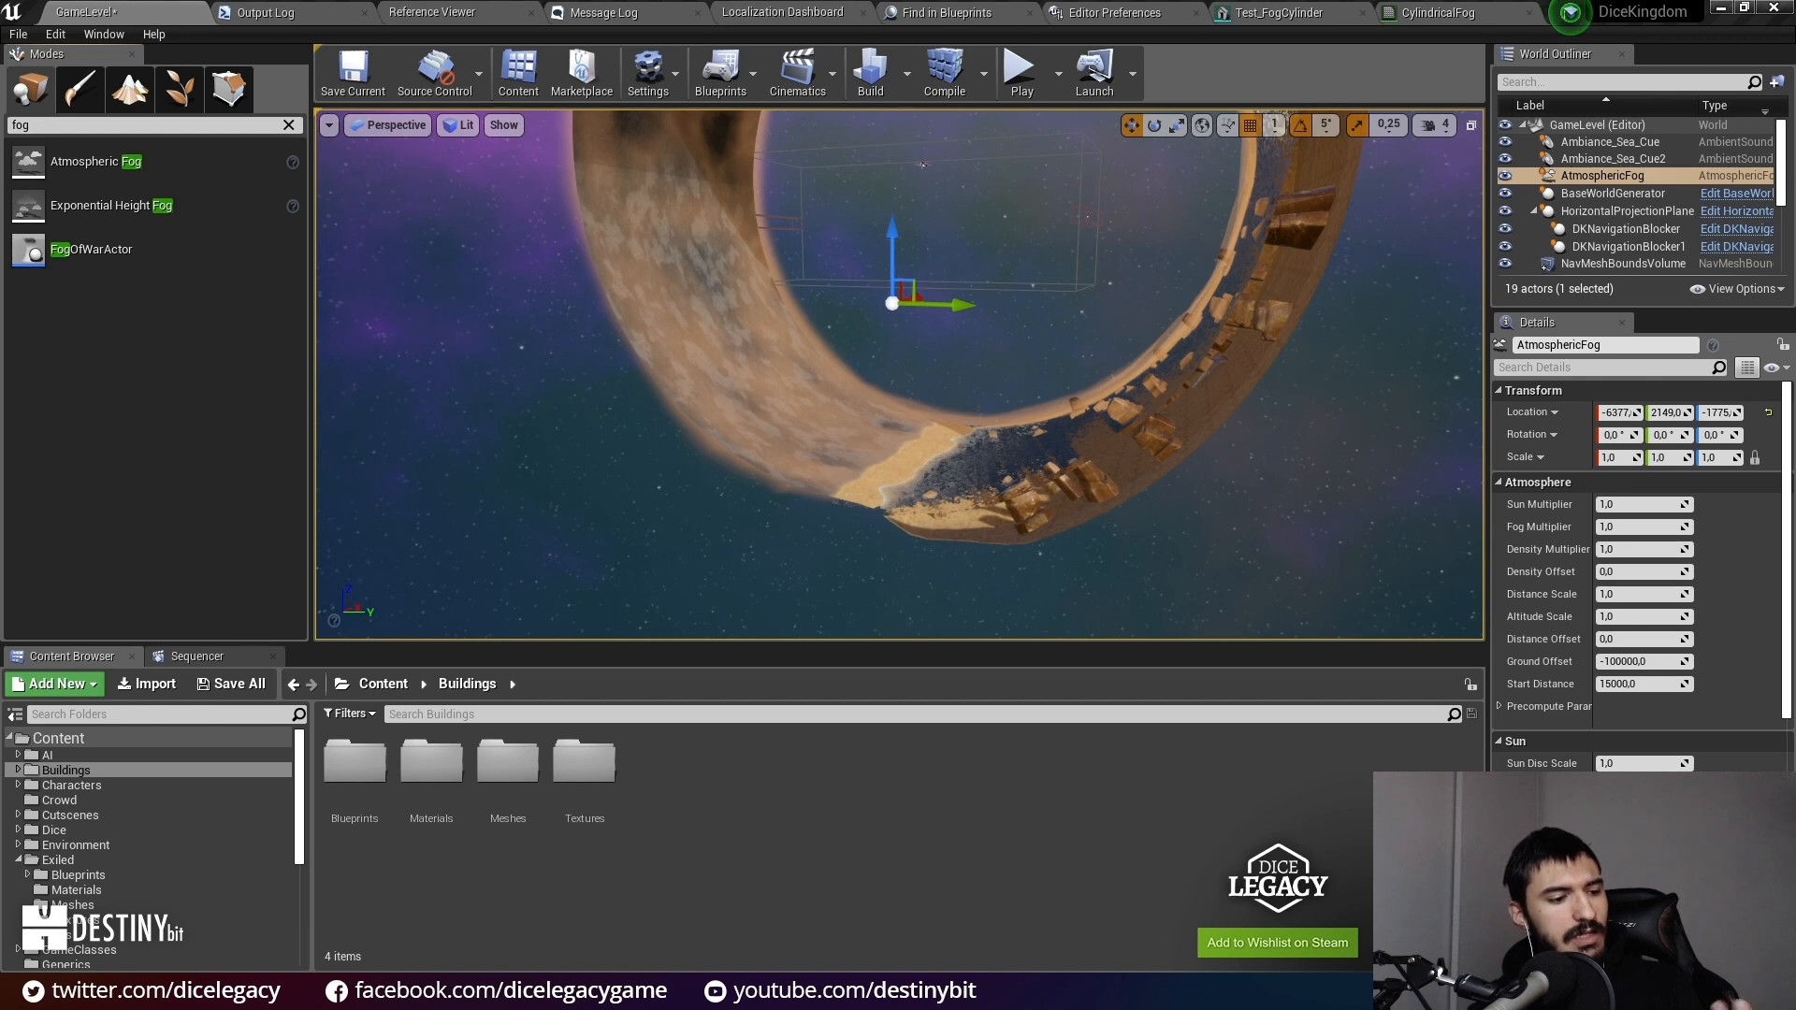
Step: Delete the Atmospheric Fog actor from GameLevel
left_click(1648, 193)
left_click(1636, 179)
key("Delete")
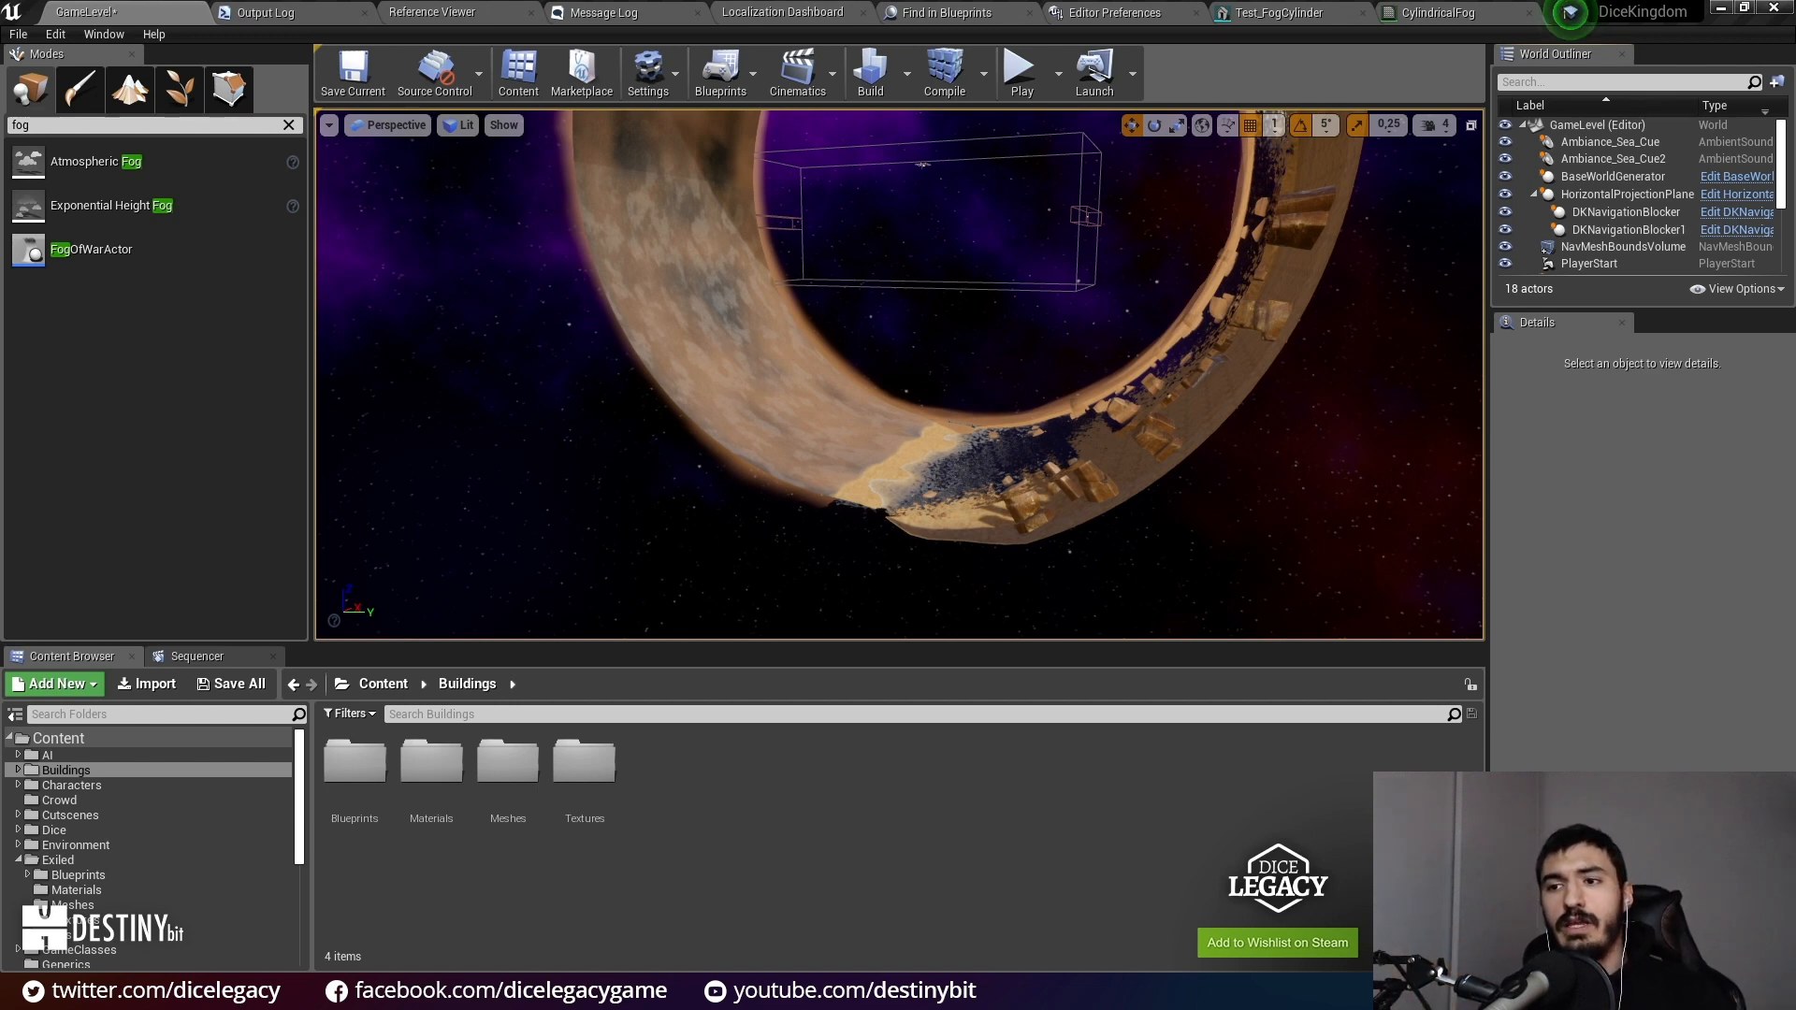
Step: Focus on the BaseWorldGenerator ring and examine the fog along its outer edge up close
left_click(721, 413)
key("f")
right_click_drag(721, 412, 668, 384)
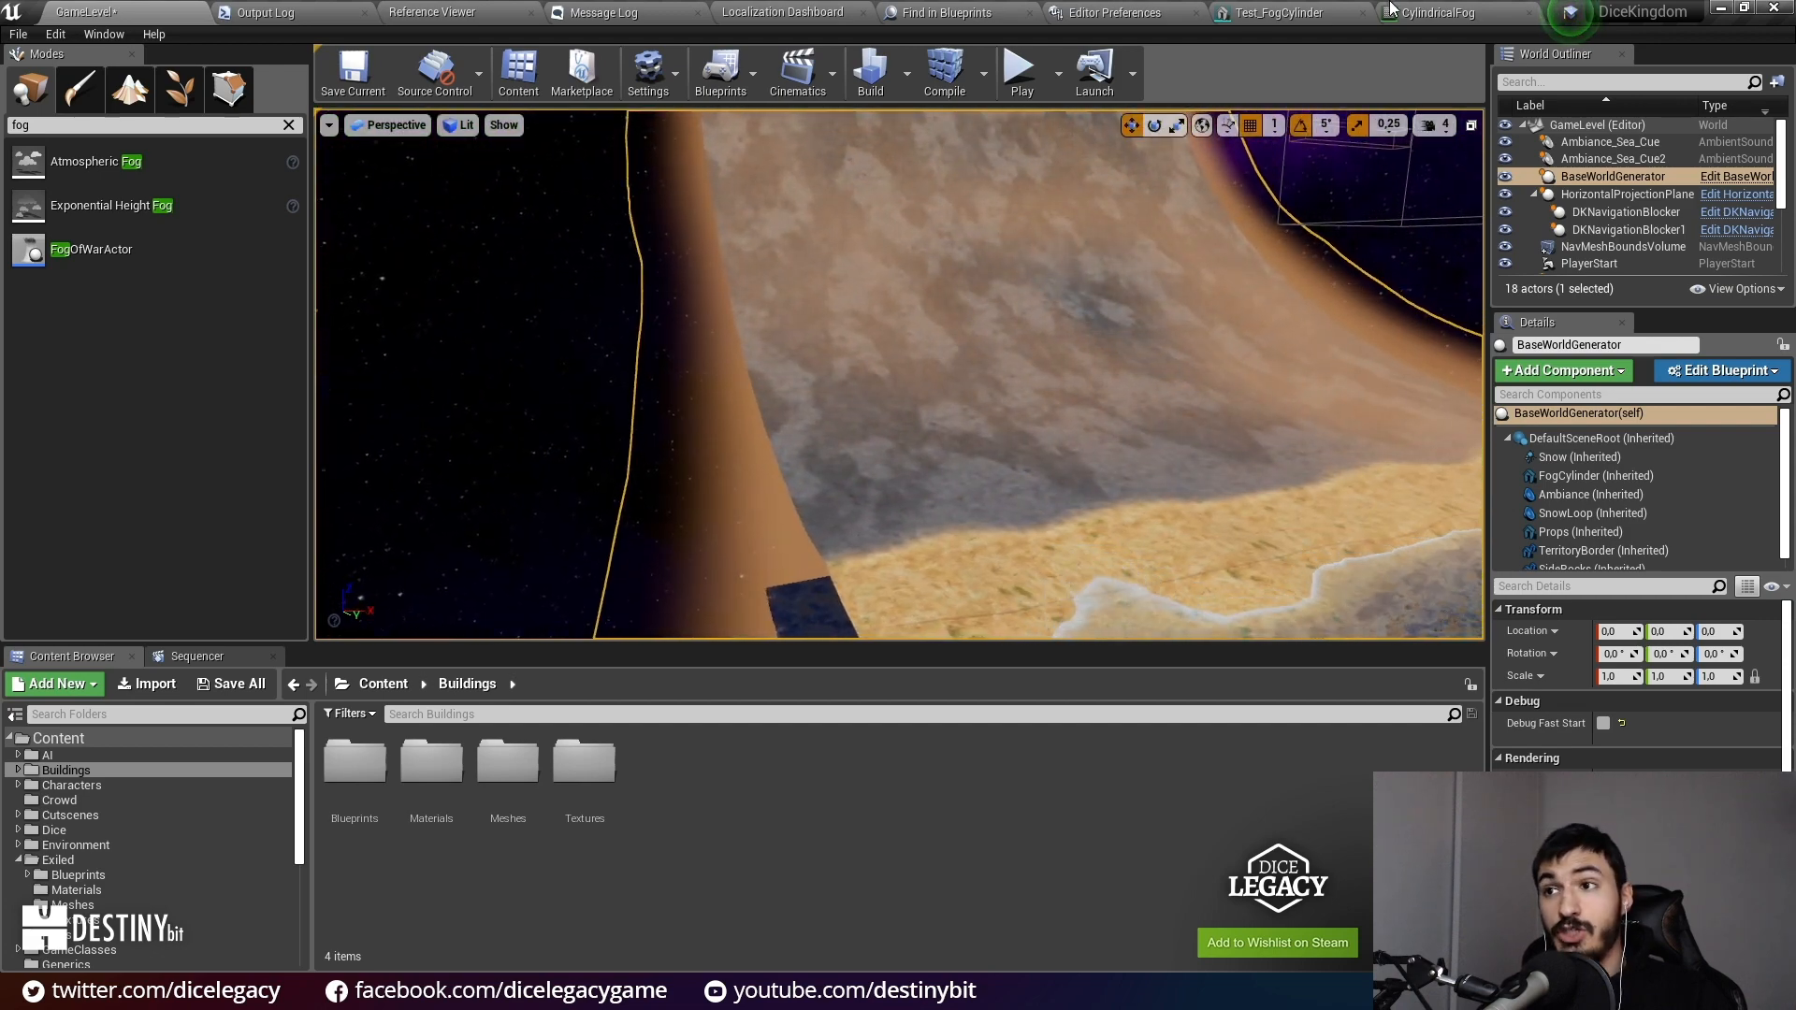
Step: Inspect the CylindricalFog material's blend mode and shading model settings, reselecting Translucent as the blend mode
left_click(1391, 11)
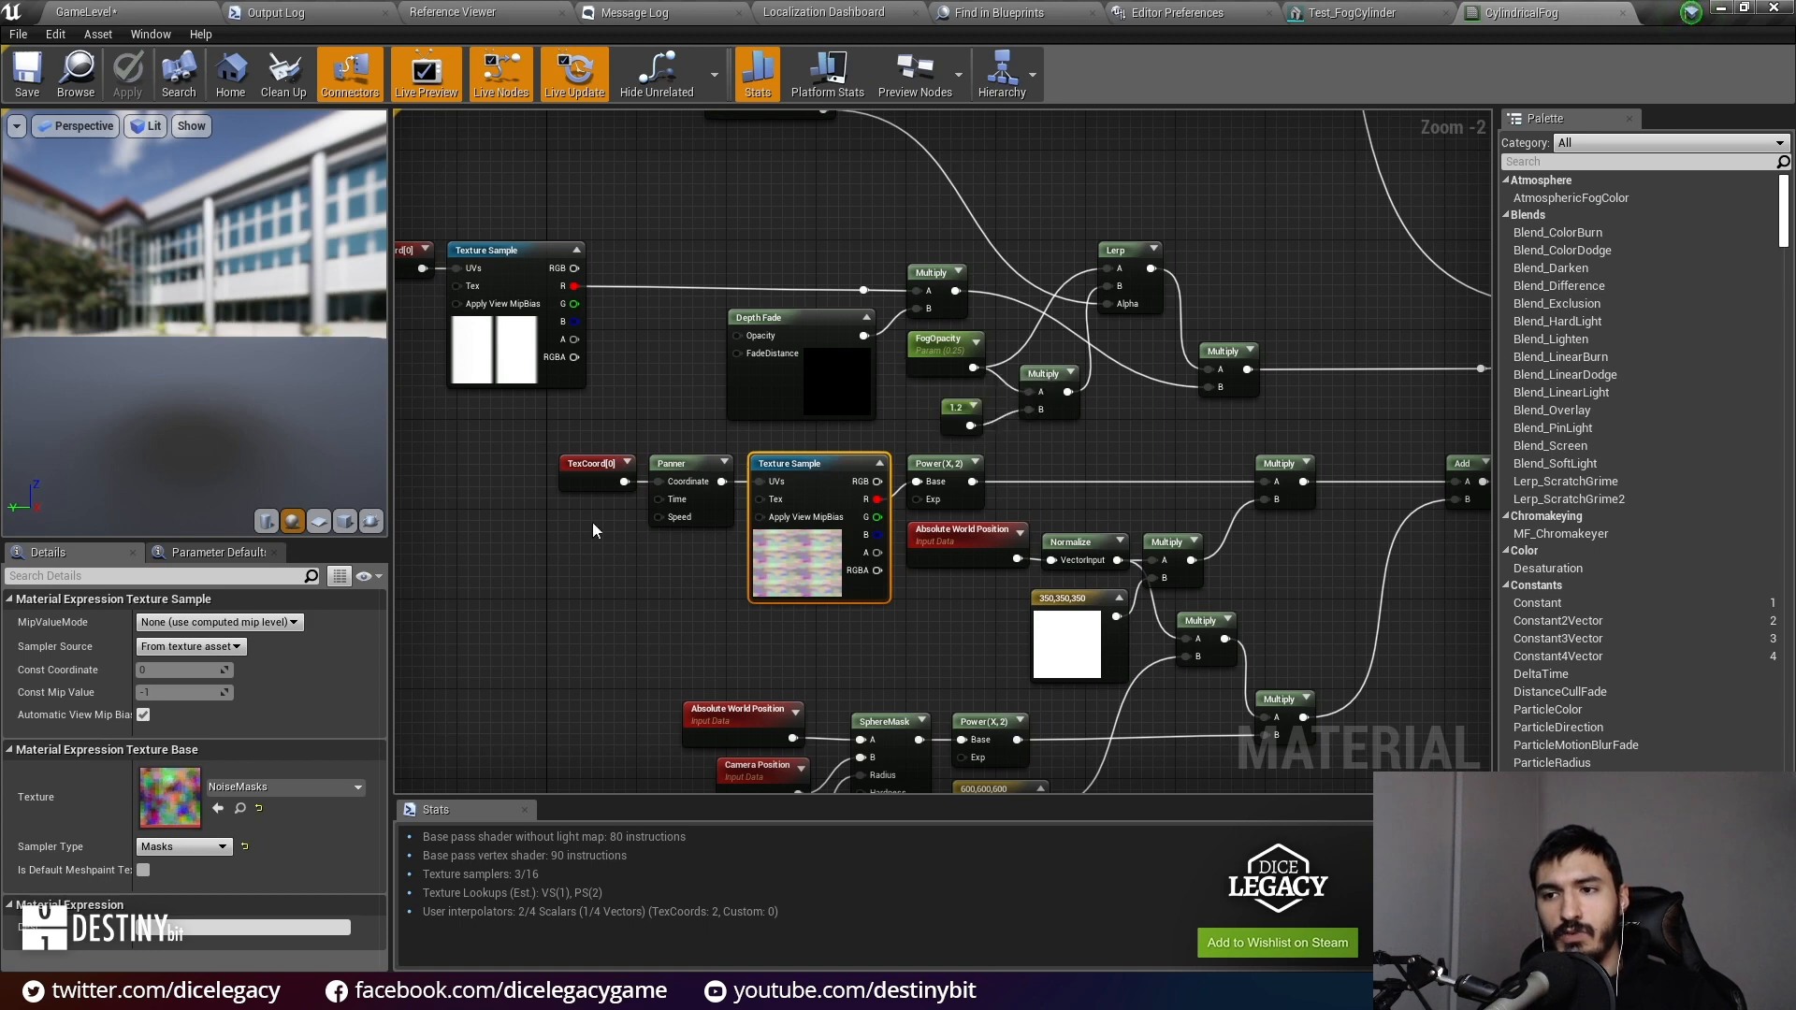
left_click(557, 565)
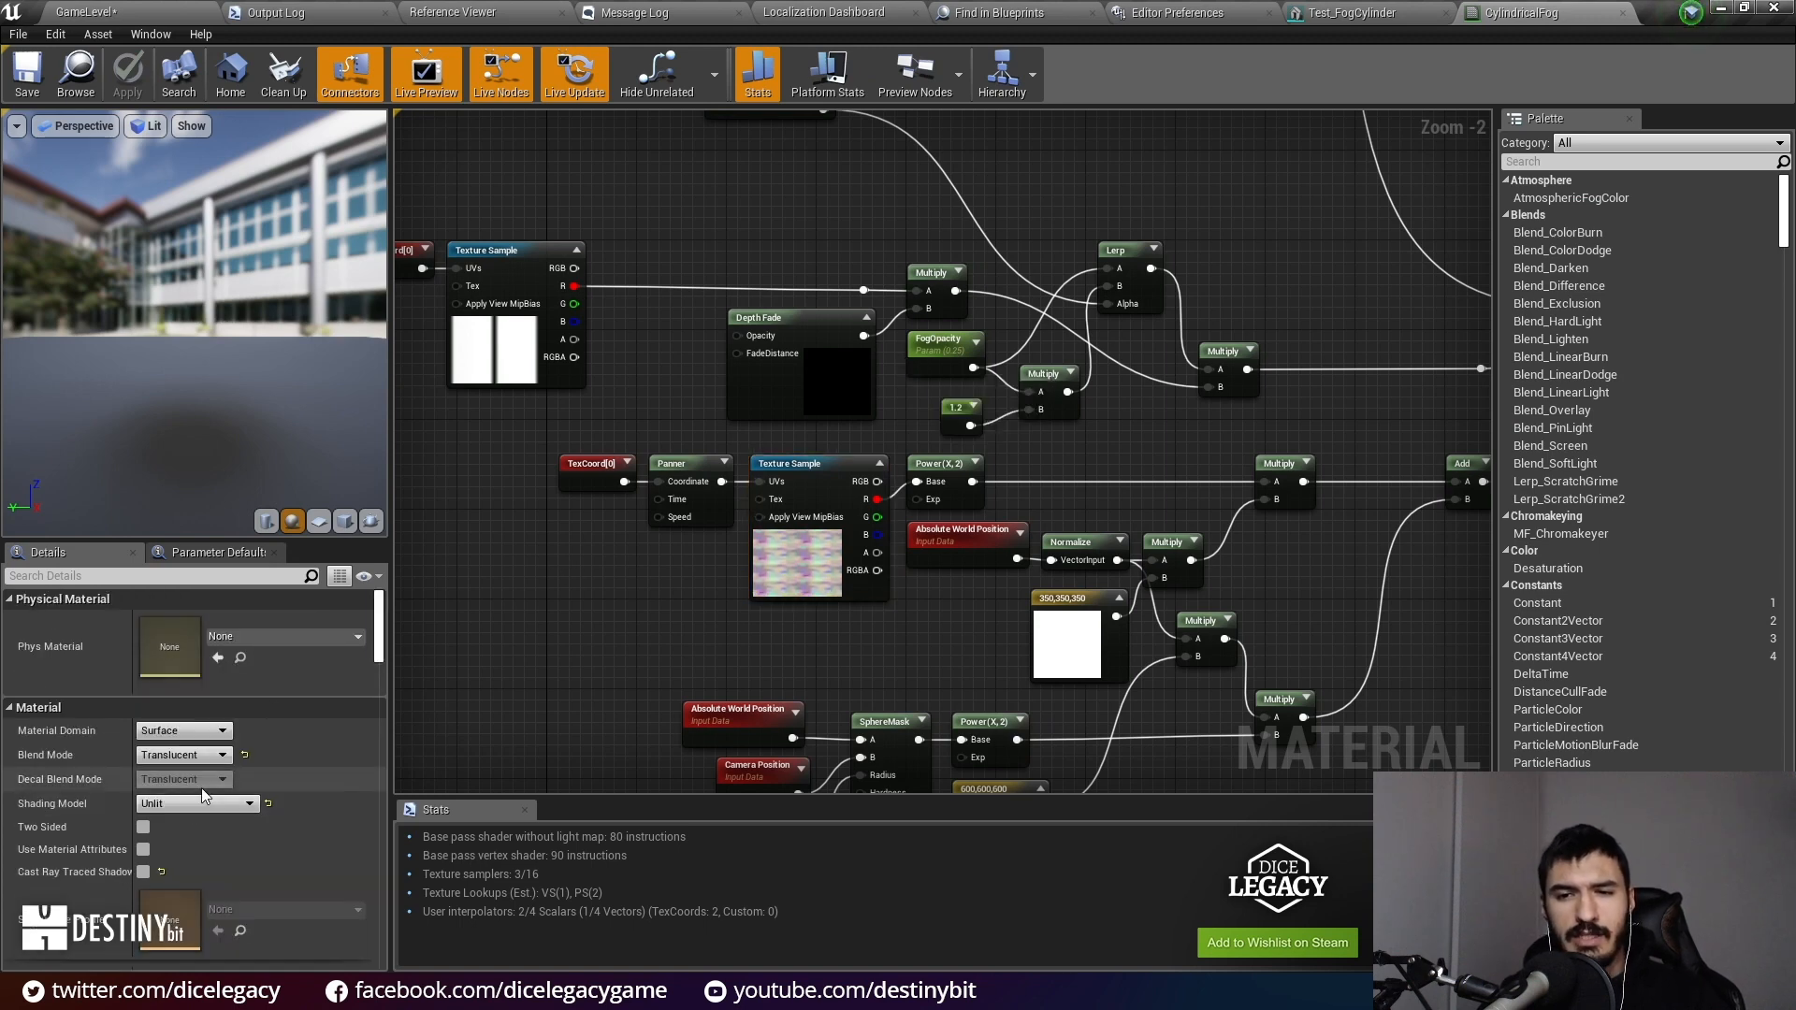
scroll(199, 800, "down", 5)
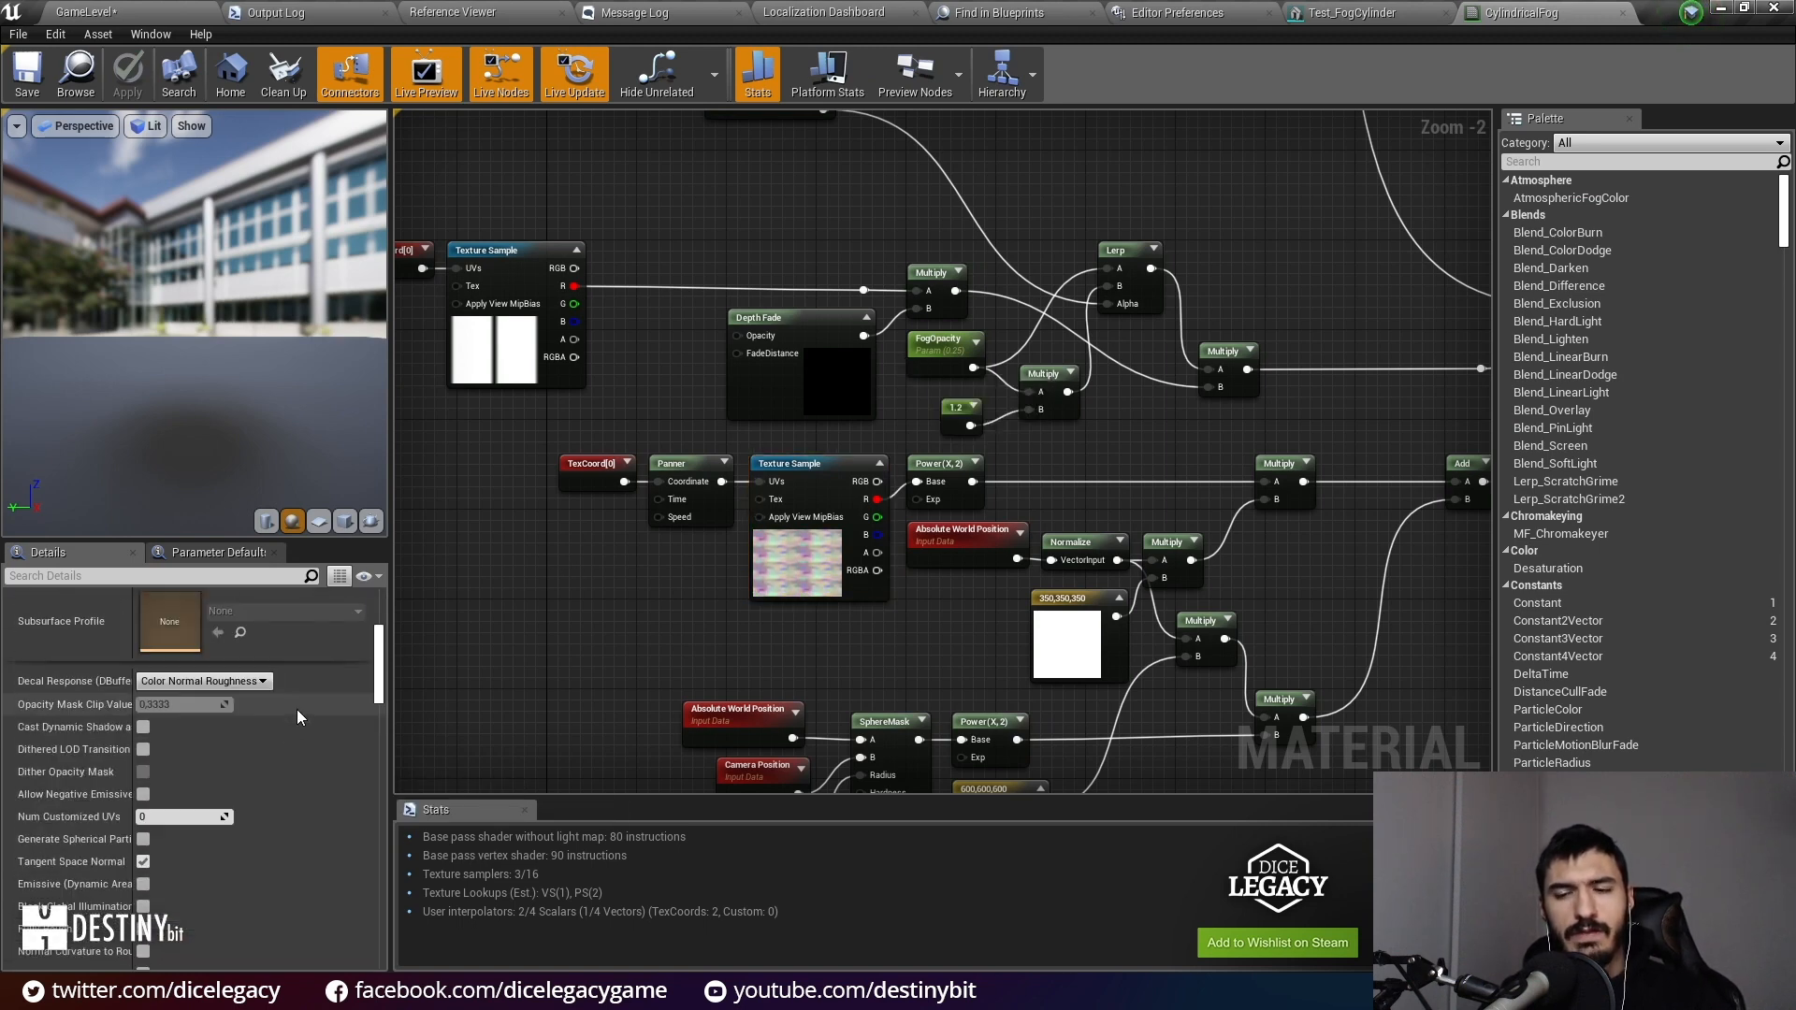
scroll(296, 711, "up", 7)
left_click(223, 715)
left_click(212, 693)
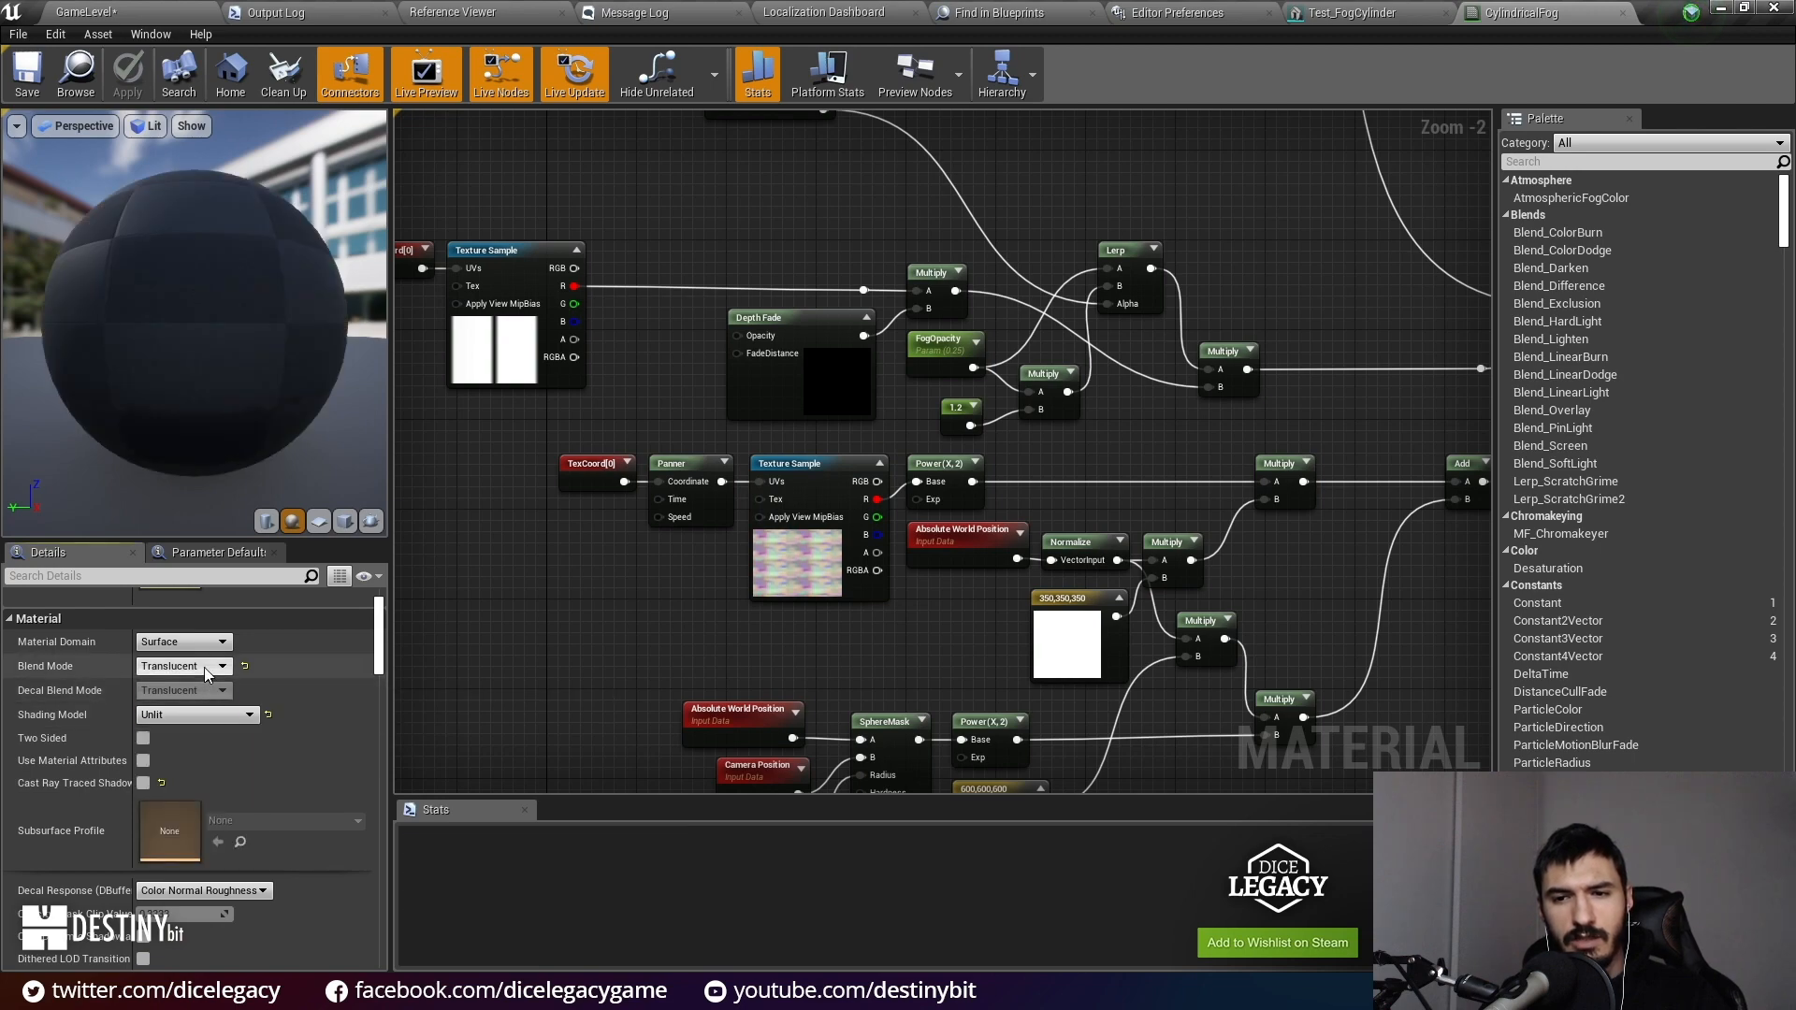
left_click(208, 666)
left_click(173, 715)
Step: Locate the Depth Fade node in the CylindricalFog graph and inspect its fade distance setting
scroll(915, 529, "down", 5)
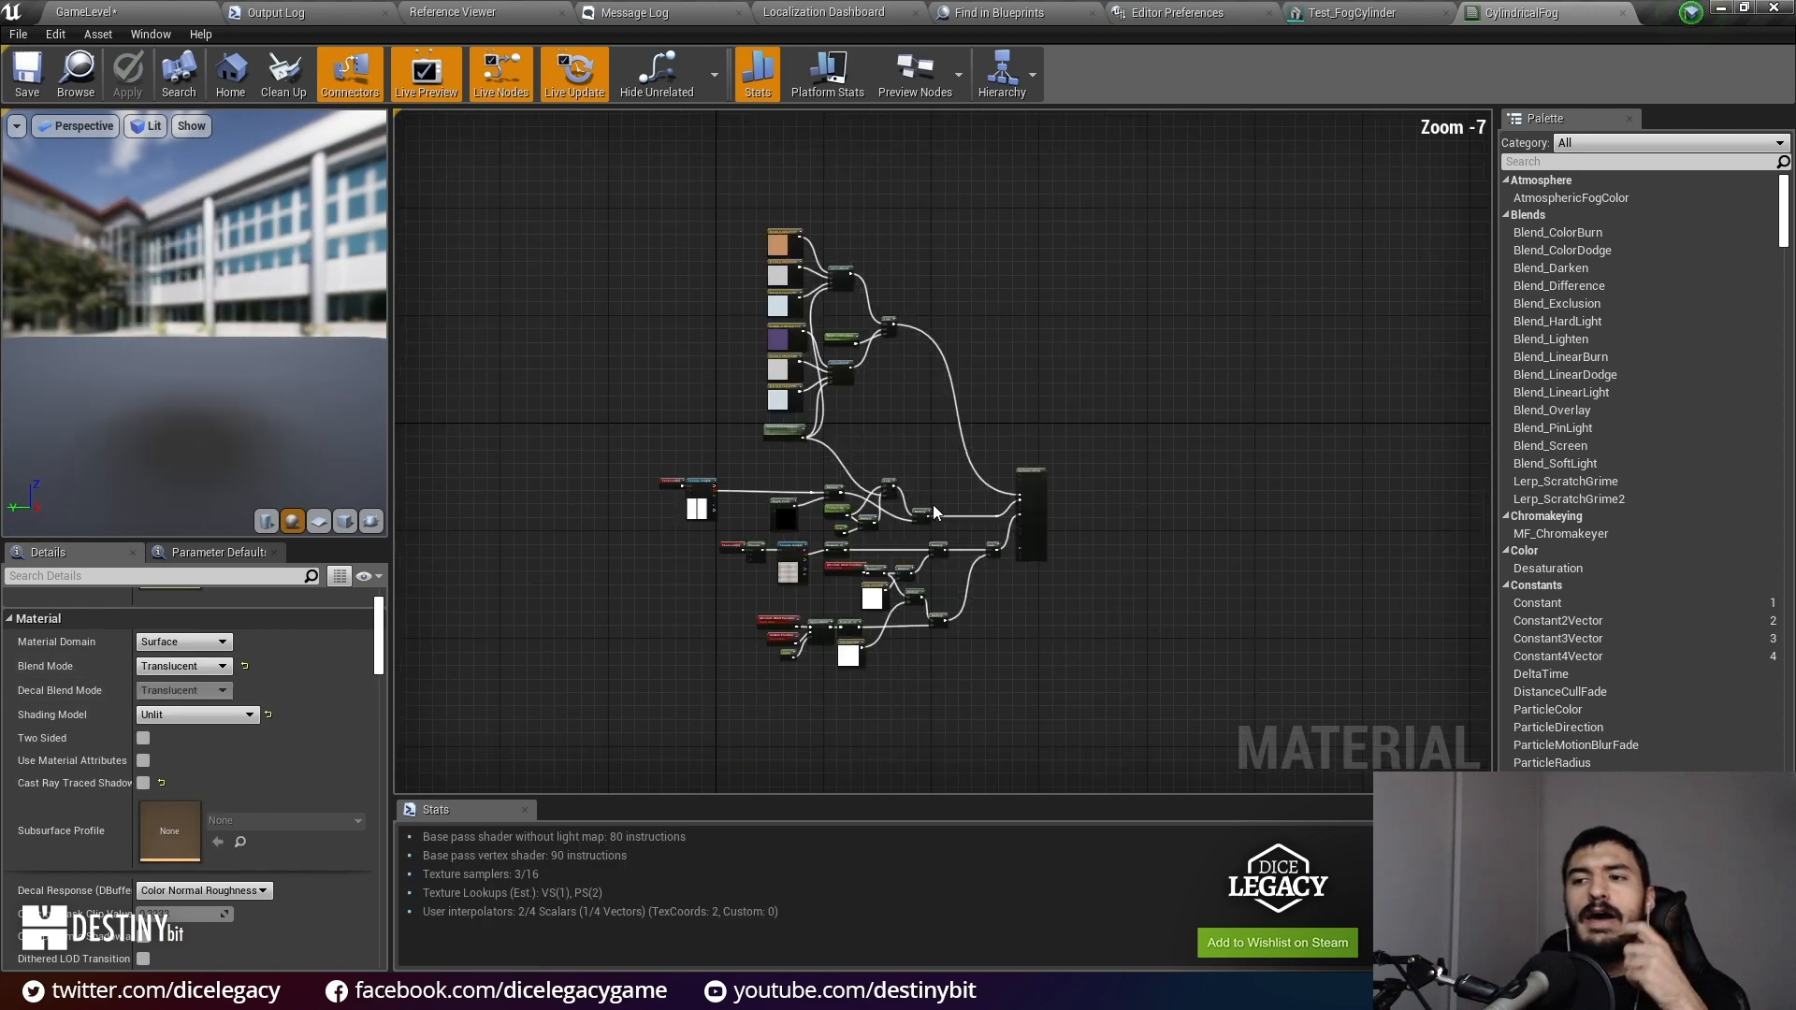
scroll(915, 529, "up", 6)
right_click_drag(814, 678, 929, 450)
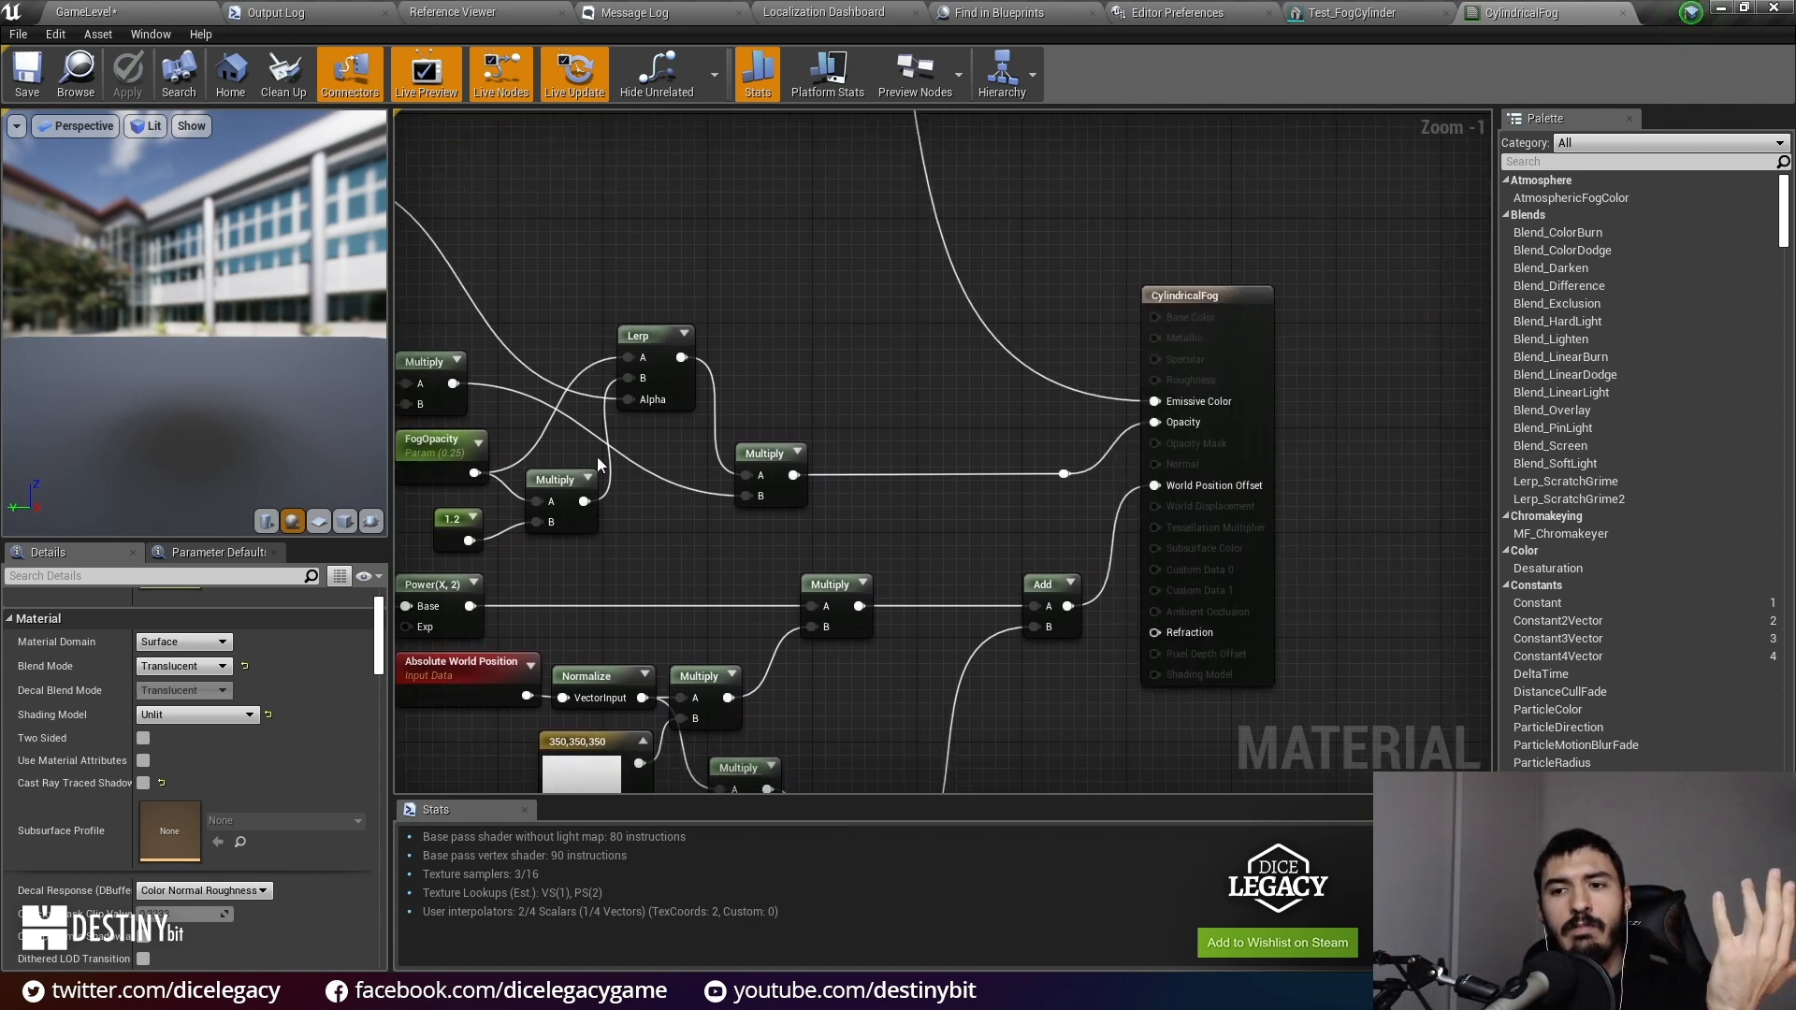
right_click_drag(597, 456, 1018, 181)
right_click_drag(849, 348, 524, 687)
right_click_drag(788, 491, 1169, 651)
right_click_drag(960, 578, 1218, 734)
scroll(842, 665, "up", 1)
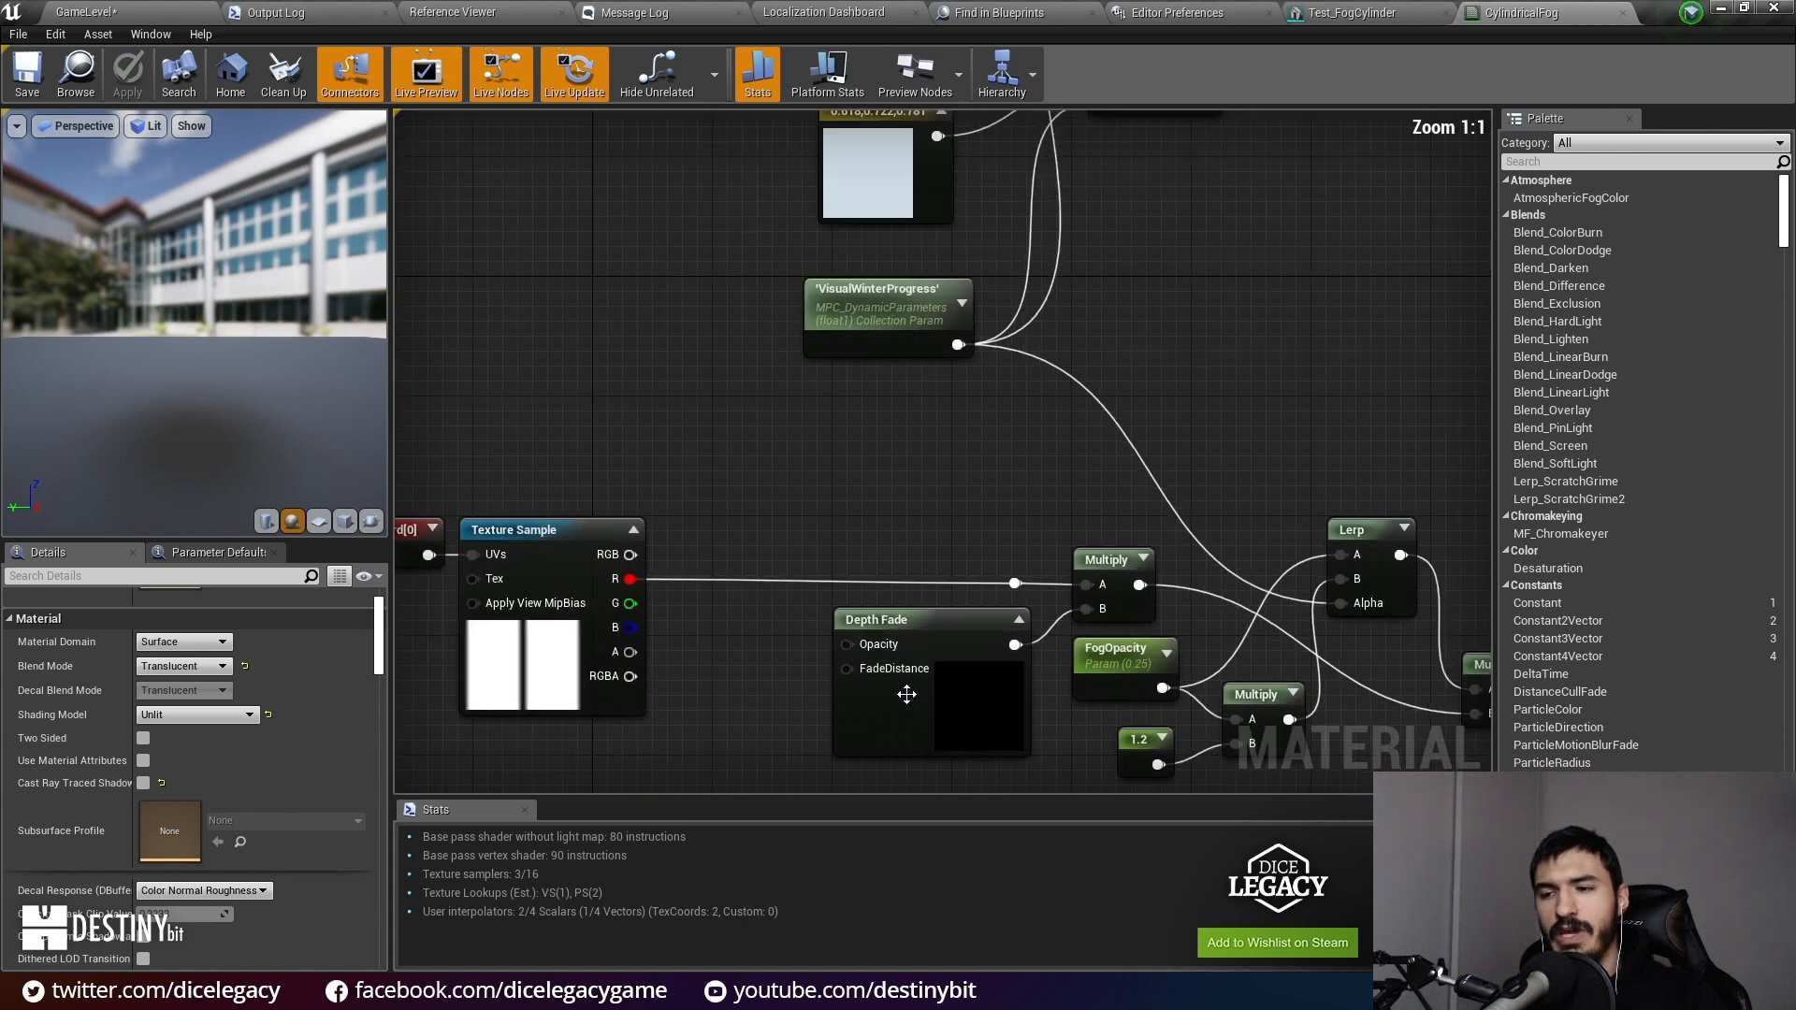
left_click(912, 692)
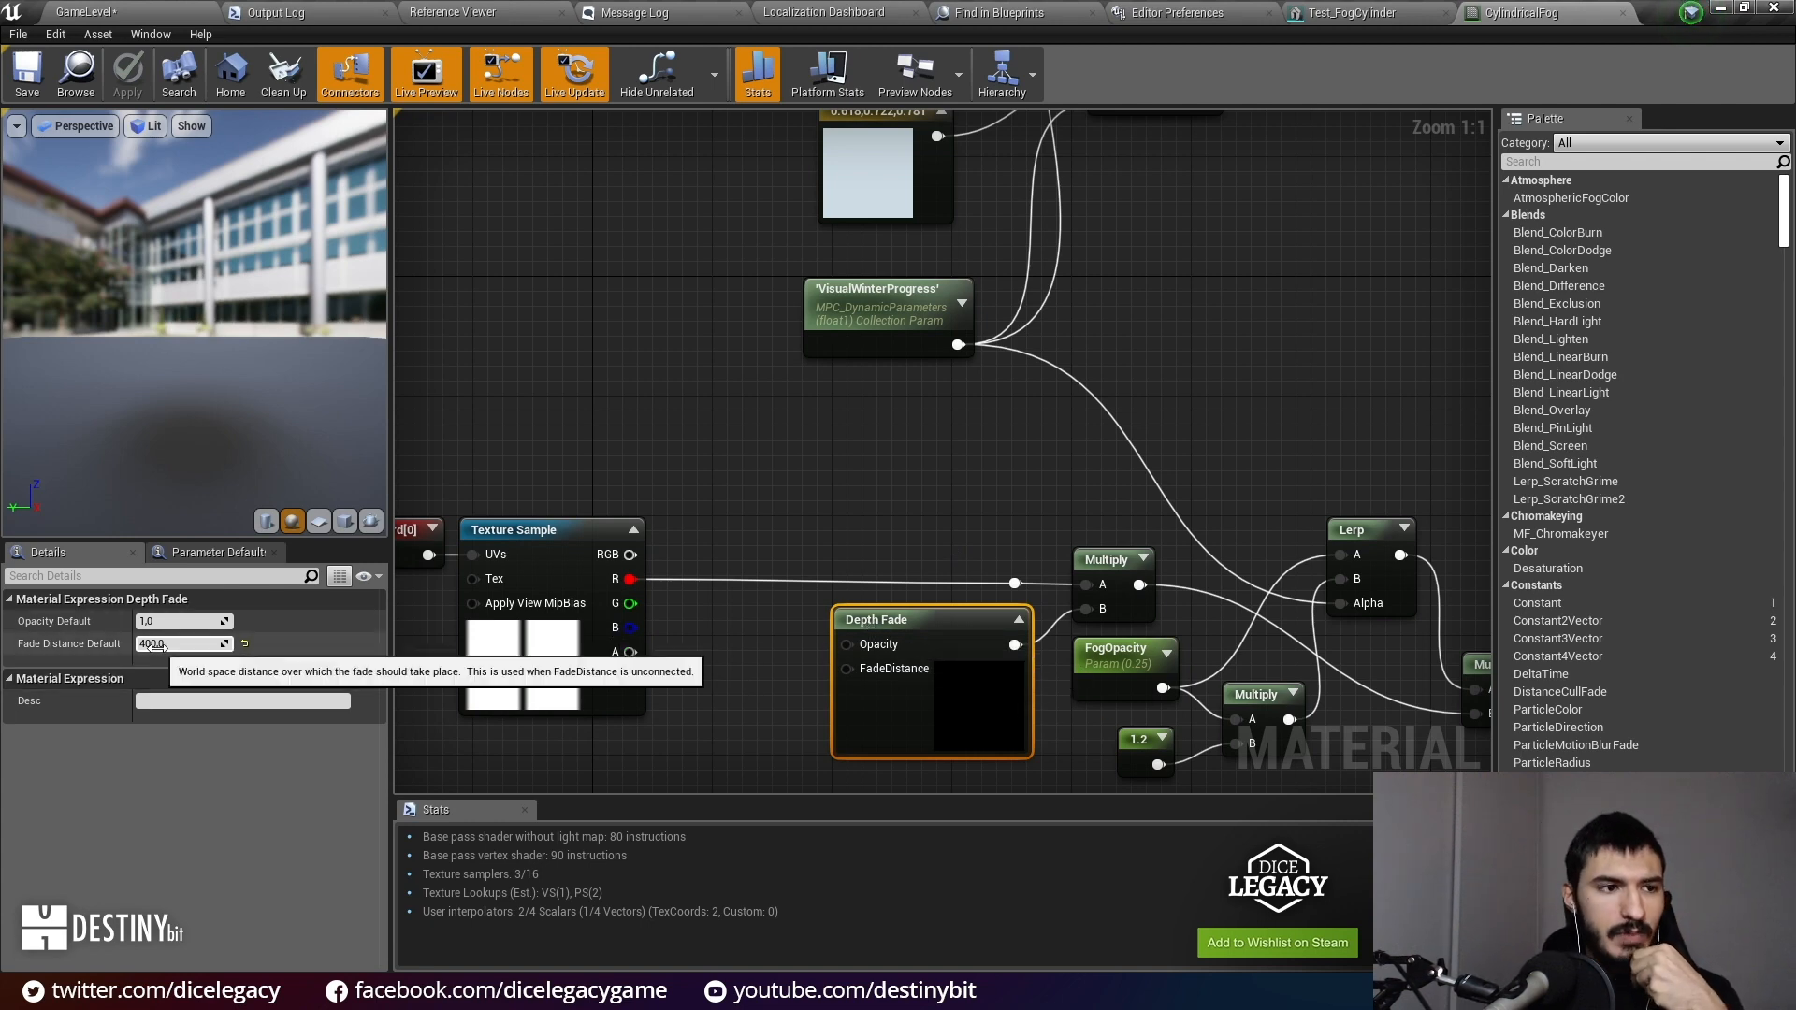
Step: Trace how the Depth Fade and FogOpacity nodes feed the material's Opacity input
scroll(711, 497, "down", 3)
right_click_drag(799, 483, 680, 343)
scroll(683, 356, "down", 2)
scroll(796, 411, "up", 5)
scroll(823, 477, "down", 2)
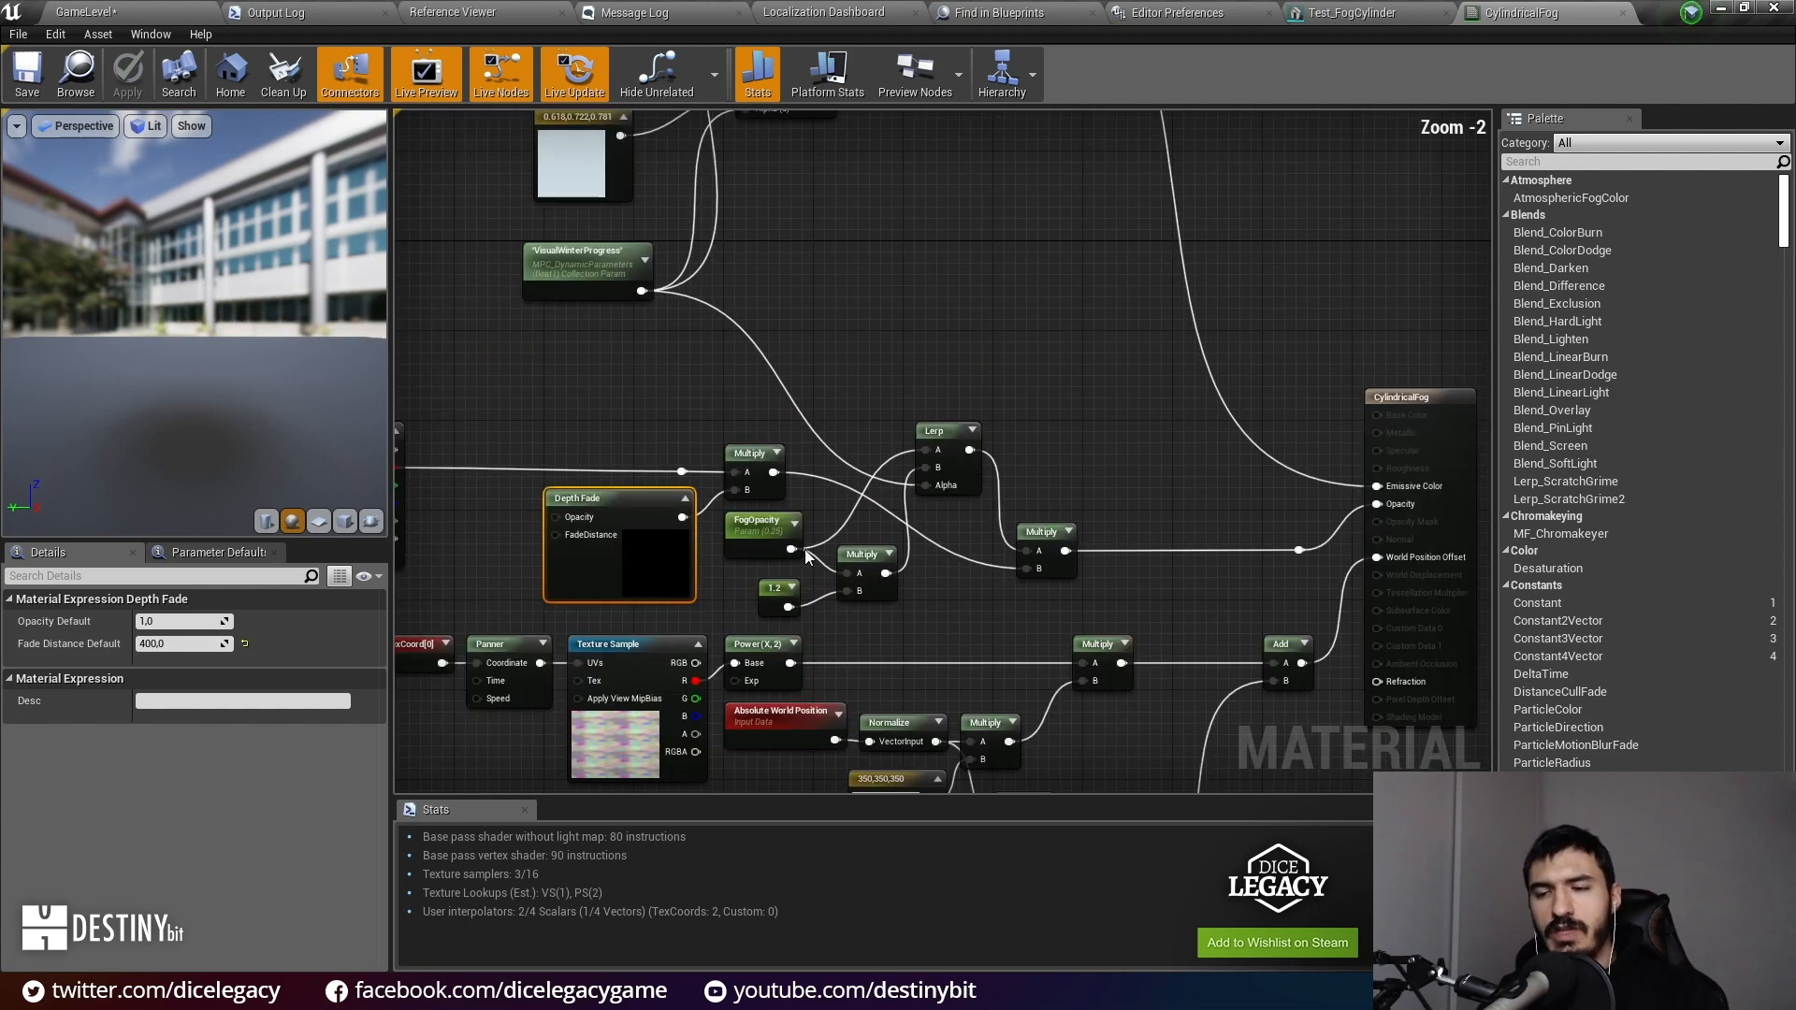
Step: Inspect the panned NoiseMasks texture sample at the start of the world position offset branch
left_click(847, 374)
right_click_drag(935, 445, 876, 139)
scroll(1365, 304, "up", 2)
right_click_drag(1177, 317, 1611, 367)
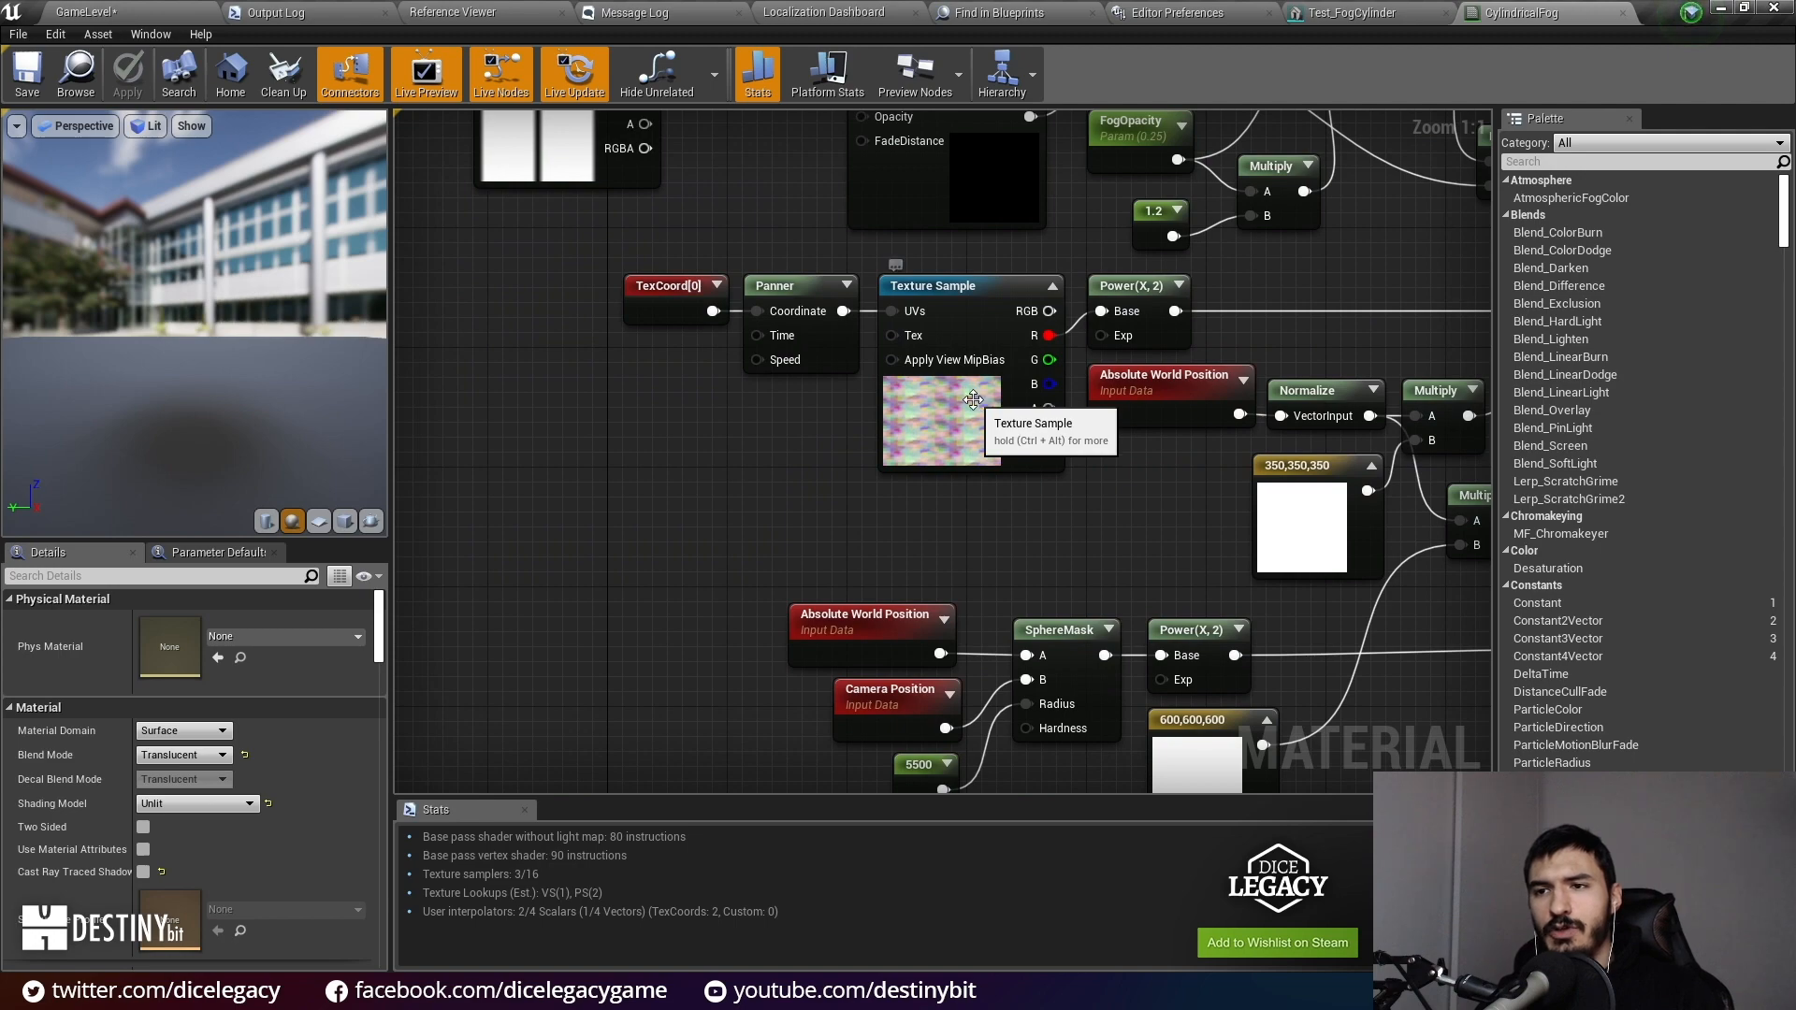
left_click(954, 430)
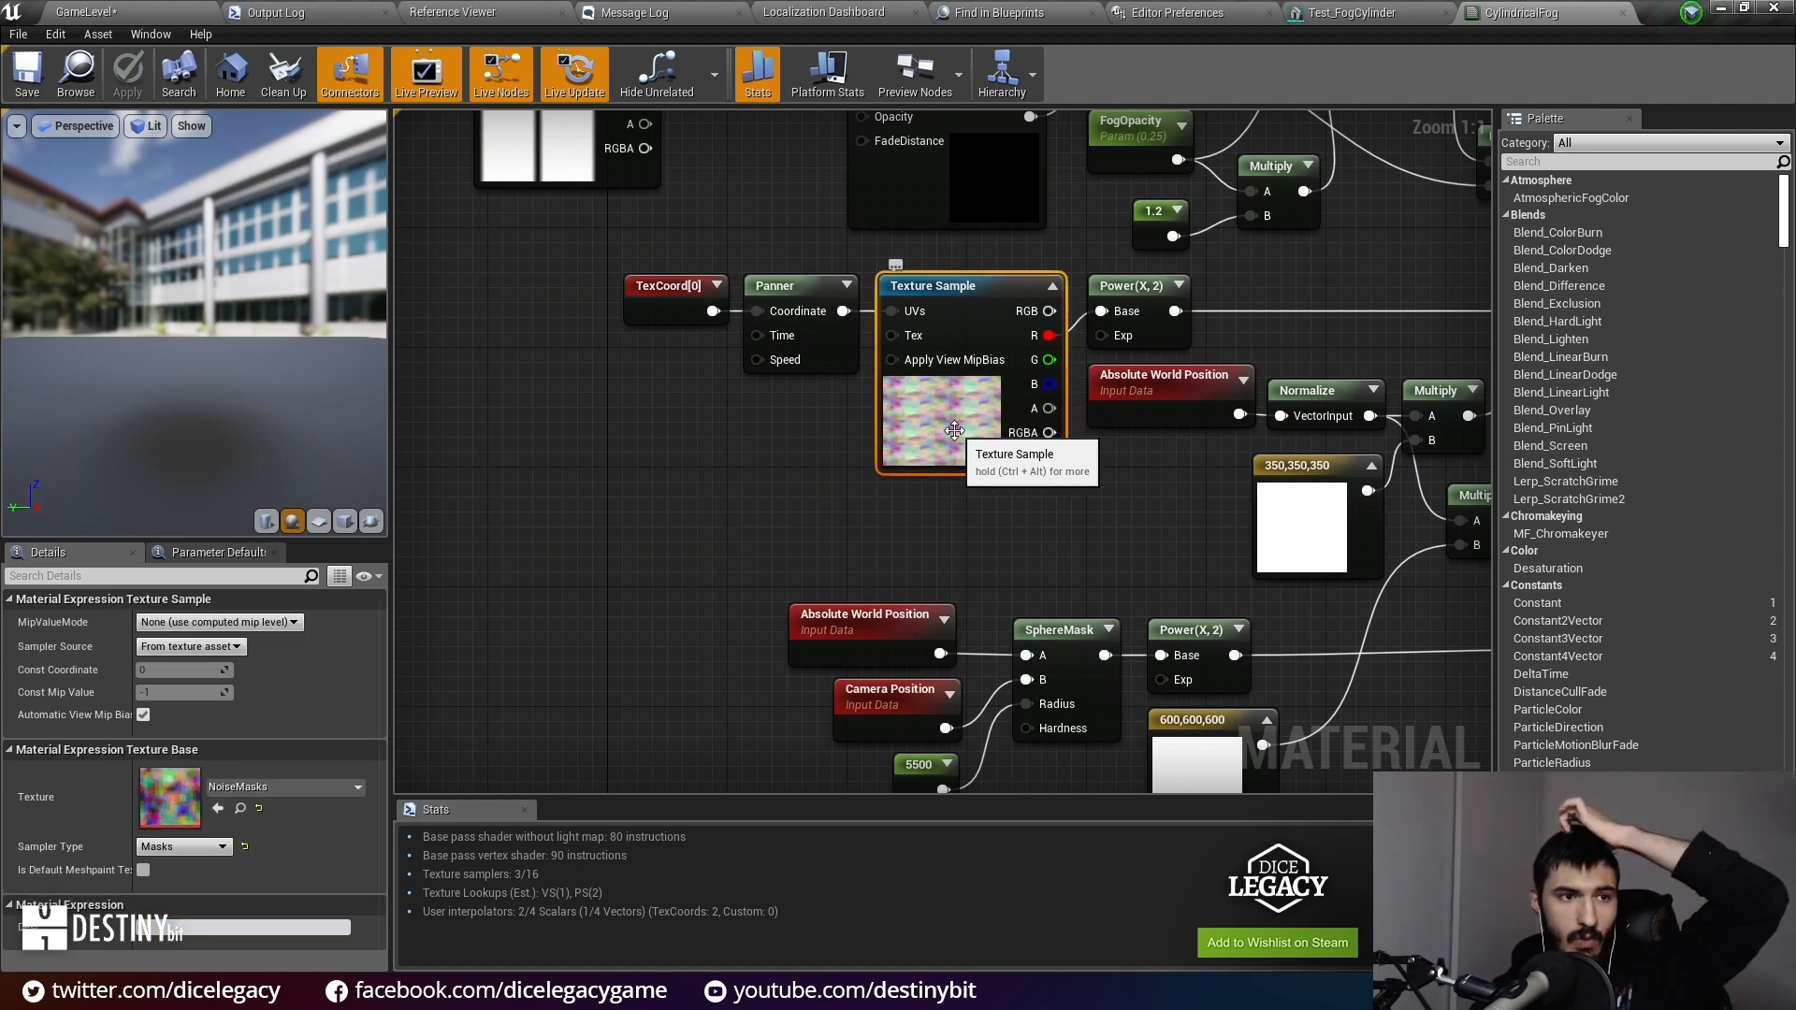
Step: Follow the colour blend nodes from their constant colours to the Emissive Color input of CylindricalFog
scroll(922, 473, "down", 3)
scroll(889, 517, "down", 1)
right_click_drag(891, 374, 846, 544)
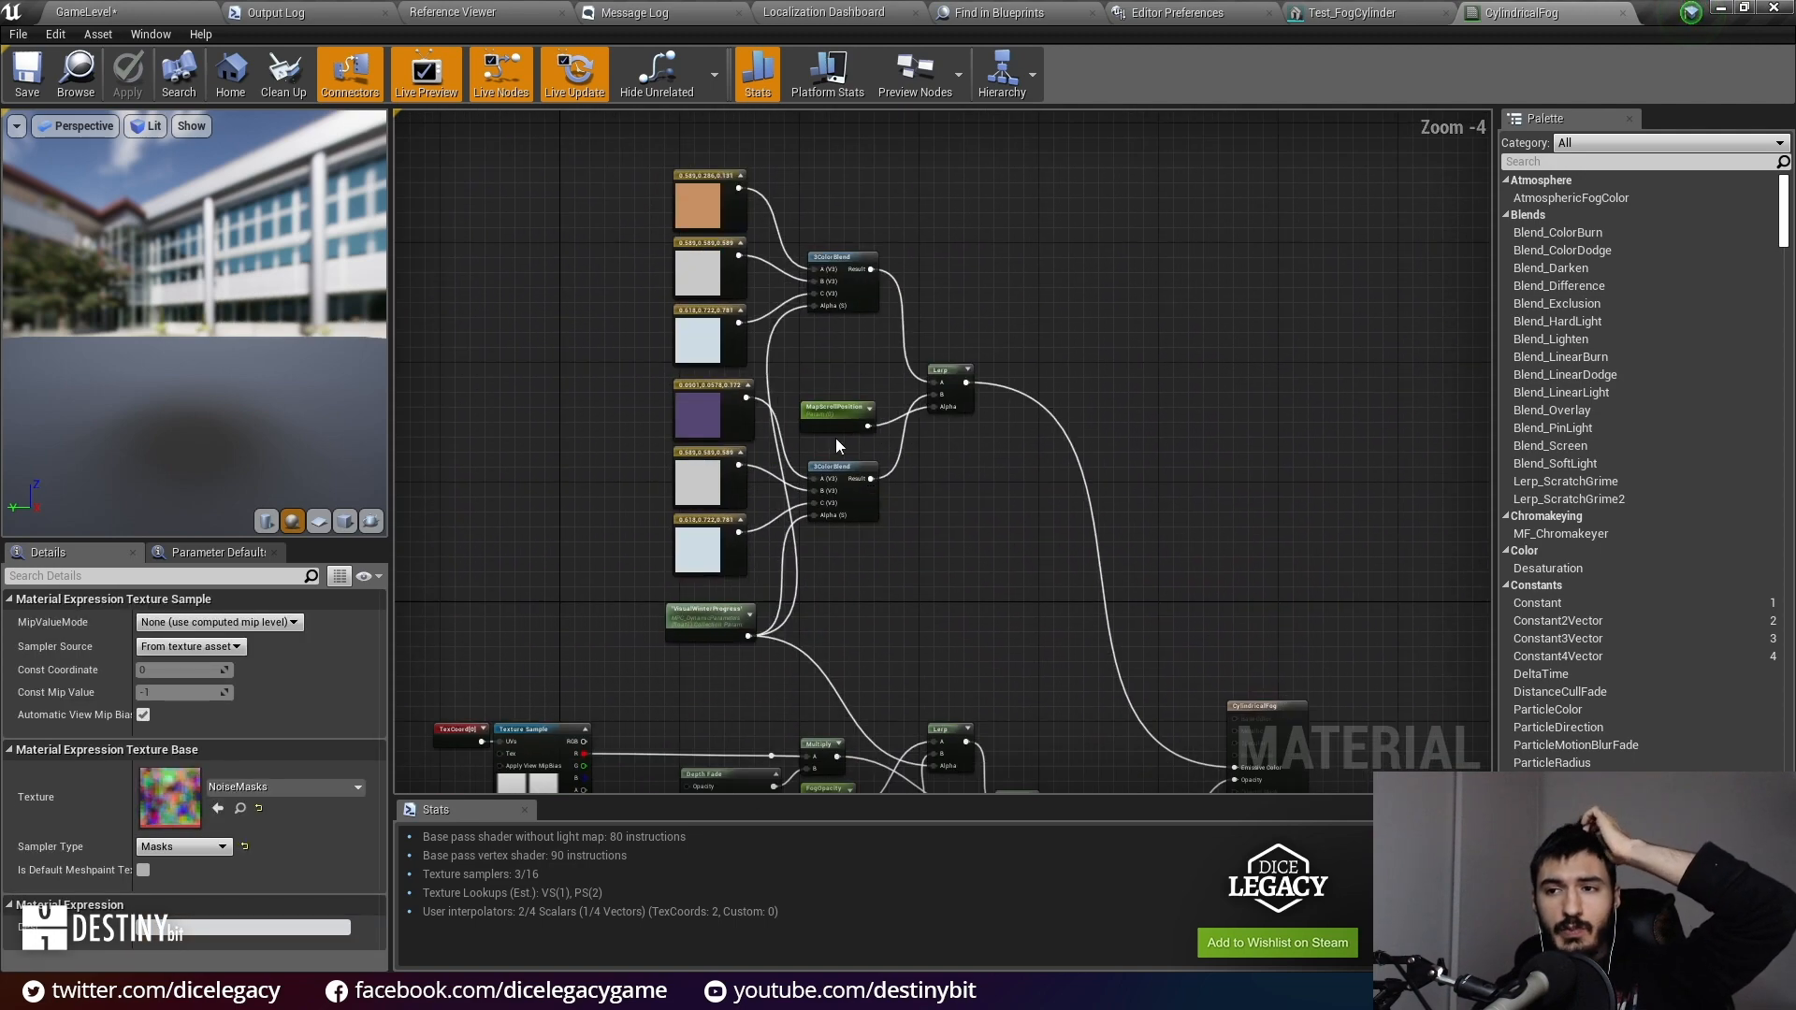
scroll(704, 376, "up", 1)
right_click_drag(1092, 504, 948, 234)
right_click_drag(1225, 576, 1180, 508)
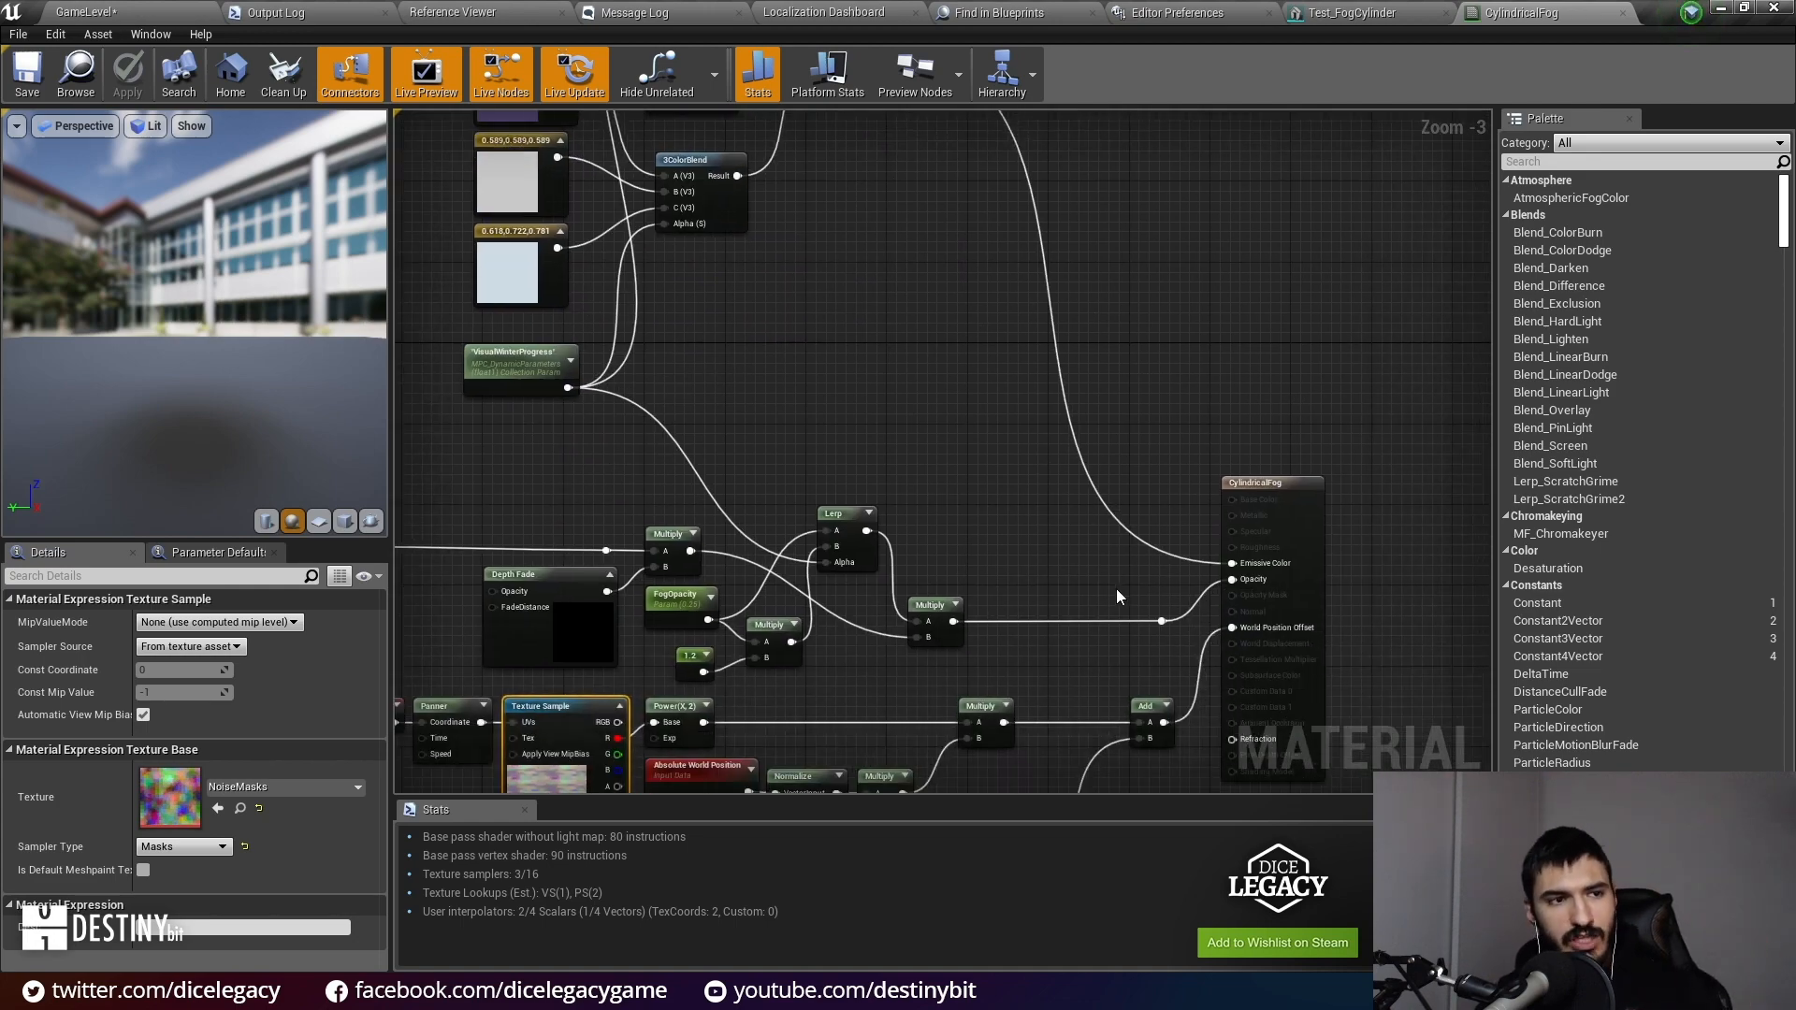
Step: Select the Test_FogOpacity texture sample that feeds the Multiply node in the opacity branch
right_click_drag(599, 504, 810, 324)
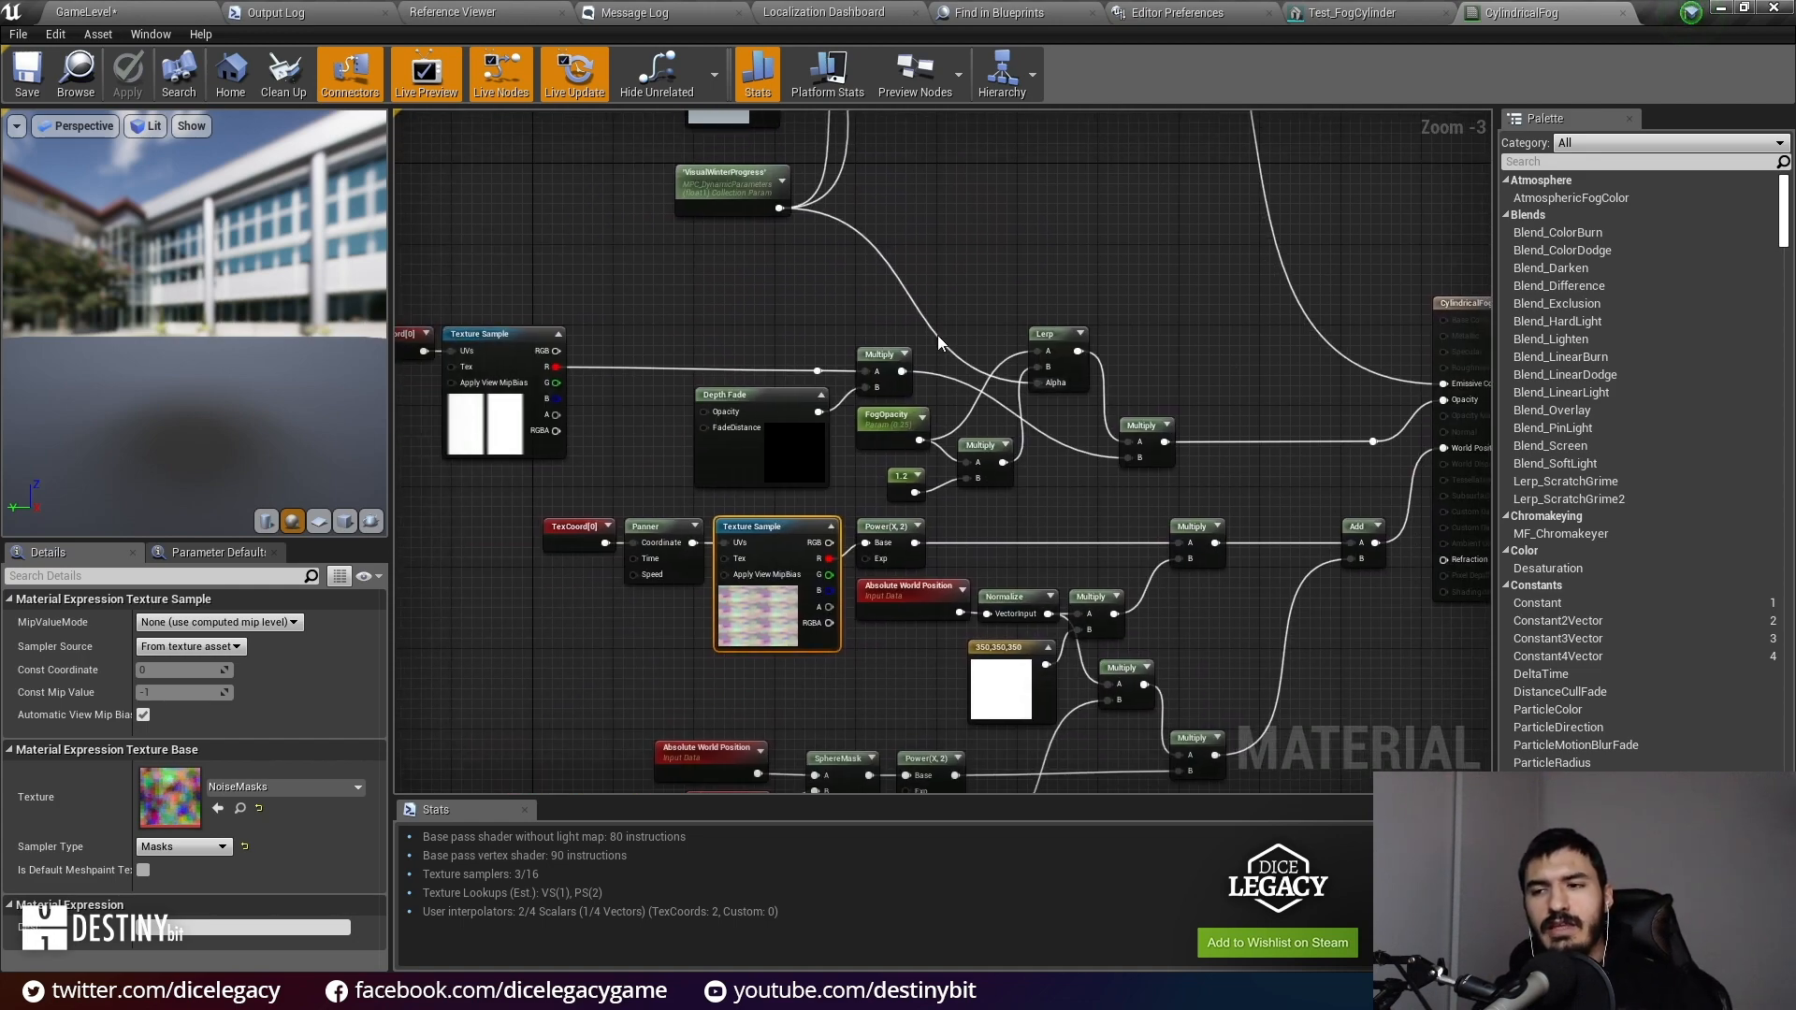
right_click_drag(918, 463, 789, 433)
right_click_drag(1080, 417, 1339, 445)
scroll(870, 412, "up", 3)
right_click_drag(472, 480, 667, 514)
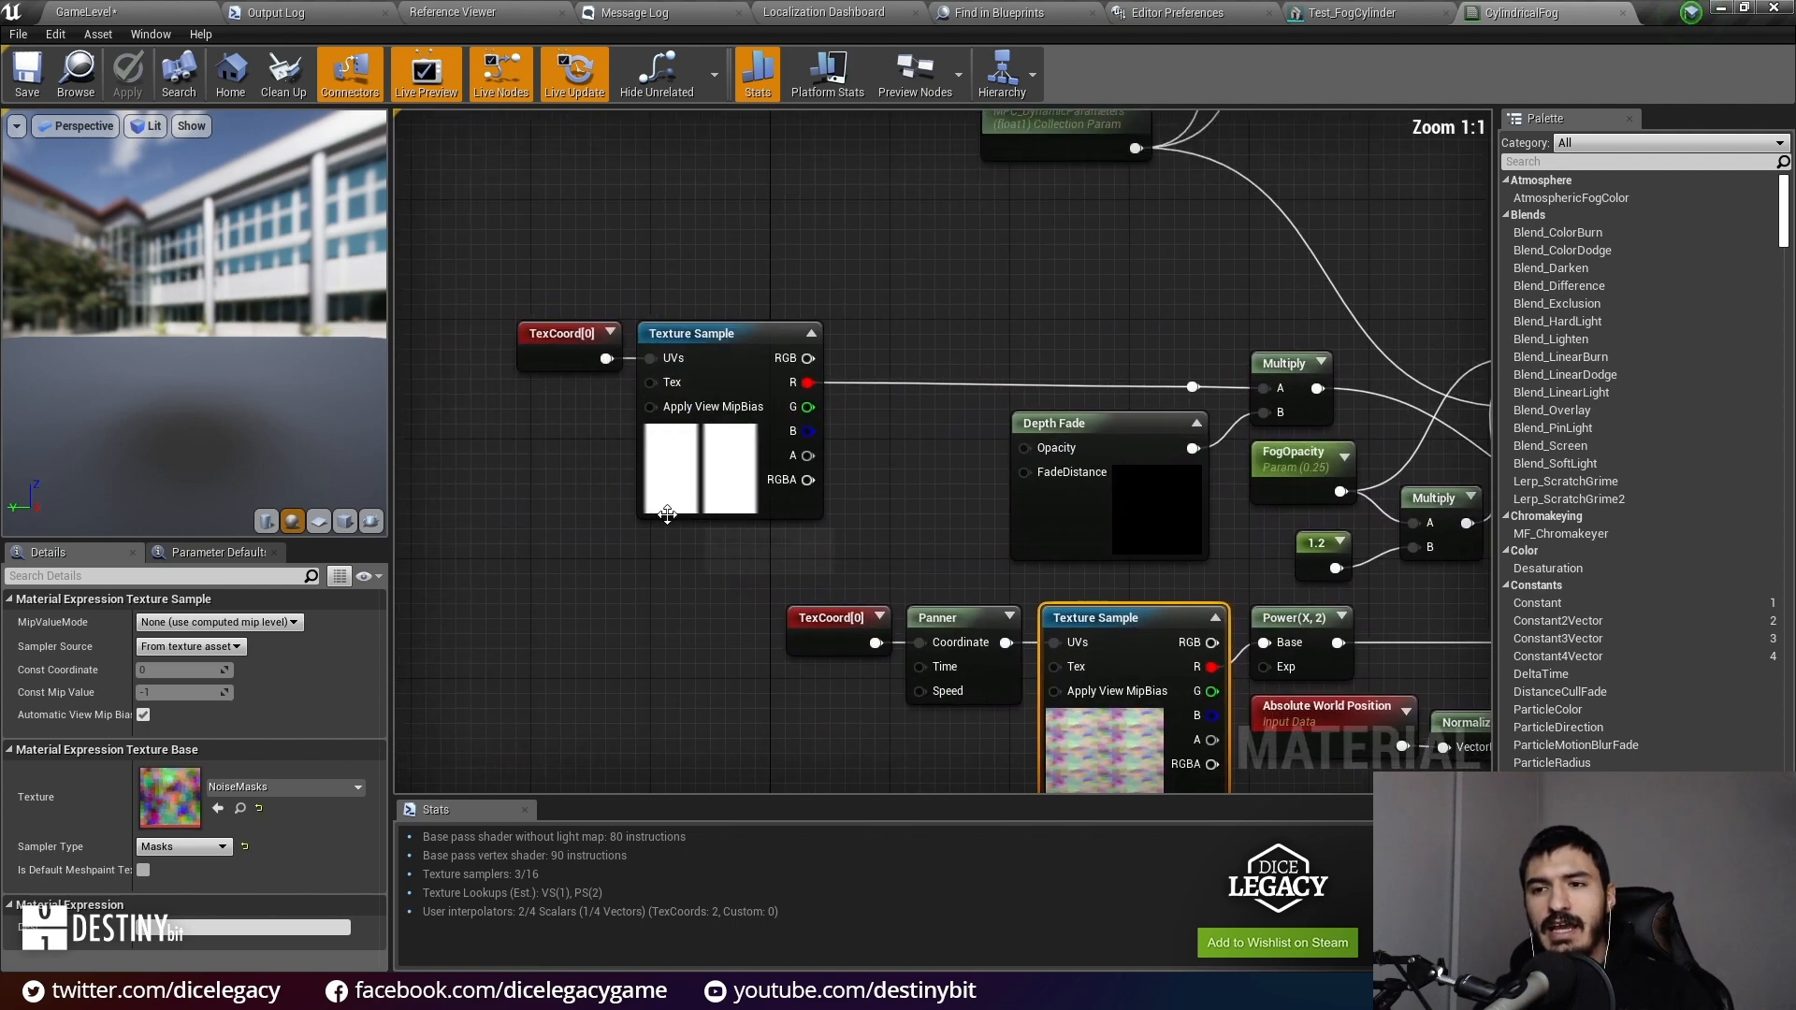
left_click(667, 514)
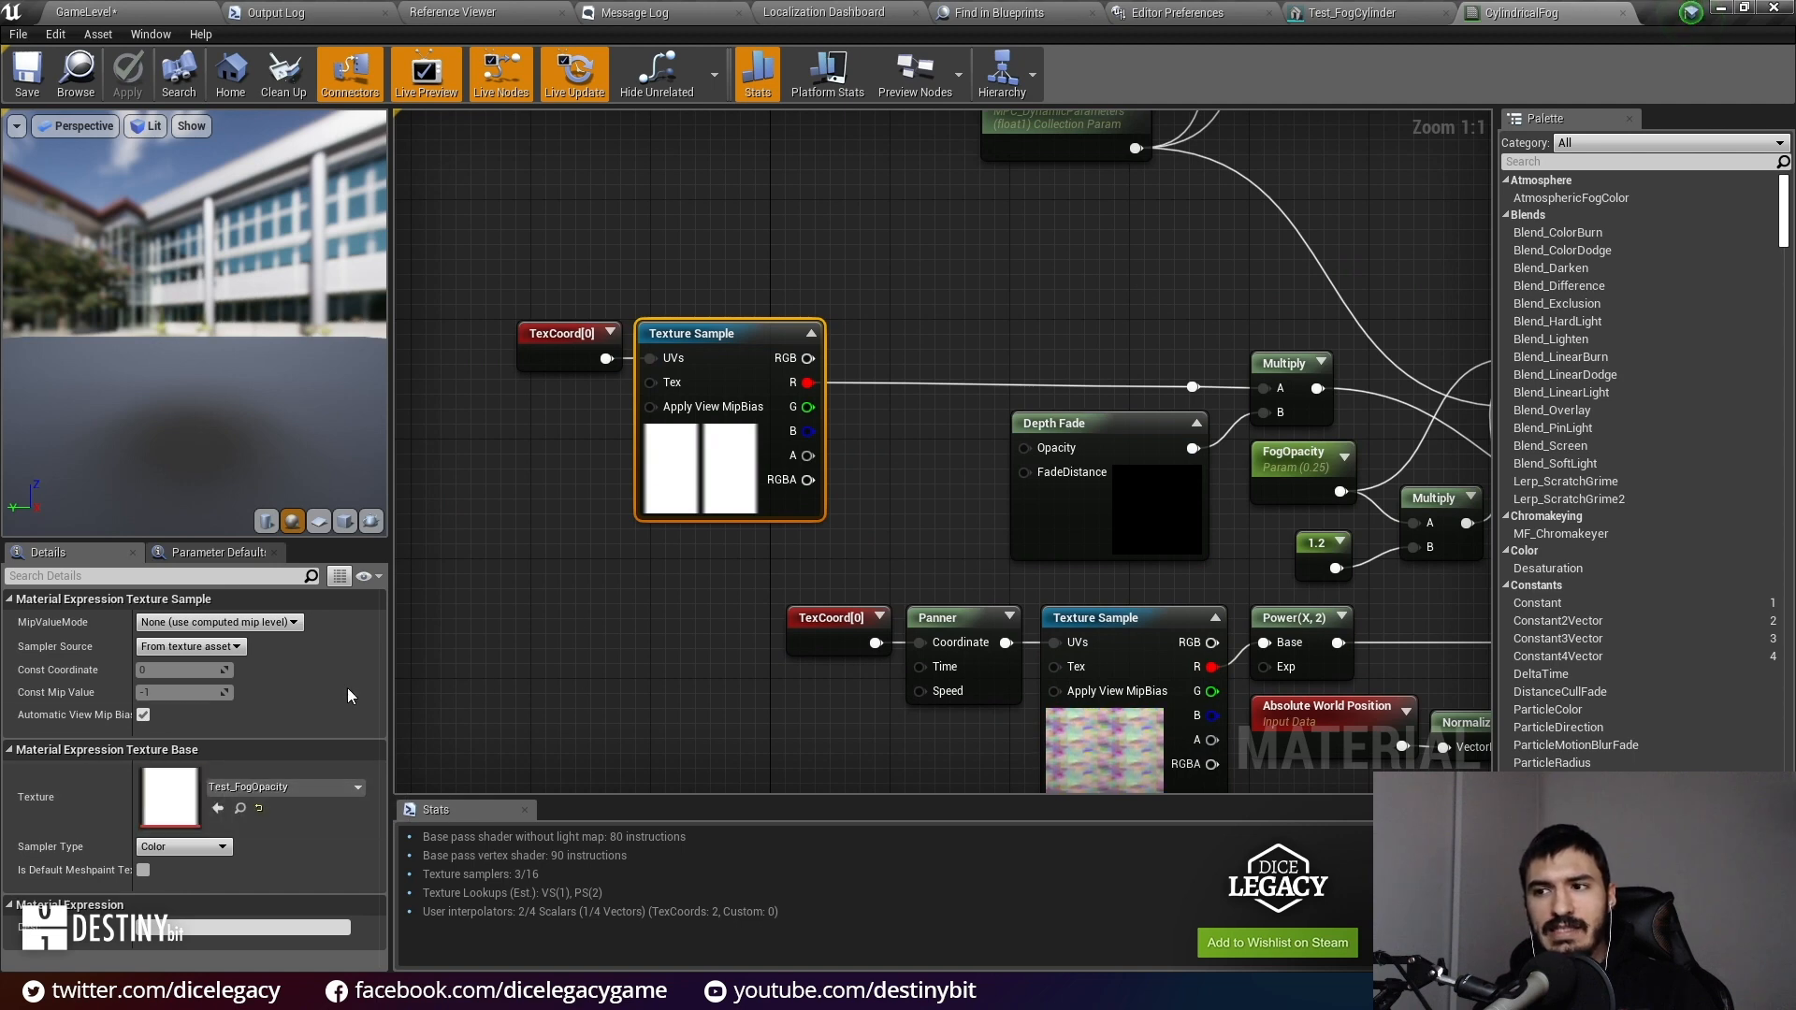
Step: Open the Test_FogOpacity texture and compare its gradient edges with the fog borders in GameLevel
double_click(169, 797)
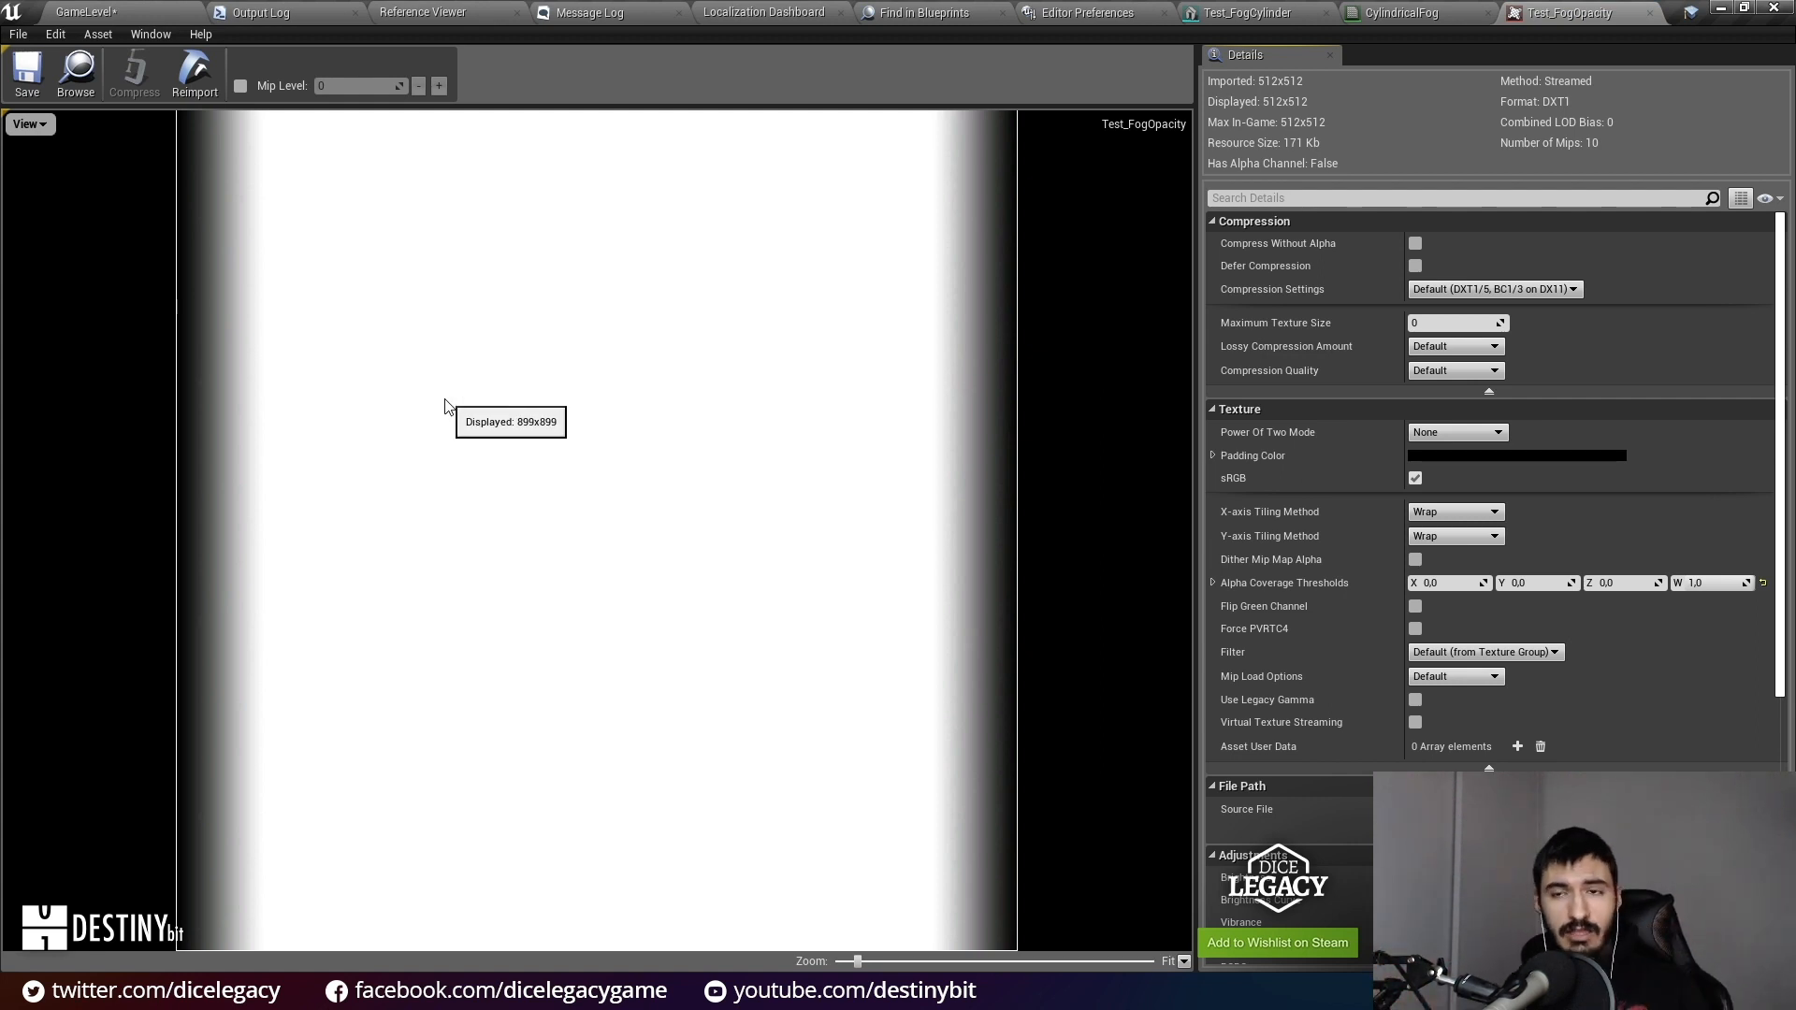
left_click(131, 11)
right_click_drag(900, 374, 690, 328)
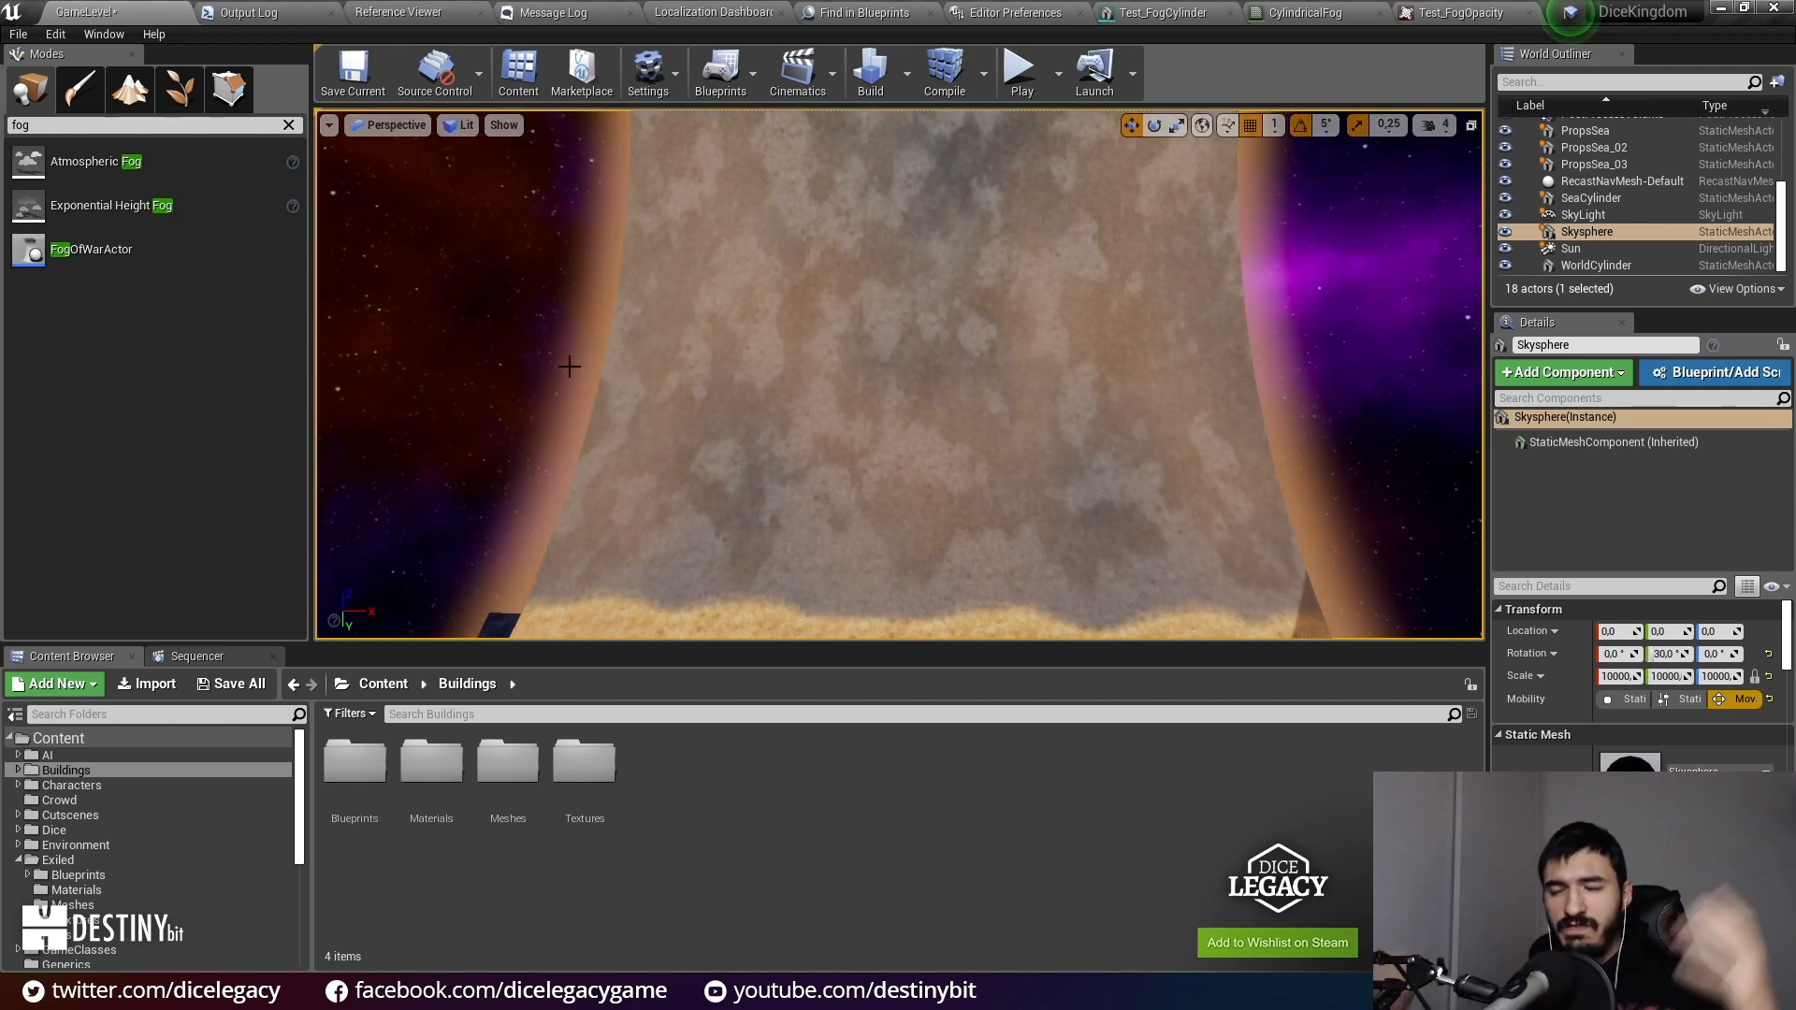
Step: Return to the CylindricalFog graph and examine the Depth Fade node multiplied with the opacity texture
left_click(1345, 11)
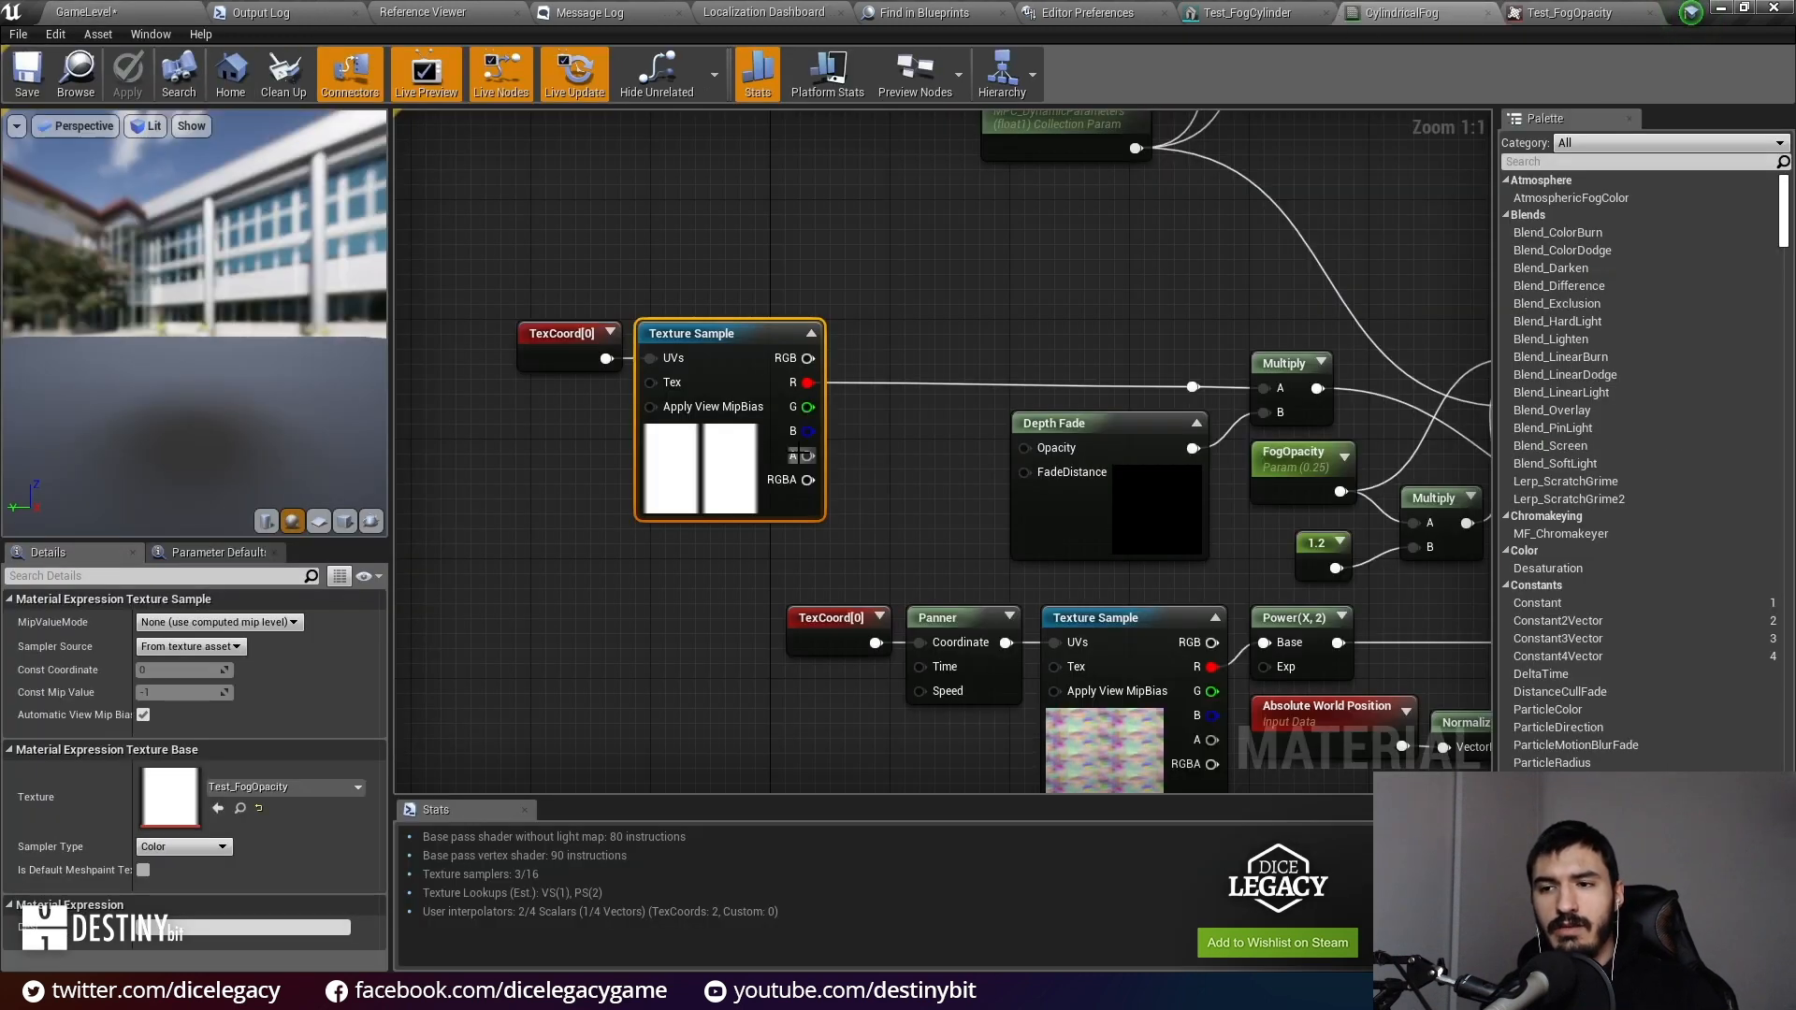
left_click(901, 501)
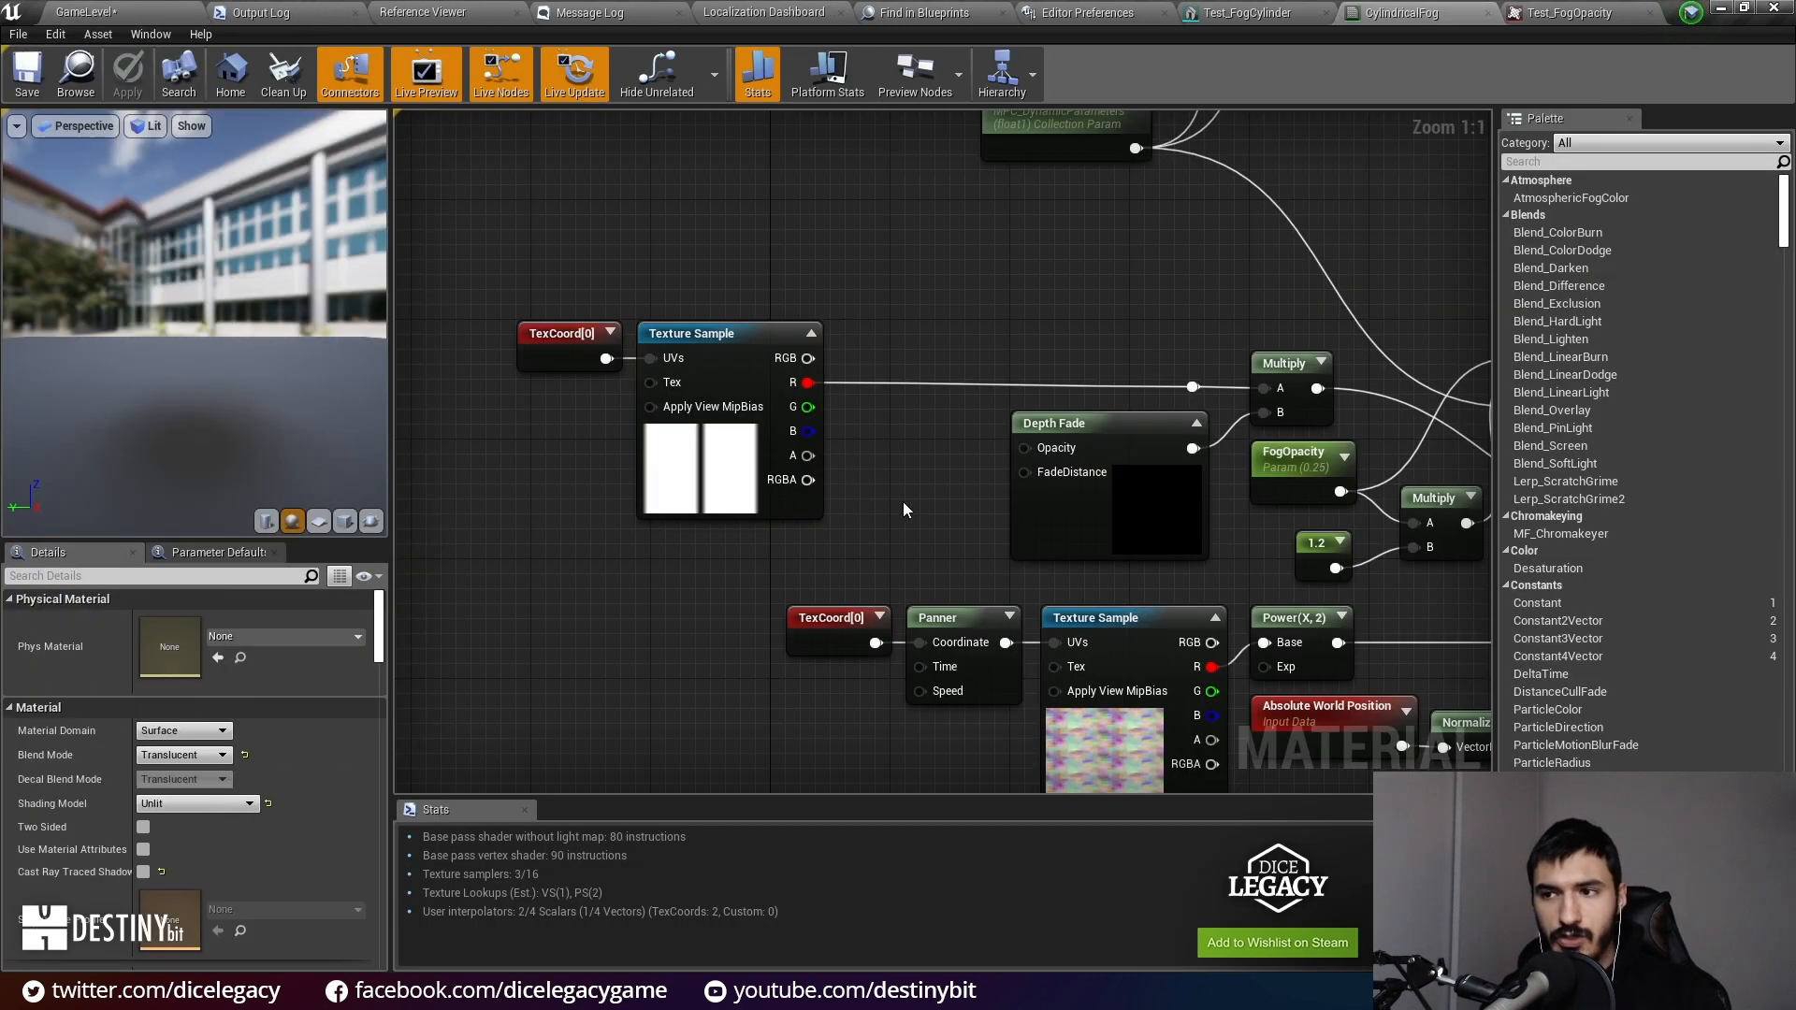
right_click_drag(901, 501, 813, 505)
left_click_drag(967, 483, 979, 497)
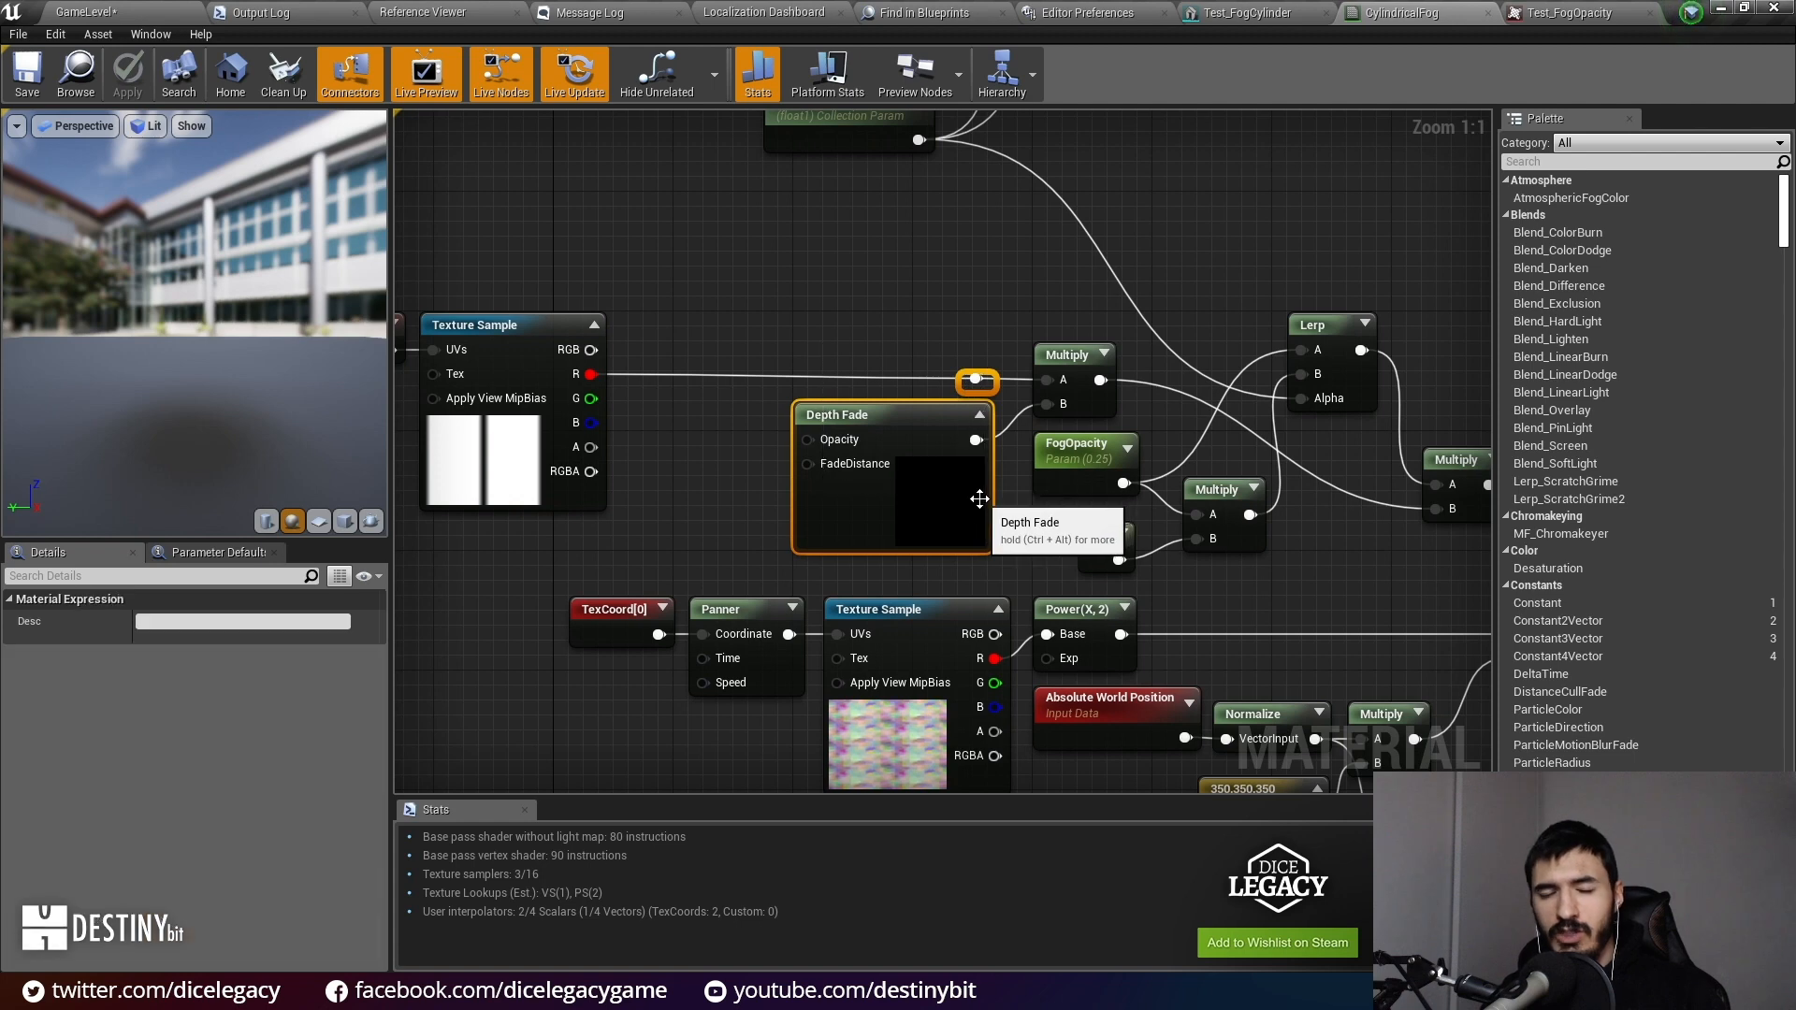
right_click_drag(940, 552, 795, 518)
Step: Inspect the FogOpacity parameter and the 1.2 constant that multiplies it
left_click(868, 467)
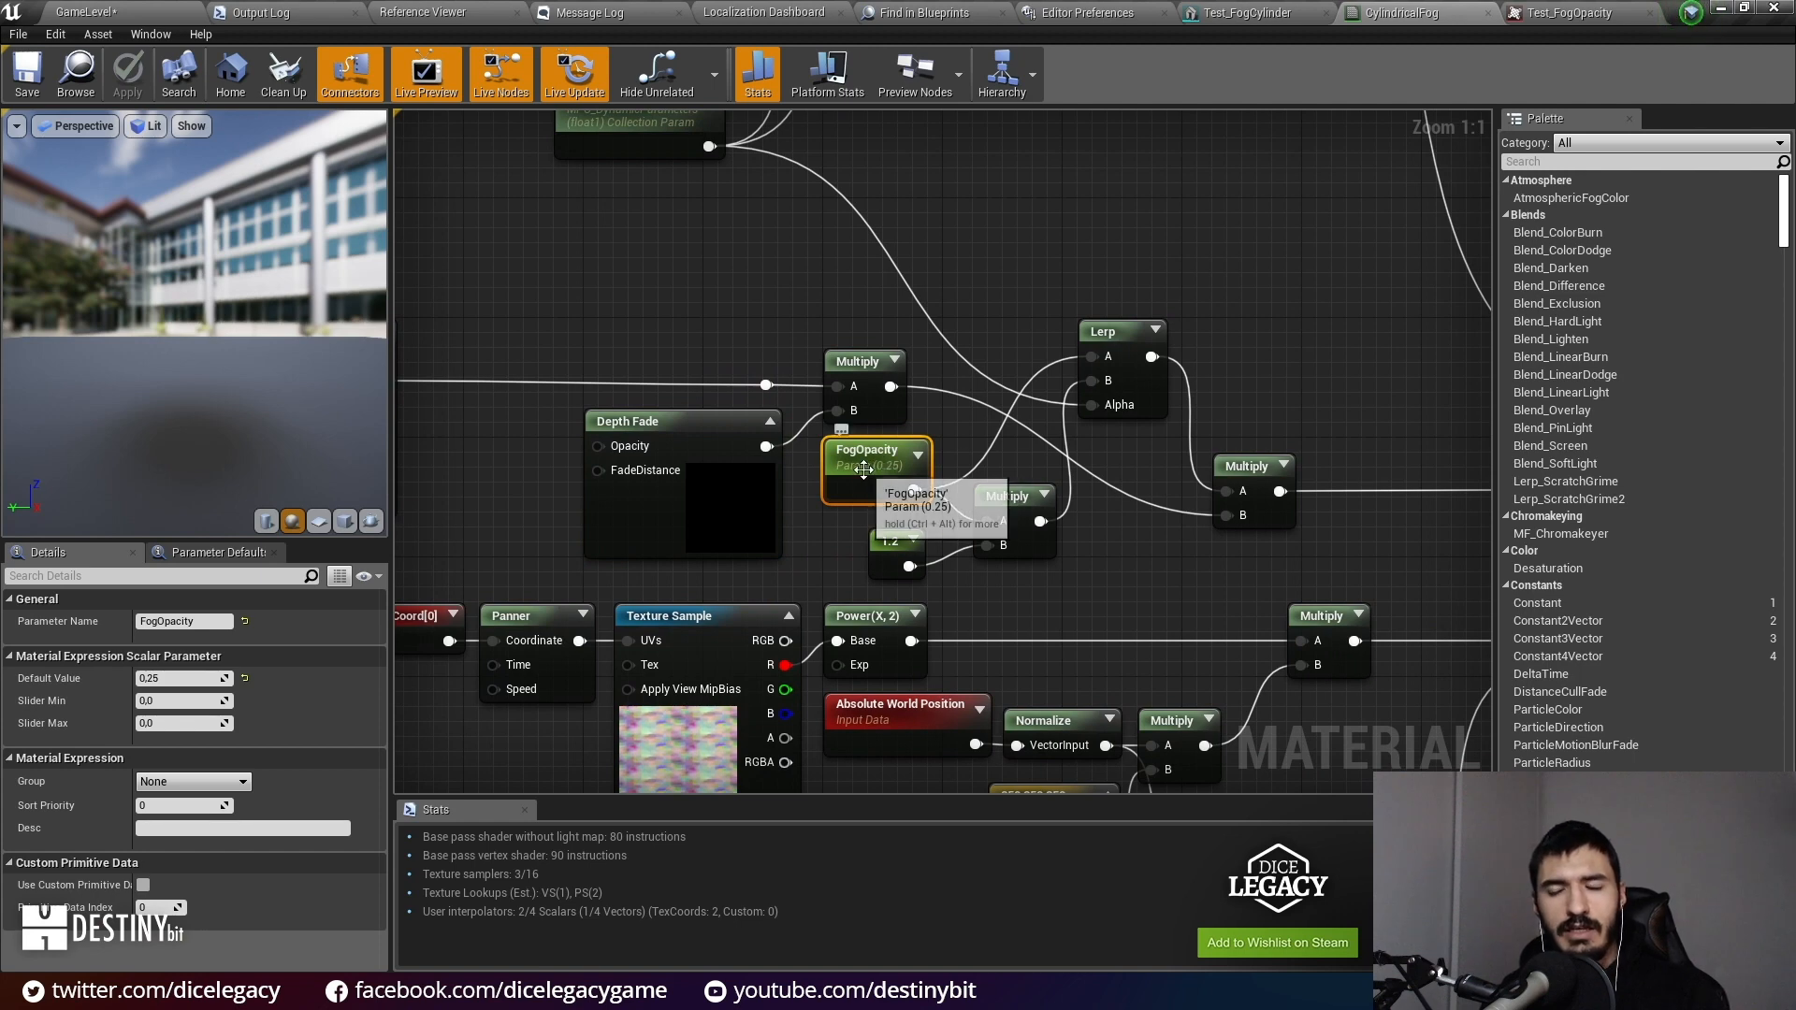
left_click(871, 558)
left_click(859, 484)
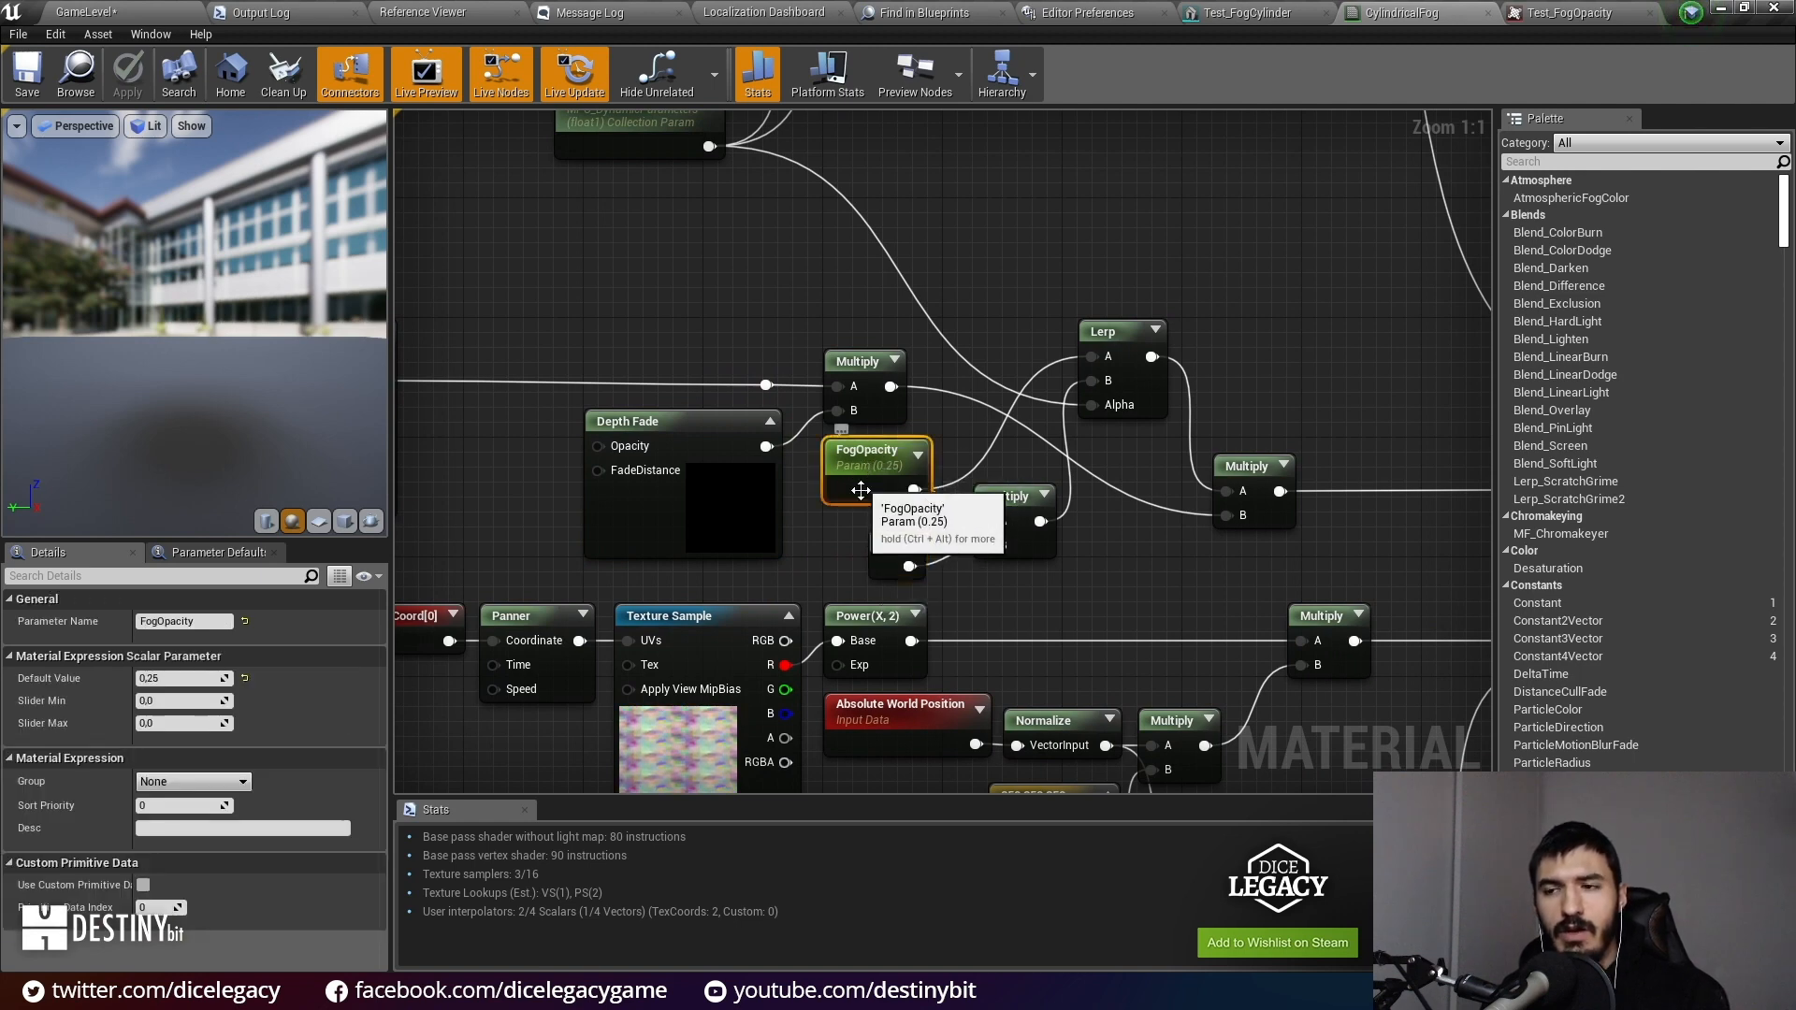
left_click(880, 546)
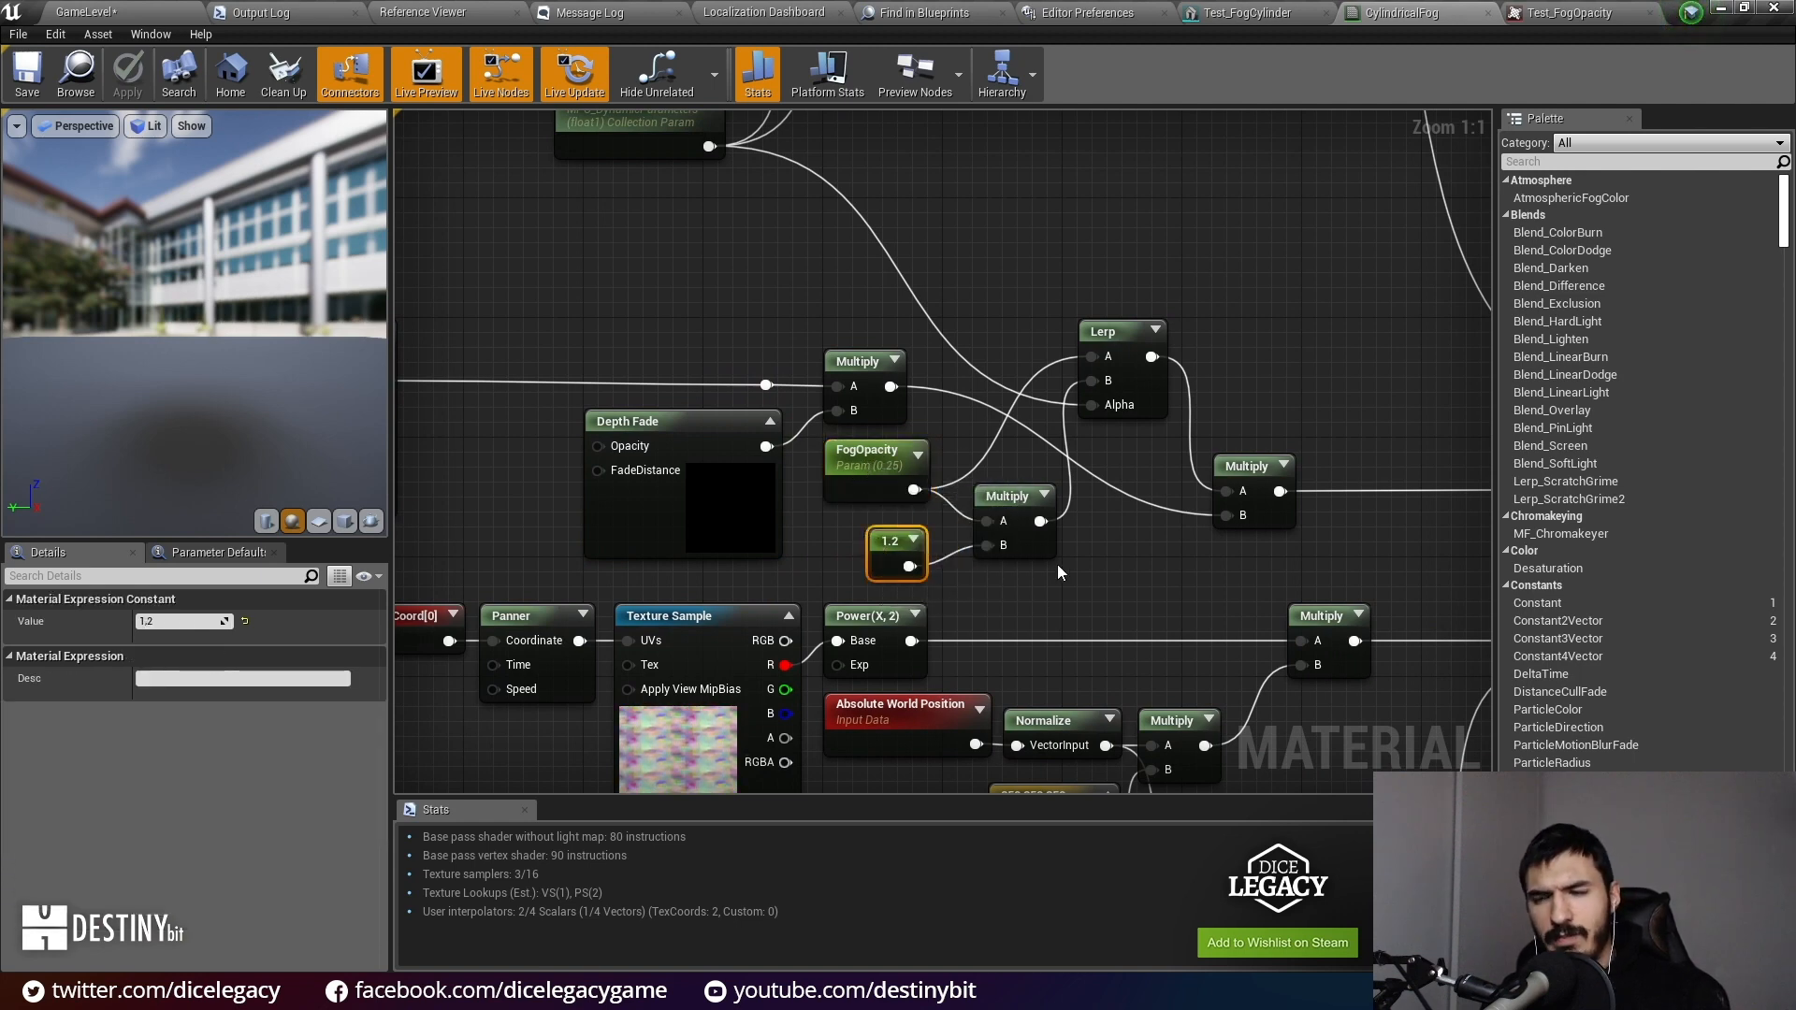
Step: Examine how VisualWinterProgress drives the Lerp between FogOpacity and its multiplied value
right_click_drag(1065, 551, 1062, 660)
left_click(658, 272)
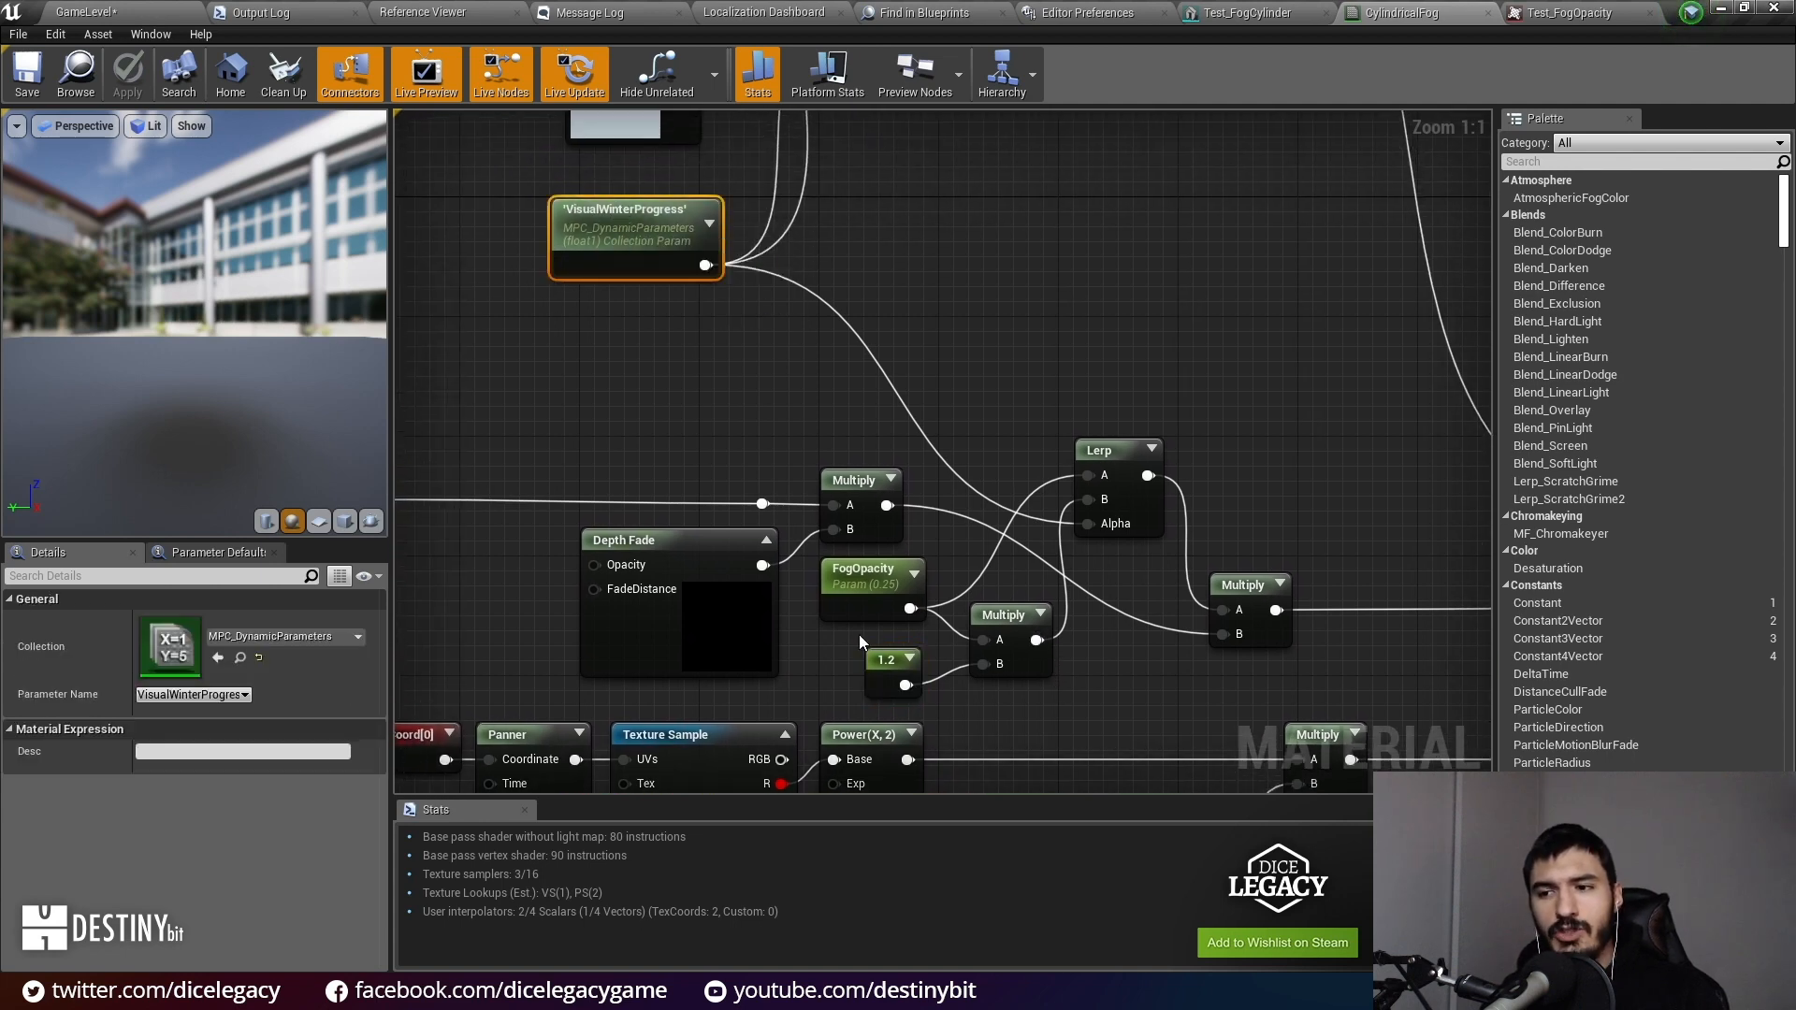
left_click_drag(993, 689, 997, 688)
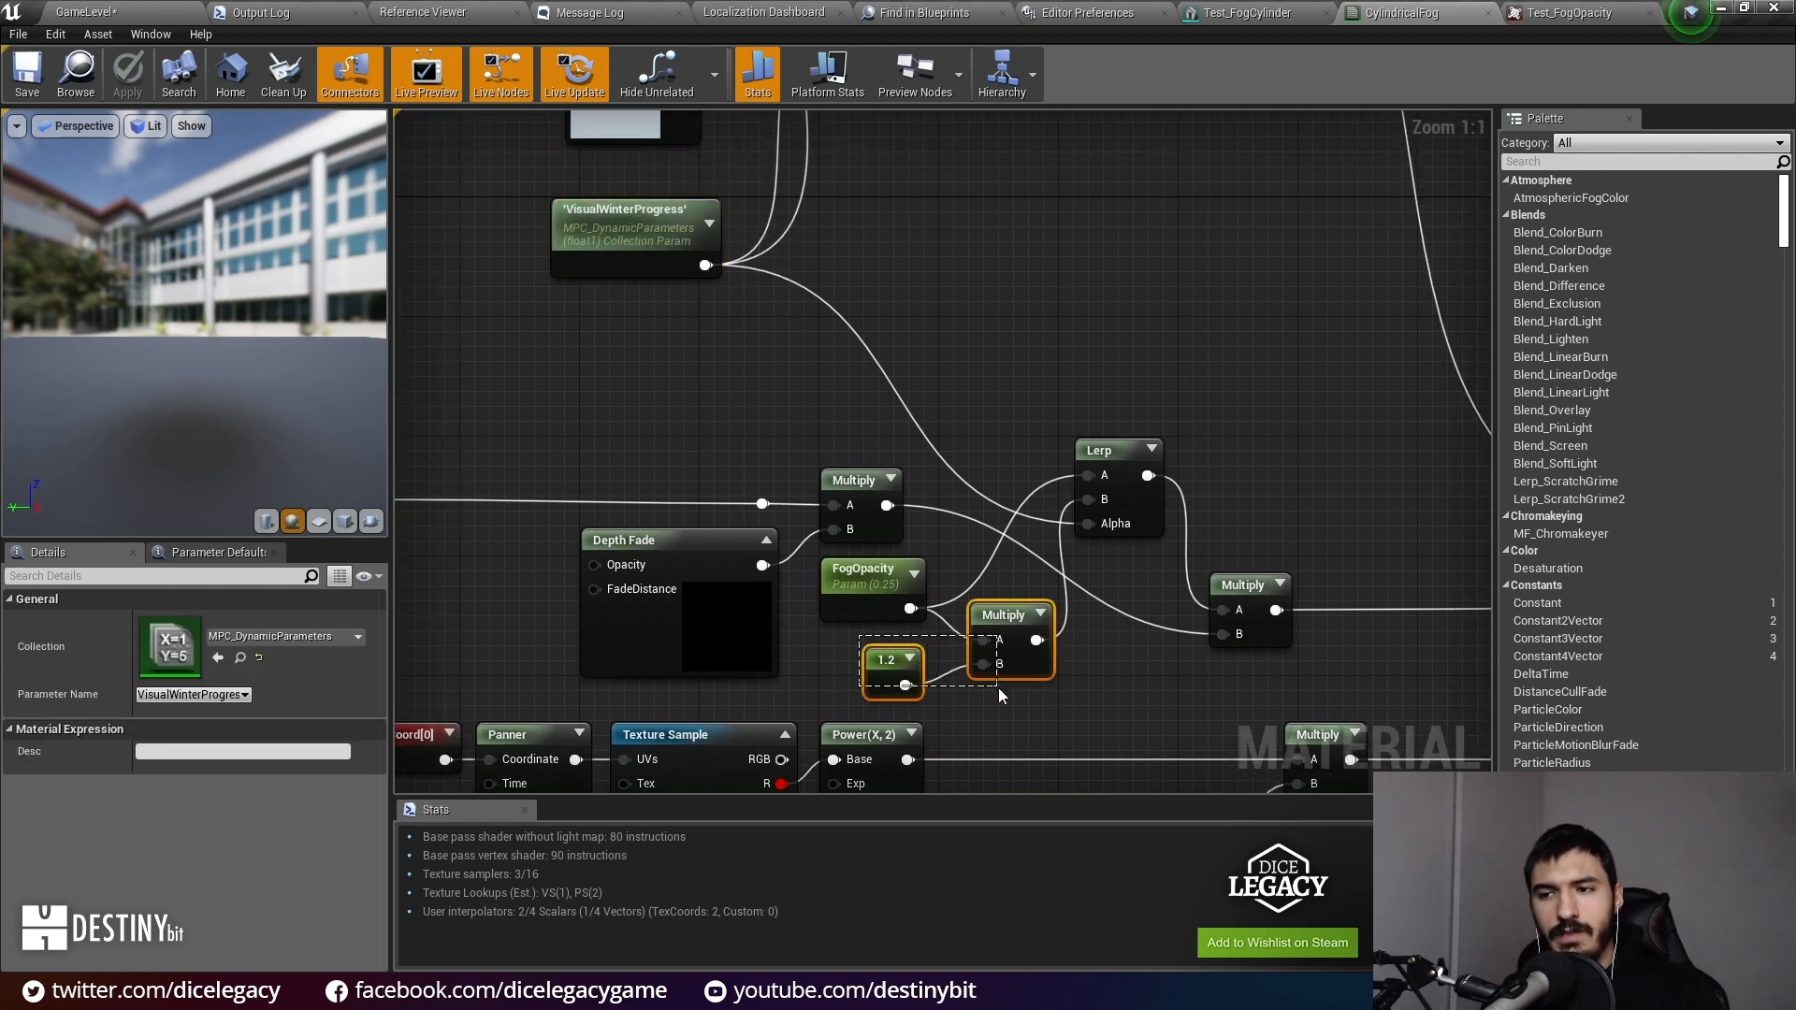
left_click(952, 565)
right_click_drag(1119, 575, 994, 492)
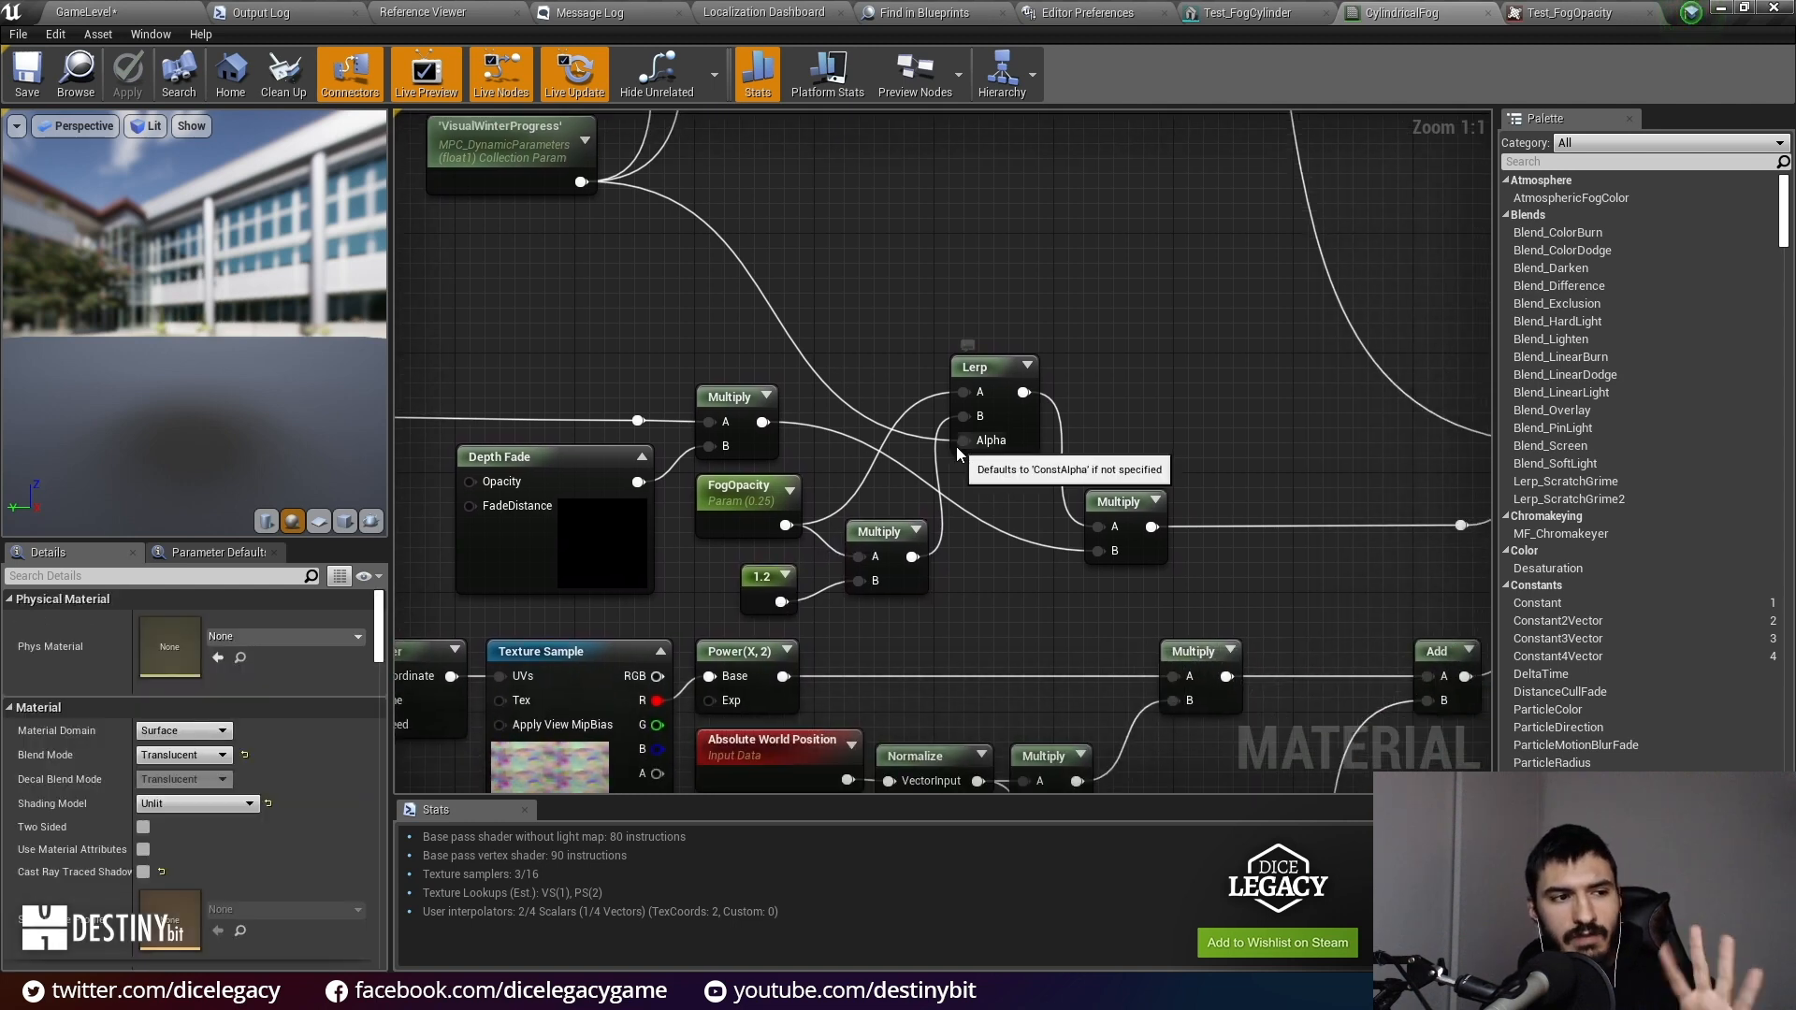
right_click_drag(1115, 425, 1053, 336)
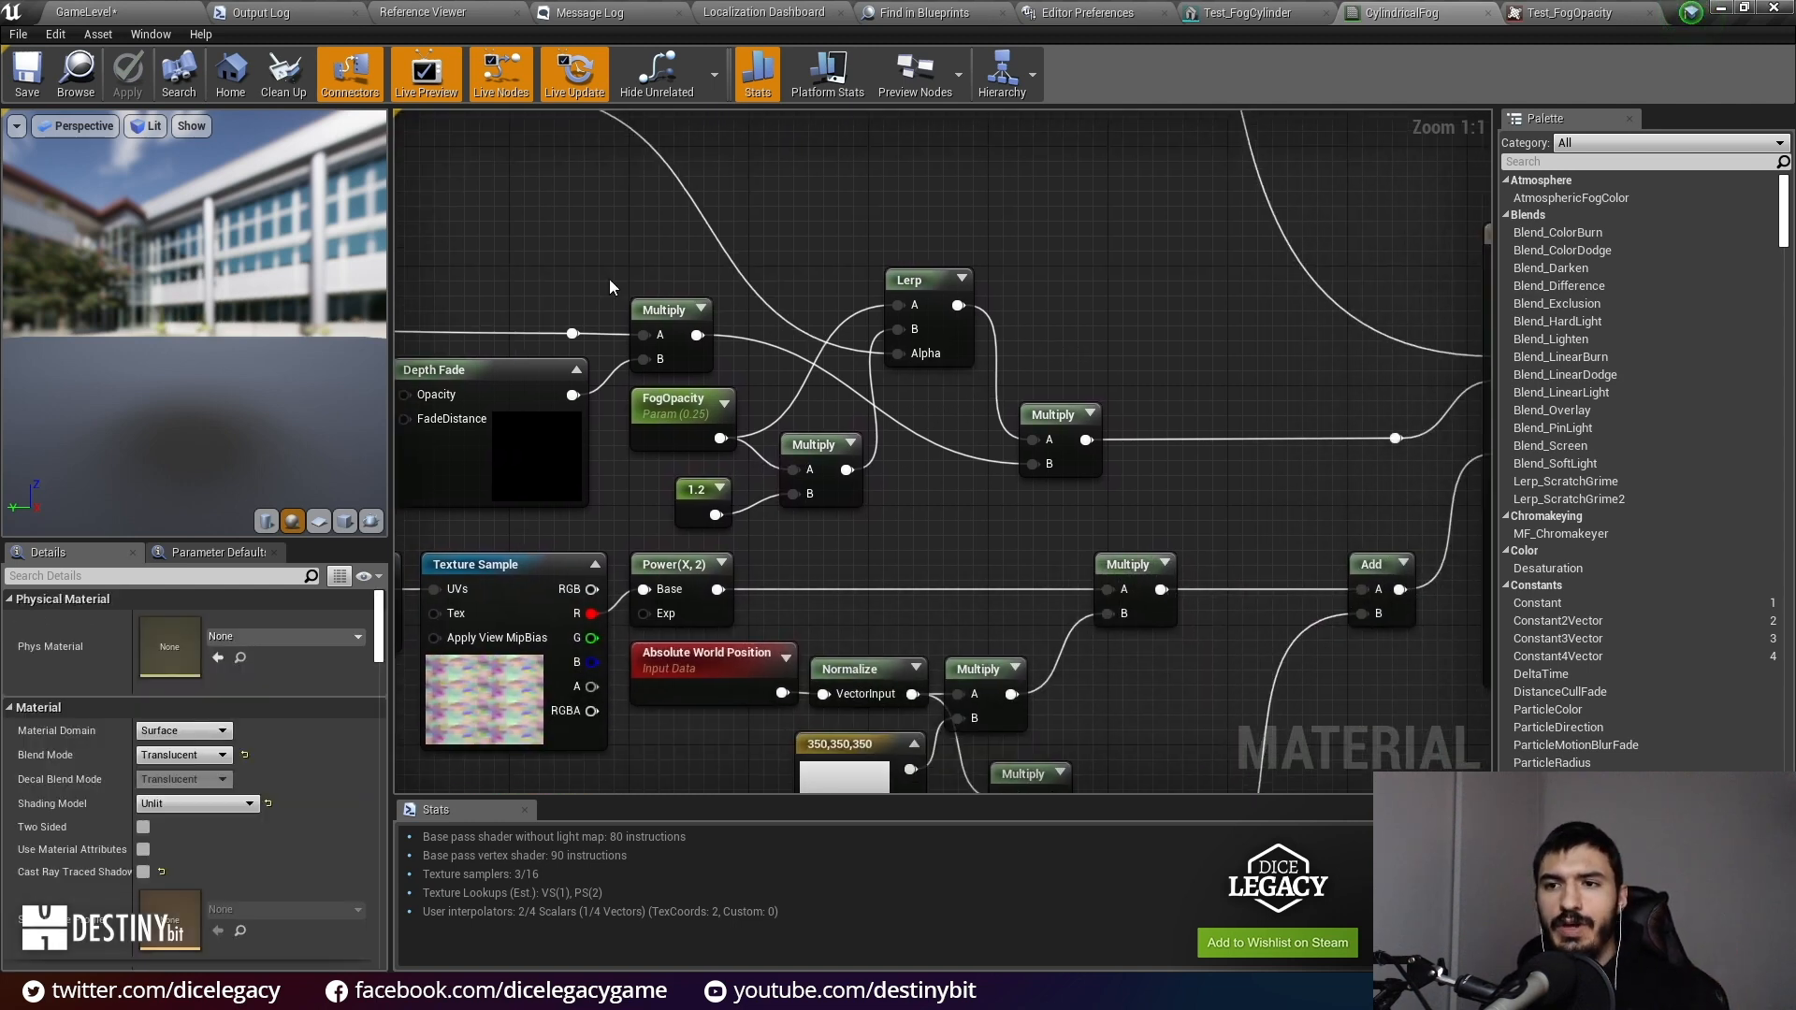
Step: Review the whole opacity branch and examine its Depth Fade node up close
right_click_drag(621, 279, 847, 254)
scroll(844, 208, "down", 2)
right_click_drag(533, 277, 625, 302)
left_click_drag(431, 228, 1421, 419)
scroll(762, 234, "up", 2)
left_click(825, 375)
scroll(931, 355, "up", 7)
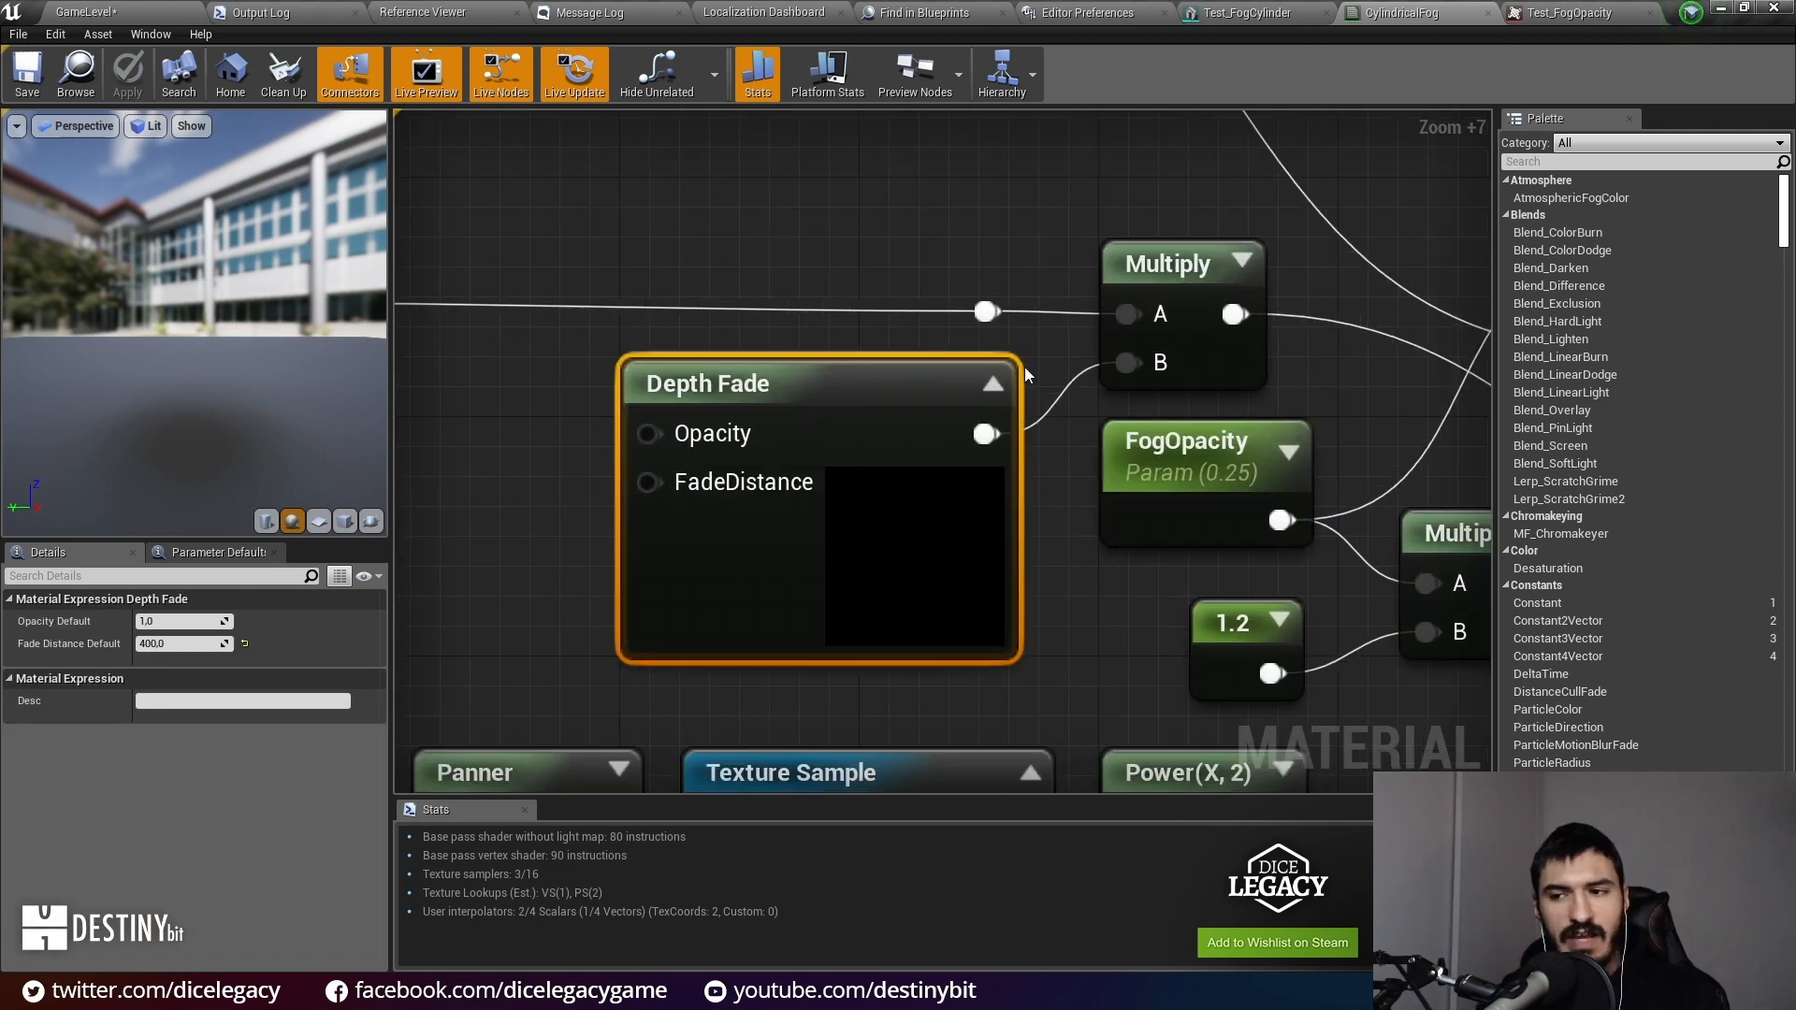
Step: Examine the NoiseMasks texture sample and its Panner in the world position offset branch up close
scroll(1029, 393, "down", 9)
right_click_drag(1051, 446, 795, 280)
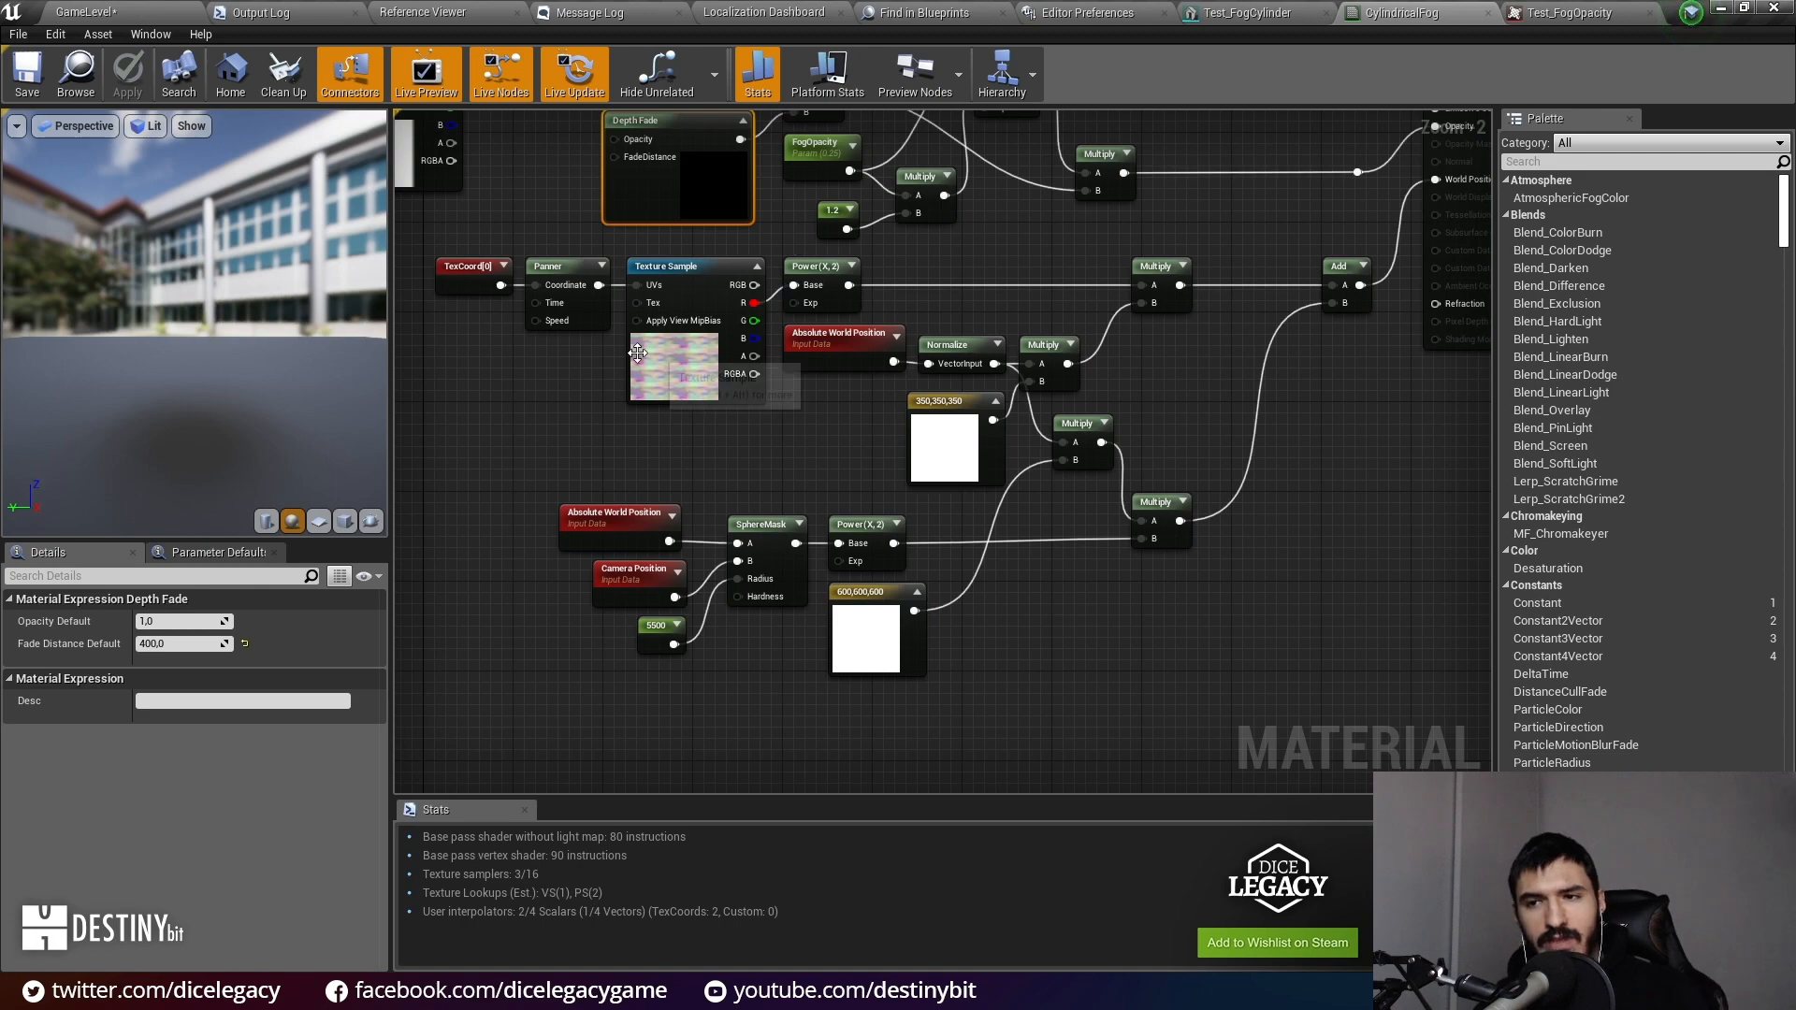
scroll(640, 342, "up", 2)
left_click(640, 342)
scroll(617, 341, "up", 4)
right_click_drag(646, 459, 649, 501)
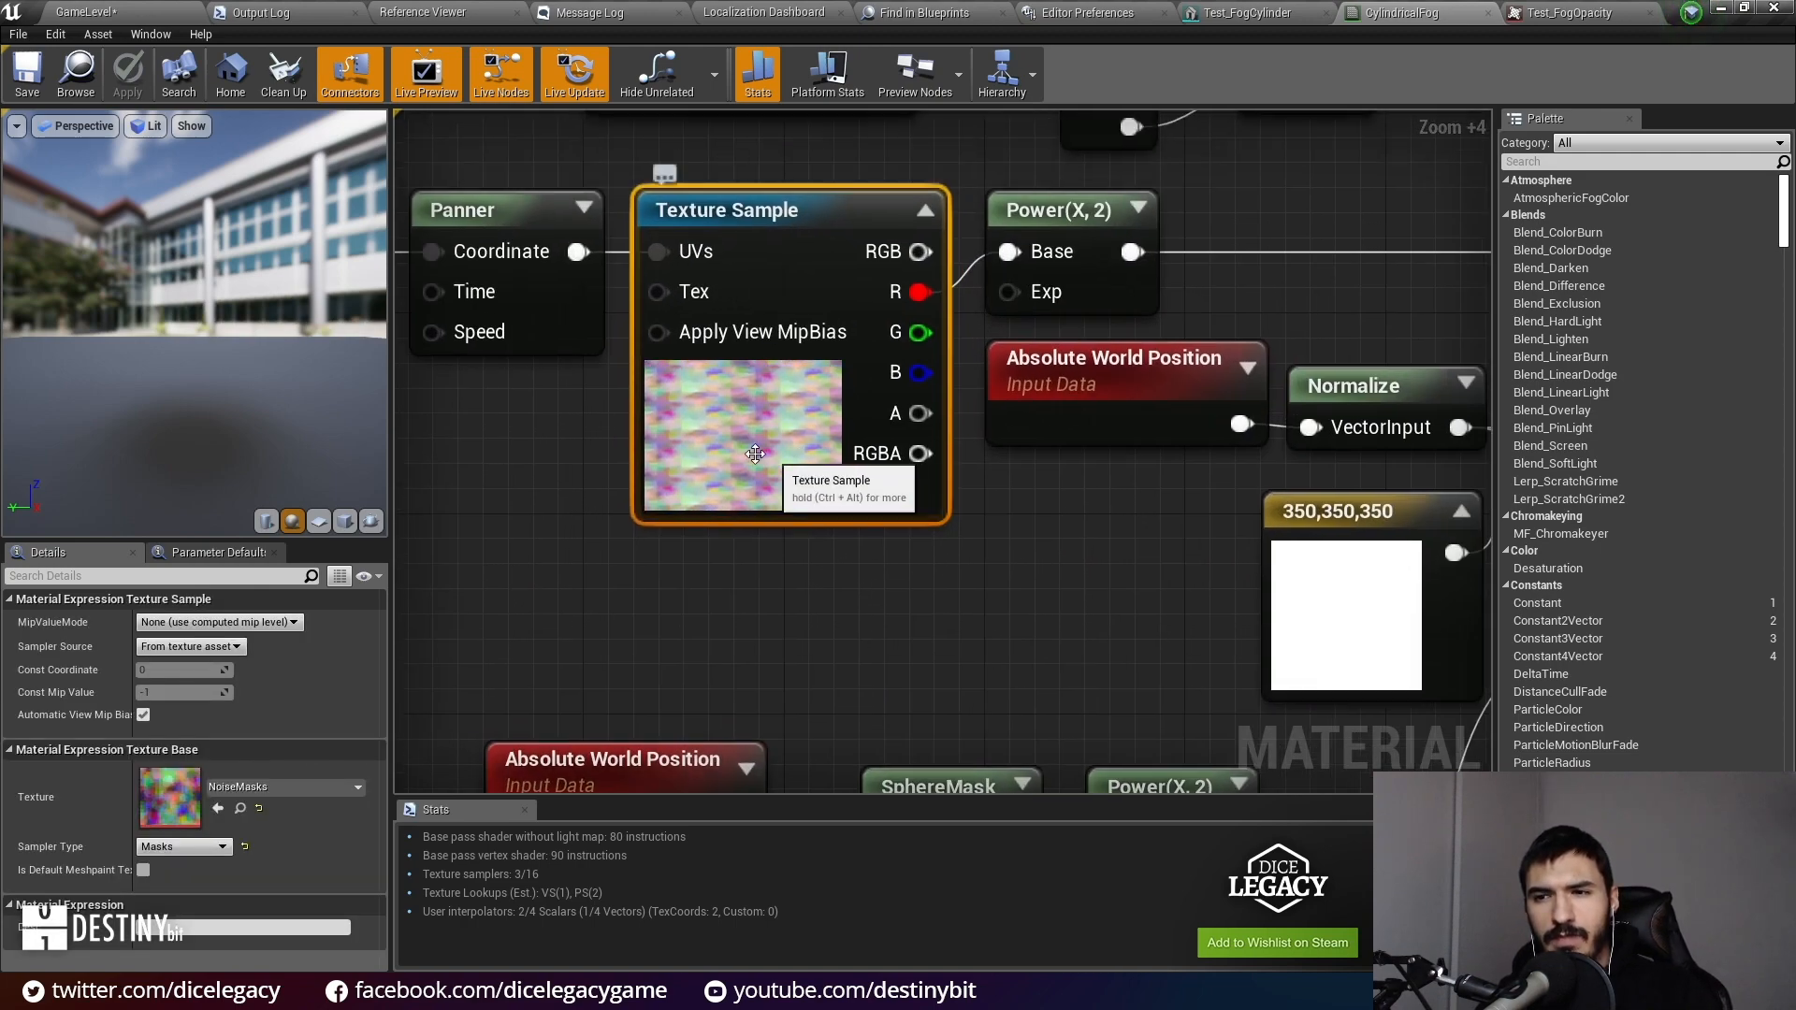
scroll(749, 429, "up", 3)
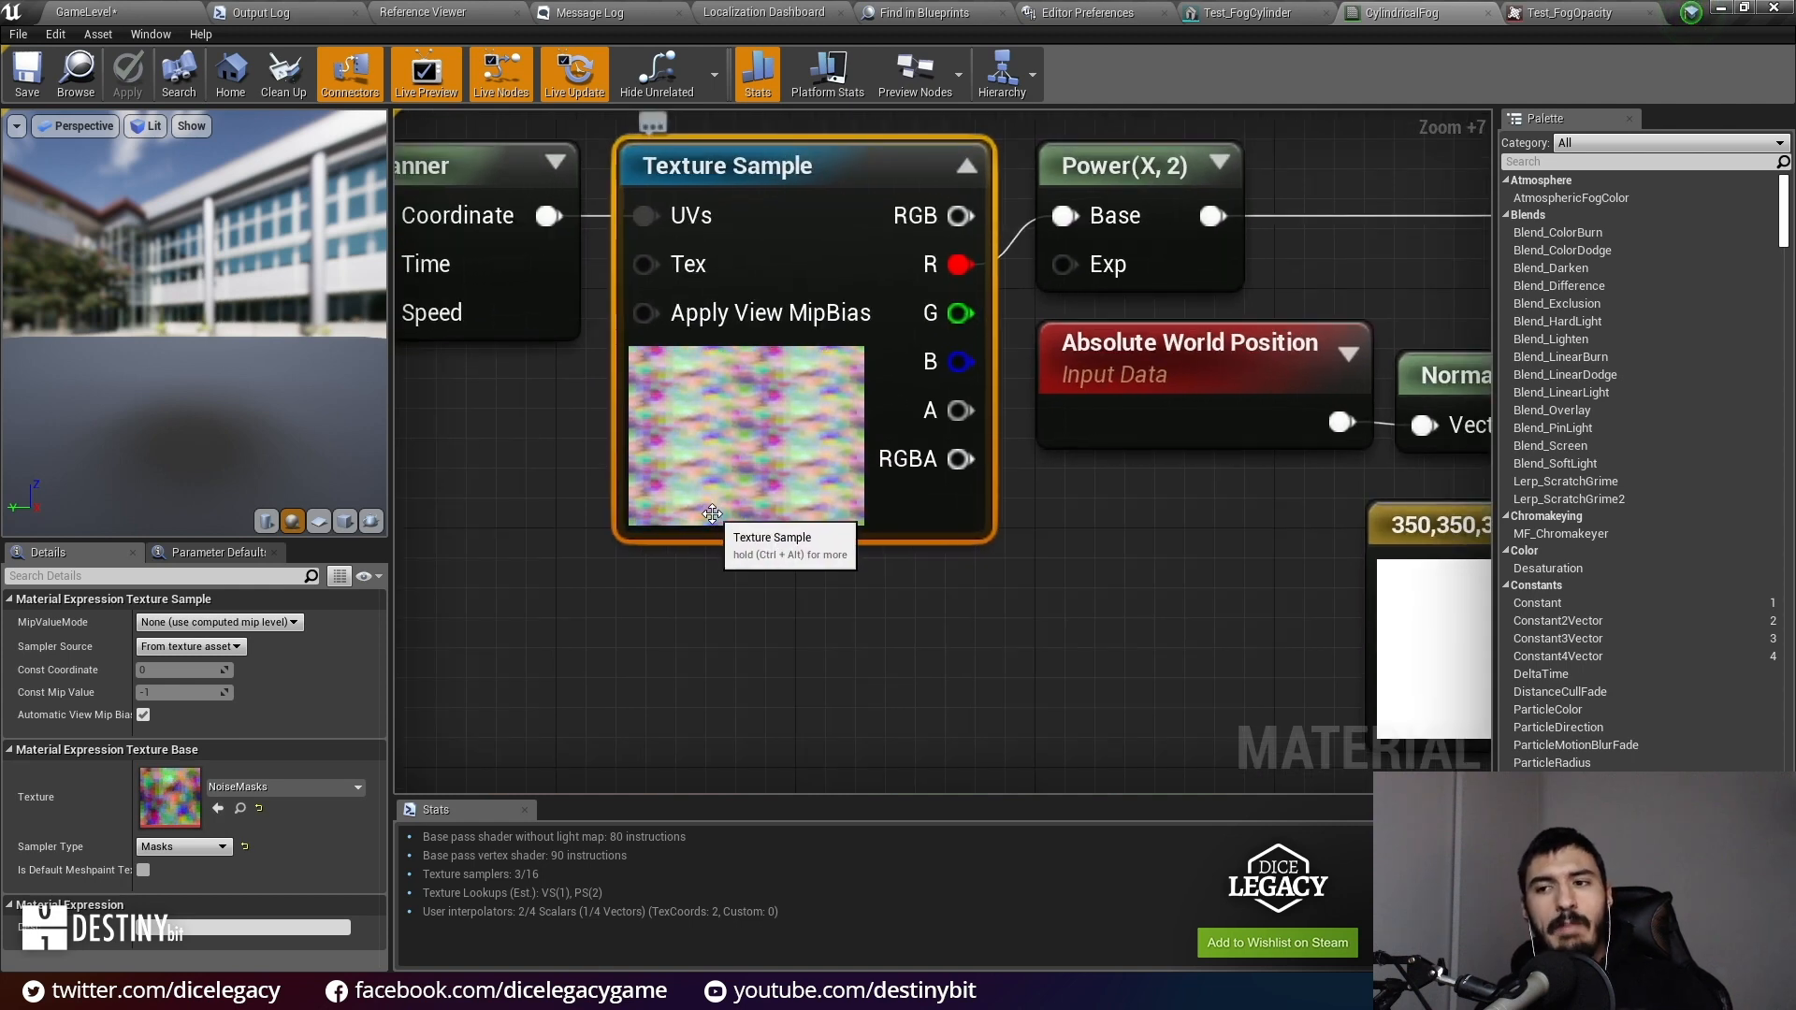
Step: Preview the Power(X, 2) node fed by the red channel of the noise texture
scroll(713, 513, "down", 3)
right_click(1040, 232)
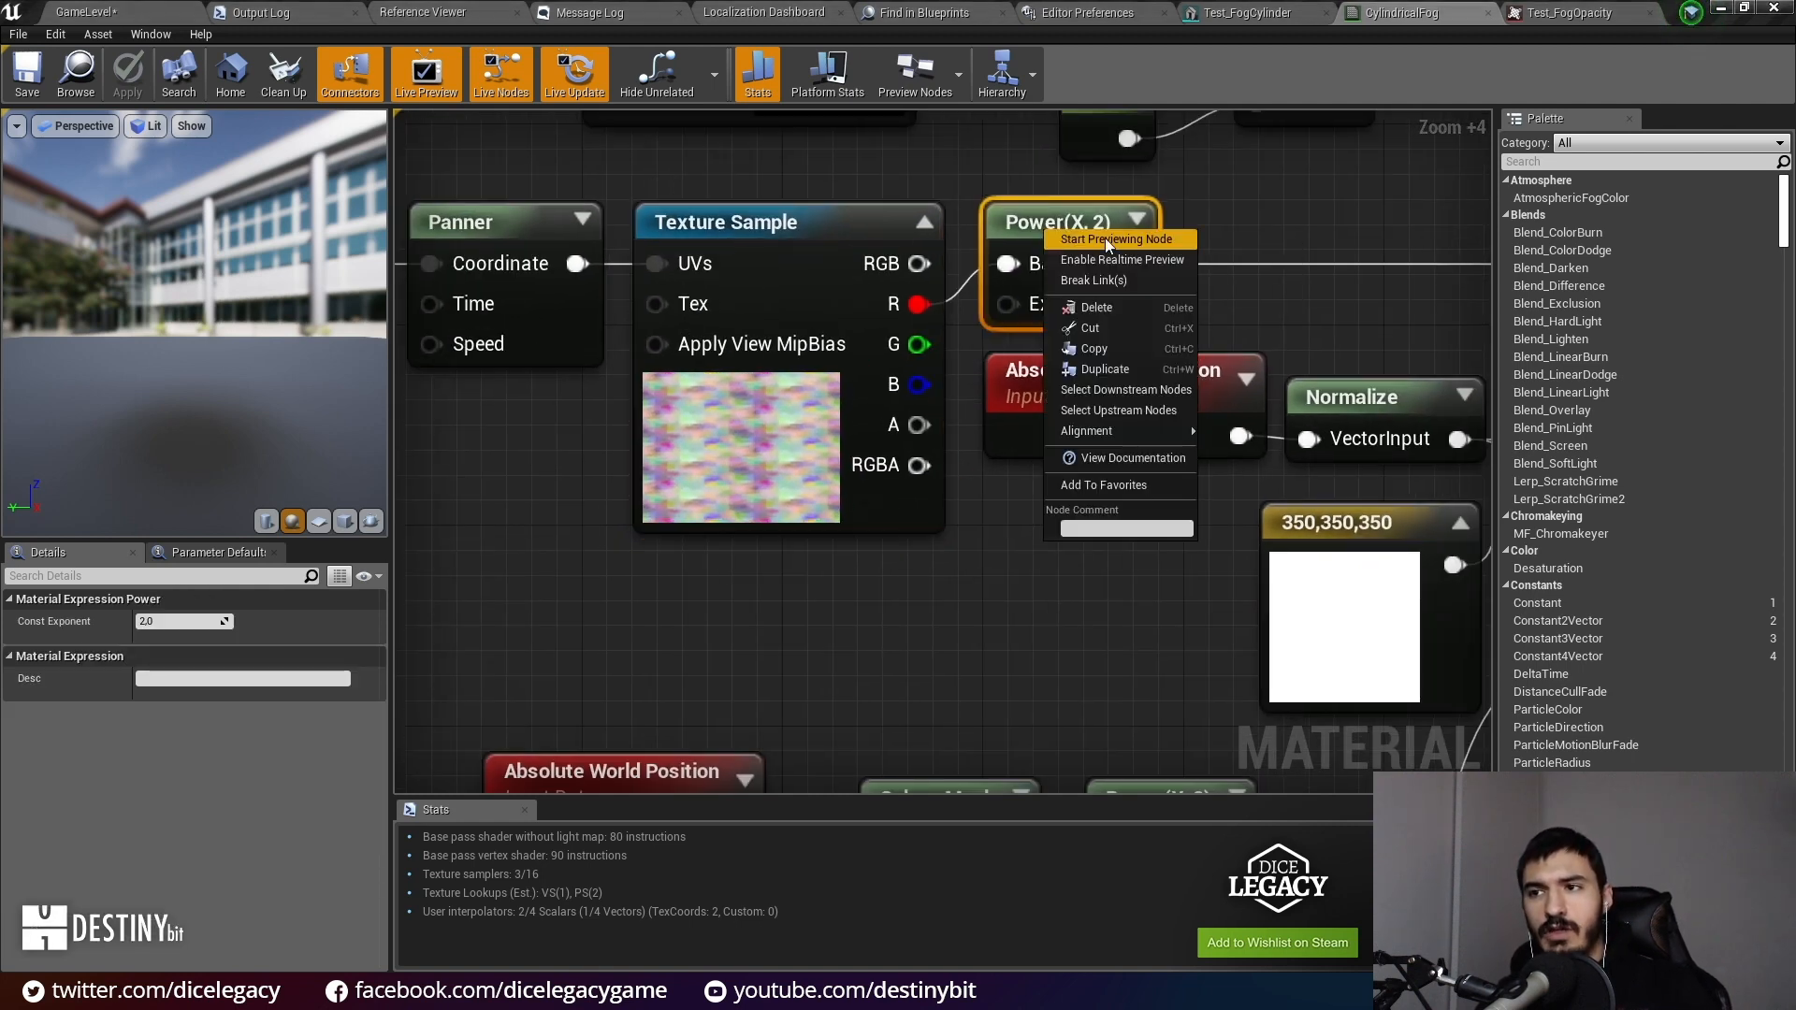
left_click(1162, 241)
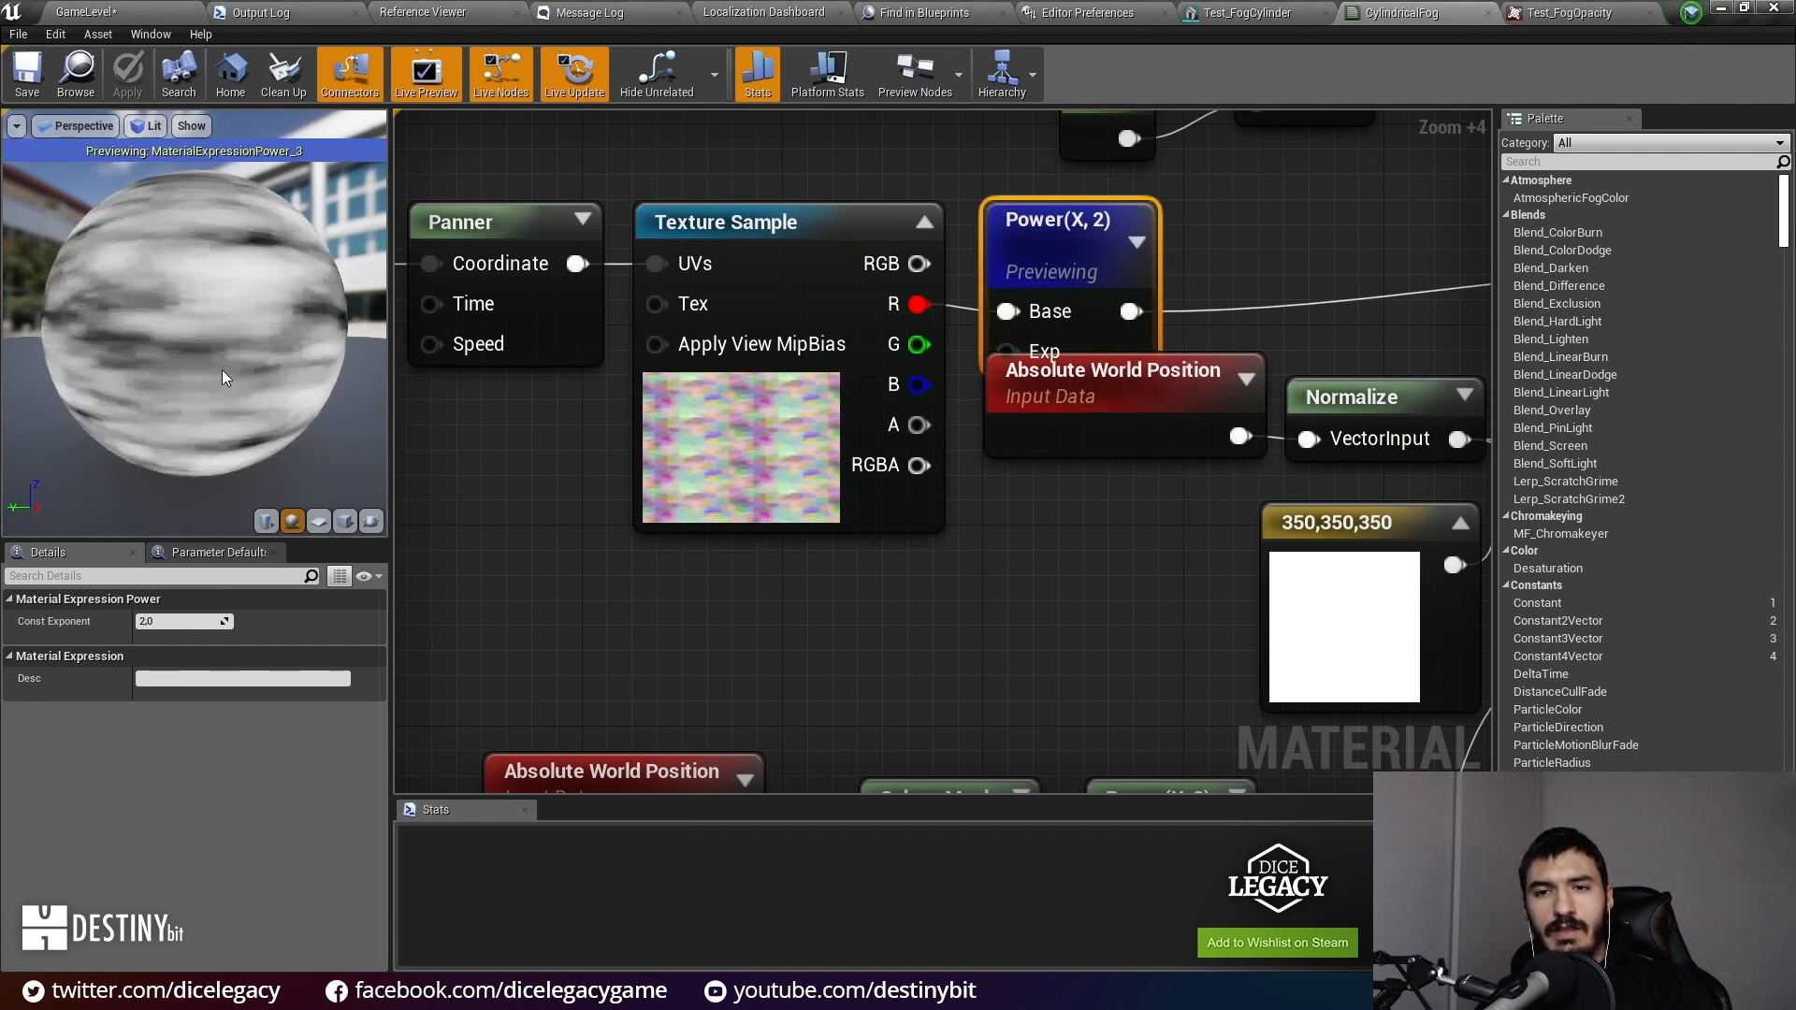
Step: Show the node preview on a cube with realtime rendering, examine the noise pattern up close, and stop previewing the Power node
left_click(344, 521)
left_click(16, 126)
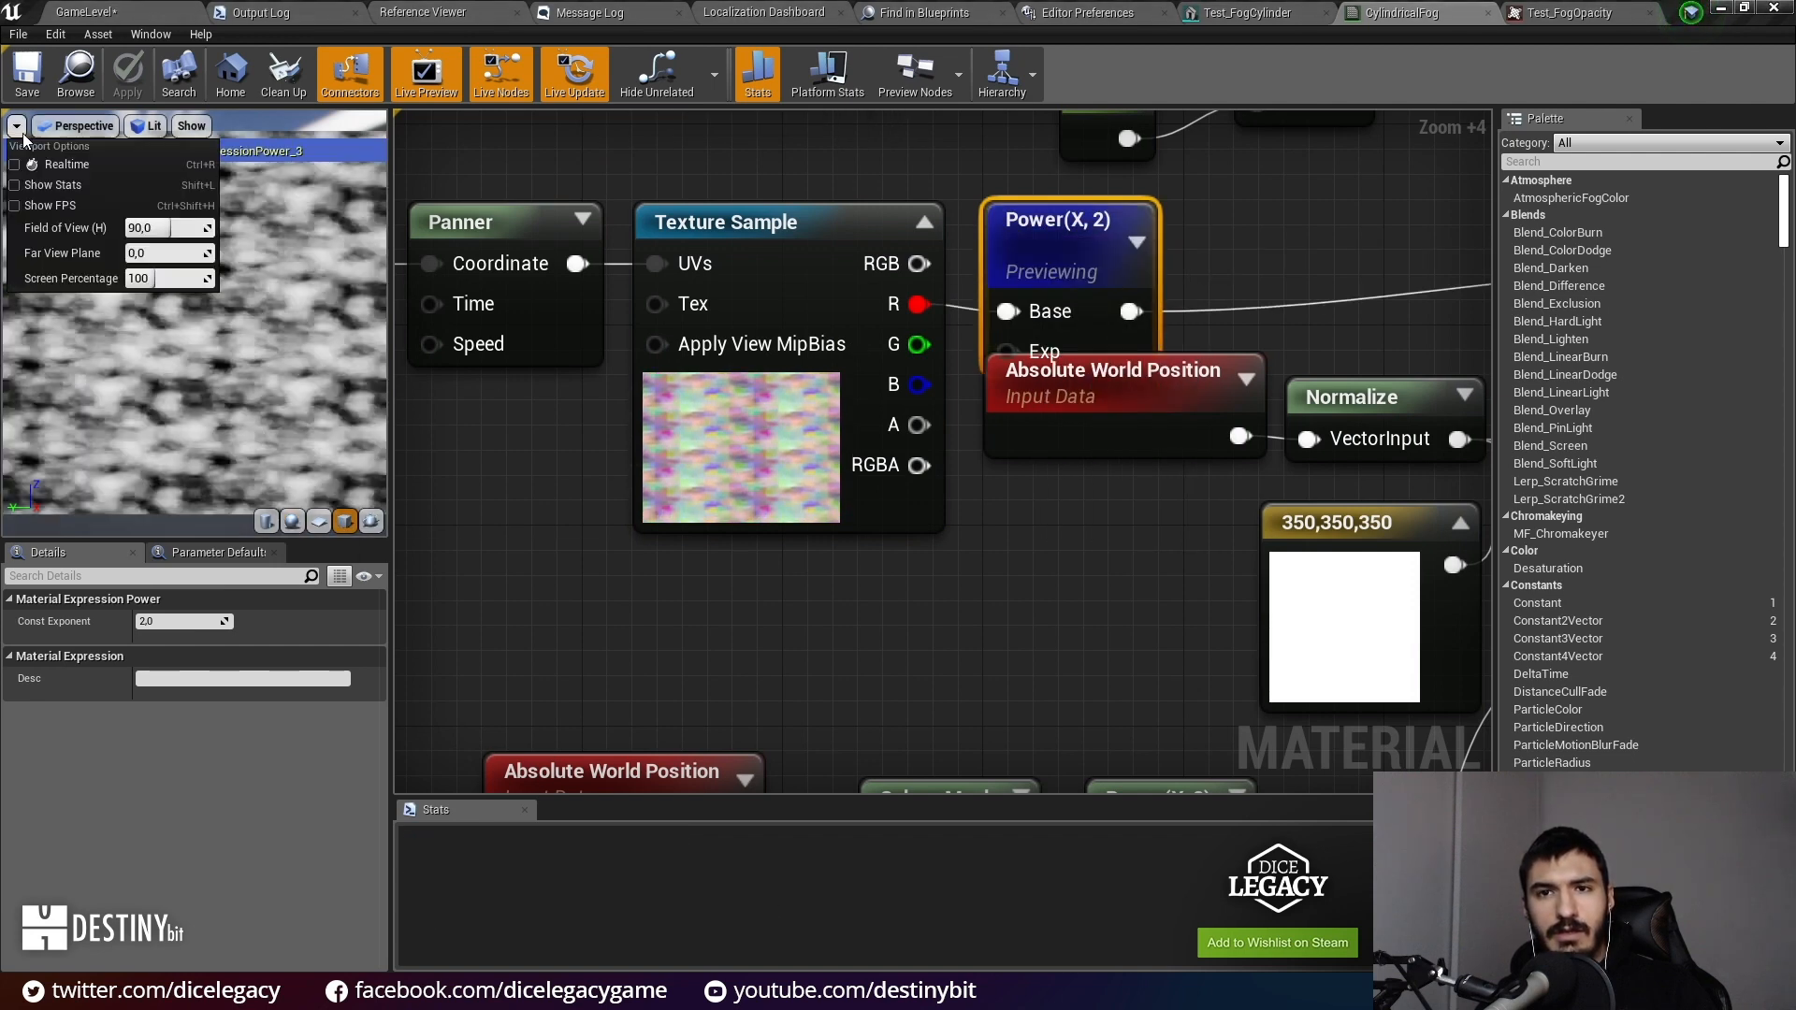
left_click(65, 167)
left_click_drag(260, 372, 225, 374)
right_click_drag(253, 367, 254, 412)
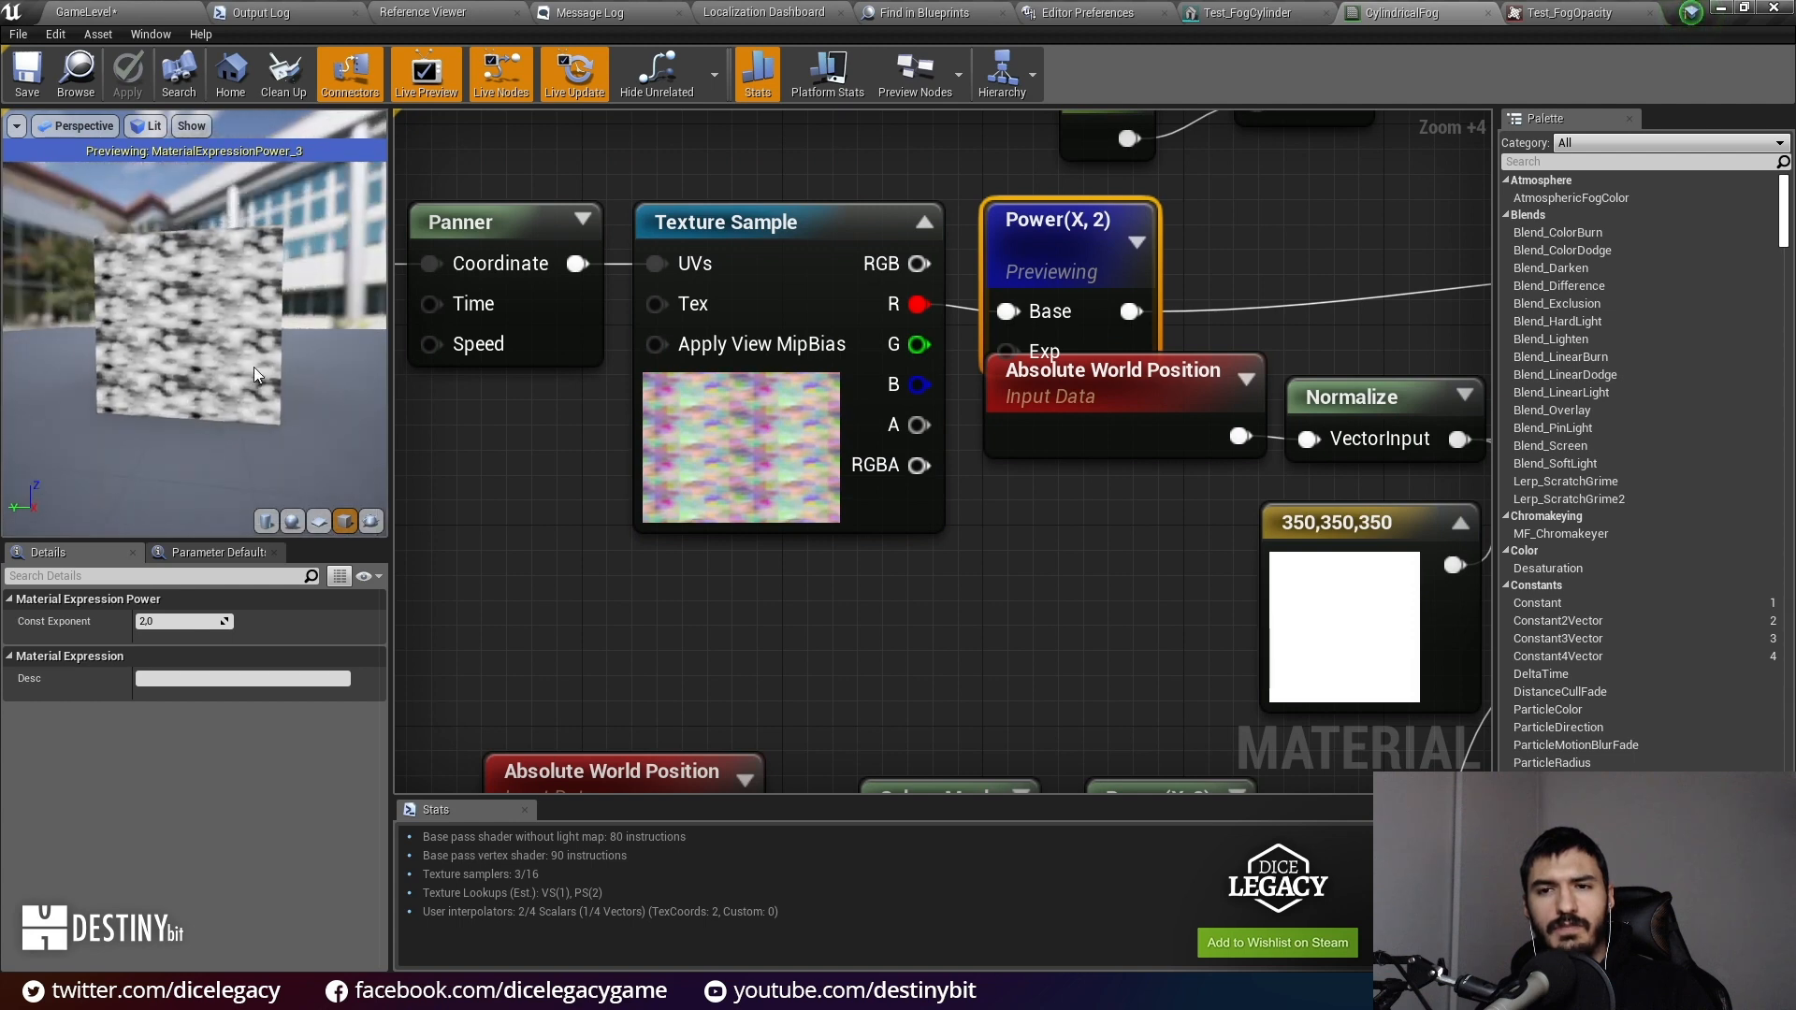
scroll(210, 387, "up", 5)
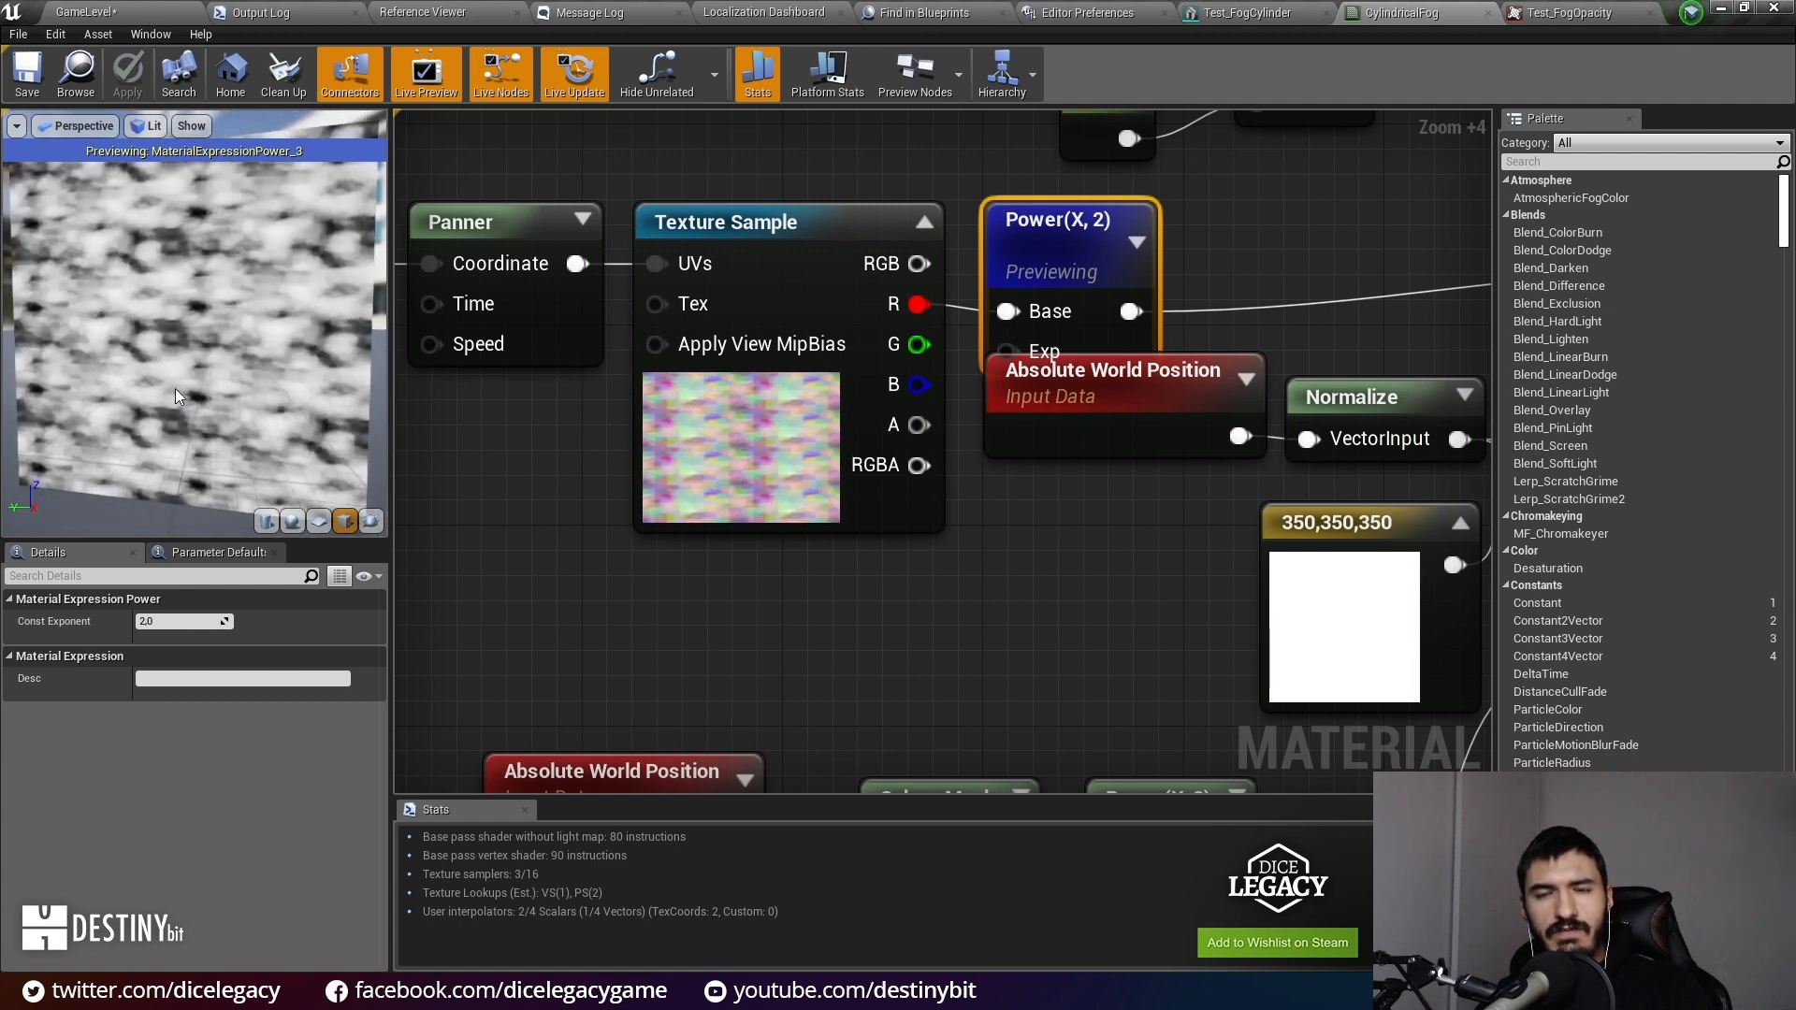
right_click(1063, 229)
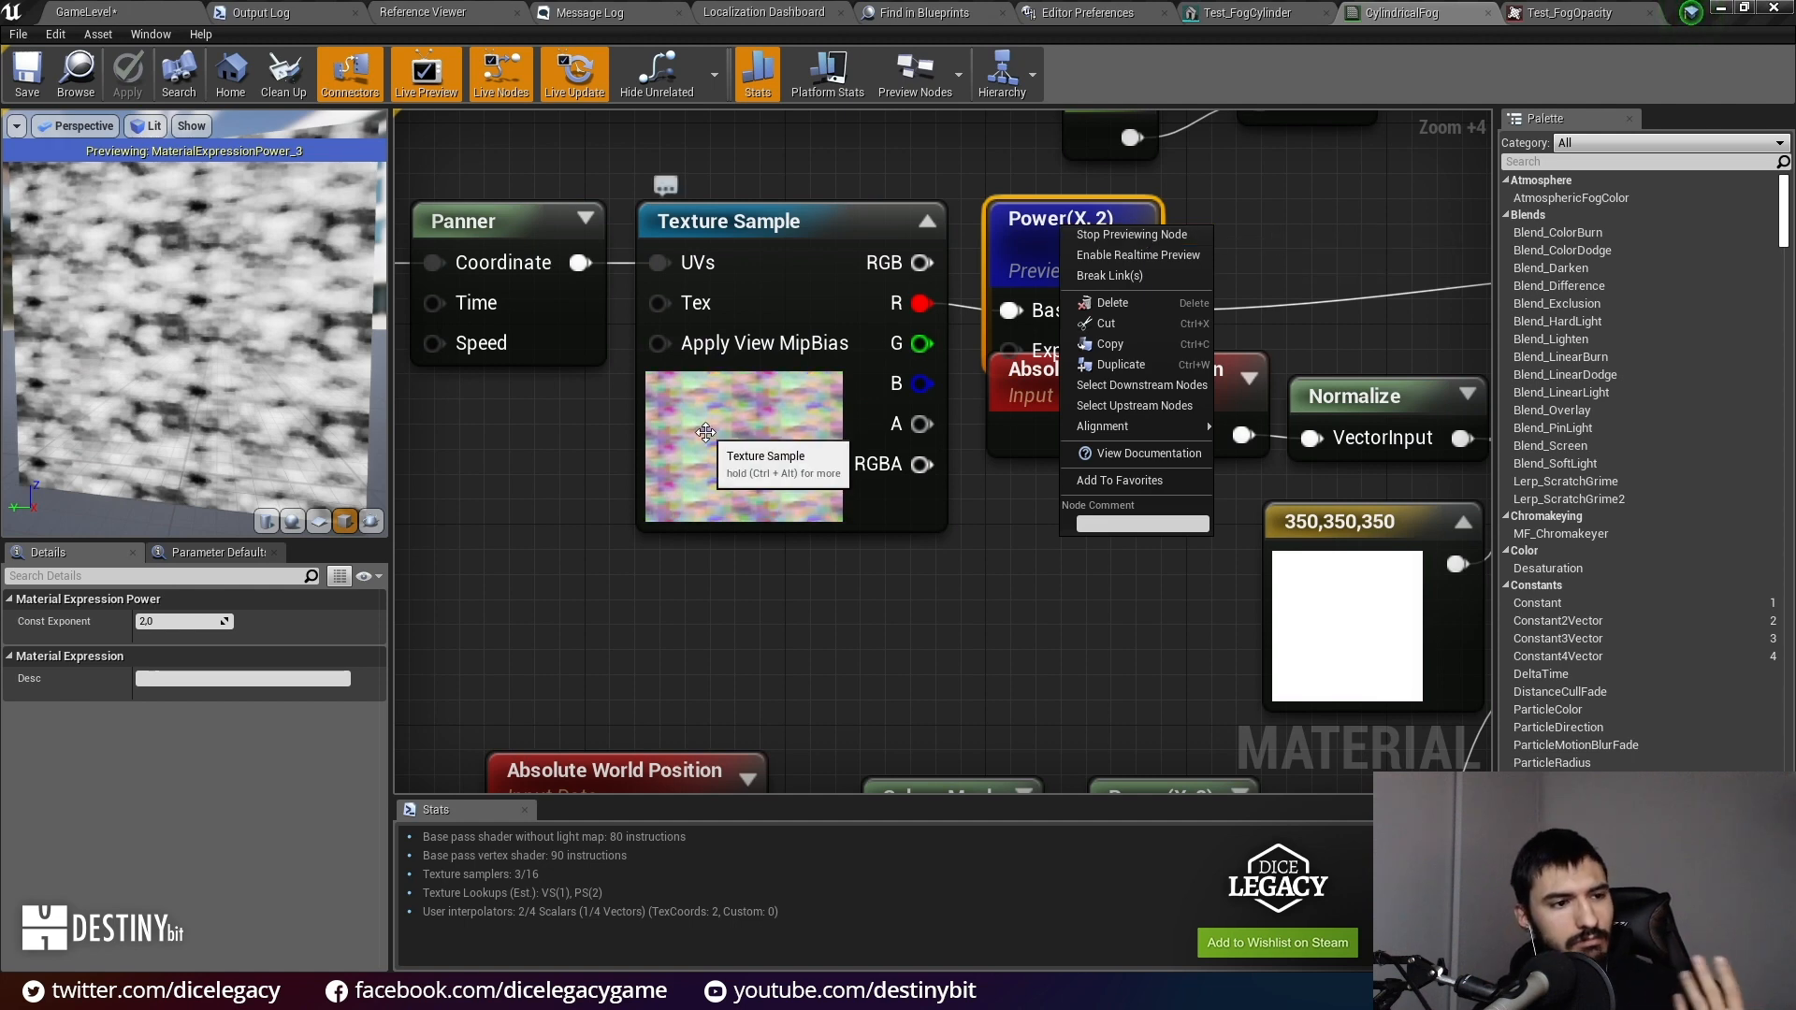
left_click(1134, 235)
Step: Examine the Absolute World Position and Normalize nodes, their multiplication by 350,350,350, and the Multiply that combines them with the noise
scroll(1215, 288, "down", 2)
right_click_drag(1215, 288, 1005, 356)
scroll(822, 345, "down", 1)
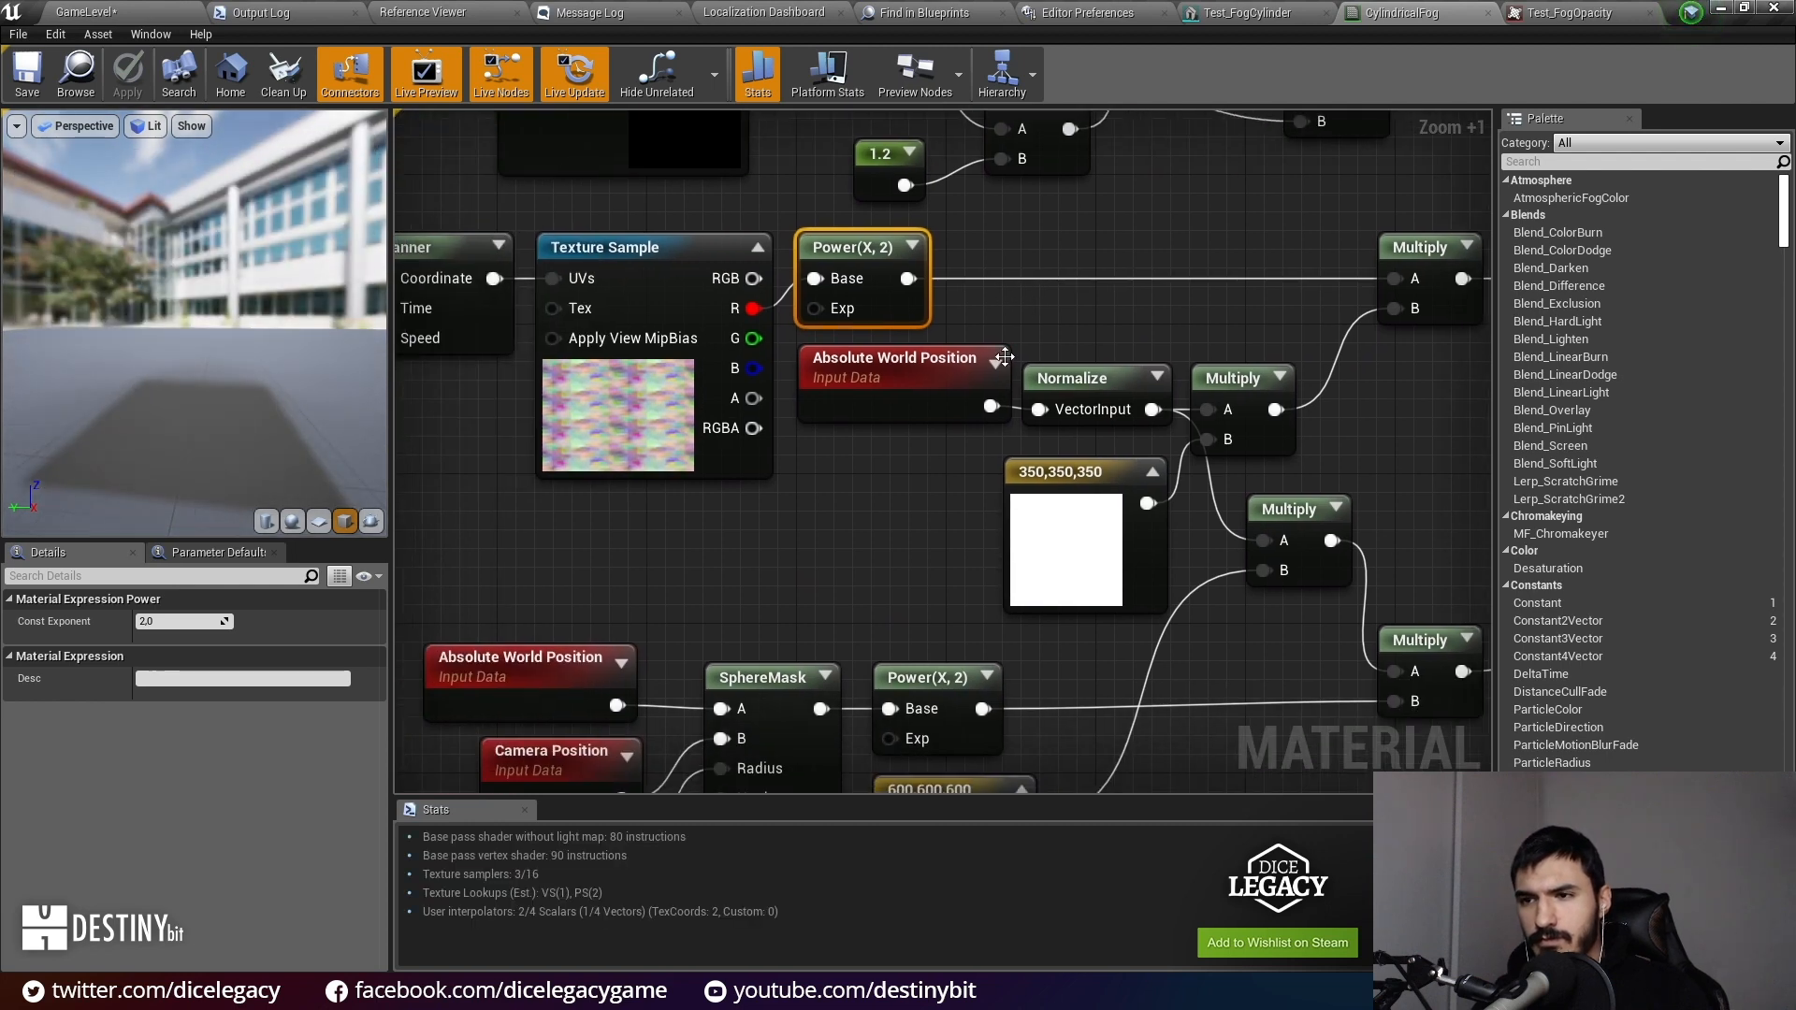
left_click(935, 388)
scroll(1123, 407, "up", 6)
right_click_drag(1207, 498, 1044, 476)
scroll(913, 467, "up", 1)
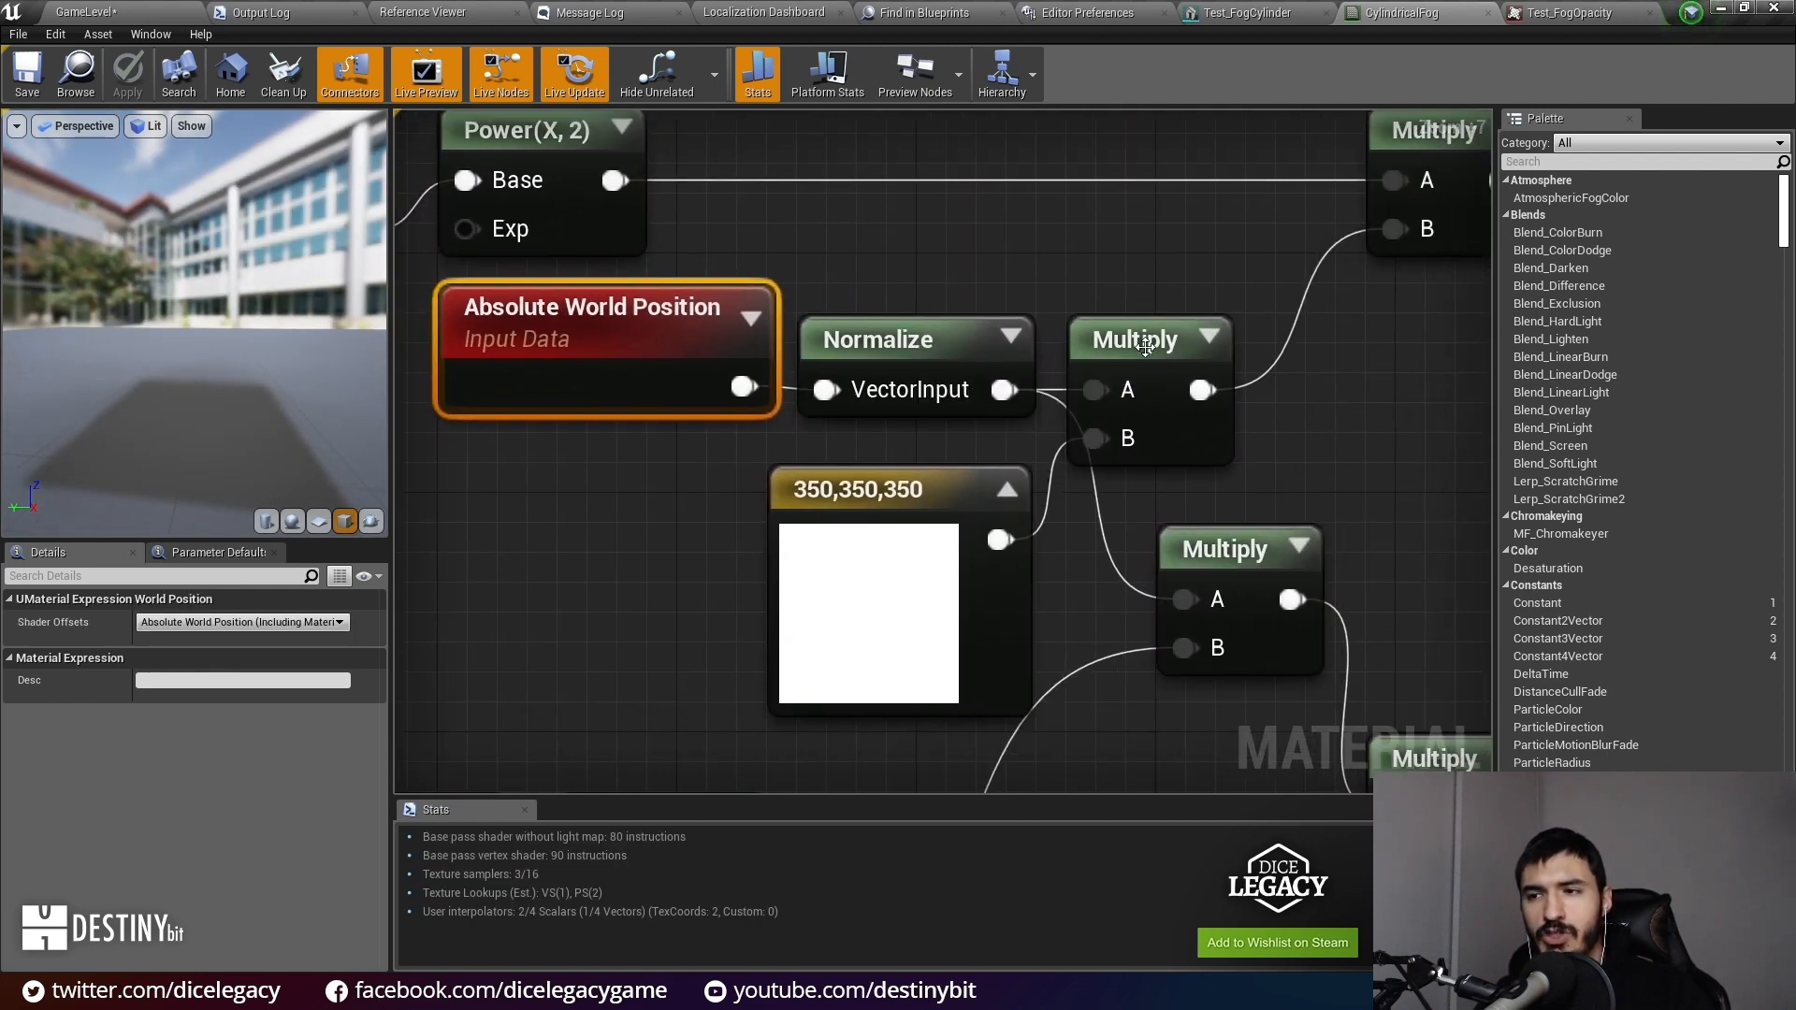
scroll(876, 574, "down", 5)
left_click(1295, 242)
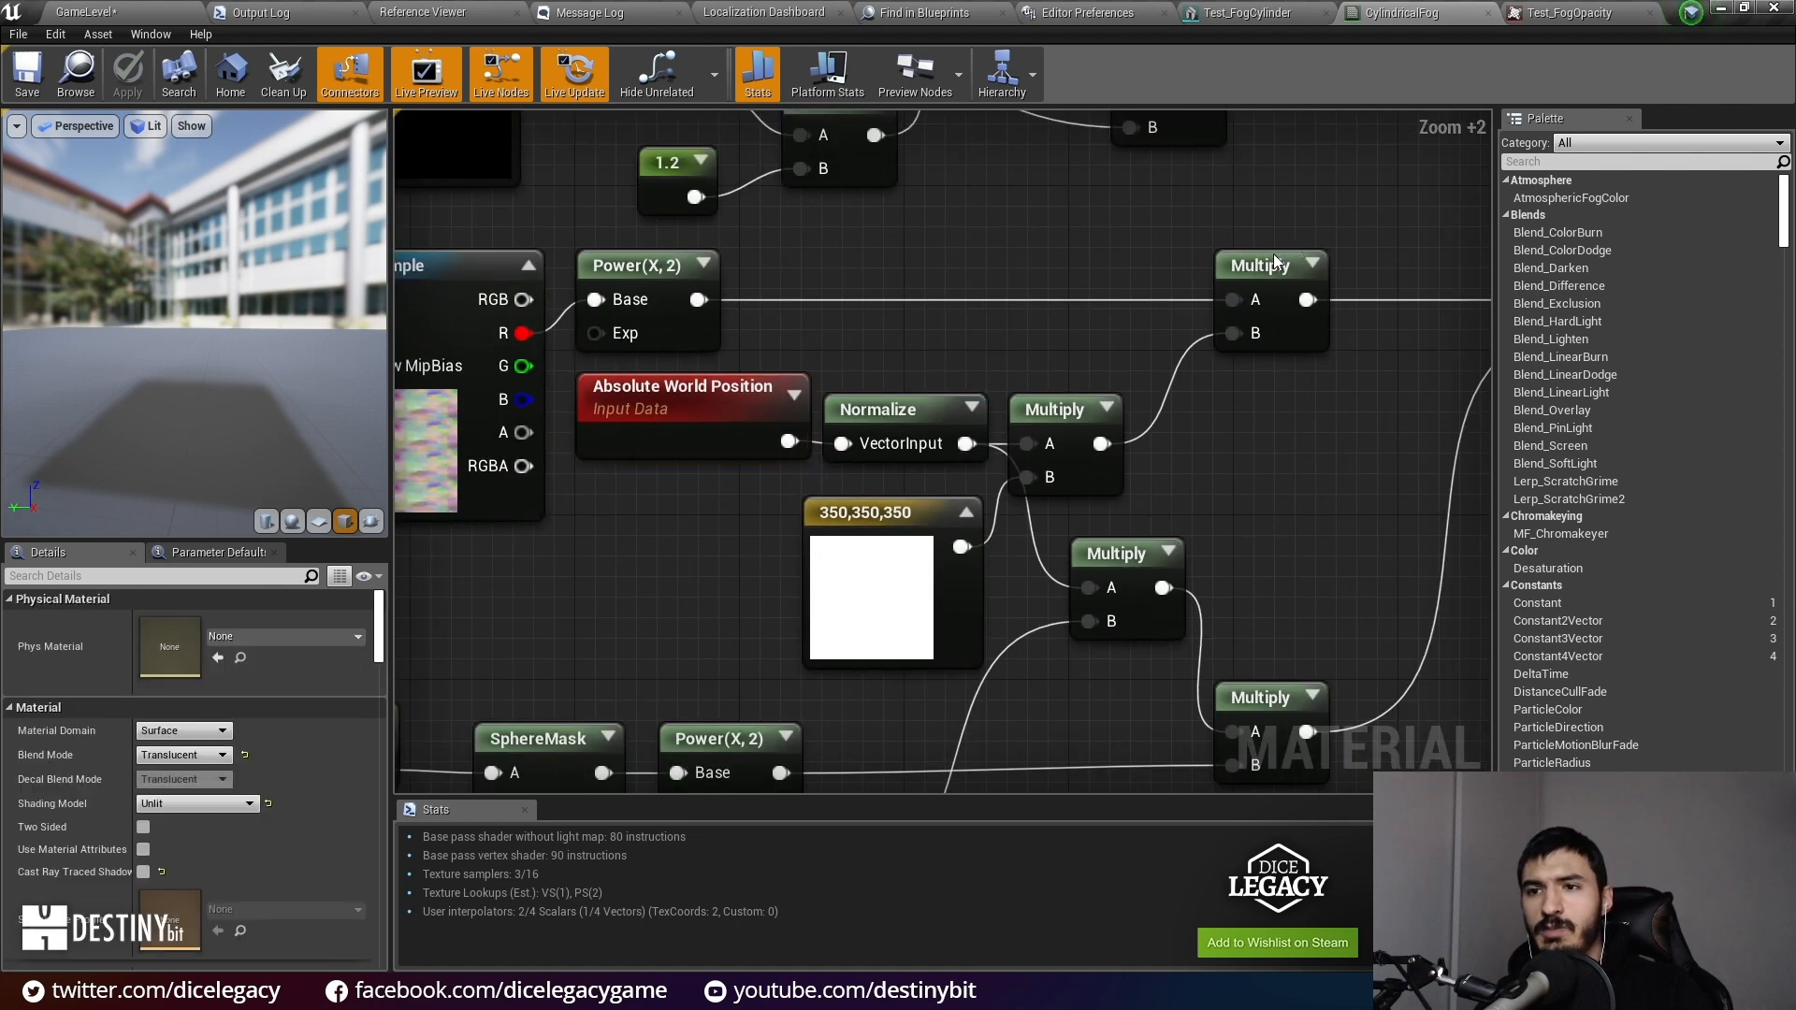
Step: Preview the noise texture's Power node on the cube once more and stop the preview
right_click_drag(881, 299, 1184, 309)
left_click(973, 281)
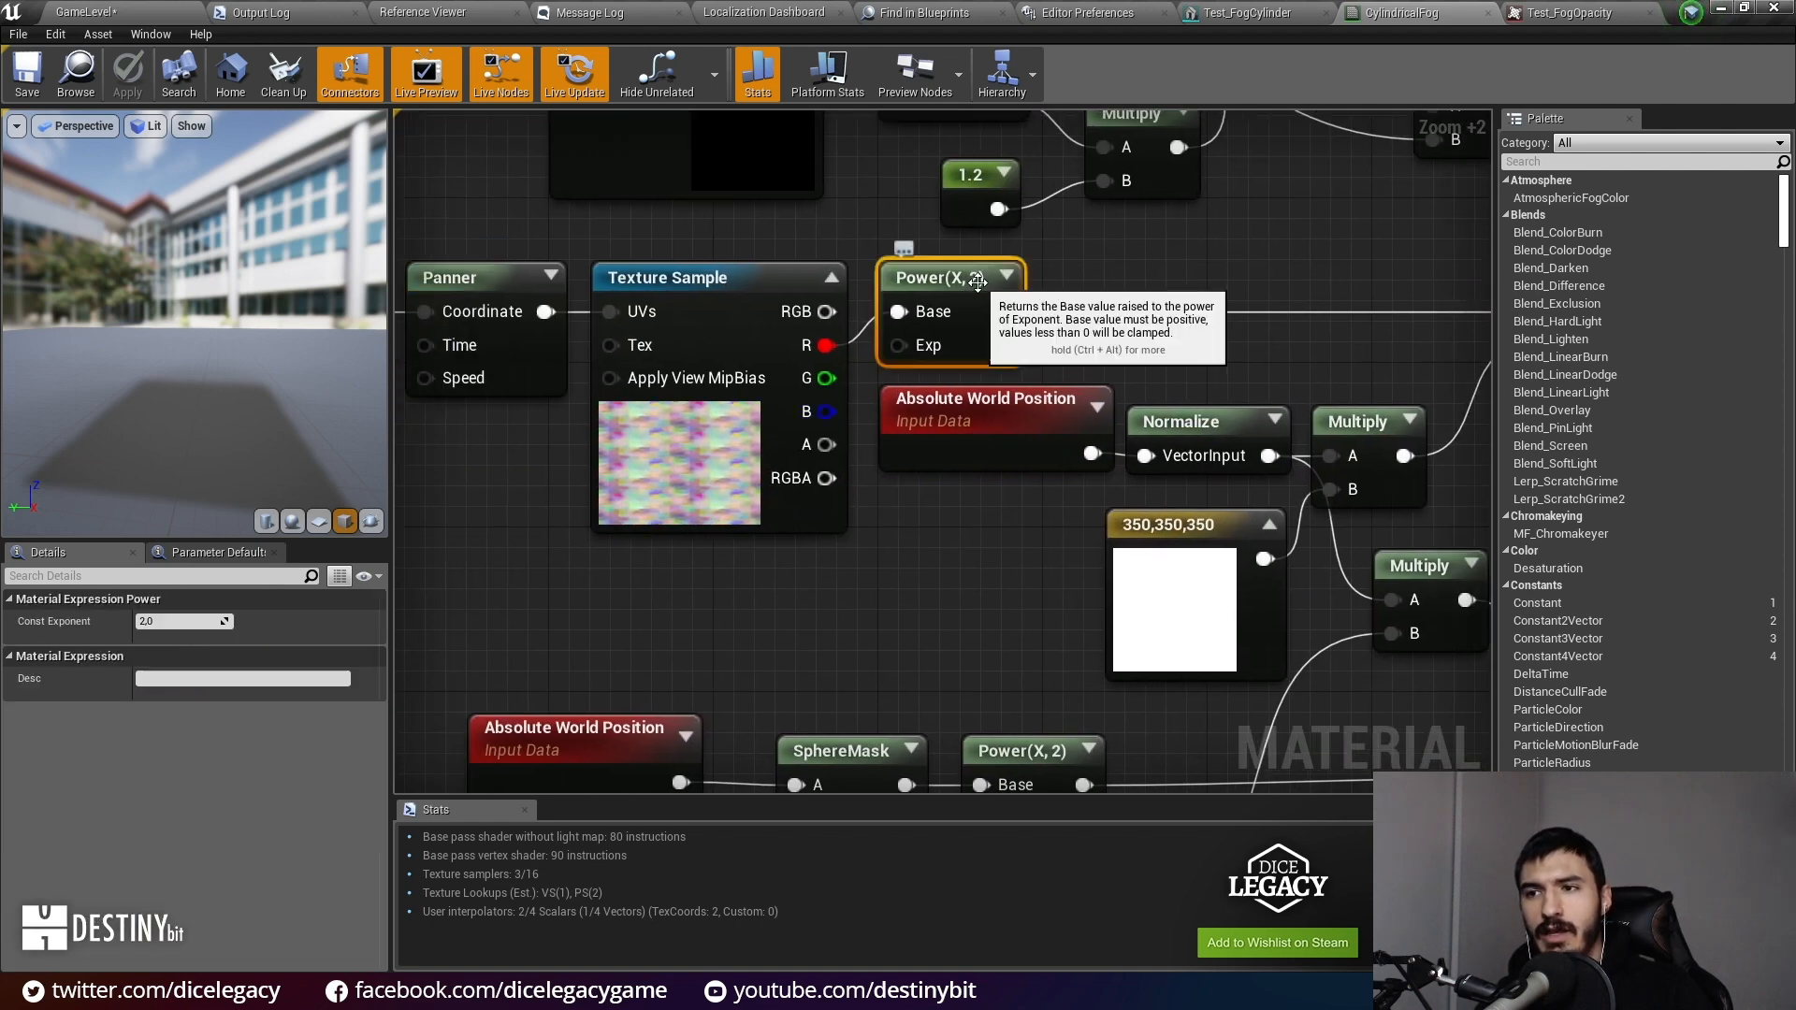
right_click(977, 284)
left_click(1045, 294)
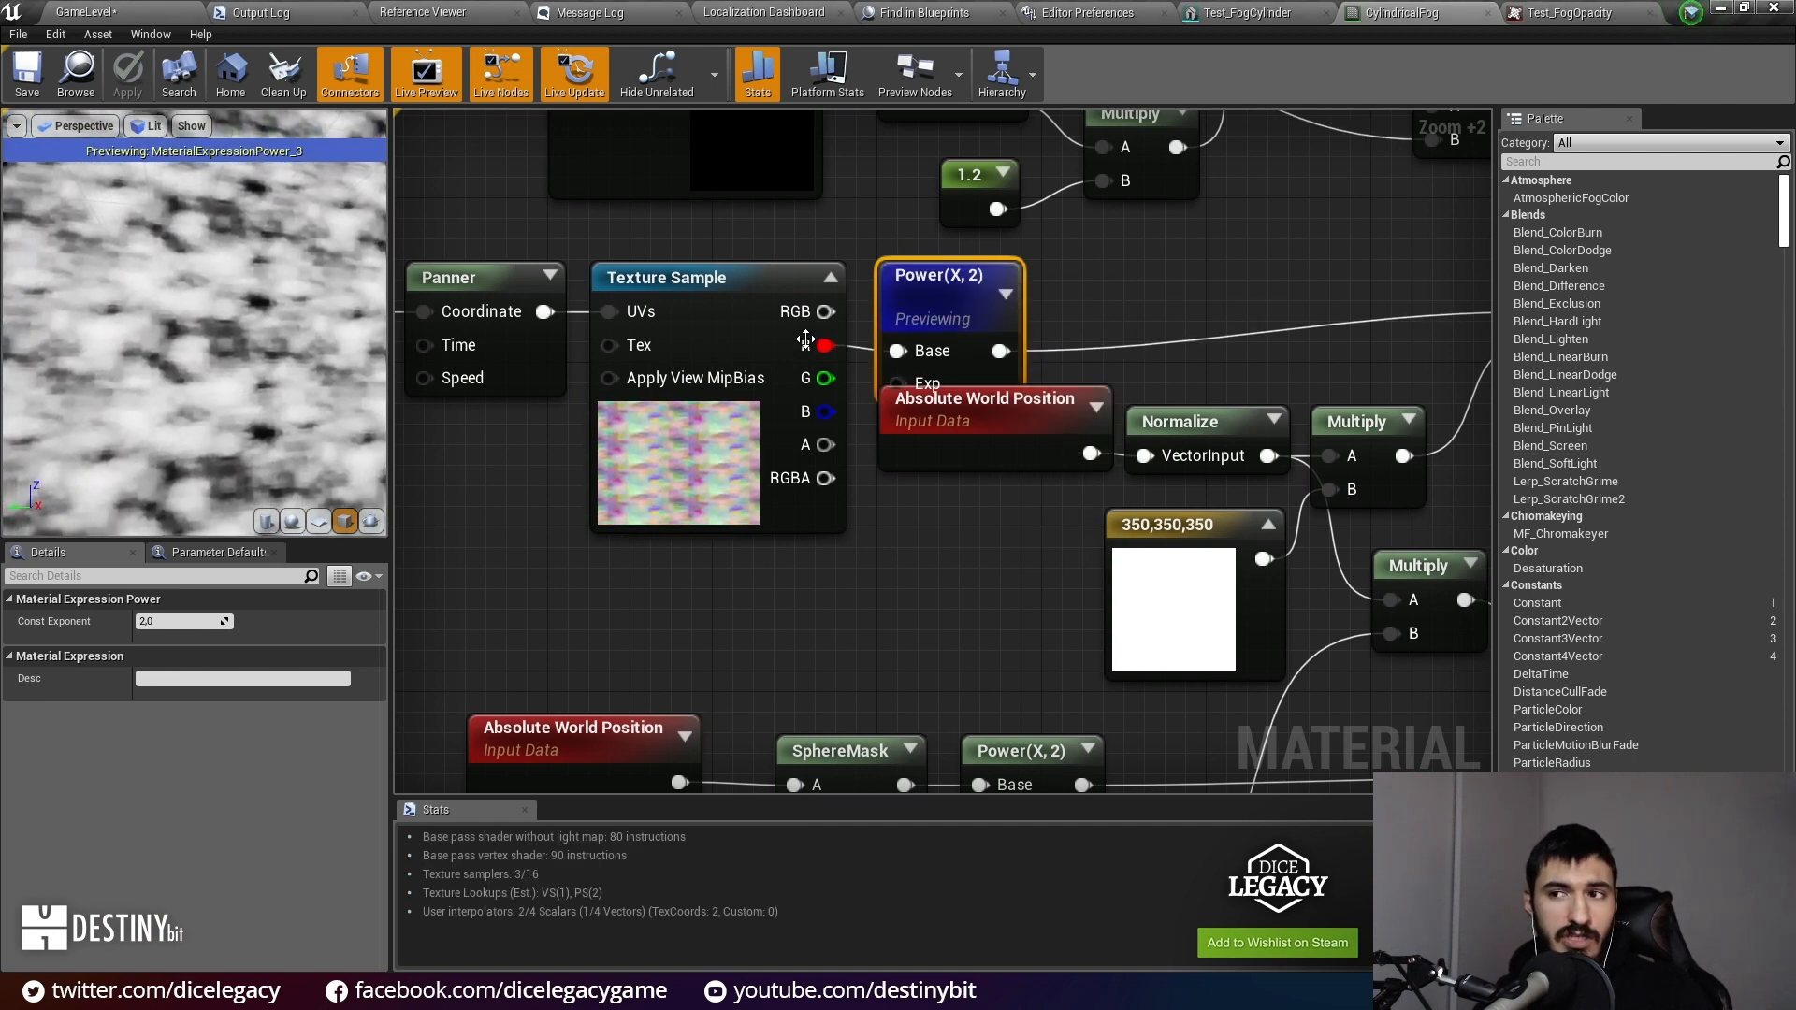
right_click(913, 301)
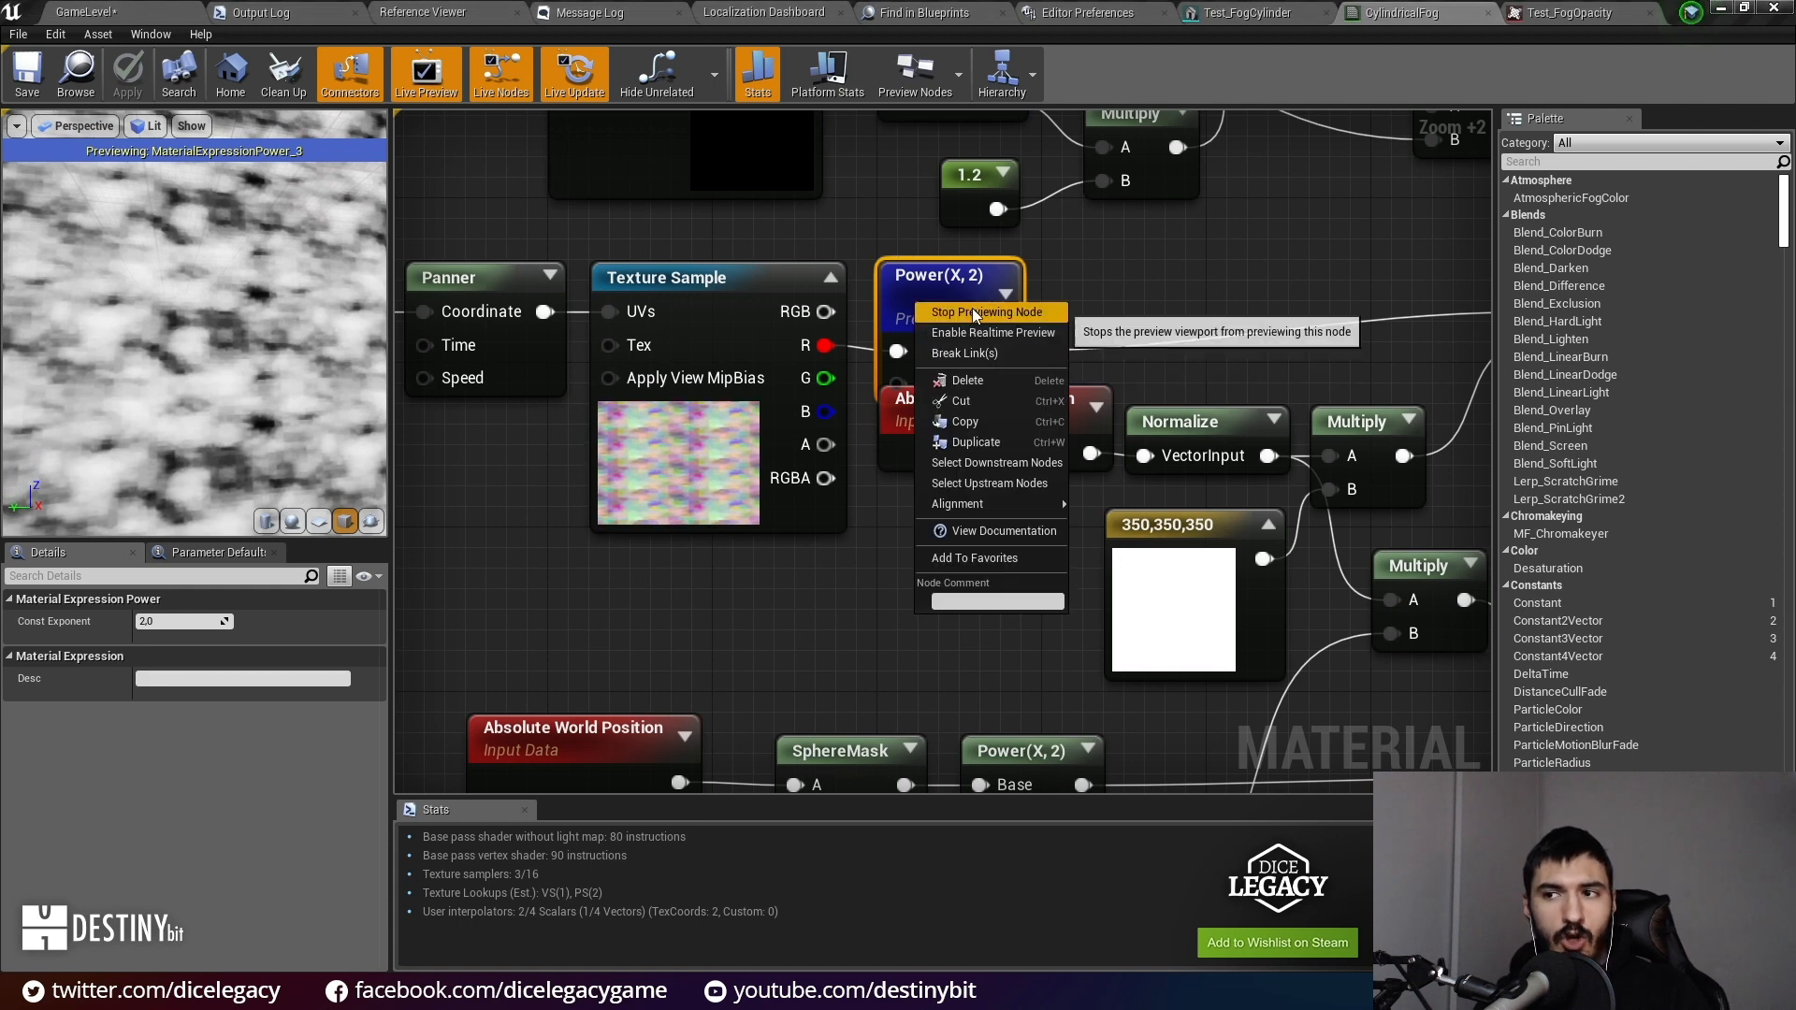
left_click(973, 314)
Step: Review how the noise branch and the SphereMask branch combine in the world position offset network
scroll(992, 309, "down", 2)
right_click_drag(1322, 408, 1151, 228)
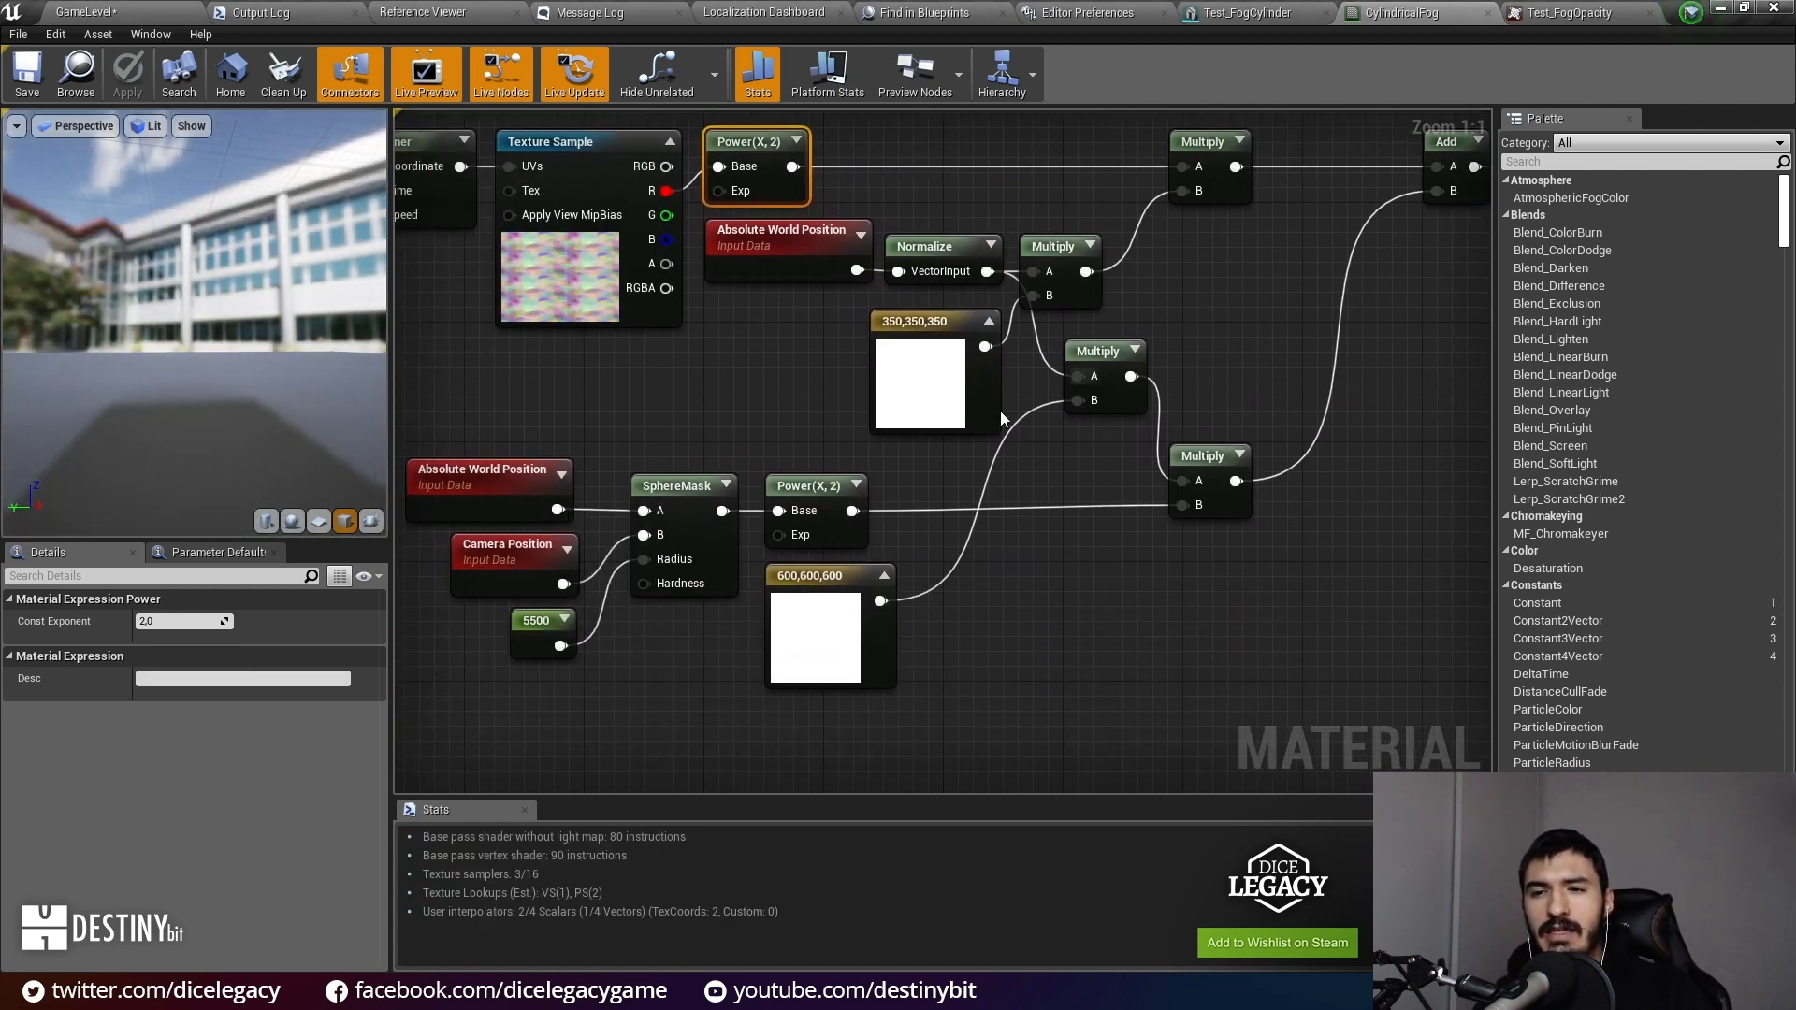
left_click(658, 467)
right_click_drag(659, 449, 782, 594)
scroll(782, 595, "down", 1)
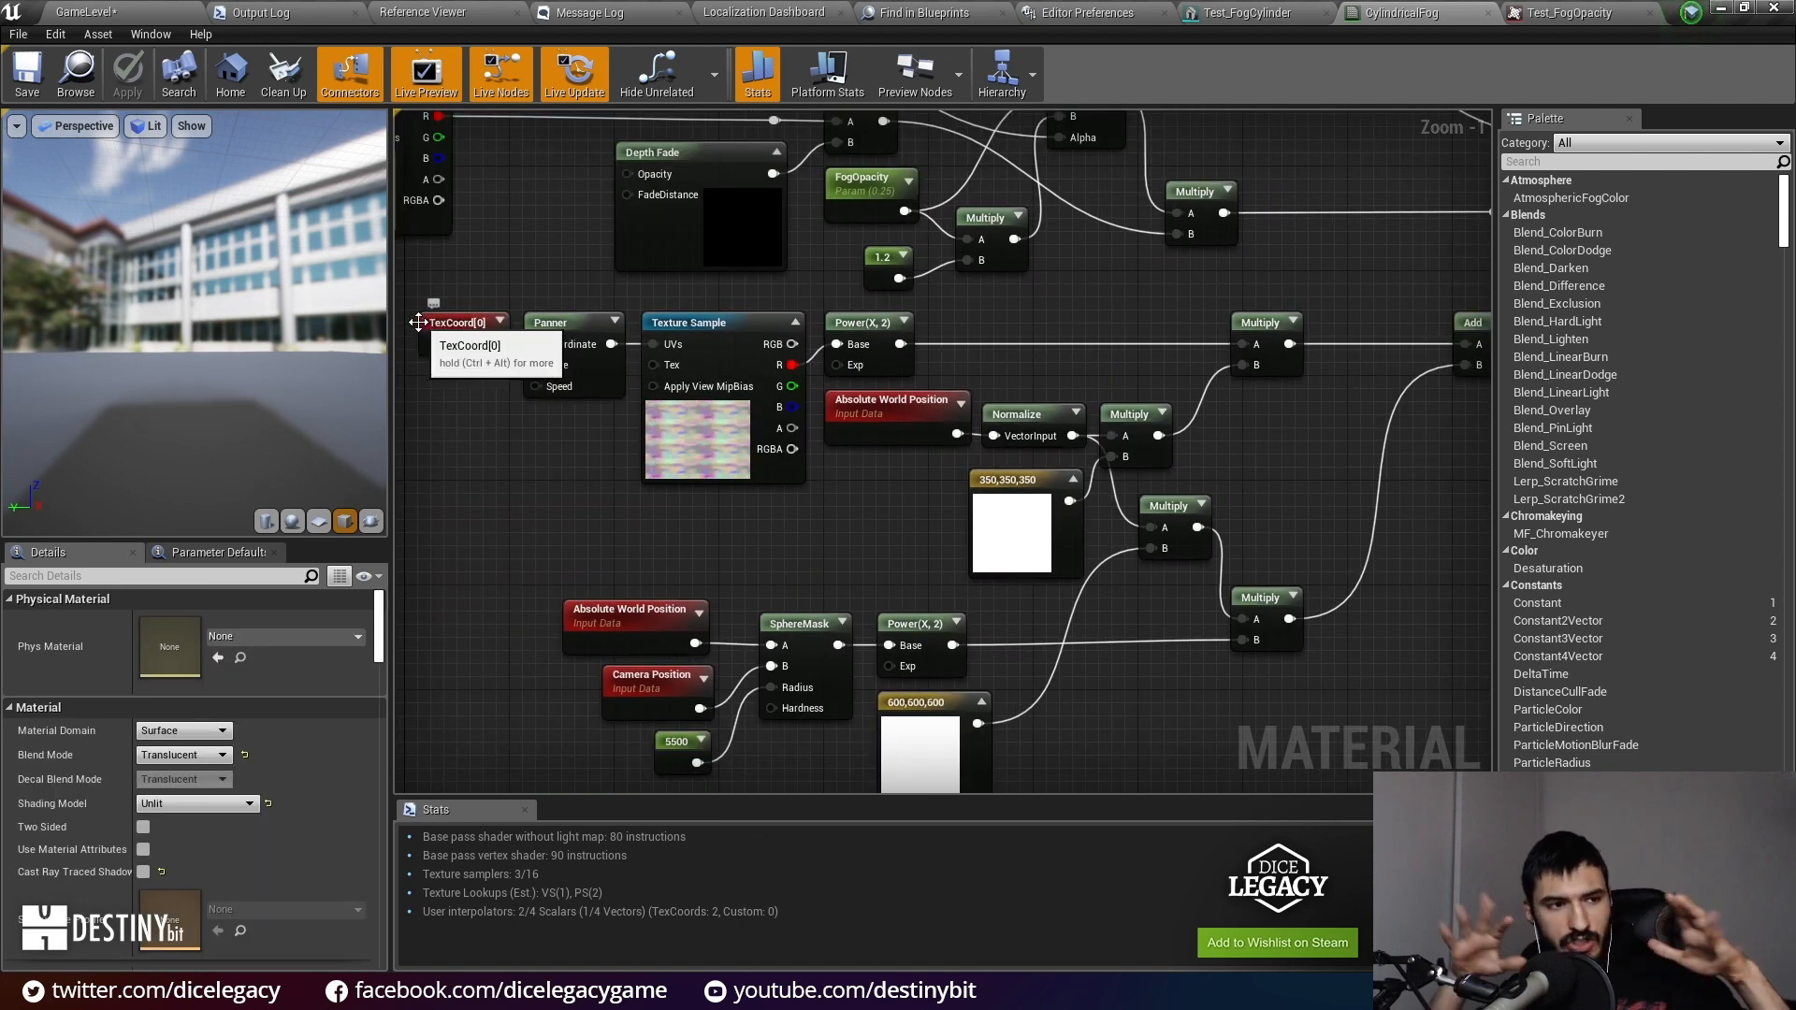
scroll(1389, 417, "up", 1)
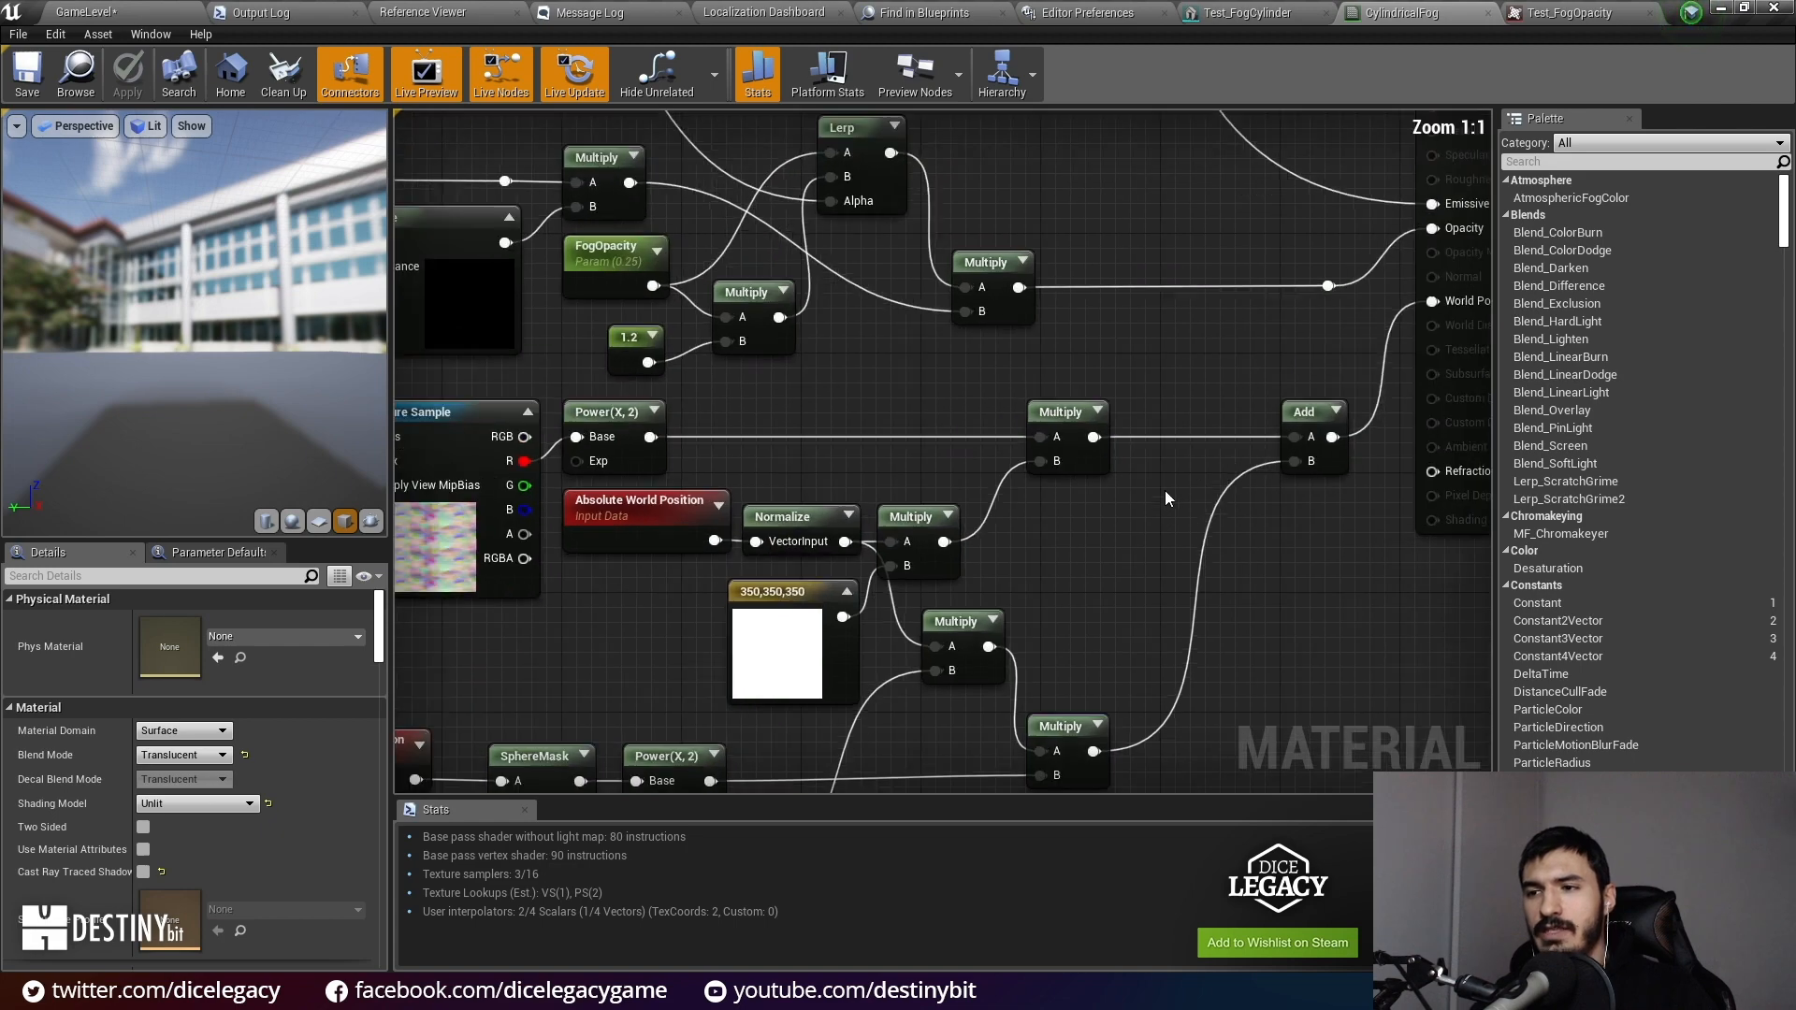
Step: Connect the noise branch's final Multiply directly to World Position Offset, bypassing the Add node, and apply the material
right_click_drag(1175, 502, 988, 544)
left_click_drag(924, 557, 1358, 420)
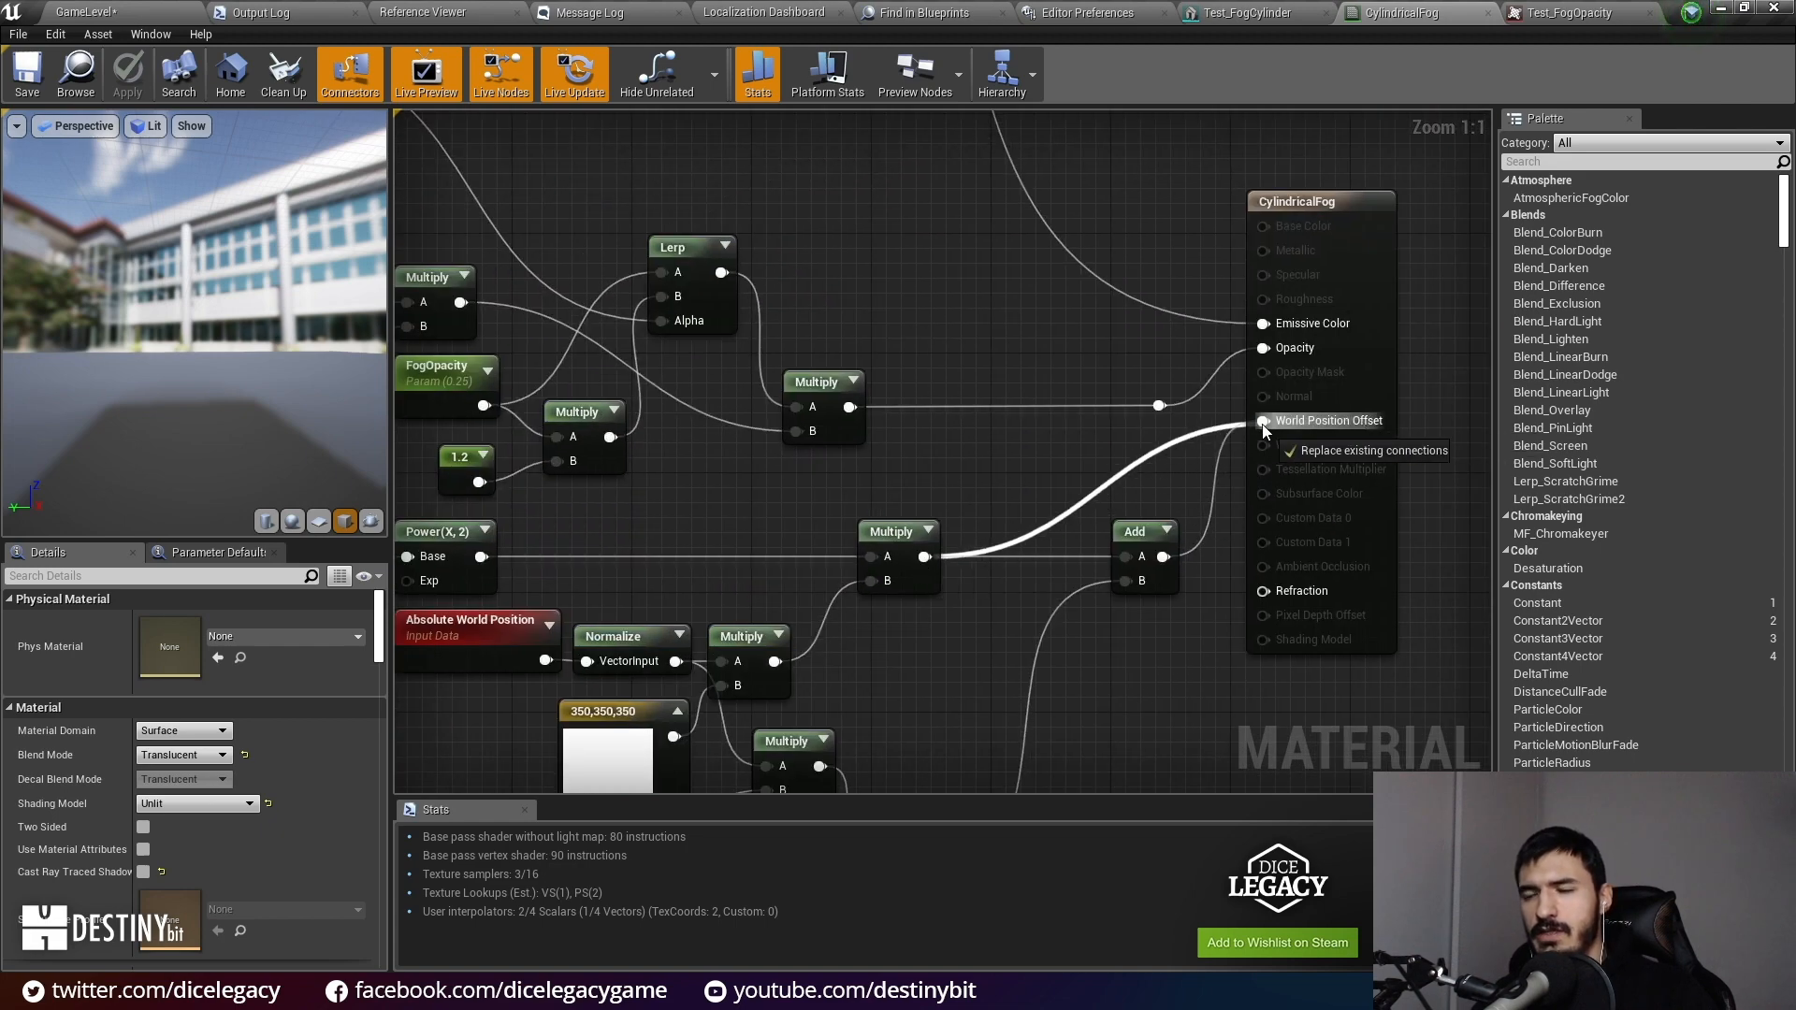
right_click_drag(1041, 457, 859, 416)
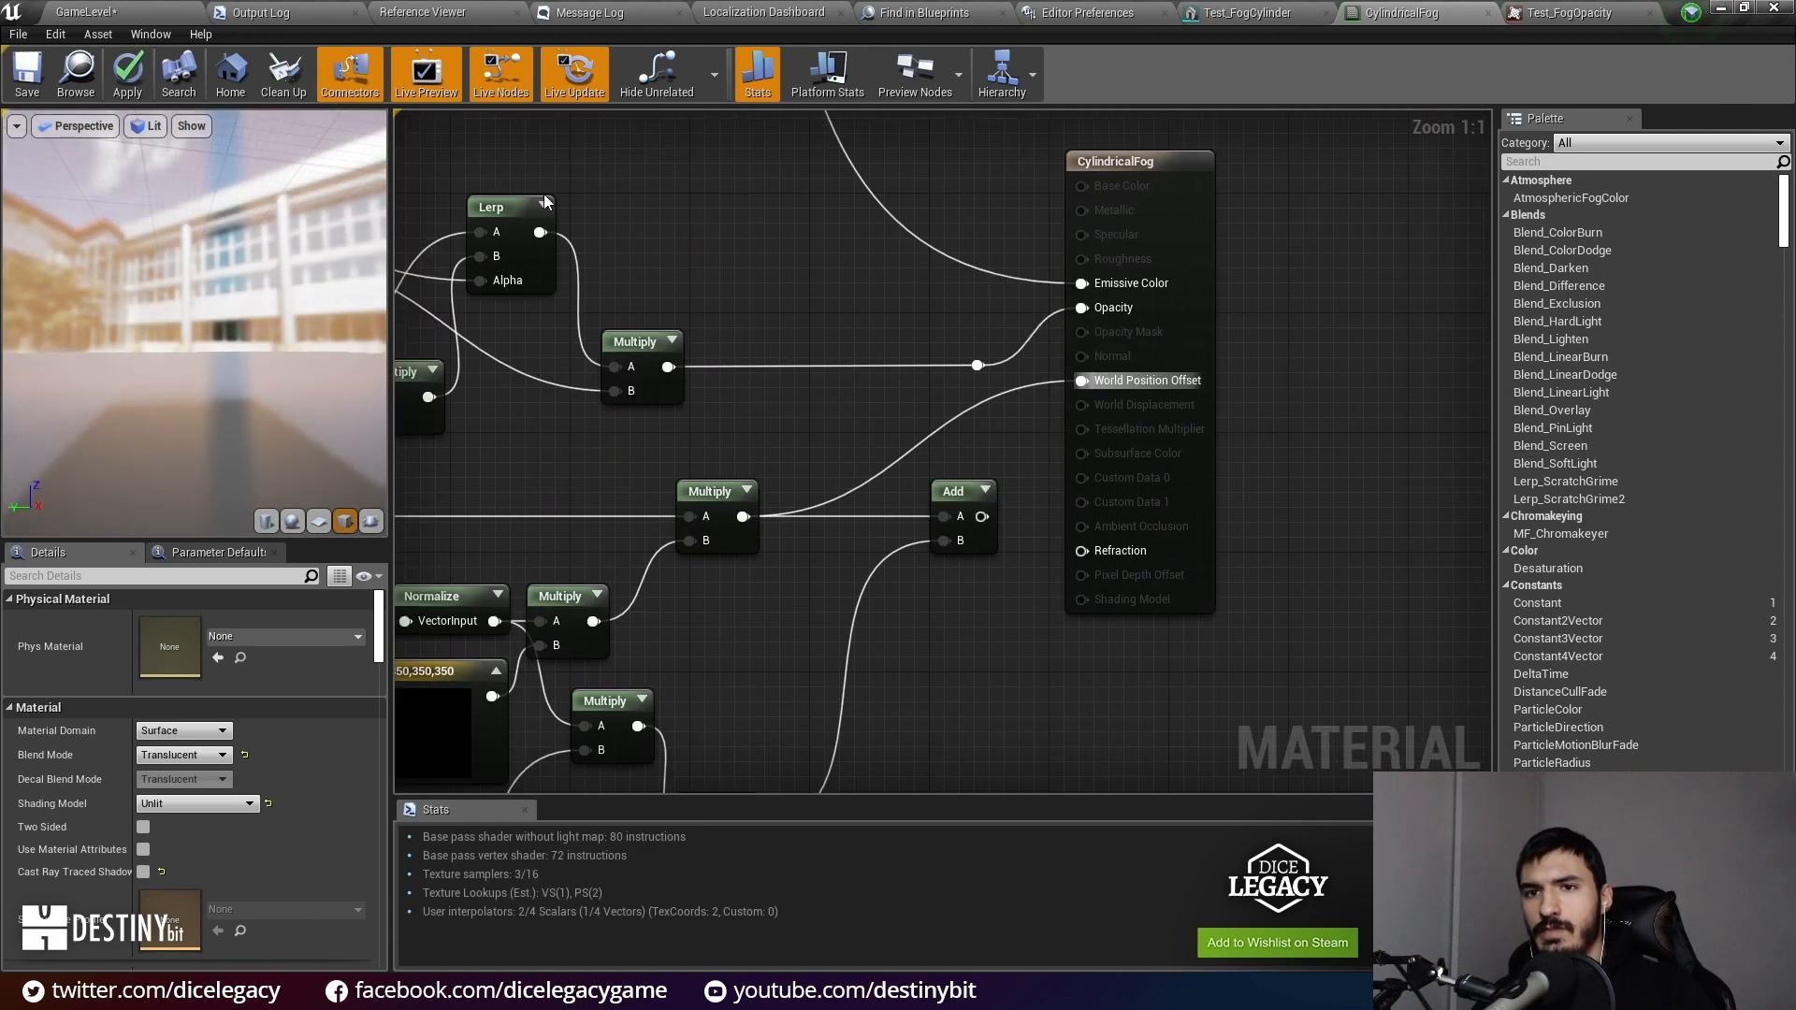
left_click(150, 77)
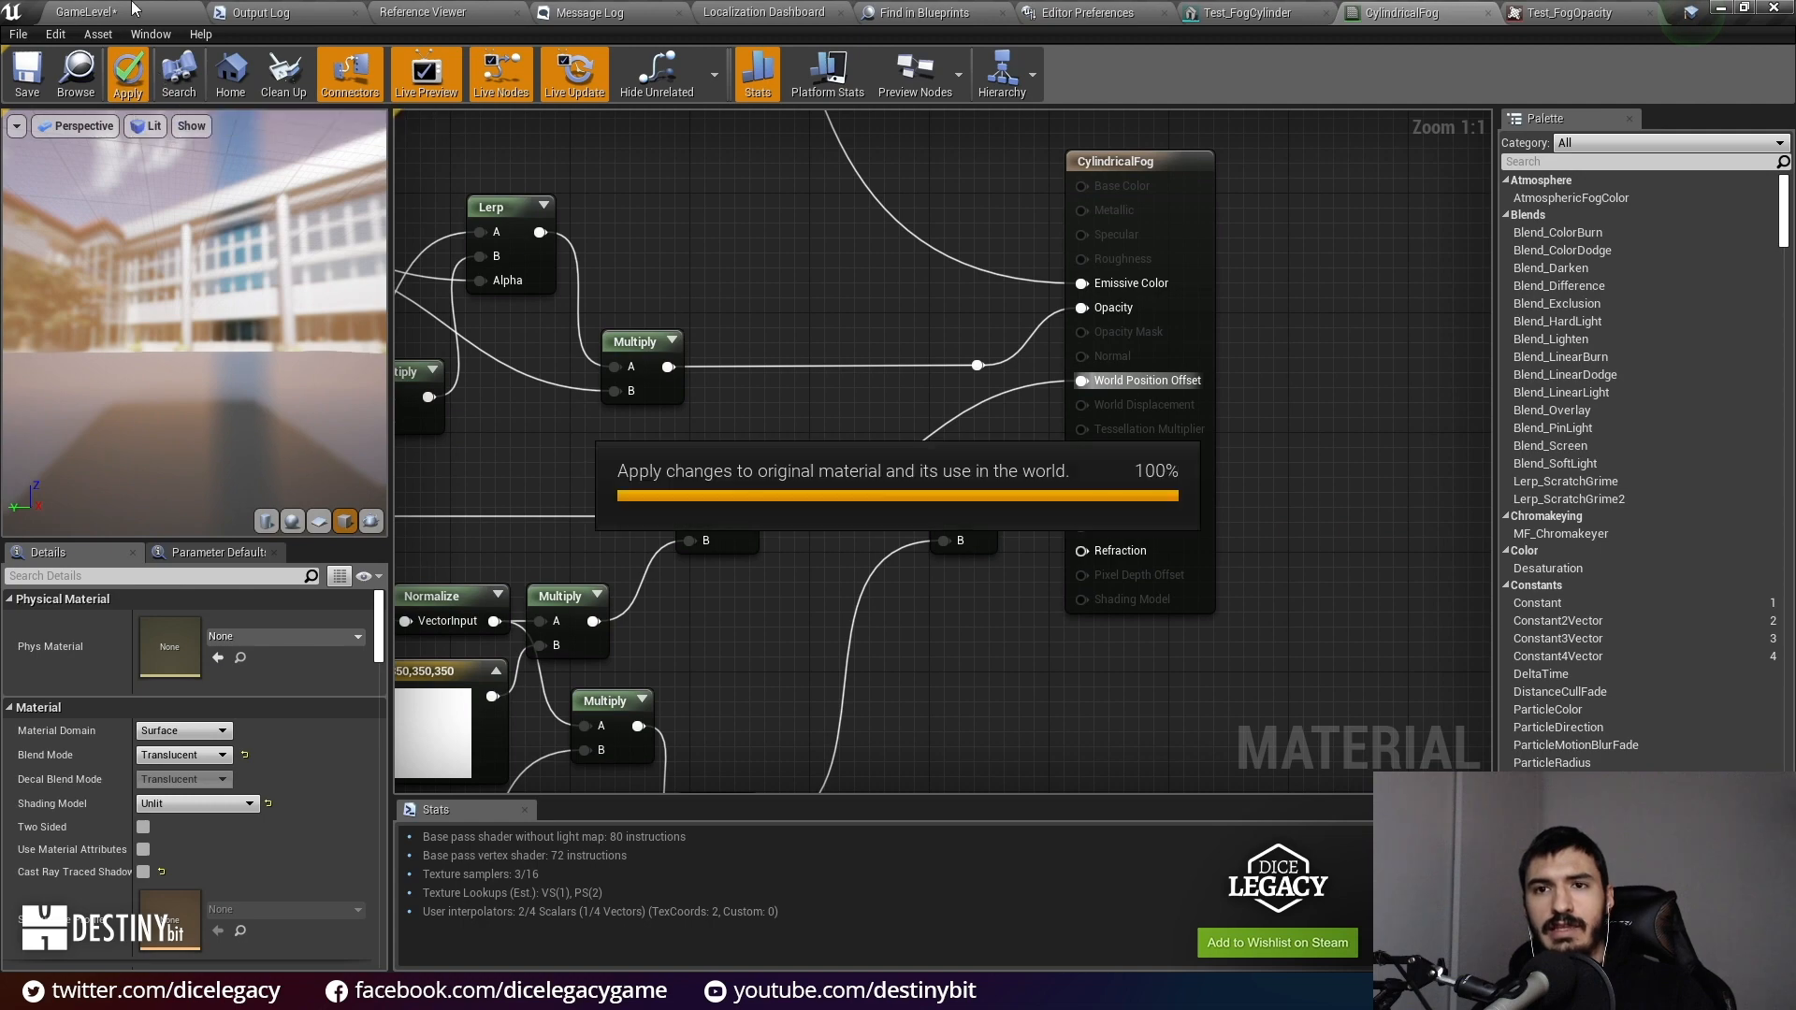
Step: Switch to the GameLevel viewport in full screen and fly through the fog to examine the noise-only vertex displacement
left_click(134, 8)
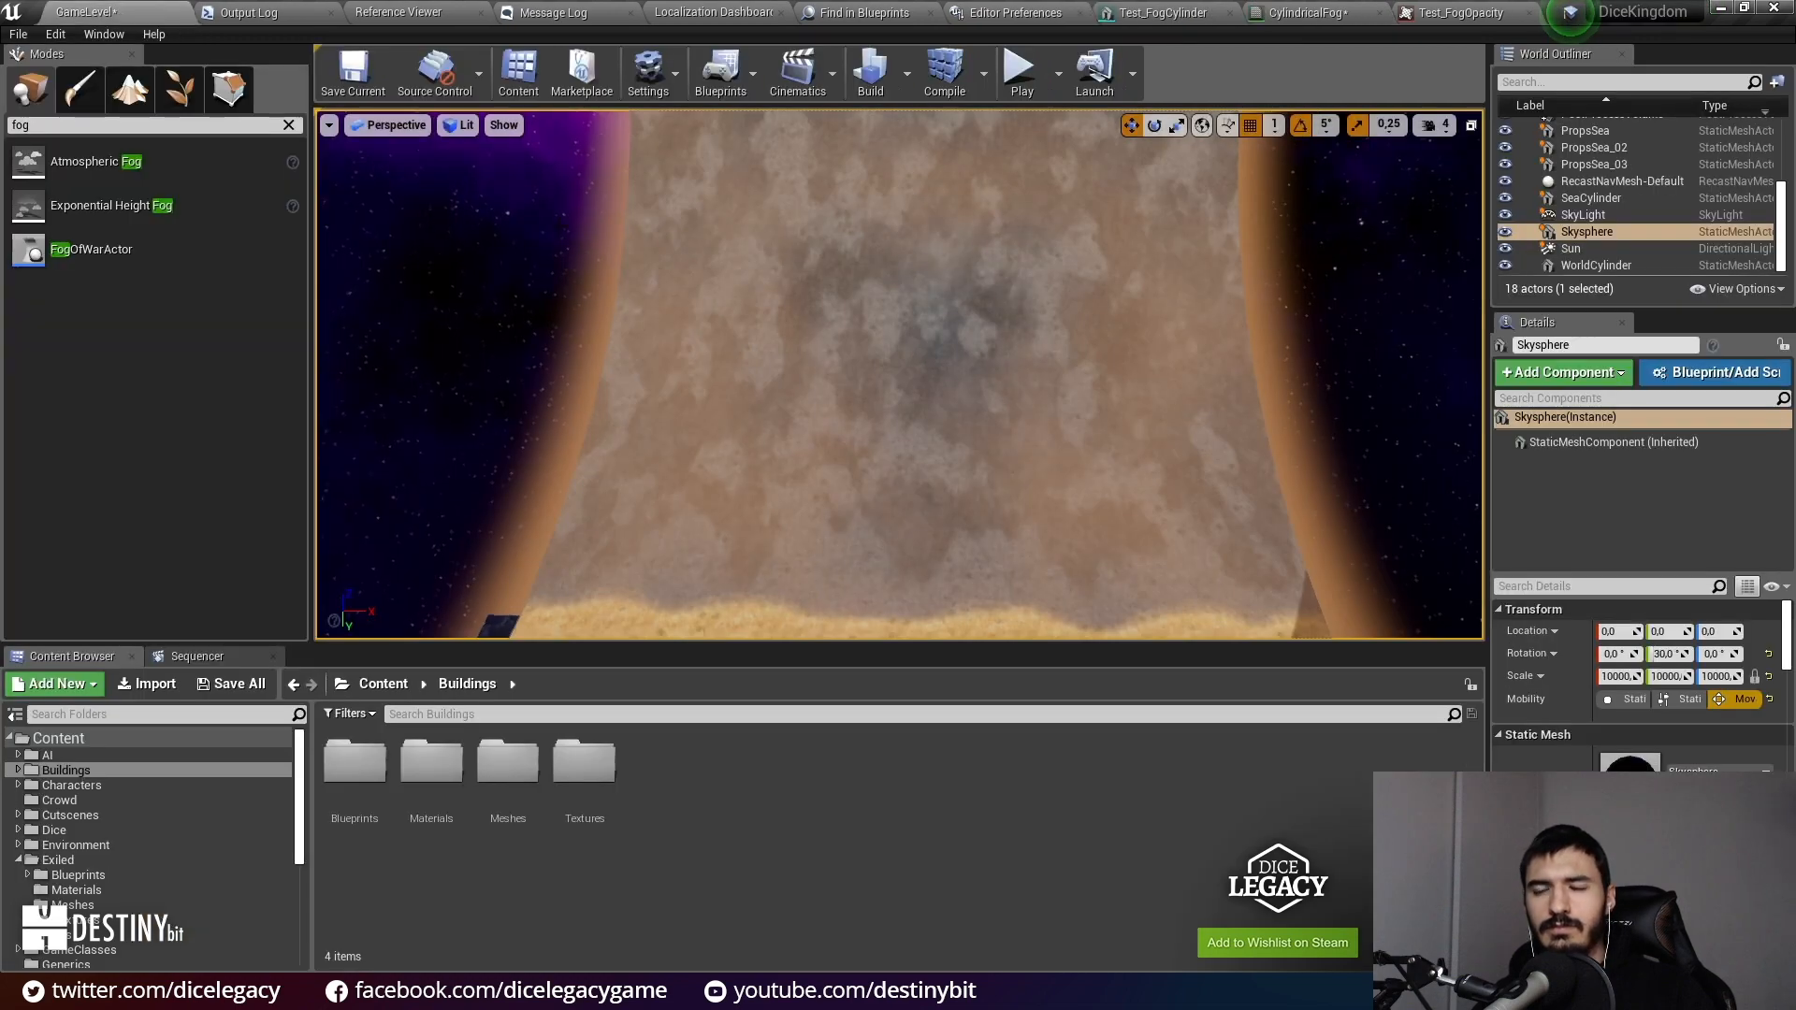
key("F11")
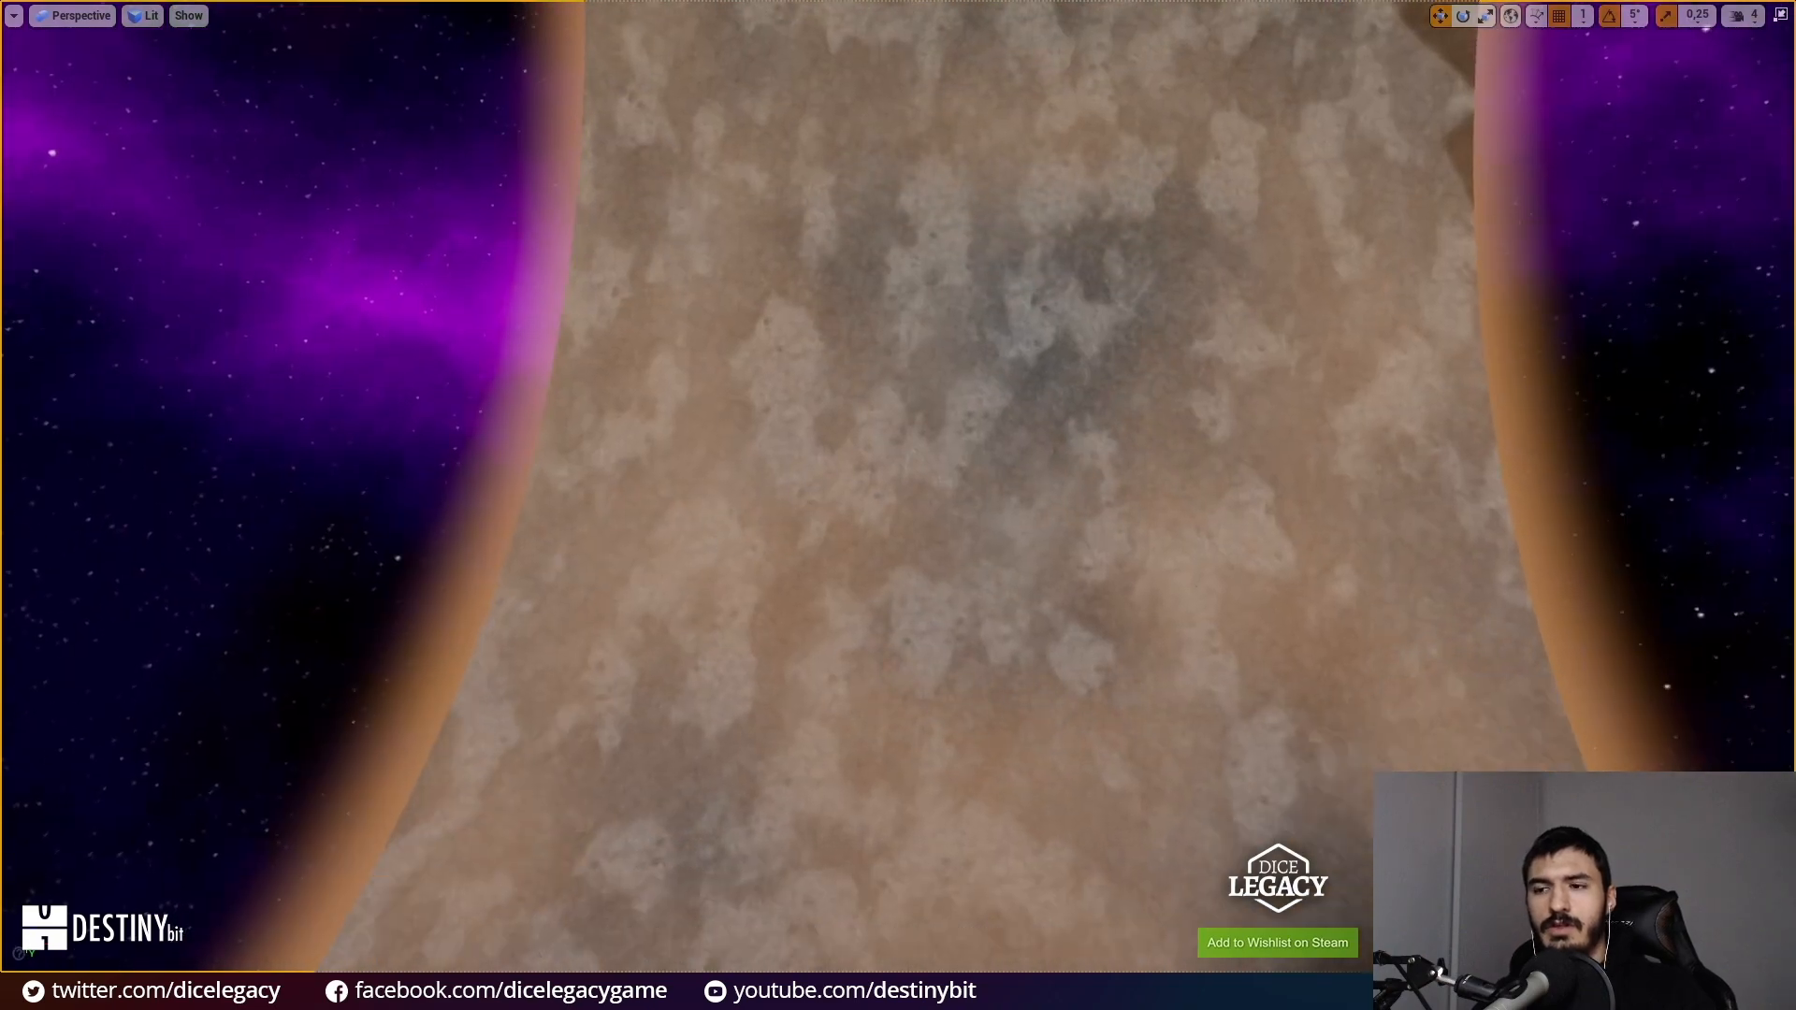
right_click_drag(898, 505, 1175, 530)
right_click_drag(828, 381, 828, 380)
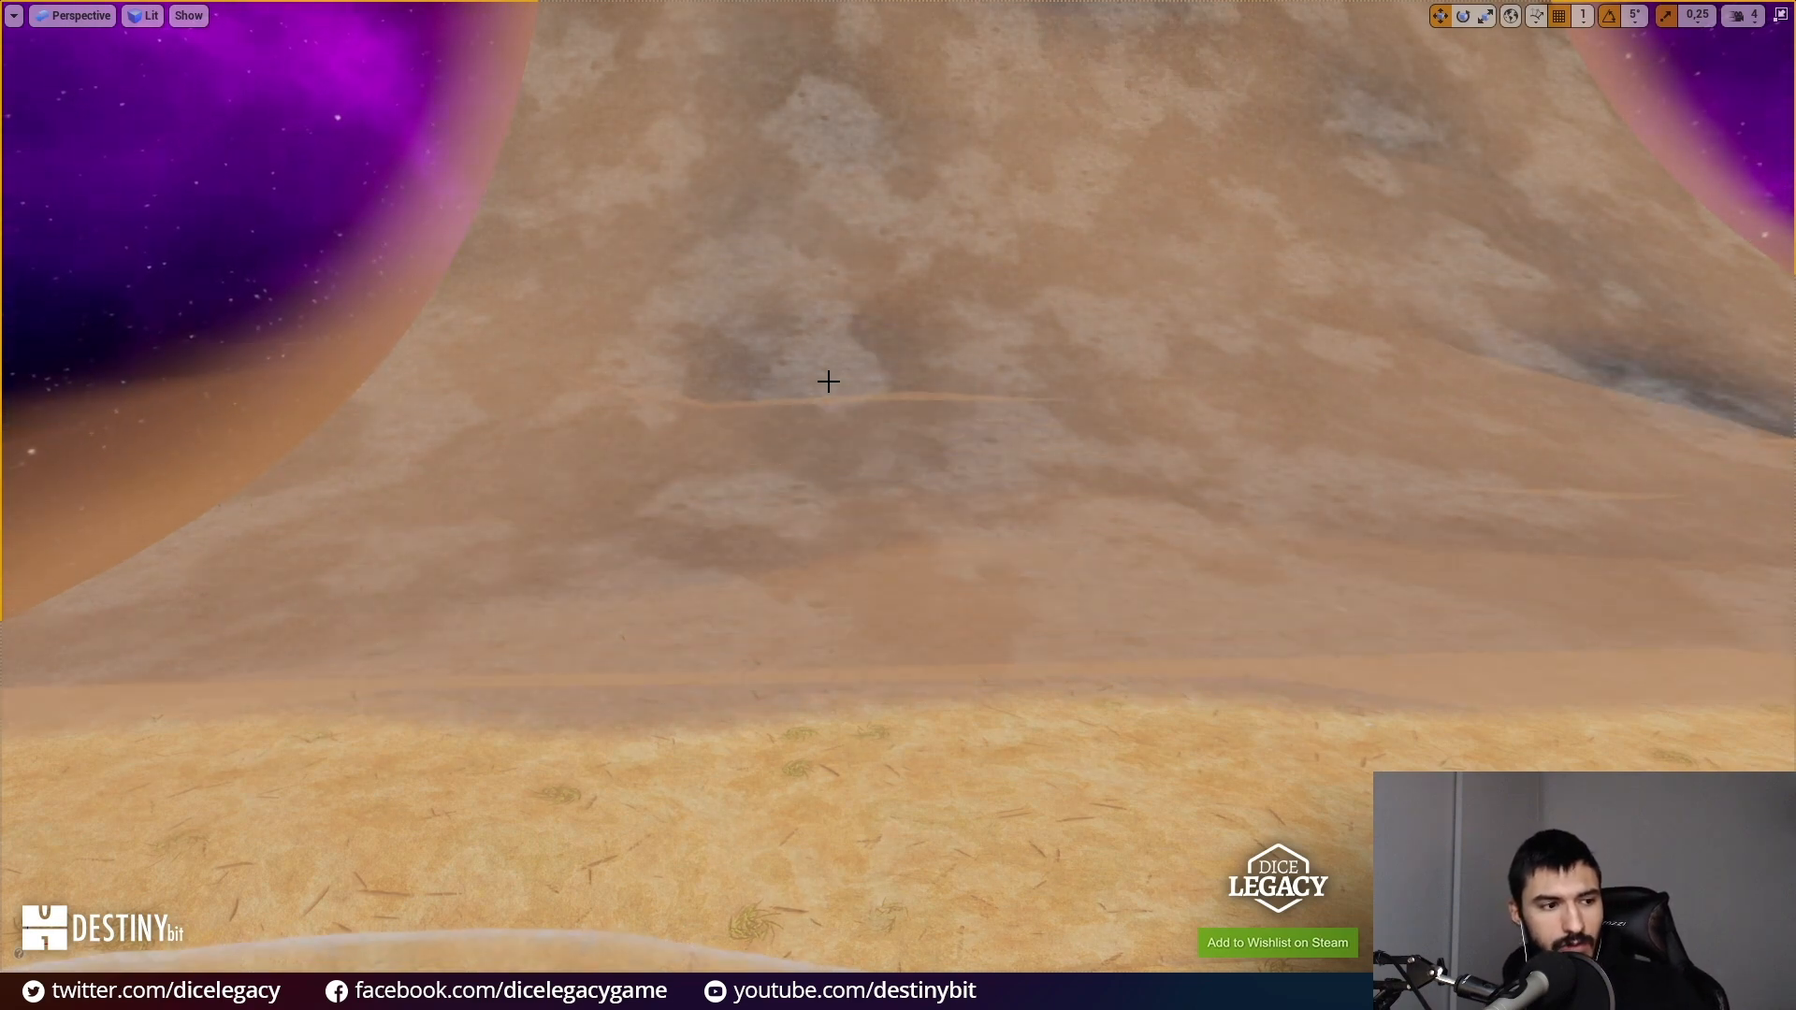
mouse_move(828, 381)
right_mouse_down()
mouse_move(833, 271)
mouse_move(830, 374)
mouse_move(874, 372)
mouse_move(861, 384)
right_mouse_up()
right_click_drag(1094, 334, 1092, 318)
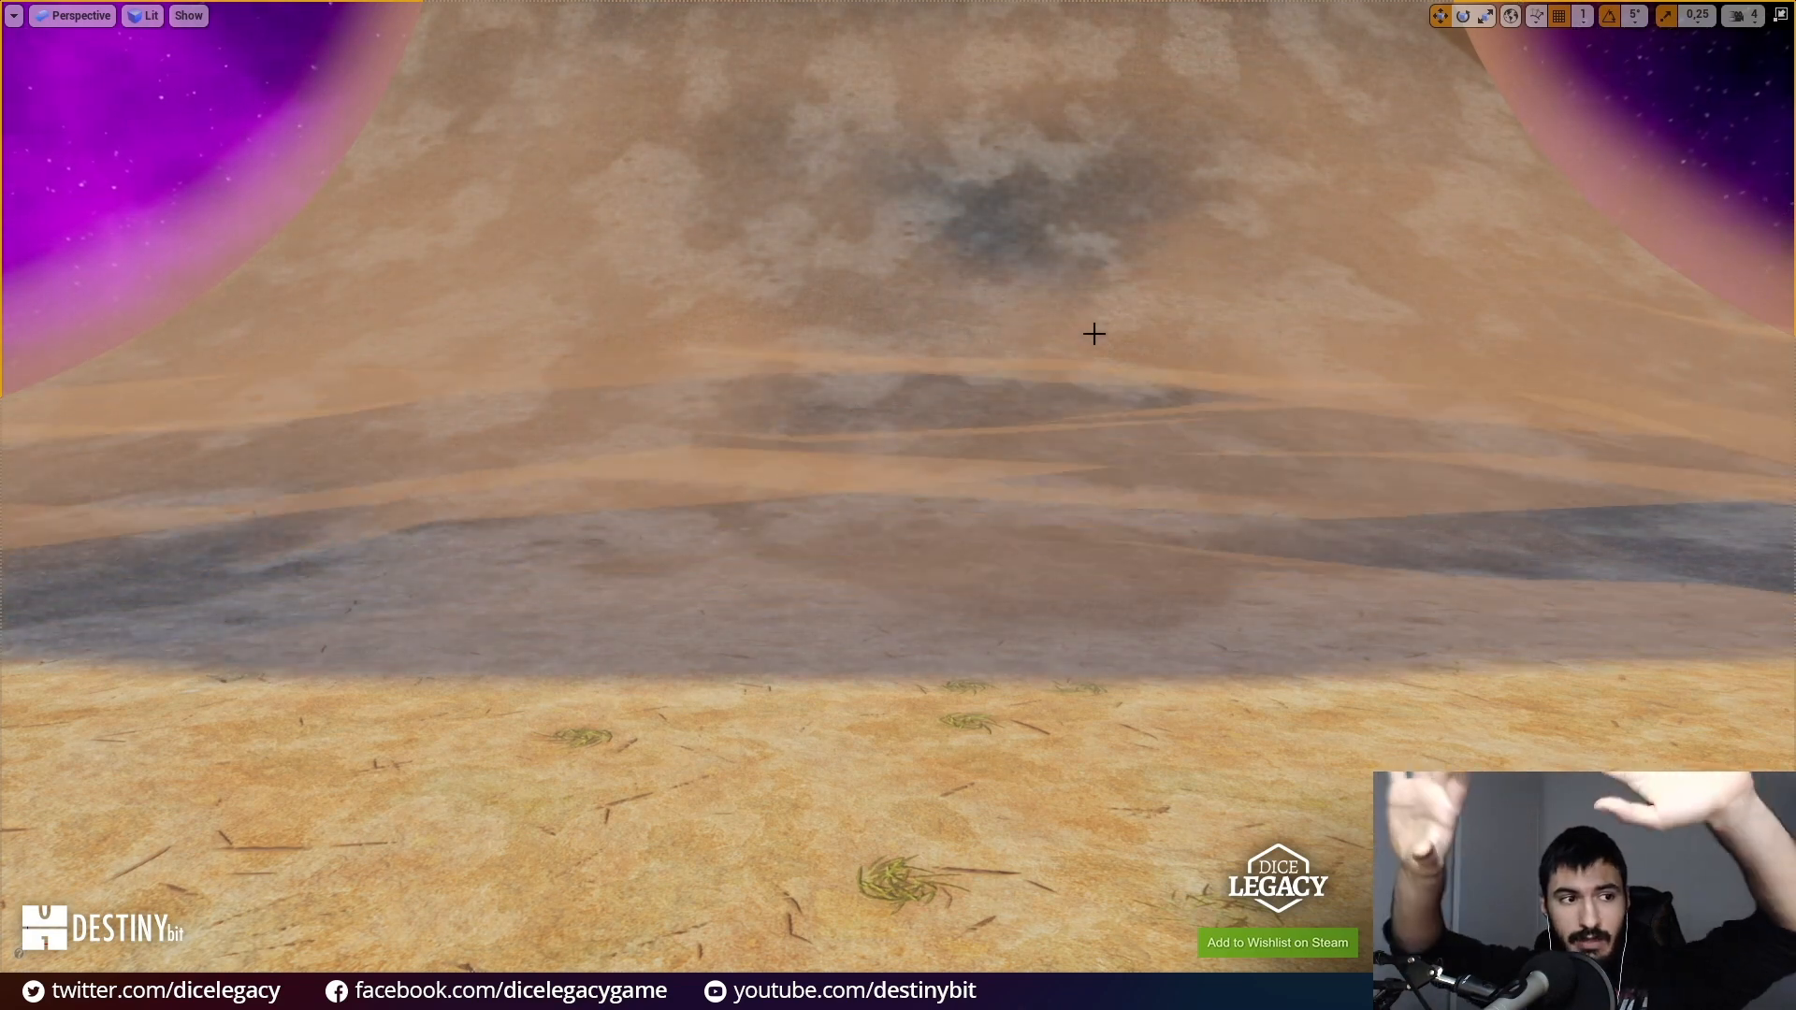
mouse_move(994, 364)
right_mouse_down()
mouse_move(995, 496)
mouse_move(995, 271)
mouse_move(978, 318)
mouse_move(996, 362)
right_mouse_up()
key("w")
key("s")
key("w")
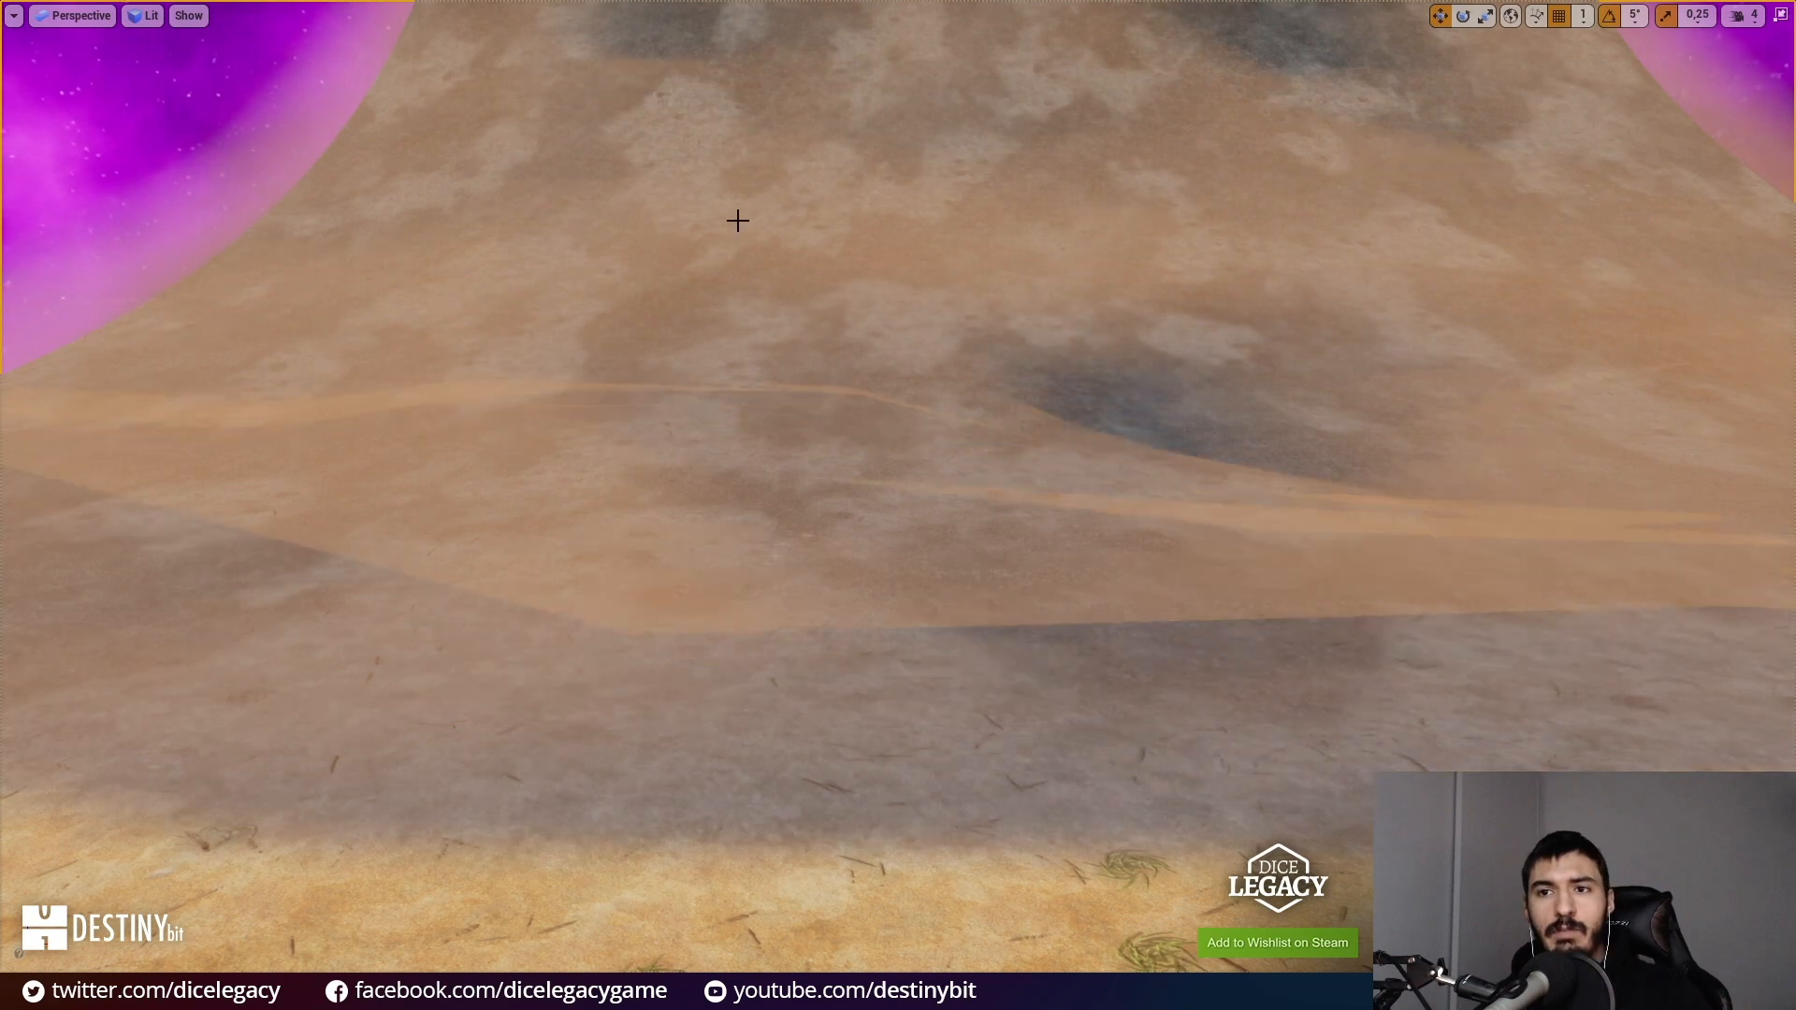
right_click_drag(738, 221, 685, 165)
key("s")
key("w")
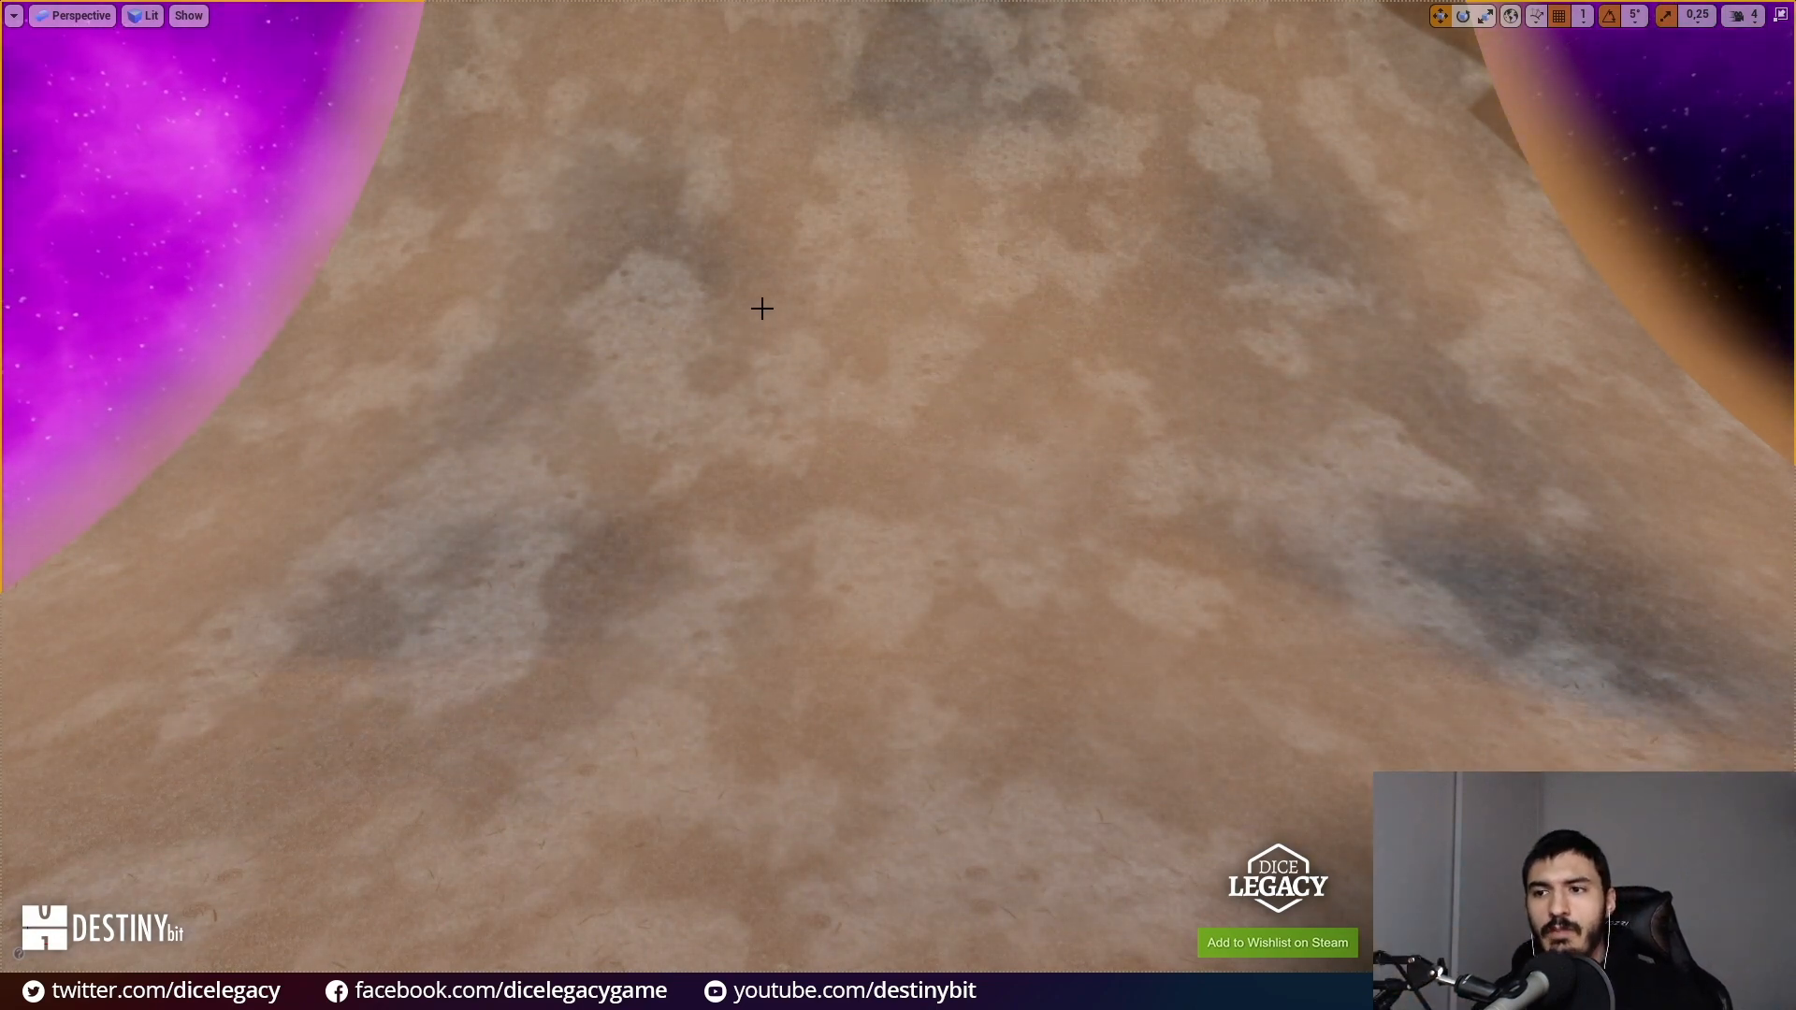
scroll(756, 286, "down", 6)
scroll(761, 337, "up", 2)
scroll(767, 383, "down", 4)
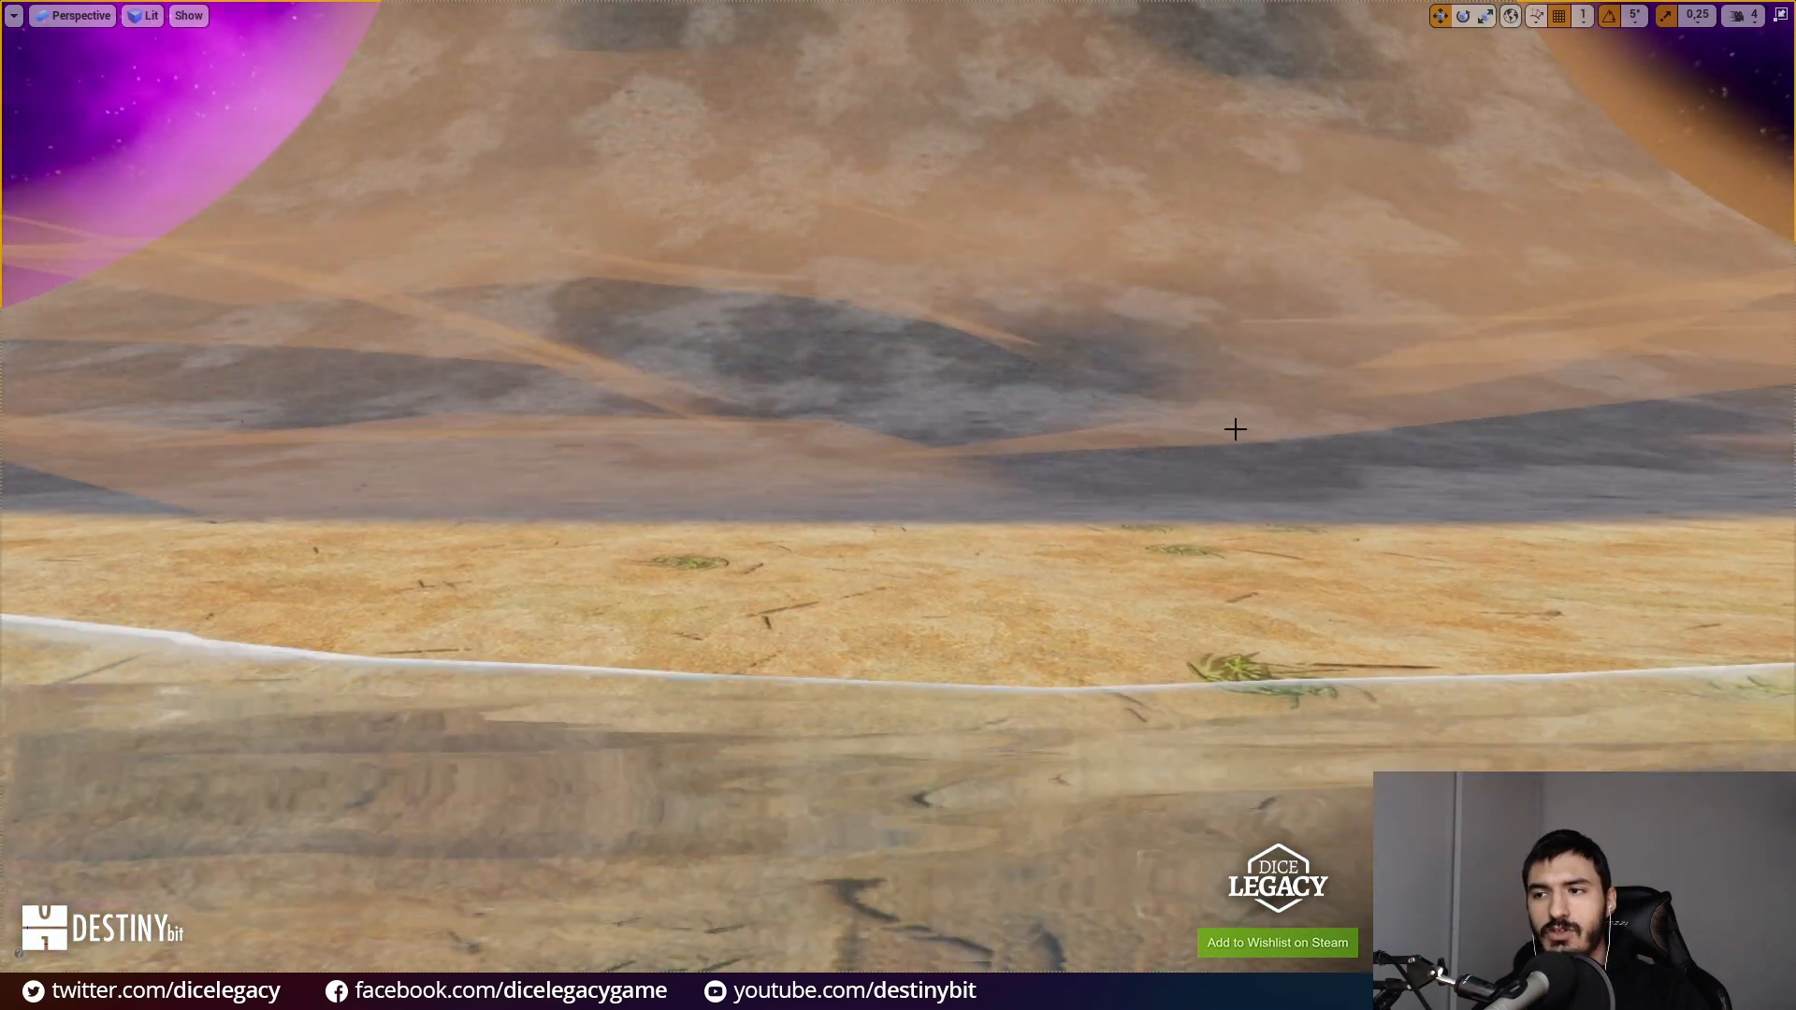
right_click_drag(821, 293, 814, 253)
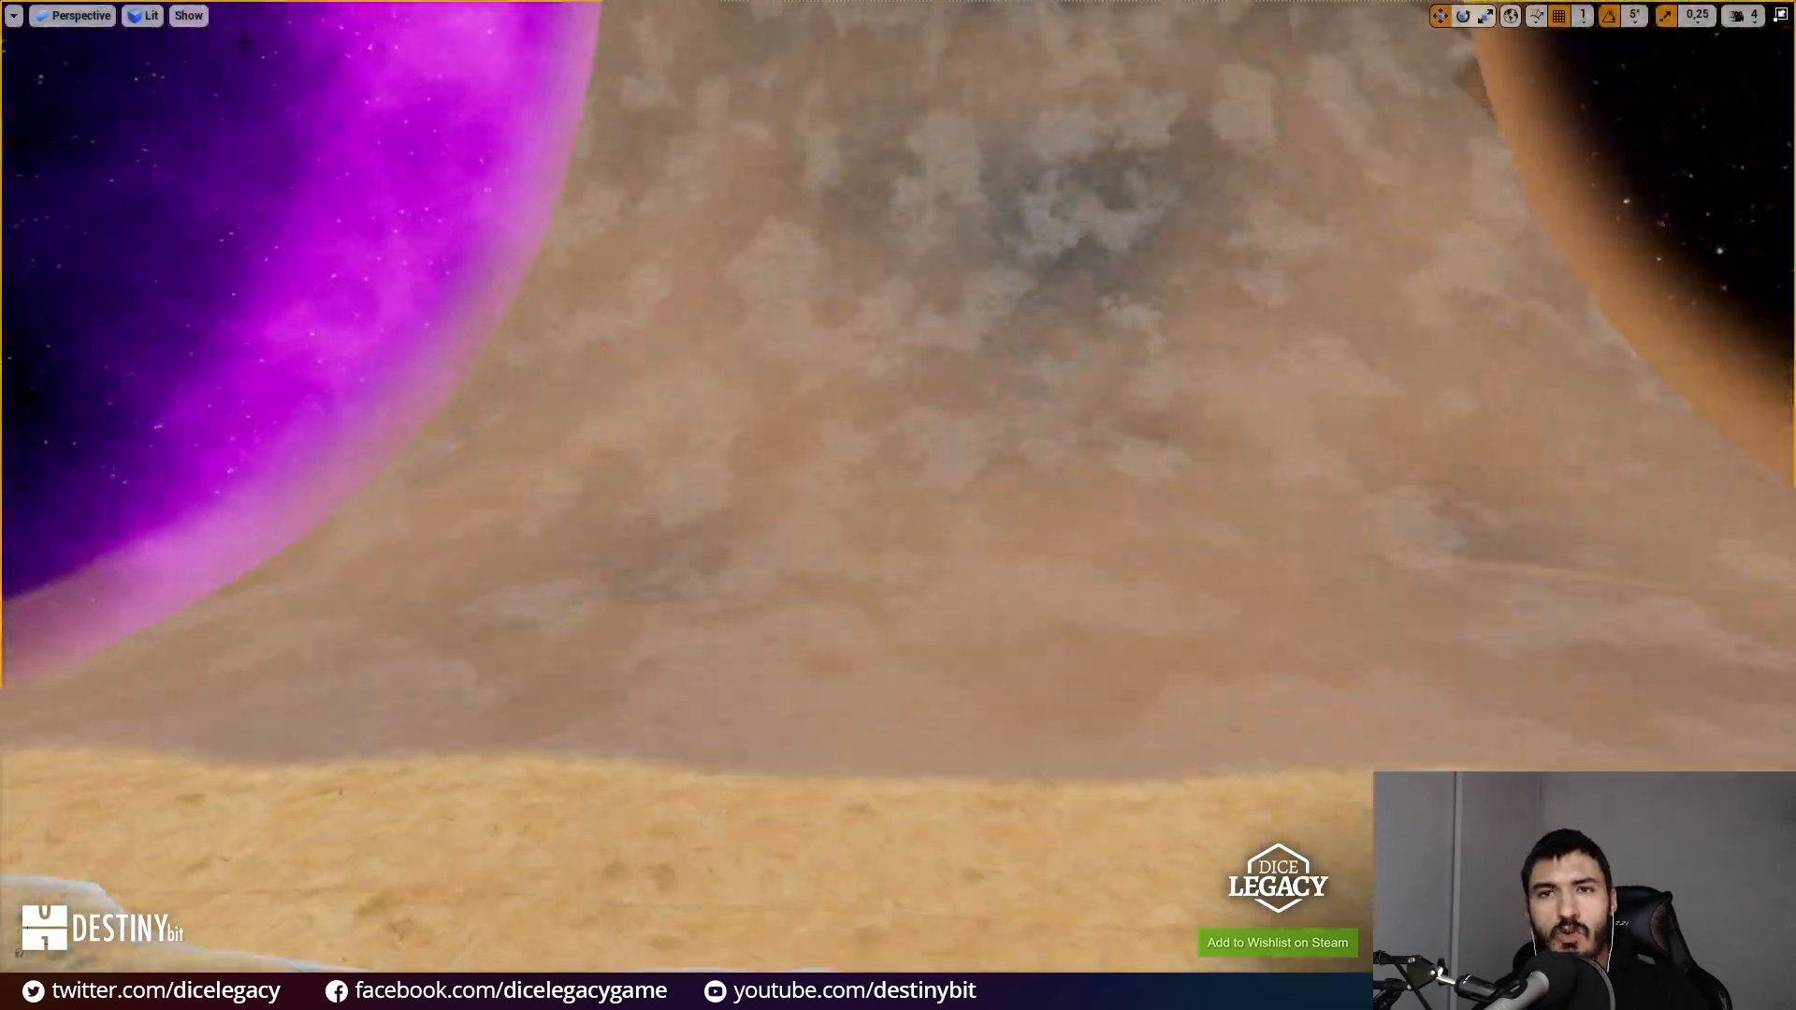
Step: View the fog cylinder's tessellated geometry in Wireframe mode and return the viewport to Lit
left_click(148, 21)
left_click(187, 90)
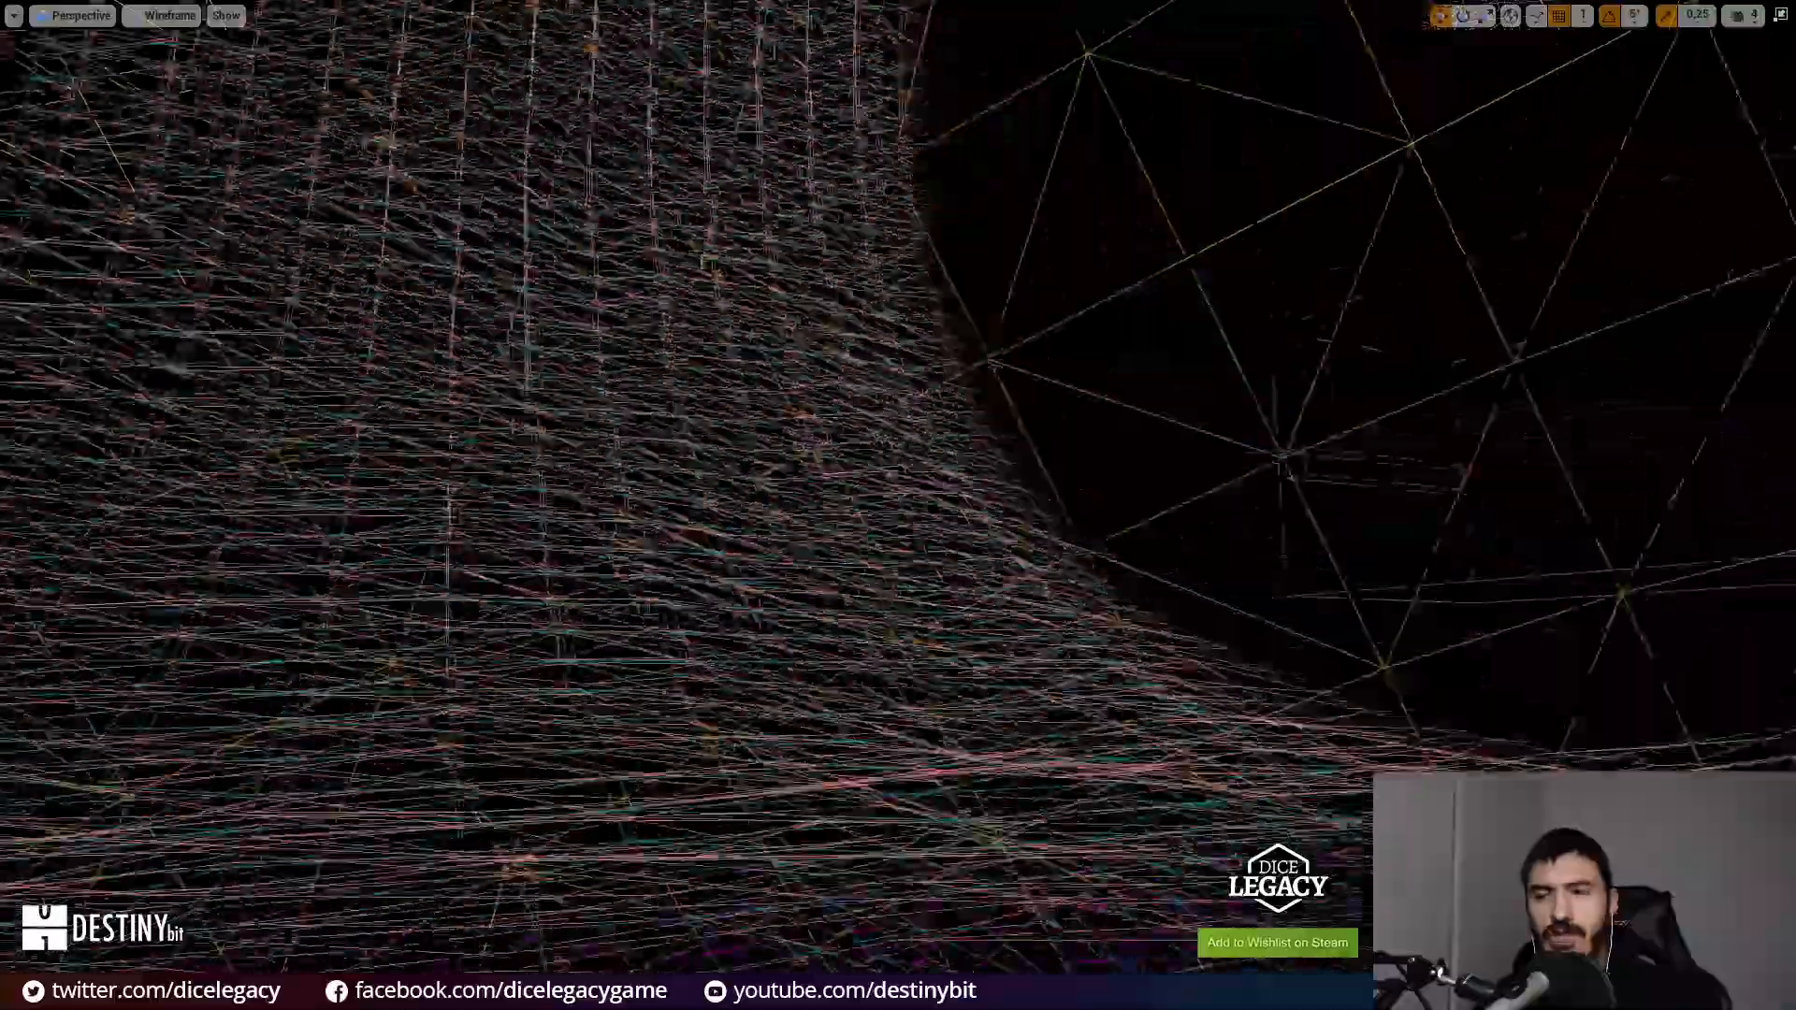
right_click_drag(823, 374, 655, 375)
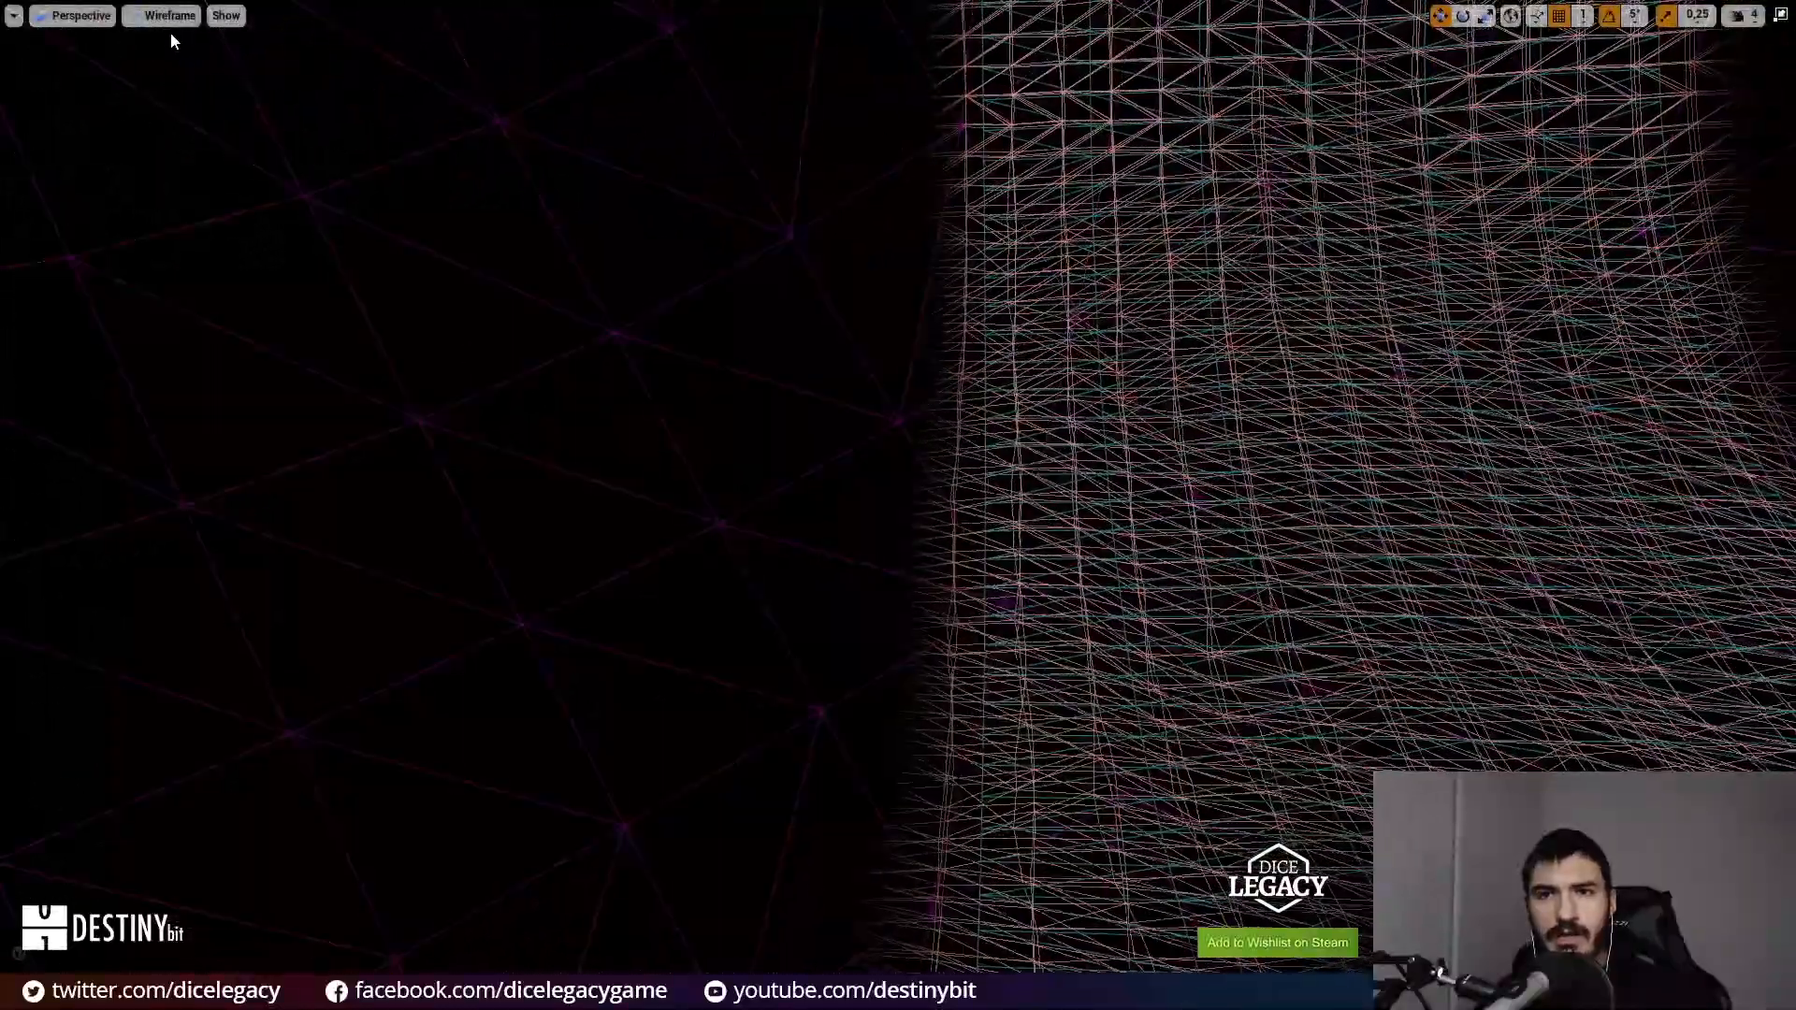
left_click(169, 17)
left_click(178, 40)
right_click_drag(1047, 374, 1042, 368)
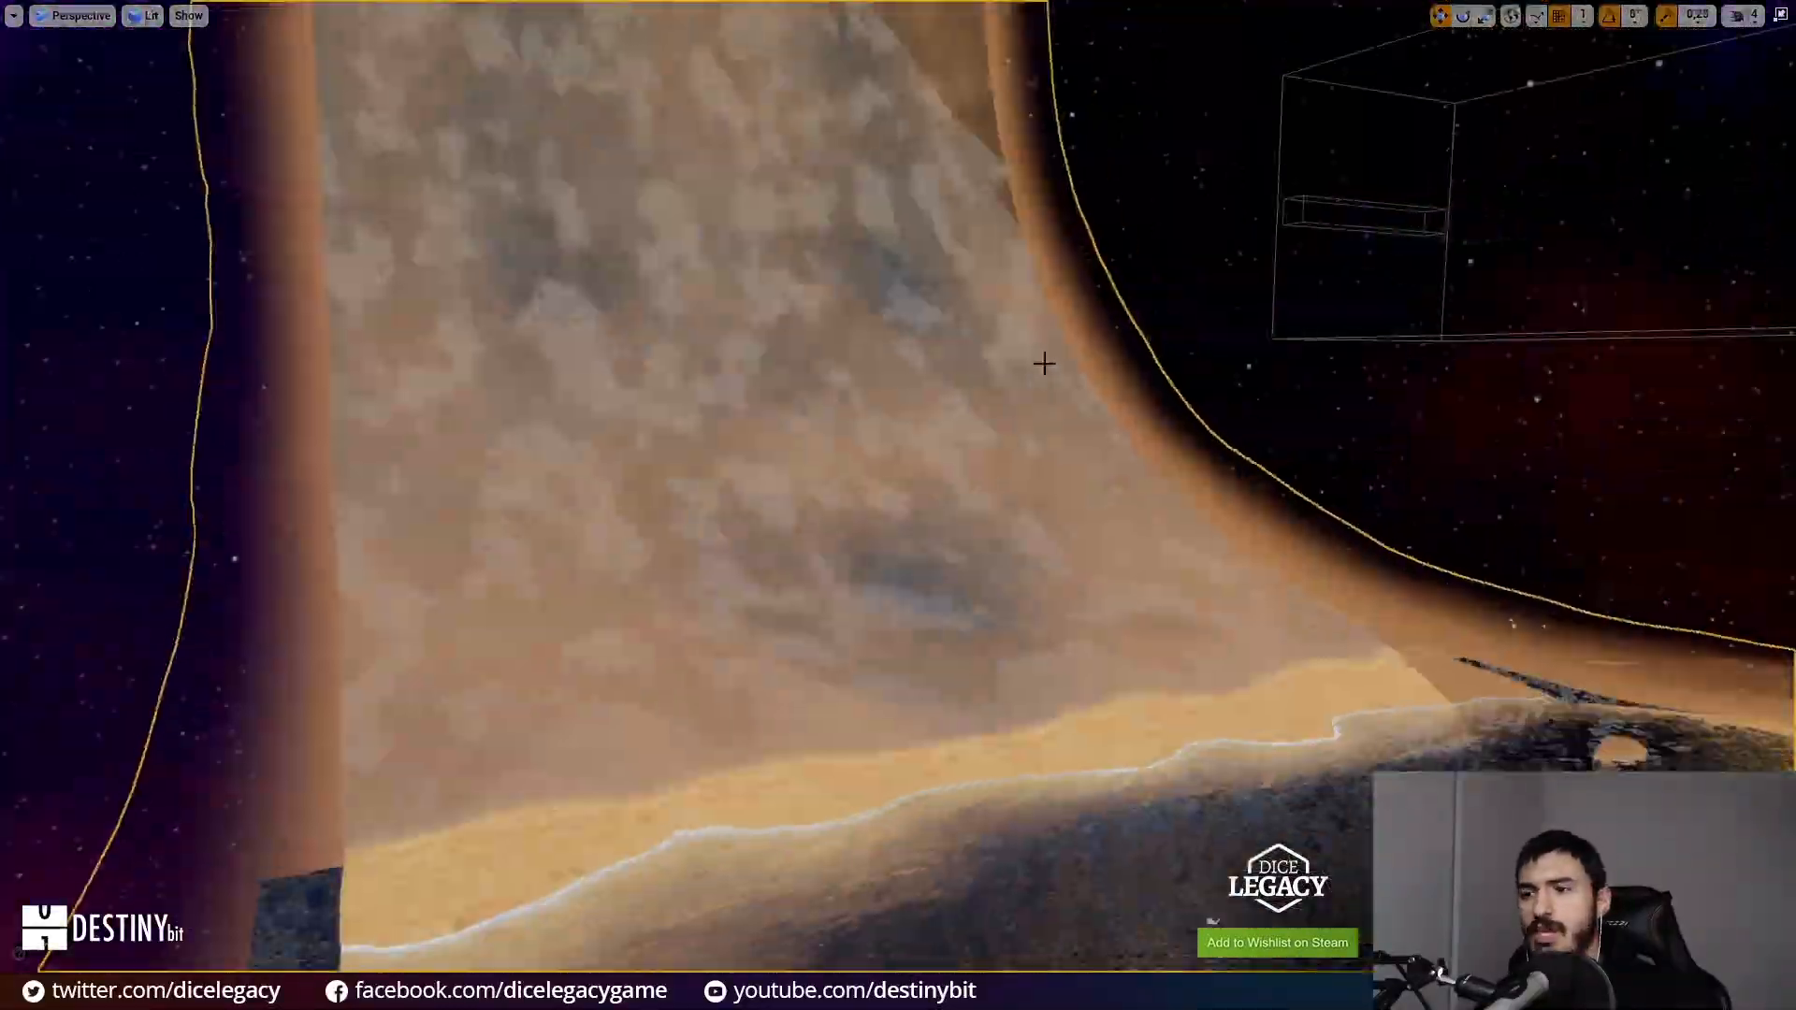
Step: Leave the full-screen view, open the static mesh of BaseWorldGenerator's FogCylinder component for inspection, and close it
key("F11")
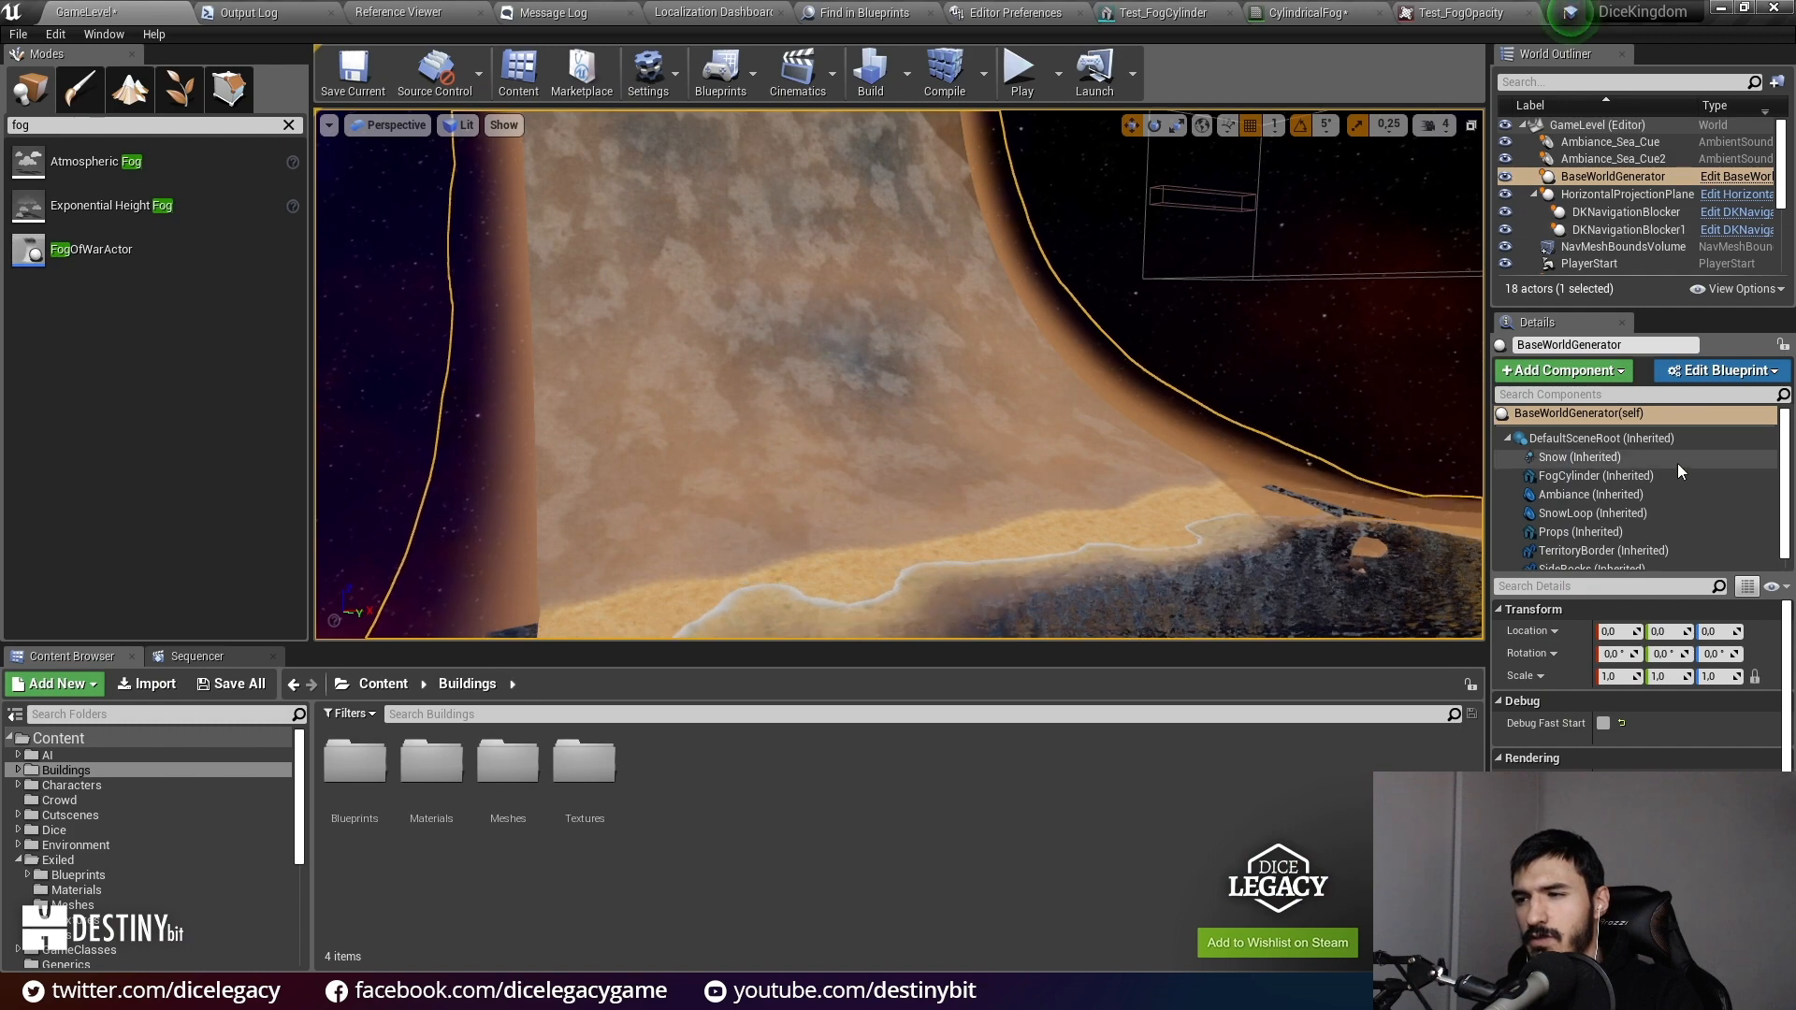
left_click(1590, 475)
double_click(1631, 784)
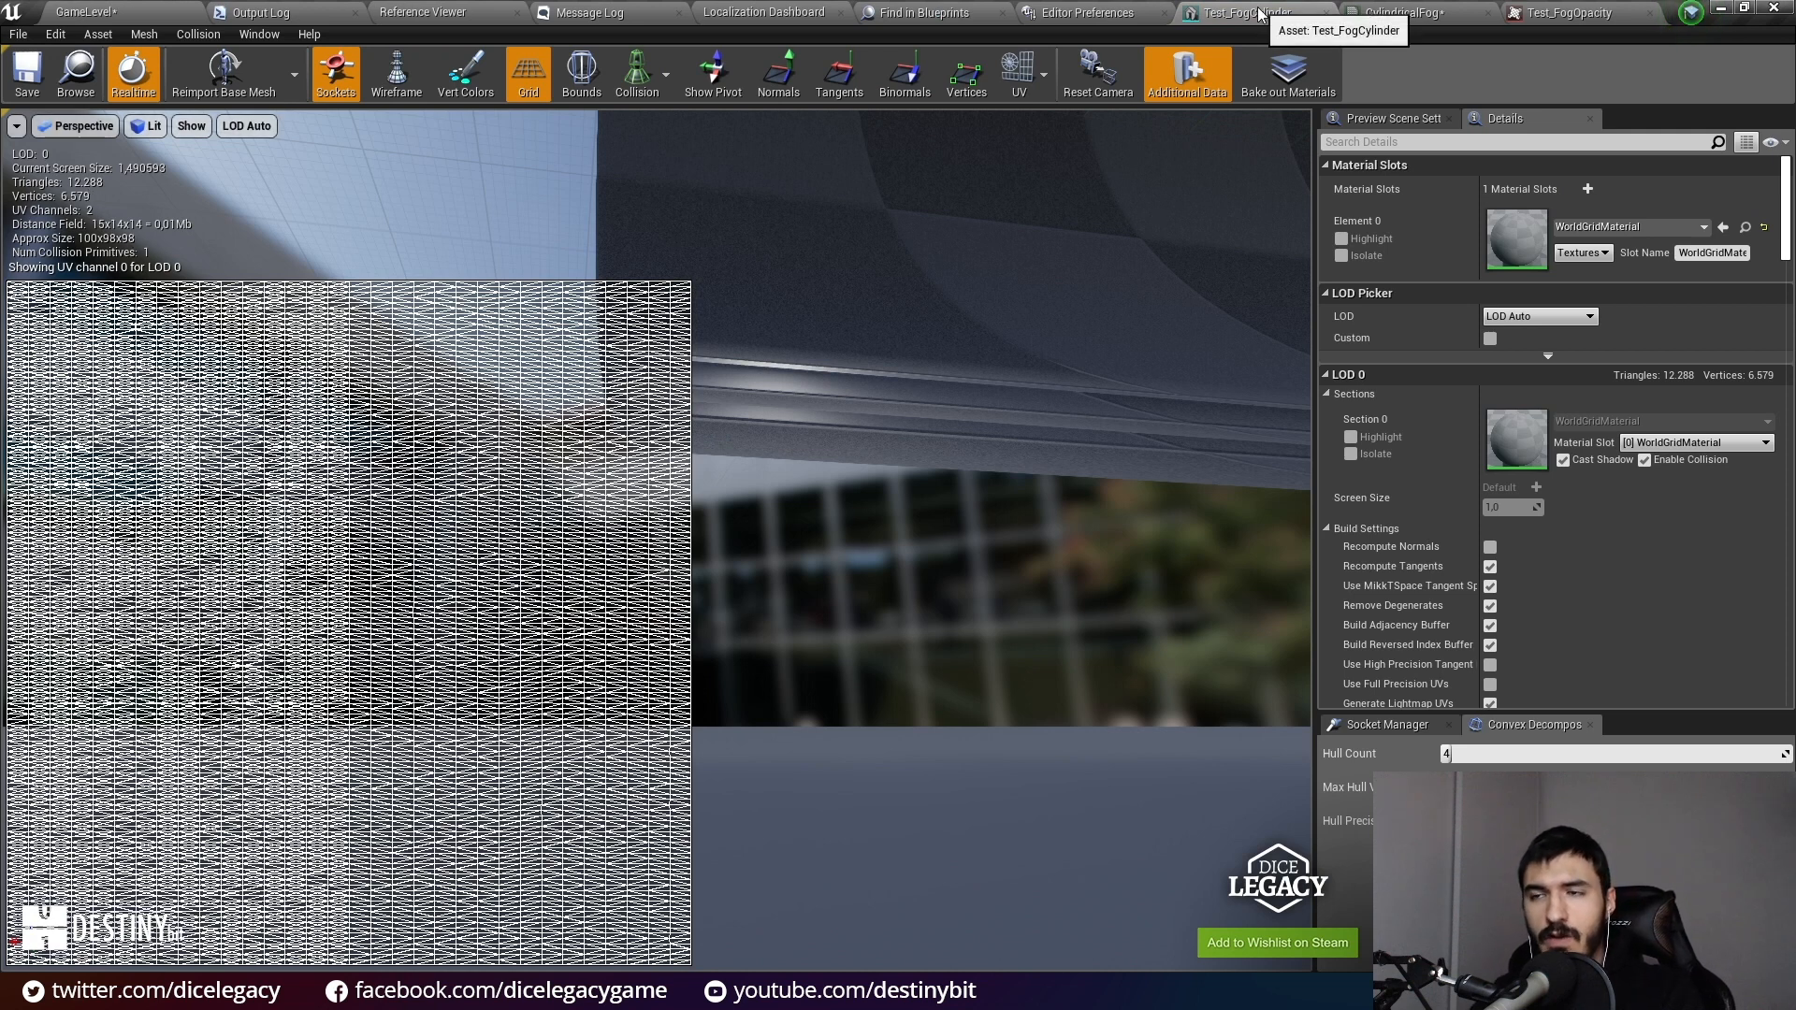
left_click(1328, 15)
Step: Return to the CylindricalFog material and examine the Absolute World Position and Normalize nodes that give the offset direction
left_click(1337, 12)
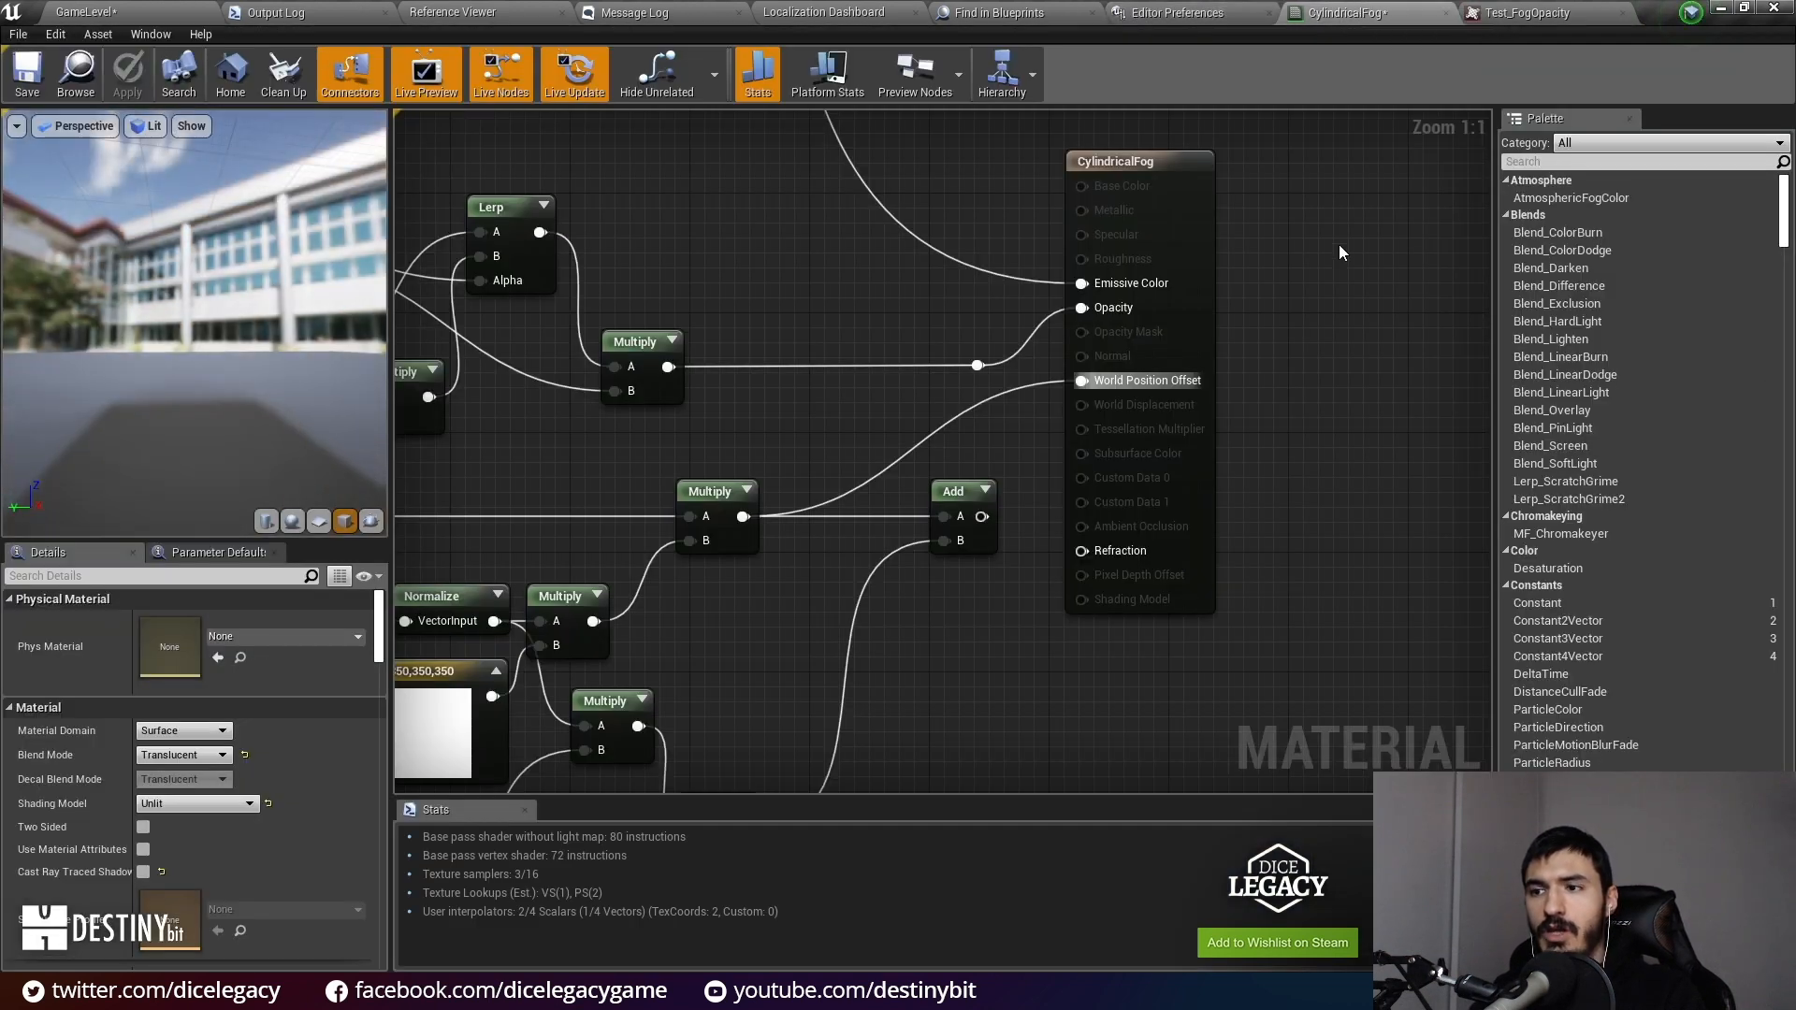
scroll(880, 416, "down", 3)
right_click_drag(843, 471, 1359, 256)
scroll(1175, 505, "up", 3)
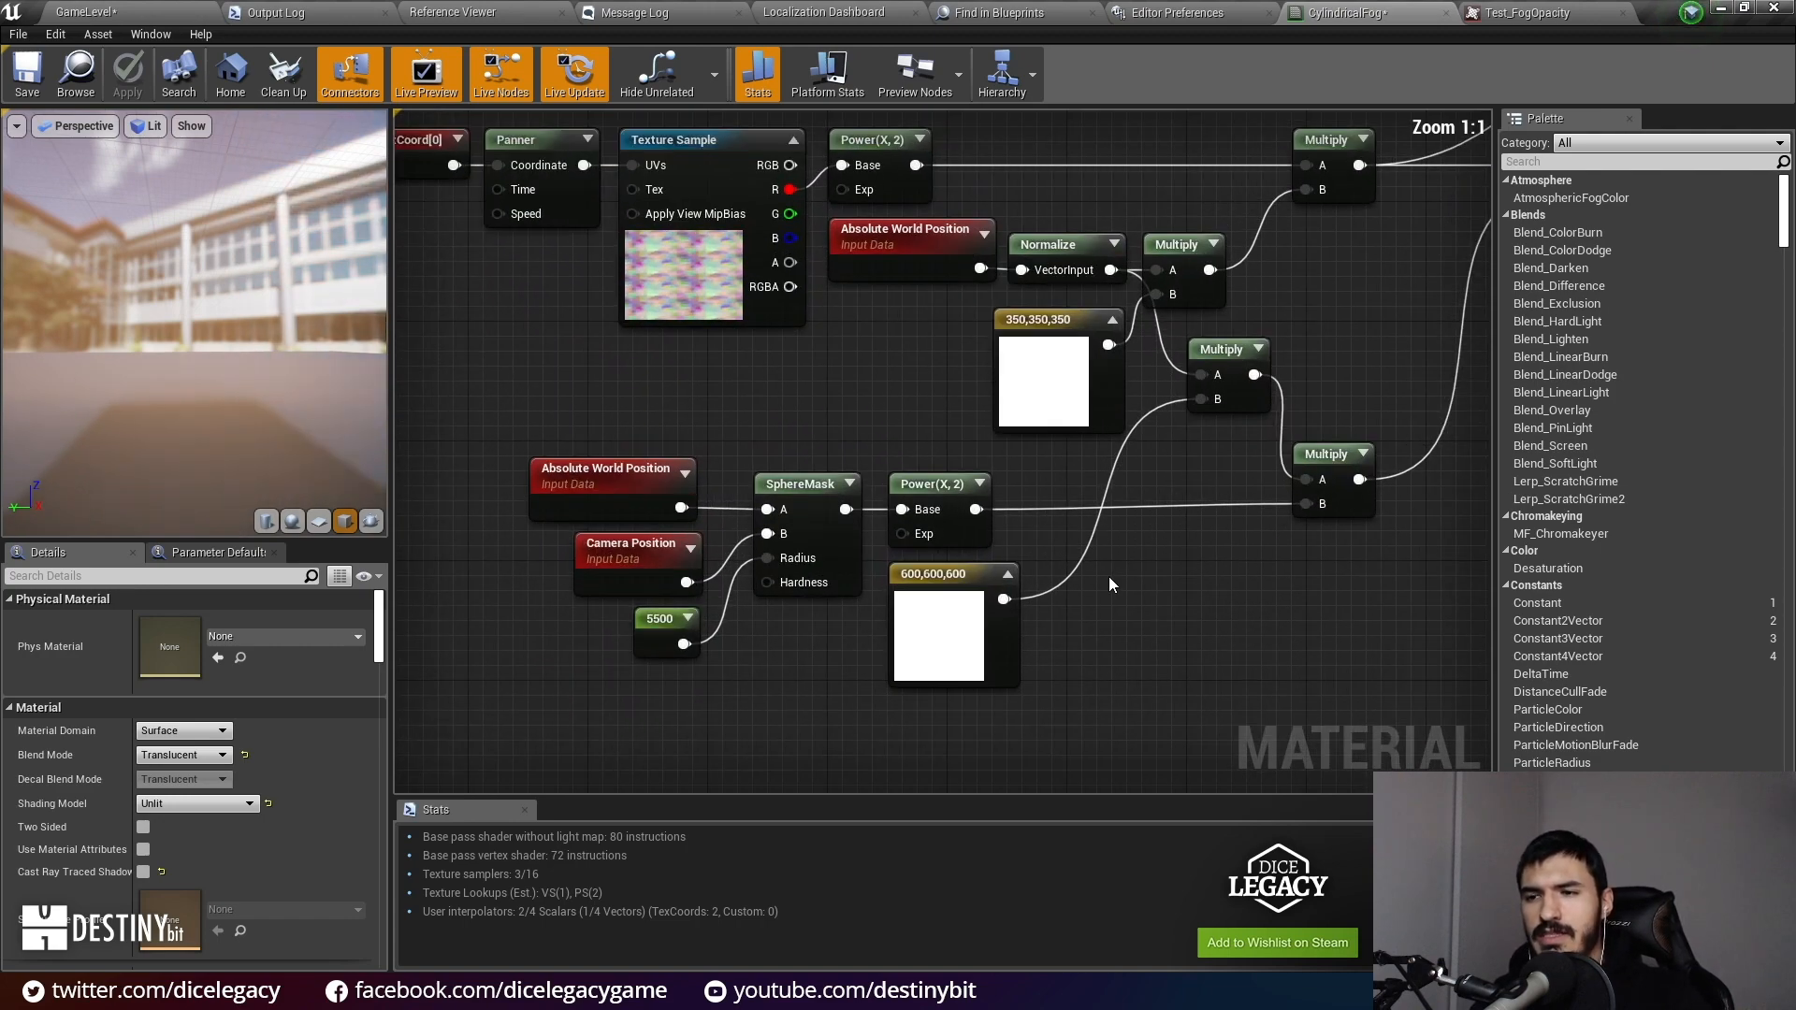
scroll(1082, 588, "up", 1)
right_click_drag(1075, 600, 1193, 719)
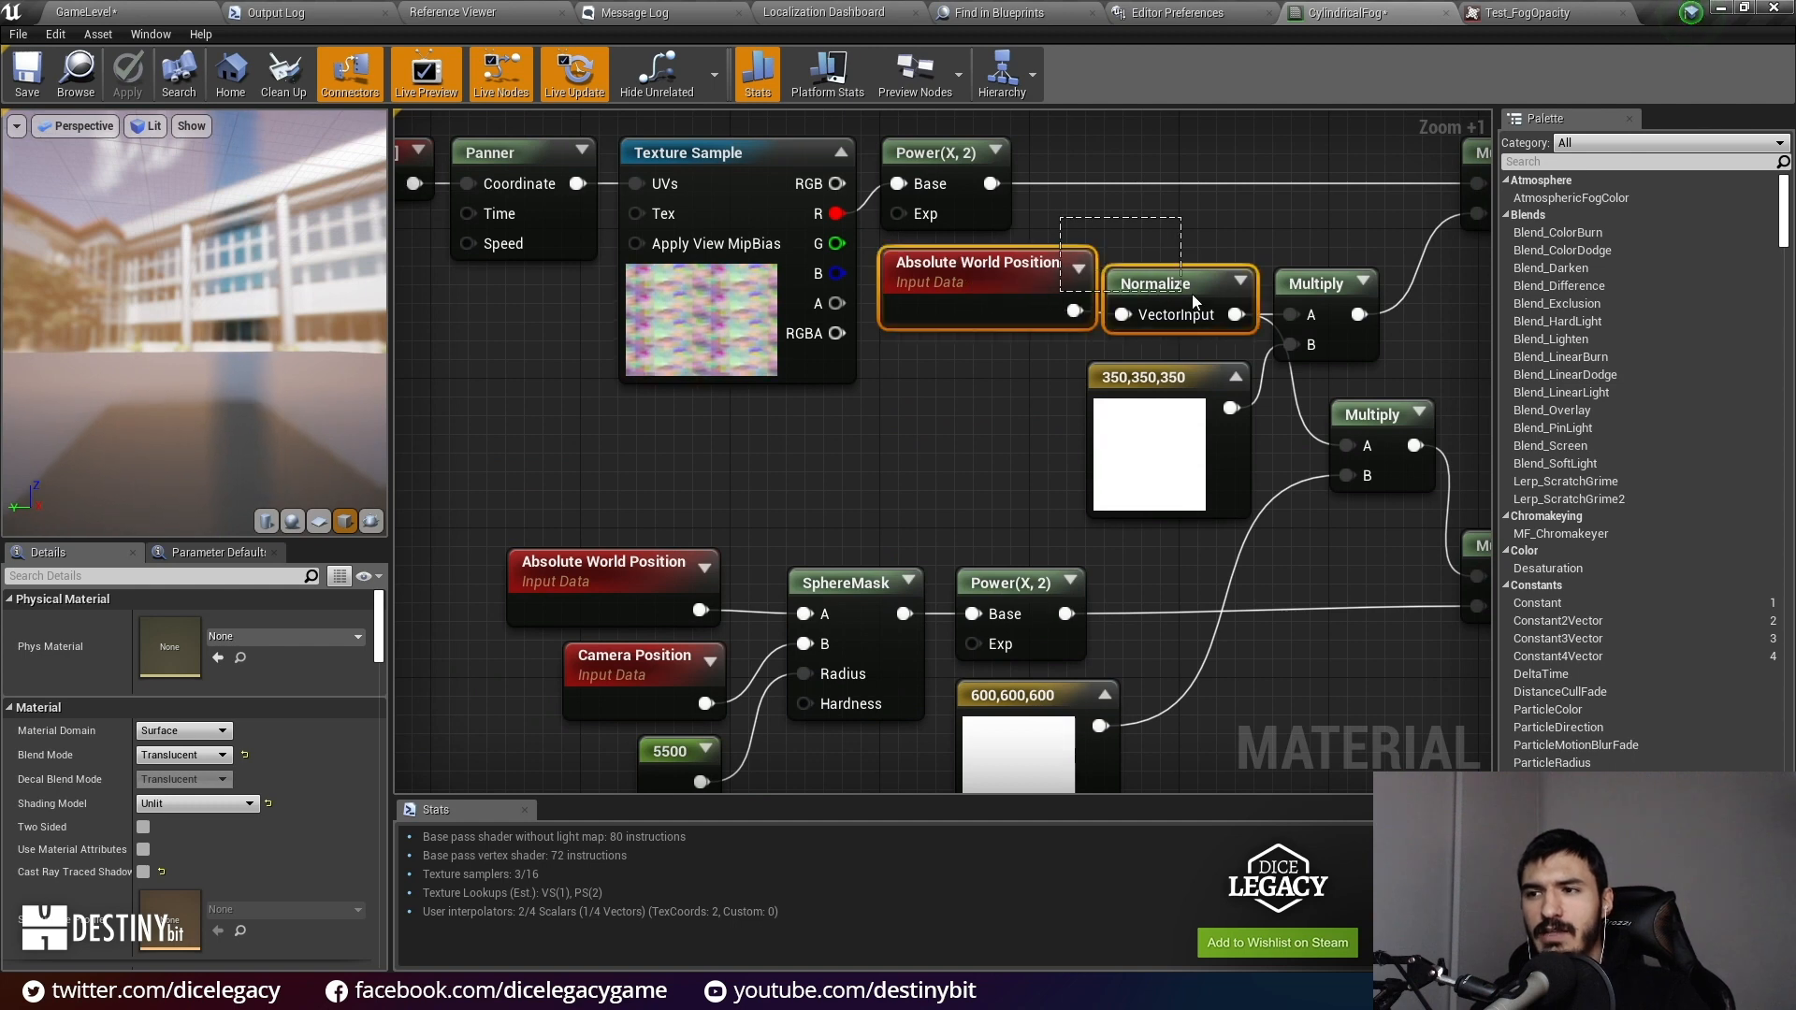
left_click_drag(1179, 300, 1188, 304)
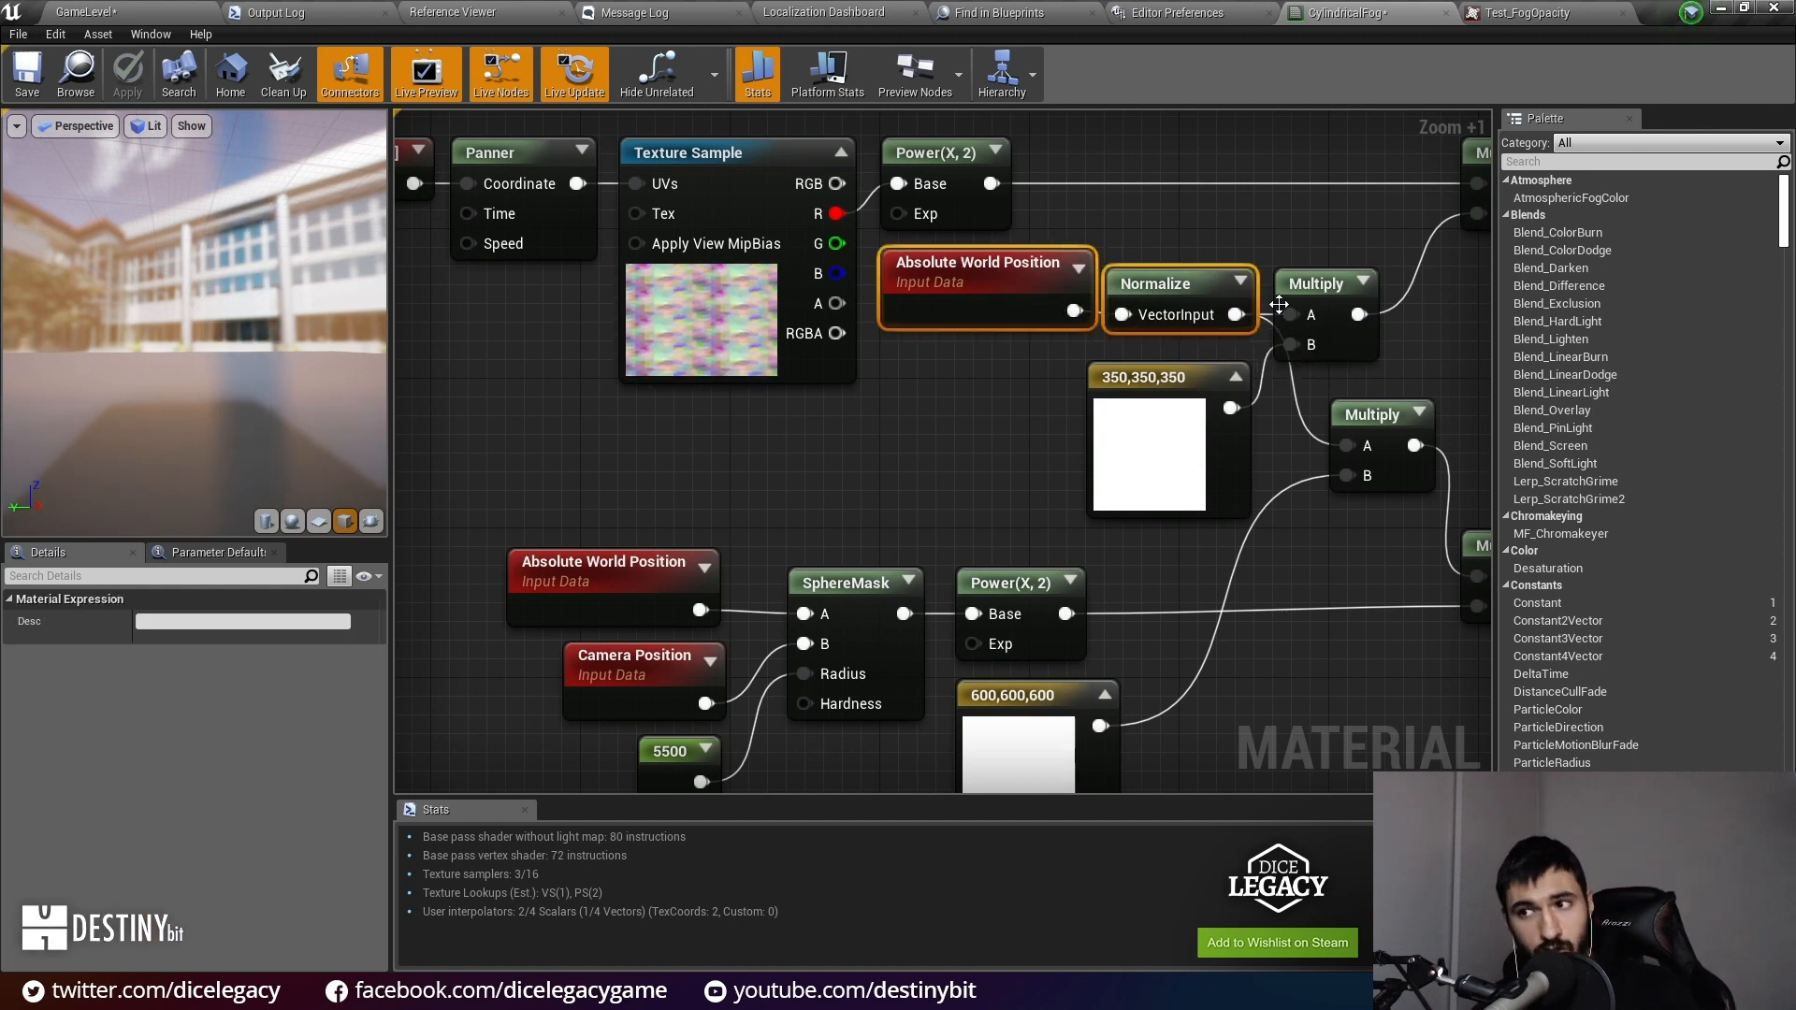
Step: Examine the 600,600,600 offset constant and the Camera Position and 5500 radius inputs of the SphereMask node
scroll(1324, 433, "up", 3)
right_click_drag(1223, 583, 1305, 223)
left_click(1043, 484)
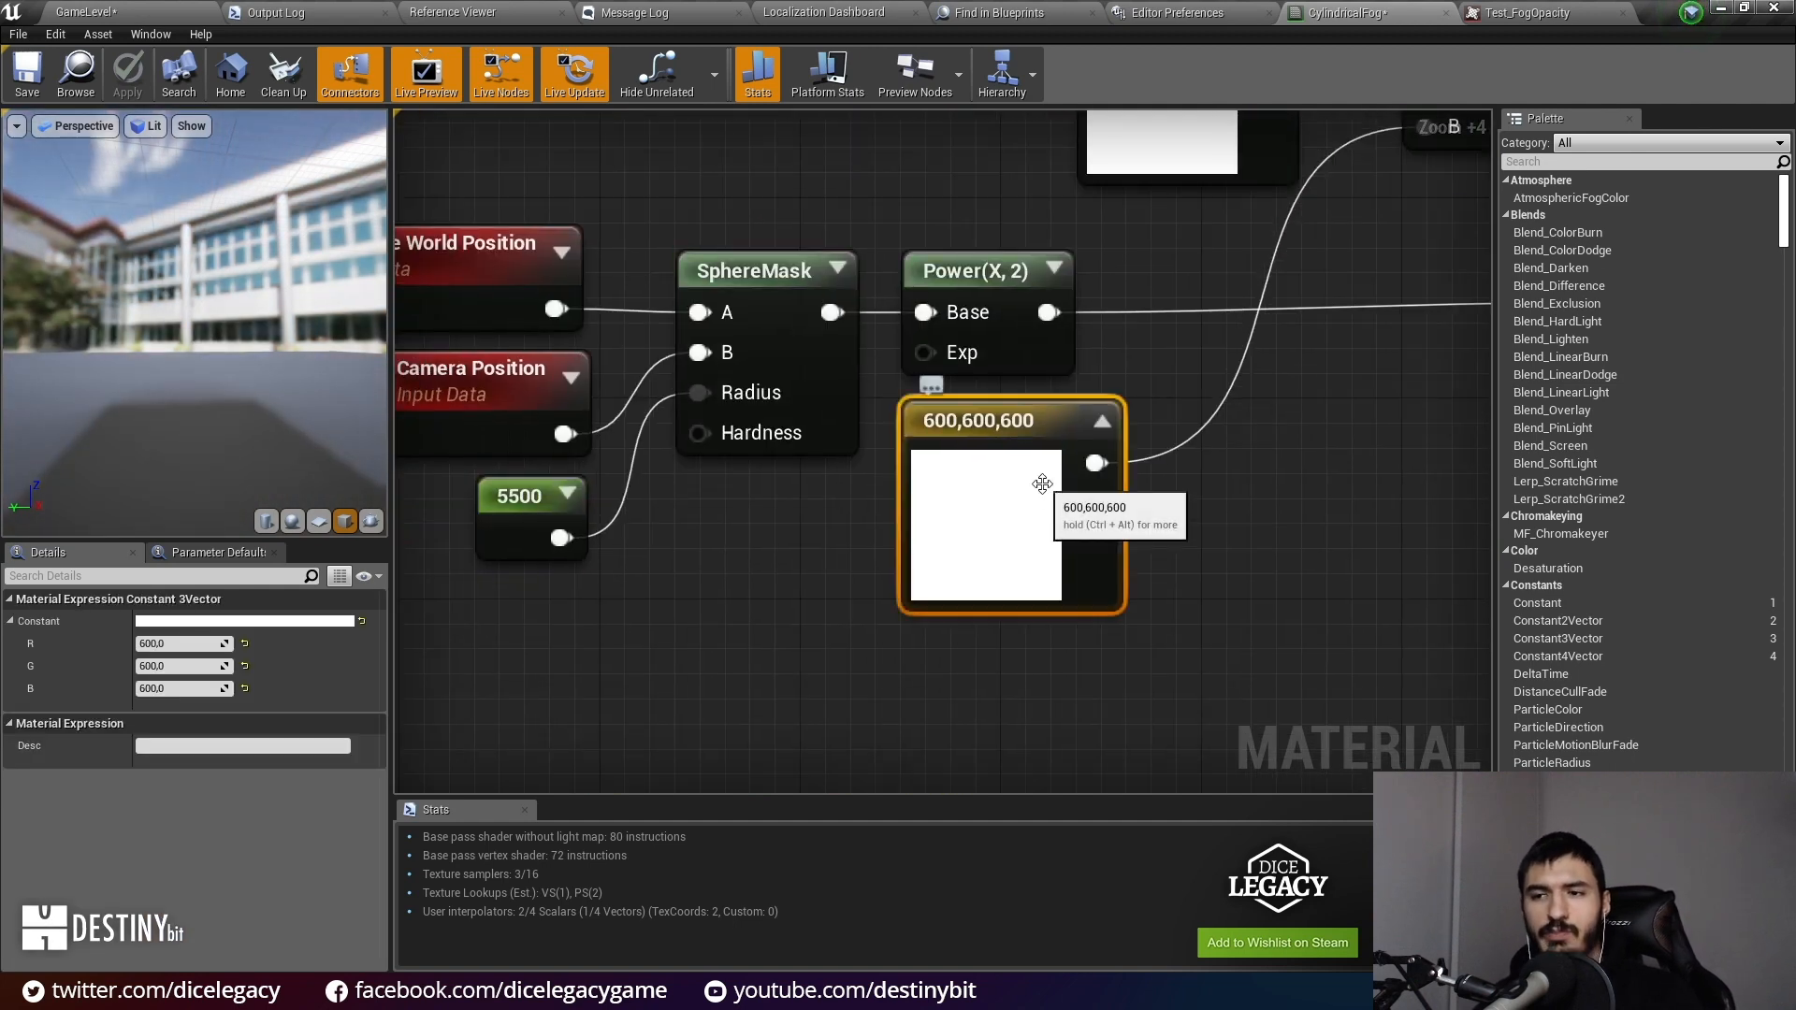
scroll(1043, 484, "down", 3)
left_click(837, 355)
right_click_drag(767, 288, 828, 289)
left_click(653, 452)
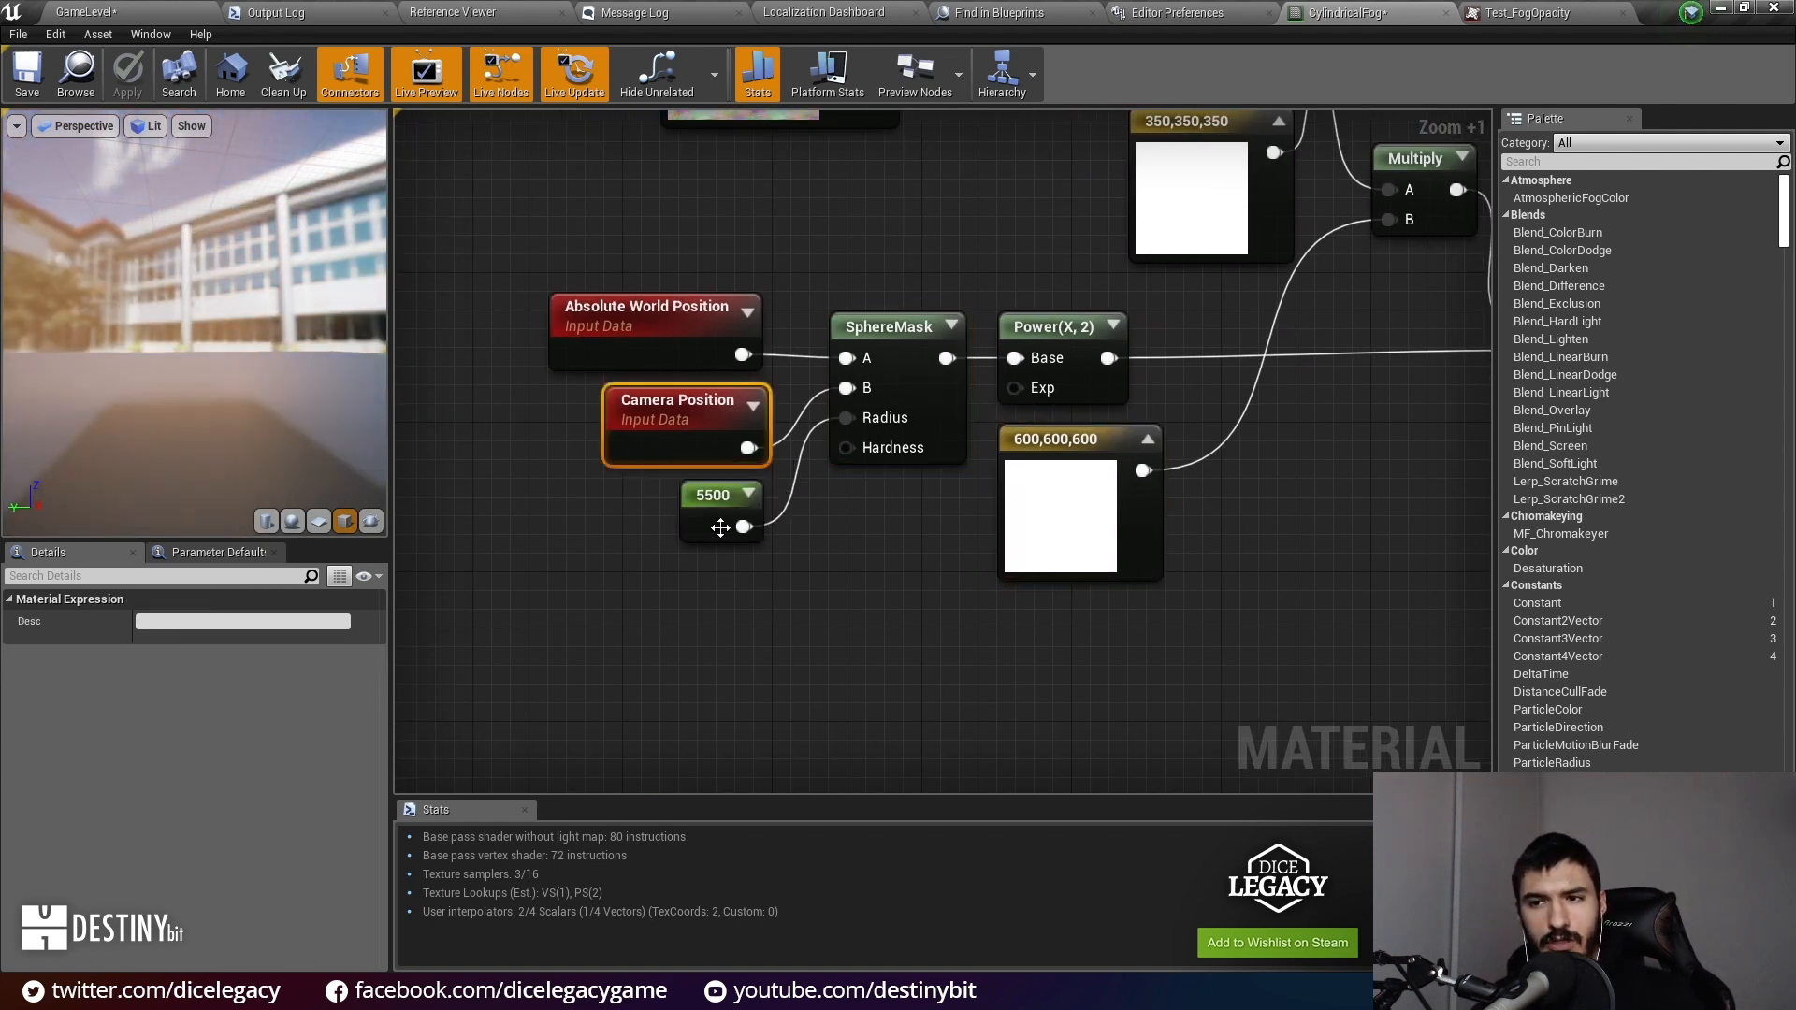
left_click(694, 516)
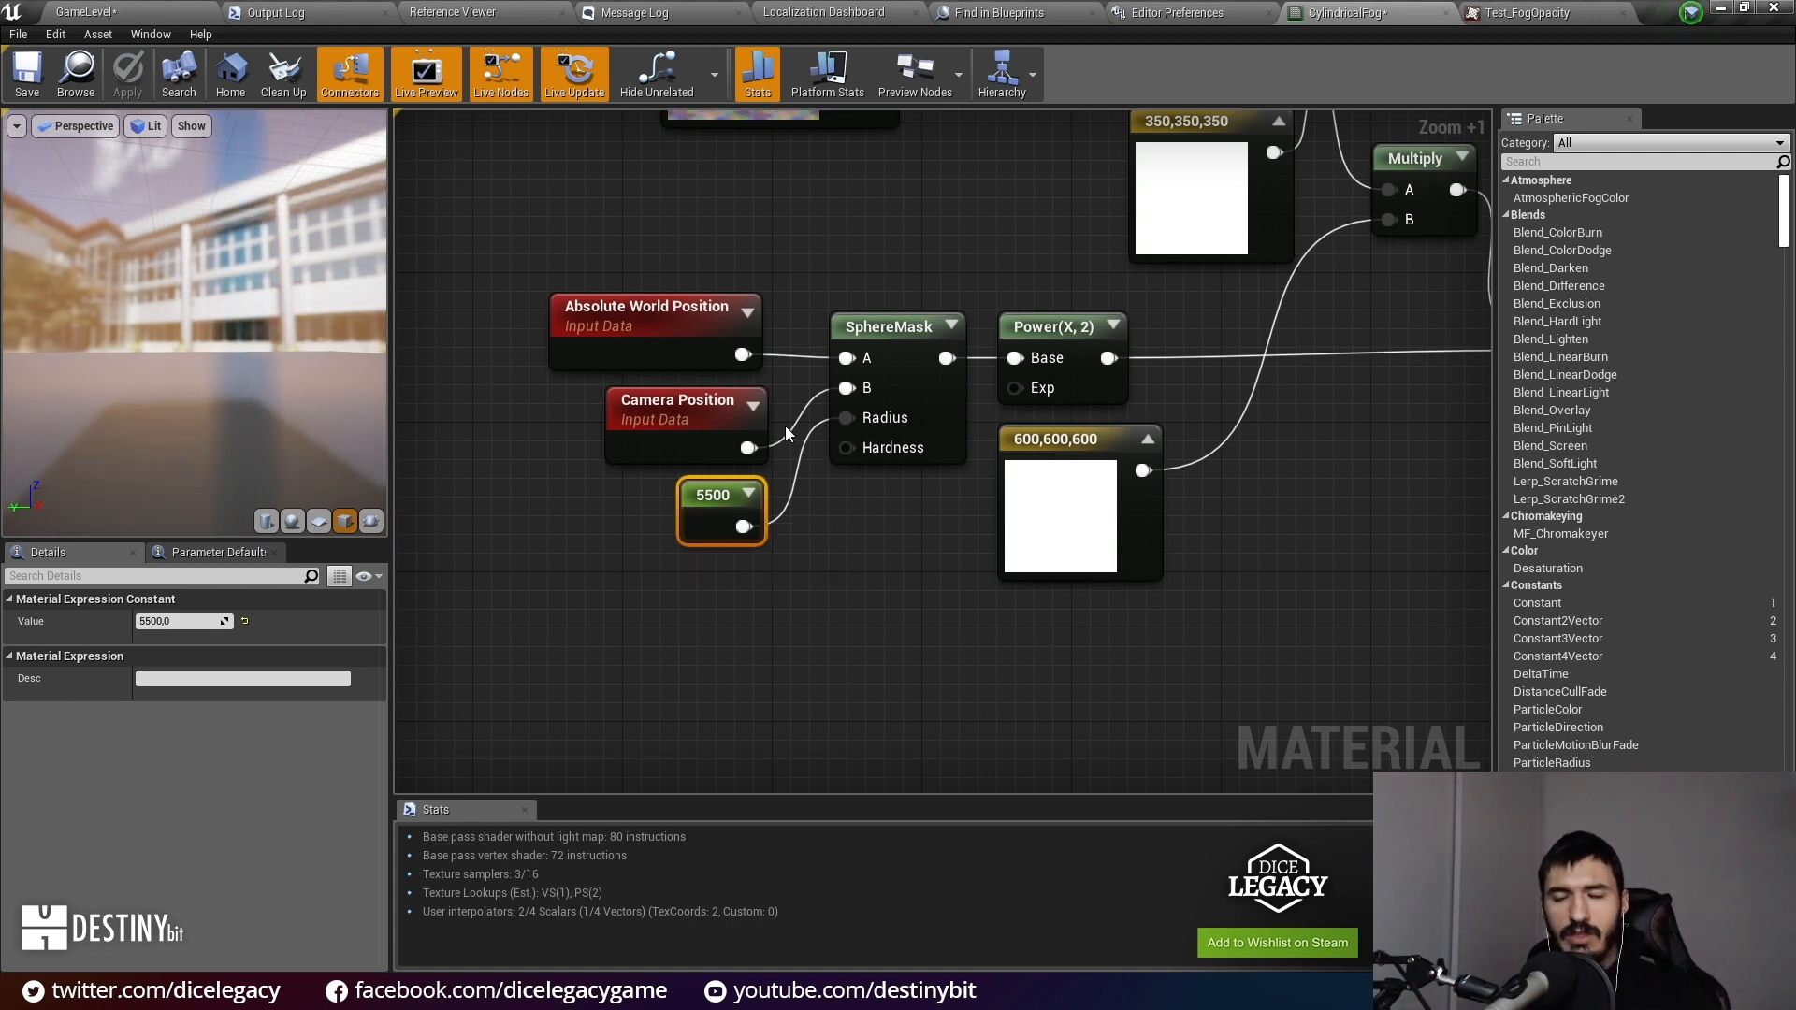
Step: Disconnect World Position Offset and Opacity, route the SphereMask's Power output into Emissive Color, and apply the material
scroll(784, 425, "down", 5)
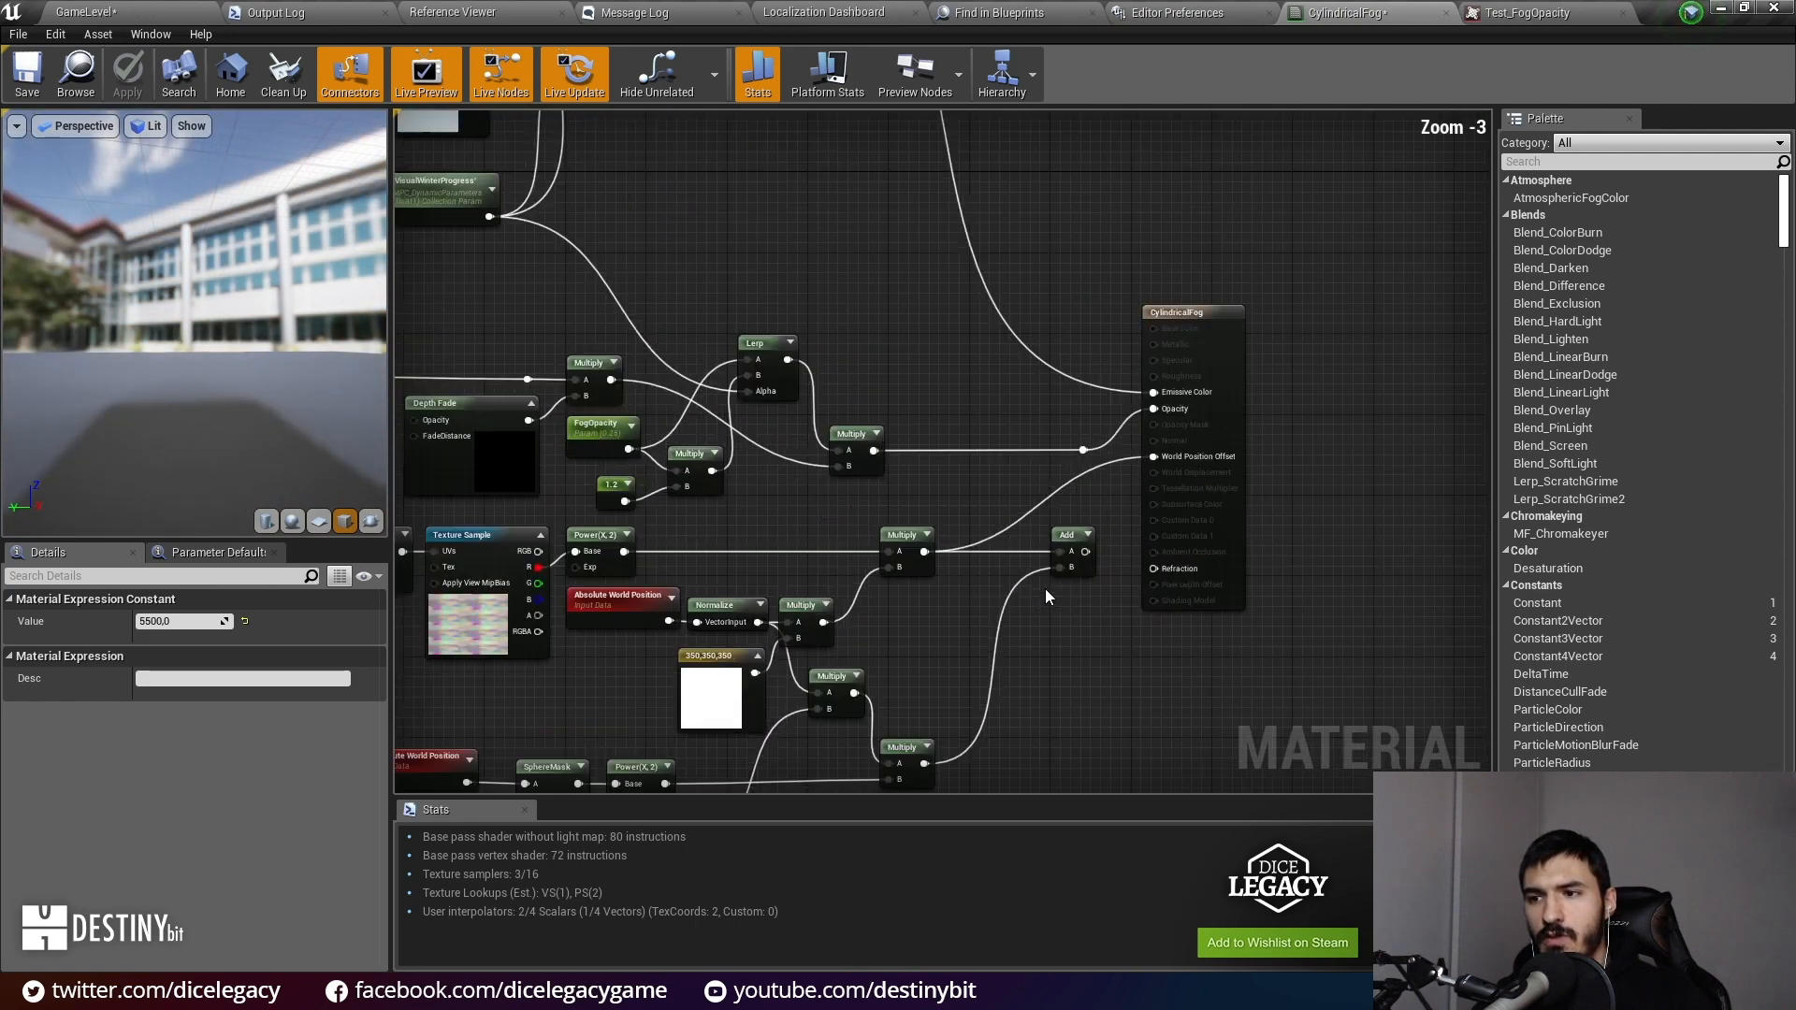
scroll(994, 613, "up", 5)
right_click_drag(1158, 403, 1142, 485)
left_click(1181, 483, "alt")
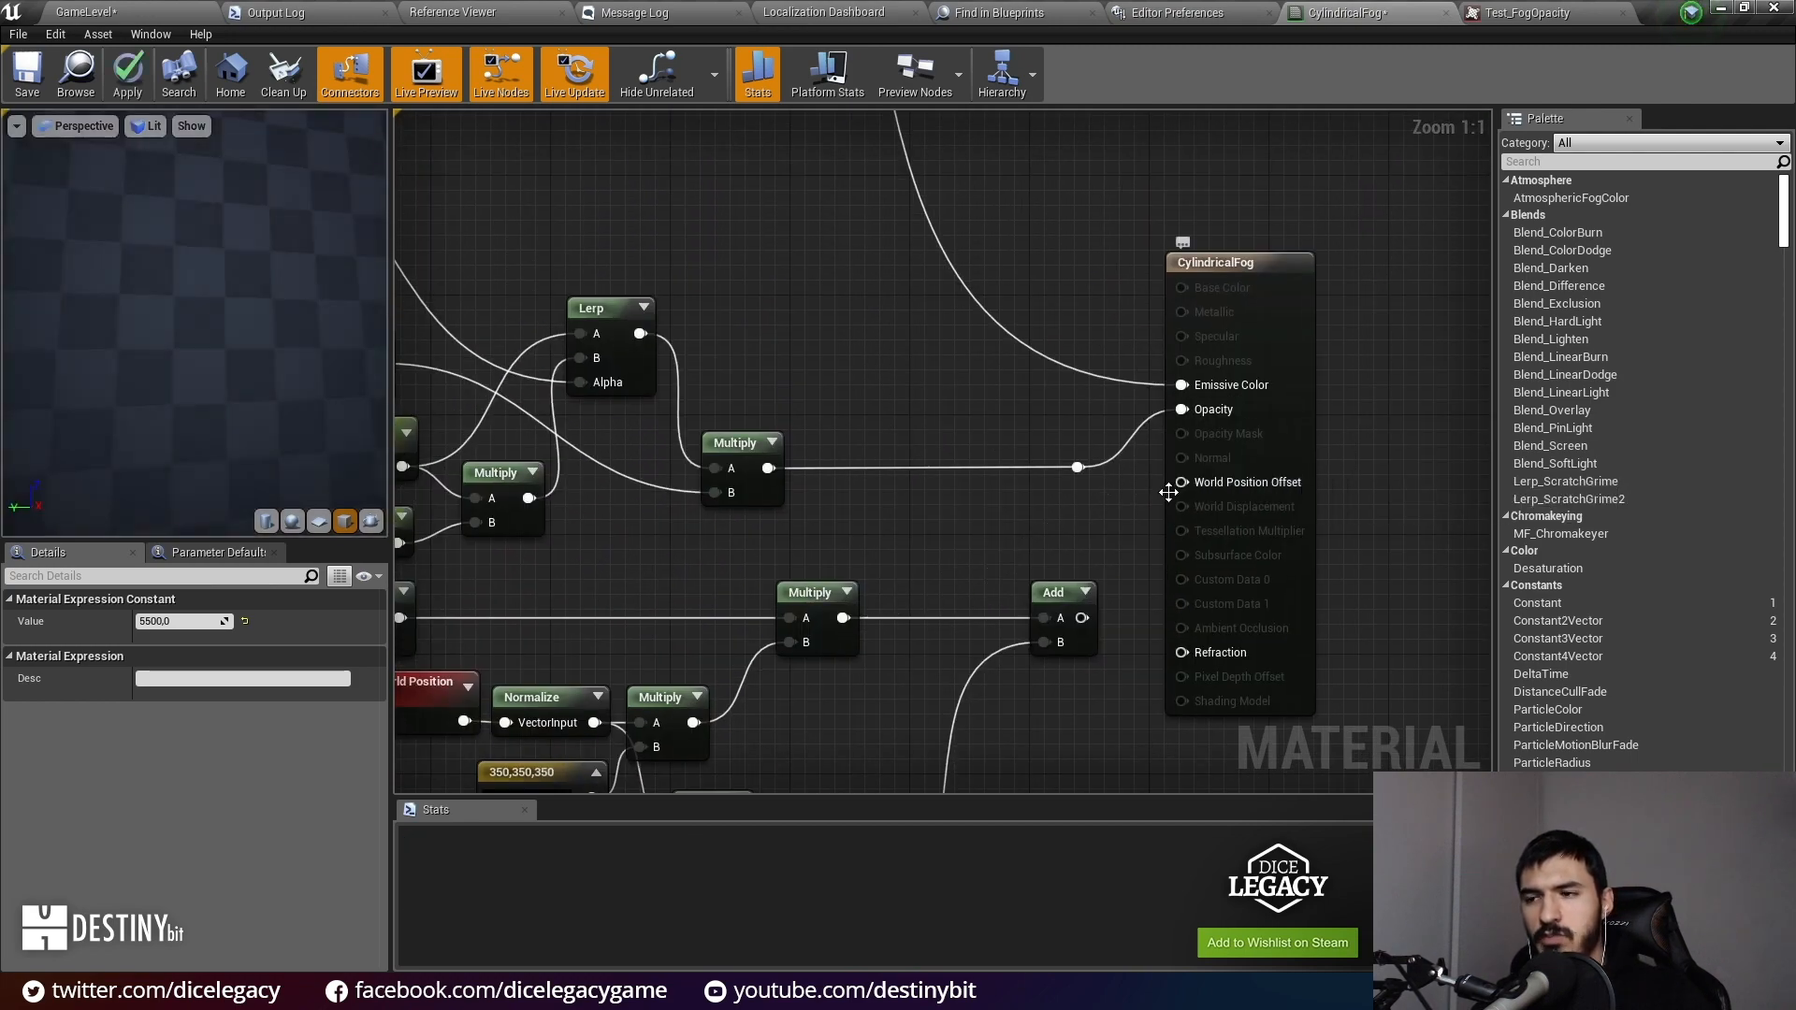
left_click(1182, 410, "alt")
scroll(1080, 447, "down", 3)
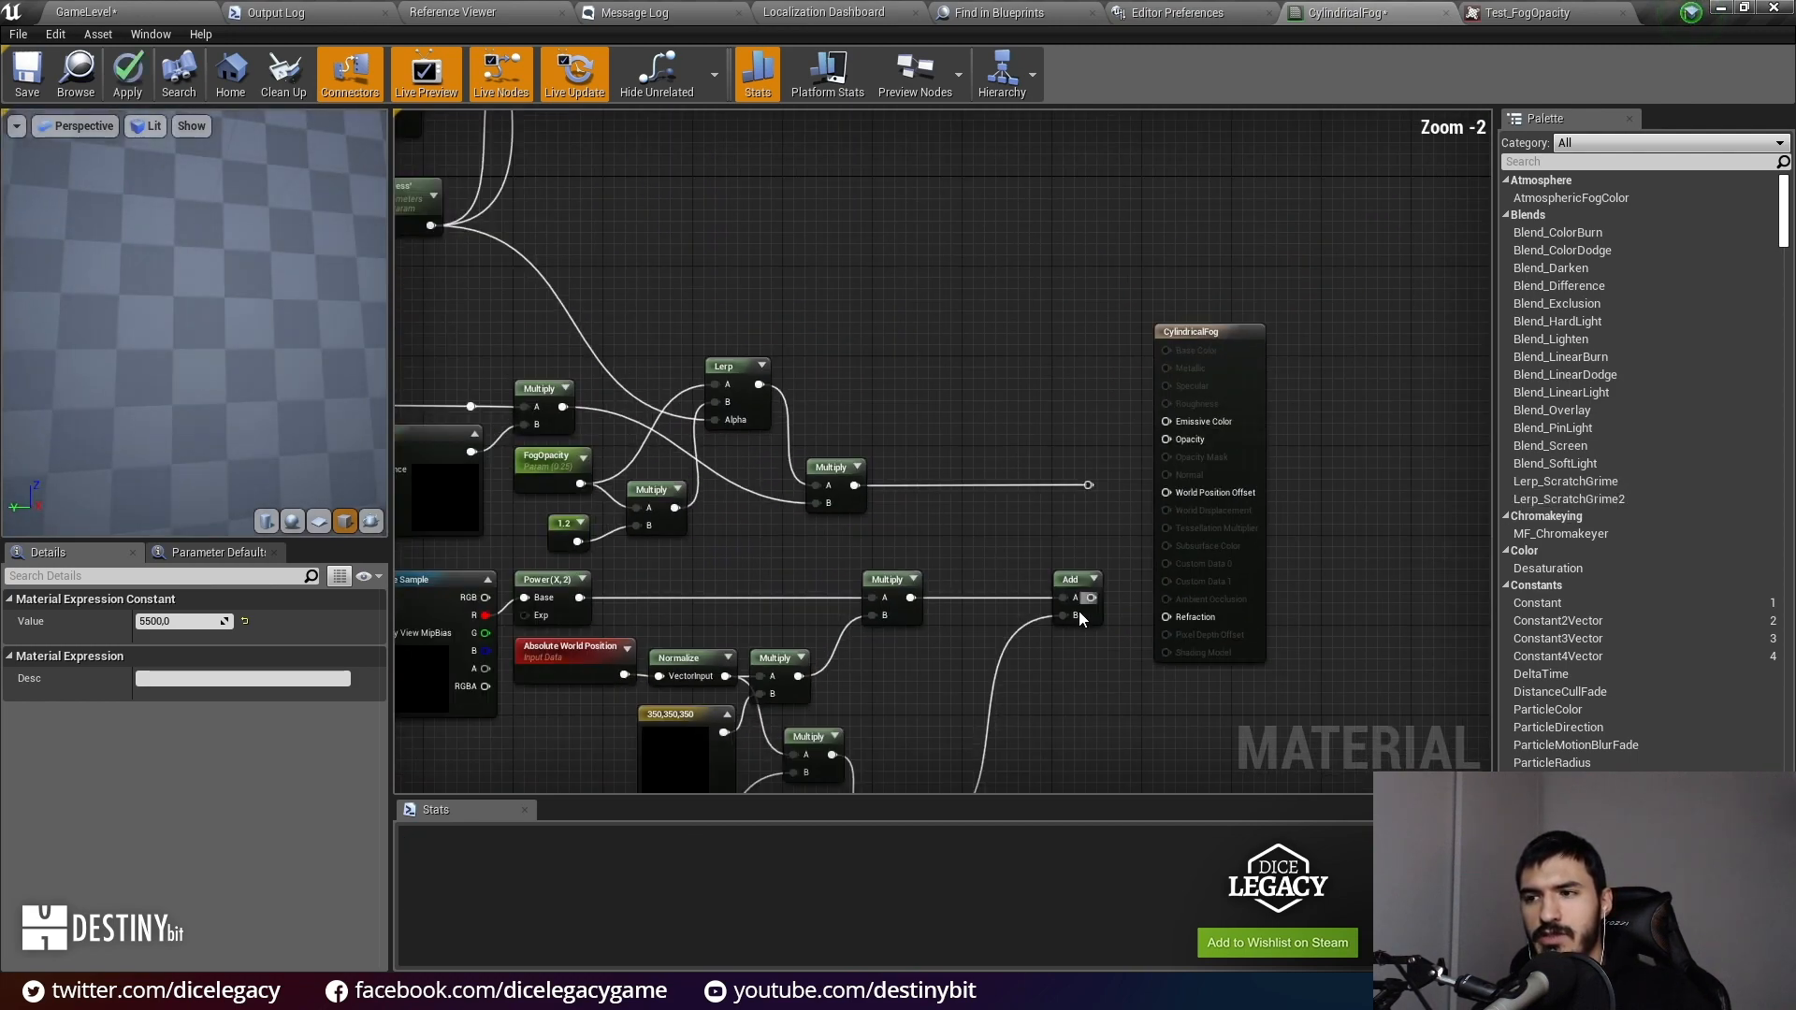
left_click_drag(871, 582, 1364, 191)
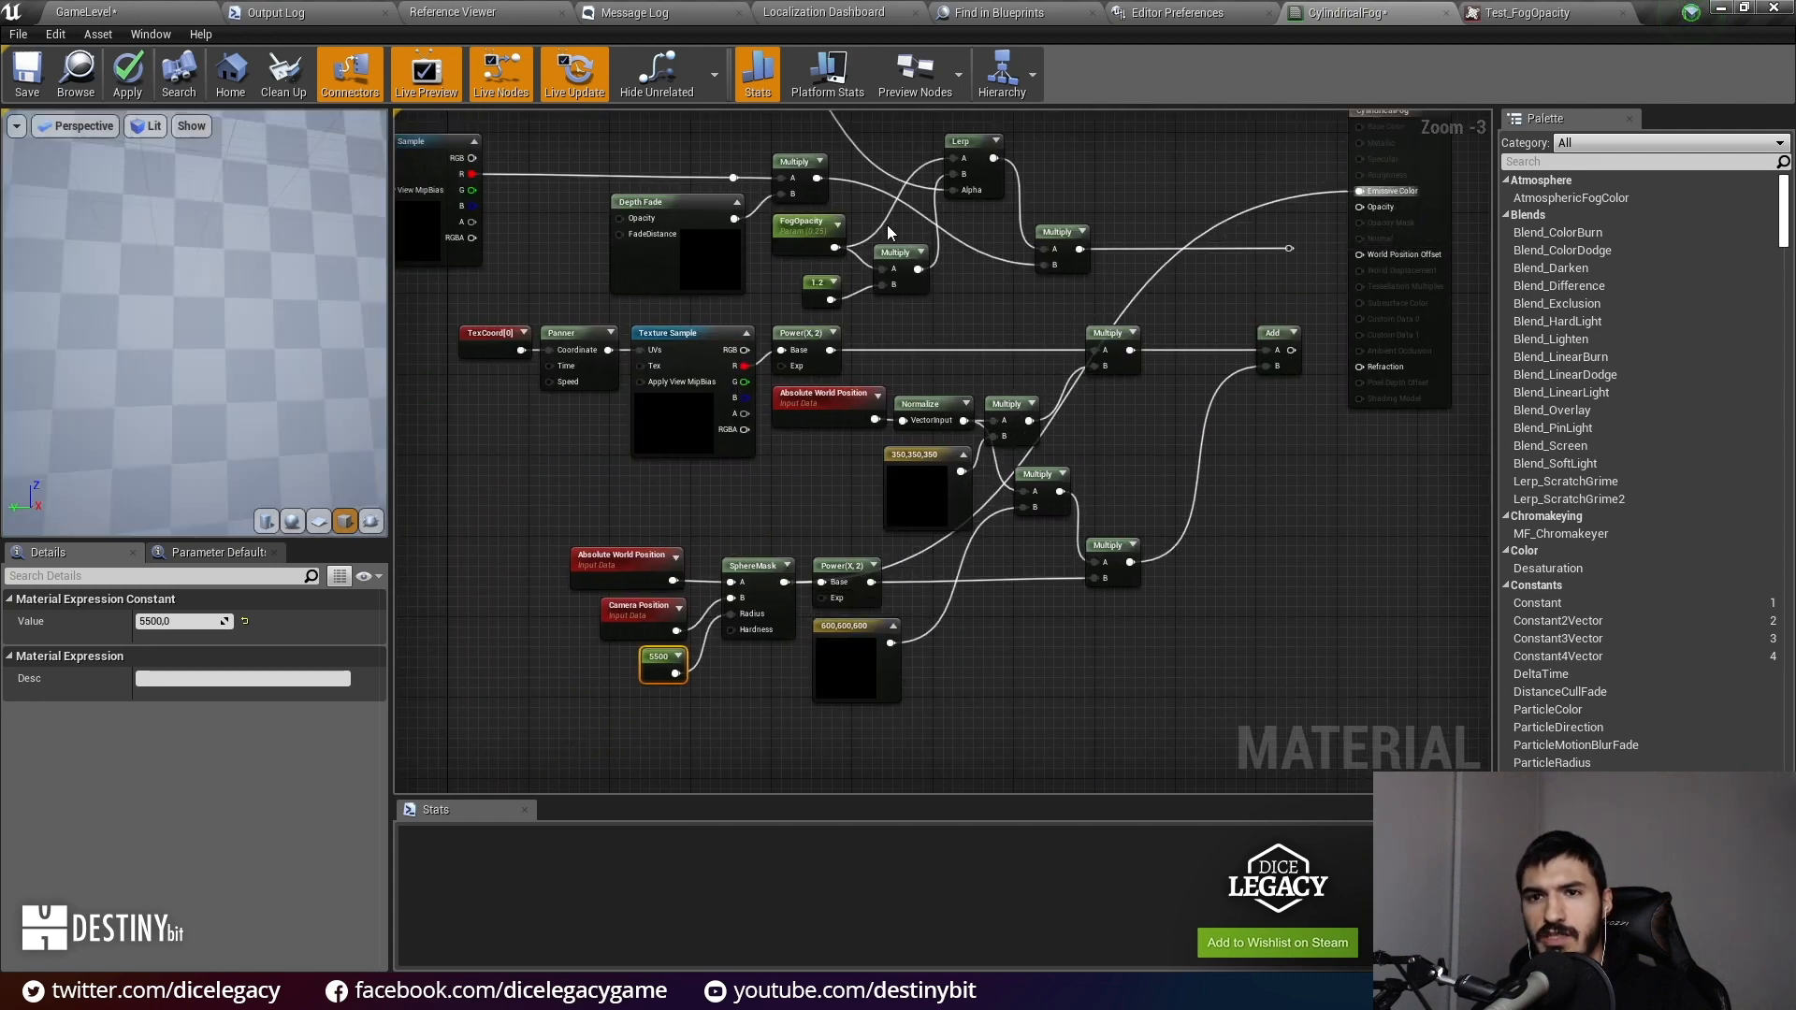
left_click(128, 75)
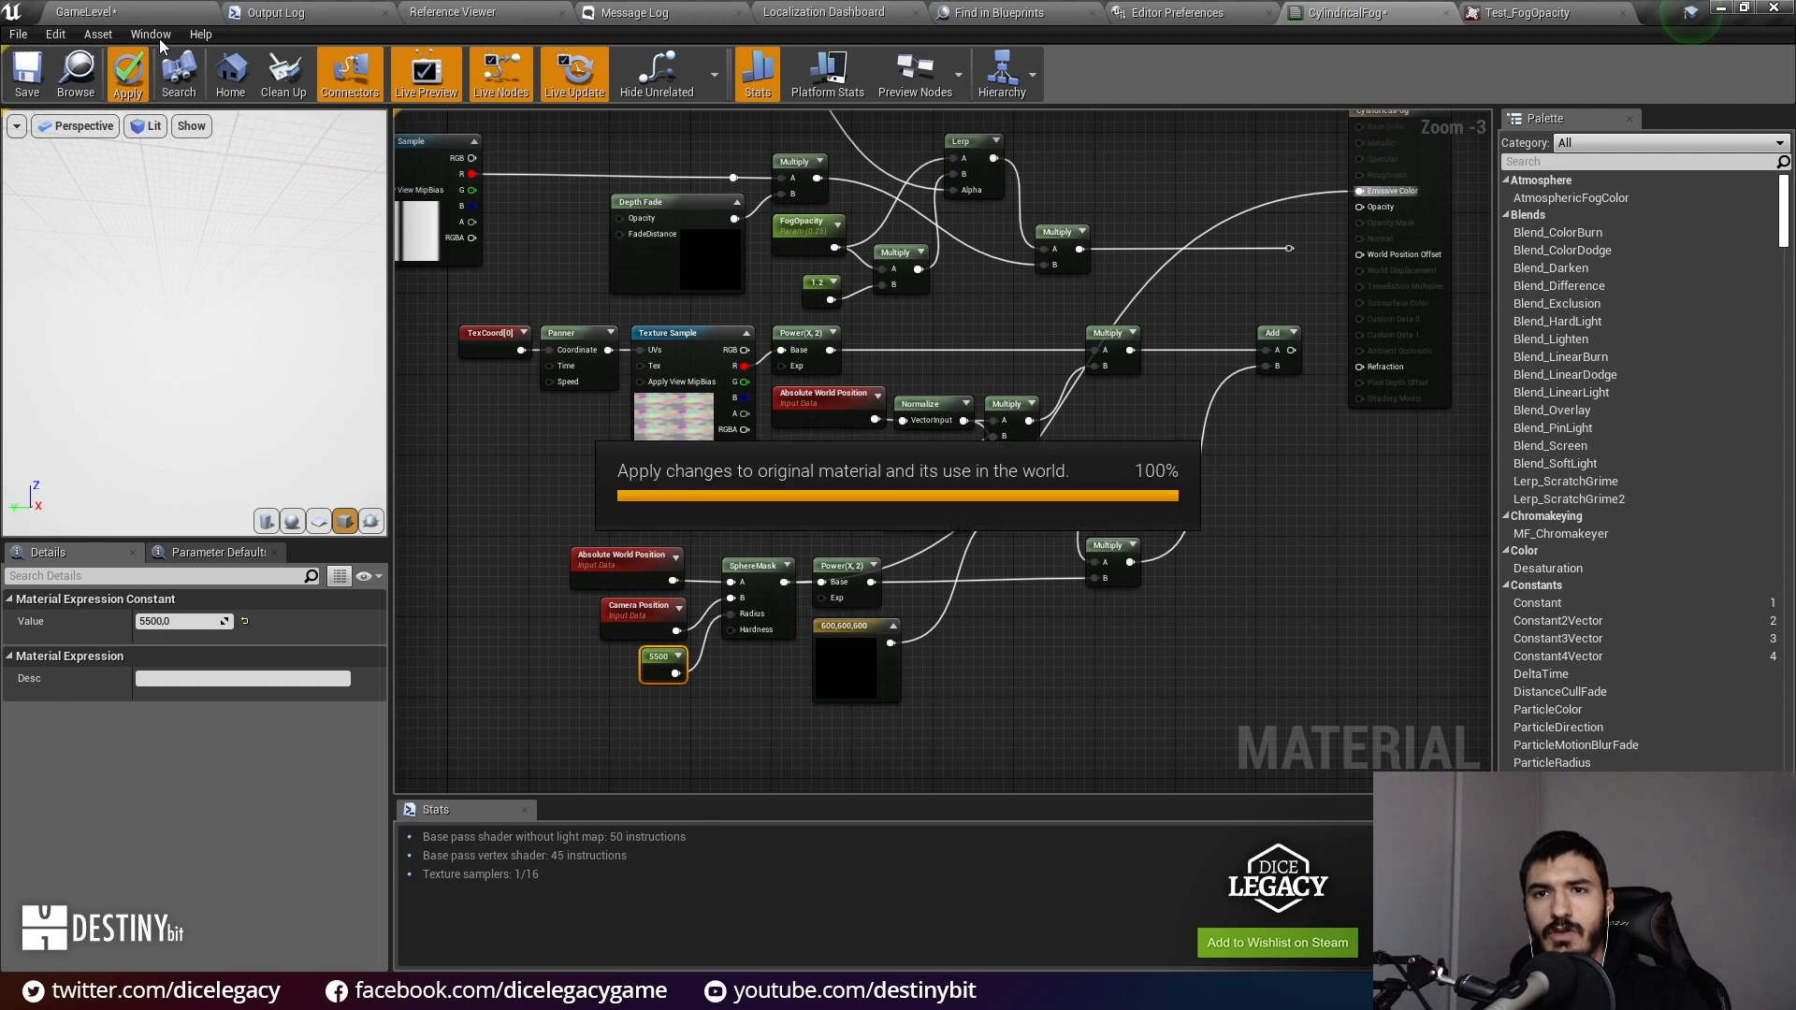
Step: Switch to the GameLevel viewport and fly through it in full screen to examine the camera-based mask on the fog
left_click(131, 9)
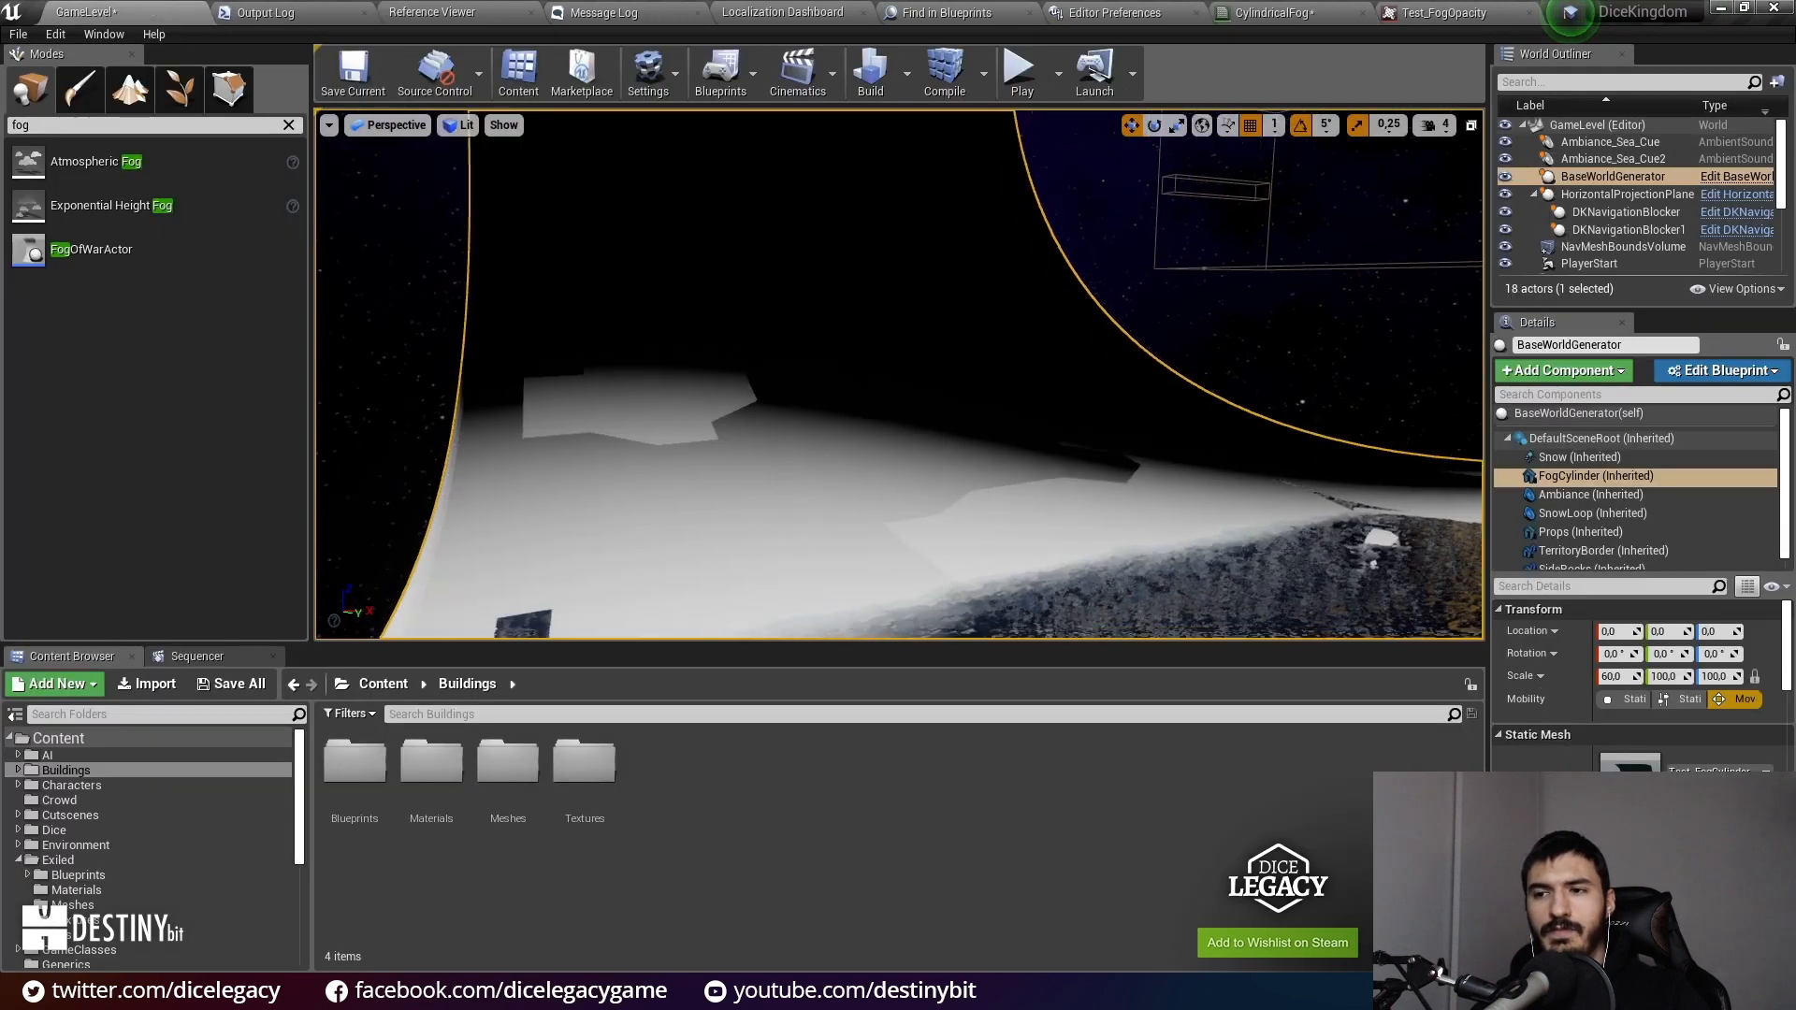
mouse_move(898, 374)
right_mouse_down()
mouse_move(1019, 430)
mouse_move(898, 327)
mouse_move(870, 360)
right_mouse_up()
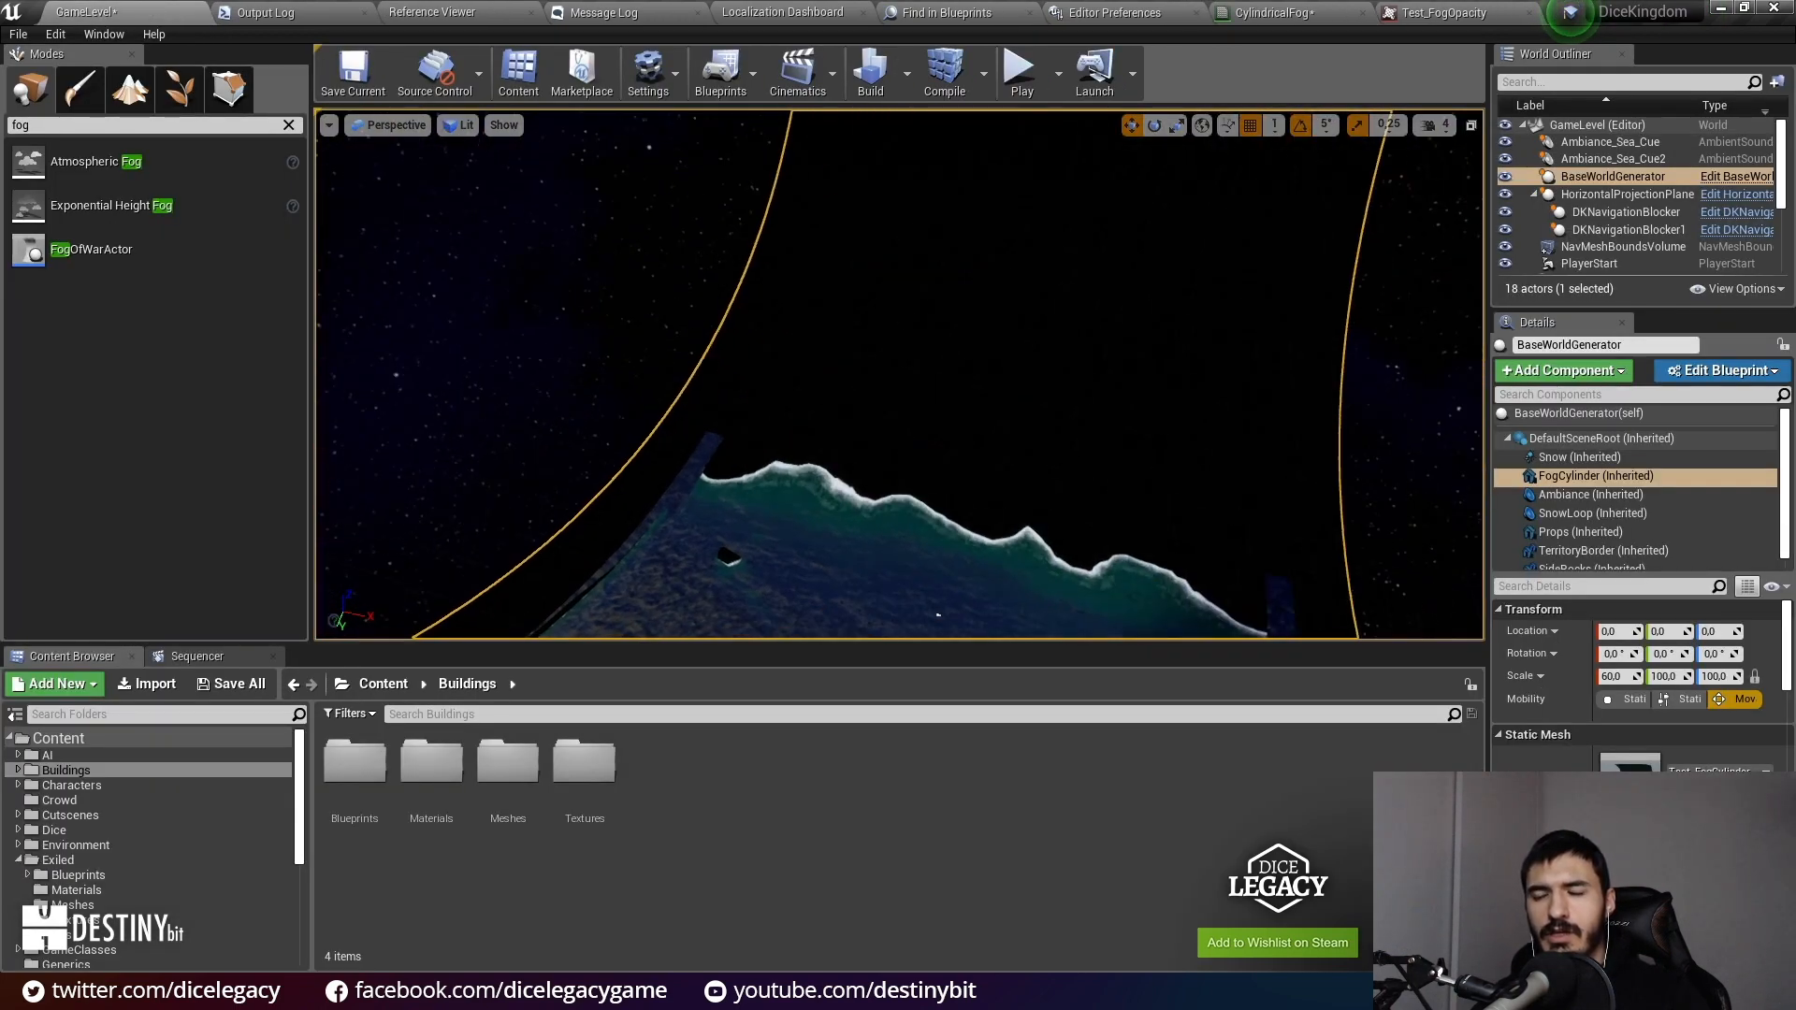
key("F11")
right_click_drag(898, 505, 945, 749)
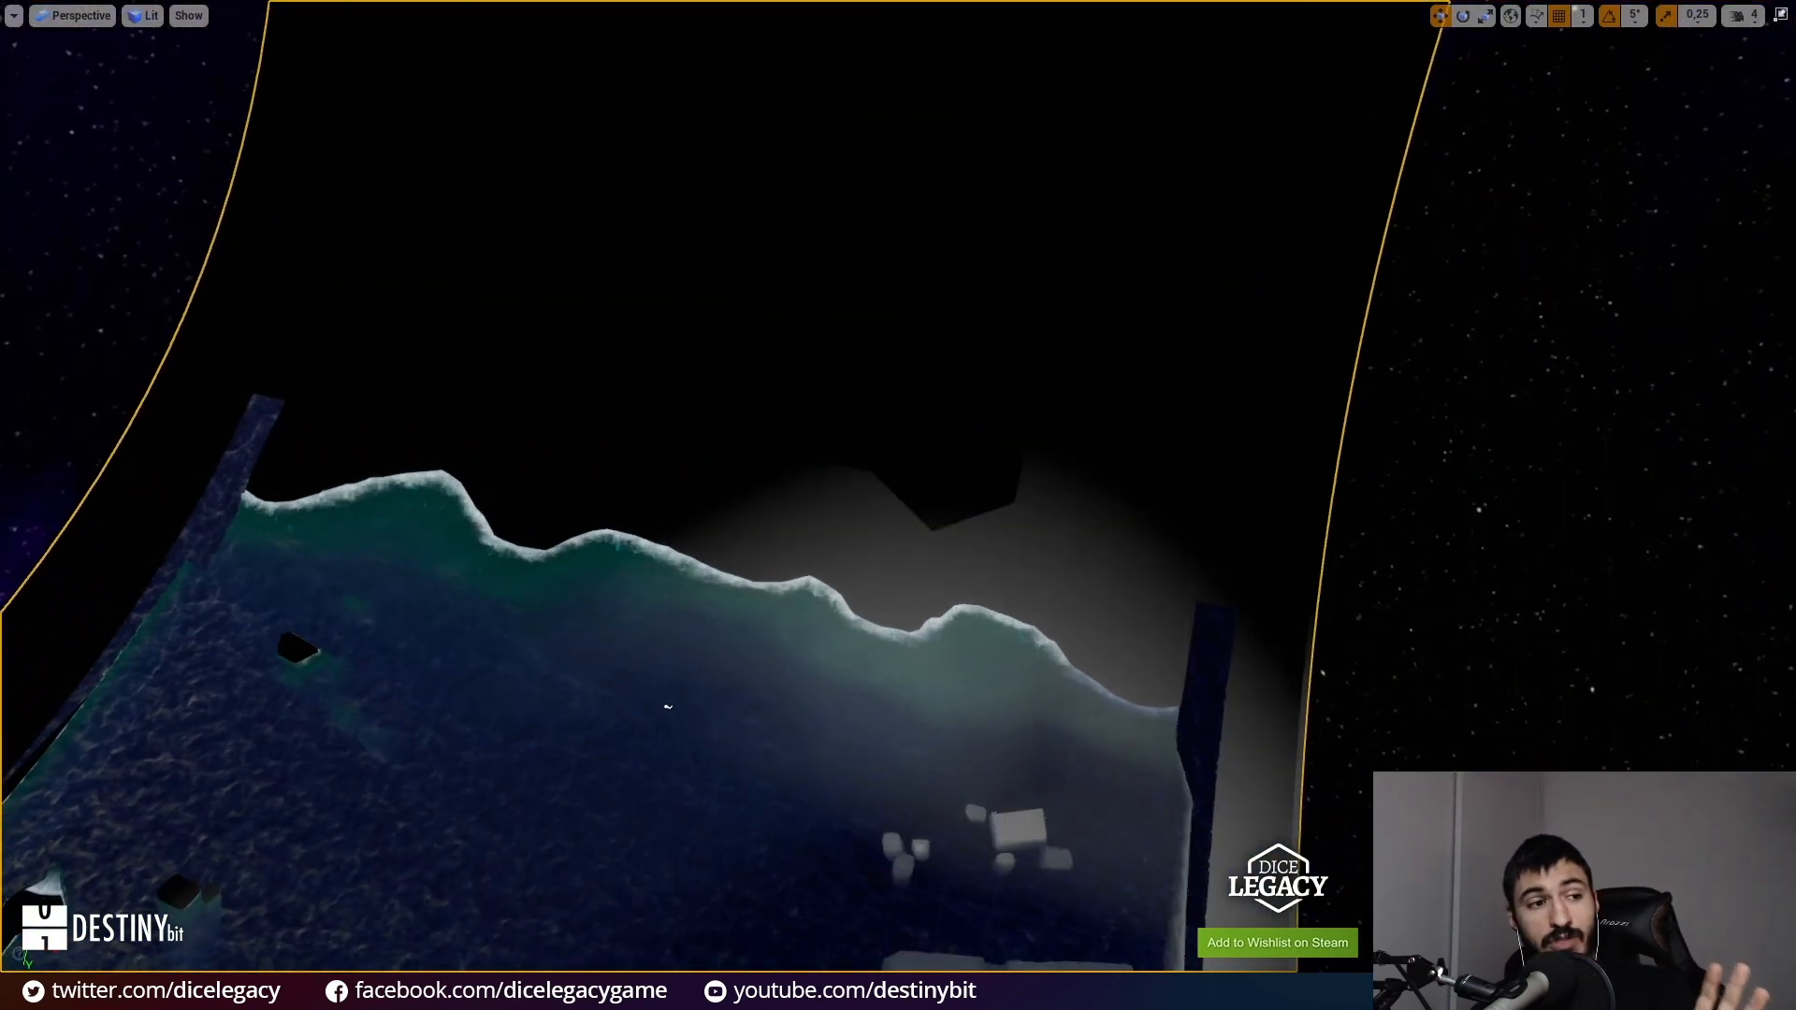
right_click_drag(898, 505, 880, 432)
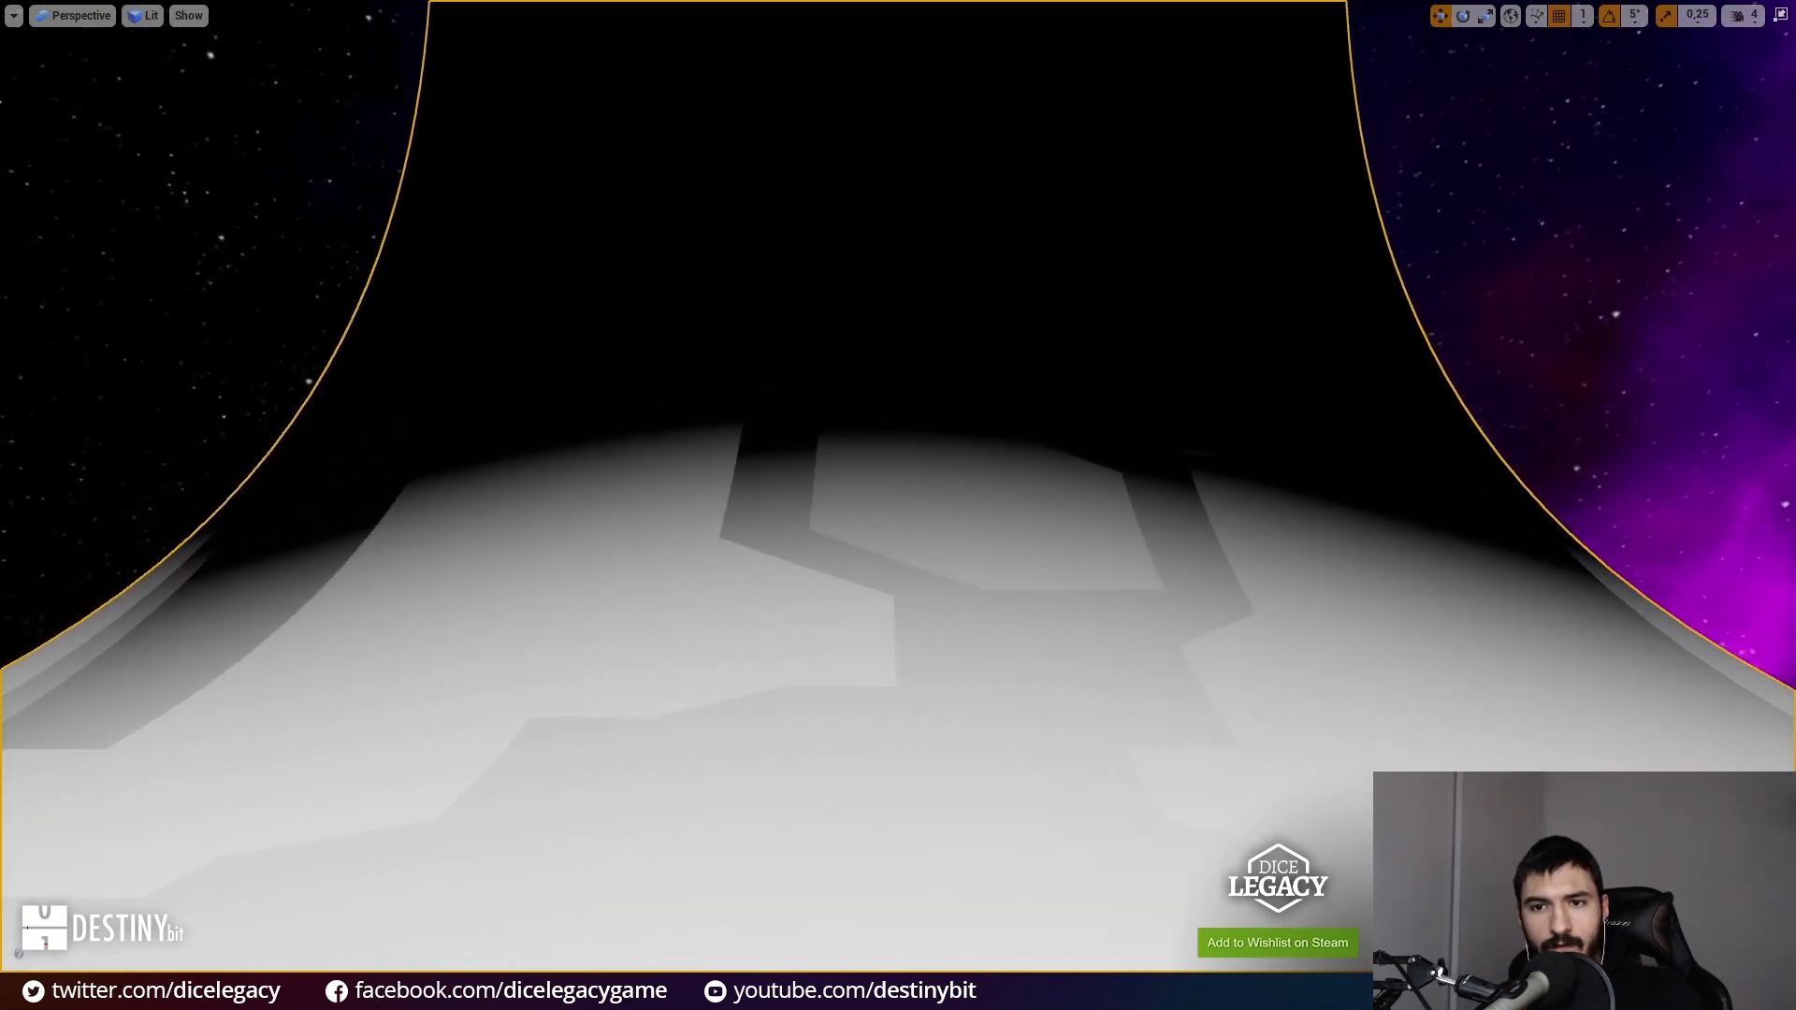
mouse_move(457, 662)
right_mouse_down()
mouse_move(459, 636)
mouse_move(460, 674)
right_mouse_up()
key("F11")
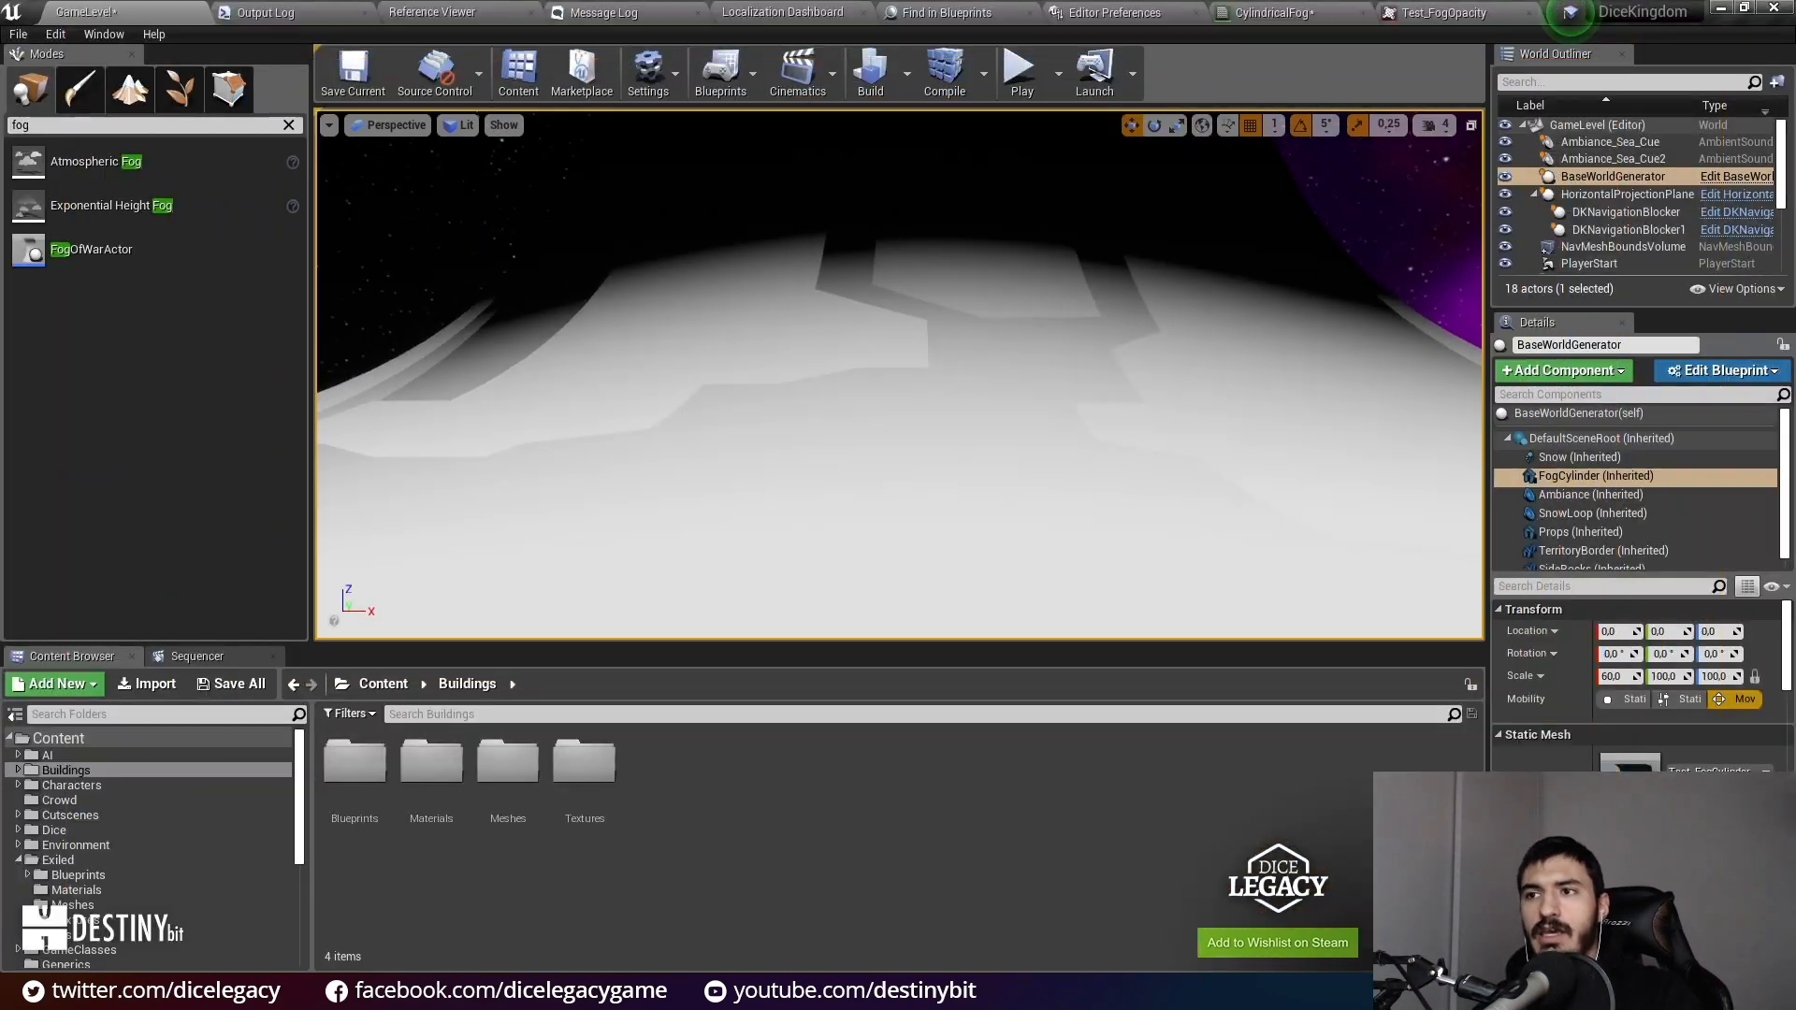
Step: Return to the CylindricalFog material, clear Emissive Color and drive World Position Offset with the Multiply node fed by the camera SphereMask
left_click(1307, 12)
scroll(1096, 511, "up", 3)
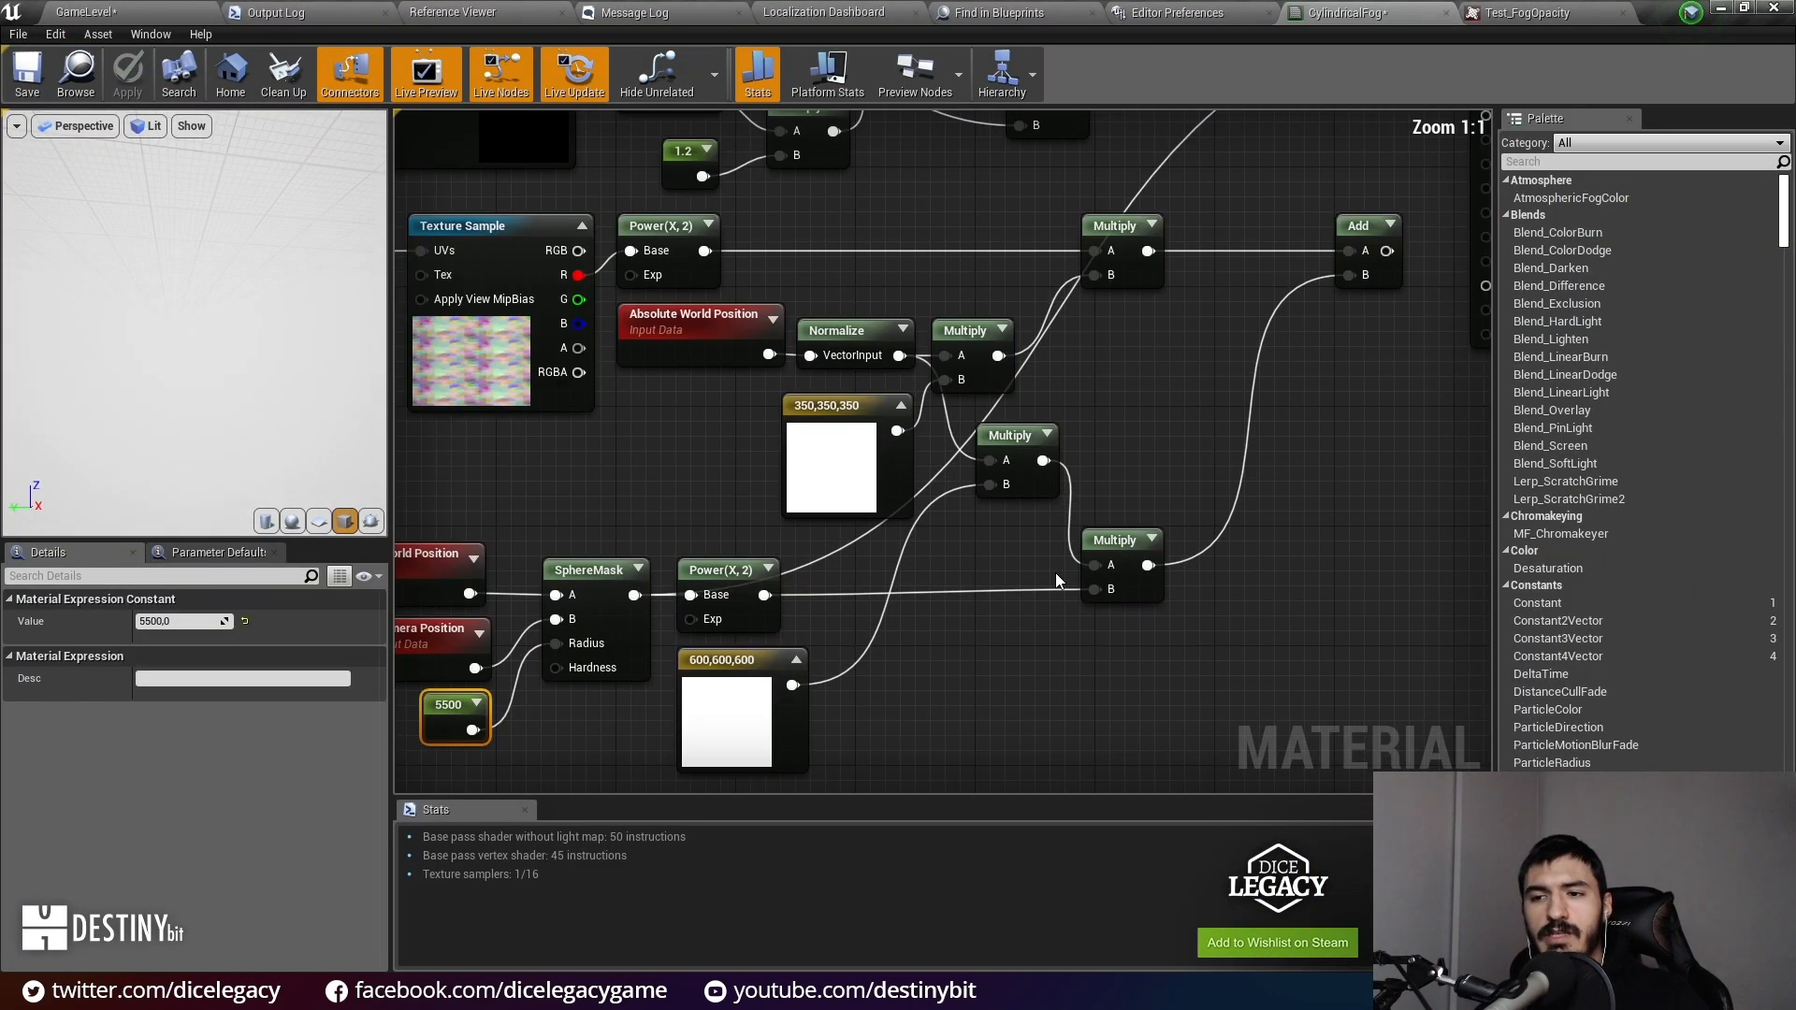
right_click_drag(1055, 573, 1261, 576)
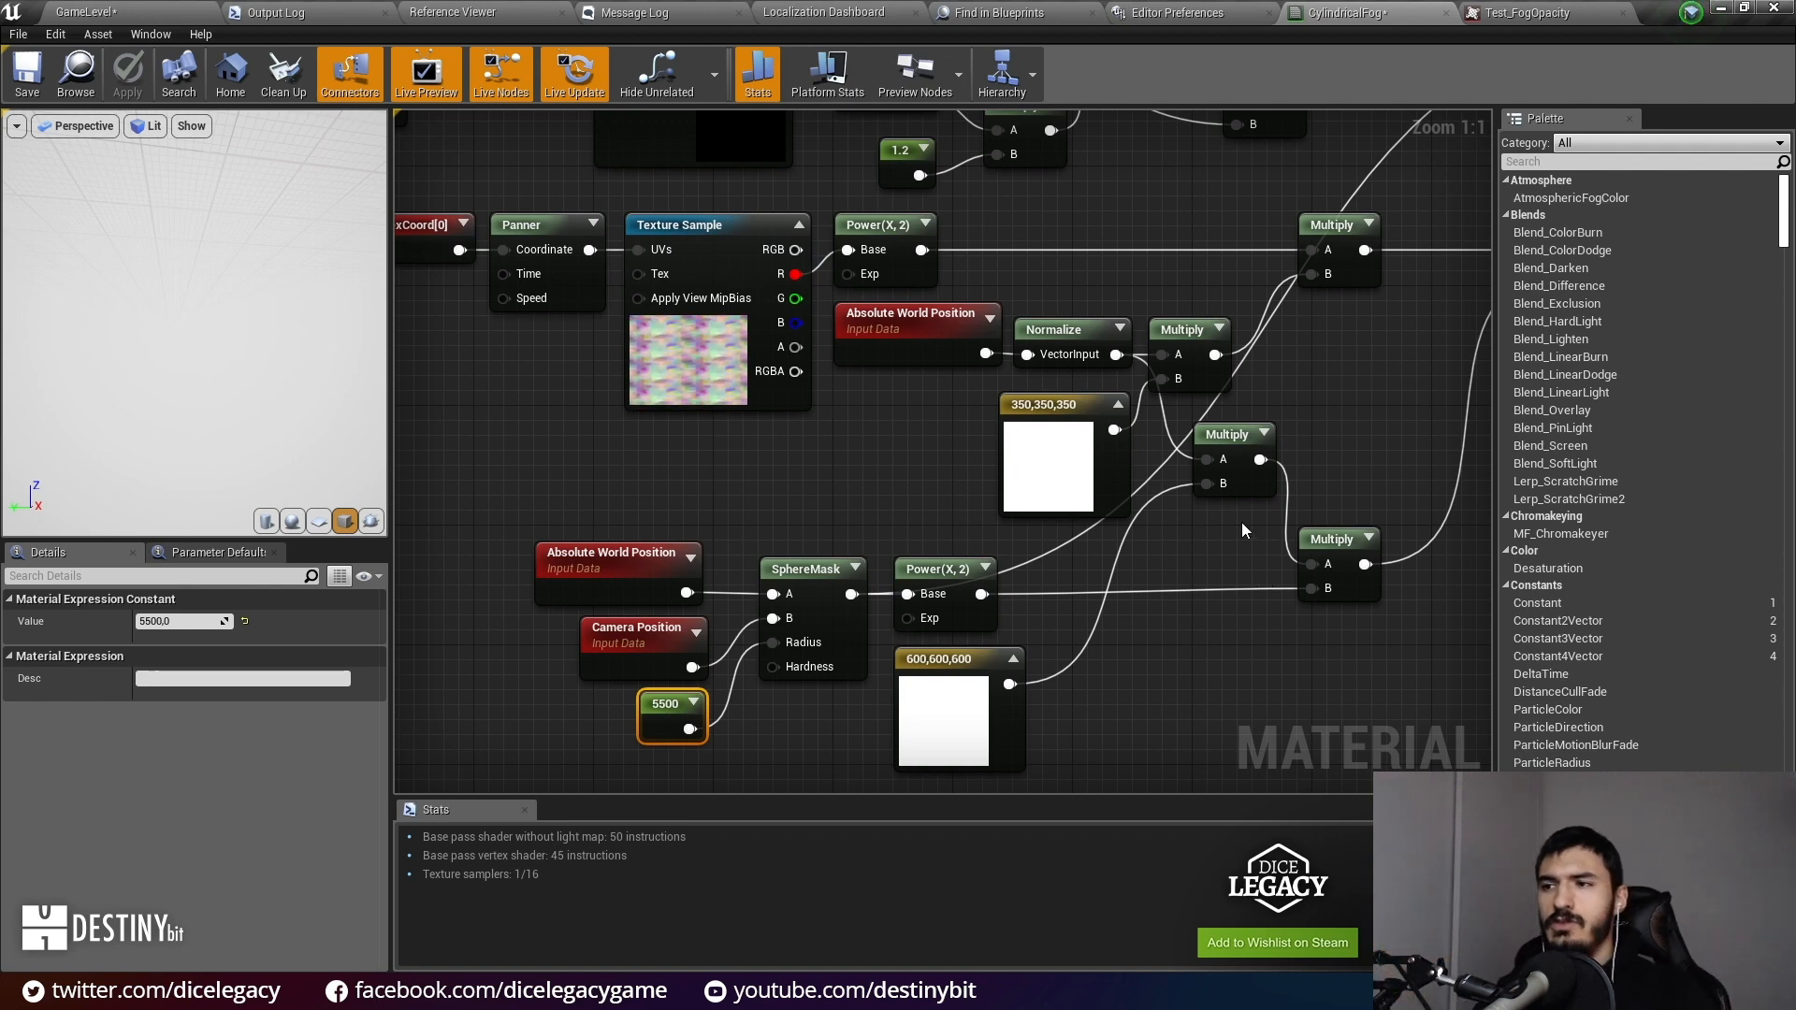
right_click_drag(1255, 550, 900, 658)
left_click_drag(1331, 387, 1333, 368)
right_click_drag(1278, 350, 1327, 394)
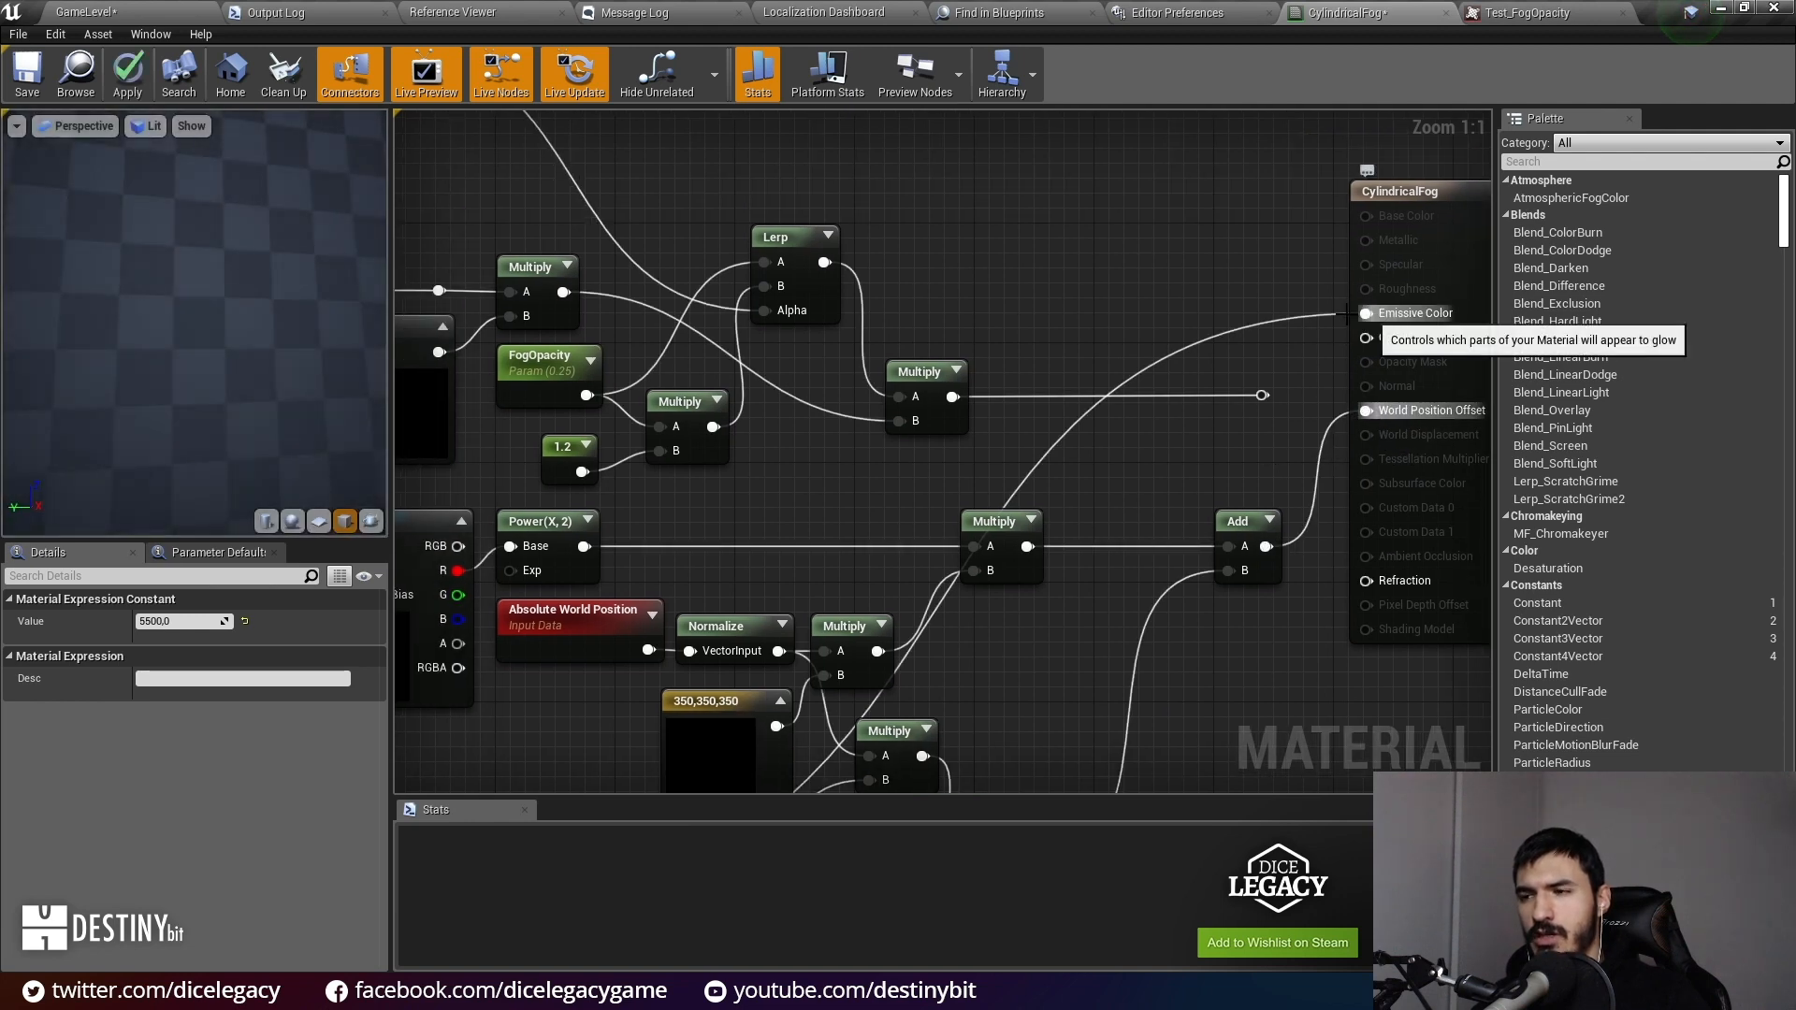
right_click_drag(1212, 428, 1244, 208)
scroll(1244, 207, "down", 2)
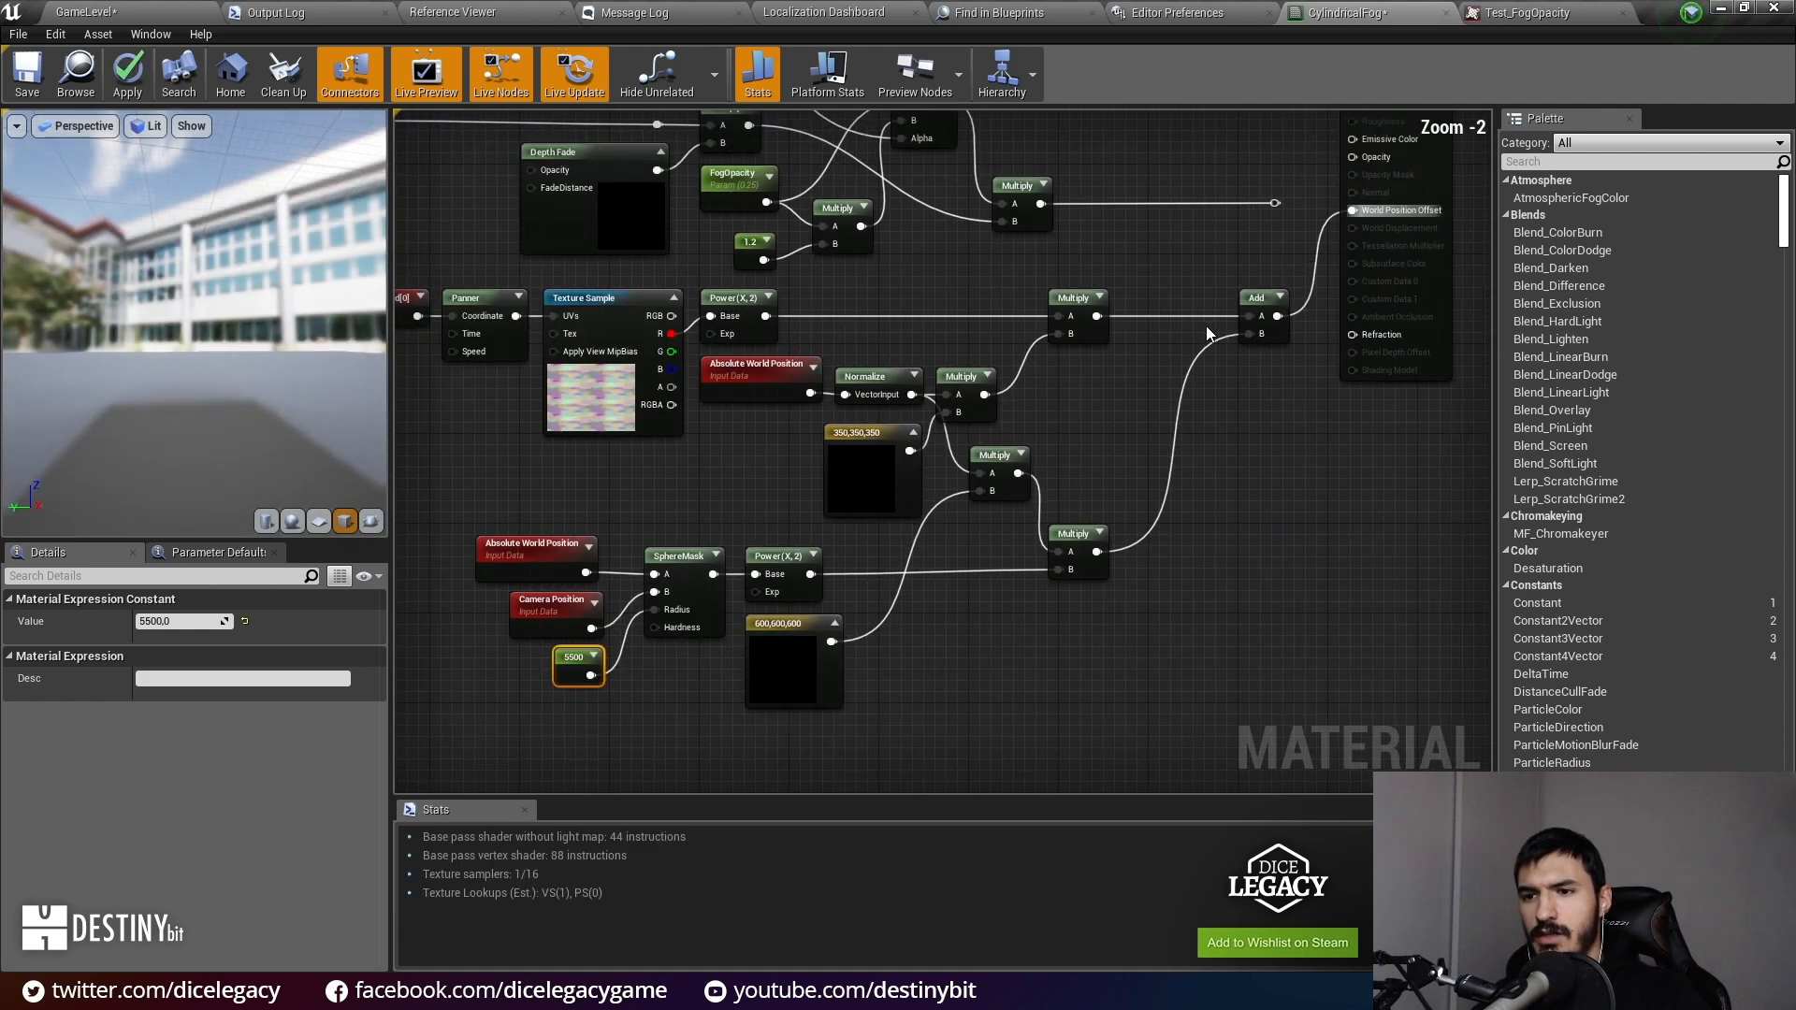
scroll(1138, 522, "up", 2)
right_click_drag(1137, 522, 1144, 551)
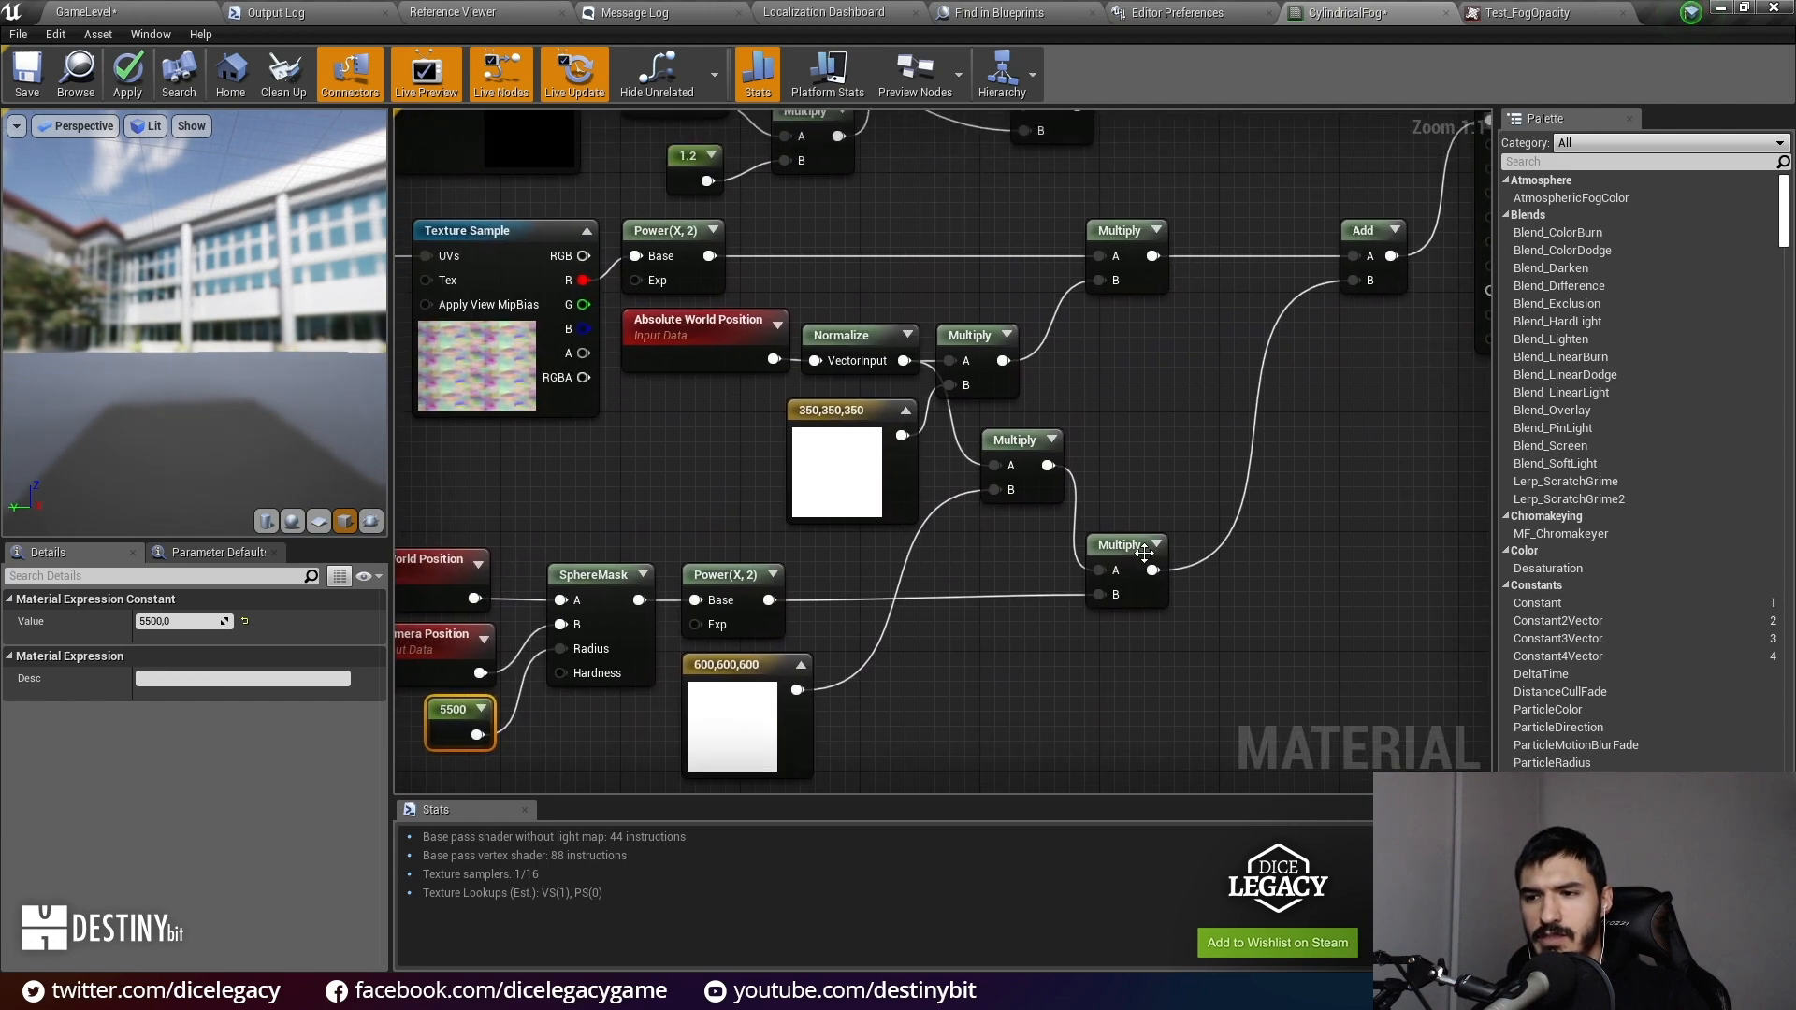
left_click_drag(1200, 531, 931, 284)
Step: Add a constant node with value 1, connect it to Emissive Color, and apply the material
right_click_drag(794, 207, 1015, 338)
left_click(961, 300)
left_click(951, 260)
left_click(185, 623)
type("1")
left_click(977, 410)
left_click_drag(981, 298, 1169, 350)
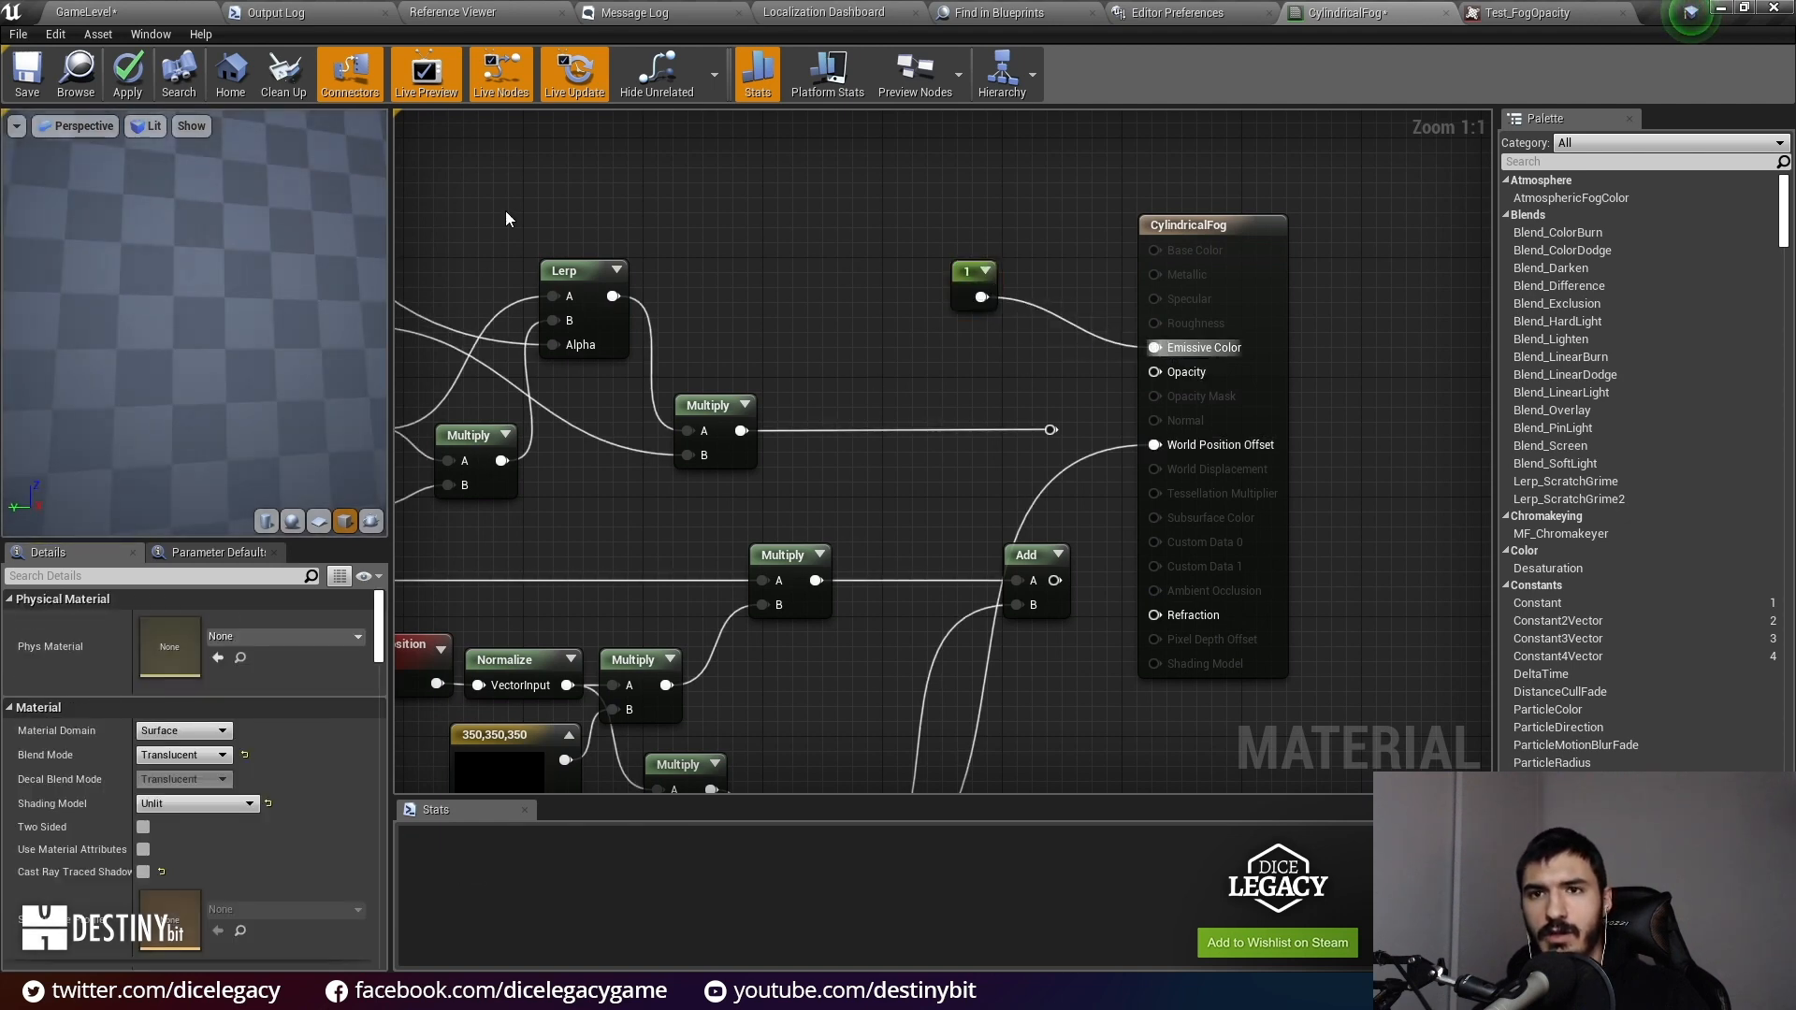
left_click(122, 80)
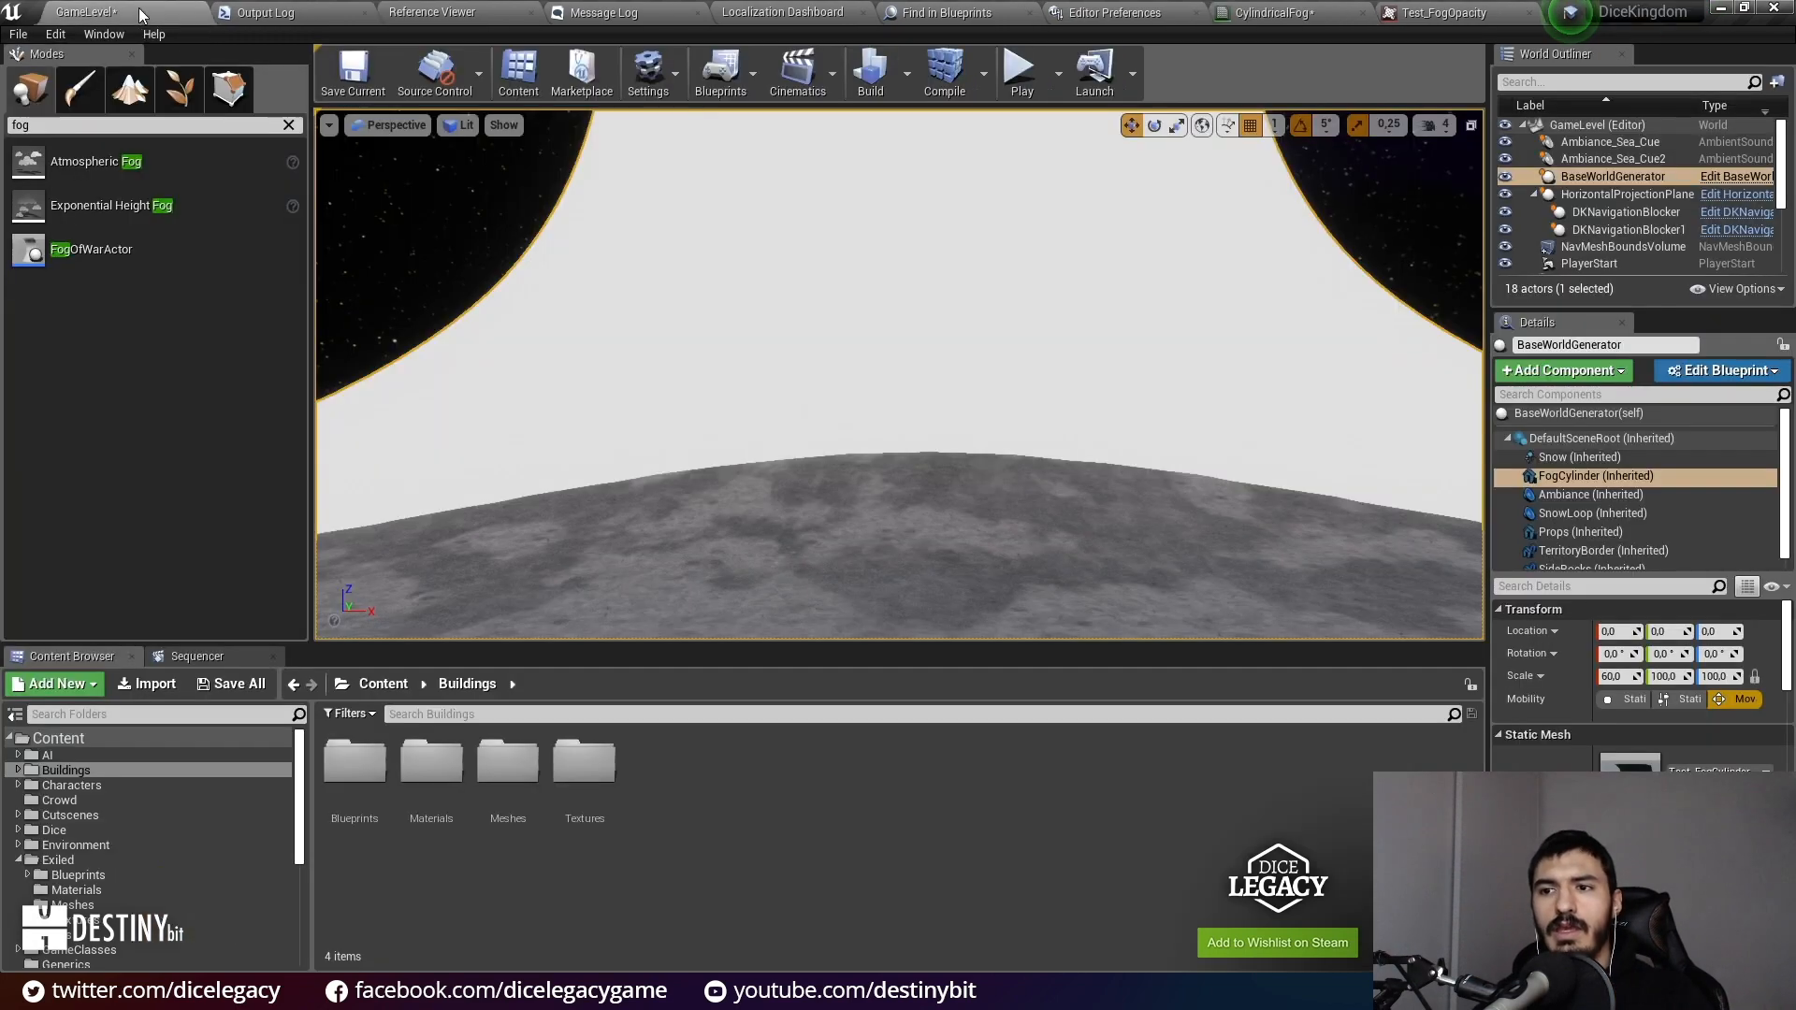
Step: Fly through the GameLevel viewport in full screen to examine how the solid white fog moves away from the camera
left_click(143, 12)
right_click_drag(898, 374, 748, 501)
key("F11")
right_click_drag(963, 543, 970, 661)
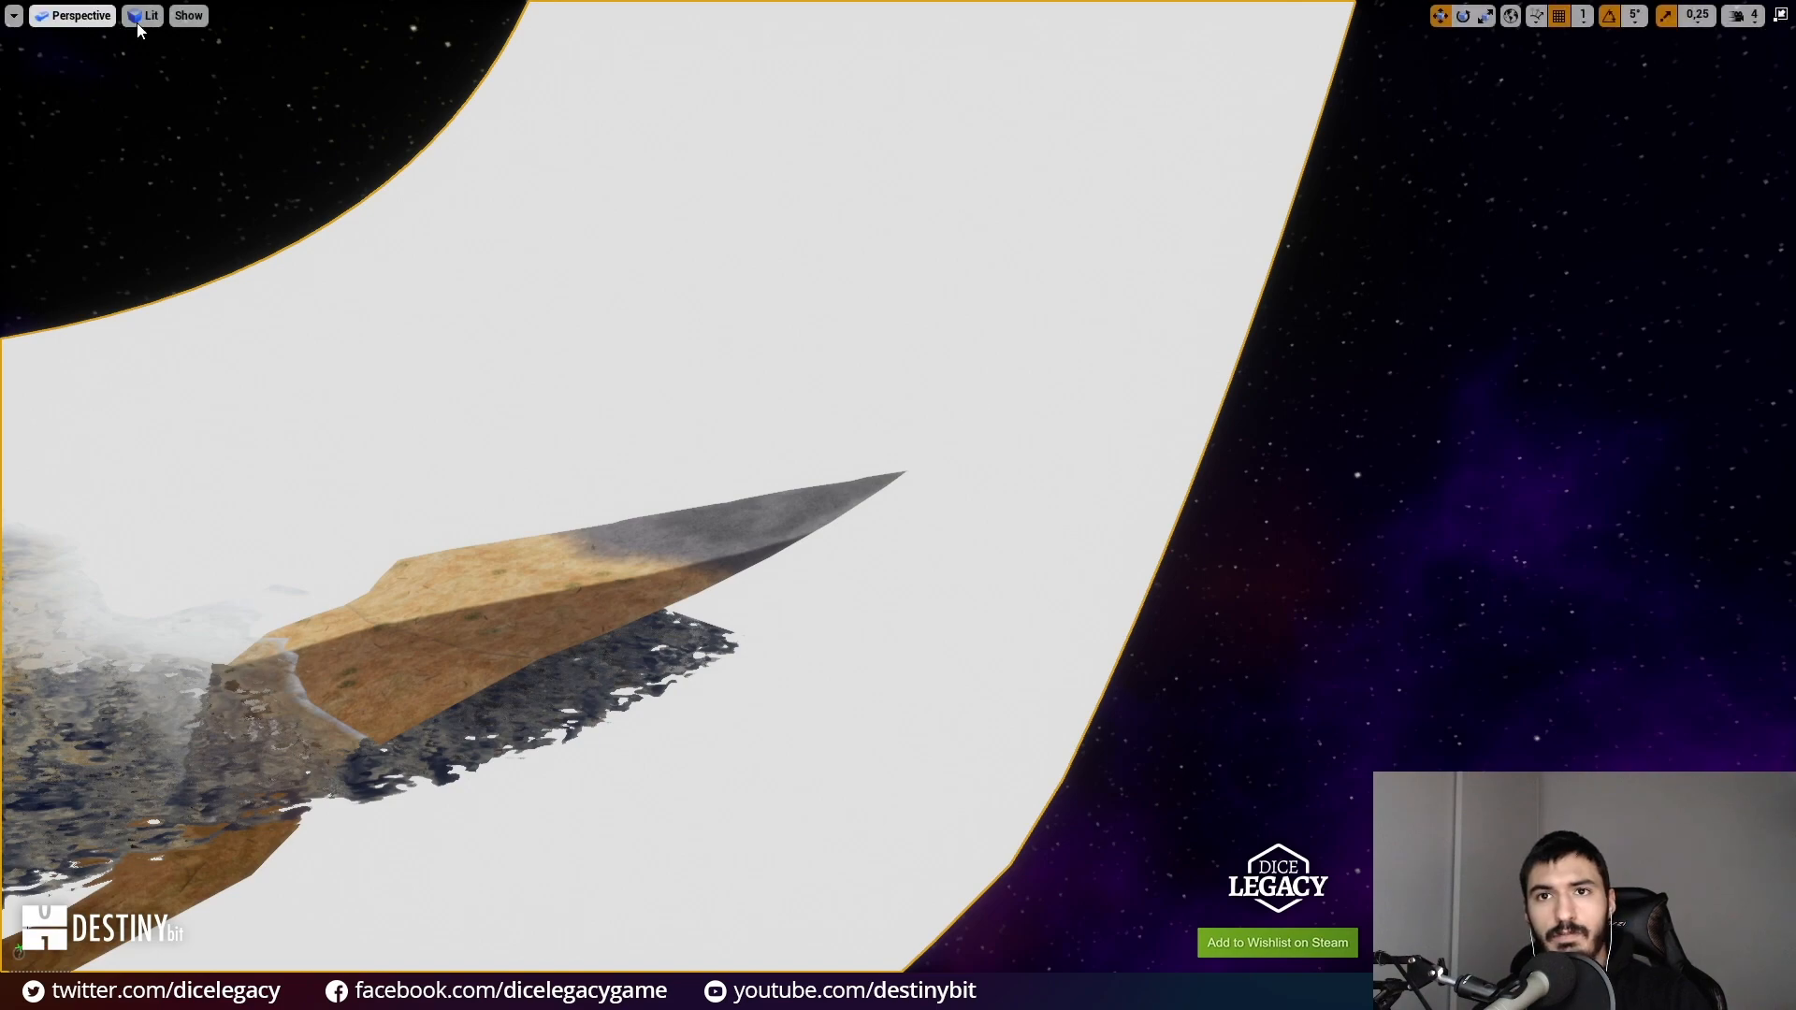
Step: View the camera-displaced fog geometry in Wireframe mode and return the viewport to Lit
left_click(184, 94)
right_click_drag(63, 686, 64, 685)
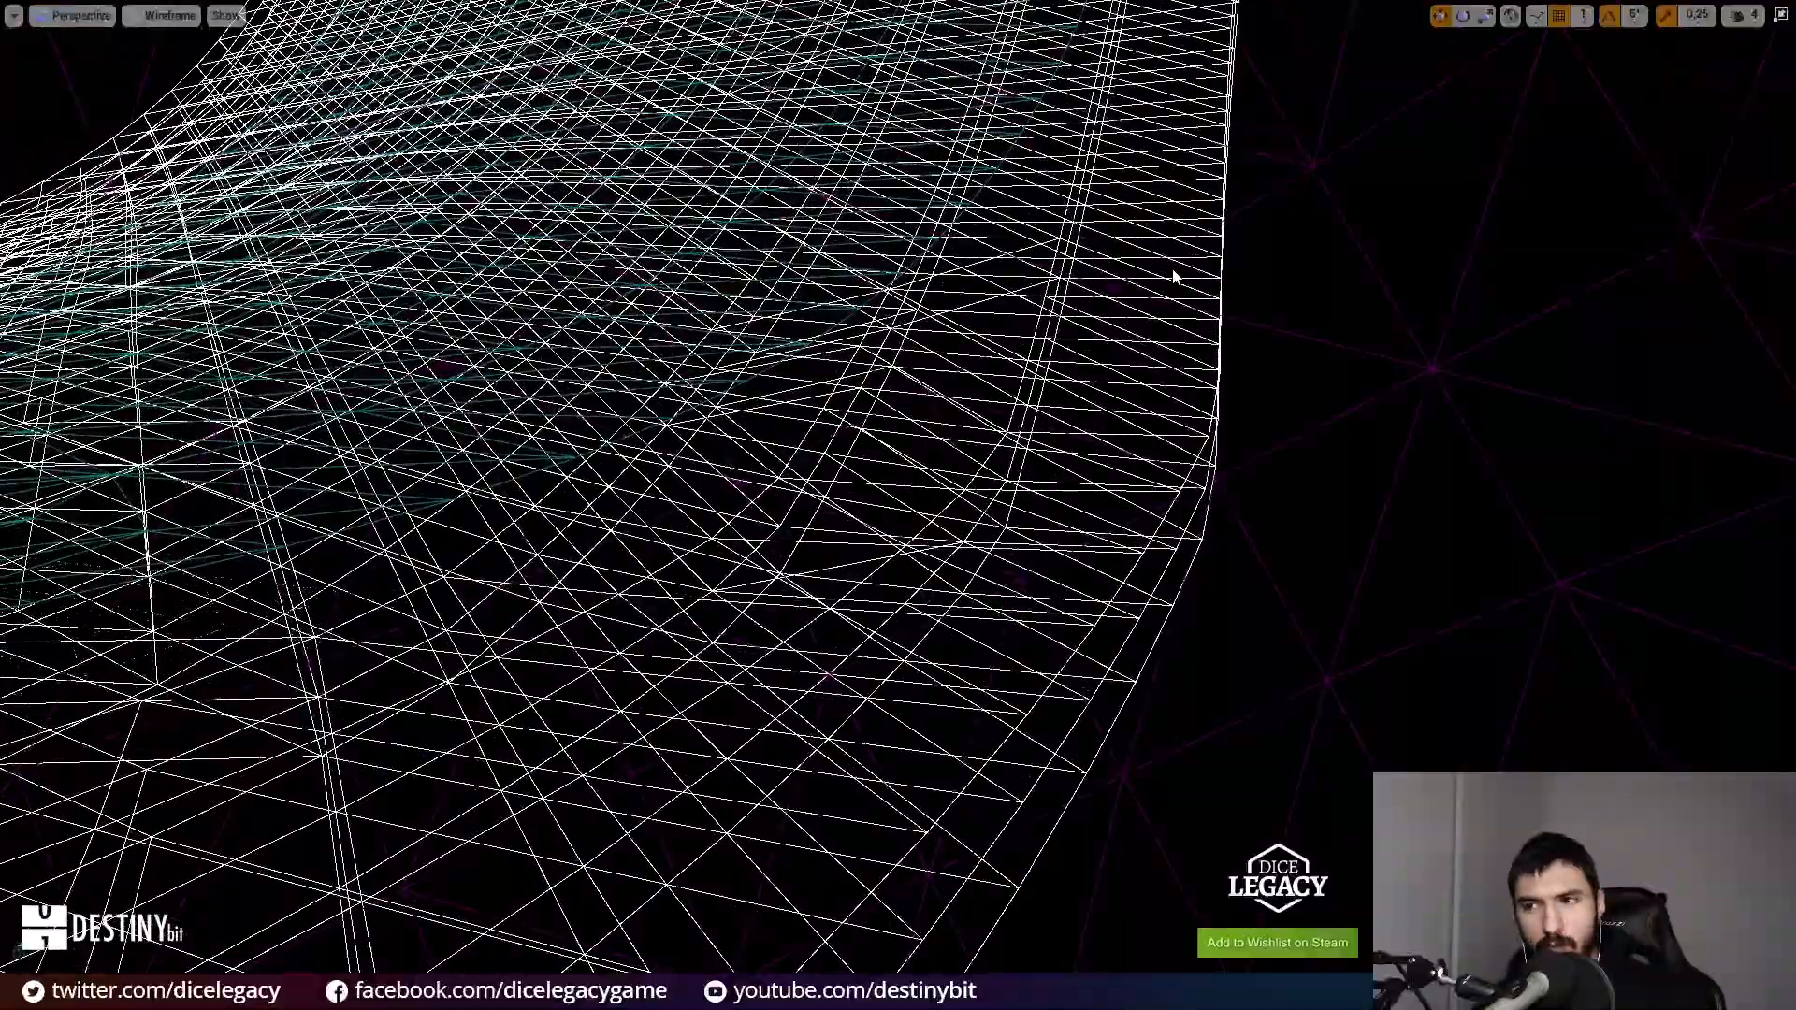
right_click_drag(361, 40, 361, 39)
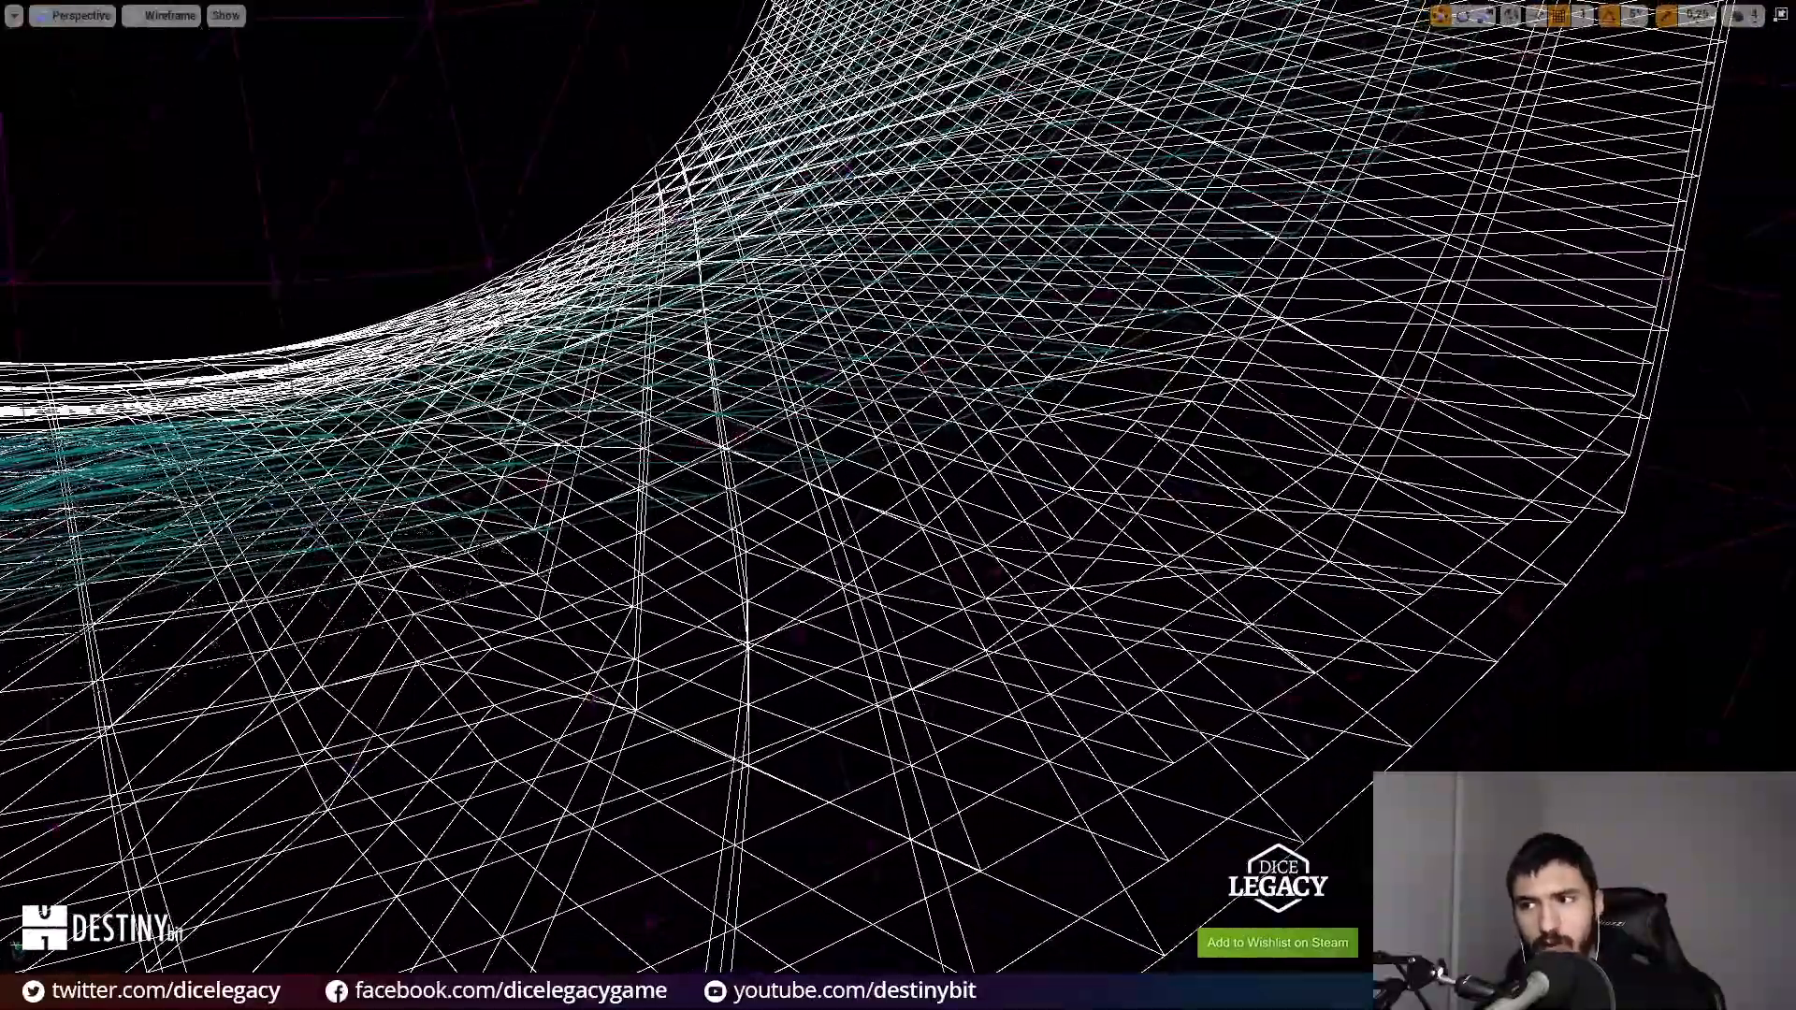
left_click(171, 16)
left_click(194, 53)
Step: Fly close to the terrain in Lit mode to examine the camera-based fog displacement, and leave the full-screen view
right_click_drag(963, 252, 963, 253)
right_click_drag(989, 387, 989, 387)
right_click_drag(1150, 177, 1150, 177)
right_click_drag(986, 389, 986, 389)
key("F11")
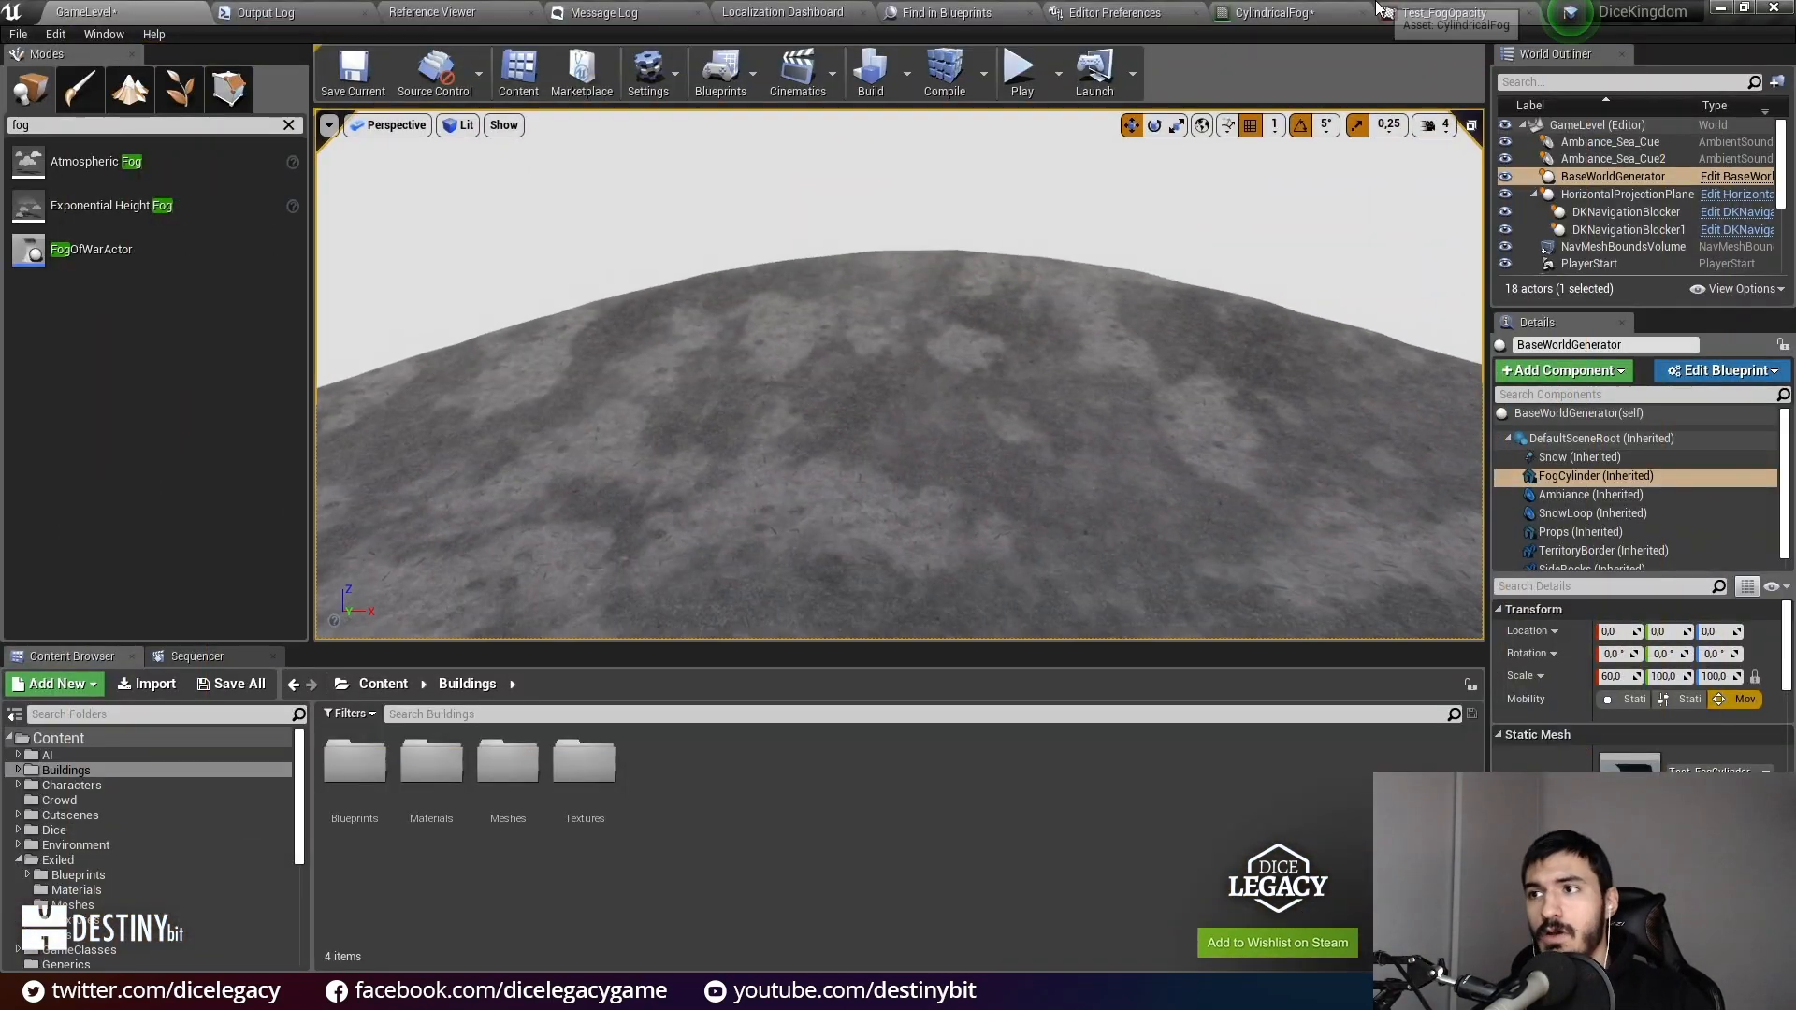
Step: In CylindricalFog, reconnect Add to World Position Offset, the final Multiply to Opacity and the color Lerp to Emissive Color, and apply
left_click(1342, 10)
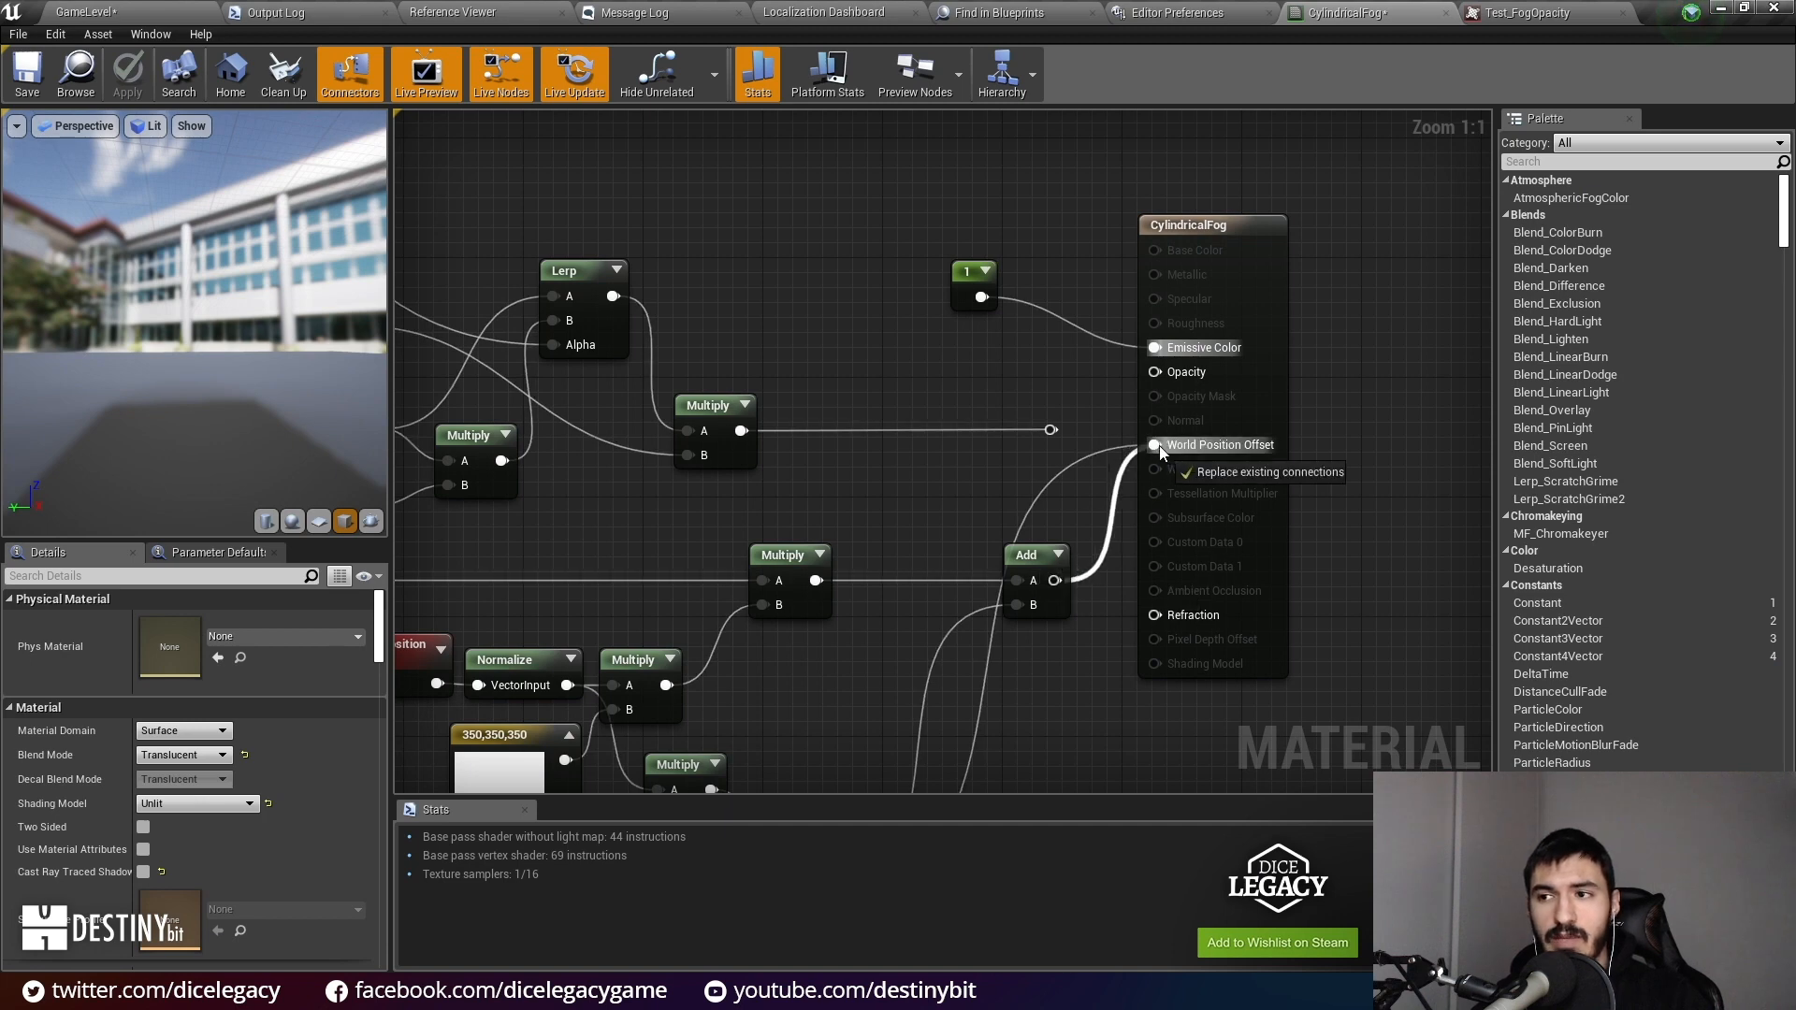
left_click_drag(1161, 452, 1157, 446)
right_click_drag(1052, 398, 1275, 567)
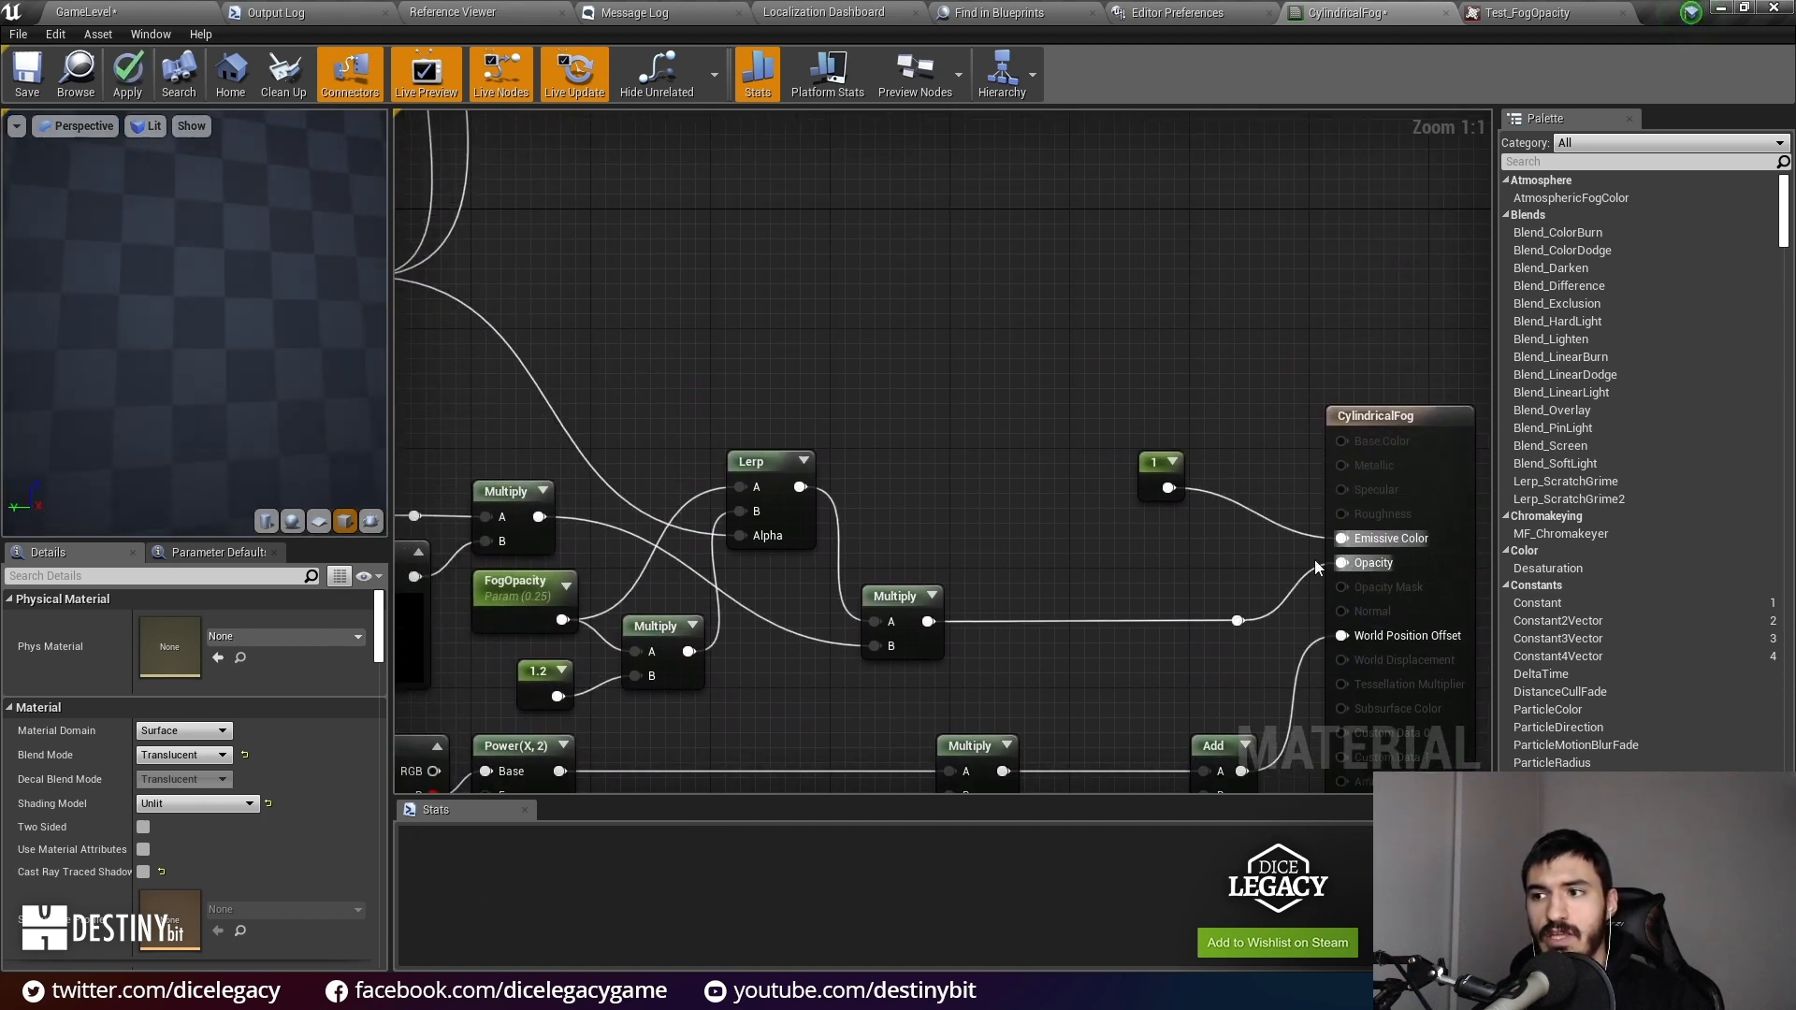
left_click_drag(1341, 539, 800, 317)
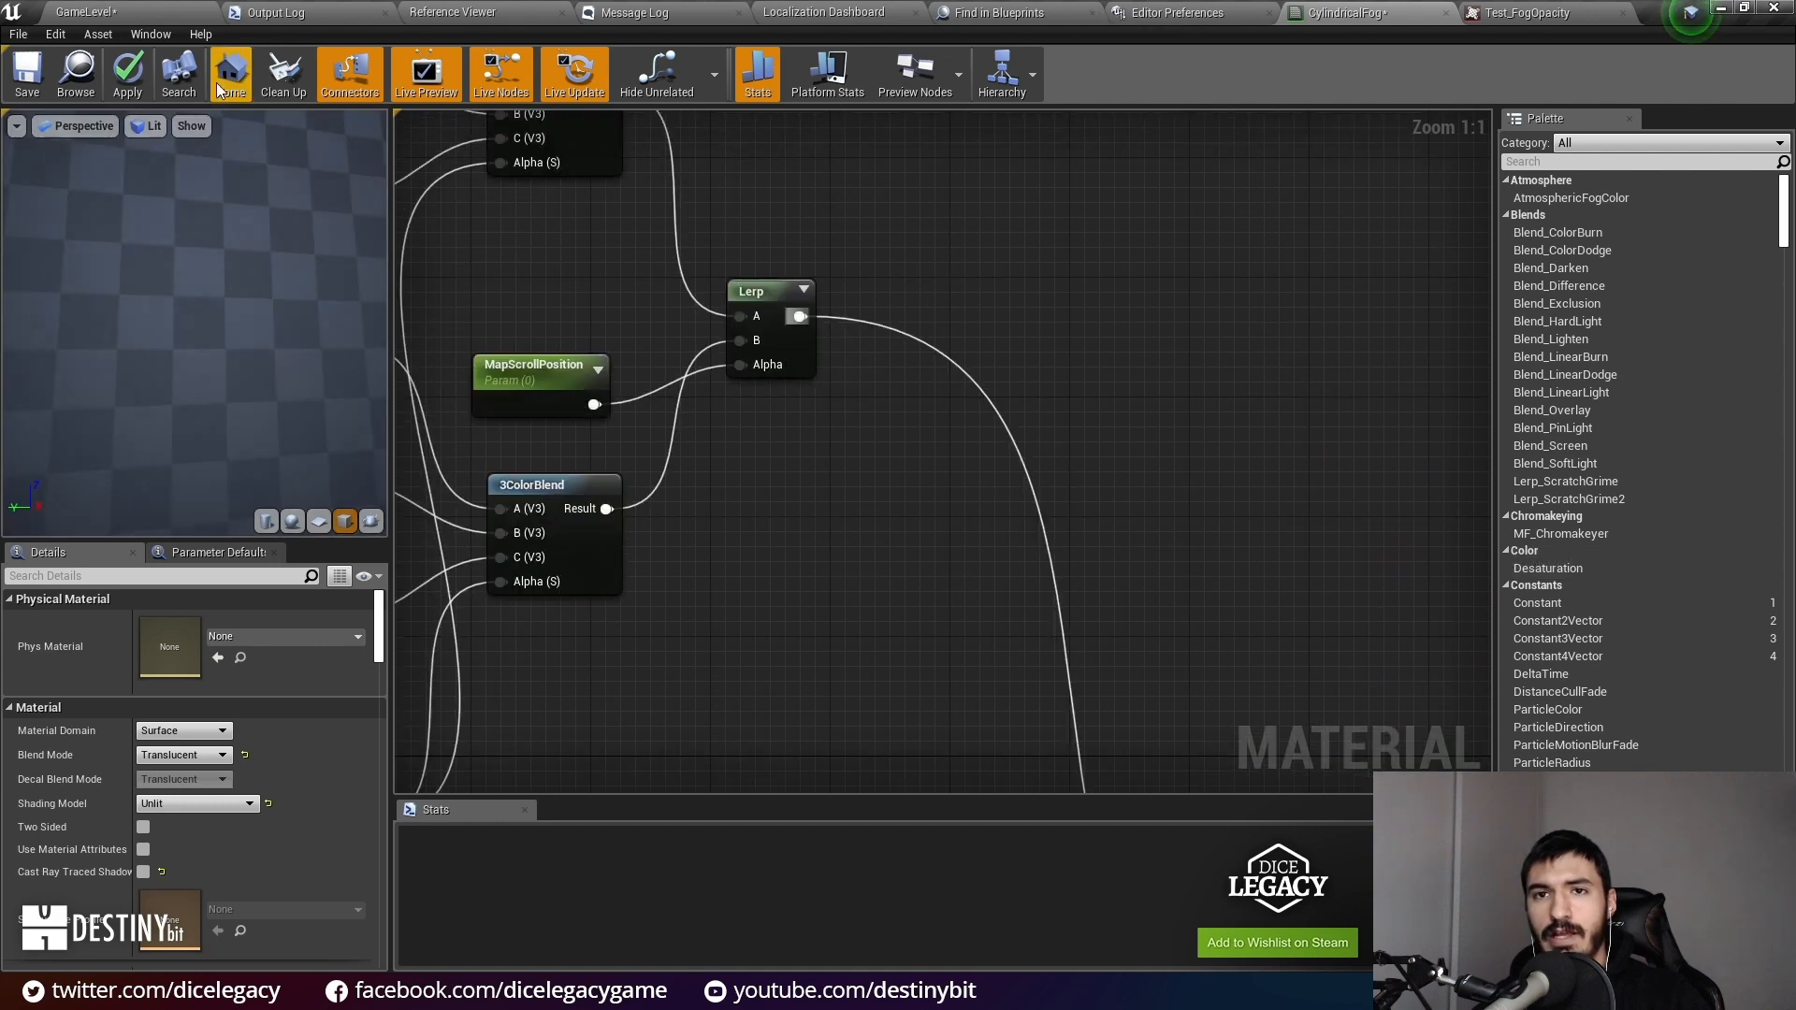
left_click(131, 79)
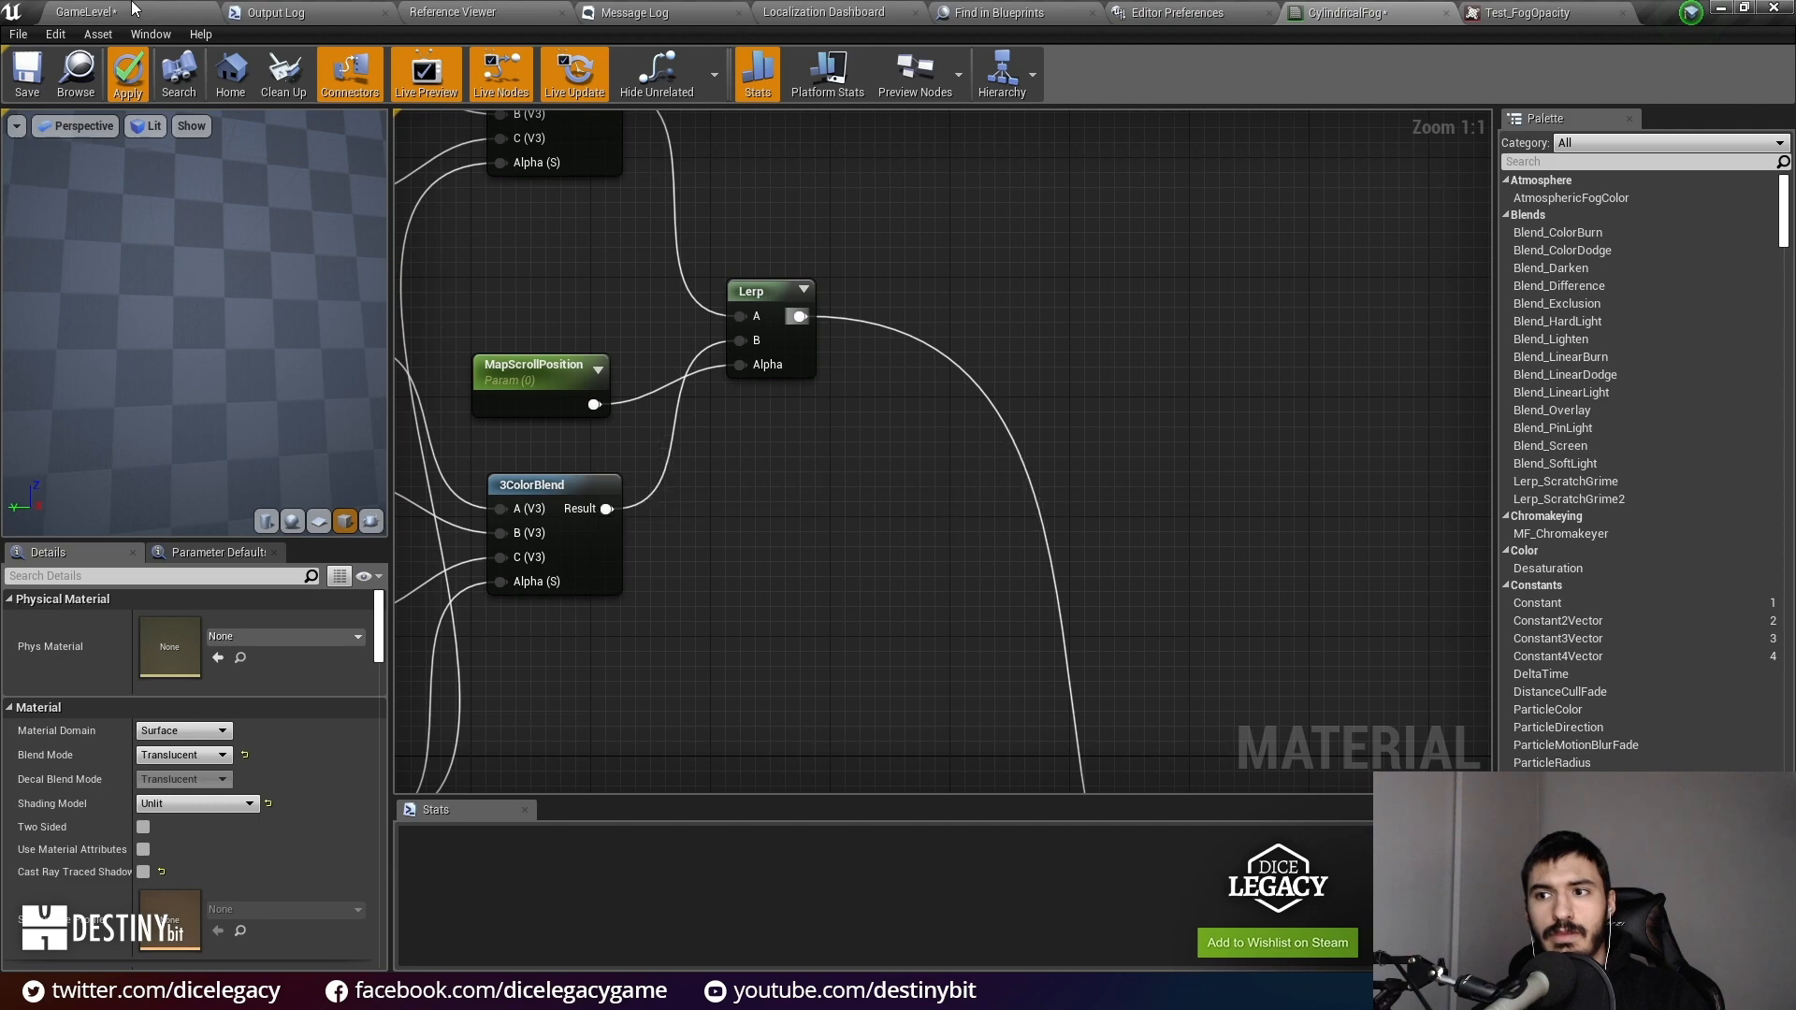
Step: Fly through the GameLevel viewport in full screen to examine the finished fog with both offsets combined
left_click(117, 12)
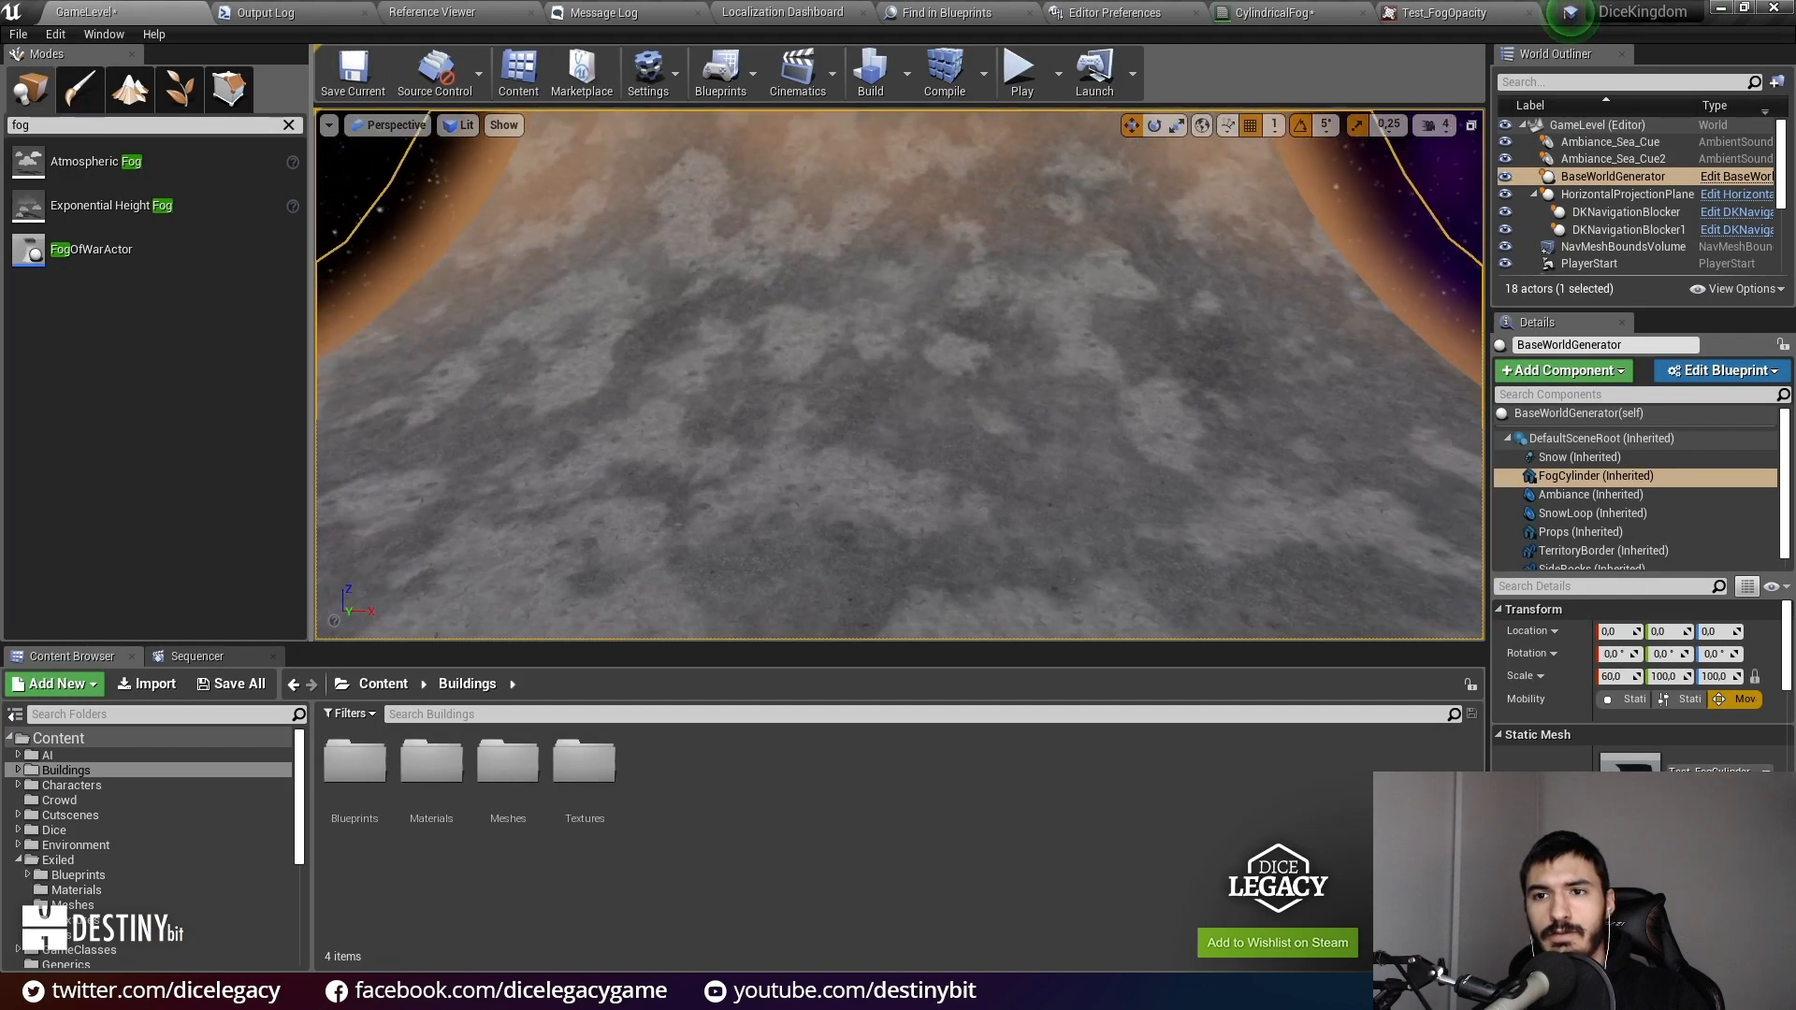
key("F11")
key("w")
right_click_drag(875, 399, 876, 400)
key("q")
right_click_drag(605, 449, 605, 448)
key("e")
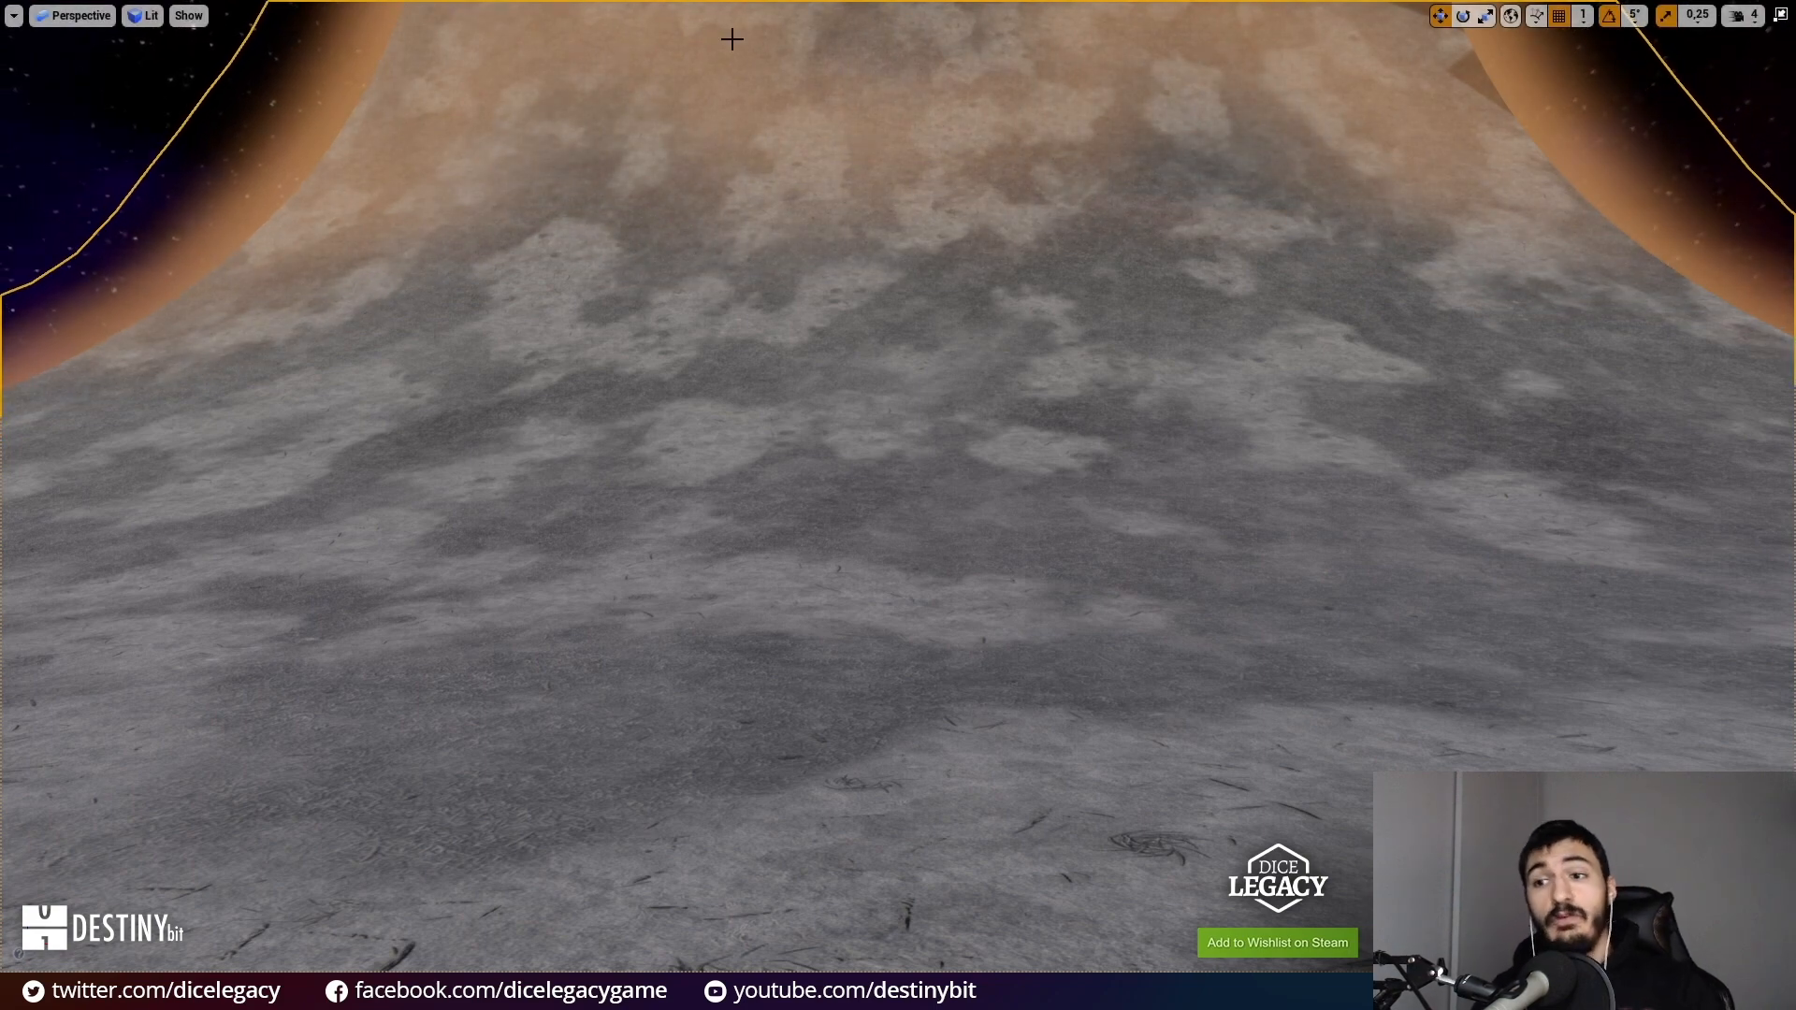
key("s")
mouse_move(848, 565)
right_mouse_down()
mouse_move(781, 554)
mouse_move(845, 551)
right_mouse_up()
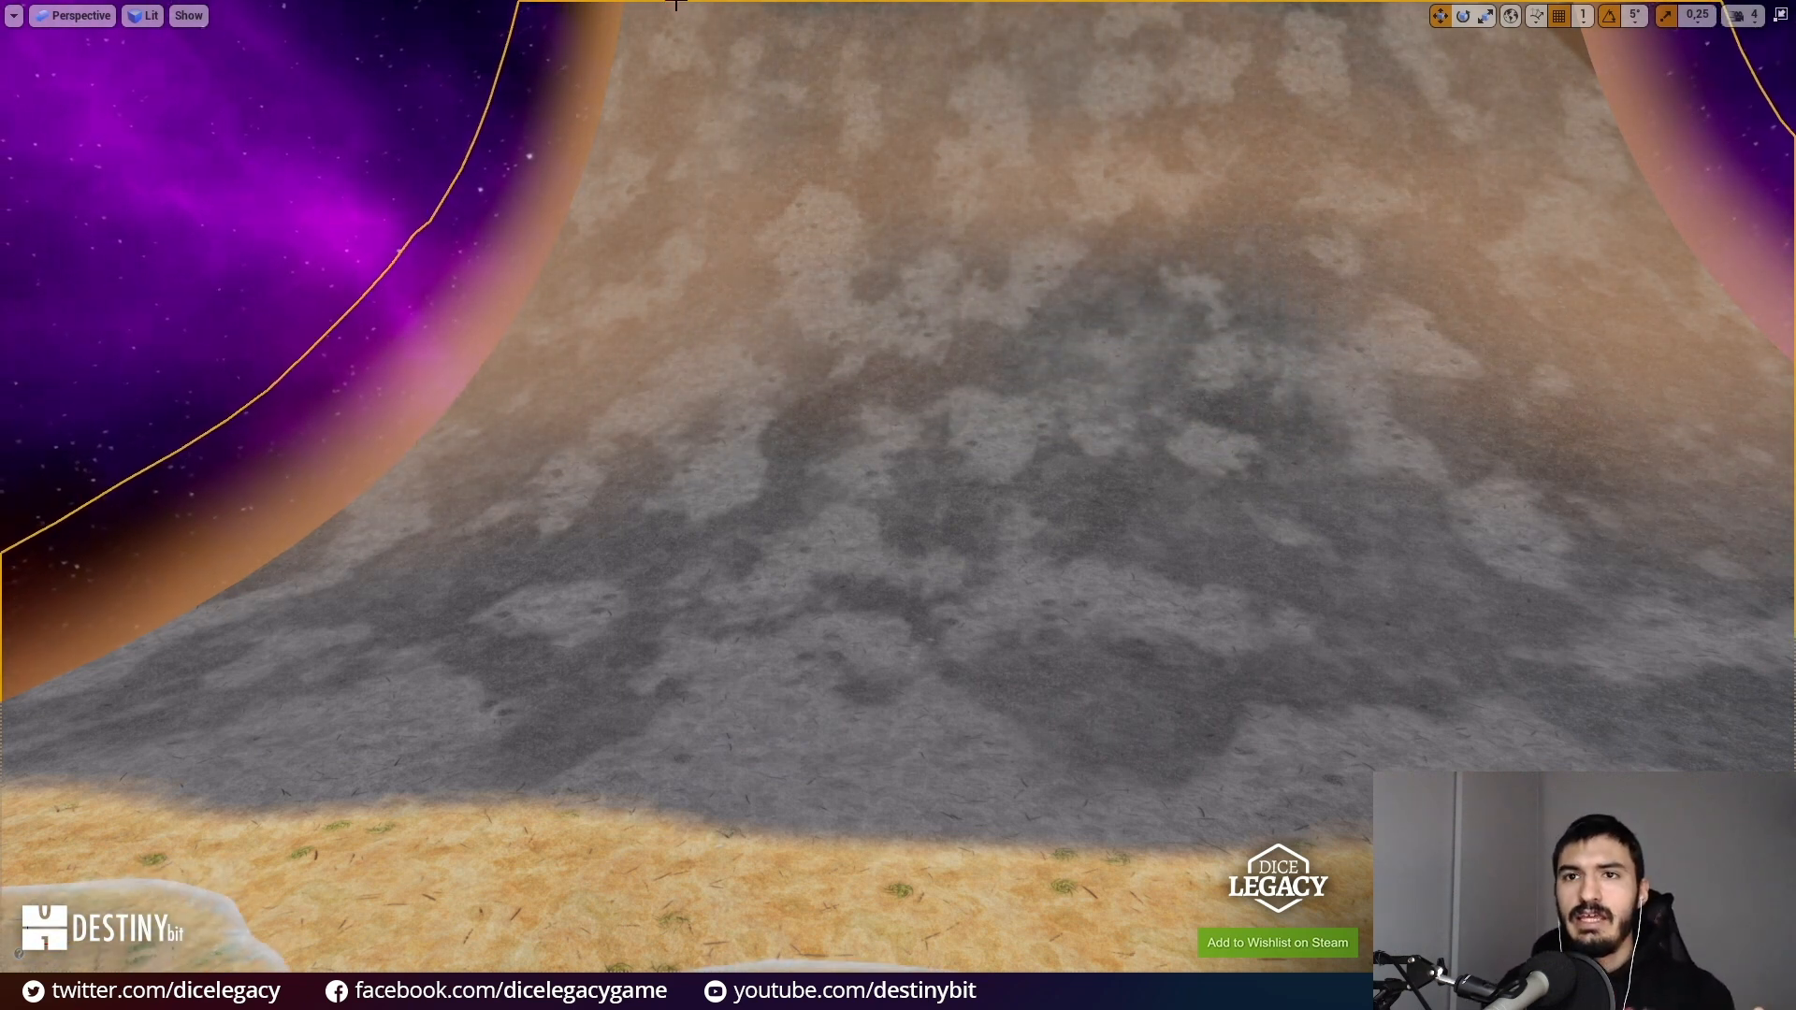
Step: Set the viewport to the Shader Complexity view mode and look around the fog to examine its rendering cost
left_click(142, 15)
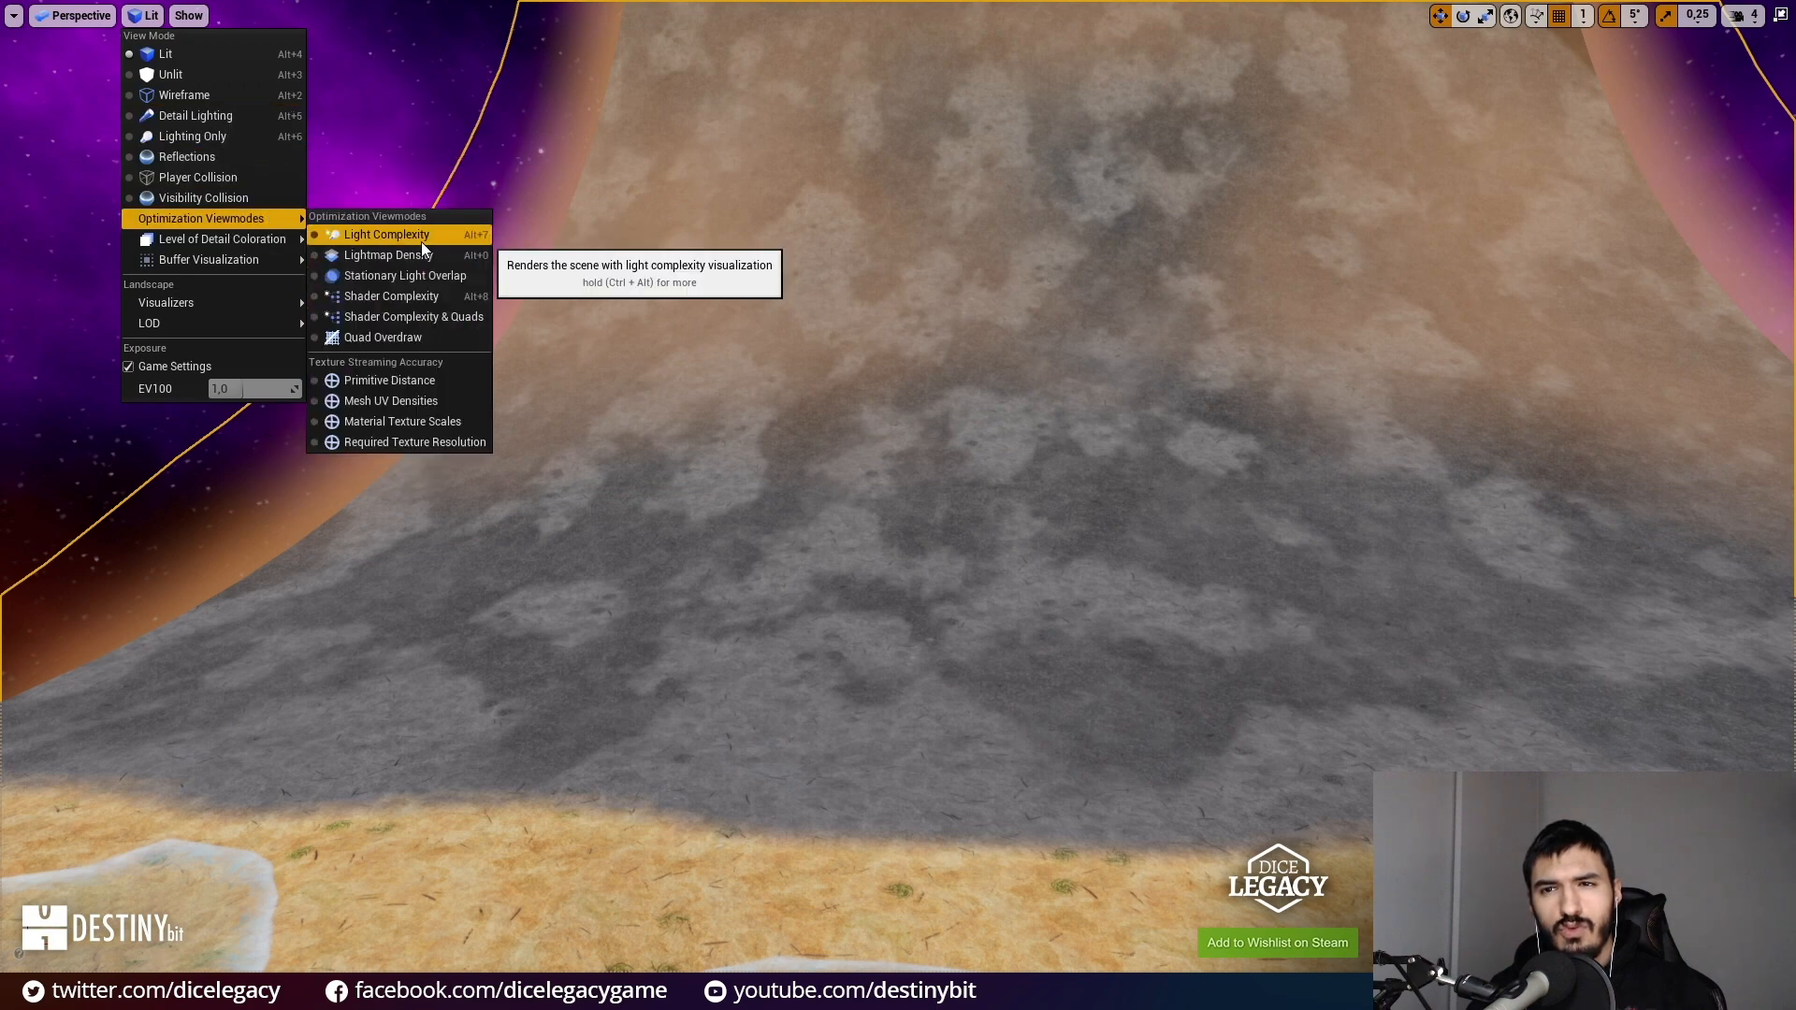
left_click(455, 297)
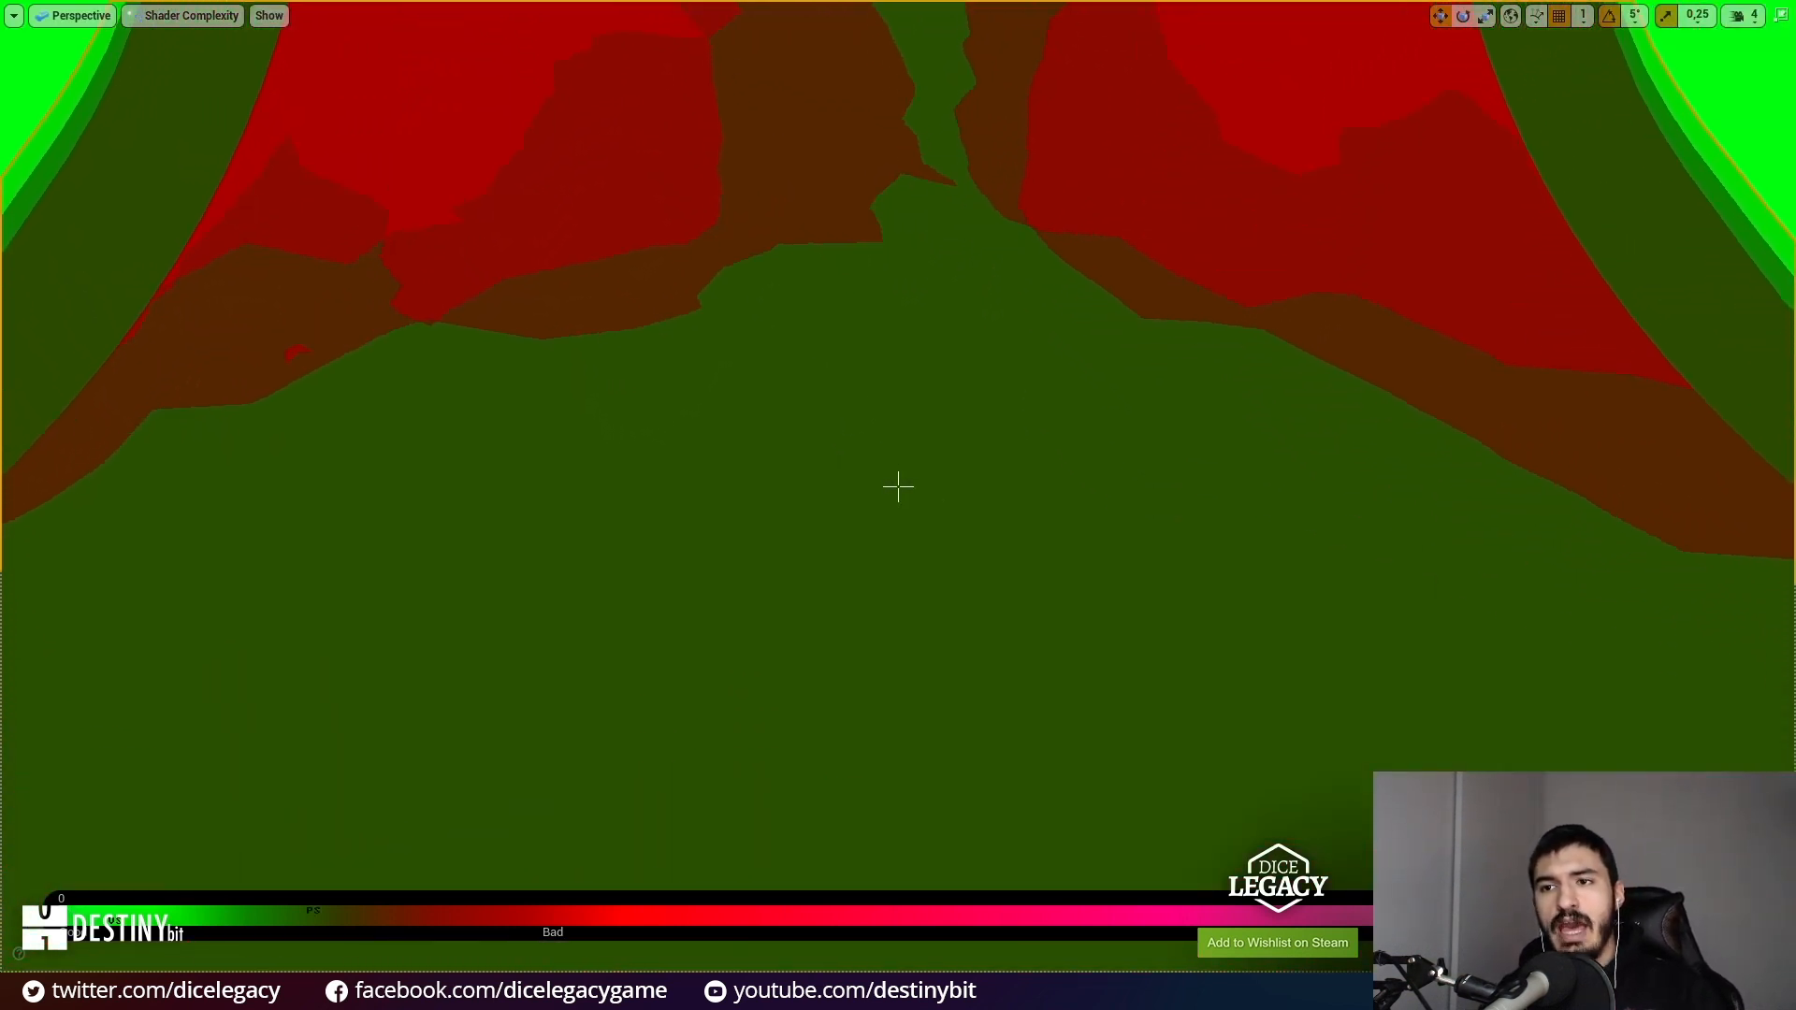
right_click_drag(898, 487, 898, 486)
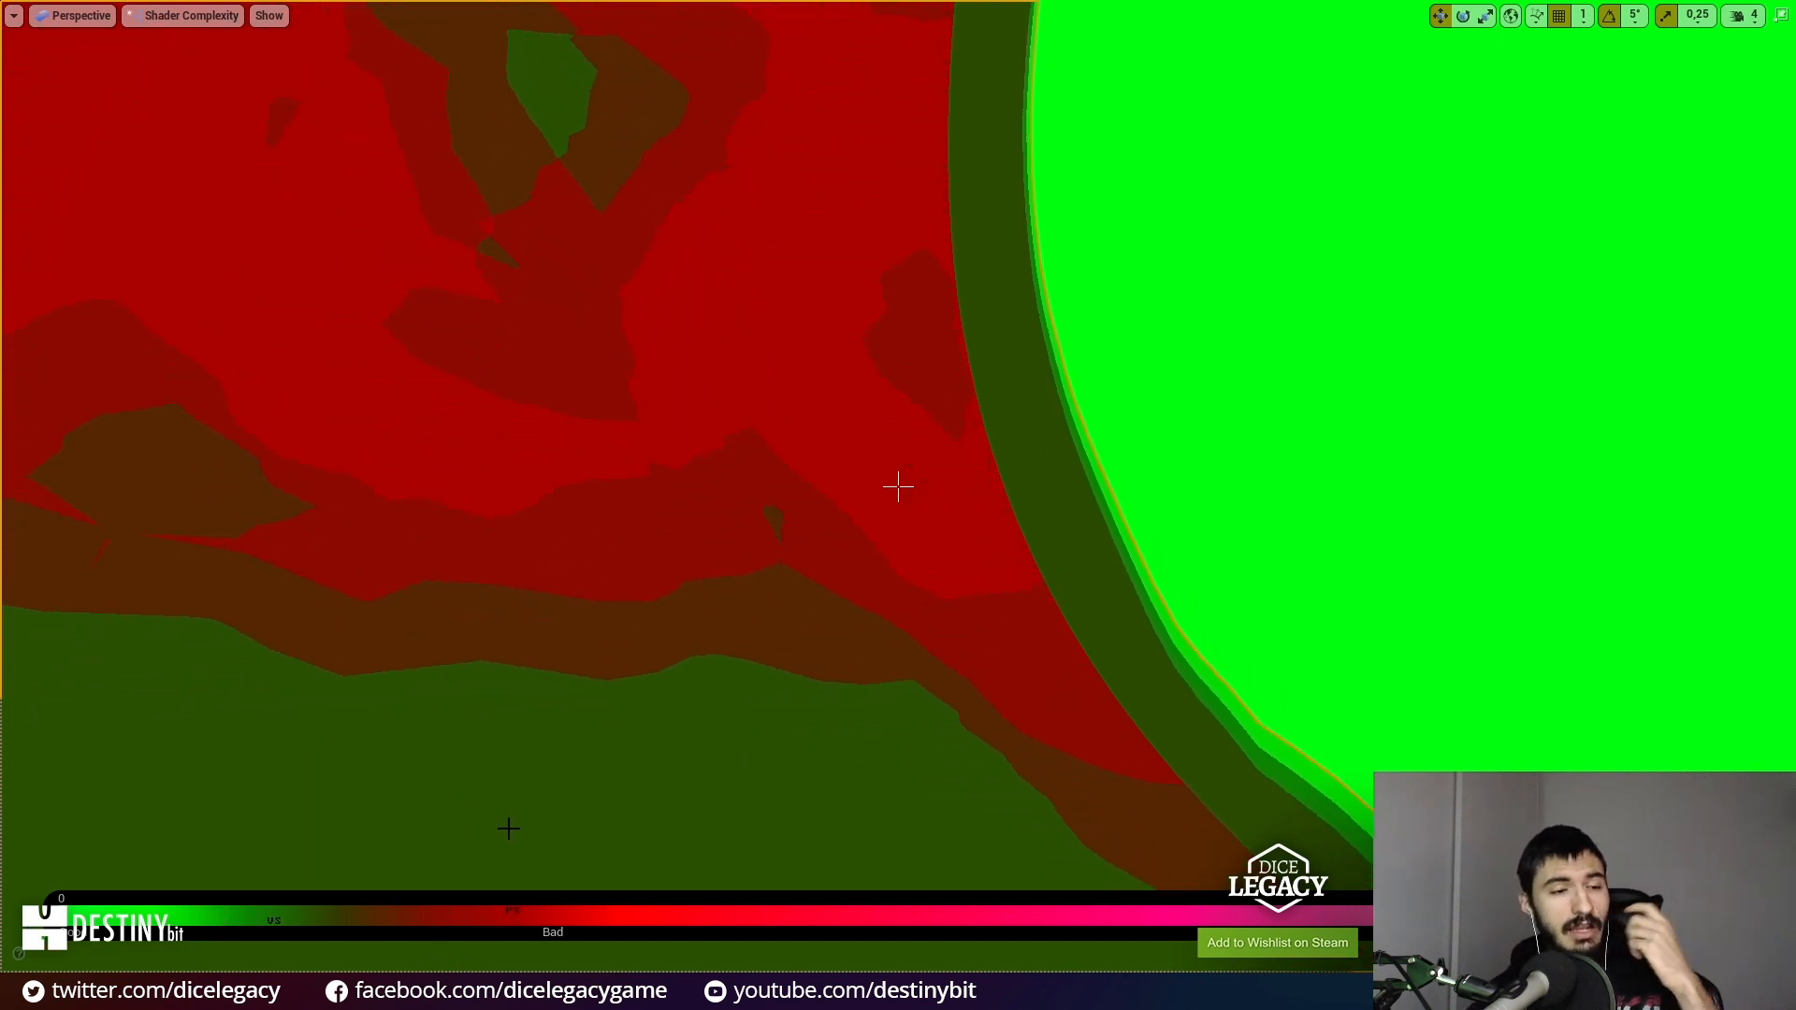
right_click_drag(493, 784, 421, 763)
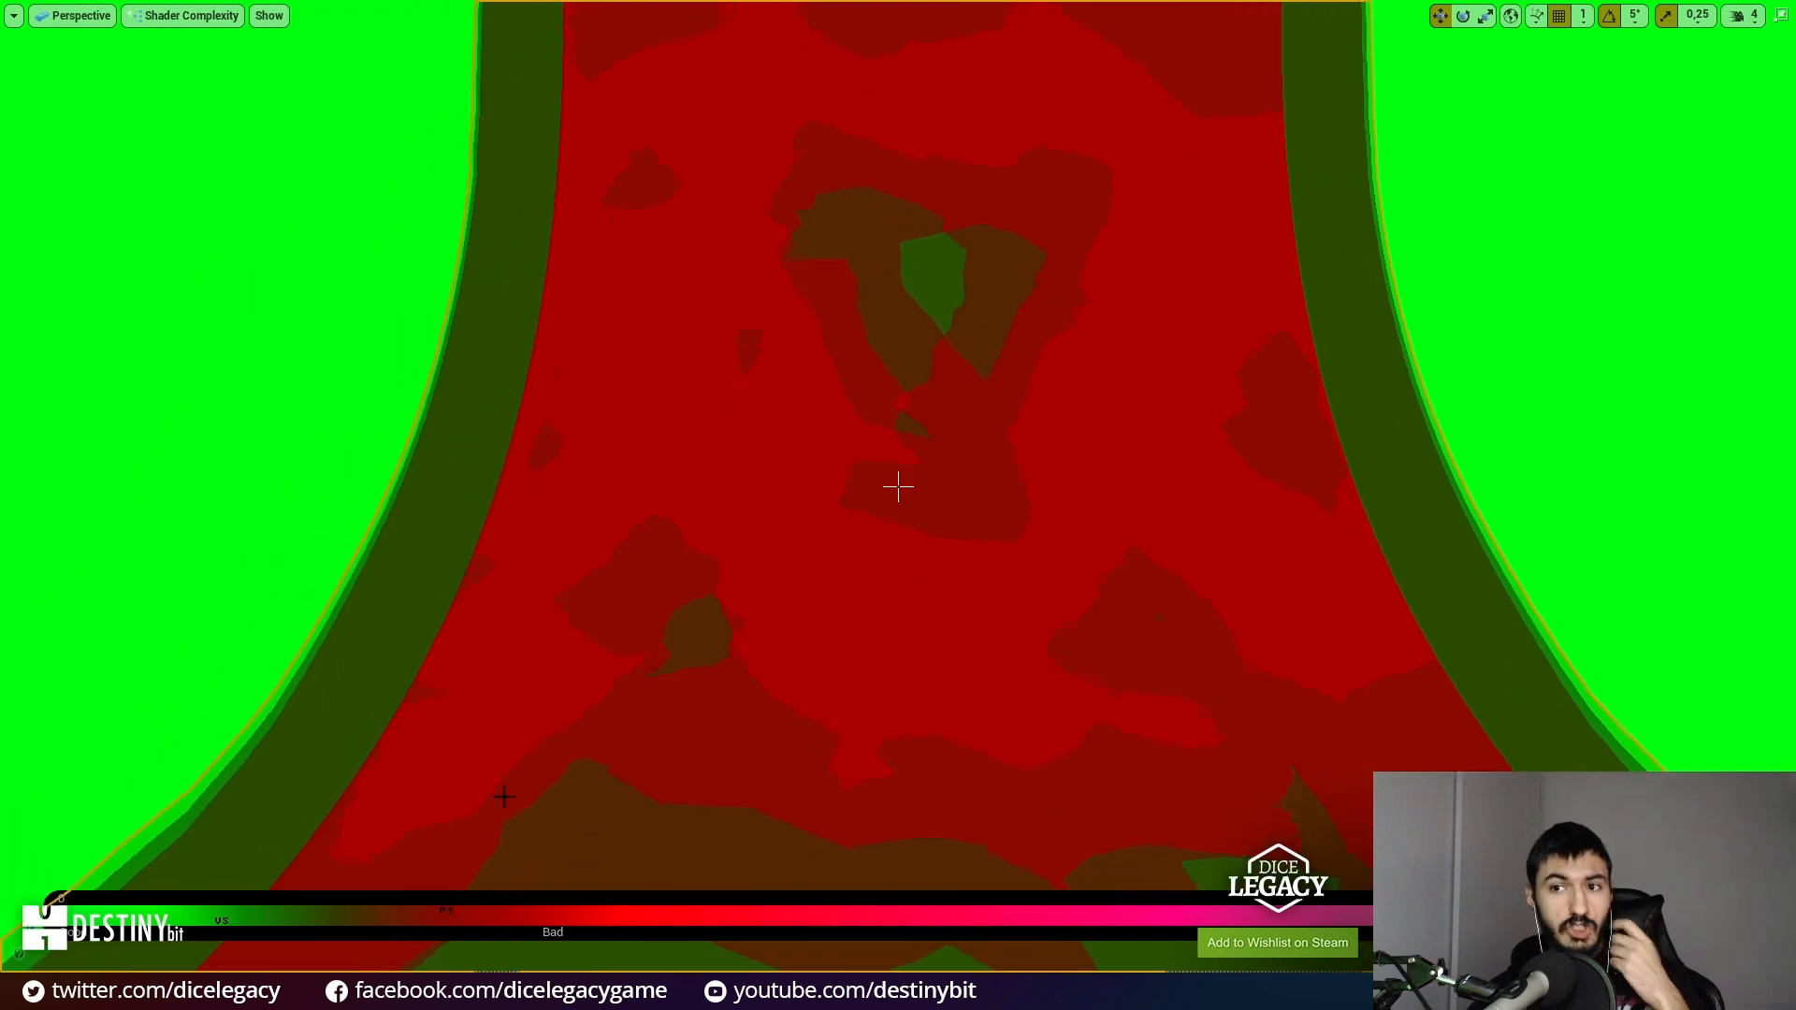
Step: Fly in close to the fog and back over the terrain to compare their shader complexity, and leave the full-screen view
right_click_drag(505, 710, 472, 570)
right_click_drag(899, 487, 1033, 486)
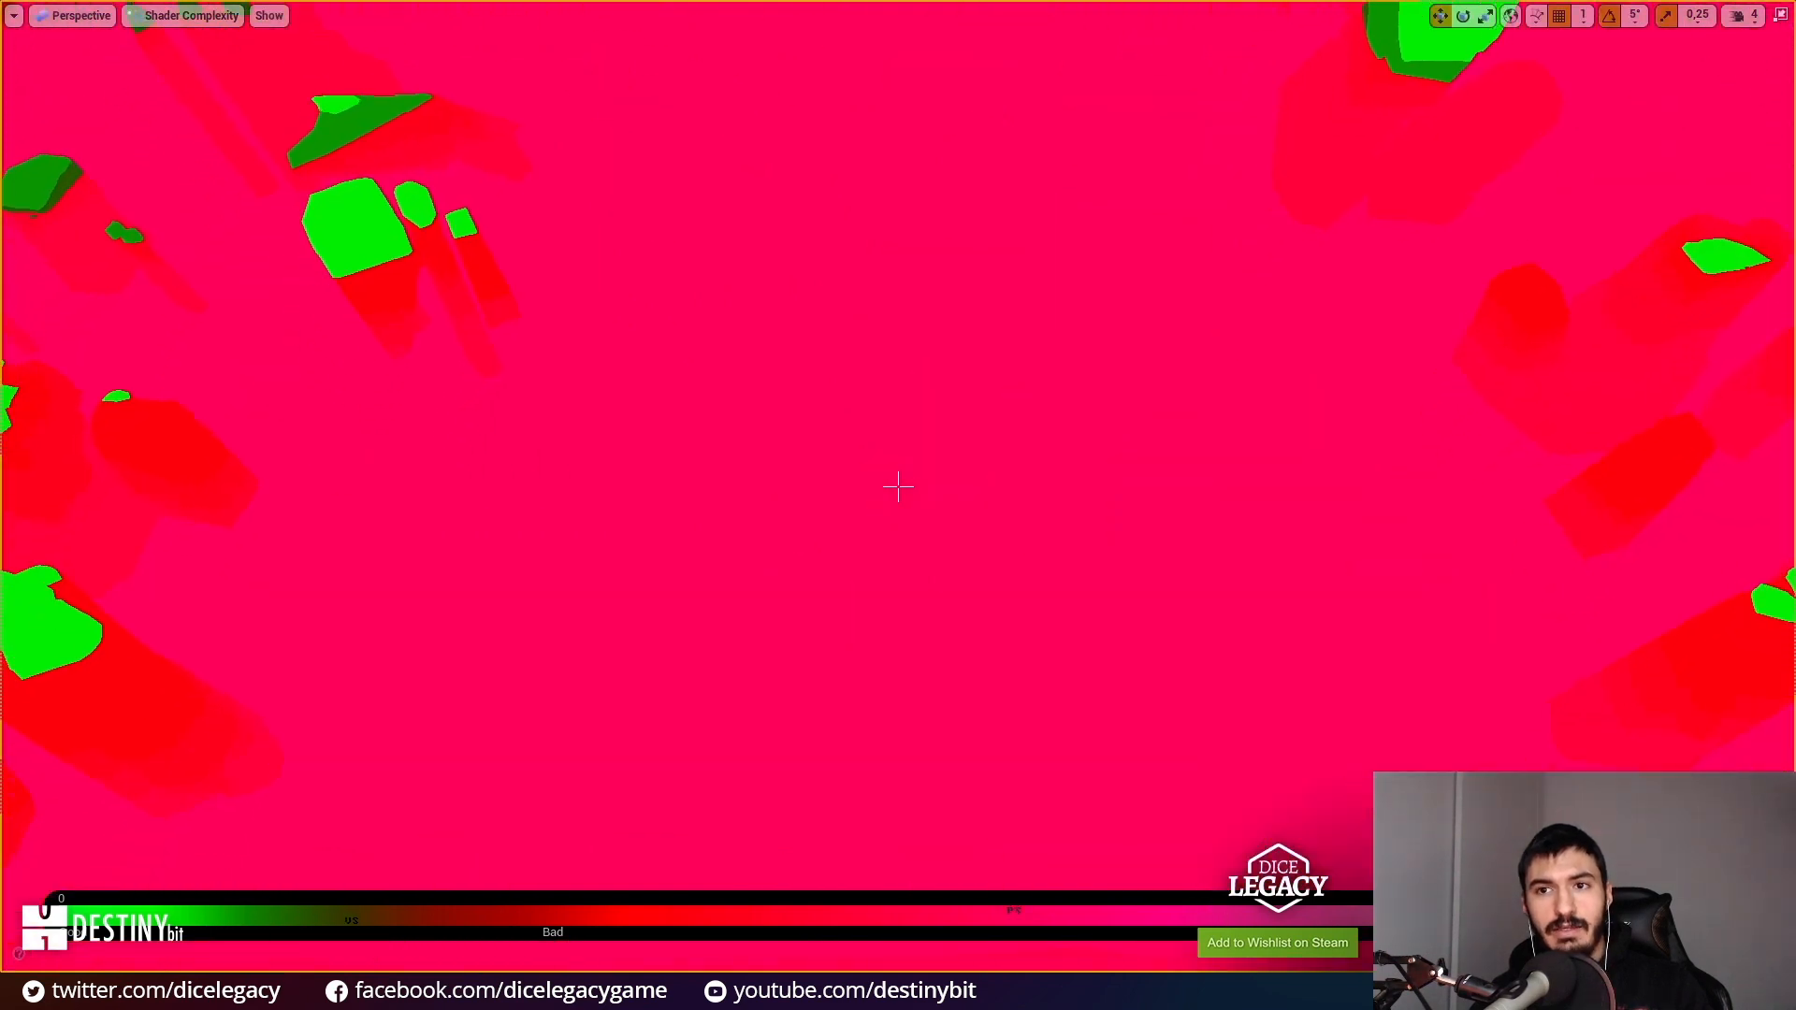
right_click_drag(898, 486, 898, 487)
right_click_drag(605, 496, 606, 497)
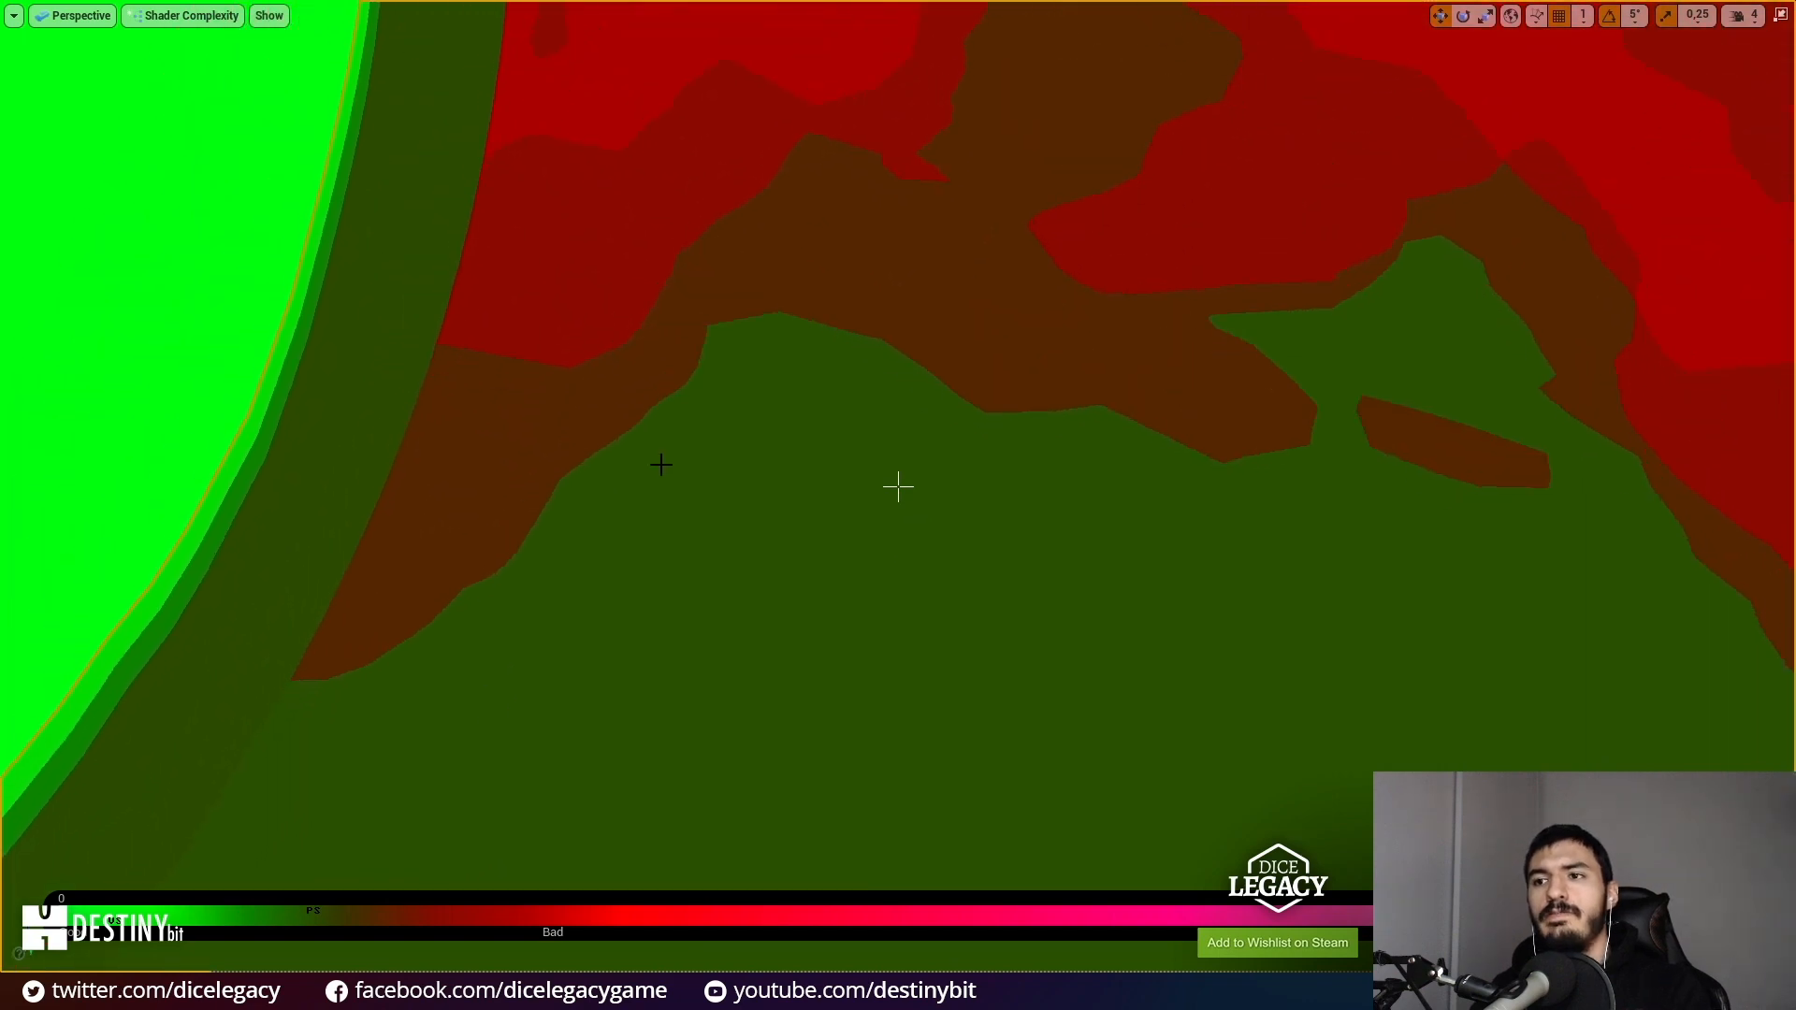
key("F11")
Step: Play GameLevel in the editor in full screen, zoom the game camera, and pan it inland from the starting coast
left_click(1023, 73)
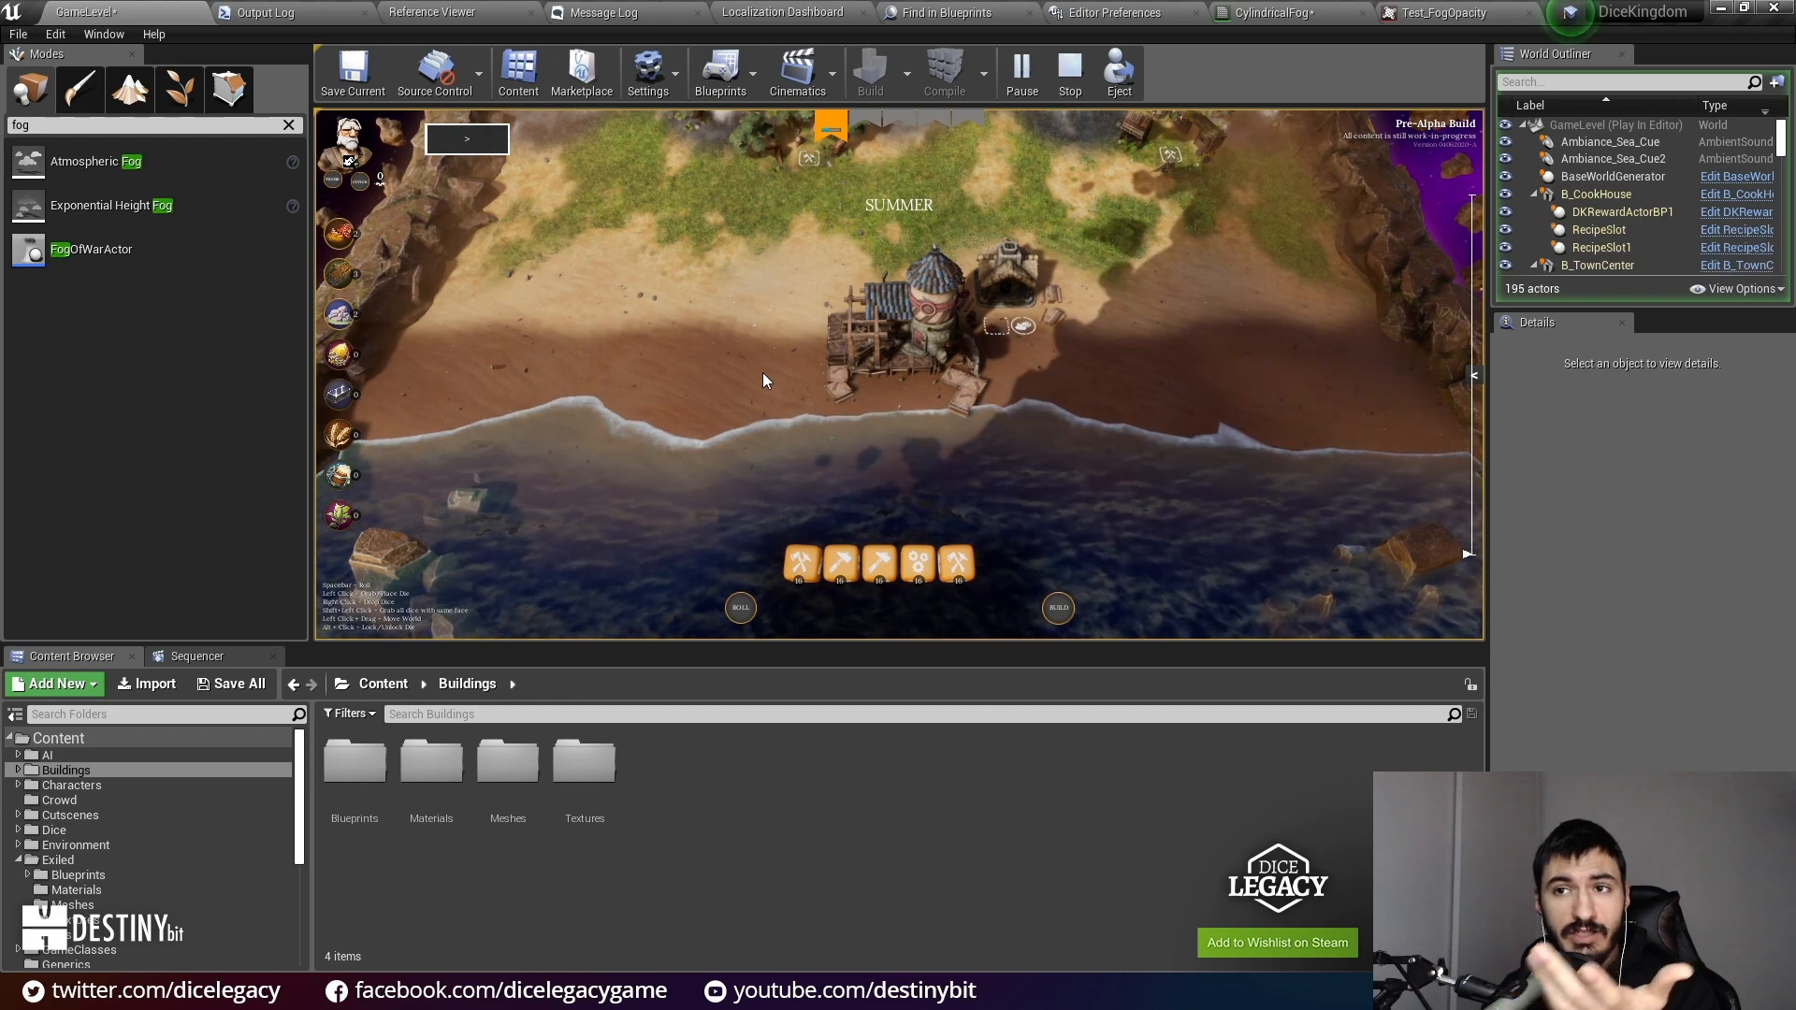
key("F11")
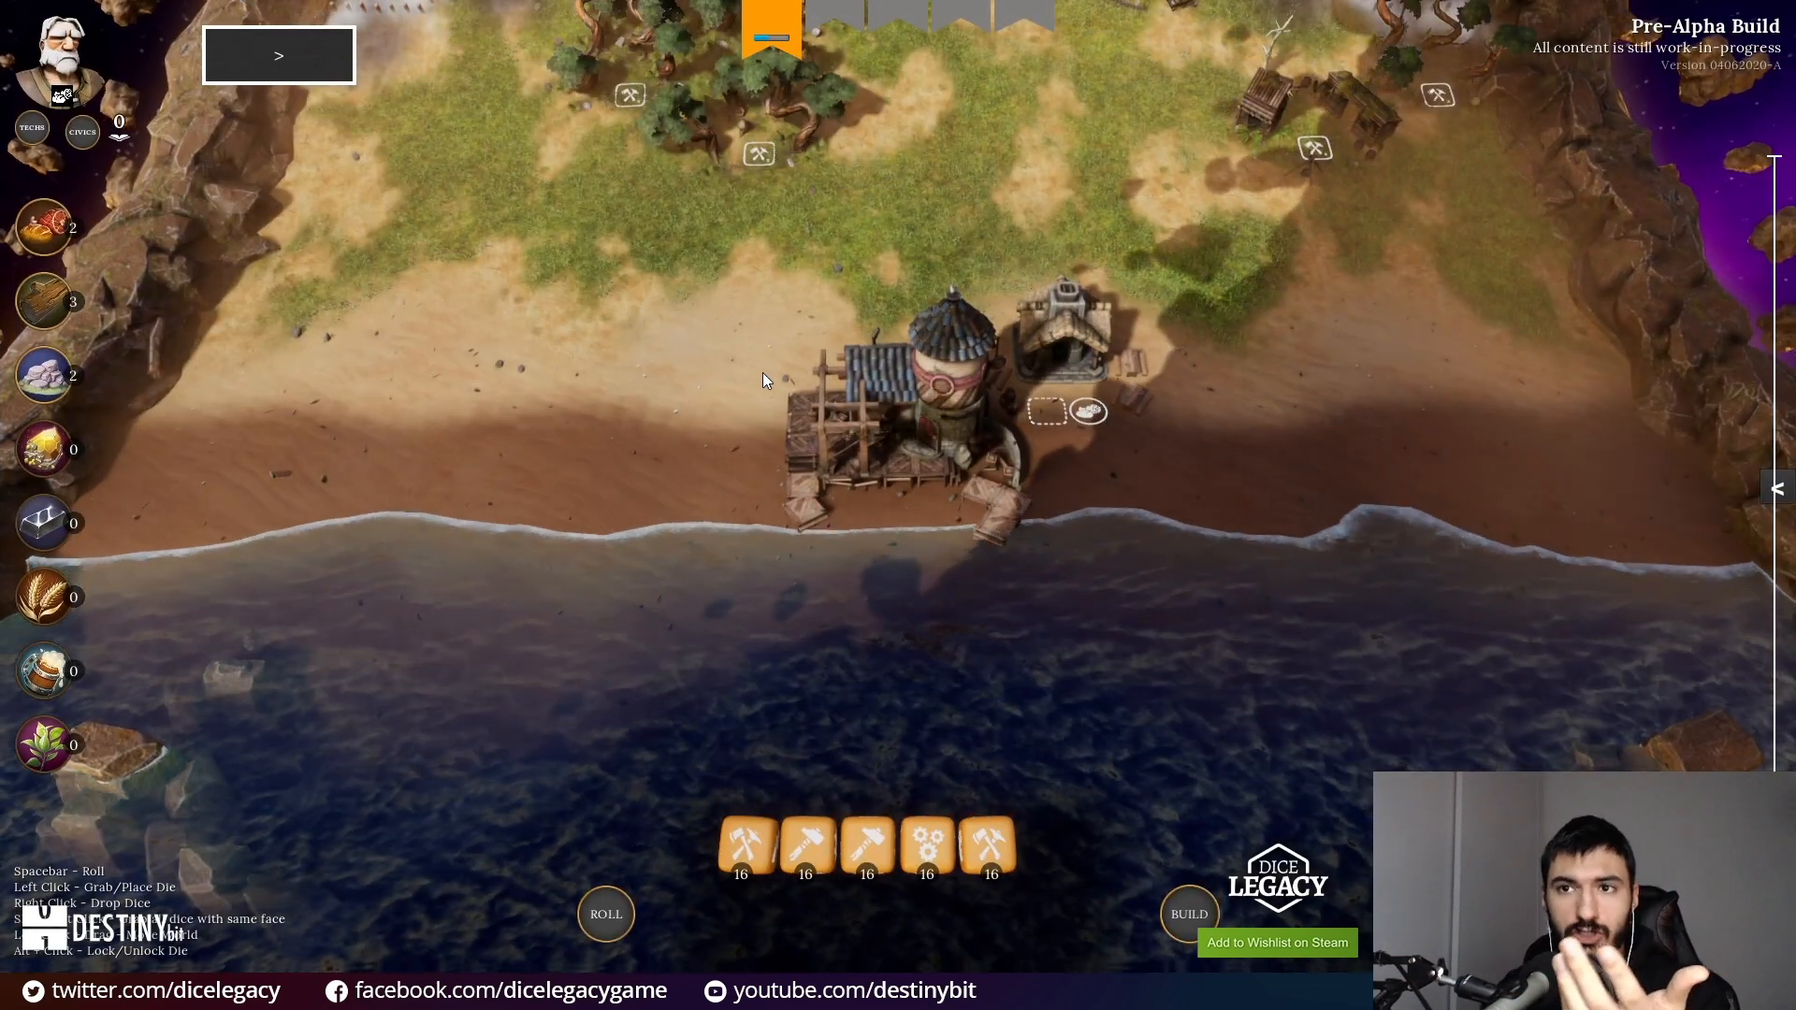
scroll(608, 412, "up", 4)
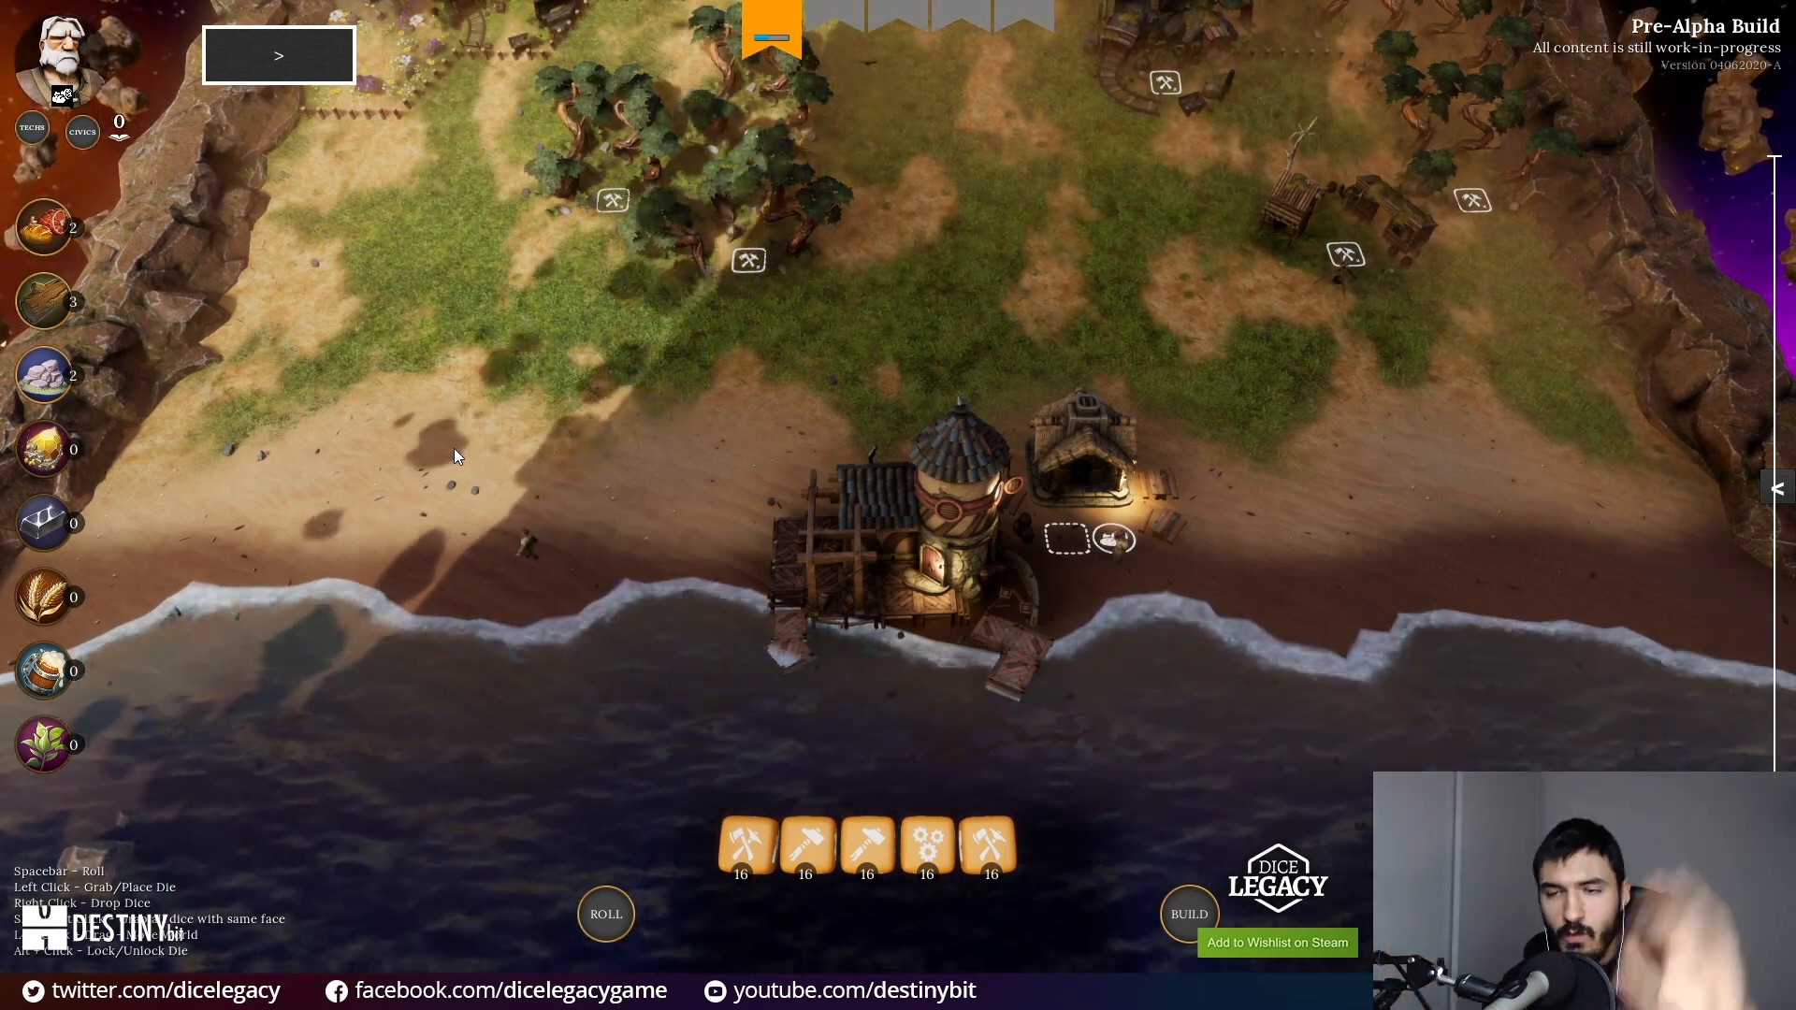
left_click_drag(454, 449, 461, 485)
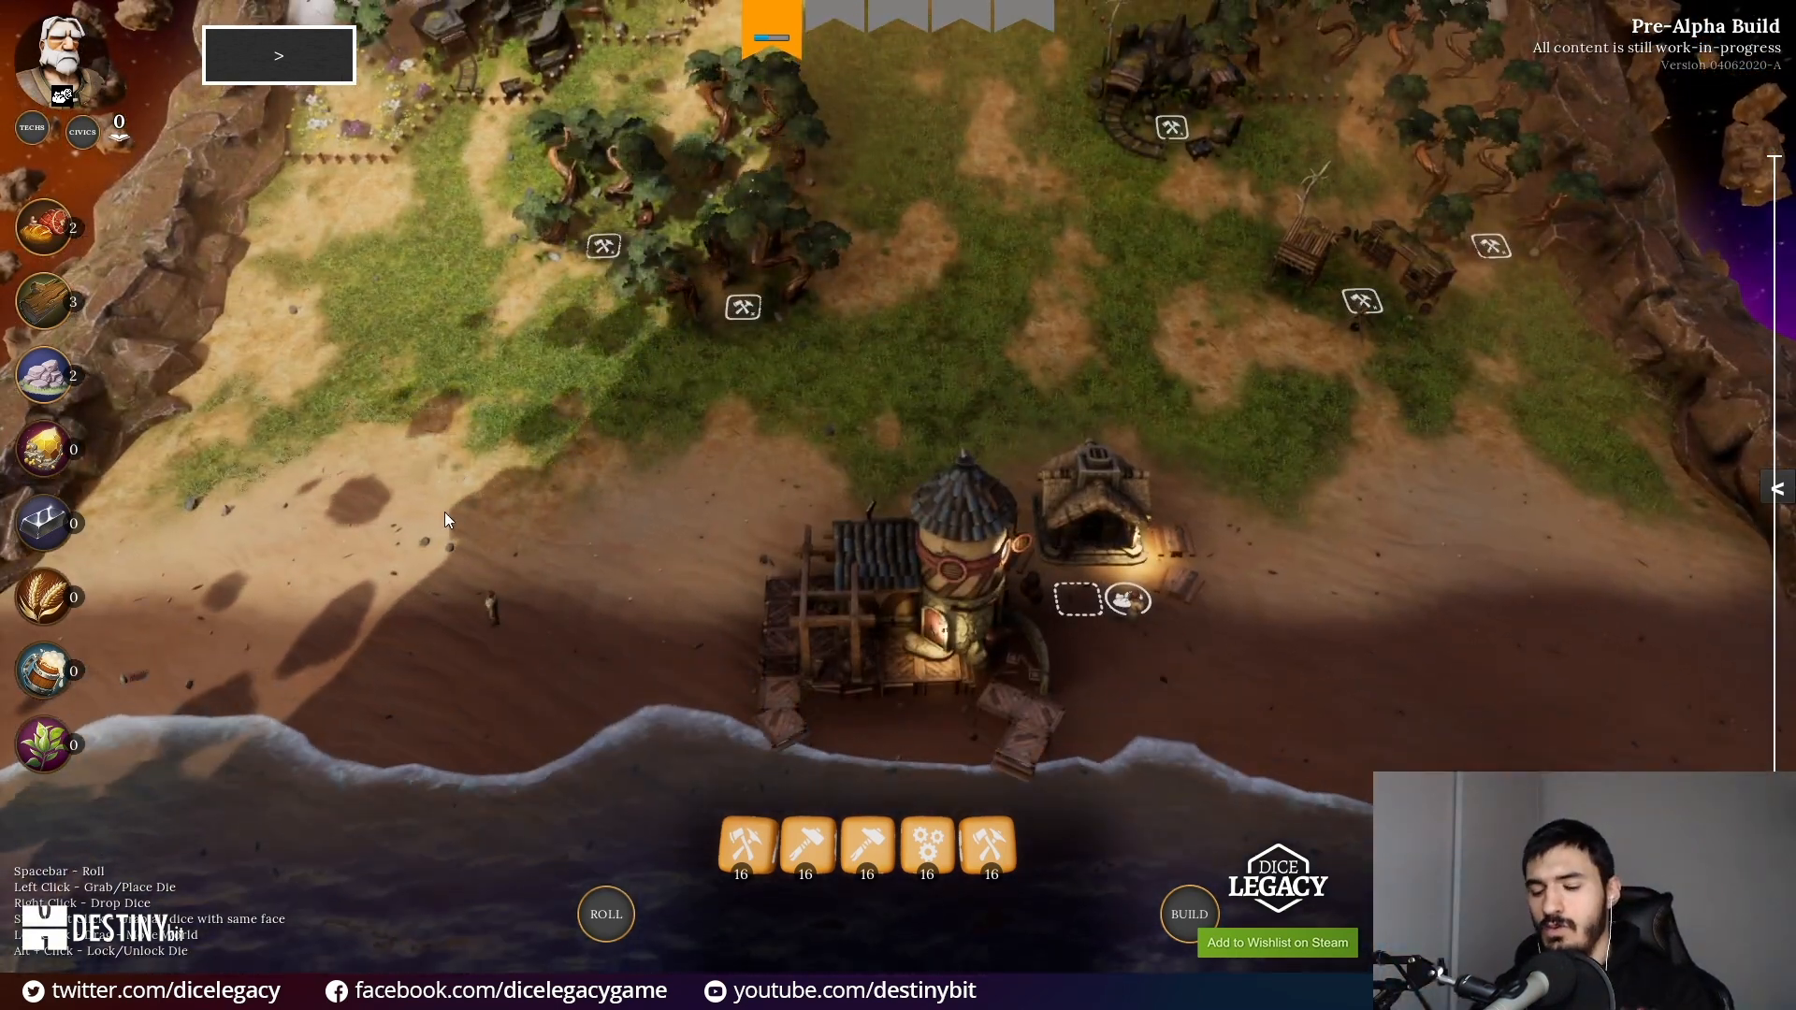
Step: Show the running game in Shader Complexity mode and pan toward the fog edge to examine the rendering cost
key("F5")
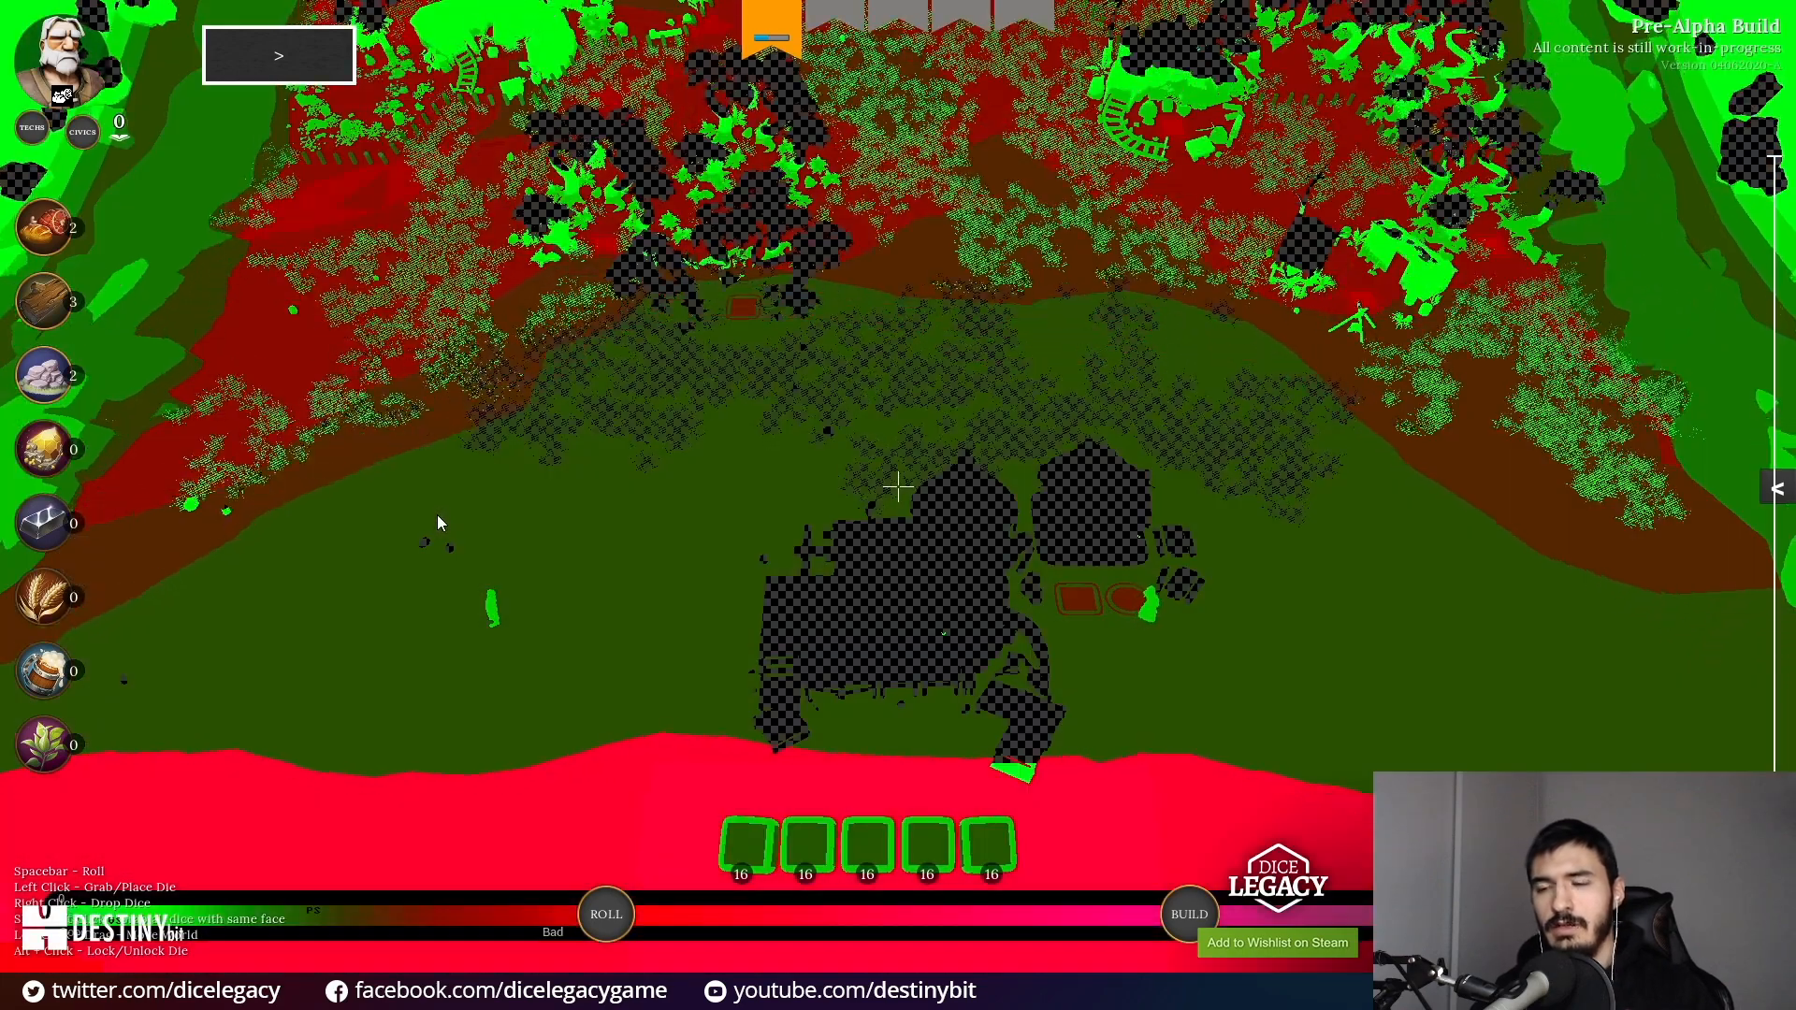
mouse_move(609, 403)
left_mouse_down()
mouse_move(607, 599)
mouse_move(390, 623)
left_mouse_up()
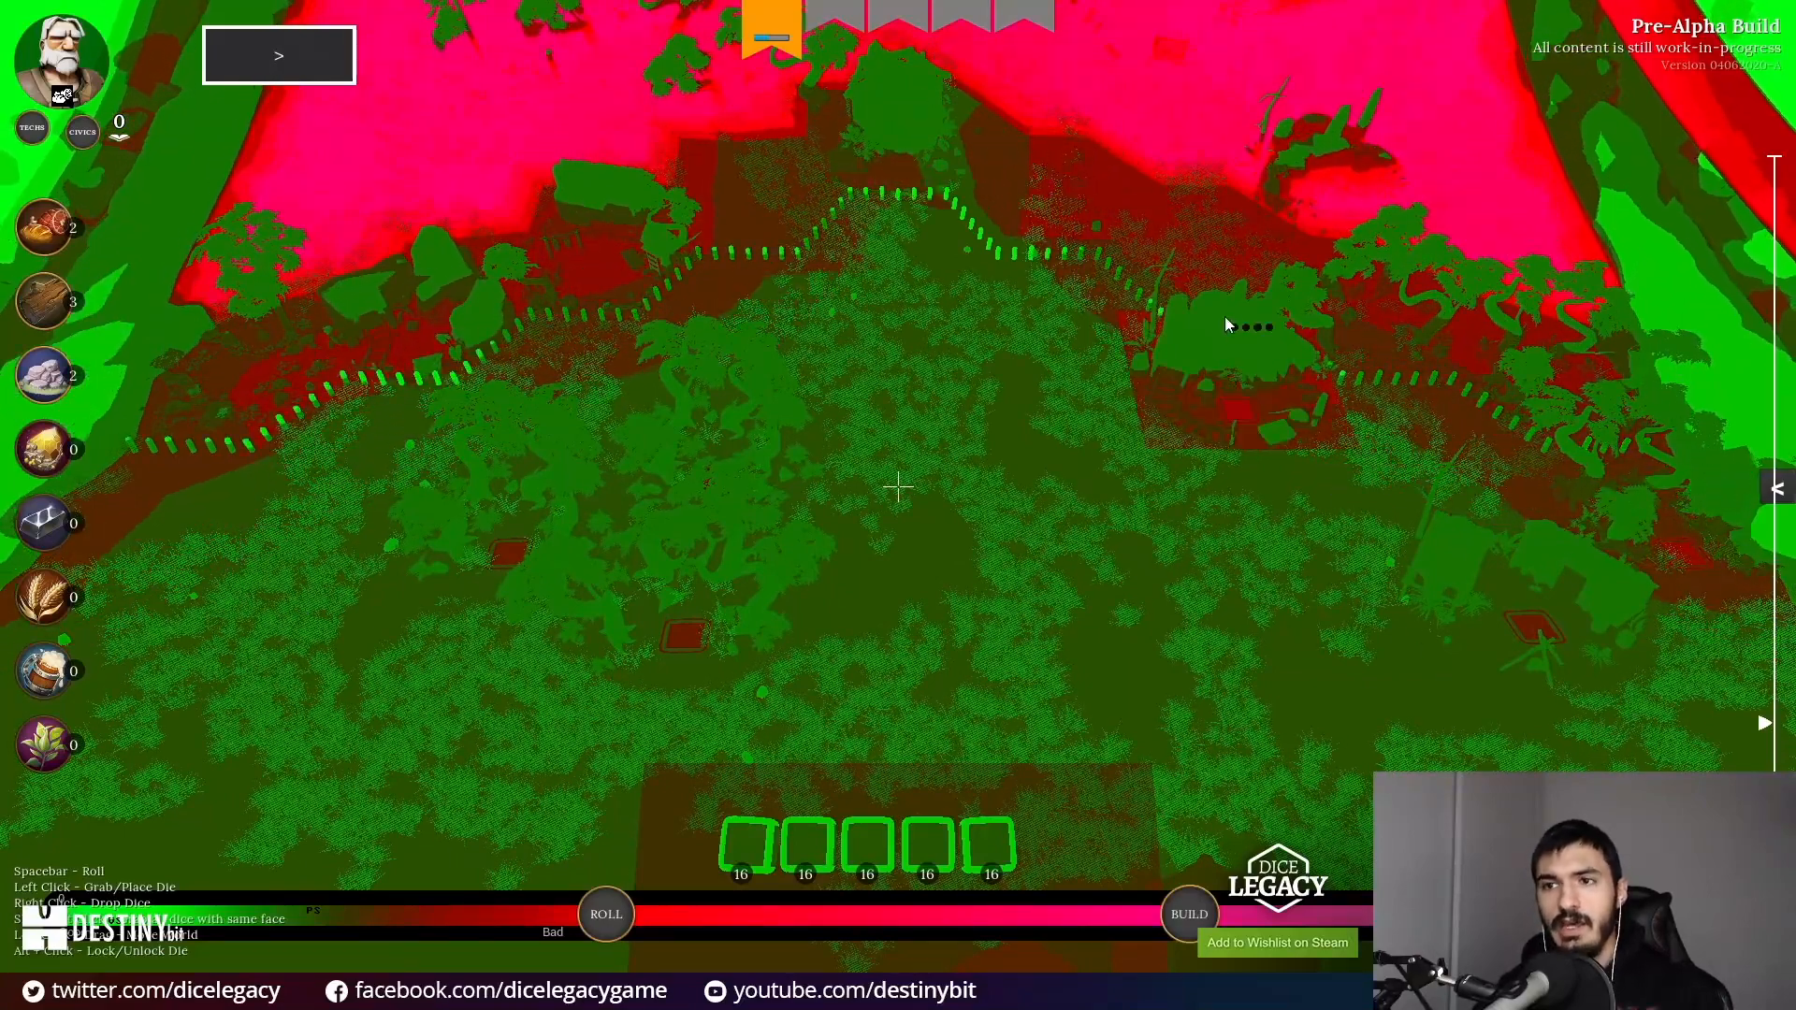
mouse_move(1226, 317)
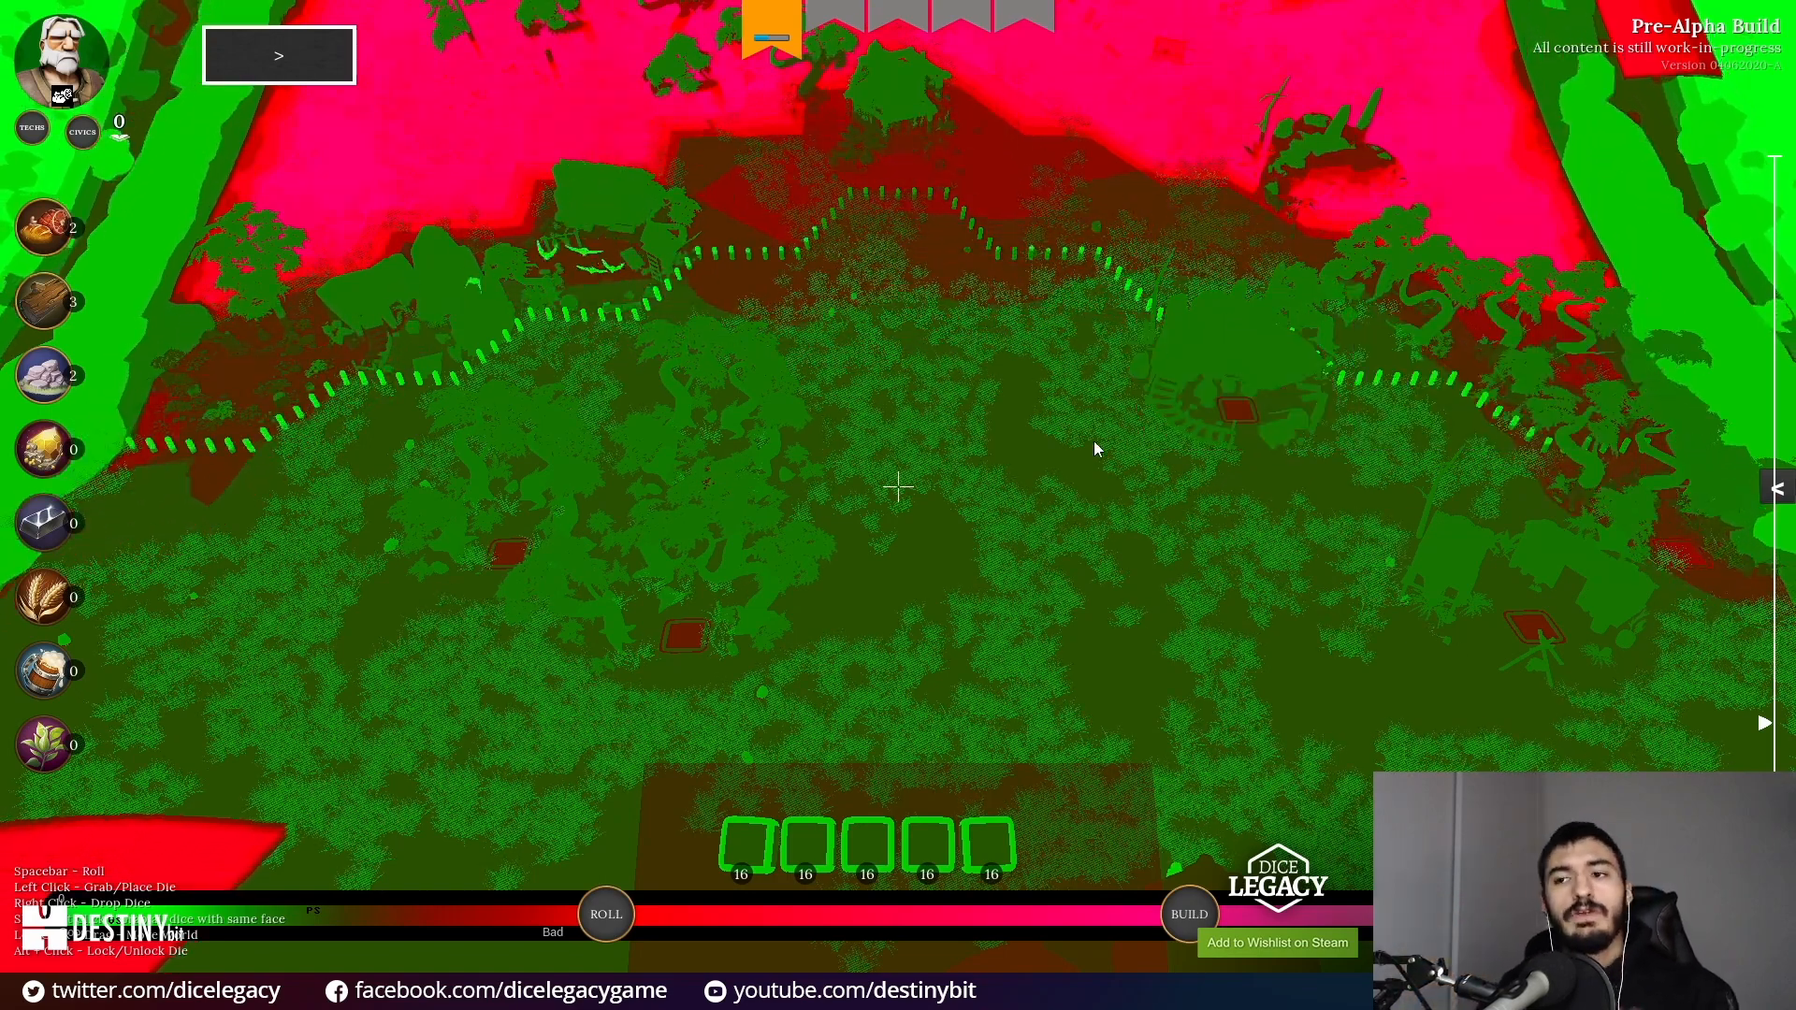
left_click_drag(1070, 456, 938, 689)
Step: Return the running game to Lit mode, pan across the fog of war and back to its edge, and leave full screen
key("F3")
mouse_move(934, 496)
left_mouse_down()
mouse_move(923, 612)
mouse_move(953, 374)
left_mouse_up()
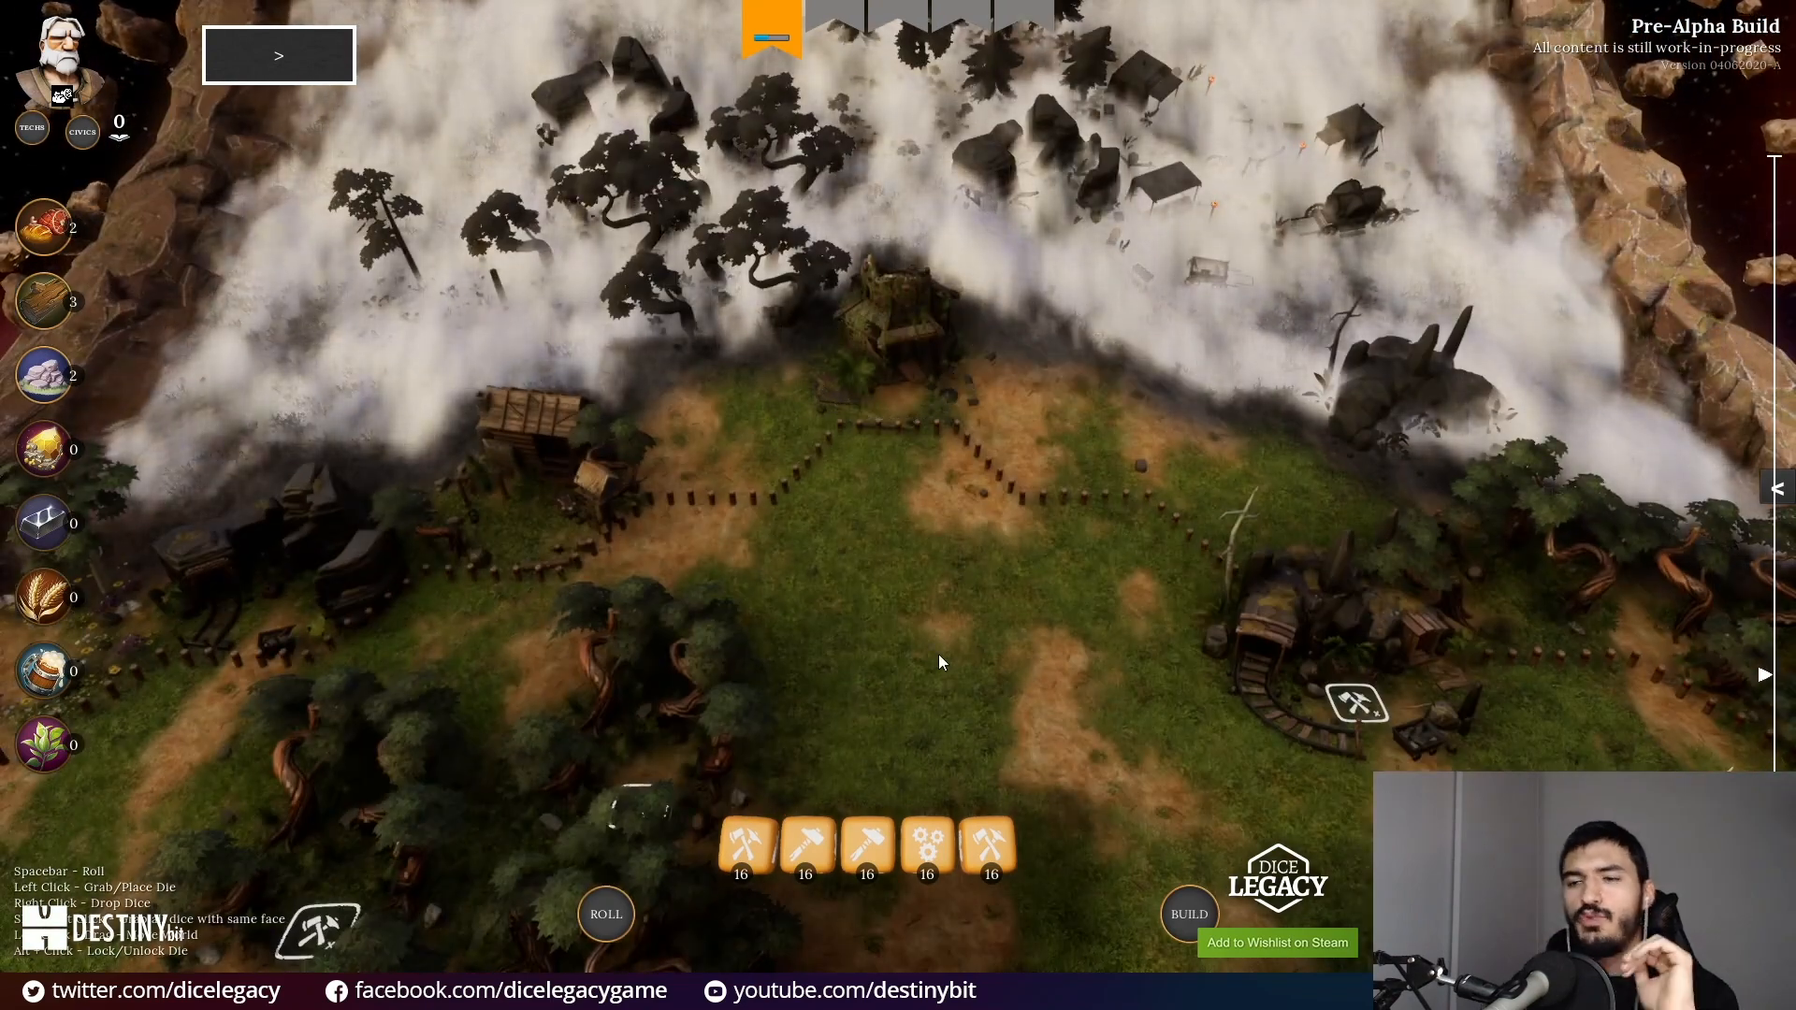
left_click_drag(973, 556, 982, 626)
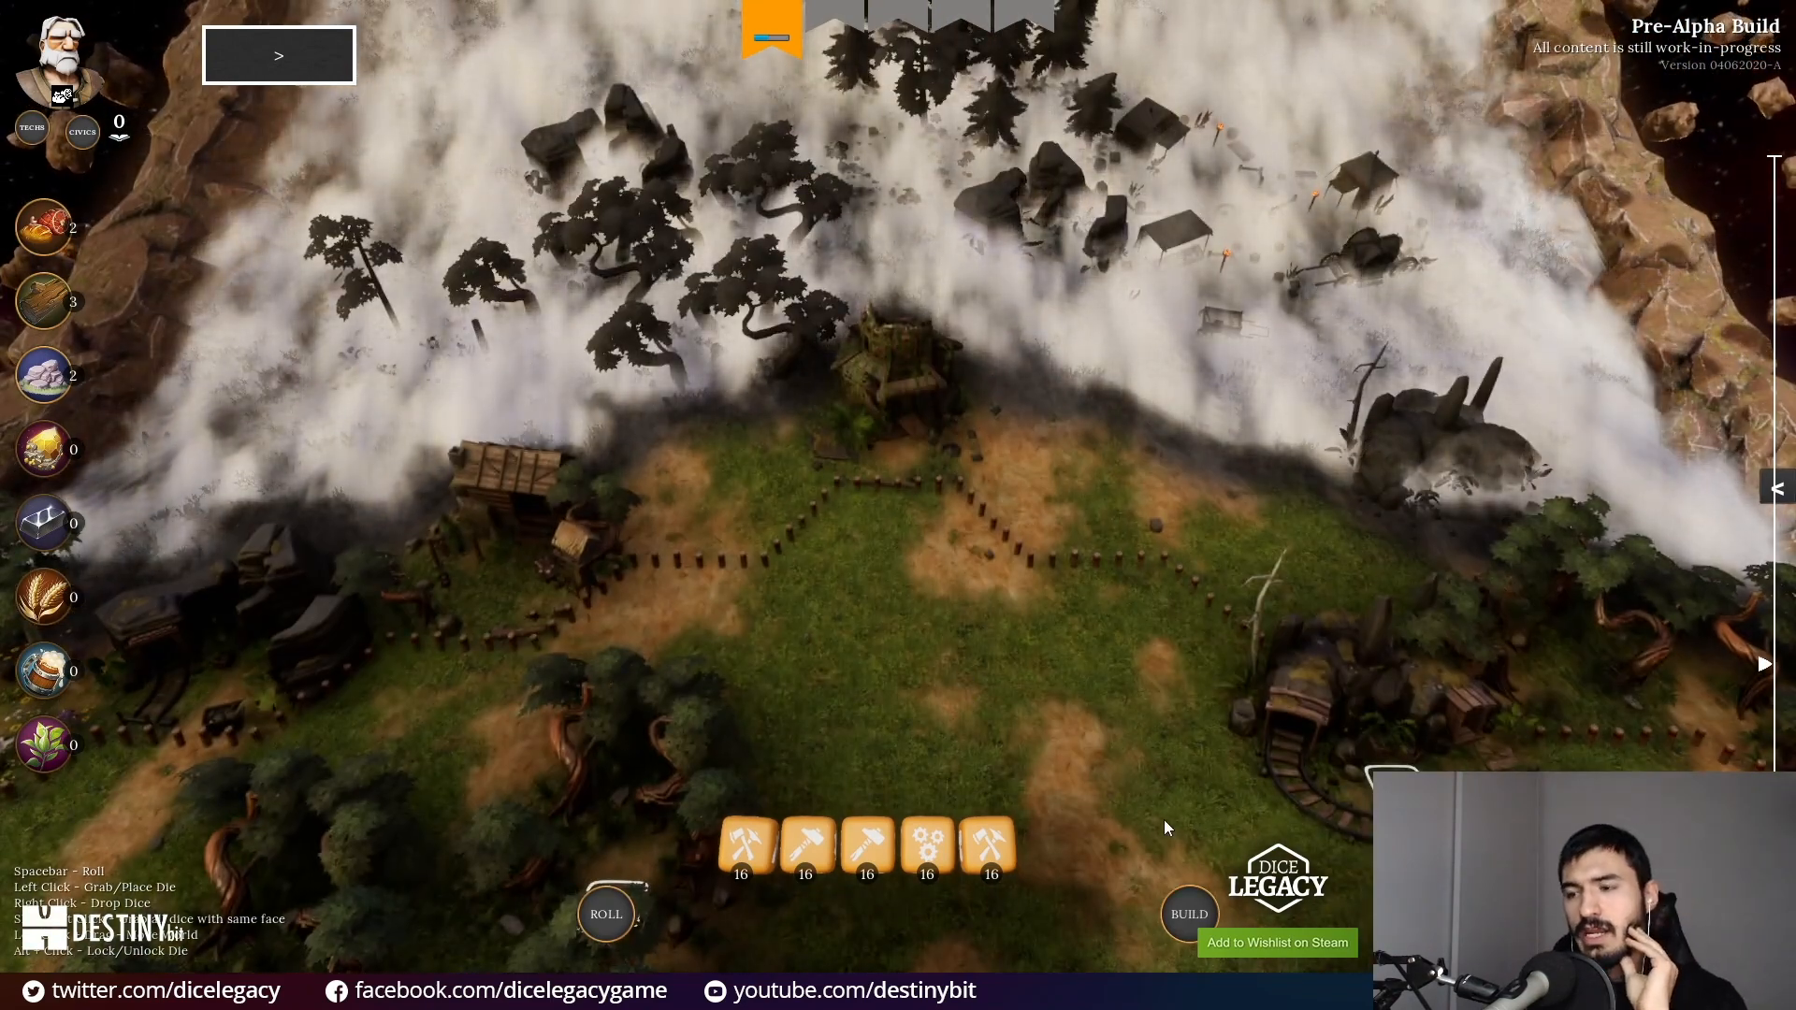
left_click_drag(1238, 692, 1235, 945)
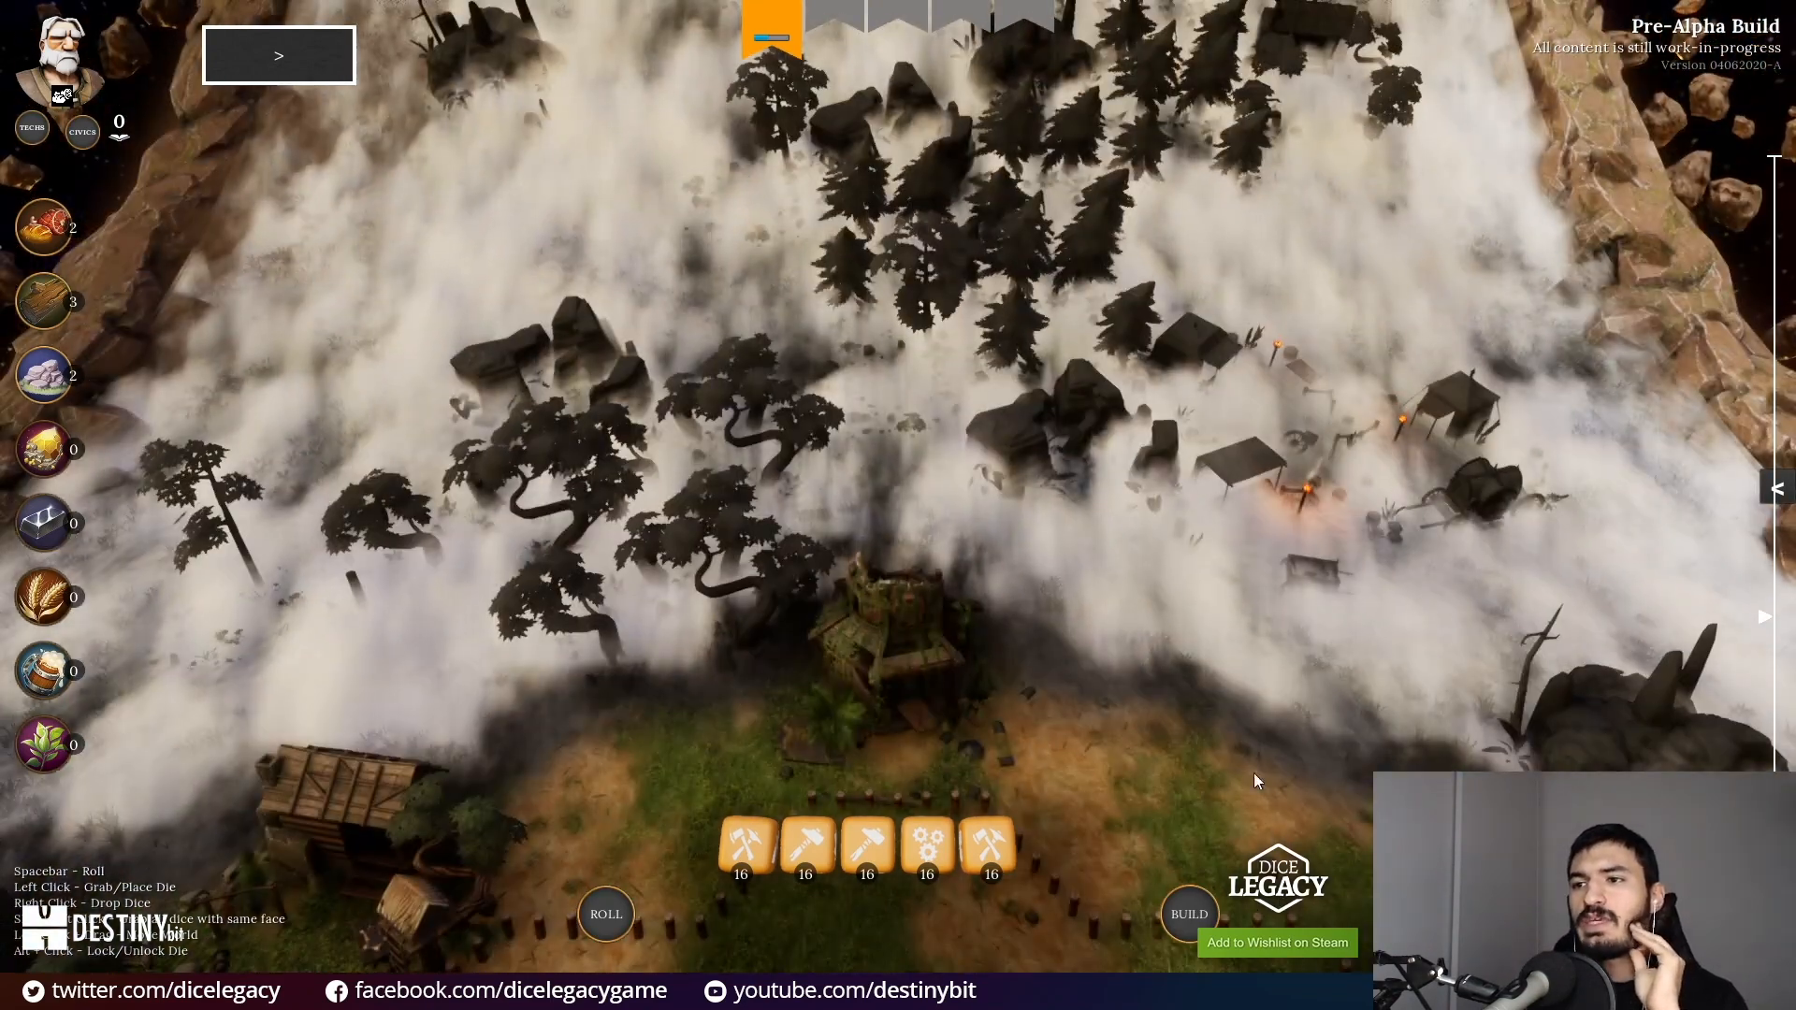
left_click_drag(1216, 645, 1221, 936)
left_click_drag(1216, 721, 1224, 954)
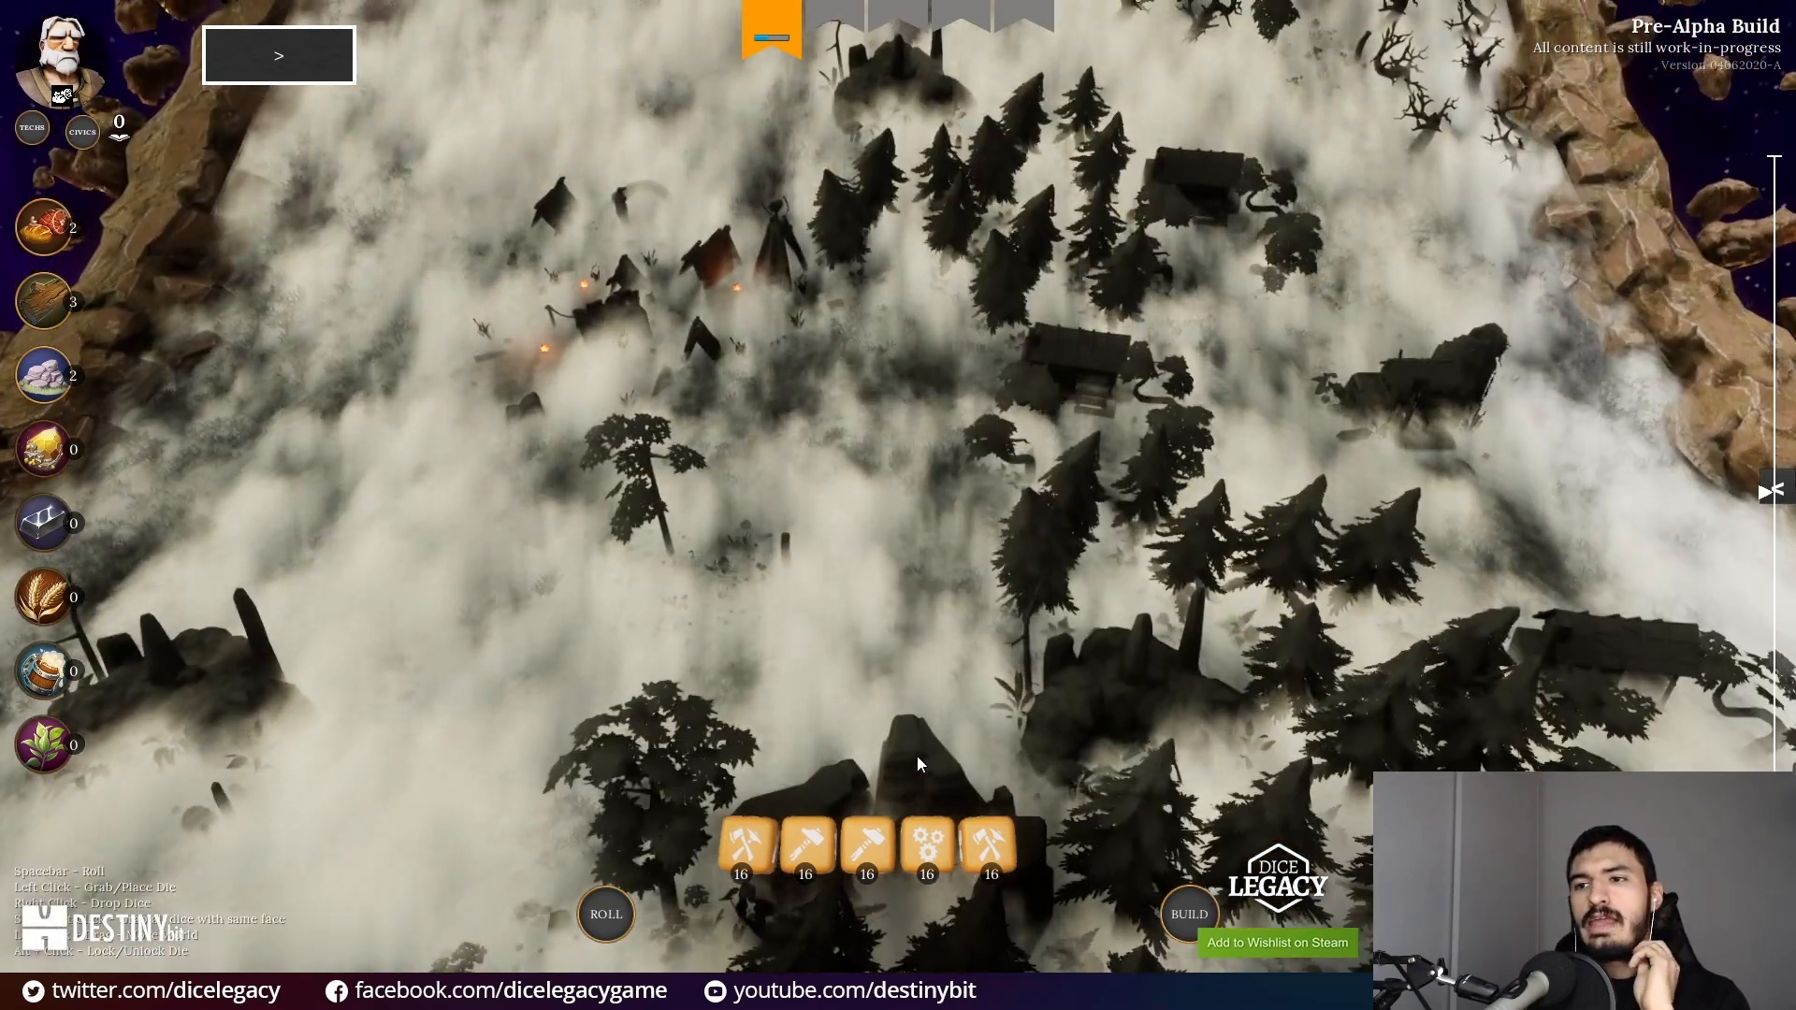
left_click_drag(917, 756, 900, 211)
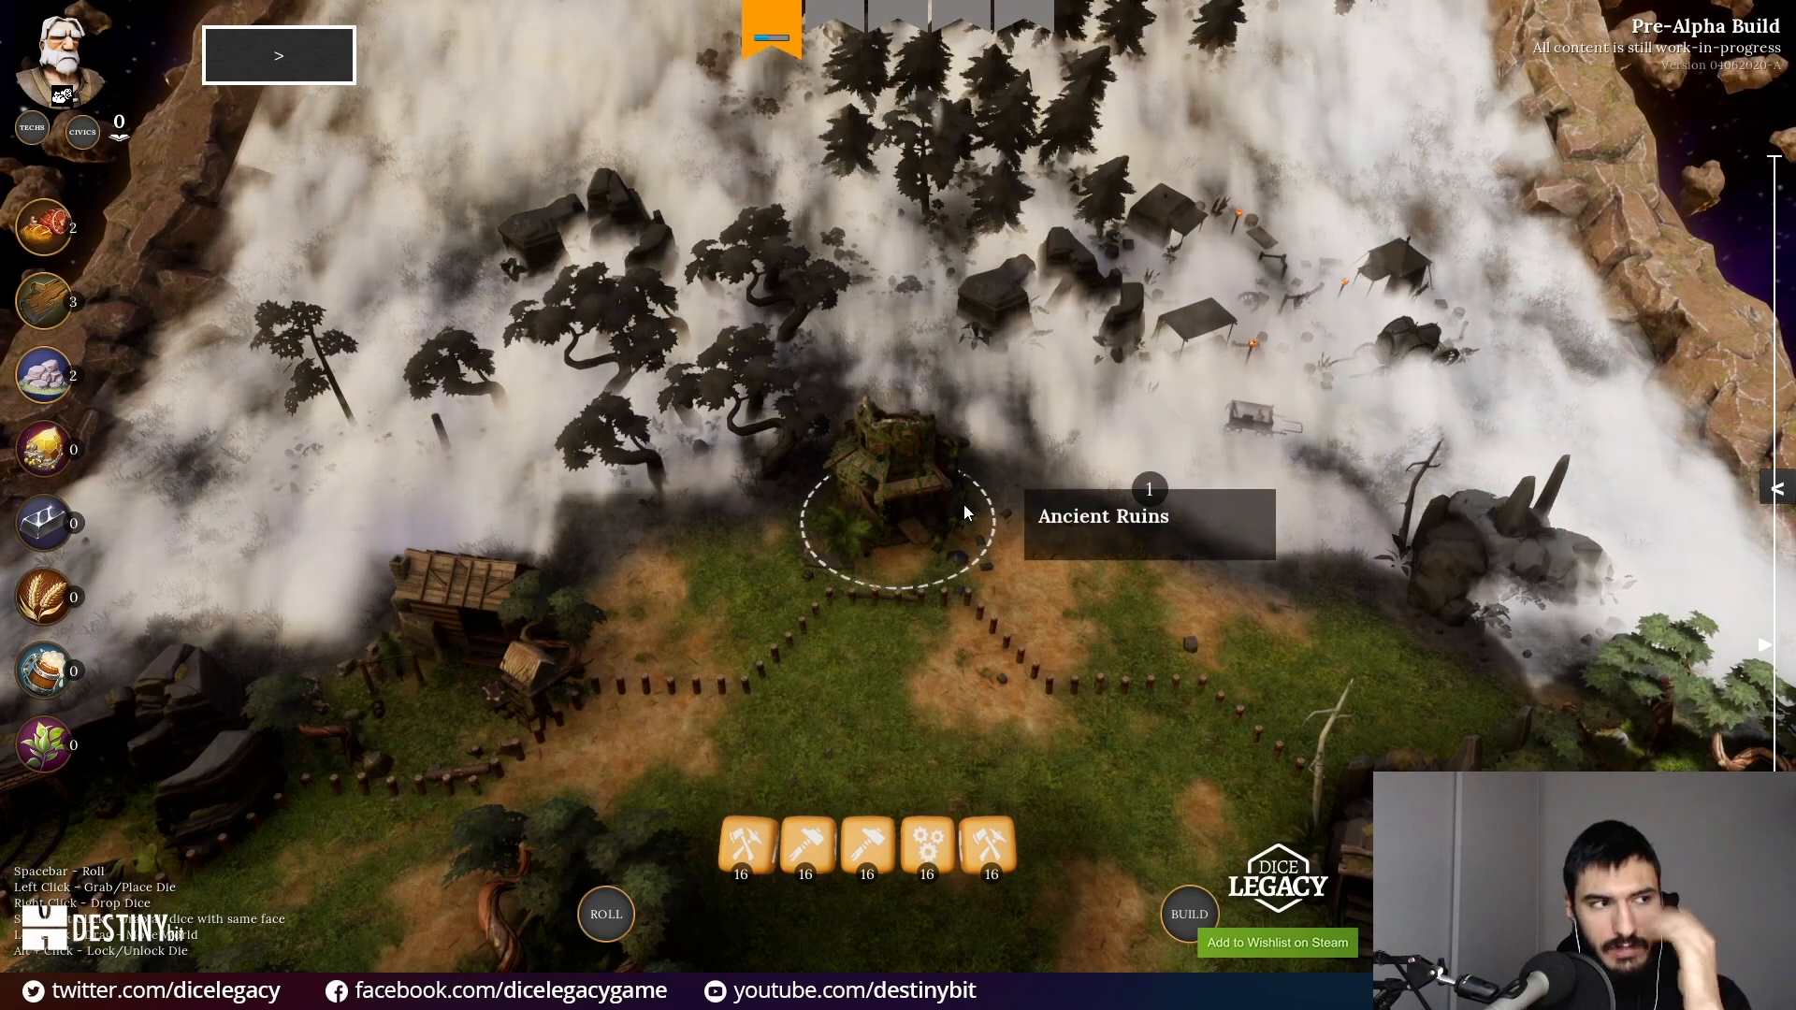
left_click_drag(964, 643, 1041, 417)
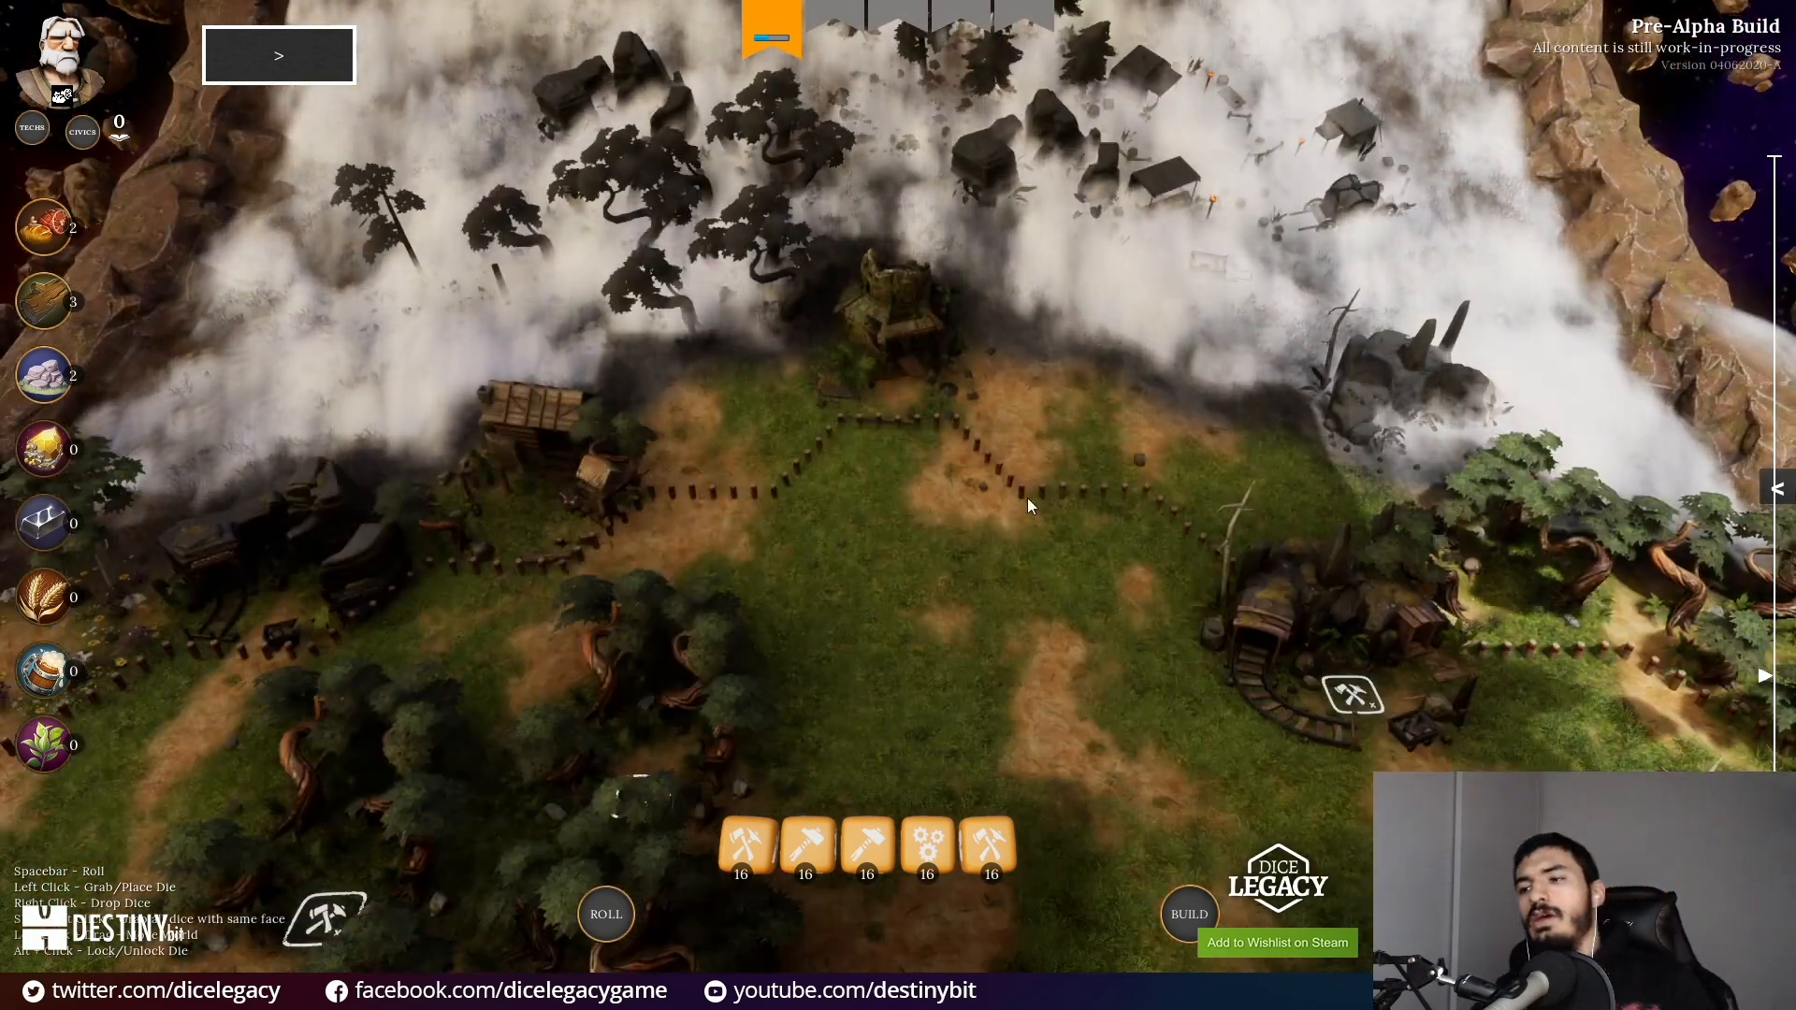
key("F11")
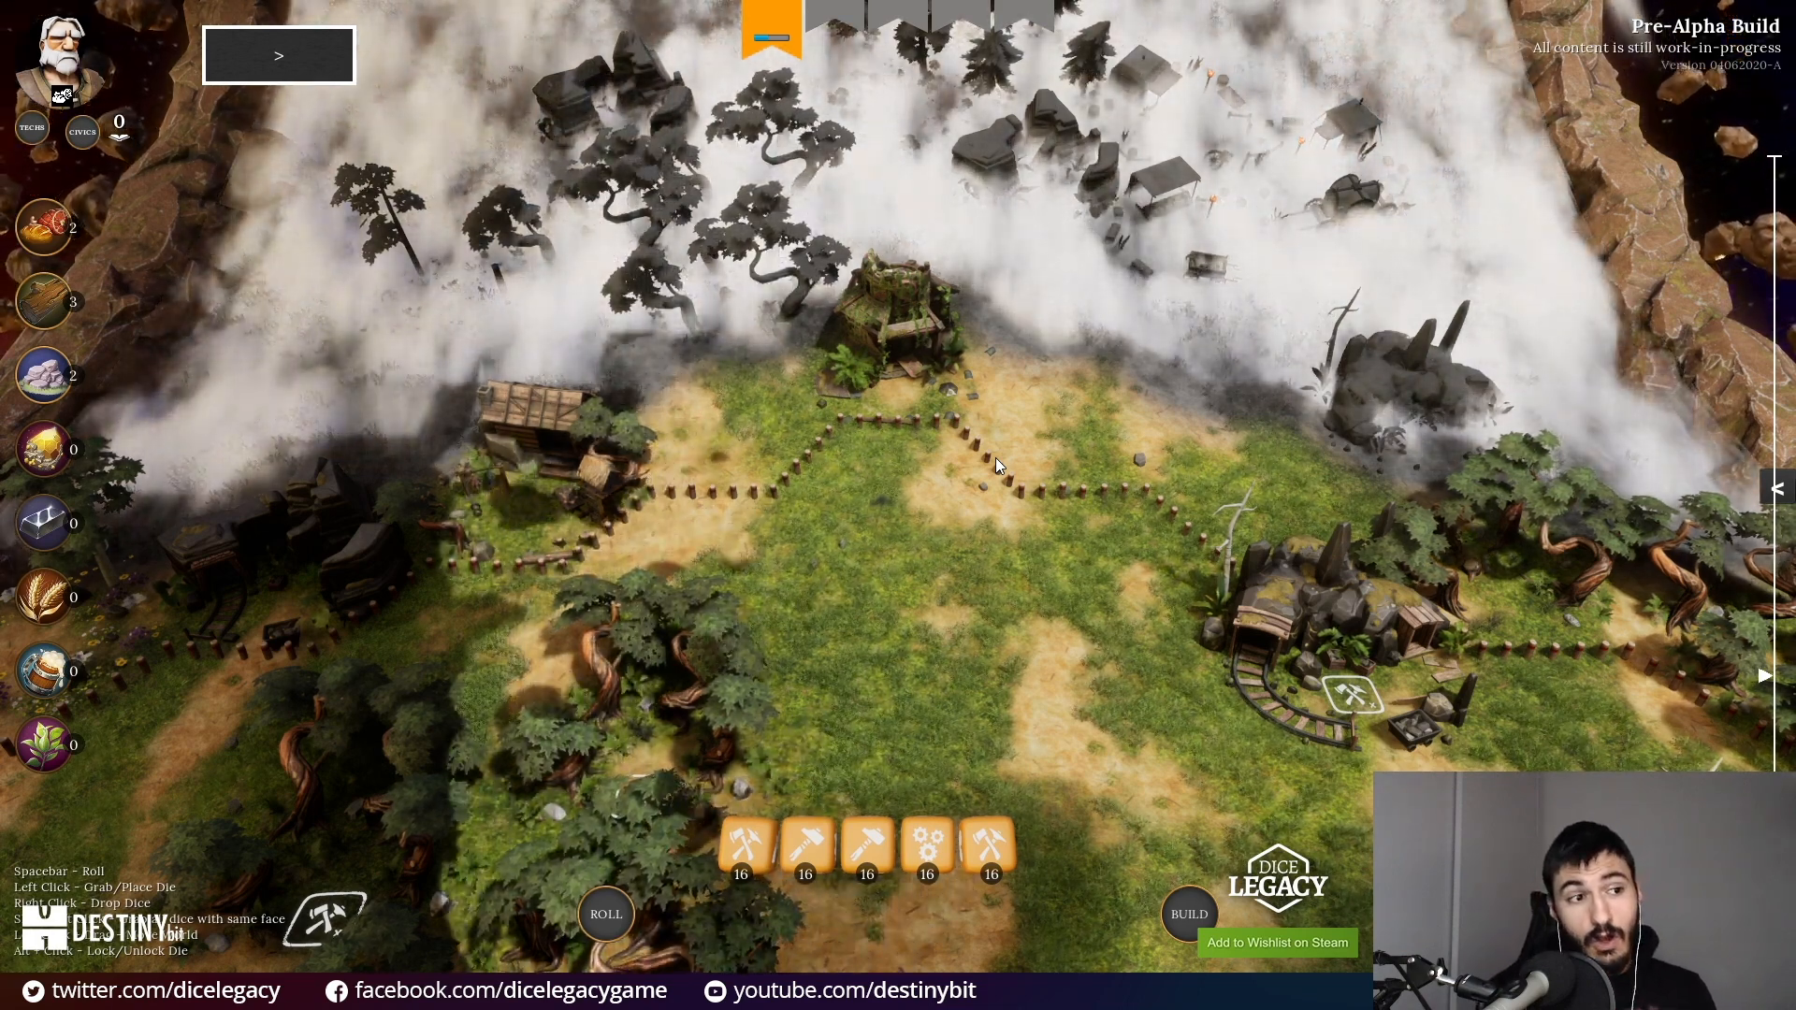
key("F11")
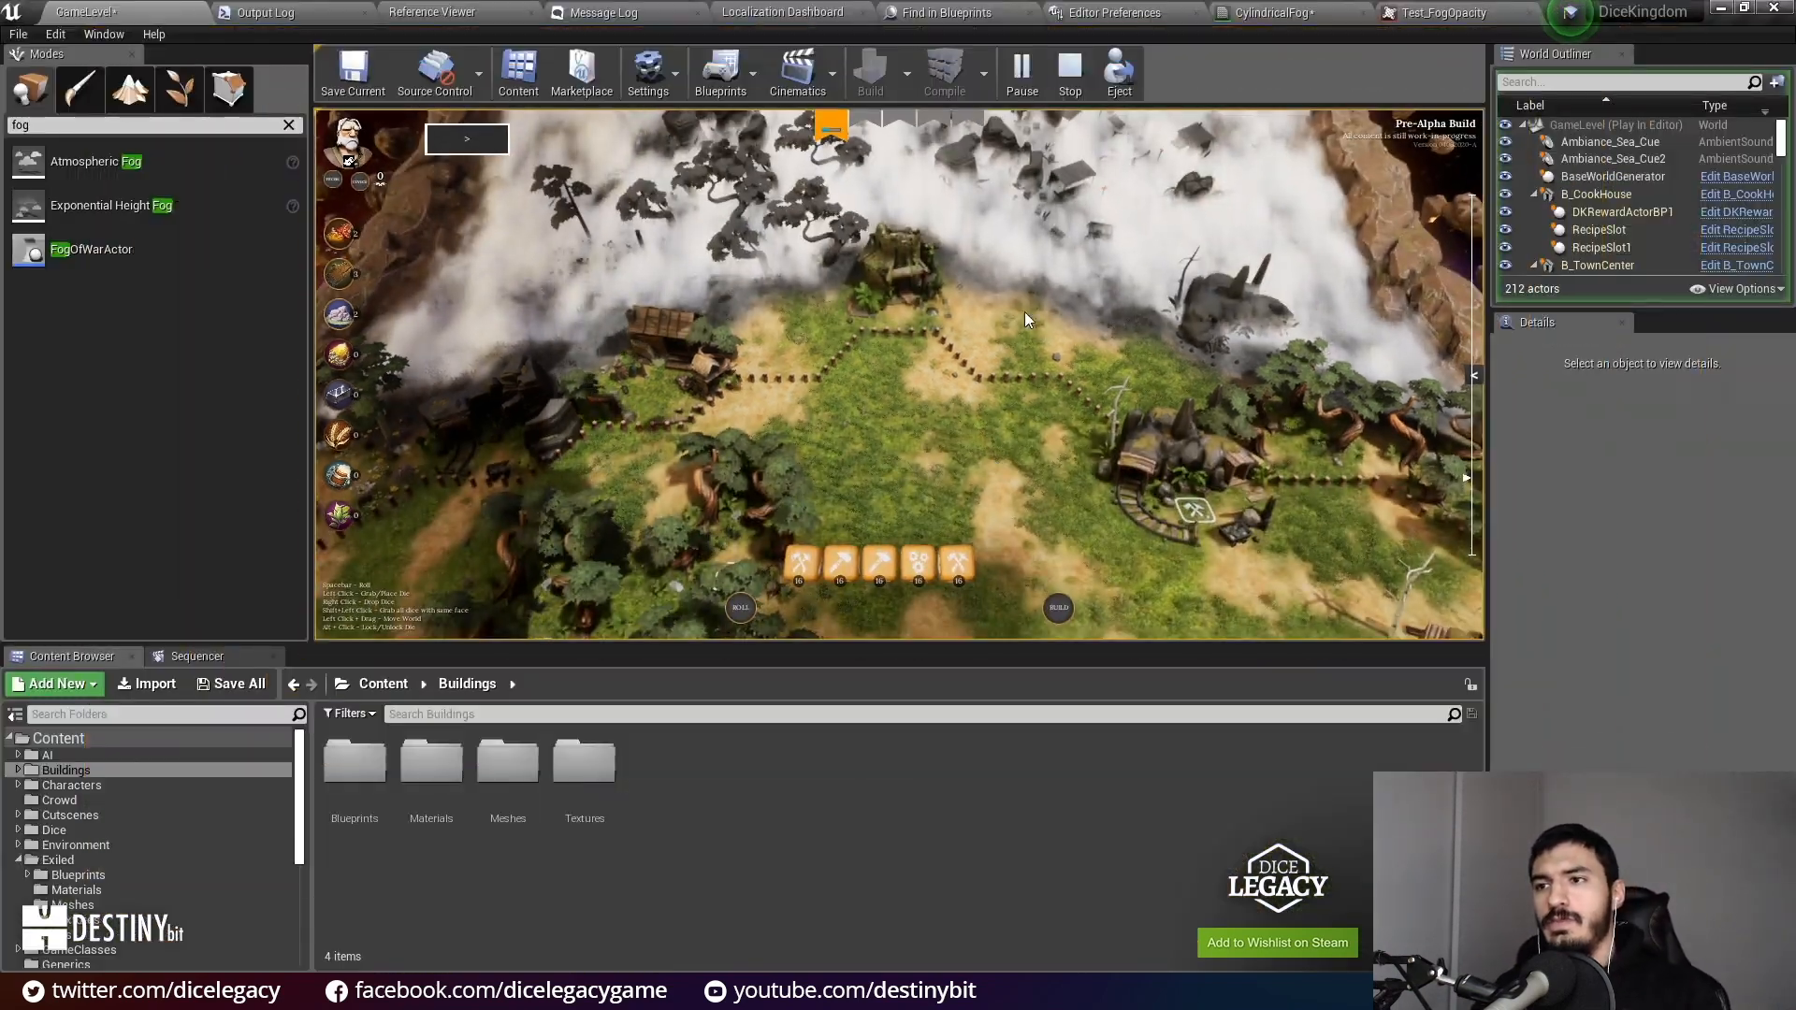
Step: Eject from the player, select FogOfWarActor, and fly over the fog in full screen to examine it from a free camera
left_click(1118, 75)
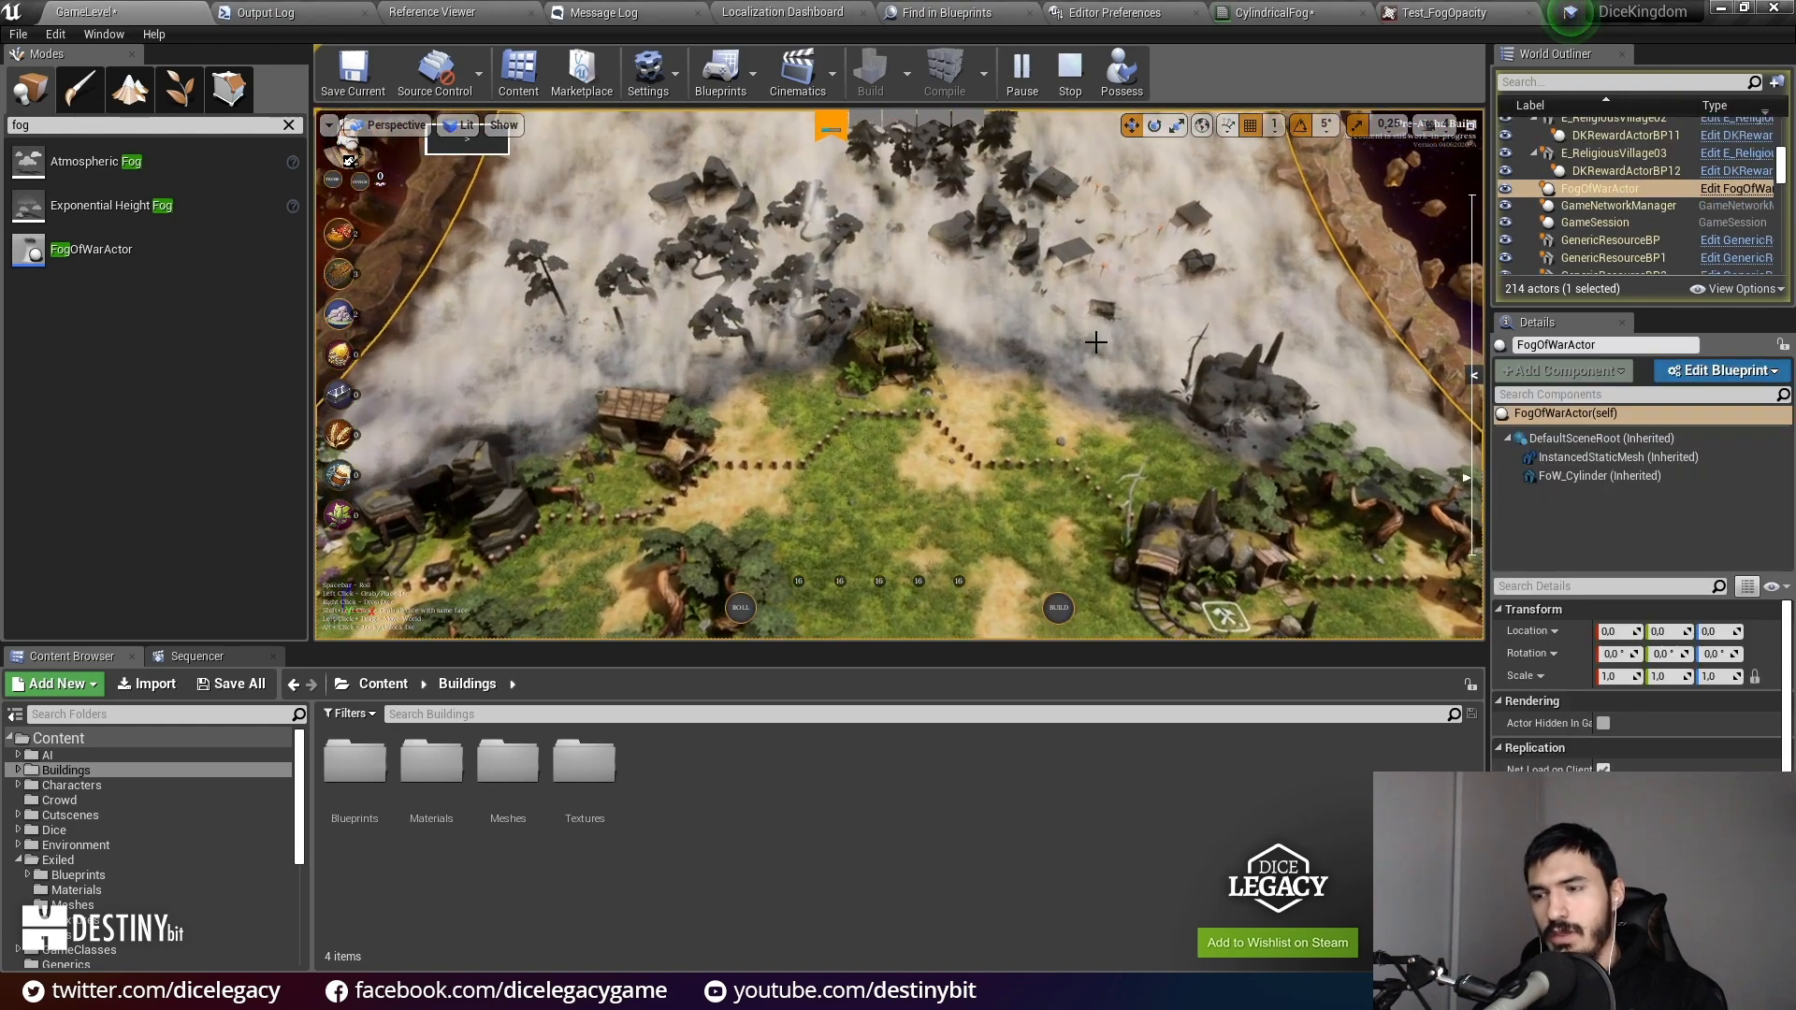
key("F11")
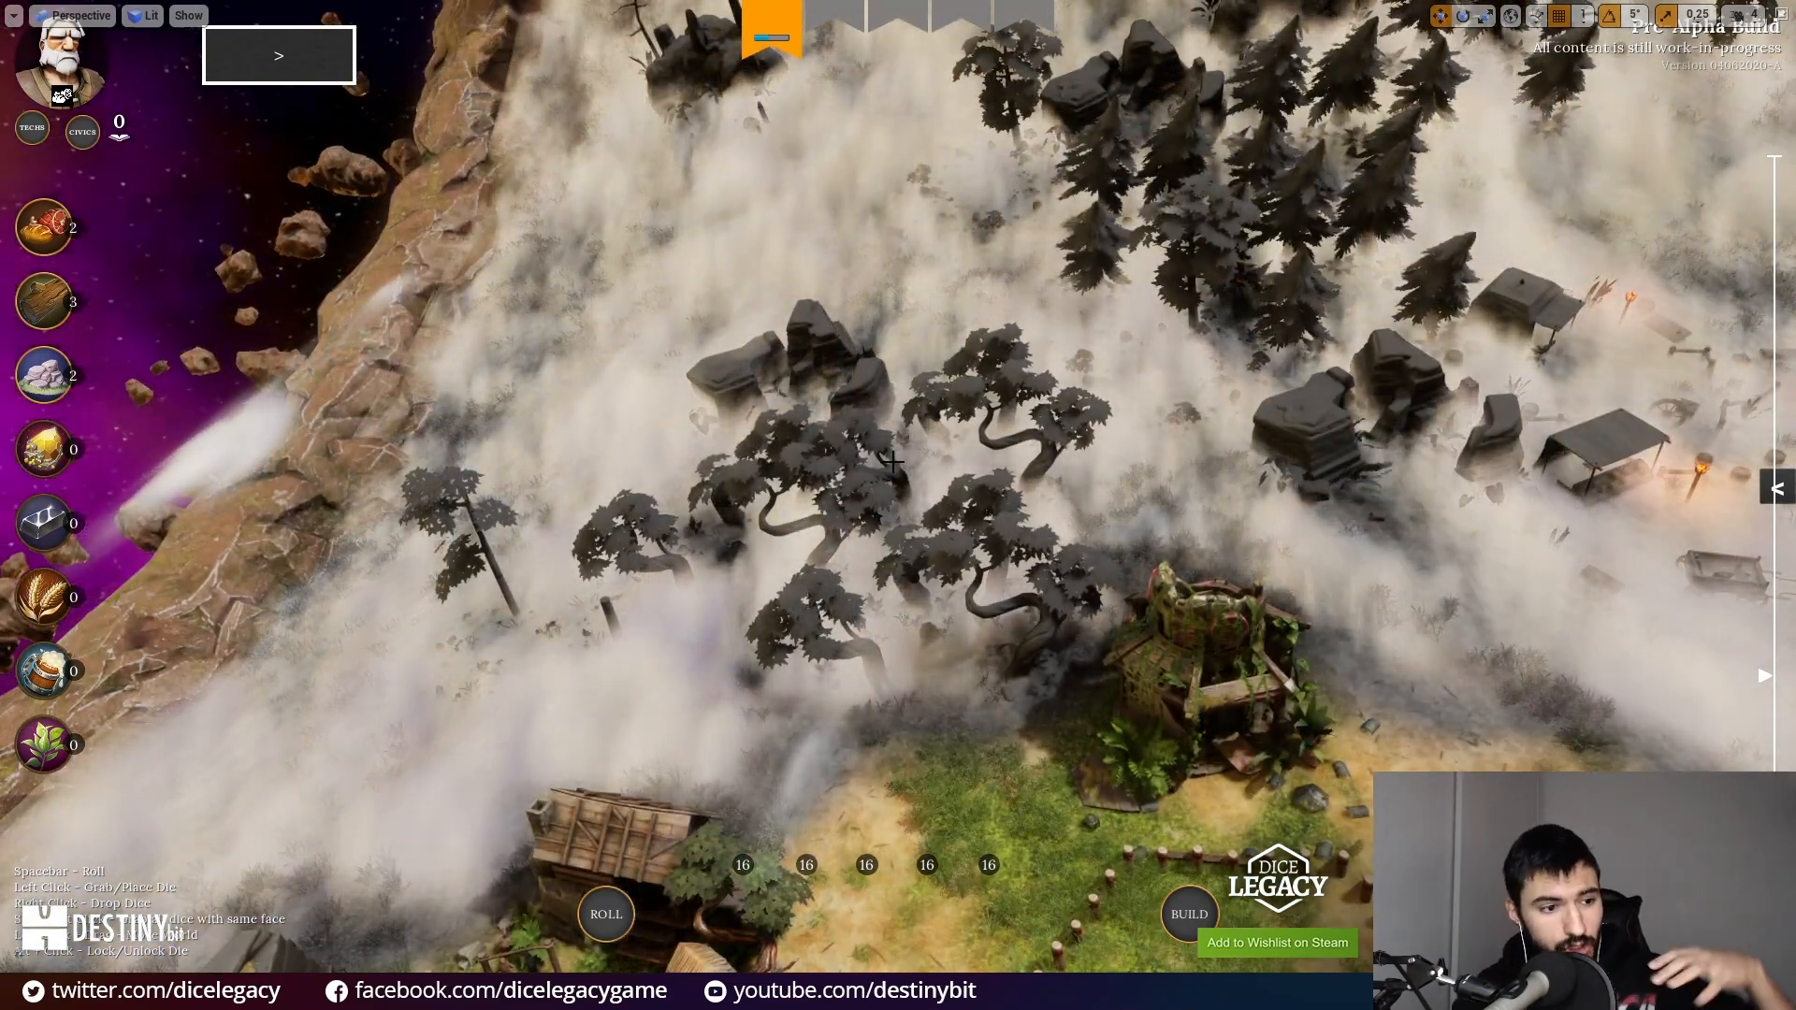
right_click_drag(908, 412, 984, 405)
key("s")
key("F11")
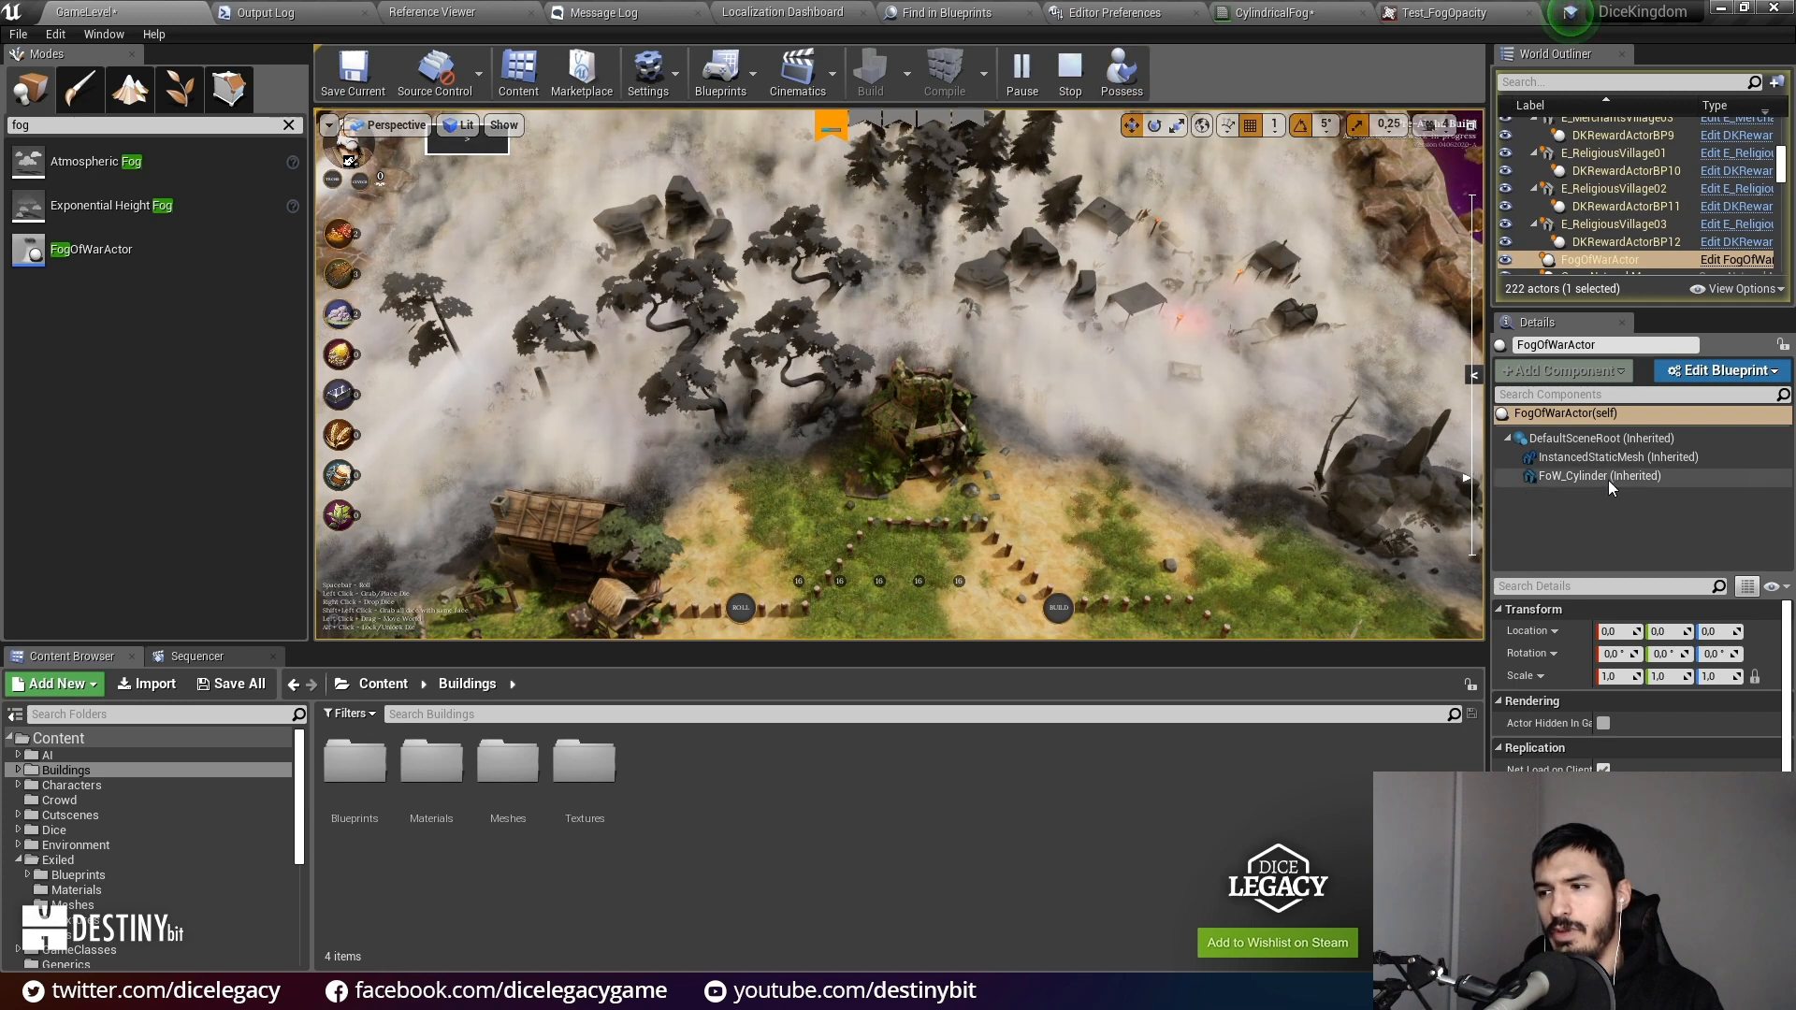
Step: Open the dynamic material instance and the static mesh used by FogOfWarActor's FoW_Cylinder component
left_click(1591, 475)
double_click(1631, 872)
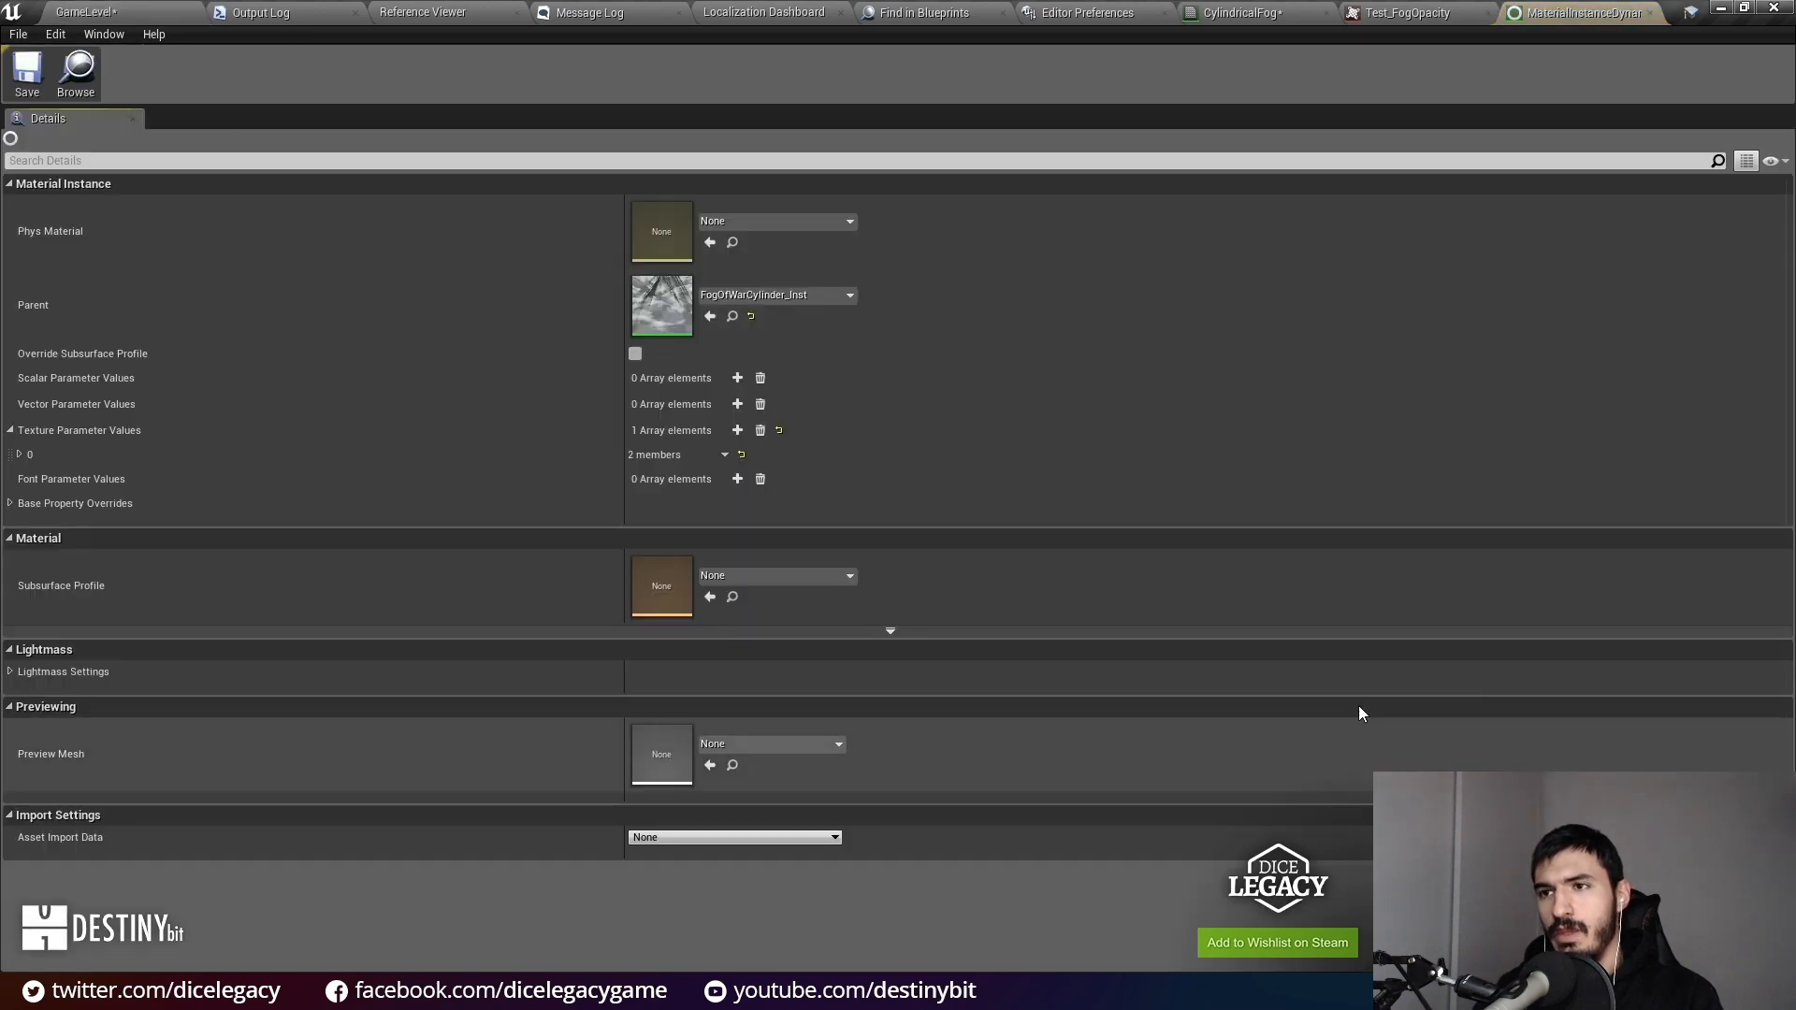
left_click(123, 9)
double_click(1630, 782)
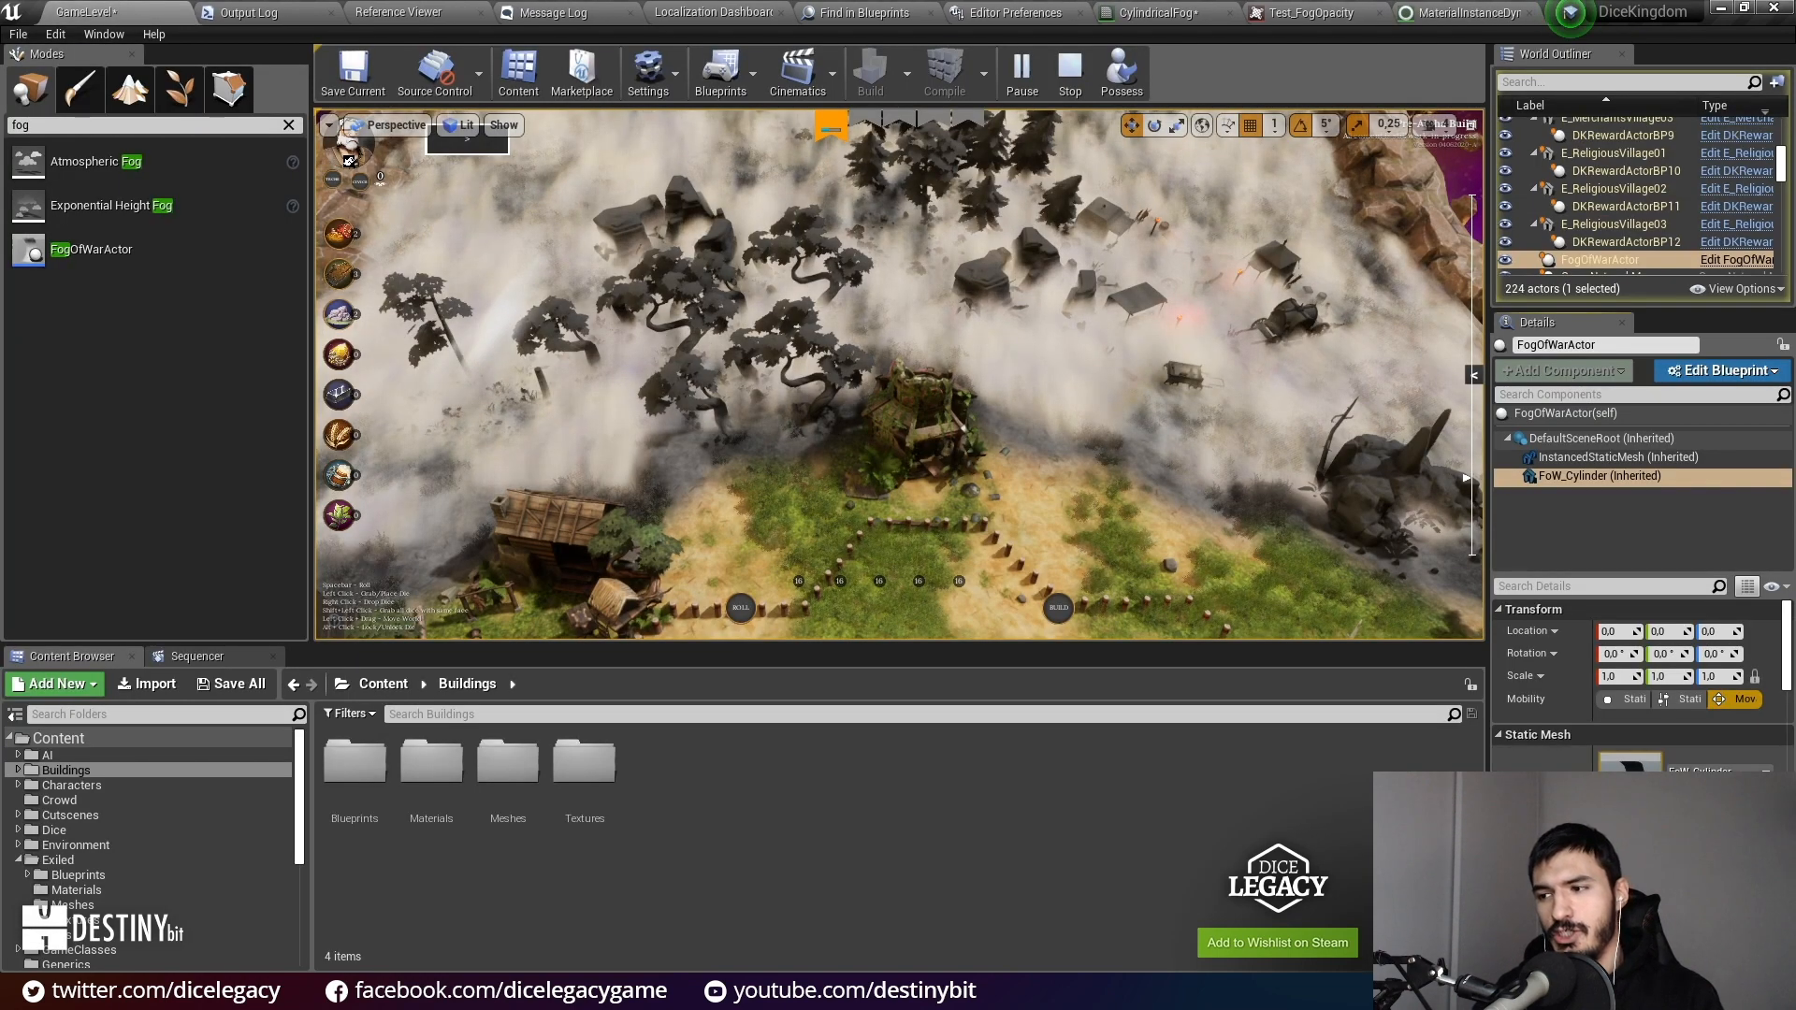
Step: Examine the curved shape of the FoW_Cylinder mesh from several angles and close to its lower end
scroll(878, 536, "down", 3)
right_click_drag(879, 536, 797, 532)
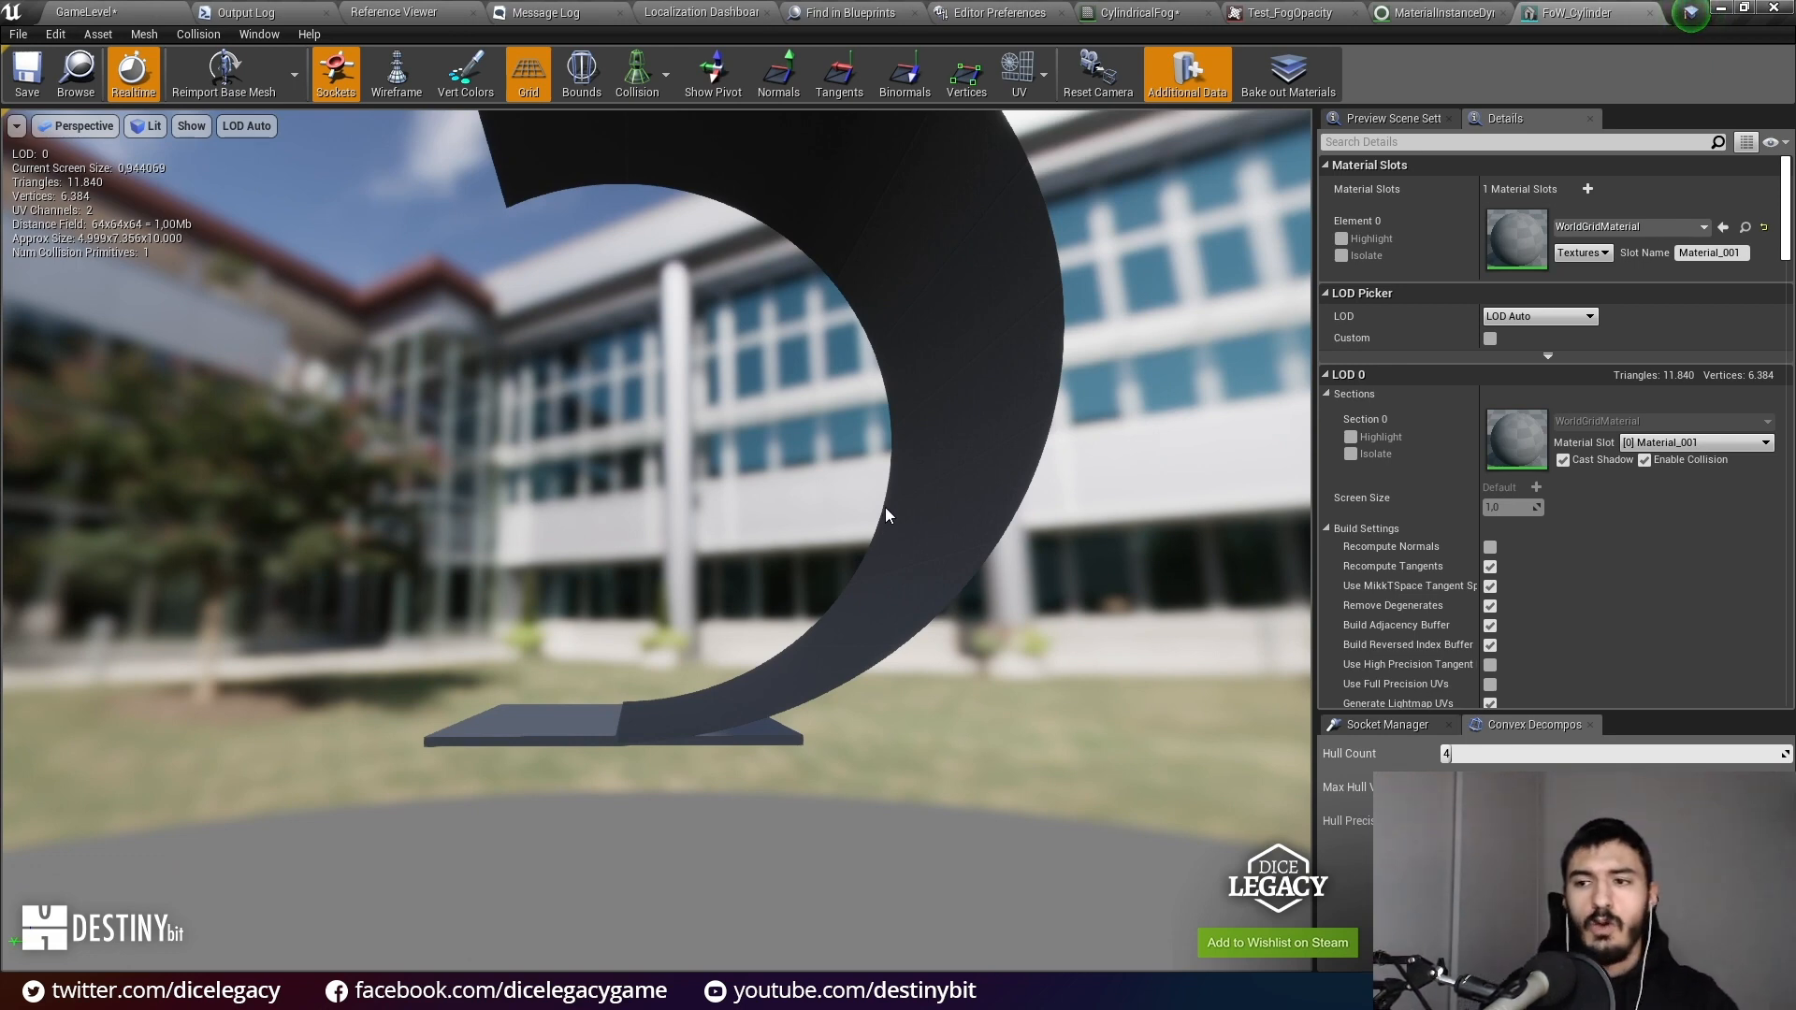
key("w")
right_click_drag(778, 480, 763, 520)
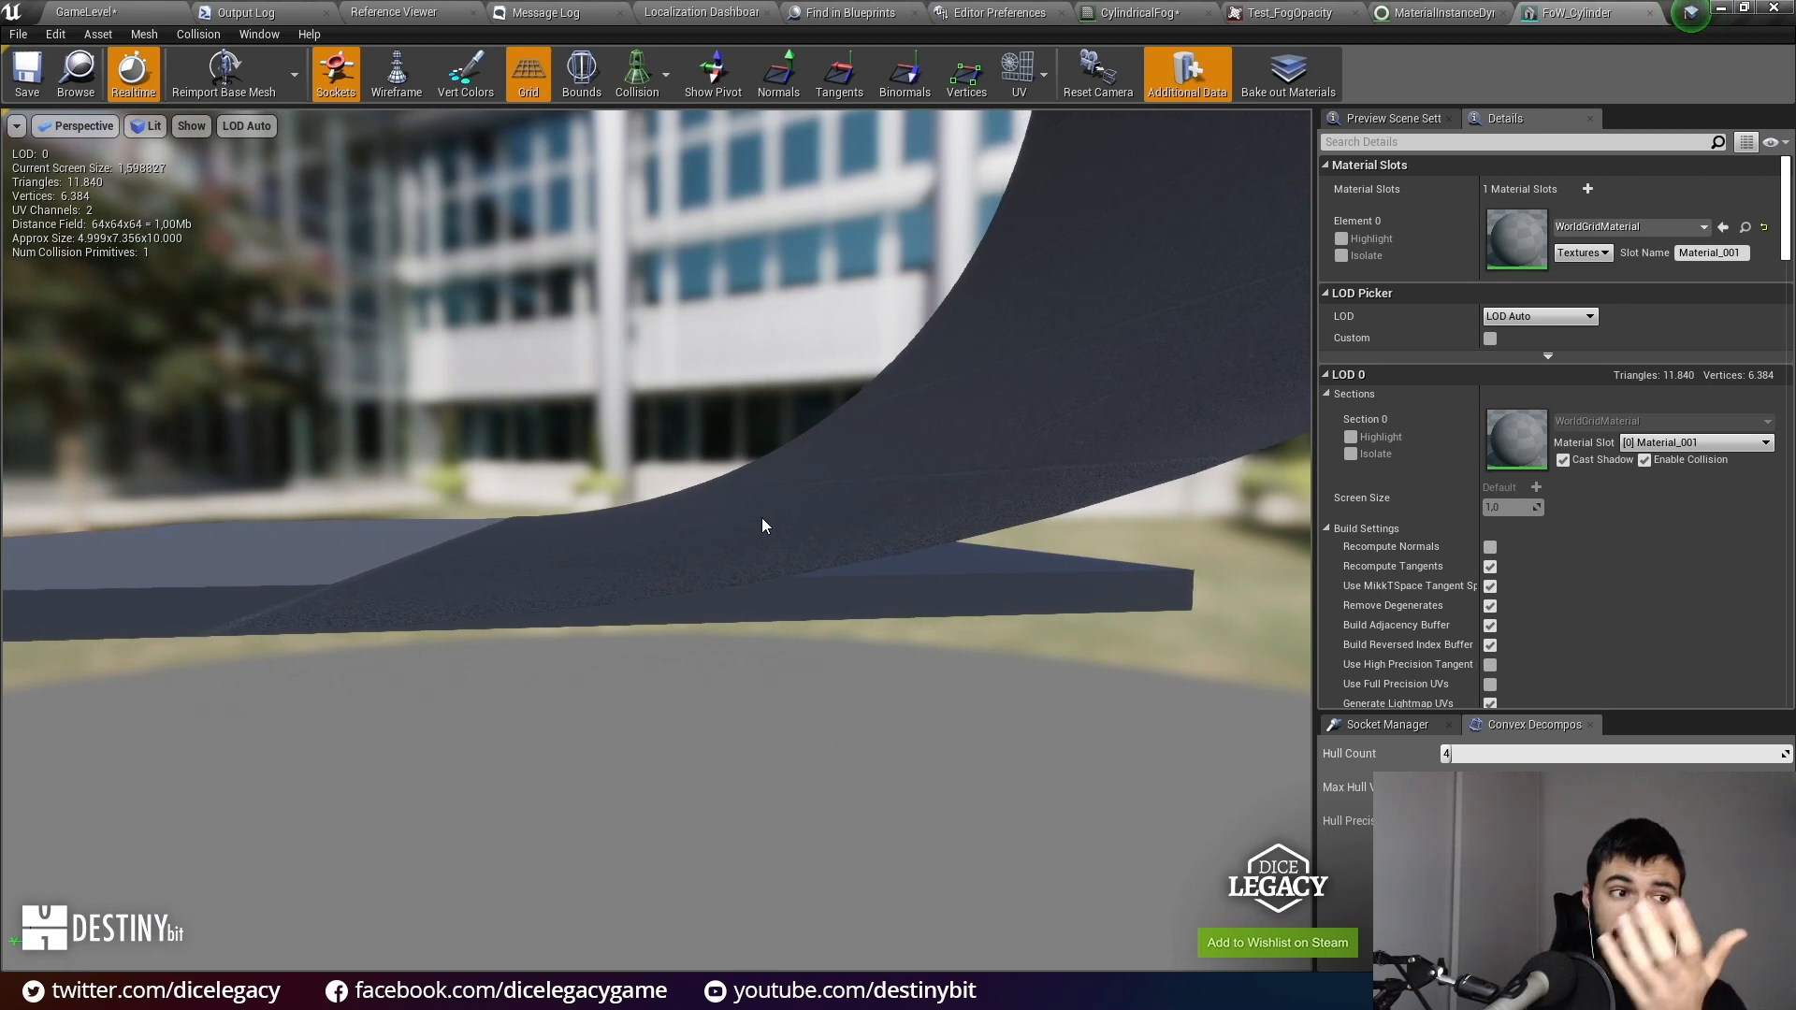
Step: Show the vertex colors of the FoW_Cylinder mesh, examine how they are distributed, and hide them
left_click(466, 71)
right_click_drag(593, 220, 593, 220)
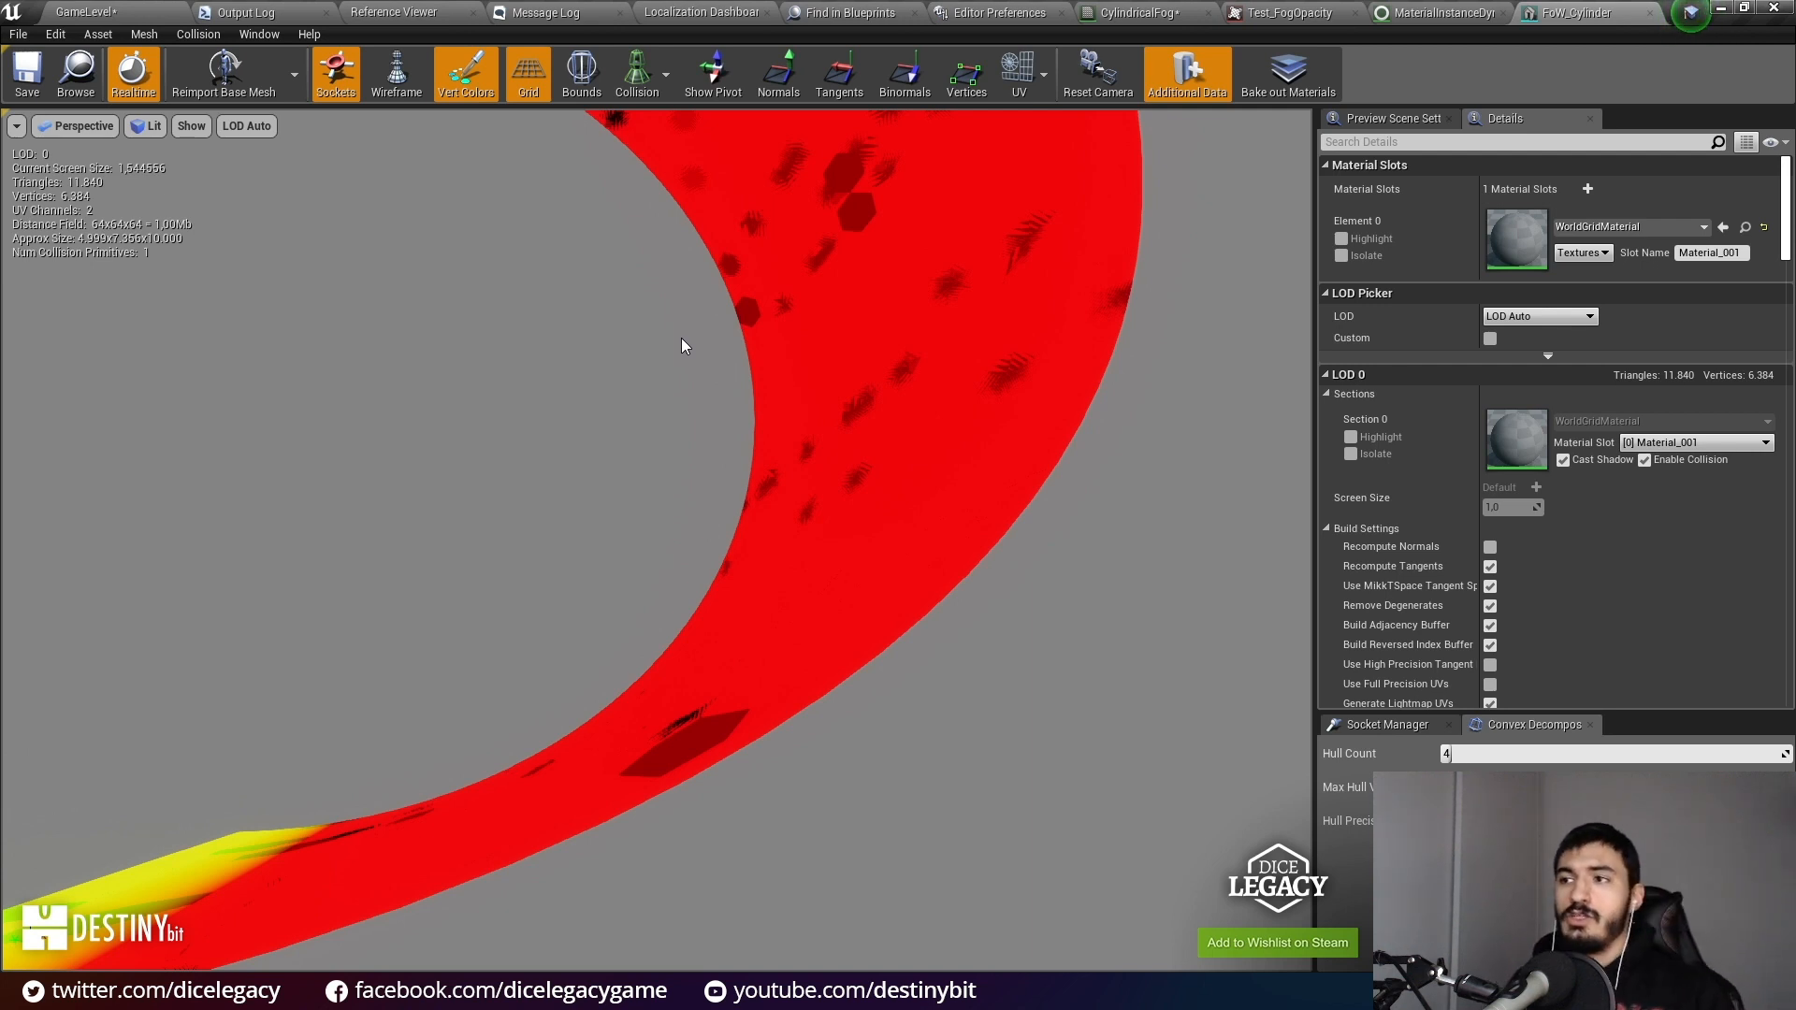
mouse_move(681, 338)
right_mouse_down()
mouse_move(805, 375)
mouse_move(626, 159)
mouse_move(636, 374)
mouse_move(664, 365)
mouse_move(681, 308)
right_mouse_up()
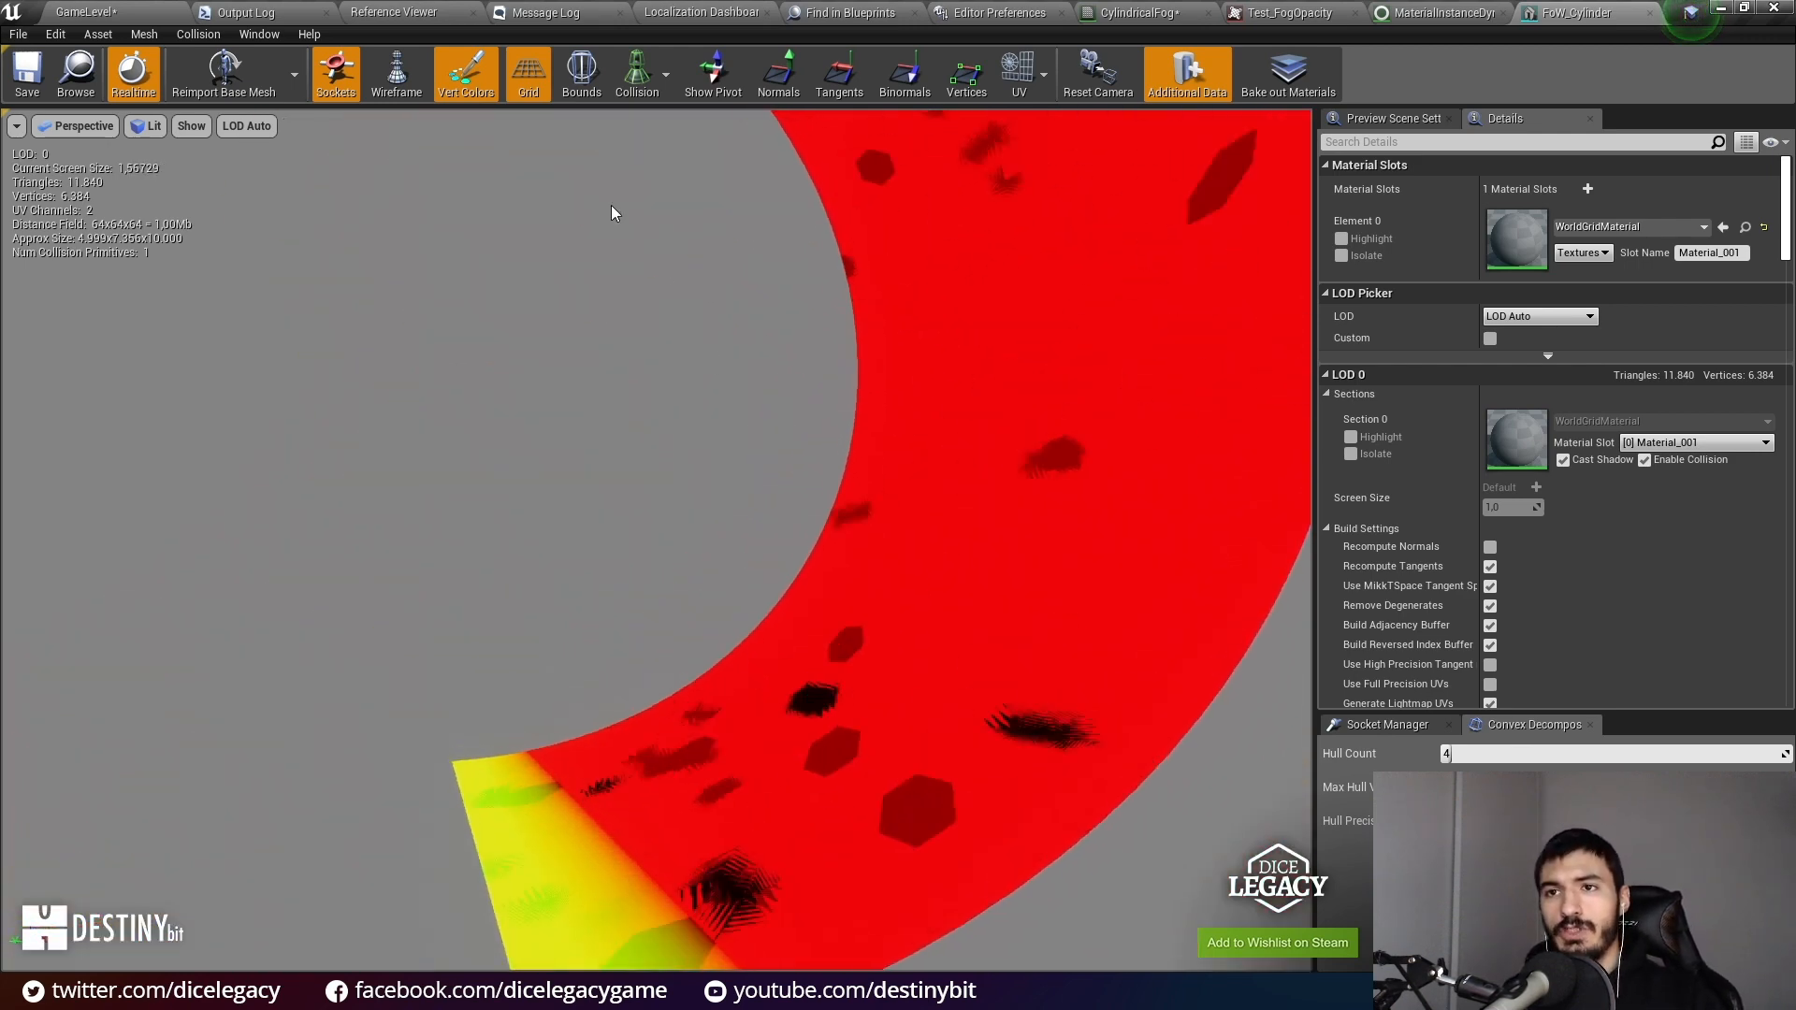
left_click(465, 84)
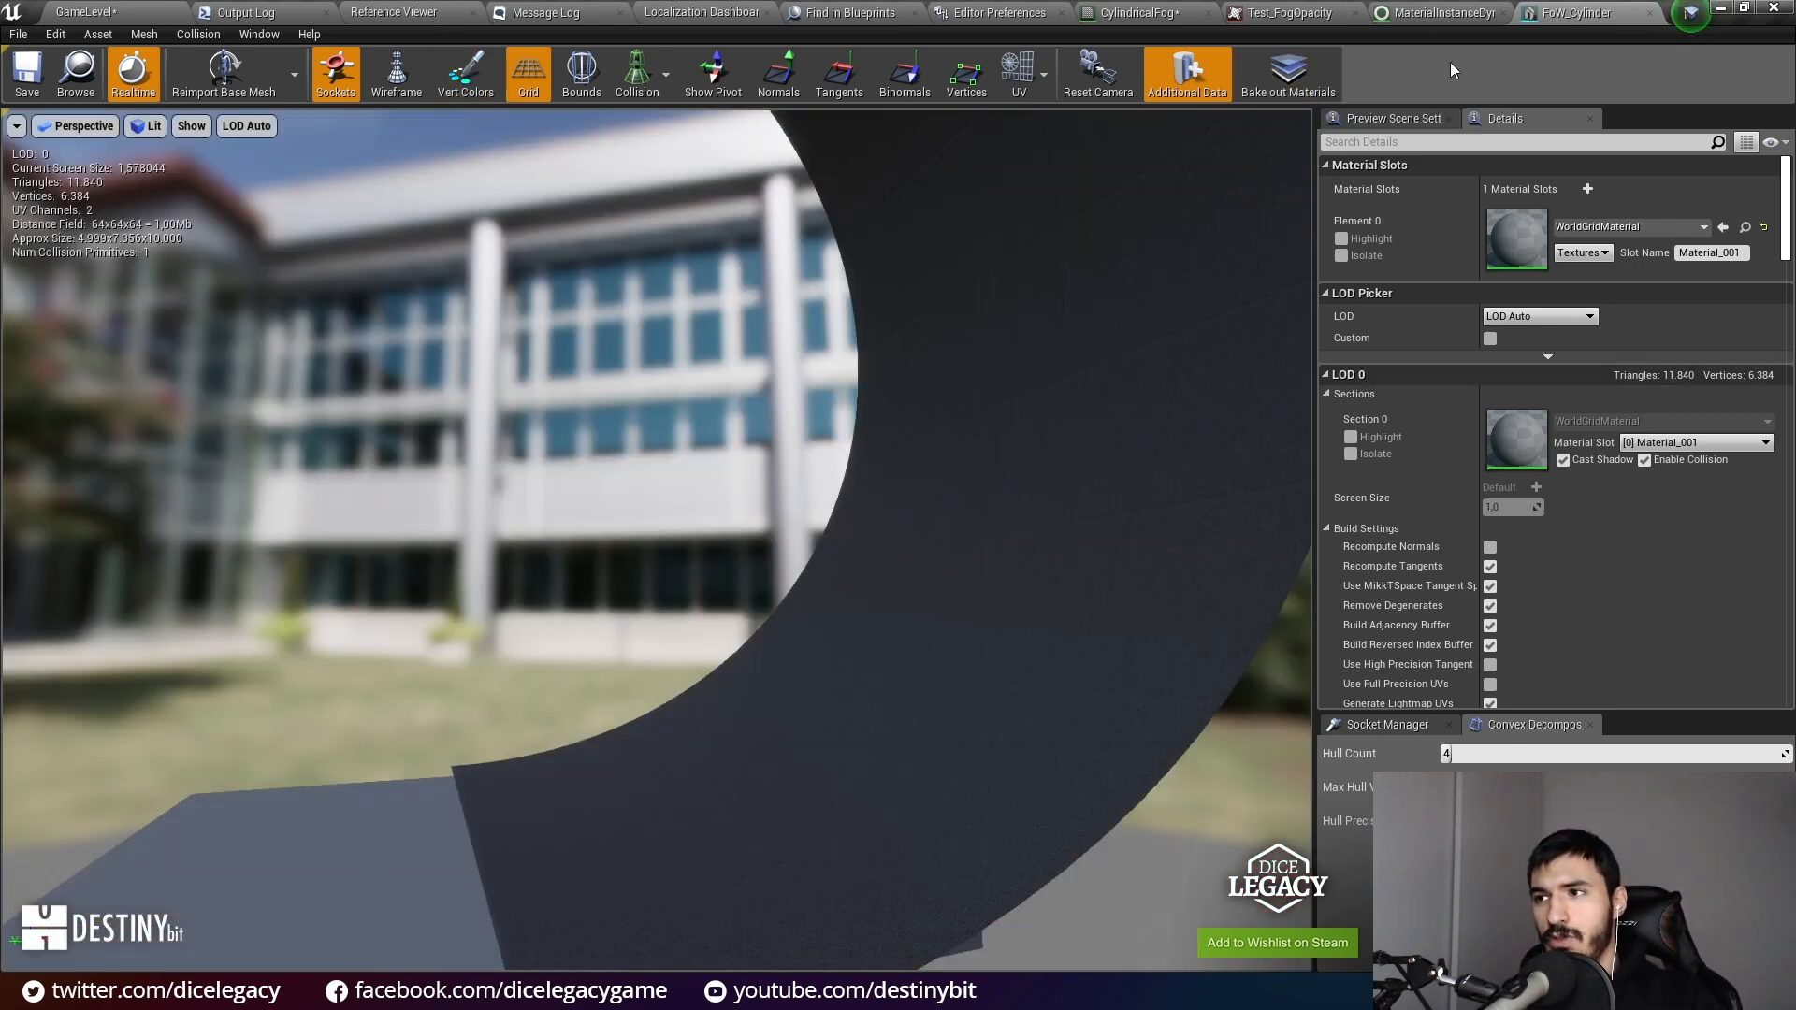
Step: Open the parent instance FogOfWarCylinder_Inst from the dynamic material instance and look through its scalar and vector parameters
left_click(1441, 12)
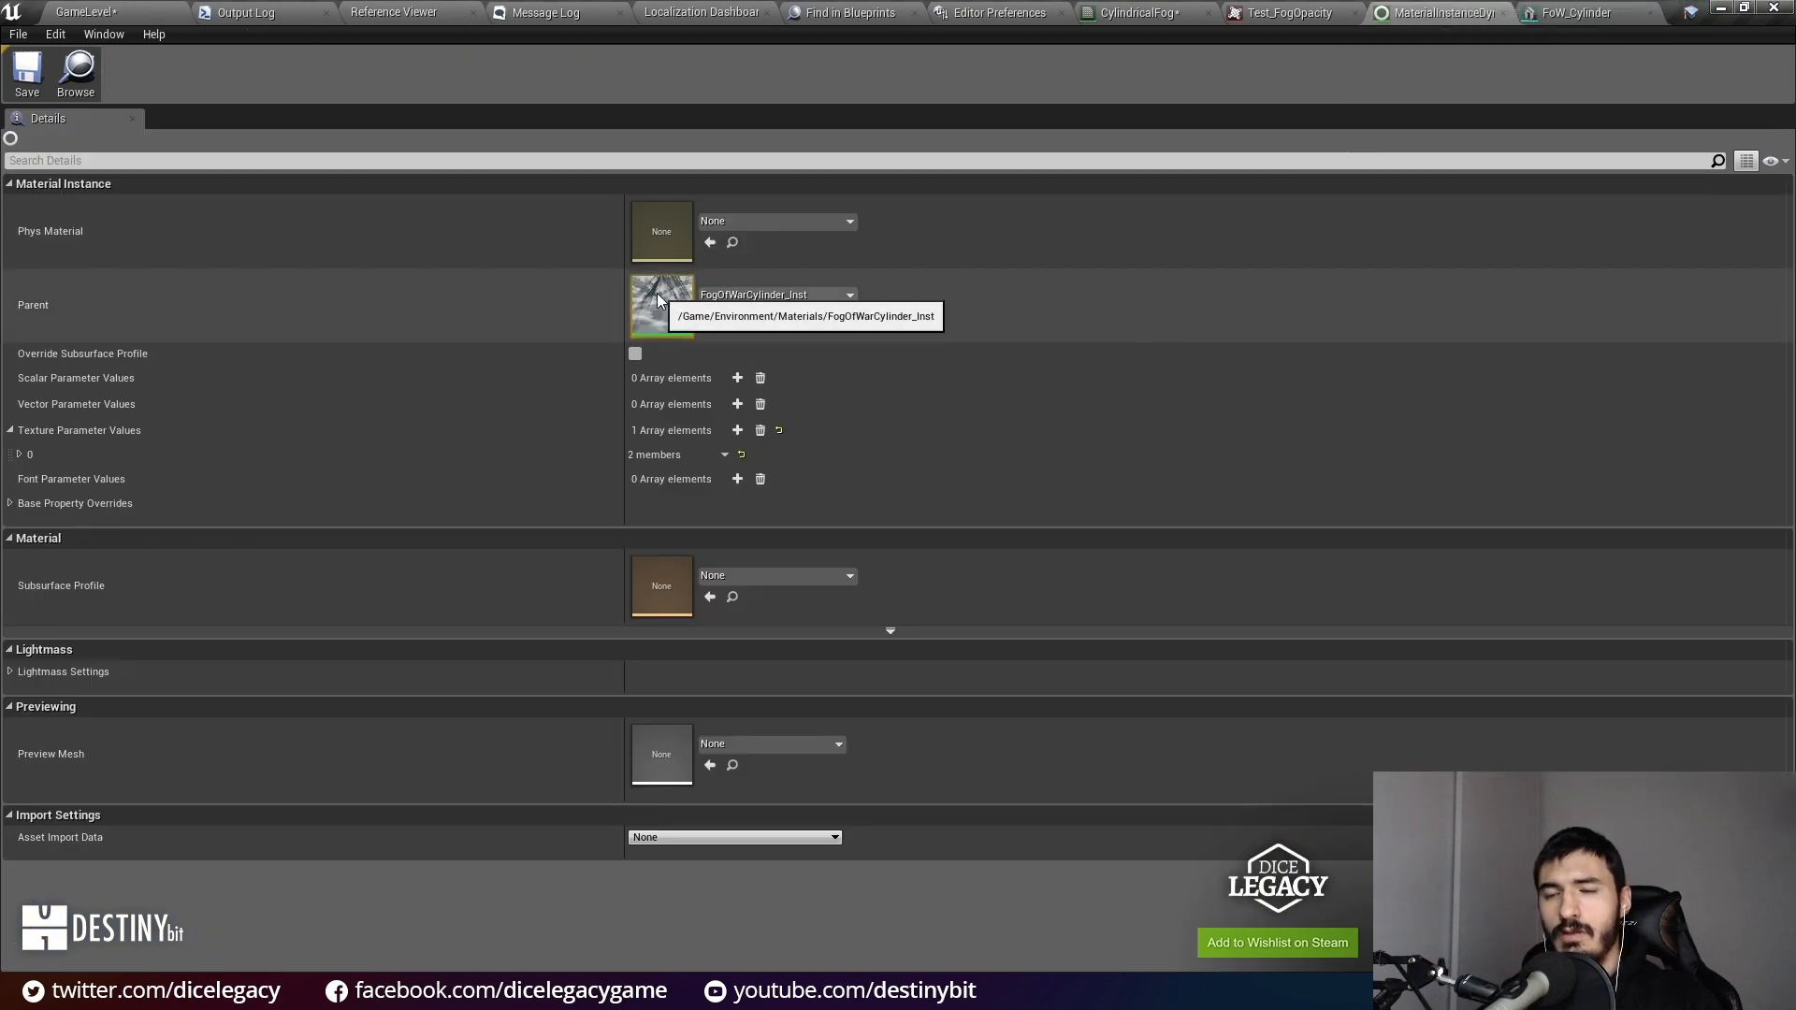
double_click(658, 297)
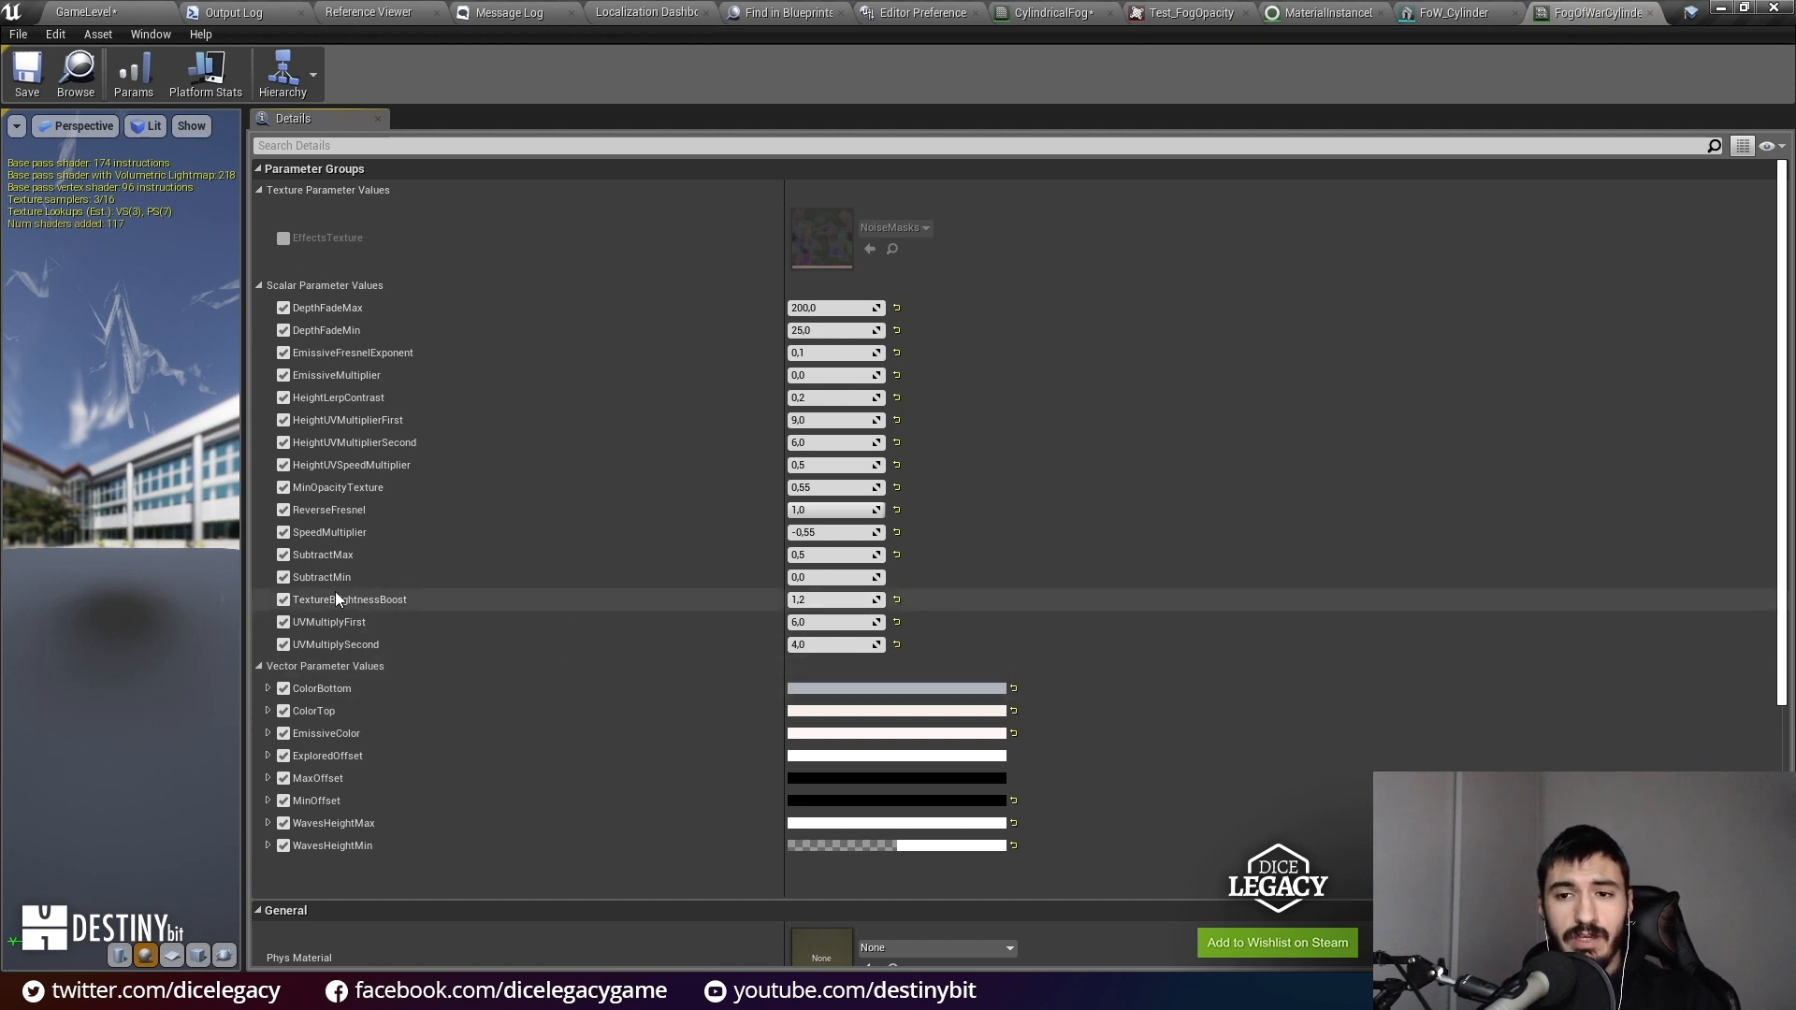
left_click_drag(246, 581, 300, 581)
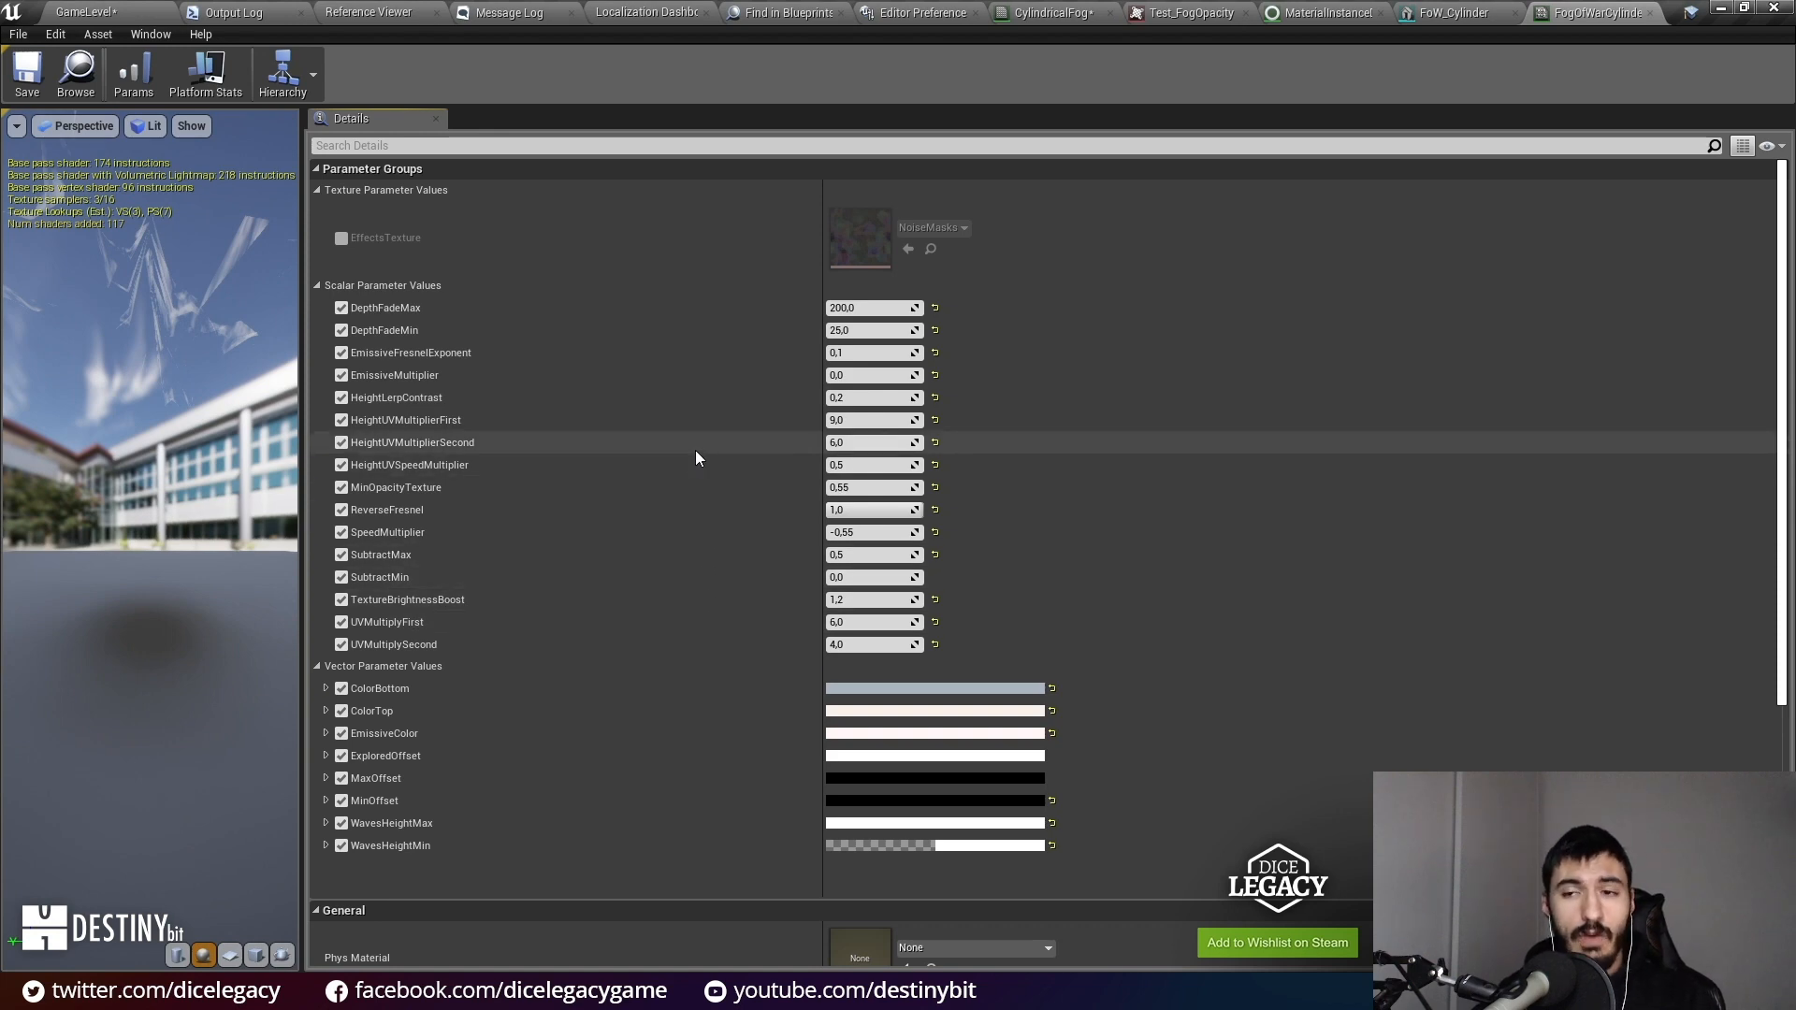
scroll(711, 477, "down", 5)
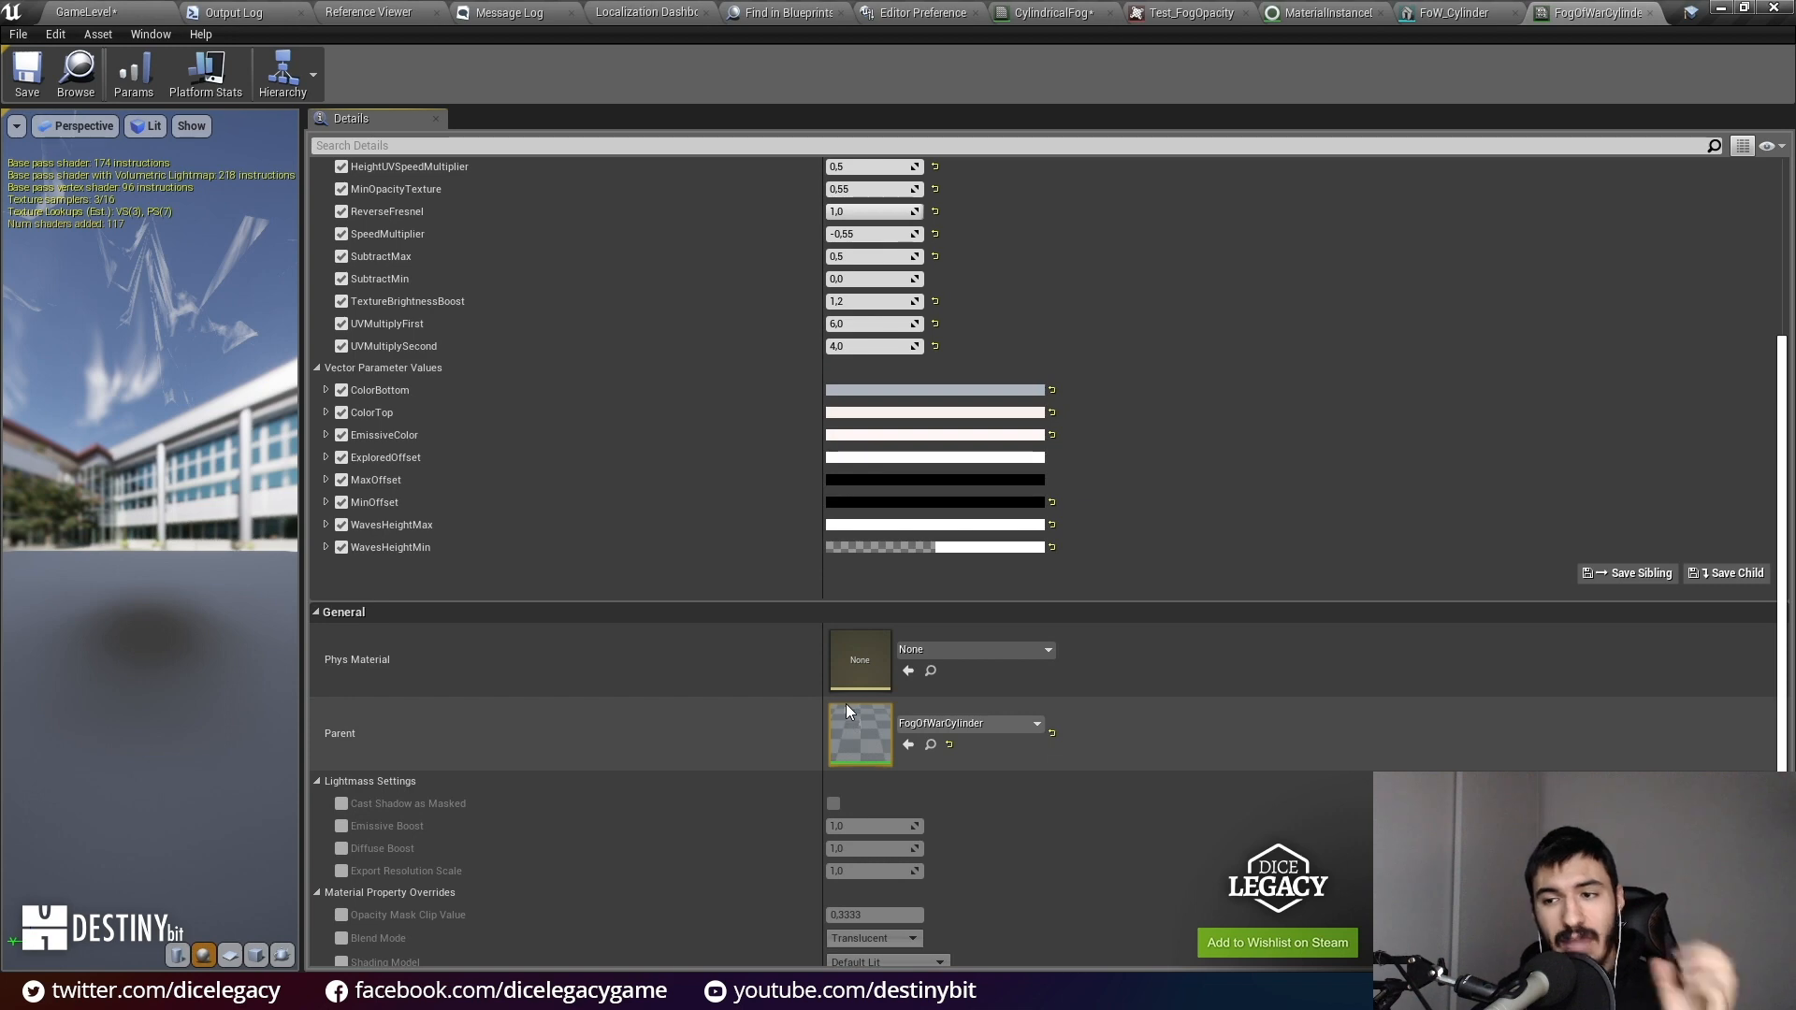
scroll(848, 711, "up", 5)
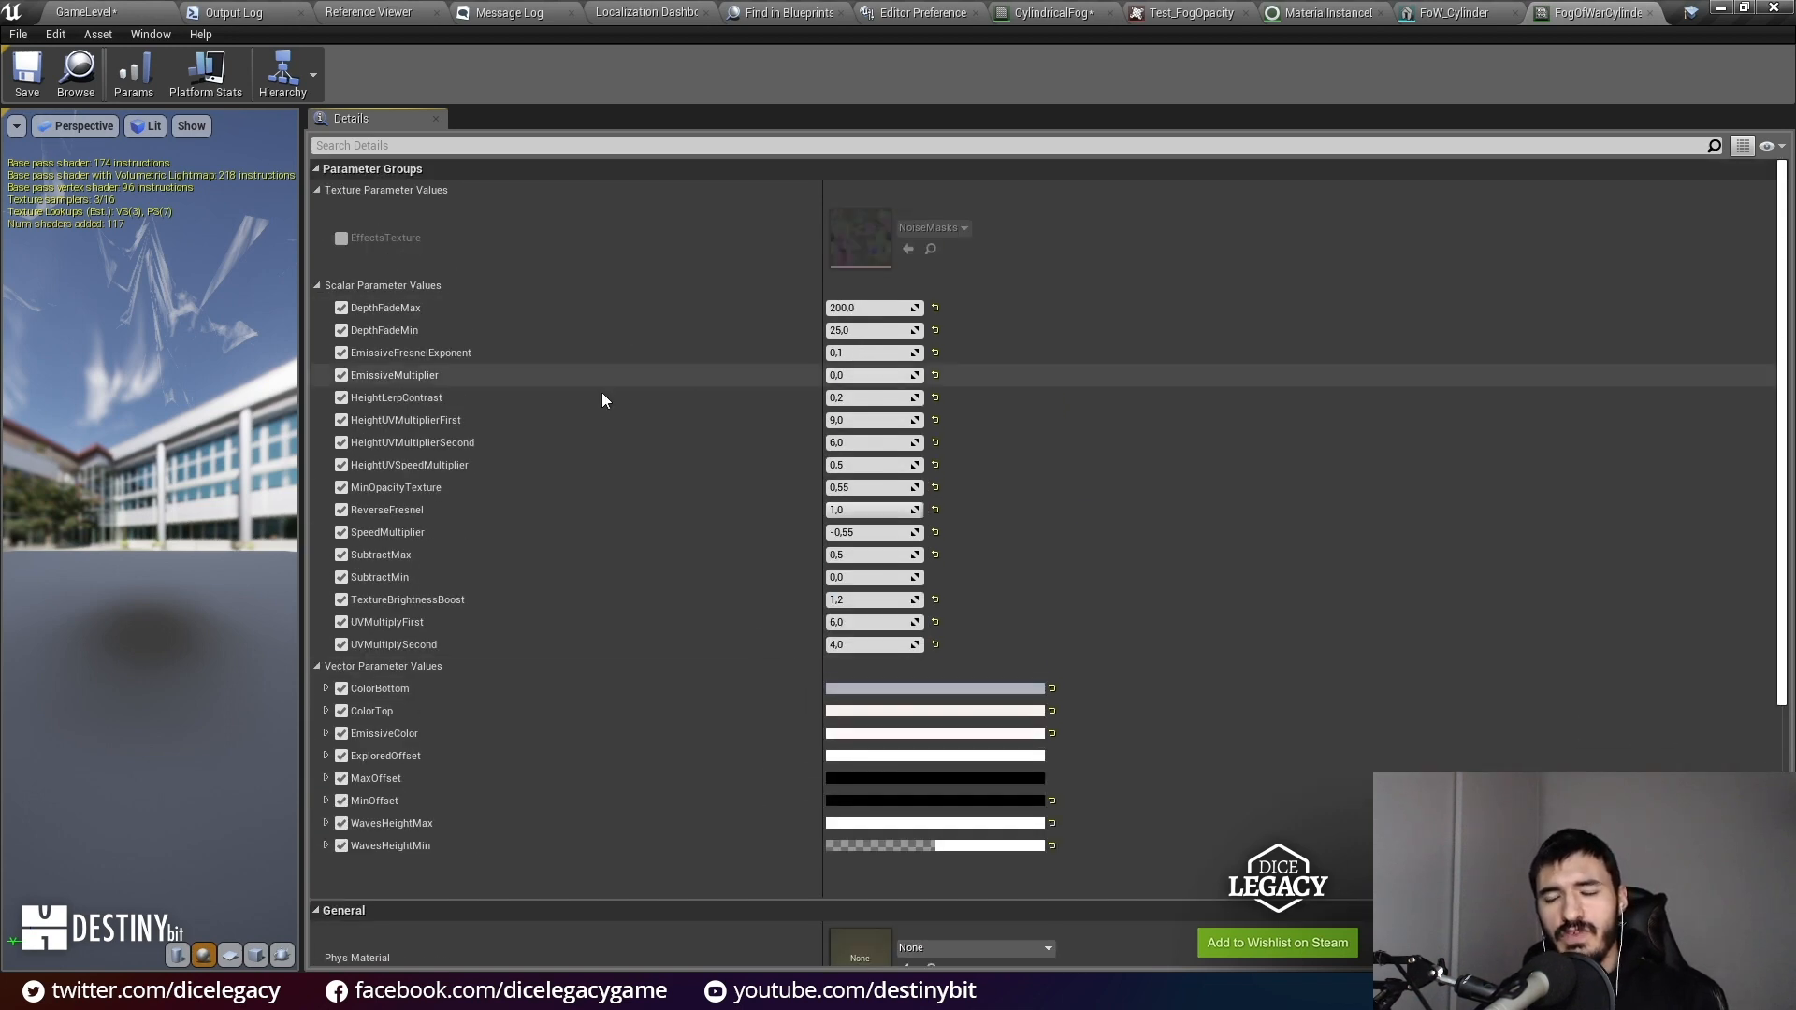
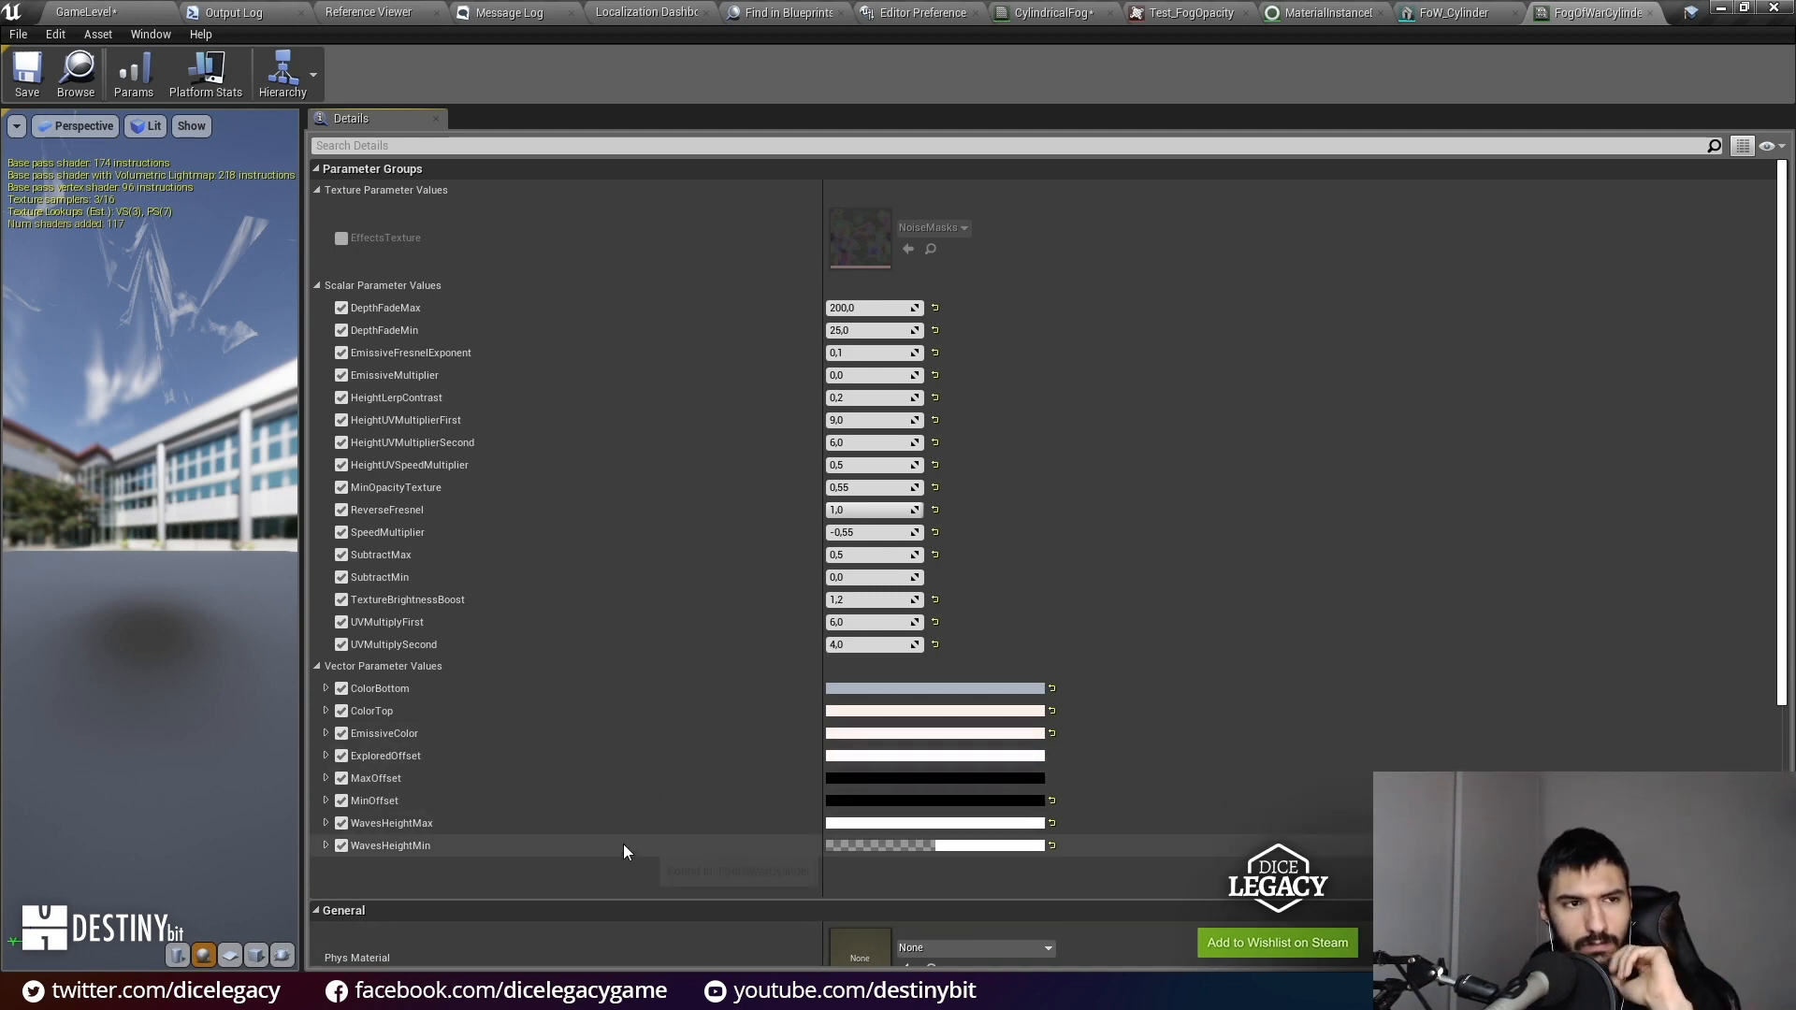
scroll(655, 912, "down", 1)
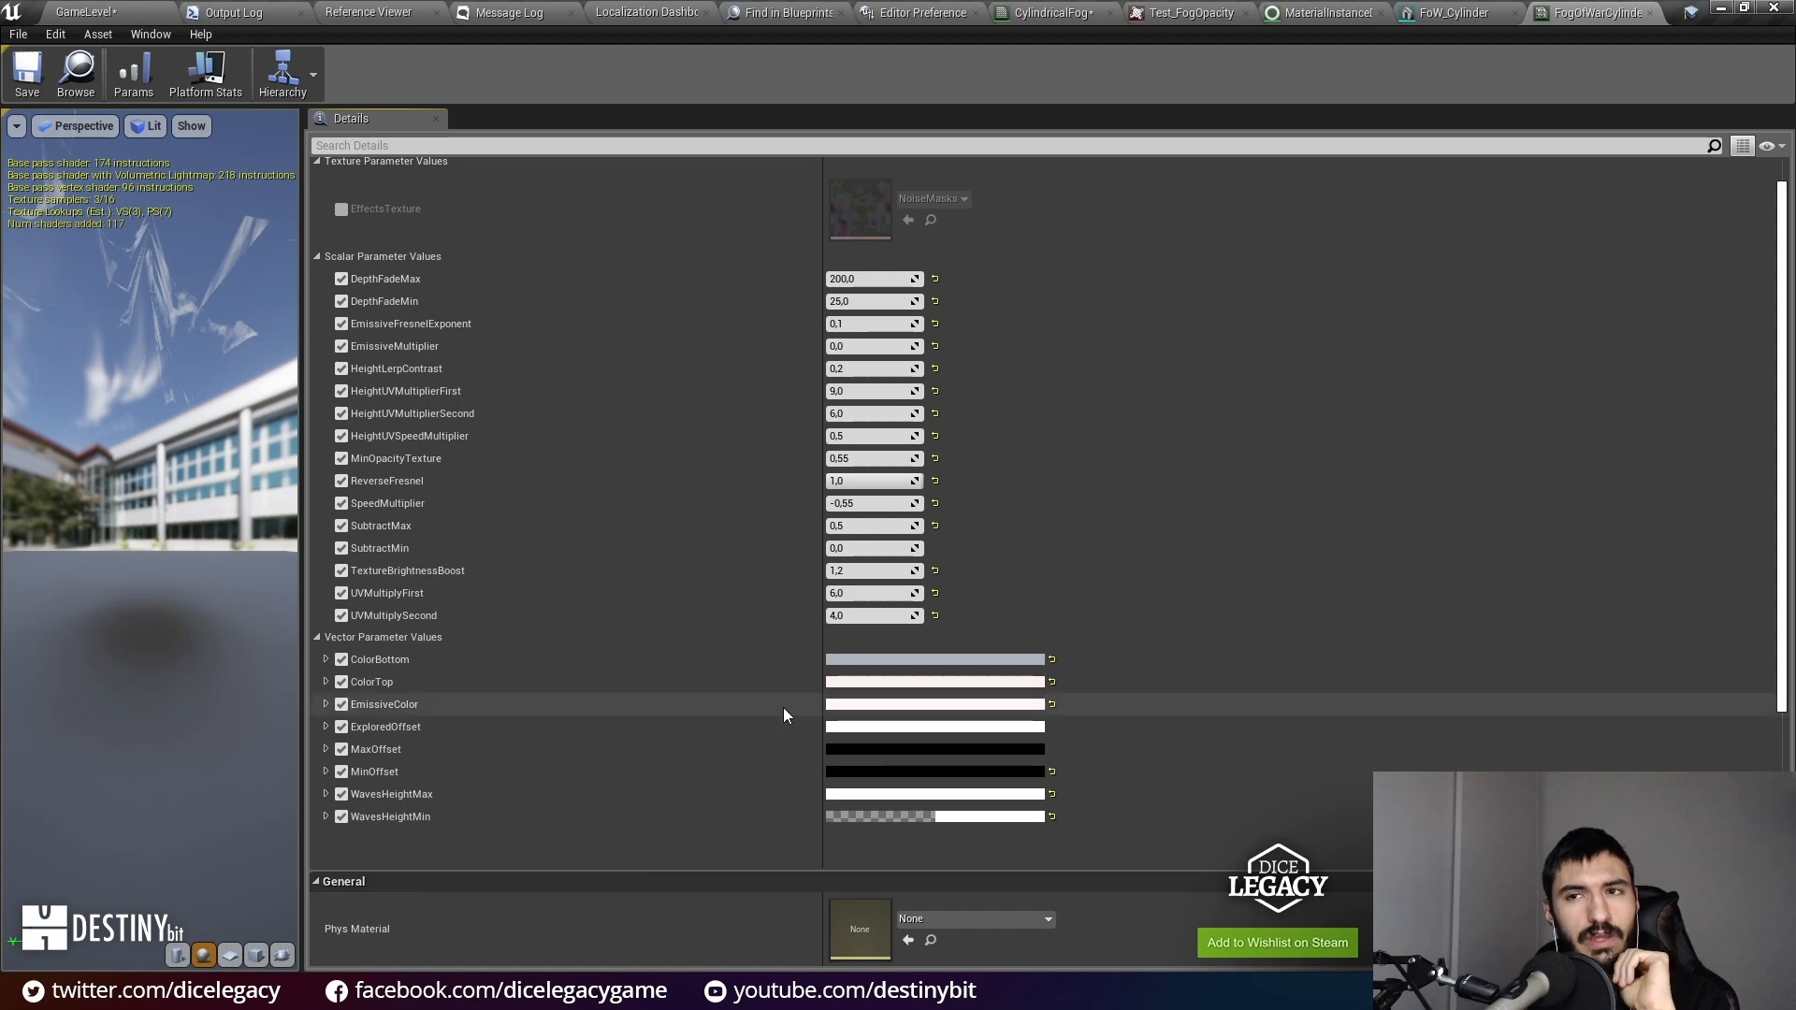
Step: Return to the running GameLevel and possess the player
left_click(94, 13)
right_click(815, 309)
left_click(815, 309)
left_click(1122, 58)
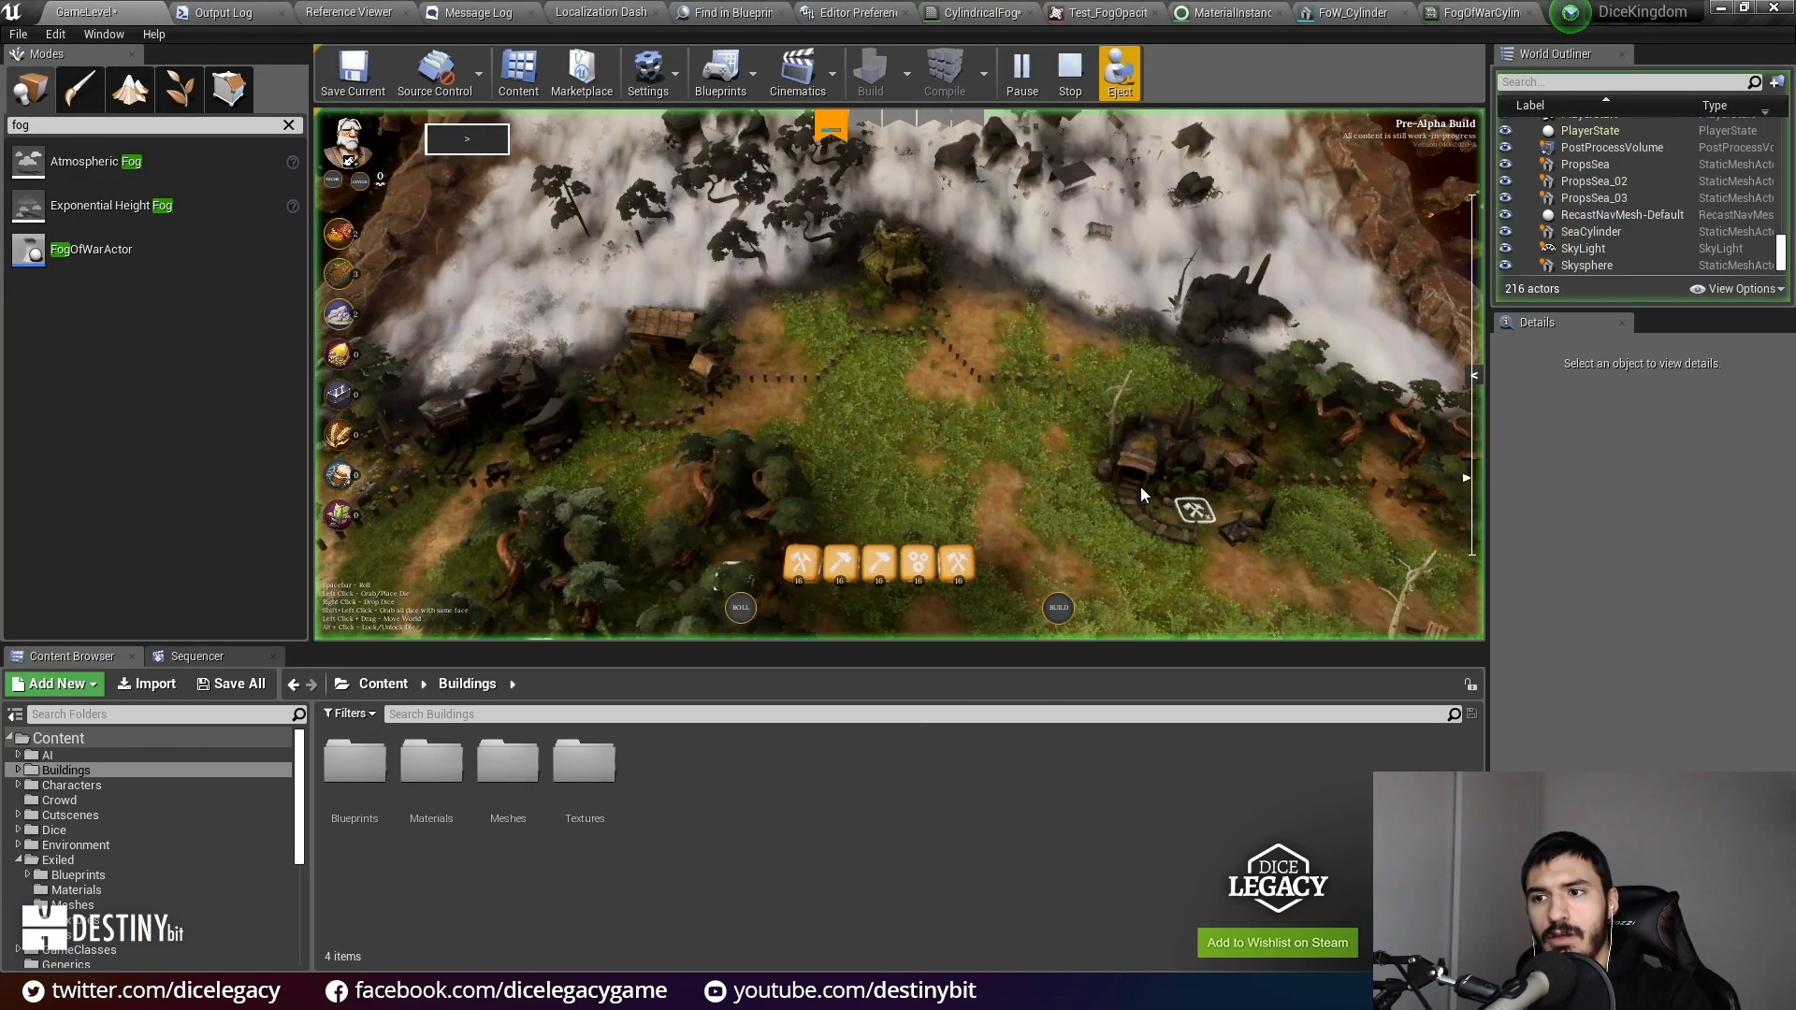
Step: Examine the shoreline and the fog-free starting area of the running game in full screen
left_click_drag(1151, 443, 1181, 183)
key("F11")
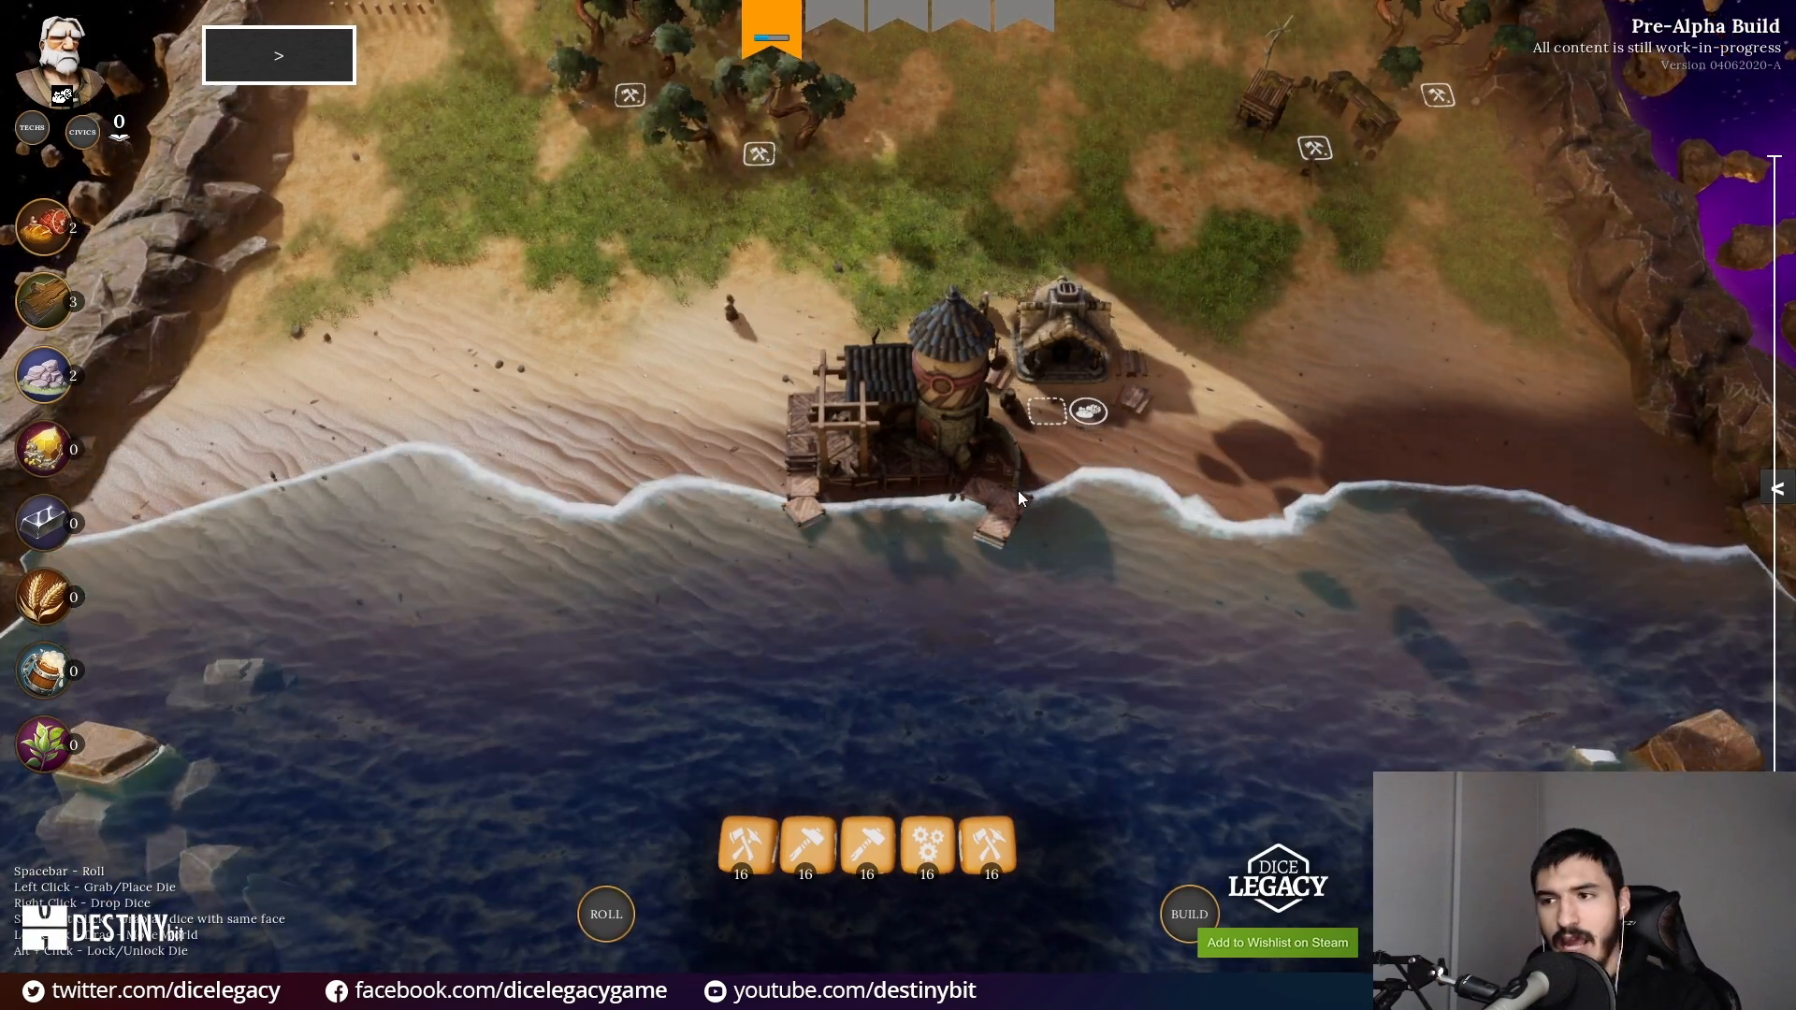
left_click_drag(696, 539, 704, 575)
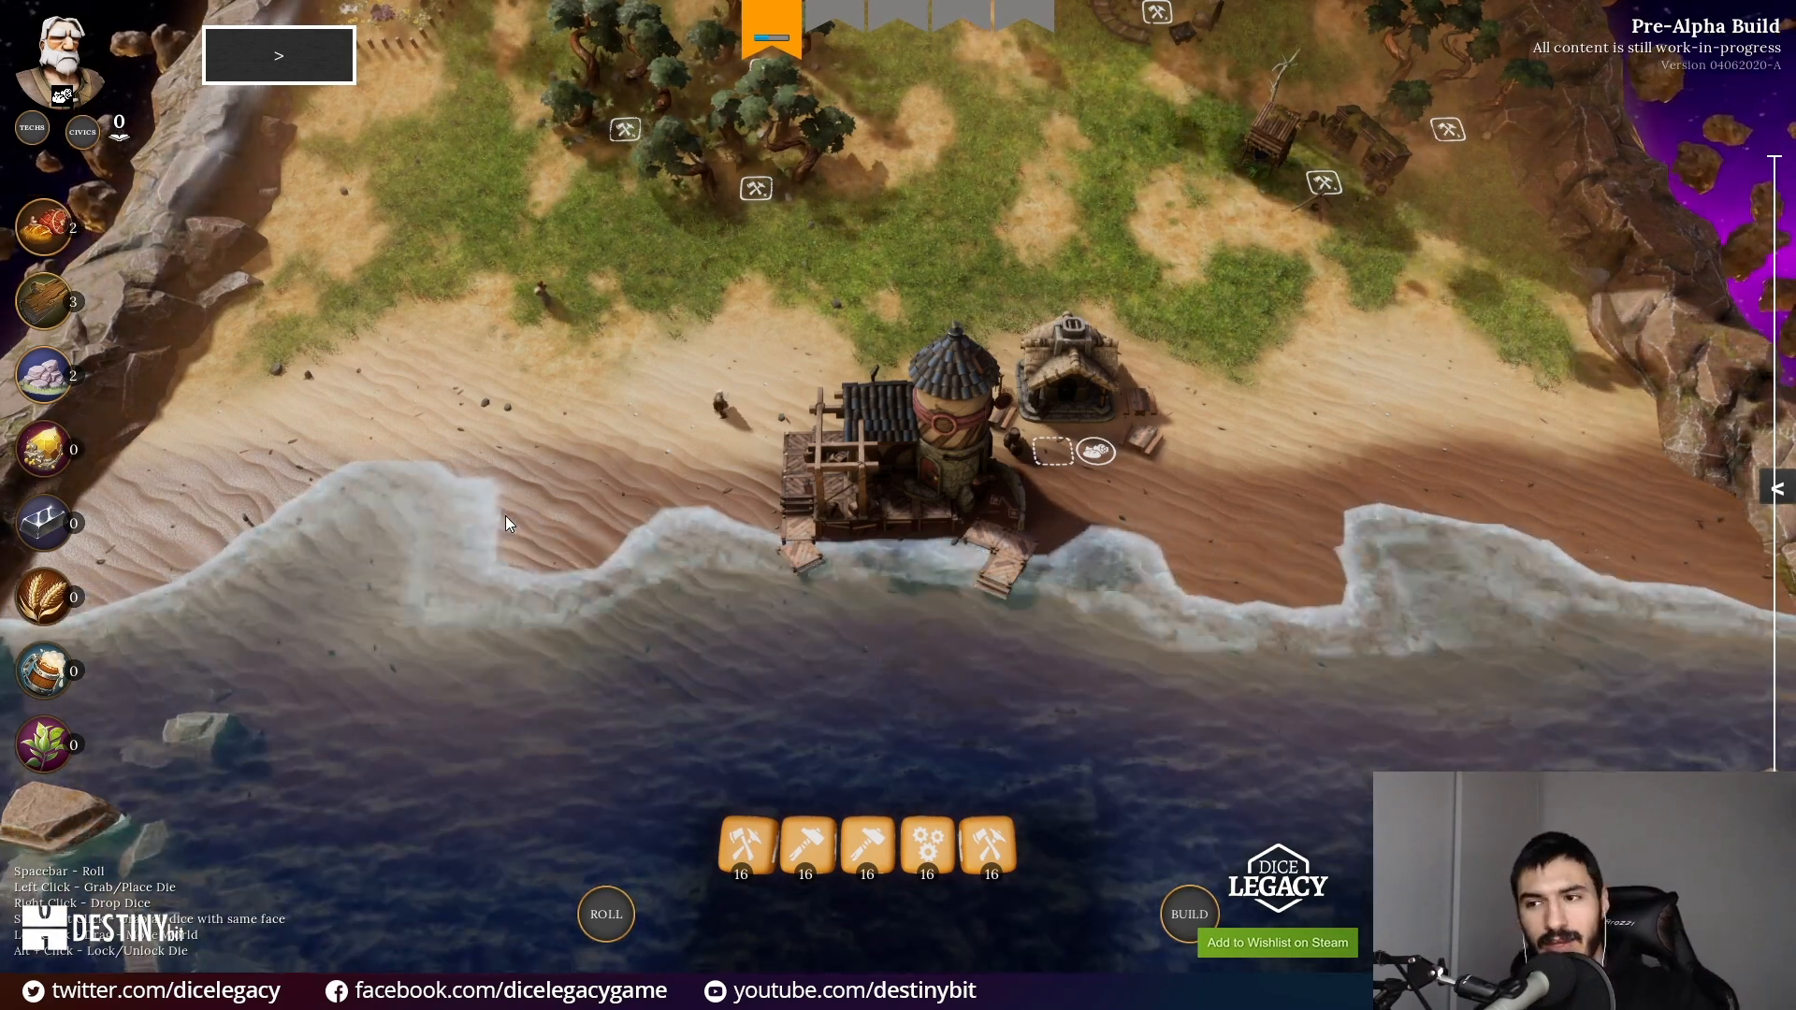
left_click_drag(1222, 498, 1249, 754)
left_click_drag(1163, 418, 1048, 222)
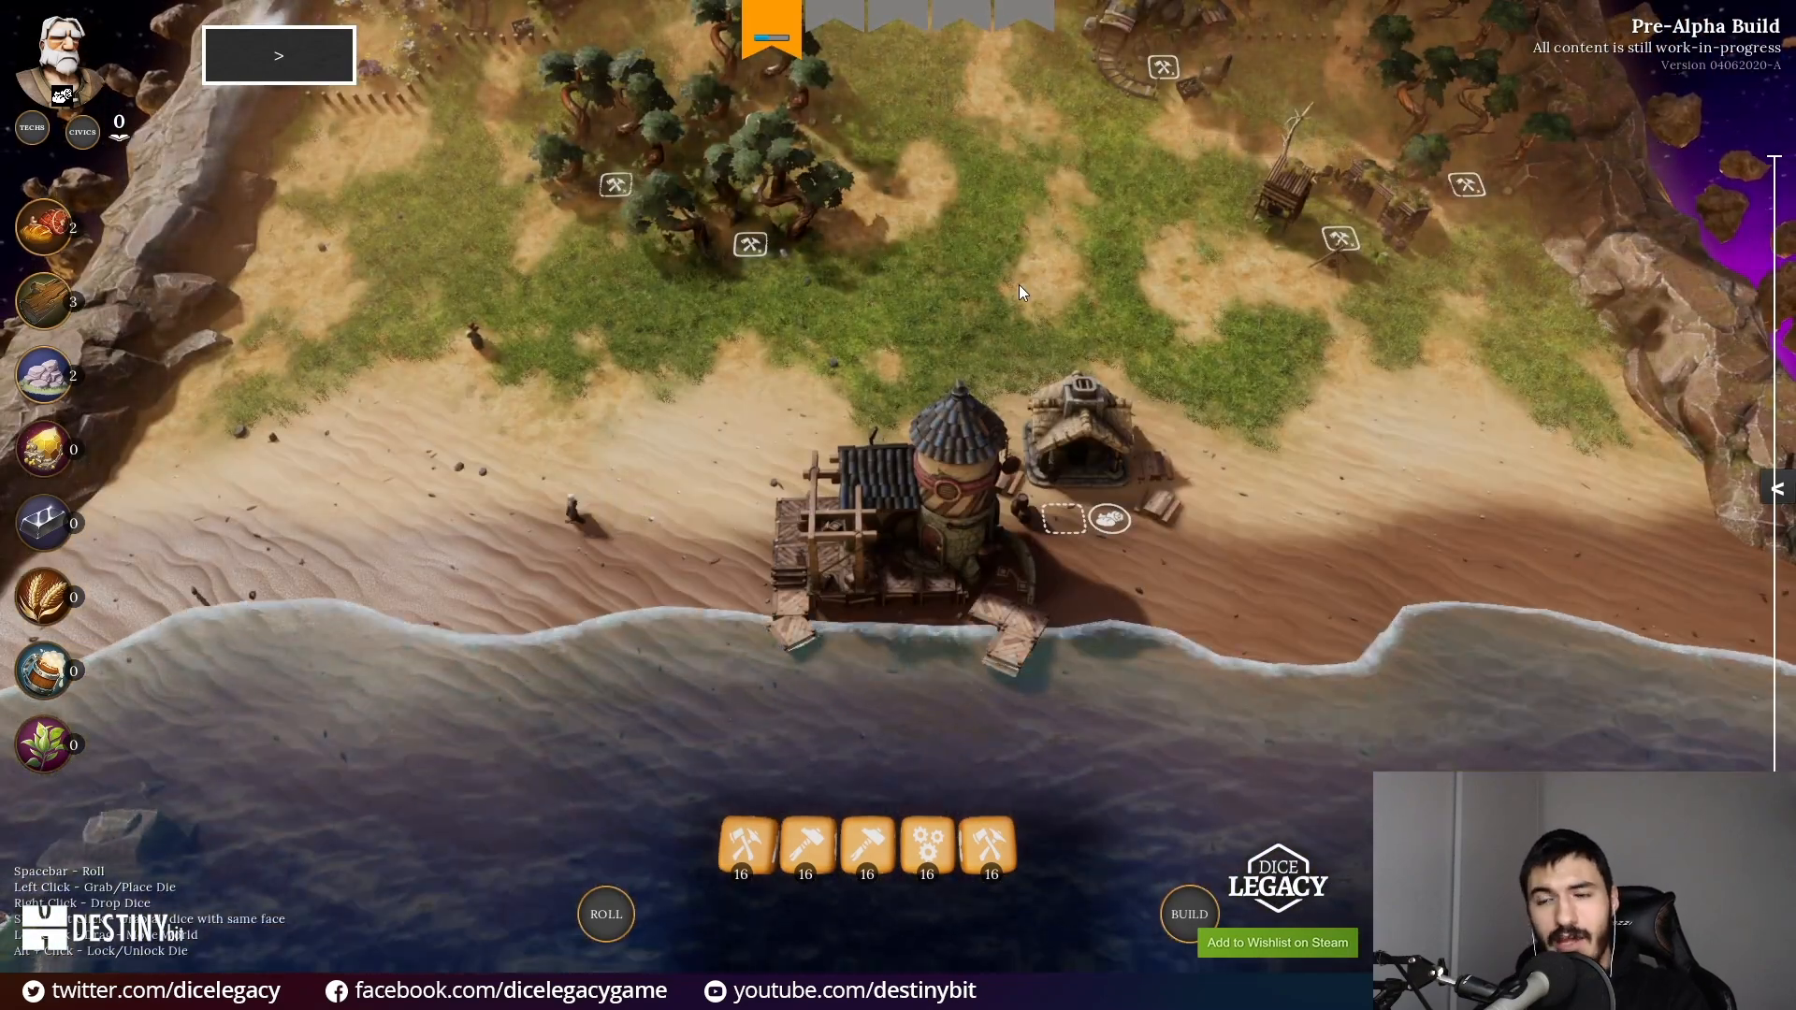
key("F11")
Step: Review the FogOfWarCylinder_Inst parameters and open its parent material FogOfWarCylinder
left_click(1561, 13)
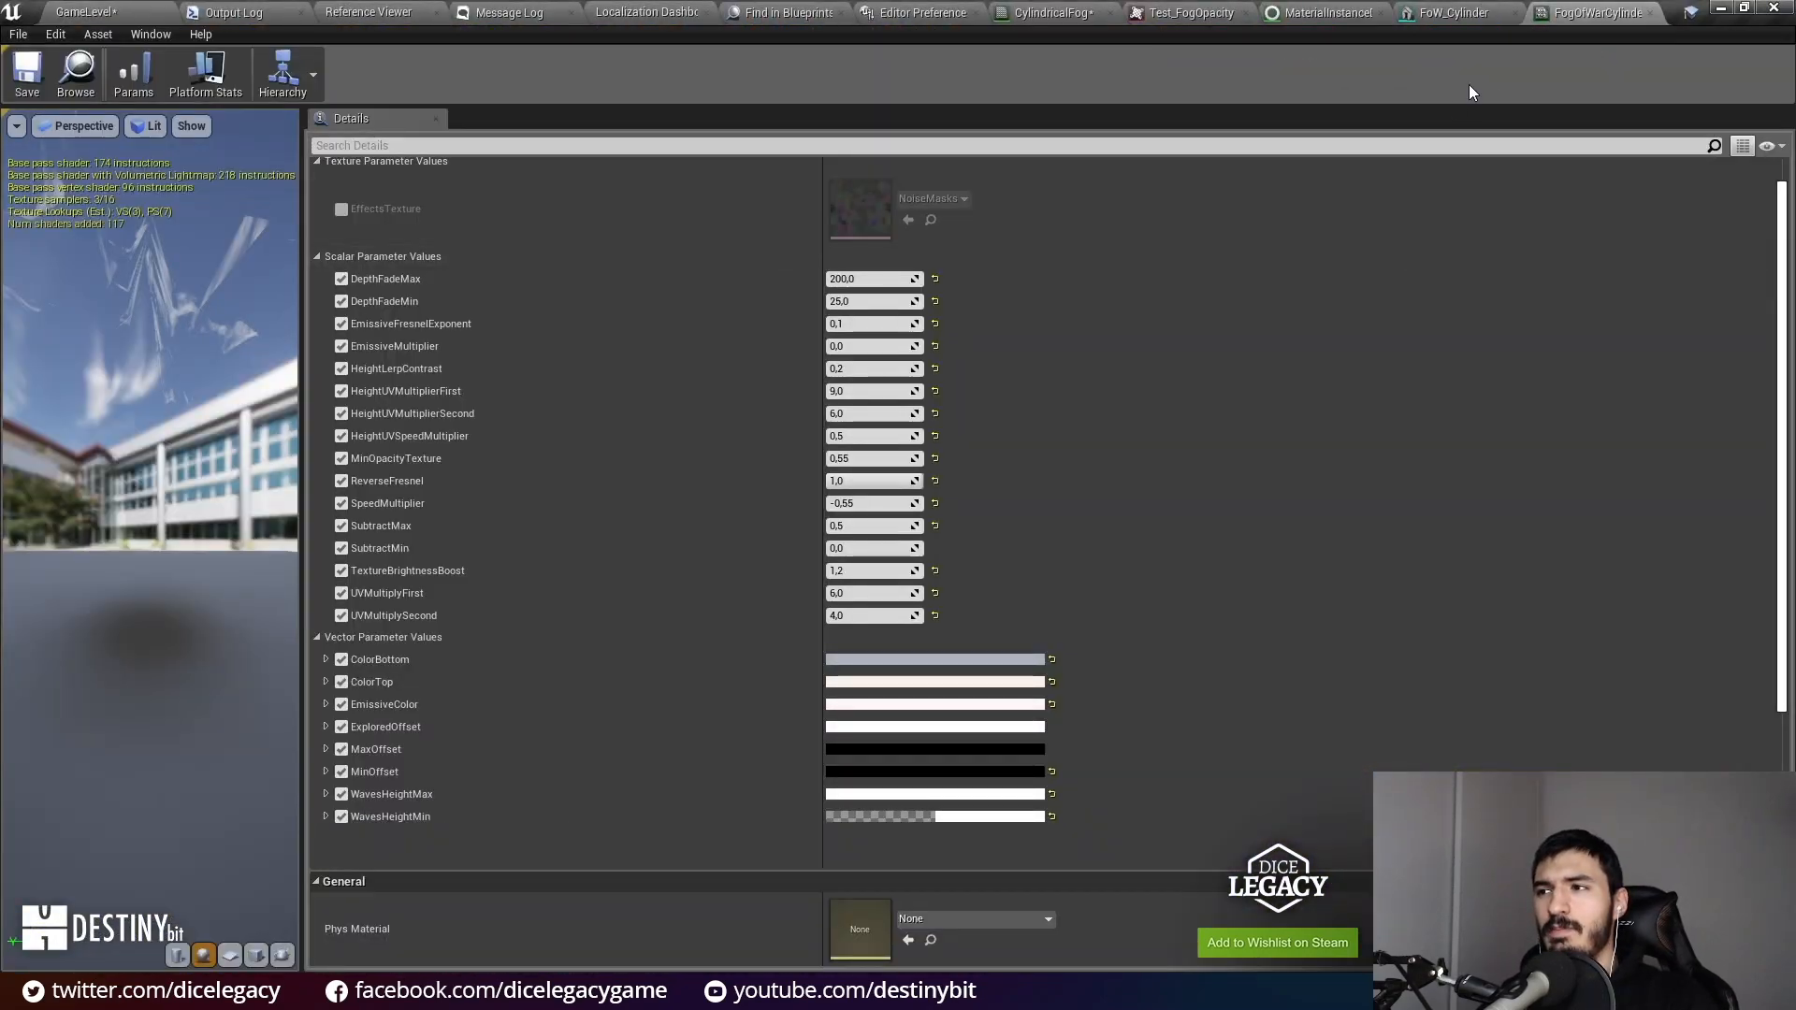
scroll(1143, 943, "down", 5)
scroll(838, 620, "up", 5)
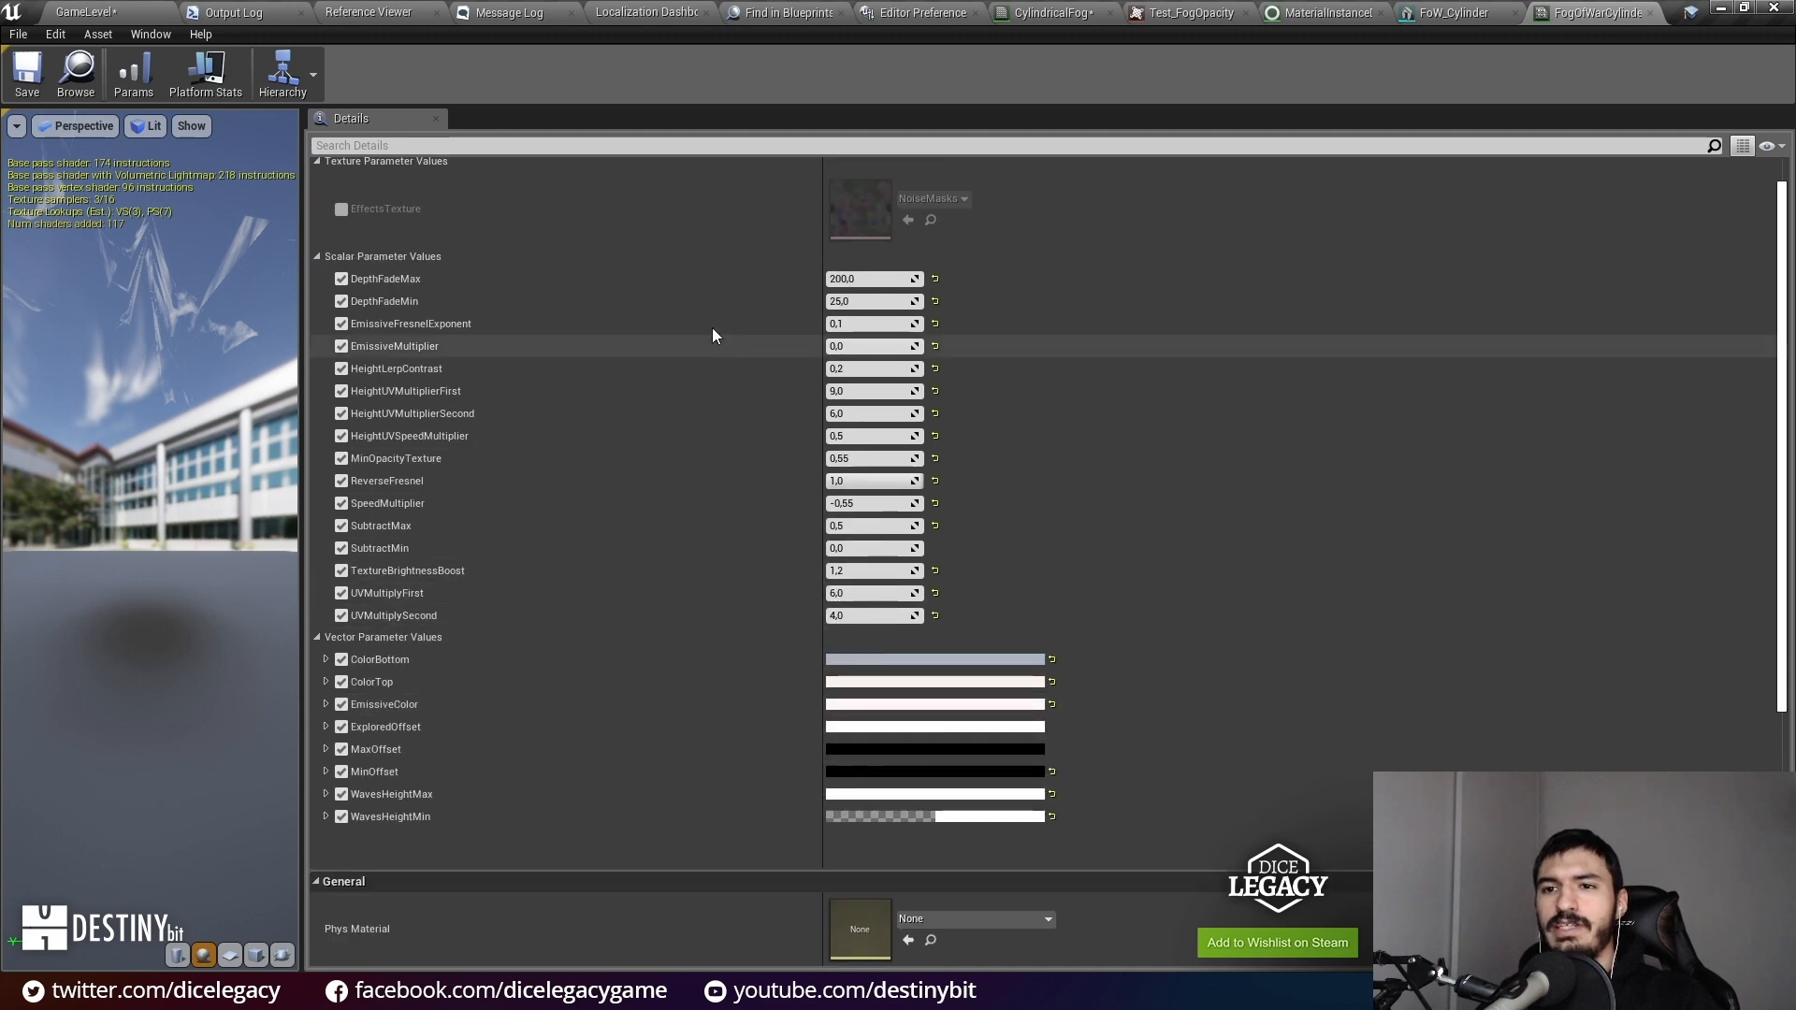
scroll(709, 312, "up", 1)
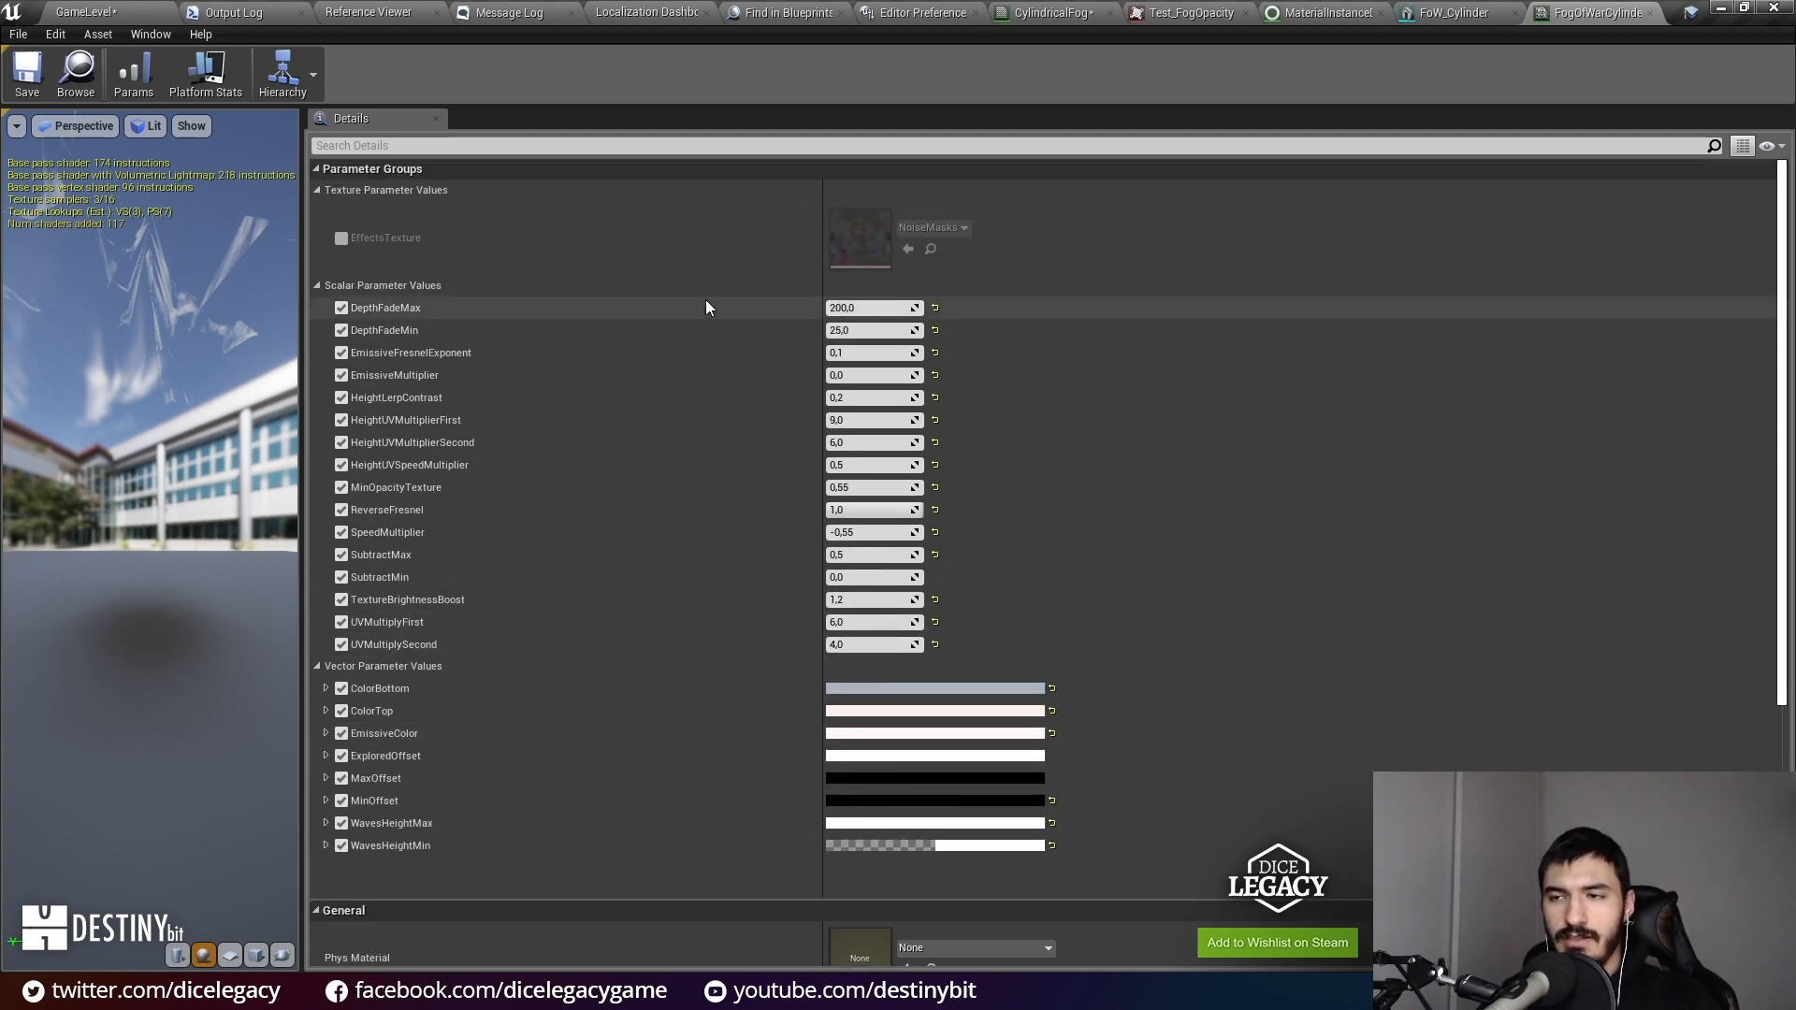
scroll(797, 512, "down", 6)
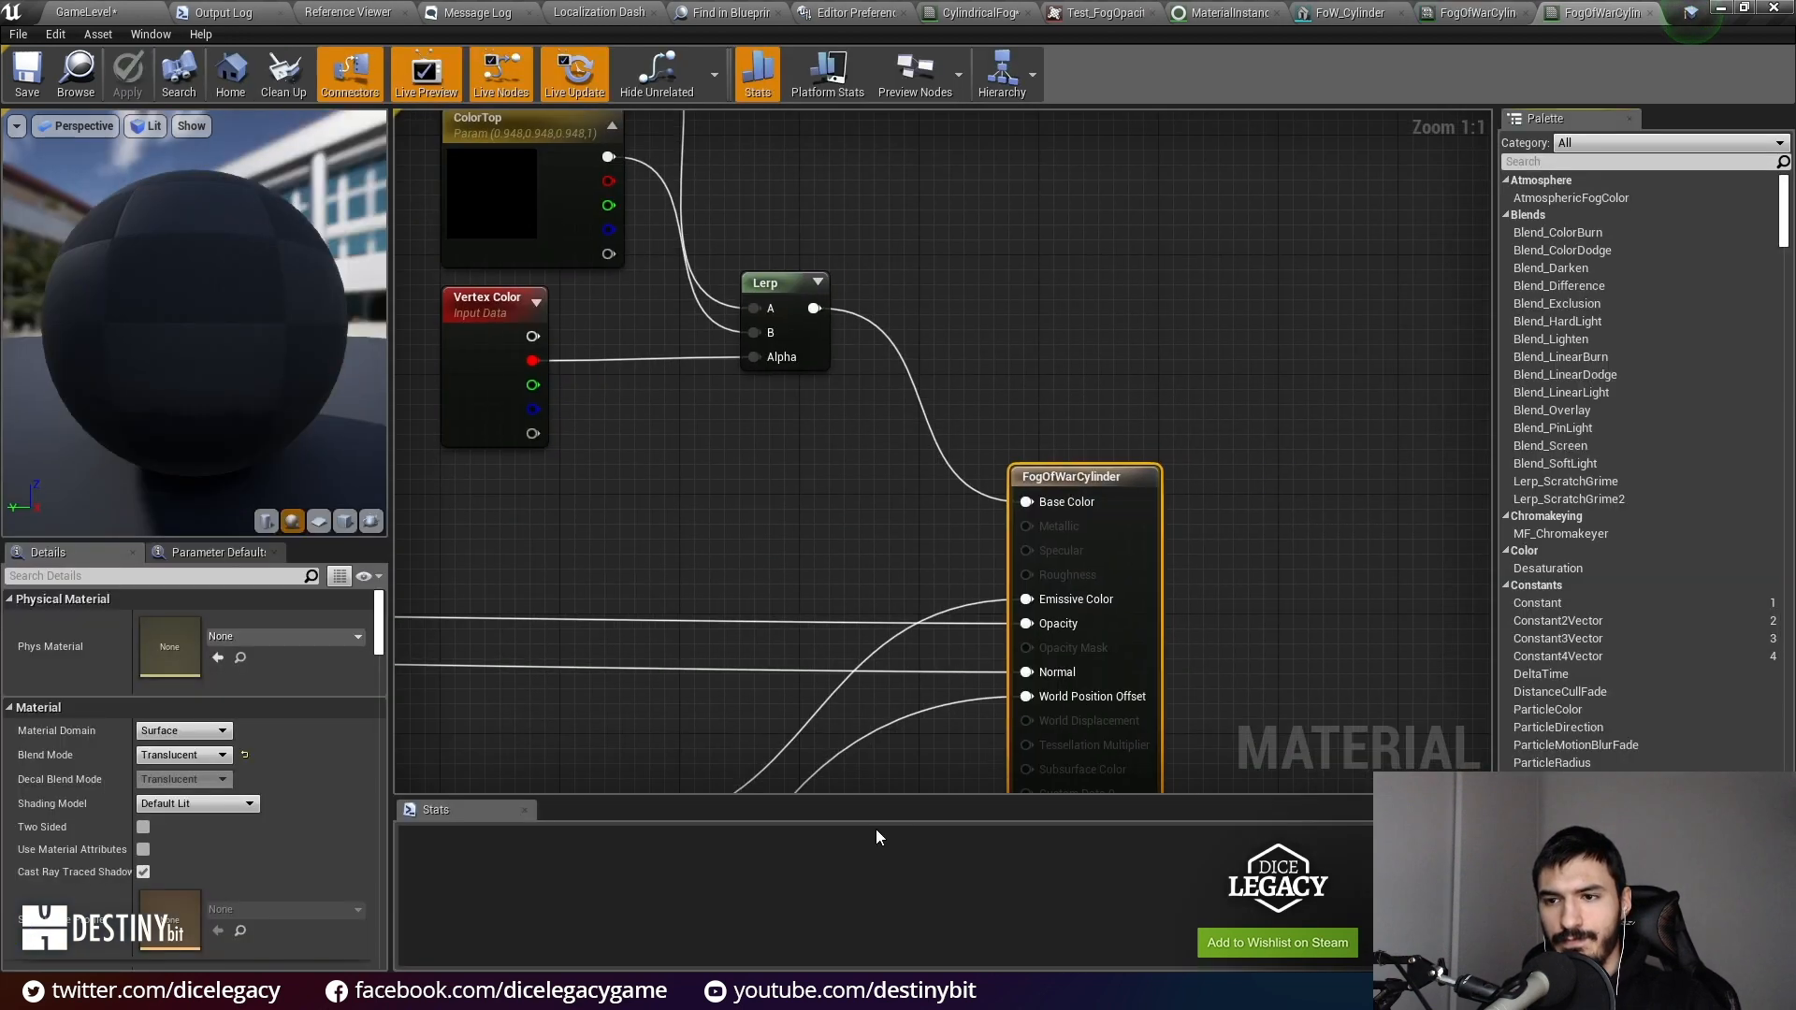
Step: Survey the FogOfWarCylinder material graph, from the Waves, offset and Subtract Explored groups to the separate mask network
scroll(754, 529, "down", 11)
right_click_drag(739, 565, 1259, 453)
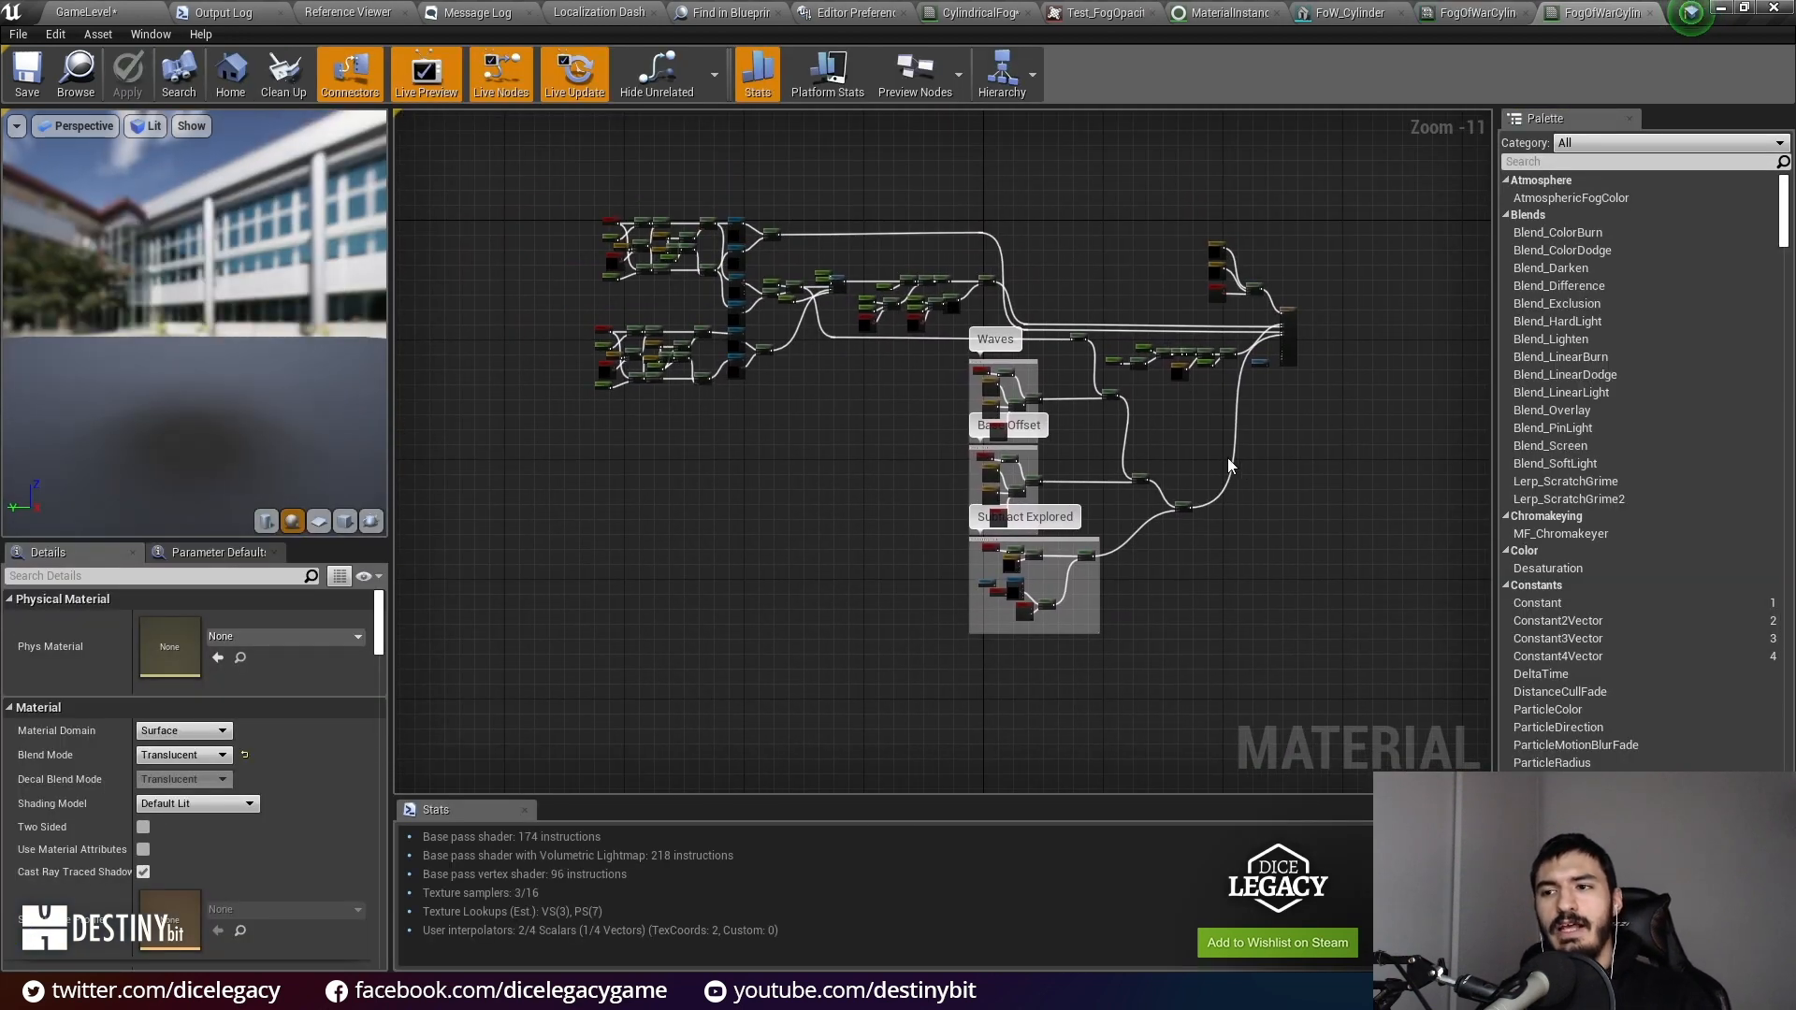
scroll(733, 368, "up", 6)
right_click(766, 375)
key("Escape")
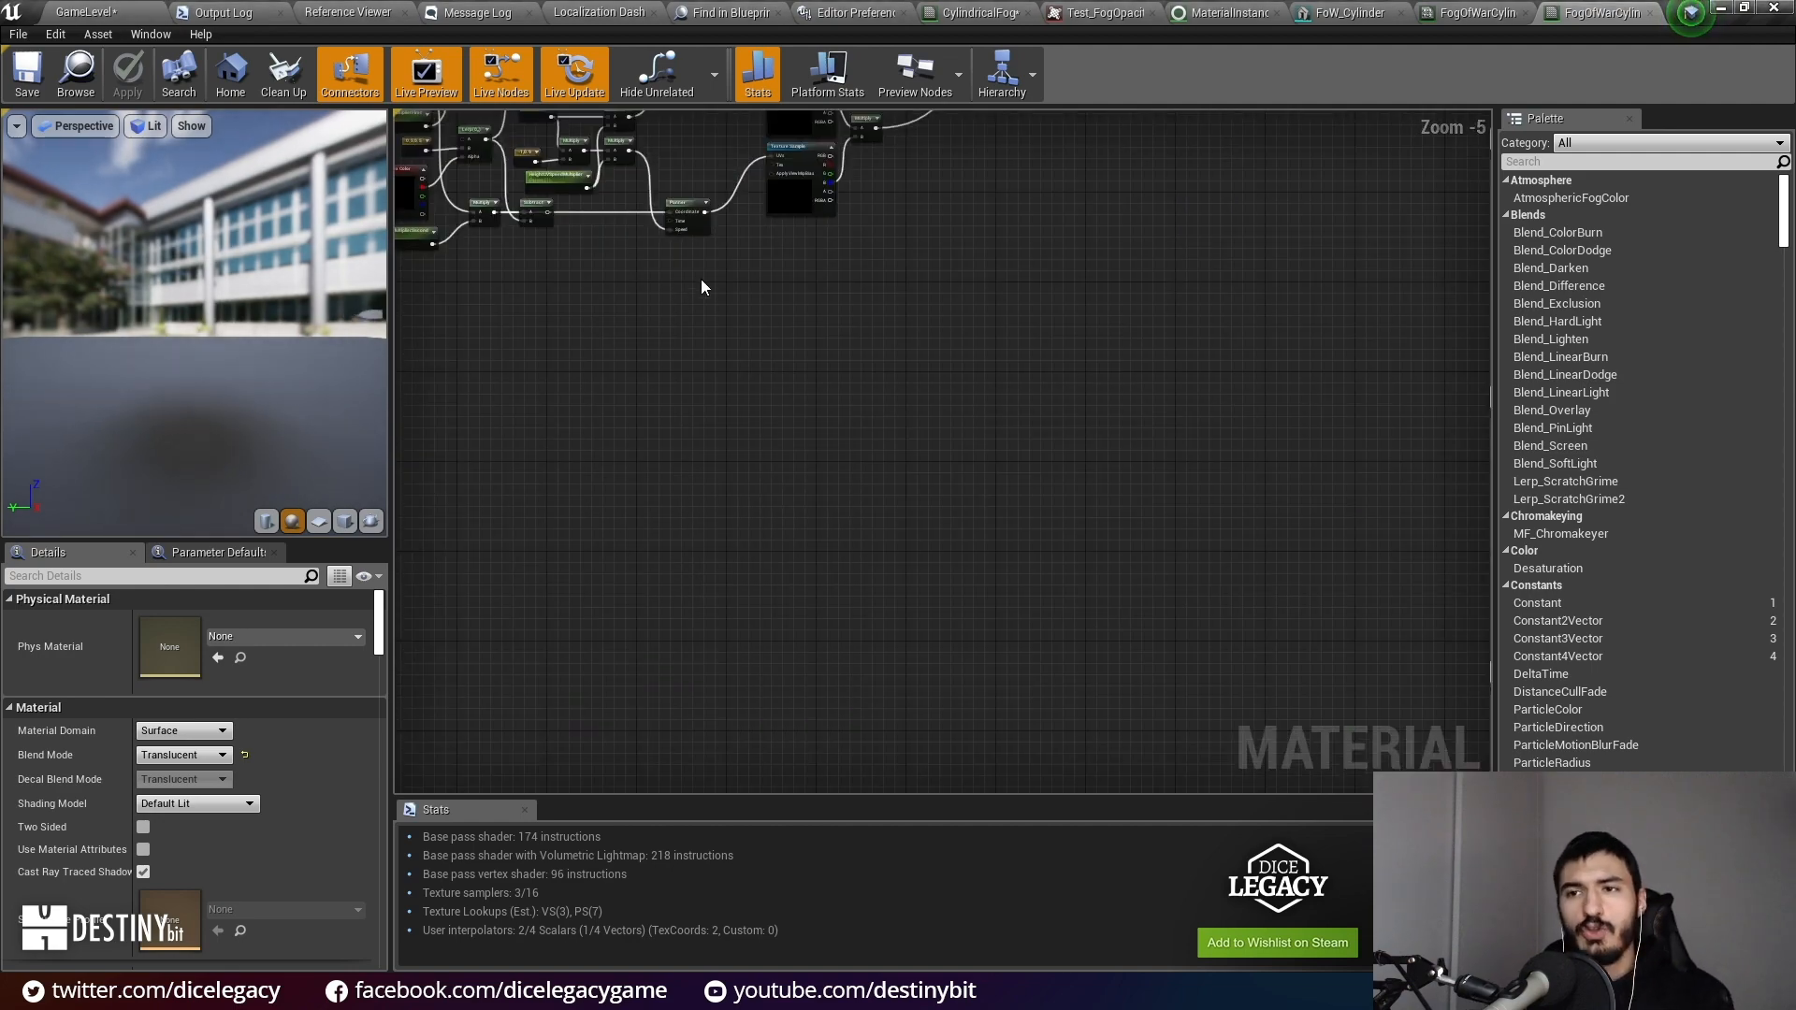
scroll(721, 299, "down", 6)
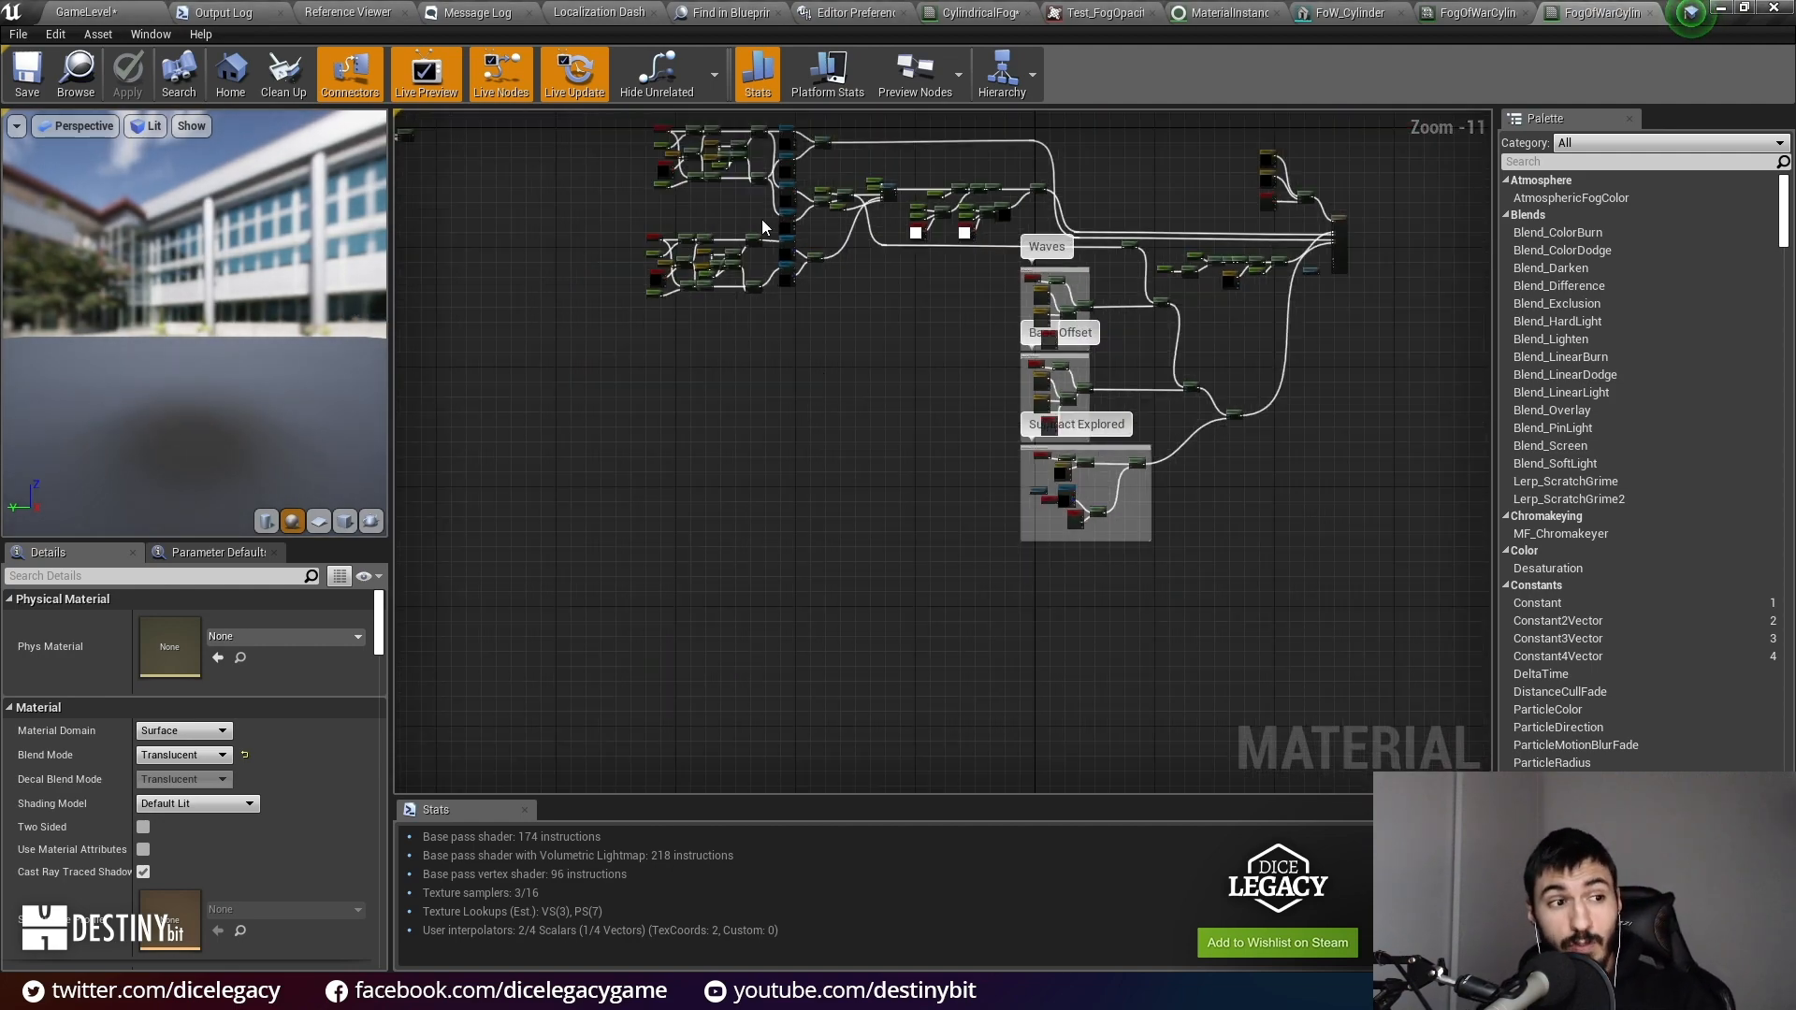
right_click_drag(720, 300, 404, 280)
right_click_drag(1155, 440, 408, 394)
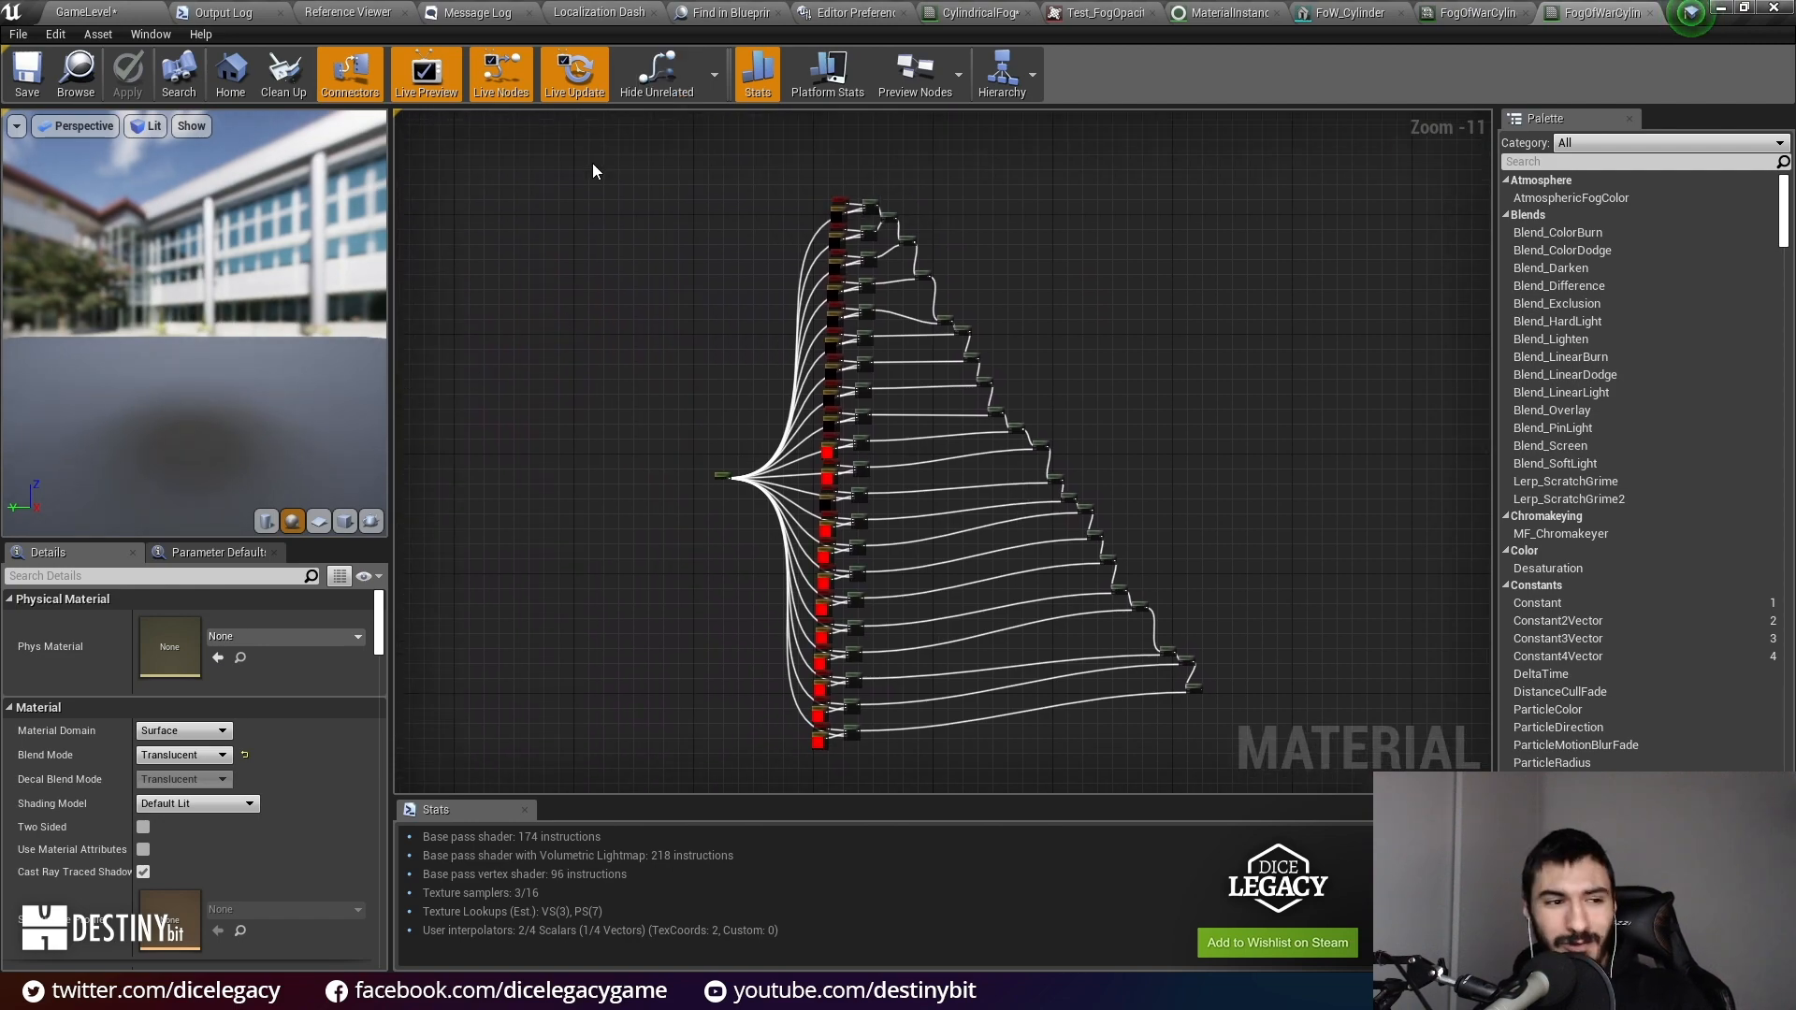
Step: Examine the chain of SphereMask nodes, their world position inputs and the shared Radius parameter
left_click_drag(589, 175, 1295, 790)
scroll(960, 484, "up", 9)
scroll(960, 484, "up", 2)
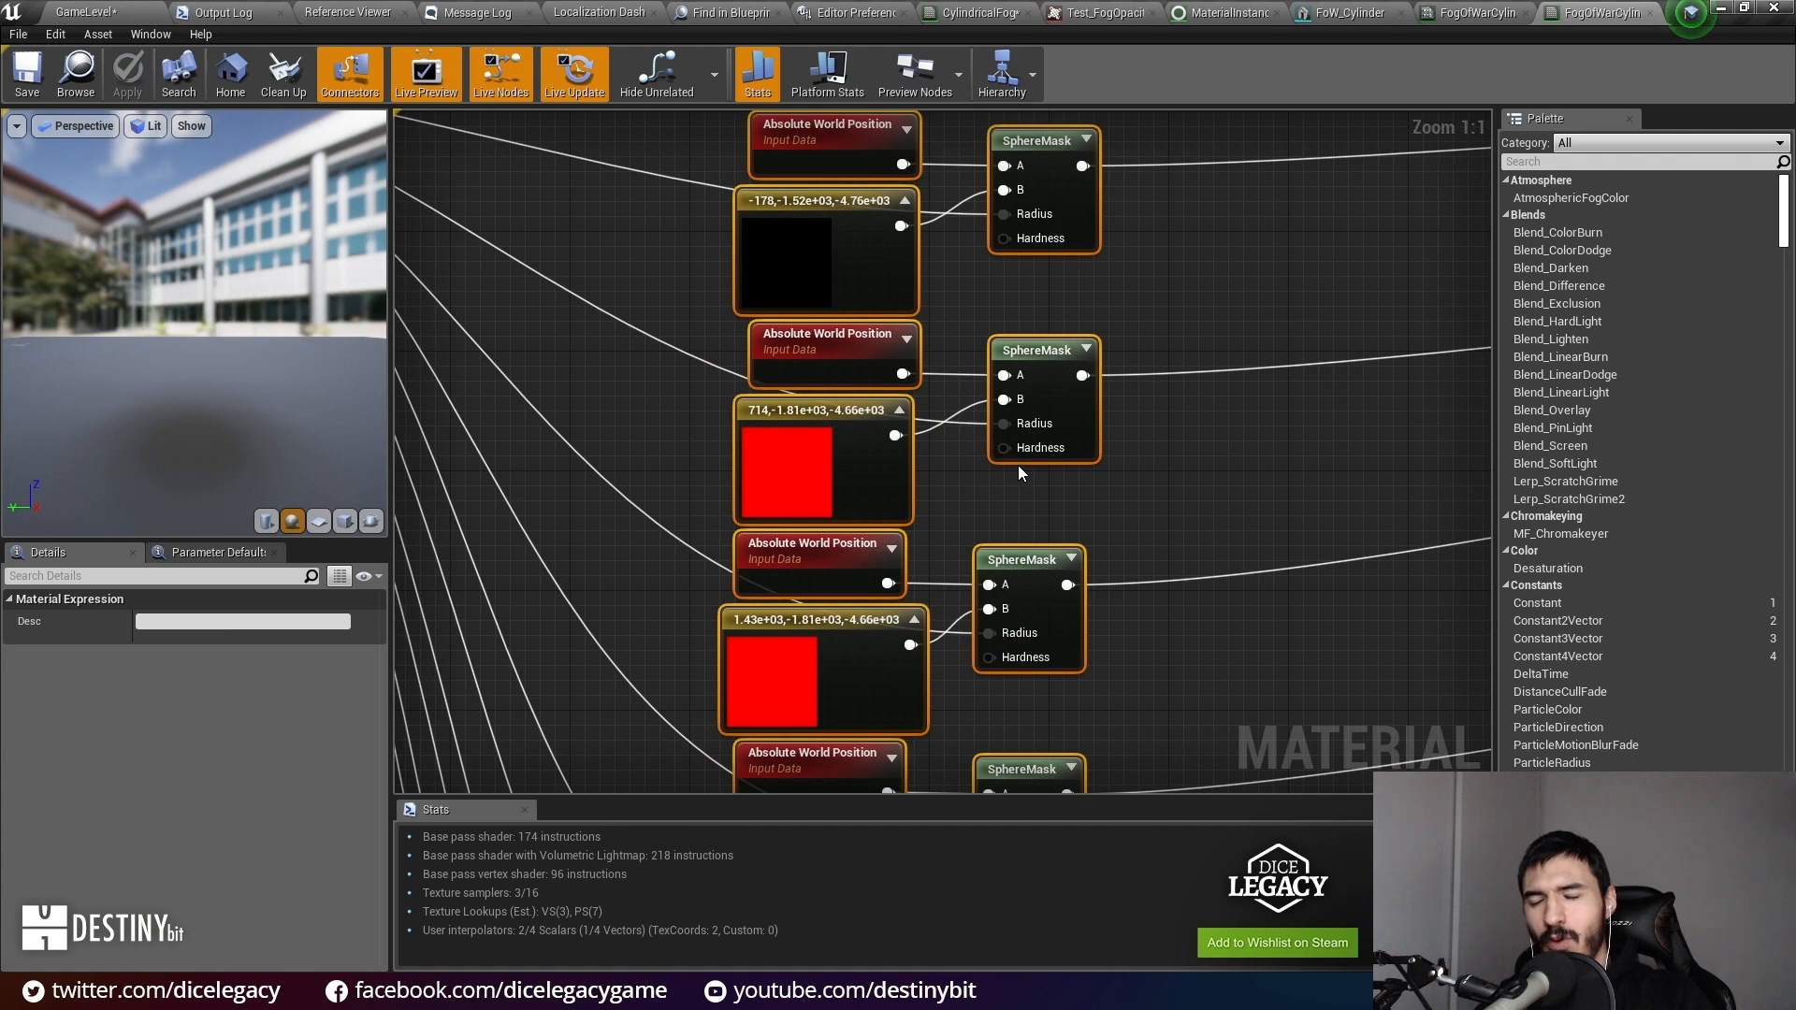
left_click(1018, 464)
scroll(1018, 464, "down", 4)
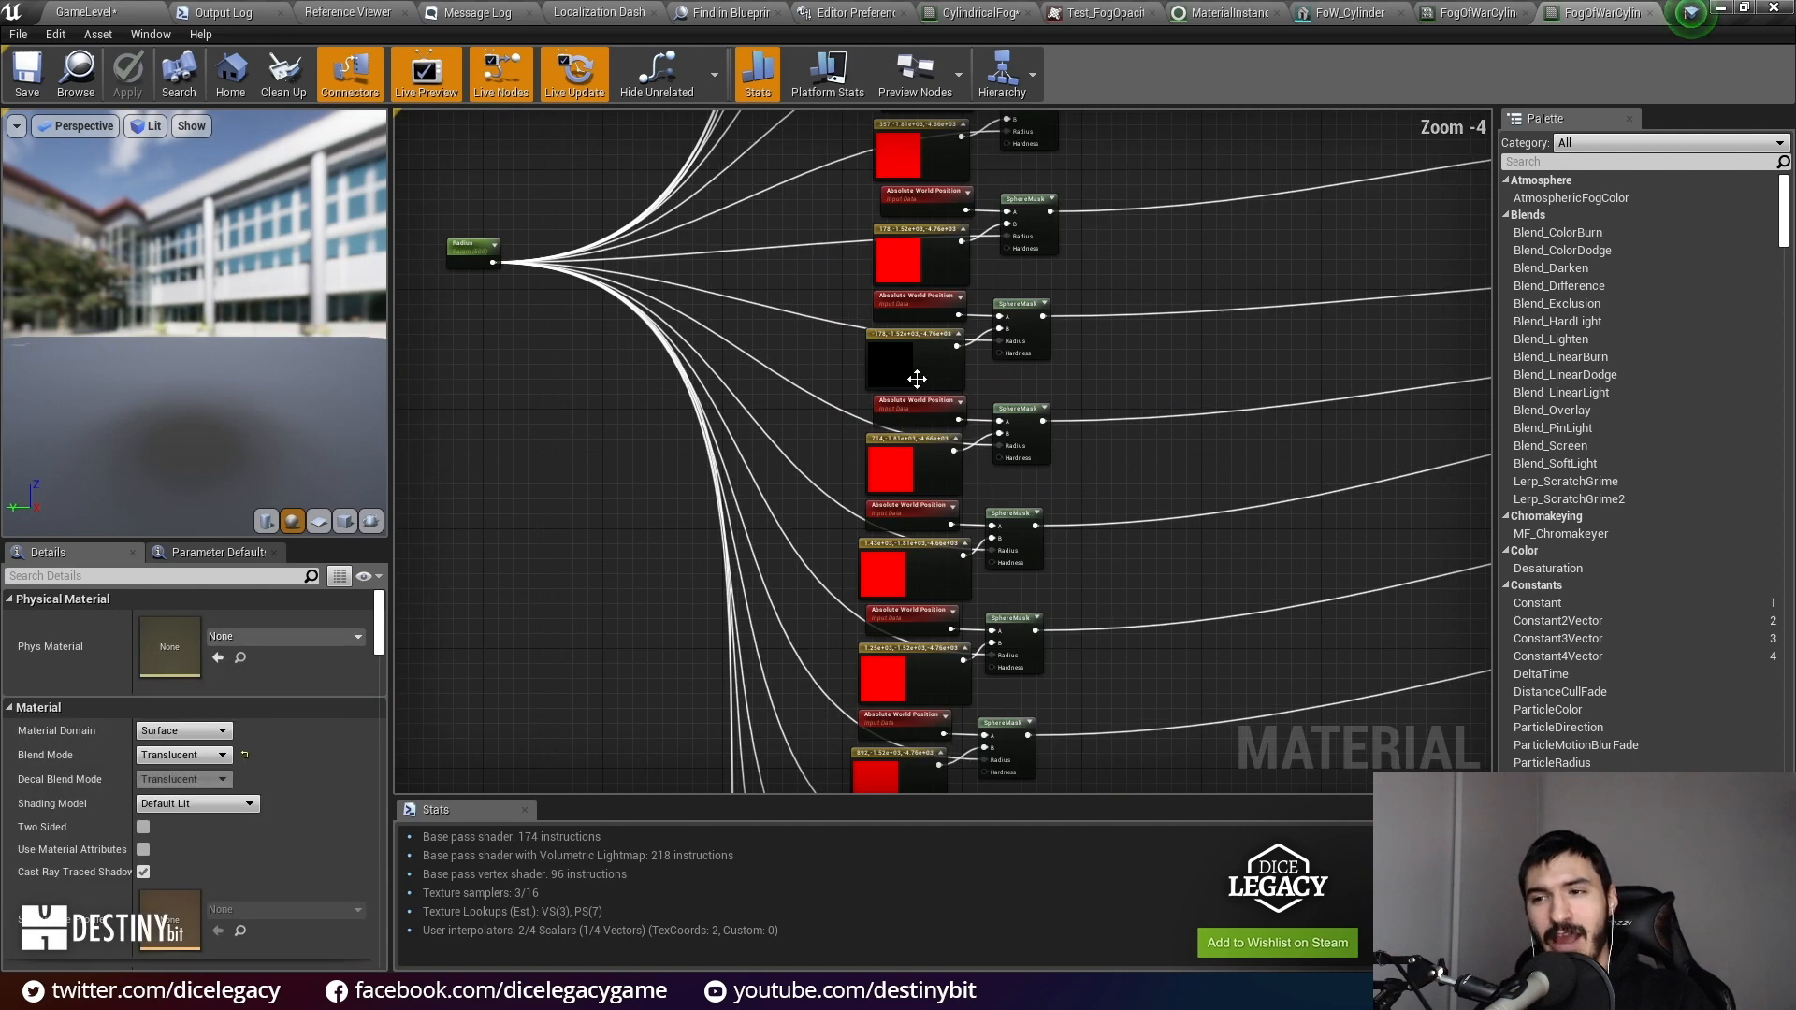
scroll(854, 390, "down", 2)
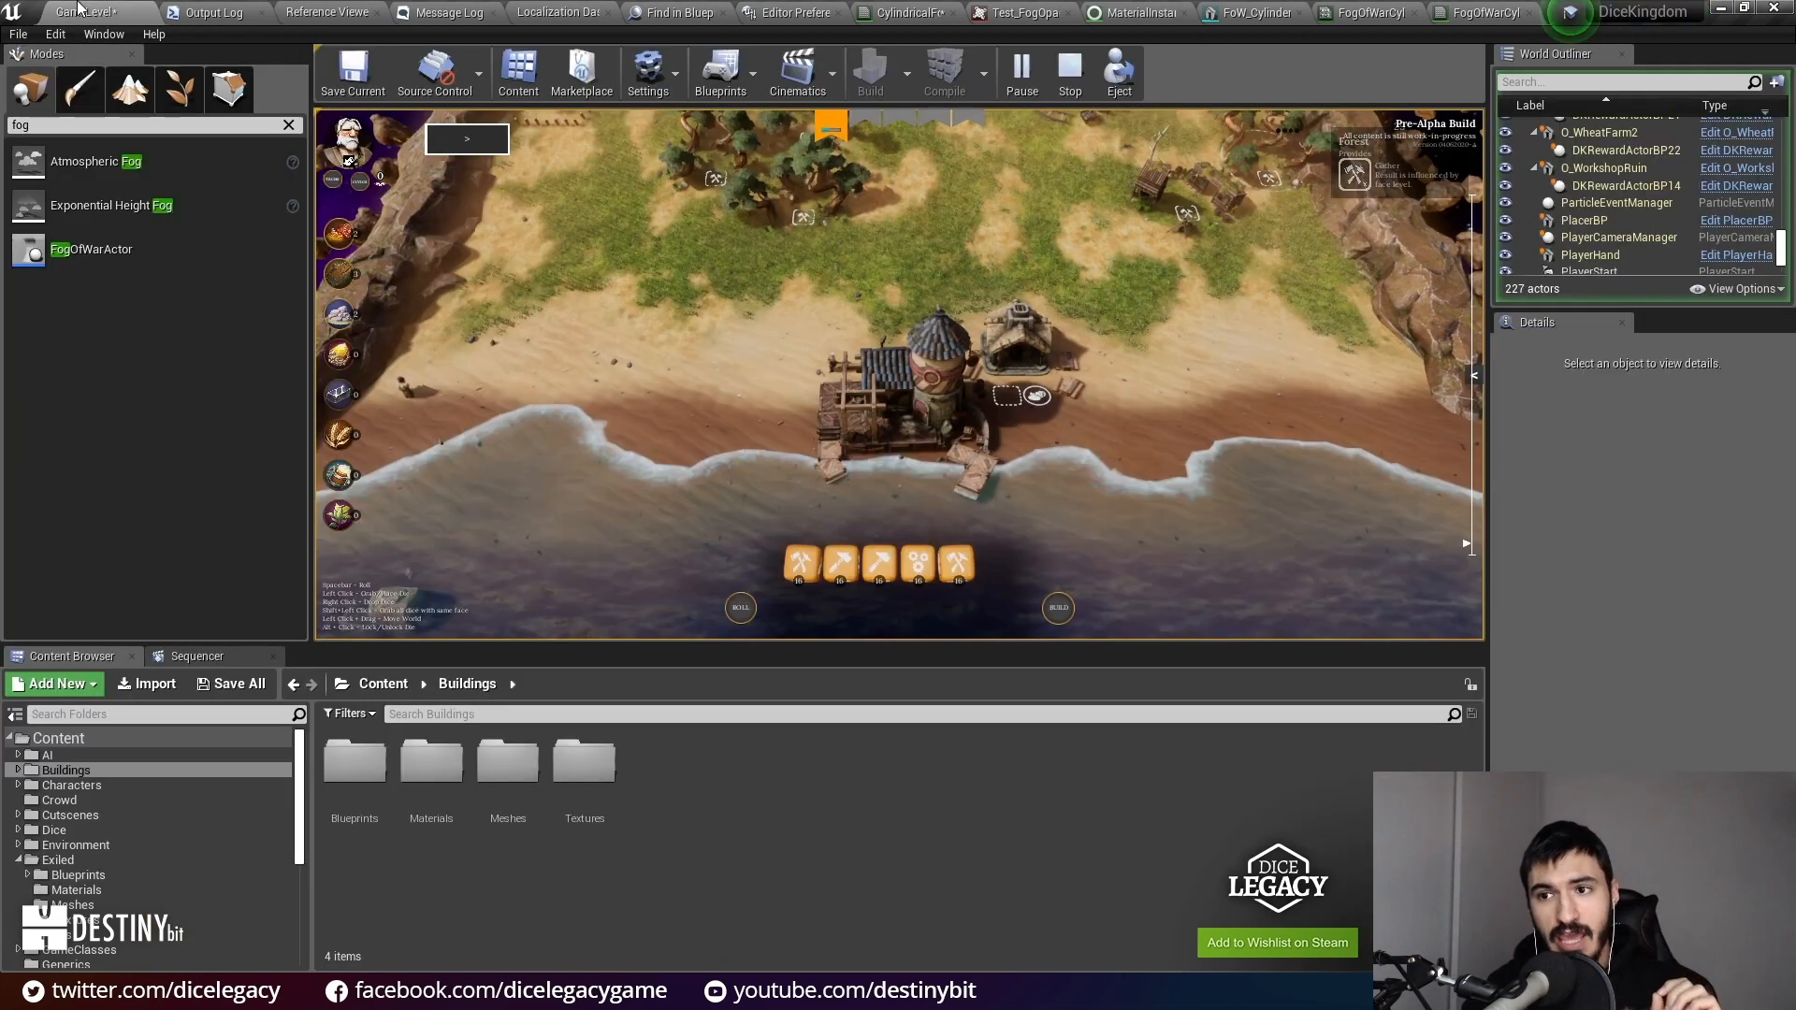
Step: Return to the running GameLevel and examine the fog beyond the explored border in full screen
key("F11")
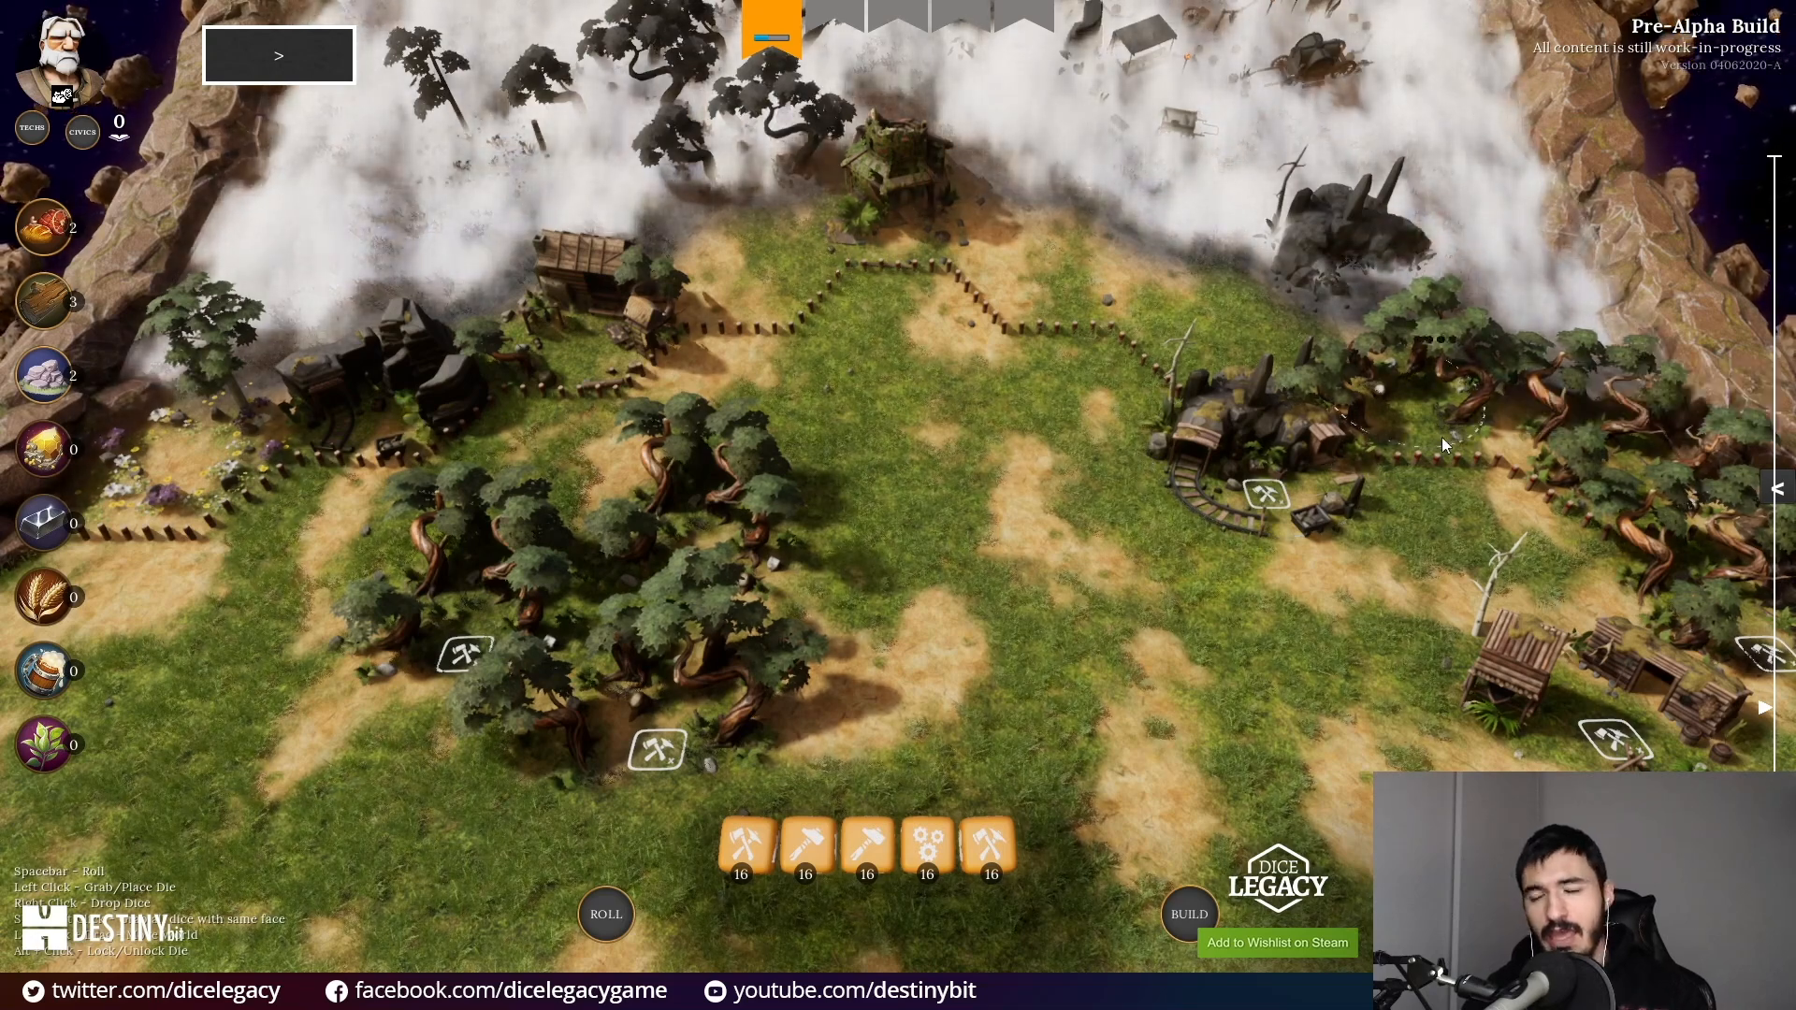
scroll(1440, 436, "up", 2)
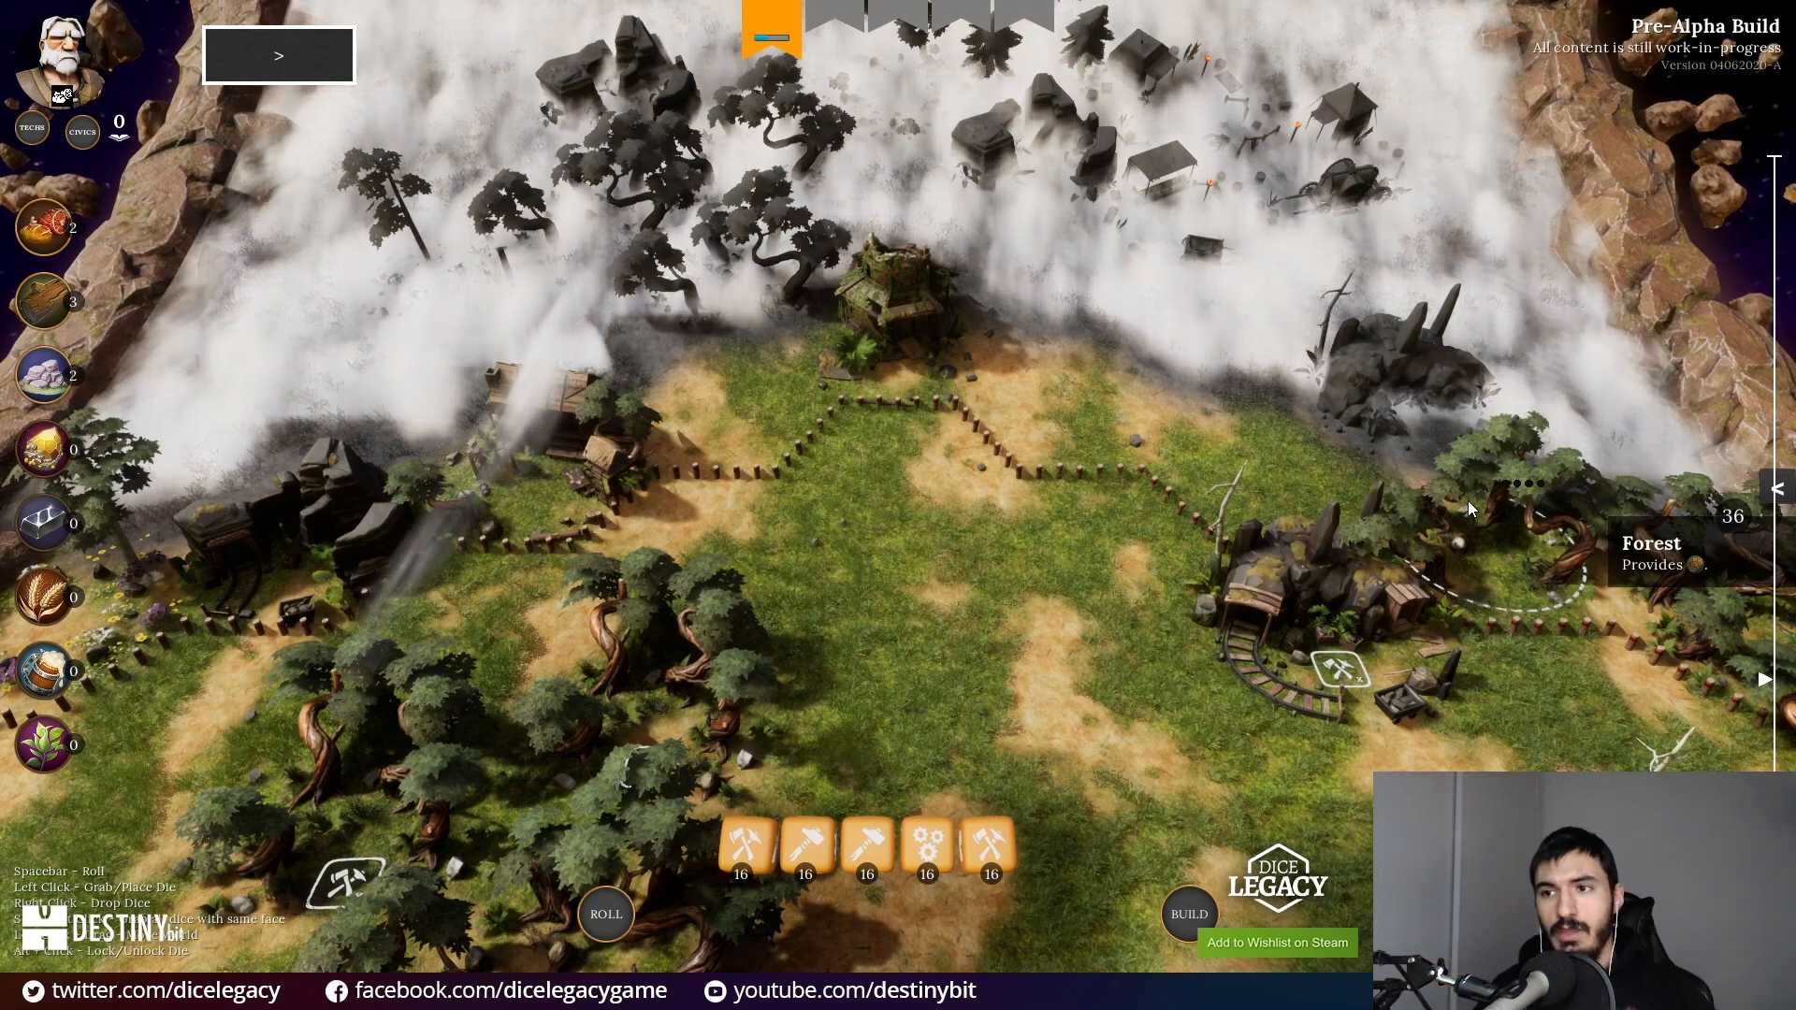
left_click_drag(934, 296, 947, 553)
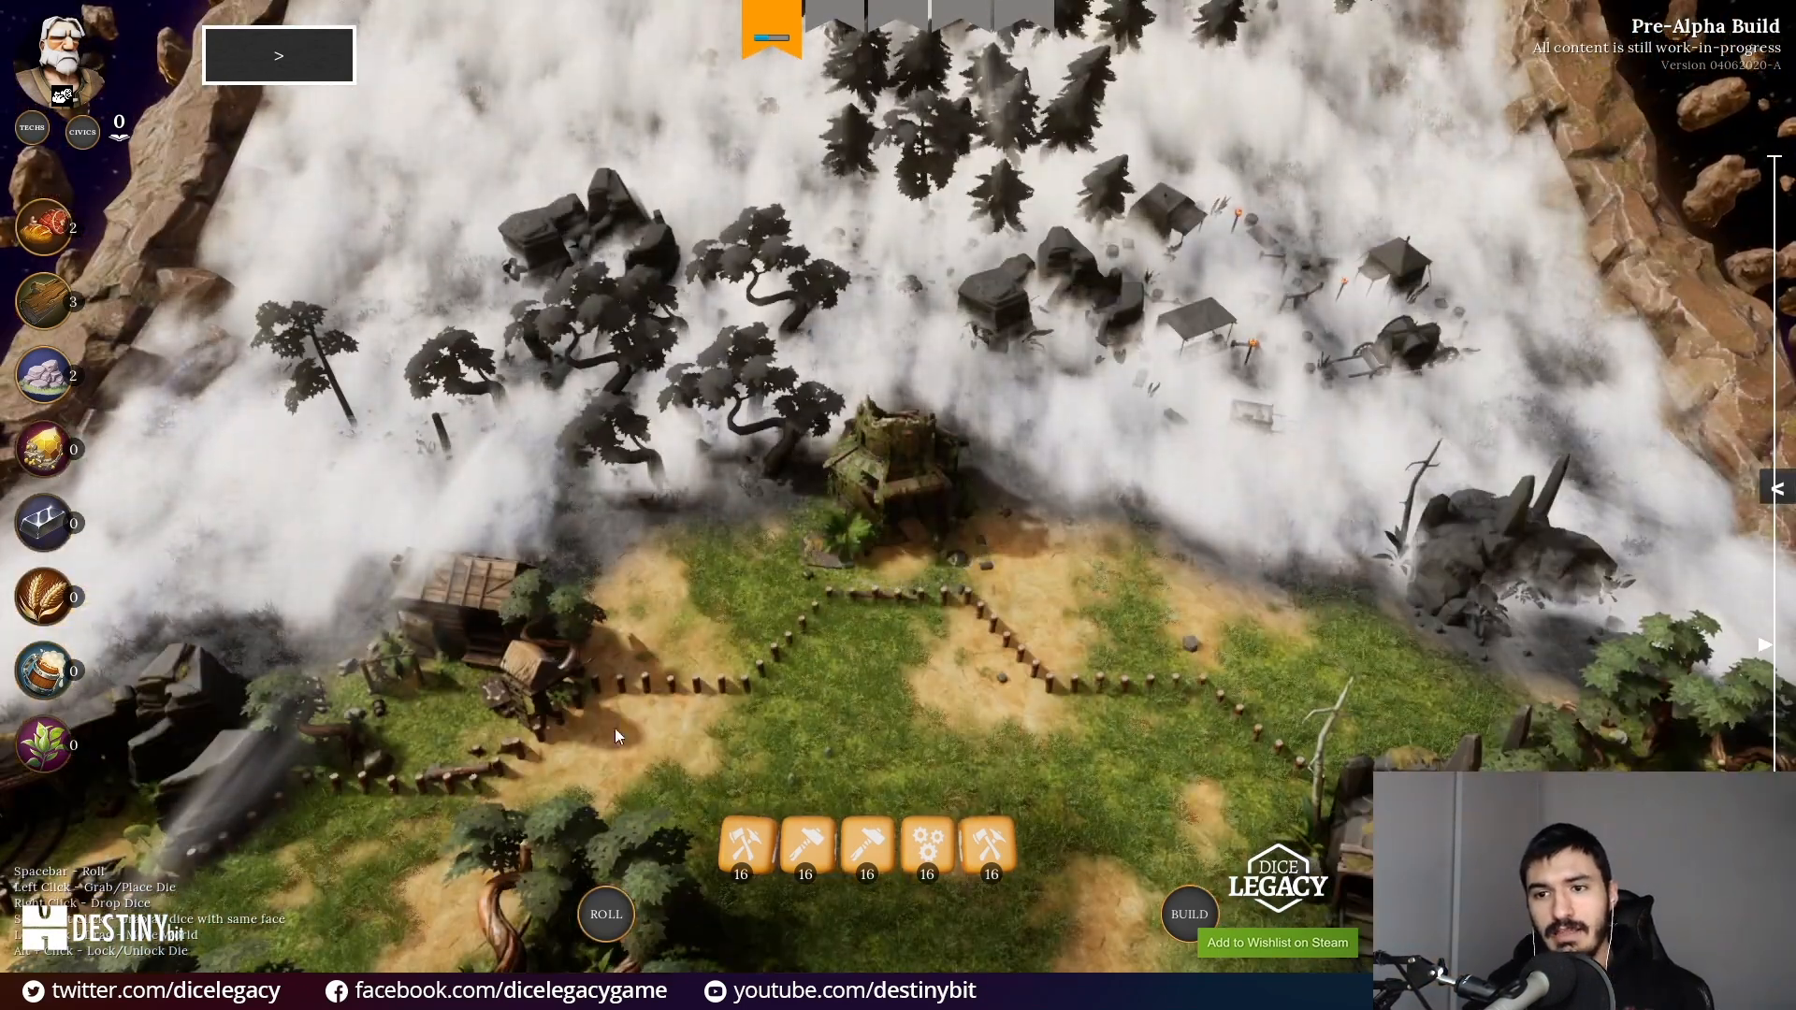
mouse_move(437, 694)
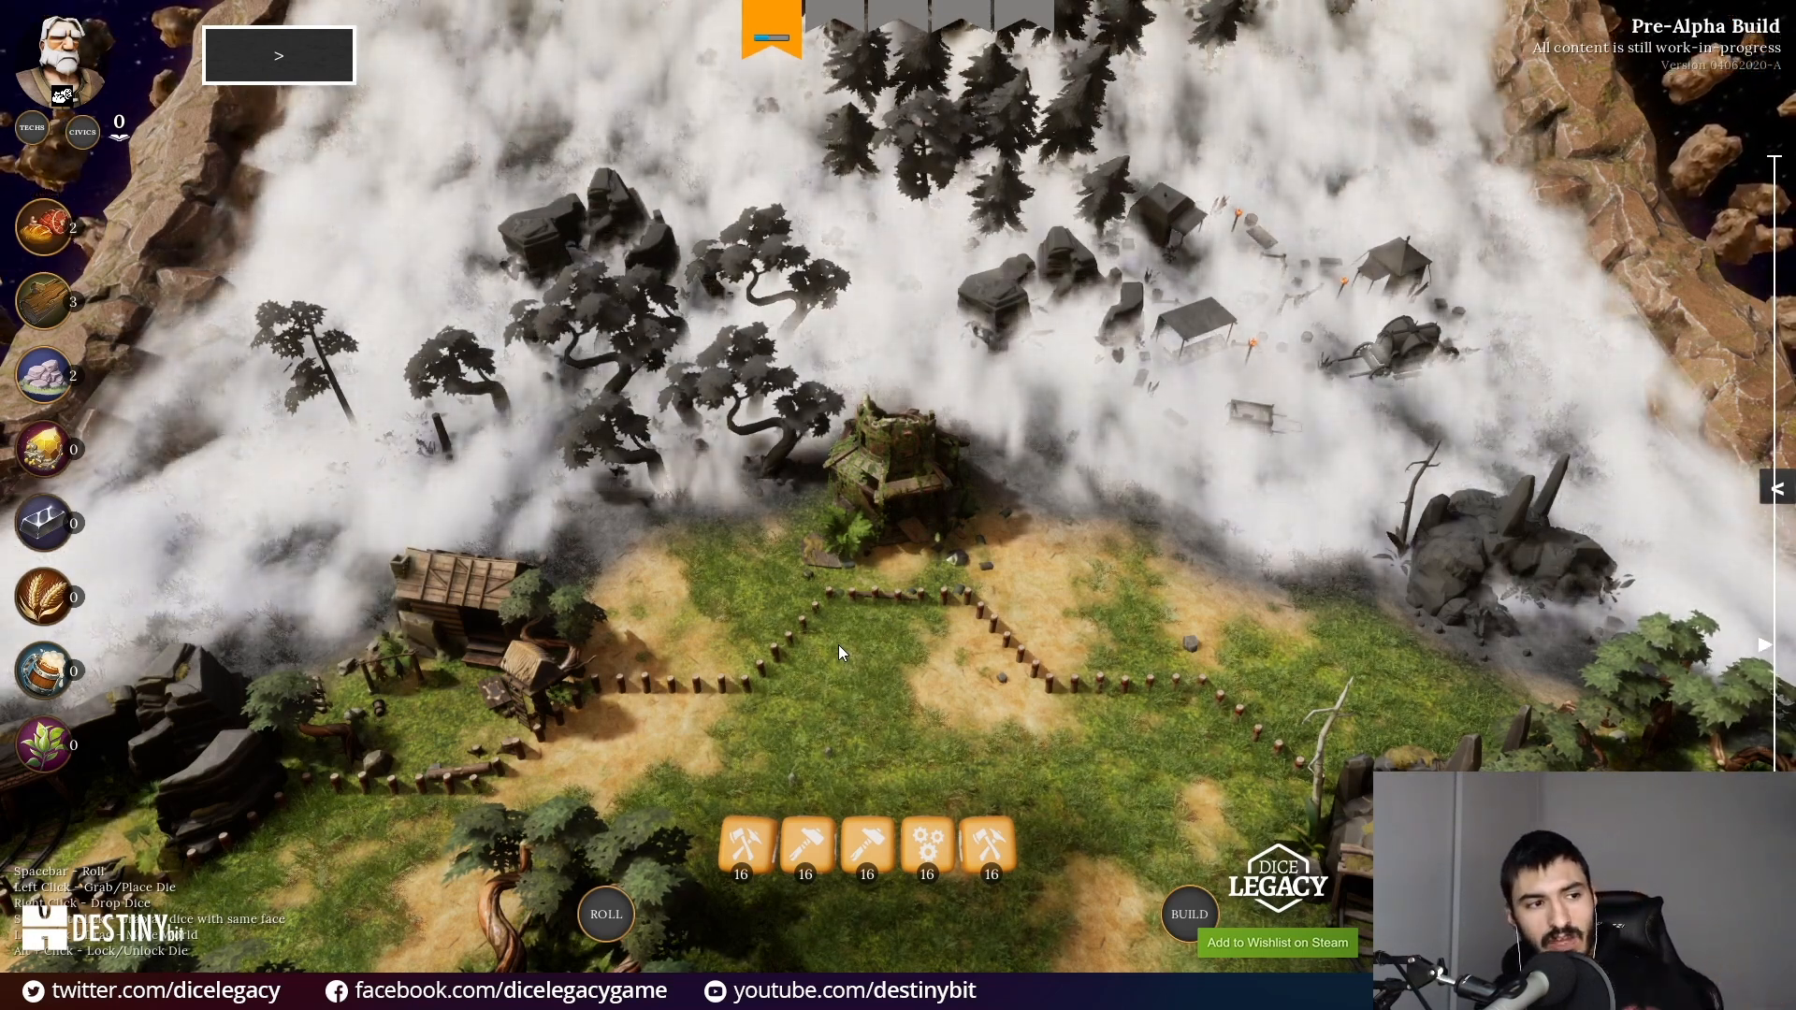
key("F11")
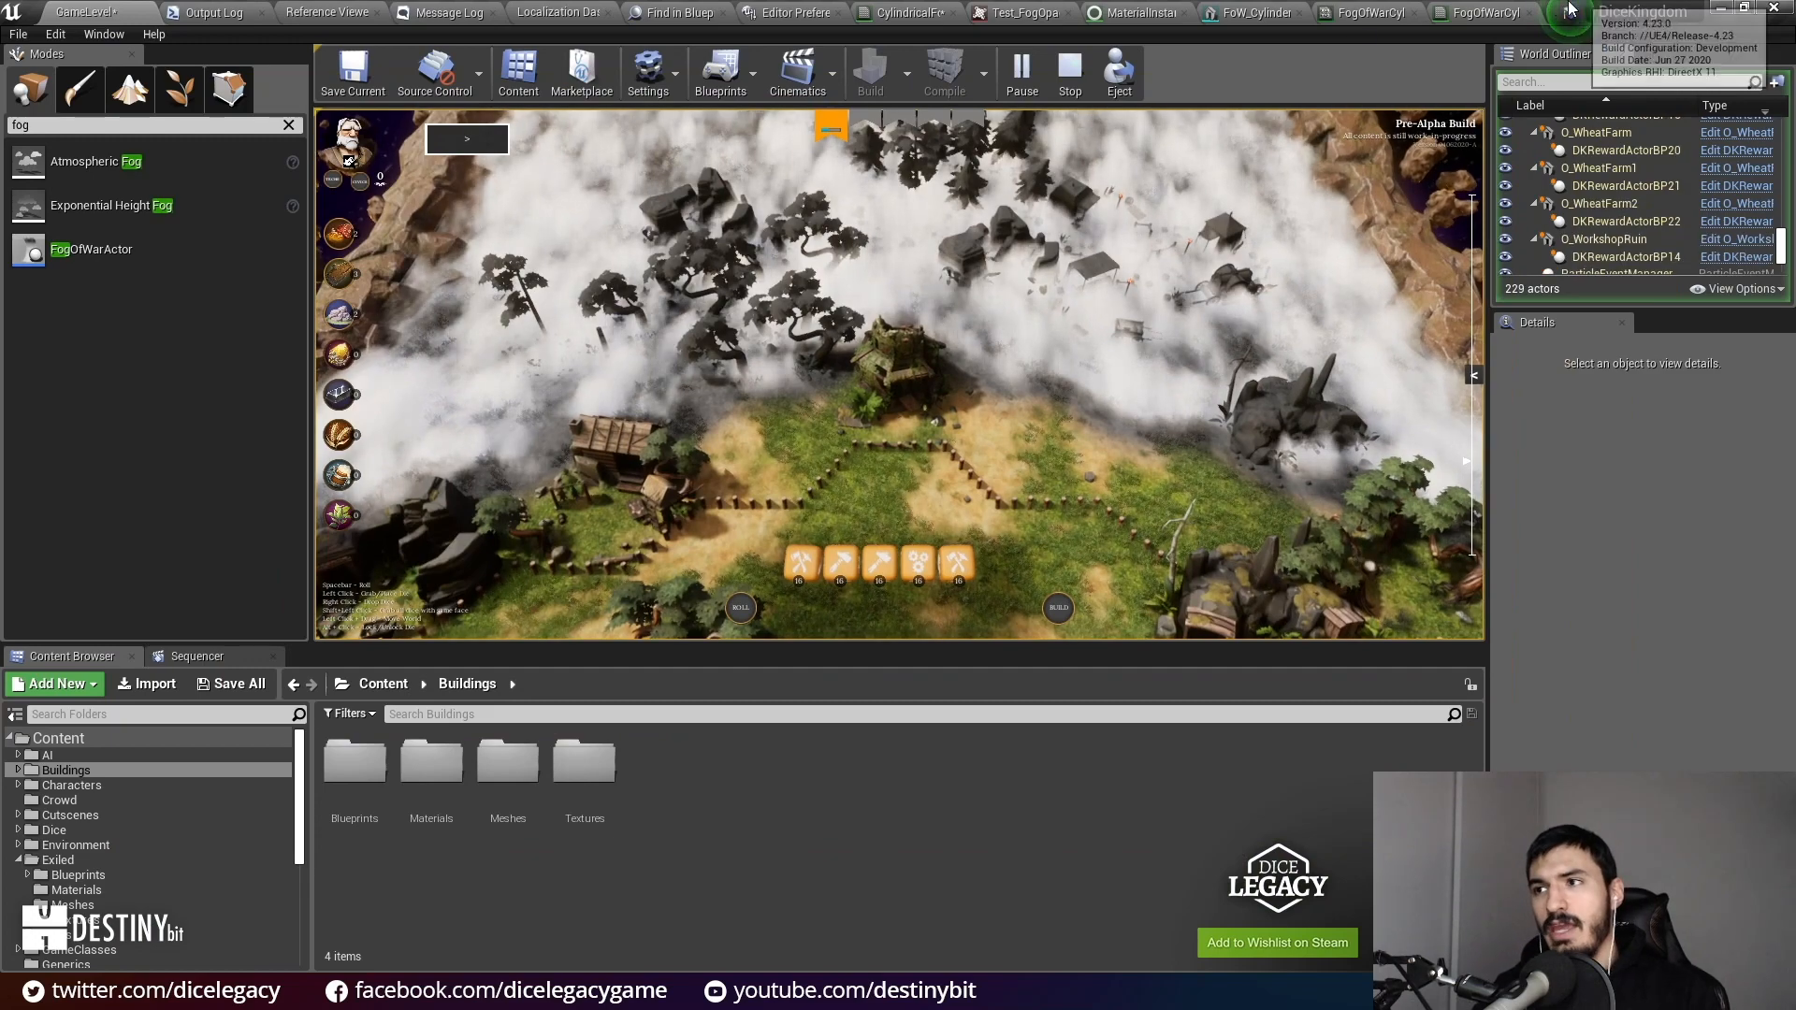
Step: Open the material function MF_WorldAlignedPanningTexture from the Materials/MaterialFunctions folder
left_click(1495, 12)
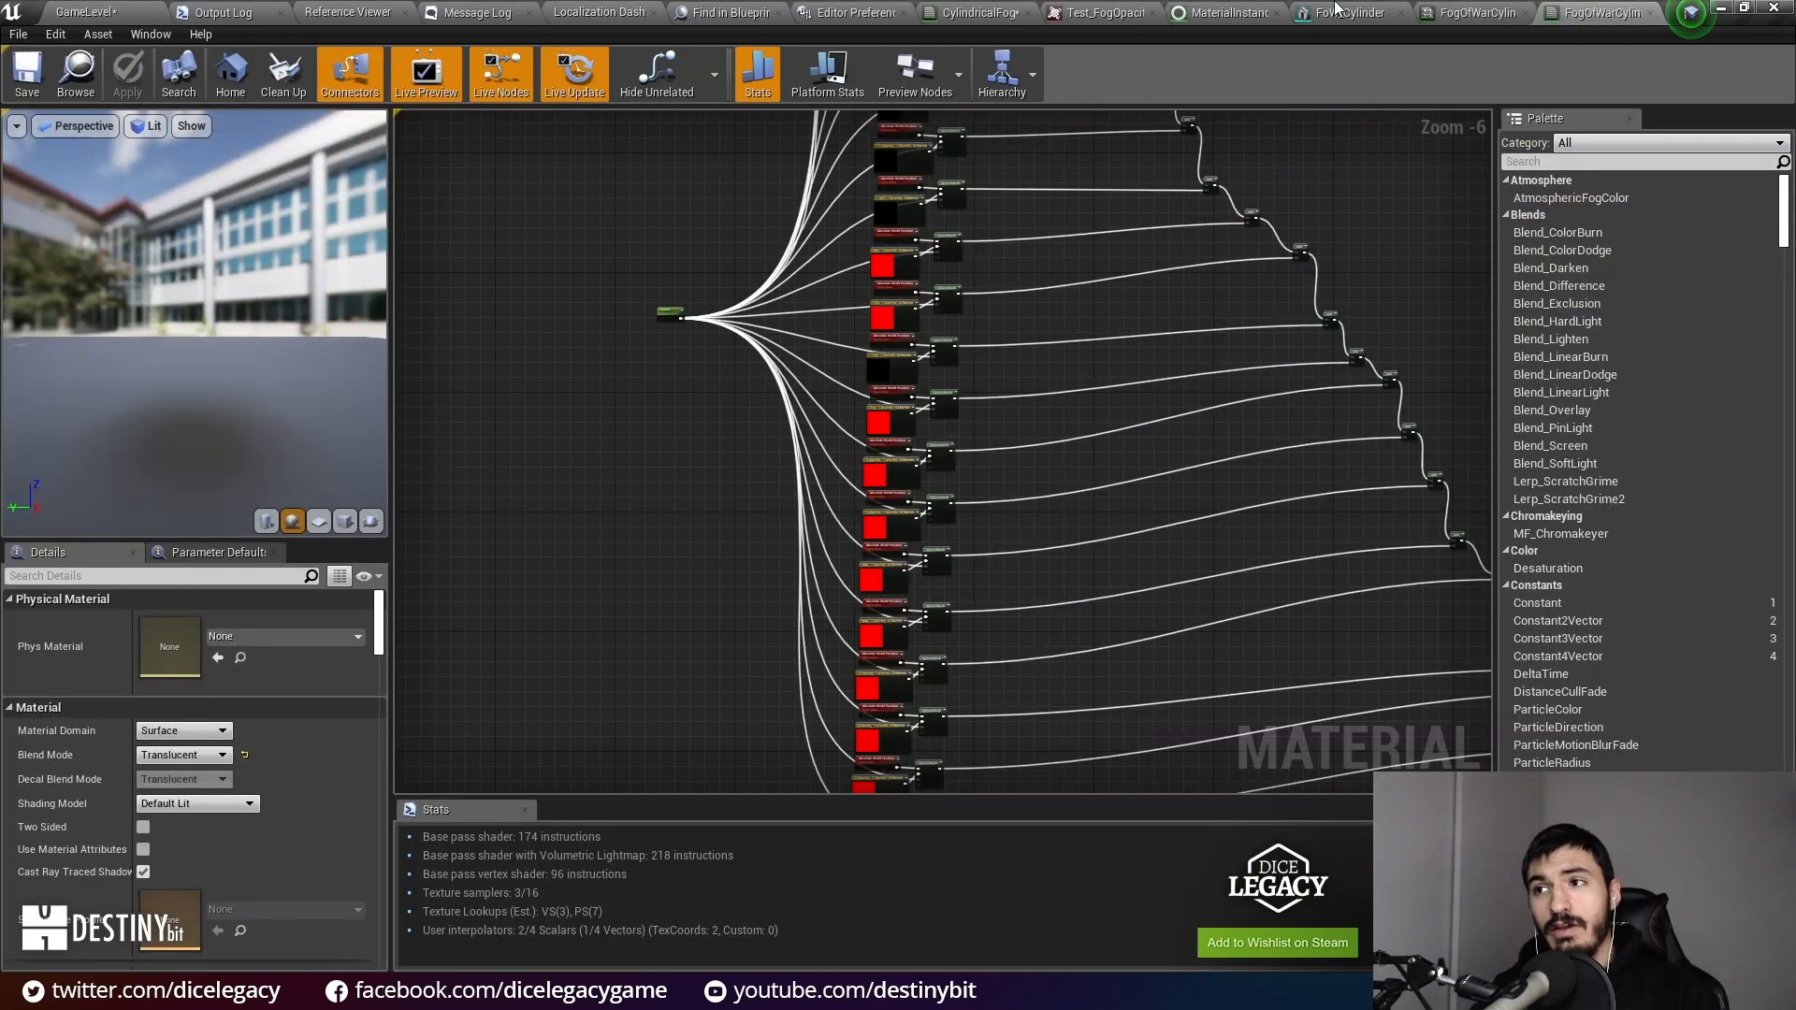
left_click(106, 9)
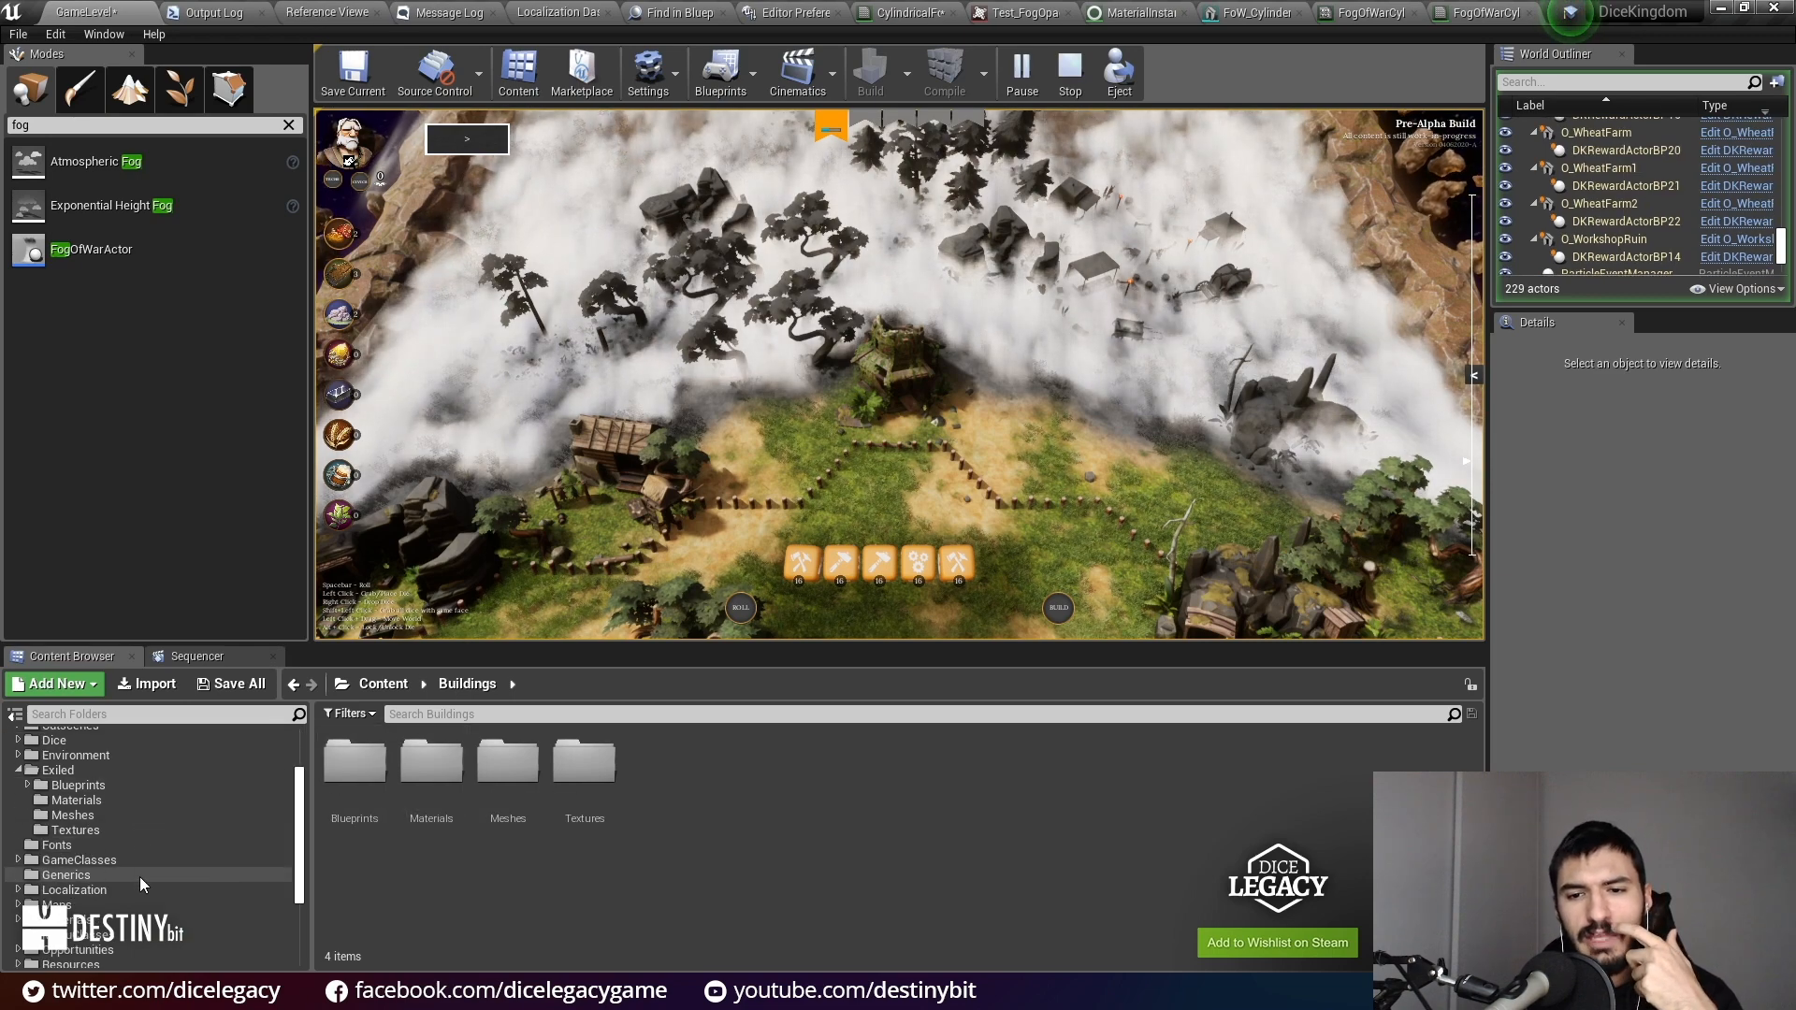
left_click(58, 919)
double_click(354, 760)
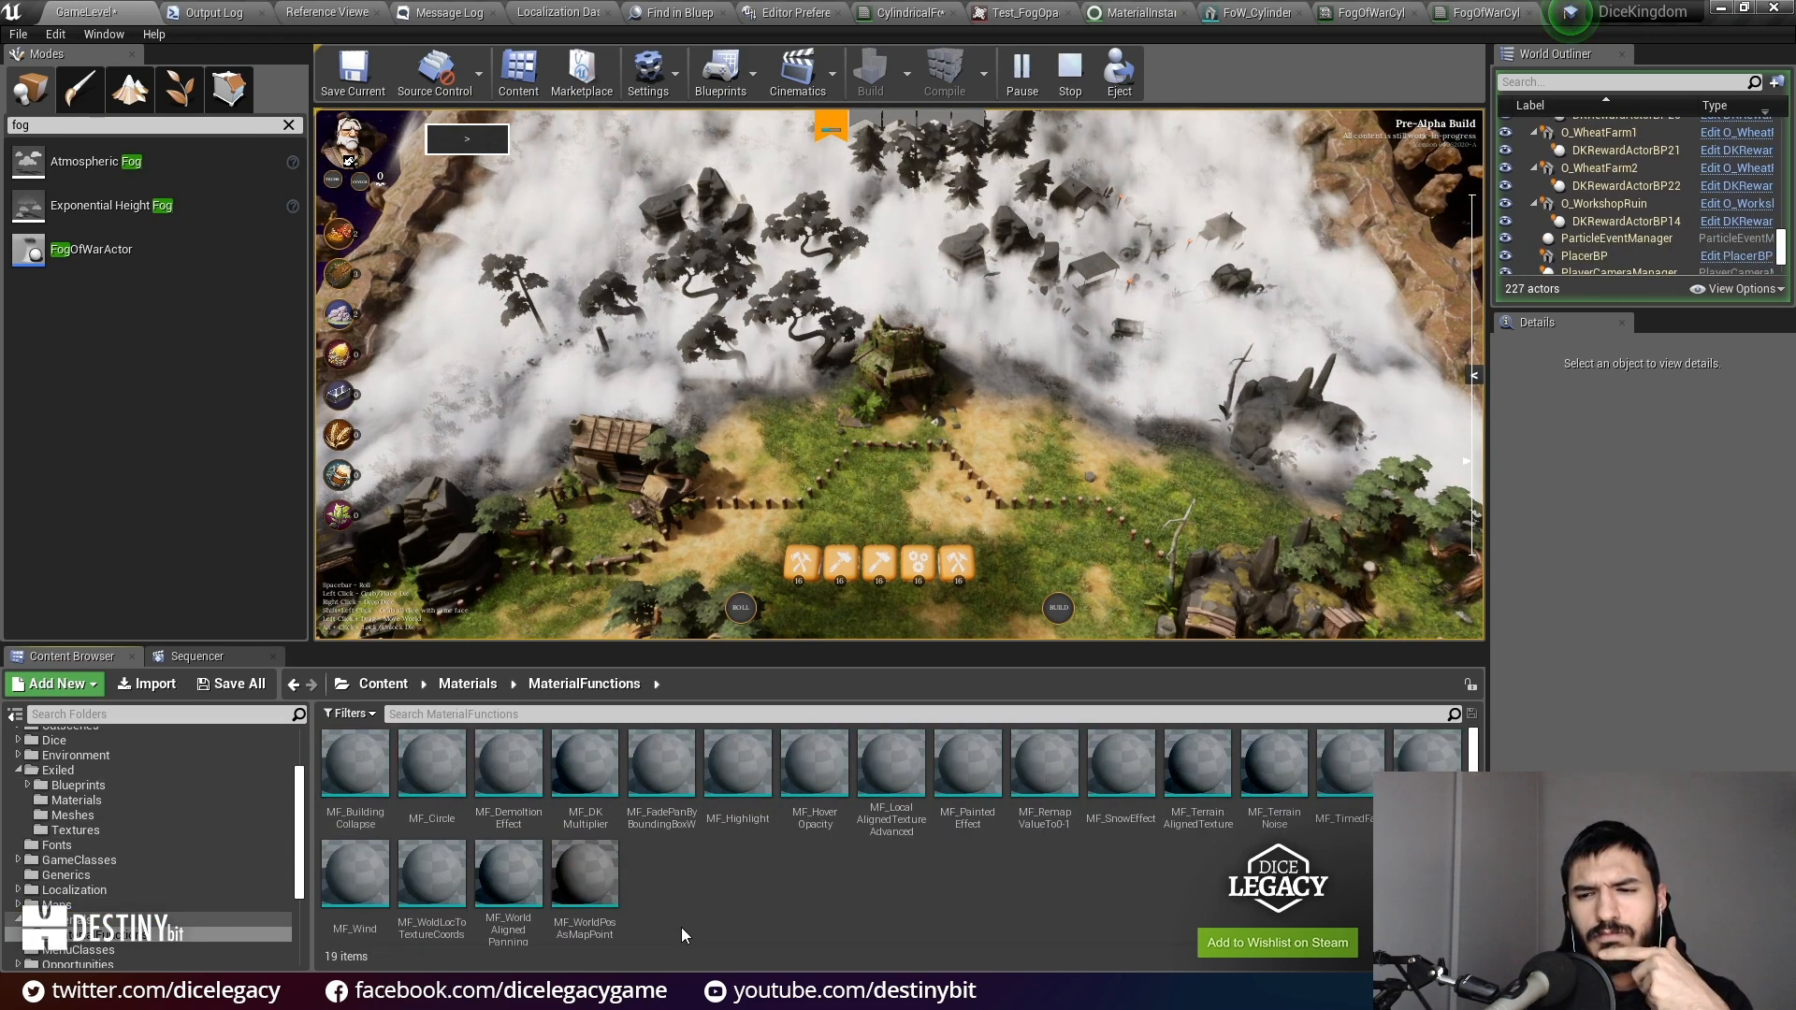
left_click(524, 884)
double_click(524, 883)
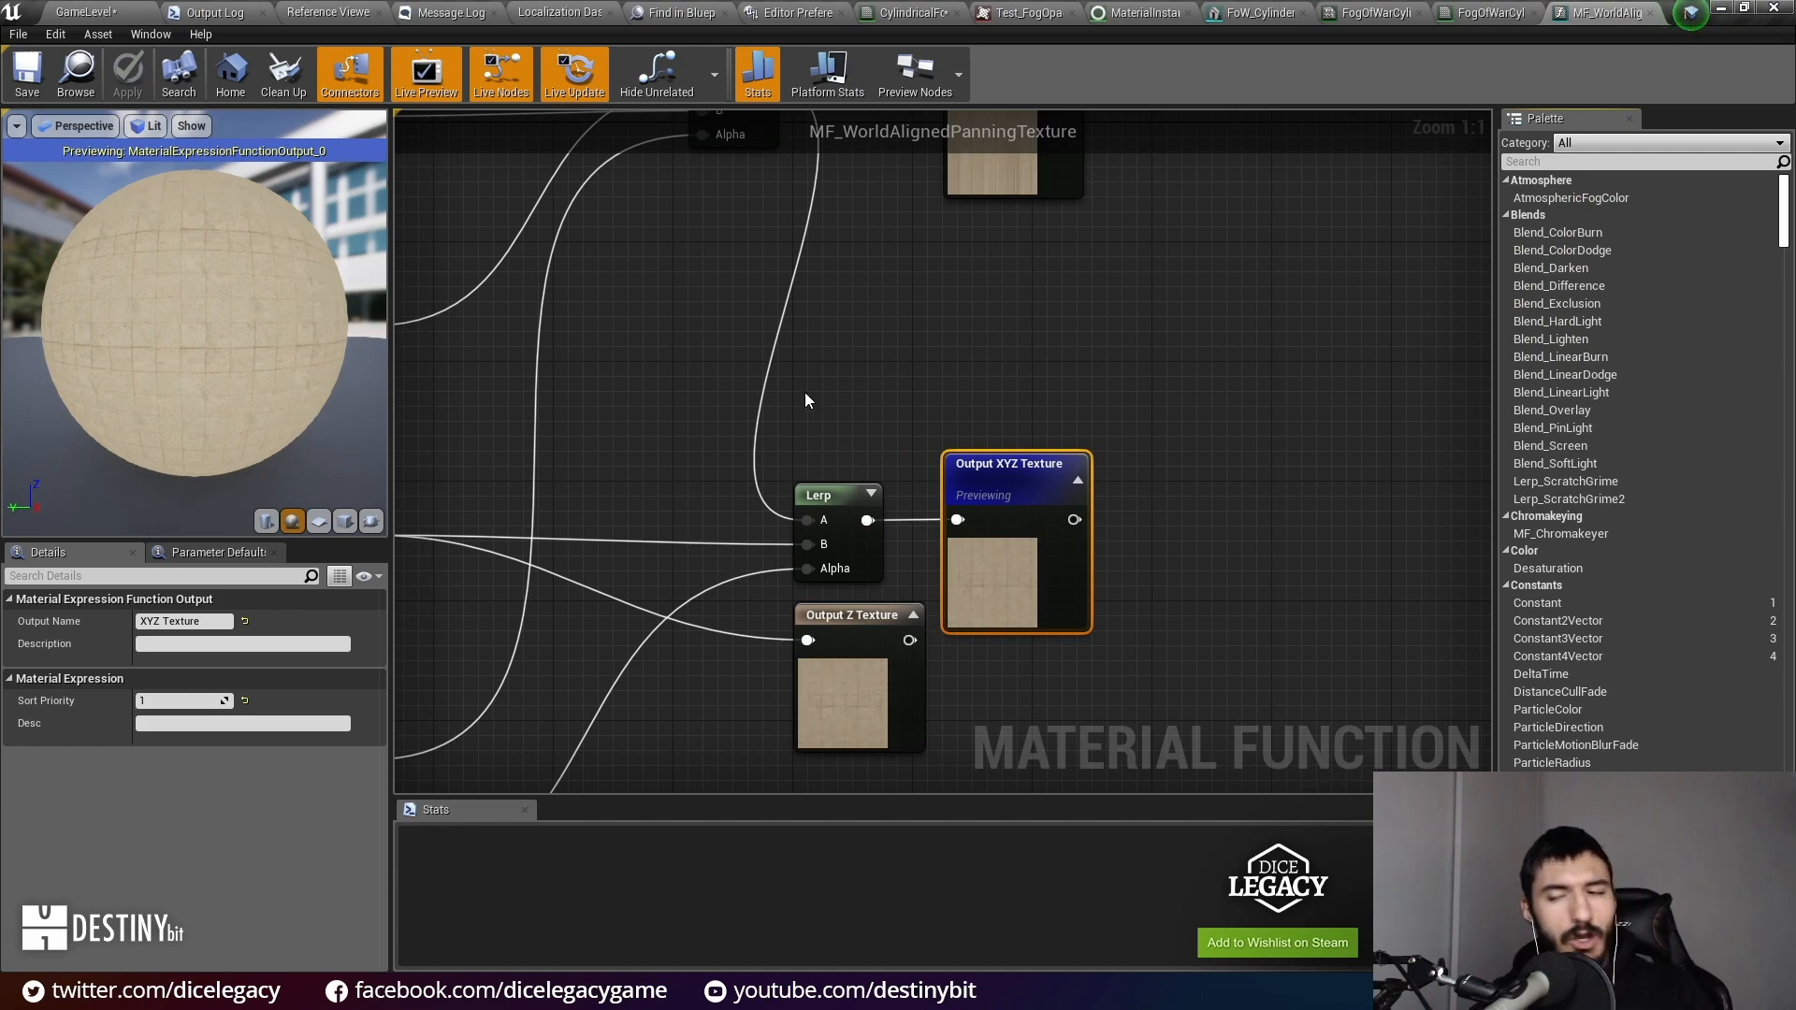
Step: Examine how MF_WorldAlignedPanningTexture feeds its masked world coordinates through Panner nodes into three Texture Samples
scroll(809, 402, "down", 10)
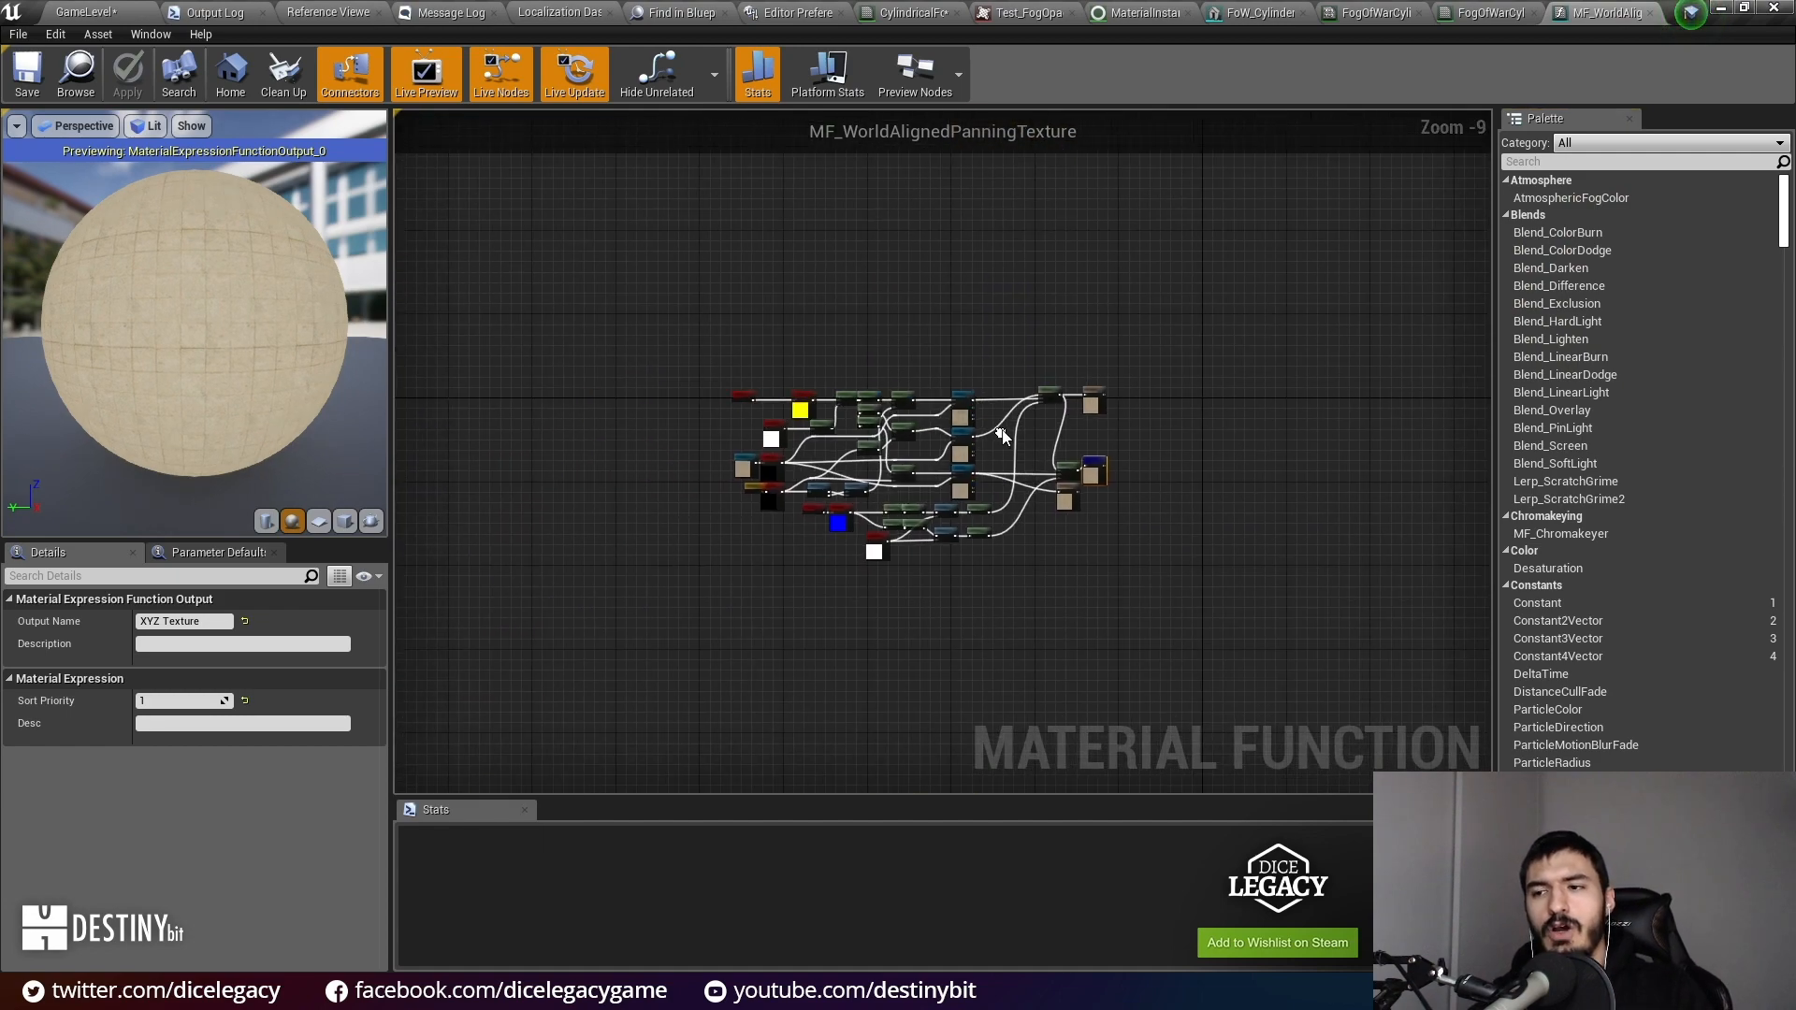
scroll(1000, 433, "up", 8)
left_click(1005, 511)
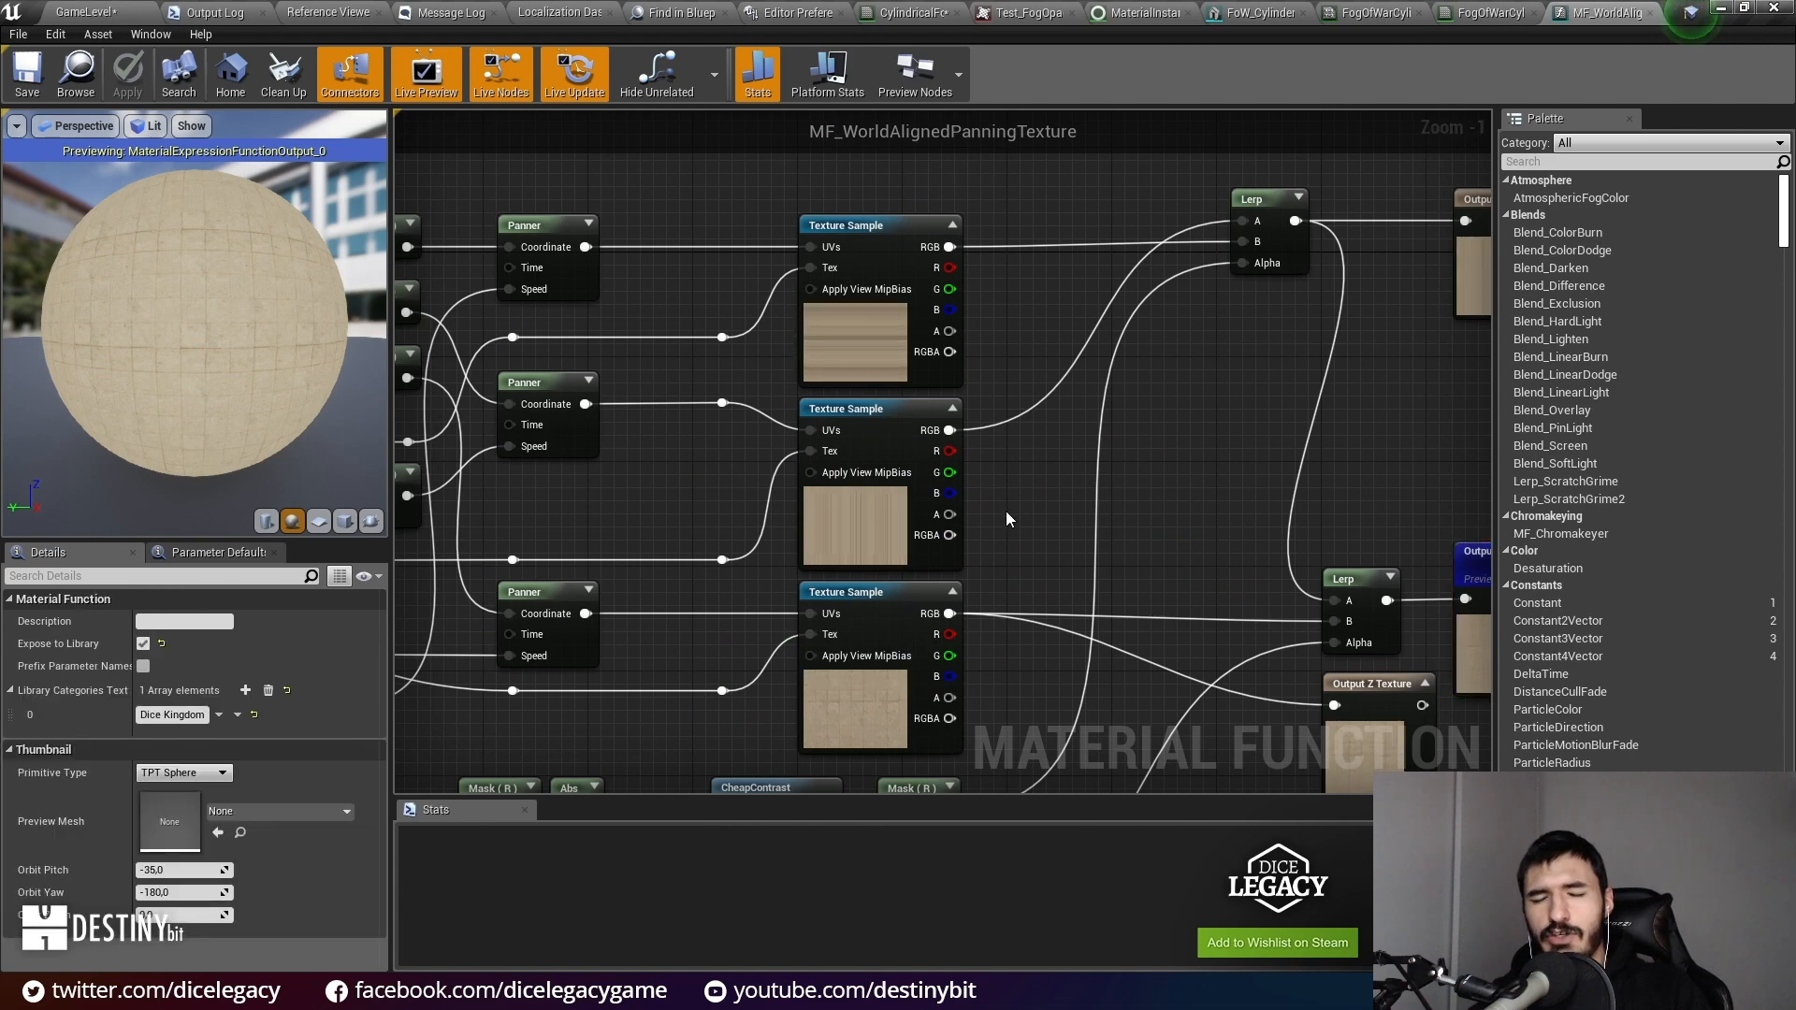
left_click(597, 437)
right_click_drag(682, 491, 1039, 496)
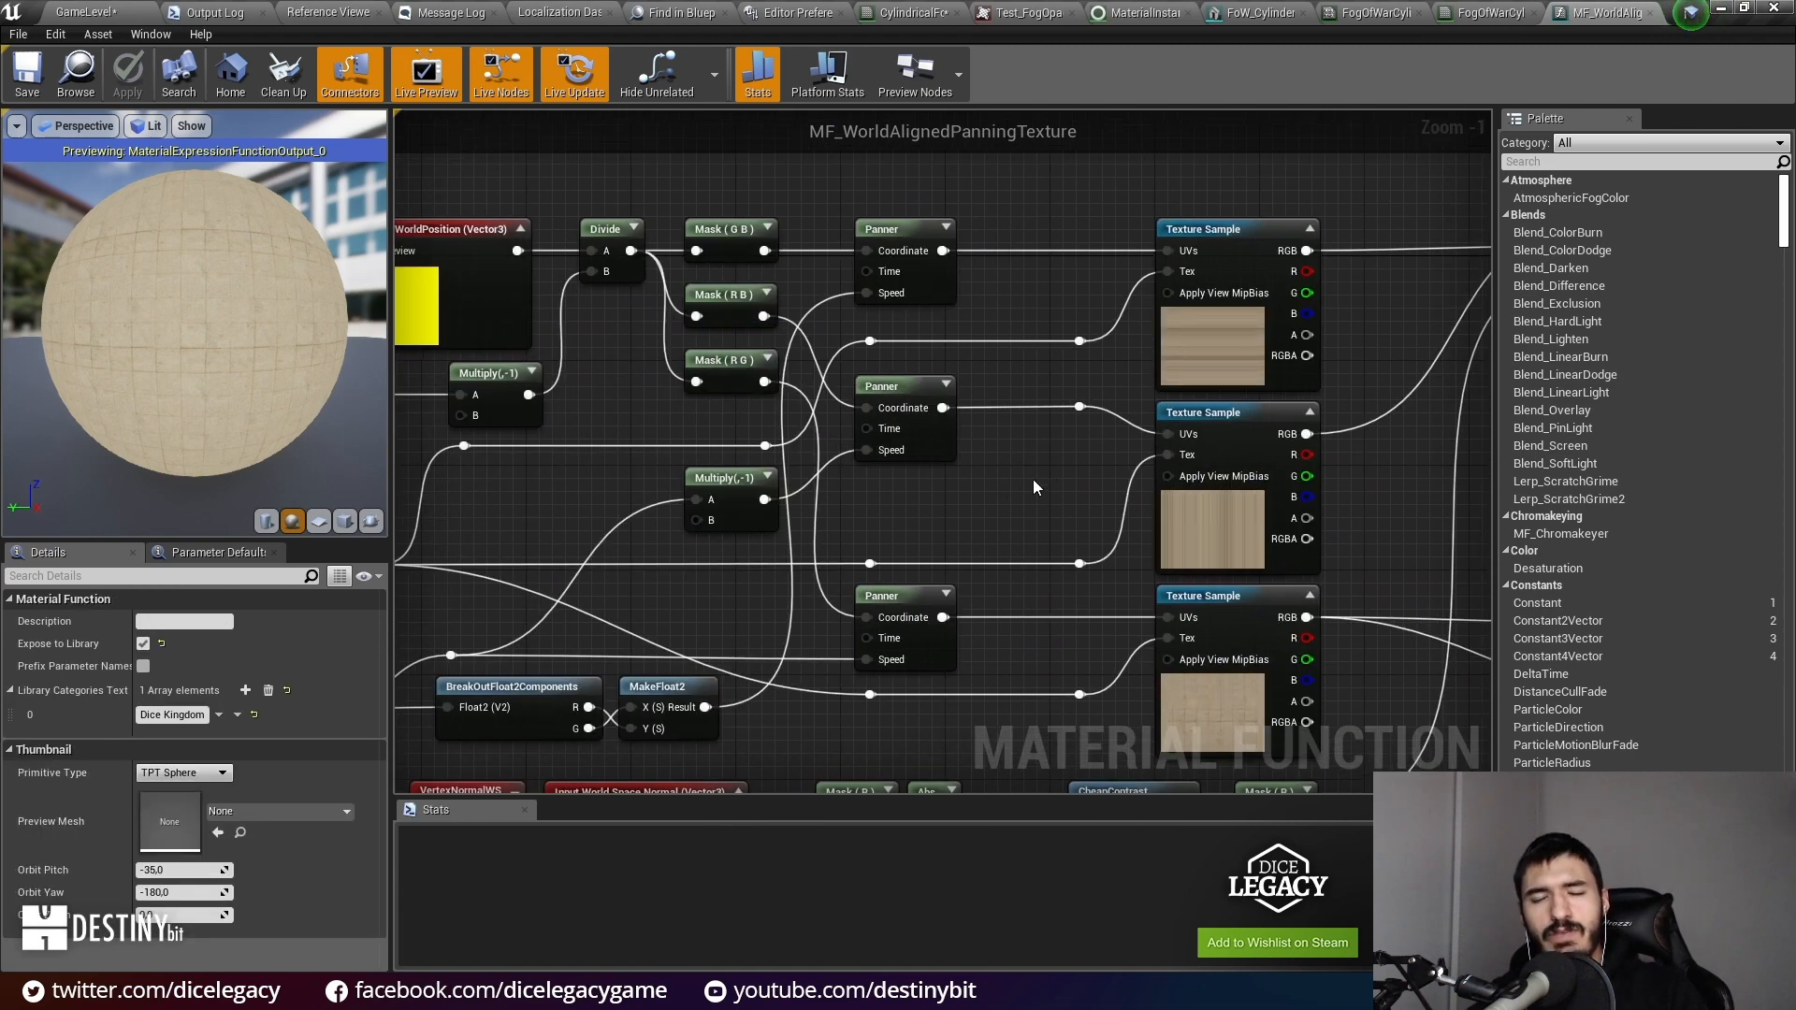
scroll(1034, 486, "down", 1)
scroll(1033, 480, "down", 2)
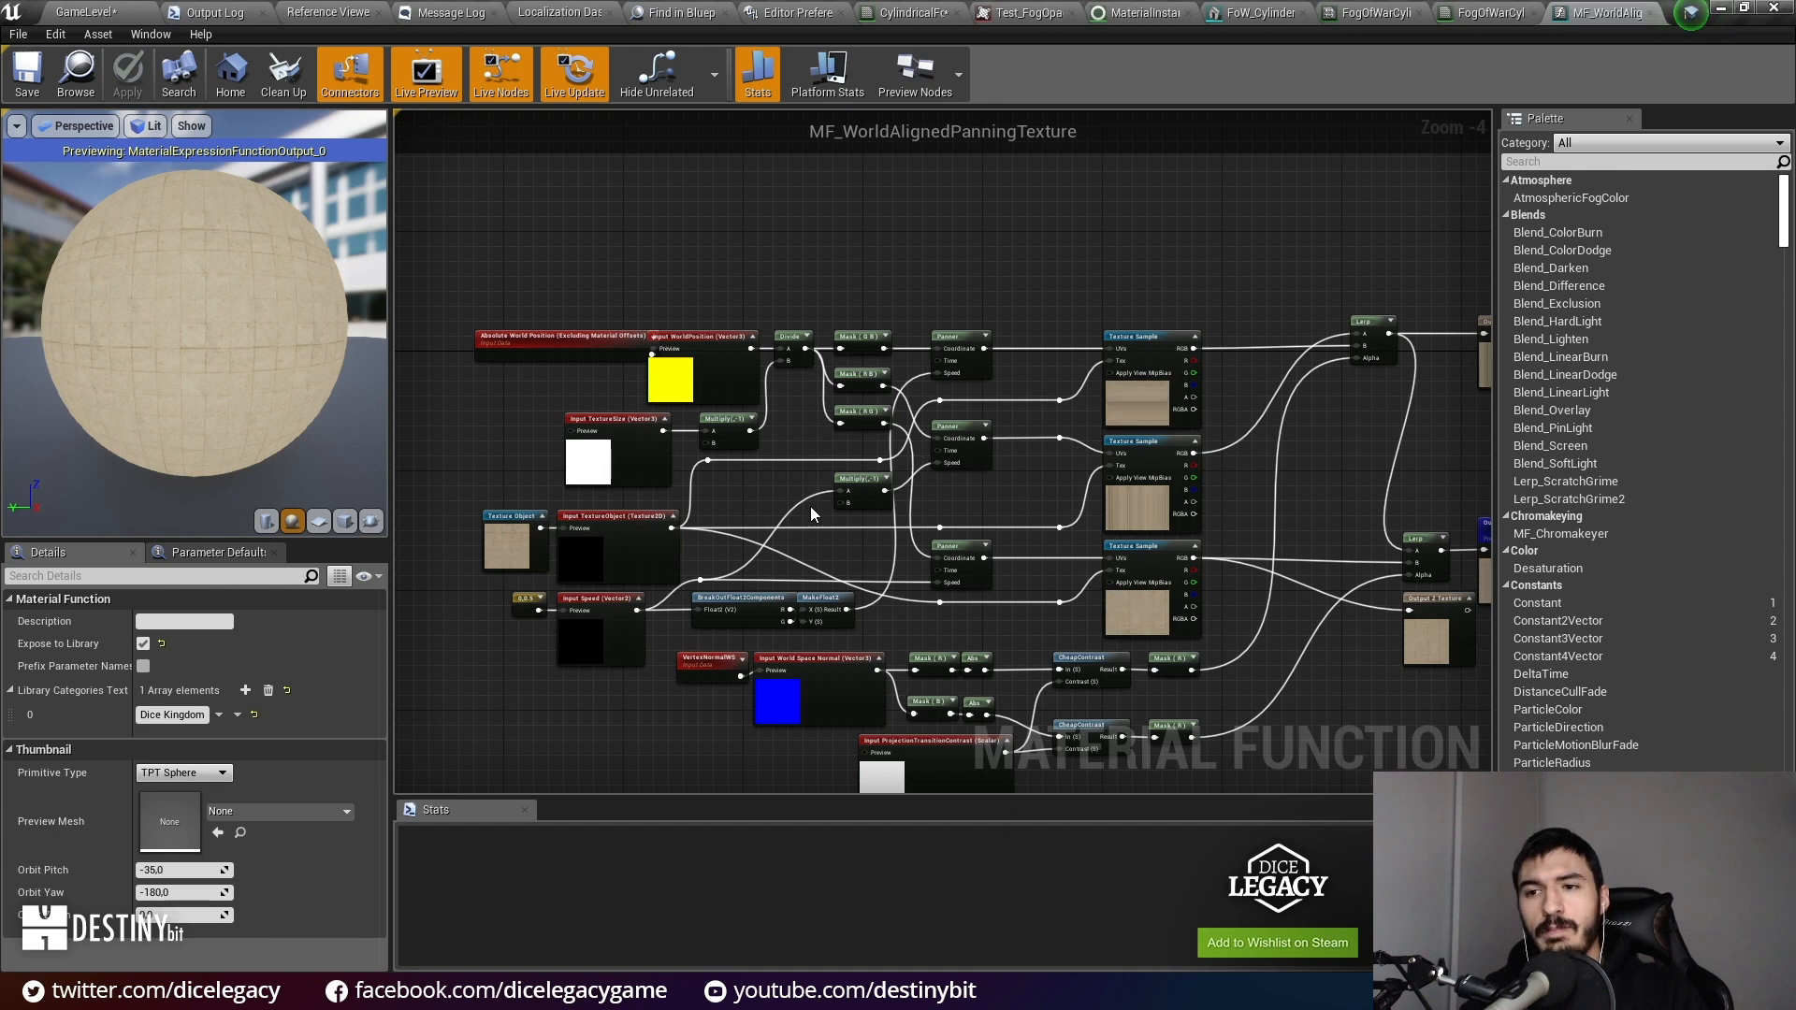
Step: Toggle the preview's realtime rendering and orbit the sphere to examine how the world-aligned texture pans on each side
scroll(814, 503, "up", 5)
right_click_drag(739, 531, 934, 644)
left_click_drag(195, 323, 323, 355)
left_click(17, 126)
left_click(54, 165)
mouse_move(209, 374)
left_mouse_down()
mouse_move(235, 360)
mouse_move(210, 374)
left_mouse_up()
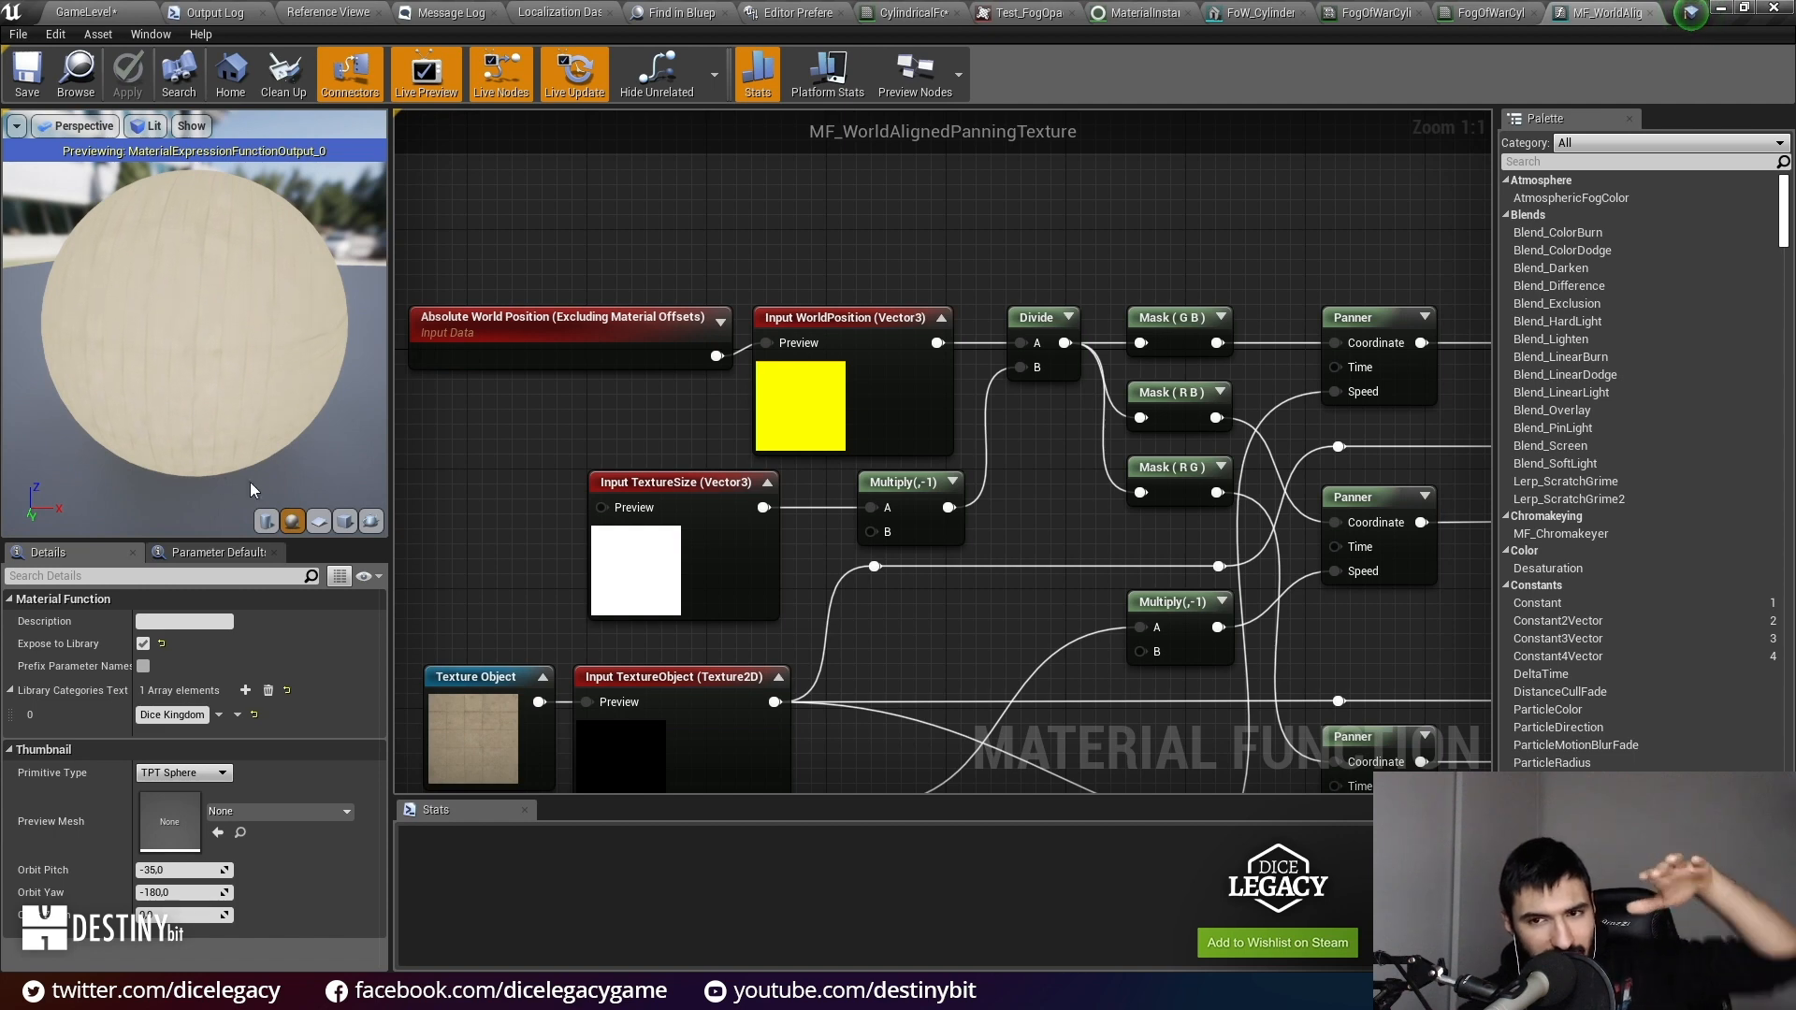
mouse_move(185, 287)
left_mouse_down()
mouse_move(283, 417)
mouse_move(211, 276)
left_mouse_up()
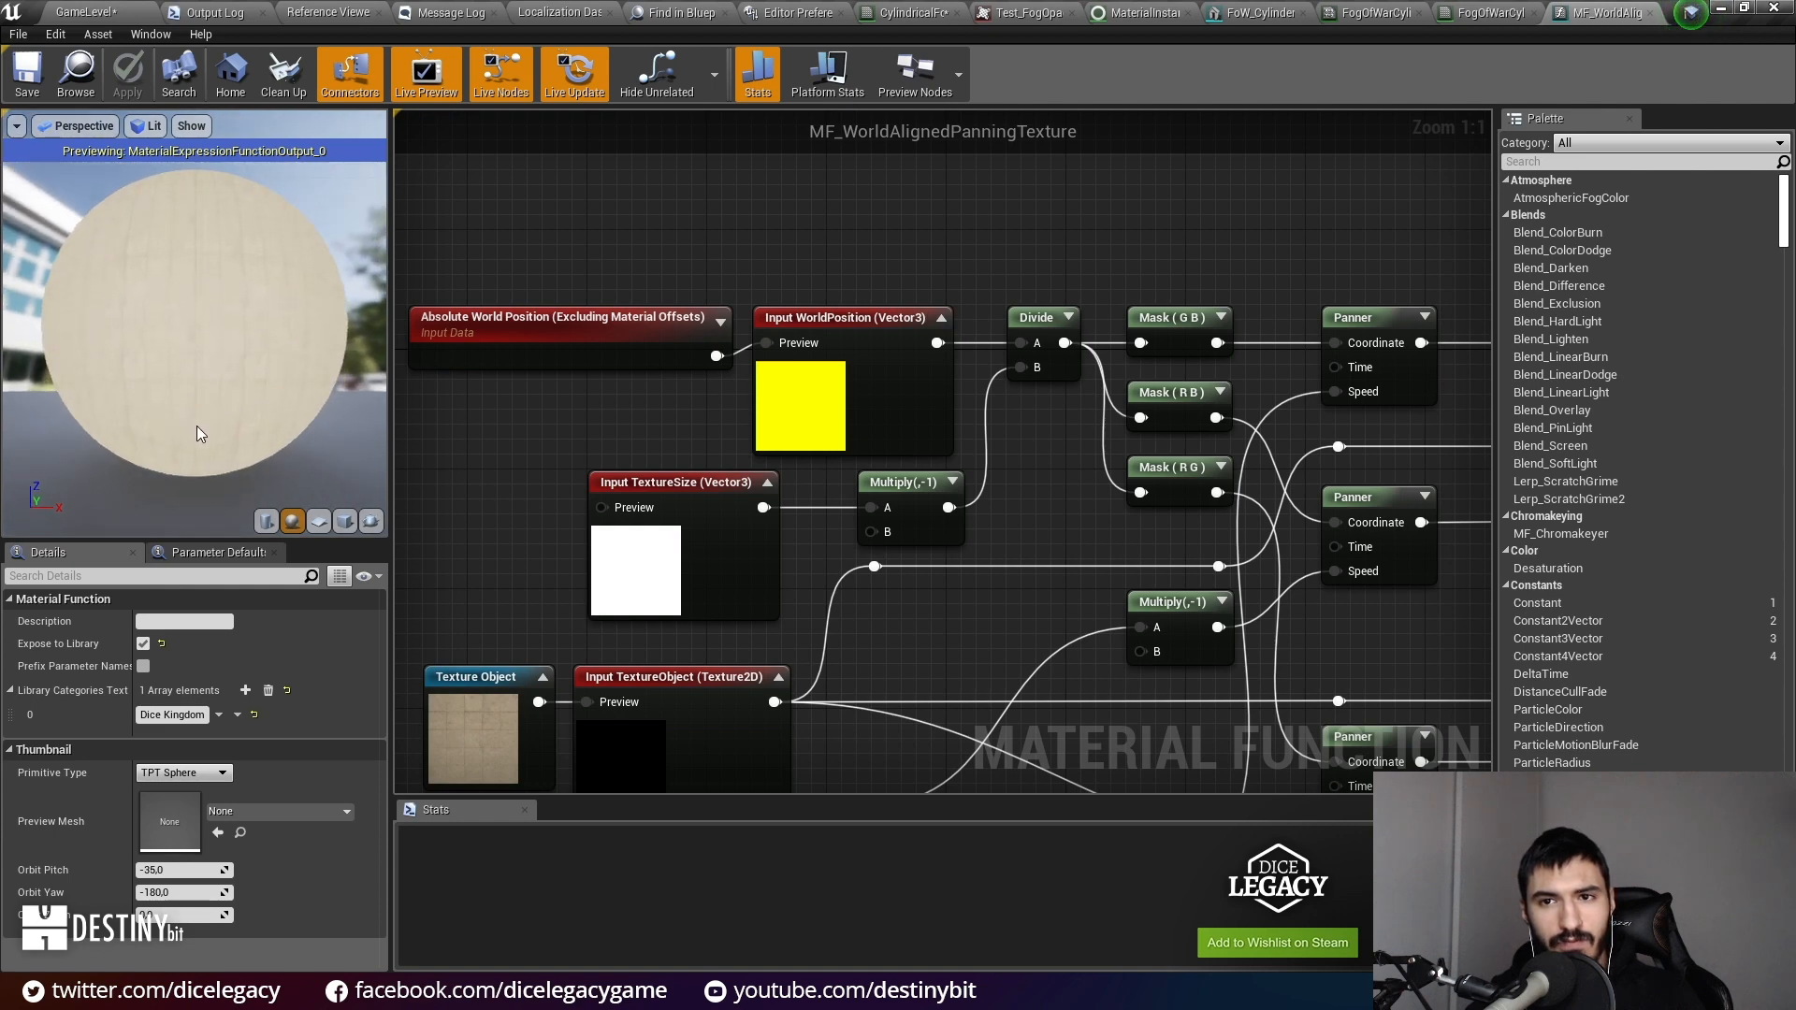
left_click_drag(211, 356, 199, 379)
left_click_drag(191, 267, 251, 183)
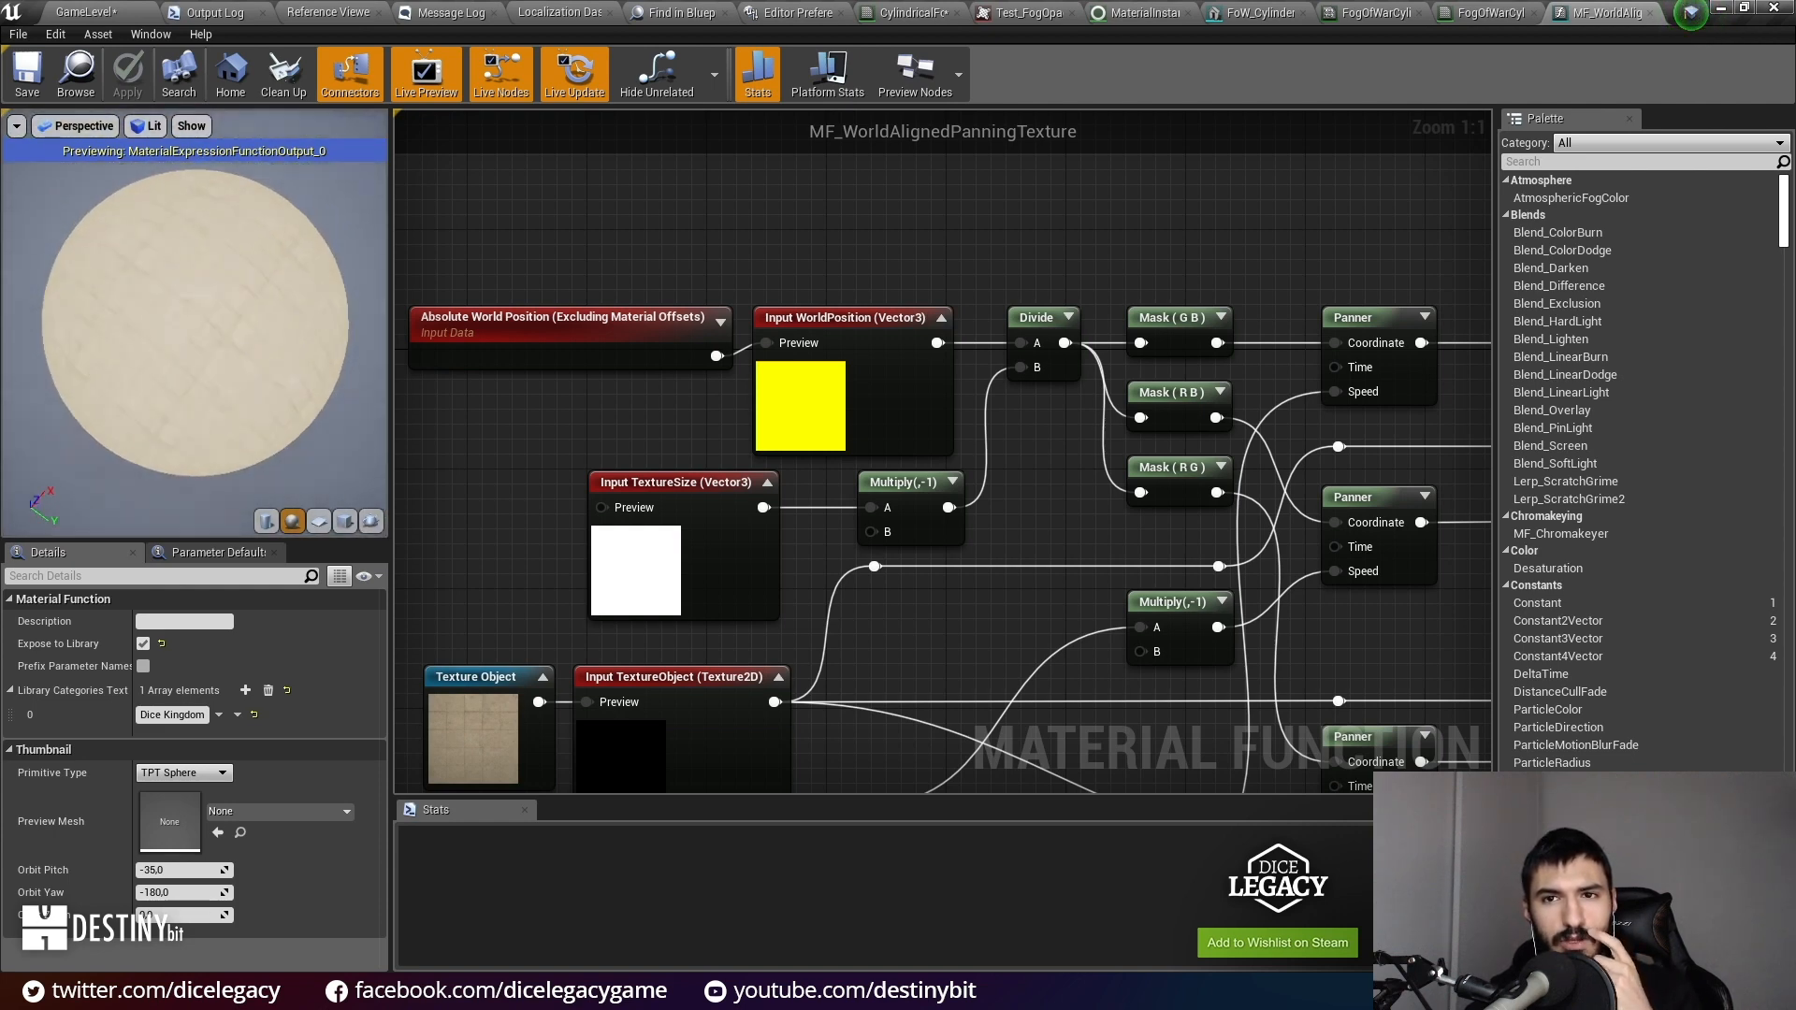
left_click_drag(199, 271, 271, 197)
mouse_move(127, 321)
left_mouse_down()
mouse_move(124, 365)
mouse_move(161, 315)
left_mouse_up()
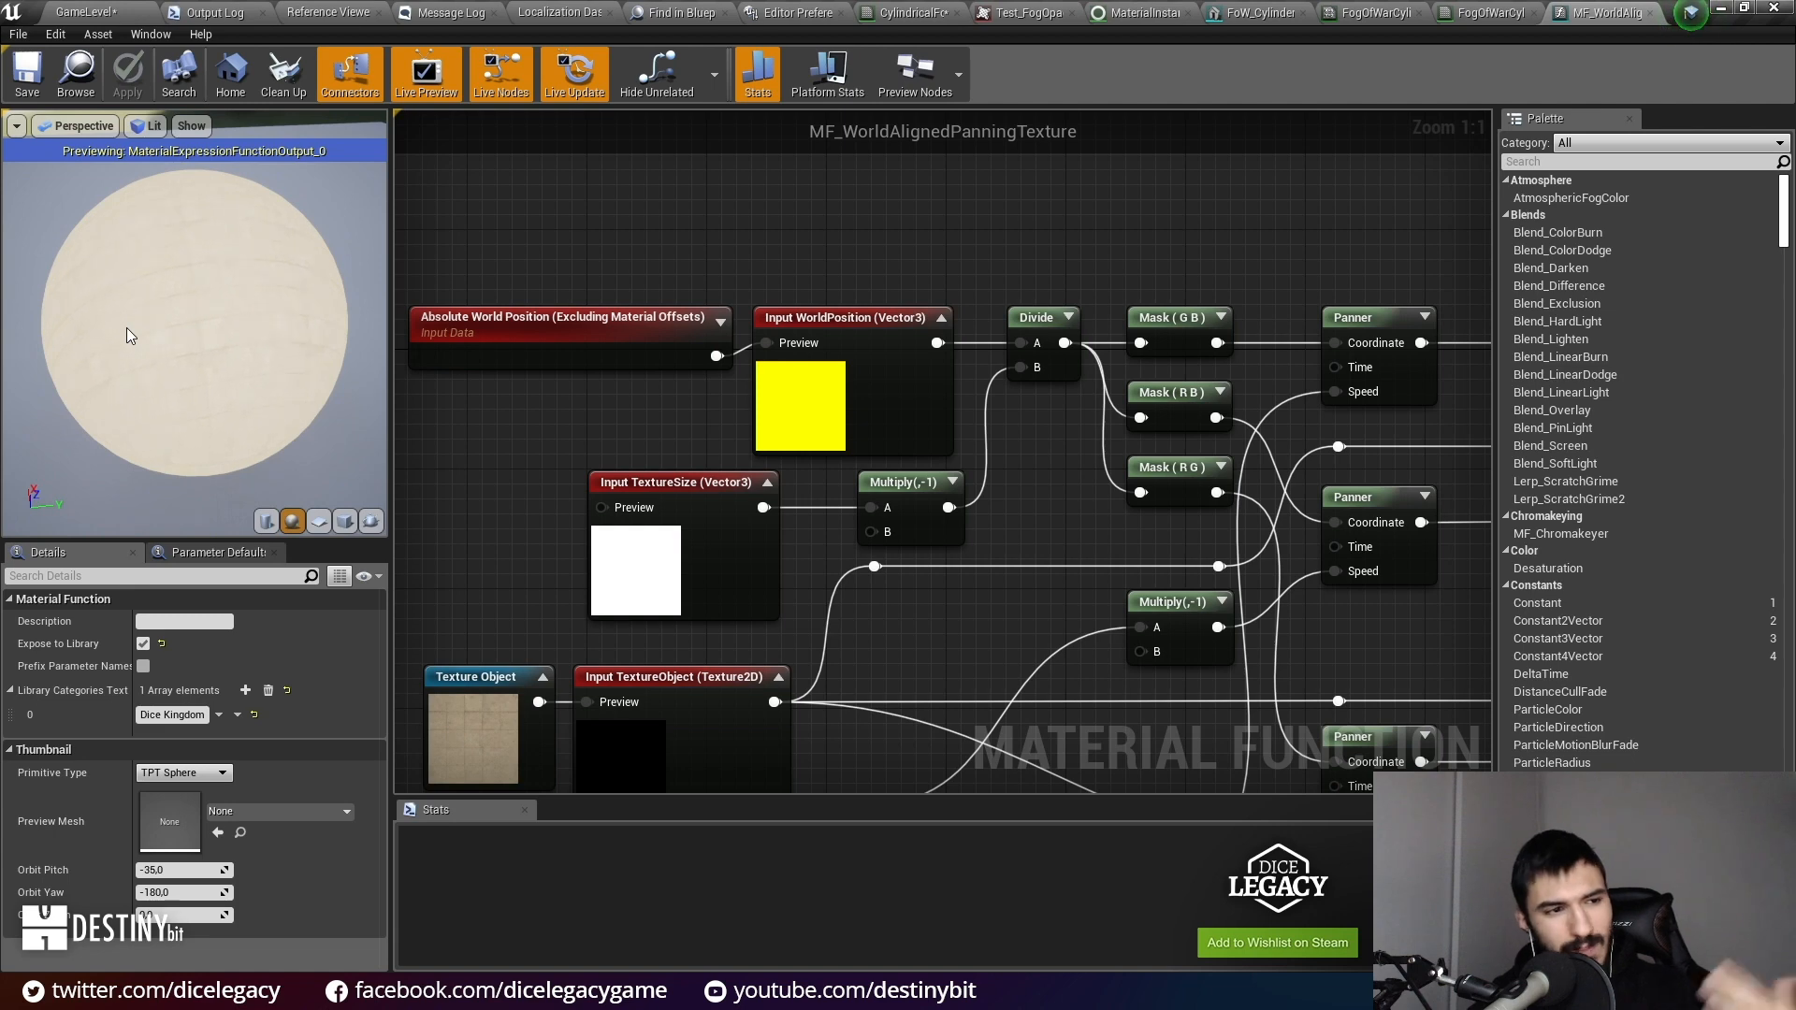
scroll(804, 241, "down", 3)
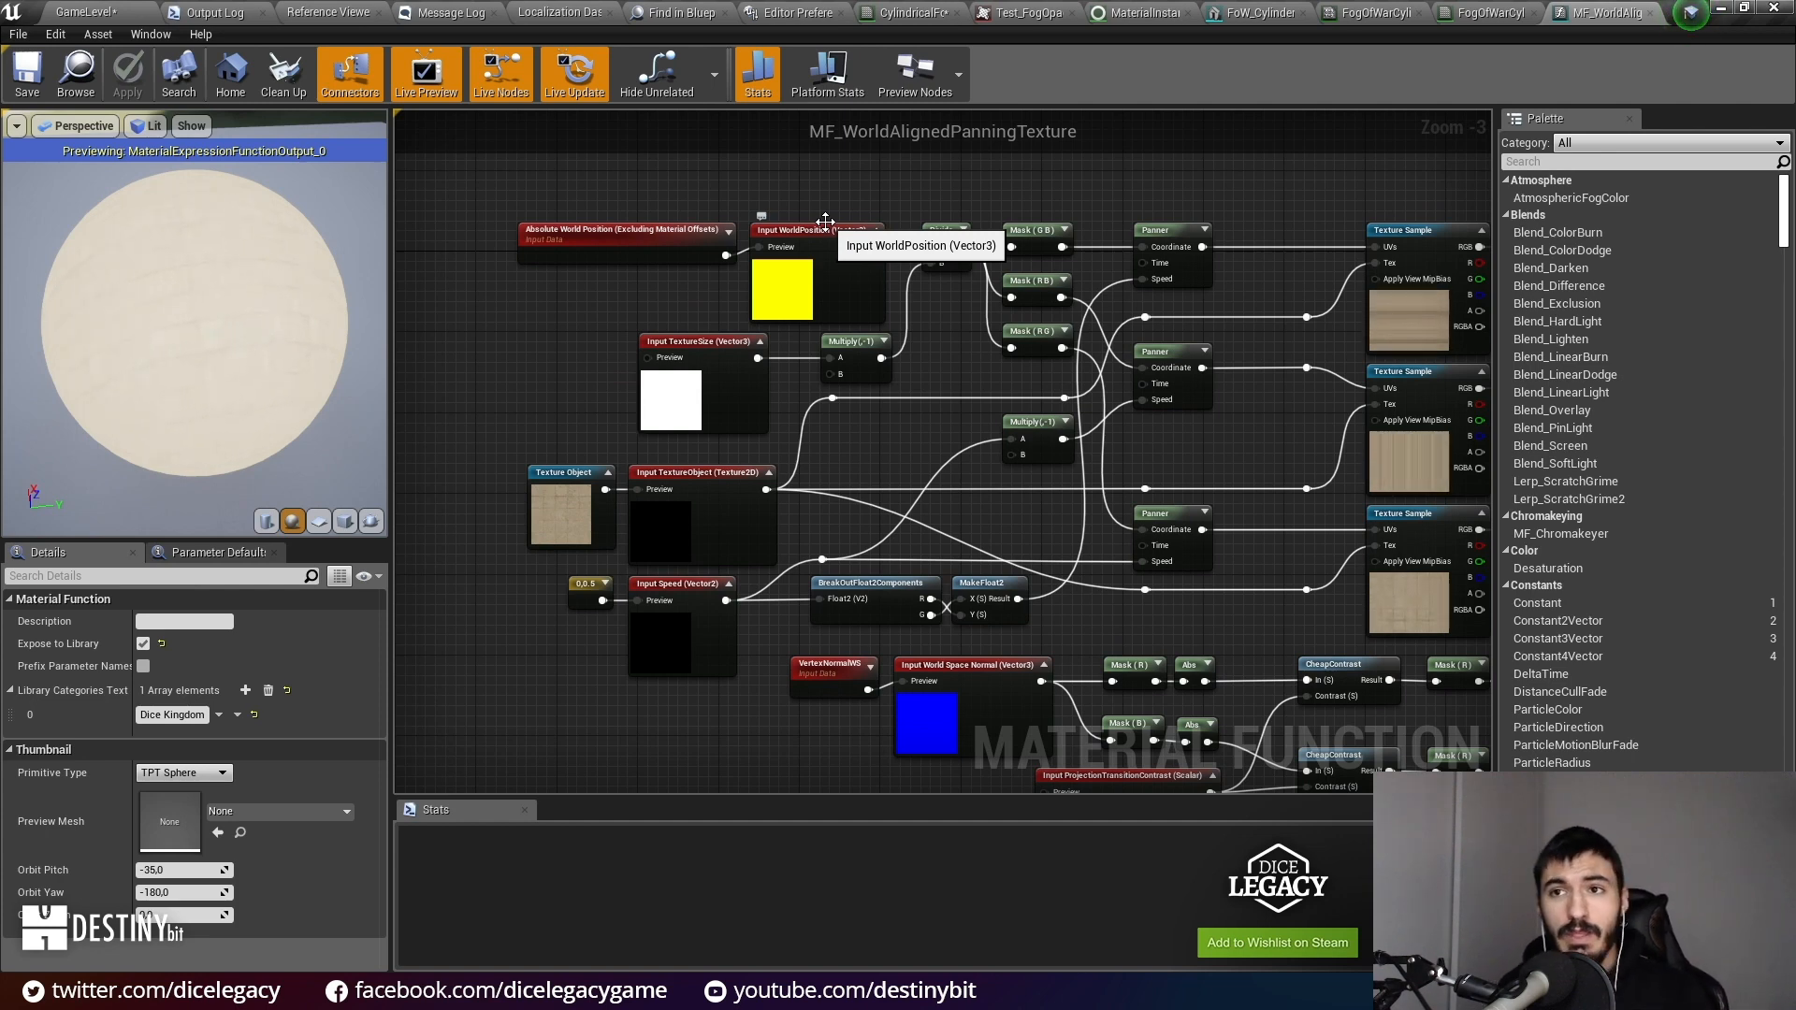
Step: Return to GameLevel and browse to the Environment/Meshes folder in the project content
left_click(77, 11)
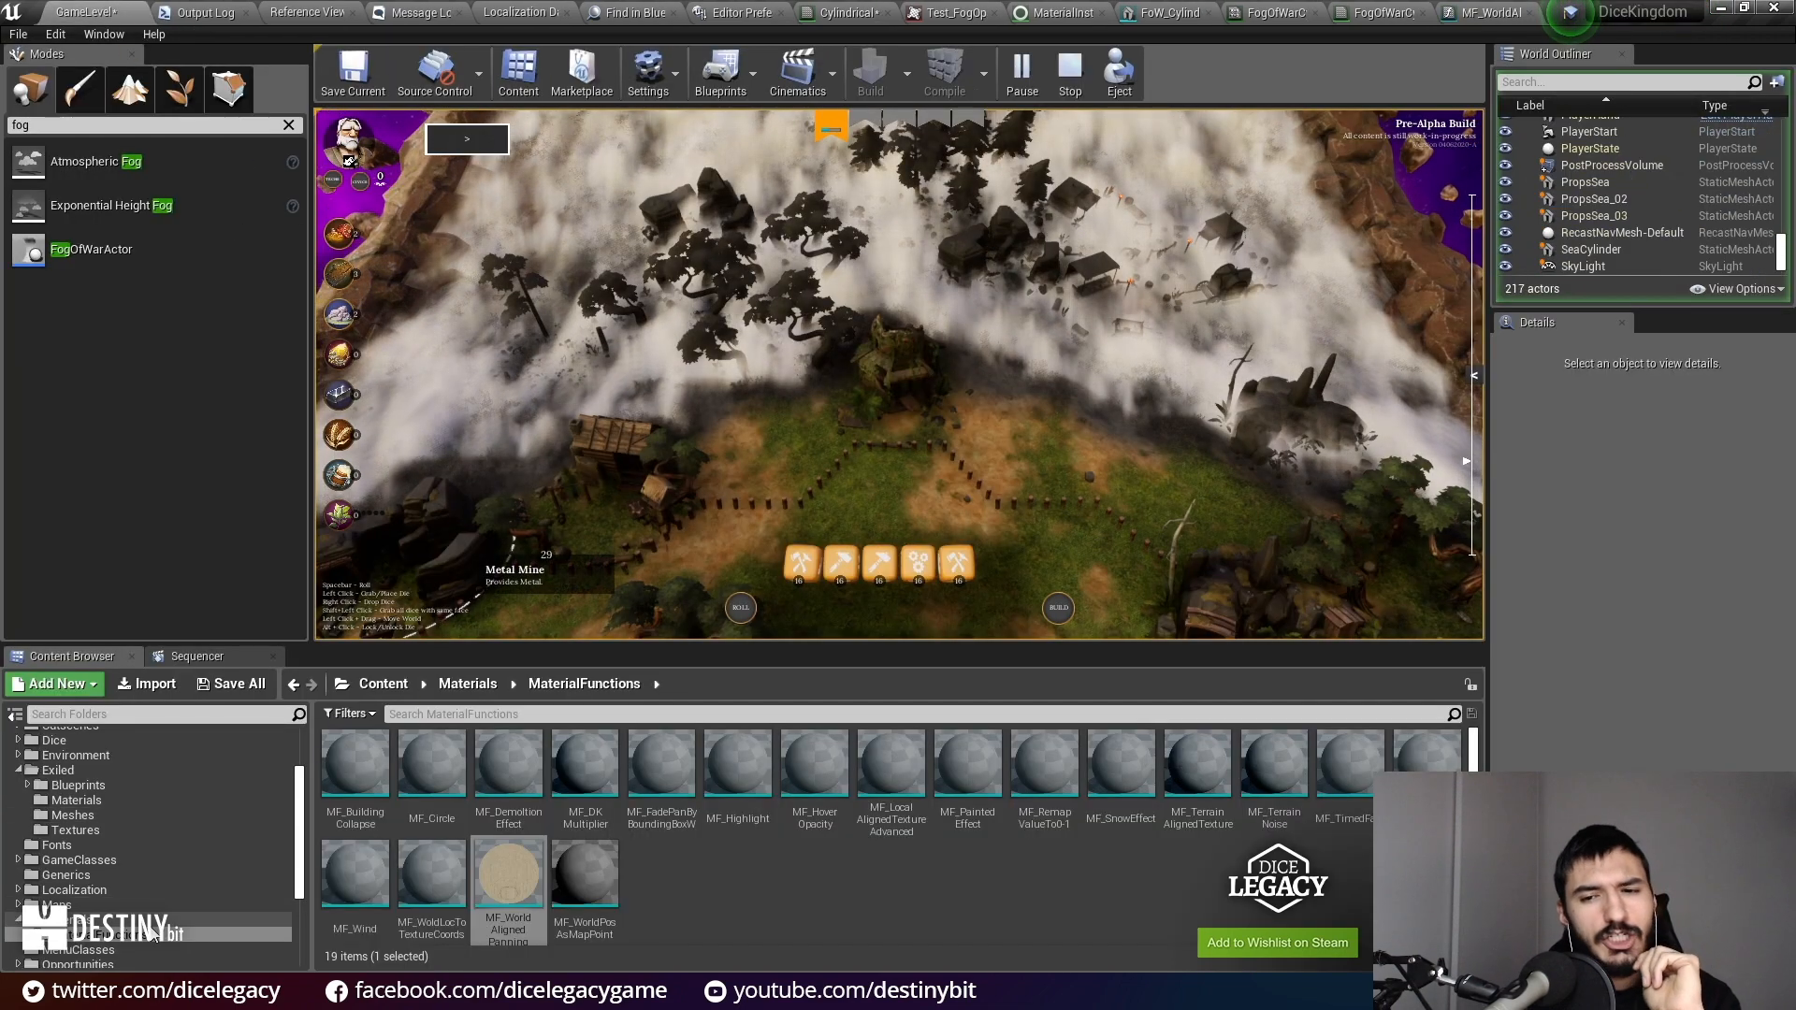
left_click(101, 818)
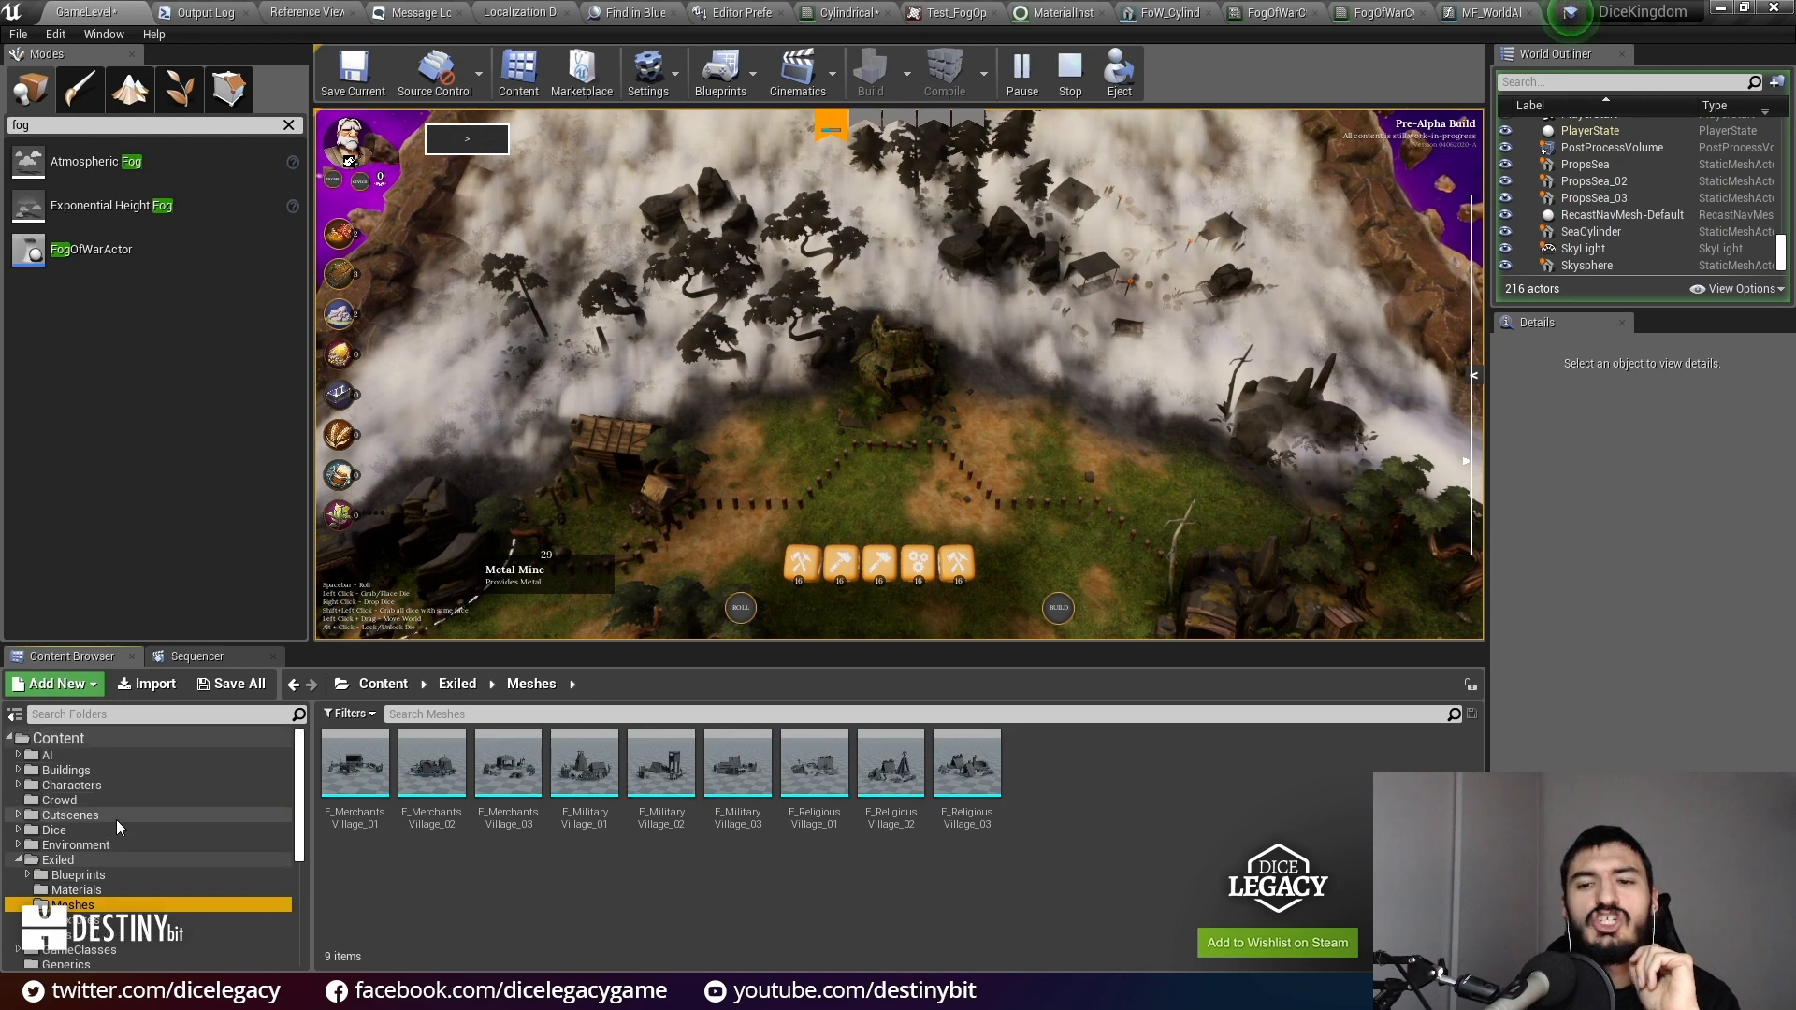
left_click(110, 845)
double_click(587, 763)
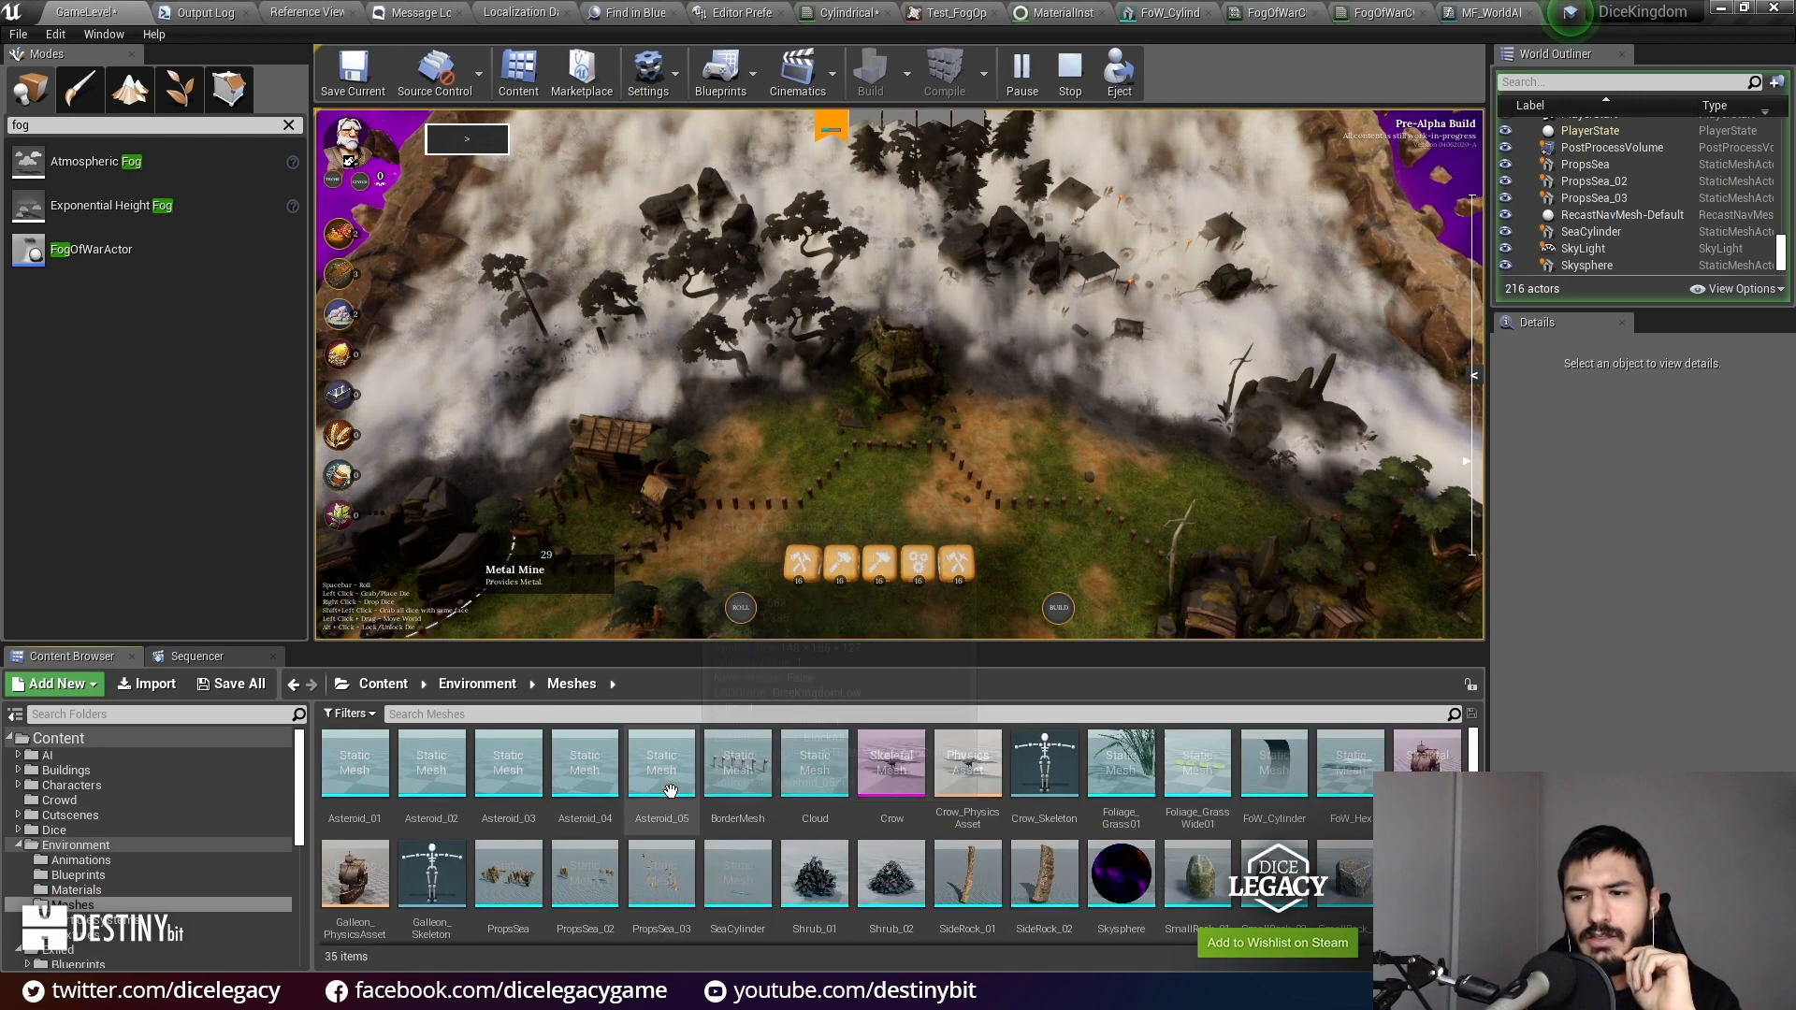
Step: Open the FoW_Hex static mesh from the Environment/Meshes folder and inspect its hexagonal shape
scroll(1206, 780, "down", 1)
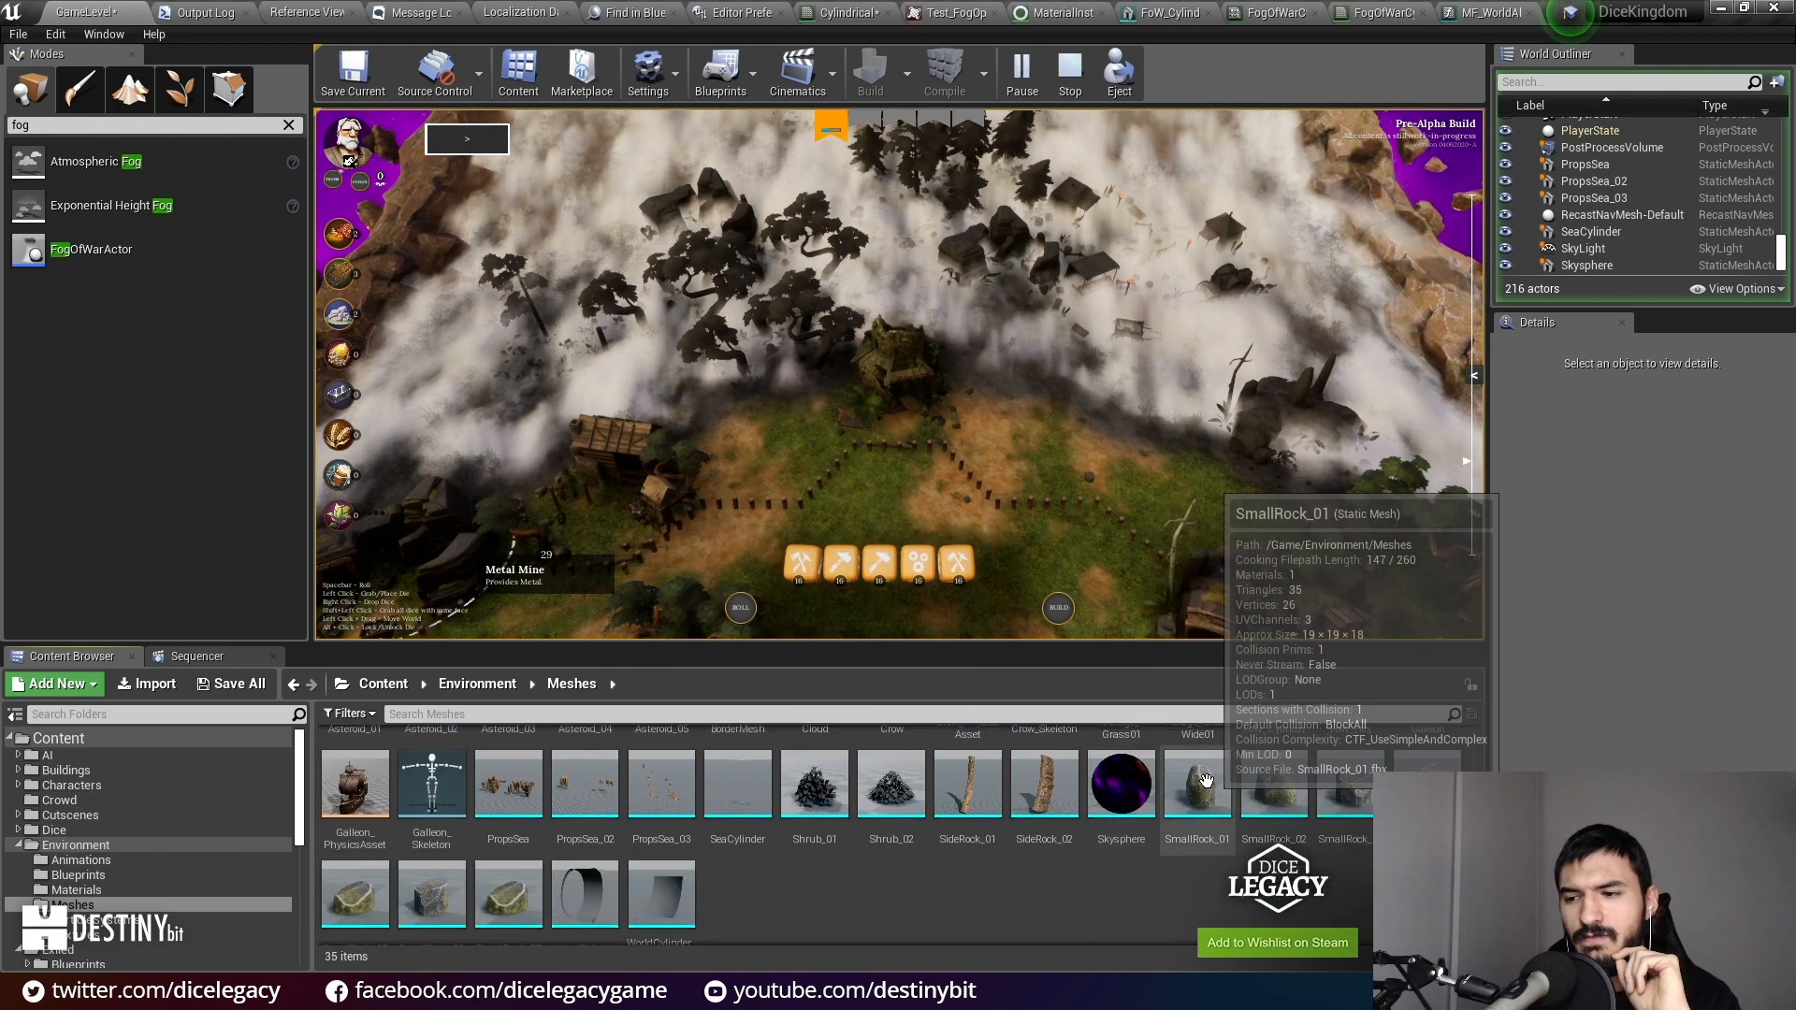
scroll(1347, 841, "up", 1)
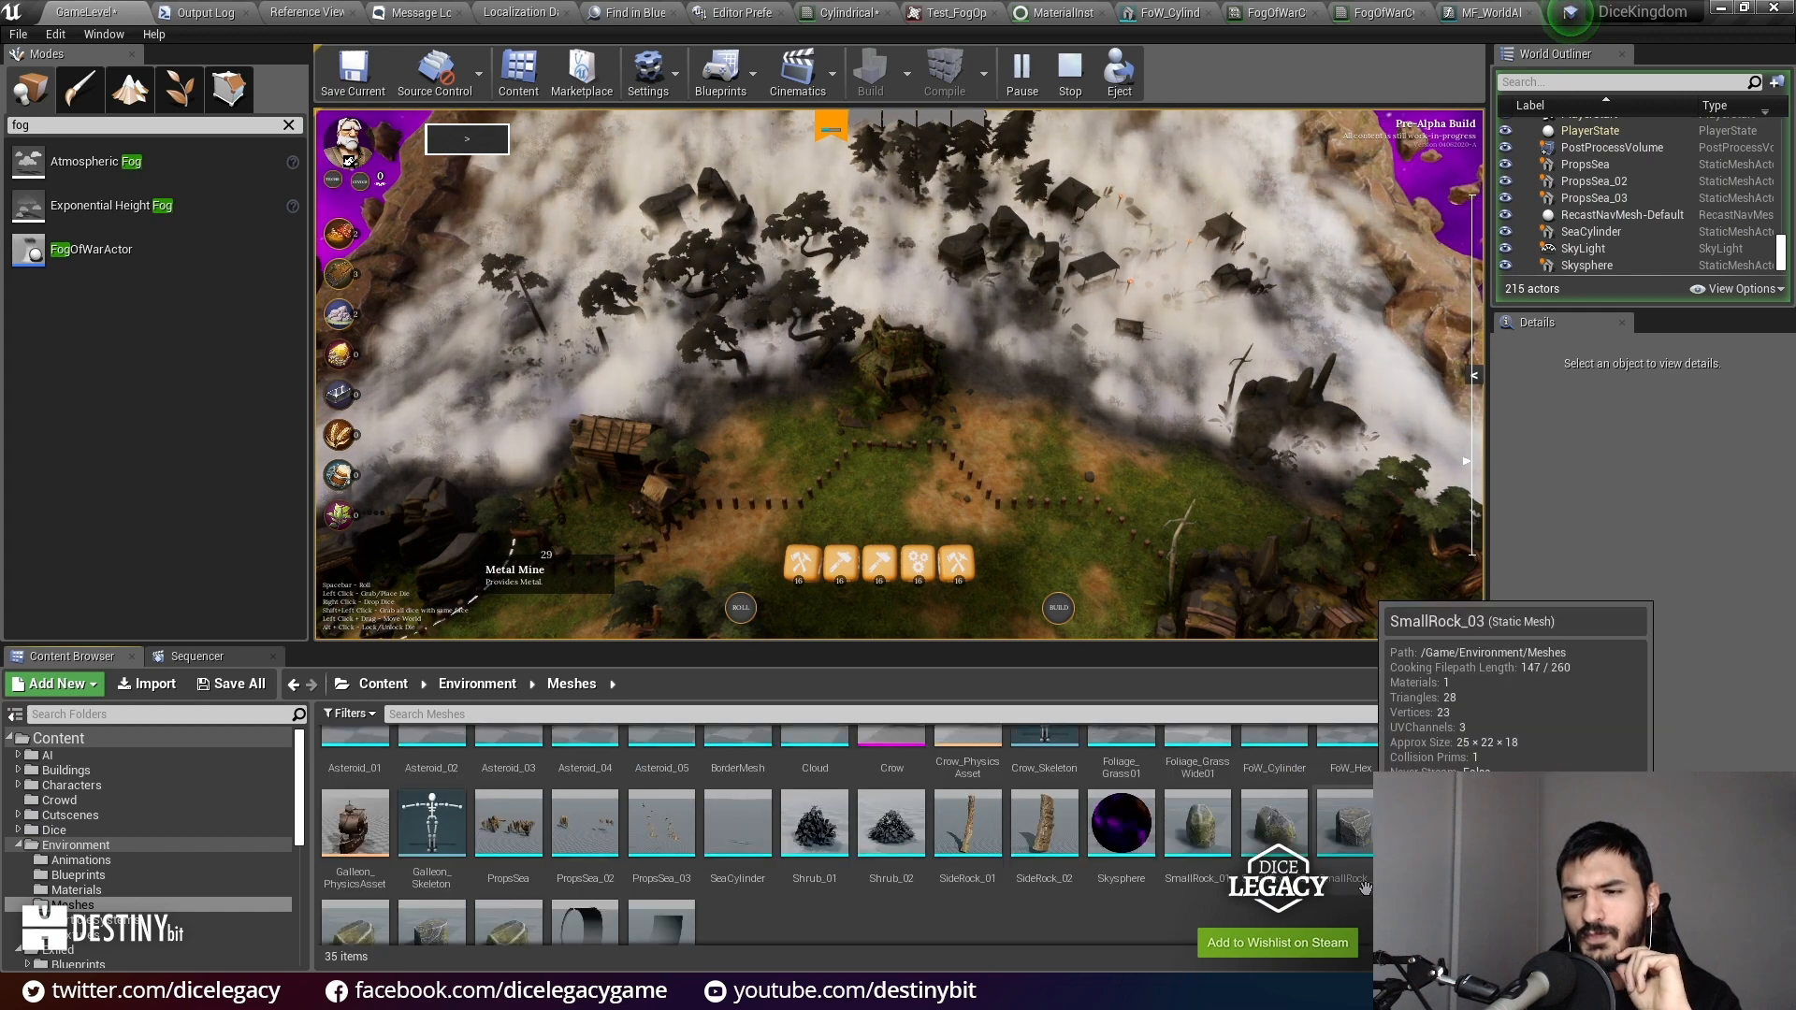
scroll(1366, 887, "up", 1)
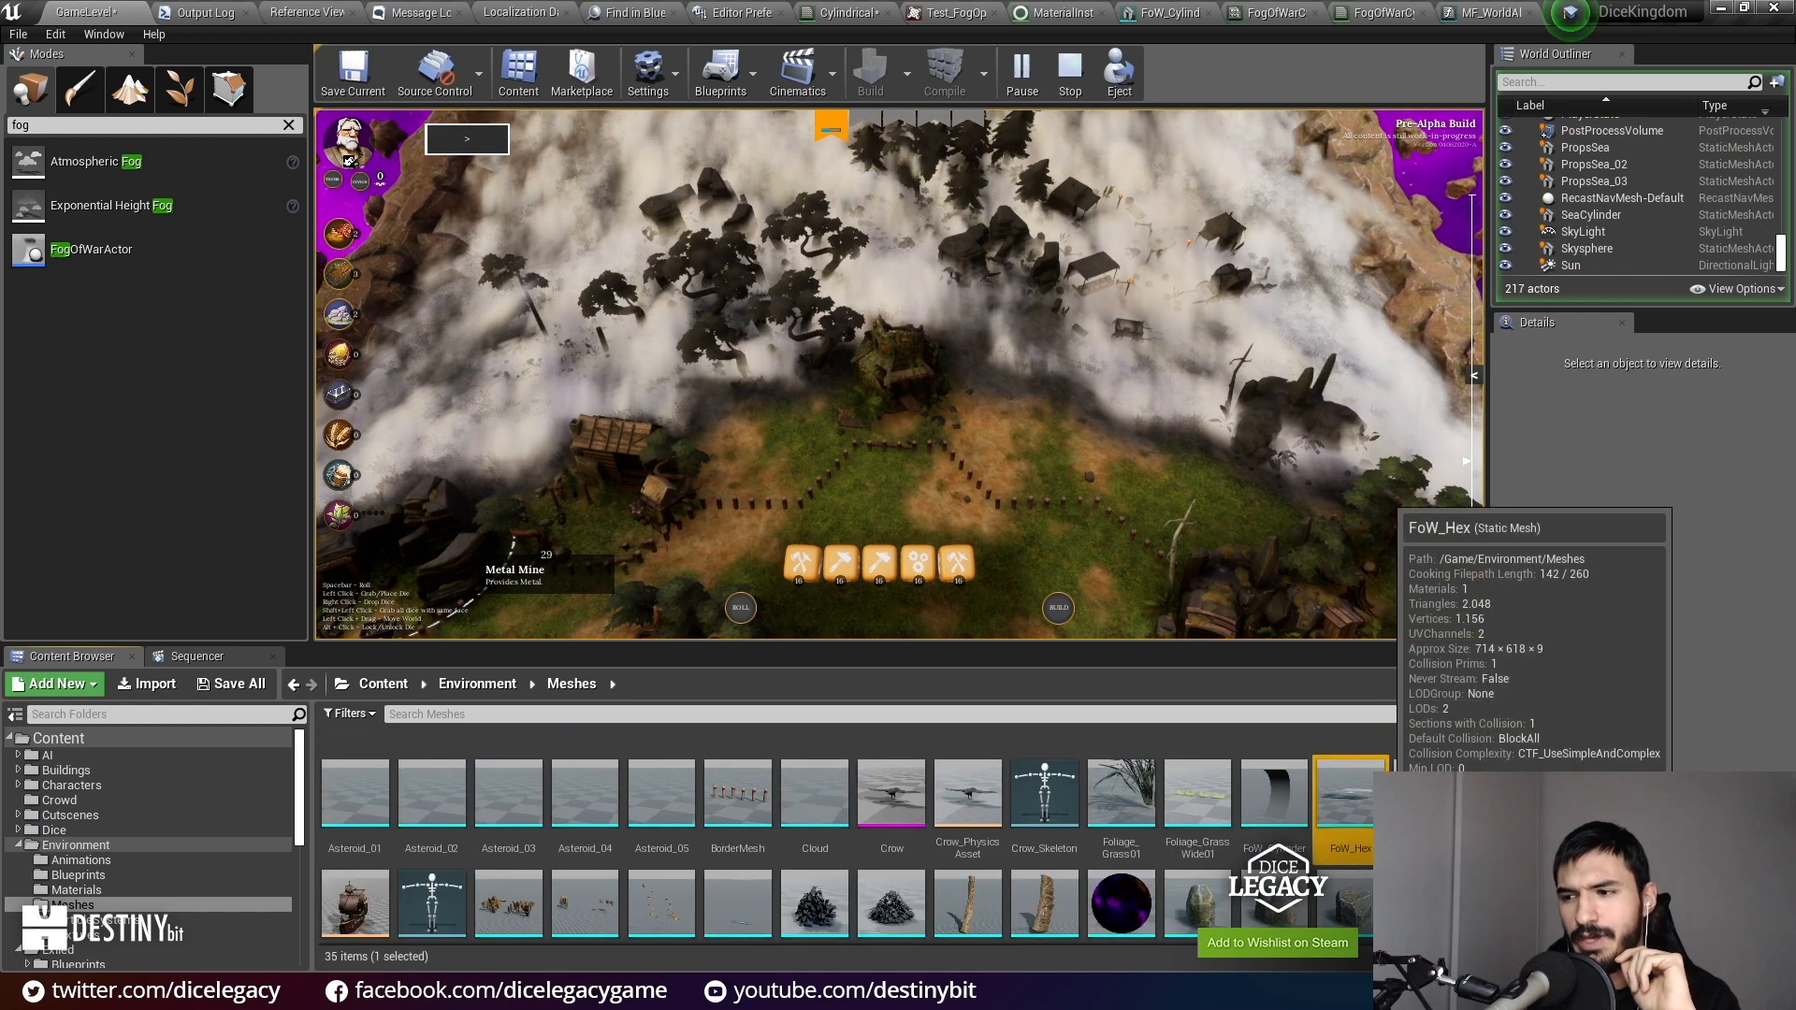
double_click(1349, 795)
key("s")
mouse_move(1057, 753)
right_mouse_down()
mouse_move(1072, 833)
mouse_move(1058, 720)
right_mouse_up()
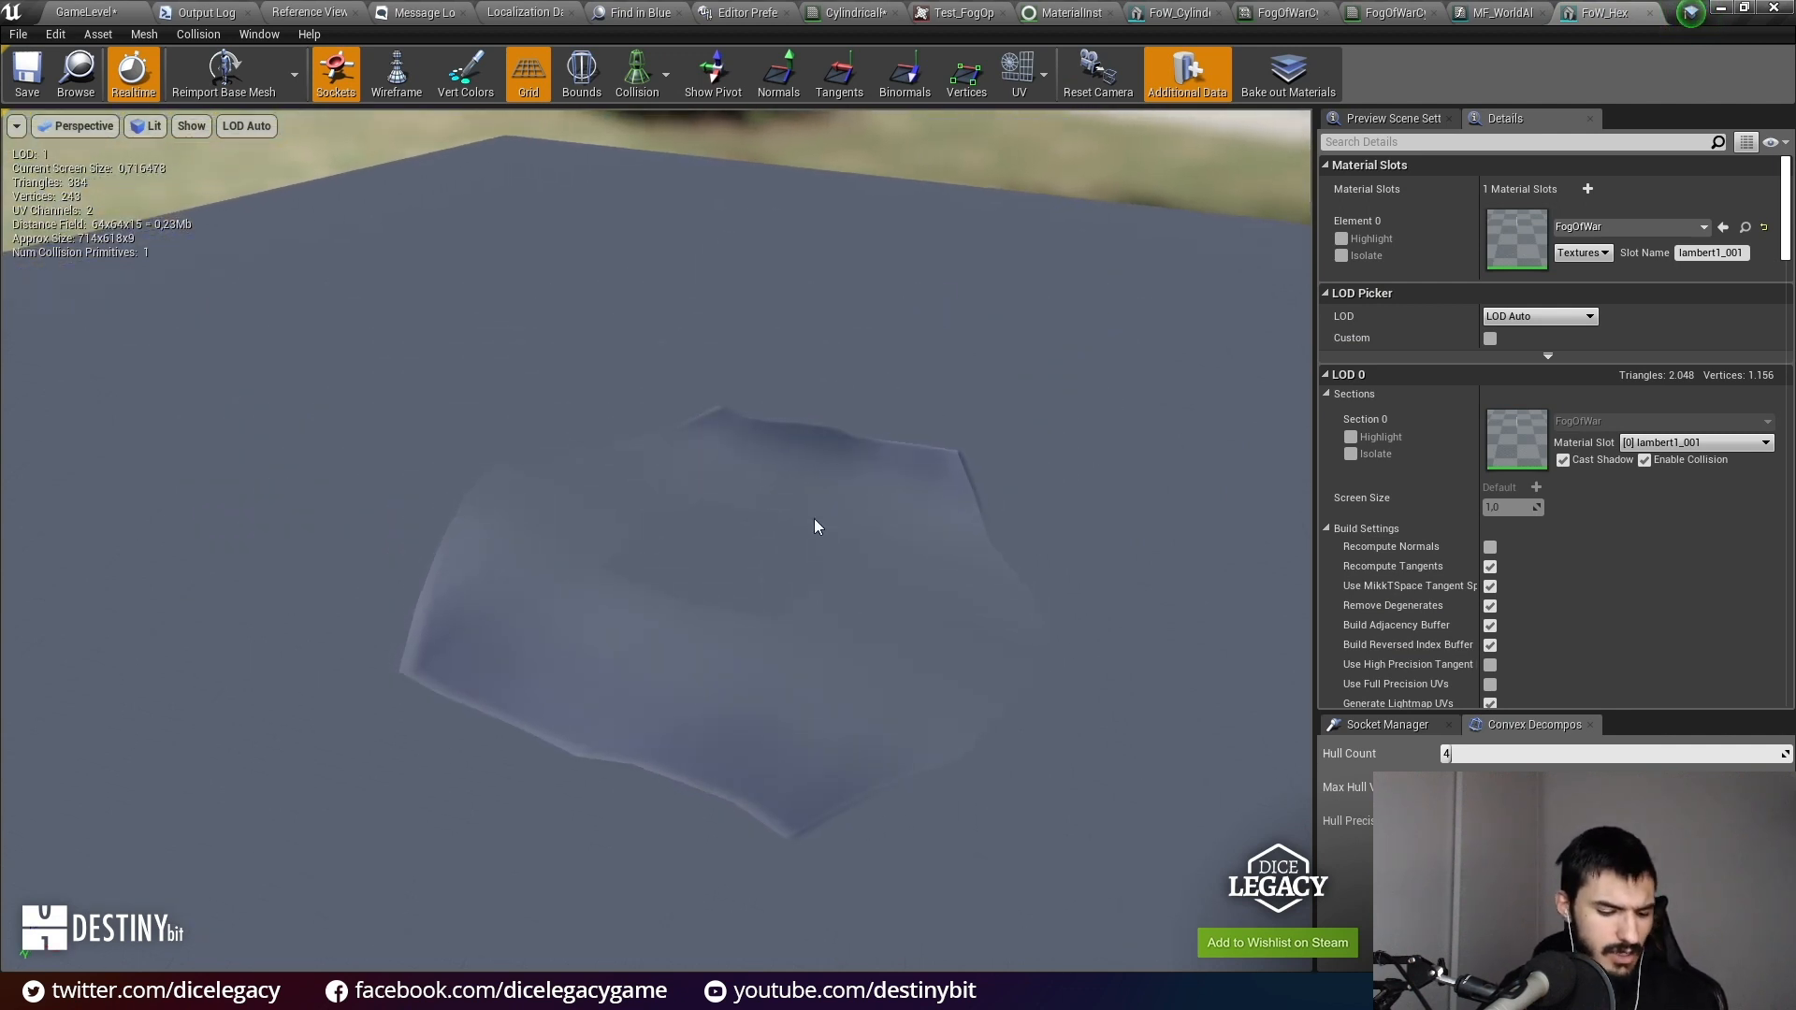
Step: Open the FogOfWar material assigned to the hex mesh and look over its whole node graph
double_click(1512, 239)
scroll(1016, 346, "down", 5)
scroll(1035, 357, "down", 5)
right_click_drag(984, 538, 1133, 283)
scroll(1150, 297, "down", 1)
right_click_drag(1272, 346, 567, 318)
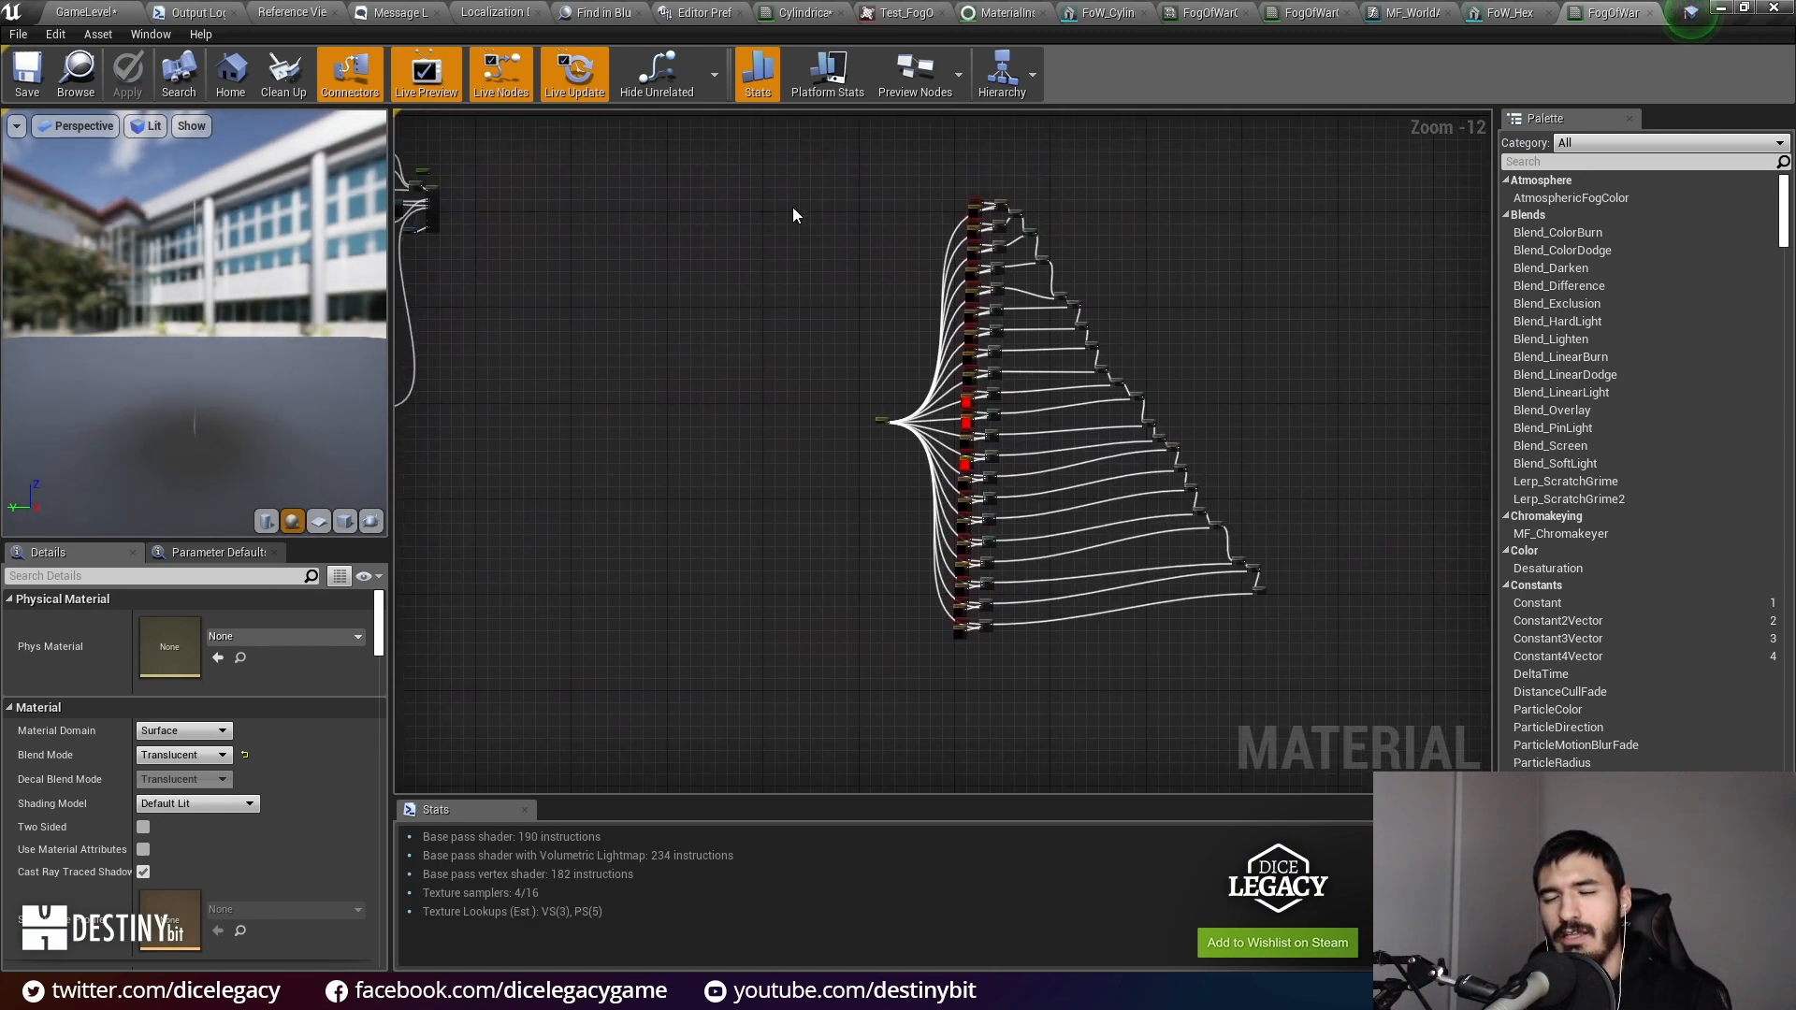
Step: Examine the Exploration Effect node group, including its Time, Subtract, Clamp, Divide and If chain
scroll(1431, 609, "up", 3)
scroll(758, 575, "up", 3)
scroll(758, 576, "up", 4)
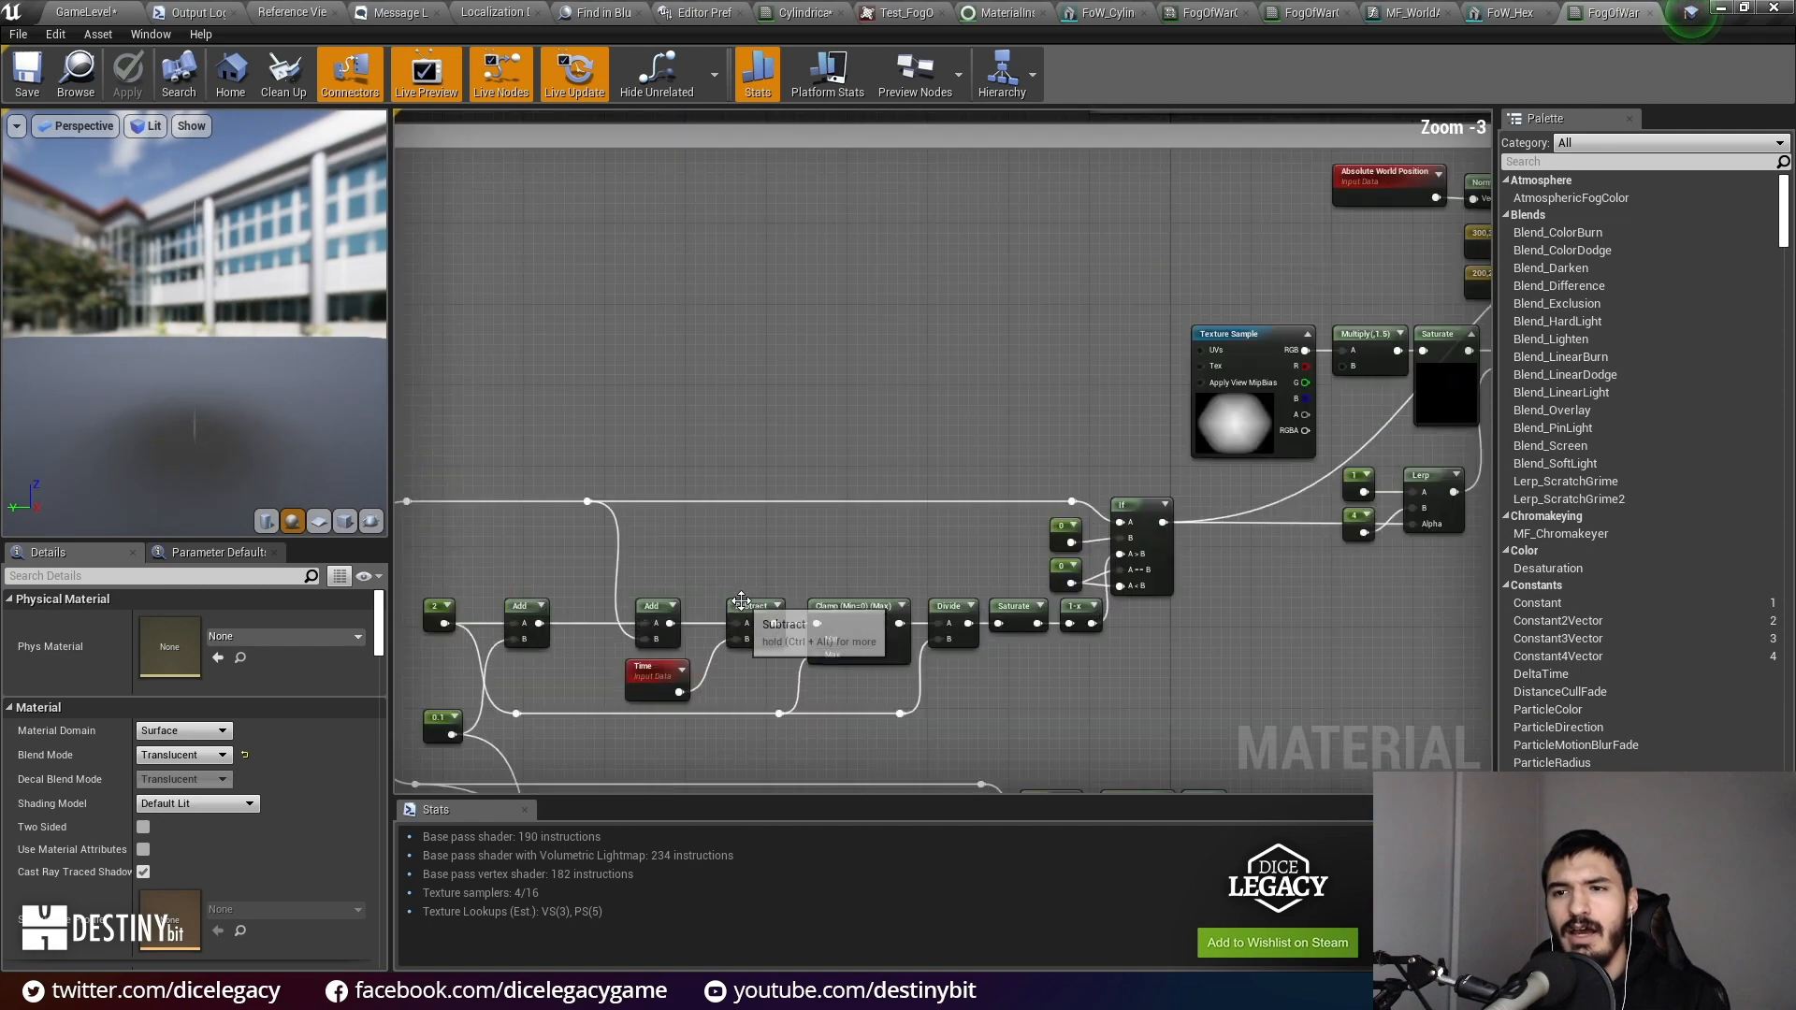
right_click_drag(742, 514, 741, 437)
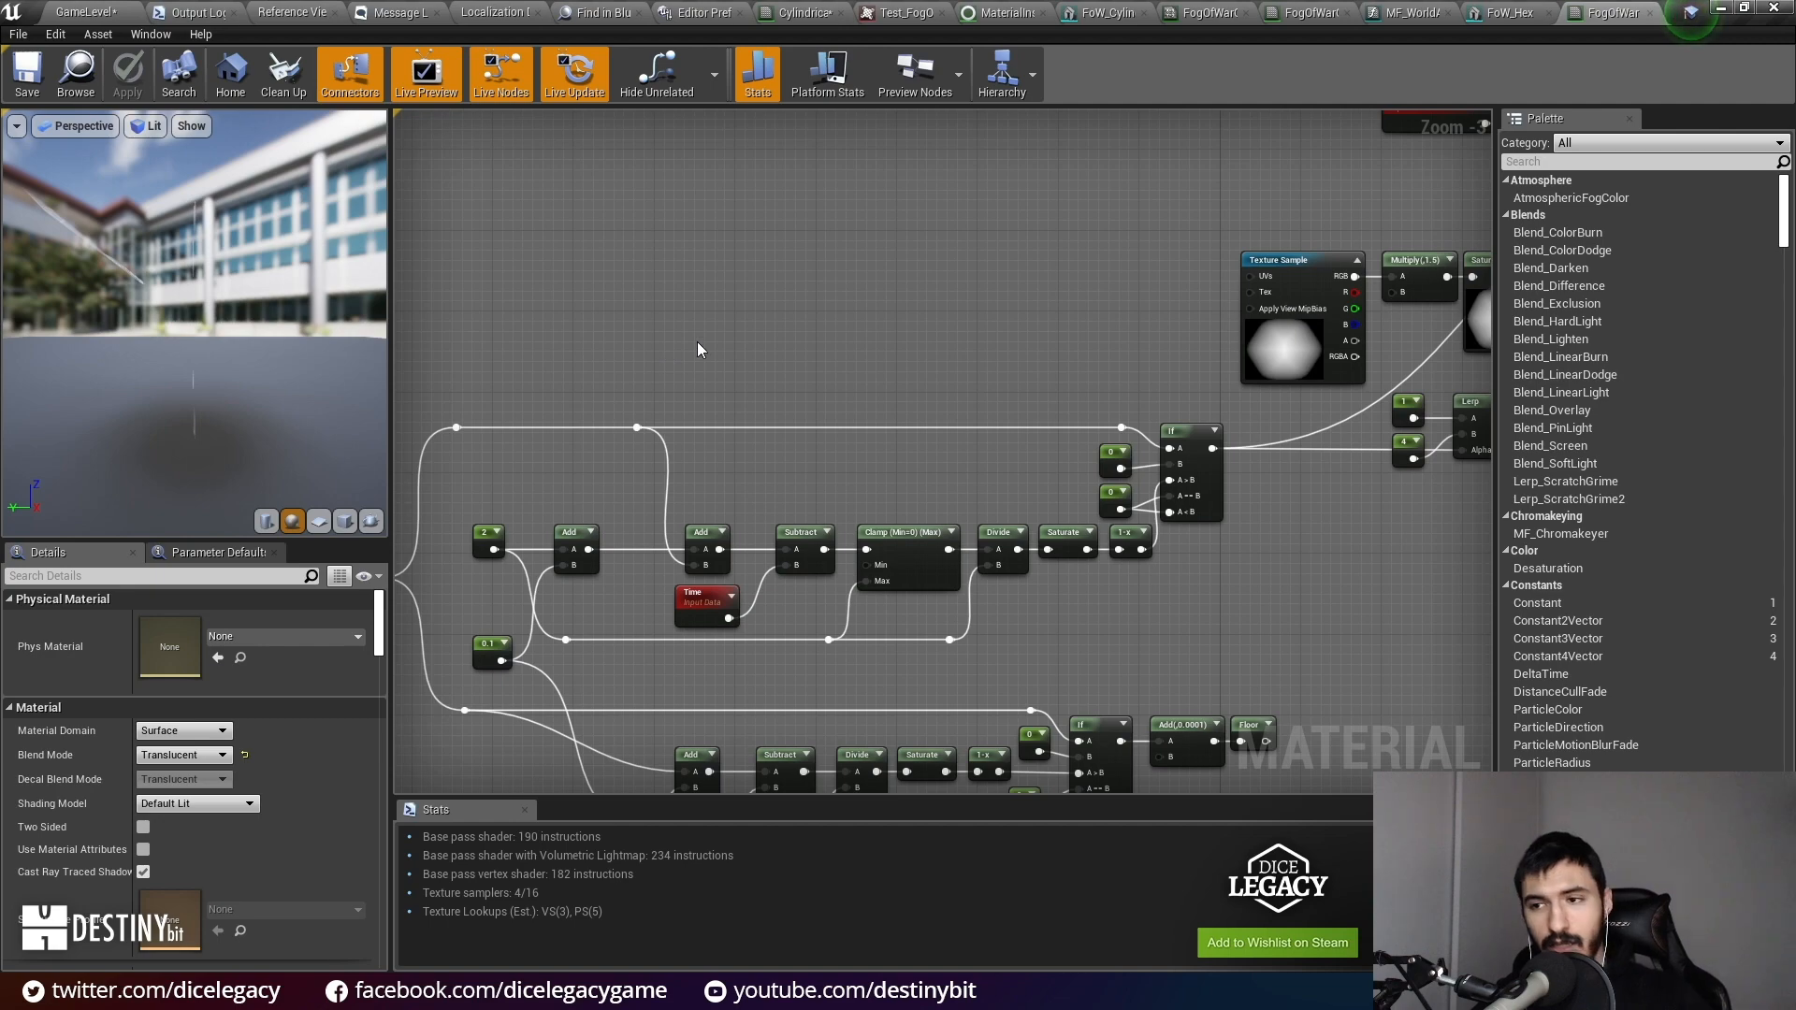
scroll(698, 344, "down", 5)
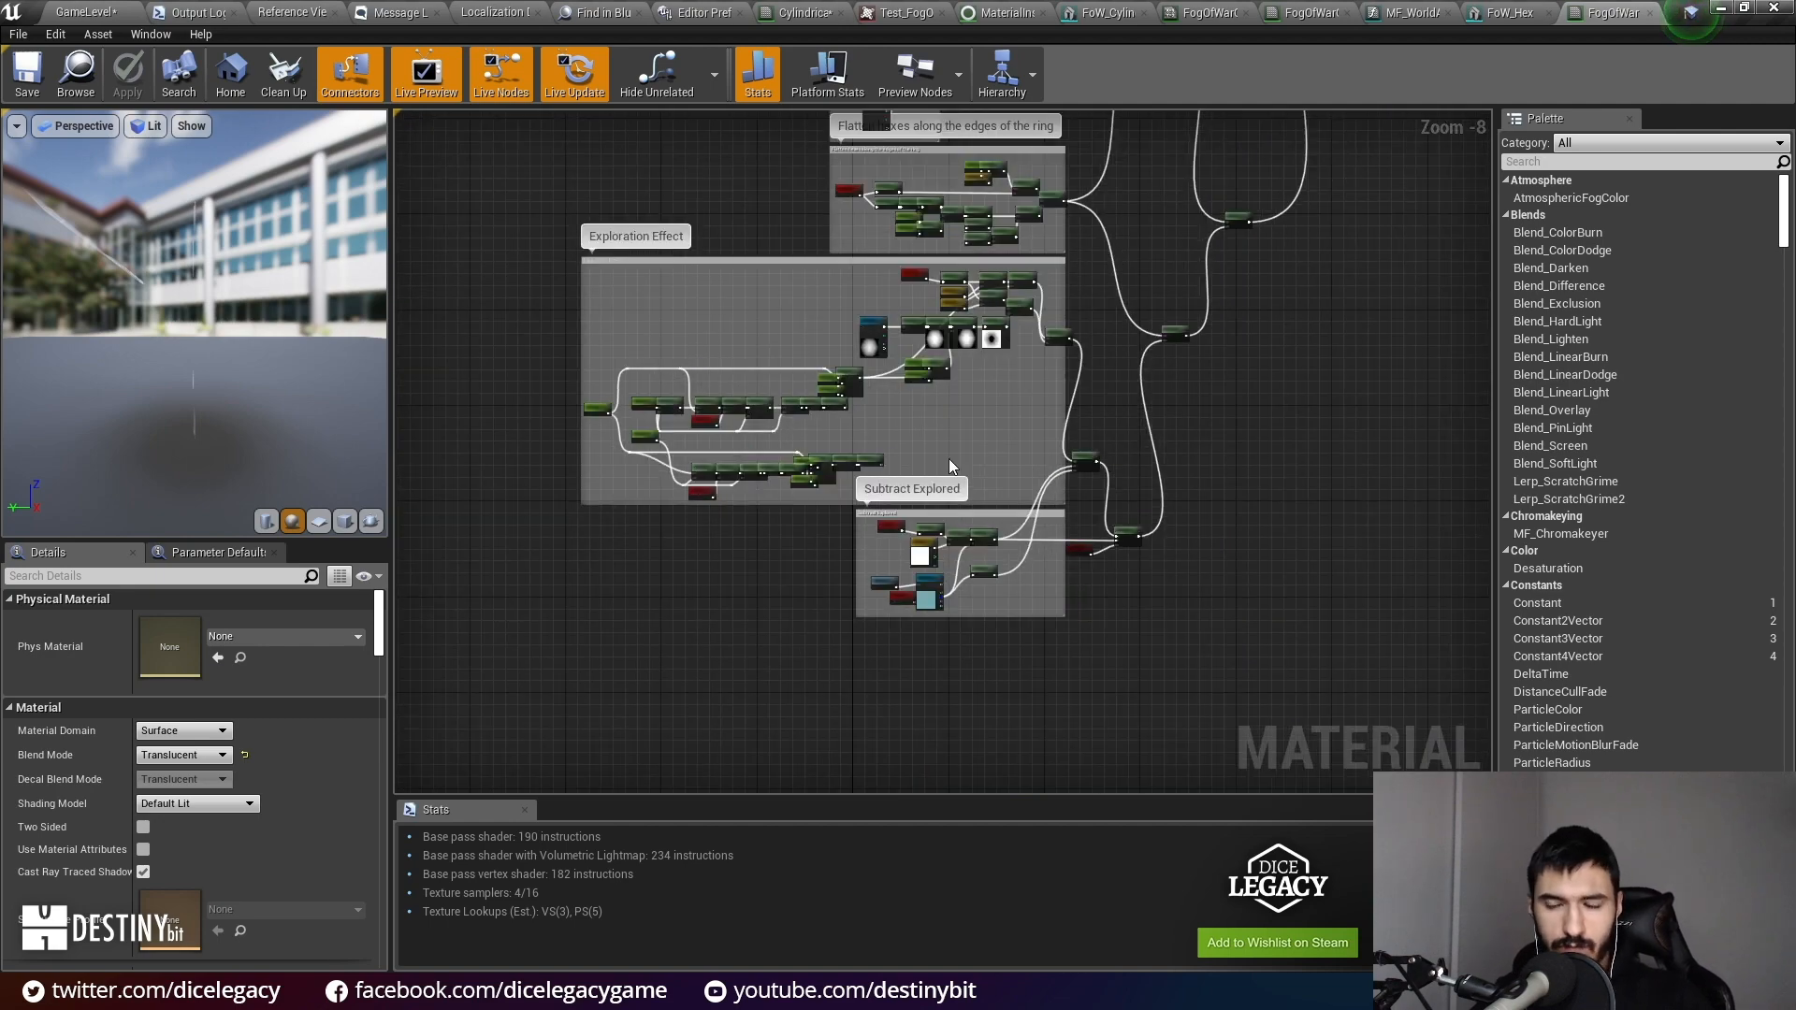
Step: Examine the material graph from the Subtract Explored group through the Flatten hexes group to the offset and emissive nodes
scroll(947, 466, "up", 5)
right_click_drag(872, 607, 919, 384)
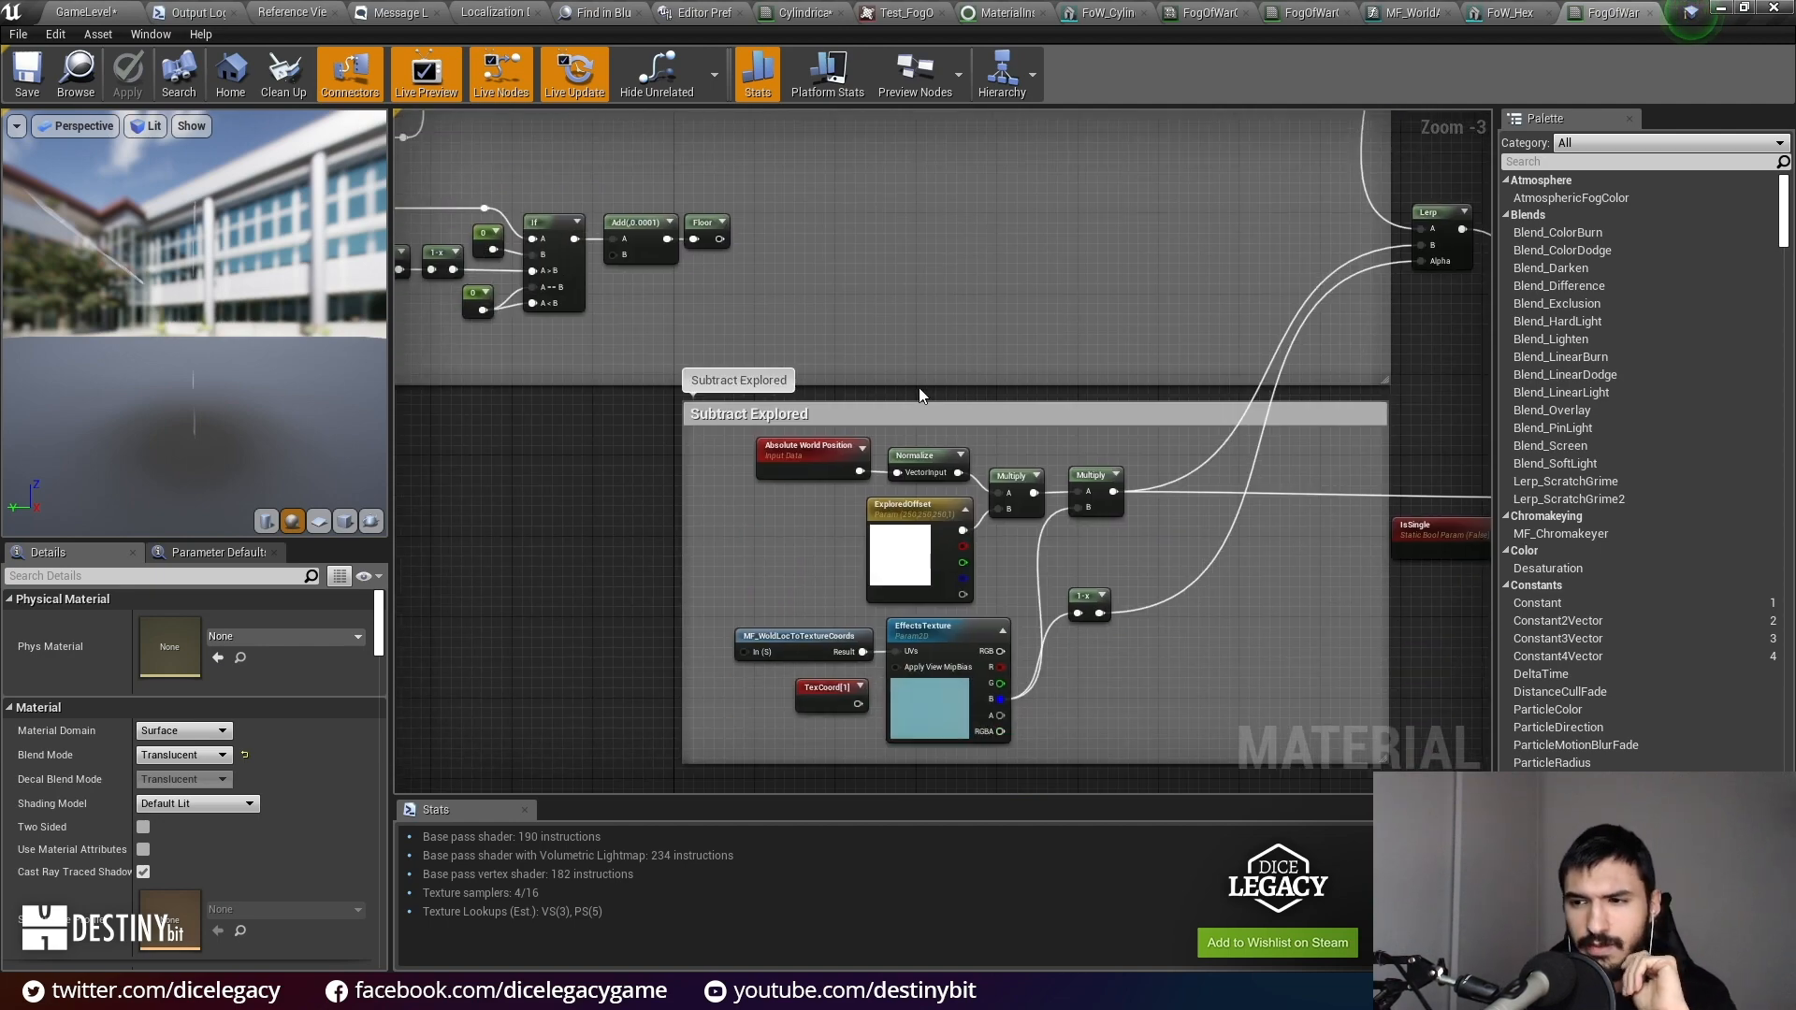
right_click_drag(967, 292, 1001, 561)
scroll(810, 327, "down", 3)
right_click_drag(720, 403, 610, 636)
scroll(829, 428, "up", 3)
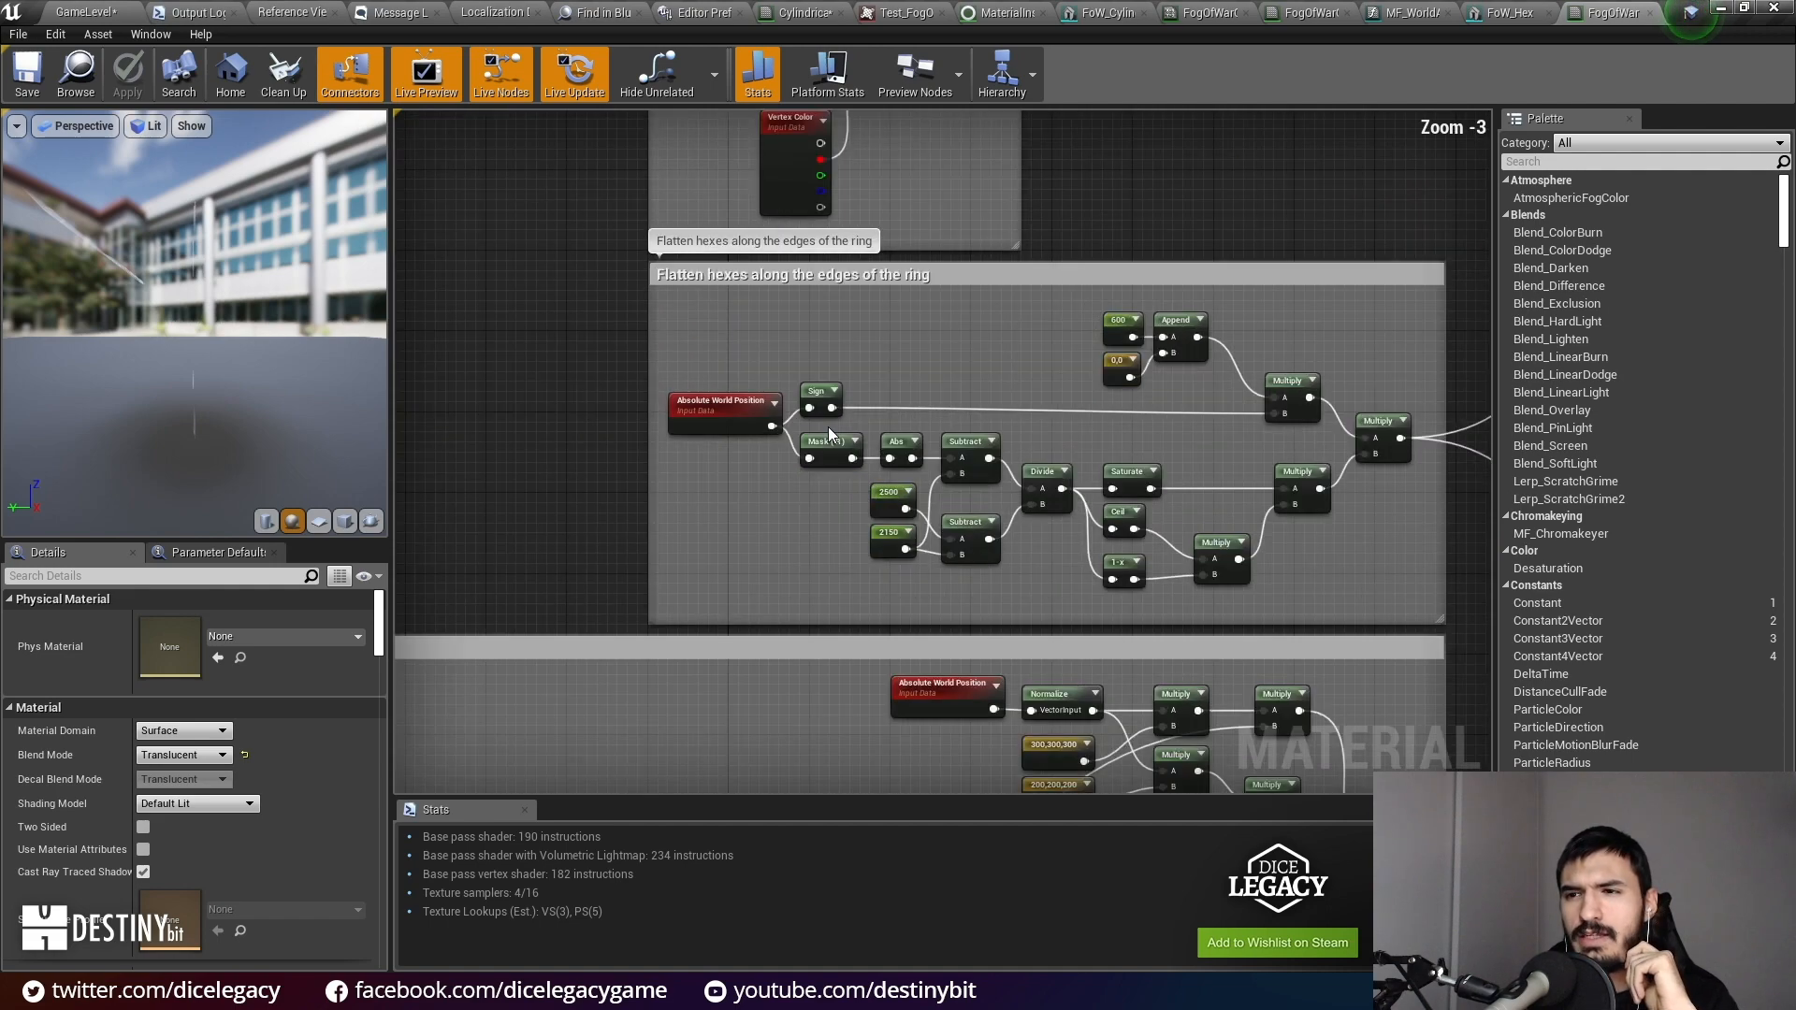
scroll(874, 477, "down", 3)
right_click_drag(853, 382, 876, 532)
scroll(873, 527, "up", 2)
scroll(873, 527, "up", 1)
right_click_drag(1010, 486, 1016, 939)
right_click_drag(1010, 596, 625, 784)
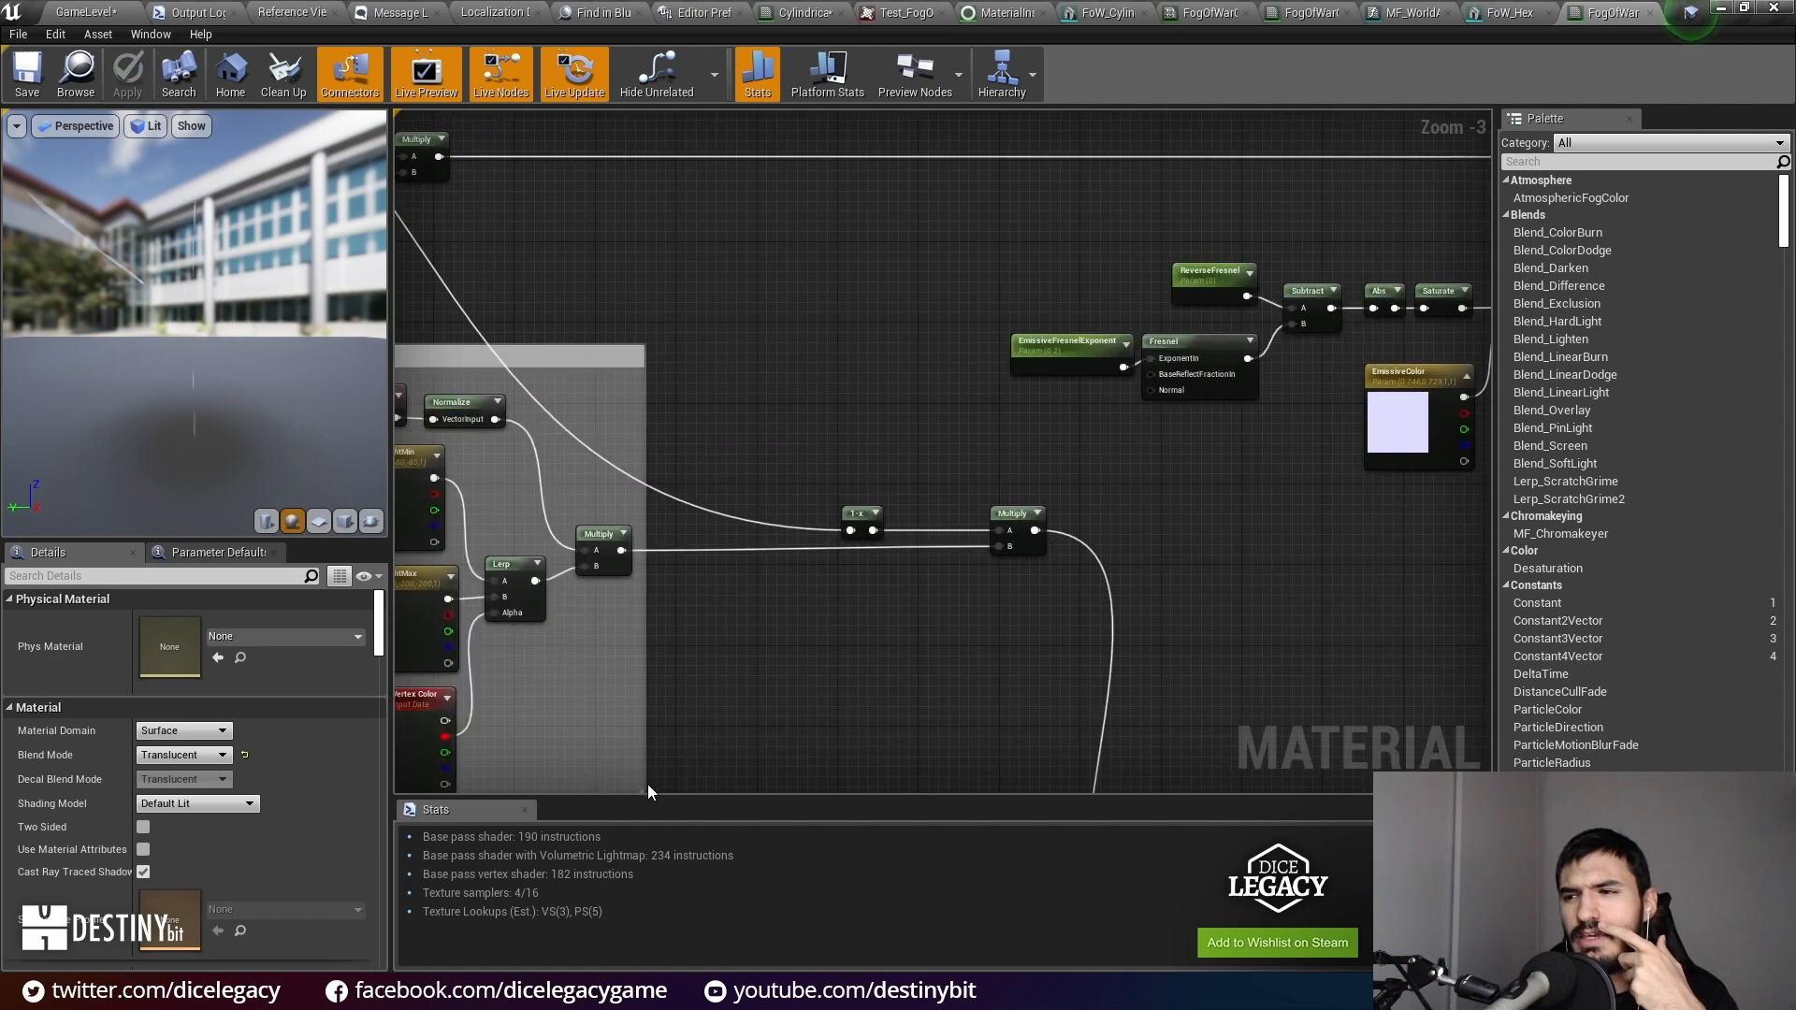
Step: Examine the Exploration Effect group and select its timing nodes from ExploredTime through to Floor
scroll(894, 675, "down", 4)
right_click_drag(864, 722, 870, 318)
scroll(822, 504, "up", 4)
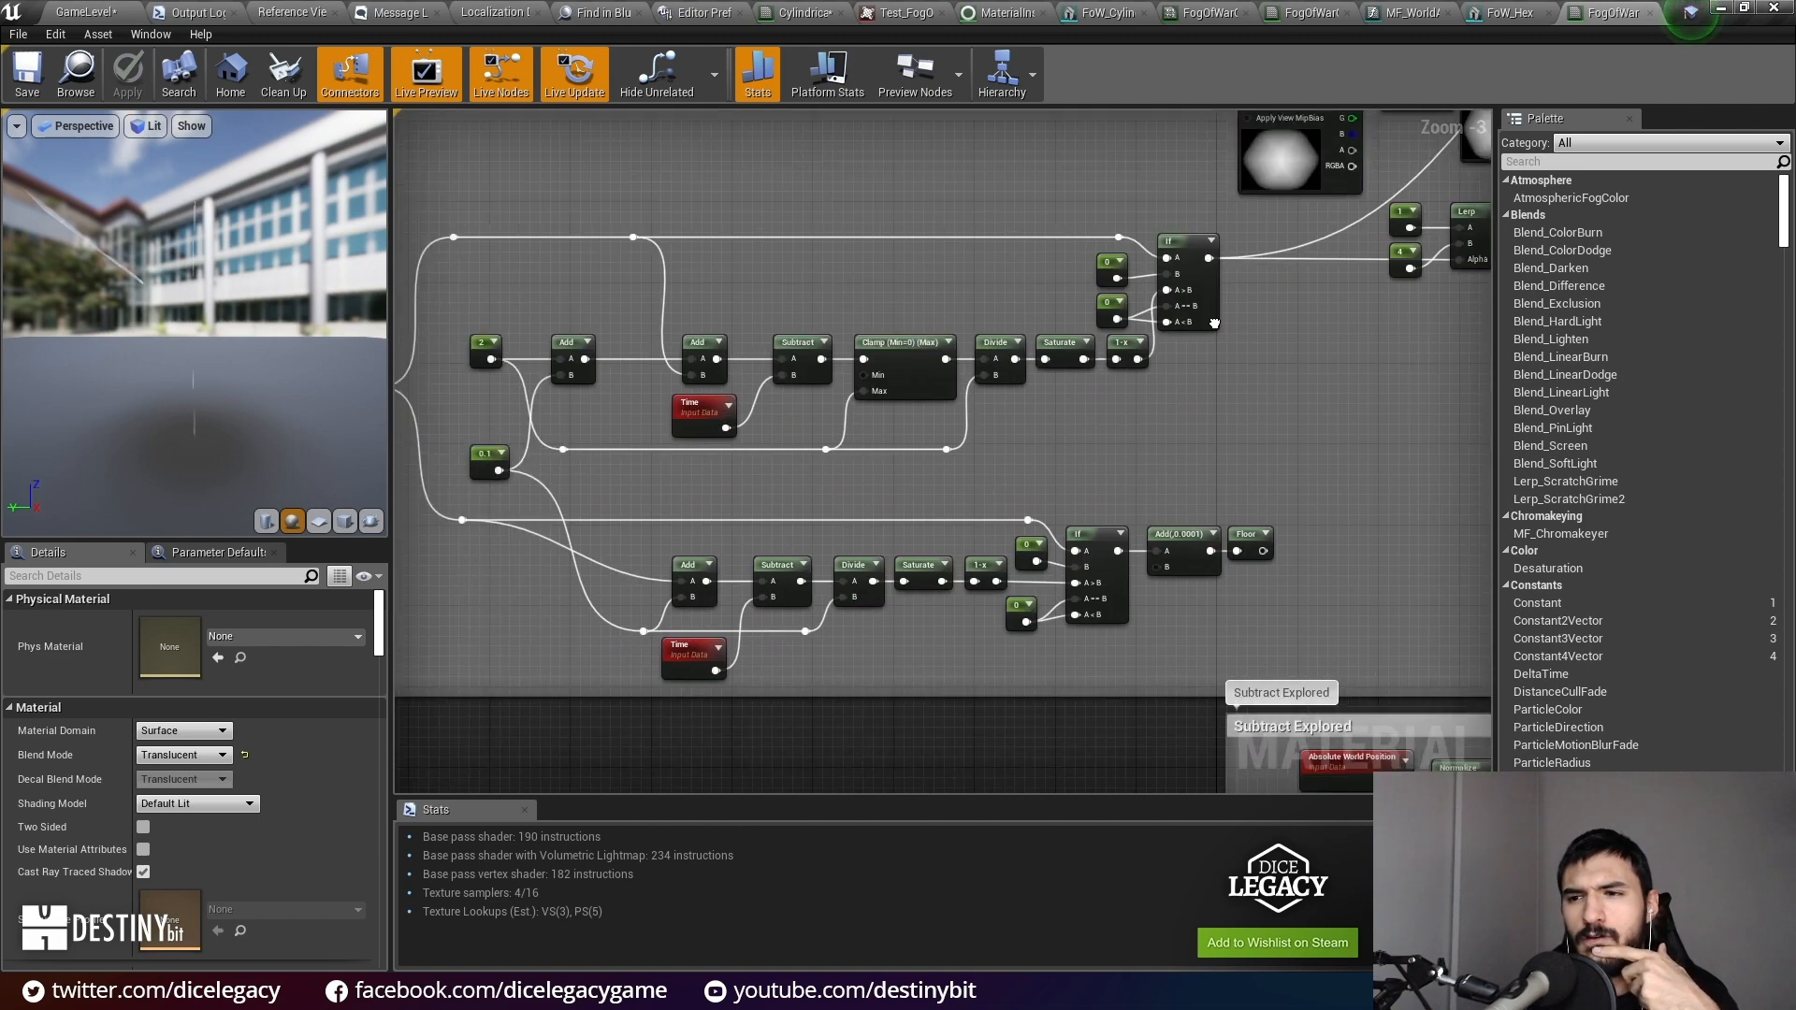
right_click_drag(1403, 431, 500, 595)
right_click_drag(1058, 394, 1250, 365)
scroll(1250, 365, "down", 2)
right_click_drag(1112, 370, 1118, 311)
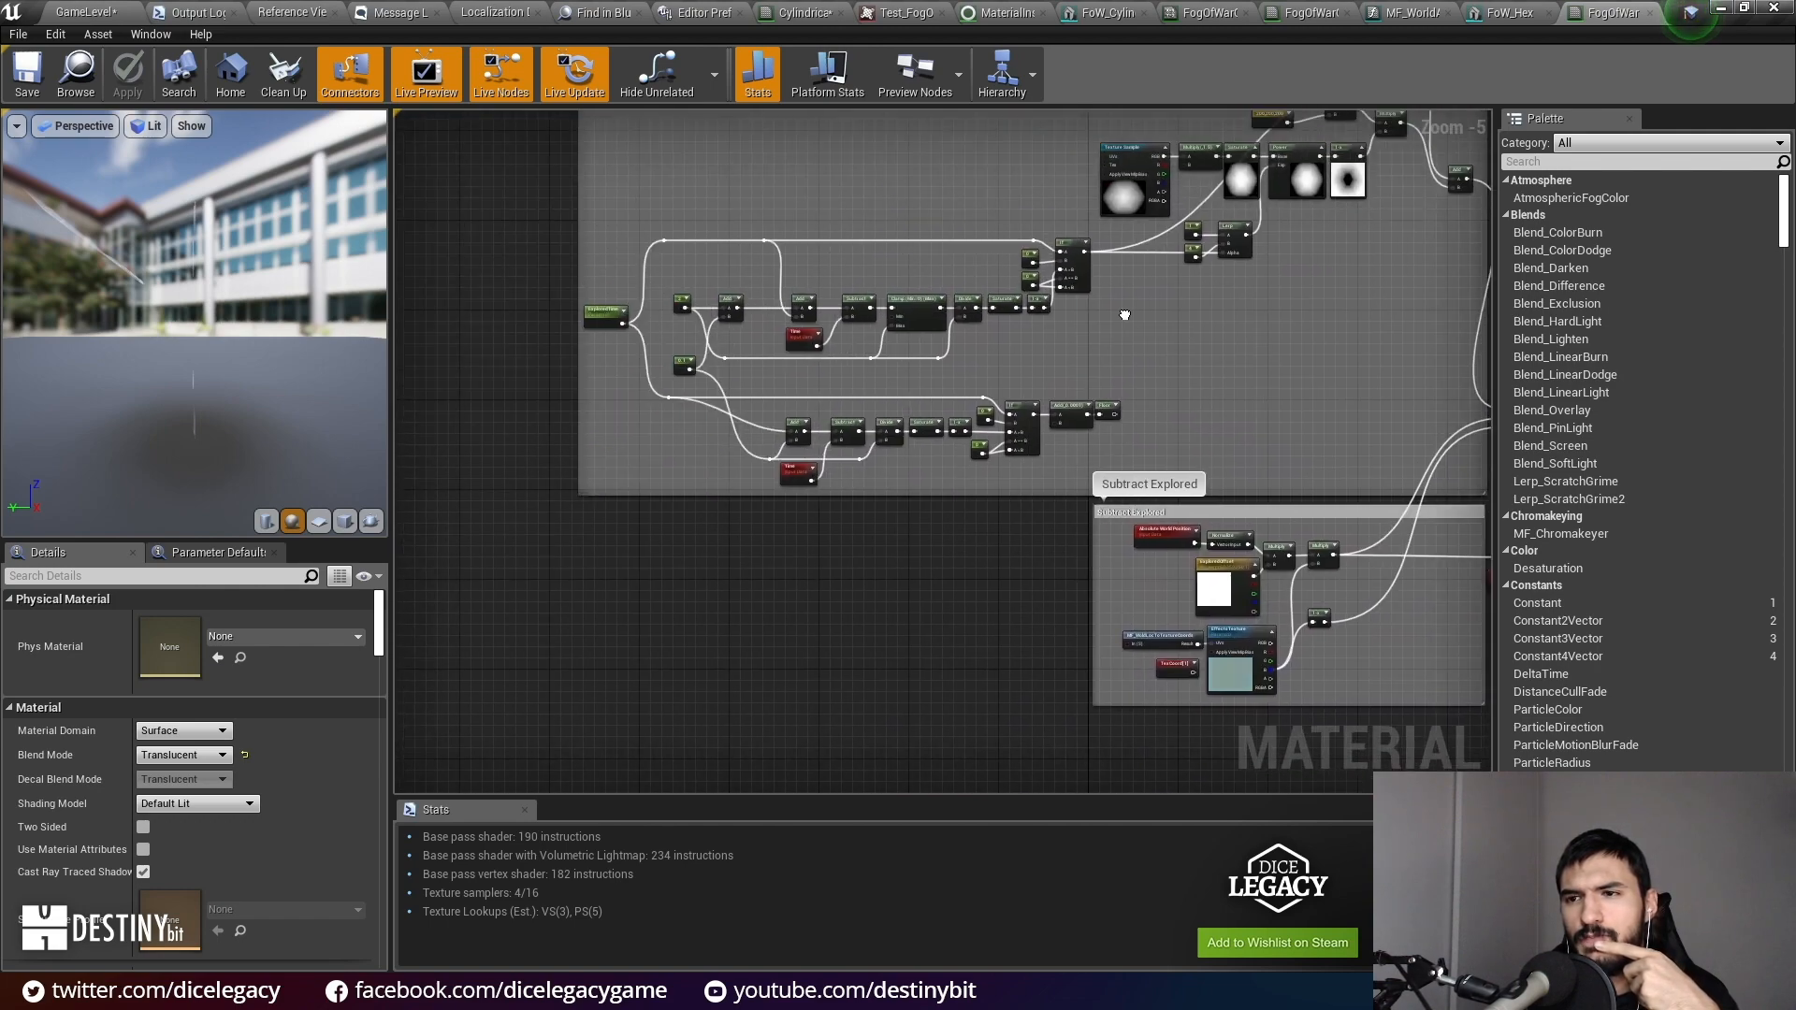
scroll(1034, 315, "up", 2)
right_click_drag(934, 341, 1192, 331)
left_click_drag(450, 155, 1390, 548)
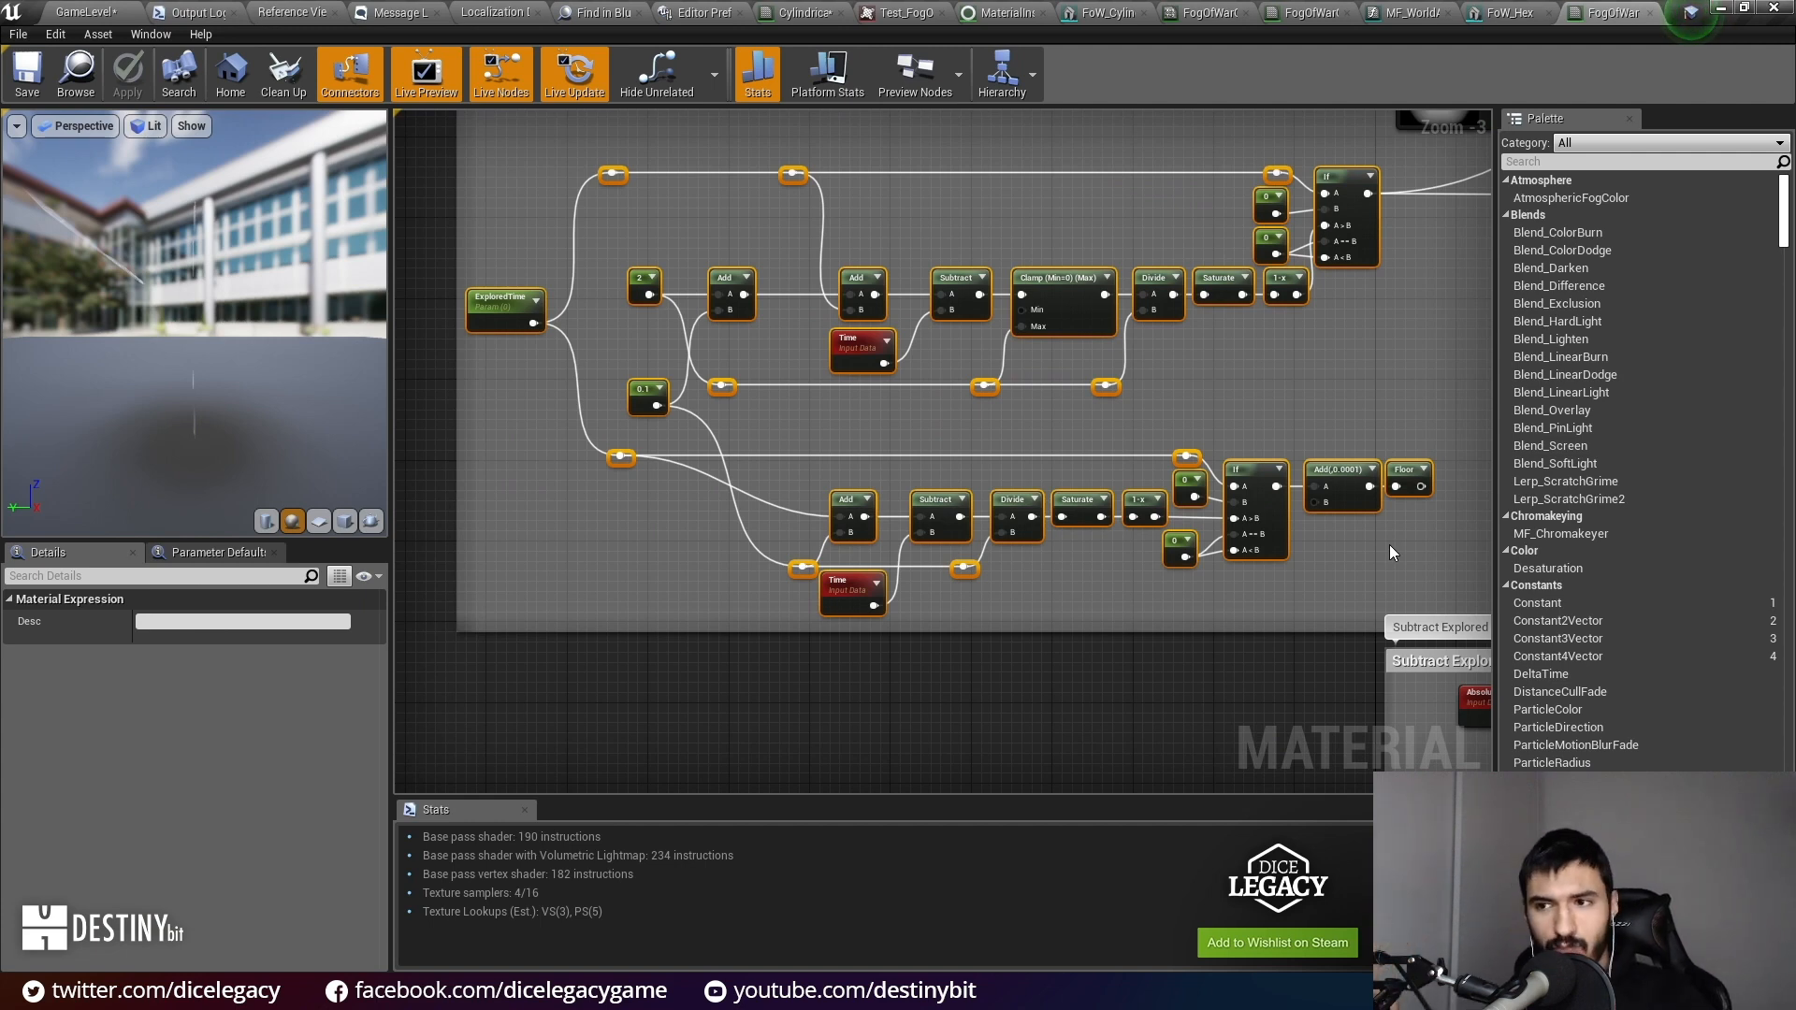
Step: Trace the Exploration Effect output through its multiply nodes to the Lerp and Switch, and inspect the Subtract Explored group
right_click_drag(1276, 437, 711, 592)
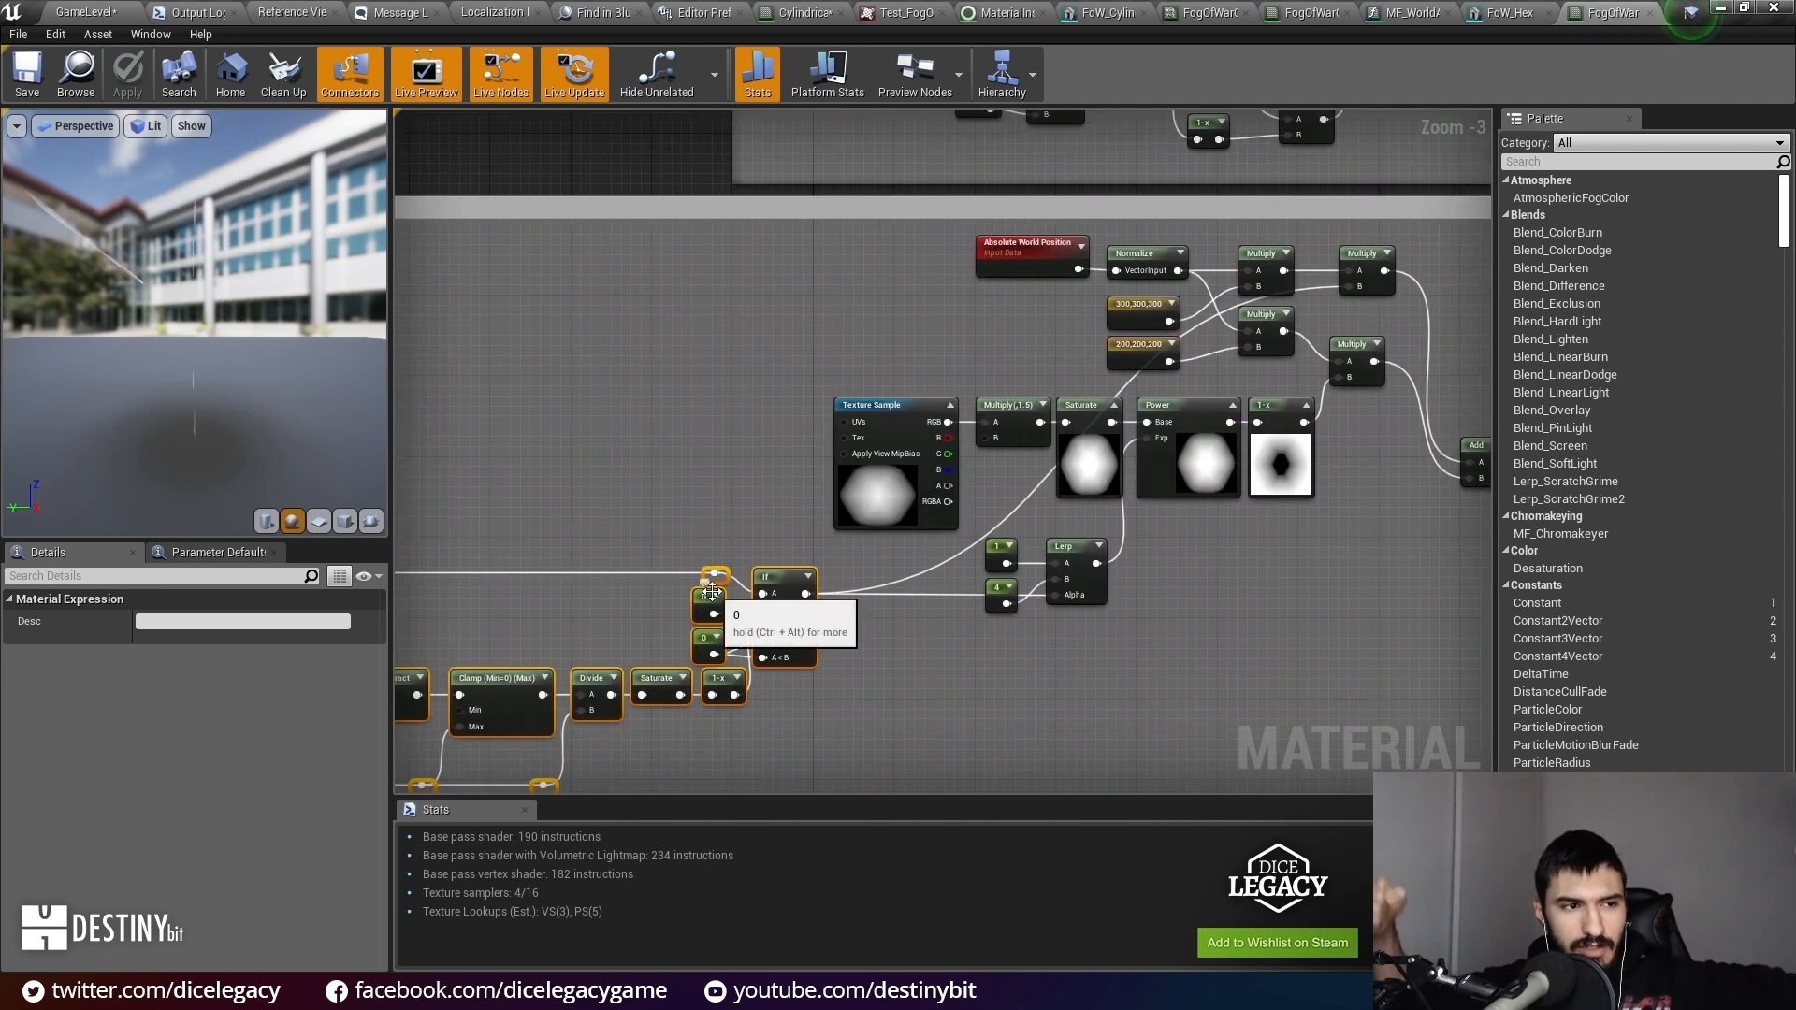
right_click_drag(714, 582, 746, 762)
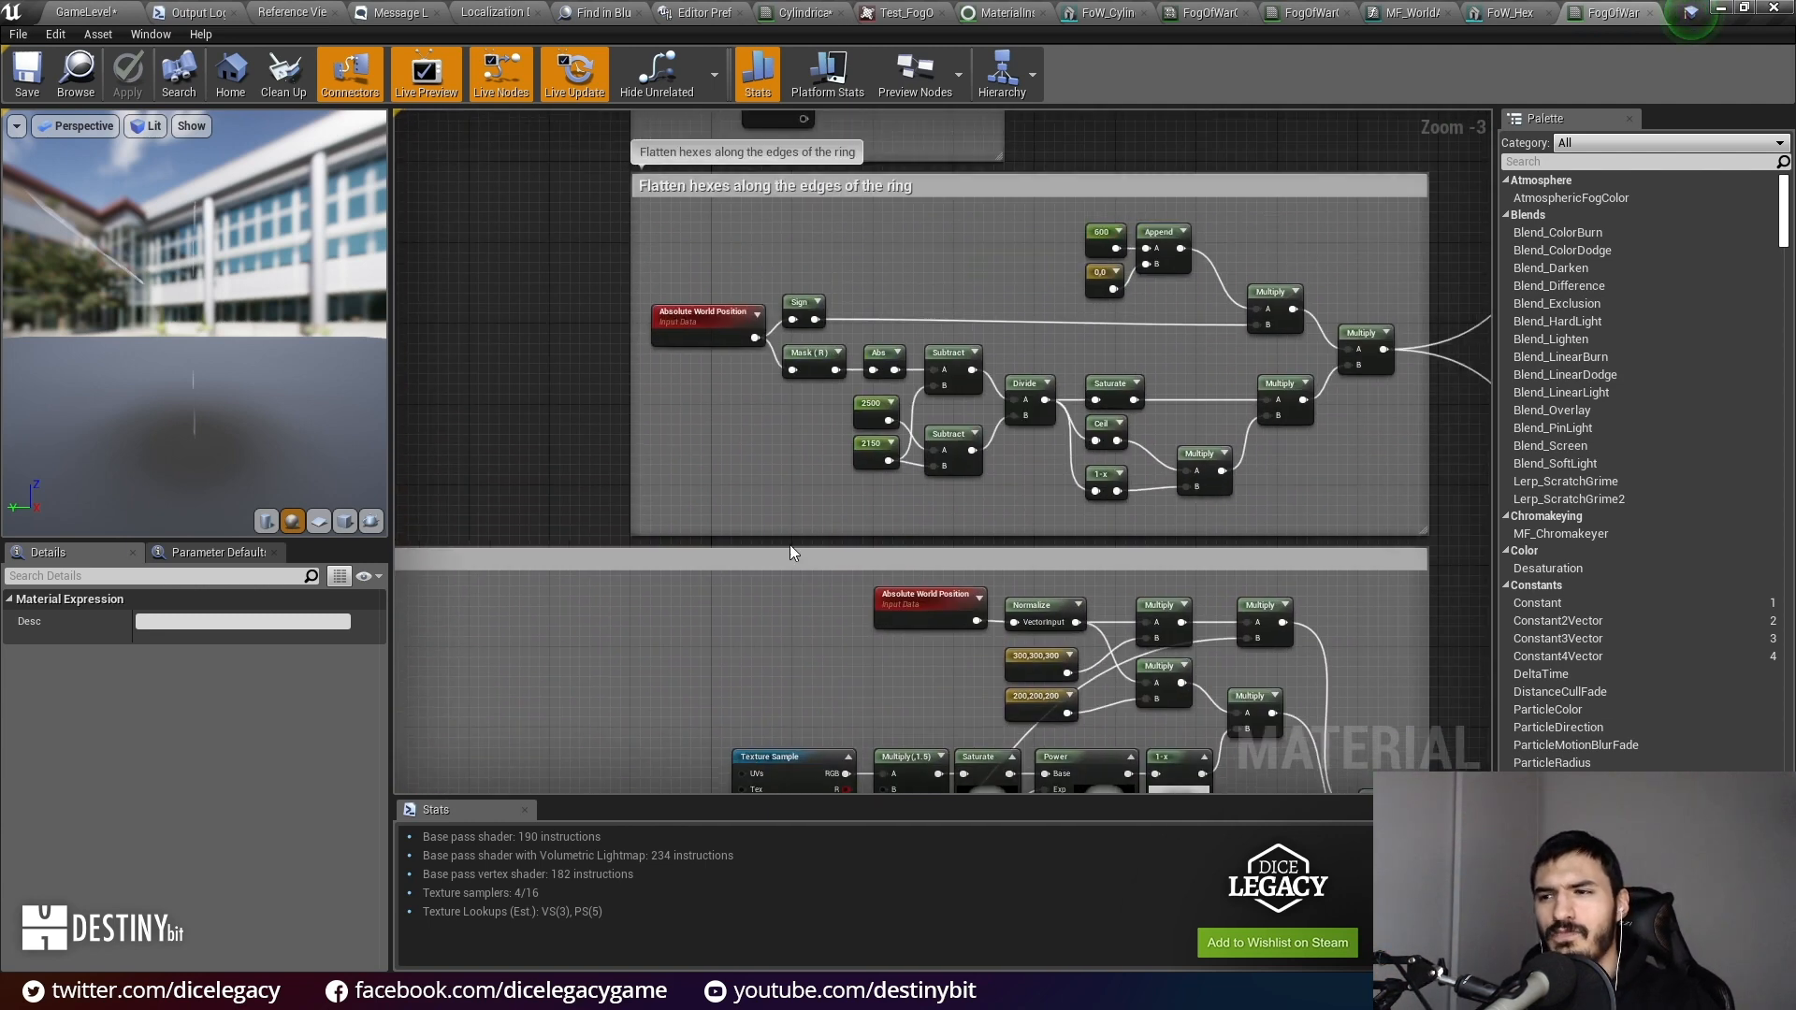
right_click_drag(789, 535, 271, 437)
right_click_drag(853, 657, 870, 245)
right_click_drag(922, 676, 1063, 120)
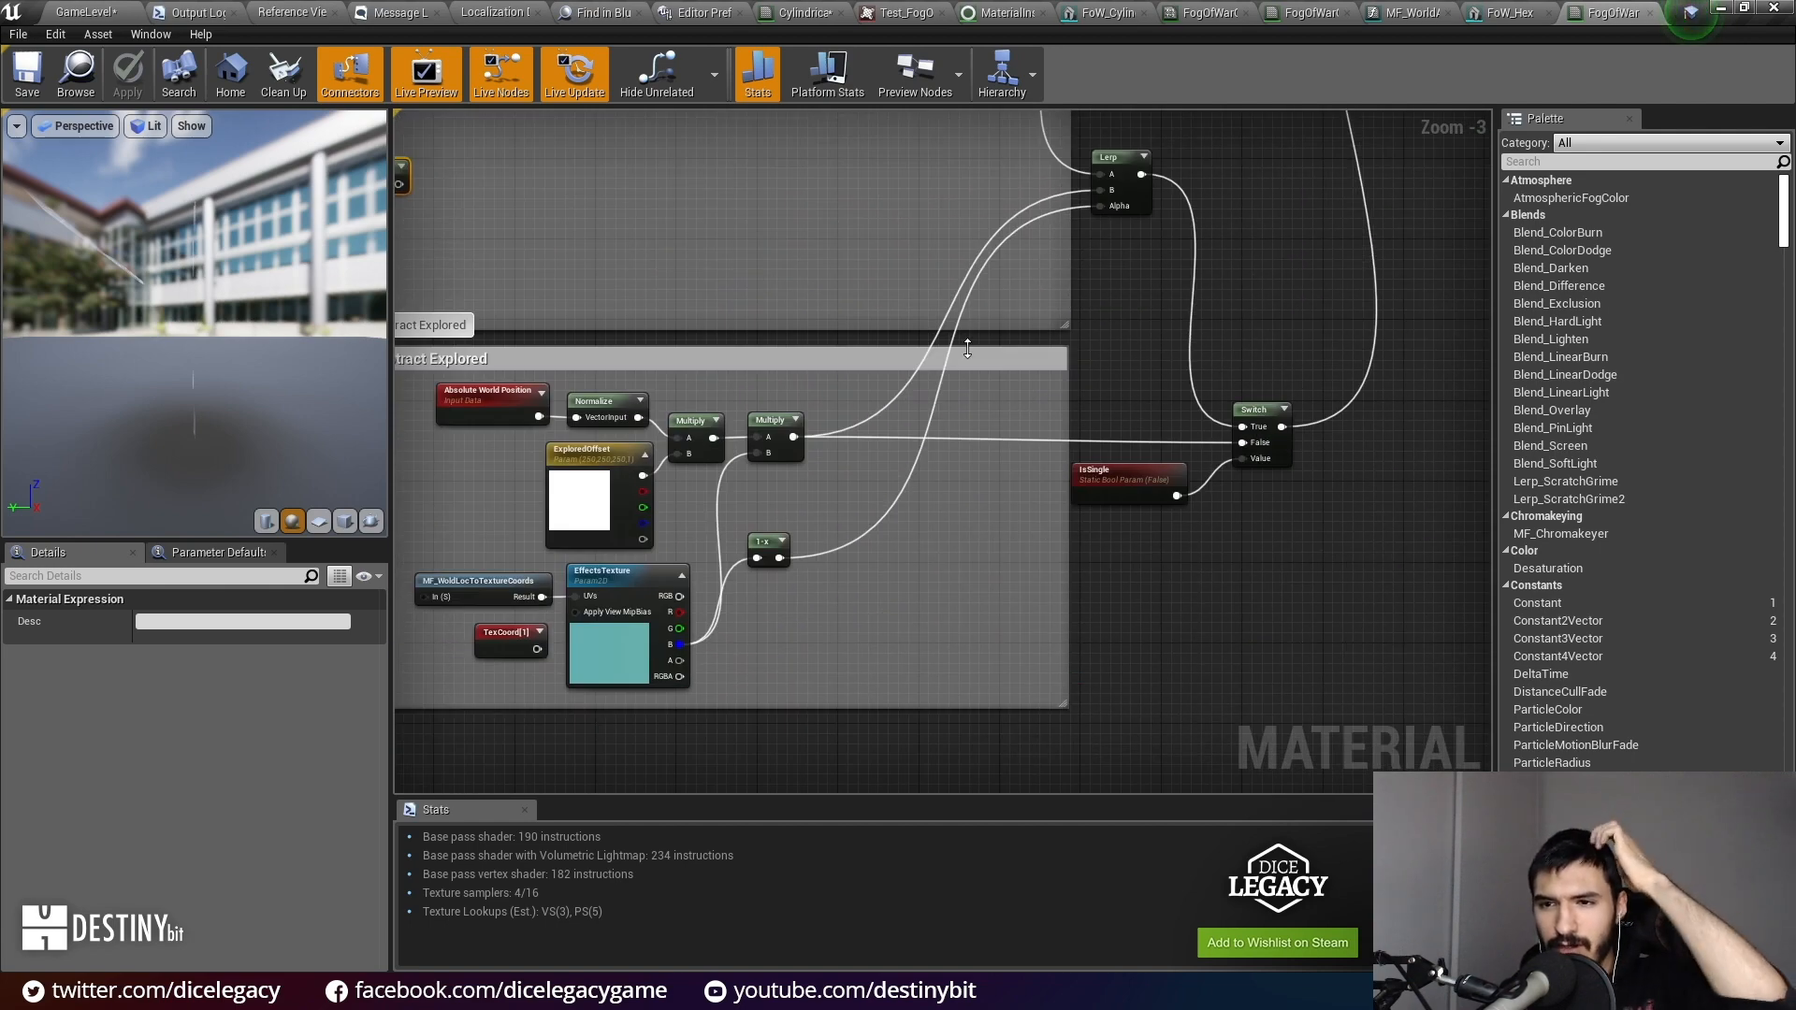
right_click_drag(968, 348, 1334, 307)
scroll(1113, 655, "up", 3)
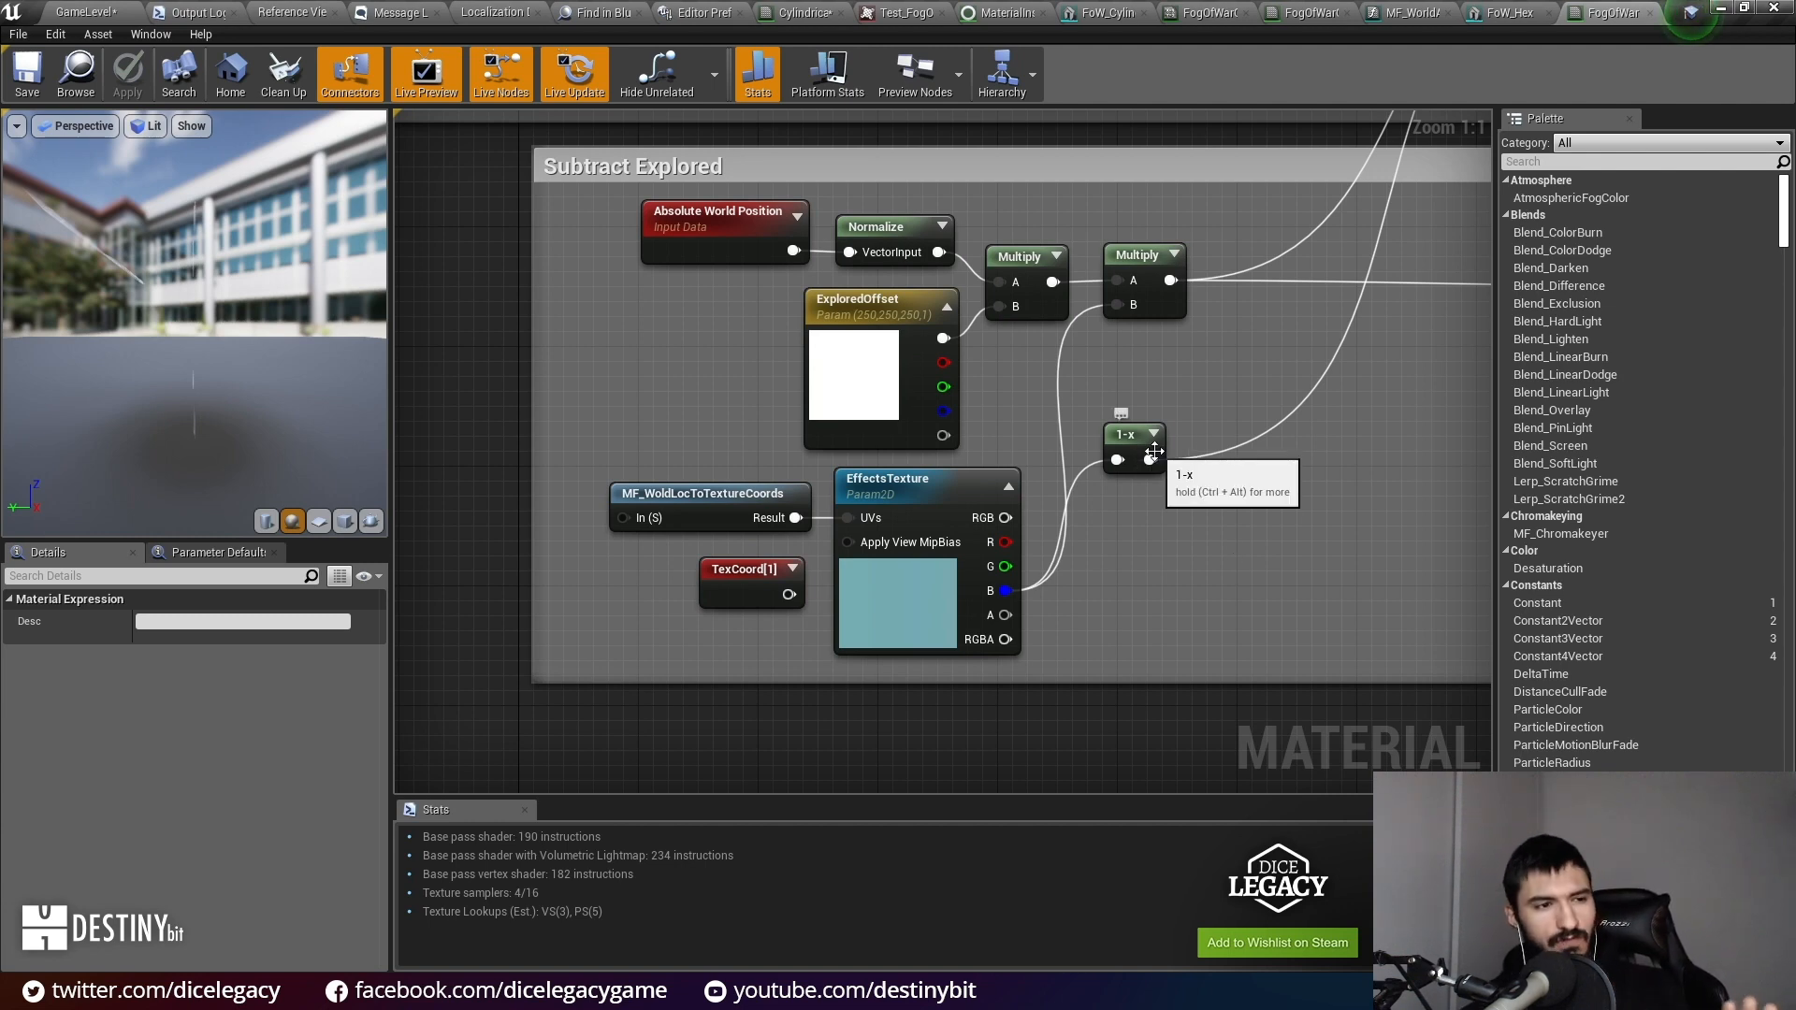
Step: Add a SphereMask node below the 1-x node in the Subtract Explored group
left_click(1156, 505)
right_click(1192, 530)
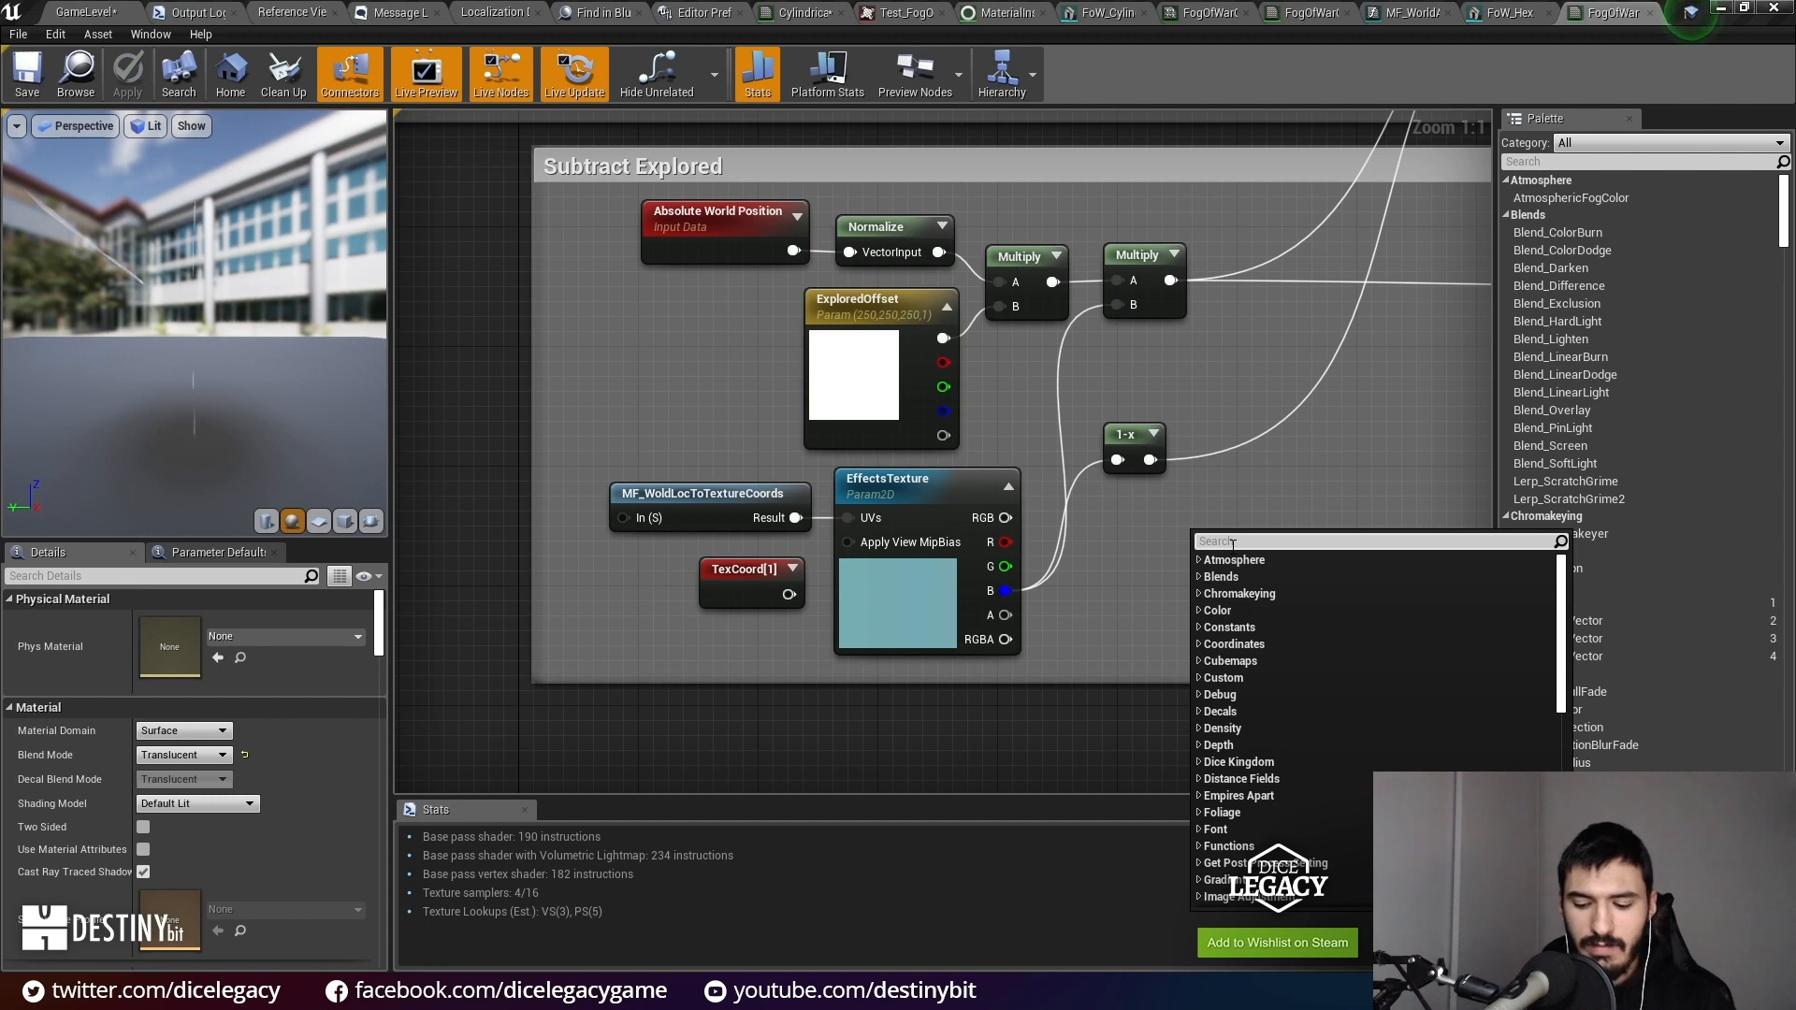
type("h")
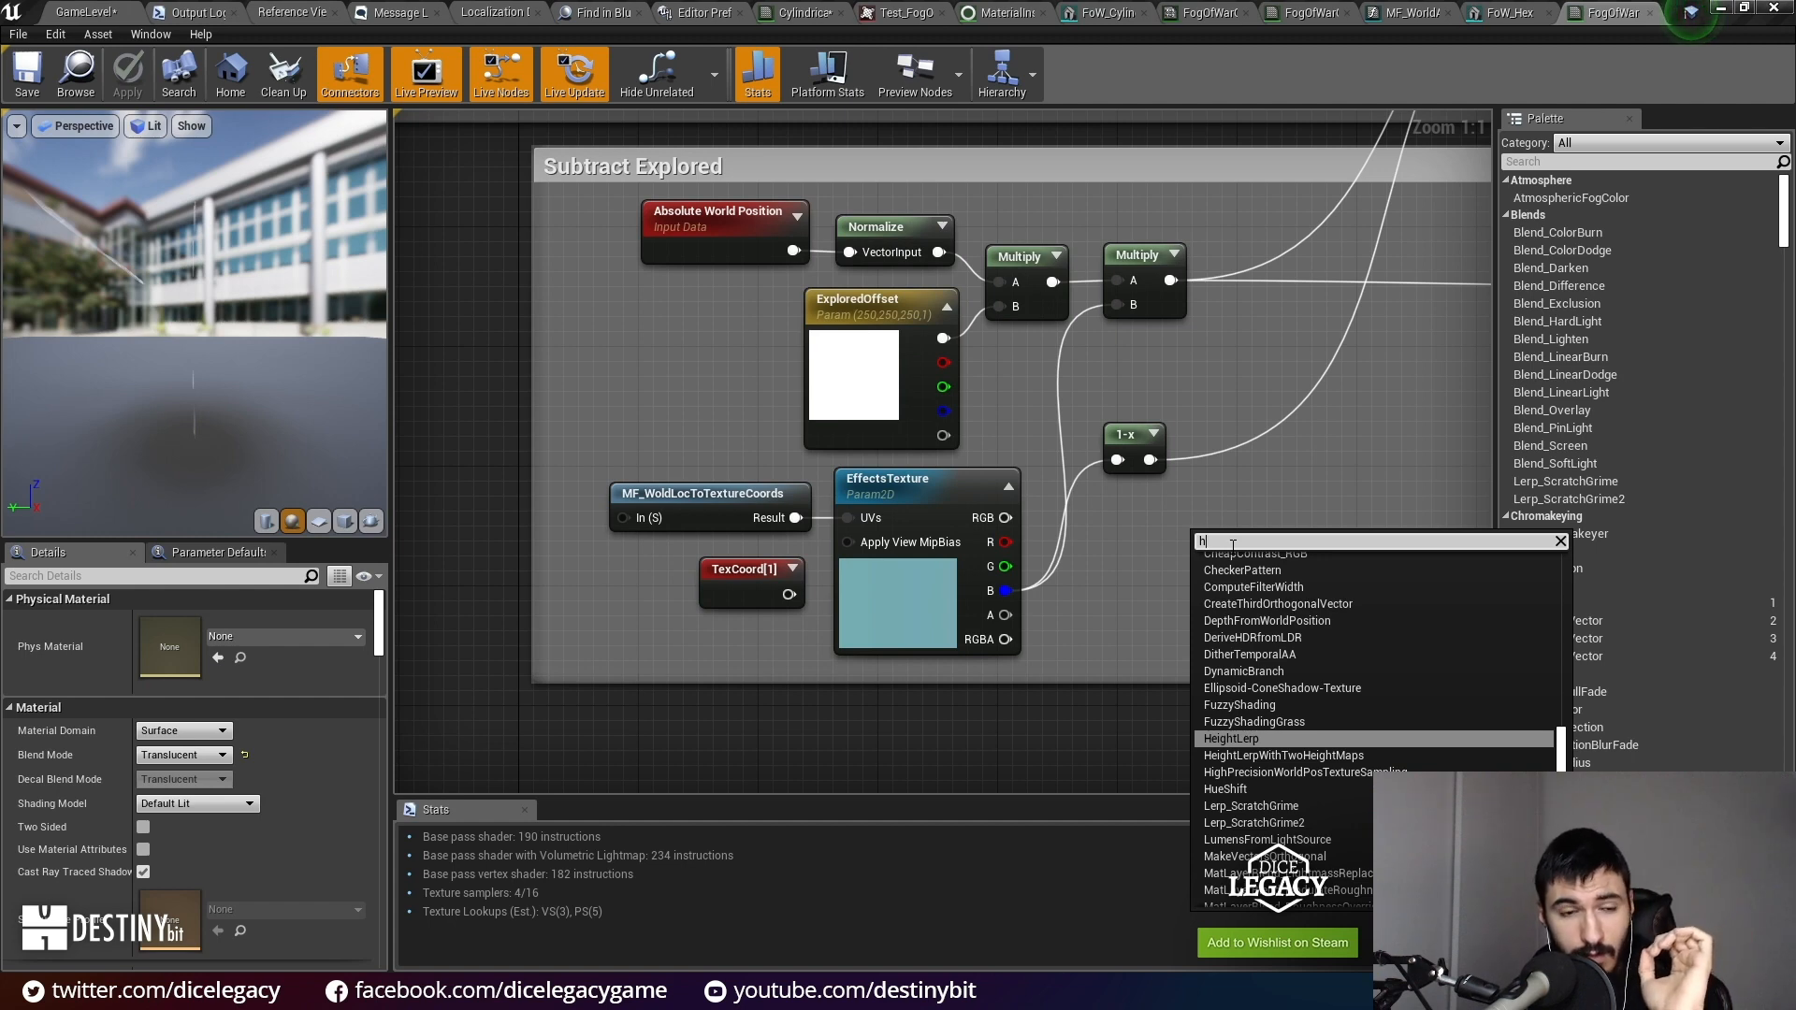
key("BackSpace")
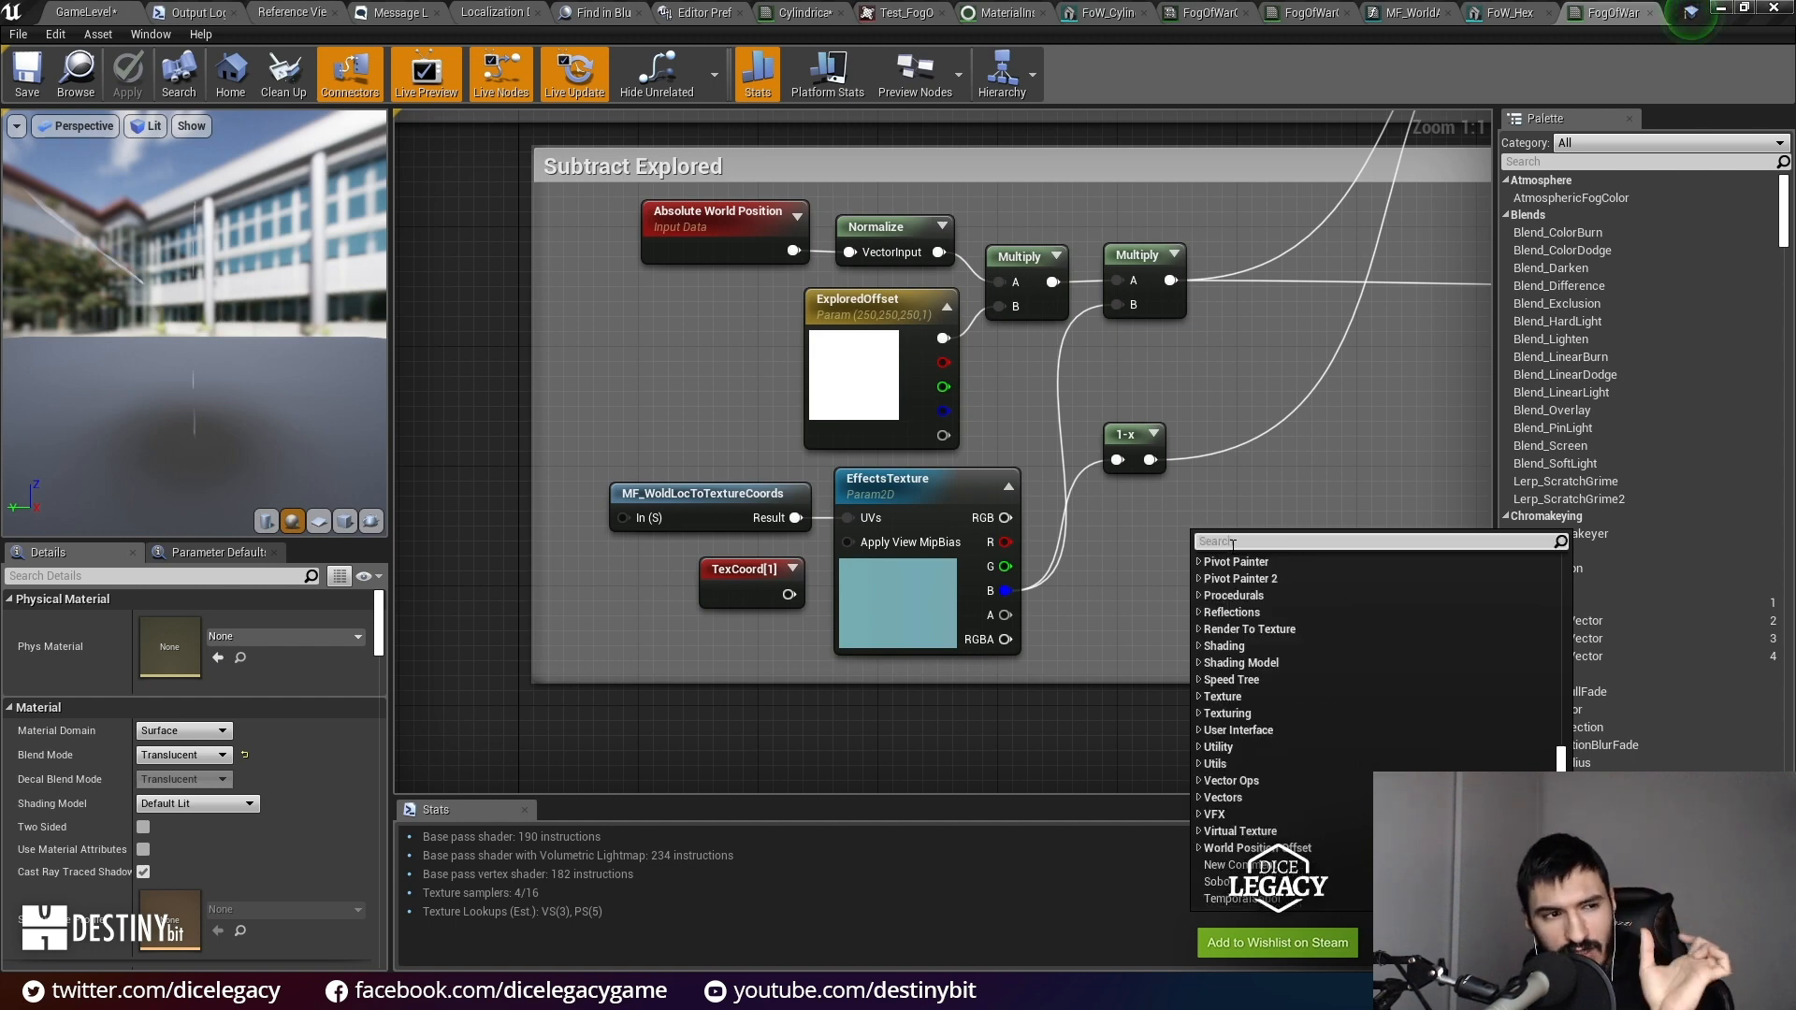
type("sphere")
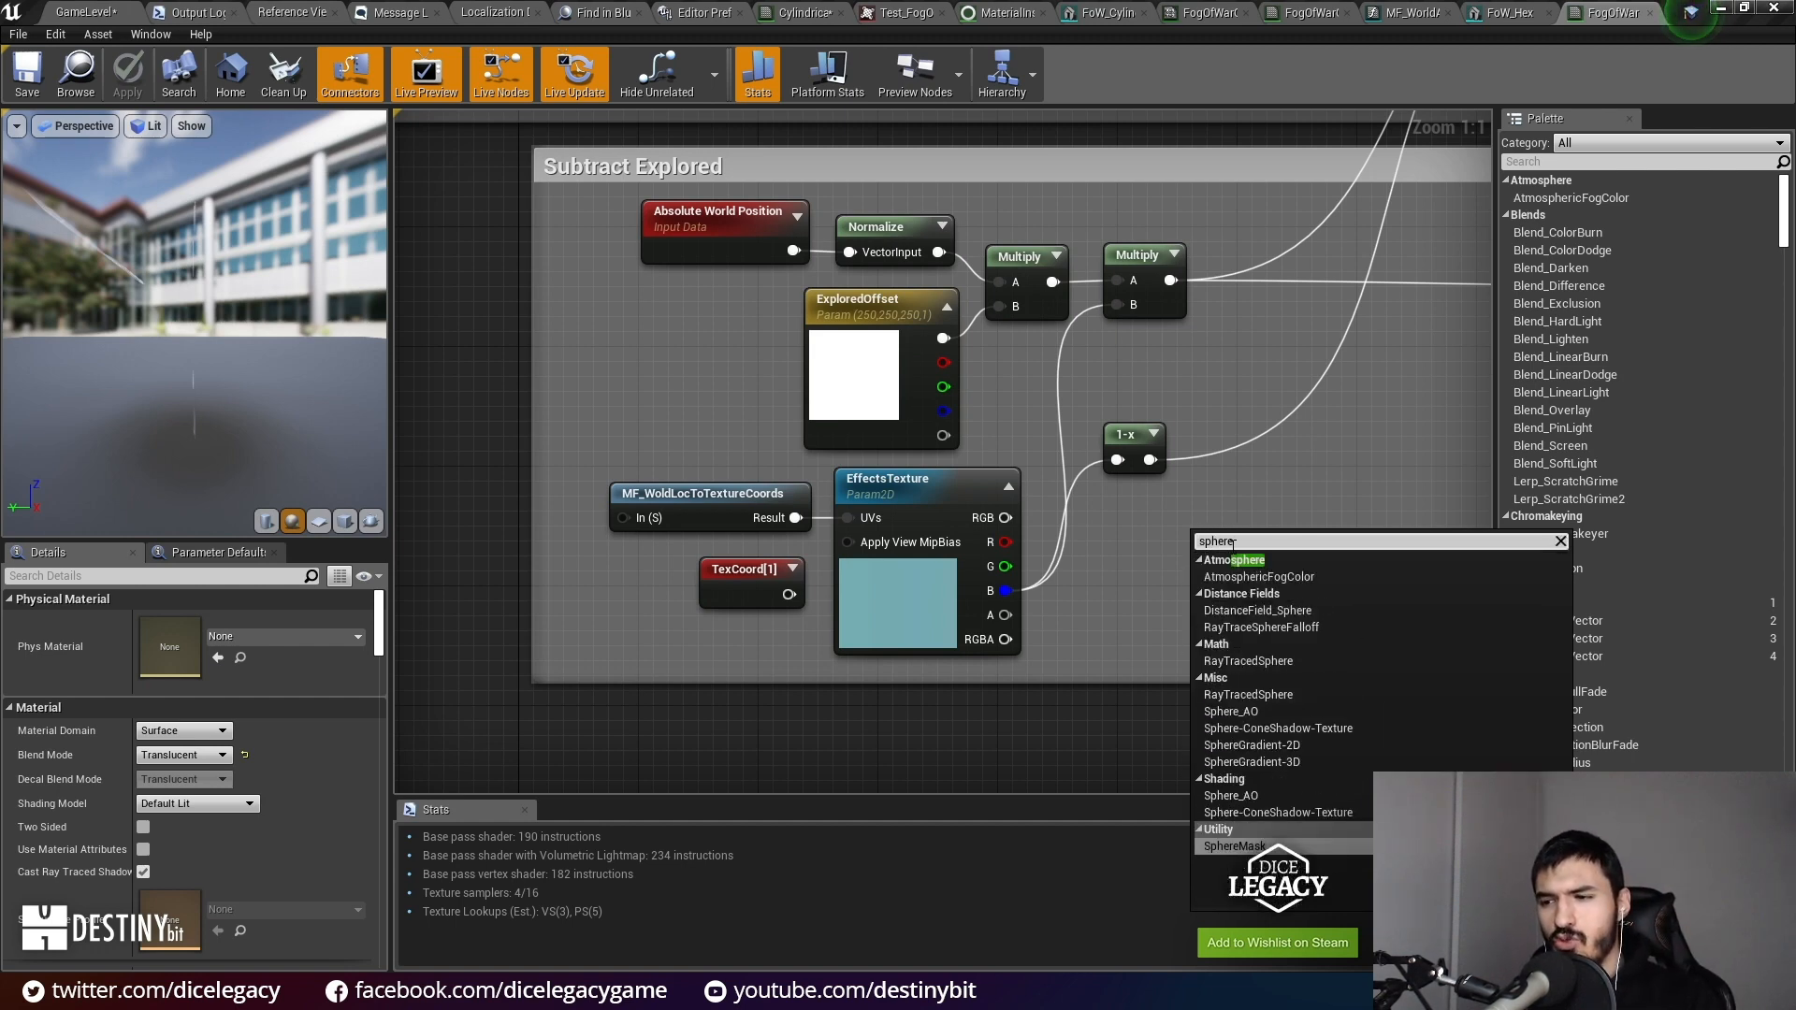
key("Escape")
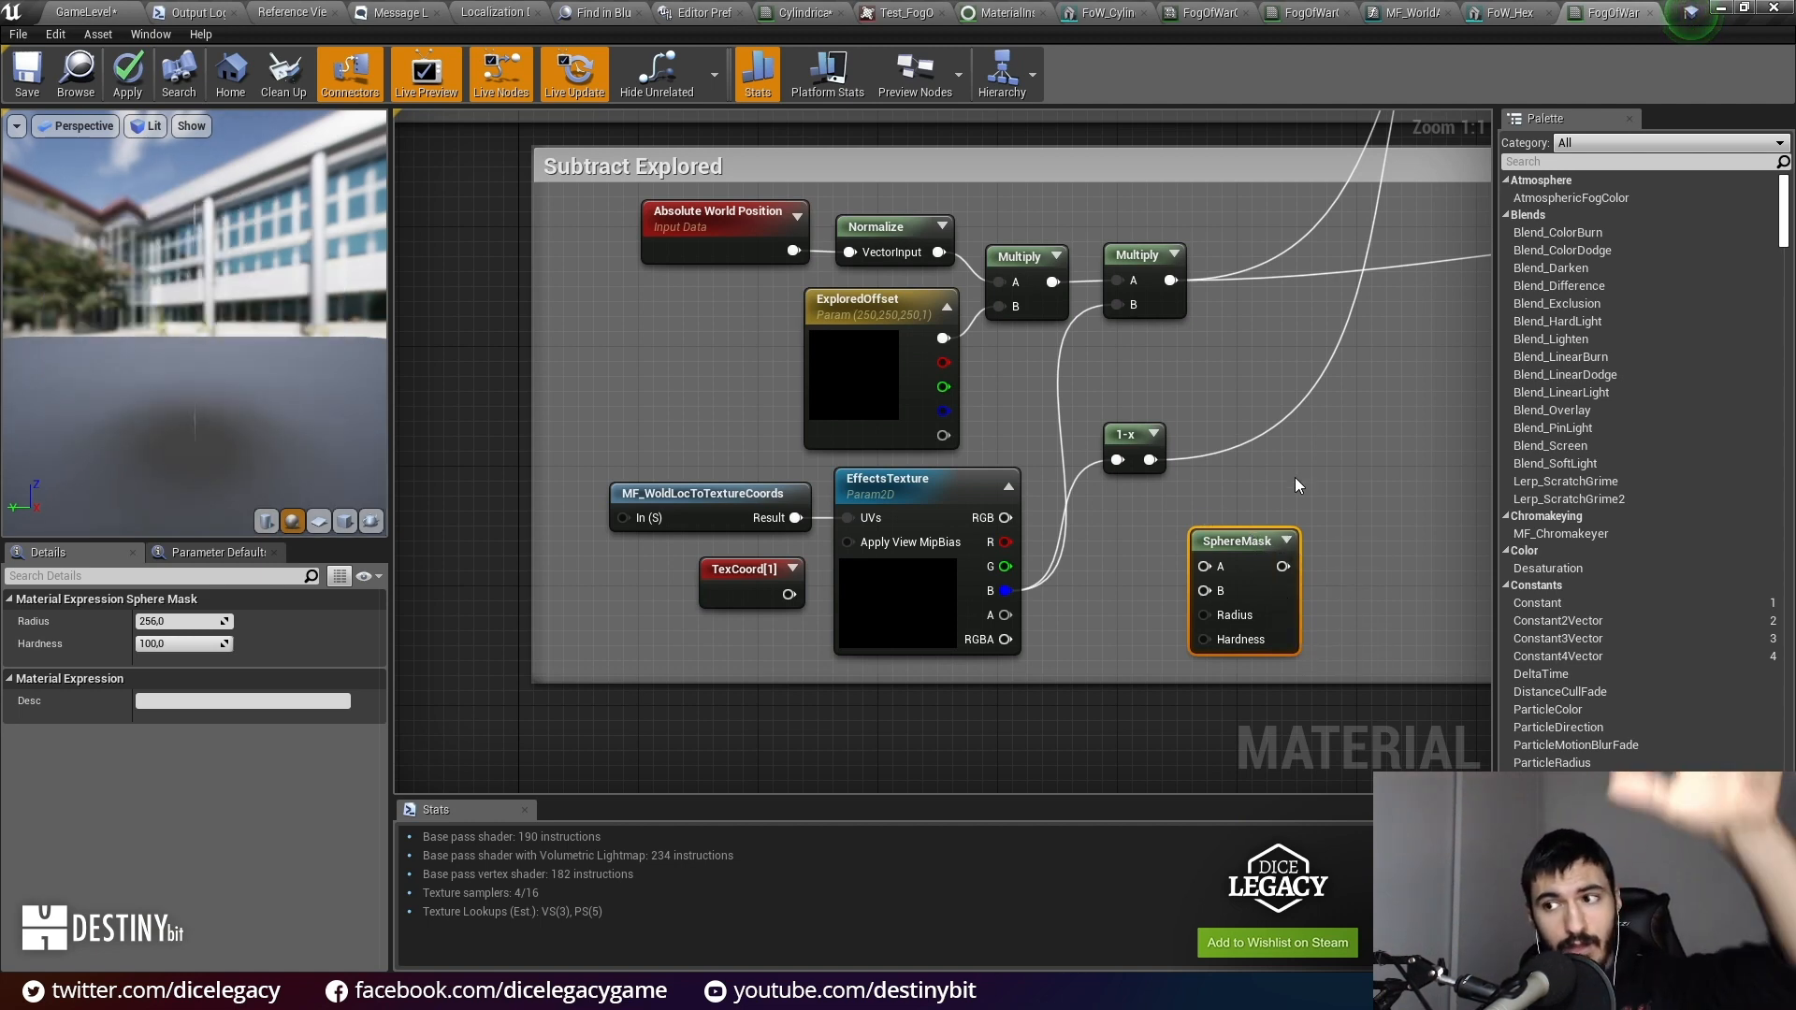
left_click_drag(1221, 581, 1283, 566)
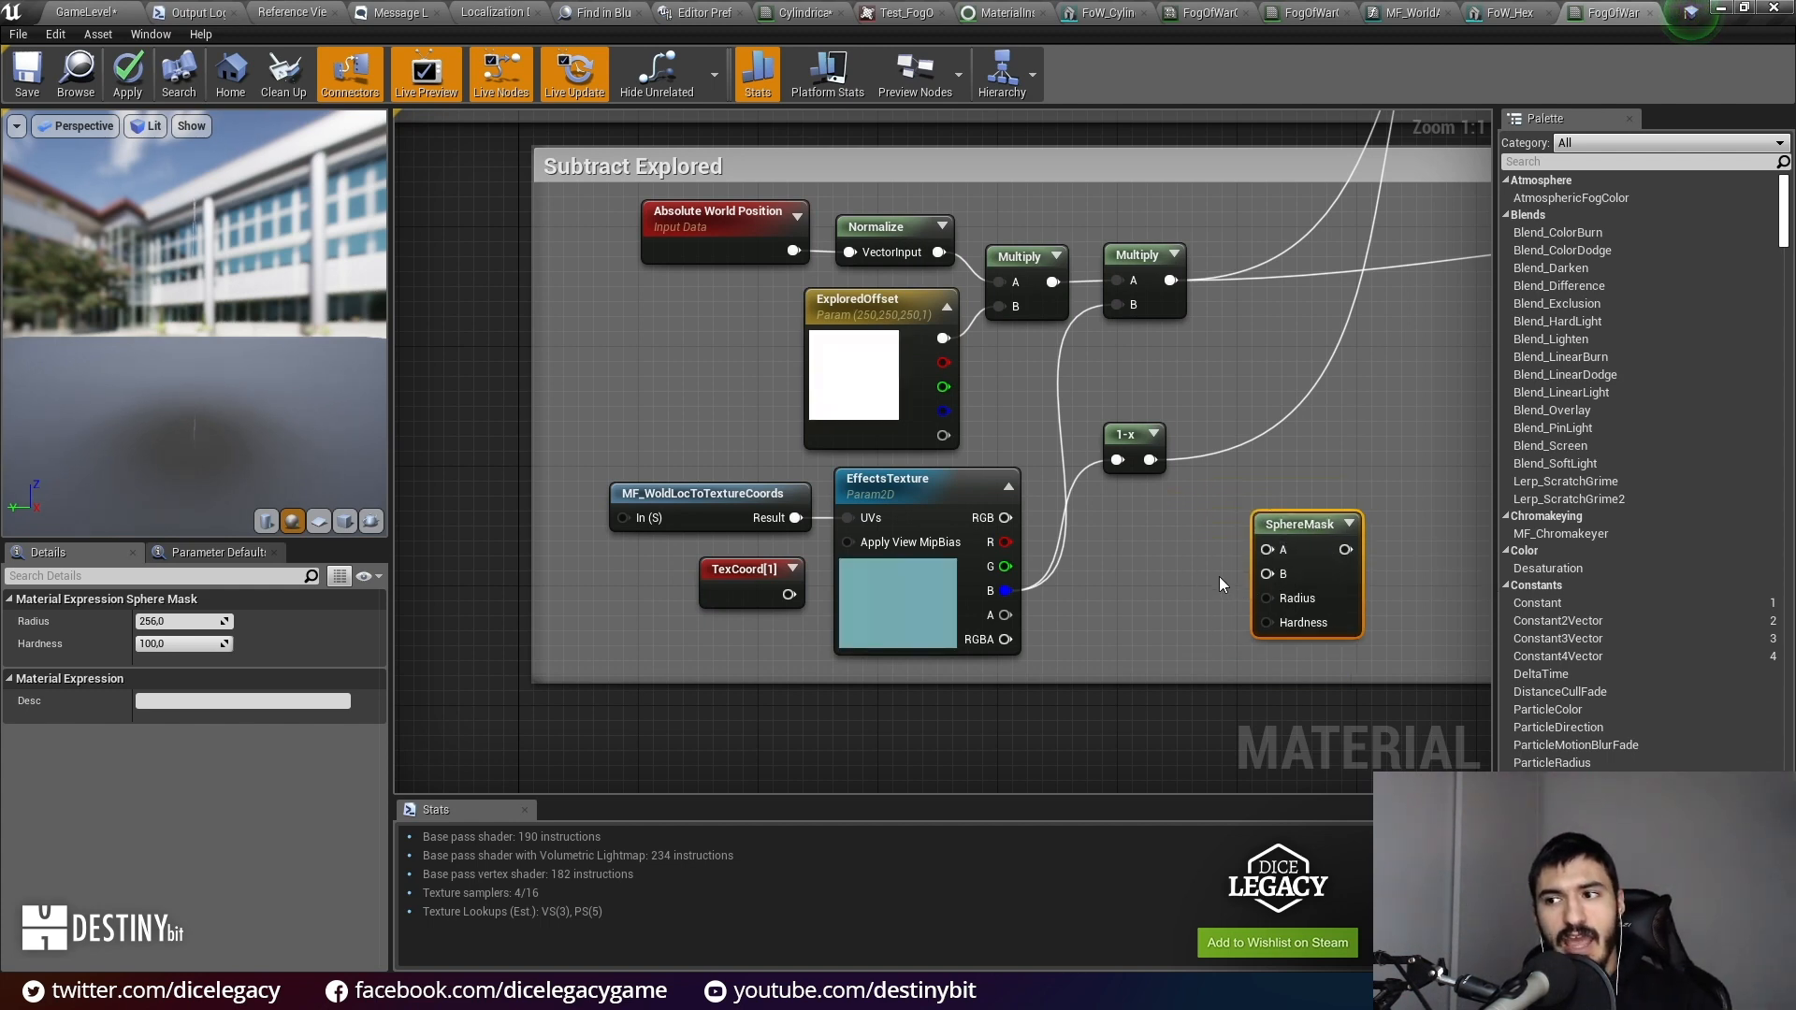
left_click_drag(1221, 507, 1397, 677)
right_click_drag(1401, 600, 1227, 637)
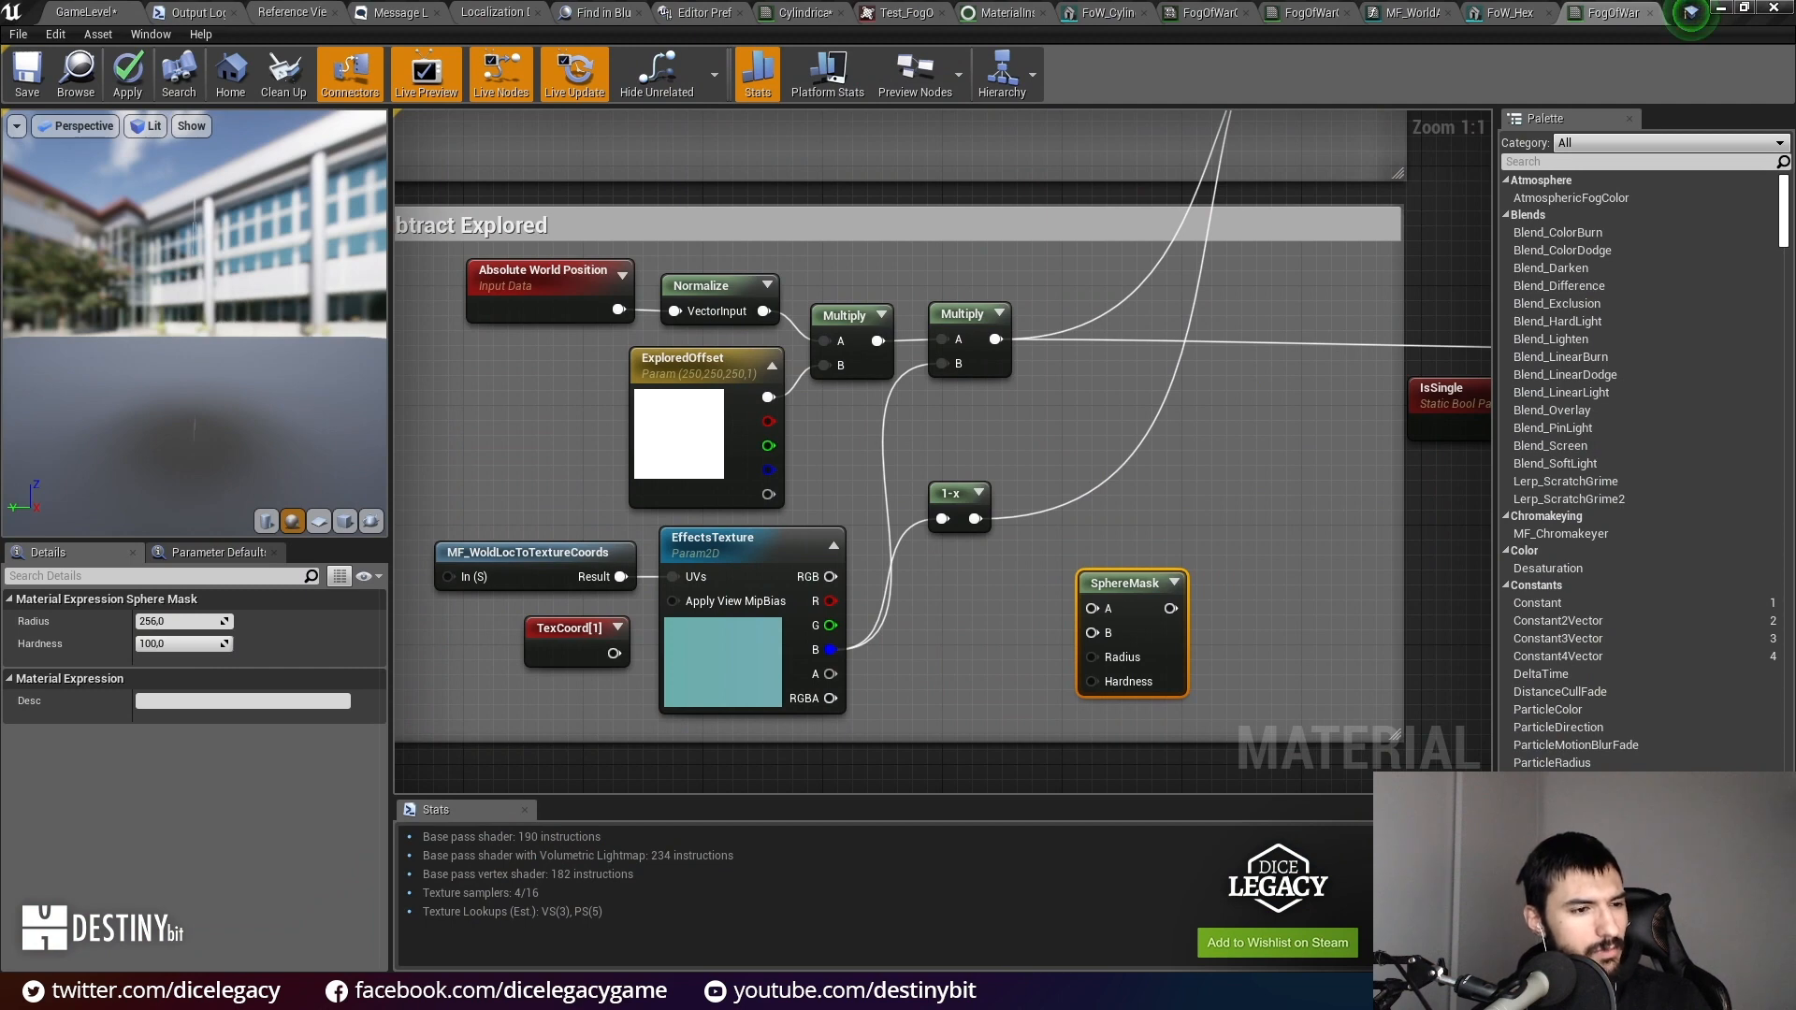
Step: Switch to Notepad to review the CustomShaderFOW code, then minimize it to return to the material graph
key("alt+Tab")
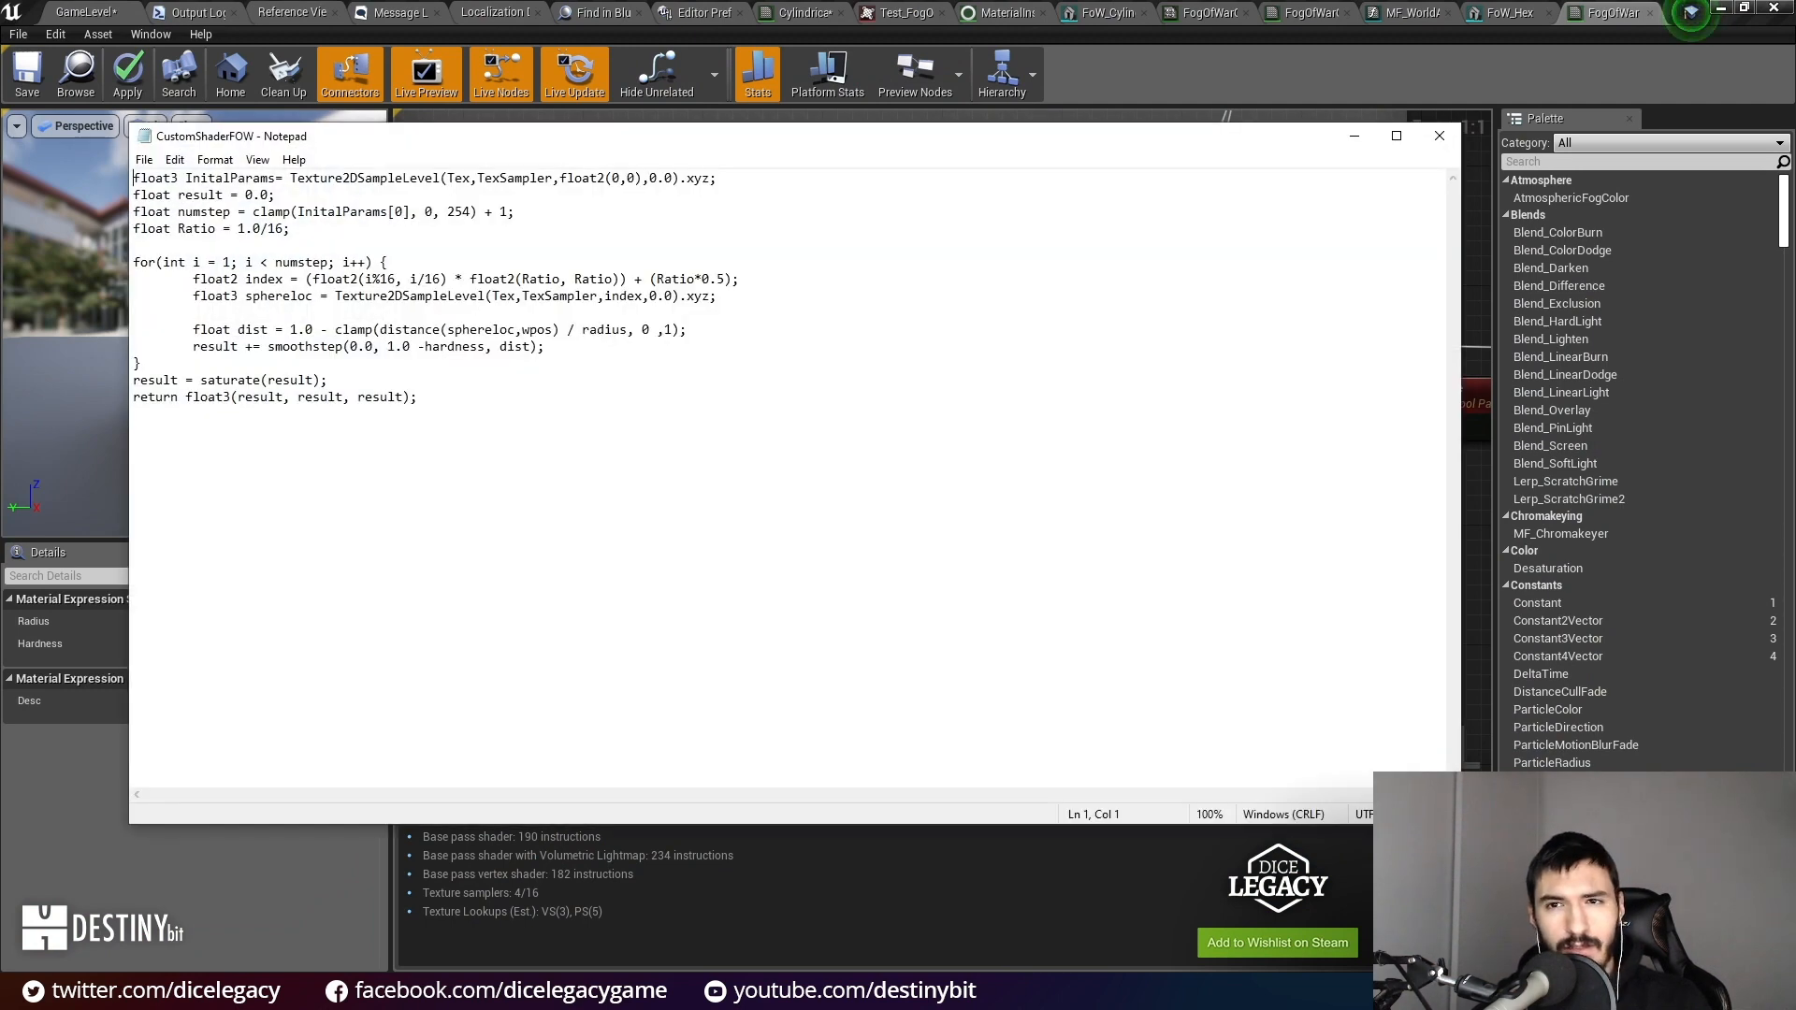
left_click_drag(468, 400, 151, 156)
left_click(314, 179)
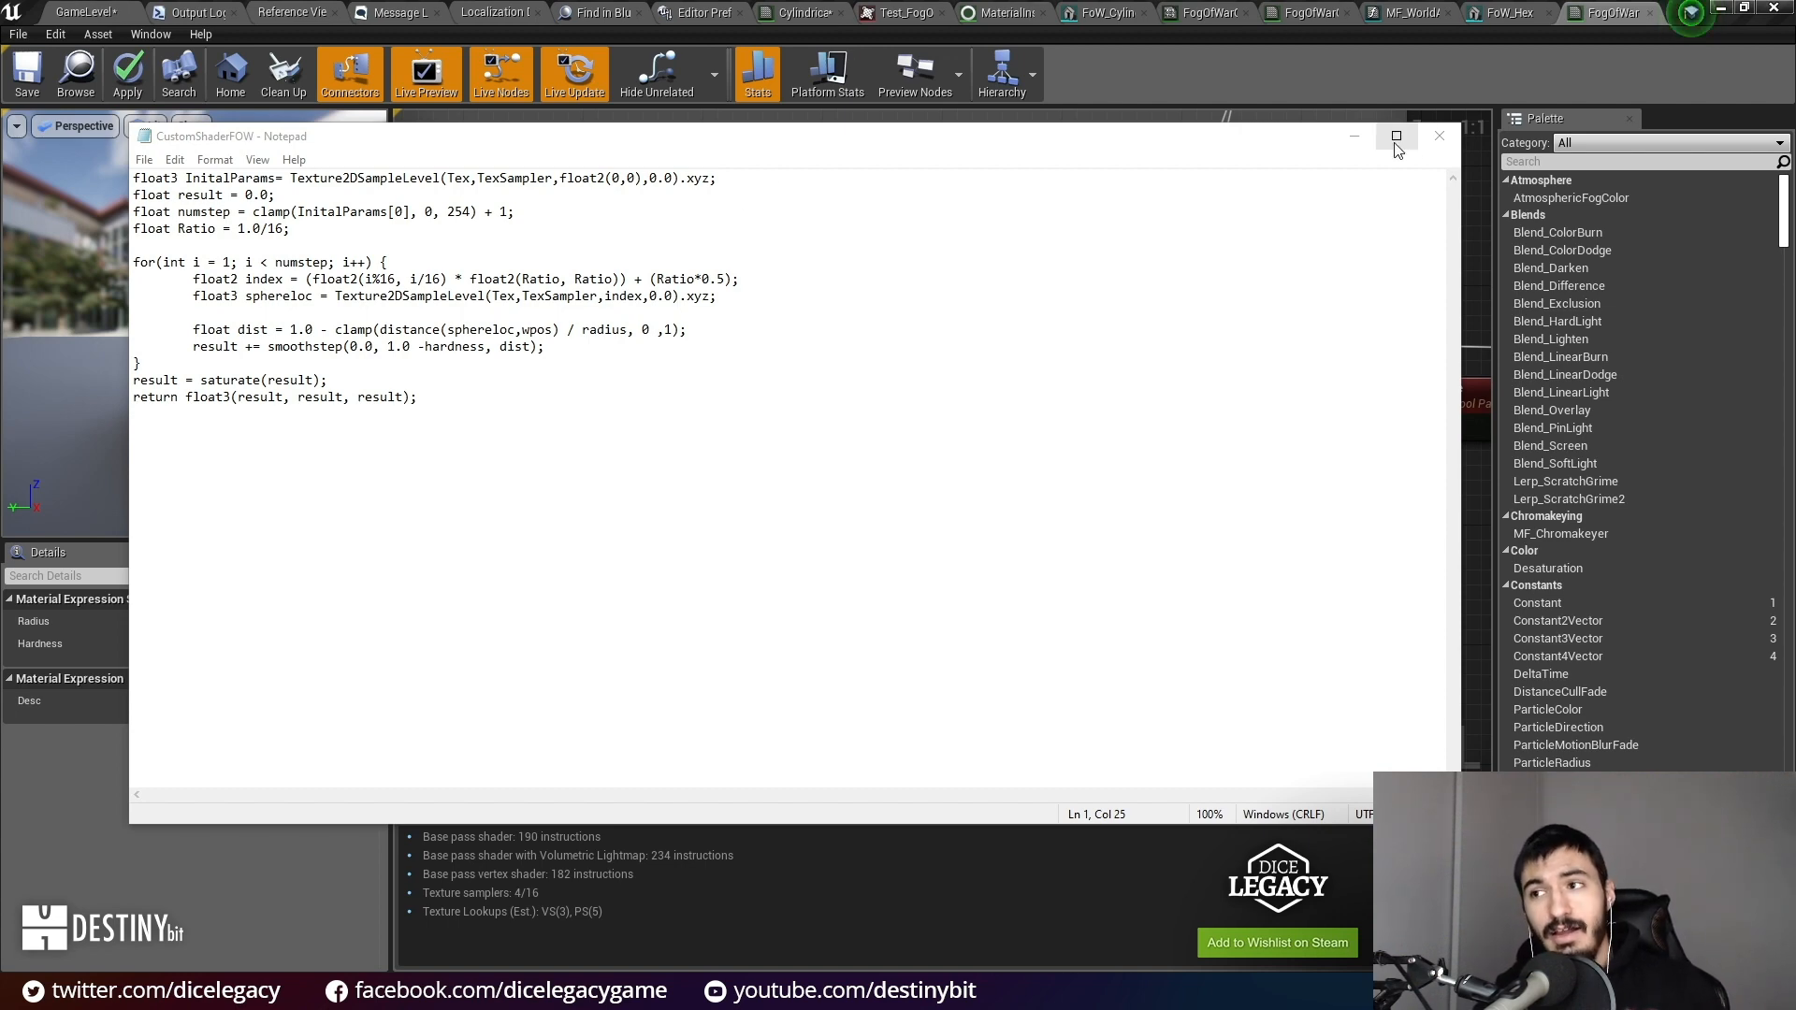
left_click(1352, 138)
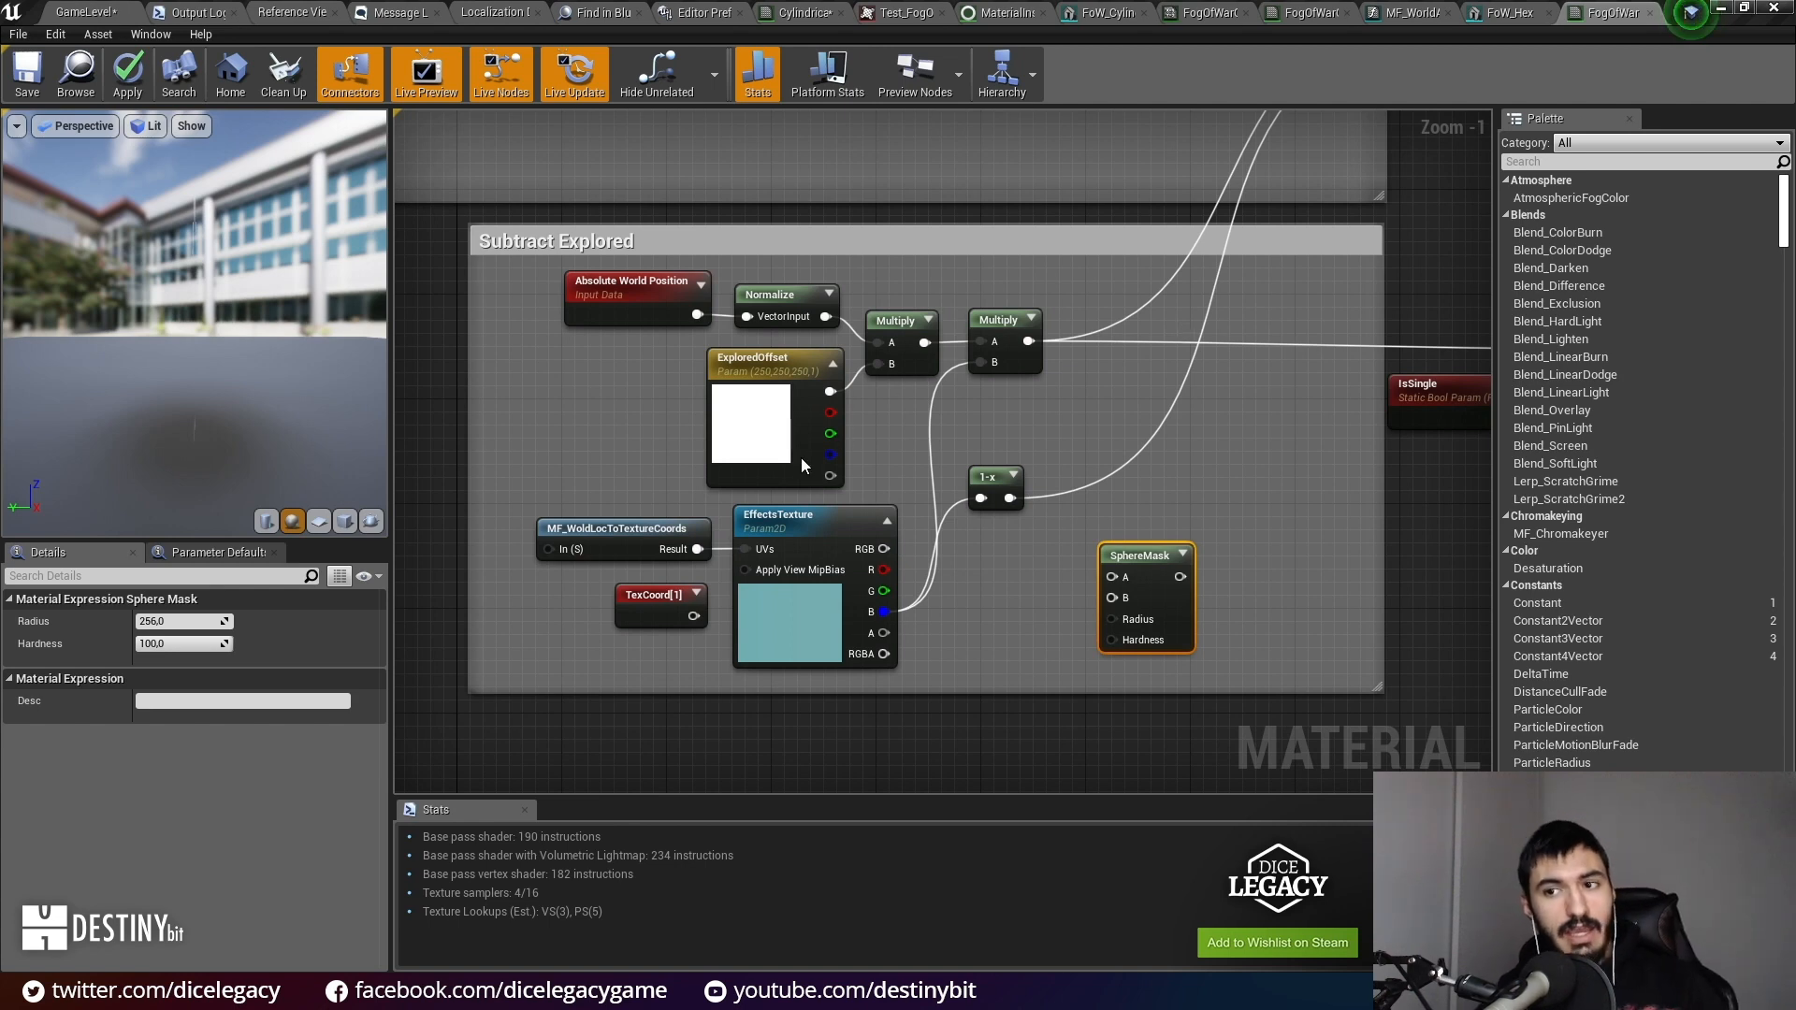
Step: Select the MF_WoldLocToTextureCoords function node feeding EffectsTexture to inspect it
scroll(802, 459, "up", 1)
right_click_drag(495, 503, 922, 383)
scroll(999, 397, "up", 7)
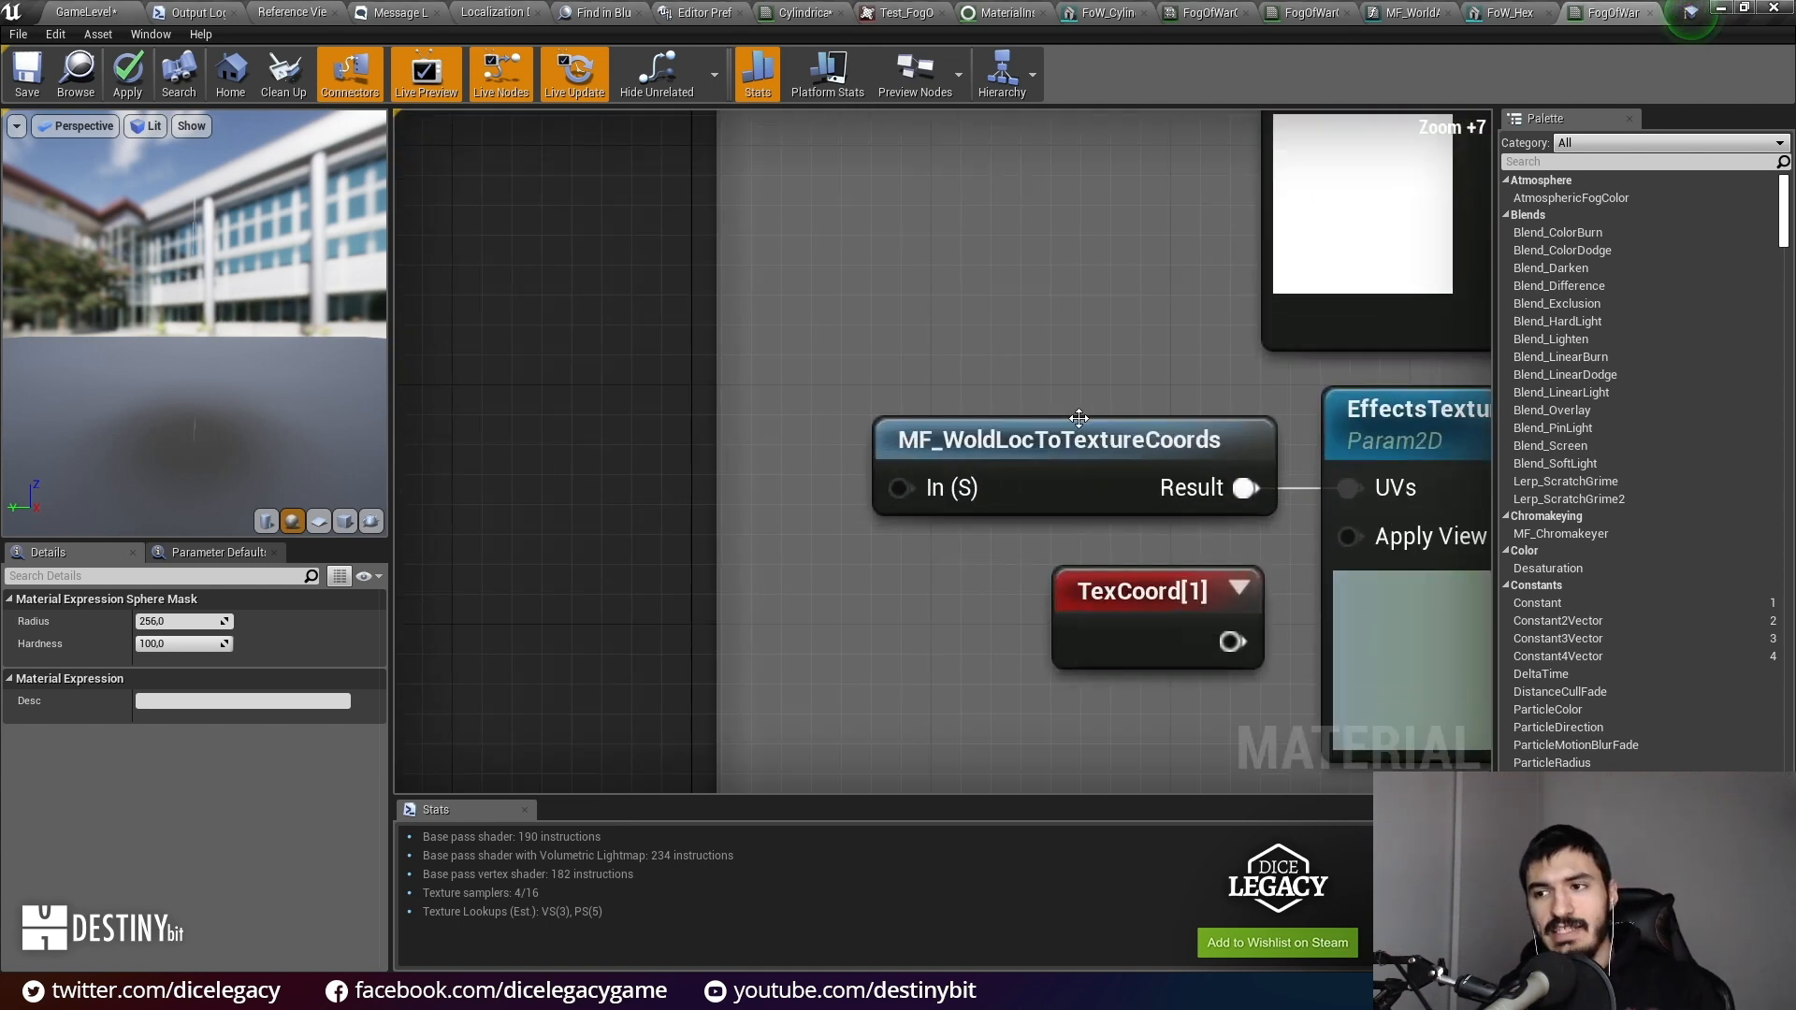
left_click(1104, 432)
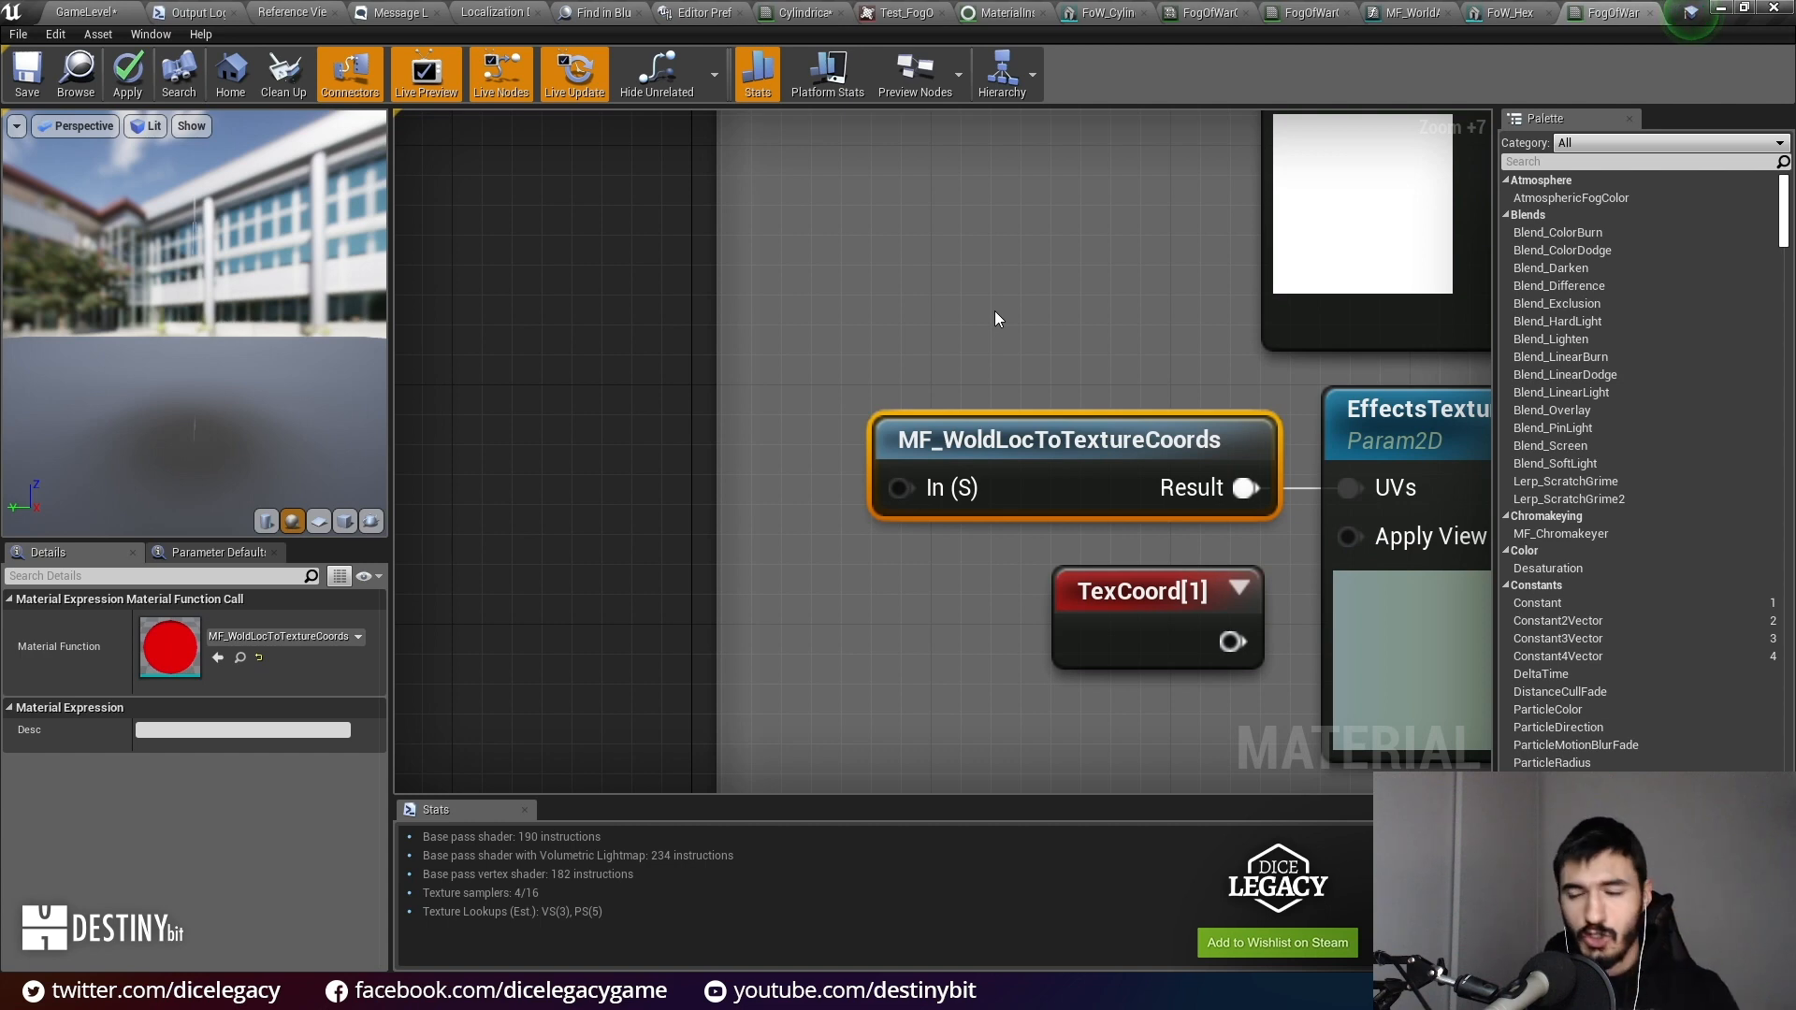
Step: Switch to the FogOfWarCylinder material and examine its graph up to the material output node
left_click(1314, 9)
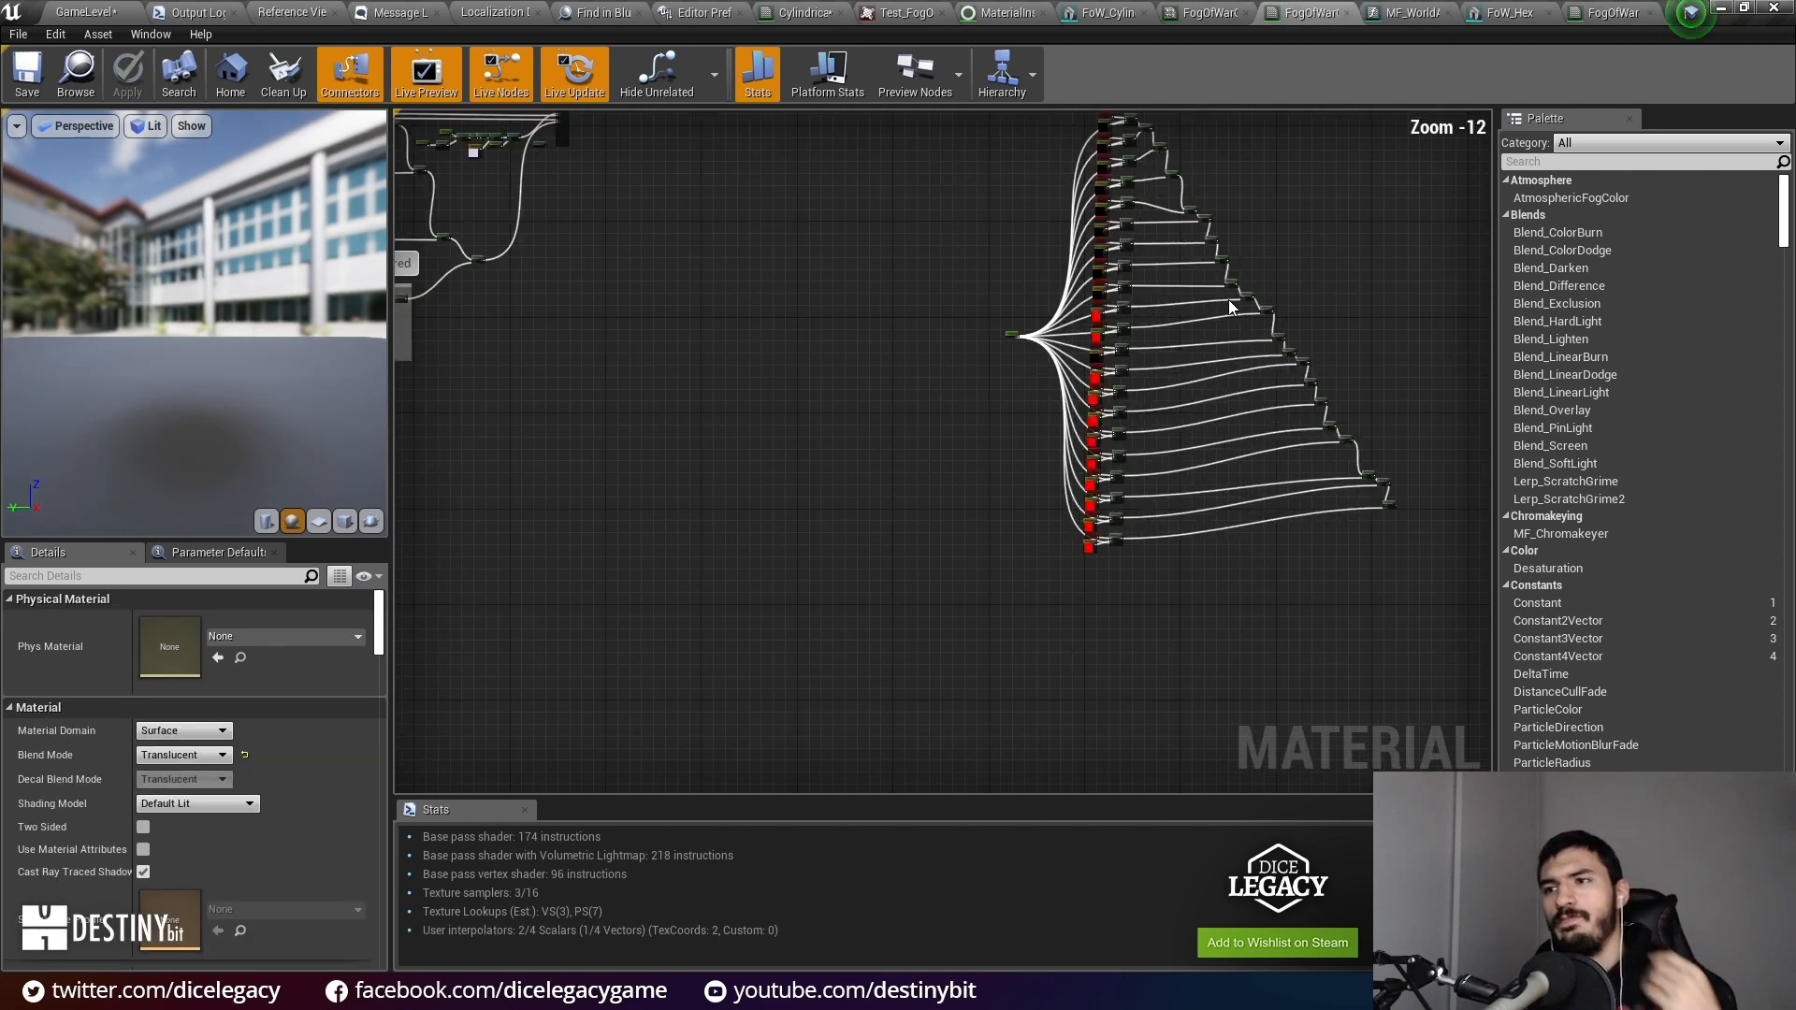
right_click_drag(869, 371, 1311, 558)
right_click_drag(1046, 393, 1155, 514)
scroll(1153, 512, "up", 13)
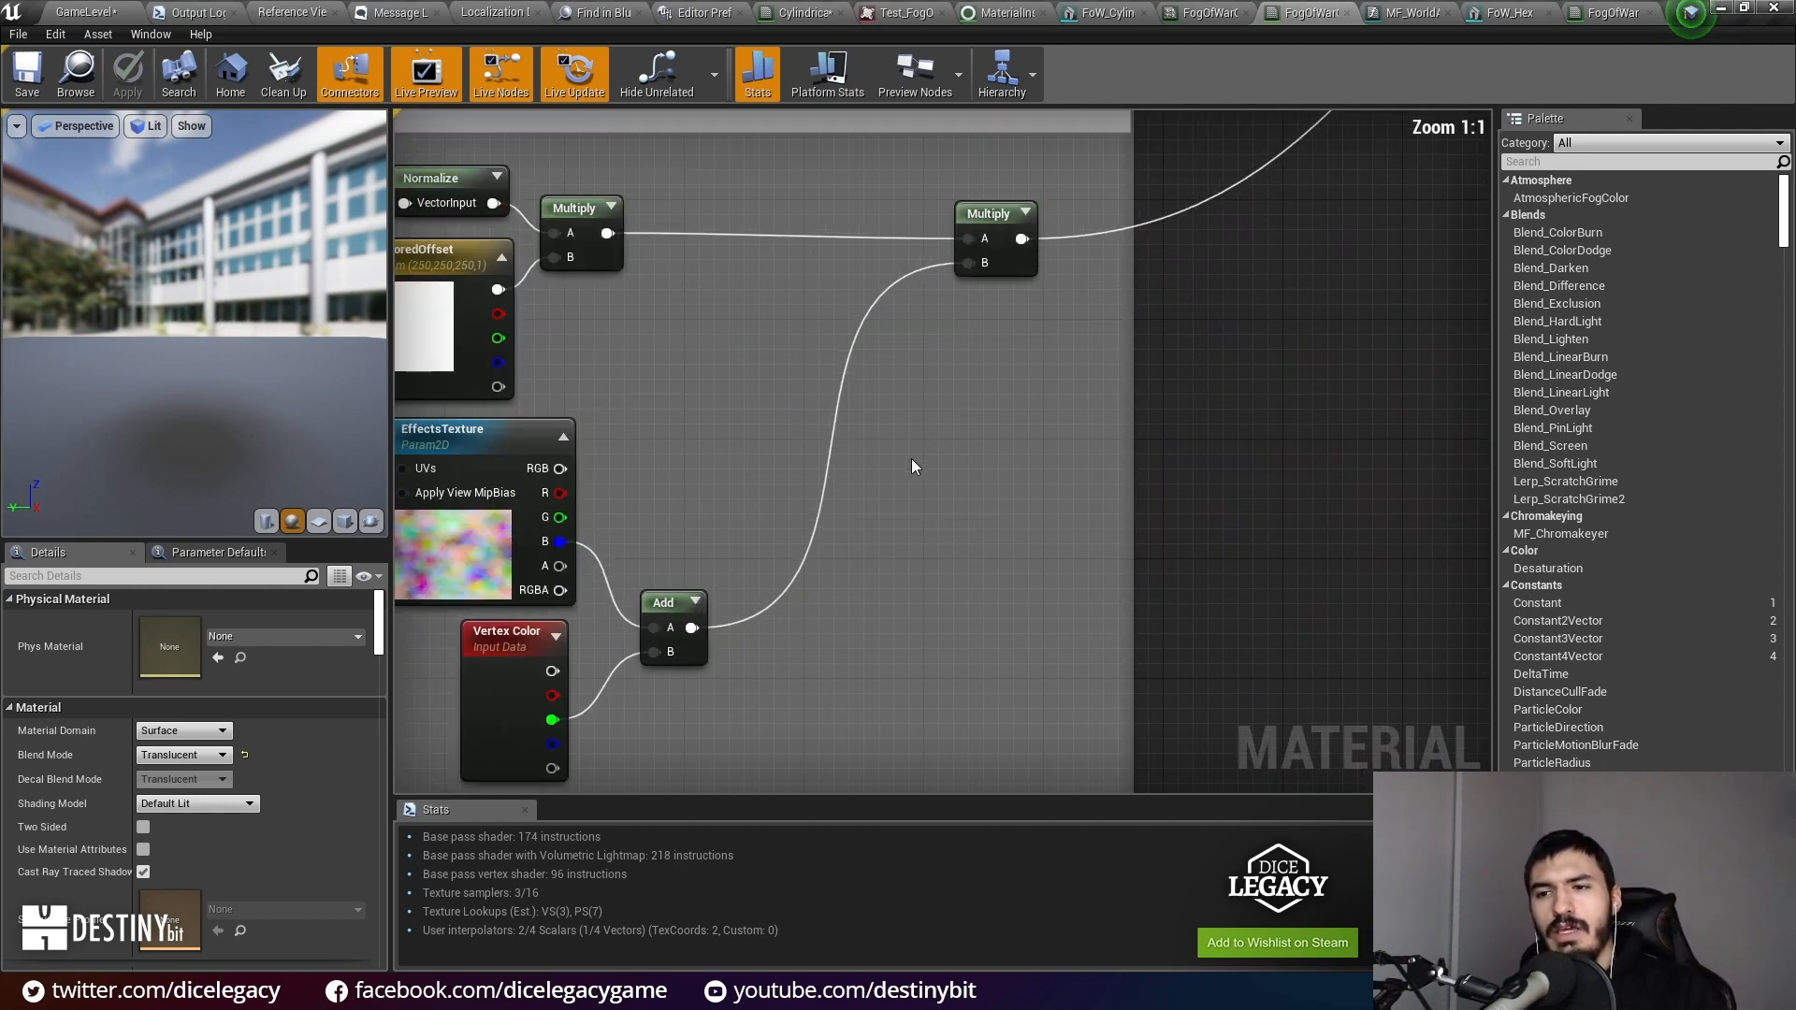
right_click_drag(941, 346, 1254, 638)
scroll(1253, 637, "down", 3)
right_click_drag(798, 187, 1014, 735)
scroll(866, 576, "down", 3)
right_click_drag(1177, 700, 713, 655)
scroll(1125, 467, "up", 6)
right_click_drag(1138, 579, 861, 702)
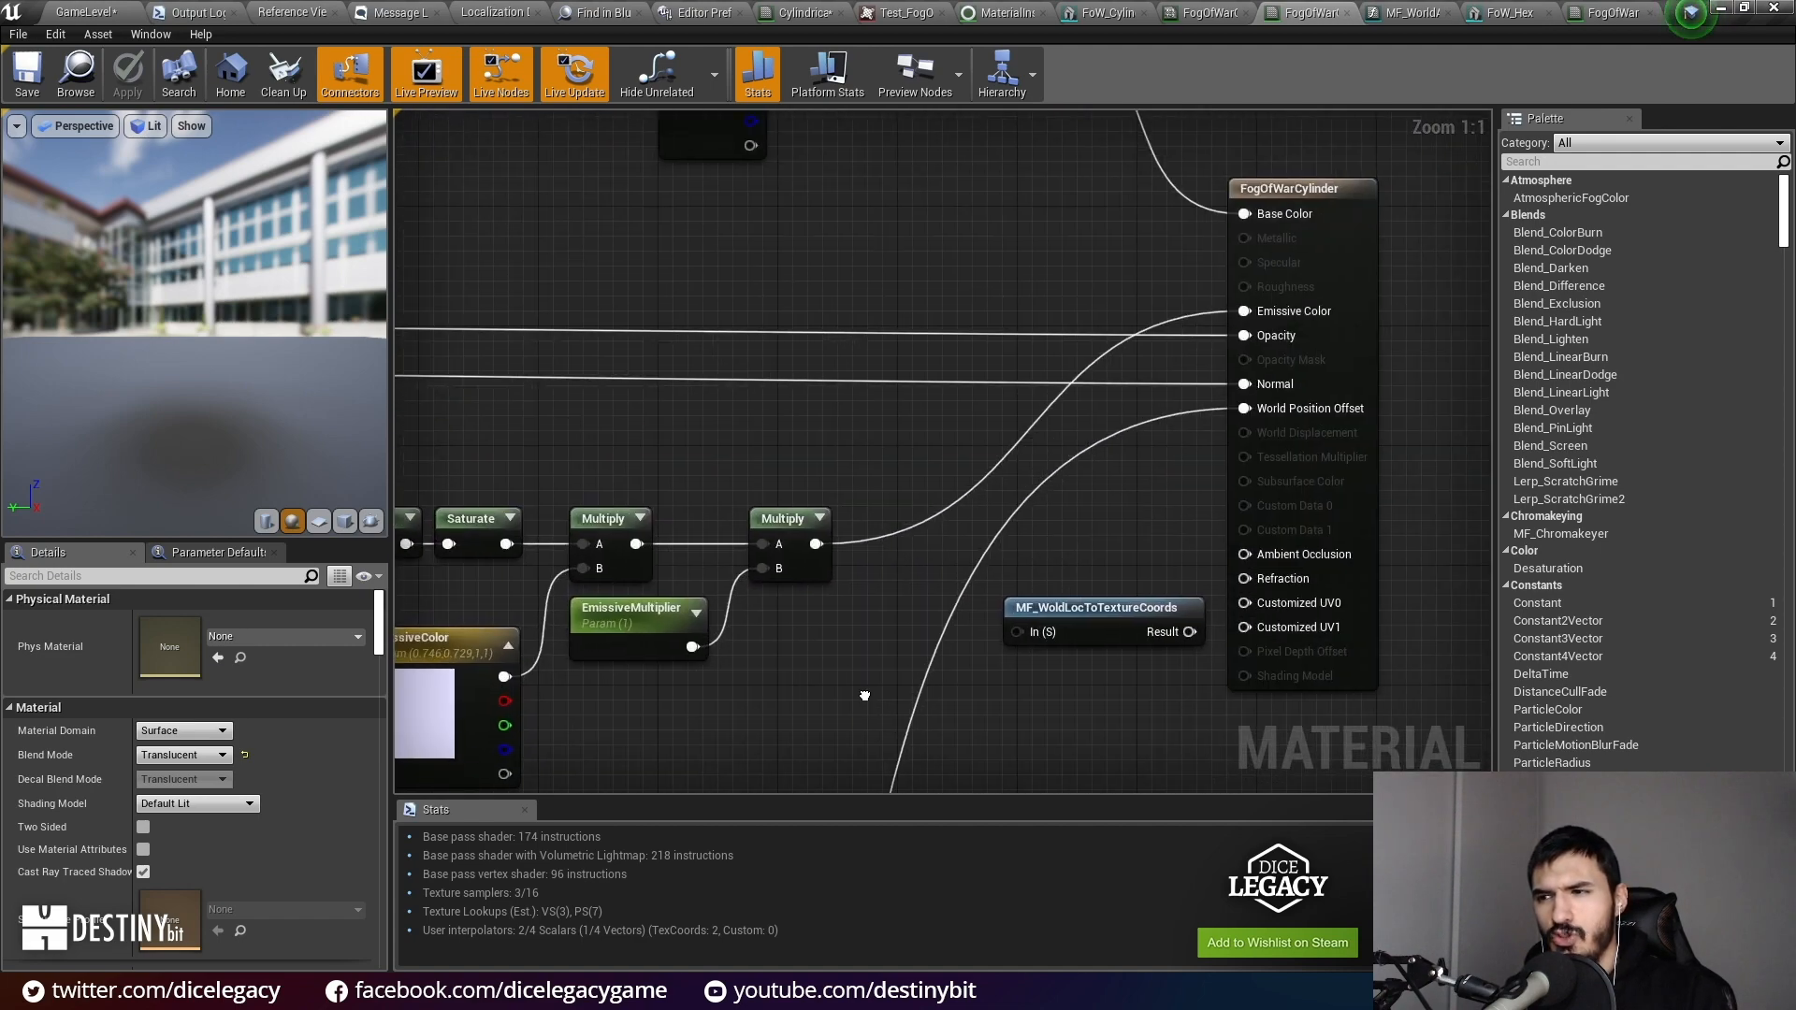
Step: Inspect the EffectsTexture parameter and its surrounding nodes in the cylinder material's Subtract Explored group
scroll(918, 593, "down", 5)
right_click_drag(809, 766, 1232, 178)
right_click_drag(890, 284, 1046, 586)
scroll(1046, 585, "up", 5)
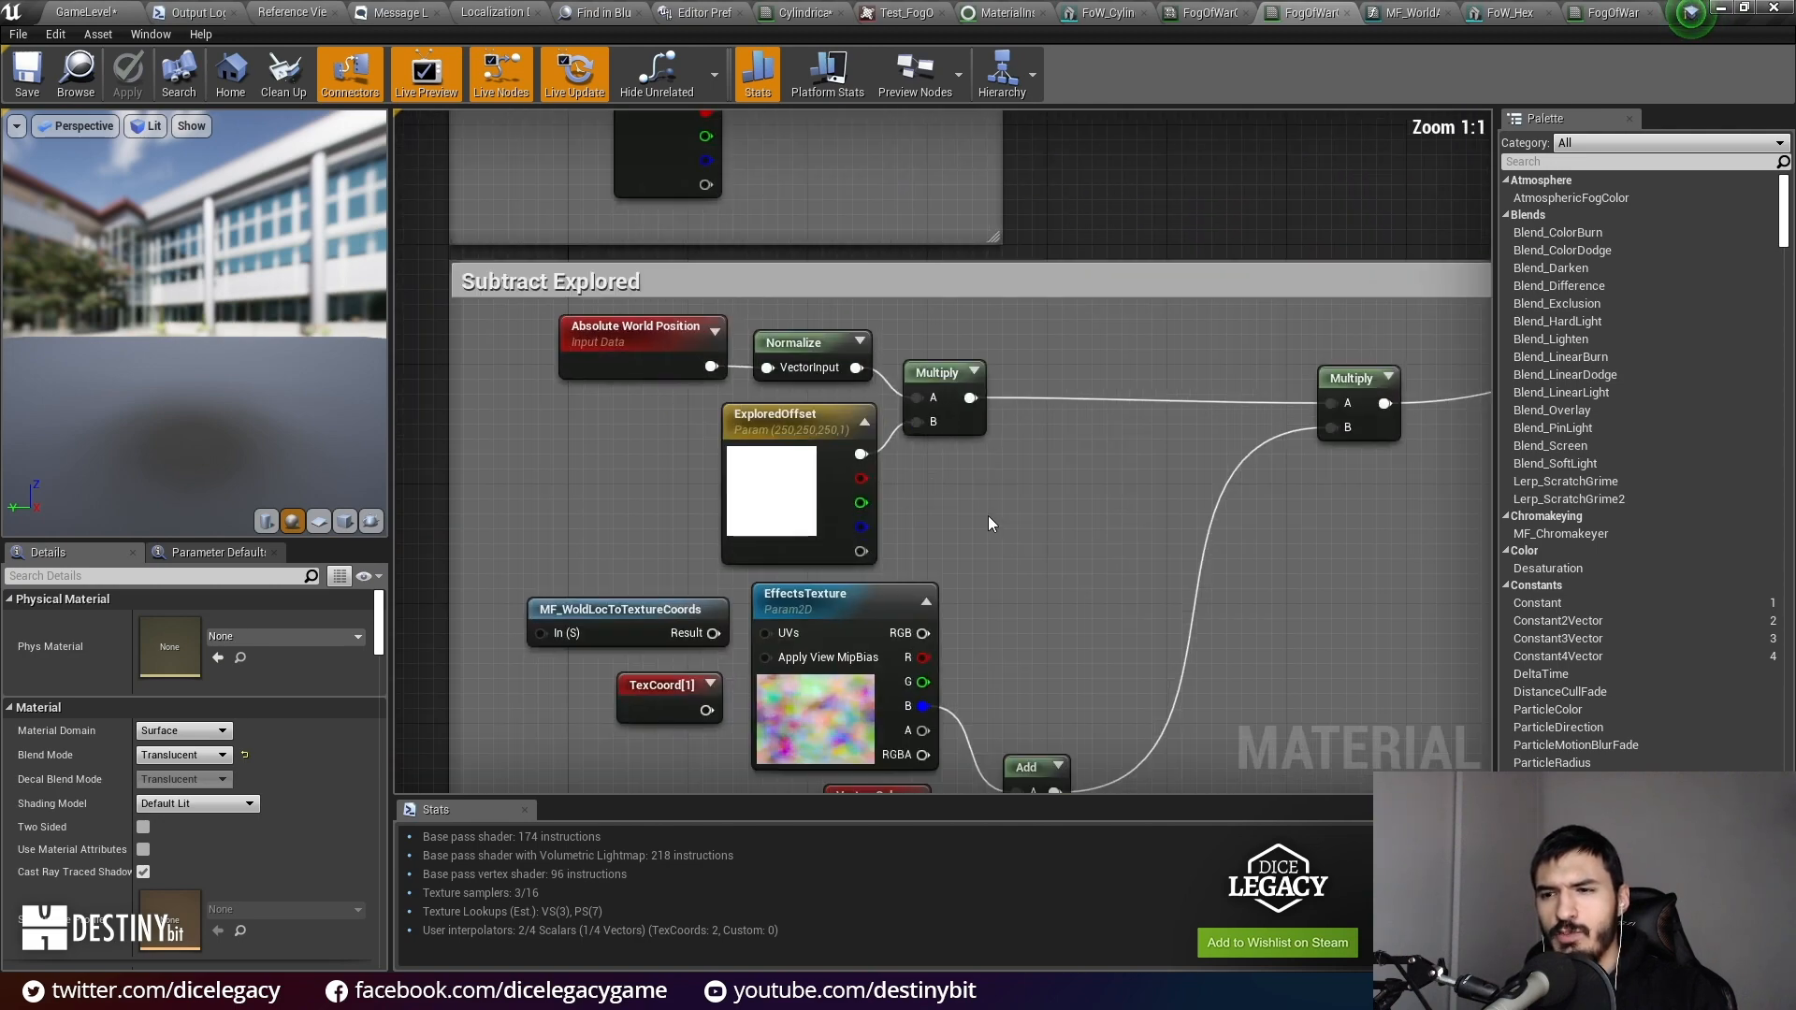
right_click_drag(986, 526, 955, 354)
left_click(829, 557)
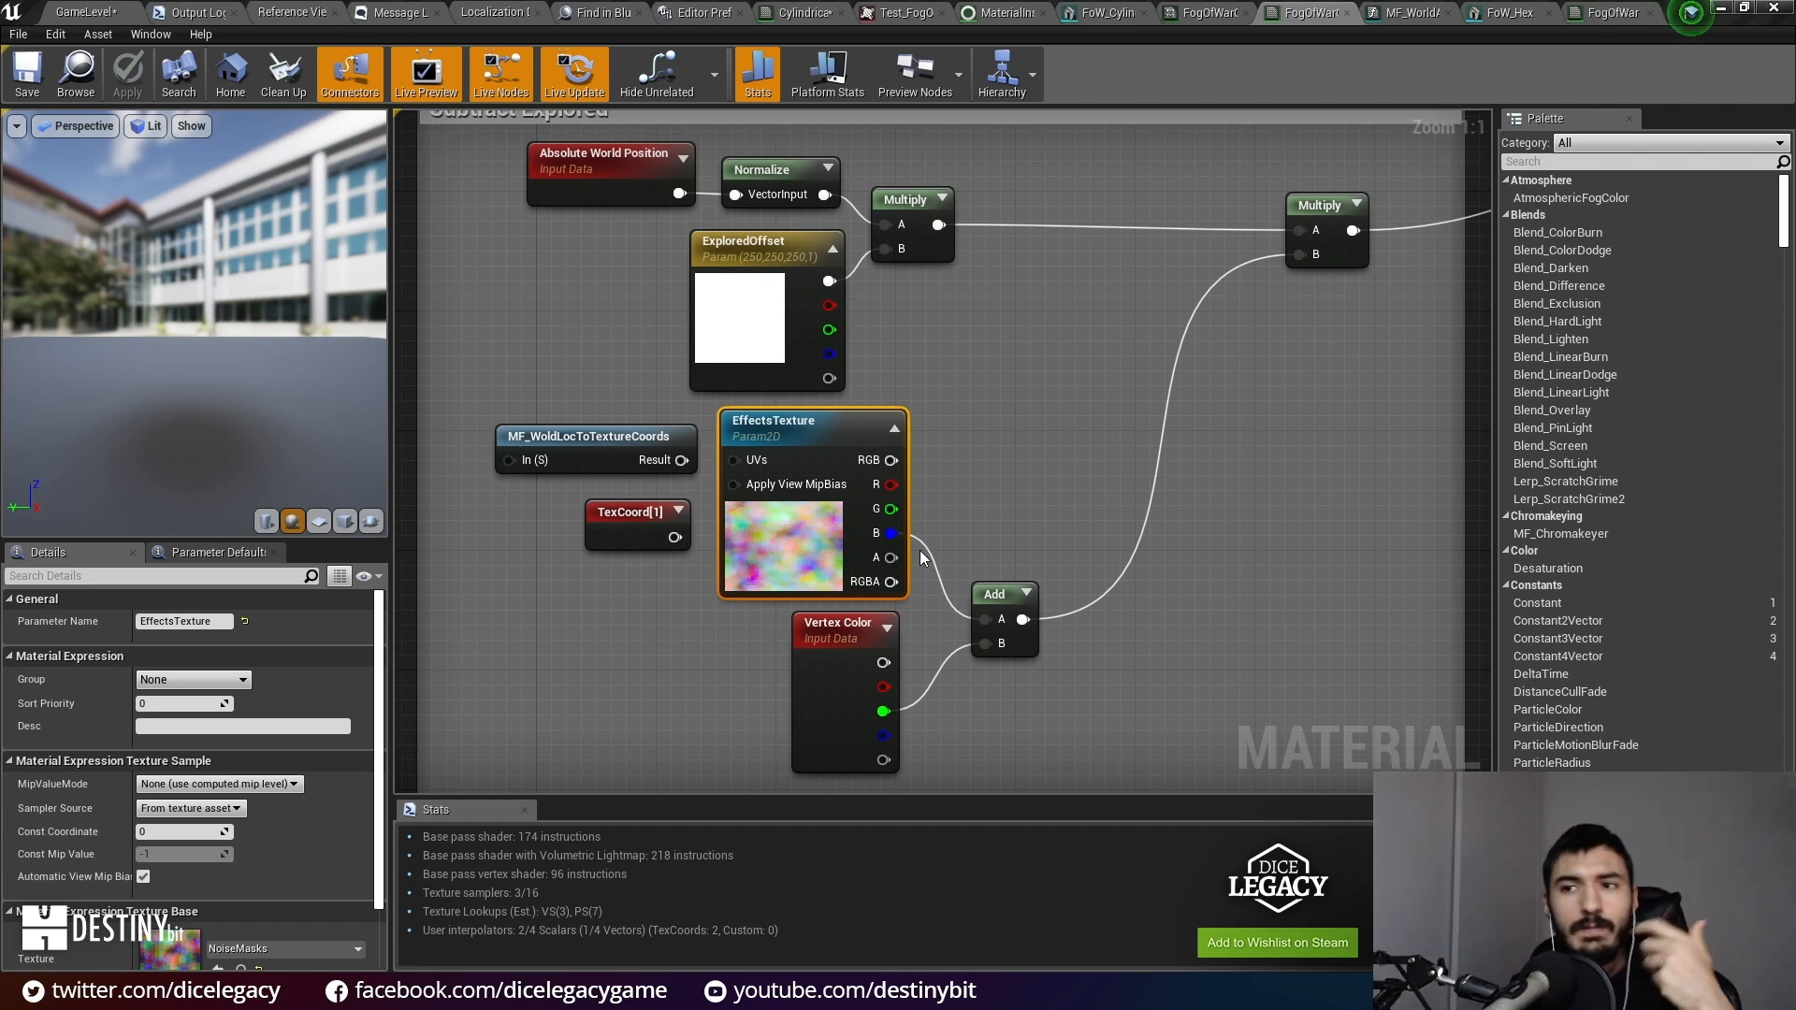
left_click(928, 368)
Step: Inspect the cylinder material's Base Offset group and its MF_WoldLocToTextureCoords function node
scroll(928, 368, "down", 3)
right_click_drag(958, 447, 1007, 654)
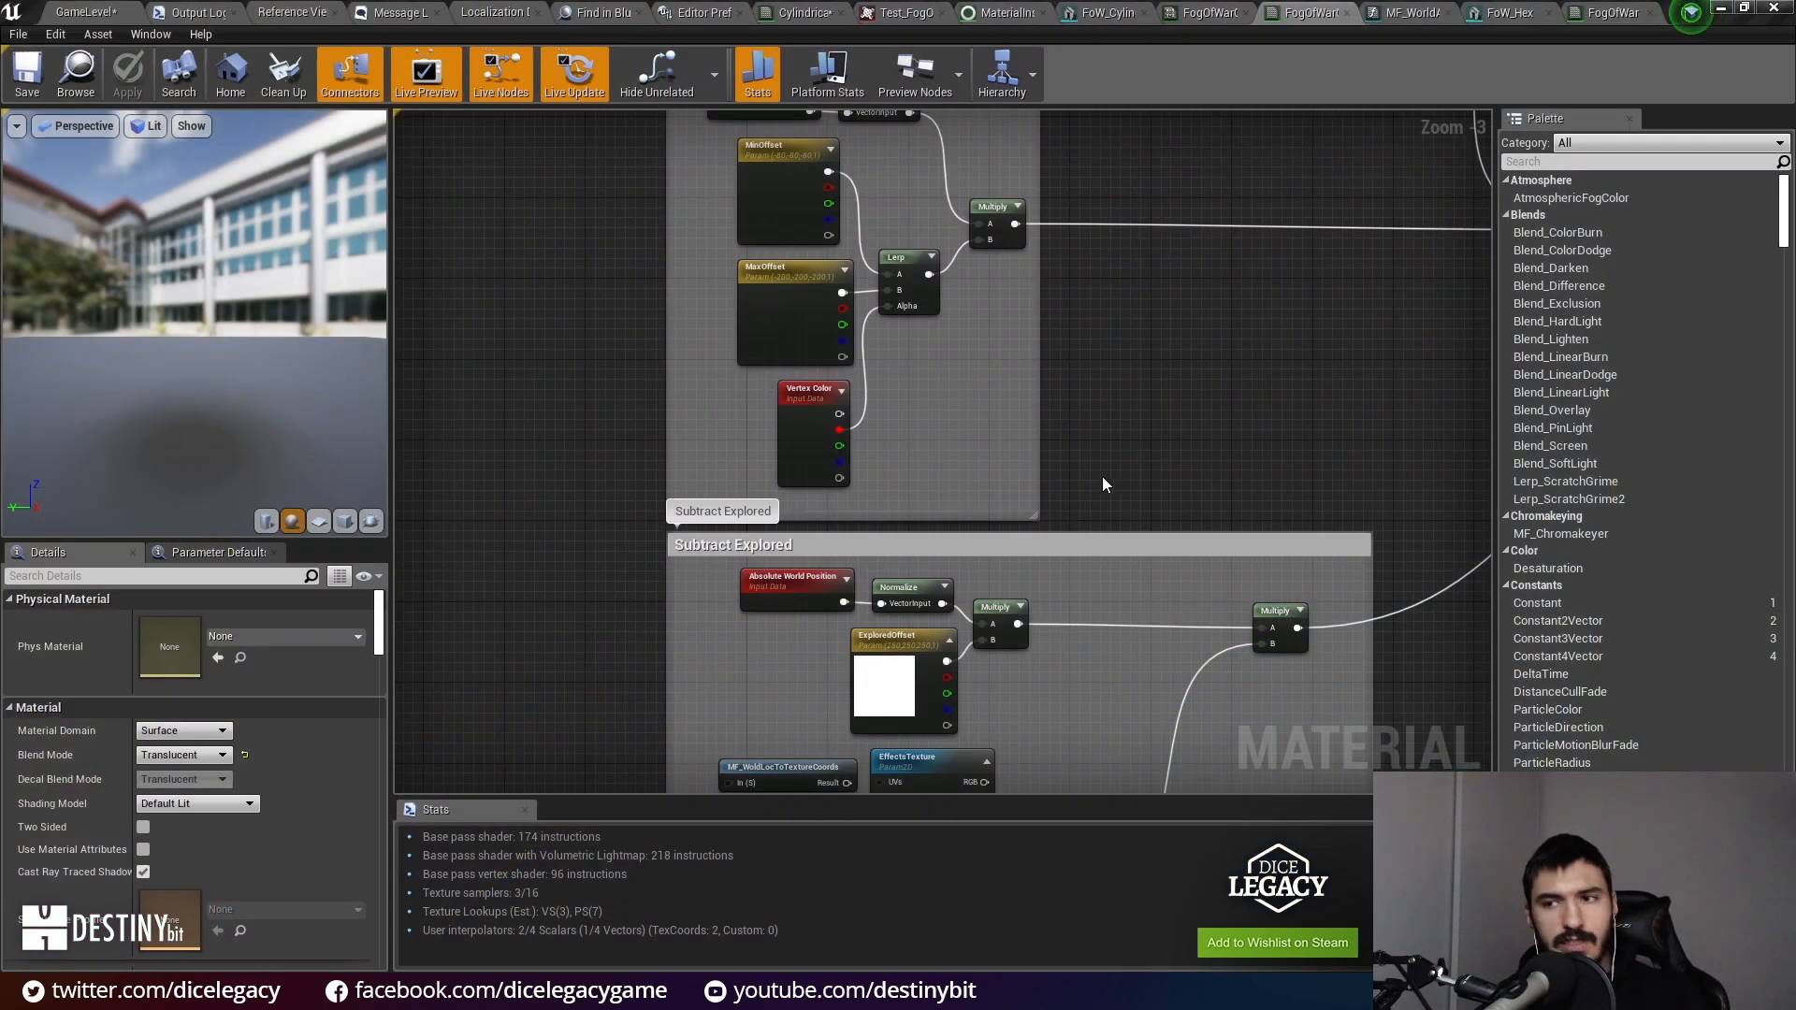
scroll(1096, 447, "up", 5)
left_click(917, 552)
scroll(1014, 514, "down", 7)
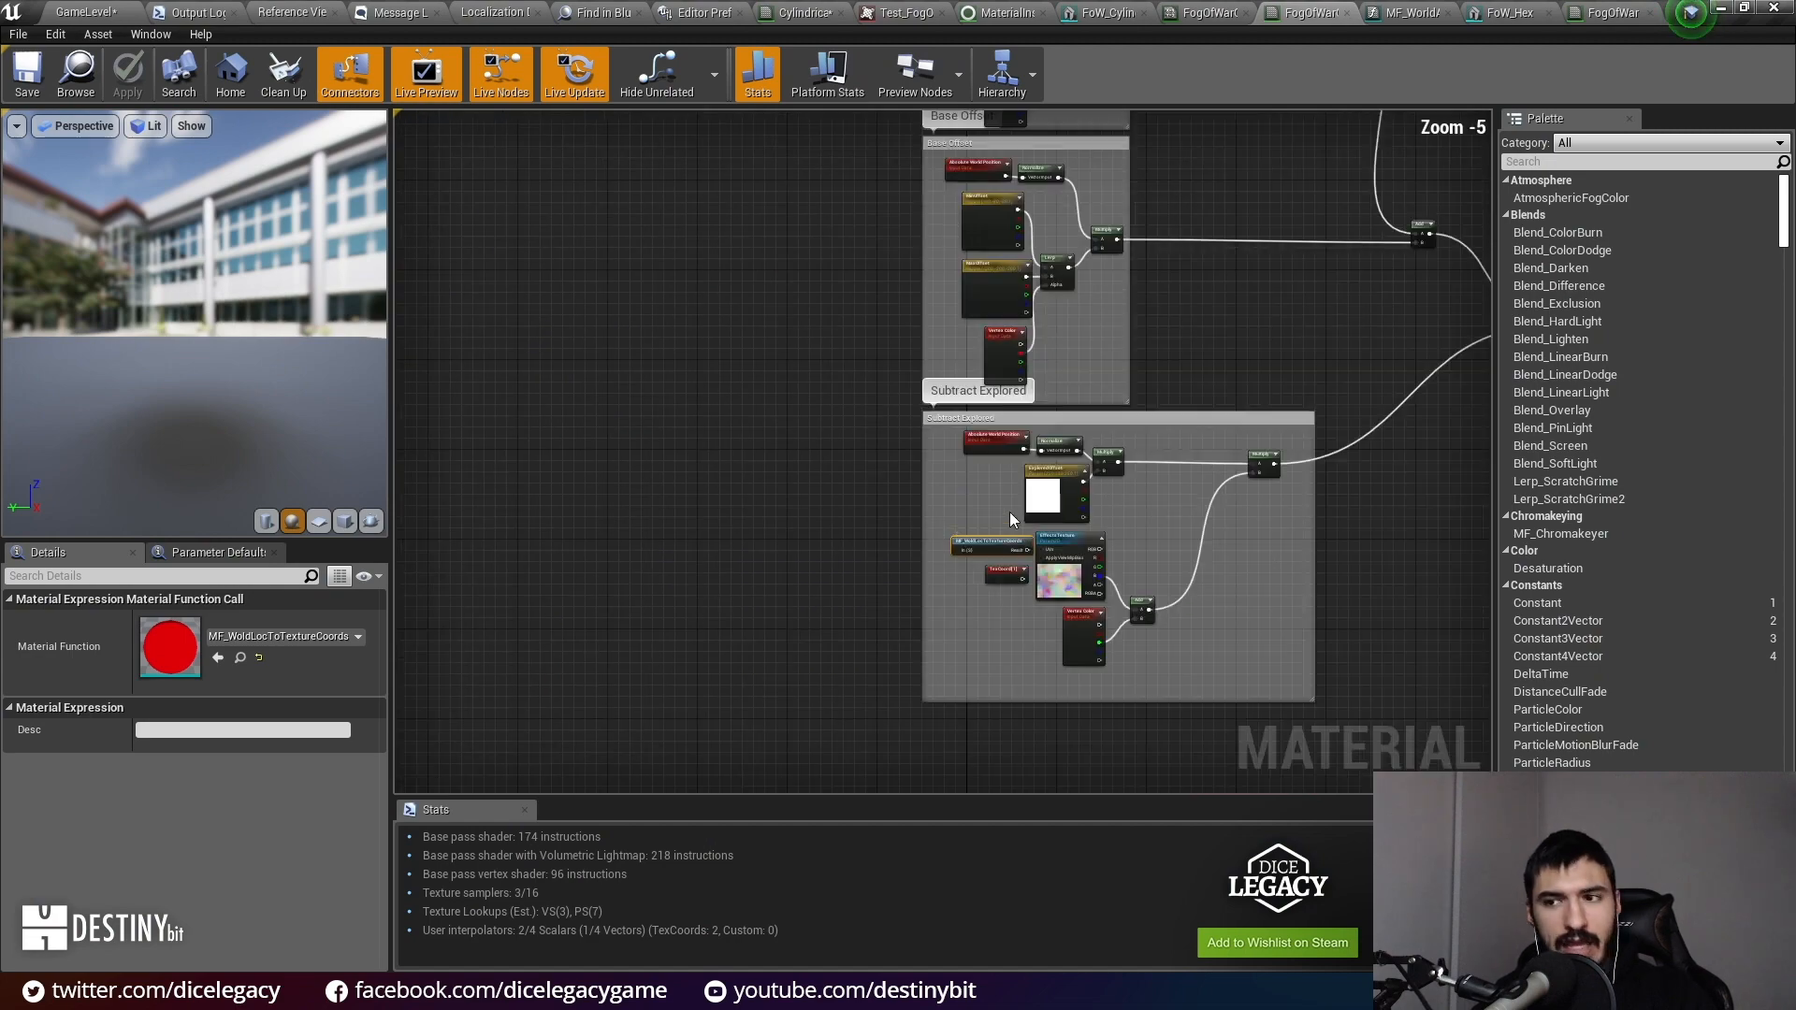
scroll(1013, 513, "down", 3)
left_click(900, 449)
Step: Examine the texture samples, panners and UV multiplier nodes that drive the cylinder material's opacity and height textures
scroll(831, 344, "down", 2)
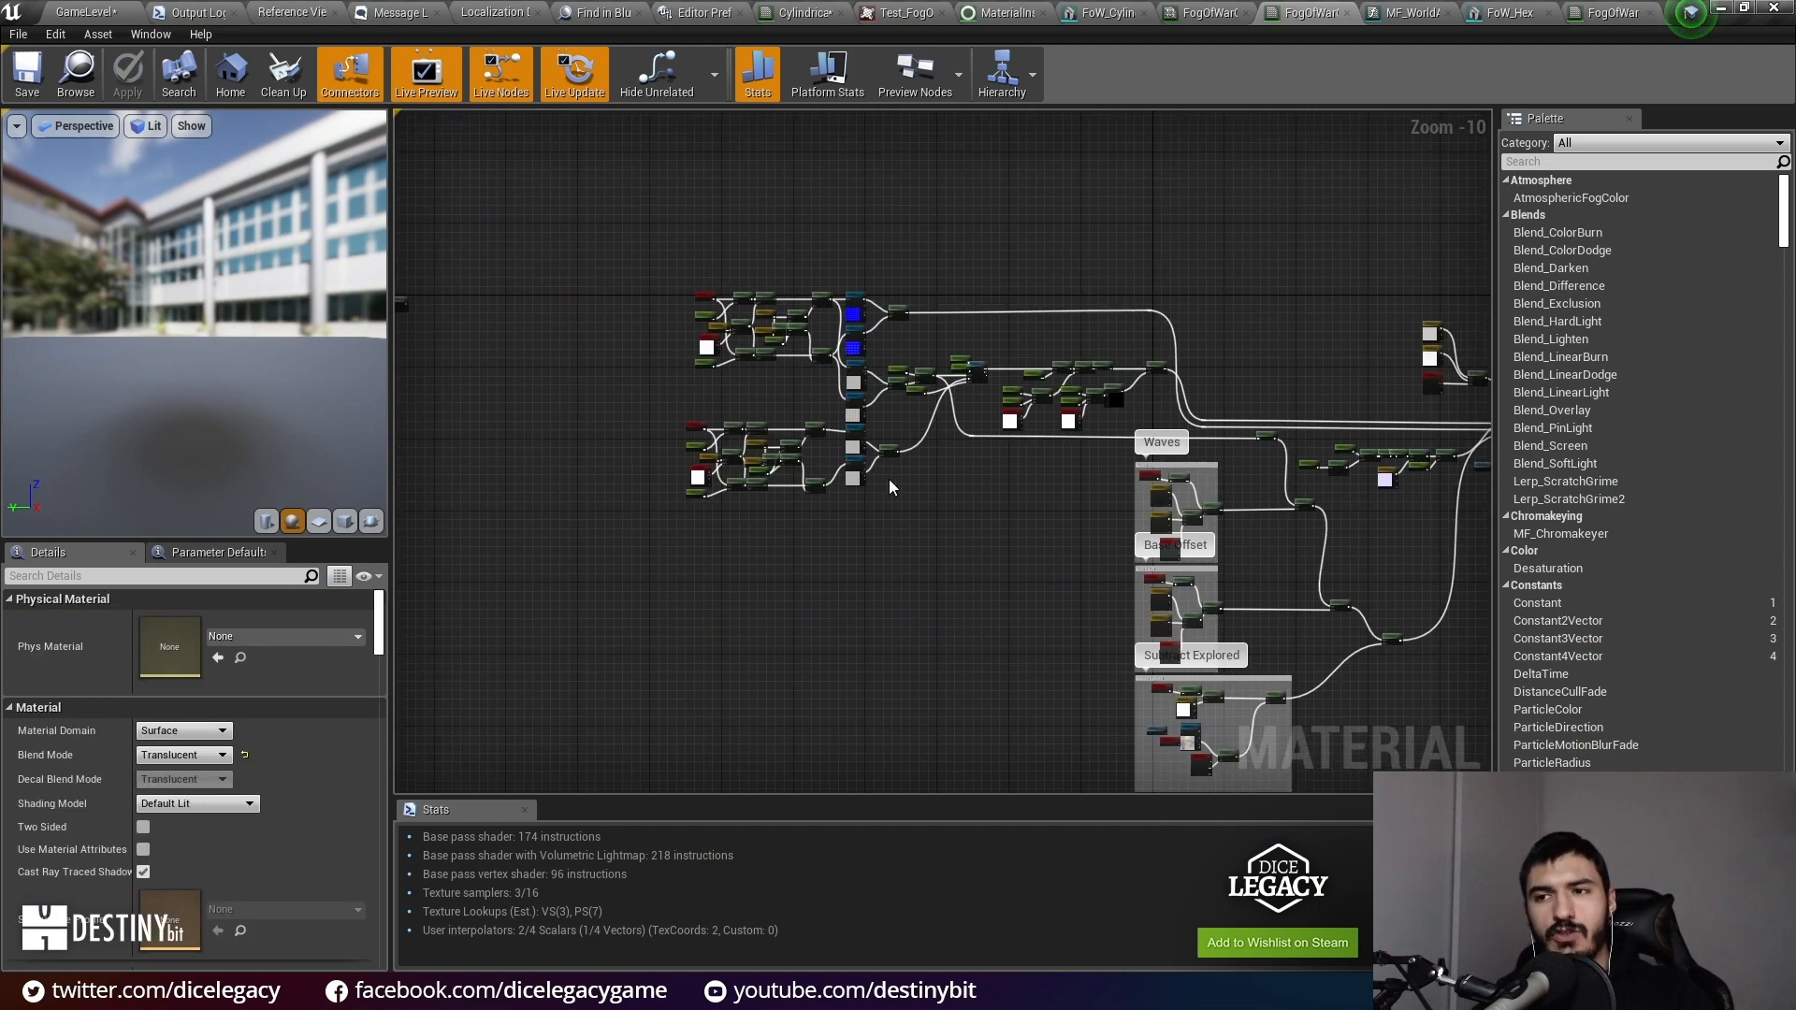
scroll(799, 430, "up", 7)
right_click_drag(1055, 497, 1037, 685)
scroll(1079, 481, "up", 1)
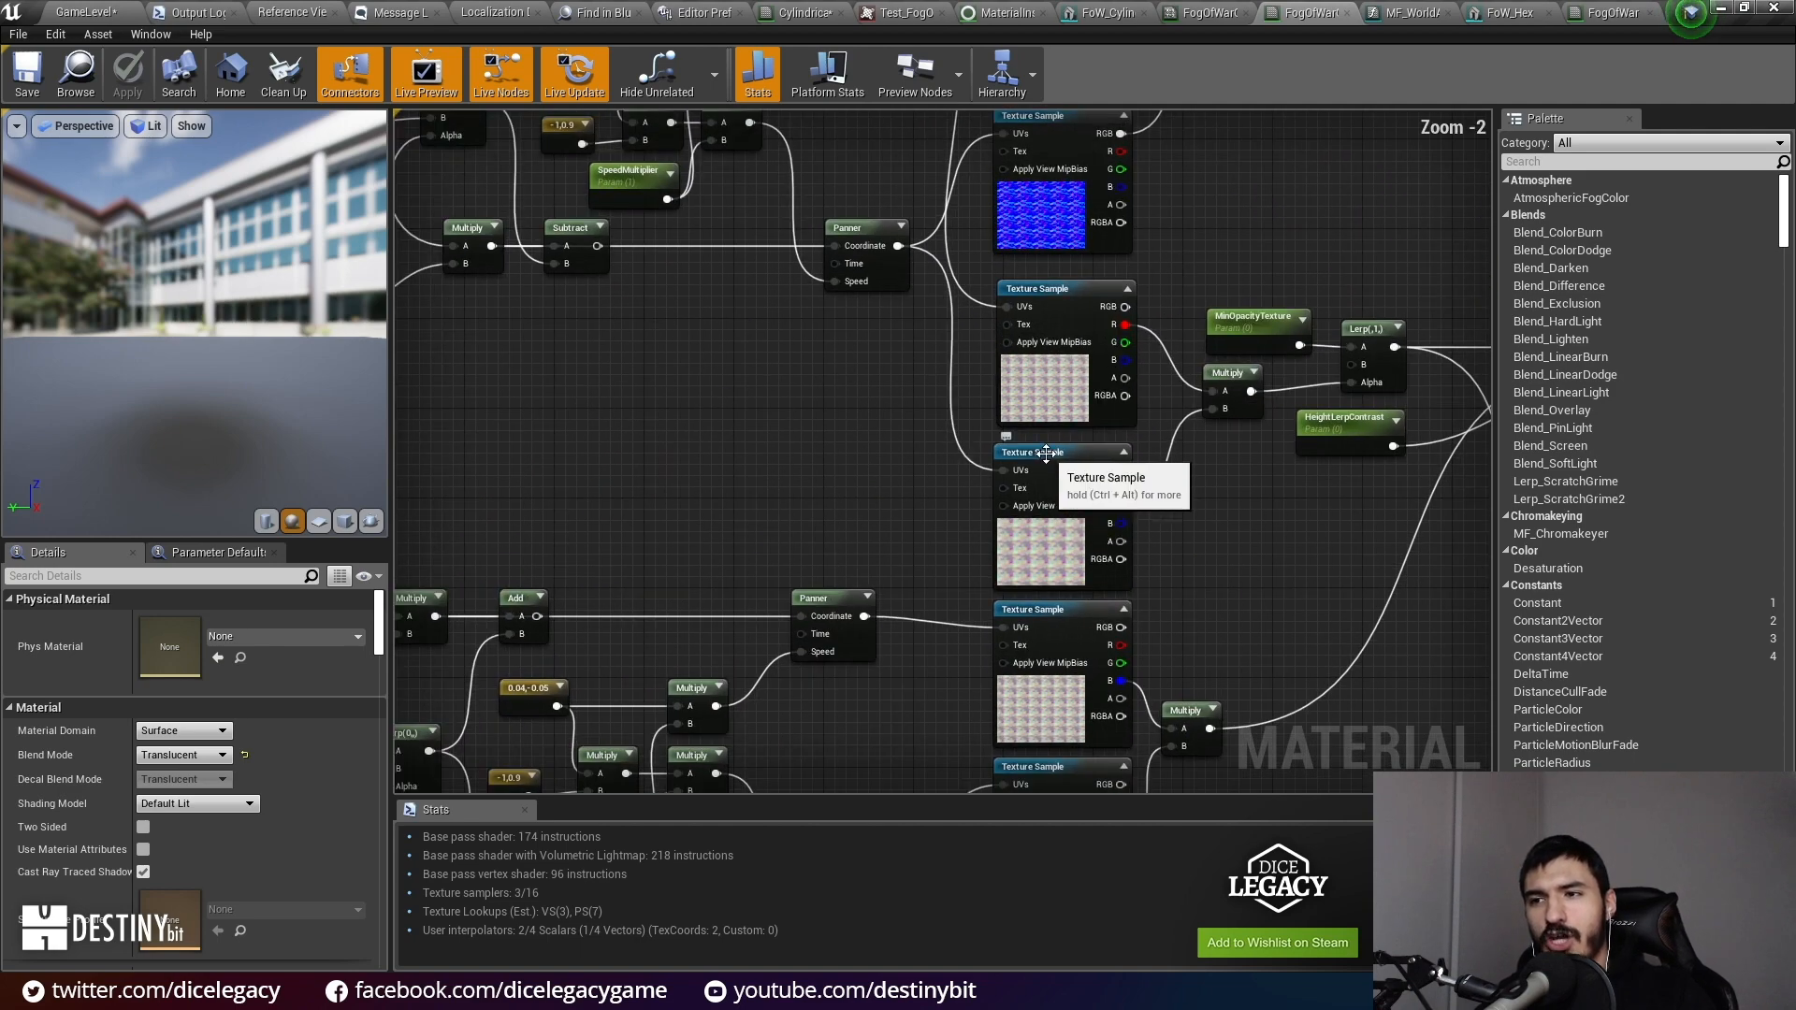
scroll(1046, 455, "up", 1)
scroll(1411, 450, "down", 3)
scroll(1157, 565, "up", 2)
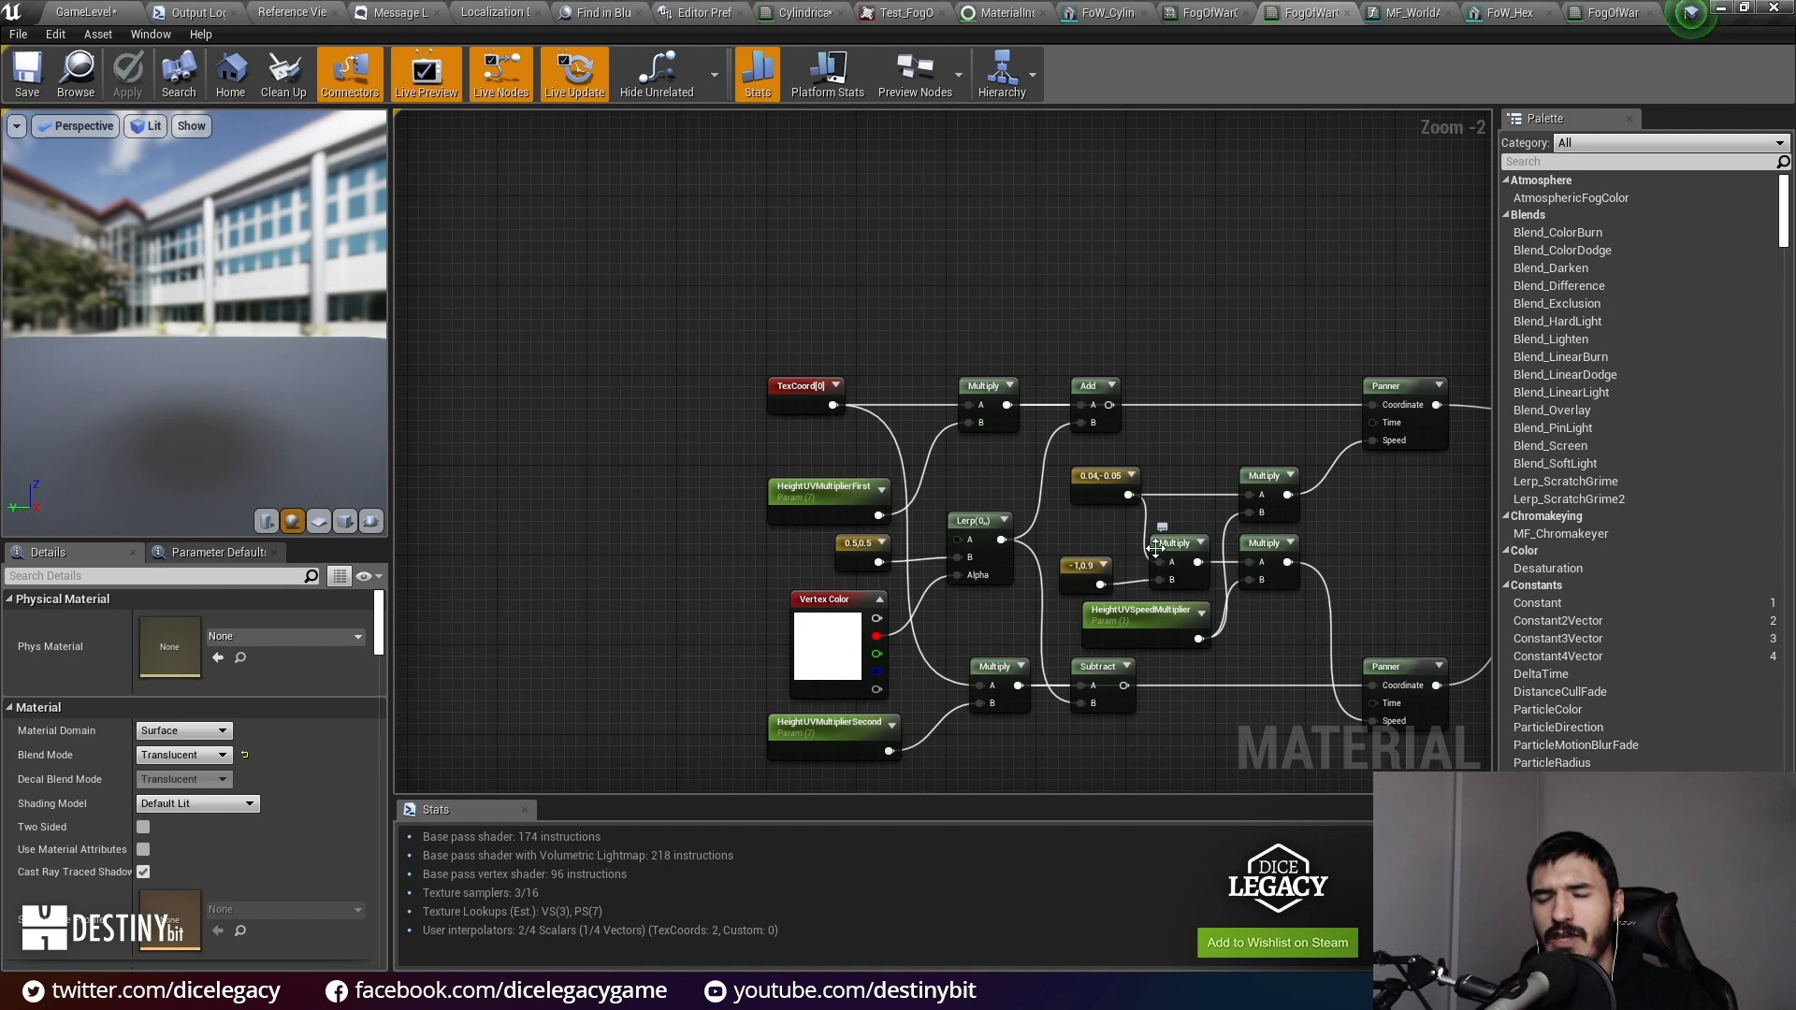
scroll(1450, 363, "down", 3)
right_click_drag(1450, 363, 655, 117)
right_click_drag(1108, 563, 506, 271)
scroll(679, 293, "up", 4)
right_click_drag(1065, 590, 395, 112)
scroll(730, 388, "down", 4)
right_click_drag(983, 256, 1409, 531)
Step: Open the FoW_Cylinder mesh and display its UV channel 0 layout, followed by UV channel 1
left_click(1100, 11)
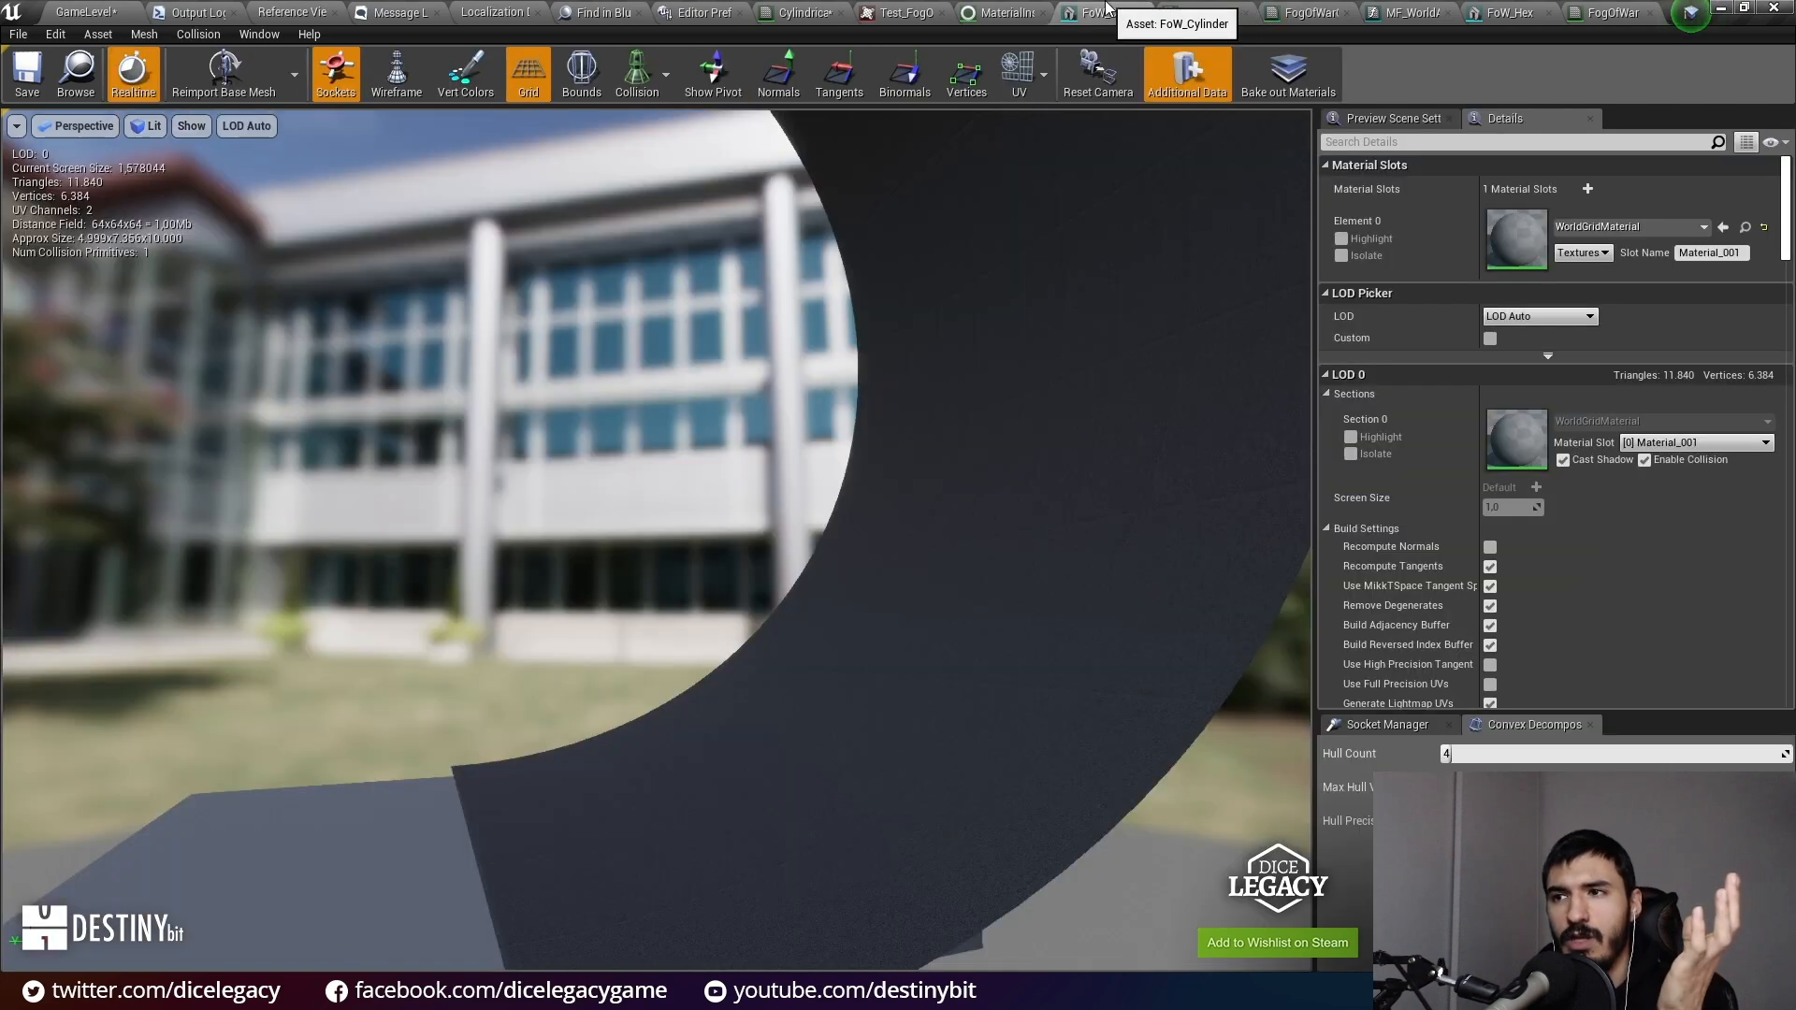
left_click(1043, 75)
left_click(1048, 157)
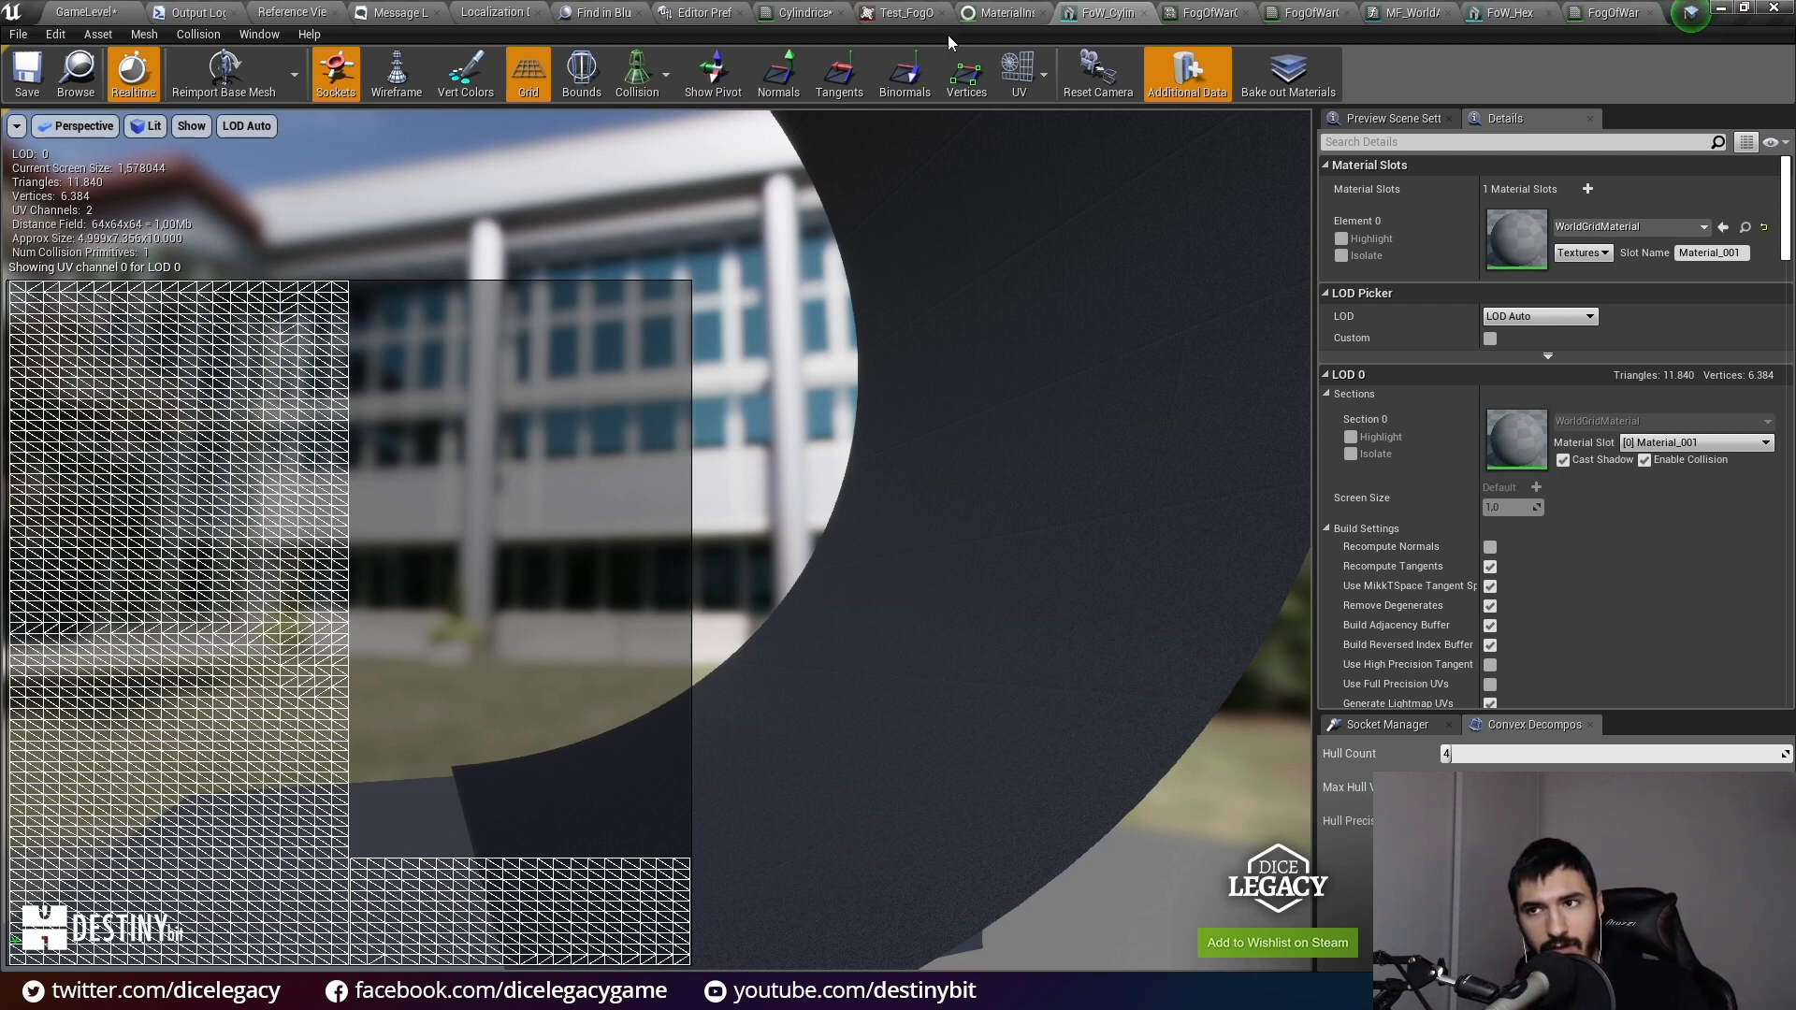
left_click(1043, 75)
left_click(1057, 177)
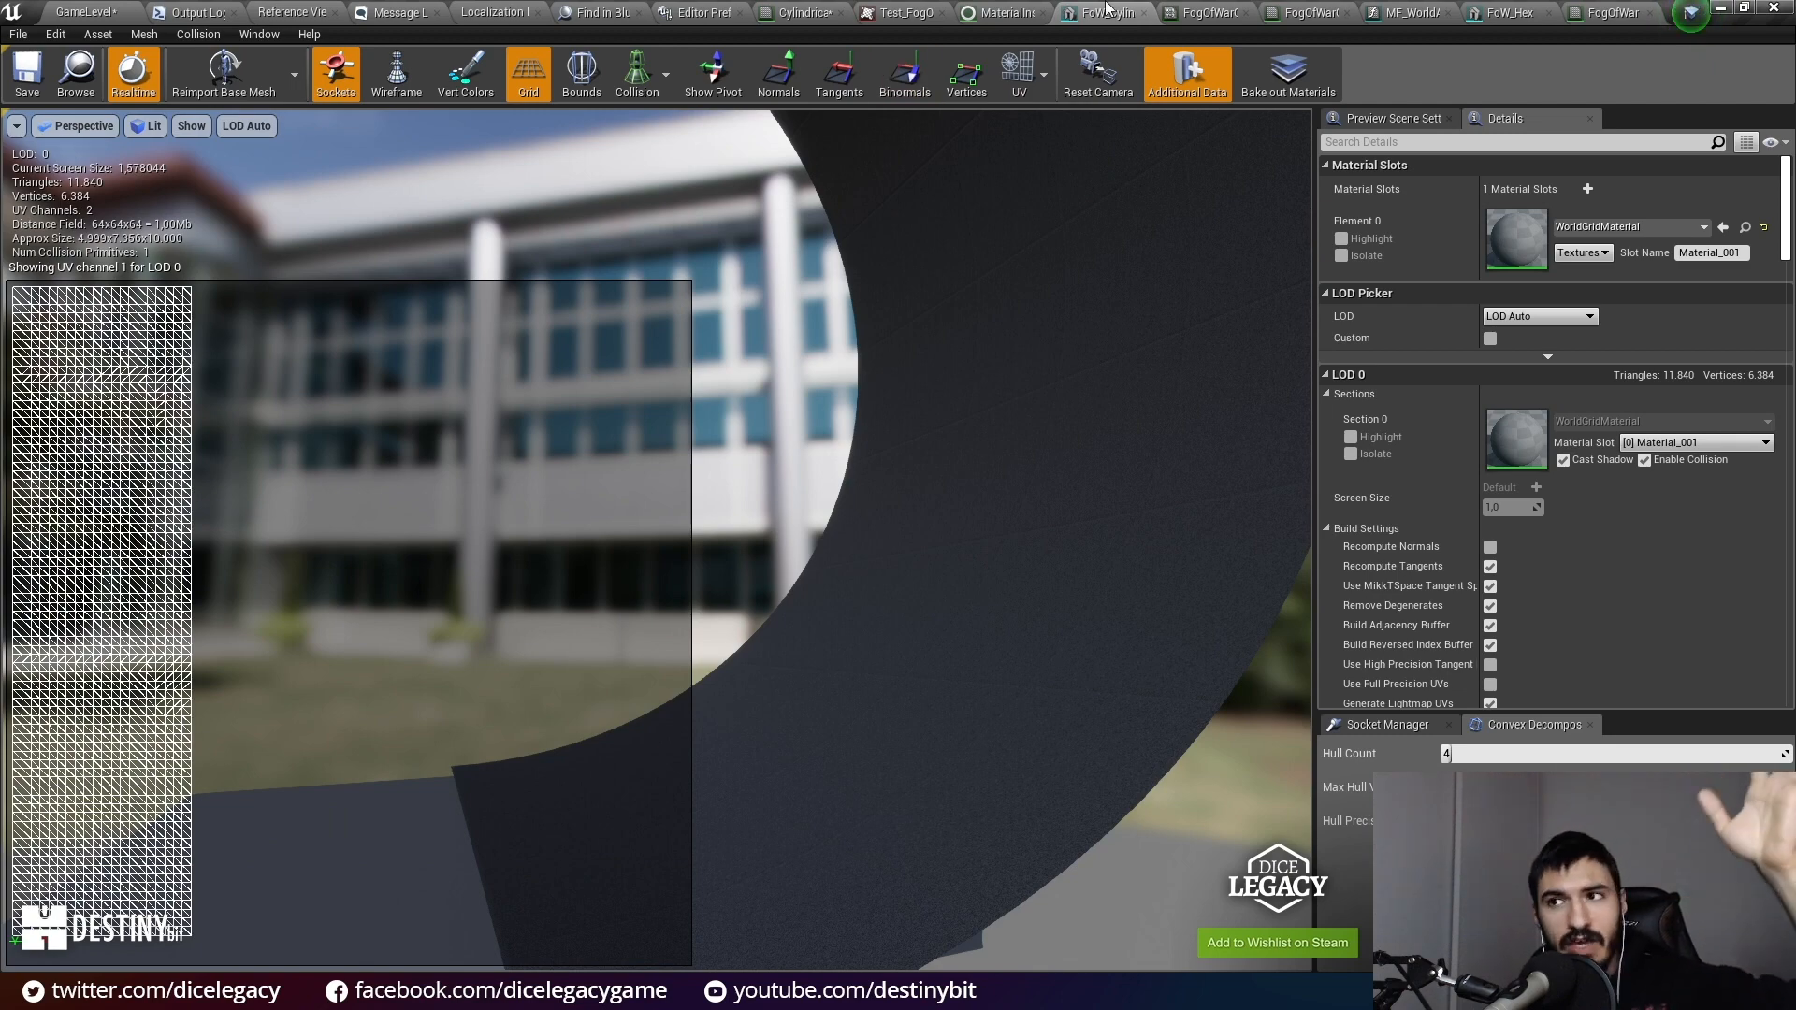
Step: Preview the Multiply node that combines the blue channels of the two height texture samples in the cylinder fog material
left_click(1310, 13)
scroll(1074, 416, "up", 3)
scroll(1074, 417, "up", 1)
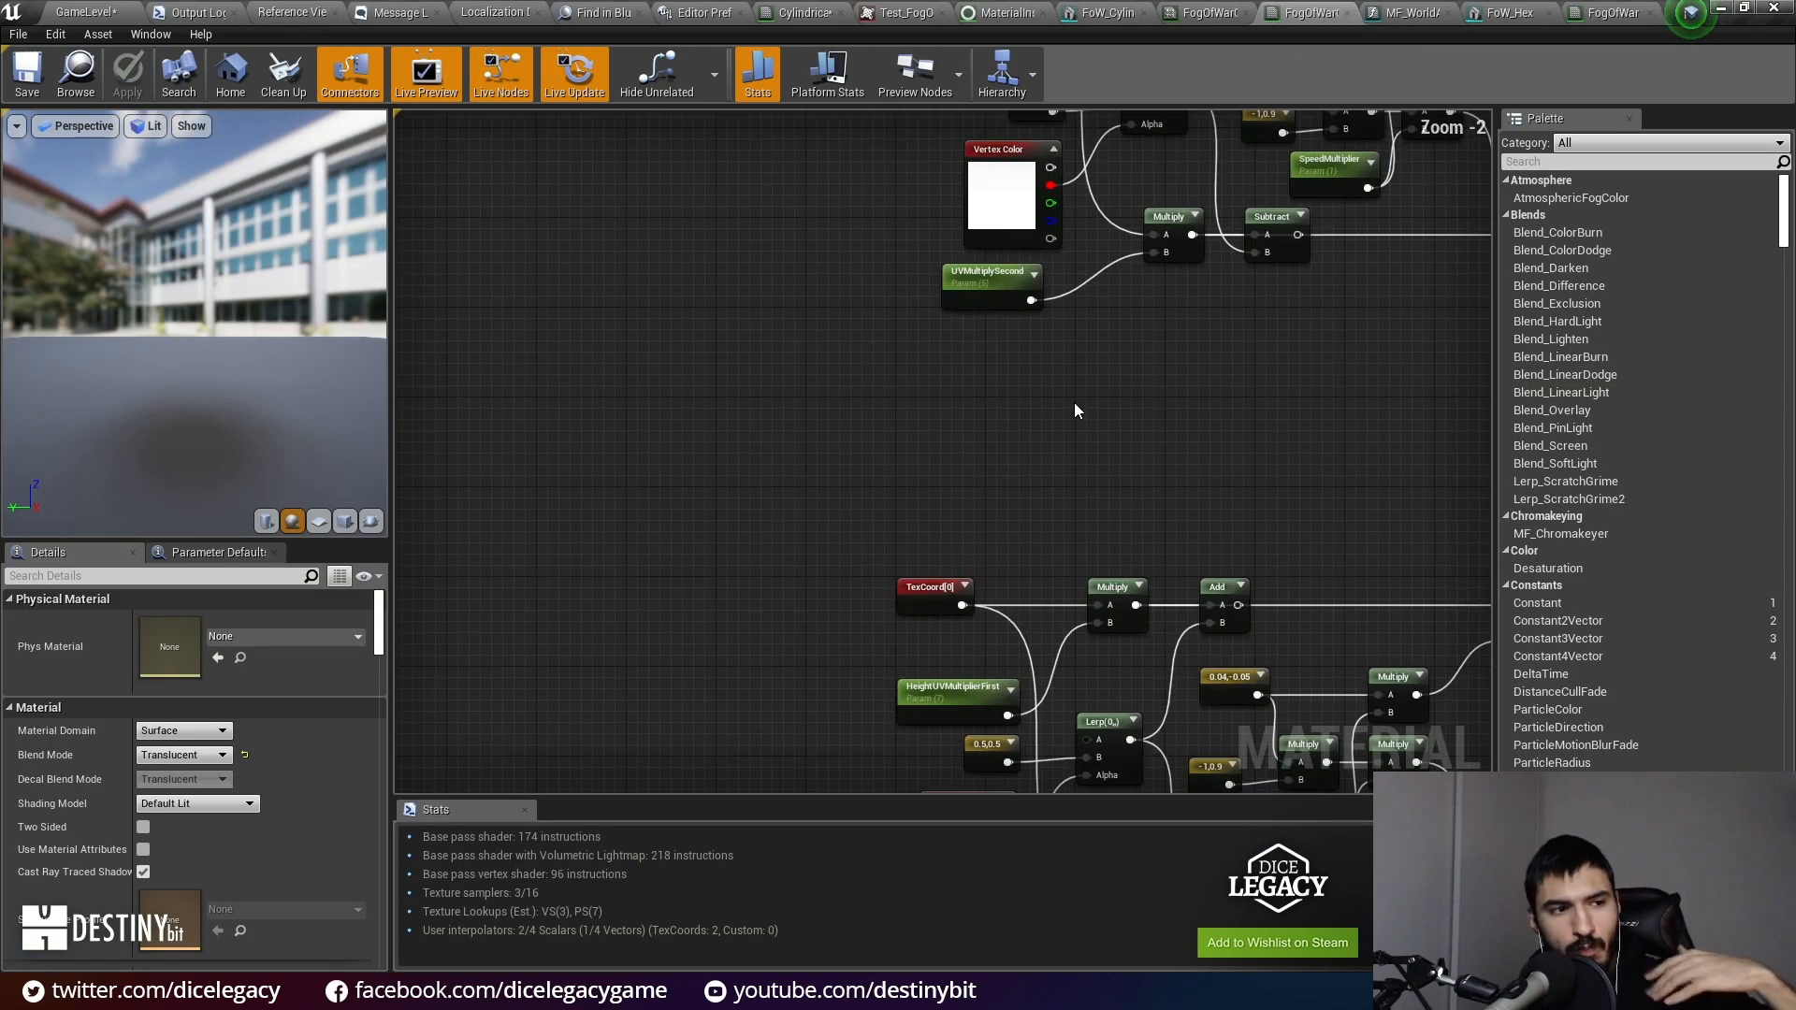
right_click_drag(1095, 374, 603, 168)
right_click_drag(1033, 298, 677, 325)
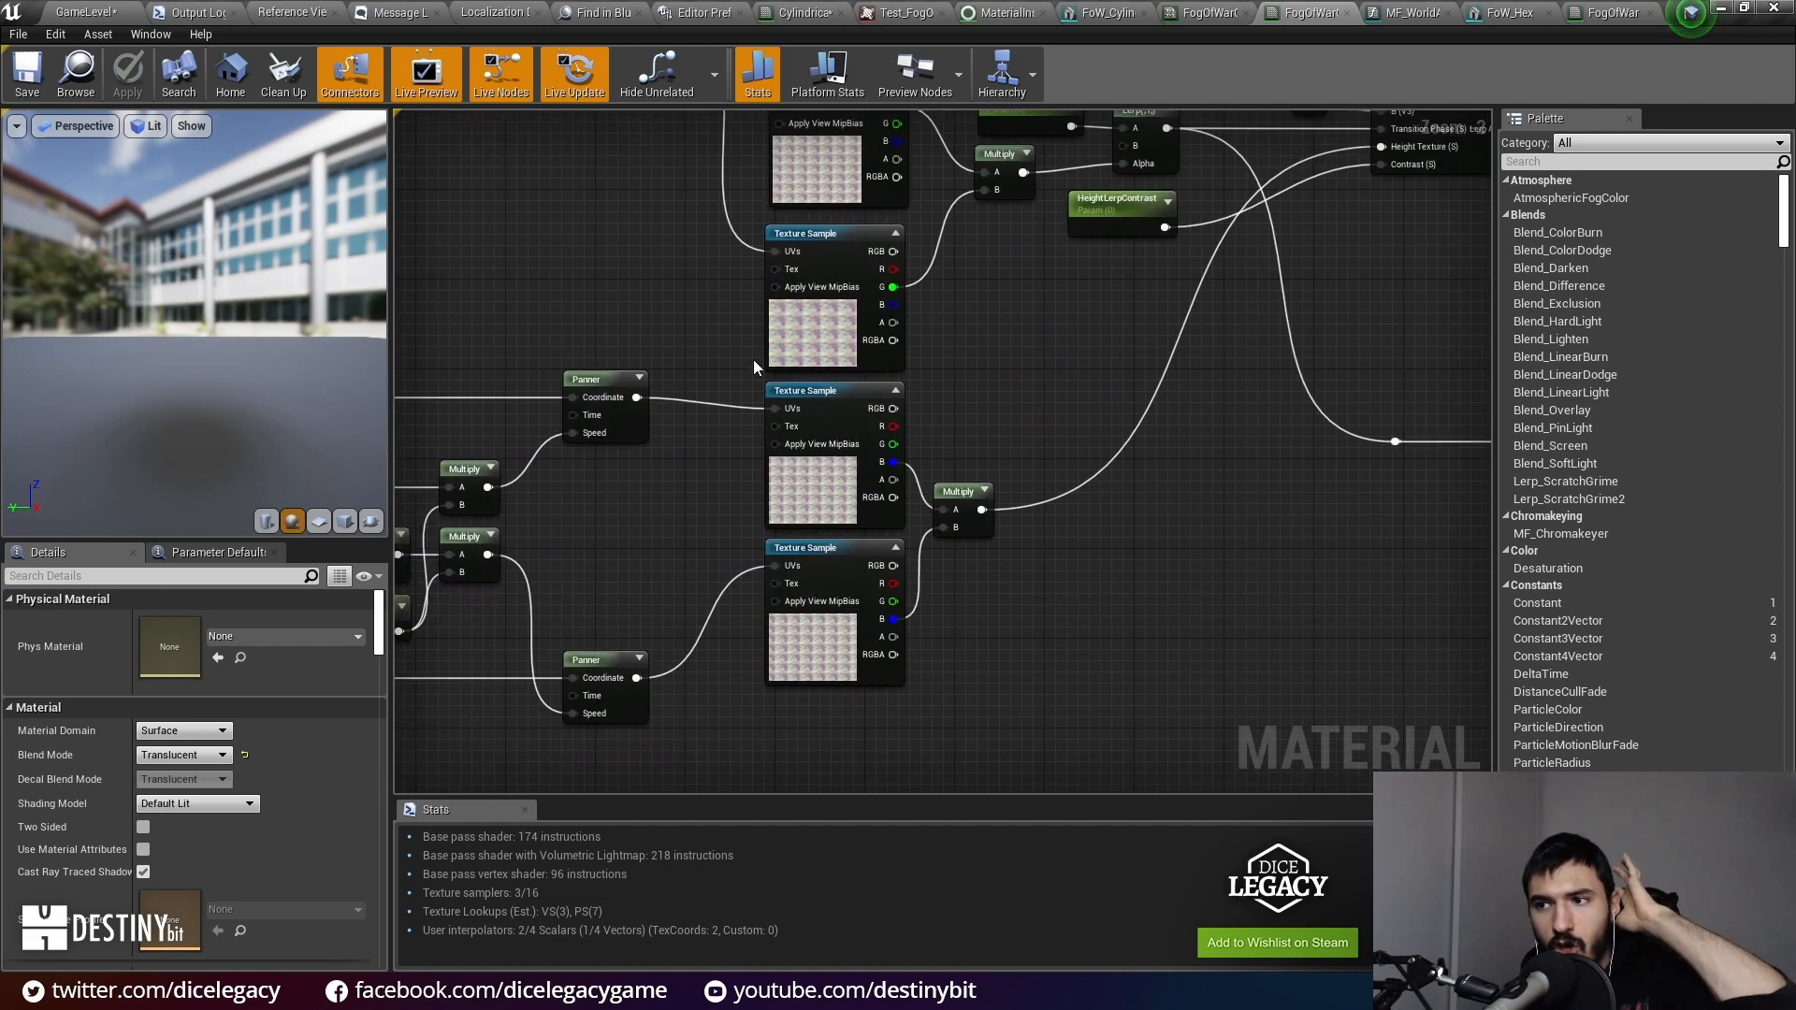
scroll(940, 412, "up", 2)
left_click(987, 527)
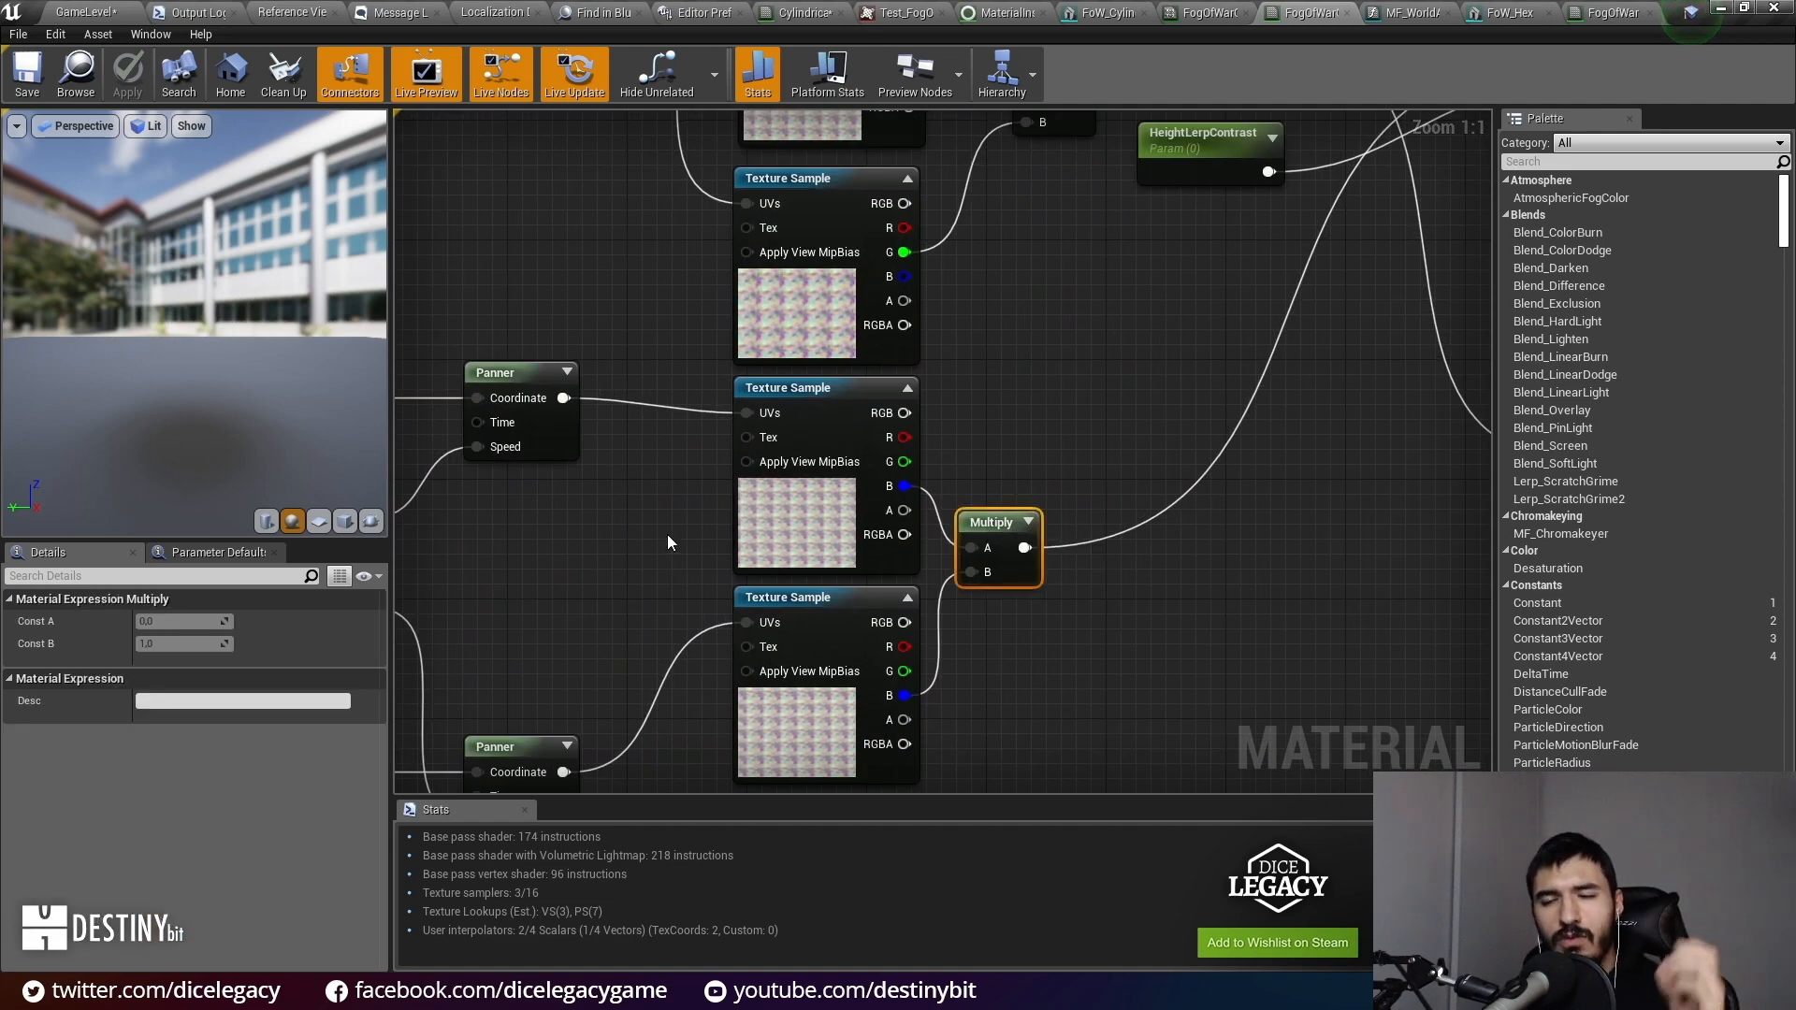
right_click(1009, 537)
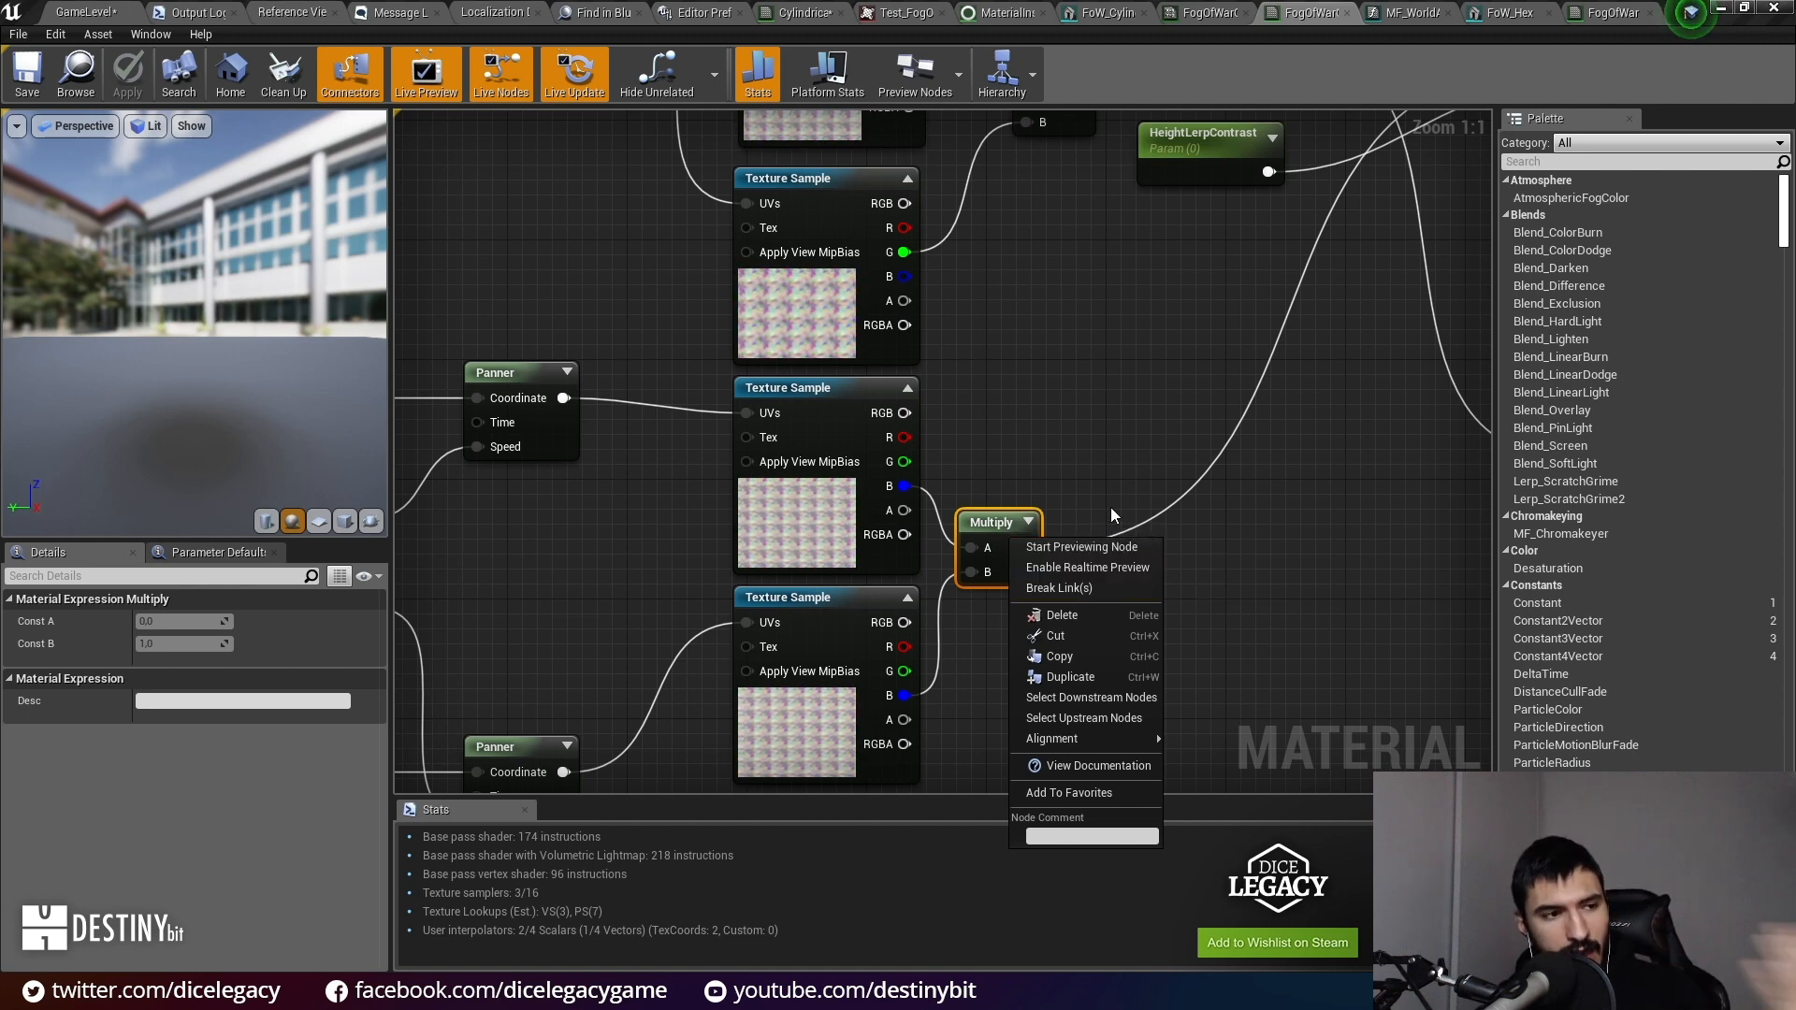
left_click(1093, 551)
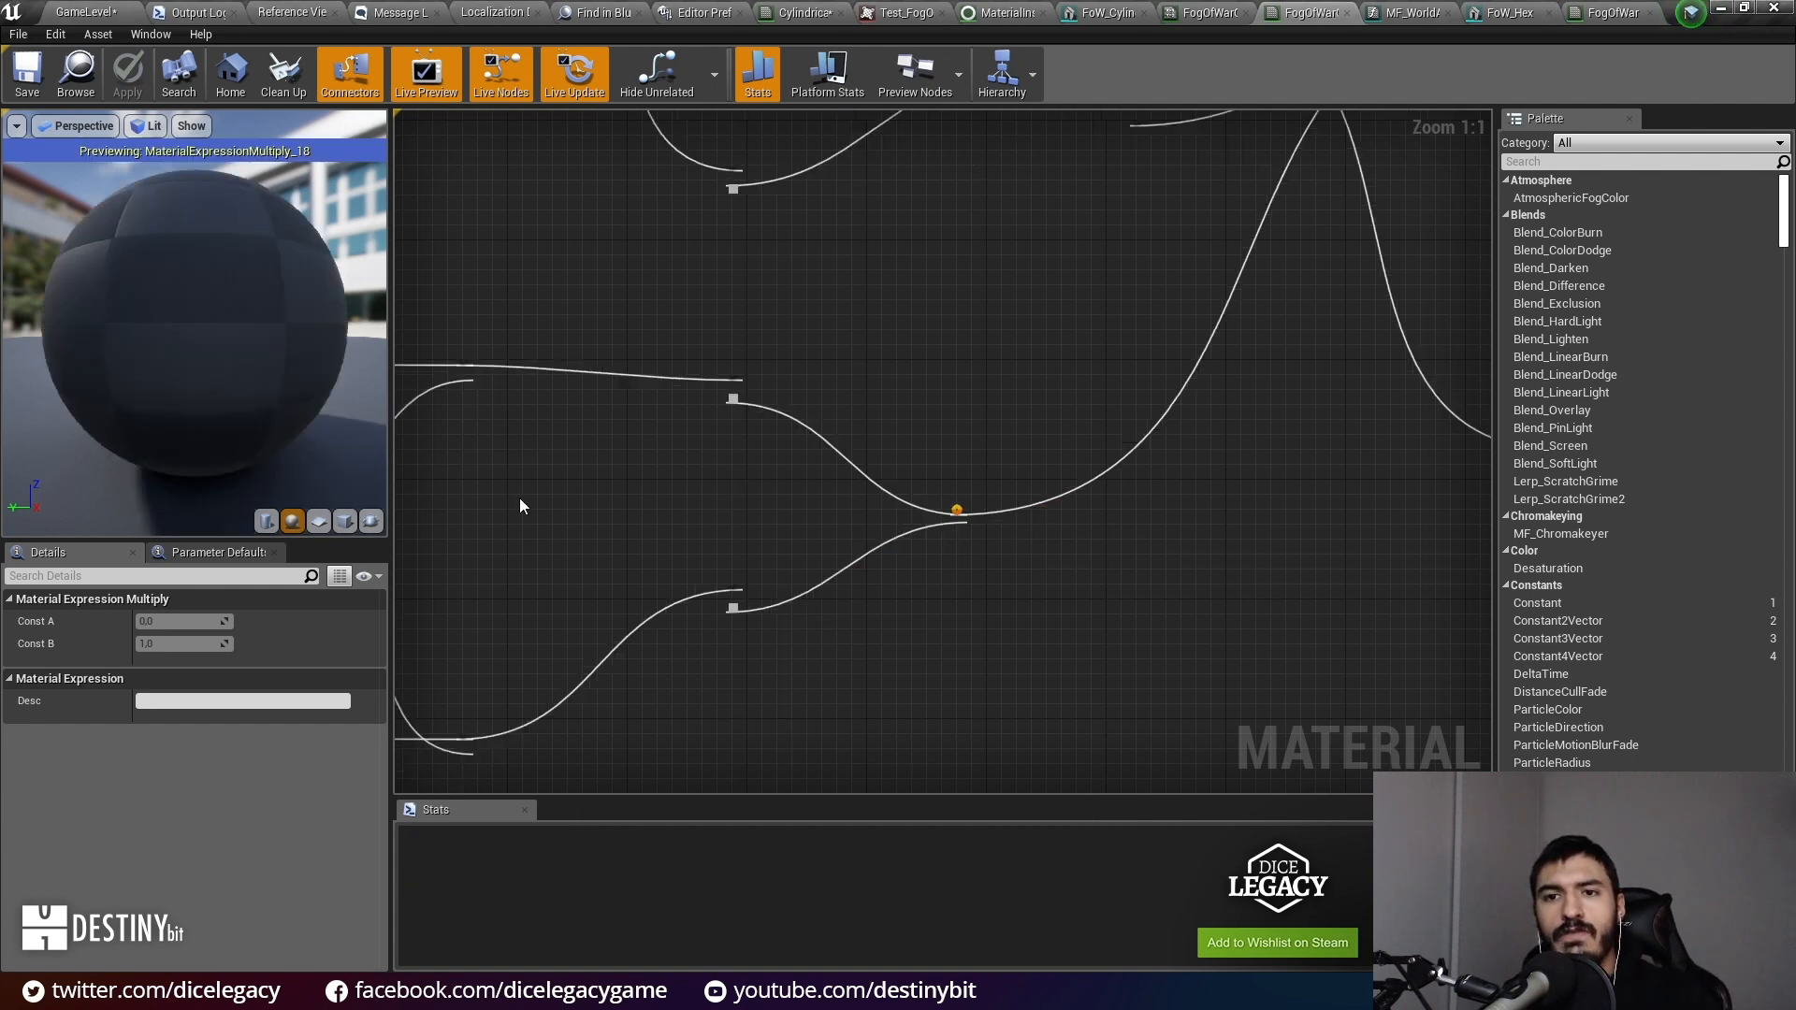
Step: Enable realtime rendering in the material preview and display the result on a cube
left_click(18, 127)
left_click(64, 165)
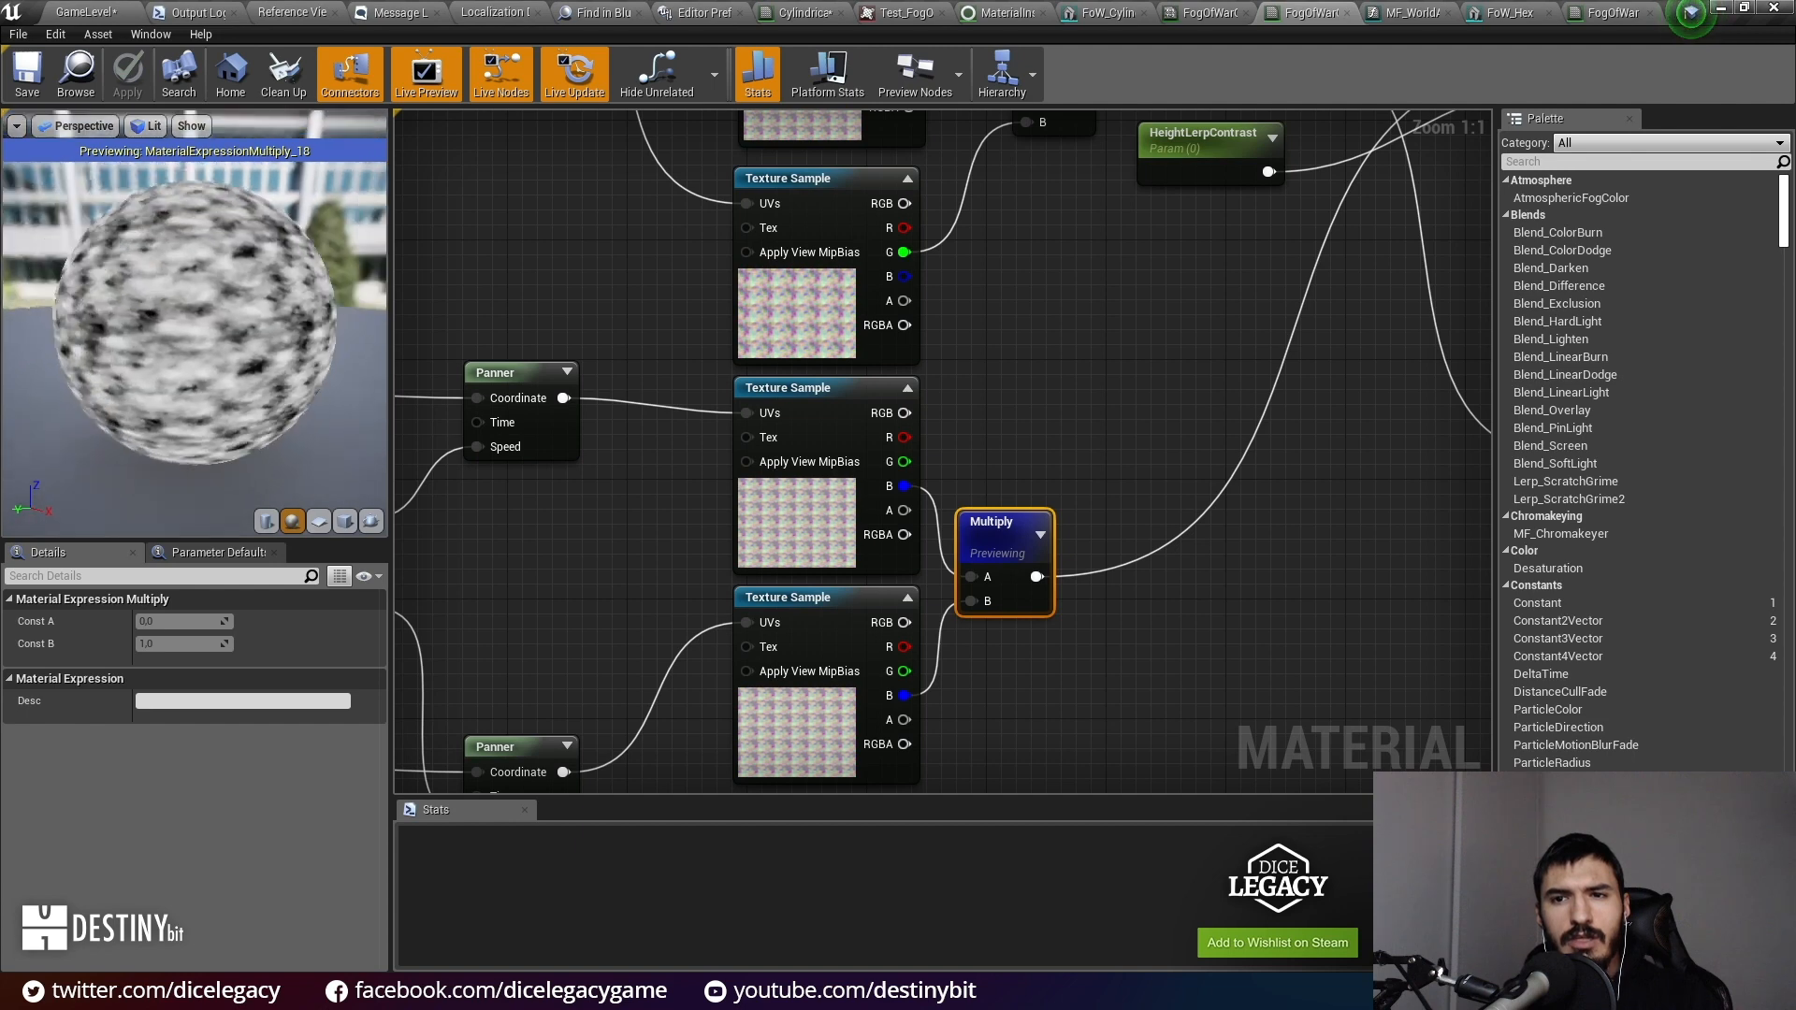
left_click(344, 521)
scroll(301, 436, "up", 3)
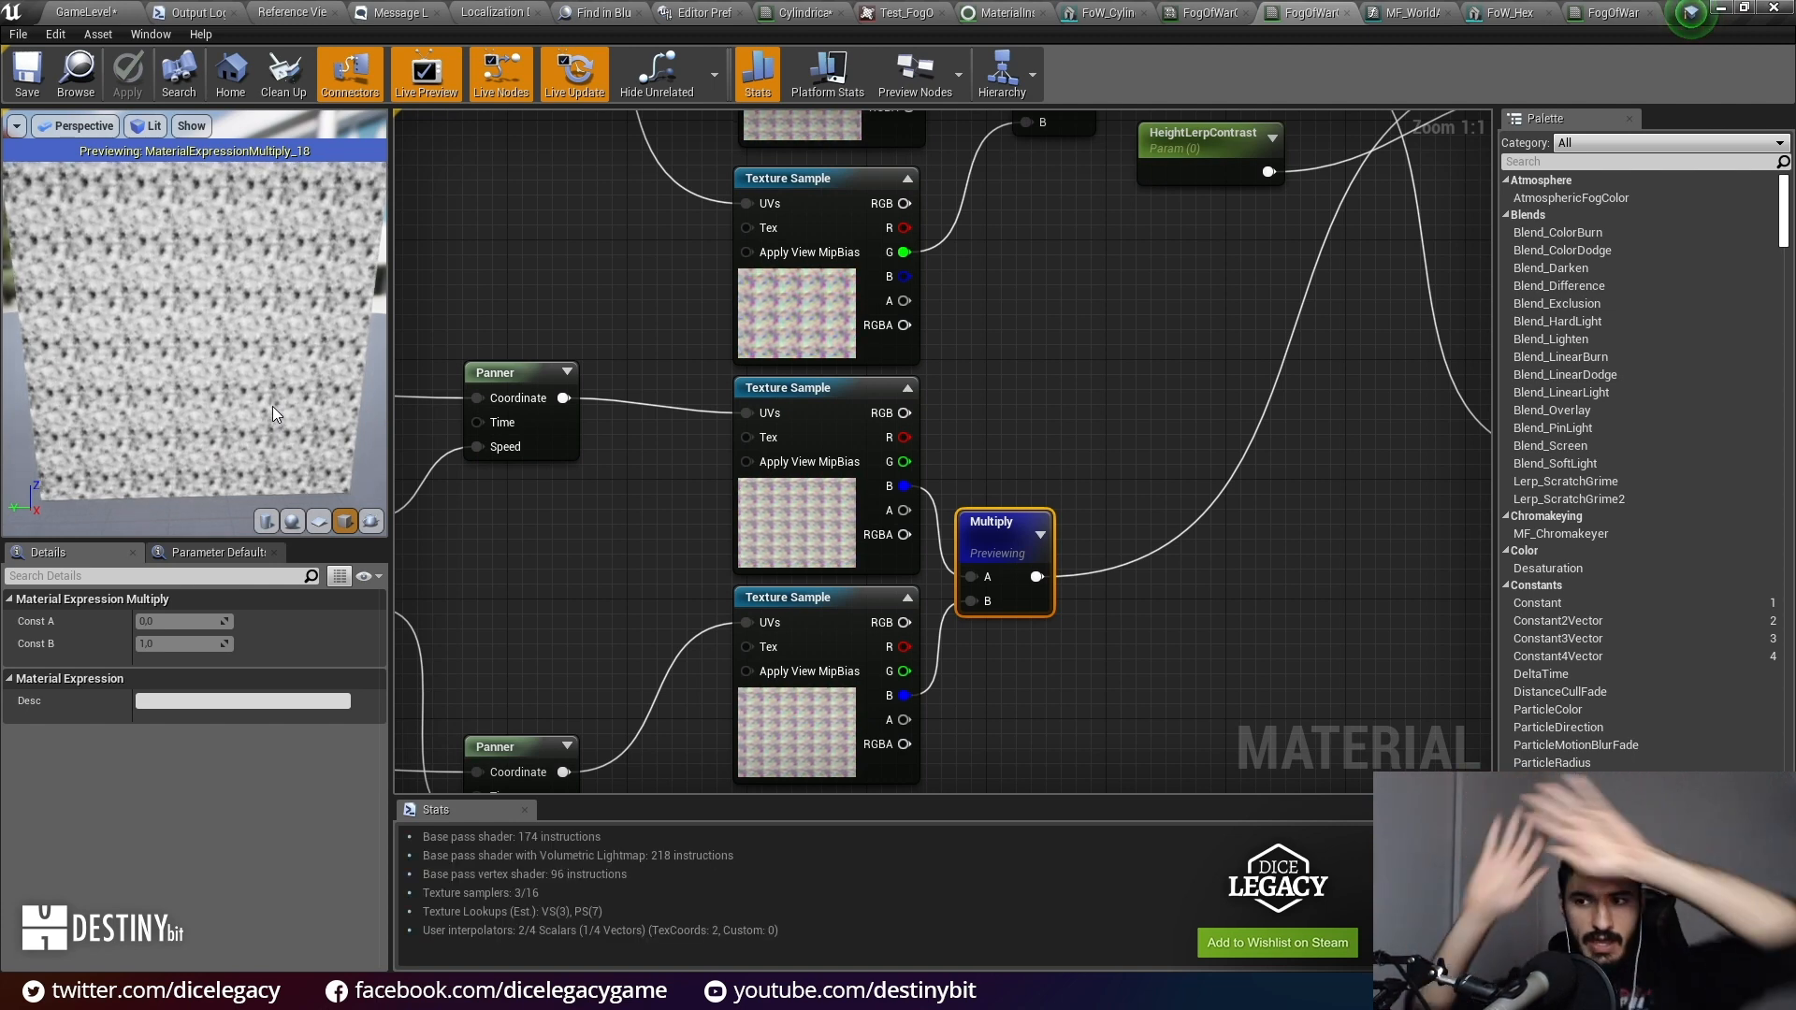
Step: Preview the Multiply node feeding the MinOpacityTexture Lerp and inspect its panning texture up close
left_click(1123, 150)
right_click_drag(1081, 205, 1092, 465)
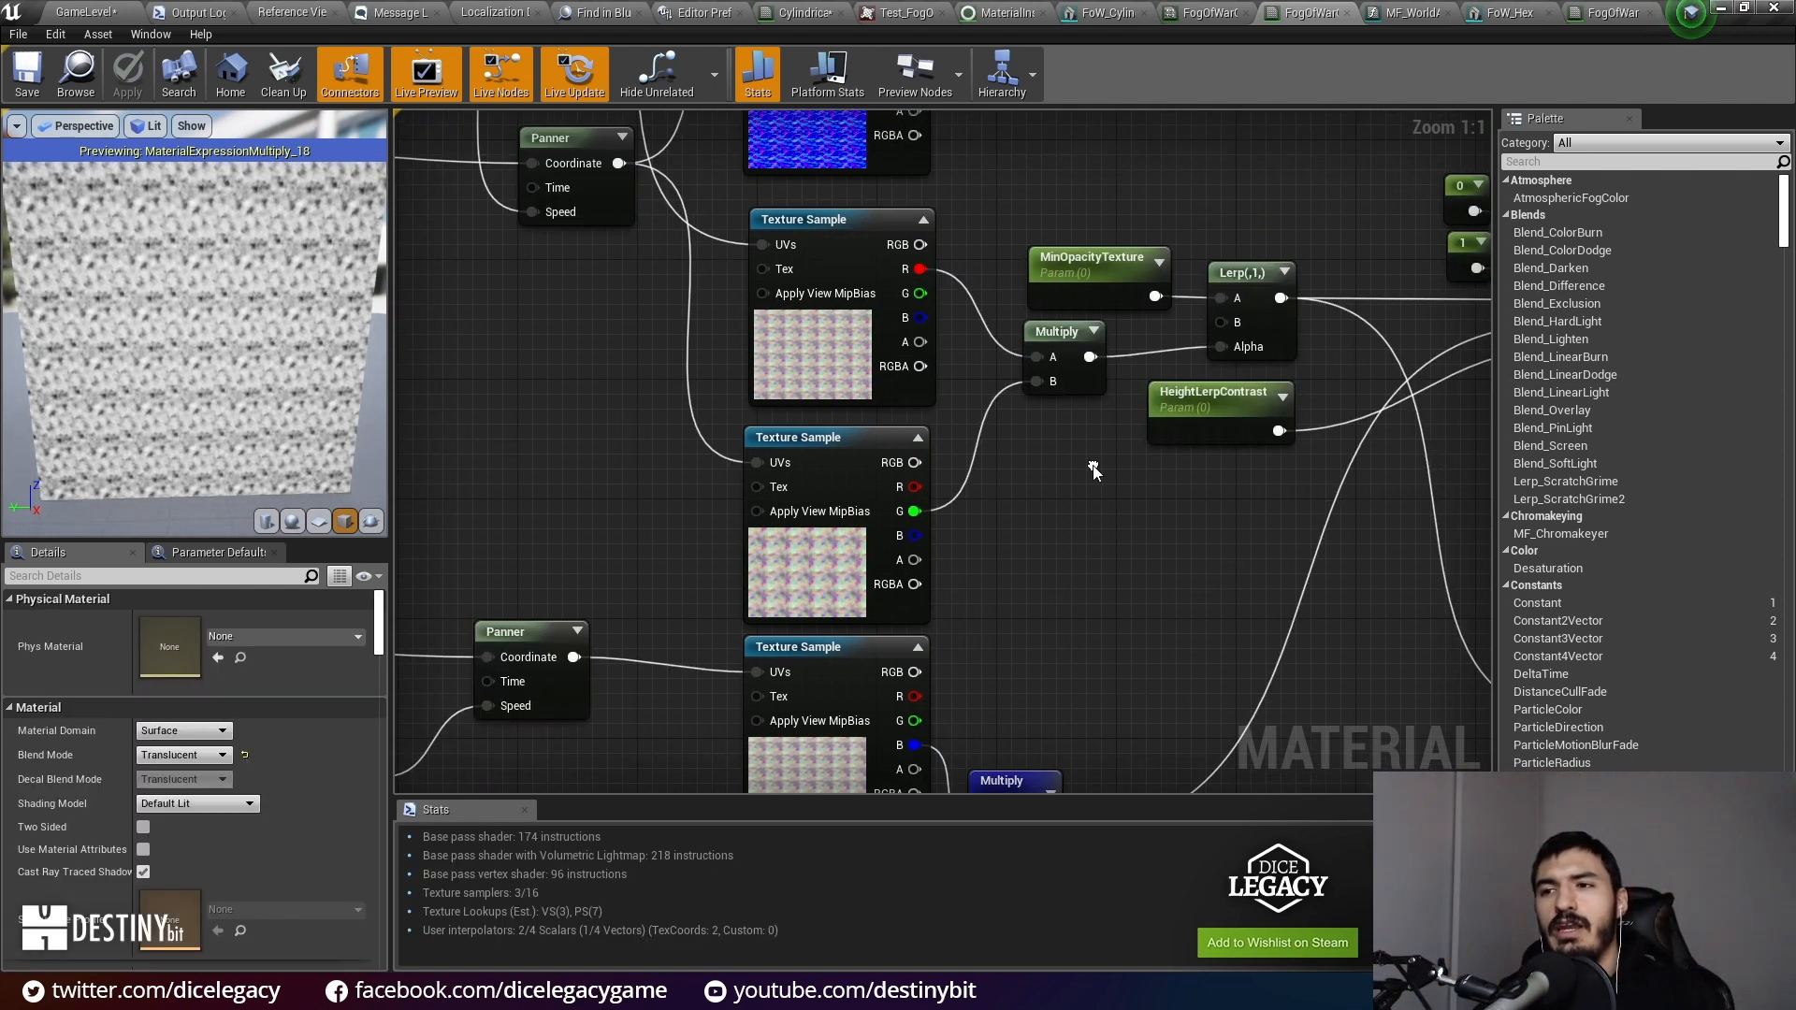
right_click(1057, 361)
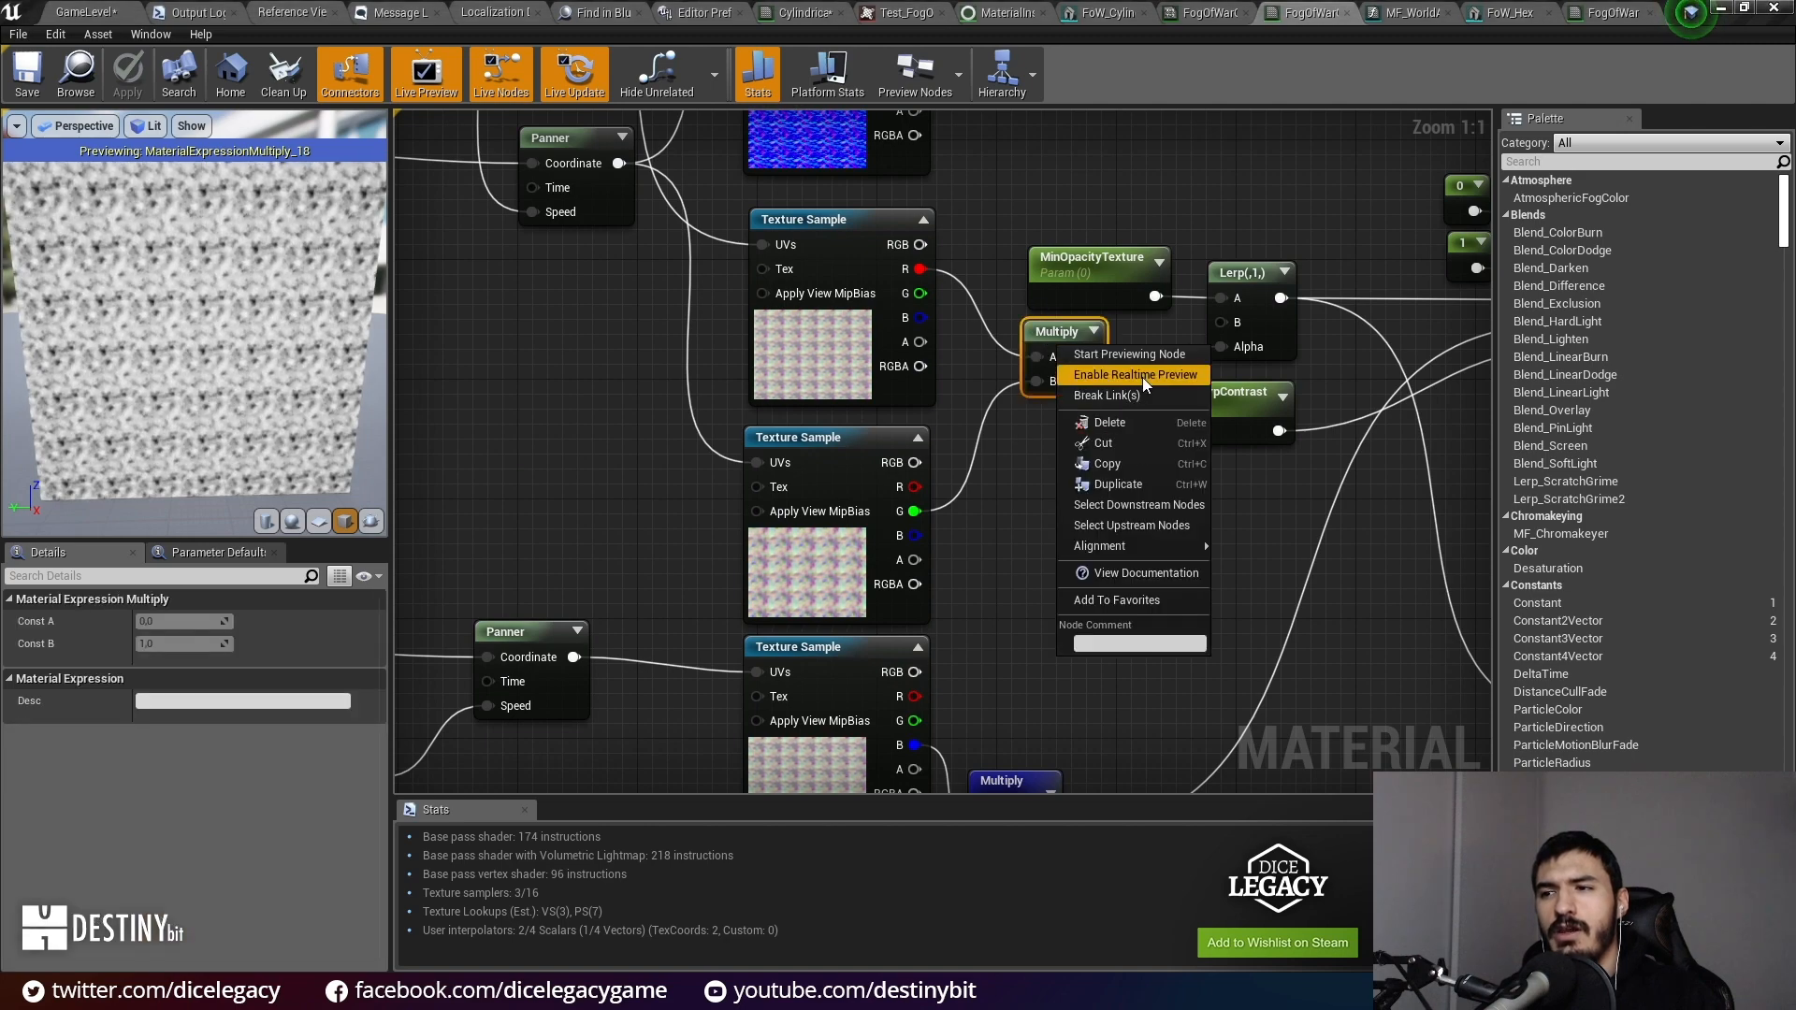
left_click(1132, 355)
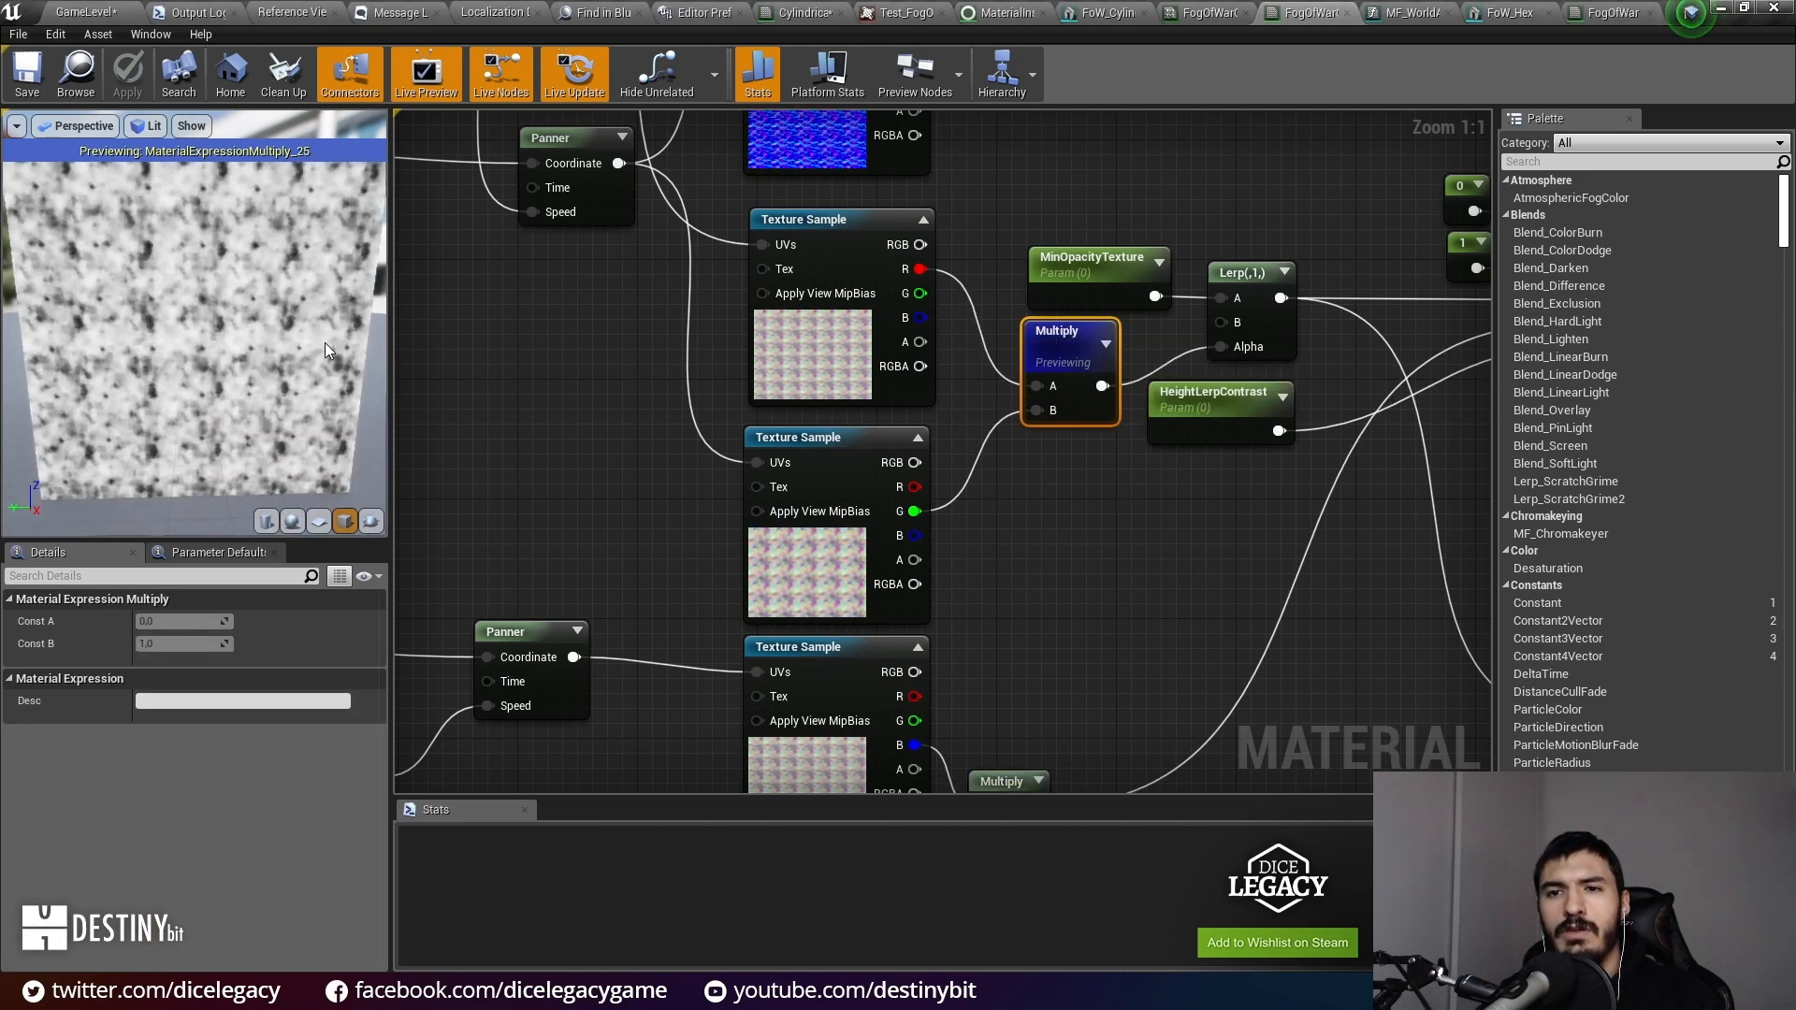
left_click_drag(267, 350, 284, 328)
scroll(150, 365, "up", 6)
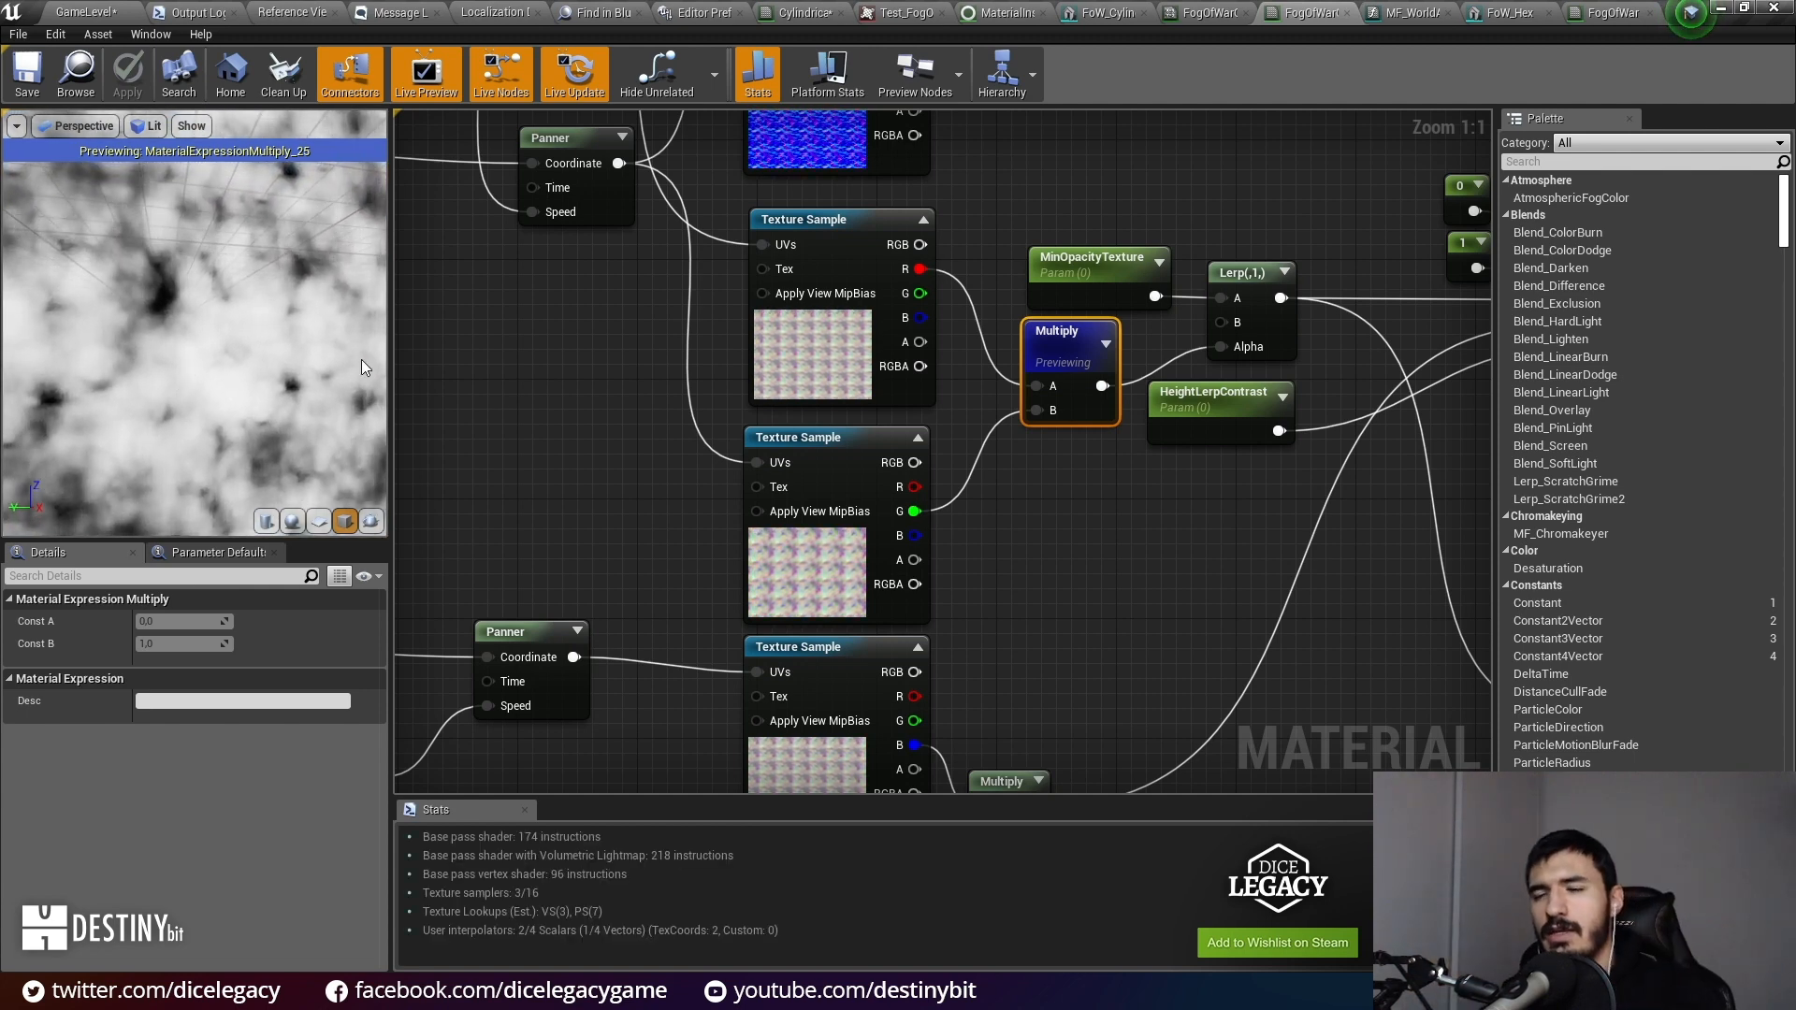
scroll(1269, 593, "down", 3)
Step: Examine the HeightLerp node with its A, B, Transition Phase, Height Texture and Contrast inputs
left_click(1302, 596)
right_click_drag(1302, 596, 1050, 507)
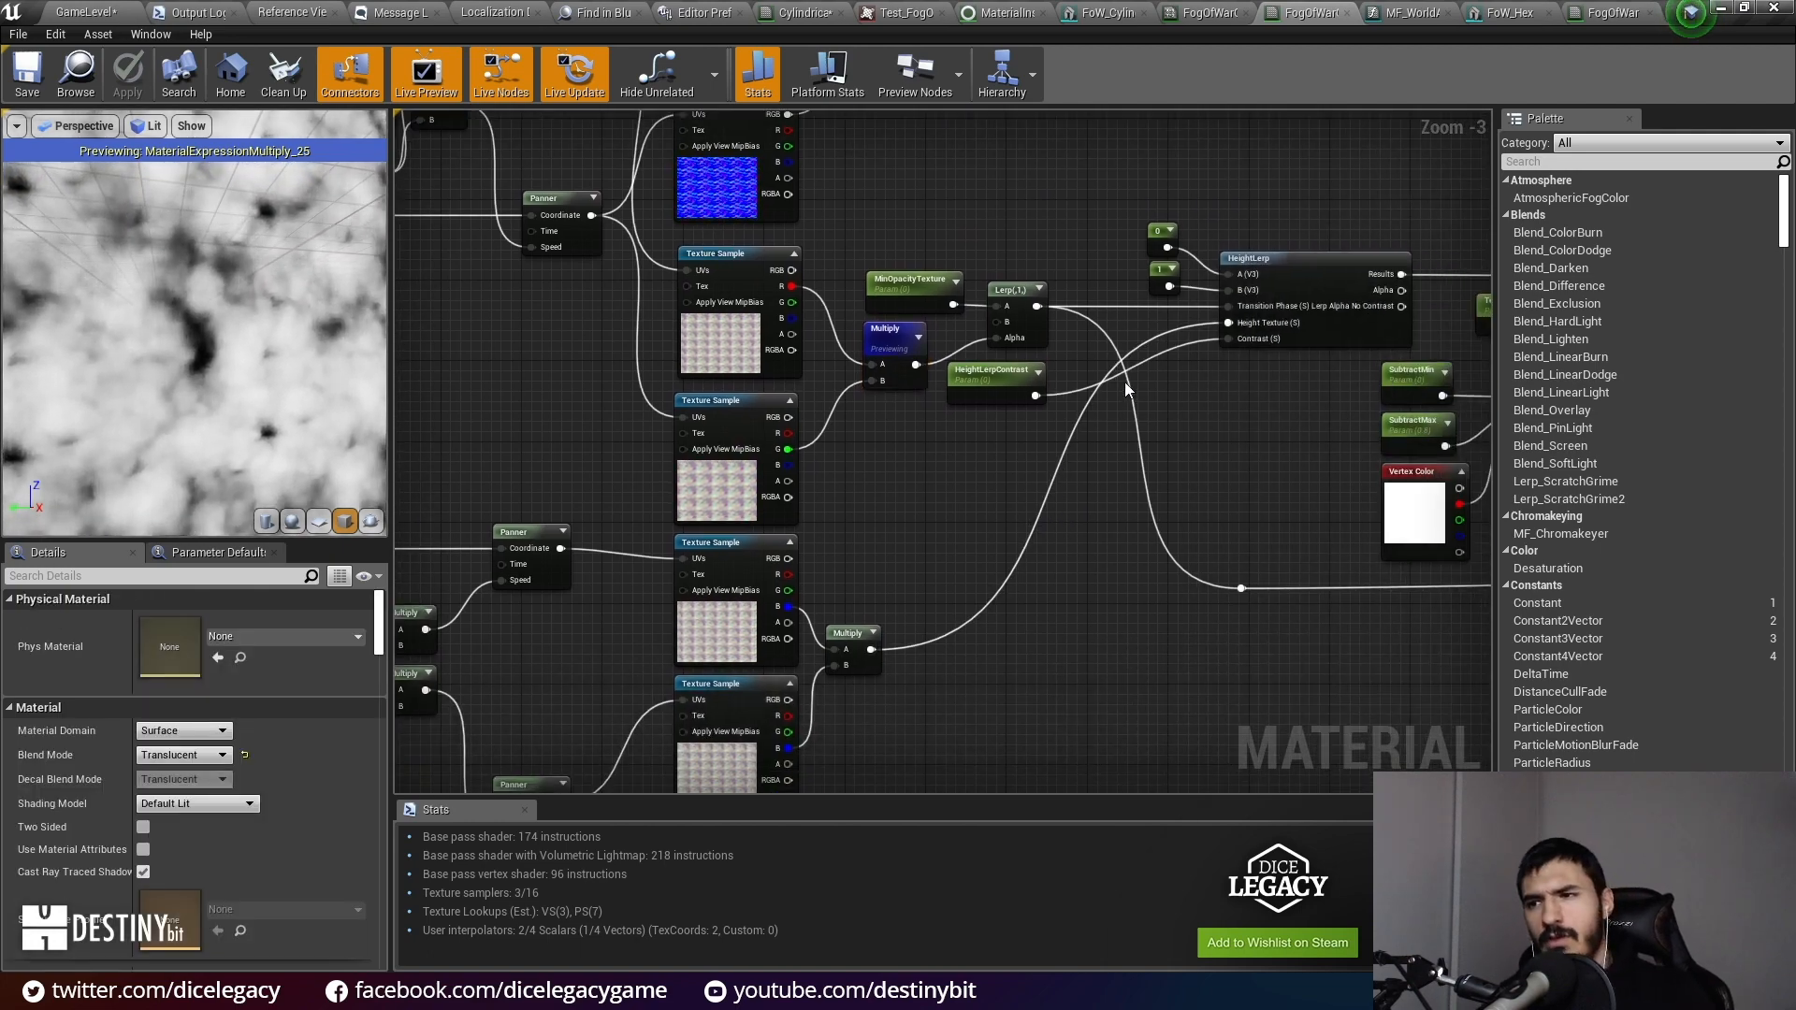
right_click_drag(1126, 391, 1067, 478)
right_click_drag(939, 486, 1248, 678)
right_click_drag(1217, 606, 757, 529)
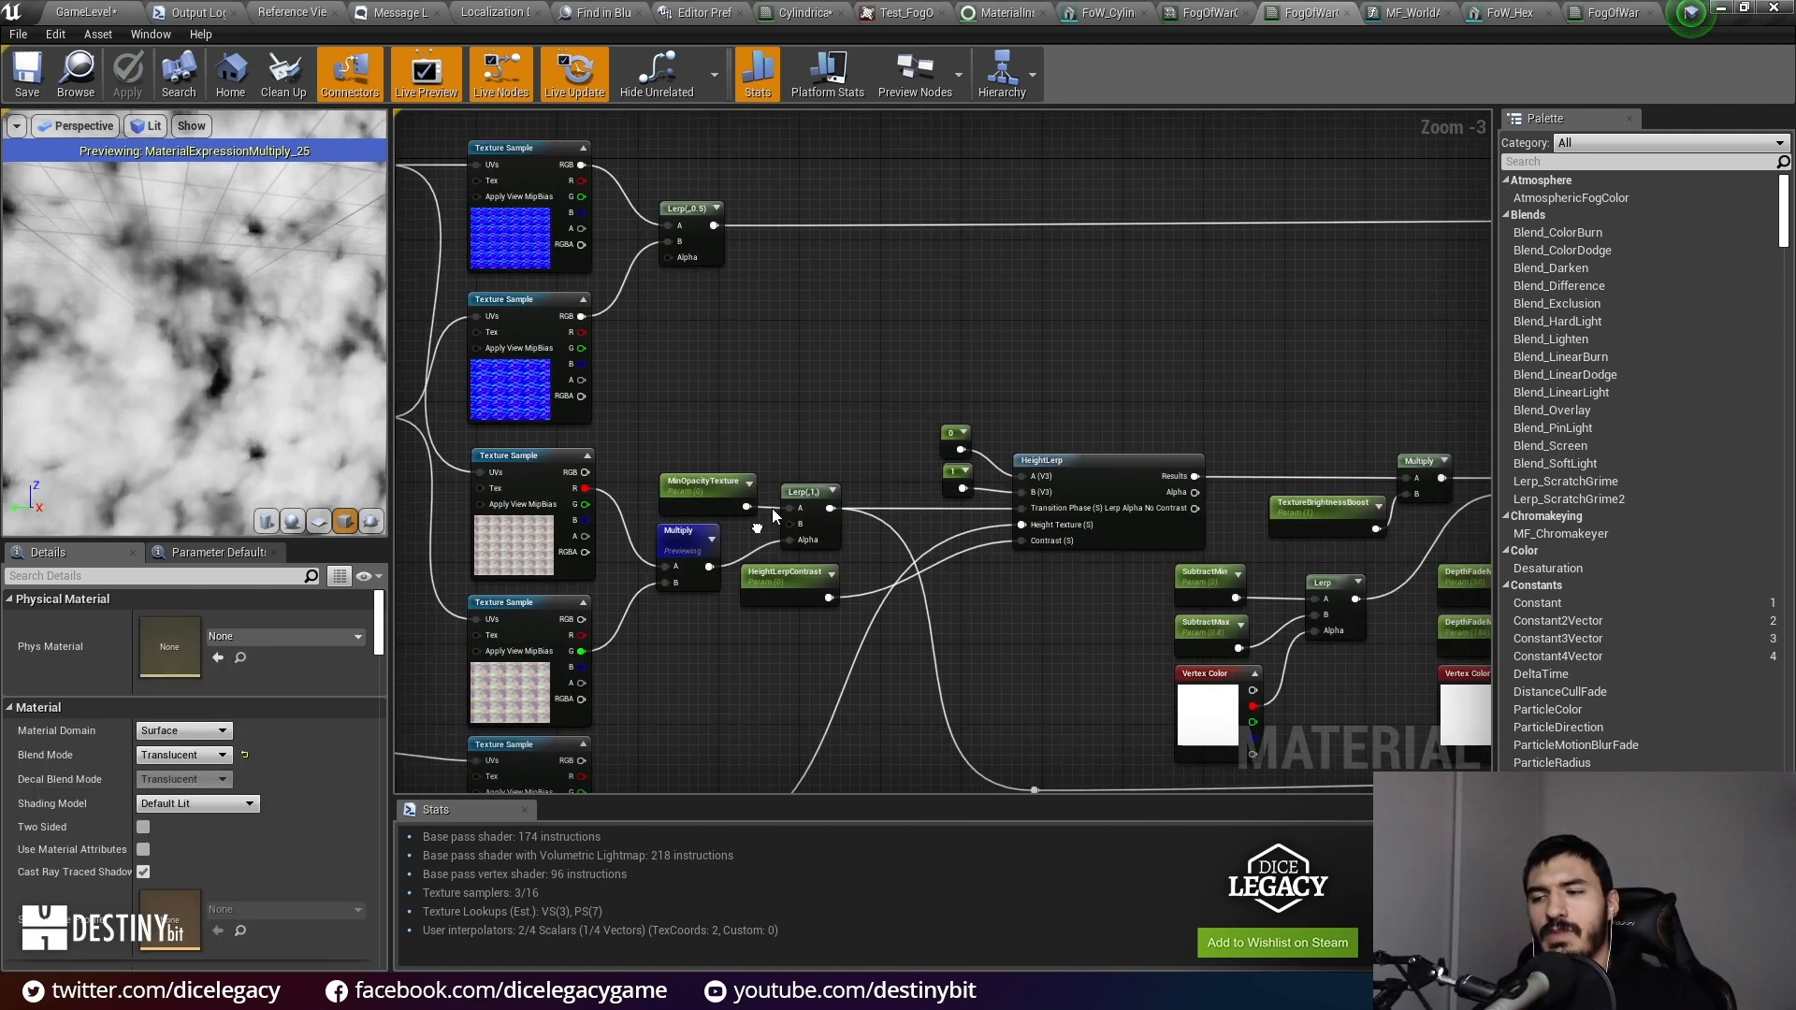
scroll(1006, 533, "up", 3)
right_click_drag(1187, 393, 905, 372)
scroll(870, 435, "up", 4)
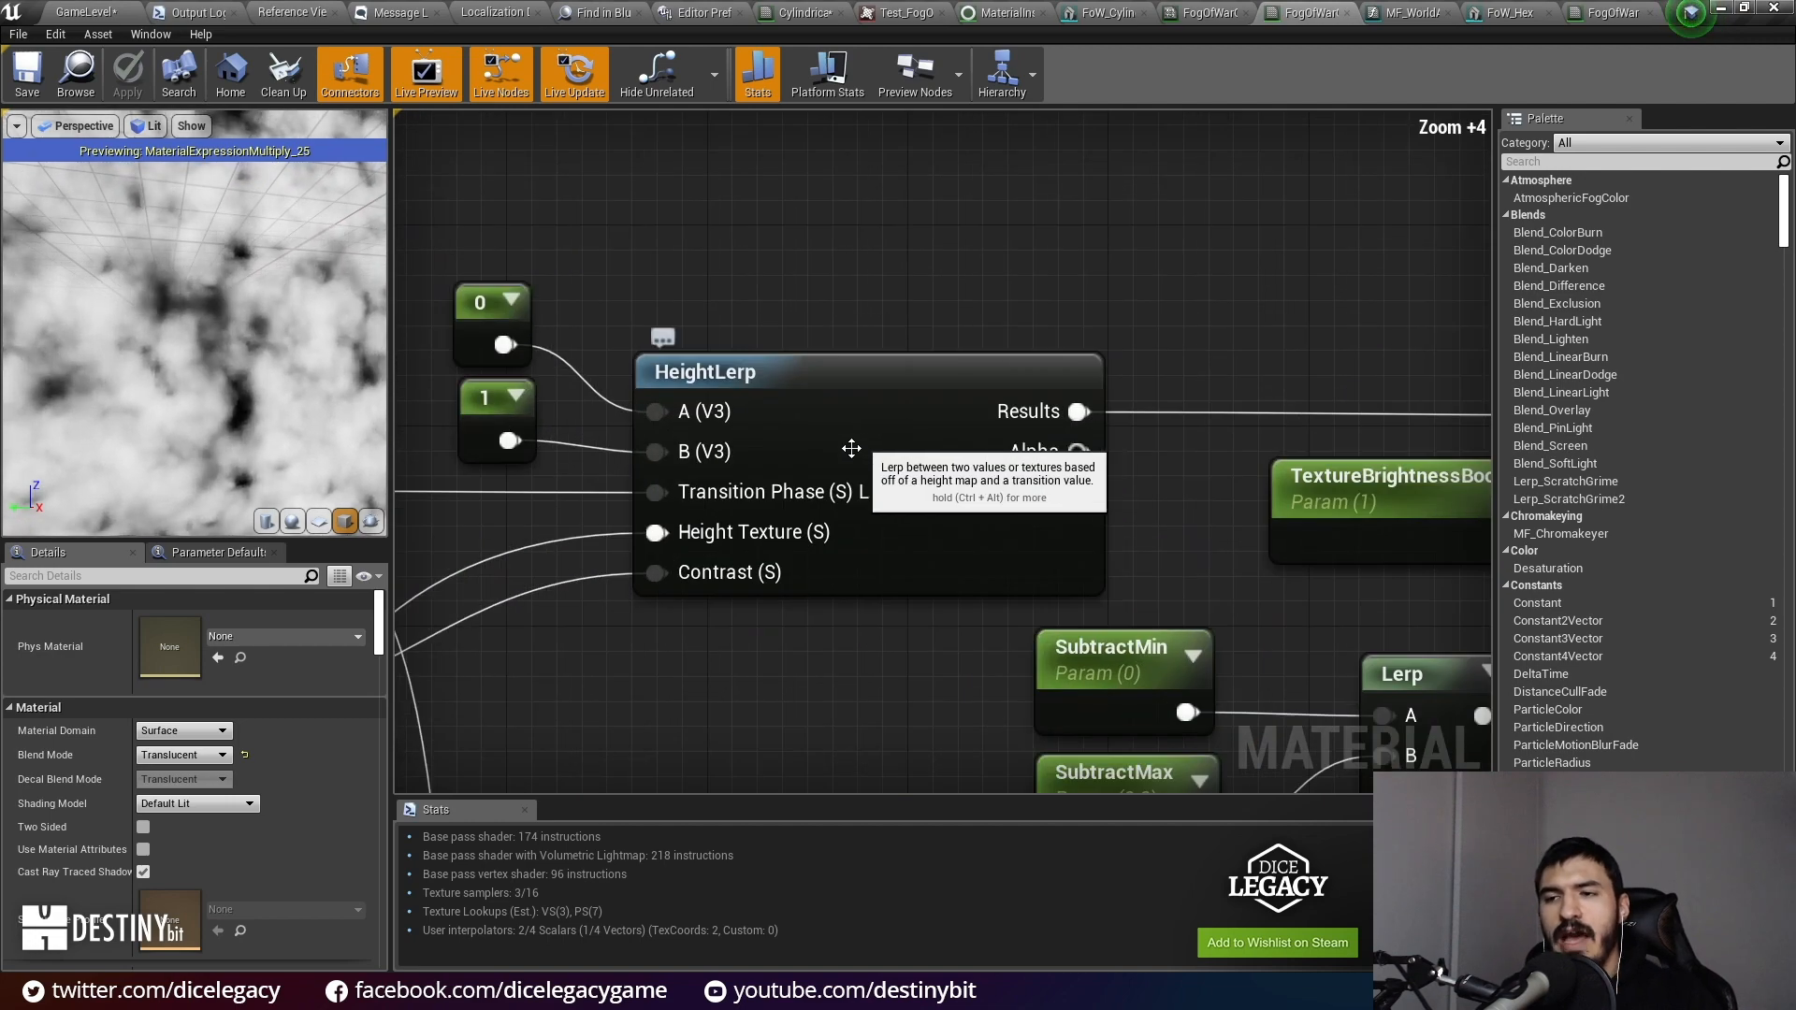
left_click(920, 434)
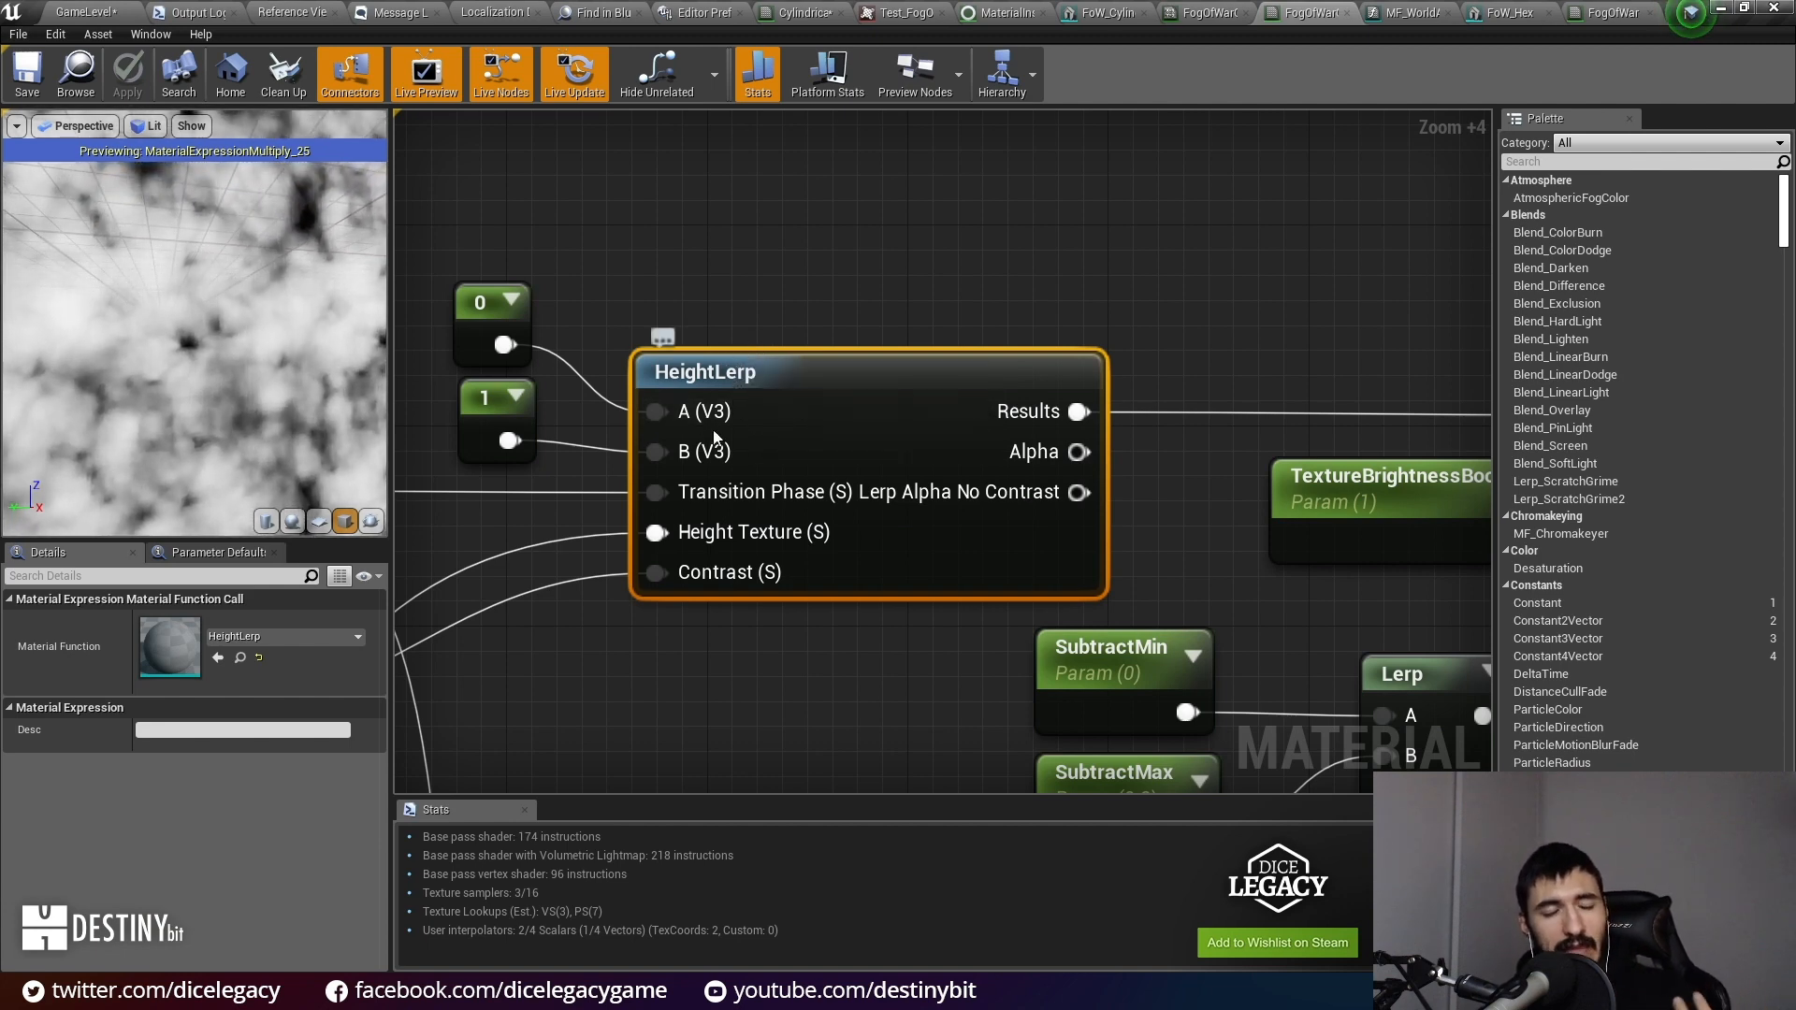
scroll(753, 313, "up", 1)
scroll(755, 312, "down", 3)
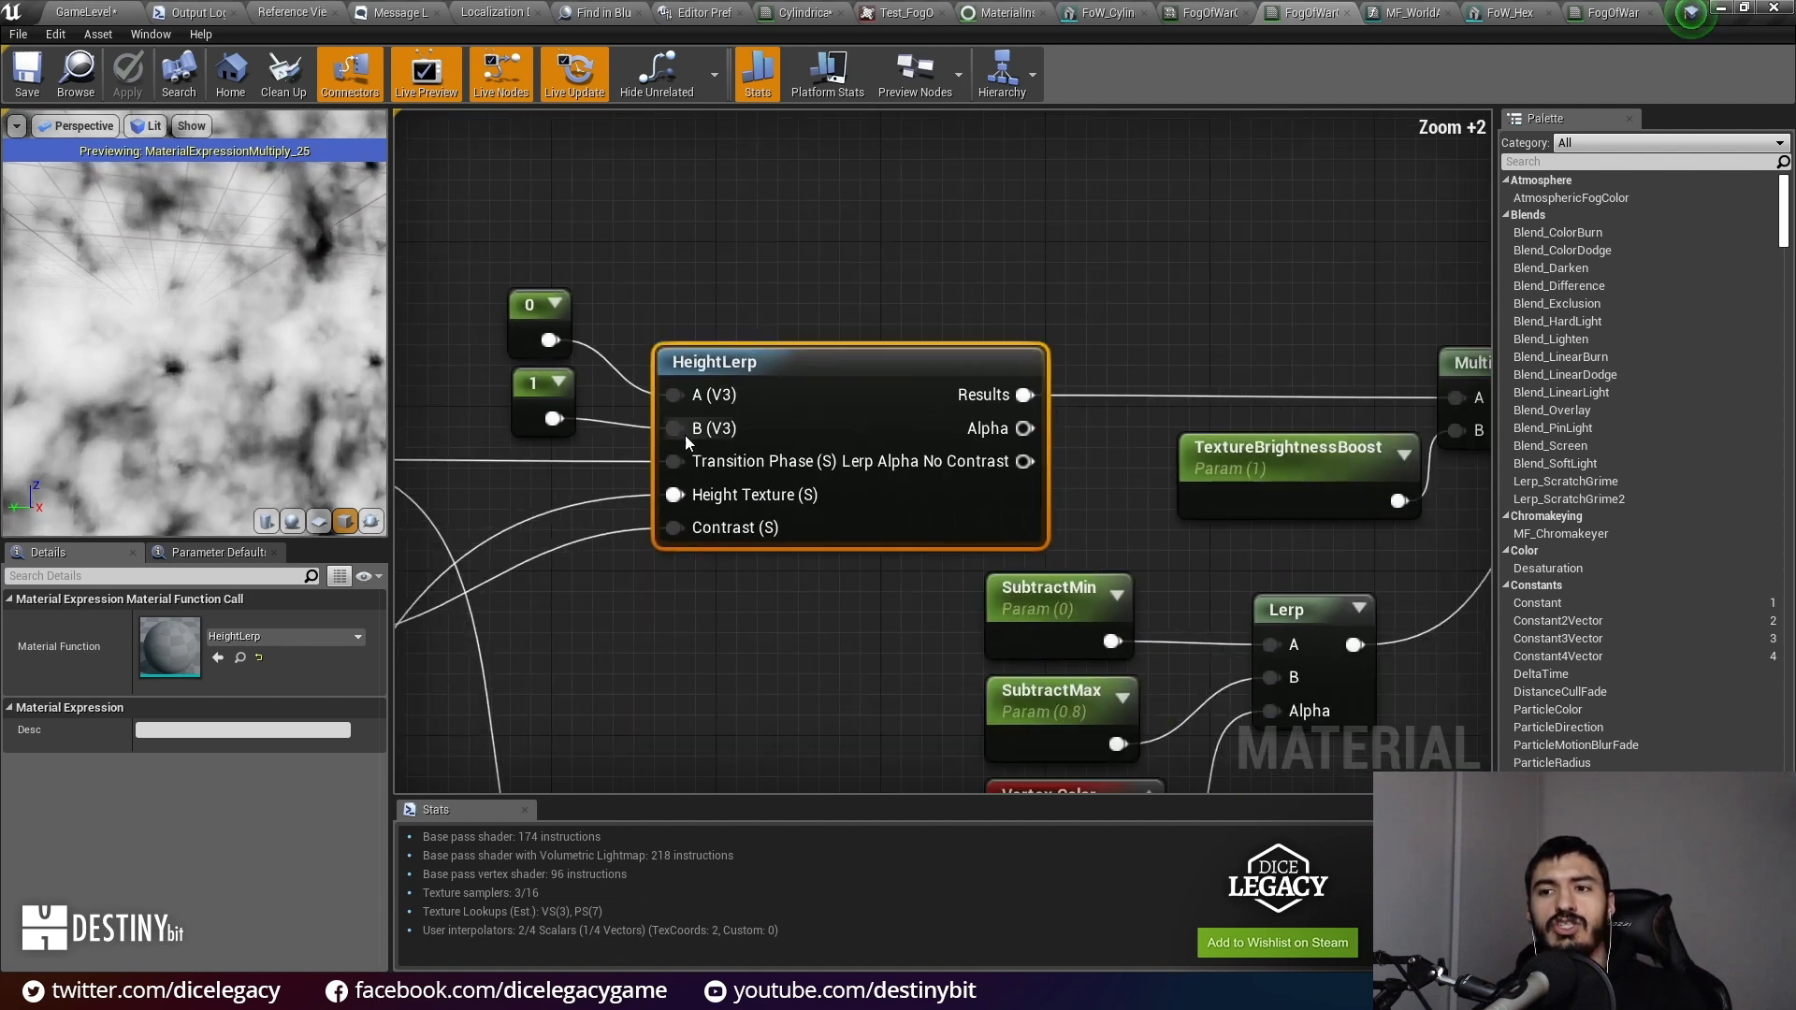
right_click_drag(690, 426, 861, 451)
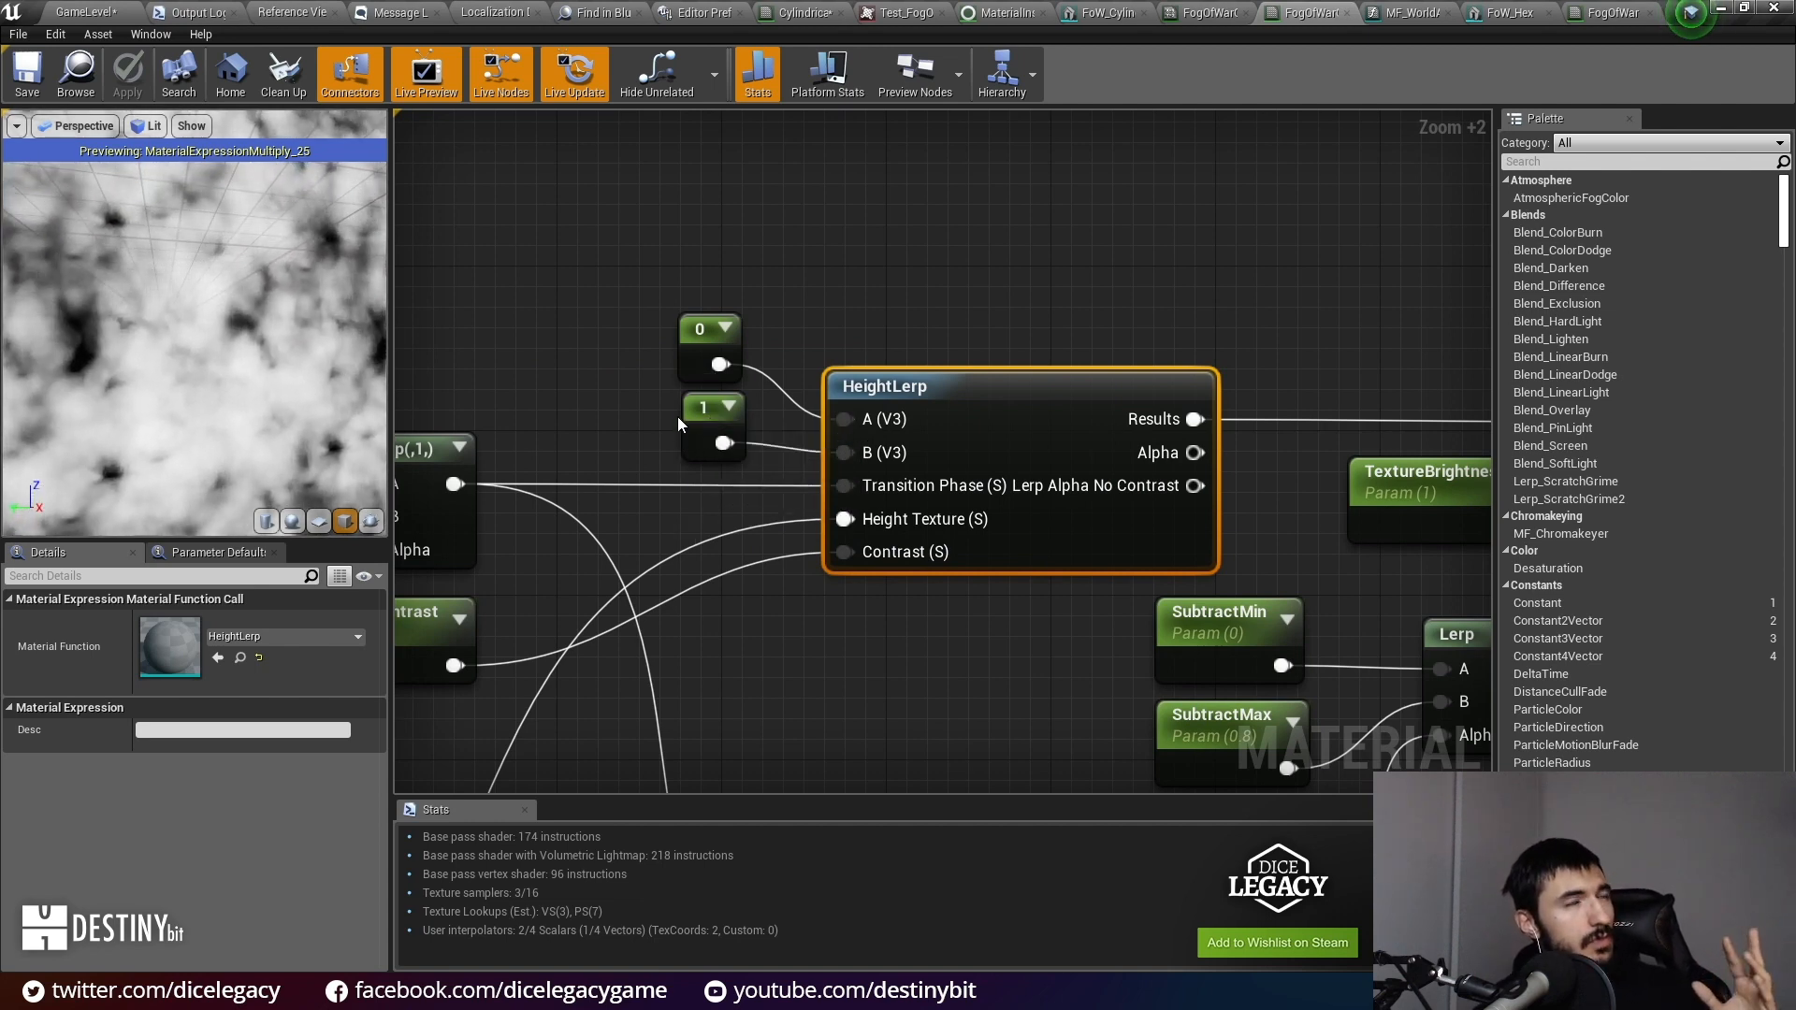
Step: Trace the HeightLerp inputs back to their sources, selecting the height texture nodes and the opacity texture nodes in turn
left_click(734, 553)
right_click_drag(739, 558, 928, 413)
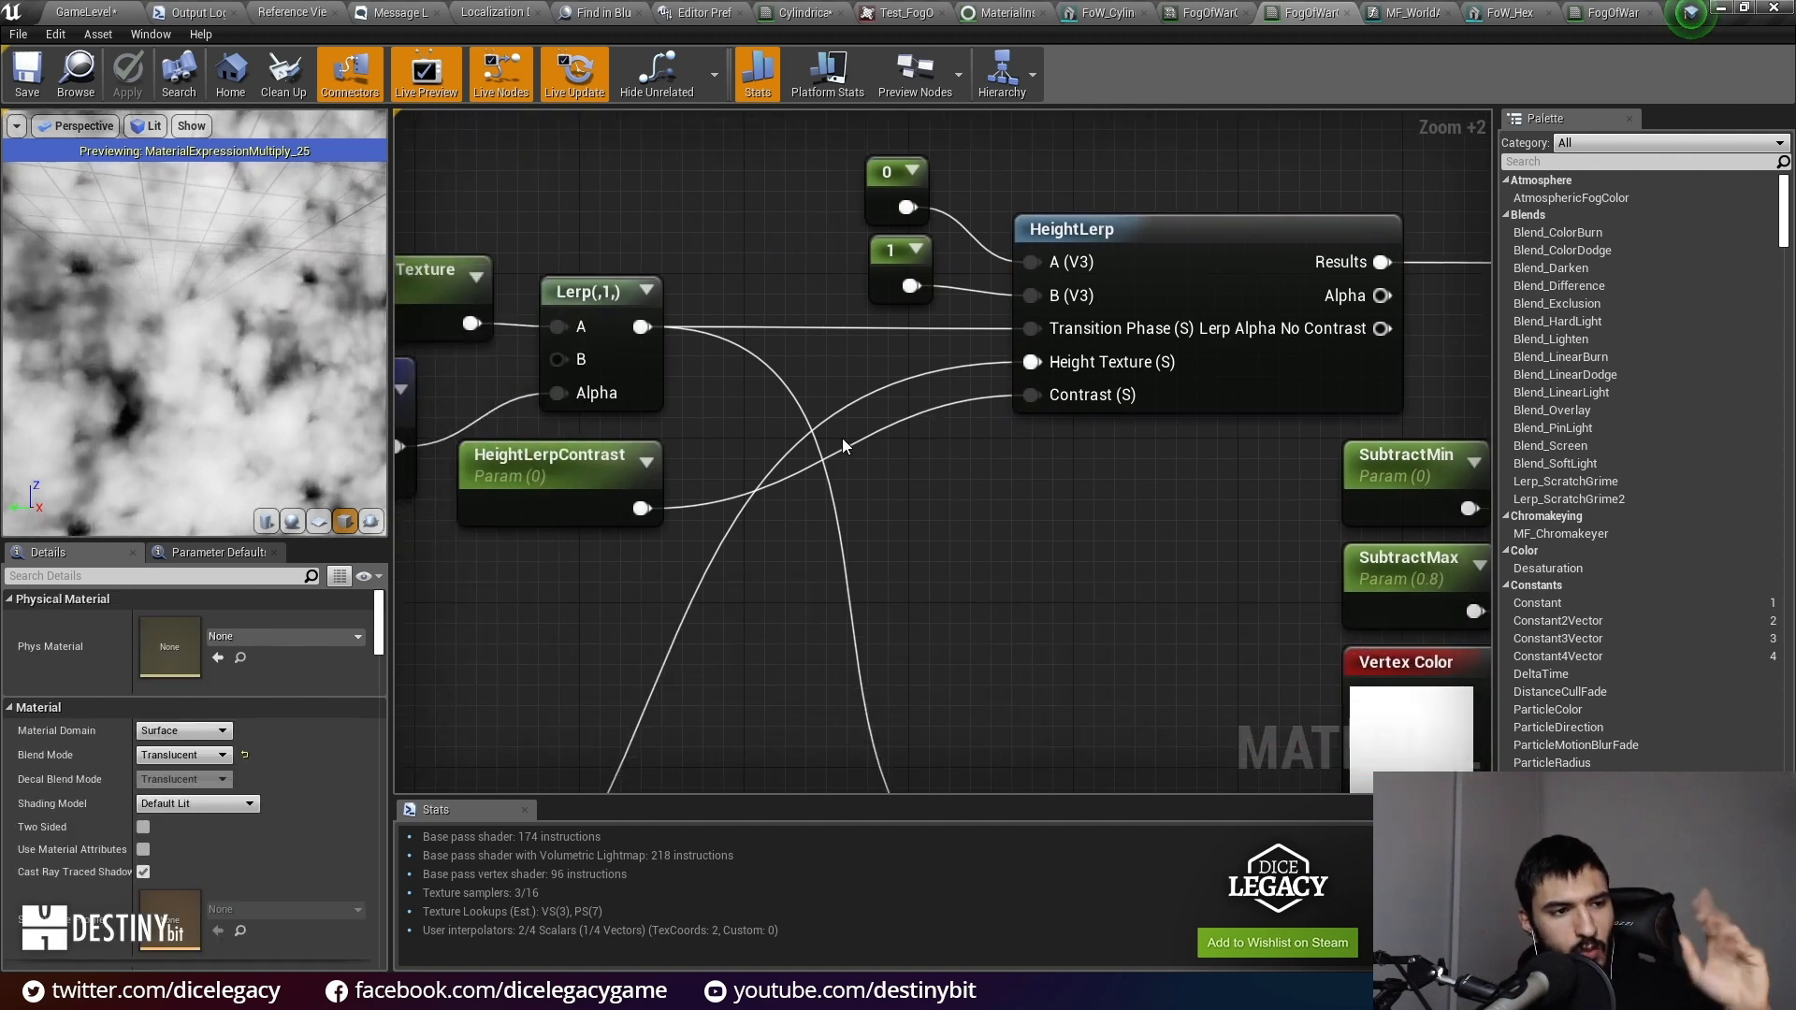
scroll(941, 484, "down", 4)
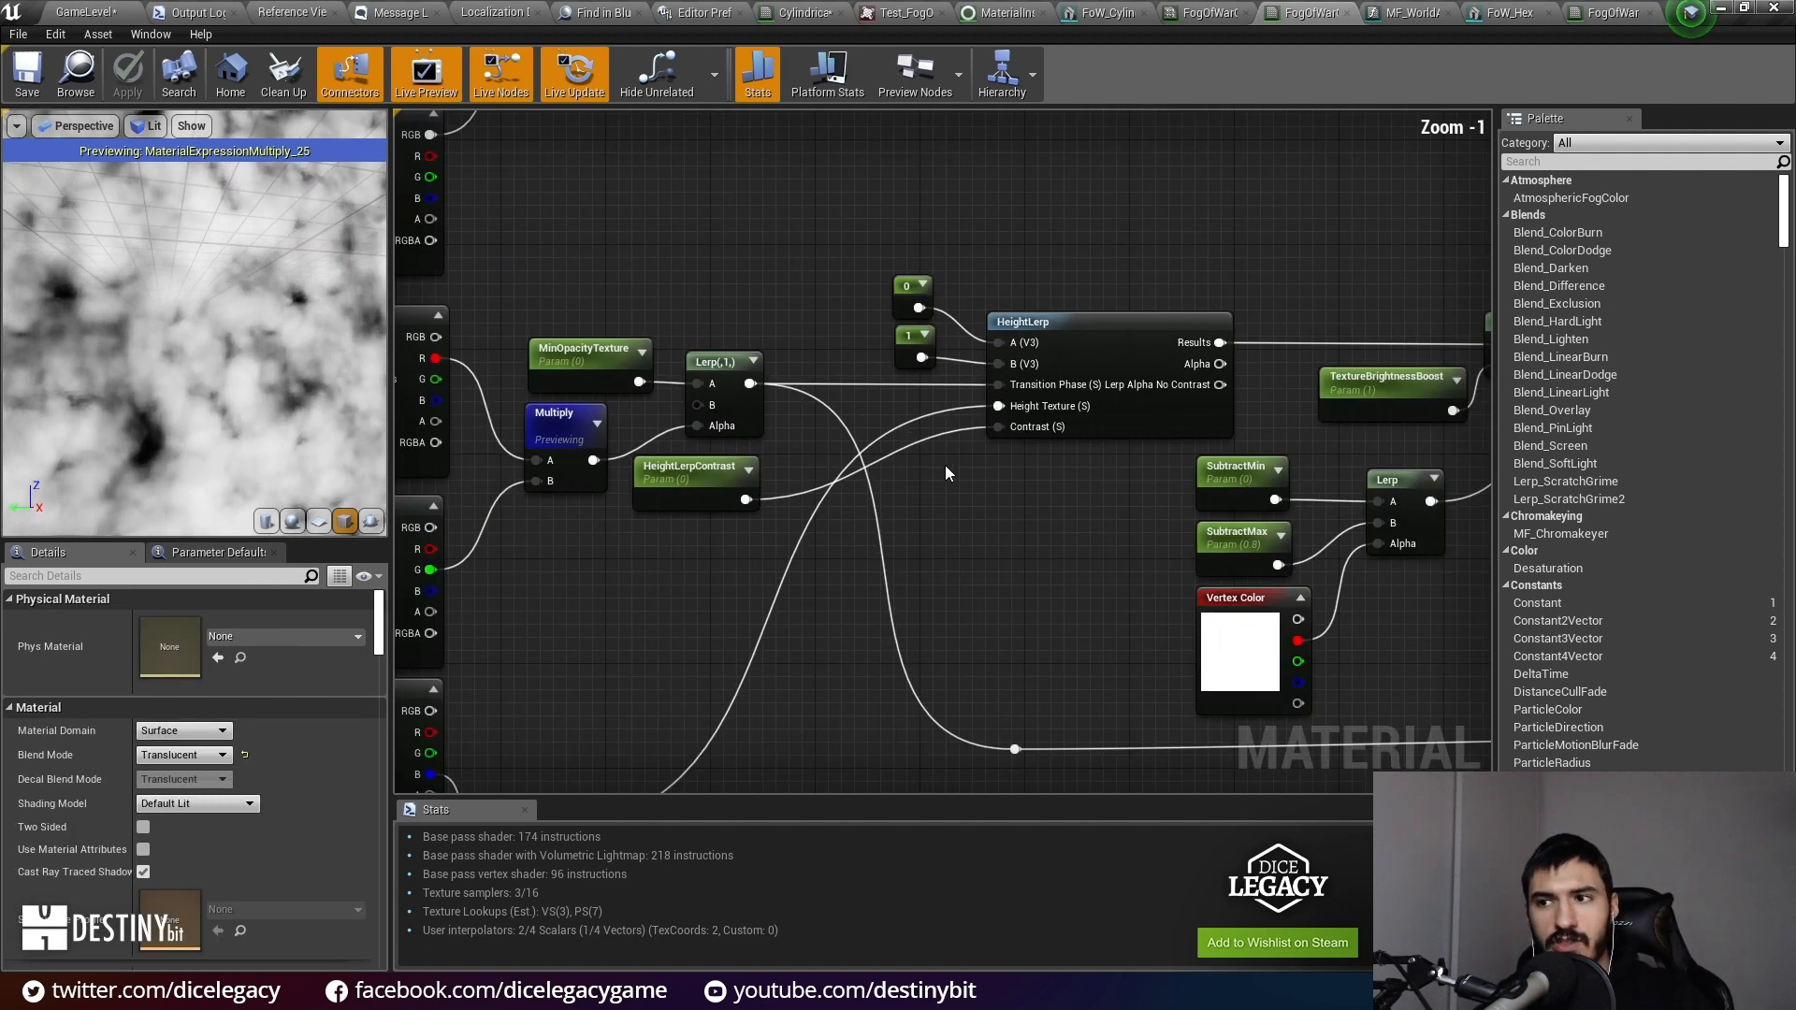
scroll(934, 491, "up", 2)
right_click_drag(866, 609, 1314, 256)
scroll(1270, 320, "down", 3)
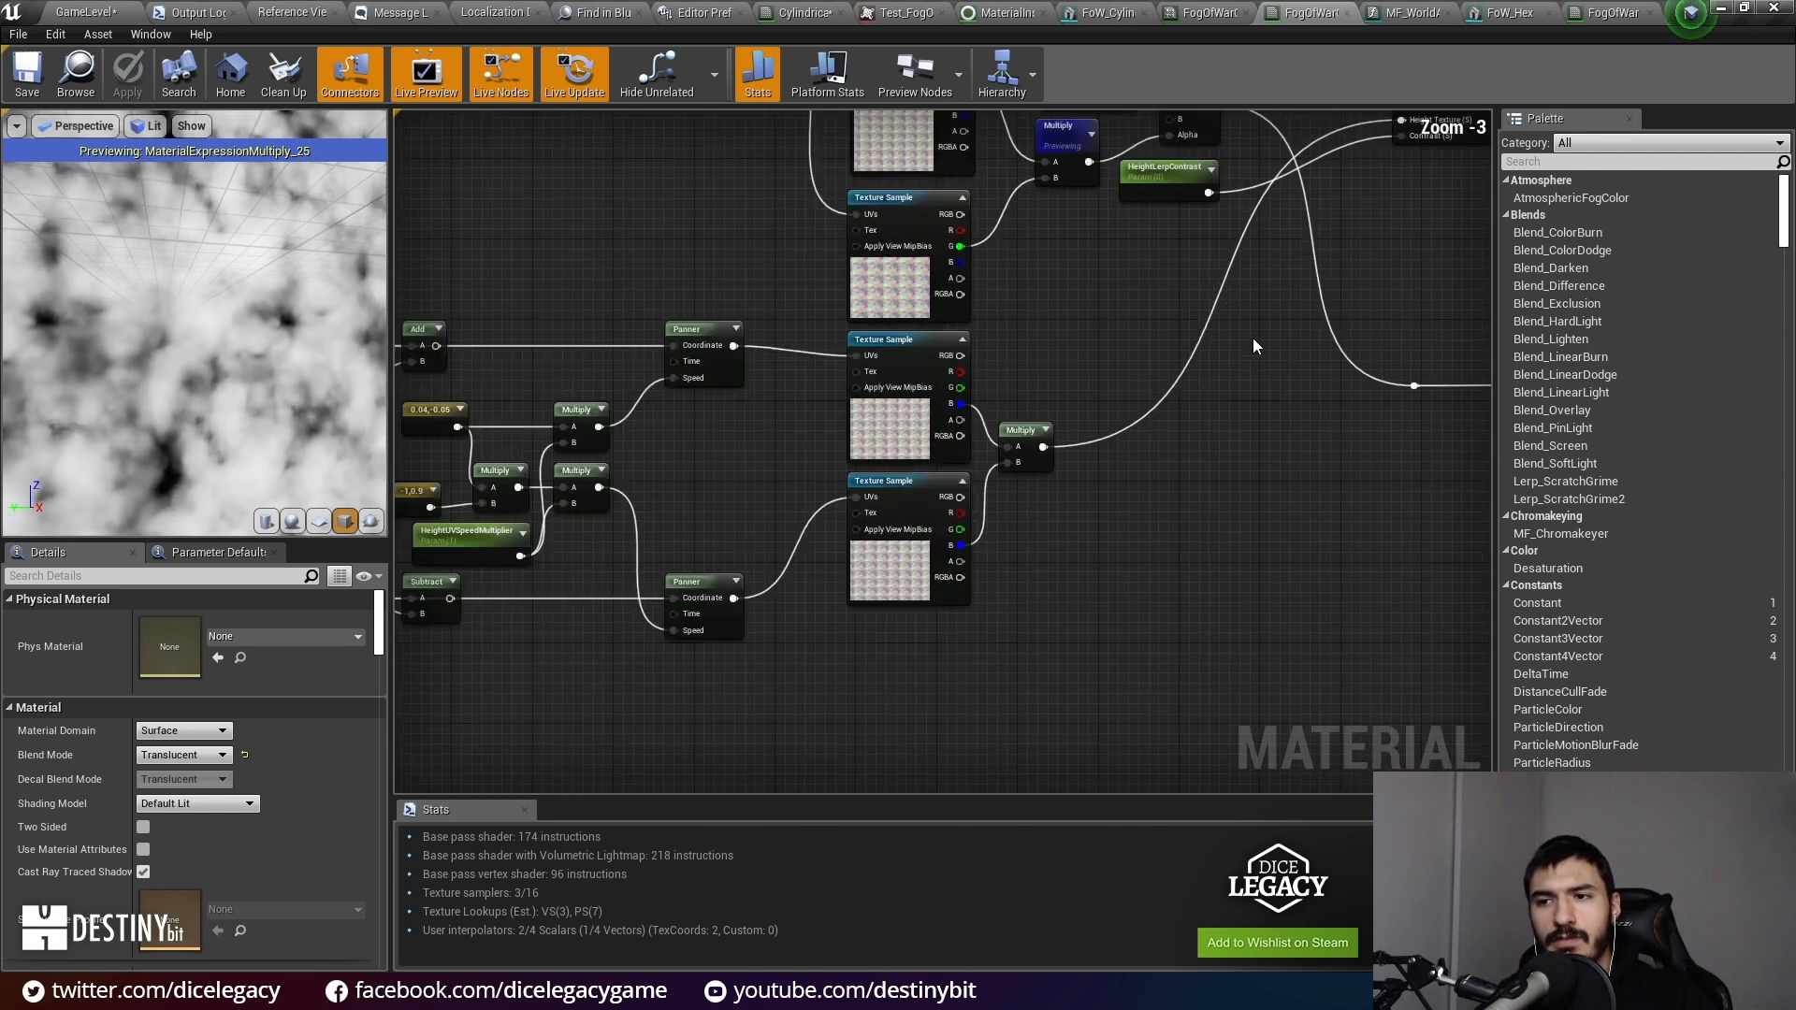
left_click_drag(803, 391, 1216, 613)
right_click_drag(1225, 418, 1067, 683)
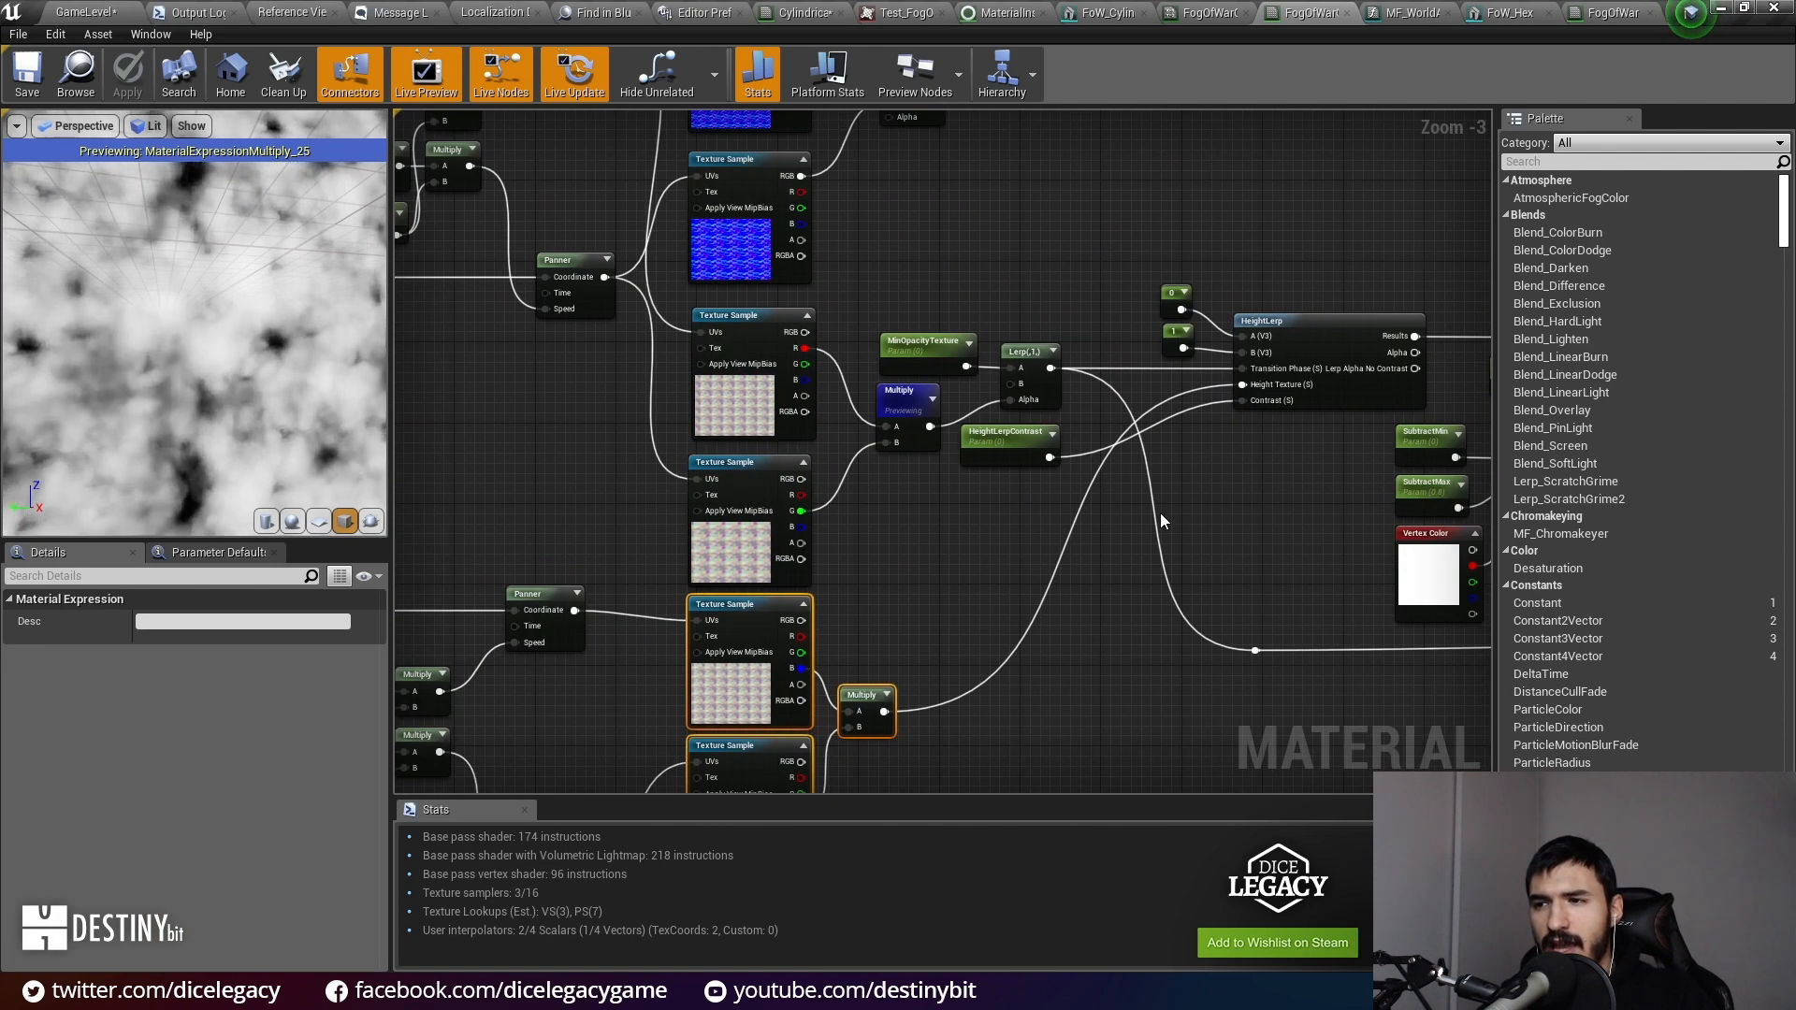
scroll(1160, 495, "up", 1)
right_click_drag(1113, 491, 1144, 567)
left_click_drag(615, 375, 1029, 538)
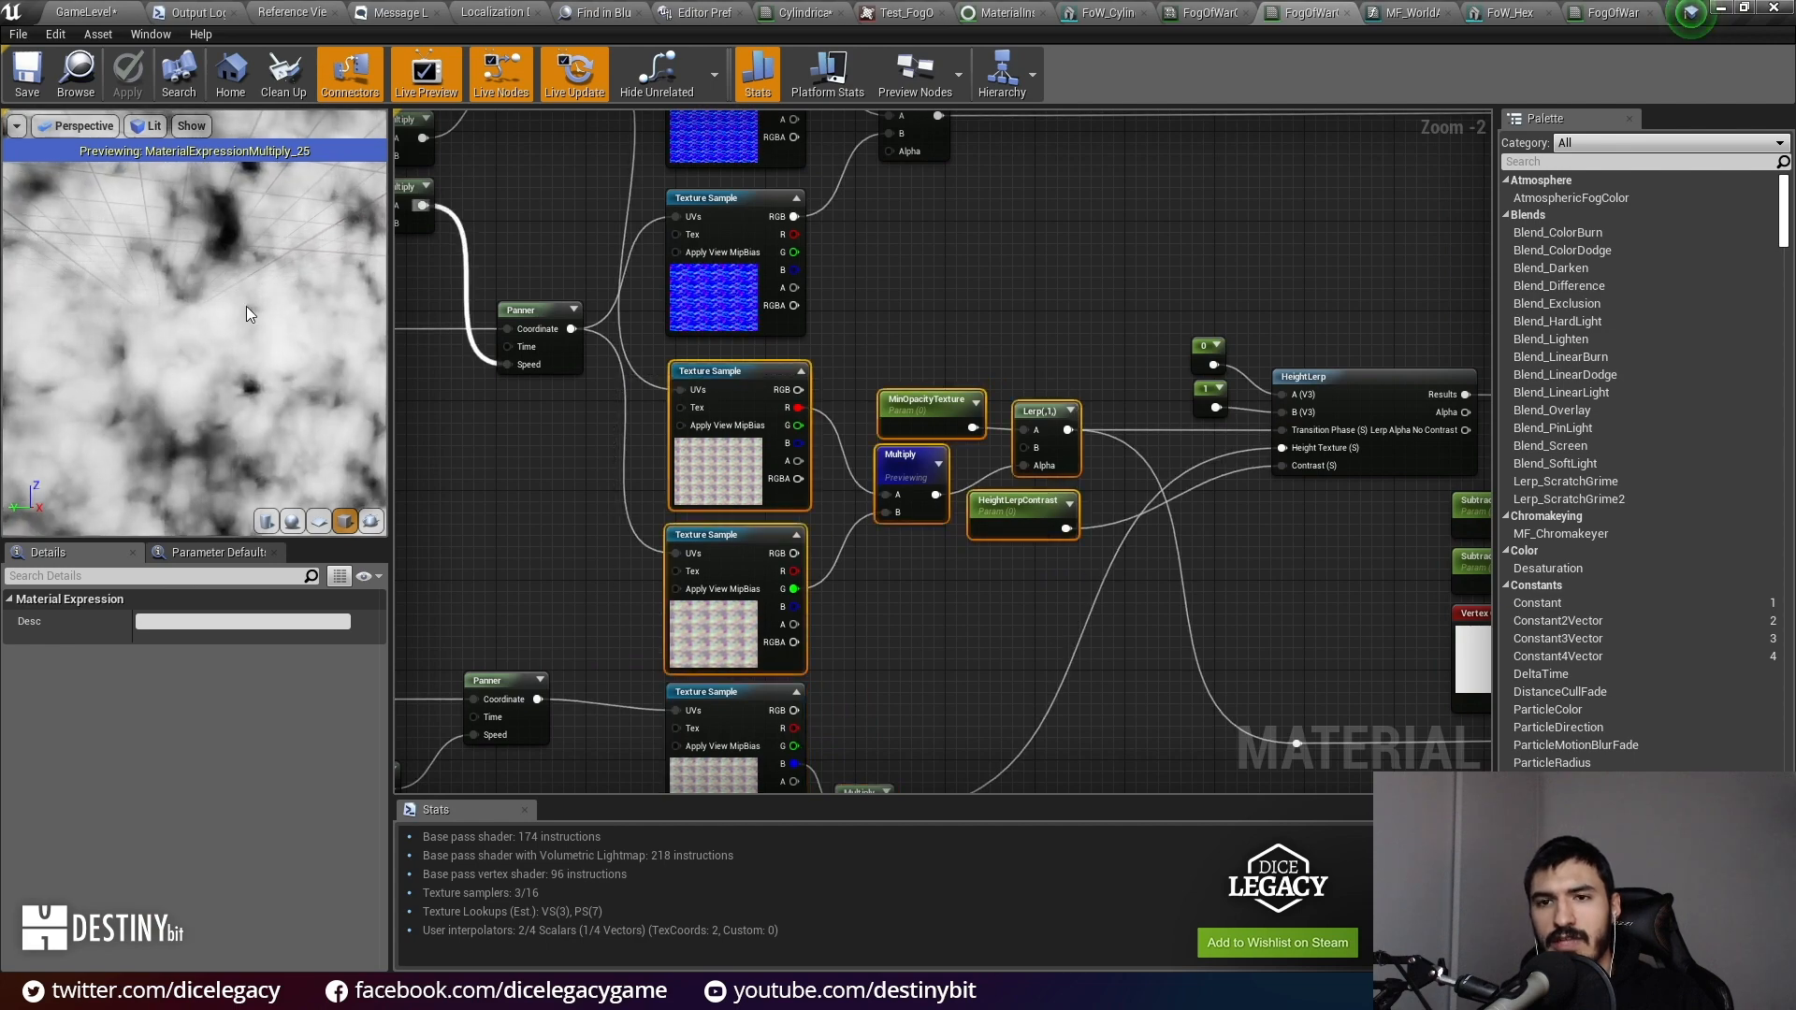
Step: Switch the preview back to the Multiply node that feeds HeightLerp's Height Texture input
left_click(944, 646)
right_click_drag(945, 669, 978, 414)
right_click(896, 535)
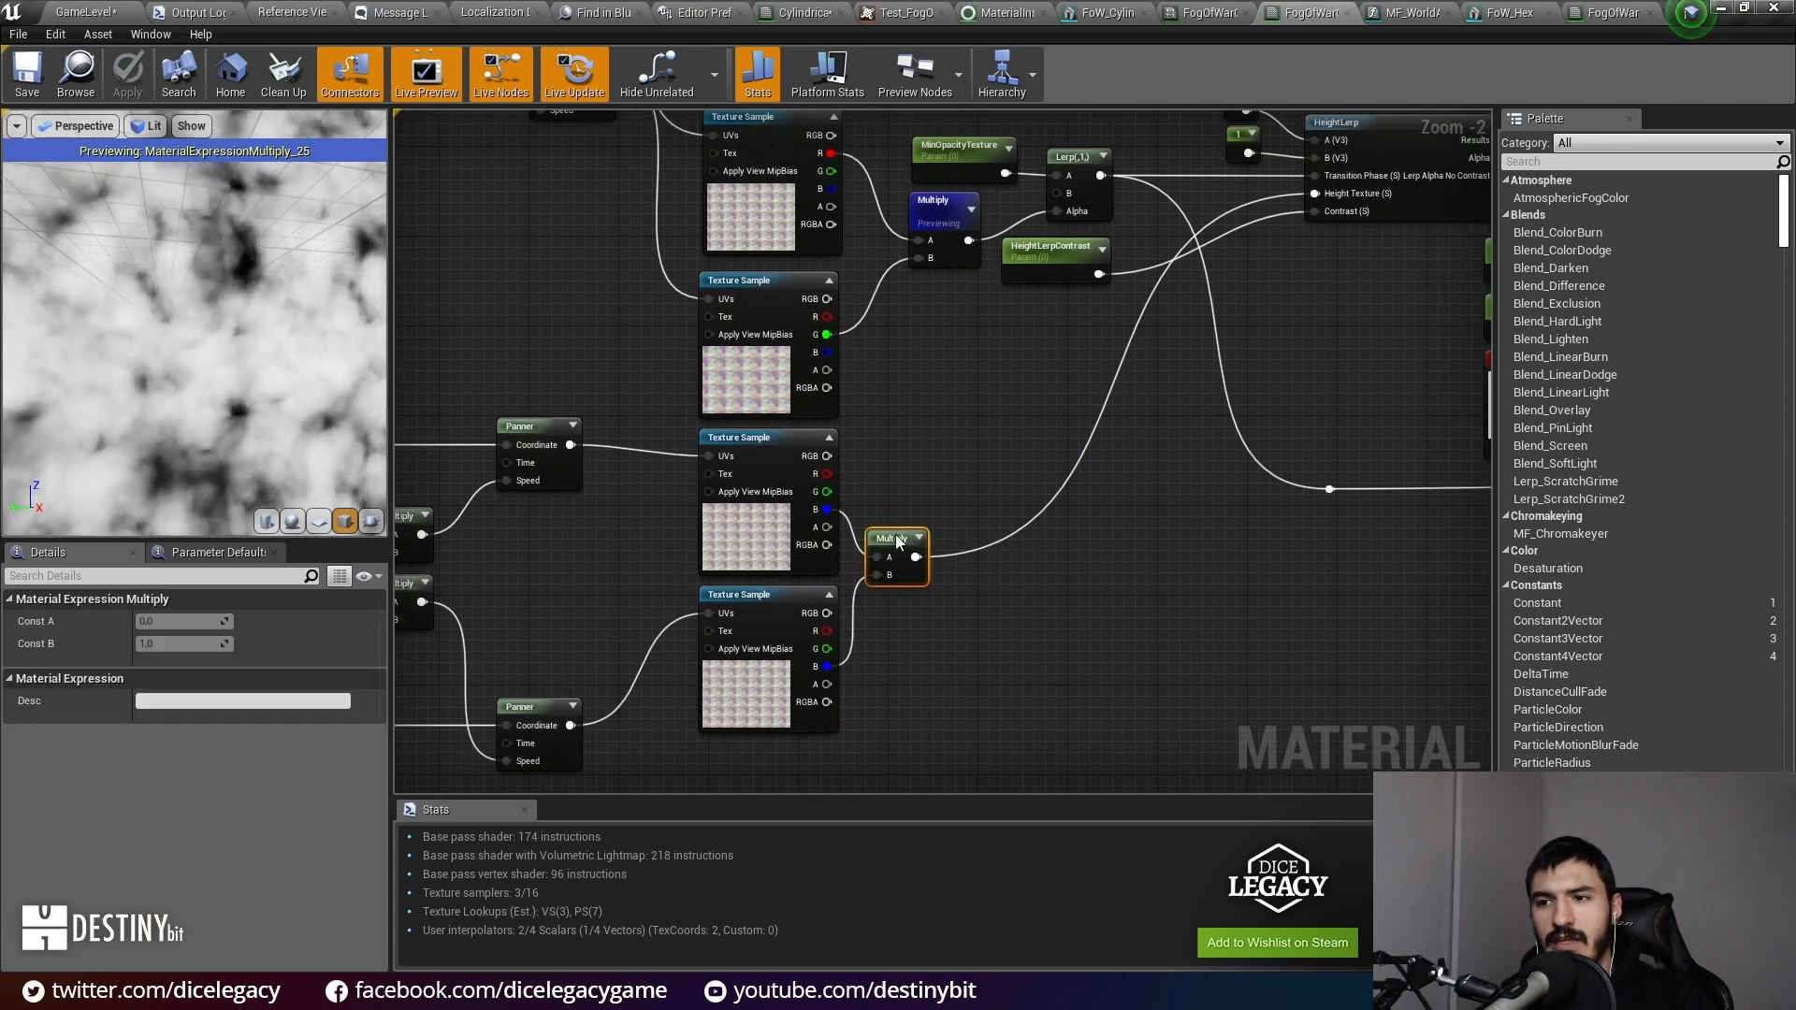
left_click(958, 542)
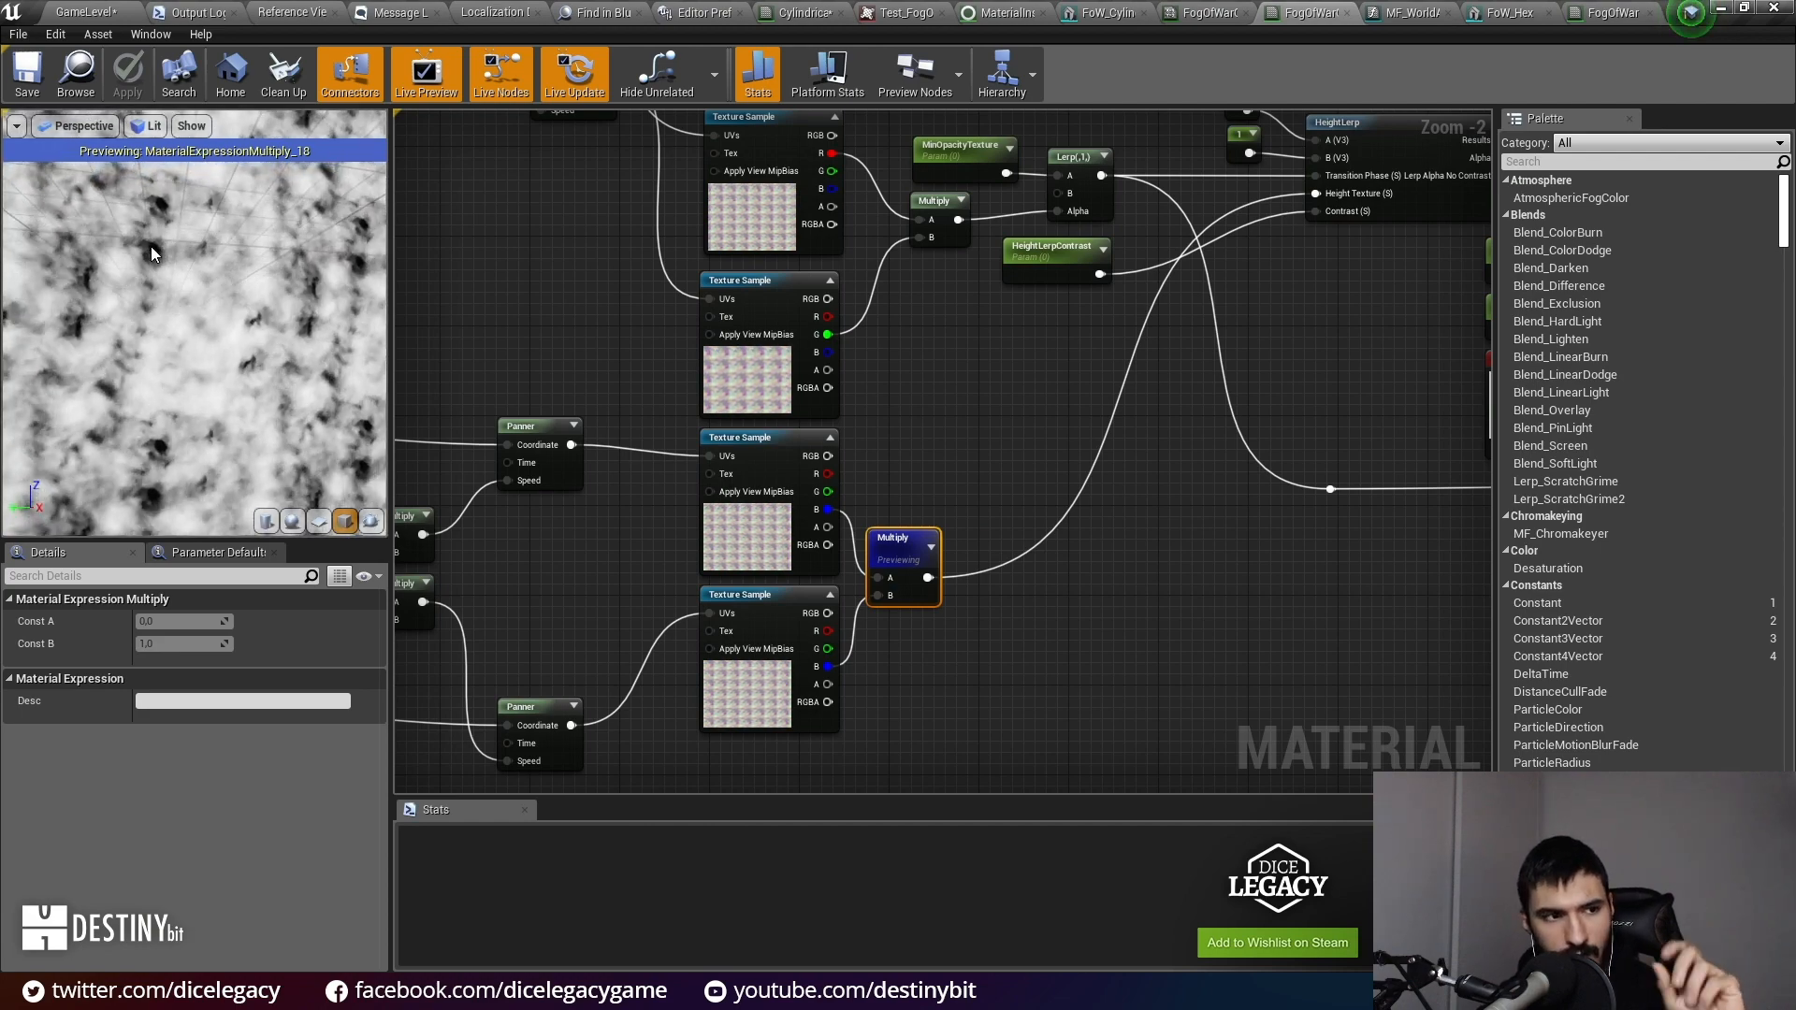
Step: Preview the Multiply node that scales the HeightLerp result by TextureBrightnessBoost
left_click(1329, 289)
right_click_drag(1328, 288, 908, 469)
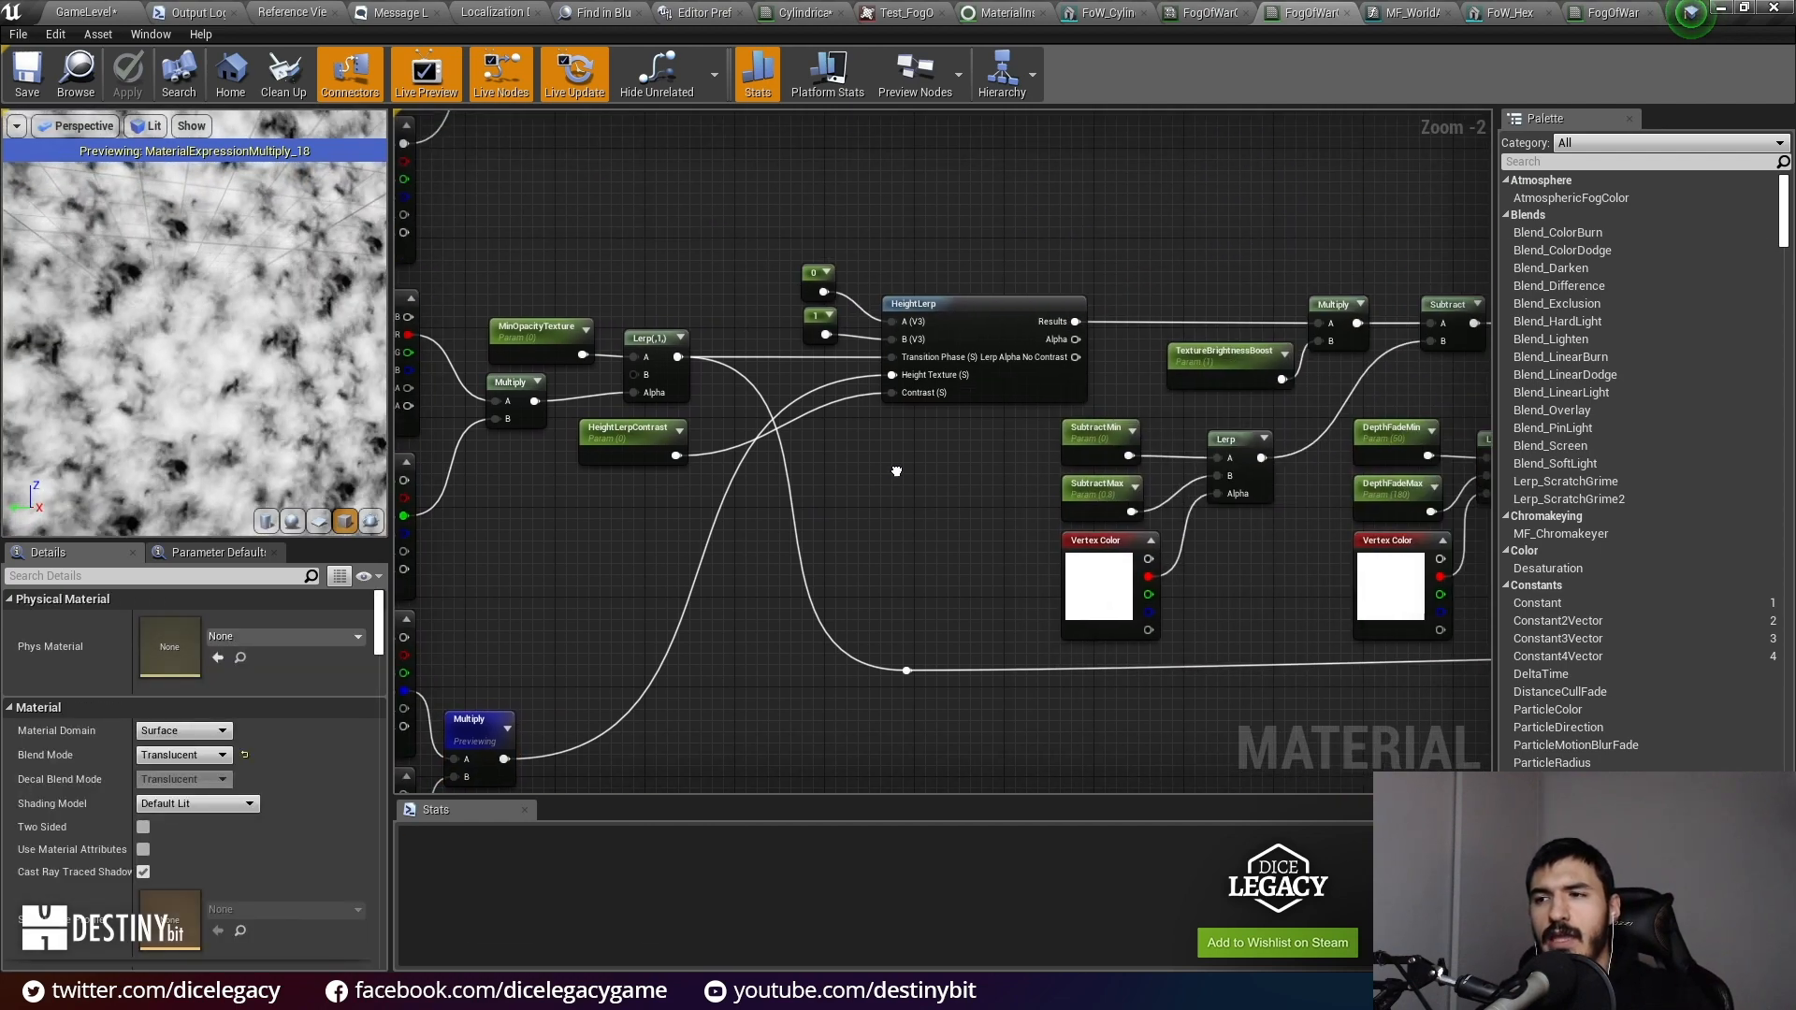
scroll(907, 469, "up", 2)
right_click(1032, 269)
left_click(1264, 221)
right_click_drag(1264, 221, 1205, 290)
right_click(1362, 339)
left_click(1371, 335)
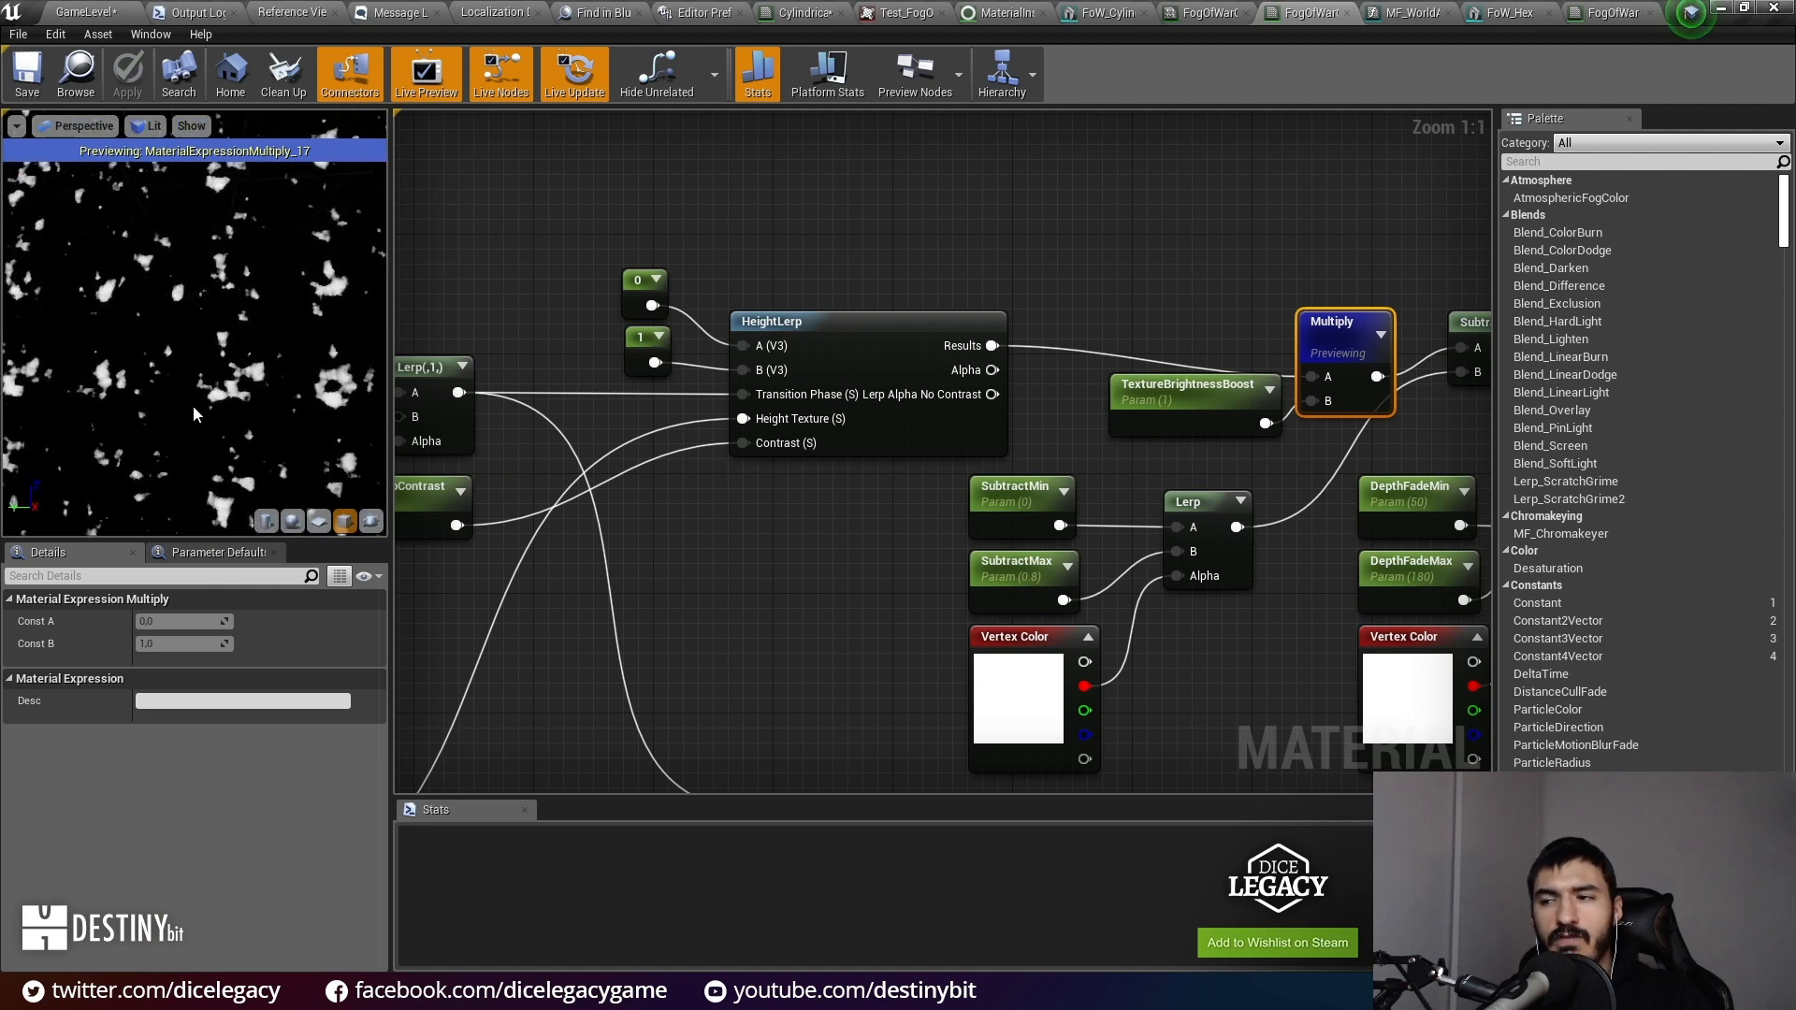
left_click_drag(246, 383, 257, 332)
Step: Examine the nodes after the brightness multiply, including the Fresnel emissive chain and the Depth Fade with its DepthFadeMin and DepthFadeMax Lerp
right_click_drag(1253, 432, 449, 452)
scroll(873, 461, "down", 3)
right_click_drag(891, 463, 386, 409)
scroll(973, 413, "down", 2)
right_click_drag(991, 417, 584, 394)
scroll(1019, 464, "up", 2)
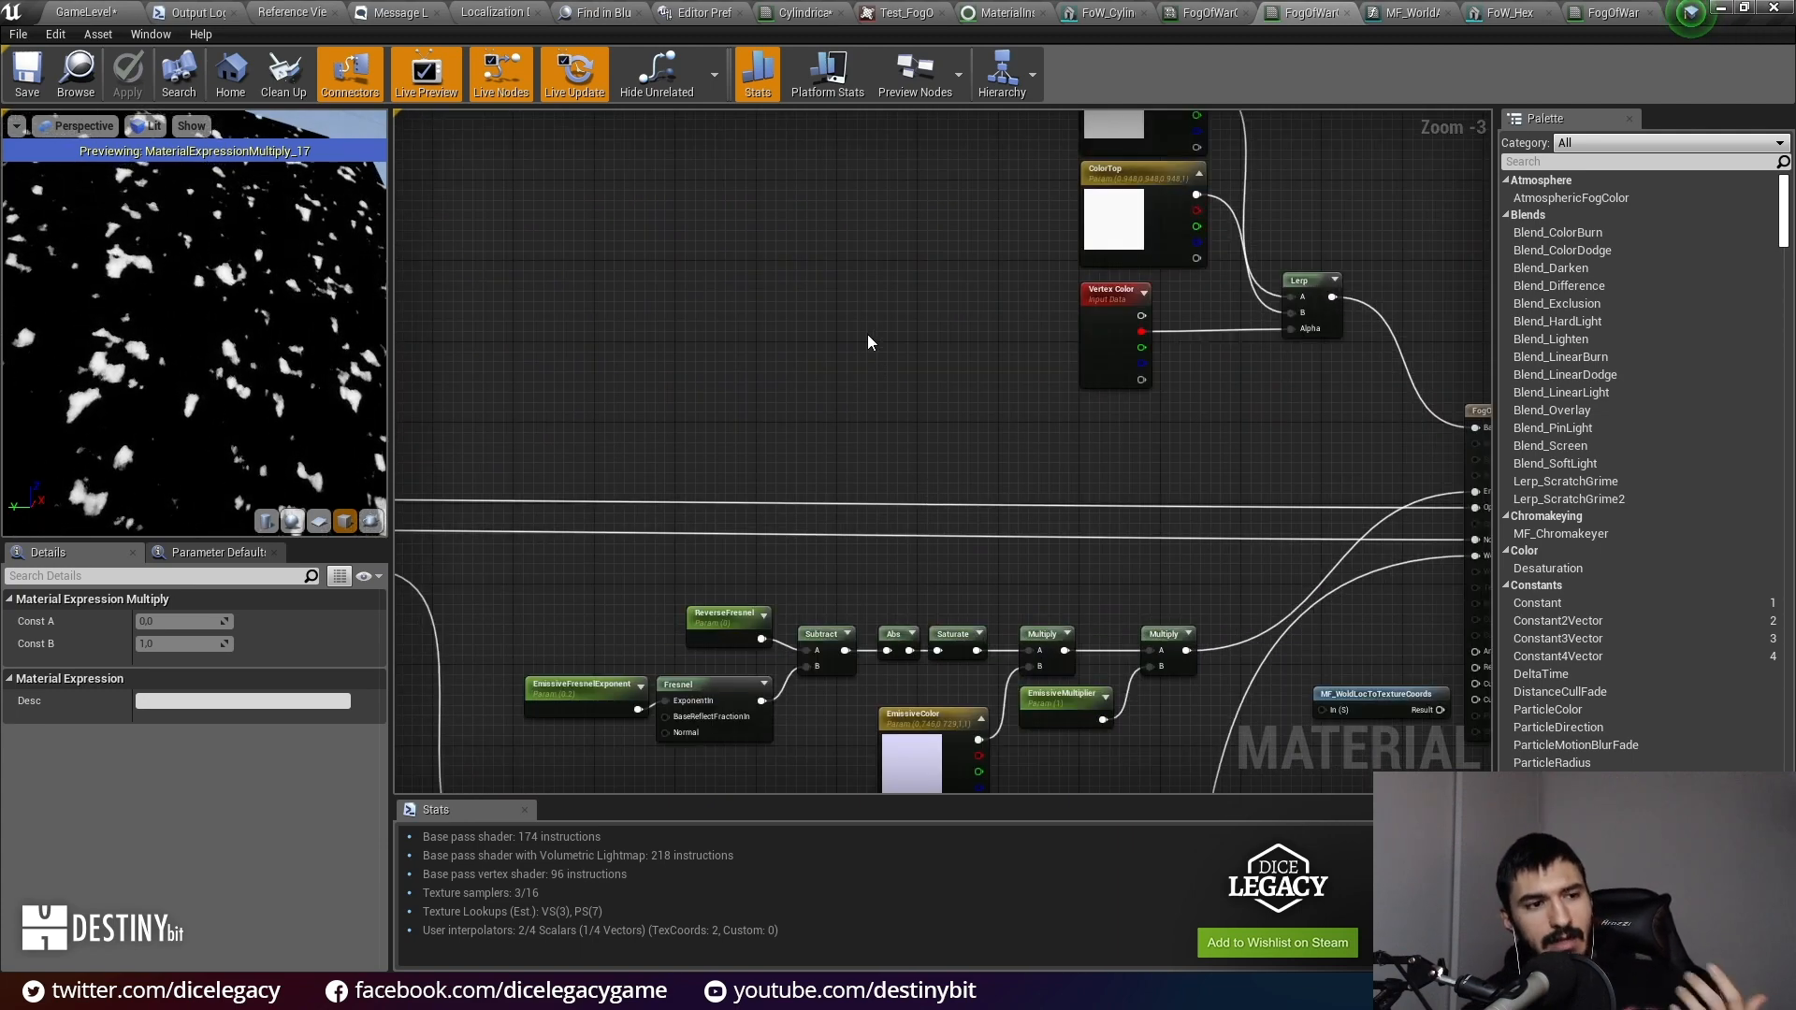
right_click_drag(858, 328, 697, 188)
right_click_drag(1143, 337, 1597, 391)
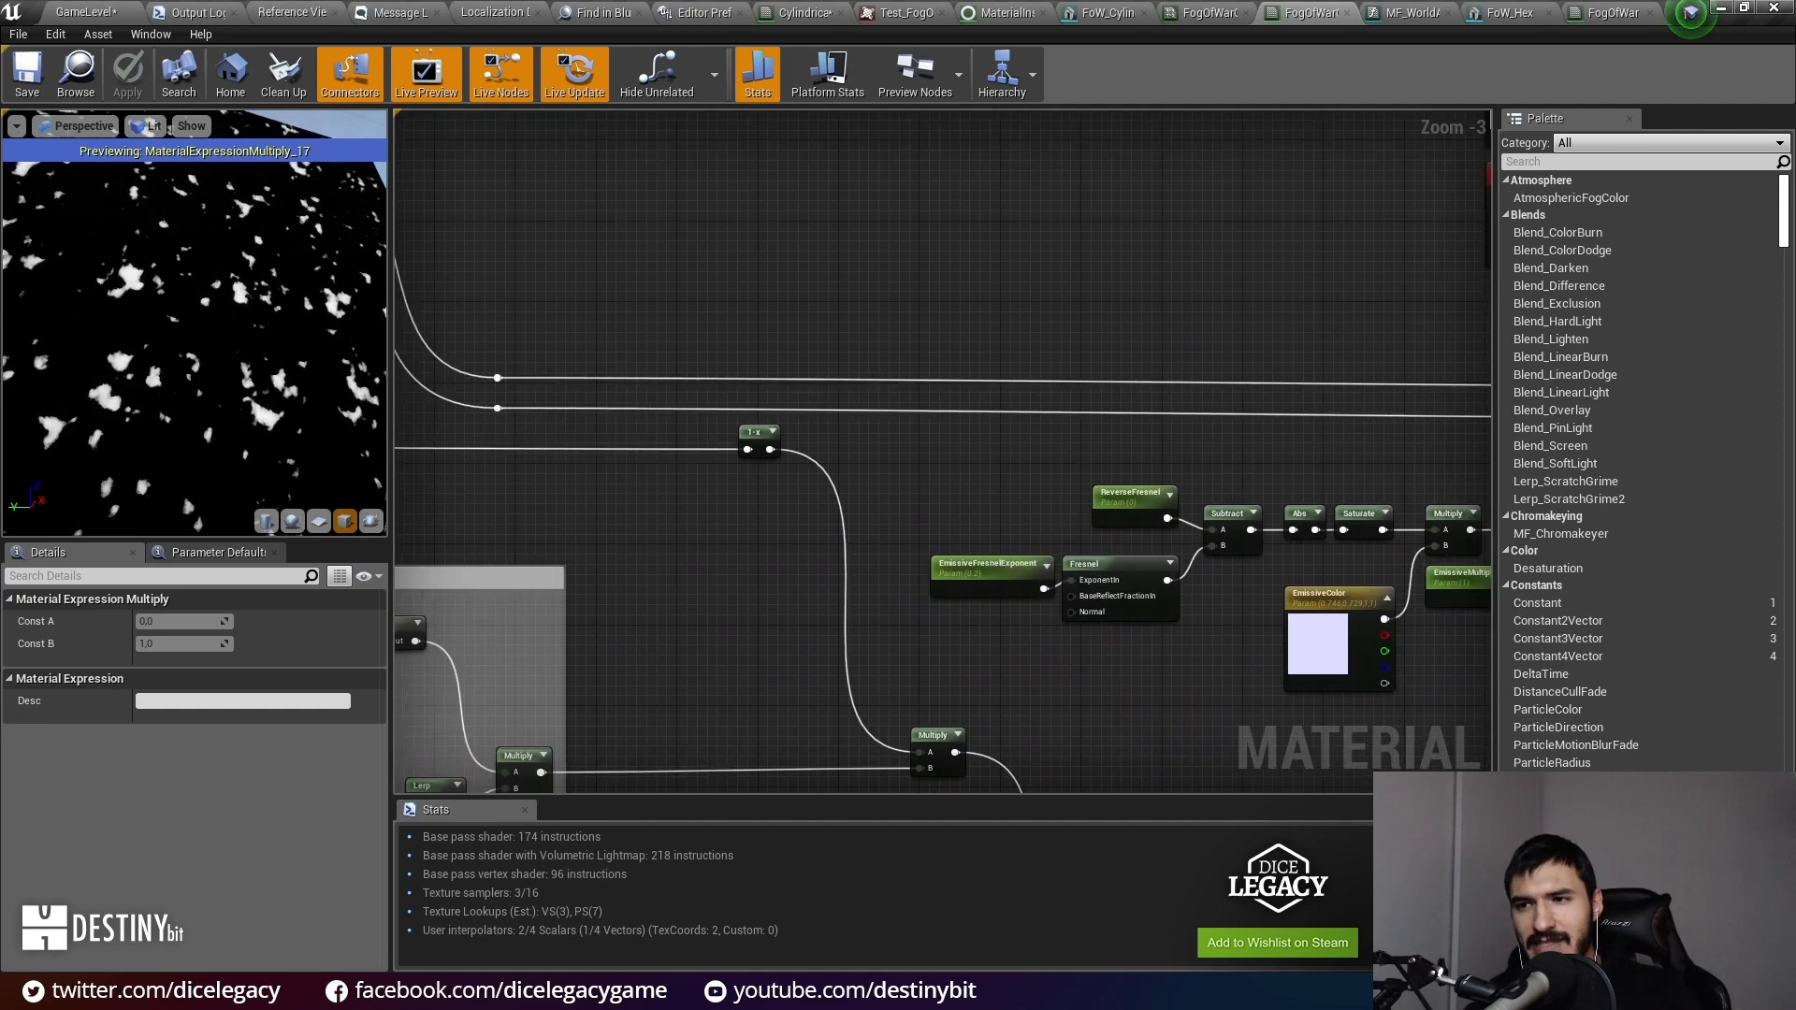
right_click_drag(848, 353, 1416, 415)
right_click_drag(1014, 317, 1103, 380)
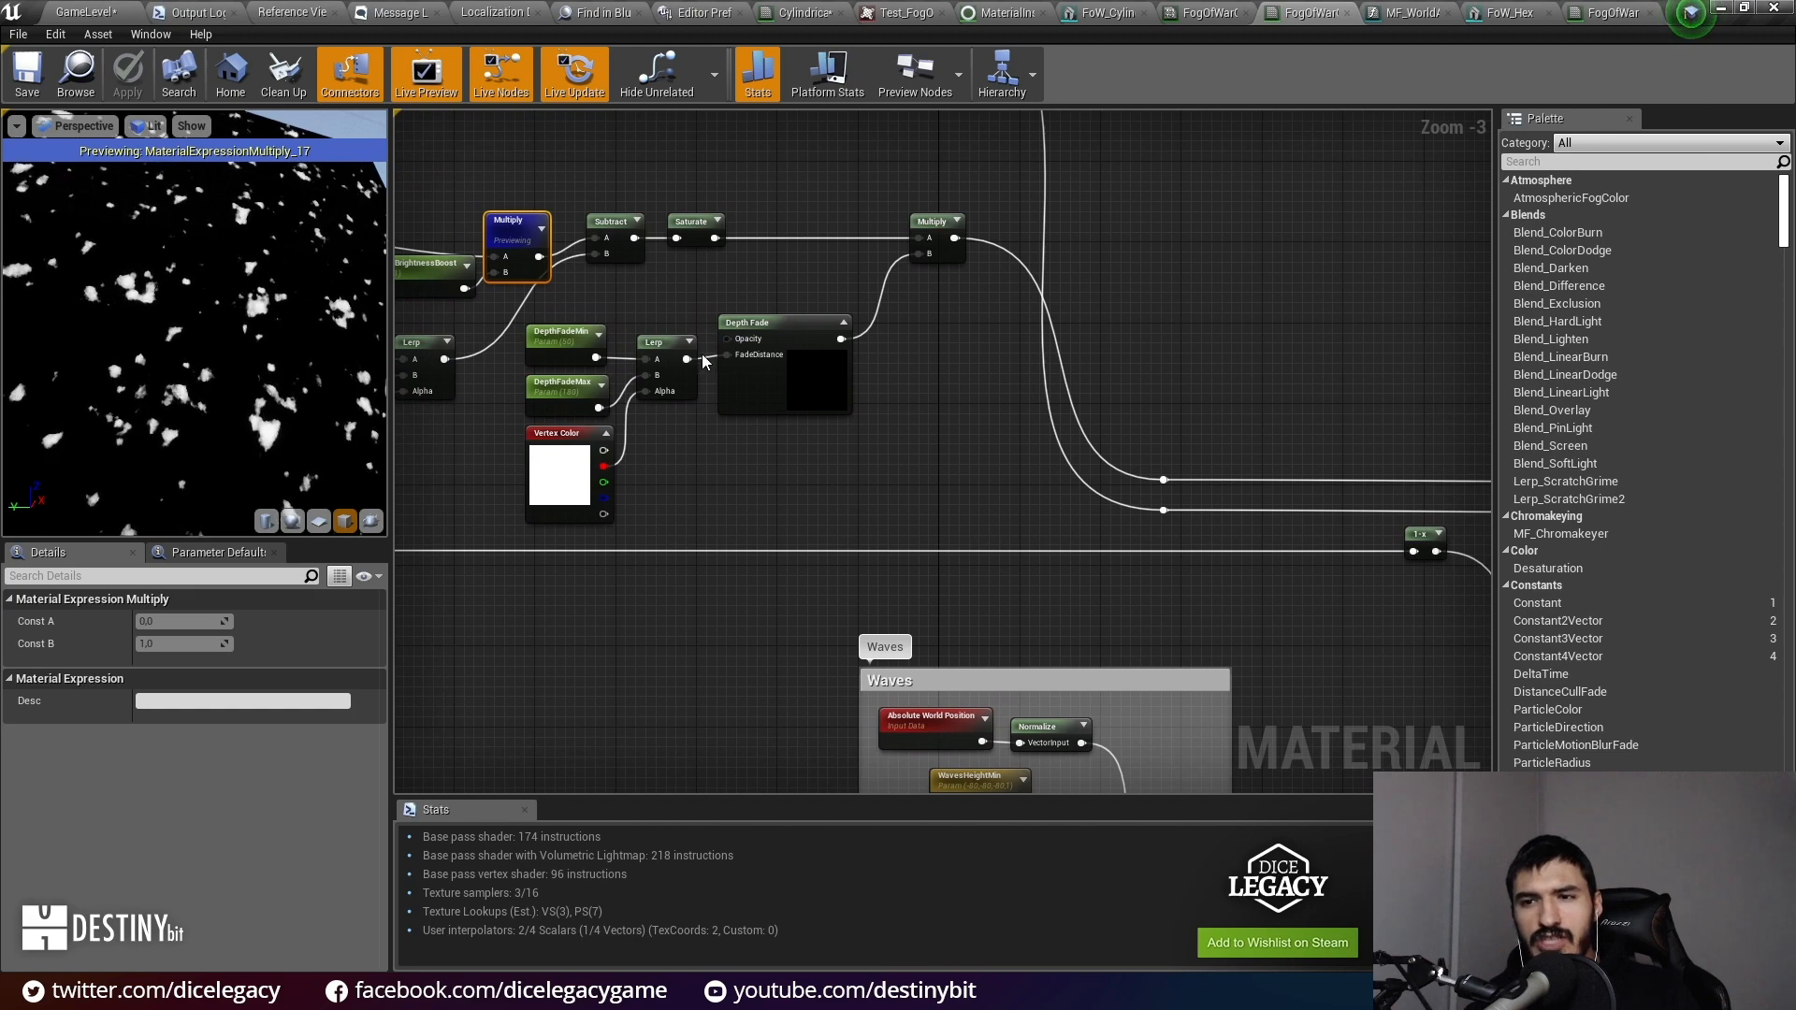
scroll(704, 354, "up", 4)
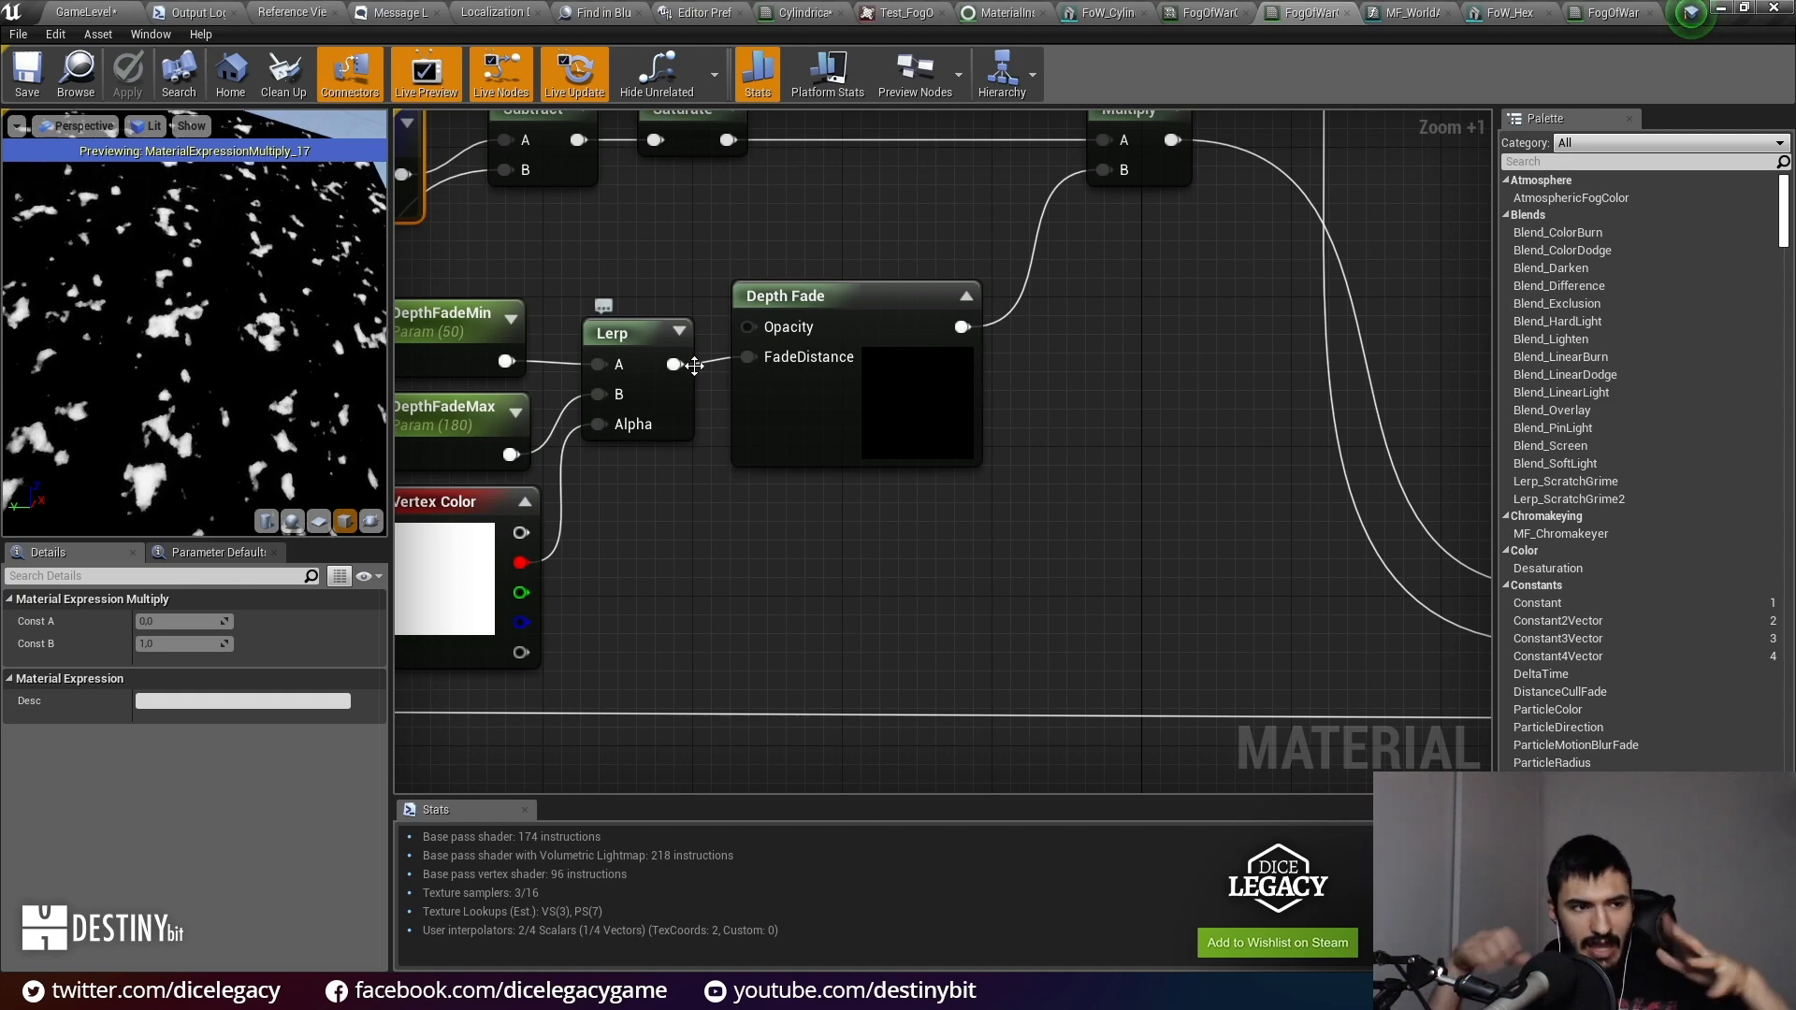
Step: Stop previewing the TextureBrightnessBoost Multiply node and bring the surrounding opacity graph into view
scroll(693, 389, "down", 3)
right_click_drag(505, 281, 772, 418)
scroll(772, 418, "up", 2)
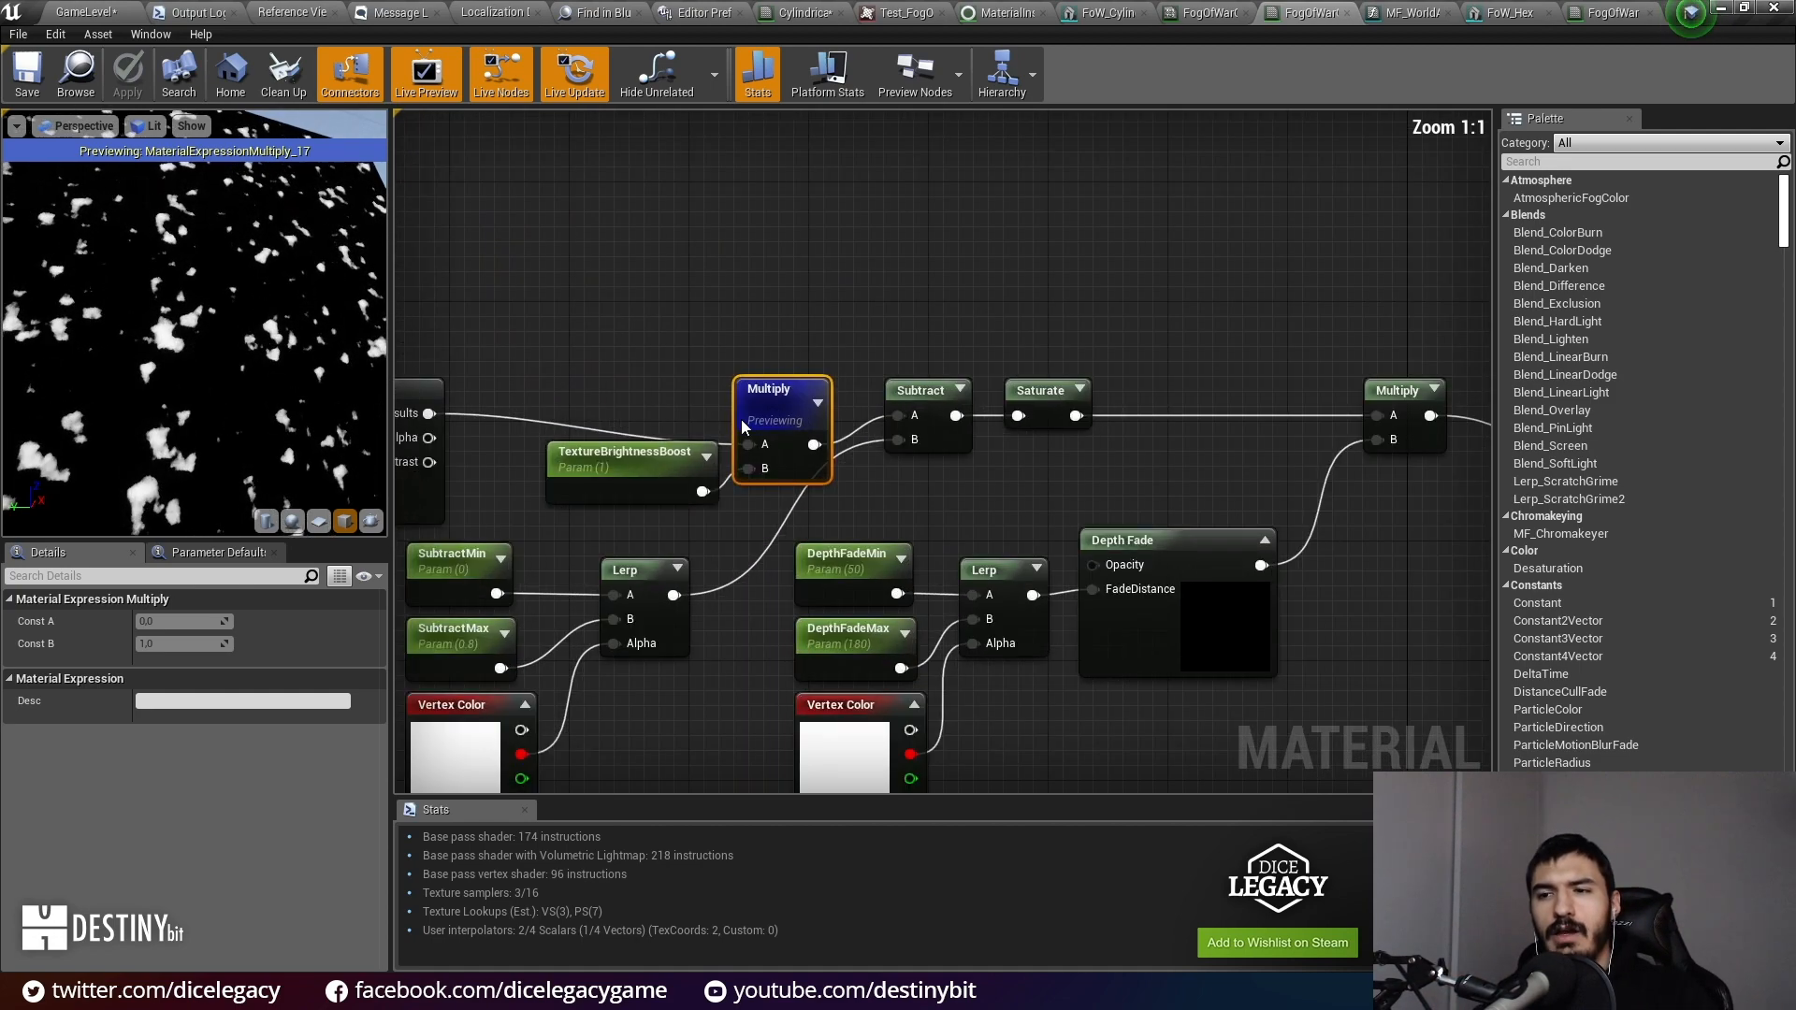
right_click(762, 412)
left_click(793, 430)
scroll(1035, 353, "down", 5)
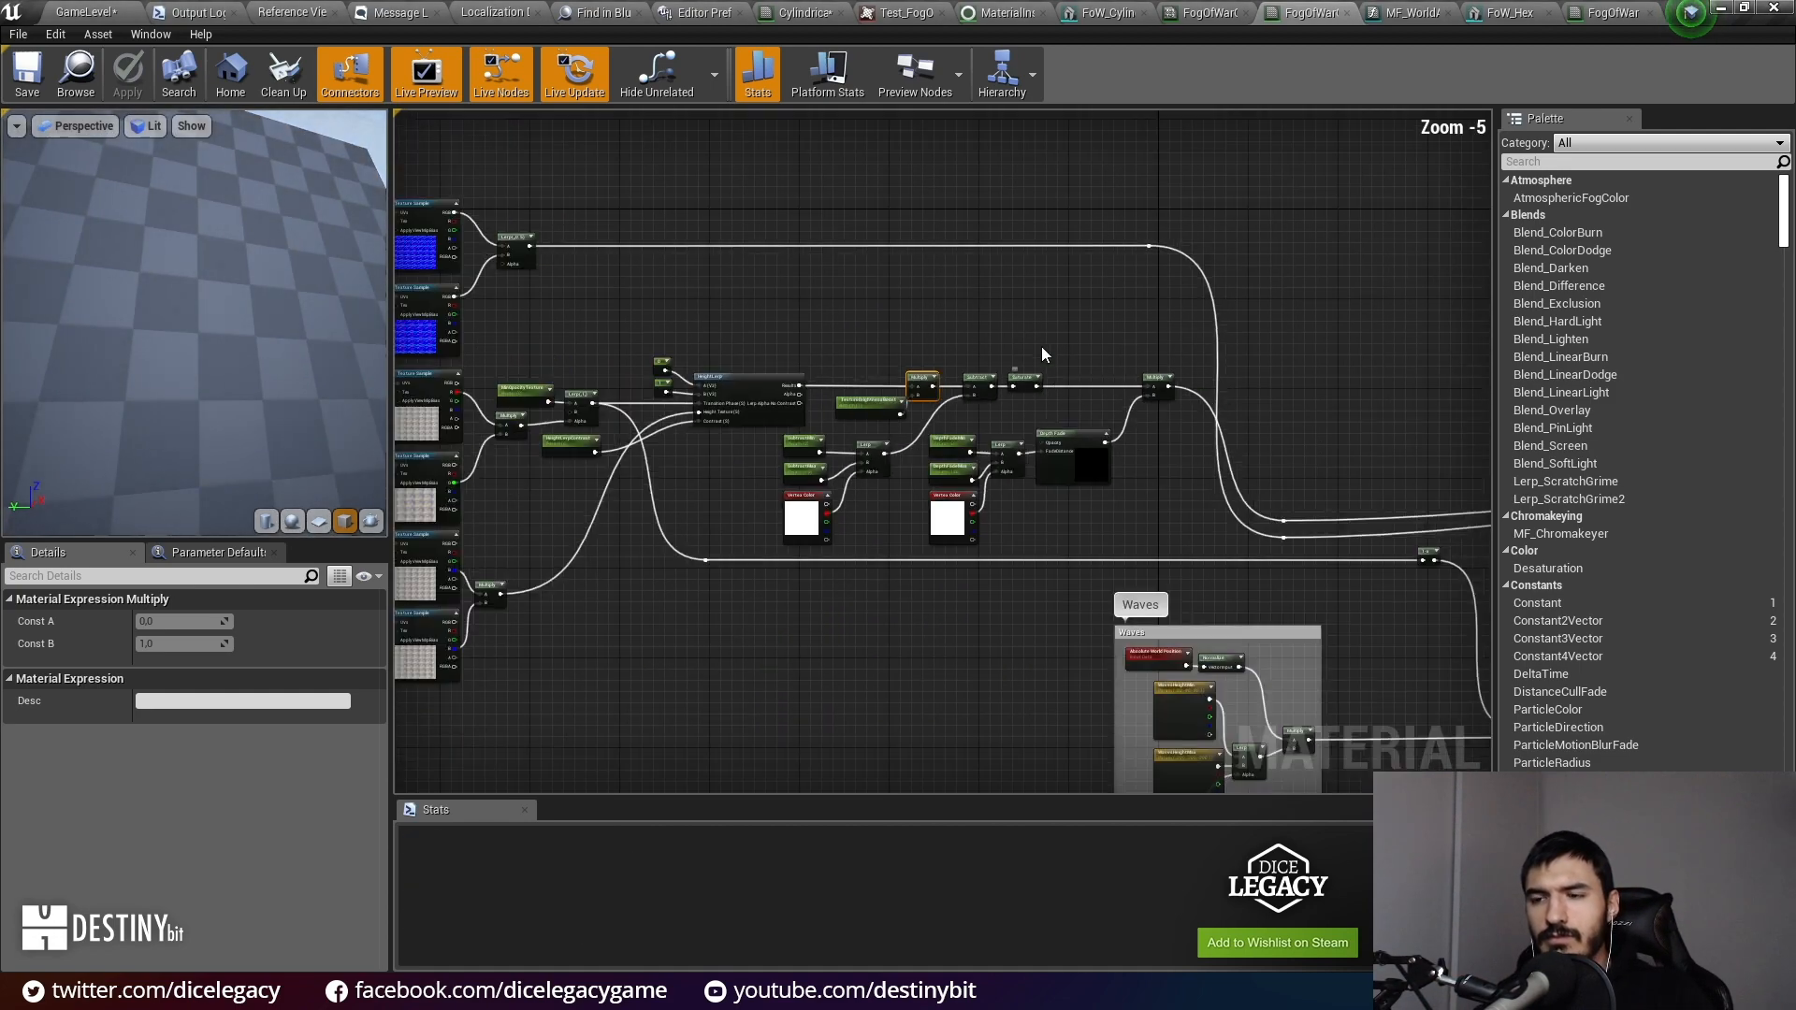
left_click(1031, 332)
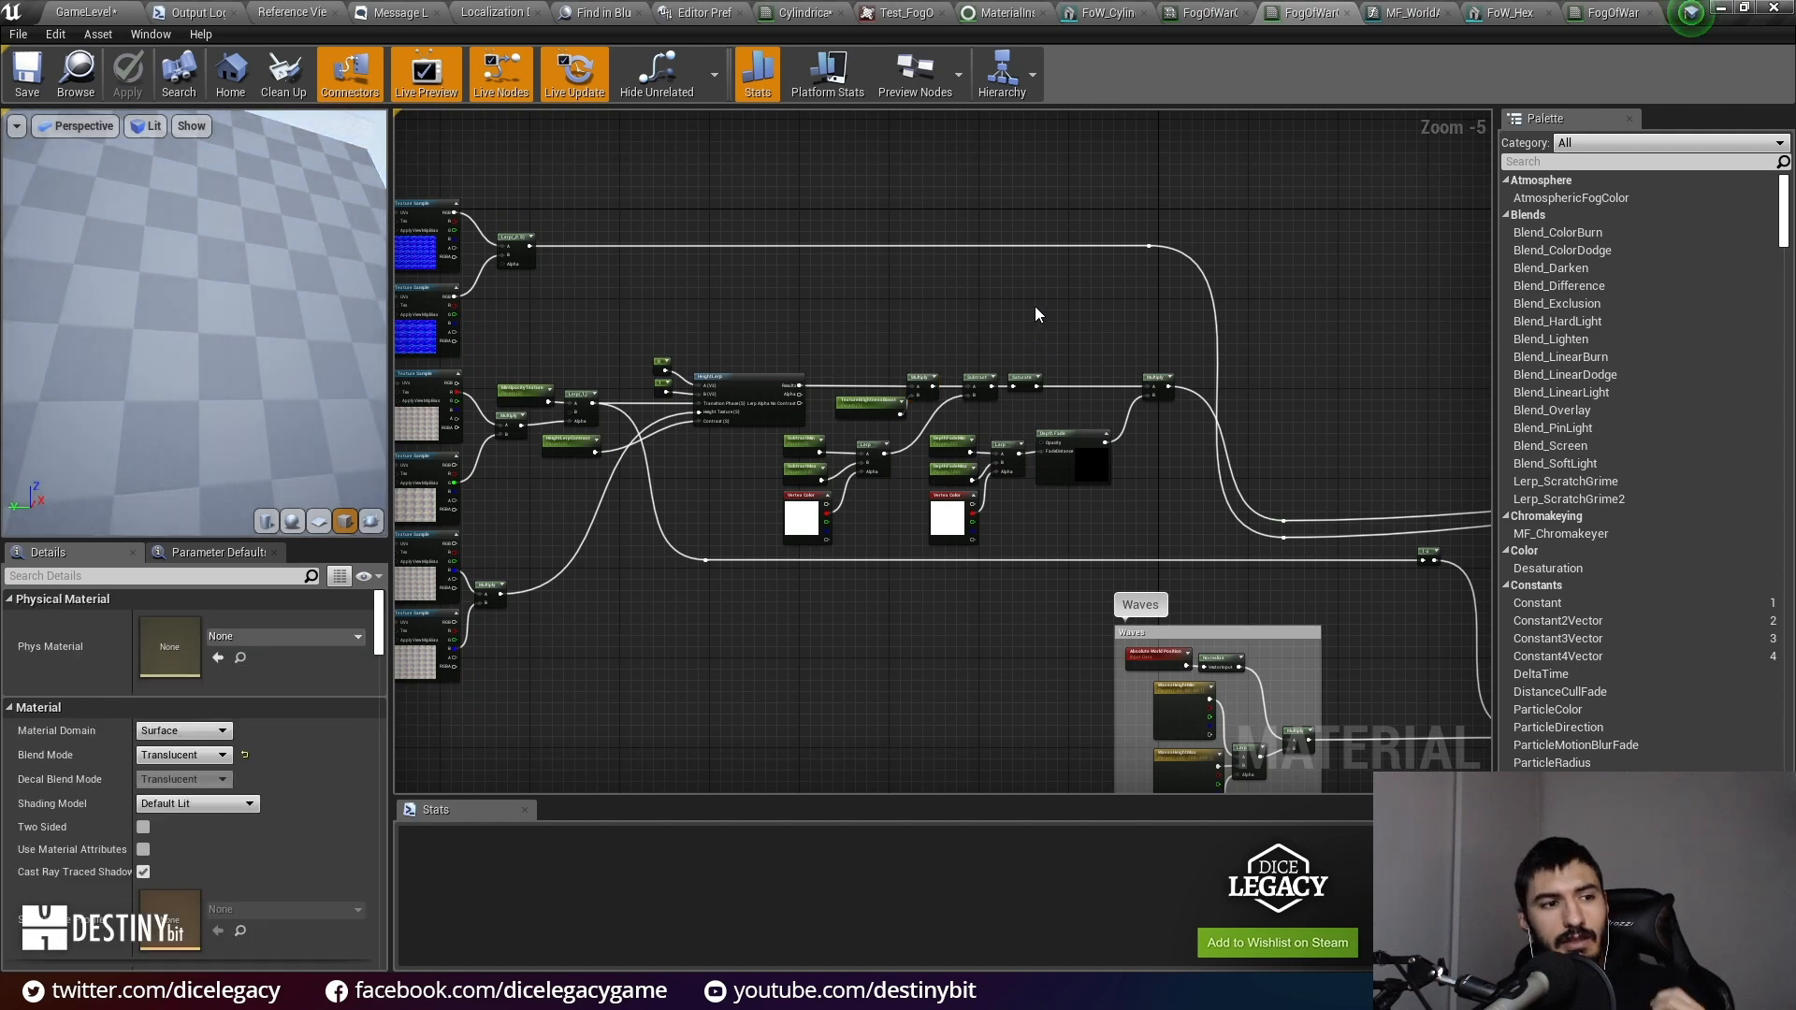
Step: Return to the running game in GameLevel, dismiss the New Policies screen and show the game full screen
left_click(89, 11)
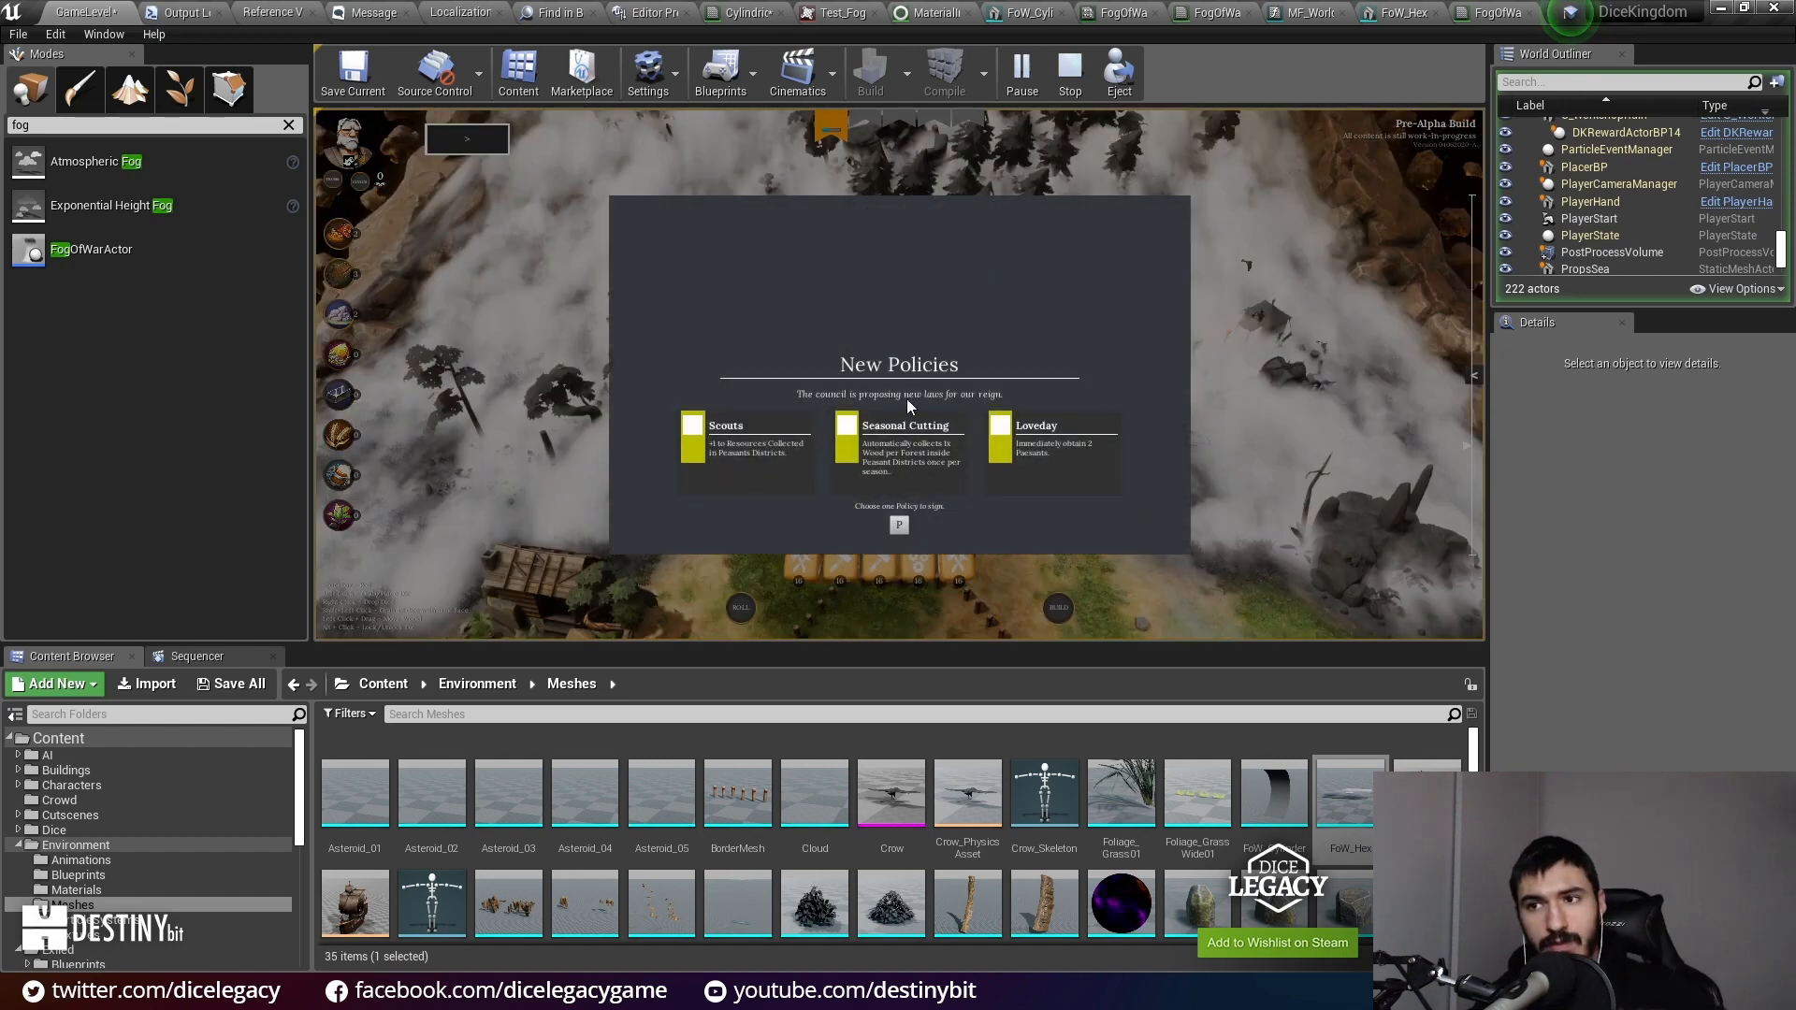
key("p")
left_click_drag(1026, 443, 1028, 366)
key("F11")
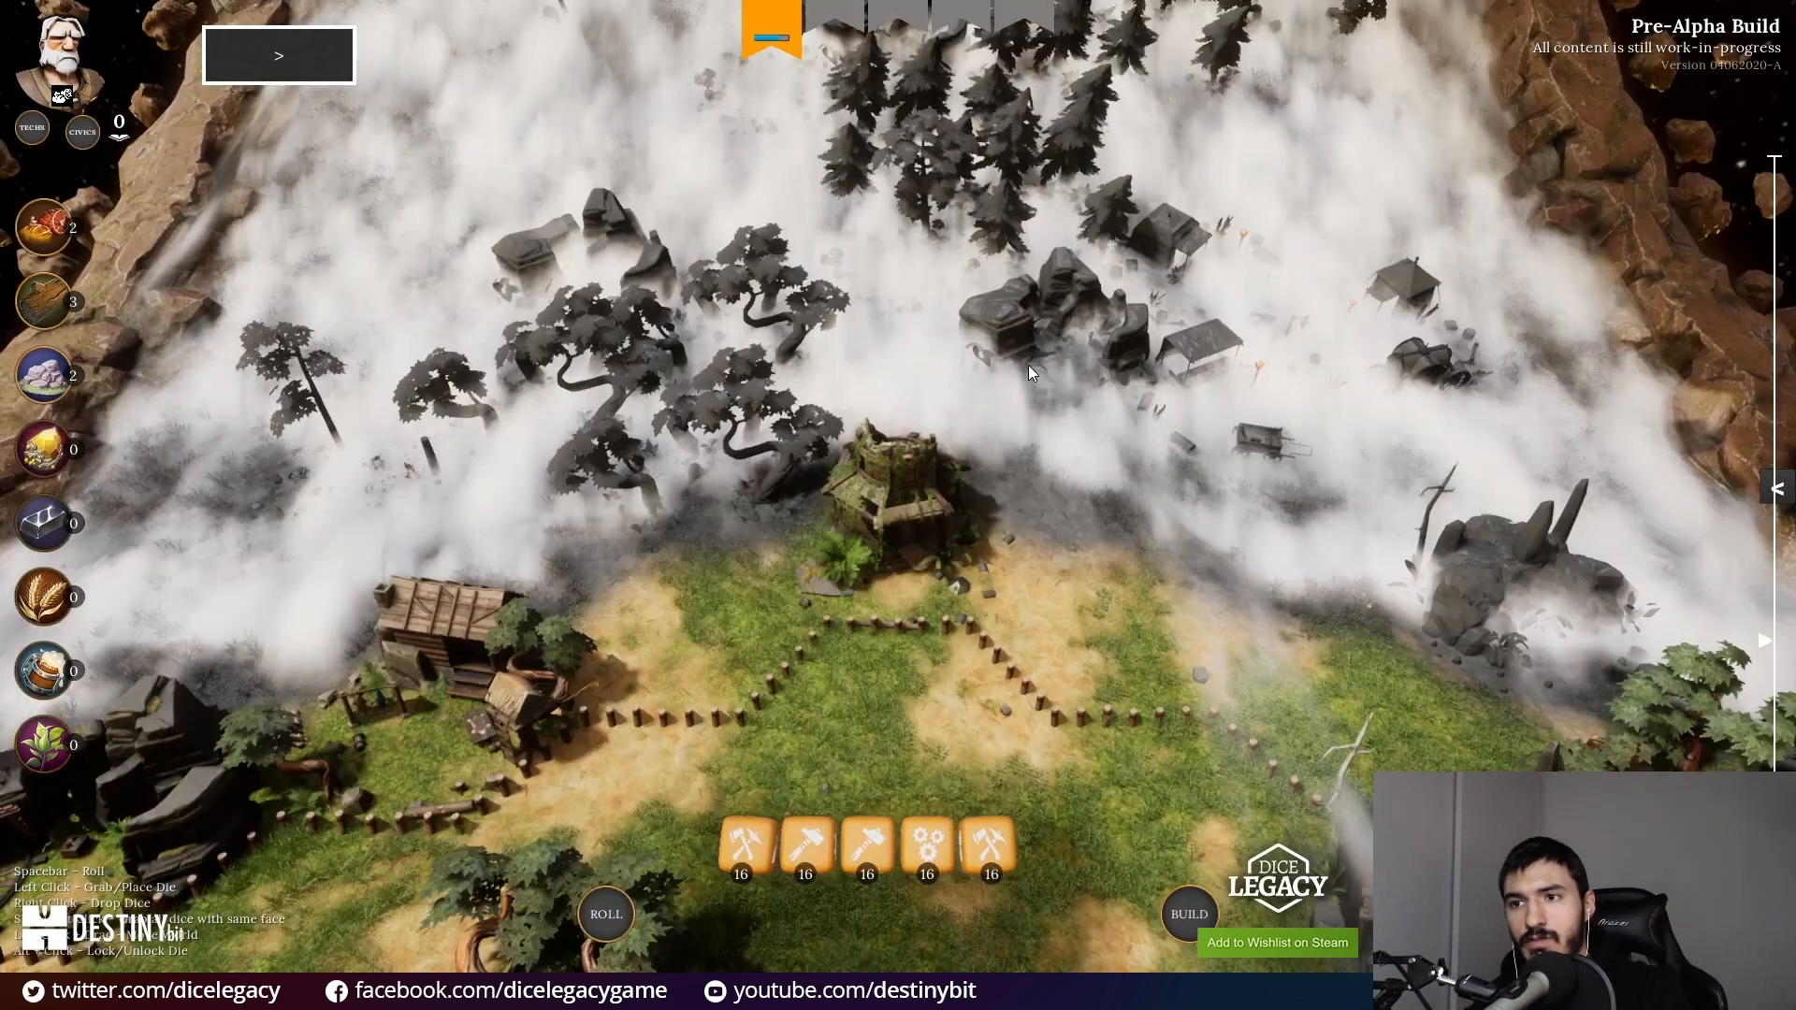
Step: Eject from the player and fly the free camera over the fog around the rocks and trees to examine it up close
key("F8")
mouse_move(899, 343)
right_mouse_down()
mouse_move(791, 328)
mouse_move(886, 364)
mouse_move(872, 352)
mouse_move(908, 332)
mouse_move(921, 369)
mouse_move(953, 379)
mouse_move(924, 356)
right_mouse_up()
key("w")
key("w")
key("w")
key("a")
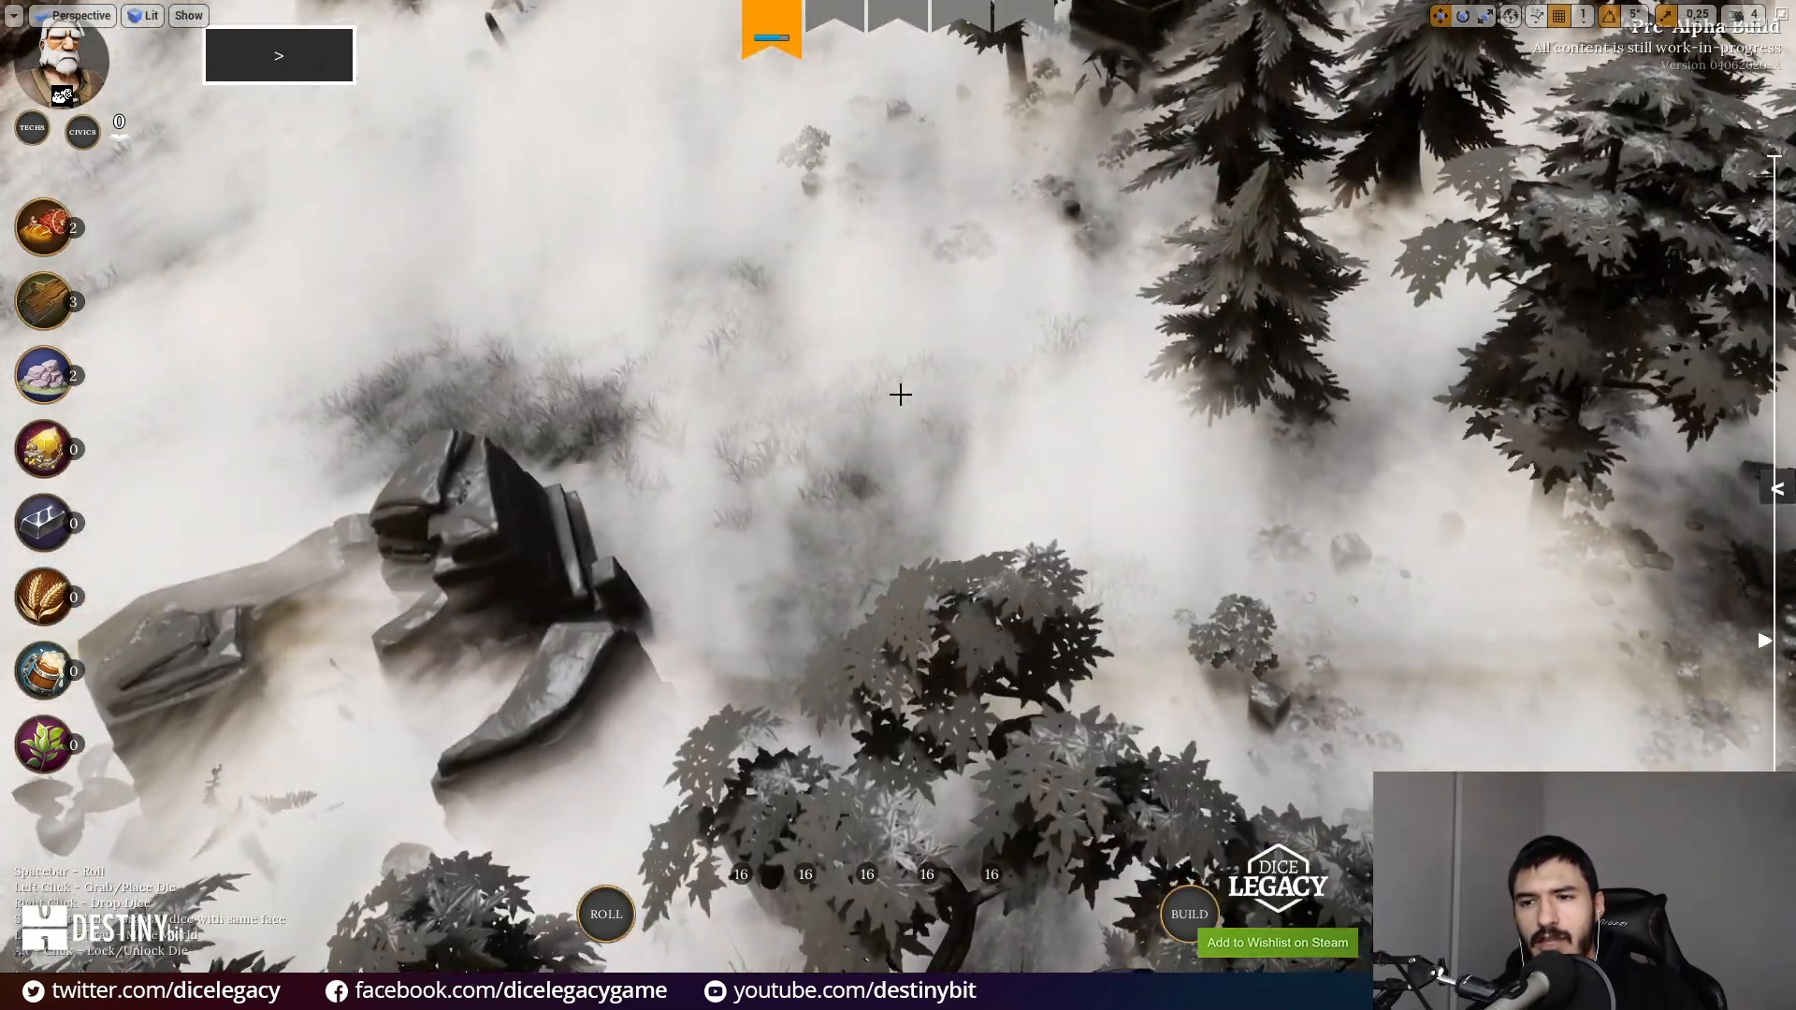
right_click_drag(686, 457, 704, 387)
key("s")
Step: Detach the FogOfWarCylinder_Inst material instance into its own window over GameLevel and show the game full screen behind it
key("F11")
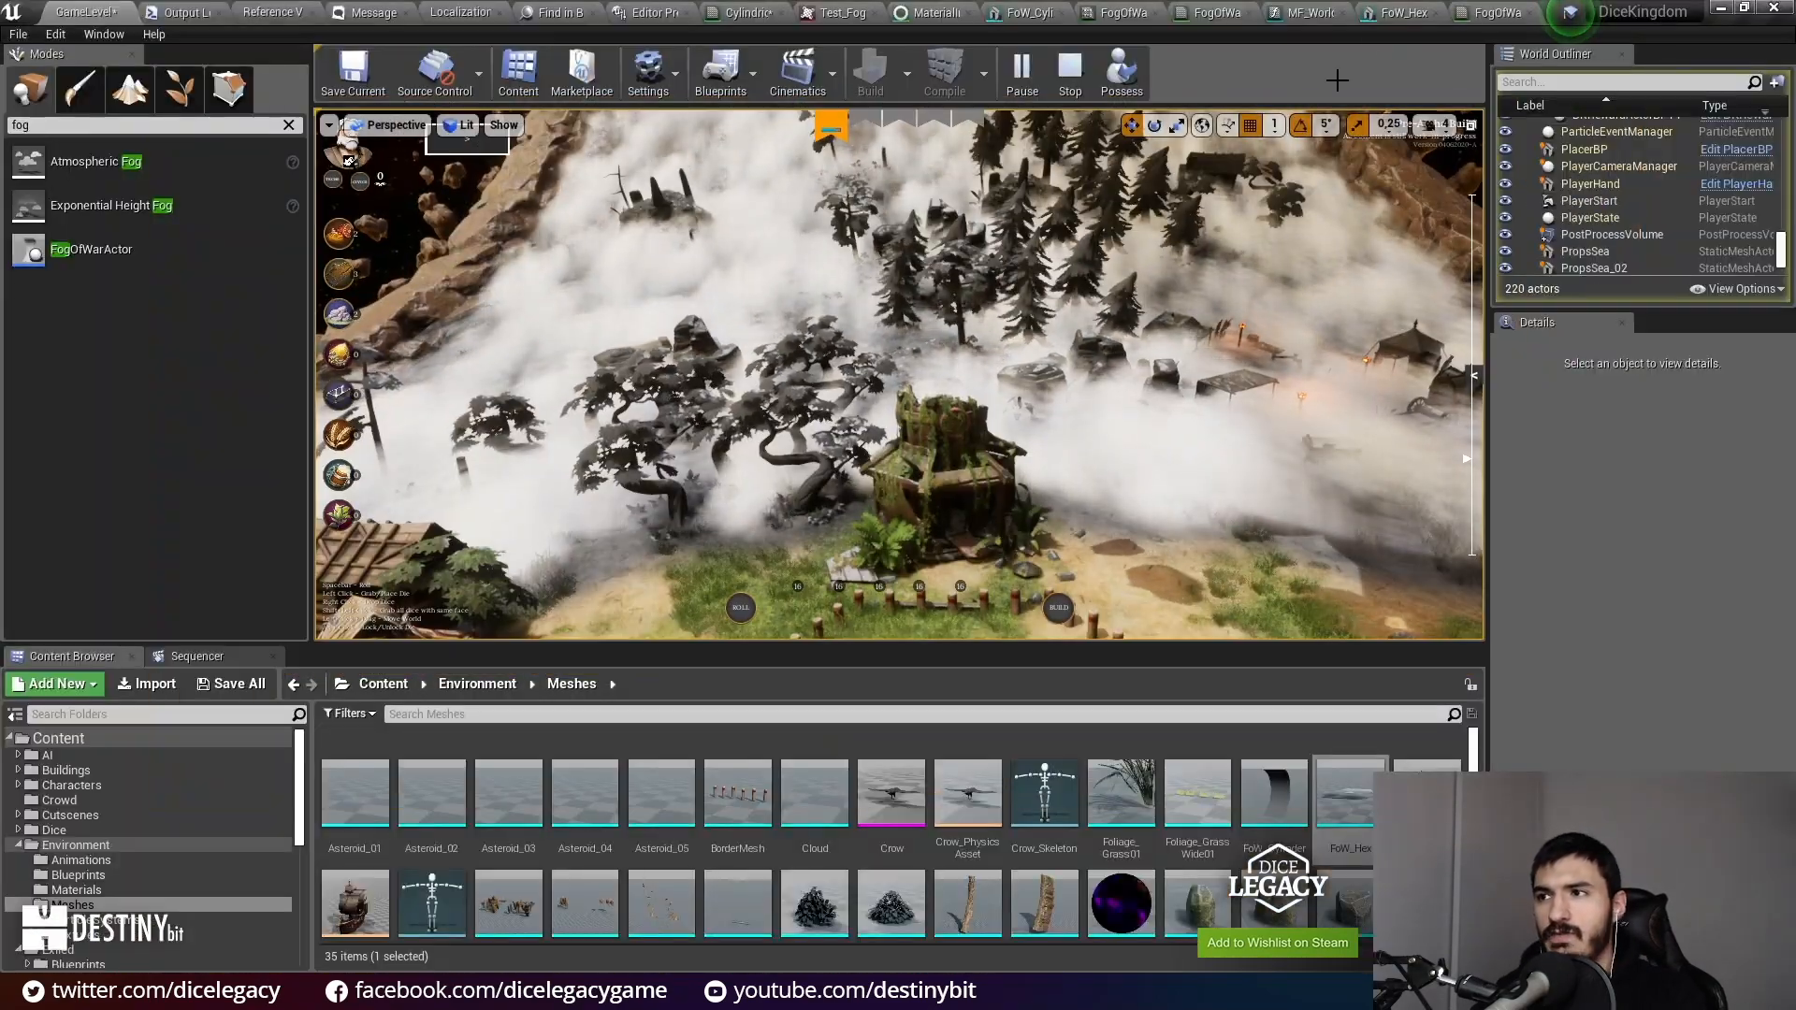
left_click(1477, 15)
left_click(1306, 15)
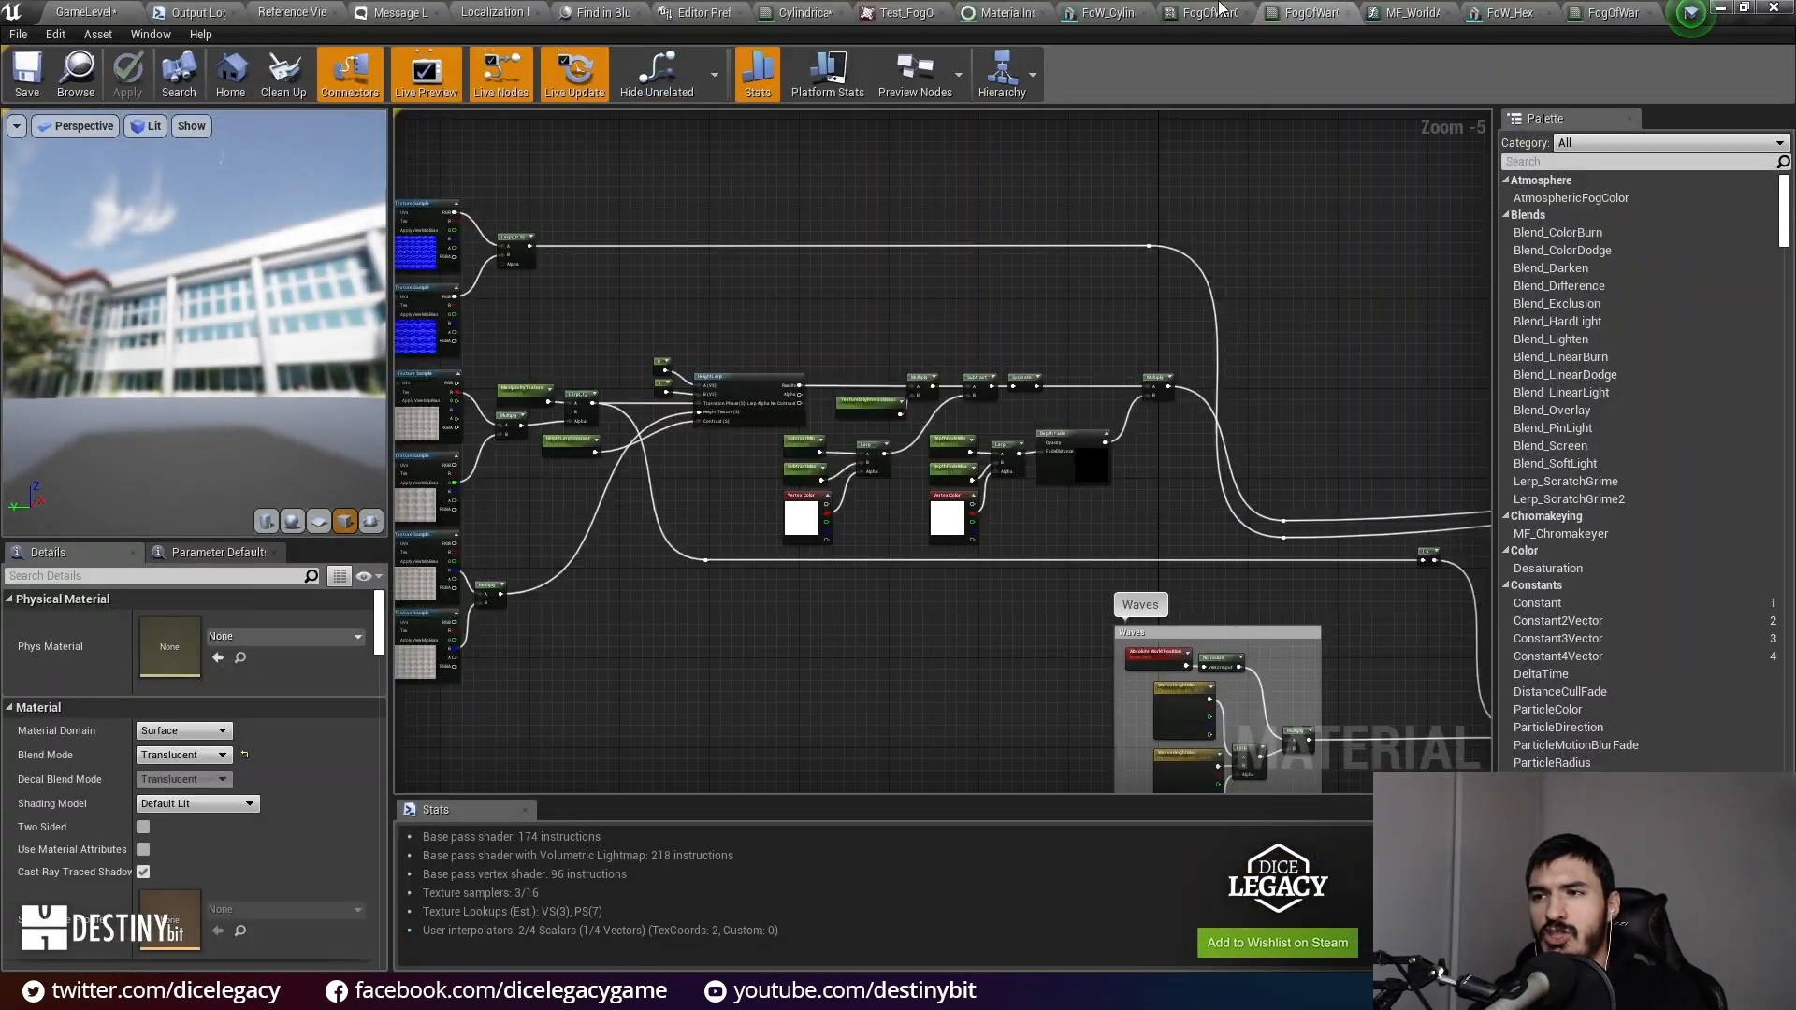
left_click(1219, 7)
left_click_drag(1219, 10, 1052, 449)
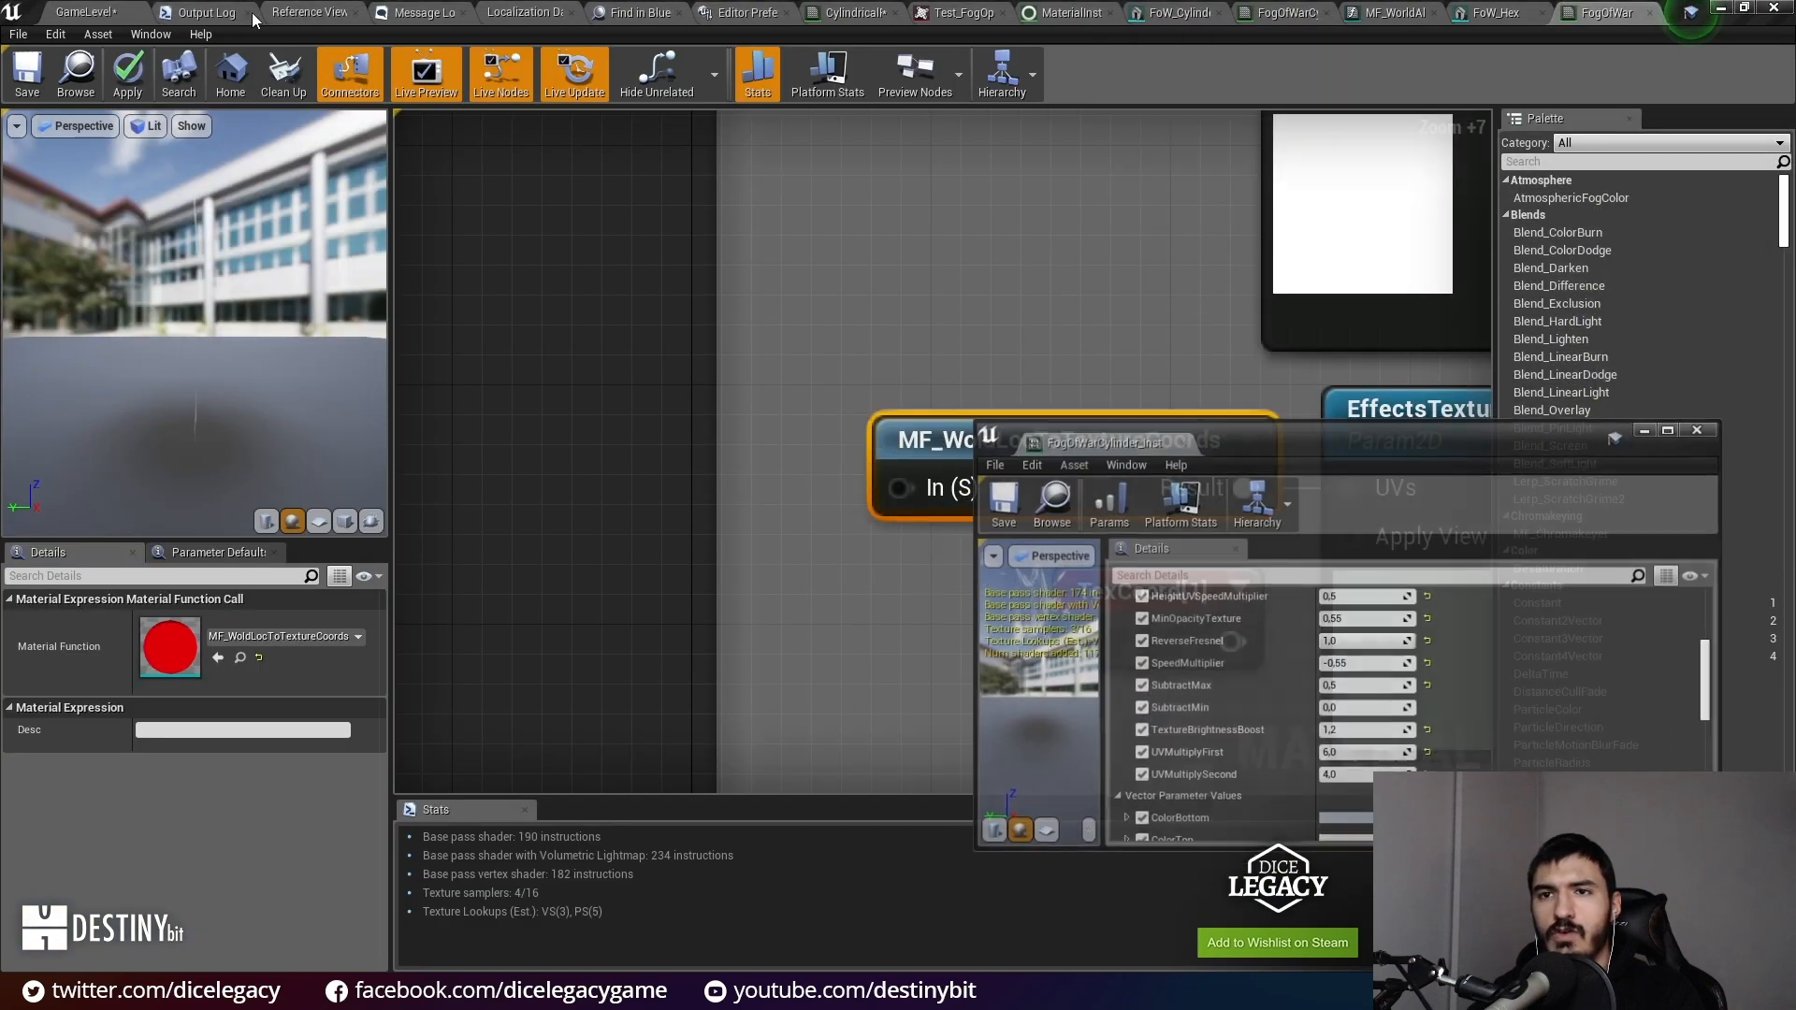
left_click(82, 13)
left_click_drag(1344, 422, 1315, 281)
scroll(1233, 511, "up", 5)
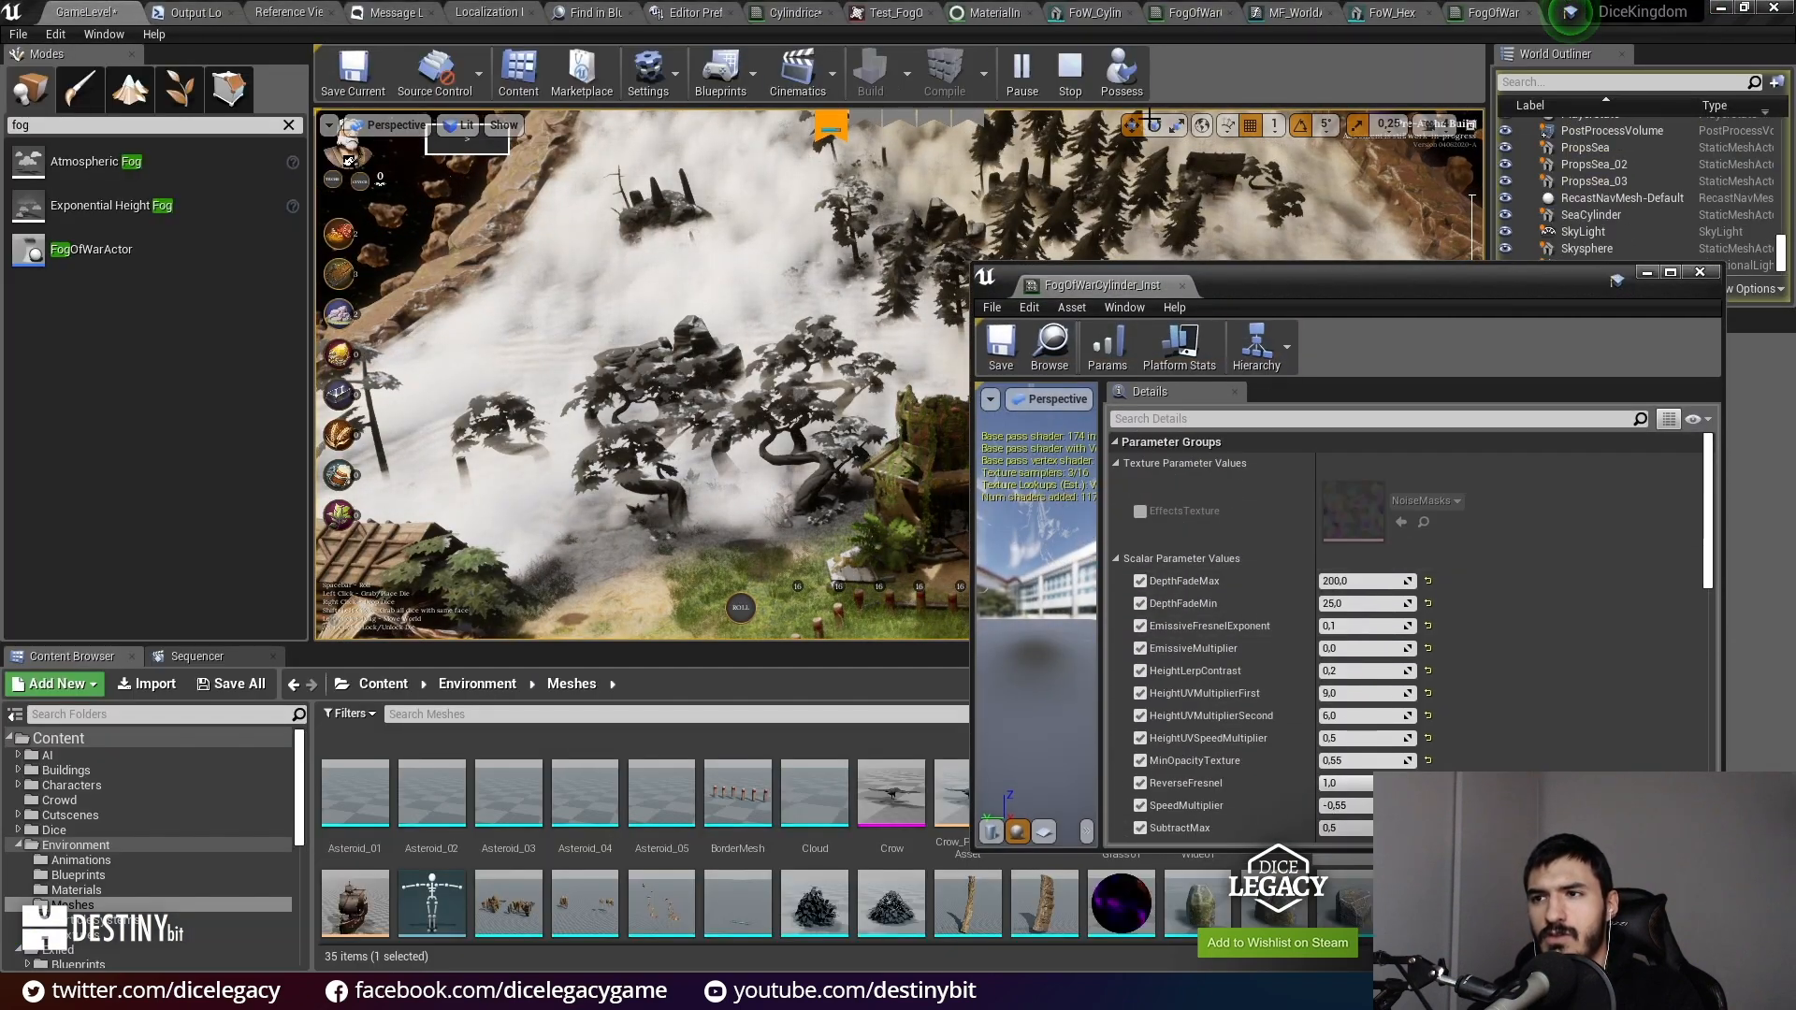
key("F11")
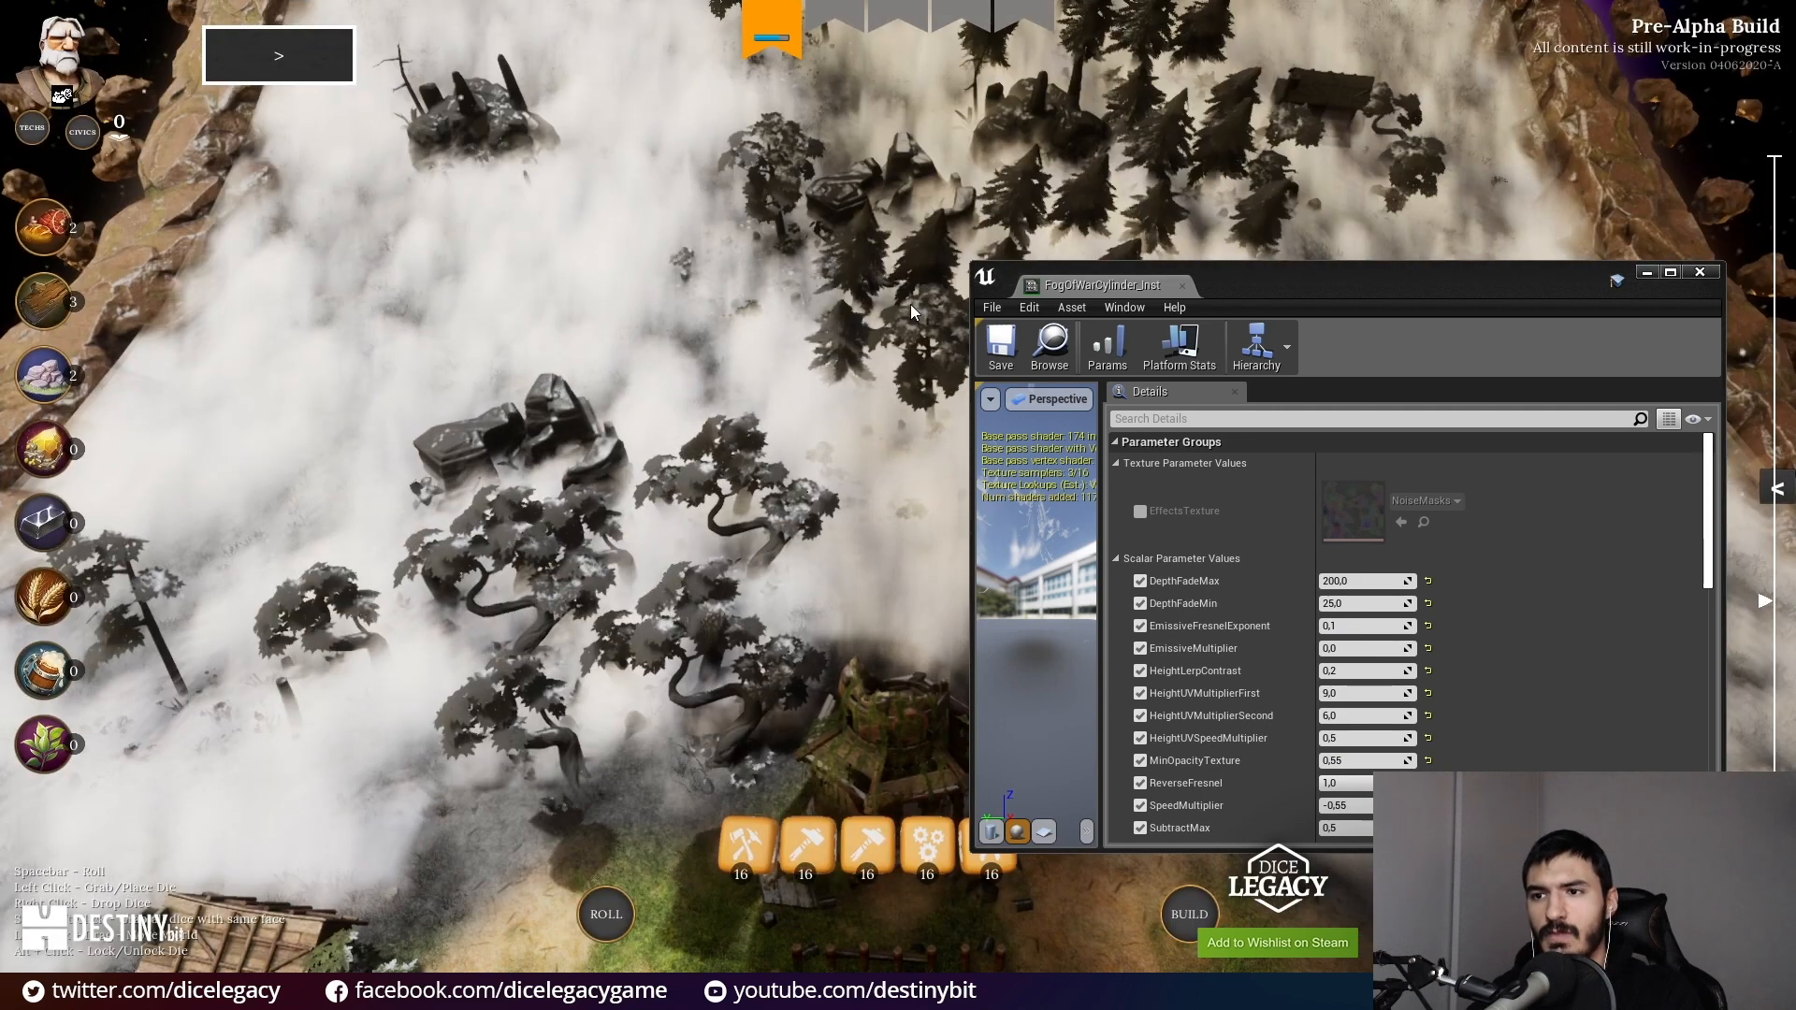
Step: Run SKIP SEASON KP from the game's debug options, choose the Seasonal Cutting policy and place the material instance window beside the fog
left_click(1777, 489)
left_click_drag(1443, 292, 1168, 806)
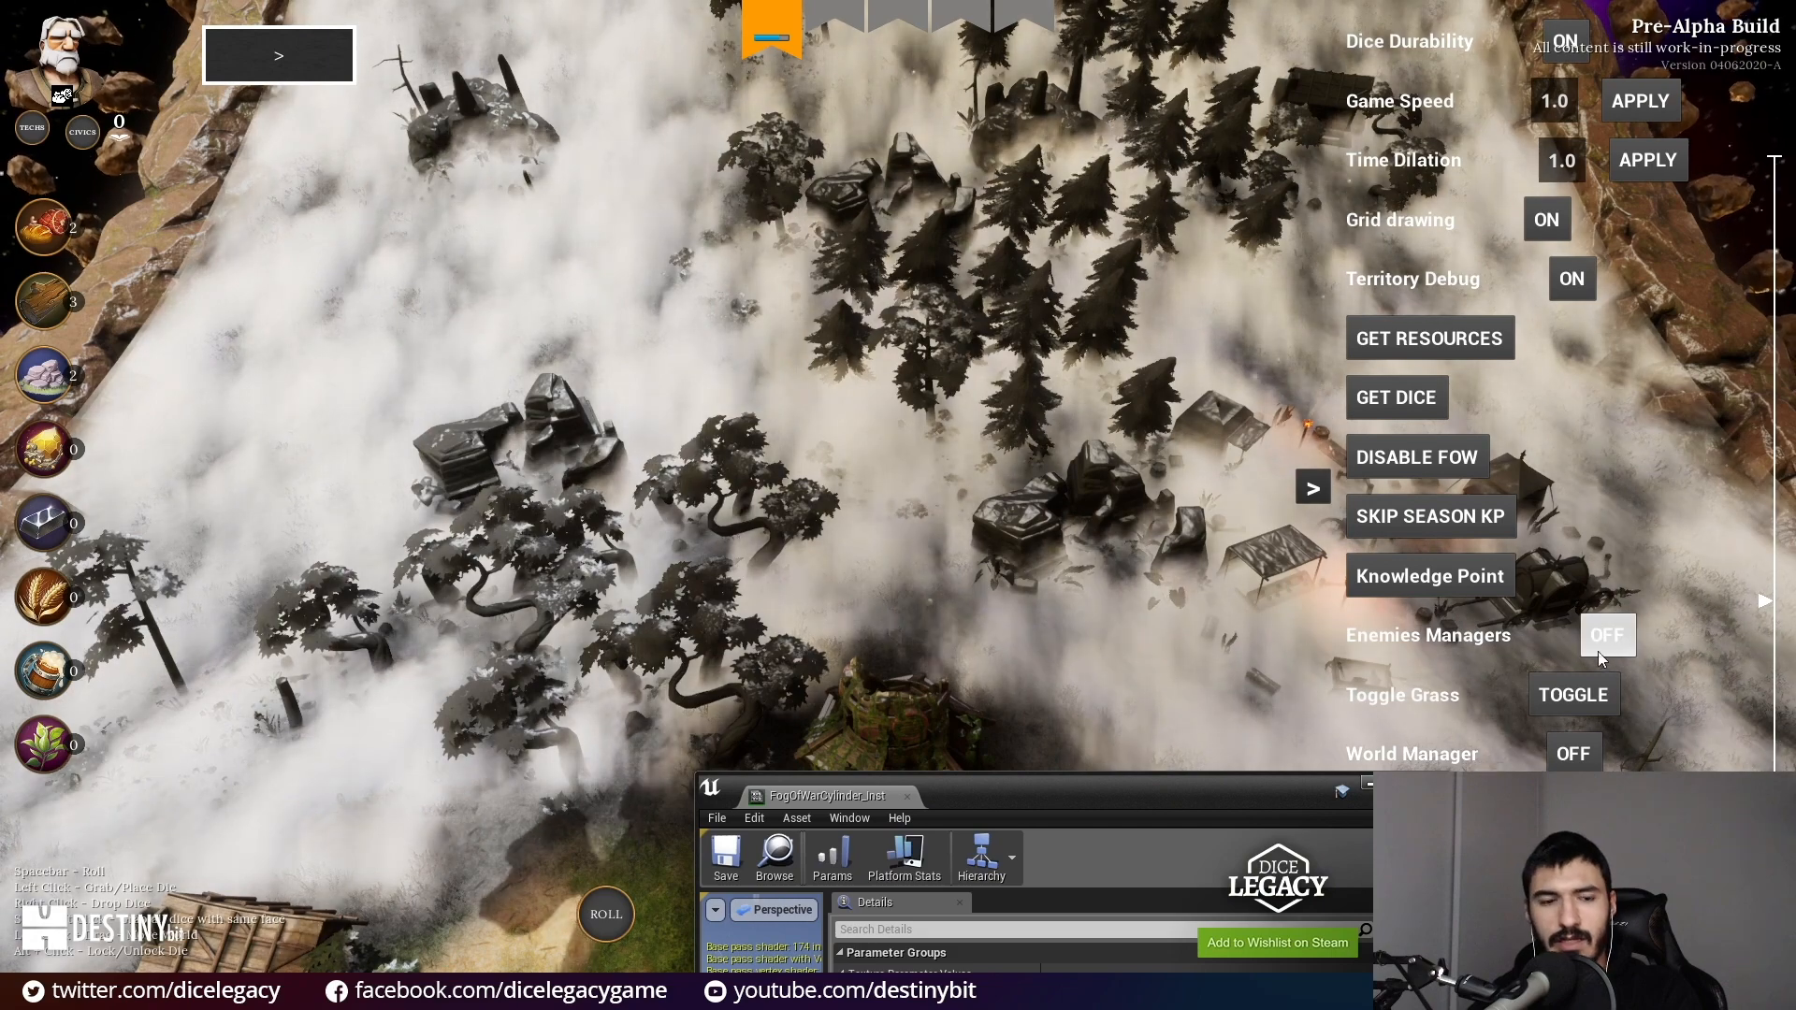
left_click(1468, 530)
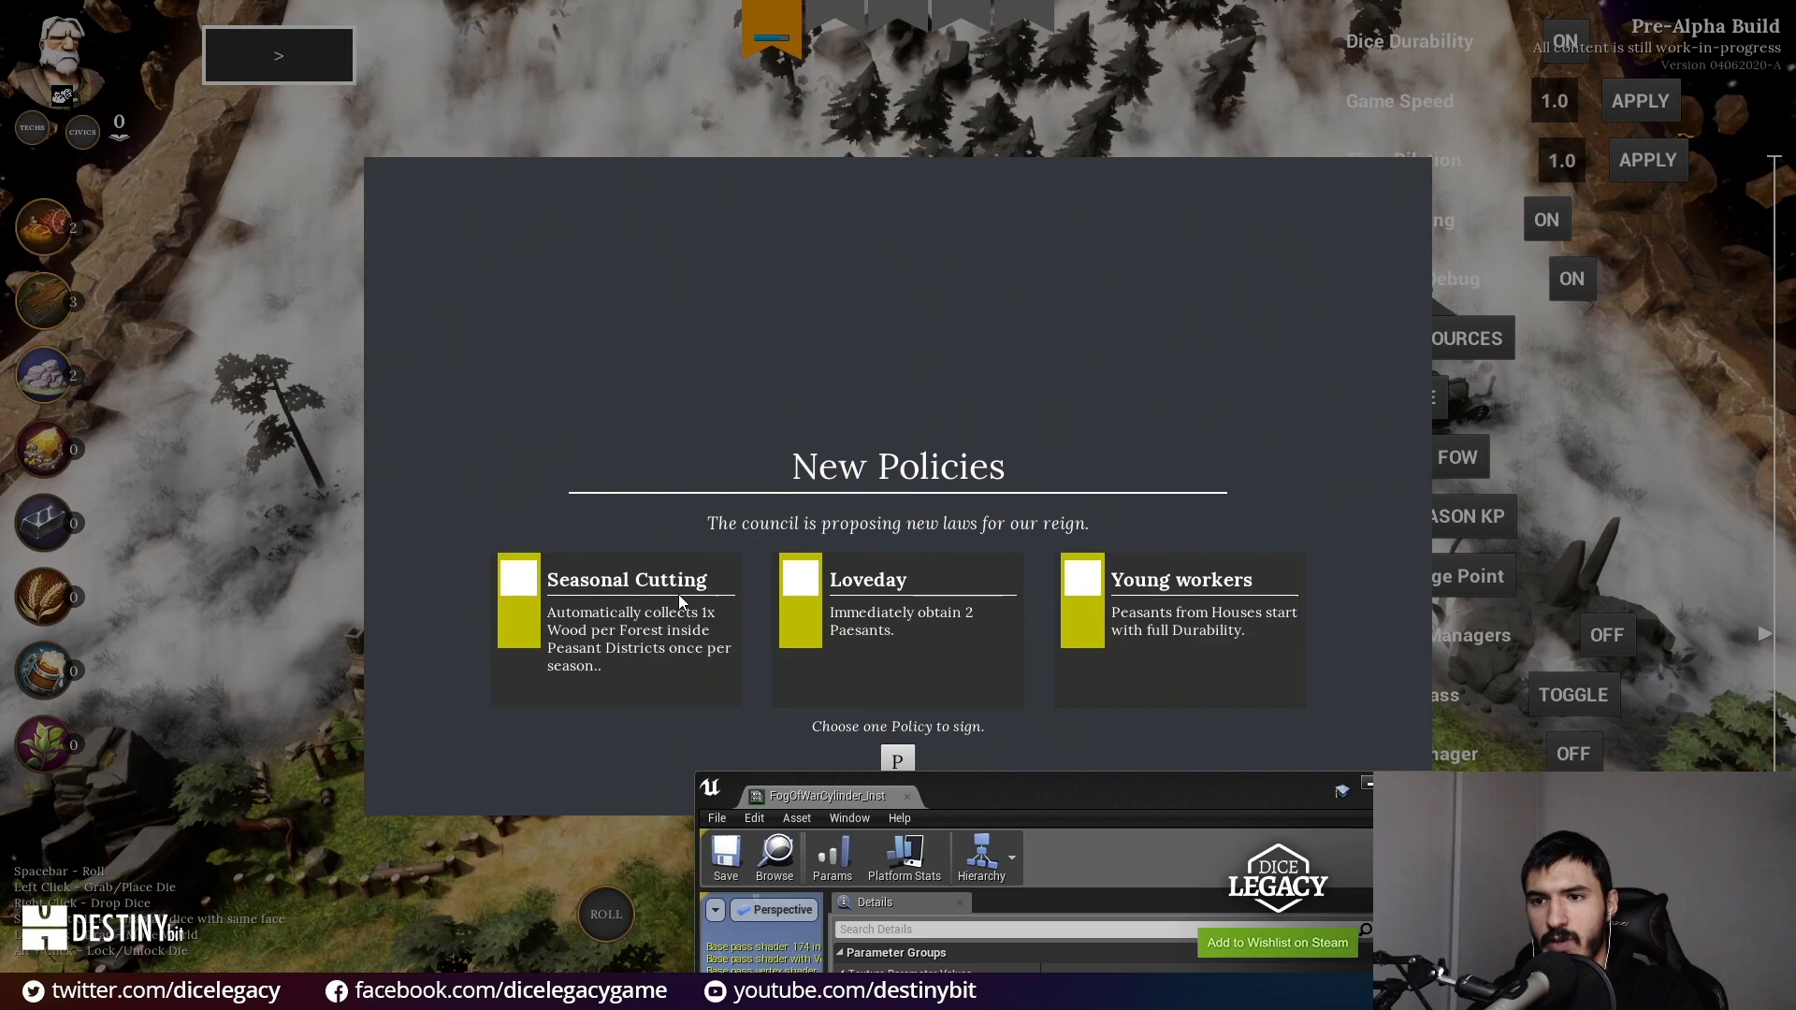
left_click(680, 599)
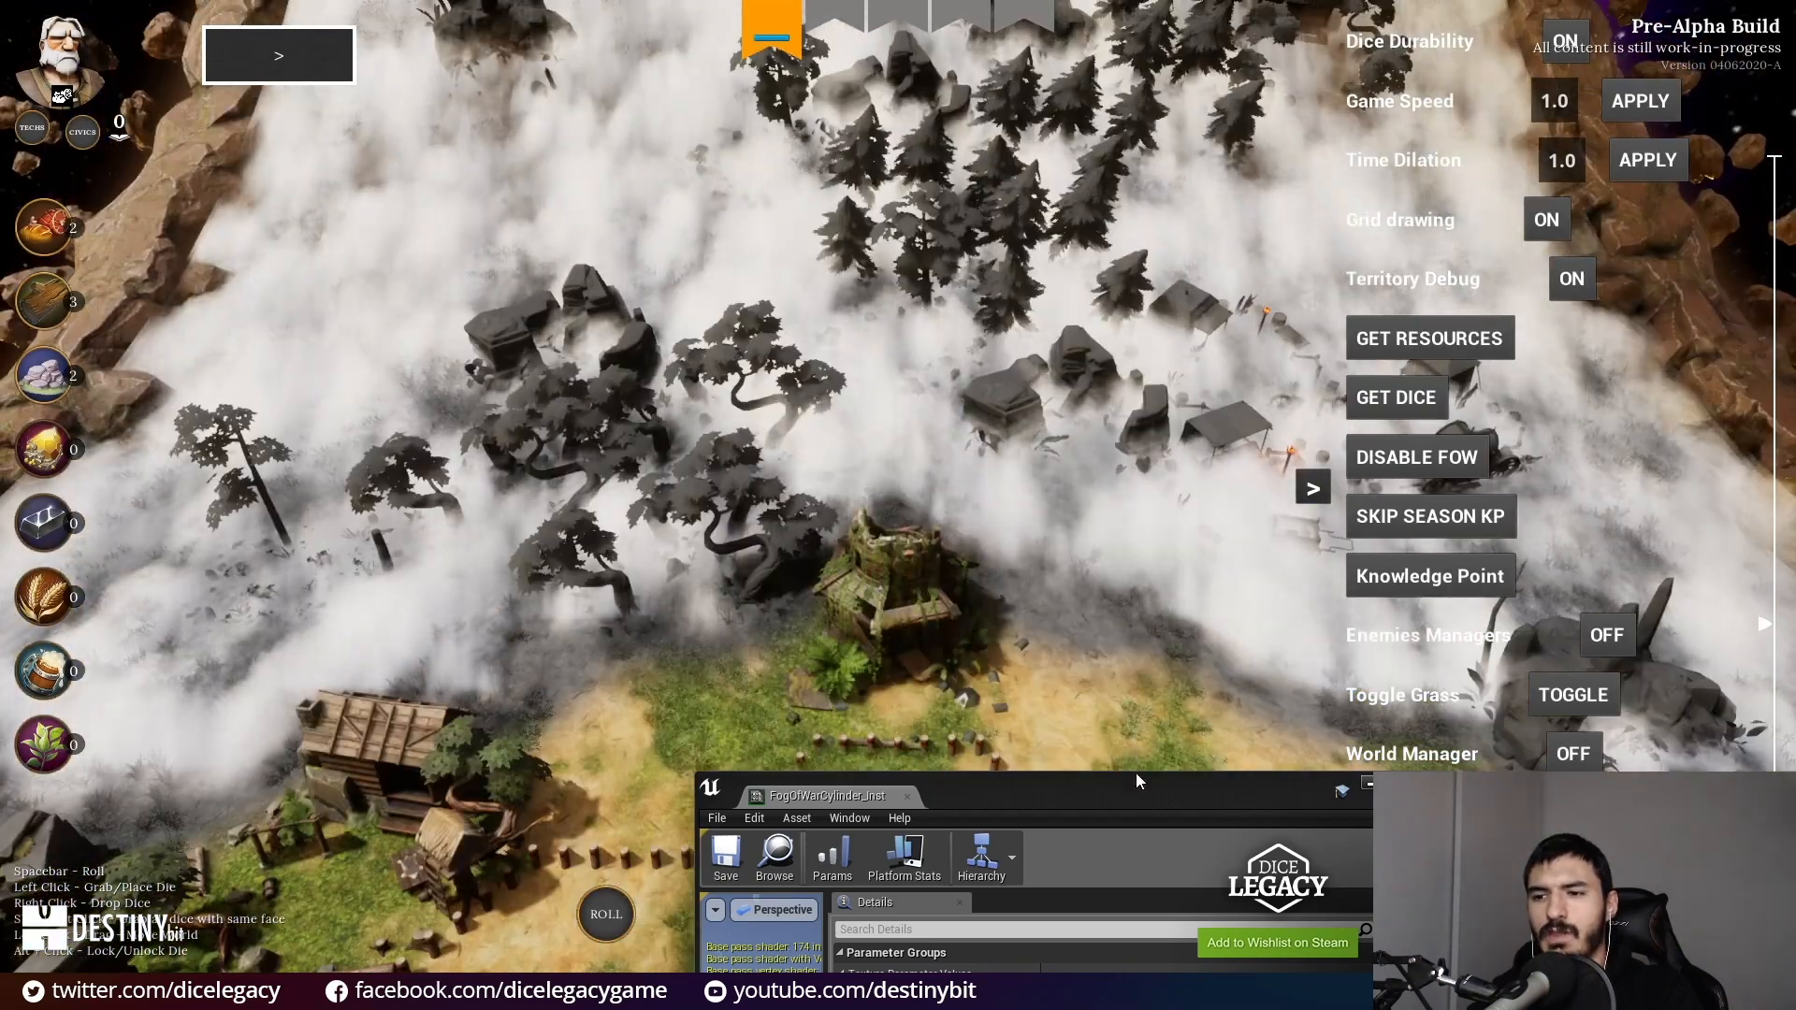
left_click_drag(1136, 775, 1403, 233)
left_click(1322, 496)
Step: Expand the MaxOffset and MinOffset vector parameters of FogOfWarCylinder_Inst to show their R, G, B and A components
scroll(1546, 535, "down", 3)
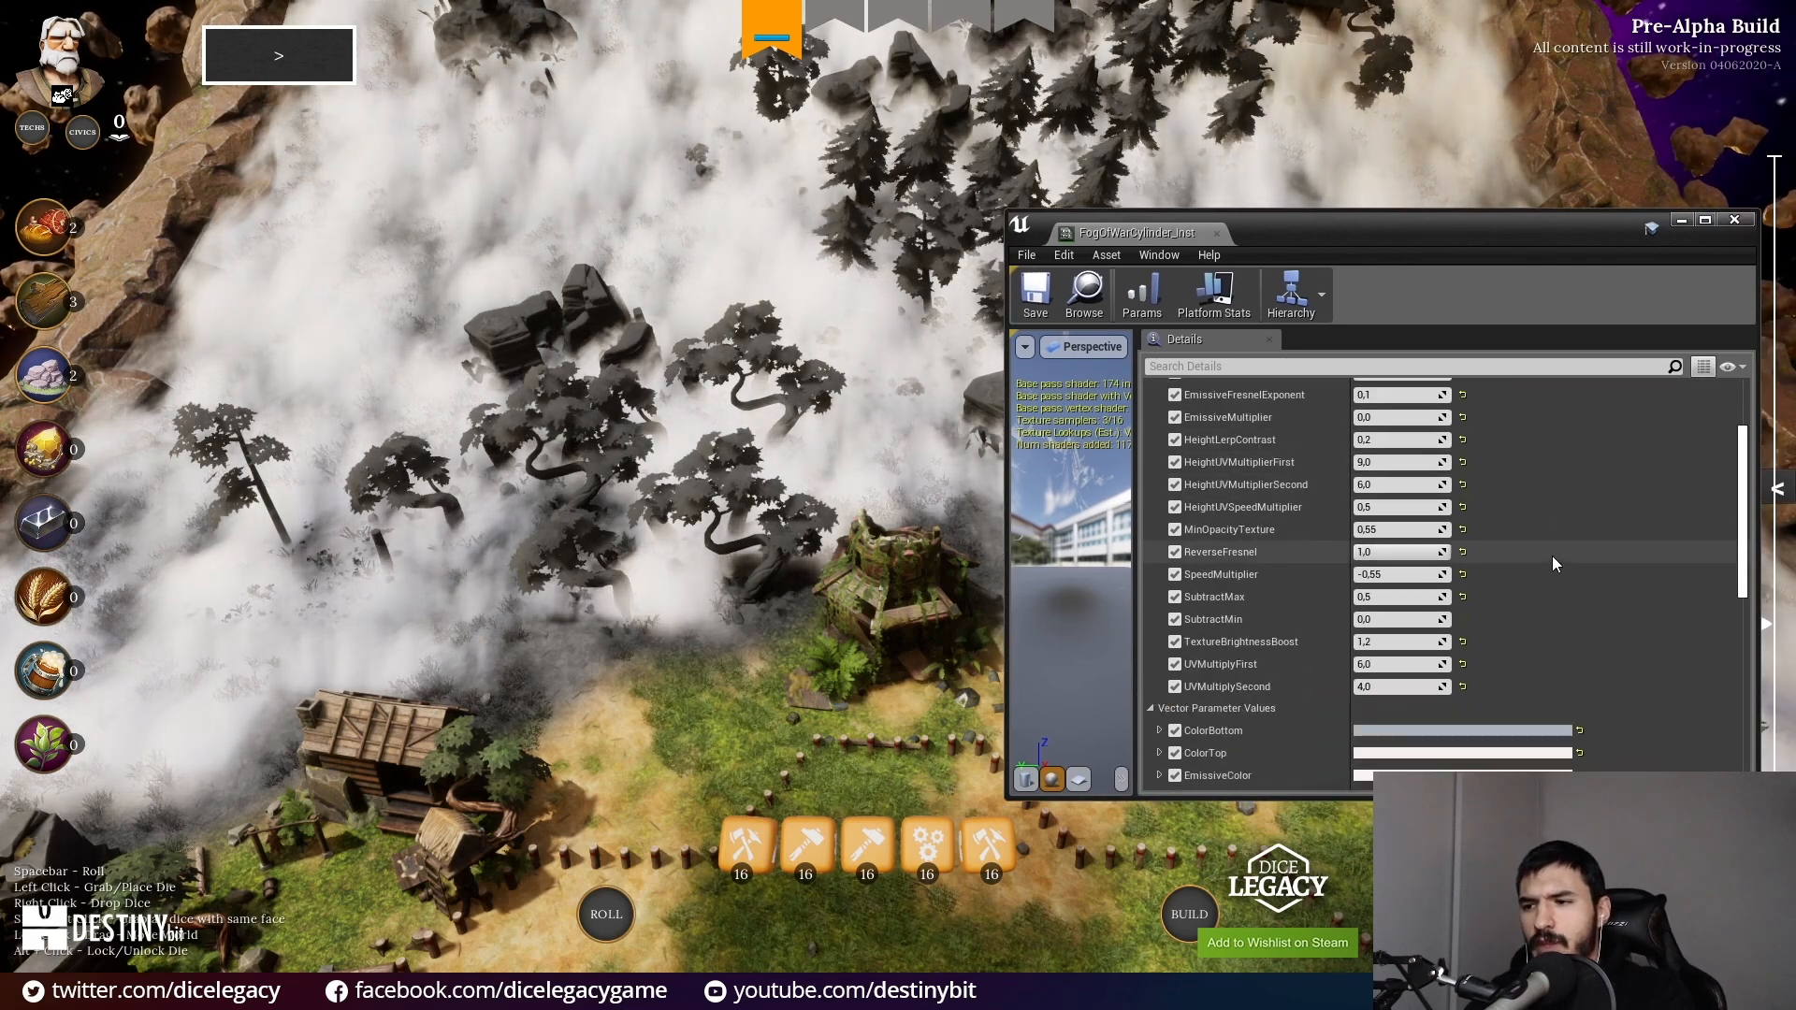
scroll(1546, 557, "down", 5)
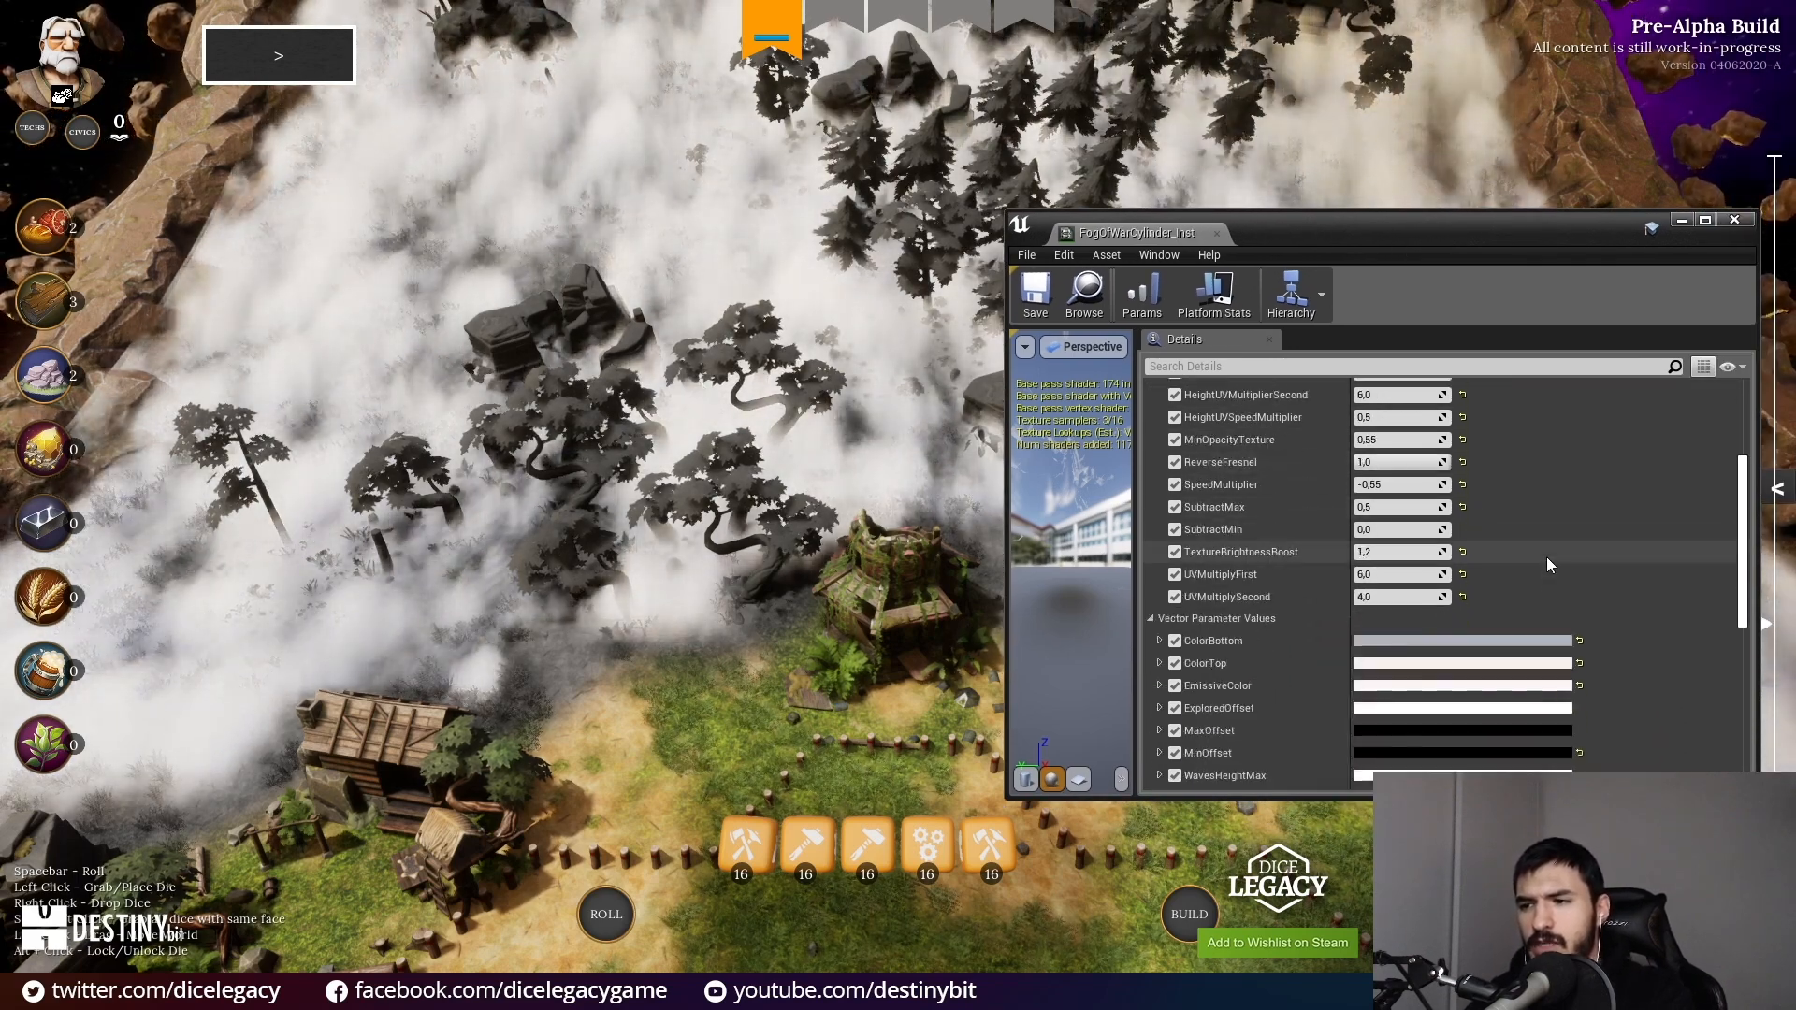
left_click(1160, 586)
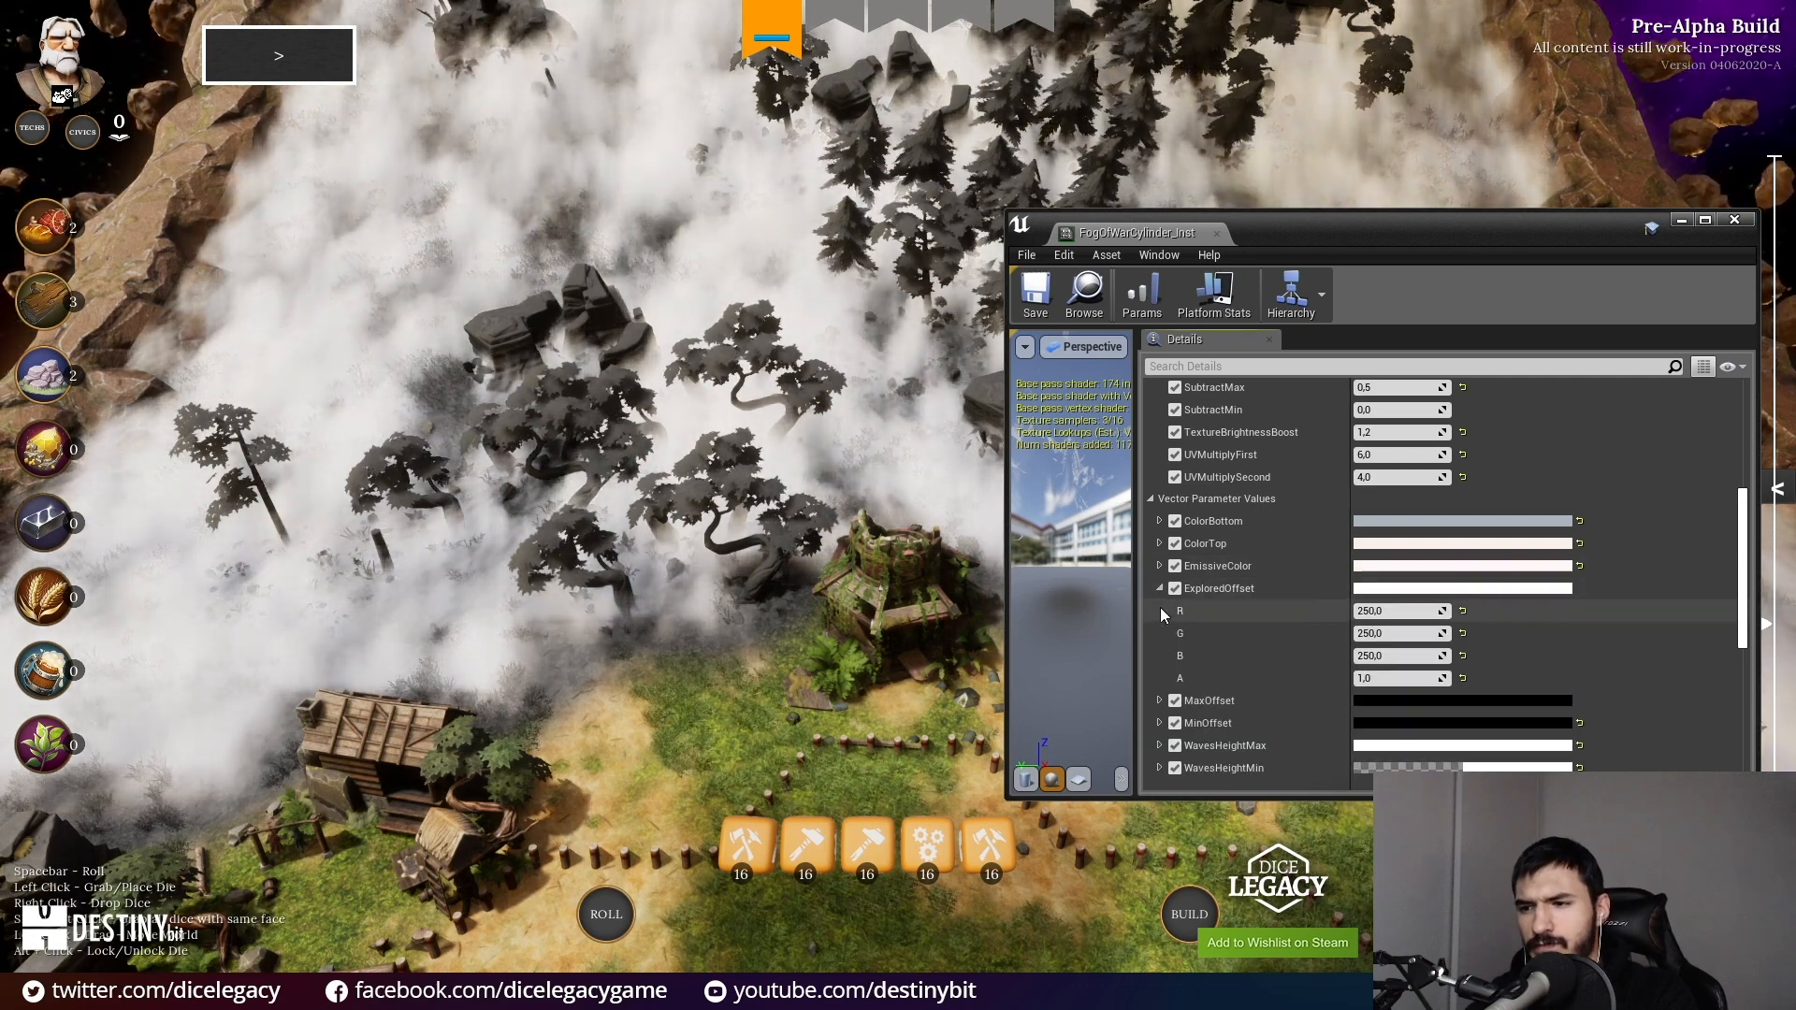
left_click(1159, 590)
left_click(1160, 610)
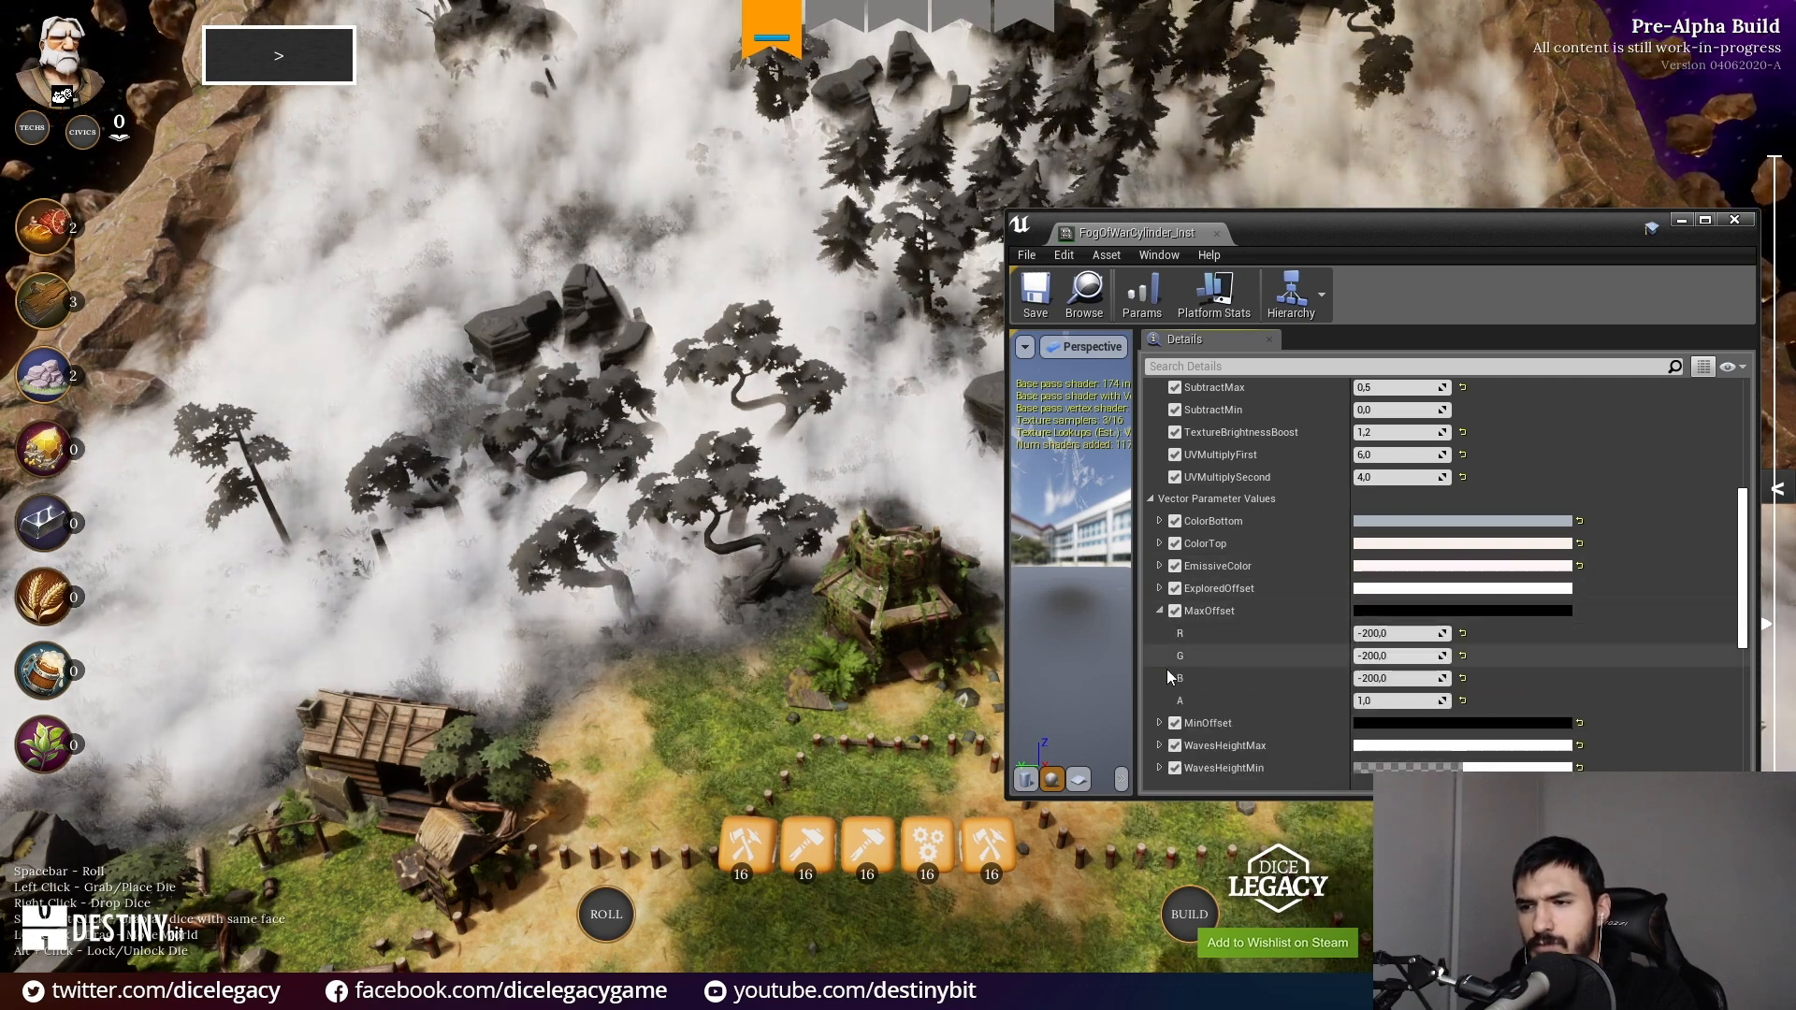
left_click(1160, 724)
scroll(1300, 686, "down", 2)
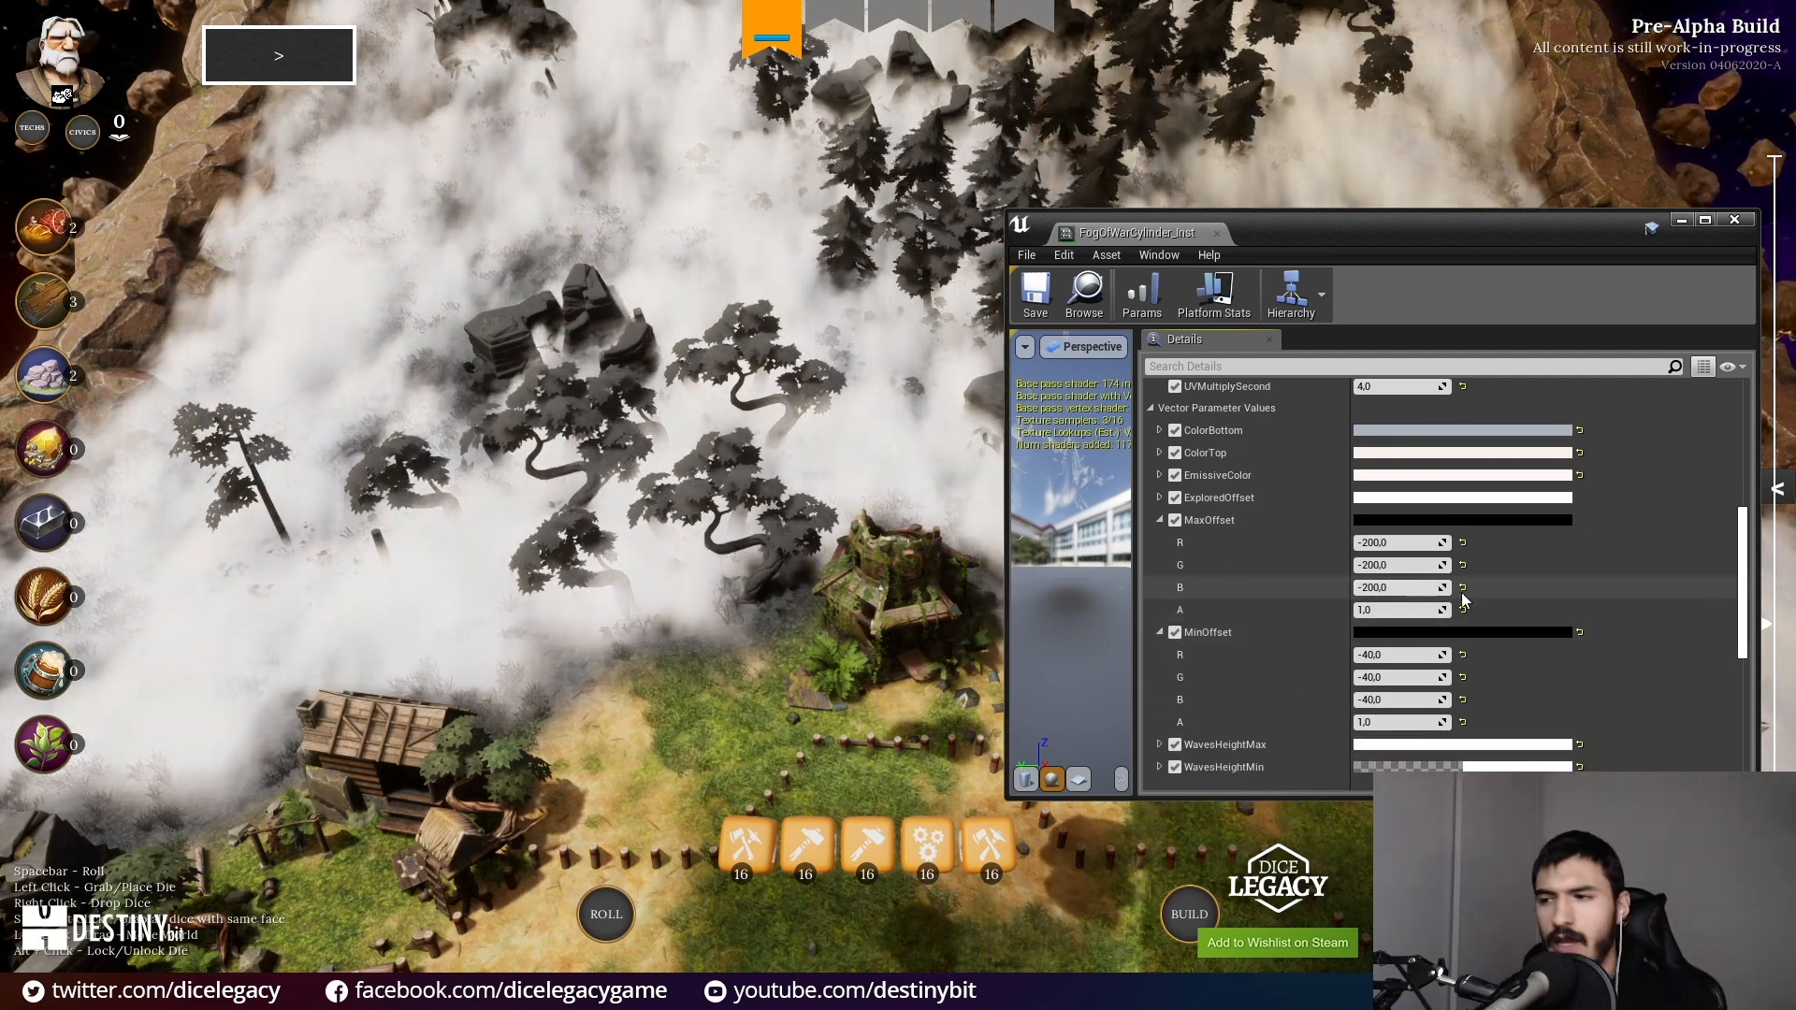
Step: Set the R, G and B components of MaxOffset to -400
left_click(1397, 542)
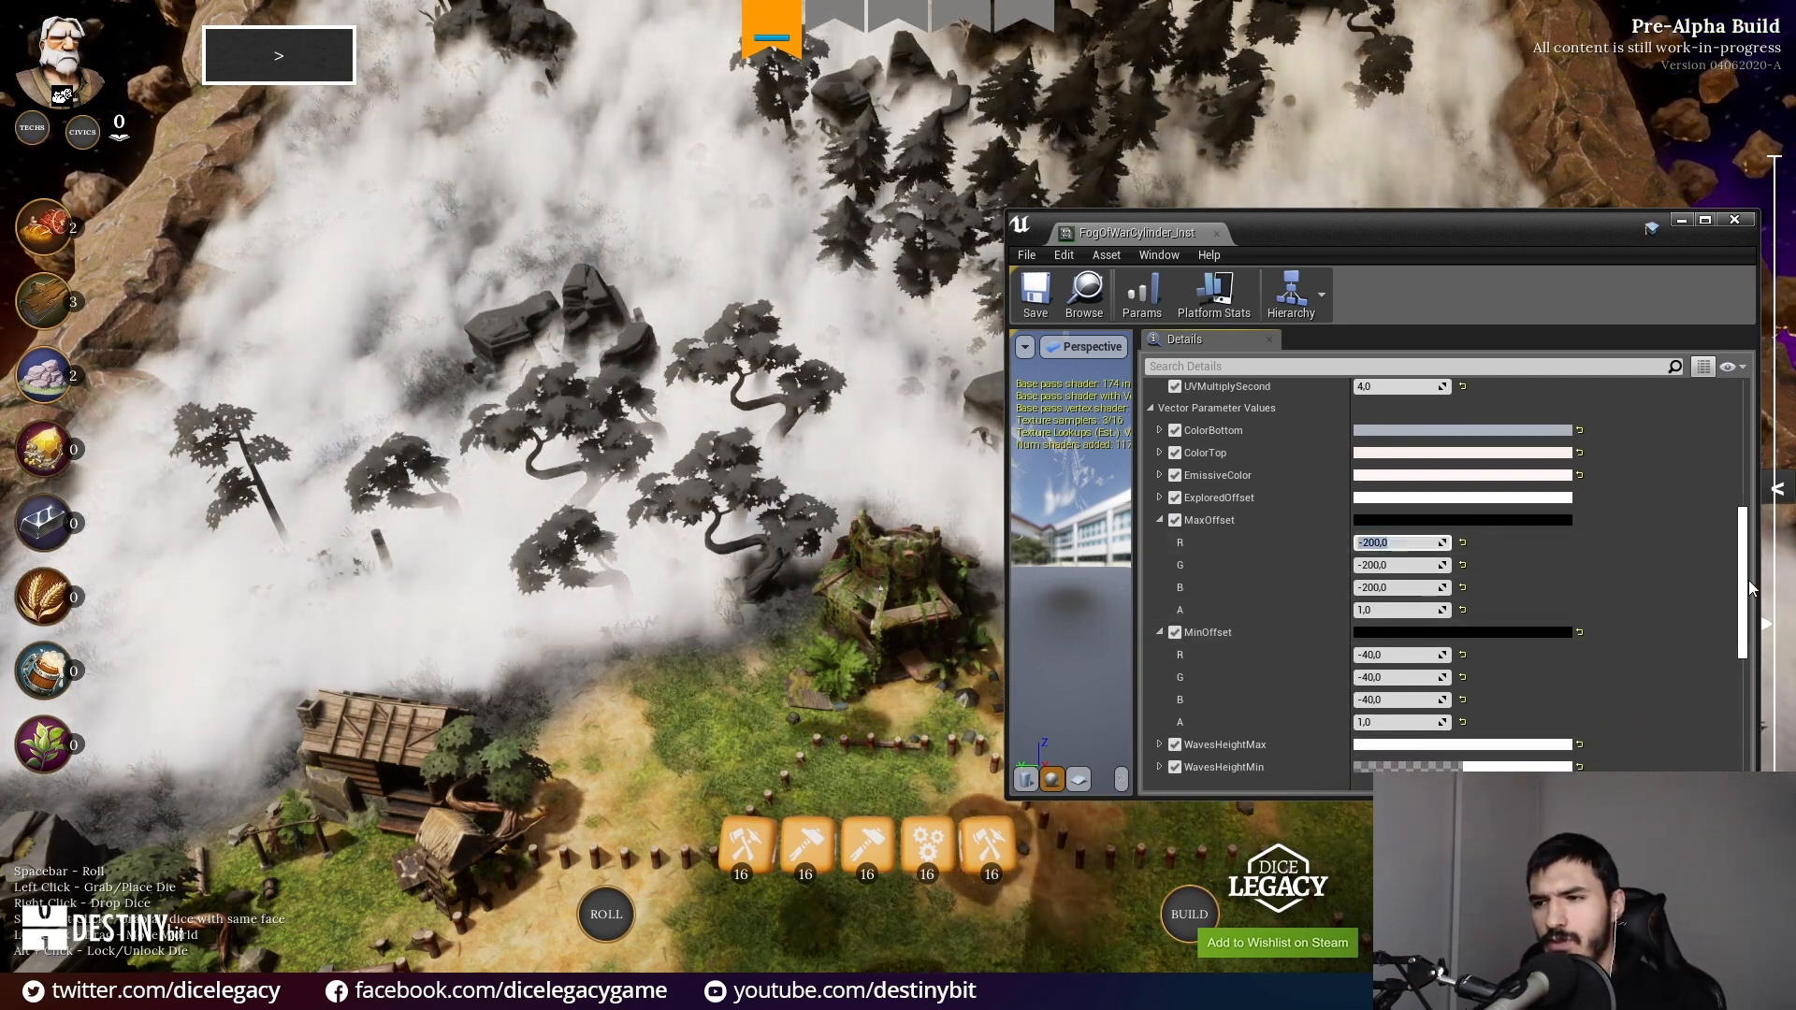
type("-")
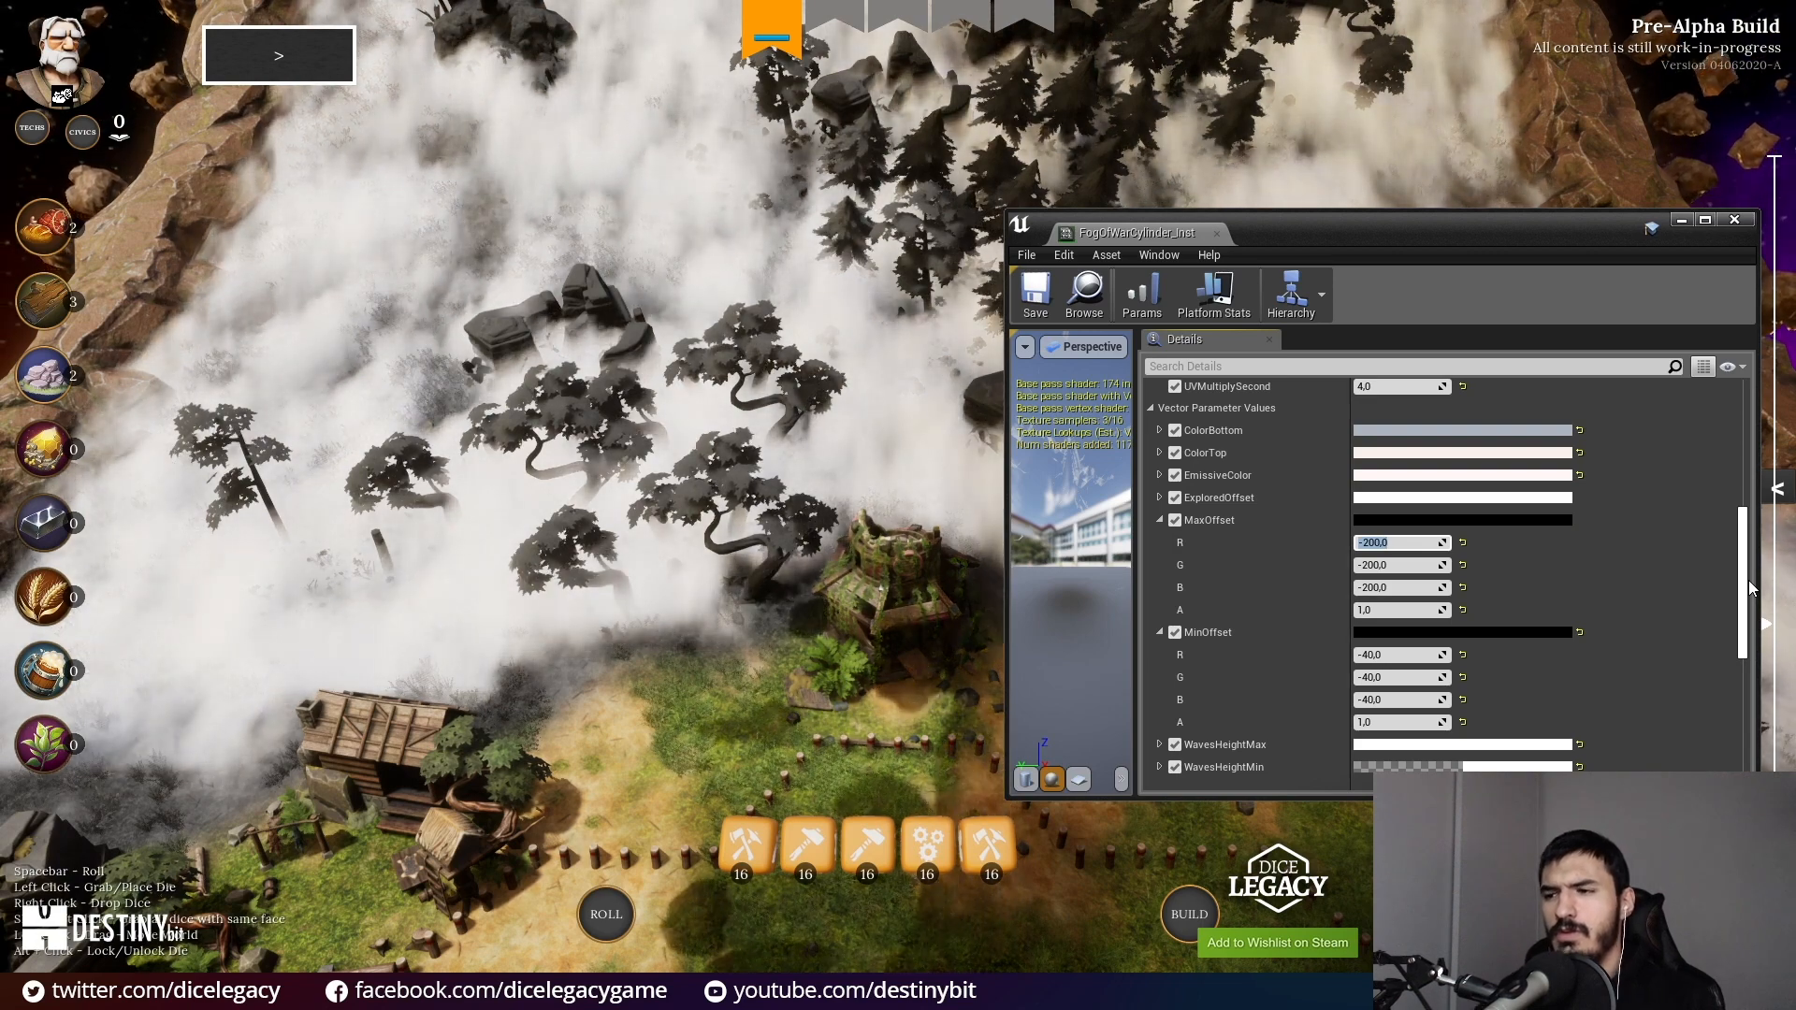
type("400")
key("Tab")
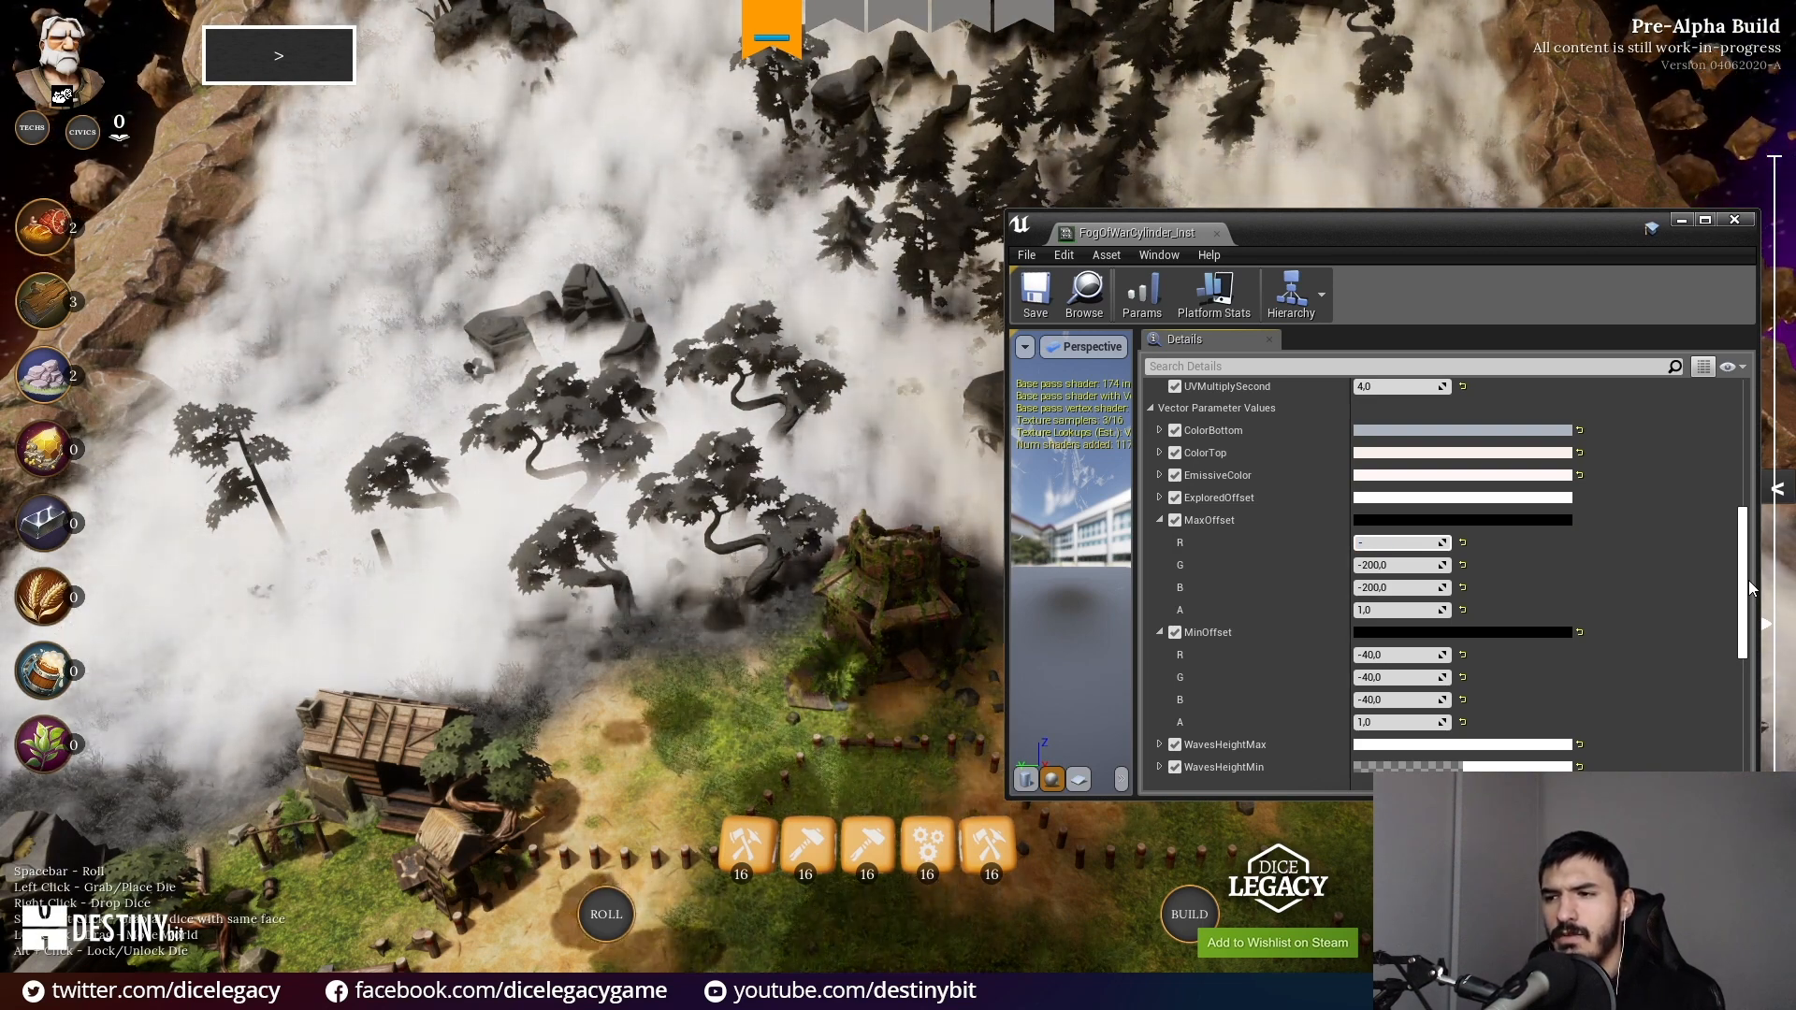
type("-400")
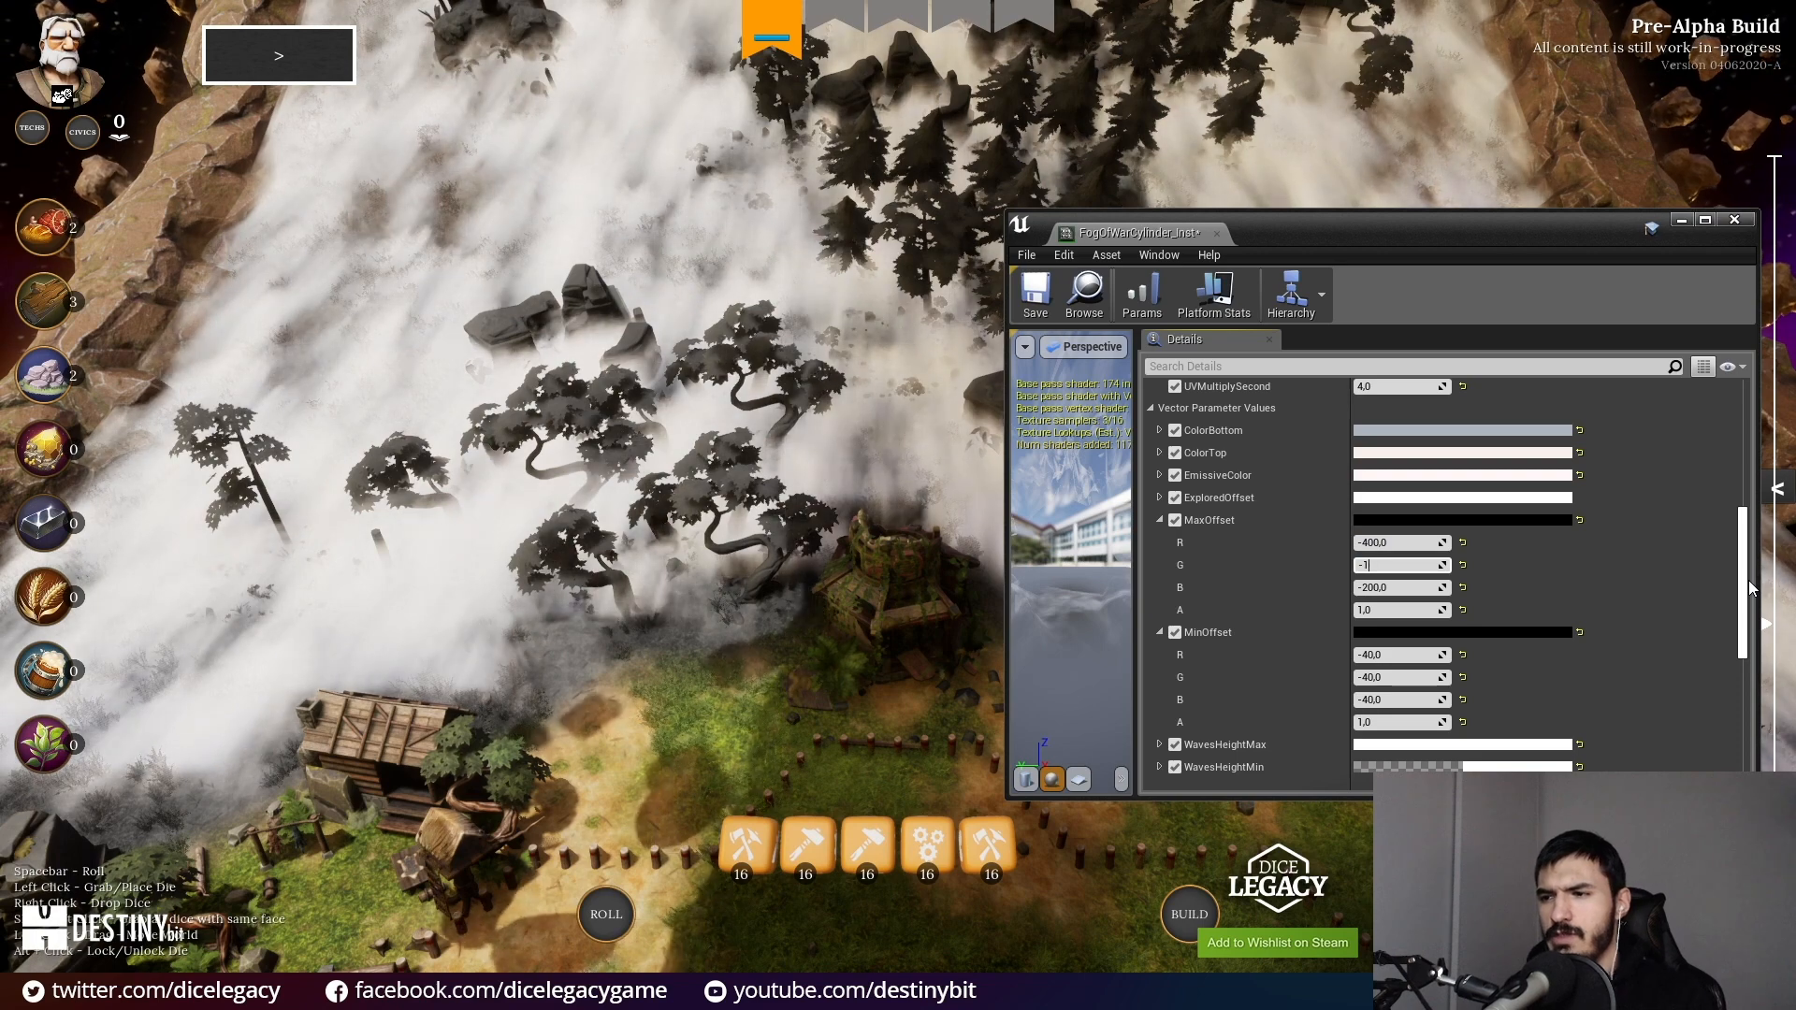
key("Tab")
type("-400")
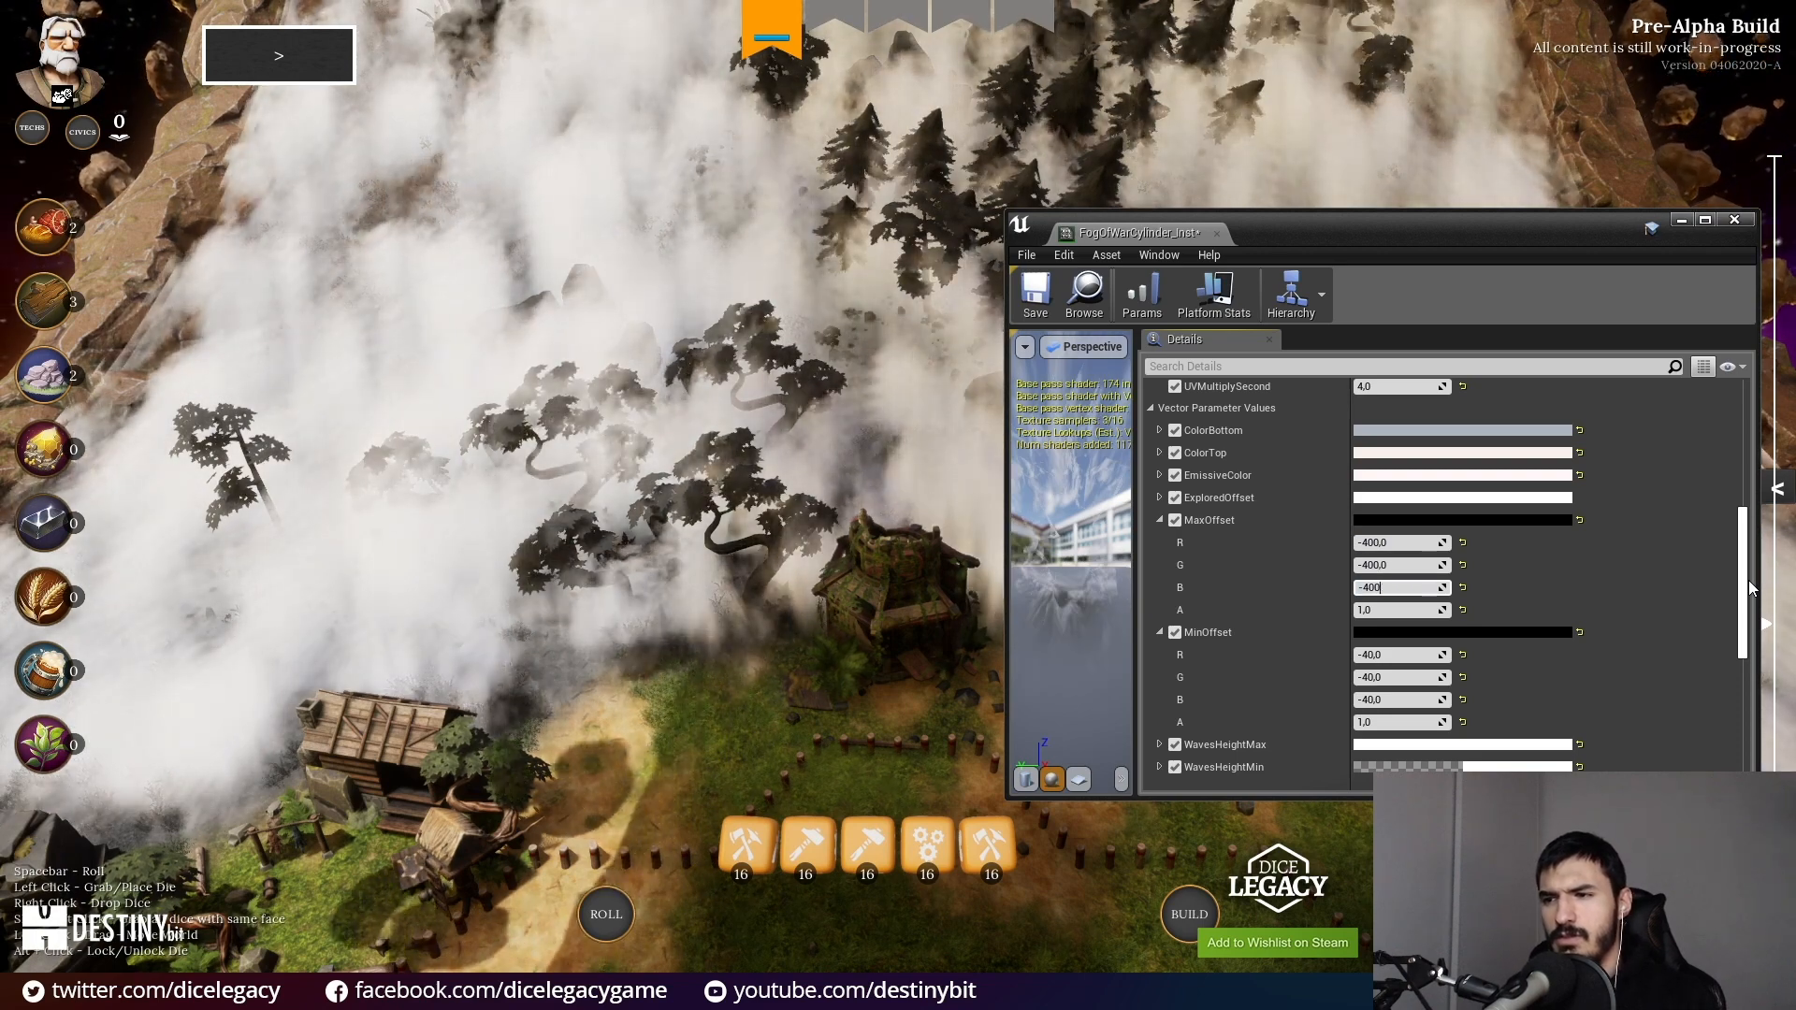
key("Return")
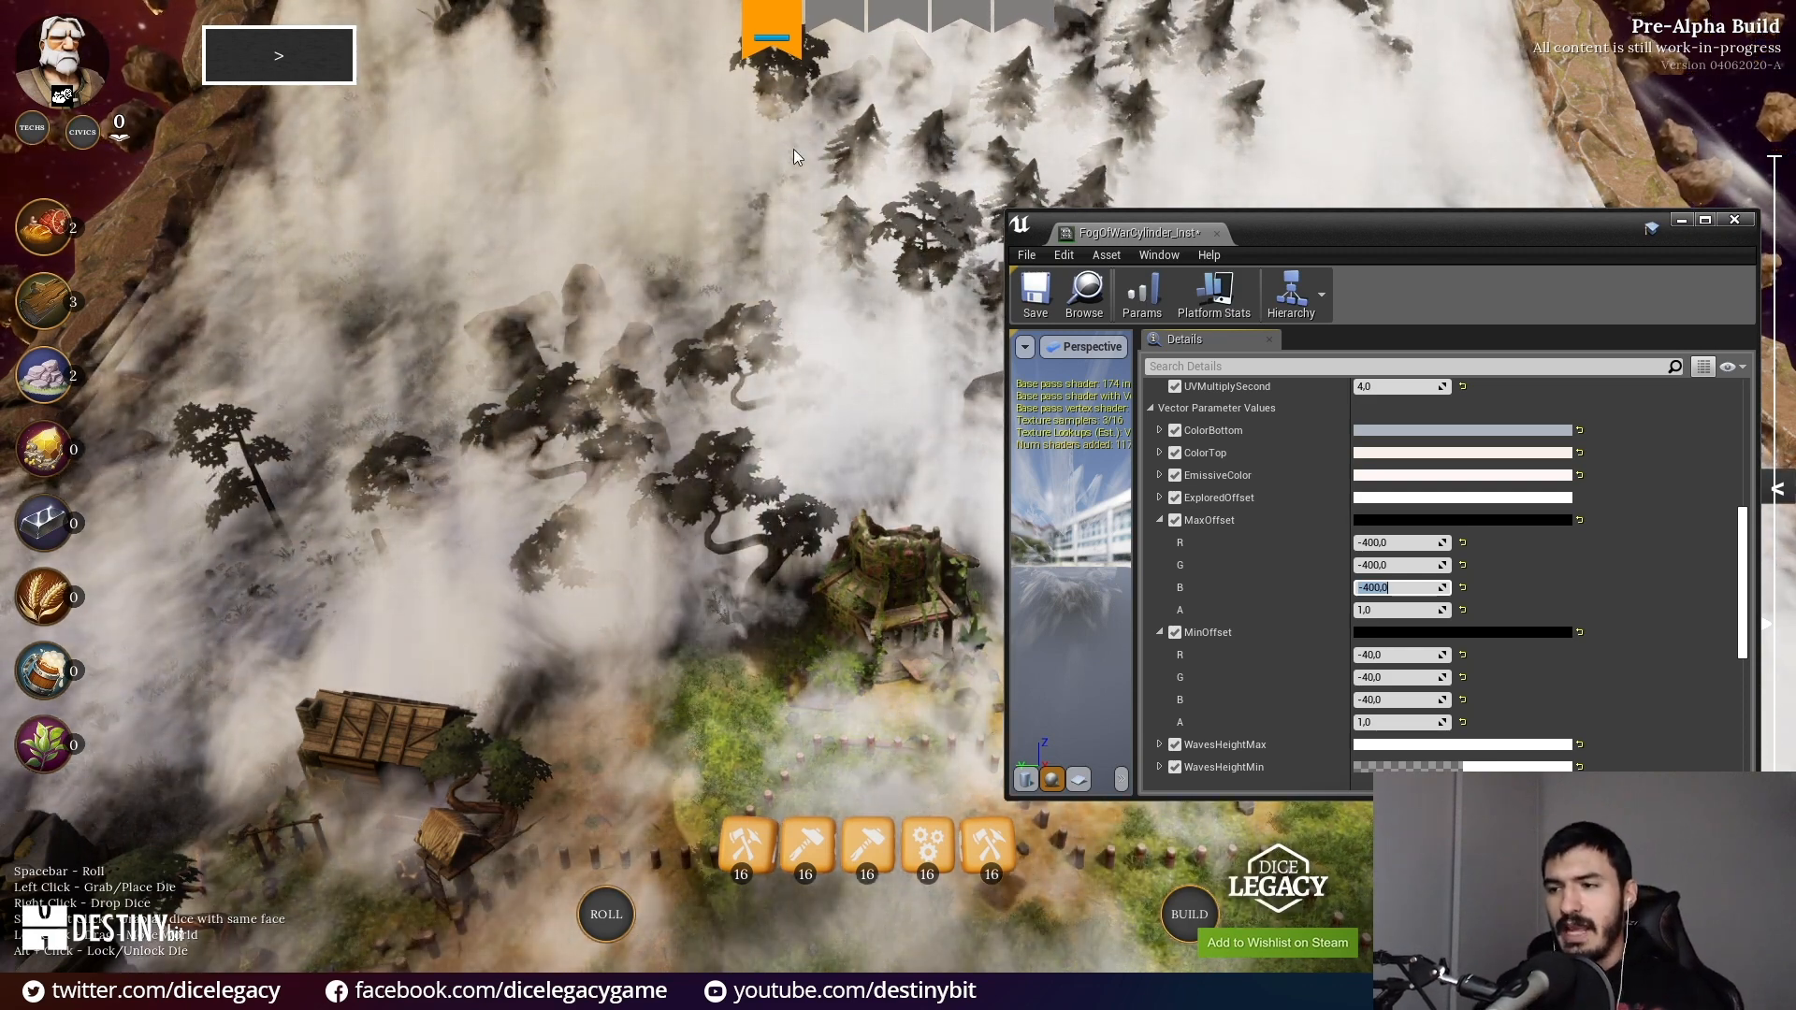
Step: Set the R, G and B components of MaxOffset to -250
left_click(1403, 544)
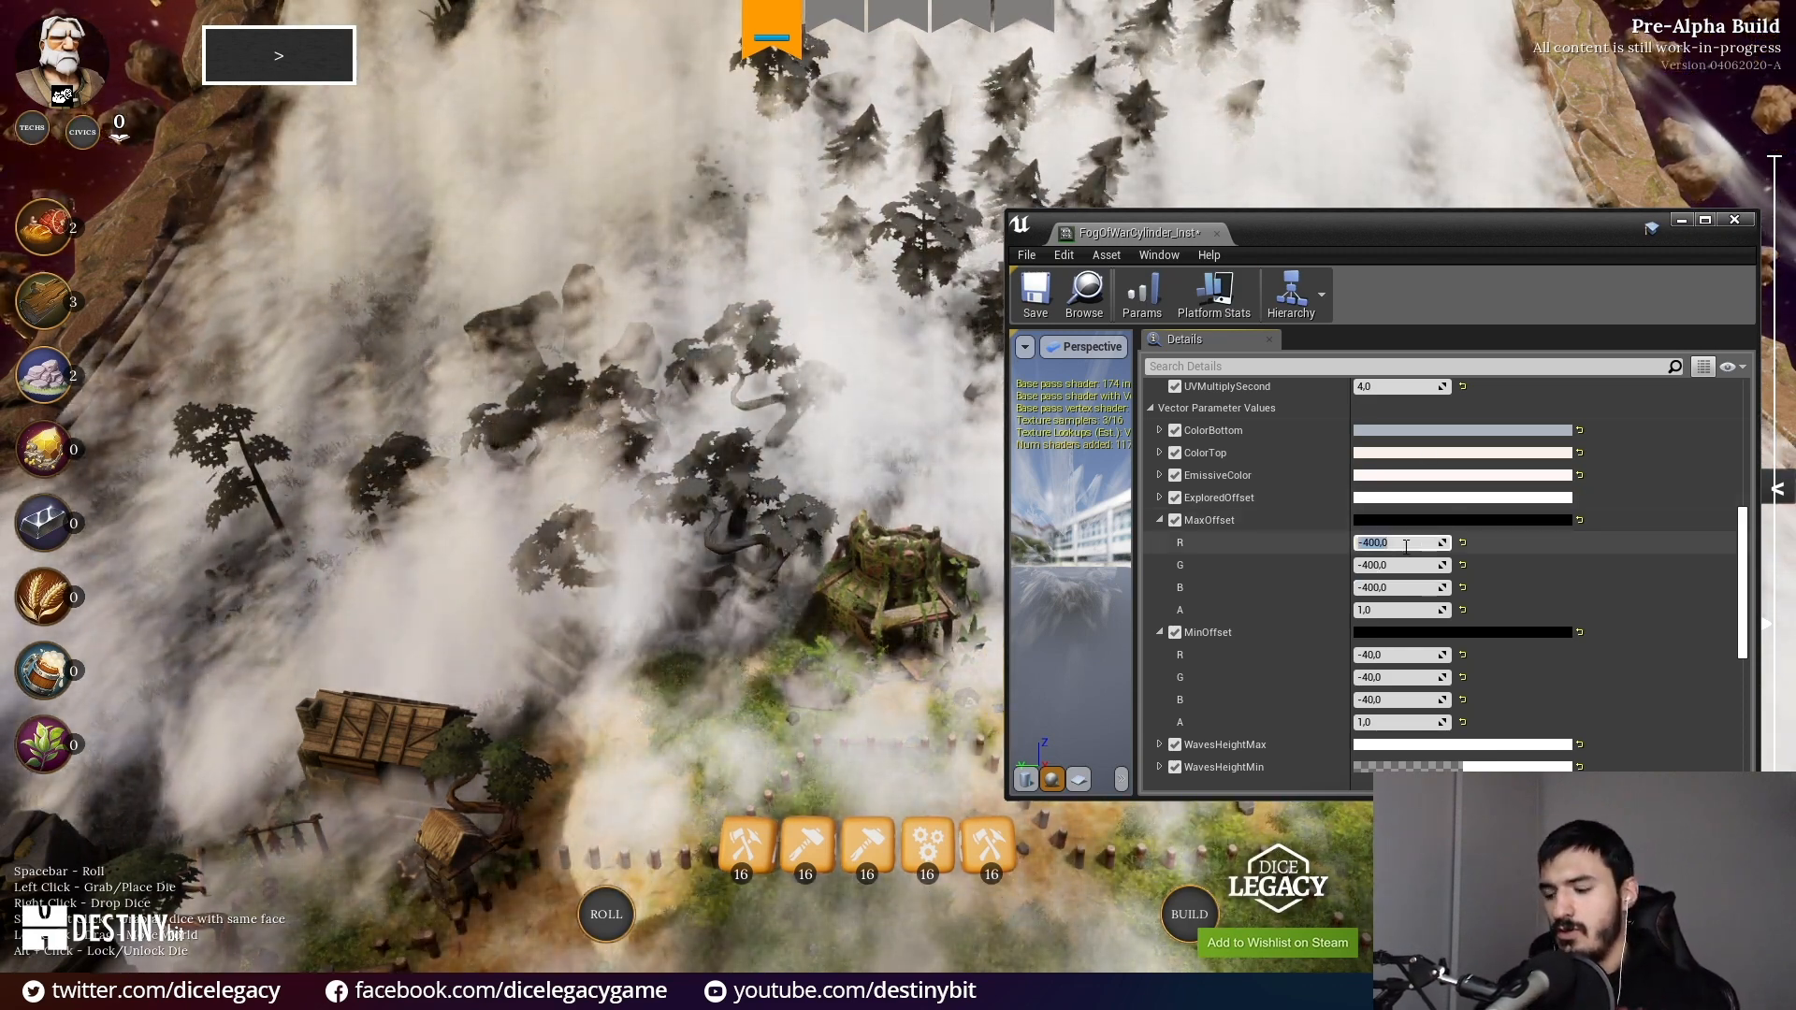
type("-250")
key("Tab")
type("-250")
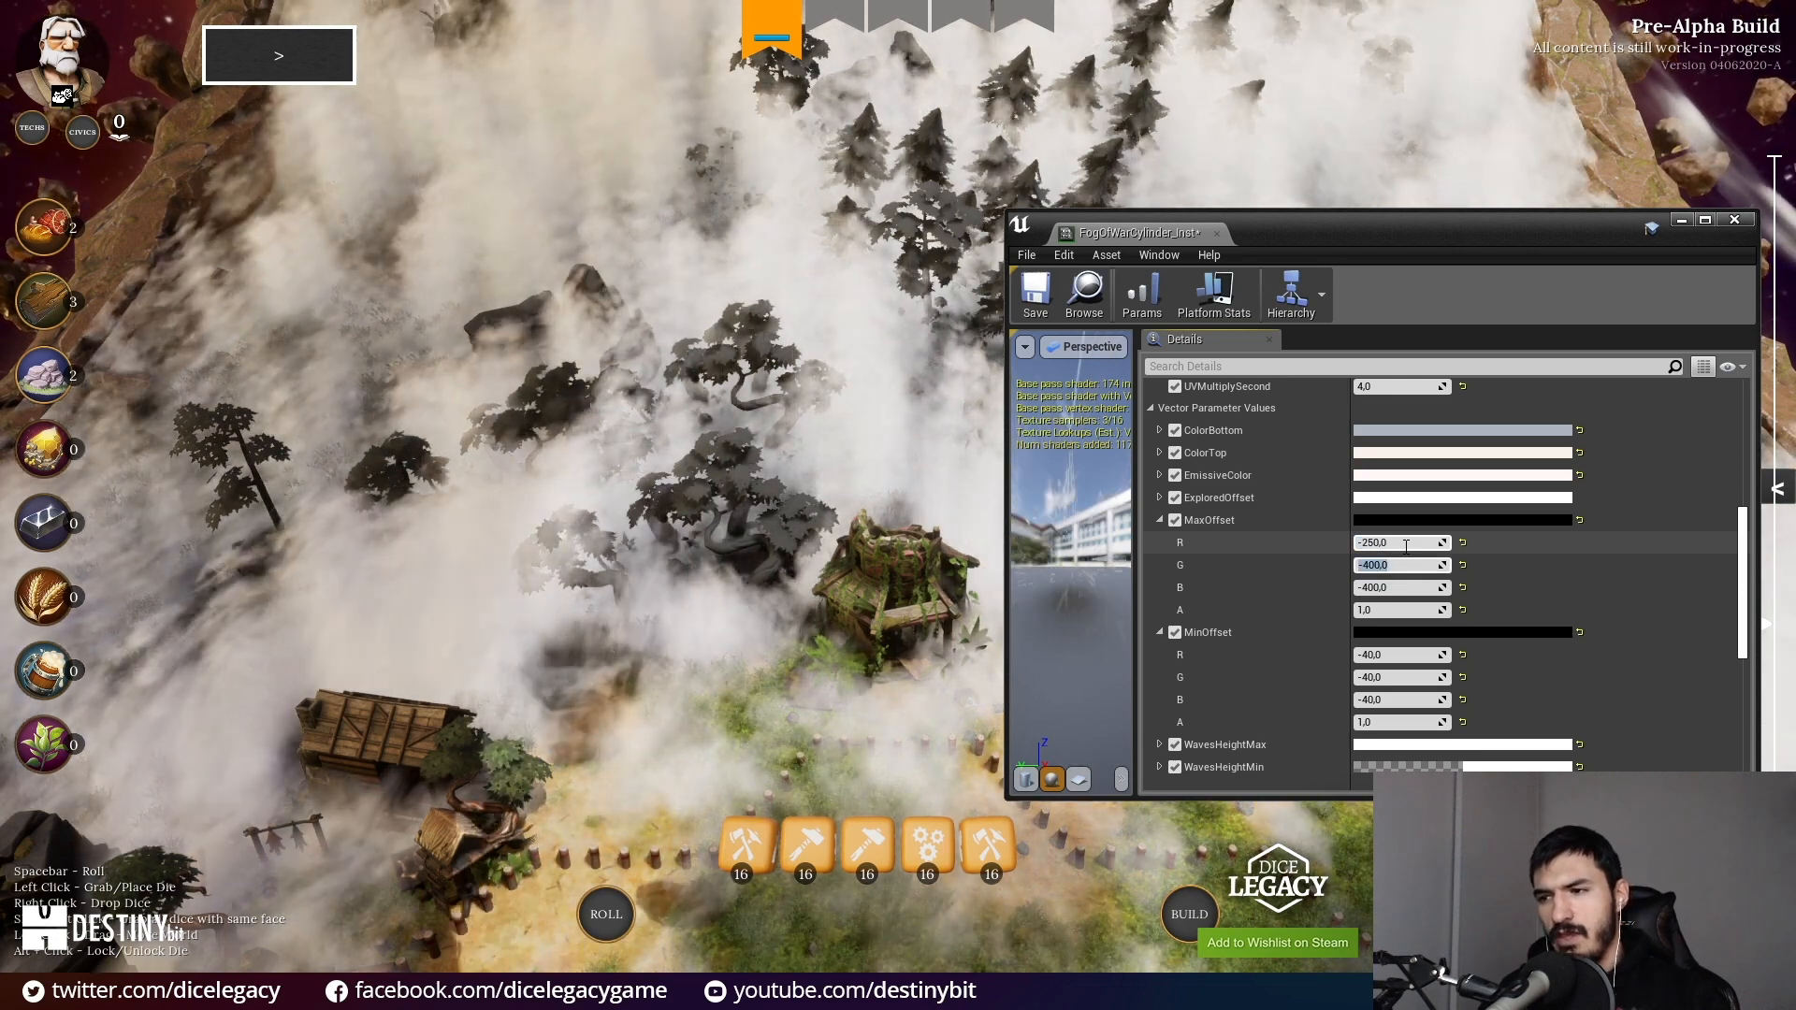
key("Tab")
type("-250")
key("Tab")
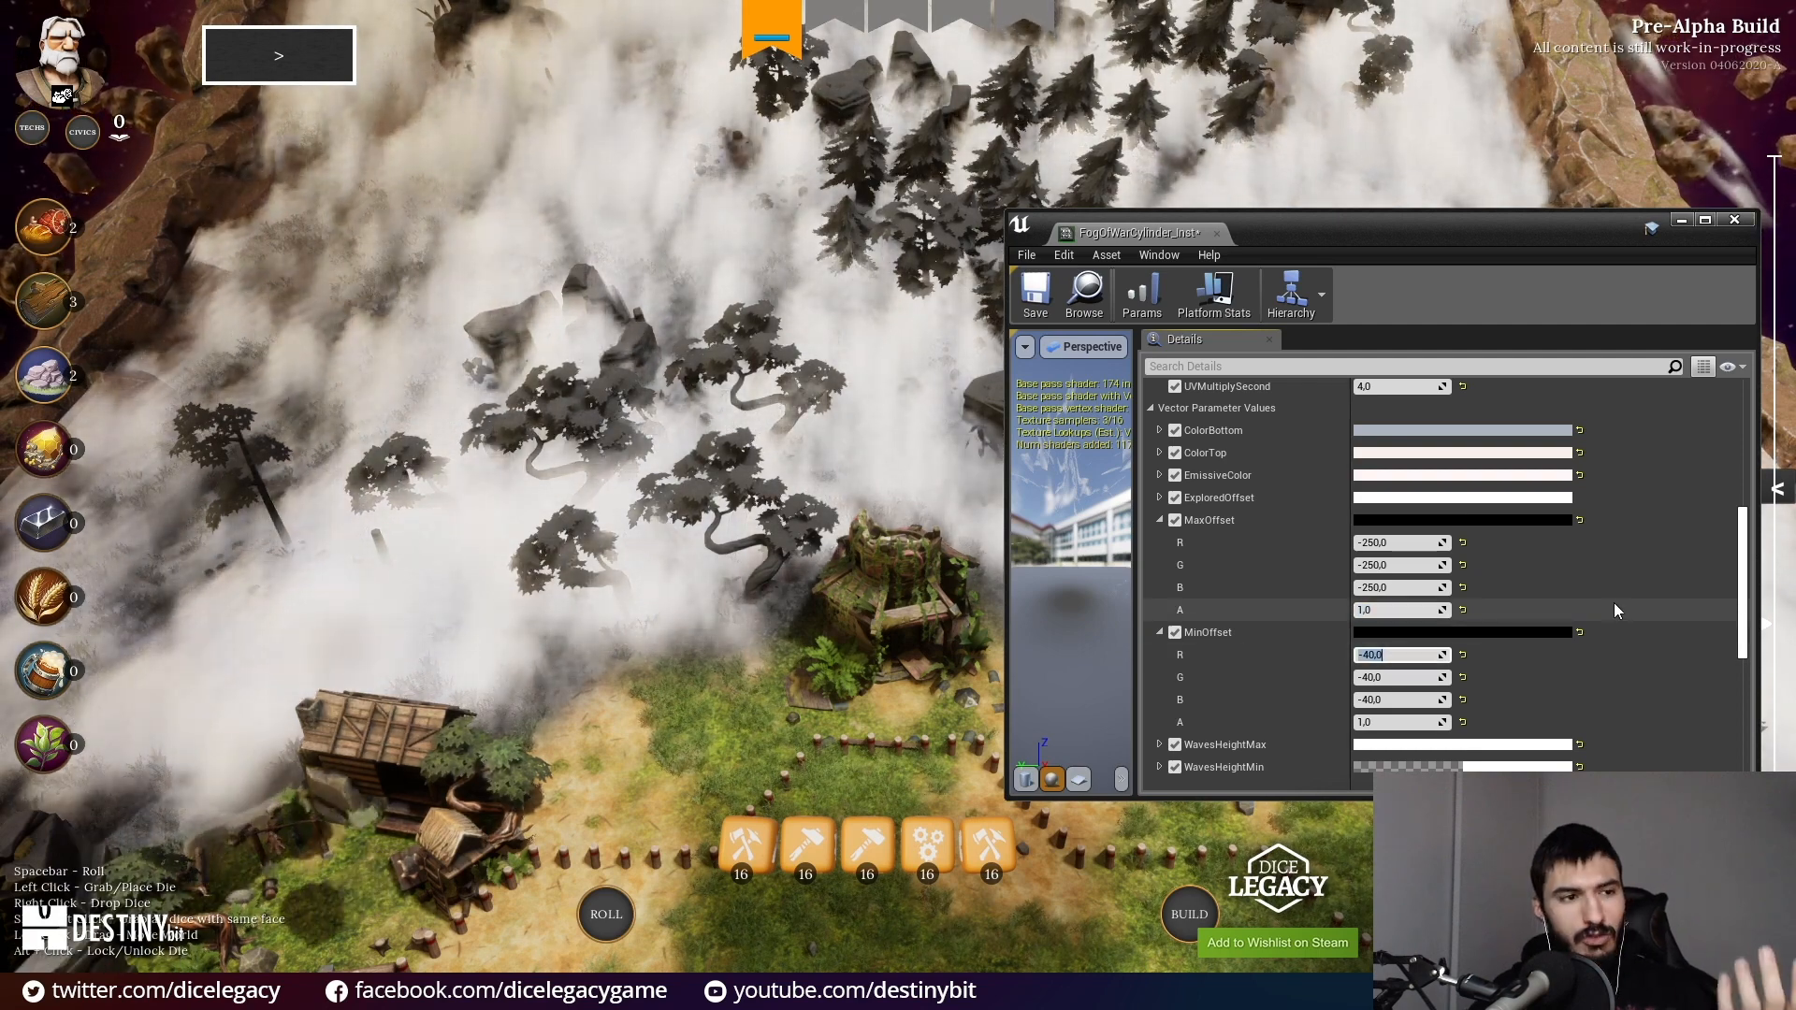
Step: Set the R, G and B components of MinOffset to 40
type("40")
key("Tab")
type("4")
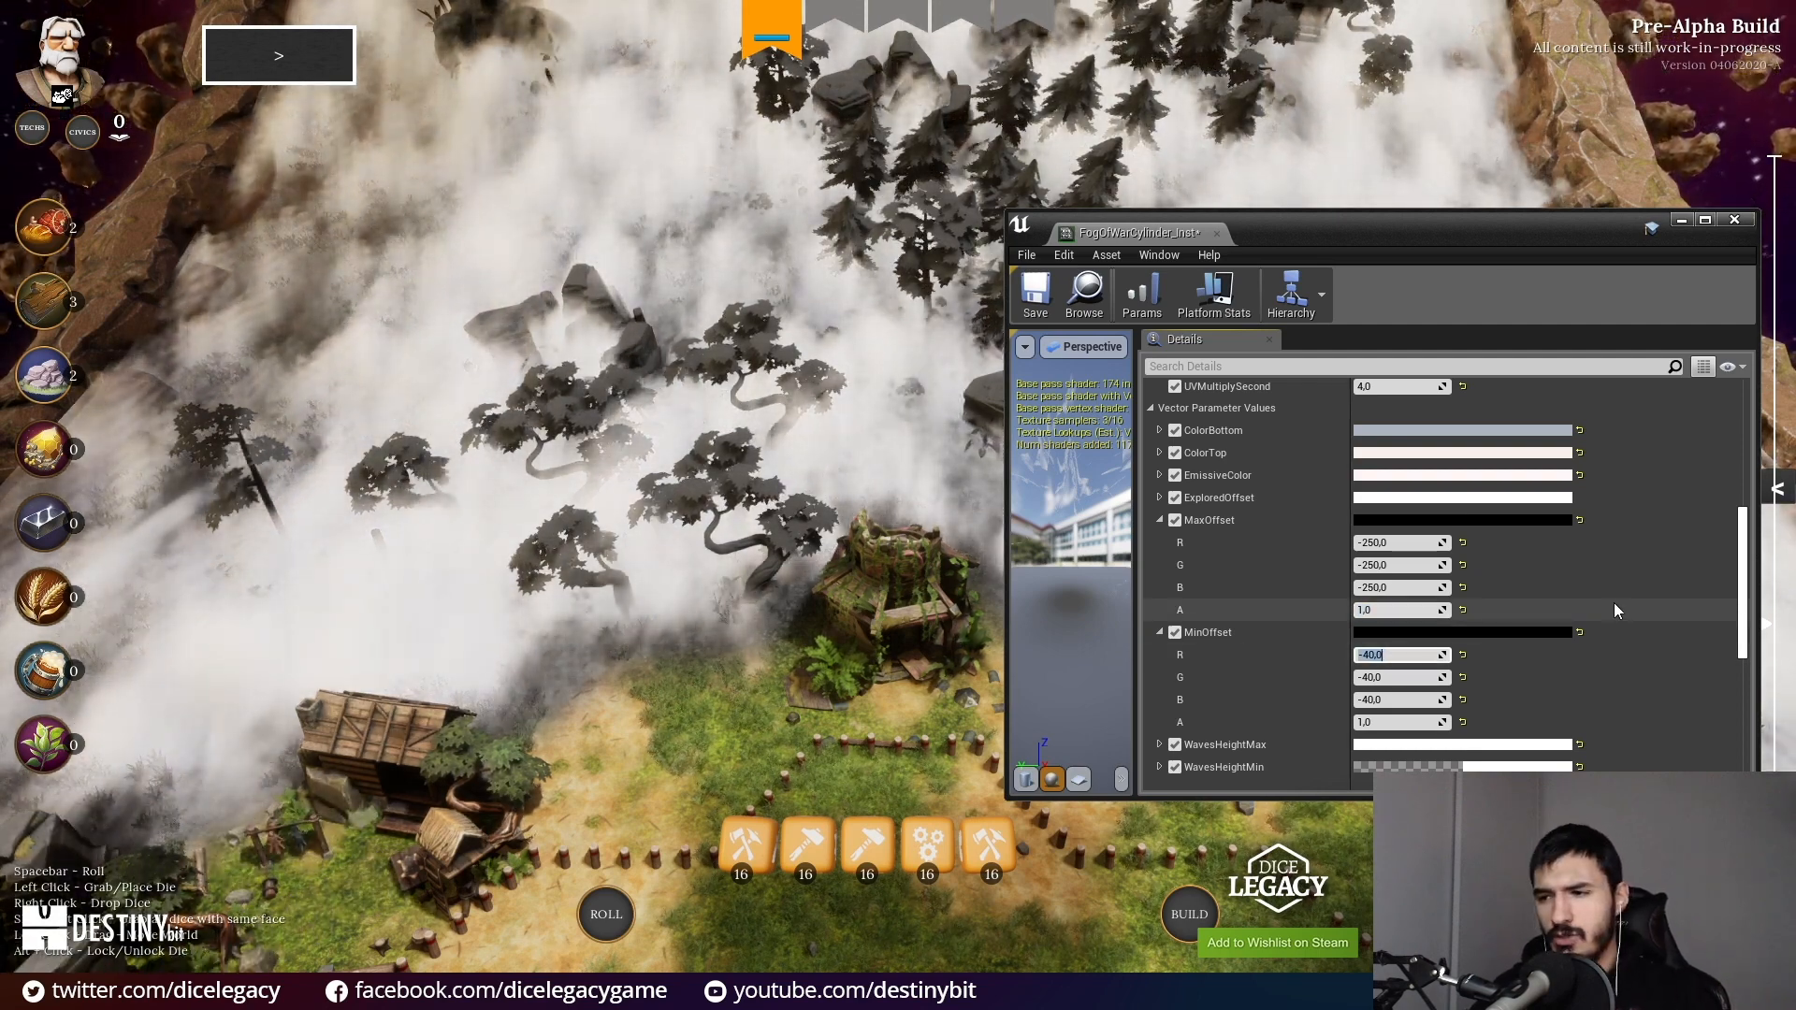
type("0")
key("Tab")
type("40")
key("Tab")
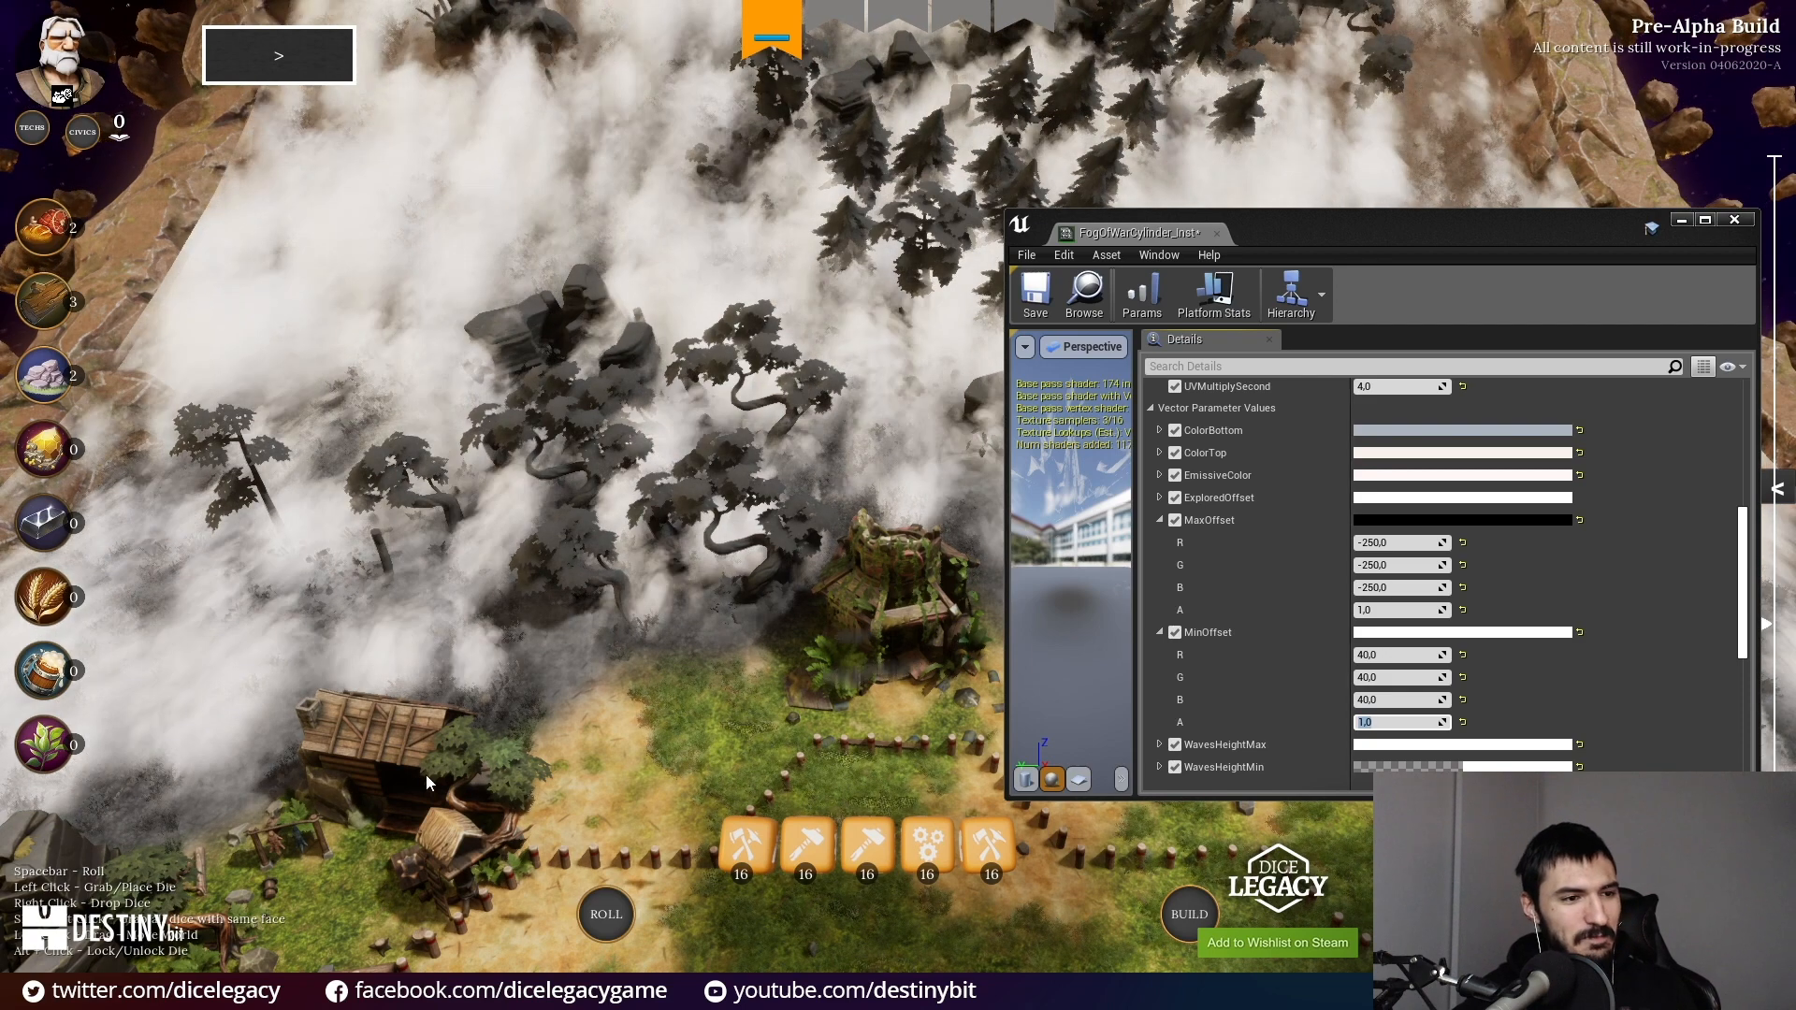
Step: Set the R, G and B components of MinOffset to -40 and collapse the MaxOffset and MinOffset parameters
left_click(1391, 655)
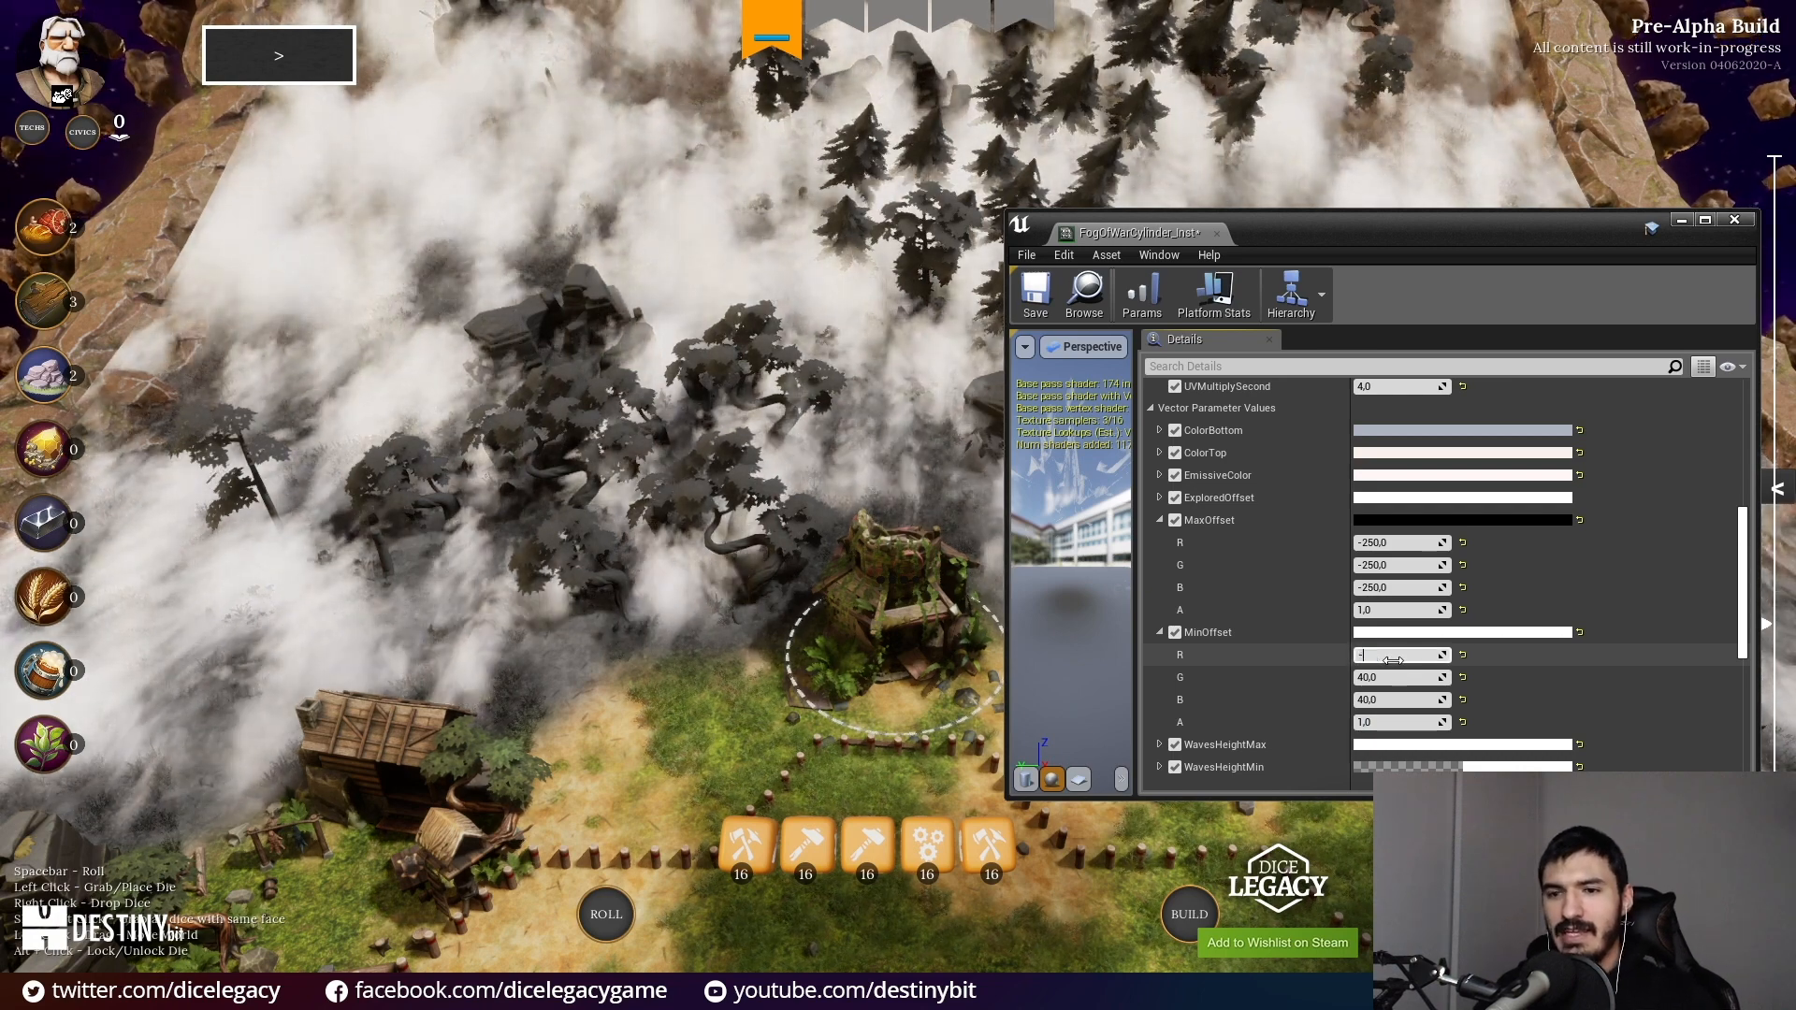
type("-40")
key("Tab")
type("-40")
key("Tab")
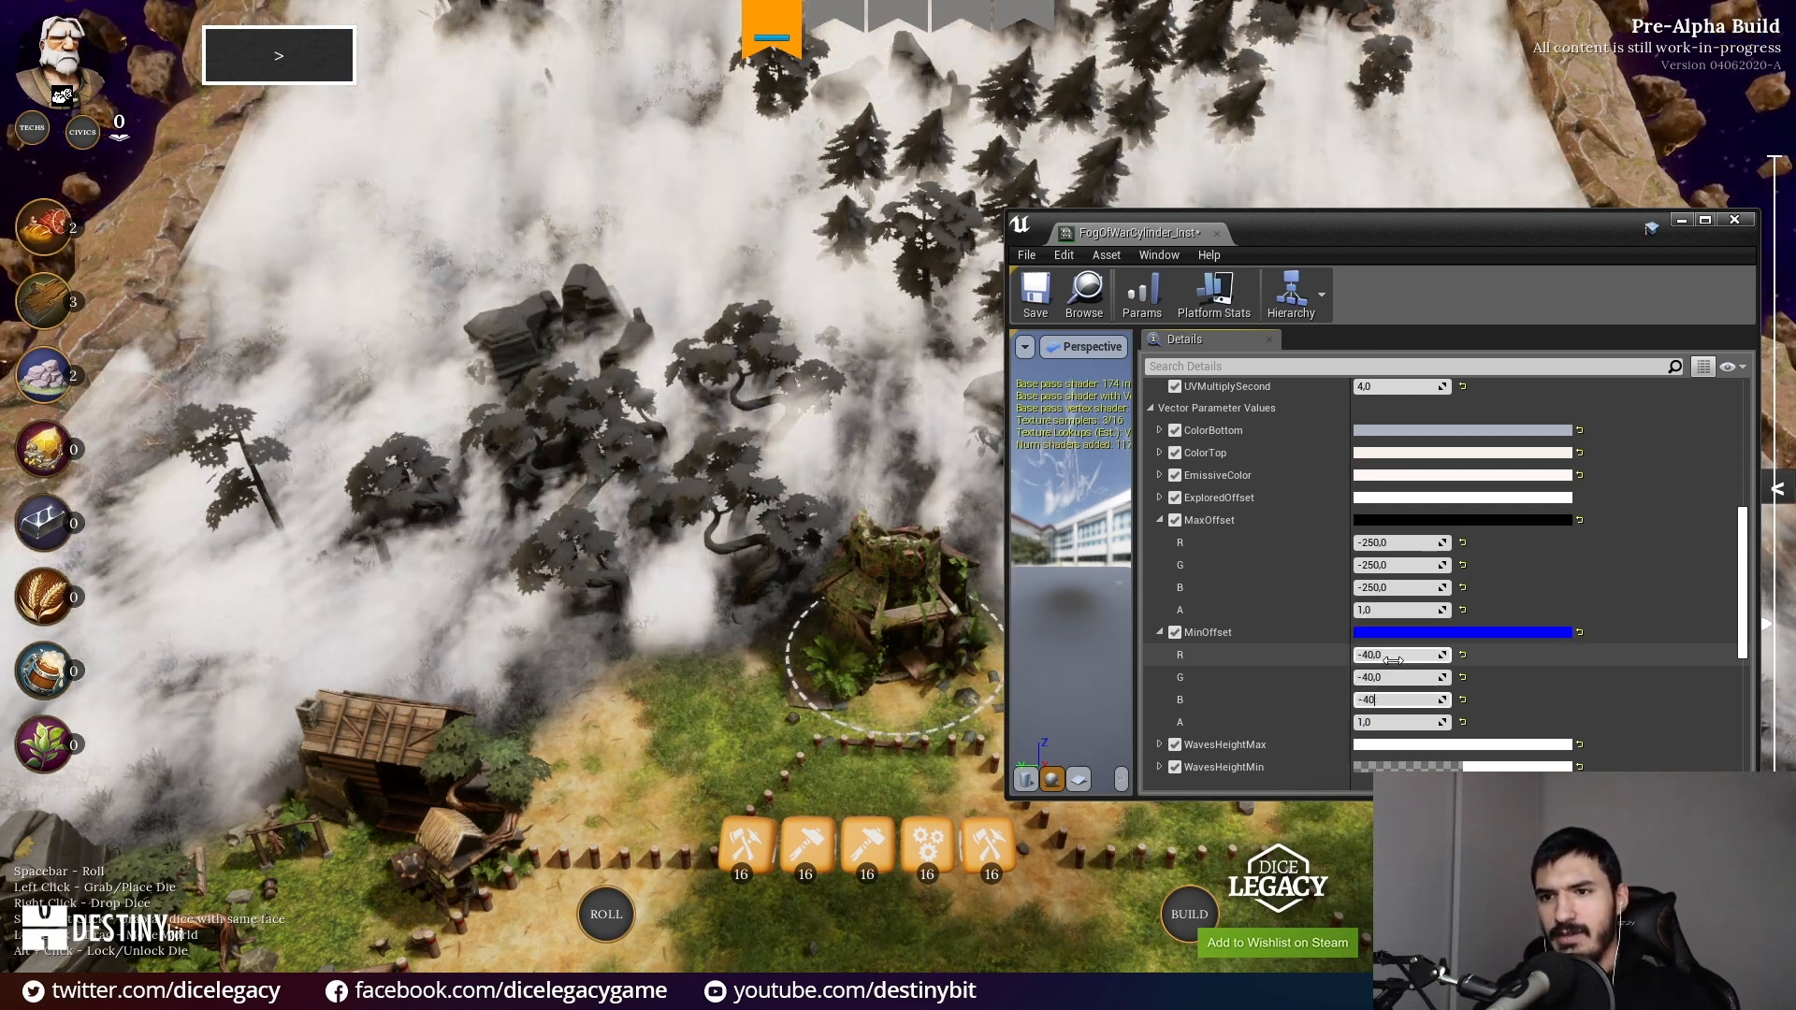
type("-40")
key("Tab")
scroll(1192, 582, "up", 2)
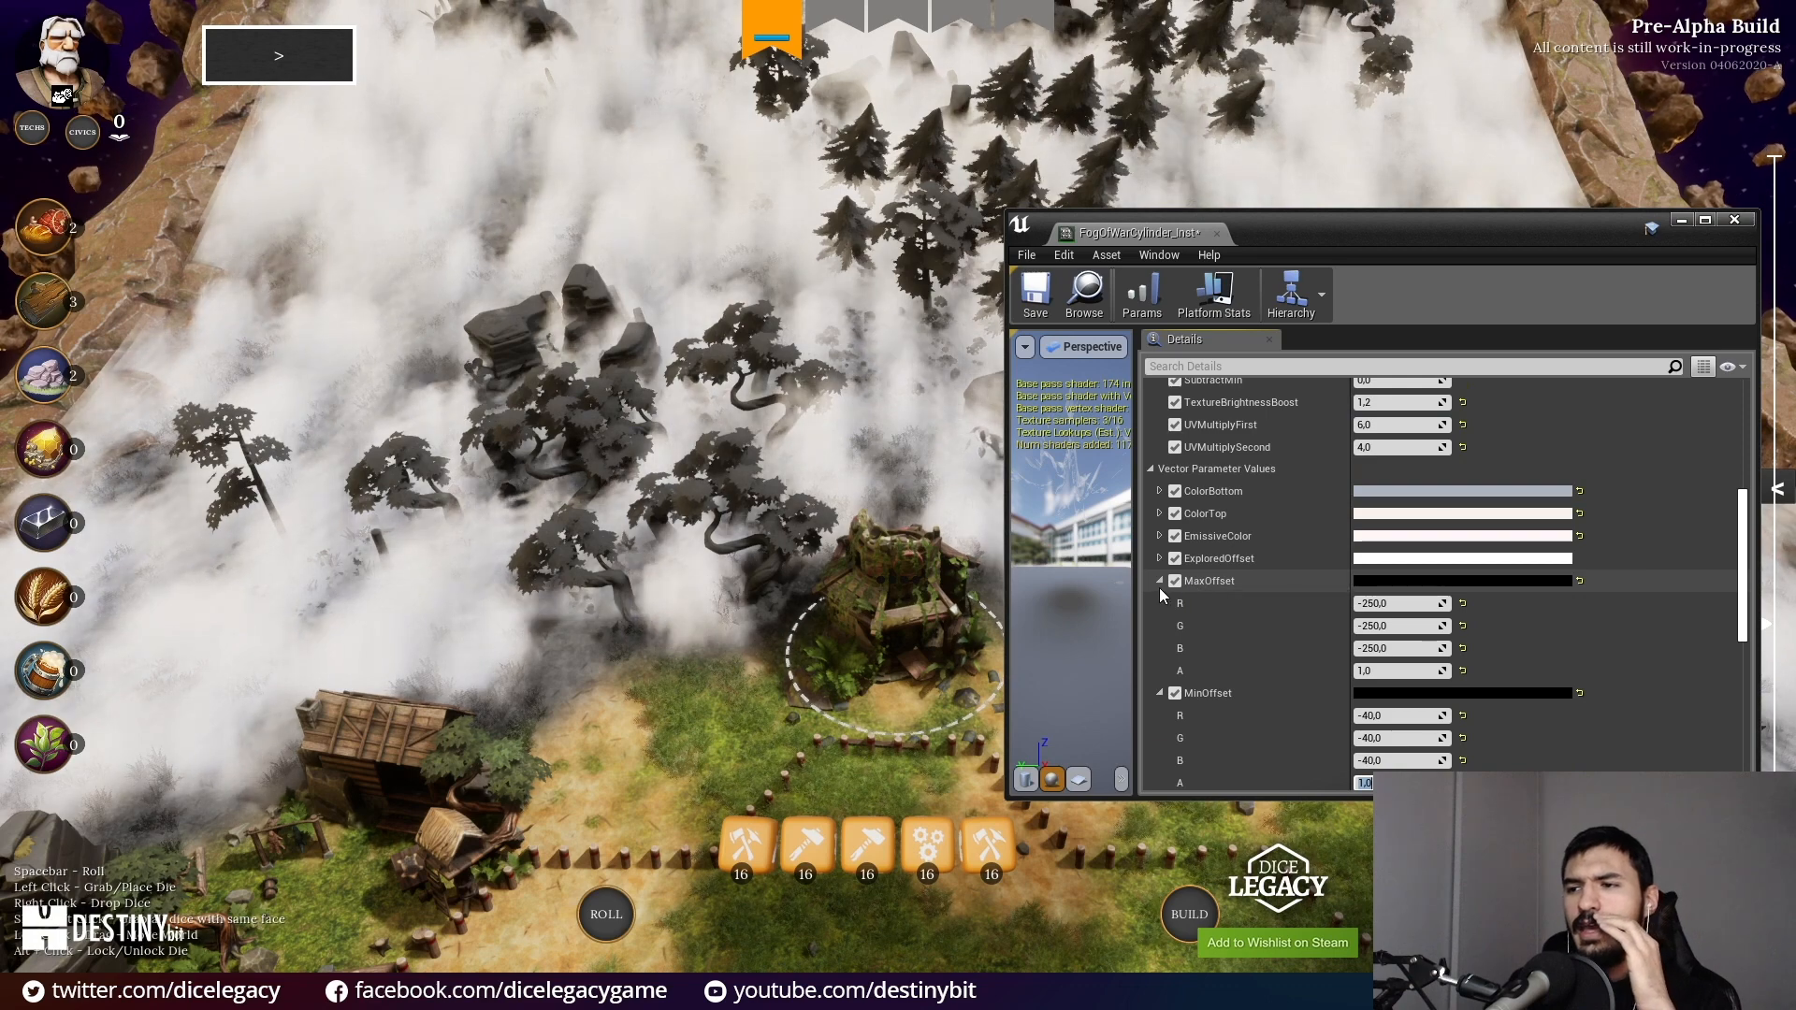
left_click(1160, 582)
left_click(1162, 602)
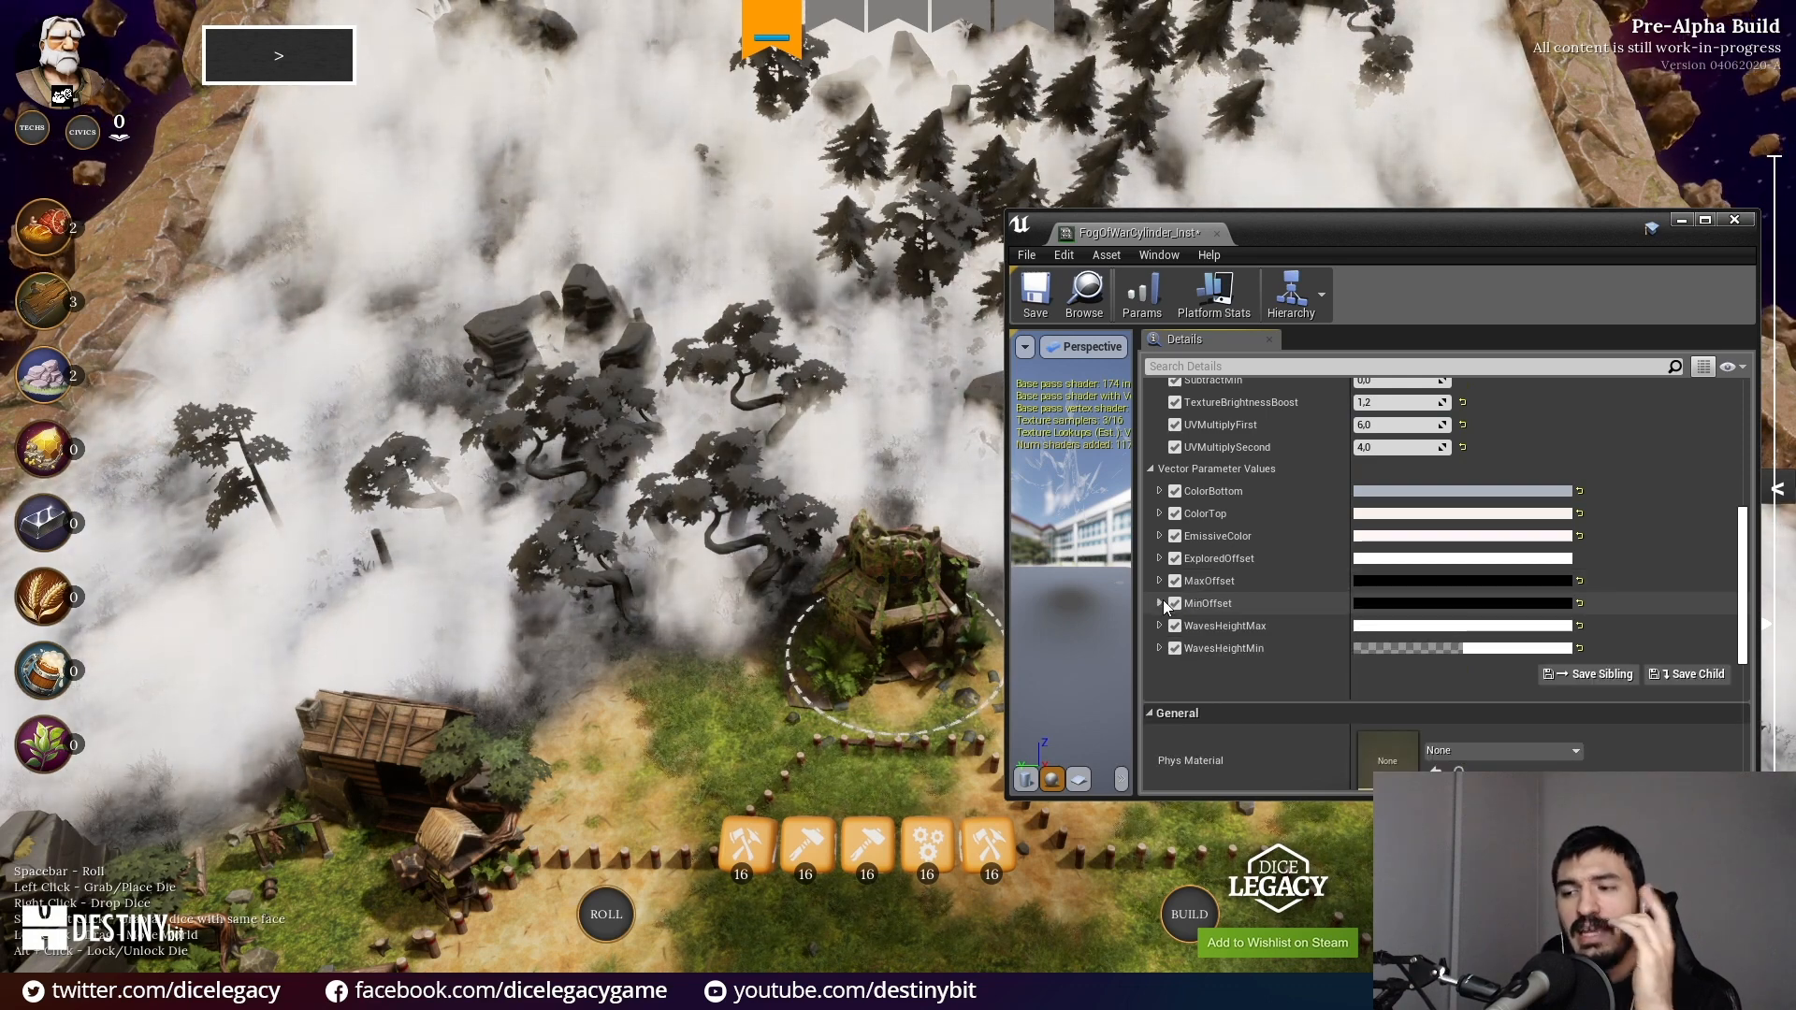
Step: Set the SubtractMax scalar parameter of the fog material instance to 1
scroll(1164, 598, "up", 6)
scroll(1178, 603, "up", 1)
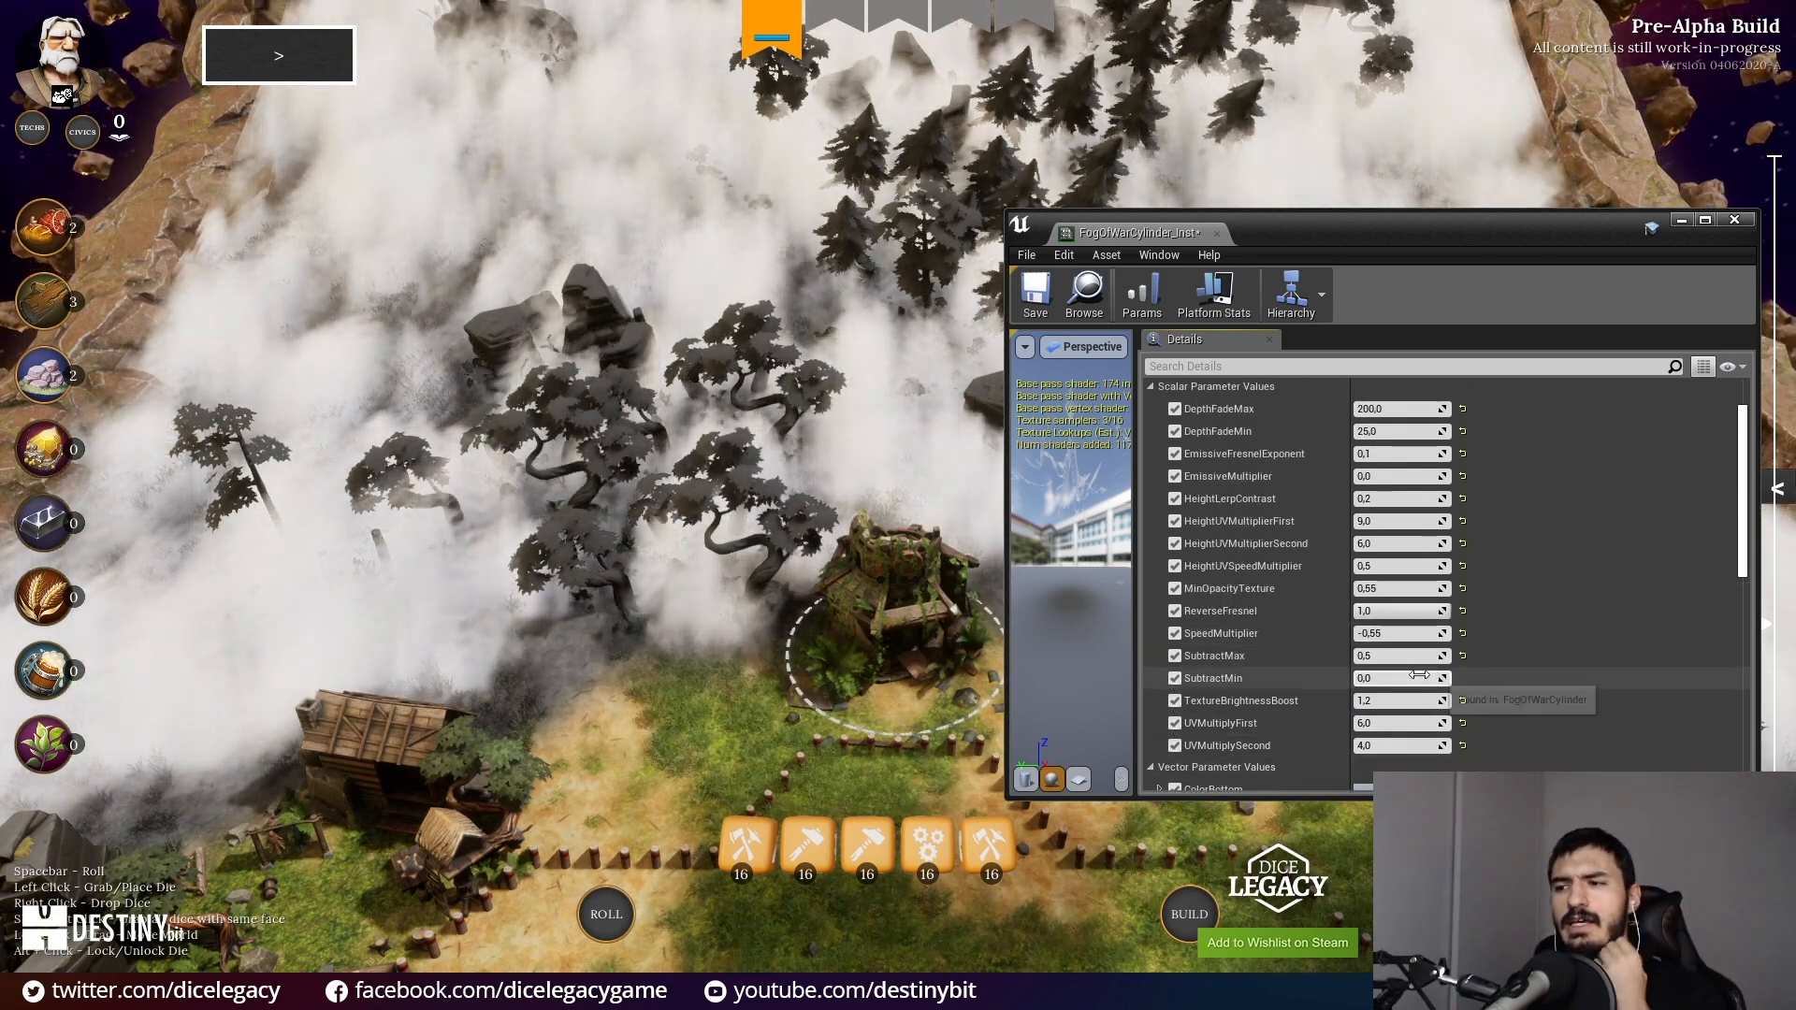
left_click(1395, 662)
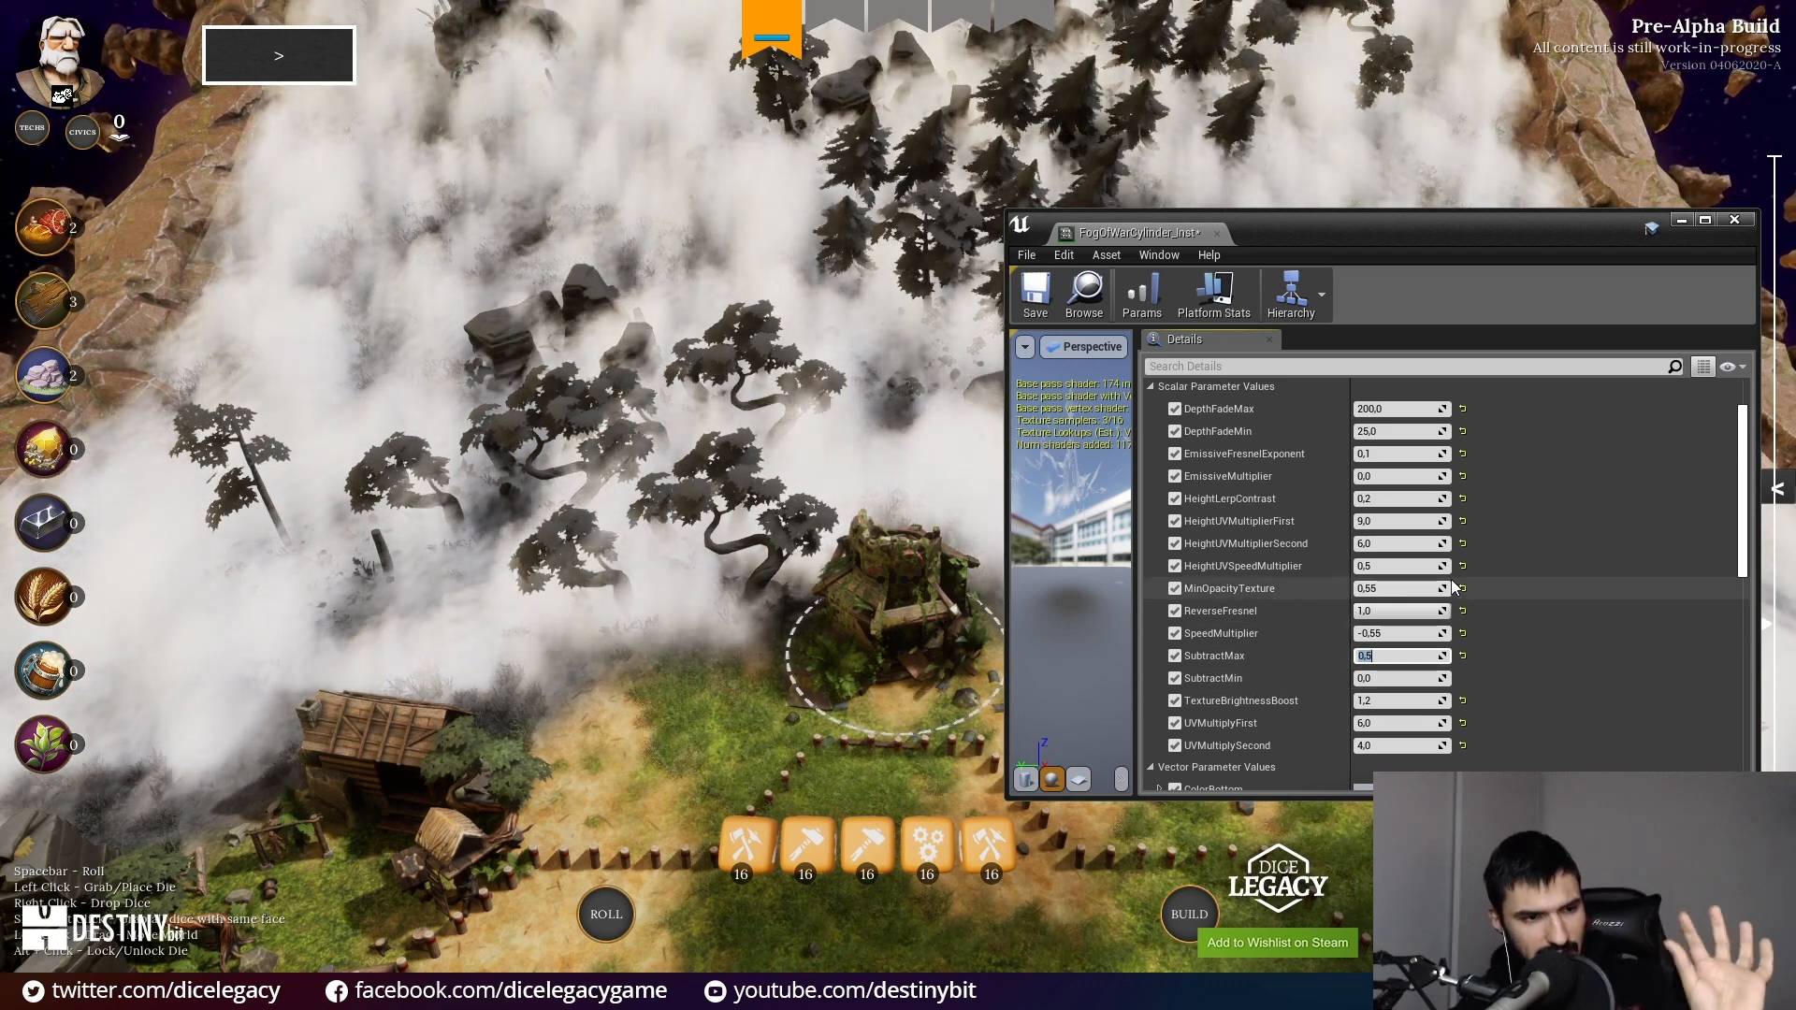
type("1")
key("Return")
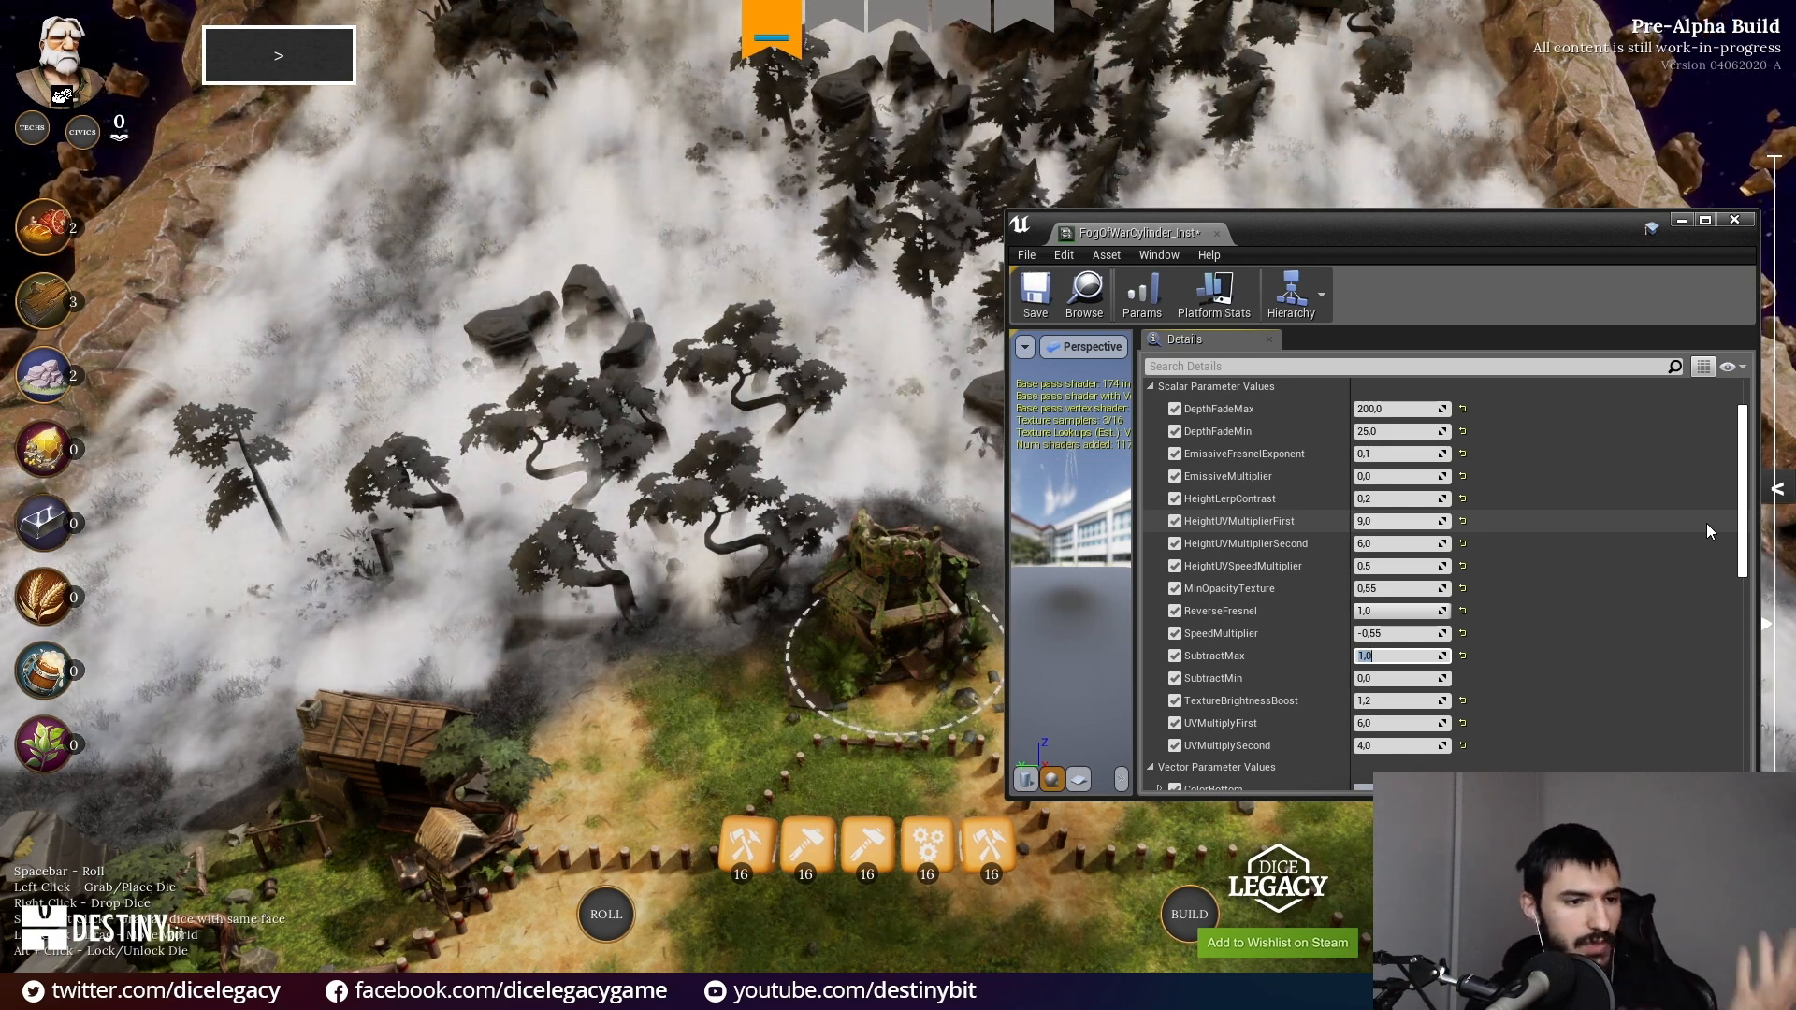
Step: Set the SubtractMax scalar parameter to 0,8
type("0.")
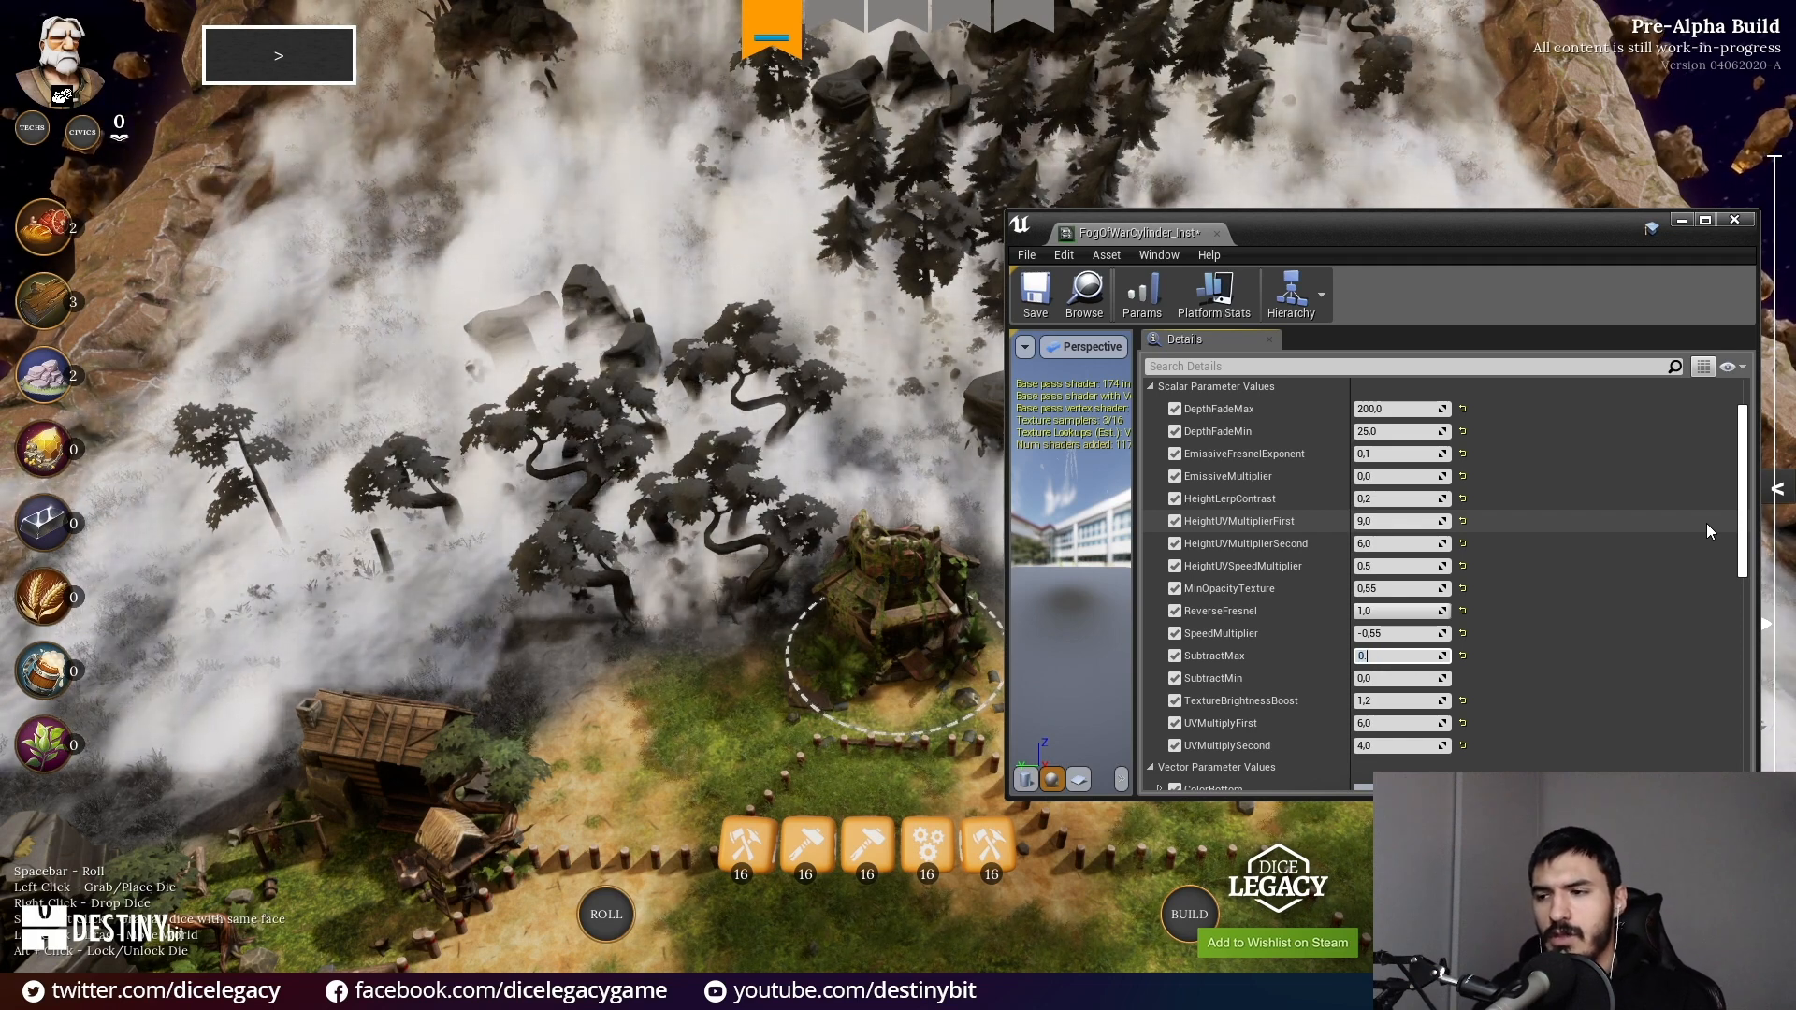
type(",8")
key("Return")
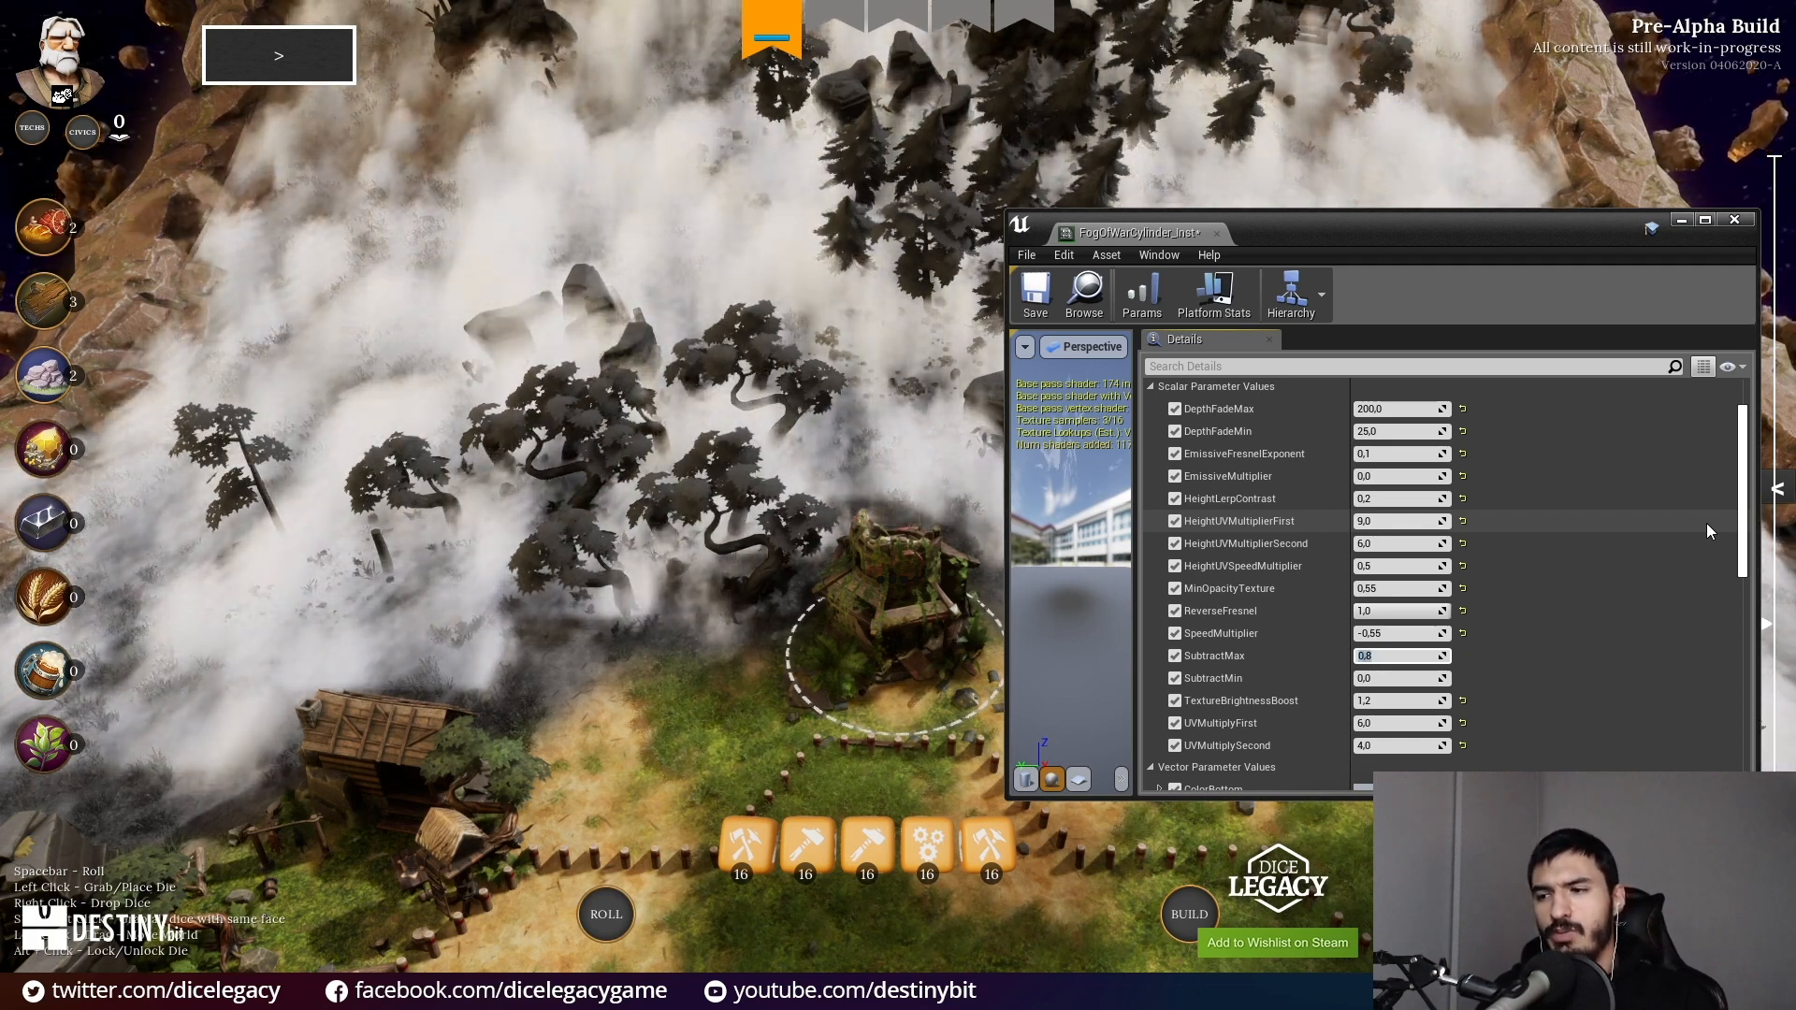
Step: Set the SubtractMax scalar parameter to 0,2
type("1")
key("BackSpace")
type("0,2")
key("Return")
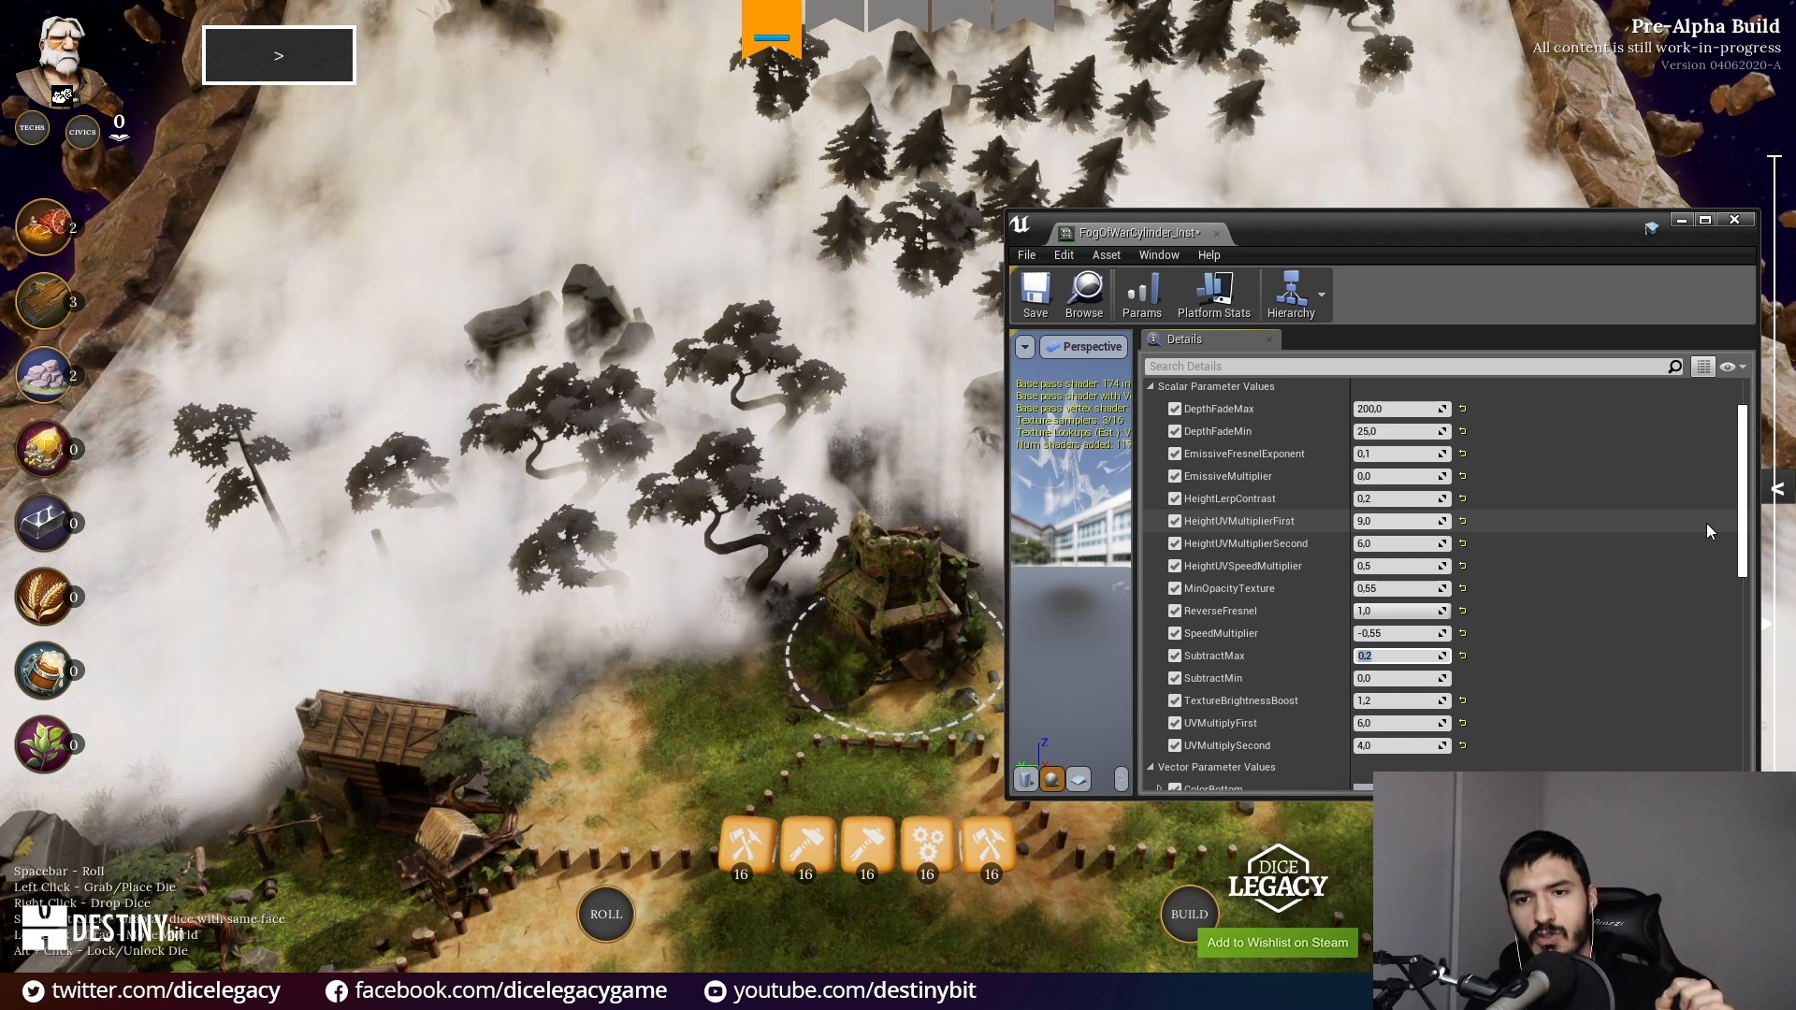
Step: Try the SubtractMax scalar parameter at 0,6 and settle on 0,8
type(".6")
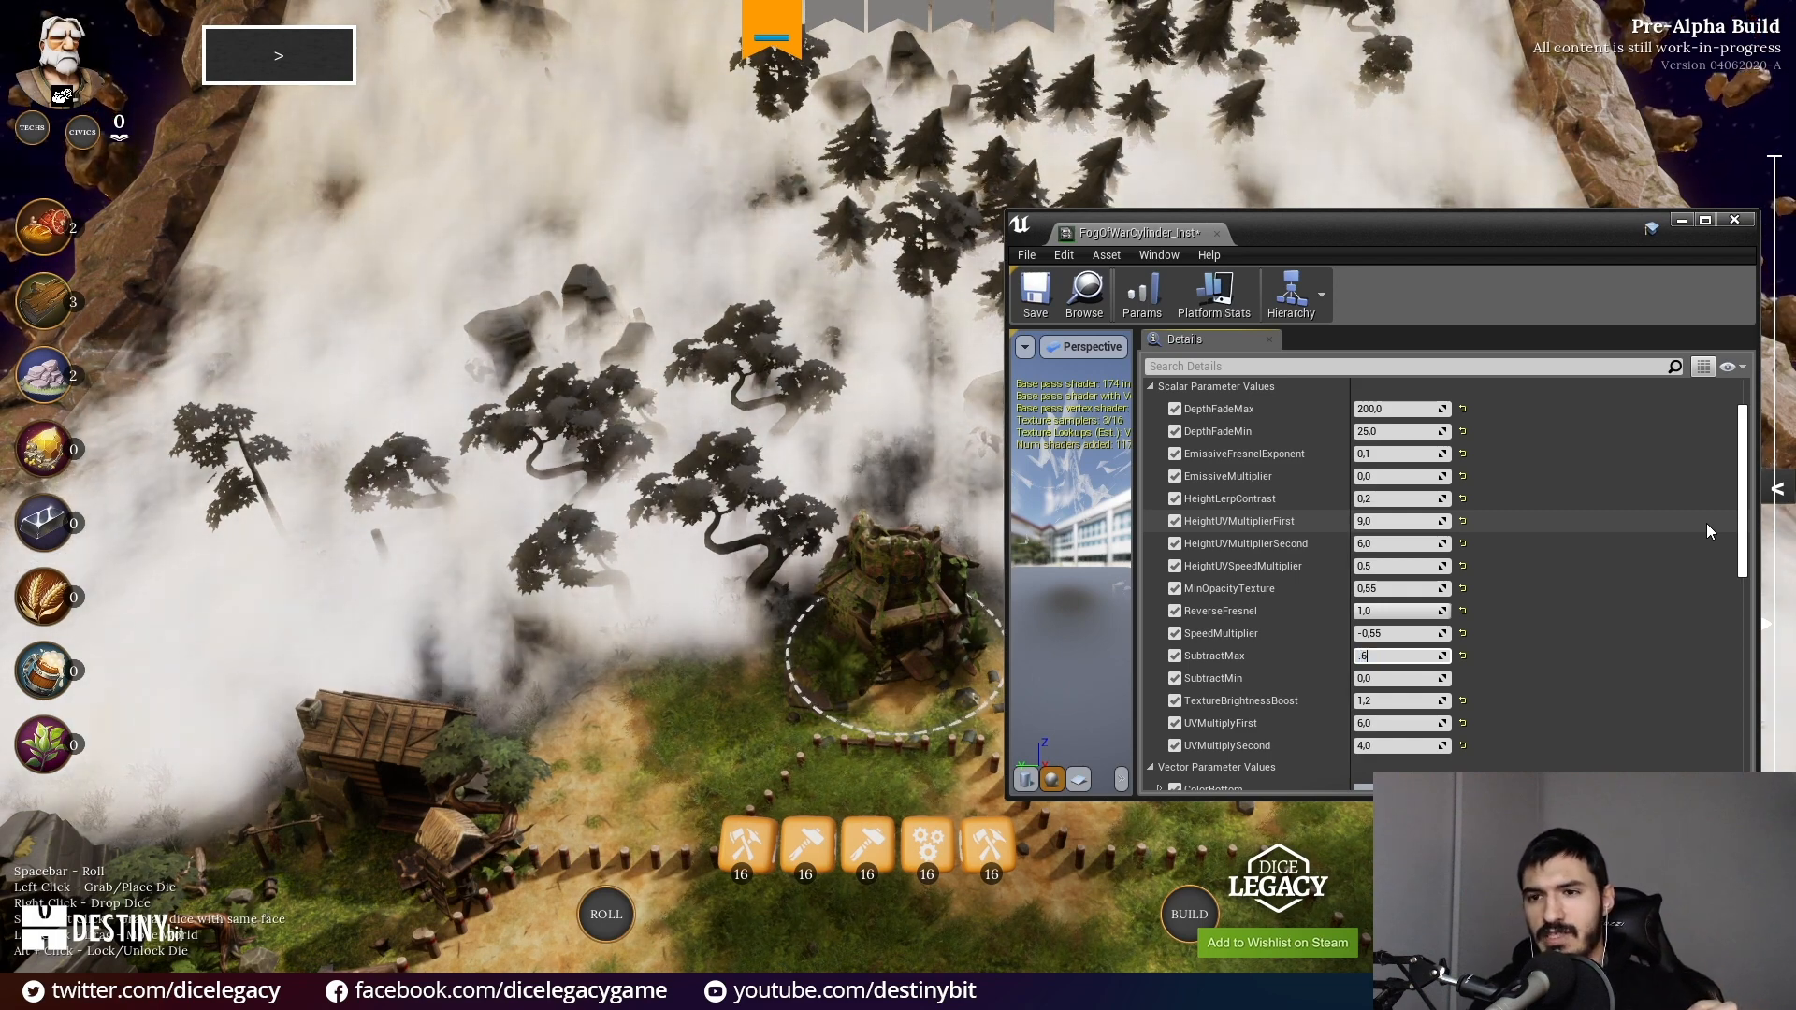
key("Return")
type(".8")
key("Return")
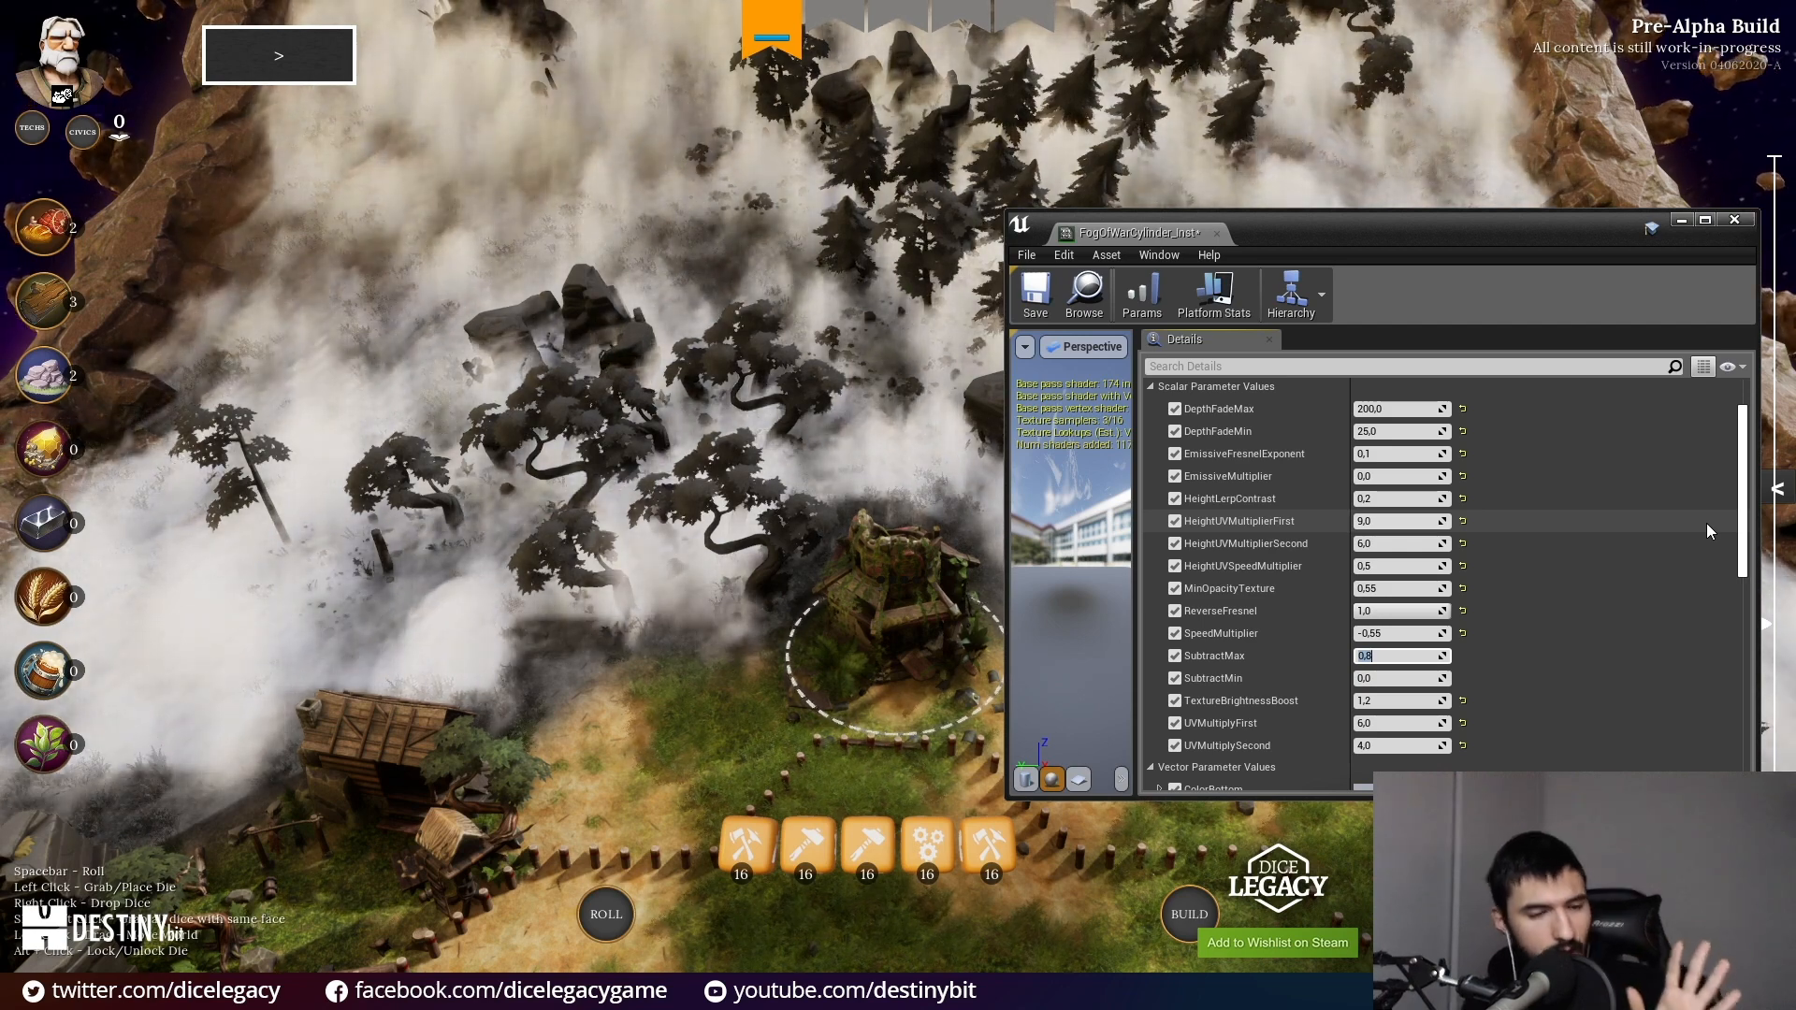
Step: Set the UVMultiplyFirst scalar parameter to 12 and UVMultiplySecond to 8 in the fog material instance
scroll(1474, 625, "up", 1)
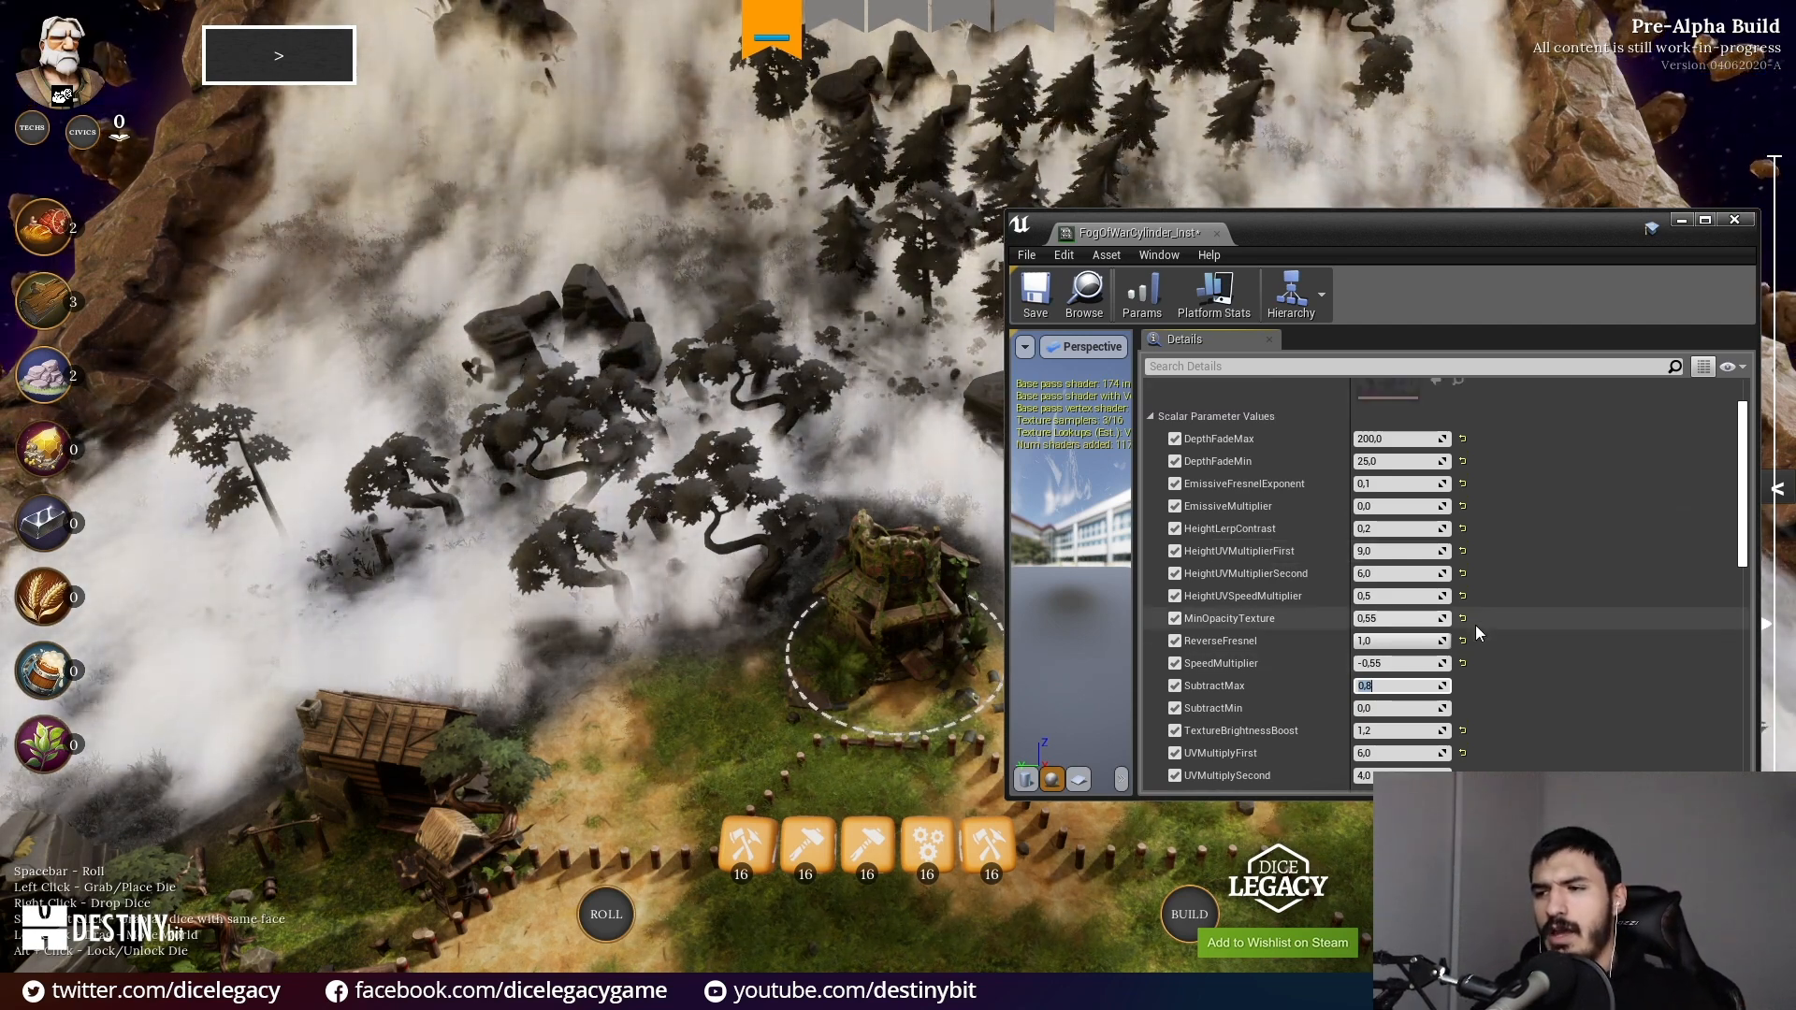
scroll(1437, 615, "down", 6)
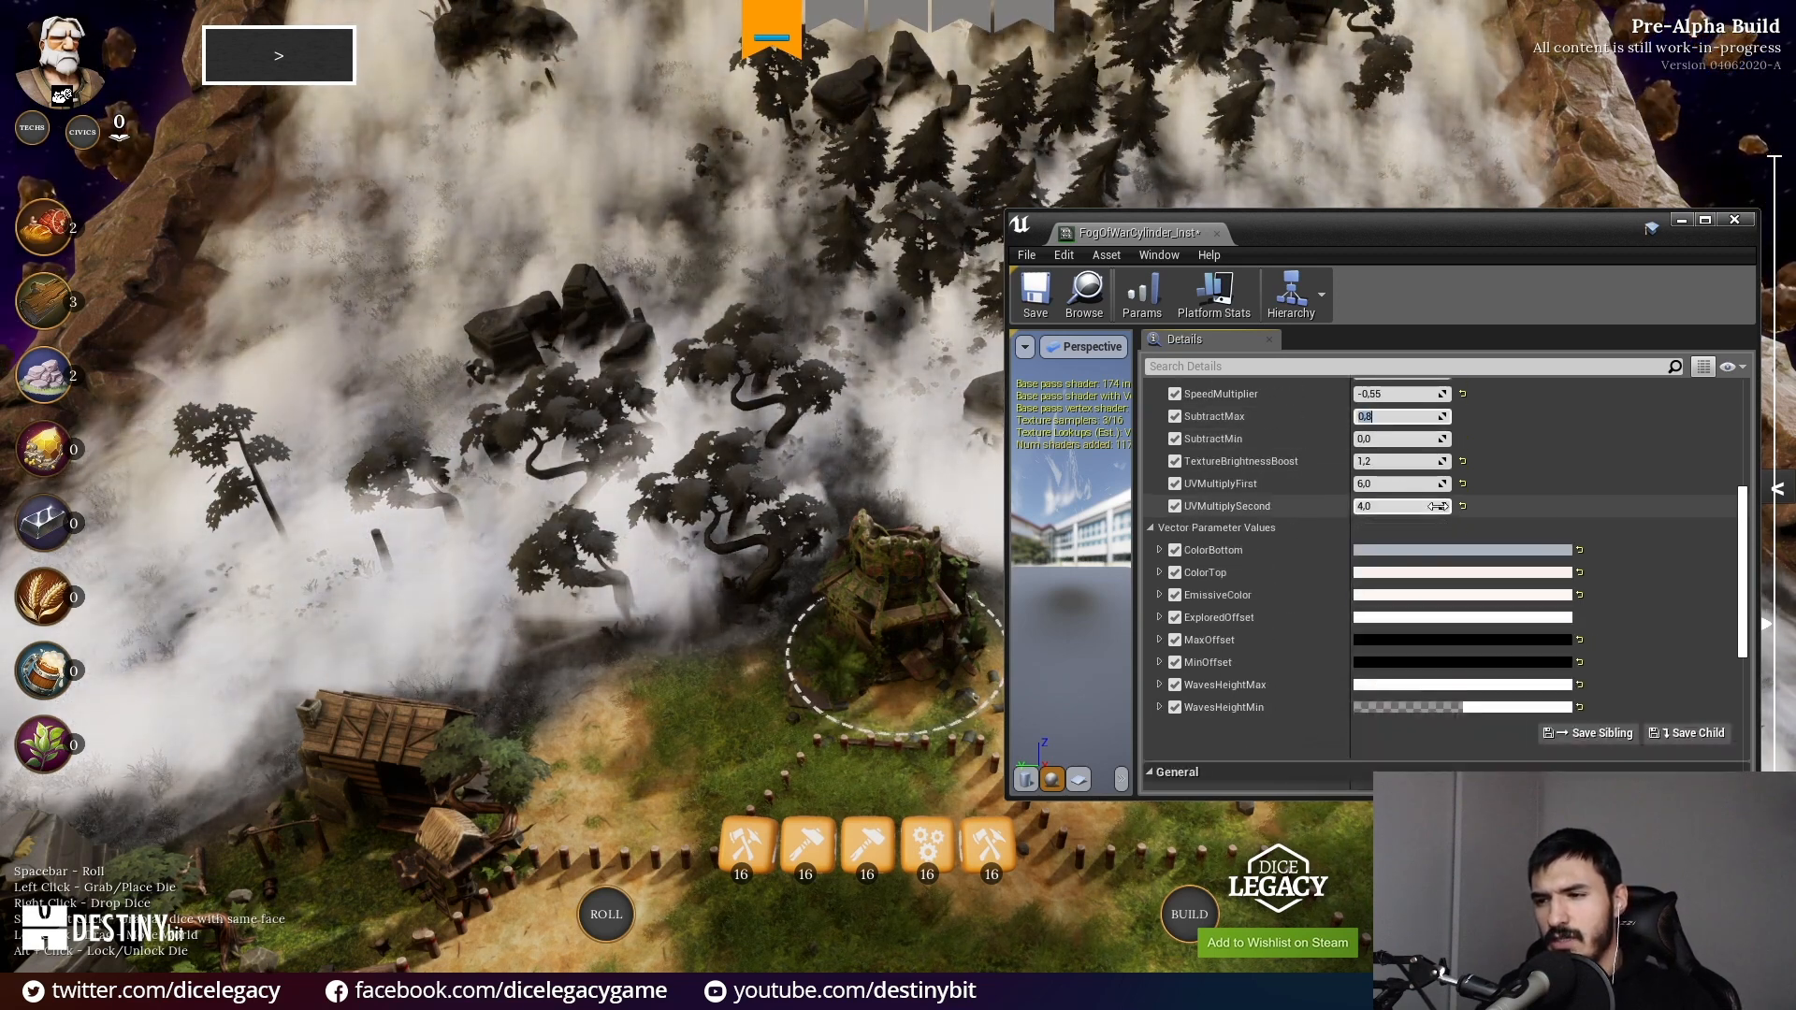
scroll(1438, 507, "up", 6)
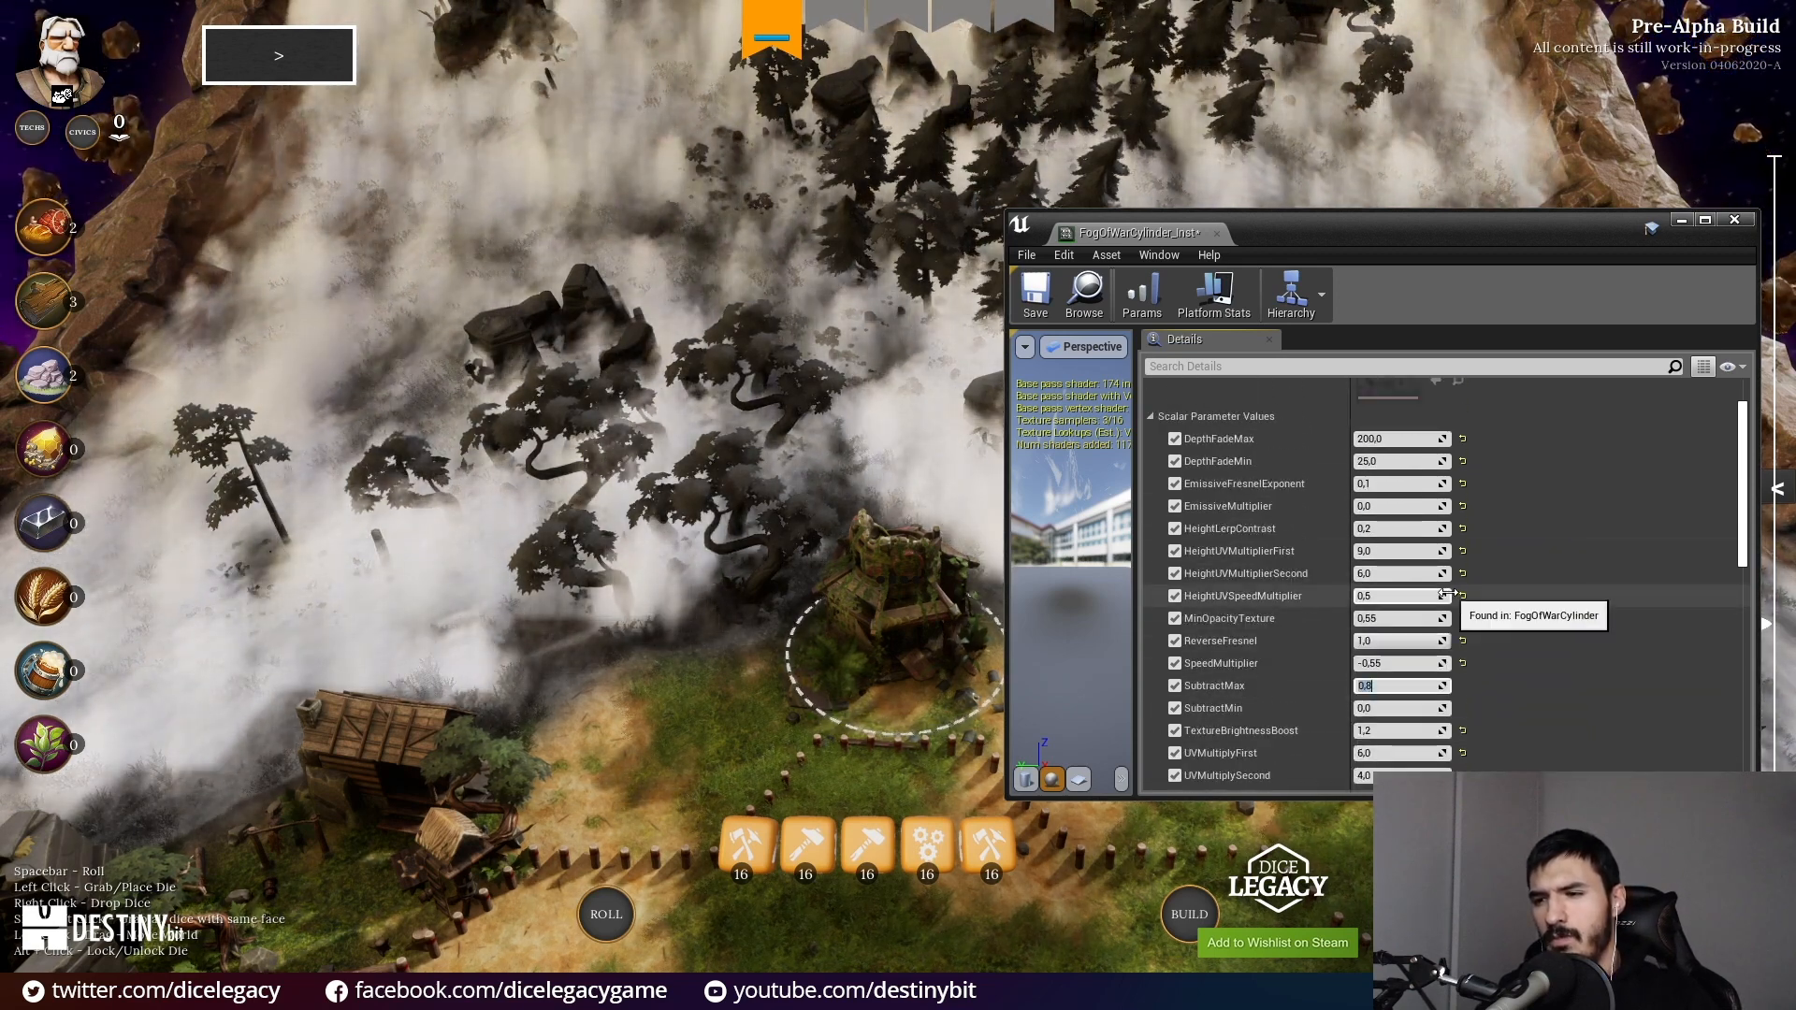
scroll(1447, 595, "down", 2)
left_click(1441, 693)
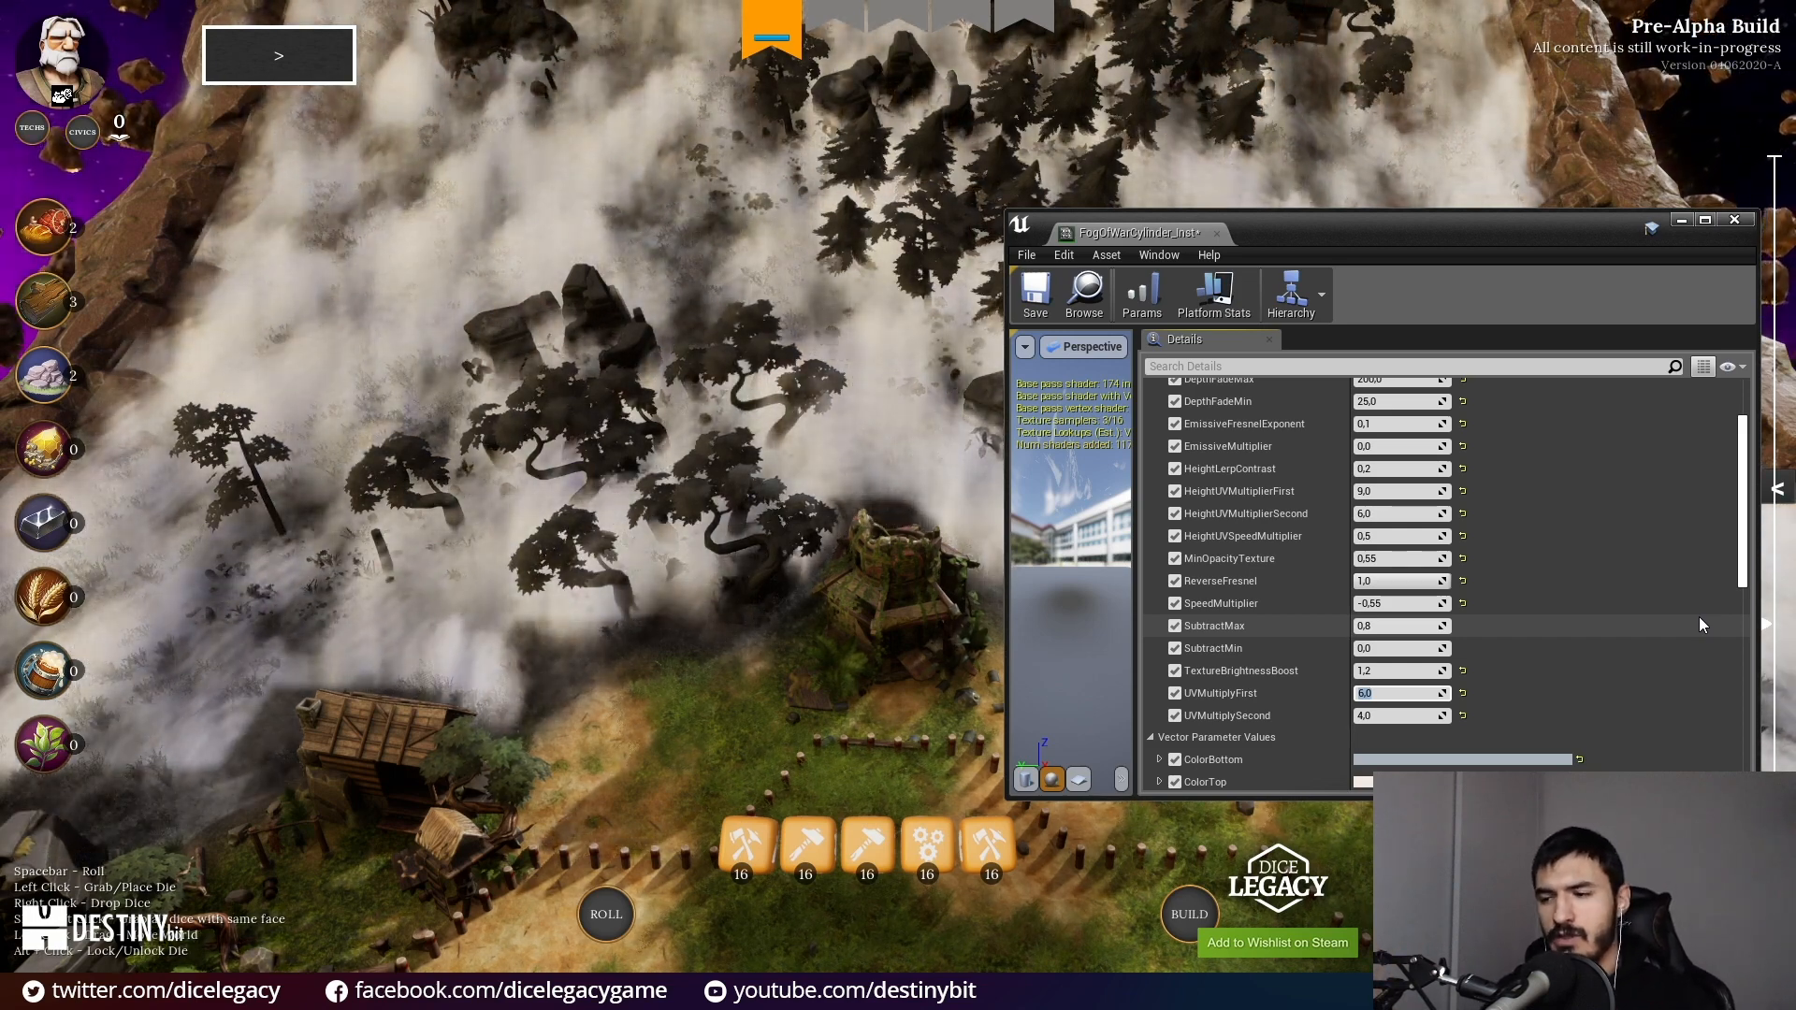
type("12")
key("Tab")
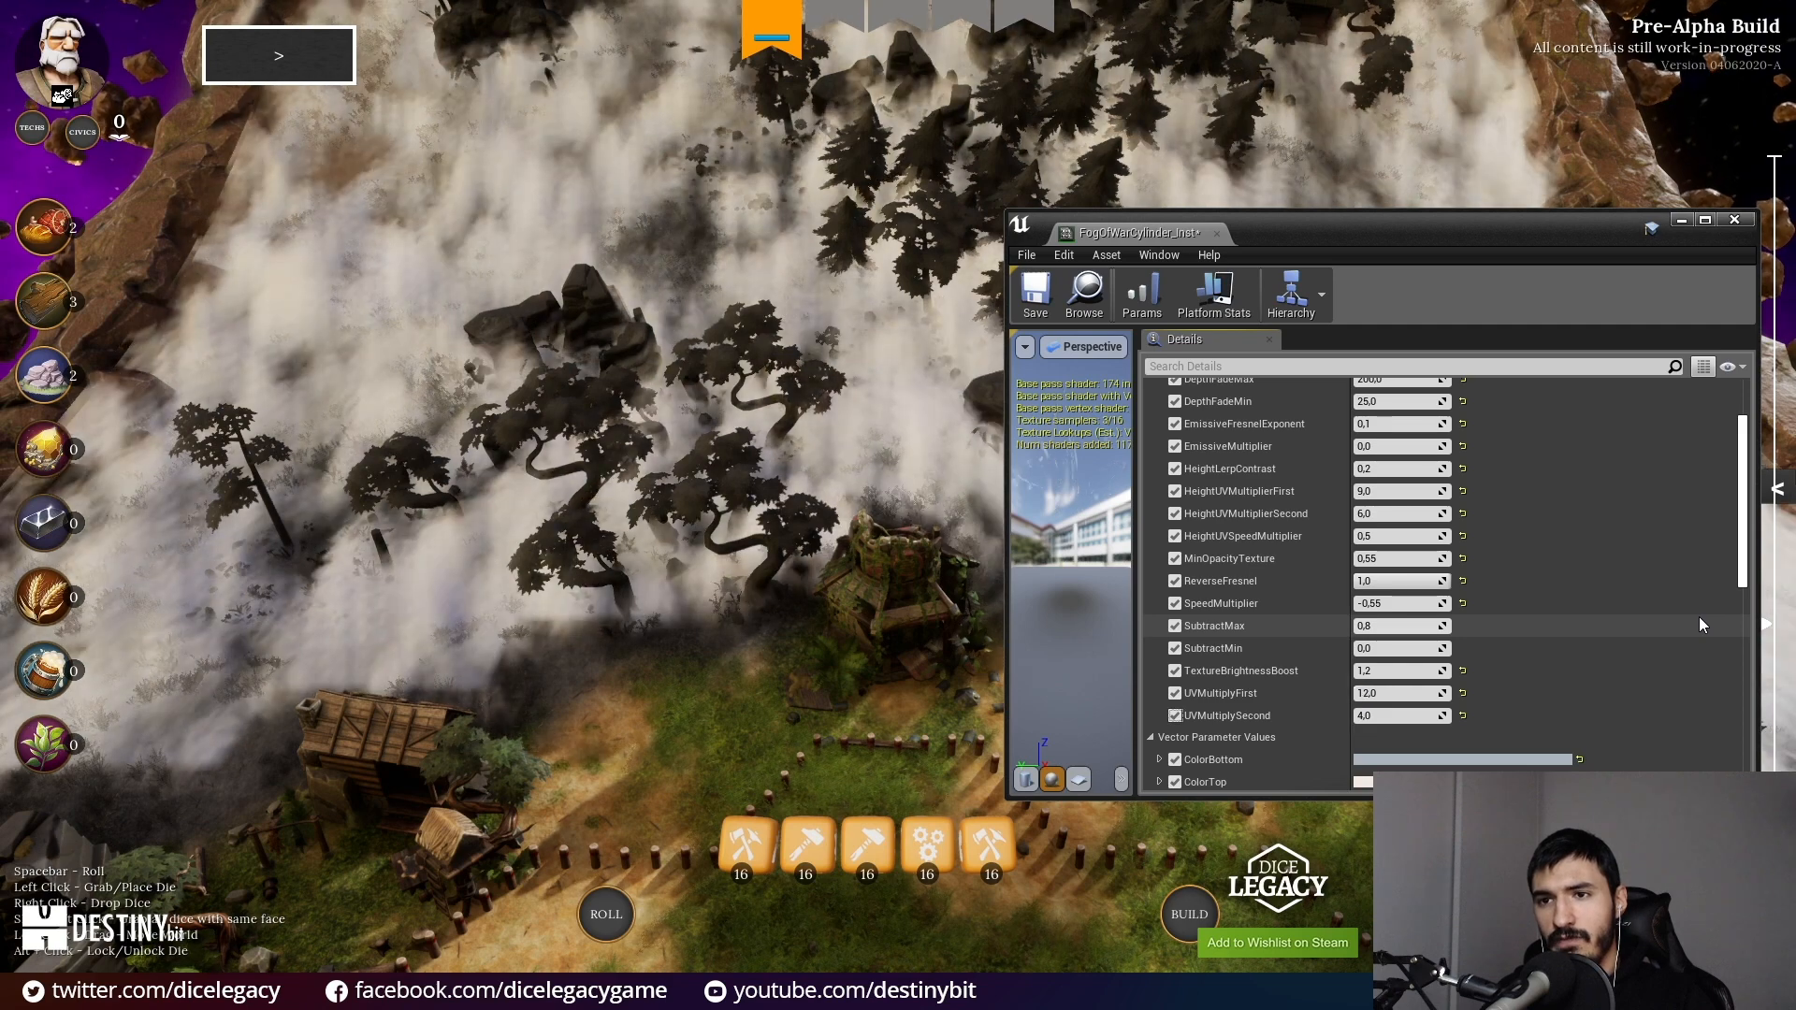
key("Tab")
type("8")
key("Tab")
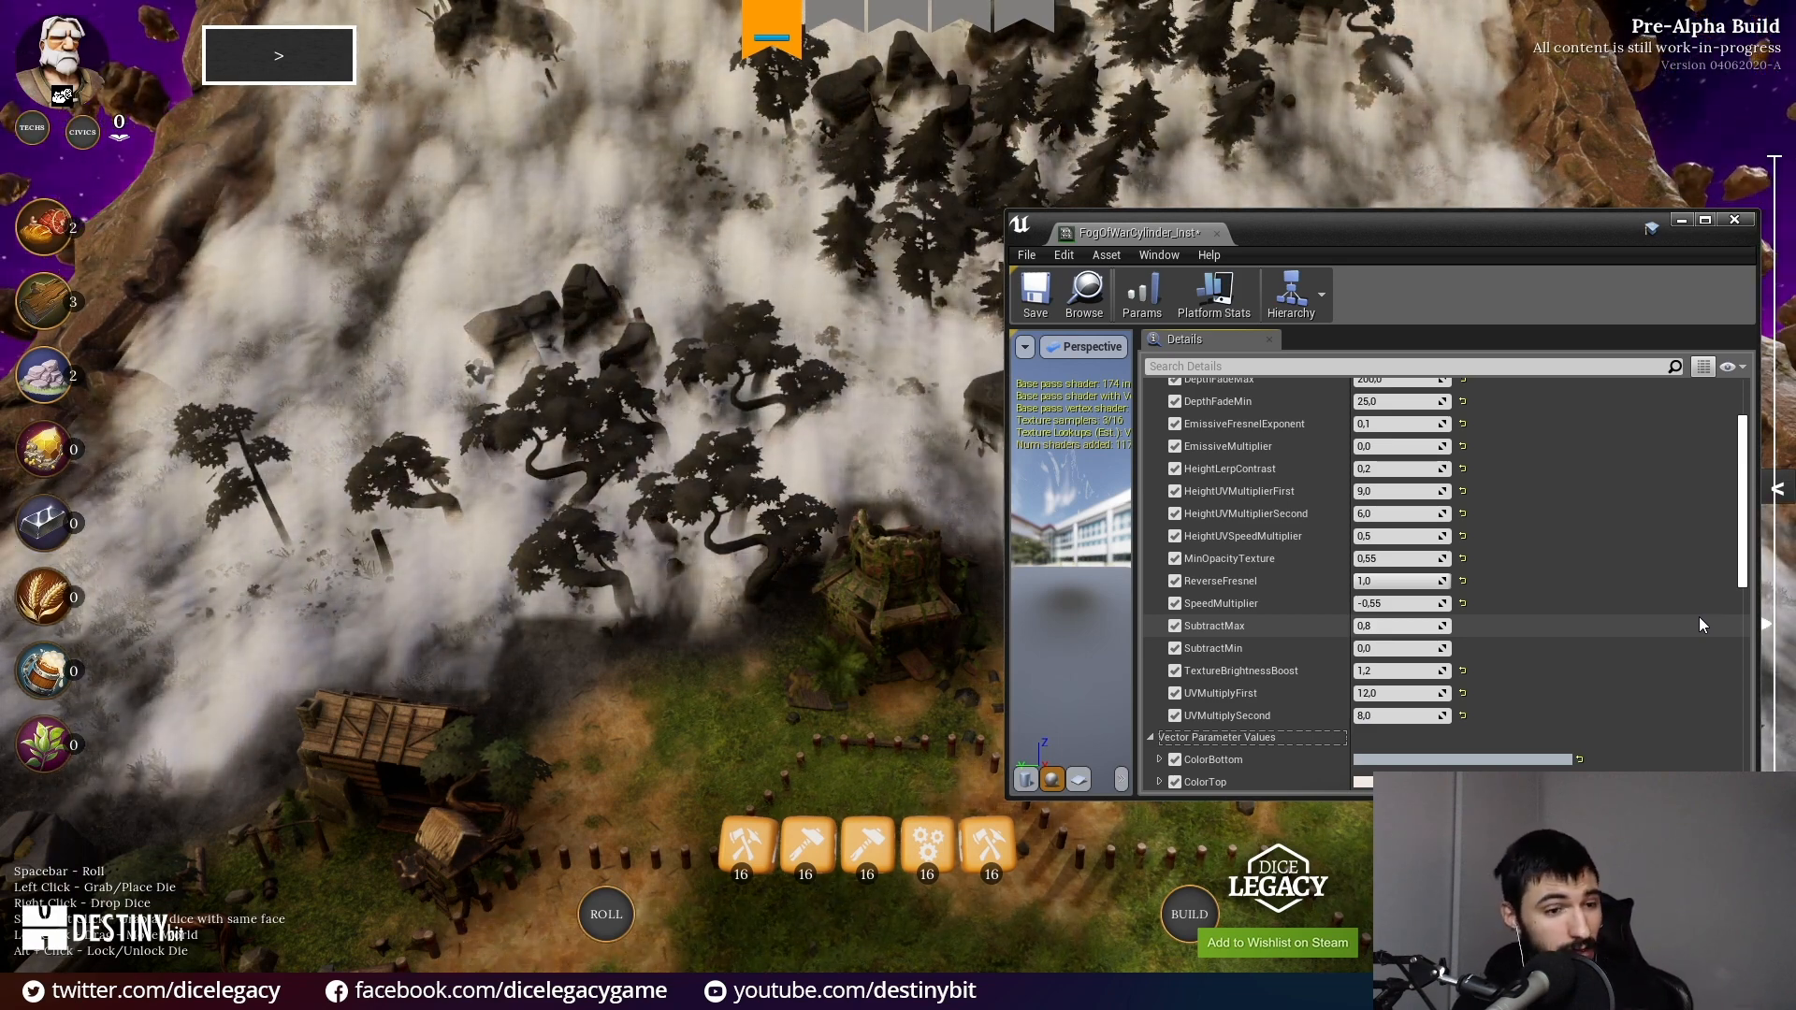
Step: Return UVMultiplyFirst to 6 and UVMultiplySecond to 4
left_click(1384, 697)
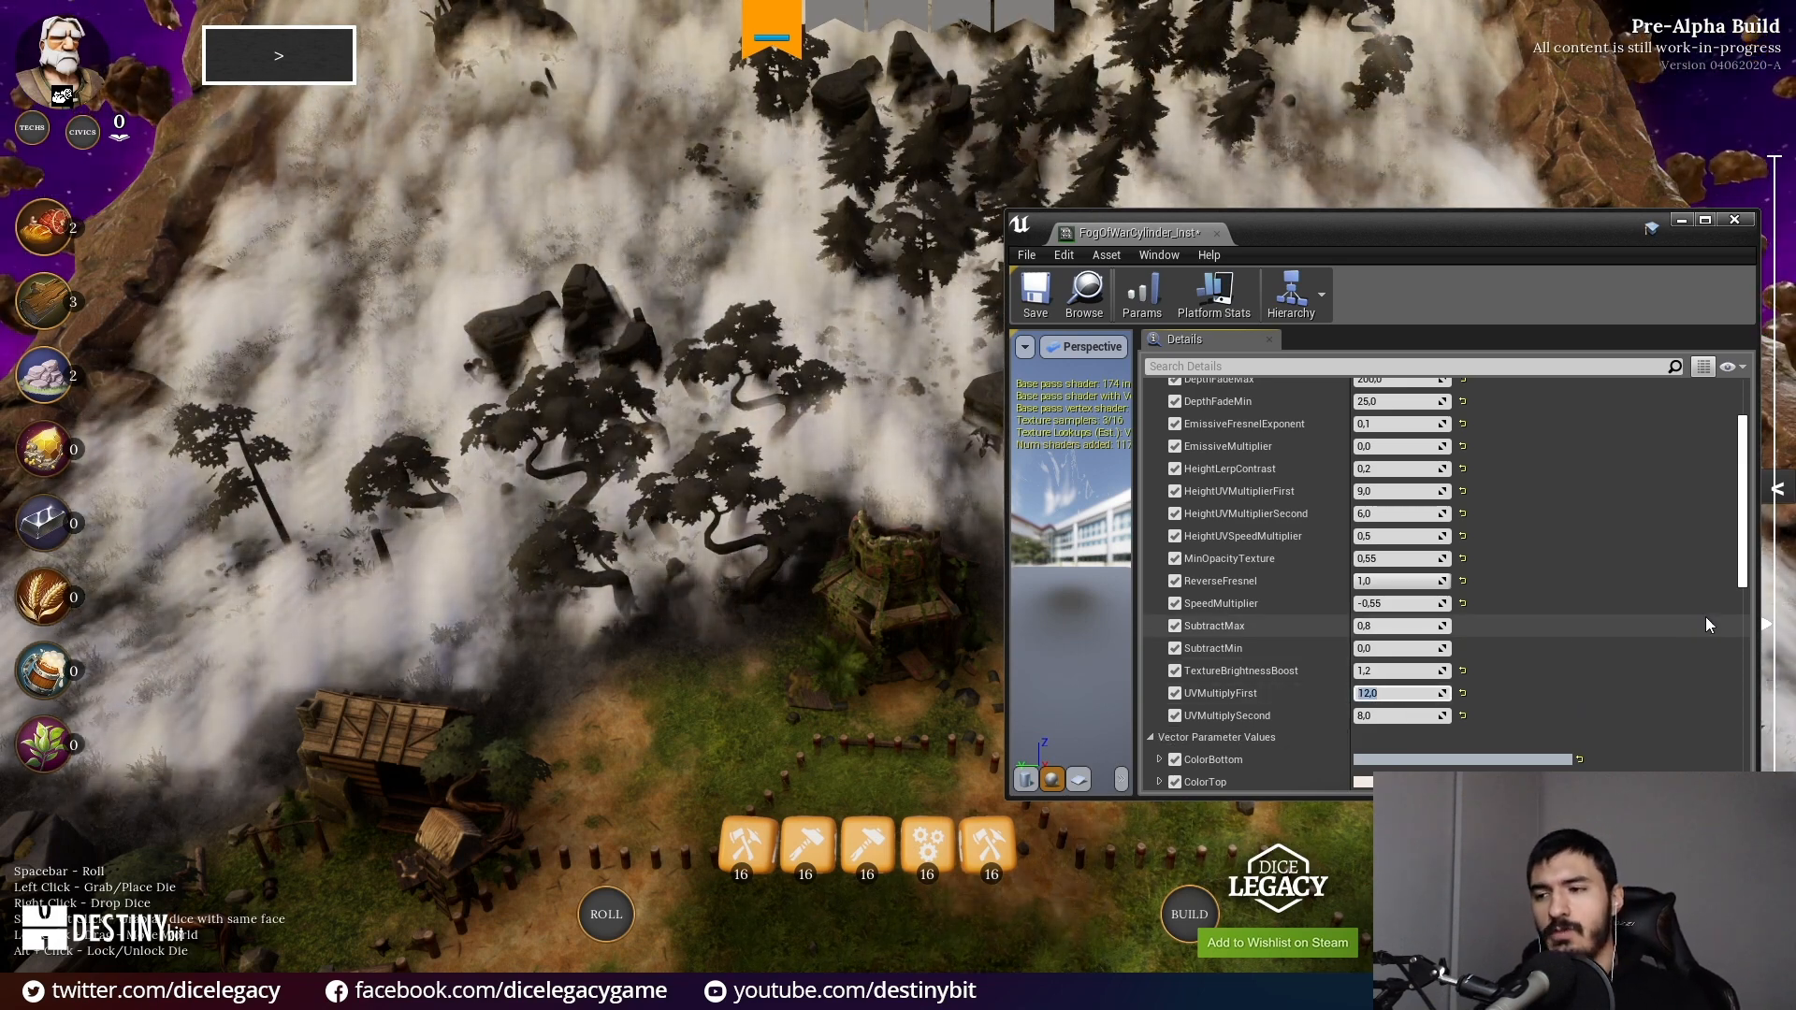
type("6")
key("Return")
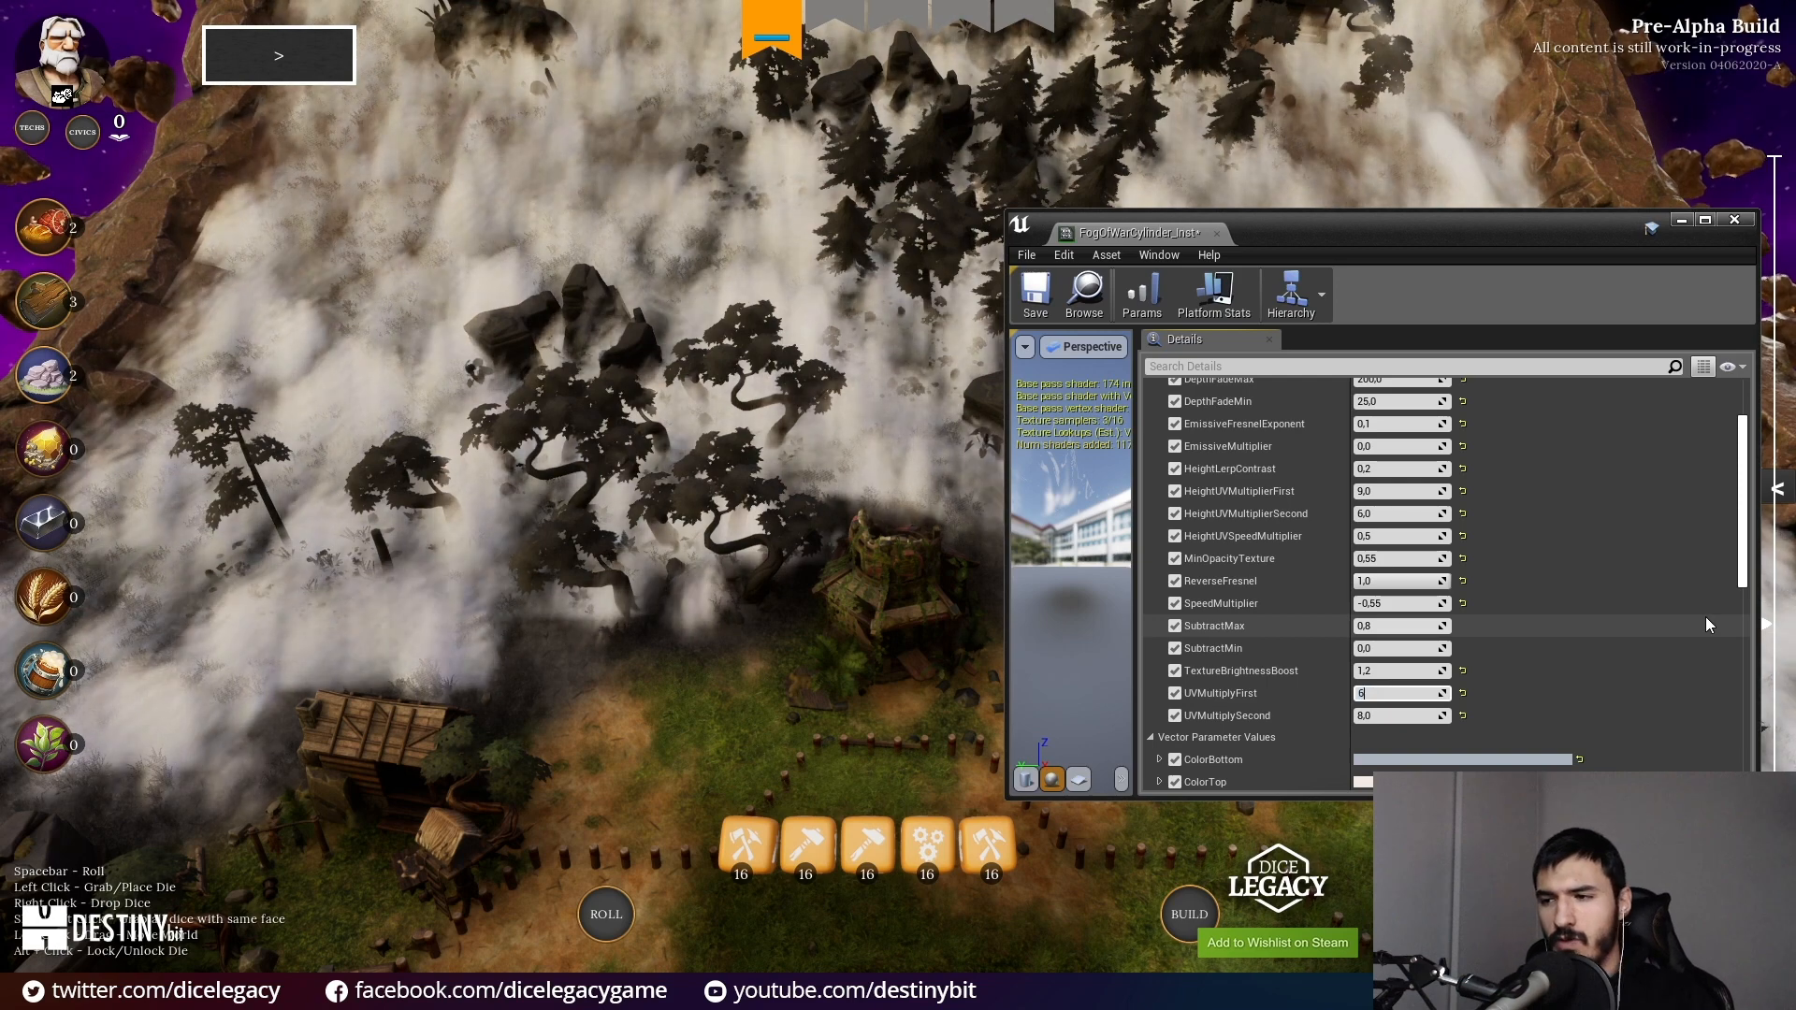
key("Tab")
type("4")
key("Tab")
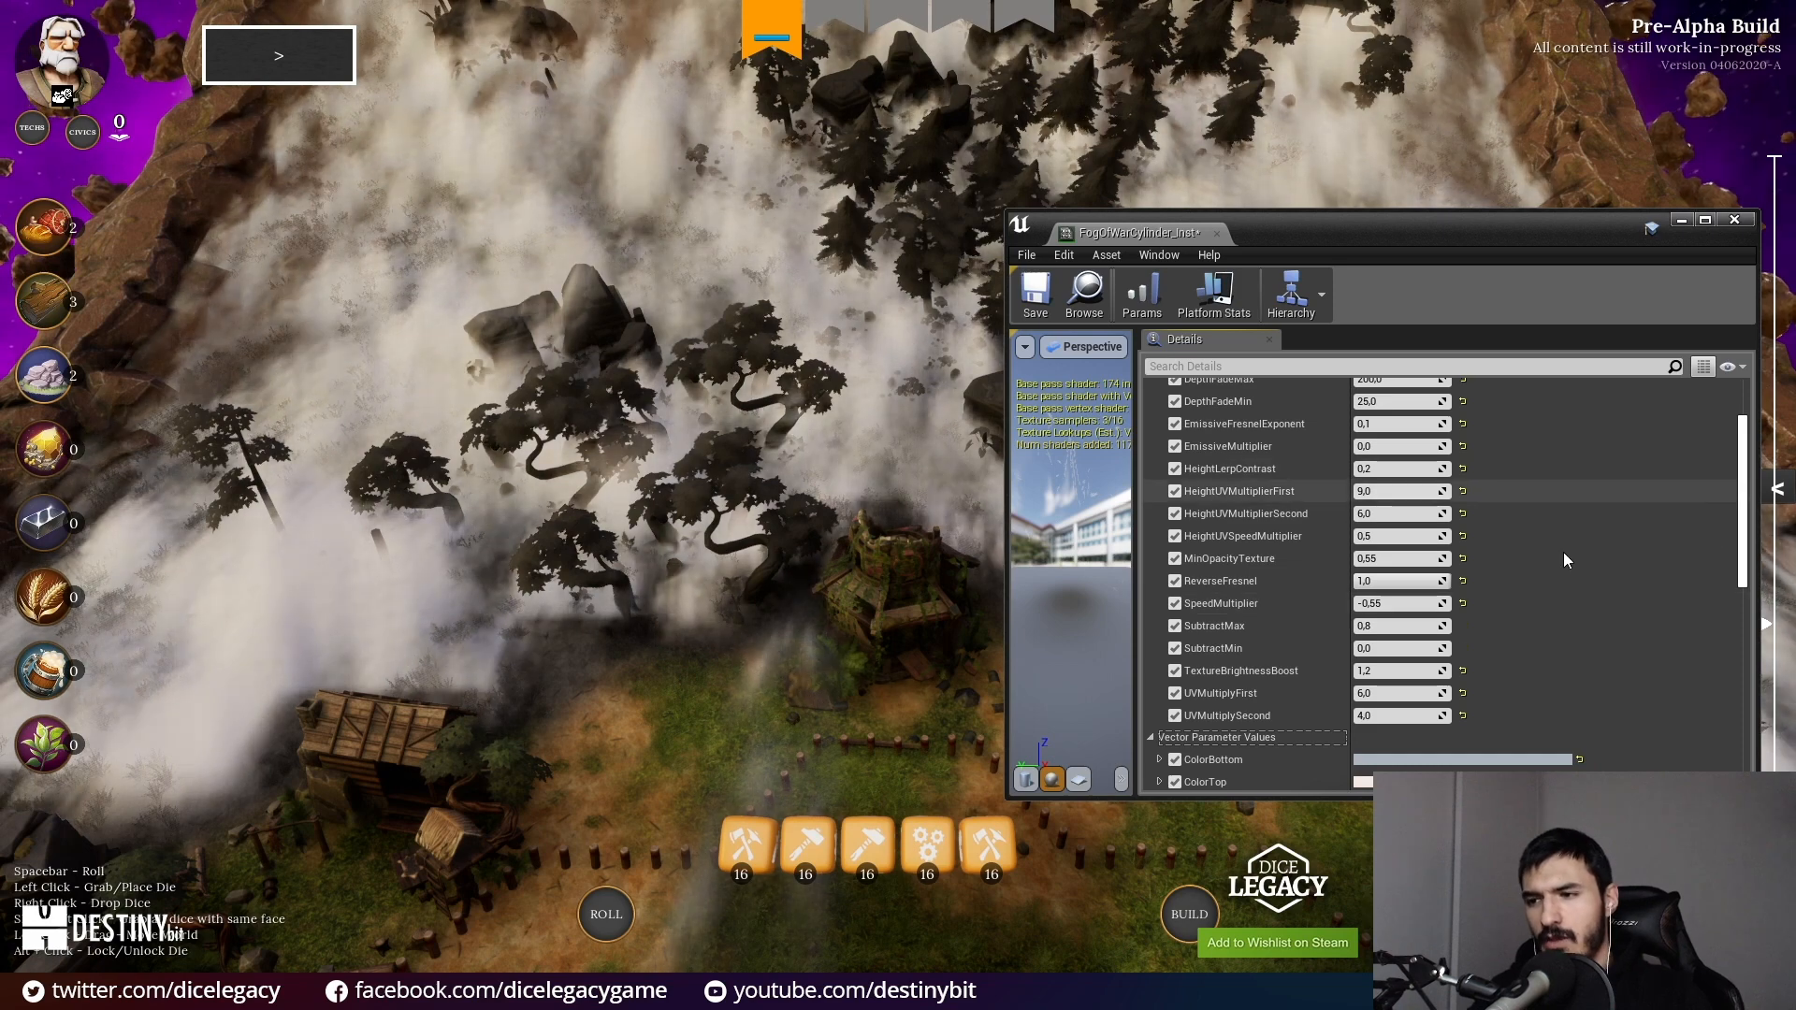
Step: Set the HeightLerpContrast scalar parameter of the fog material instance to 2
scroll(1529, 632, "up", 3)
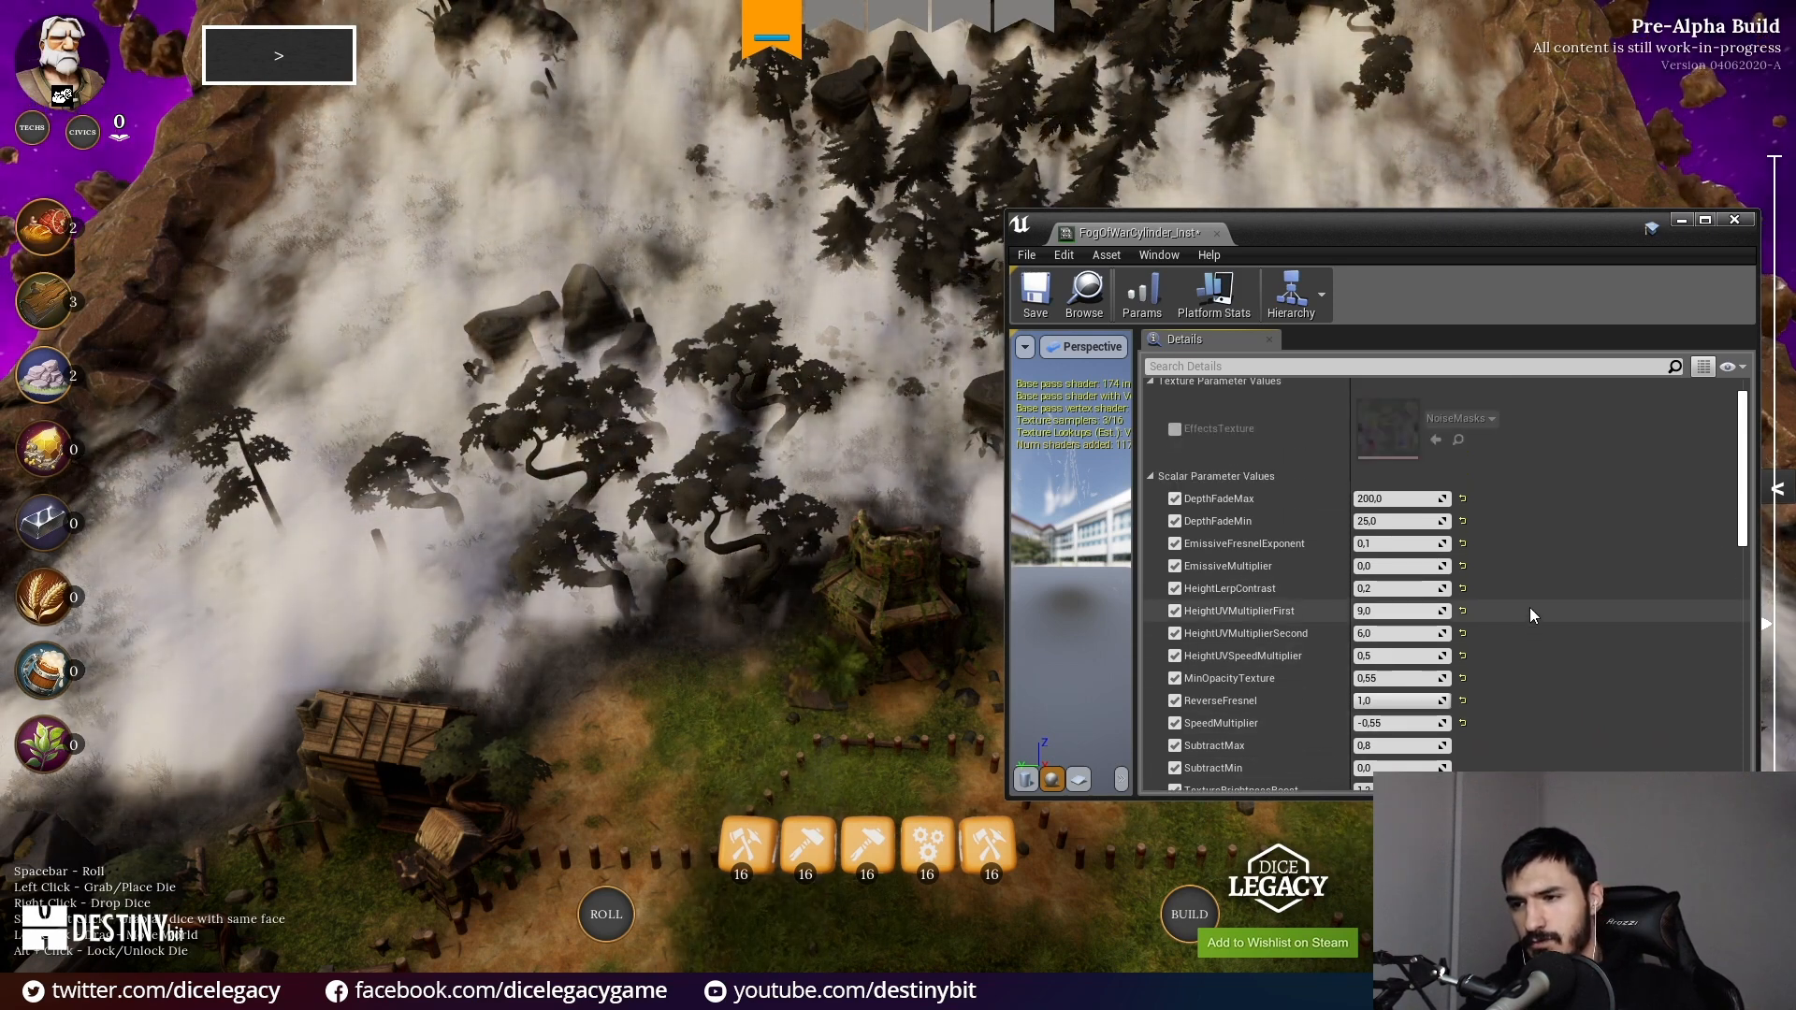
left_click(1403, 588)
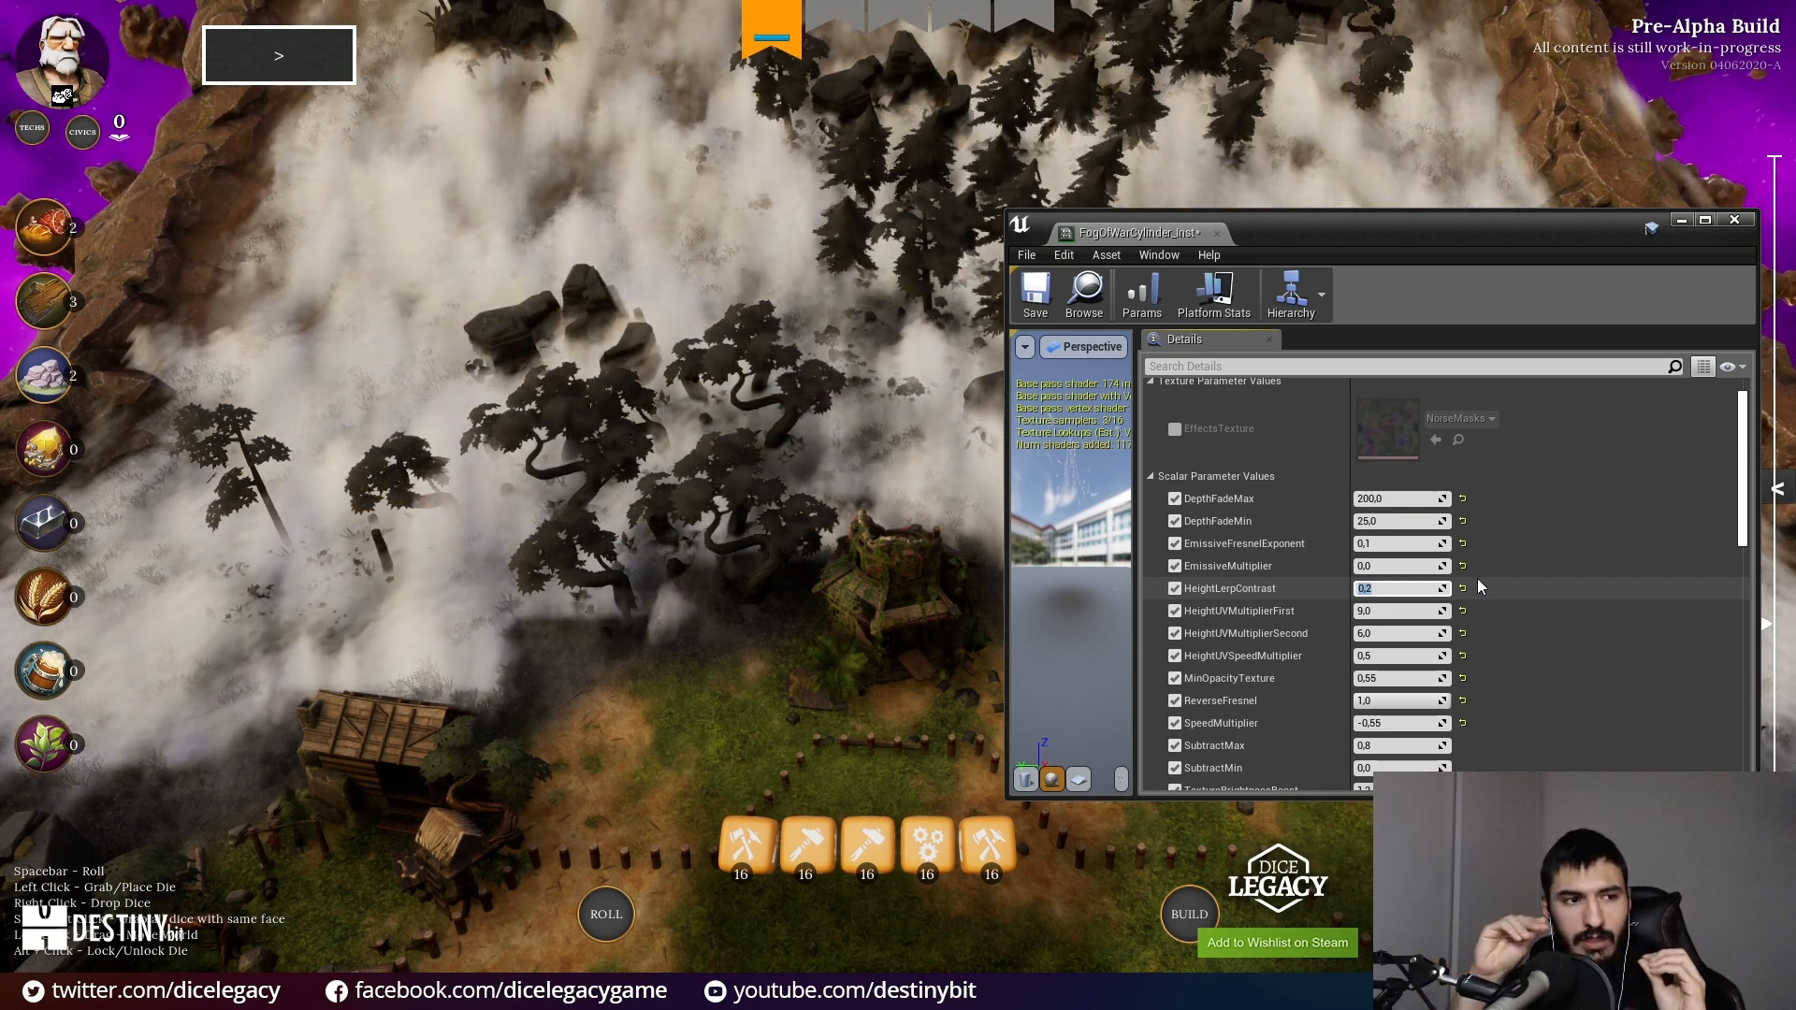
type("2")
key("Return")
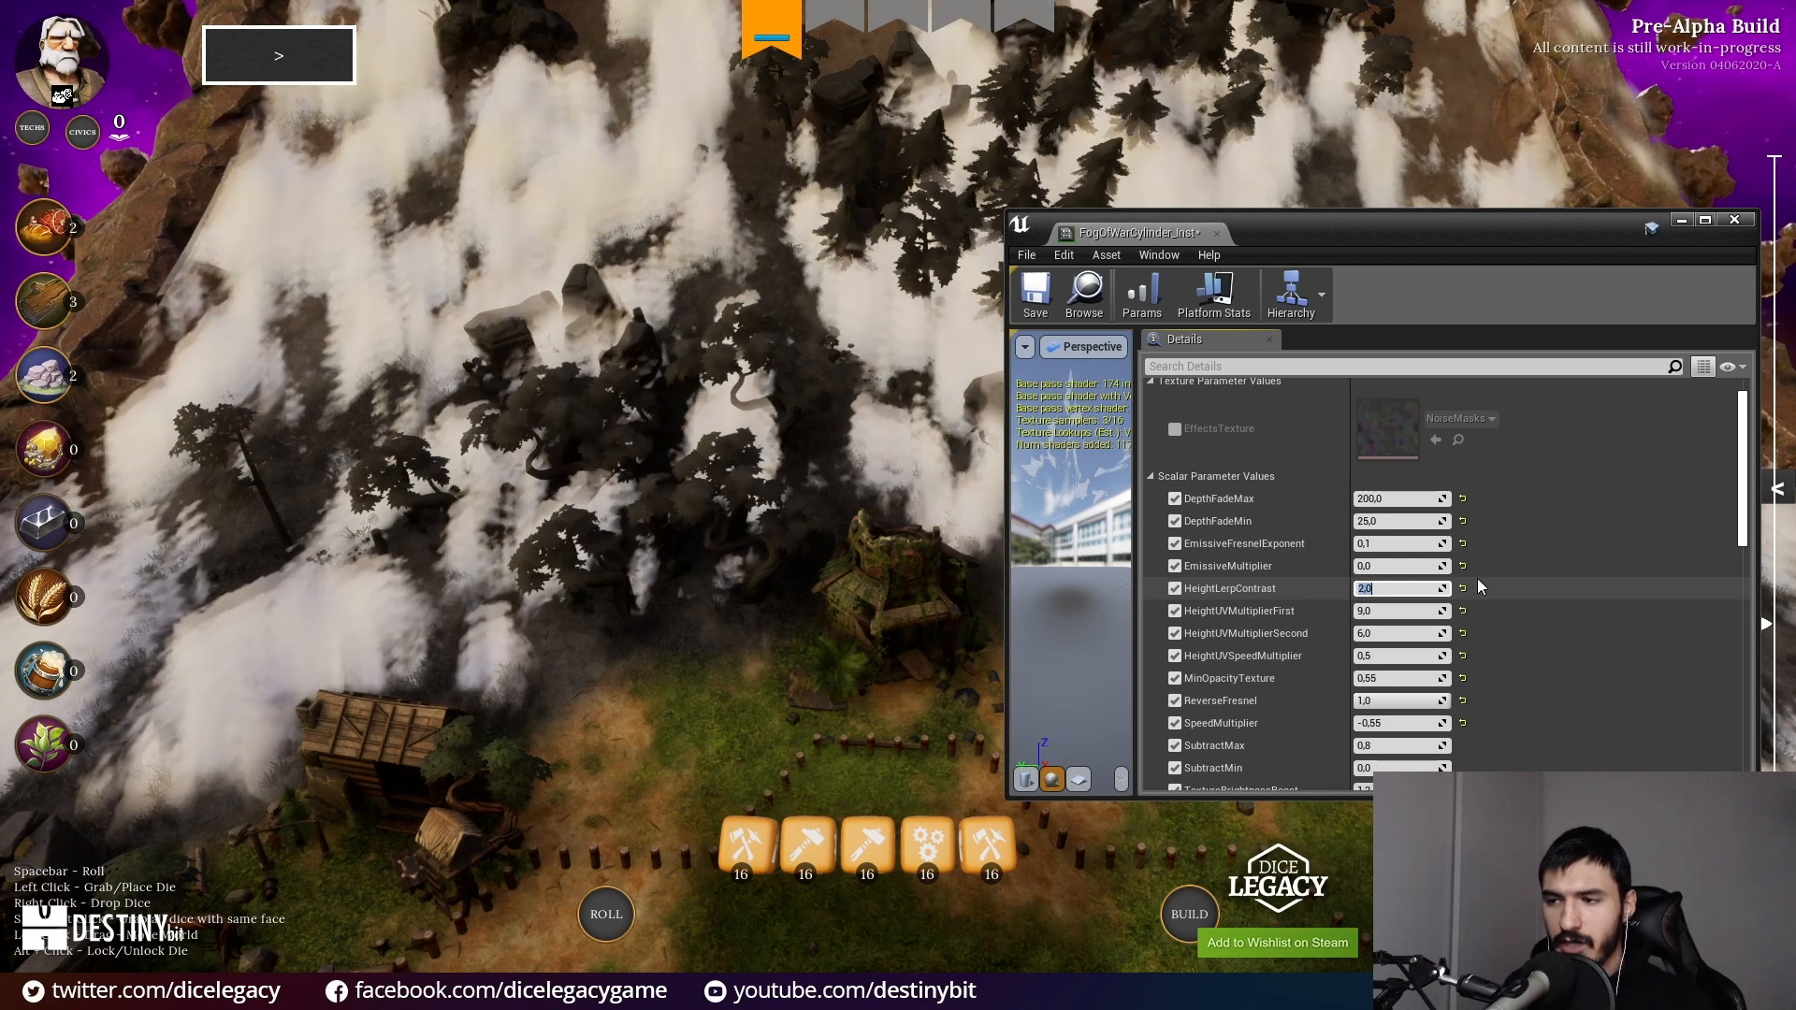
Step: Lower HeightLerpContrast through 1, 0,5 and 0,2, and settle on 0,3
type("1")
key("Return")
type(".5")
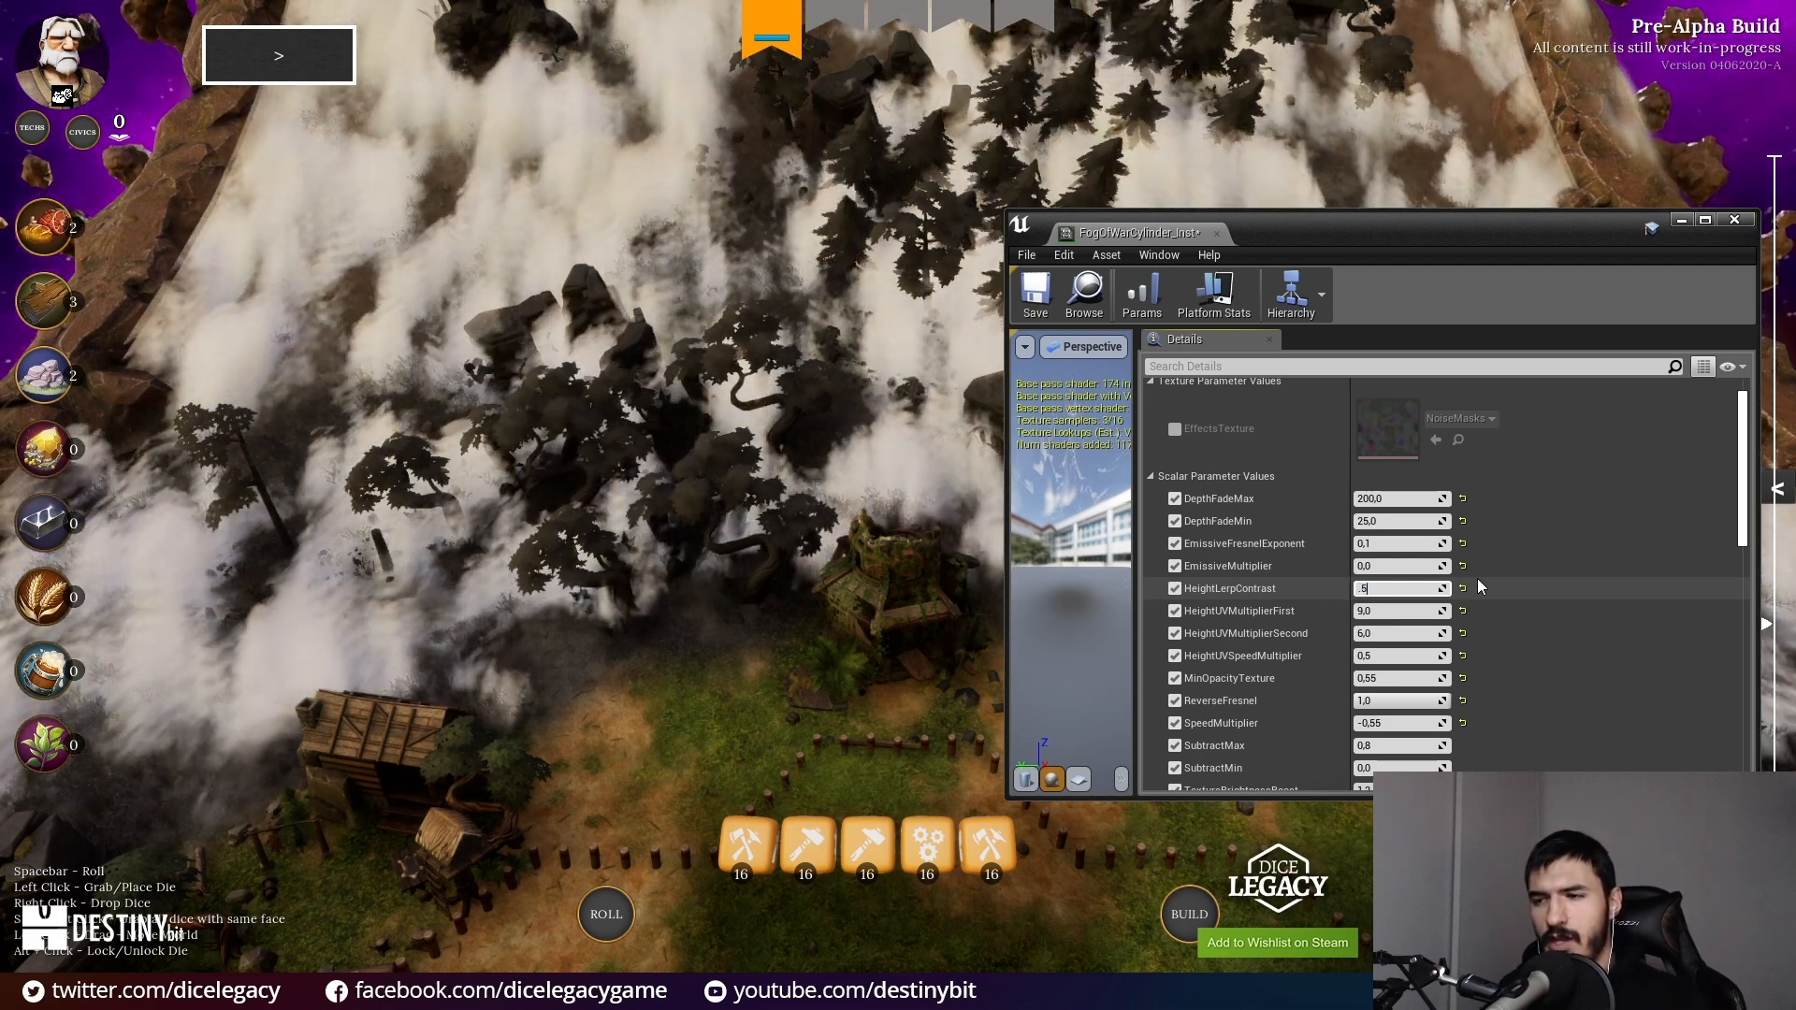
type("3")
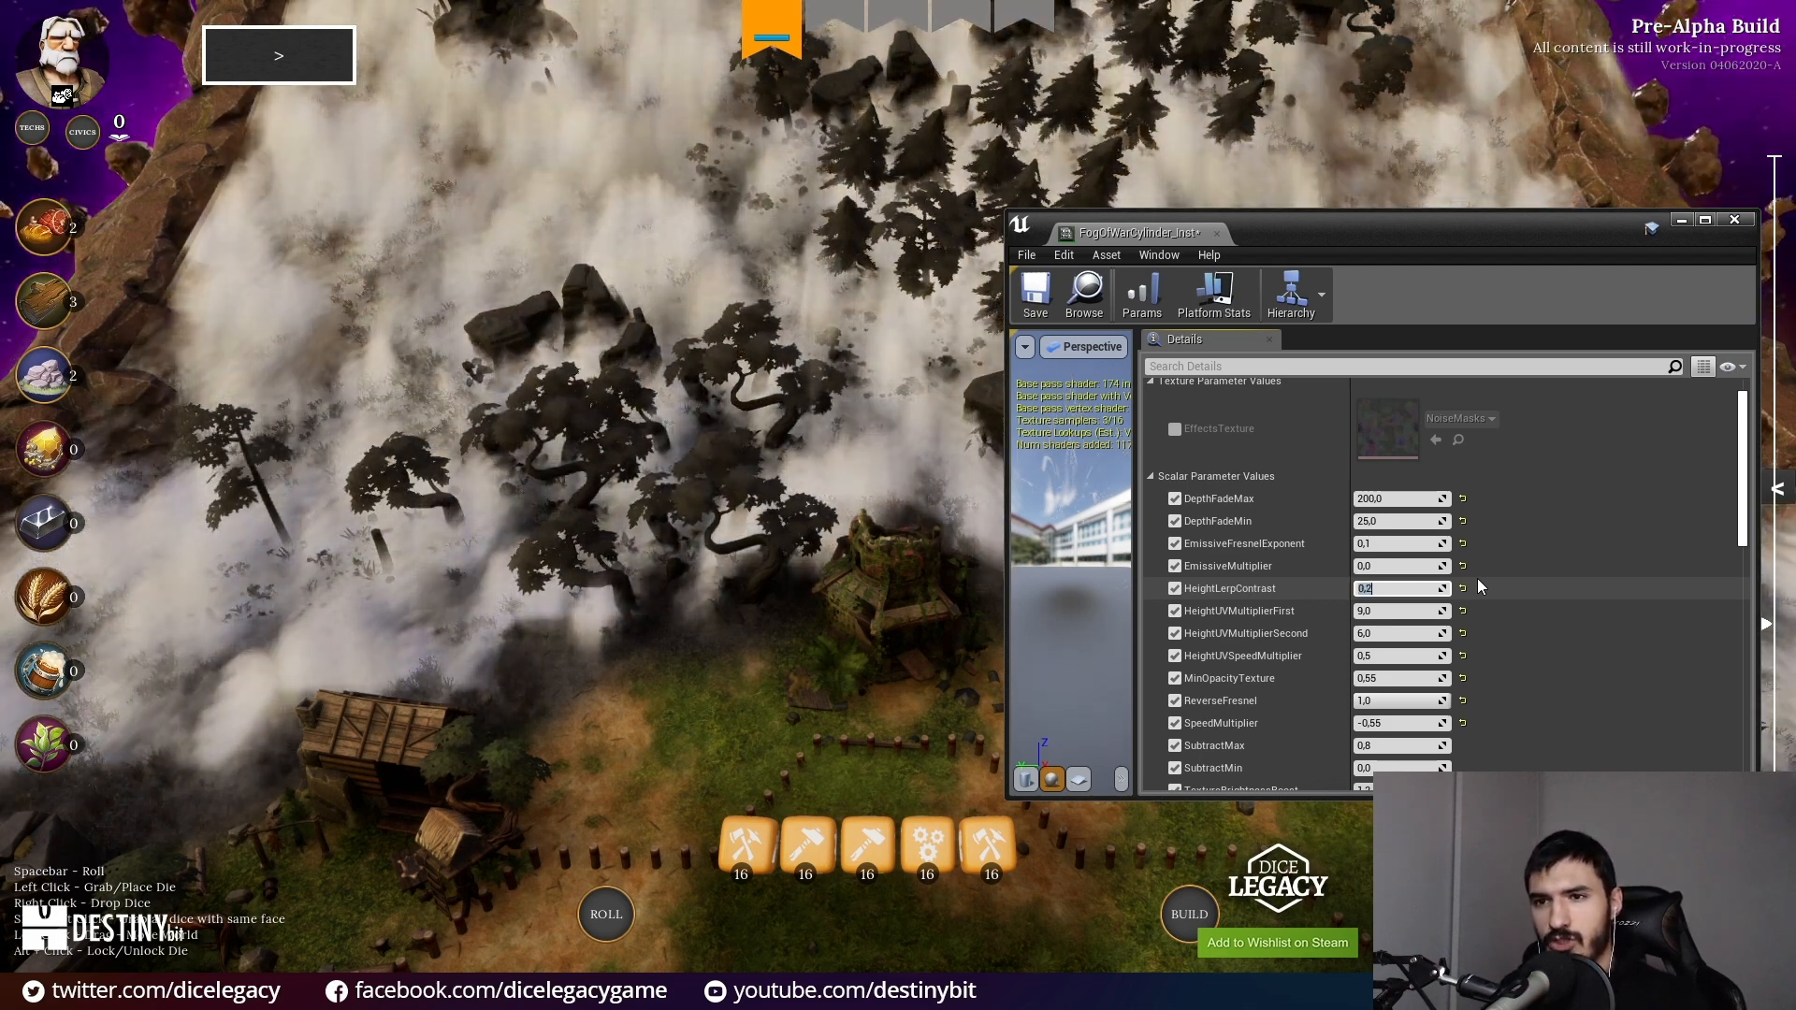
key("Return")
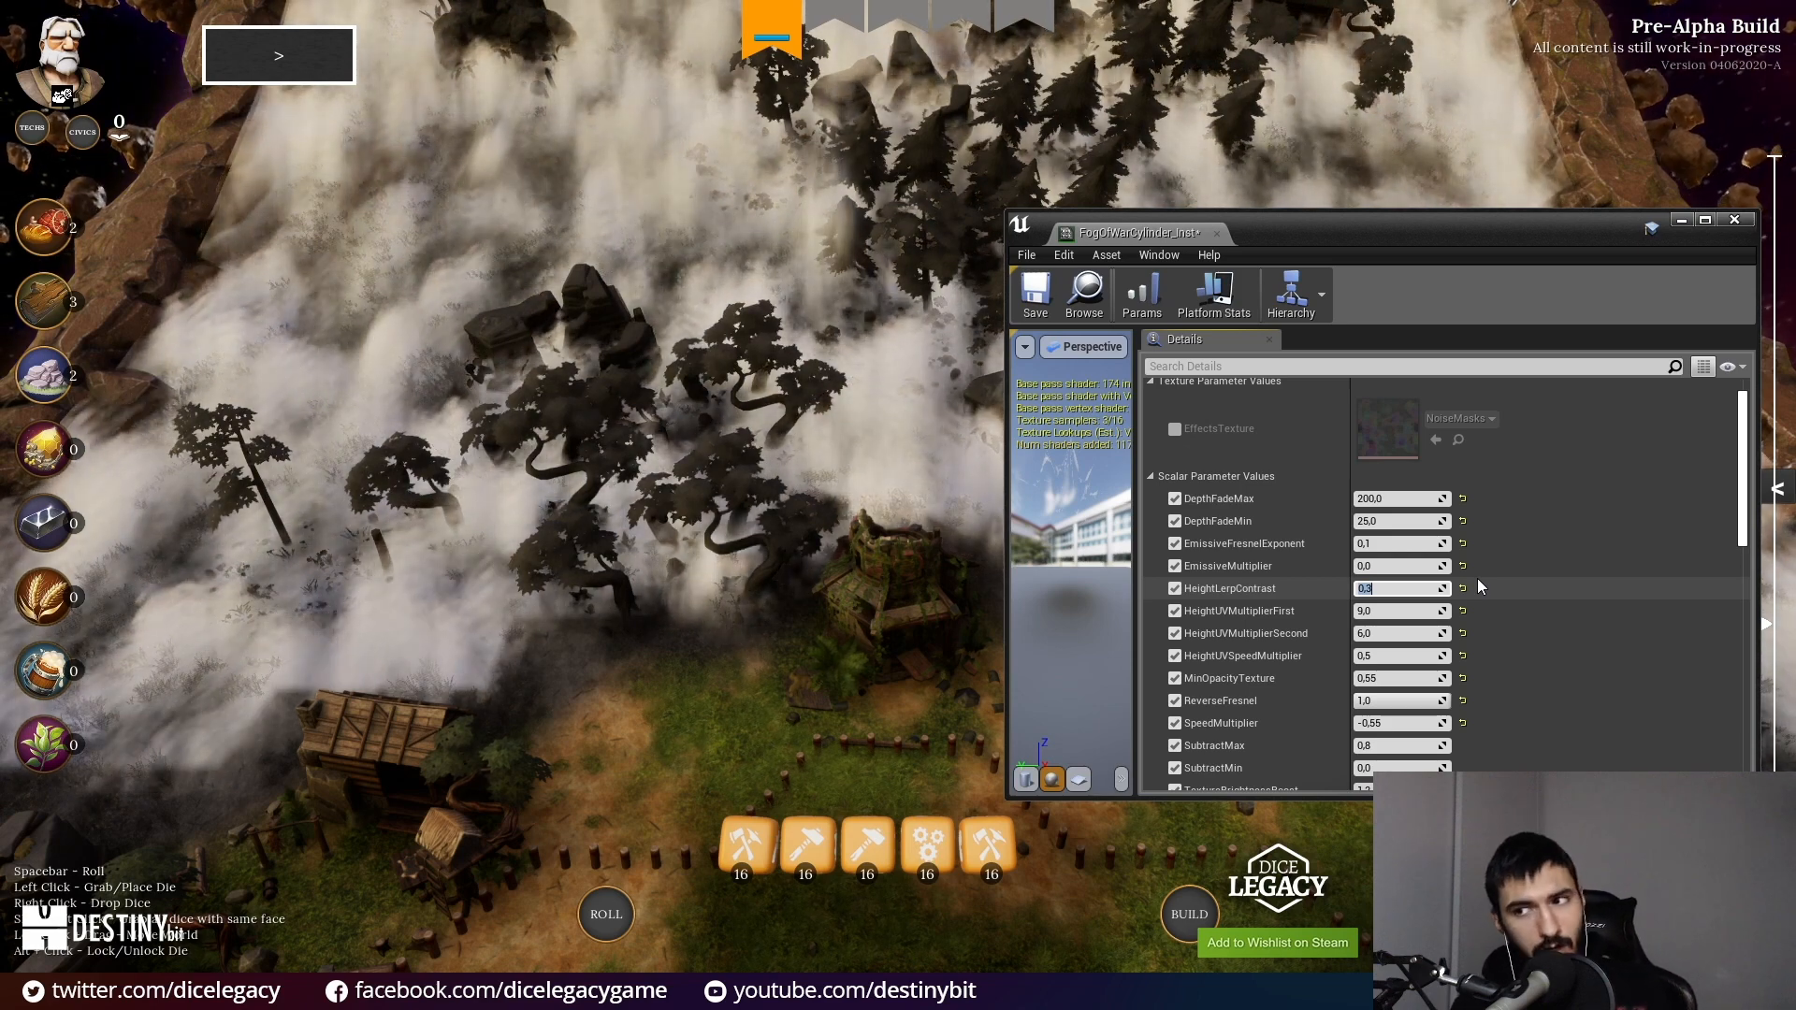
Step: Set both DepthFadeMax and DepthFadeMin to 0 in the fog material instance
left_click(1405, 522)
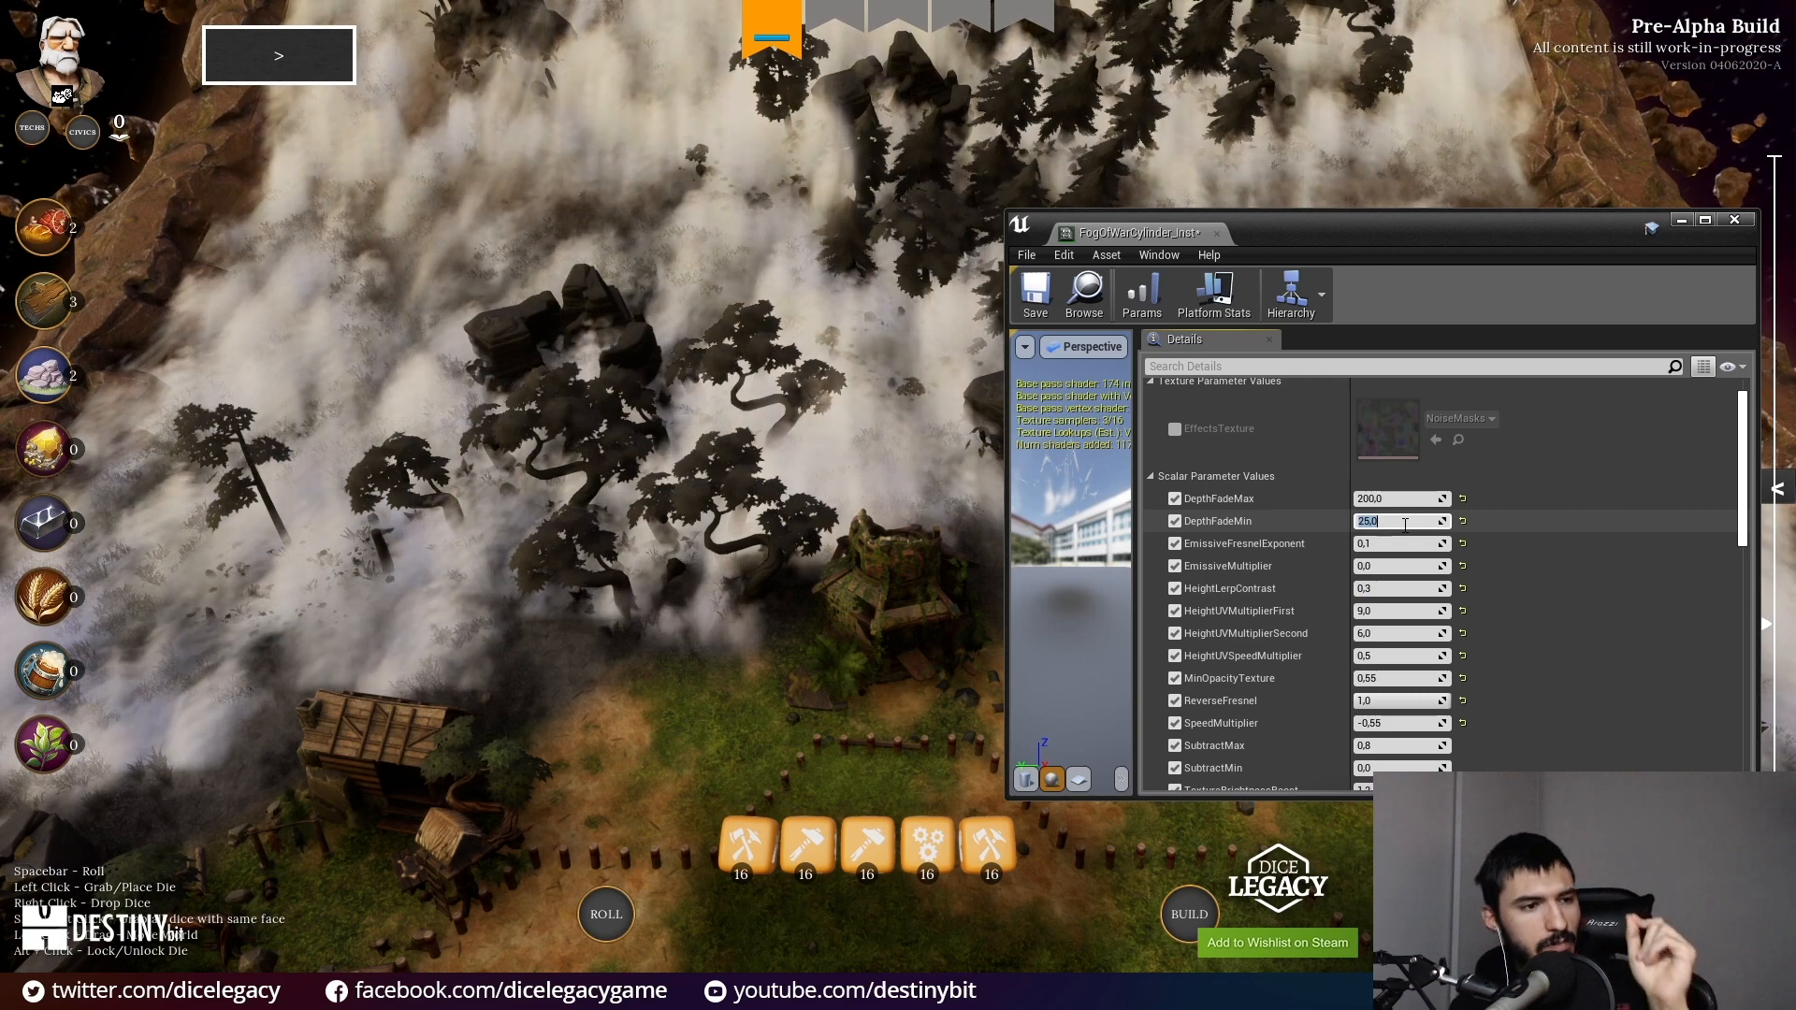
left_click(1395, 501)
type("0")
key("Tab")
key("Tab")
type("0")
key("Tab")
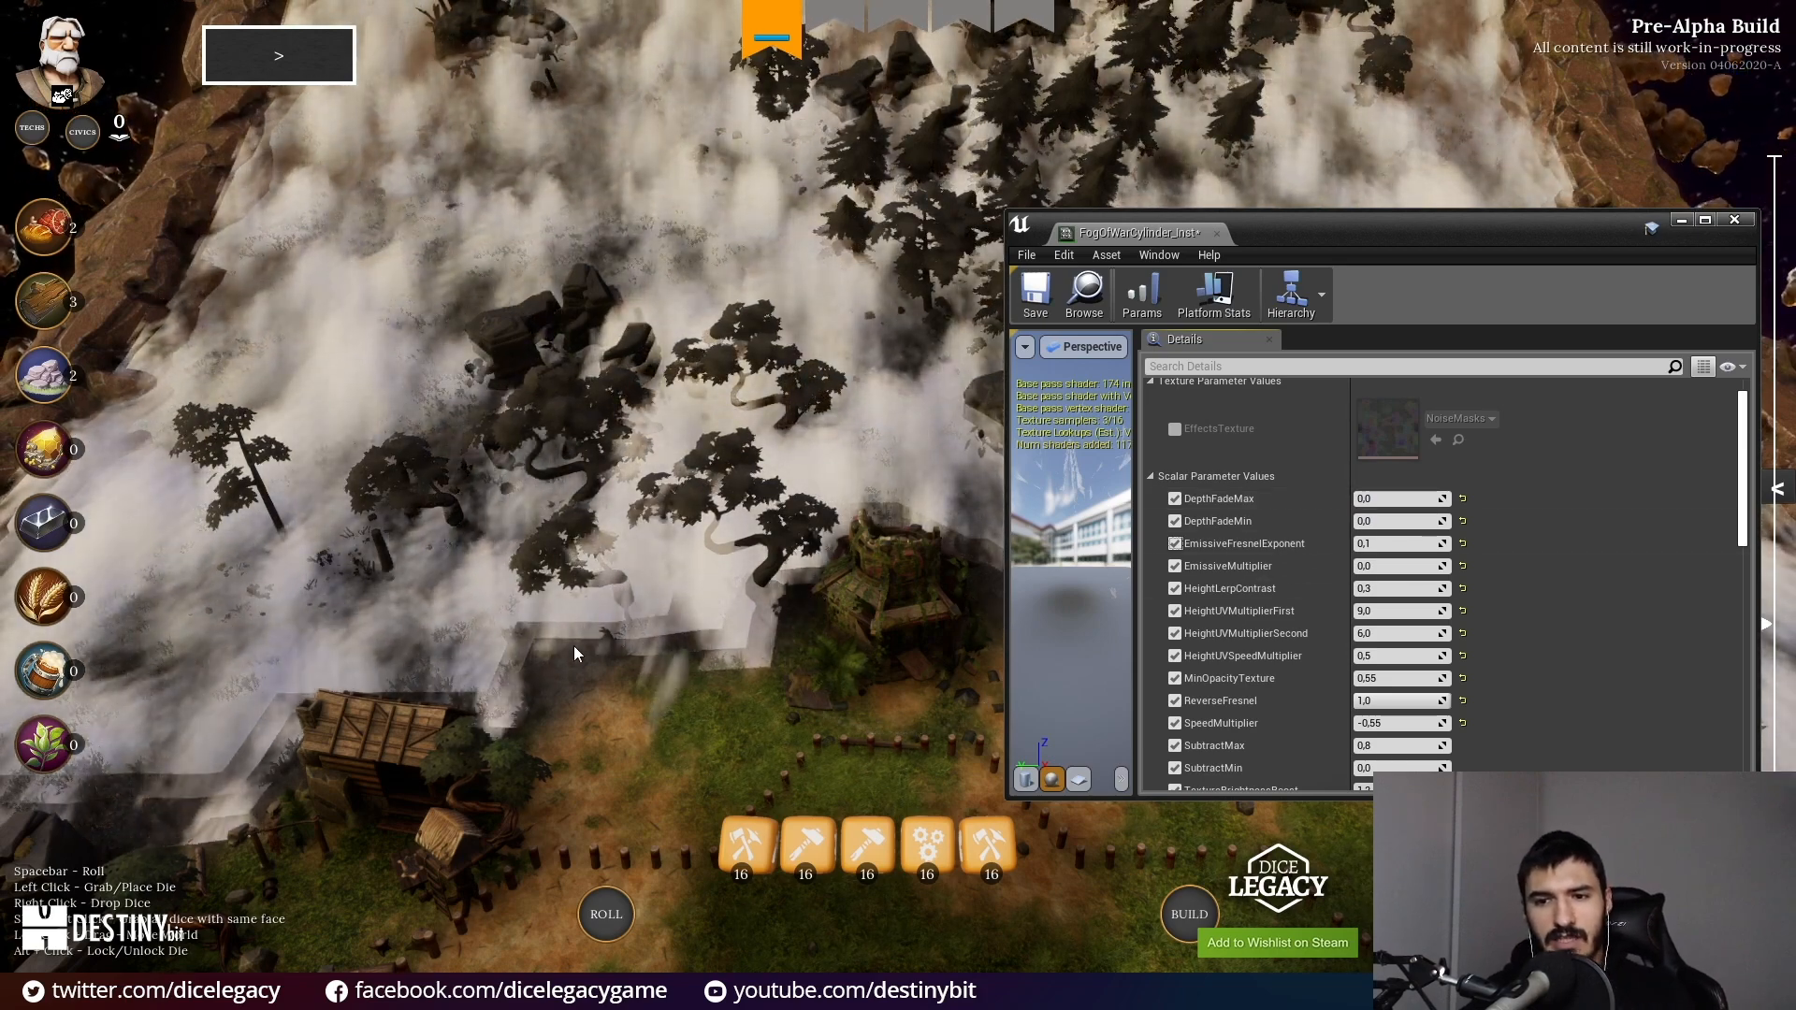
Step: Set DepthFadeMax to 400 and DepthFadeMin to 100, inspecting the fog edge around the explored area in the game
left_click_drag(563, 671, 643, 280)
scroll(629, 246, "down", 2)
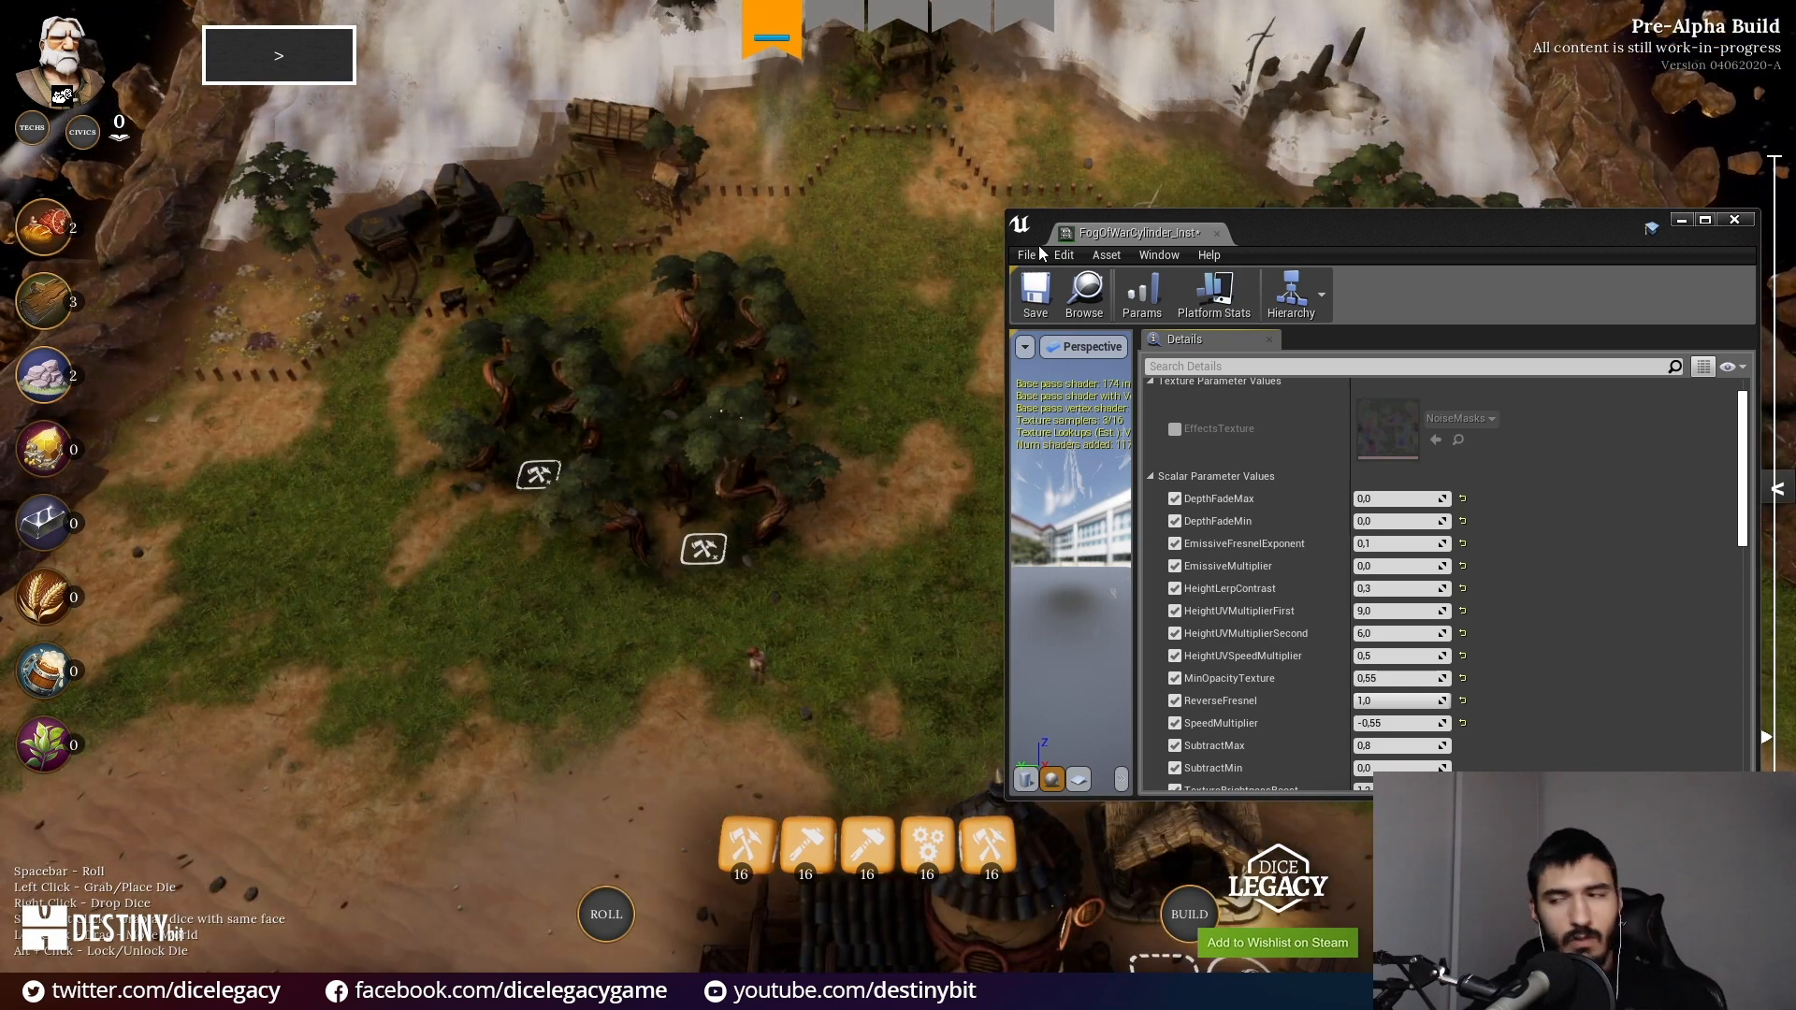
left_click_drag(1067, 221, 1059, 306)
left_click(1376, 582)
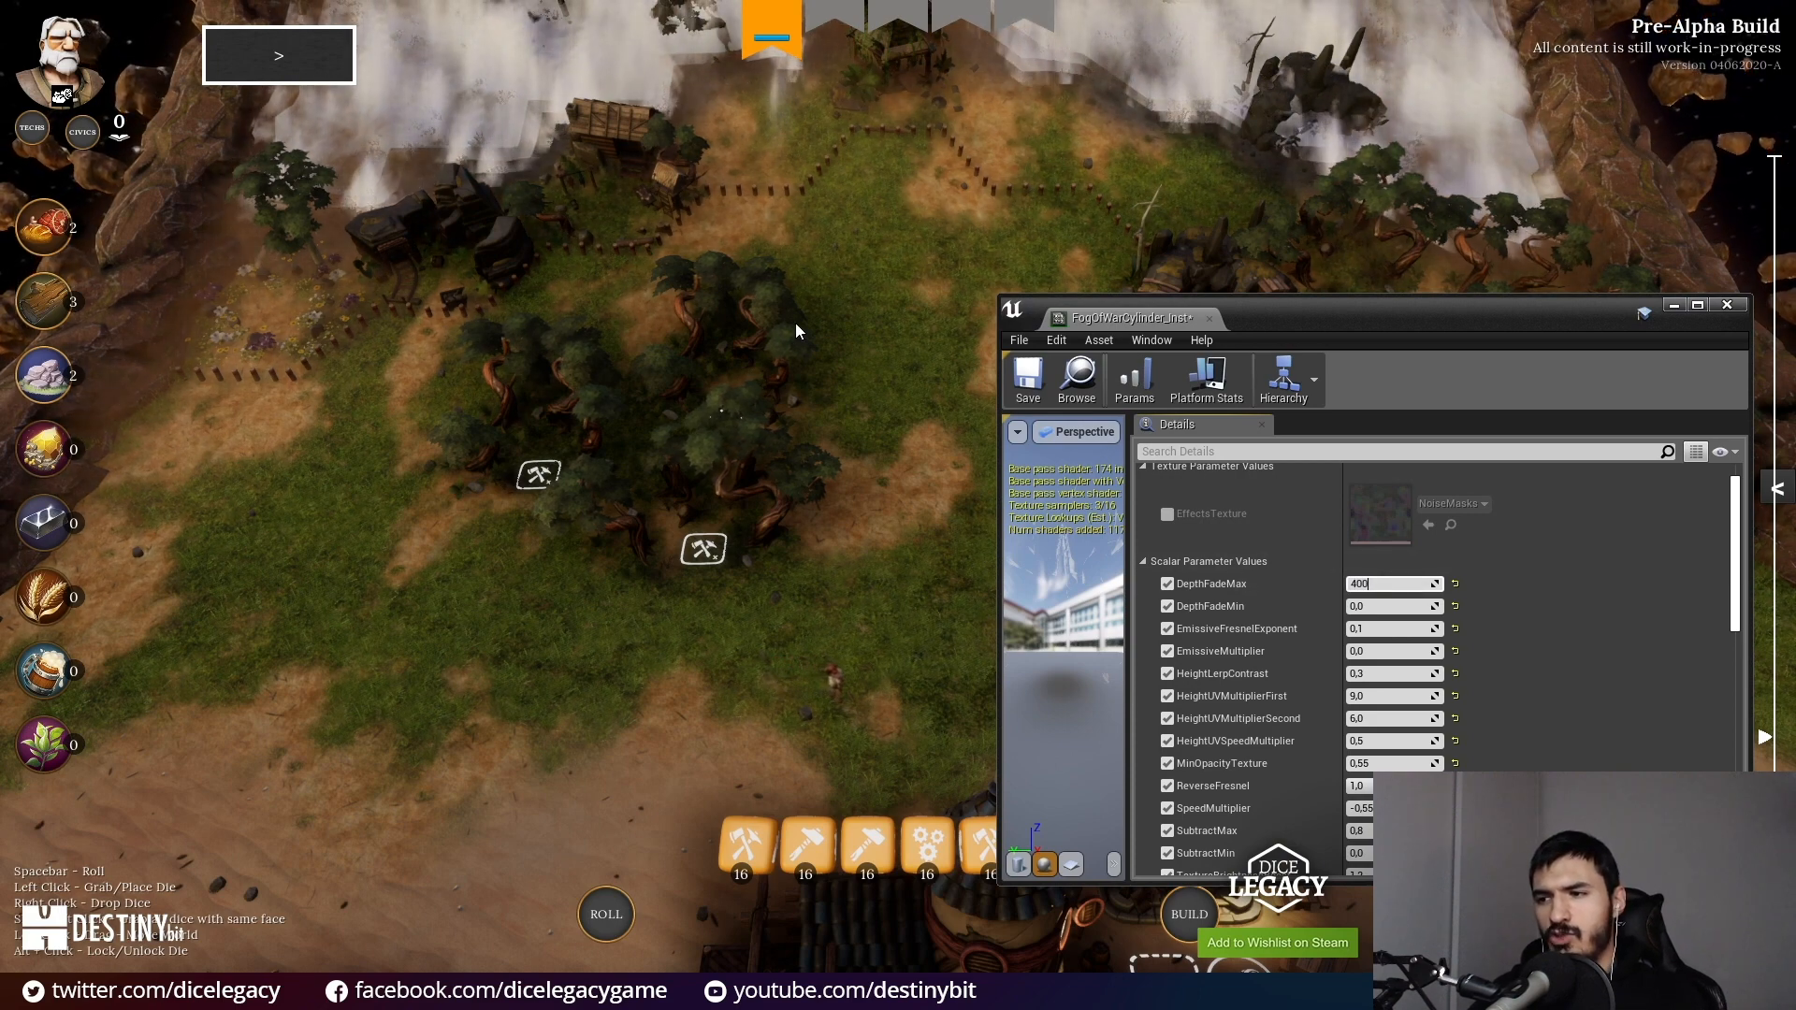
type("400")
key("Tab")
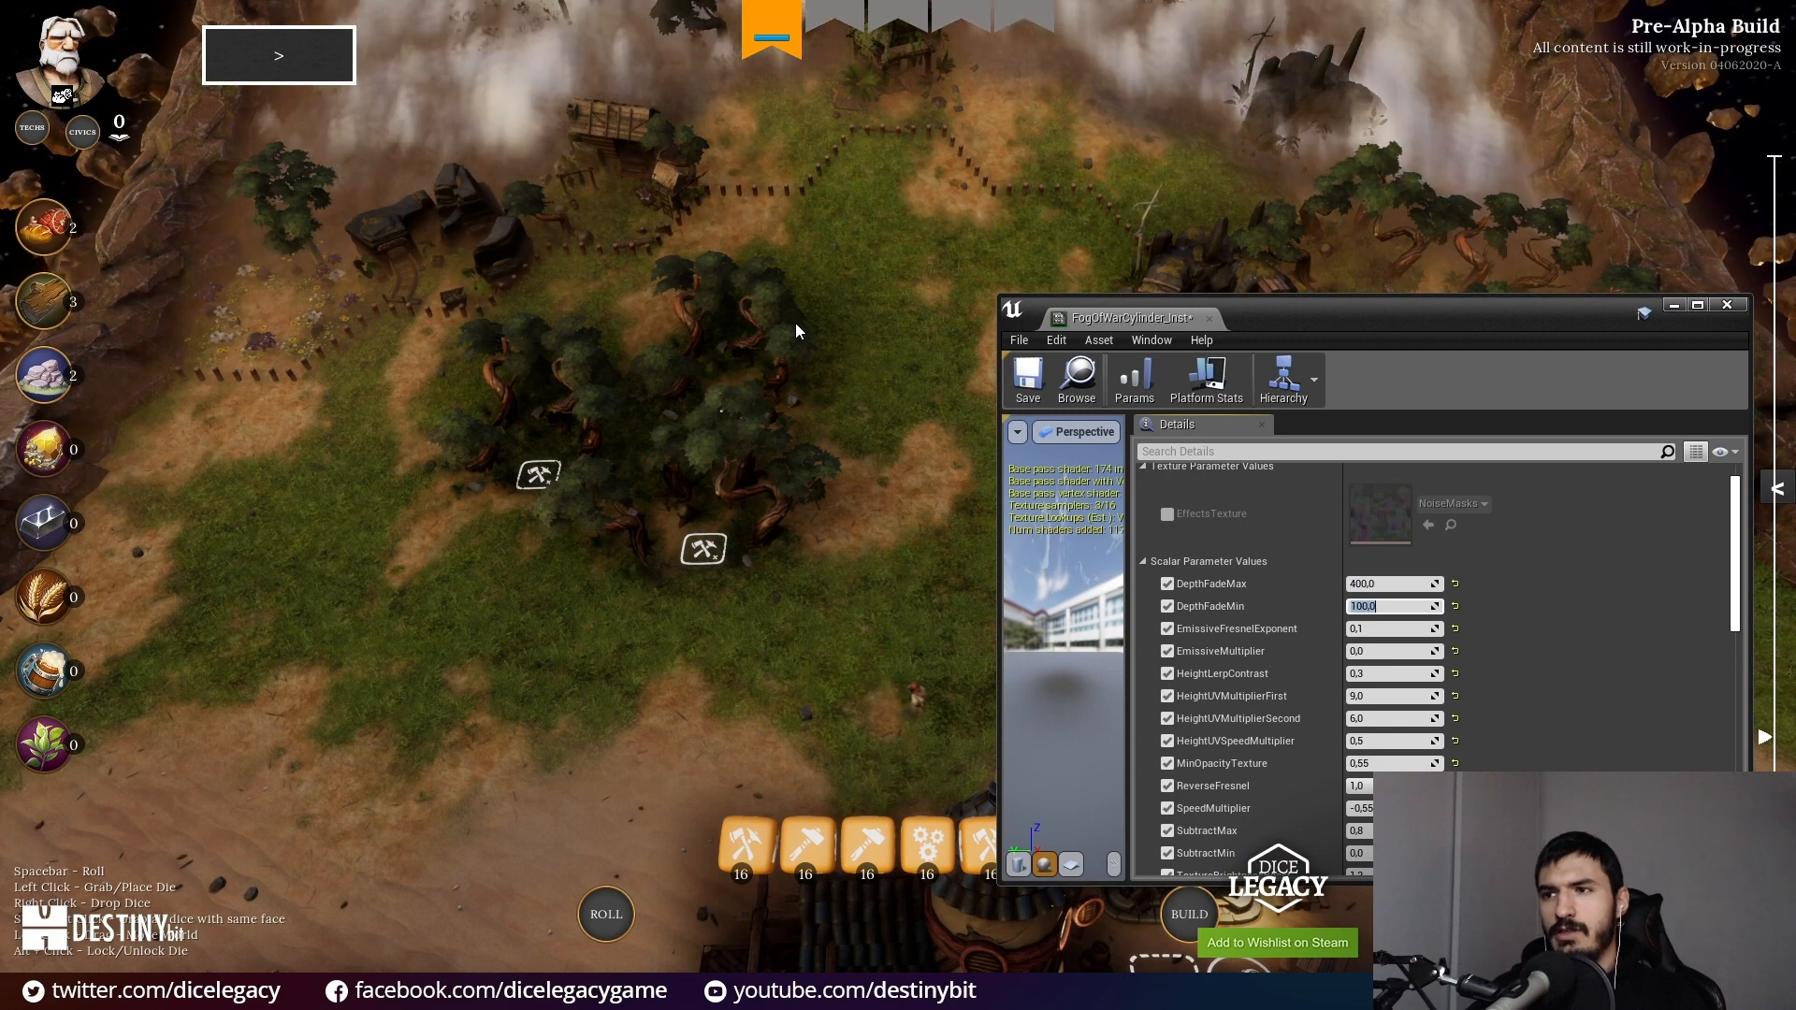
type("100")
key("Return")
left_click_drag(758, 335, 804, 653)
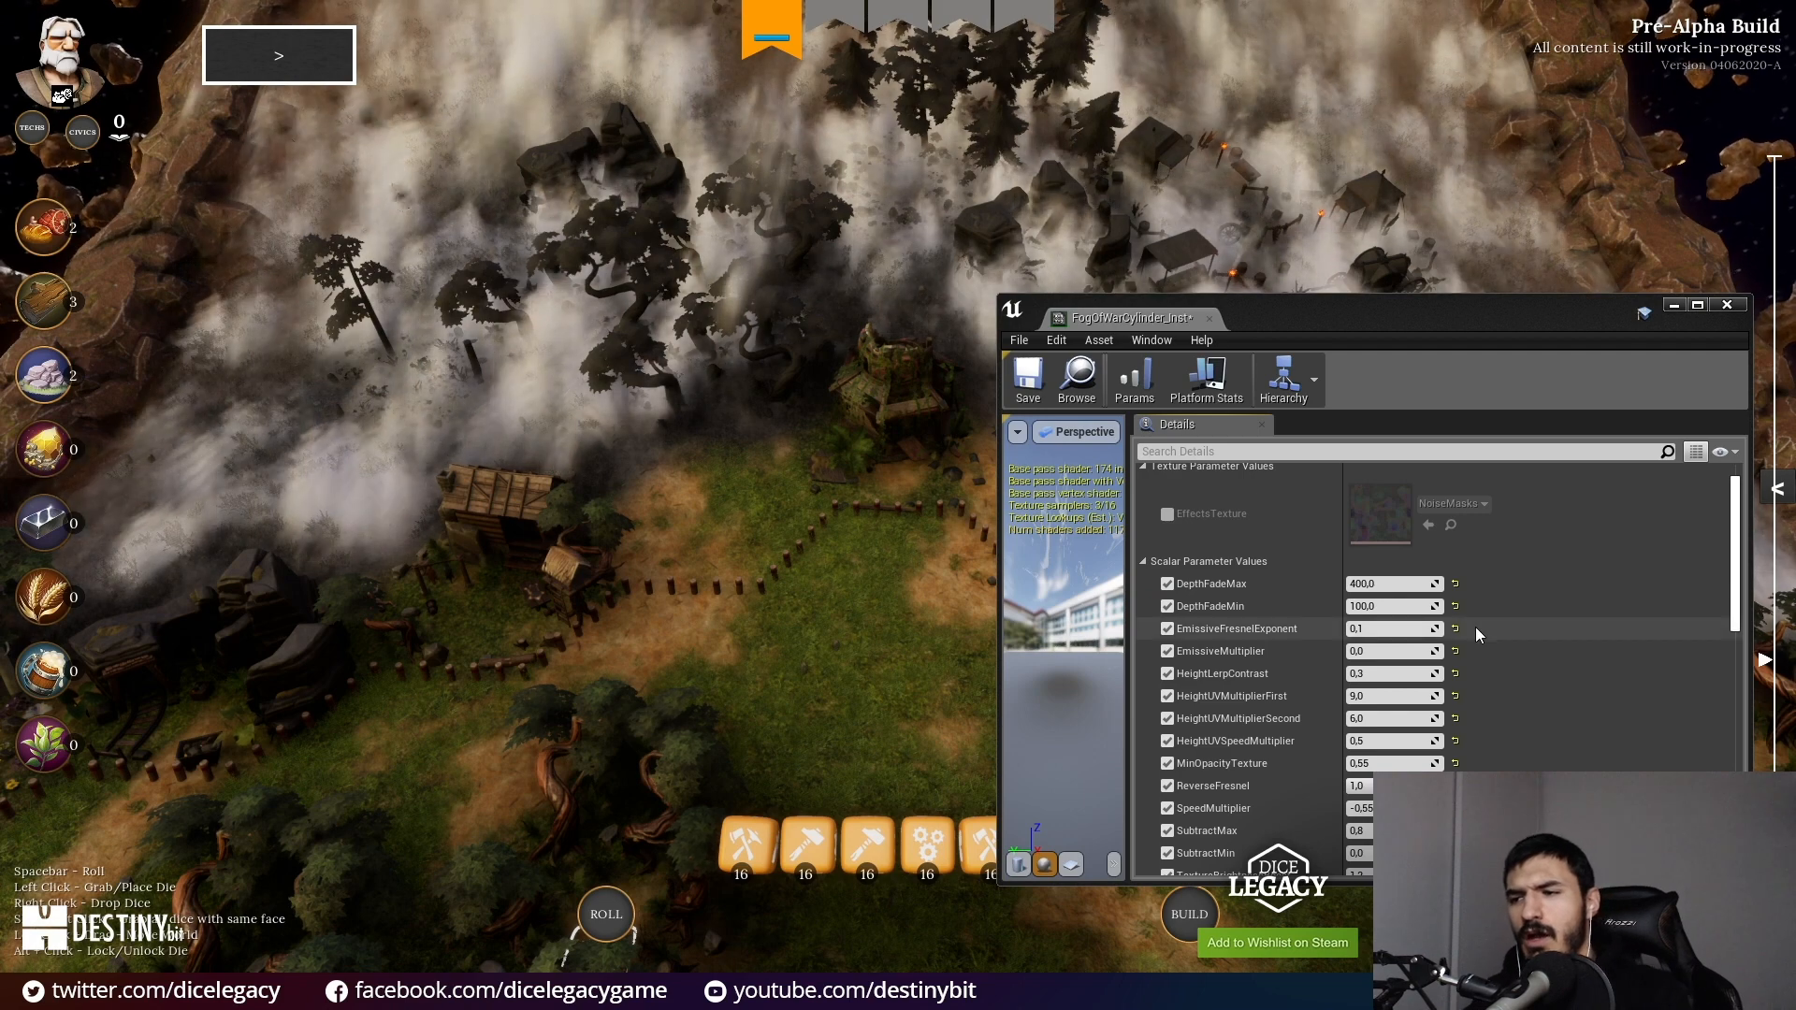
Step: Set the EmissiveMultiplier scalar parameter of the fog material instance to 2
left_click(1390, 630)
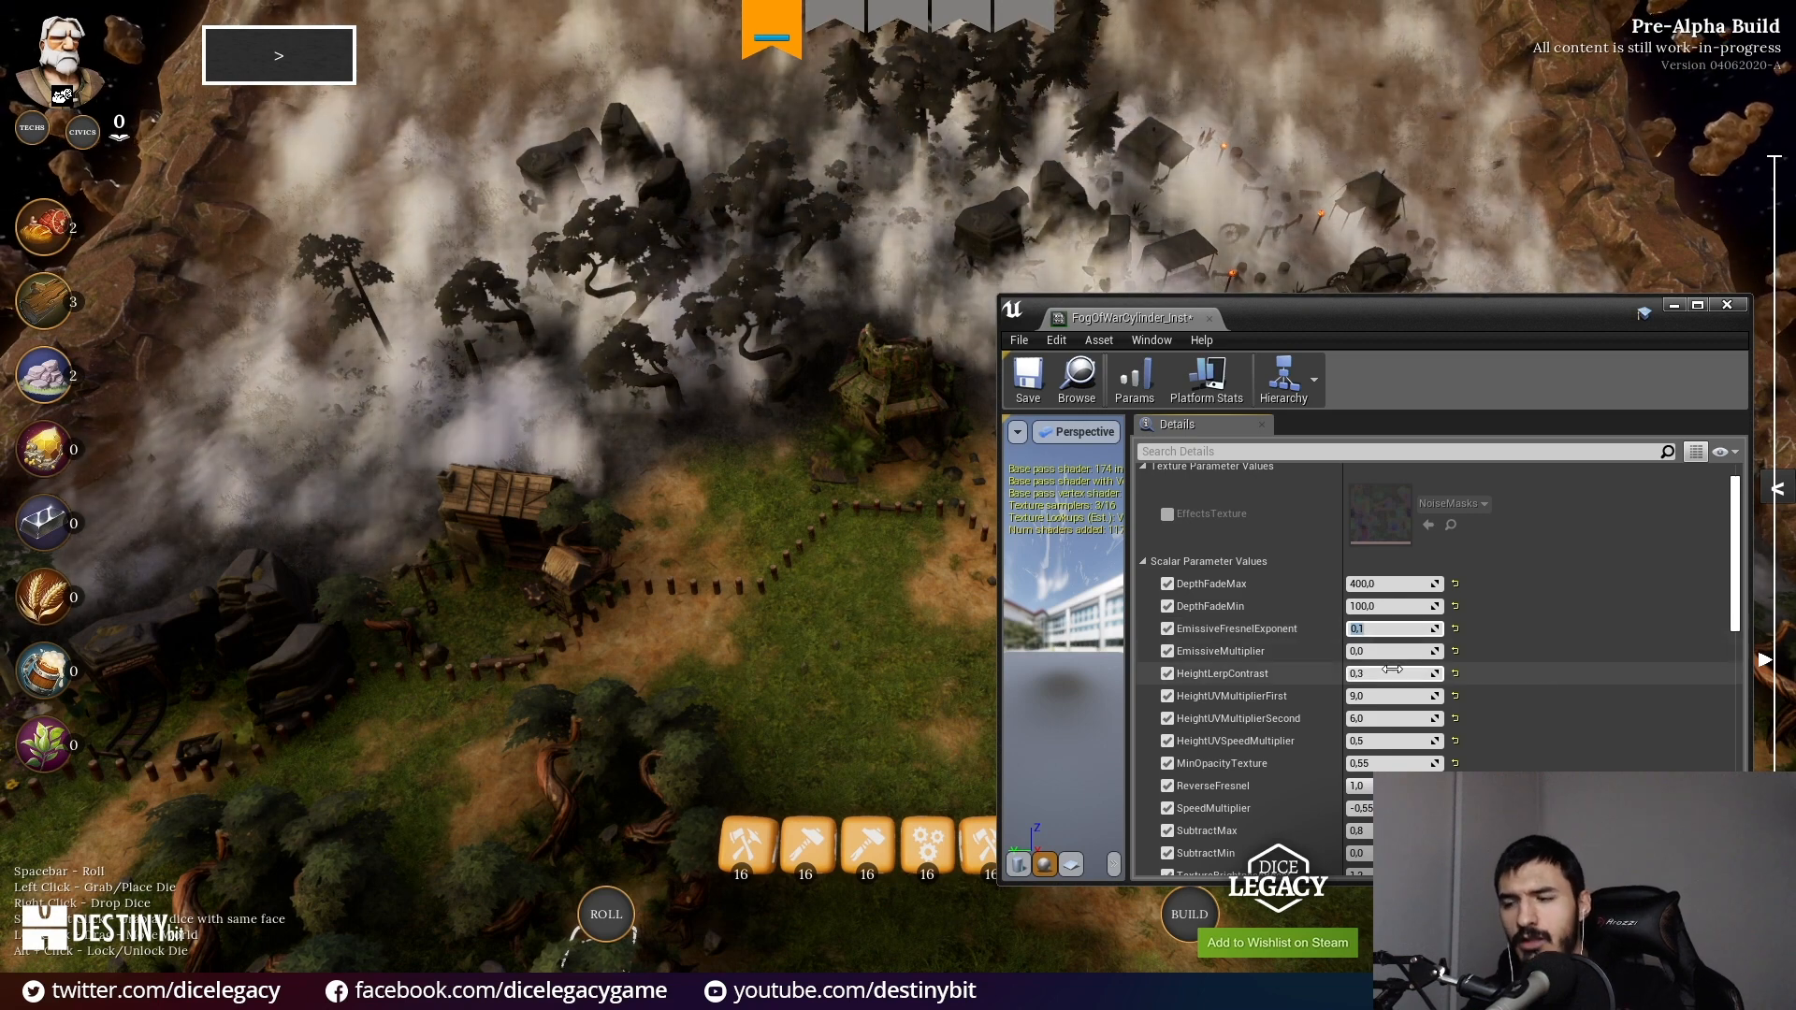
left_click(1380, 662)
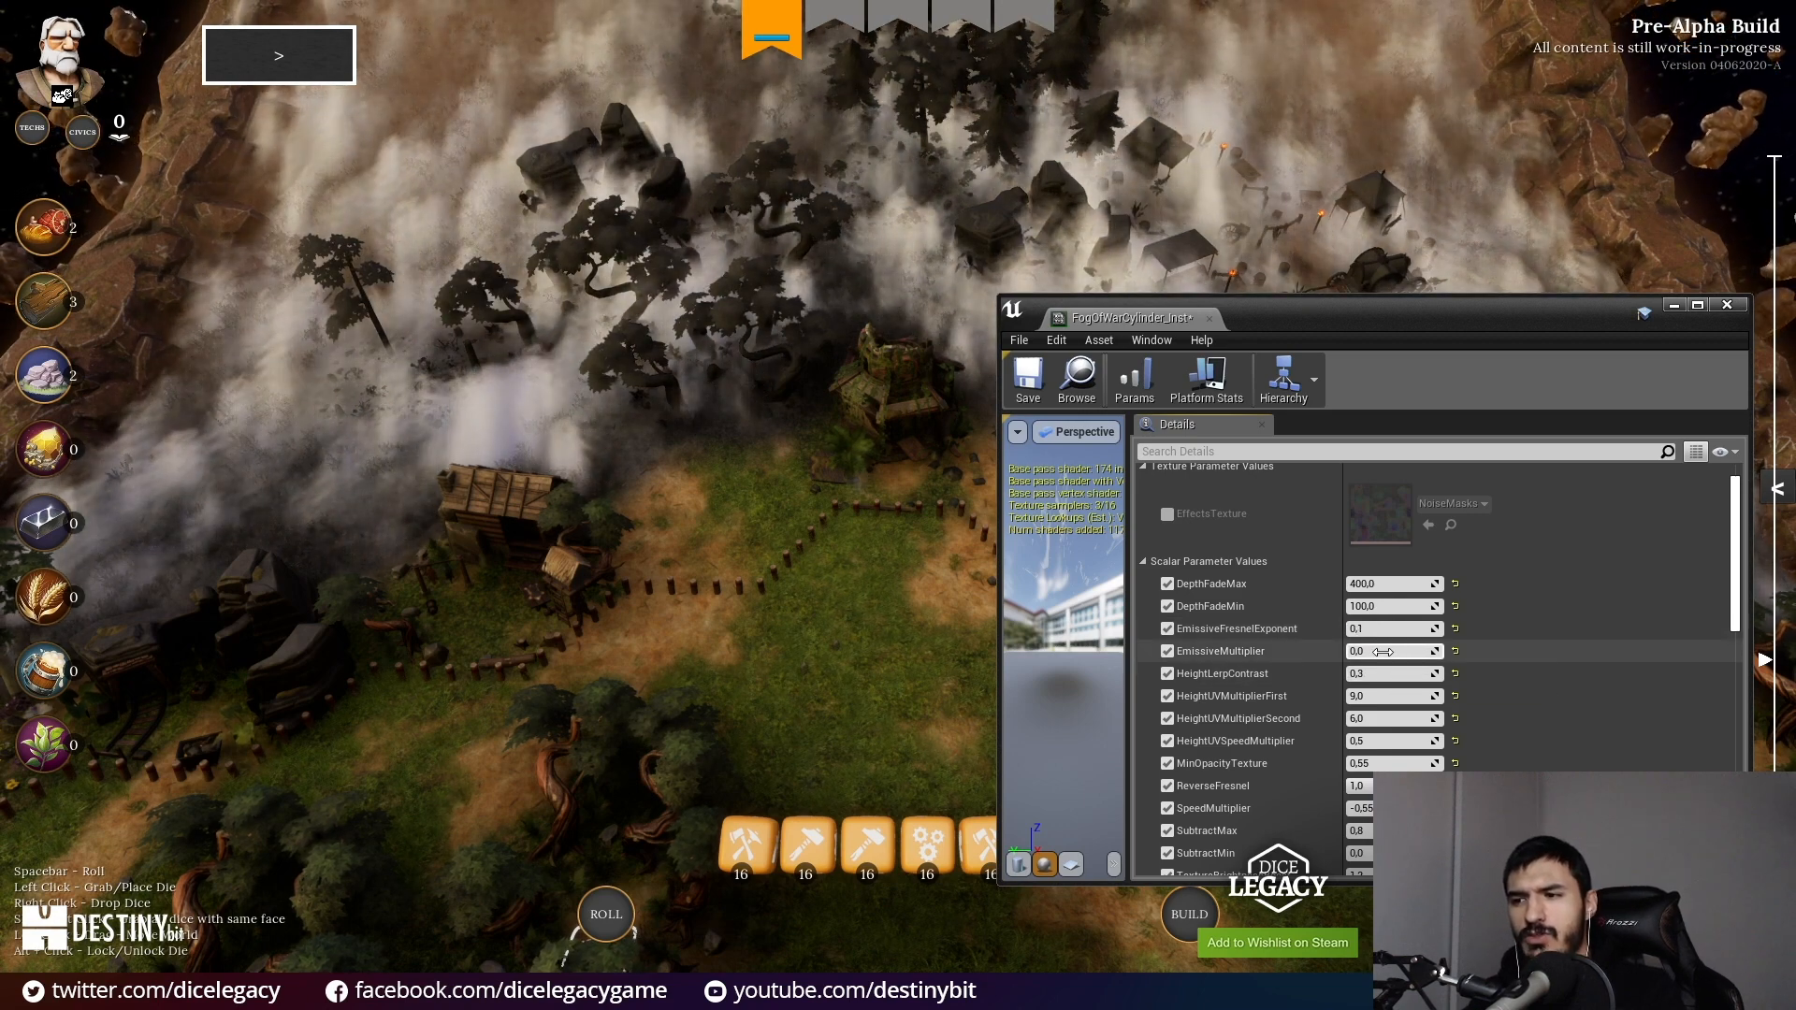
left_click(1384, 653)
type("2")
key("Return")
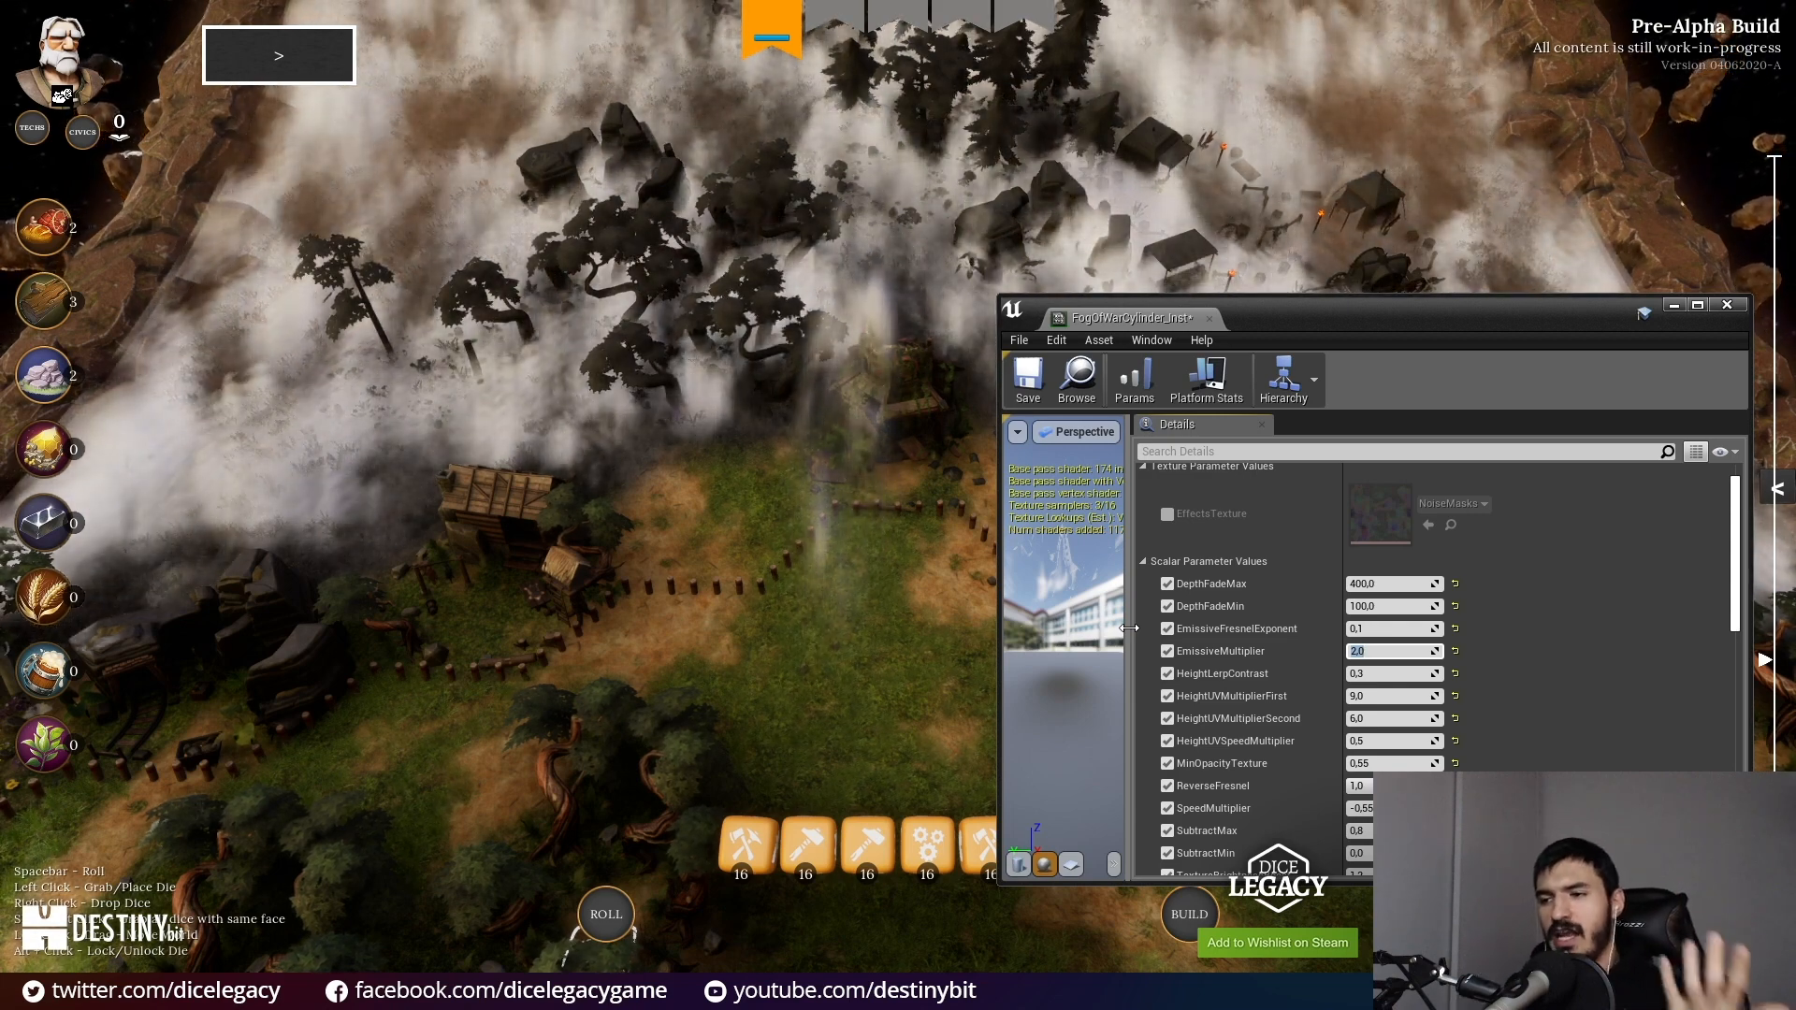
Step: Leave the full-screen game view, move the material instance window aside and bring up the parent fog-of-war material's graph
scroll(1431, 655, "down", 3)
left_click_drag(793, 402, 775, 795)
left_click_drag(745, 434, 769, 490)
key("F11")
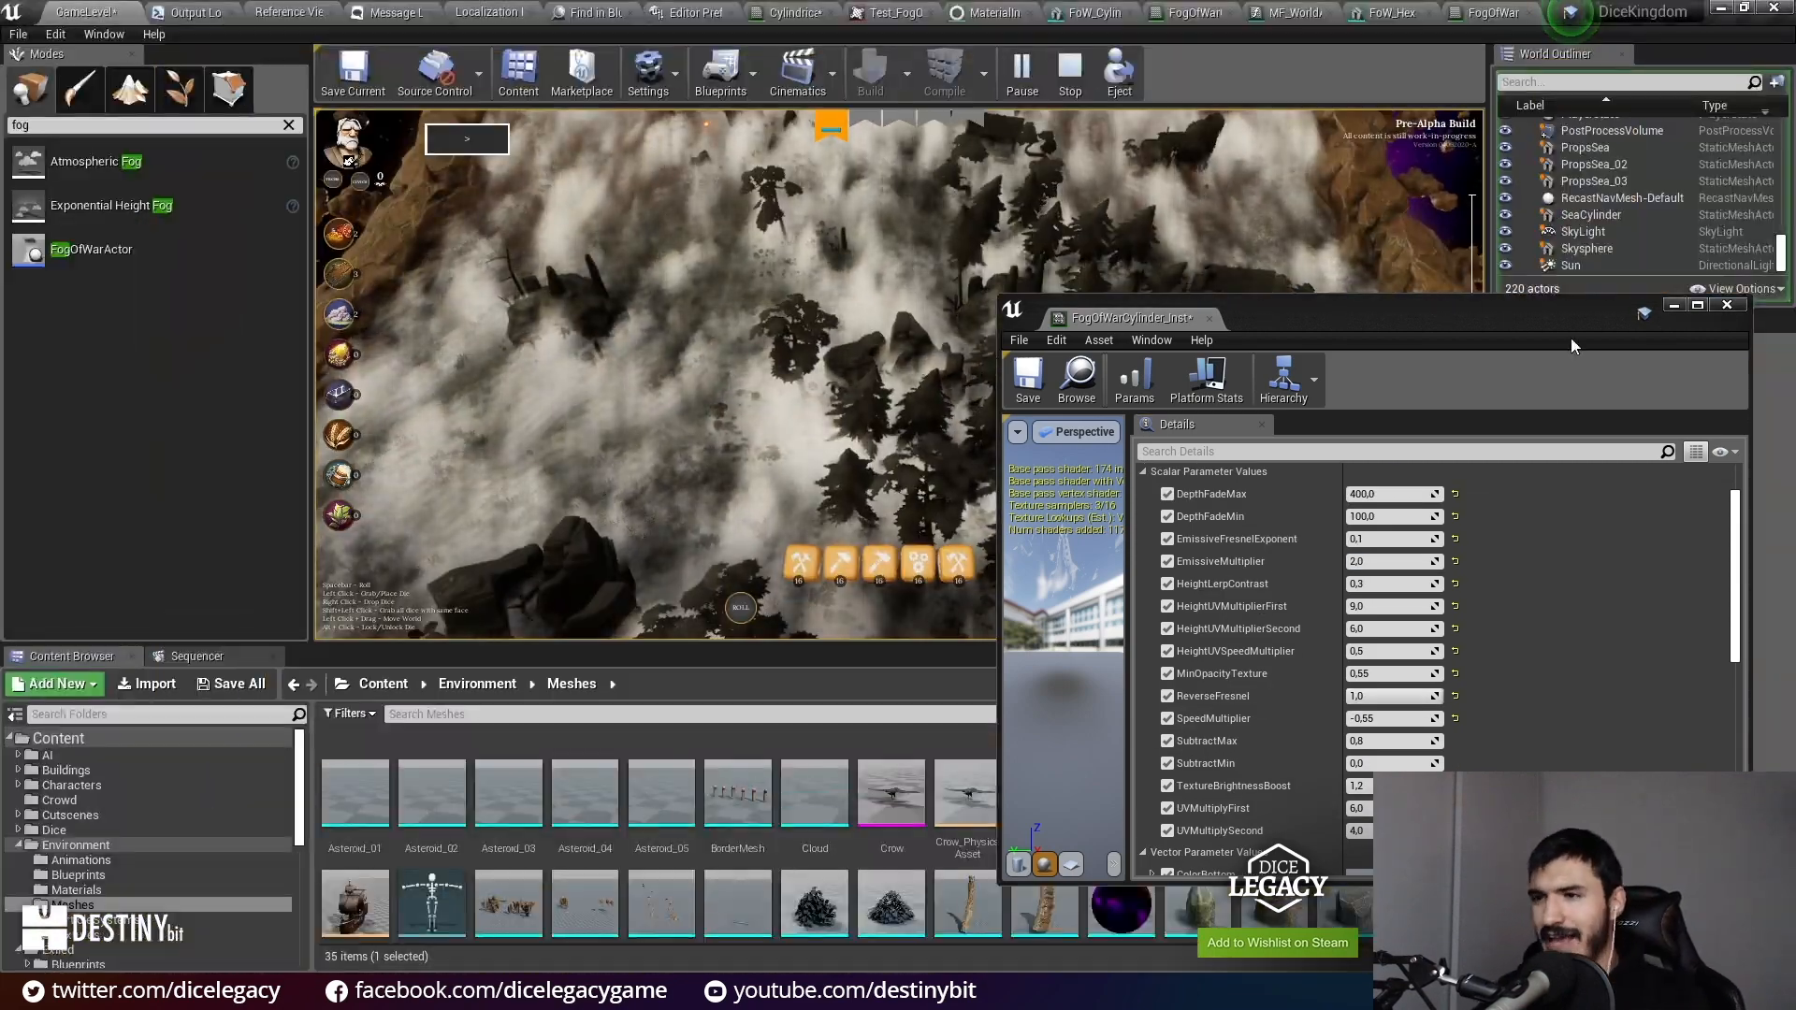
left_click_drag(1170, 323, 1545, 15)
left_click(1483, 15)
Step: Examine the UV section of the fog material graph, from the texture samples back to the UV multipliers, panners and Vertex Color node
scroll(957, 497, "down", 9)
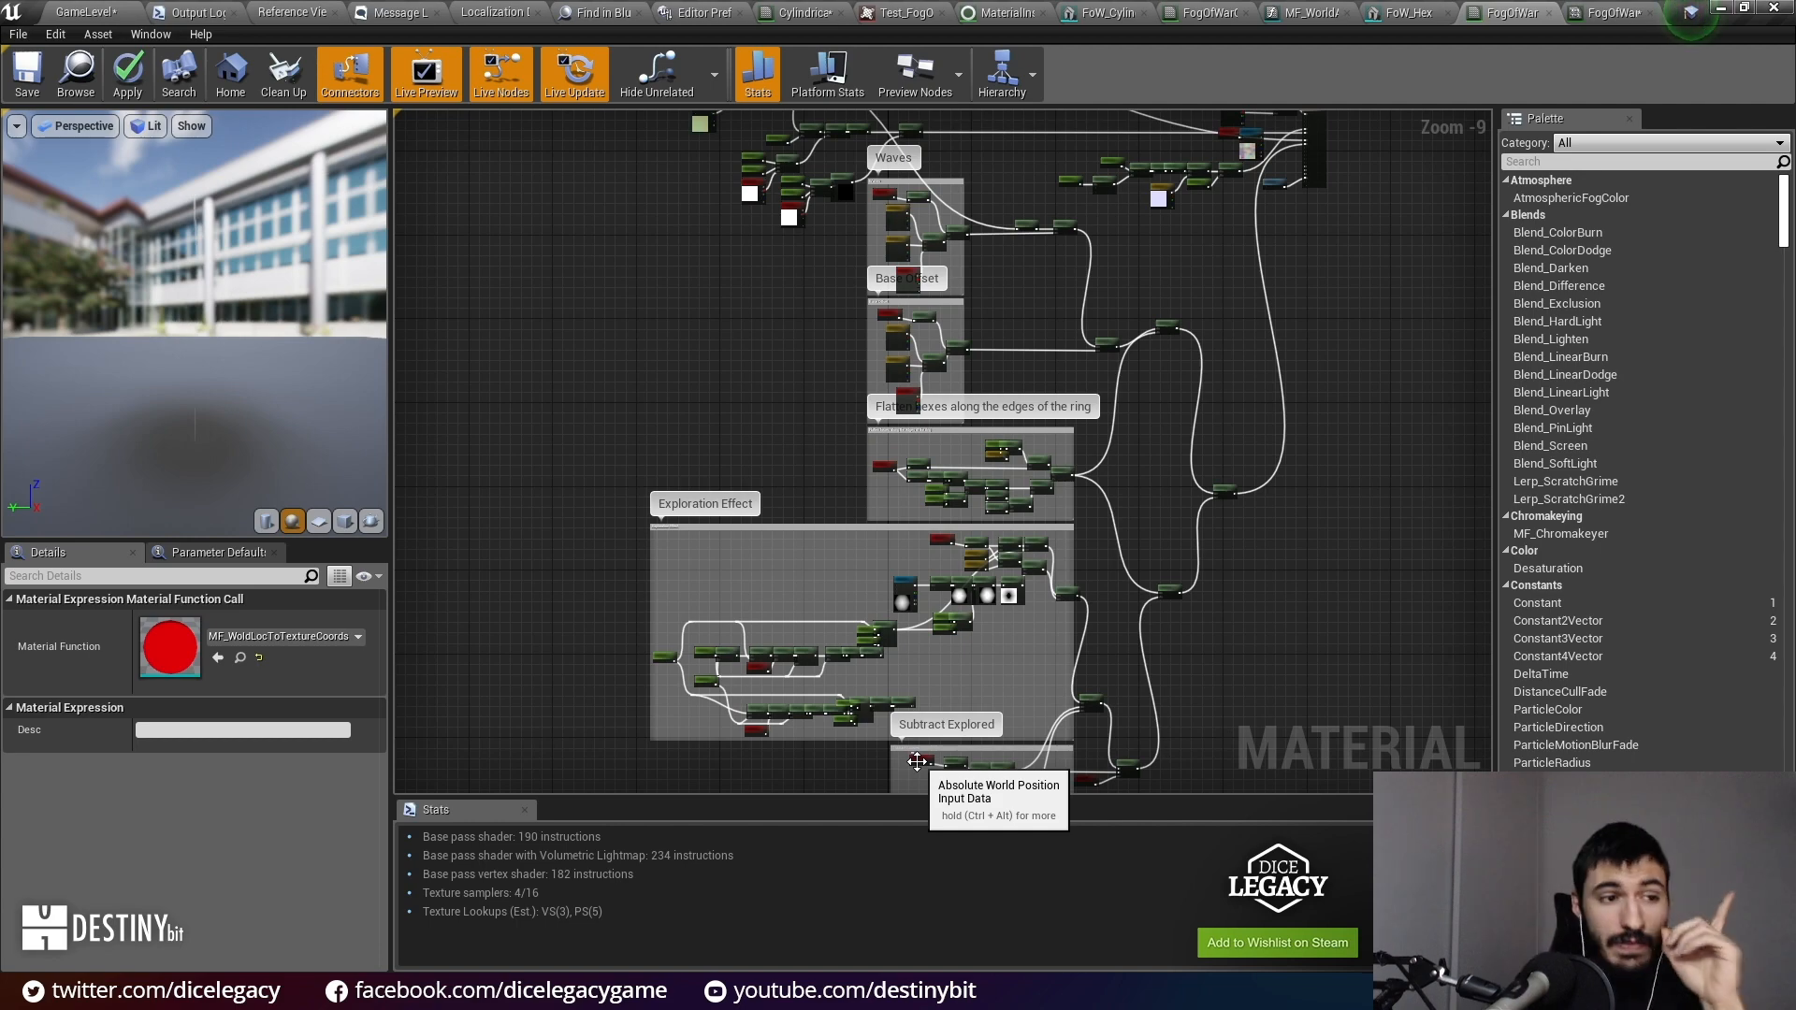
left_click_drag(777, 485, 919, 660)
left_click(793, 419)
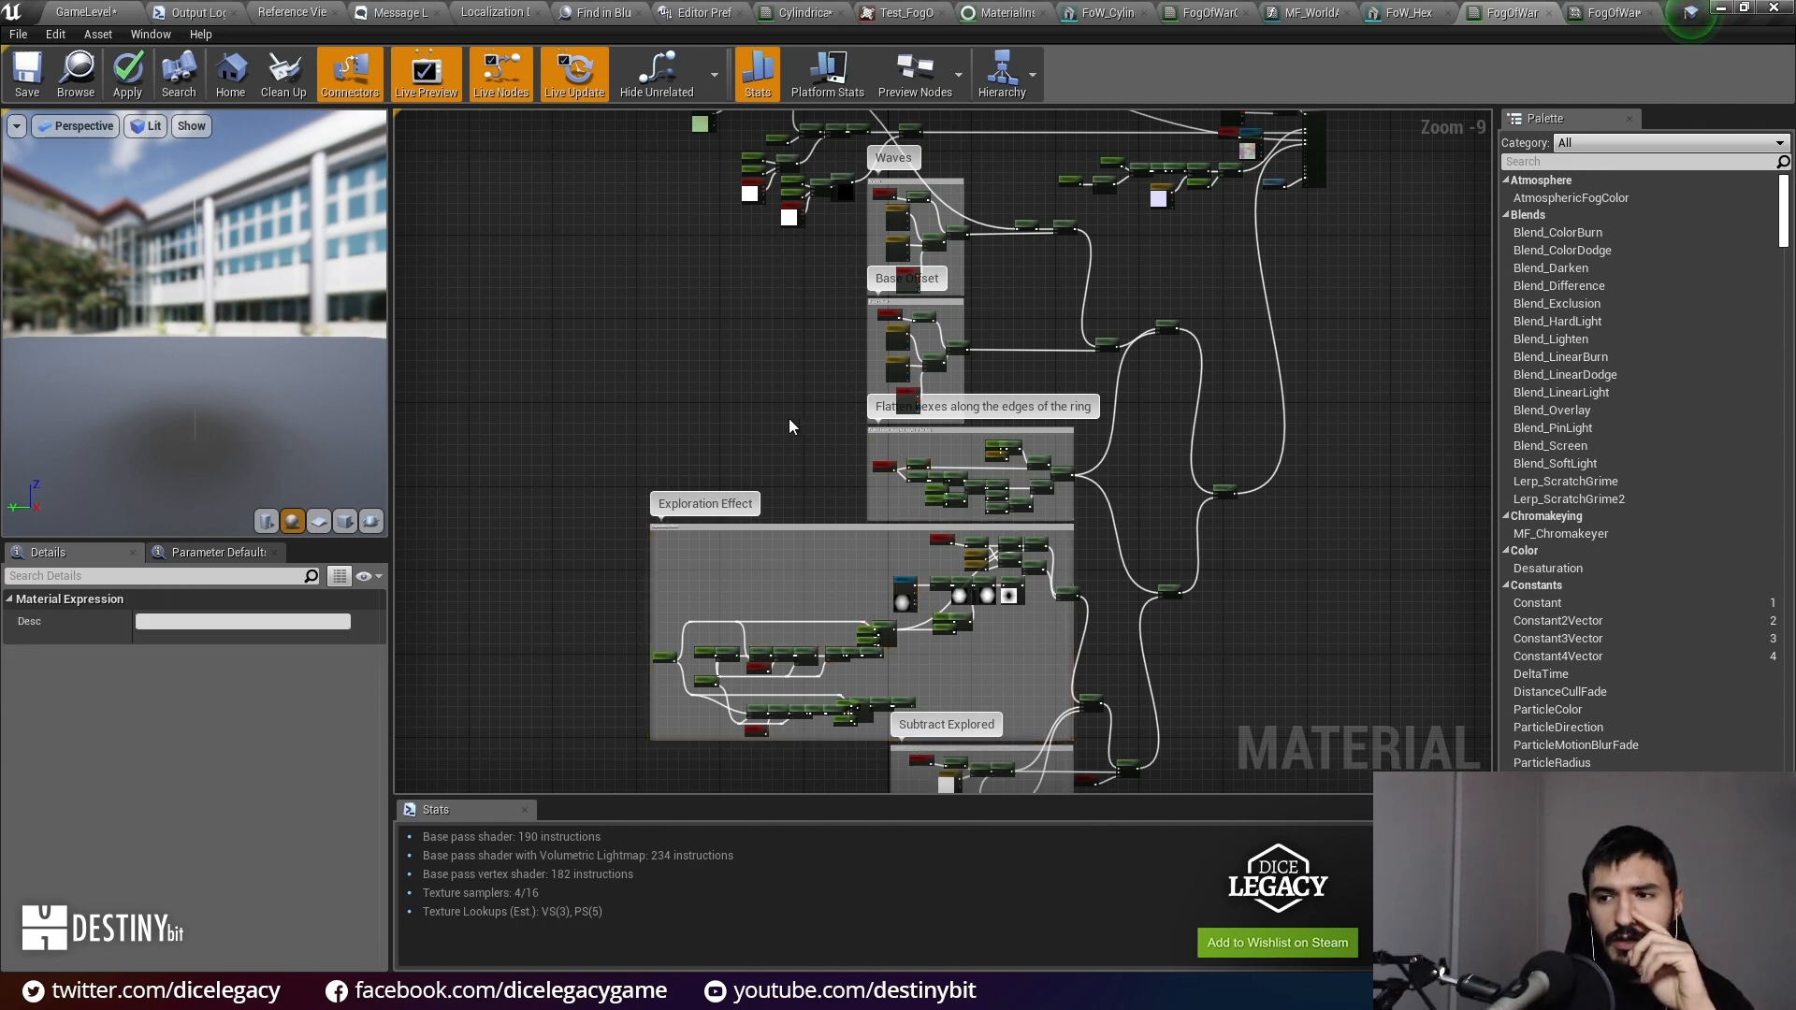
right_click_drag(785, 331, 714, 705)
scroll(688, 601, "up", 5)
right_click_drag(688, 600, 833, 791)
scroll(764, 660, "up", 3)
right_click_drag(652, 549, 900, 808)
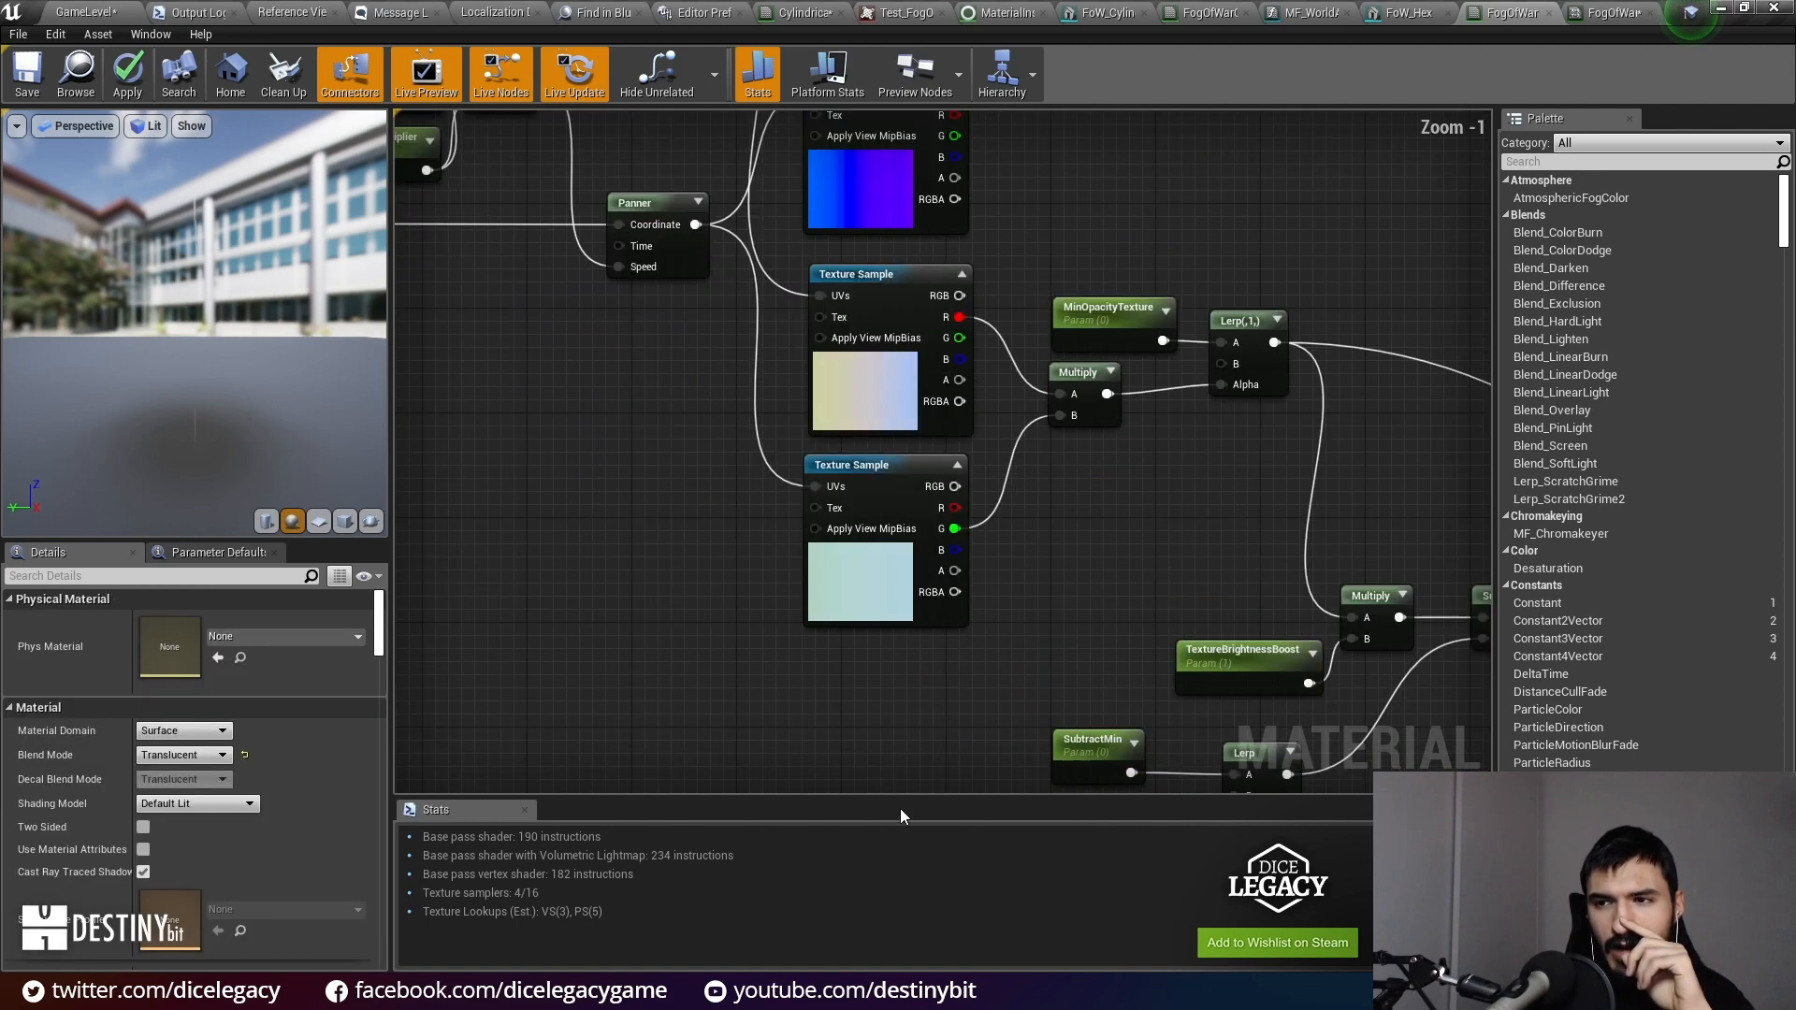
scroll(788, 582, "down", 3)
right_click_drag(788, 582, 978, 793)
scroll(744, 559, "up", 4)
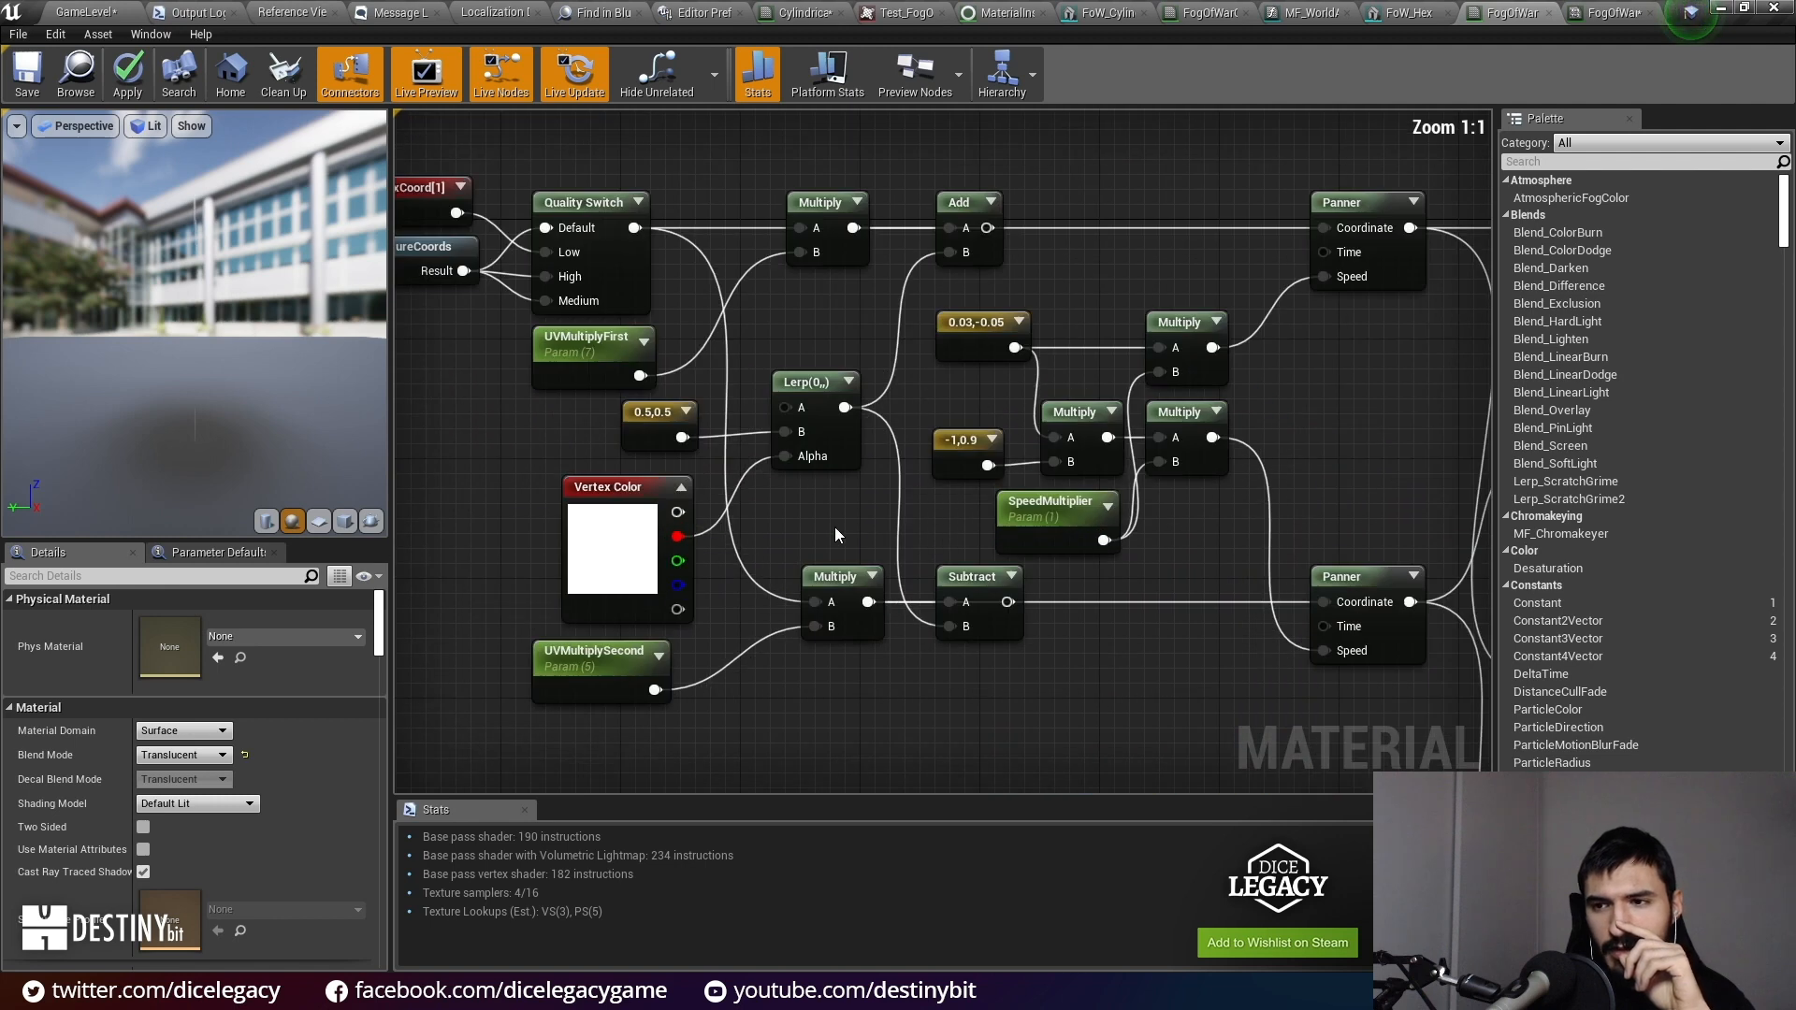
left_click(648, 594)
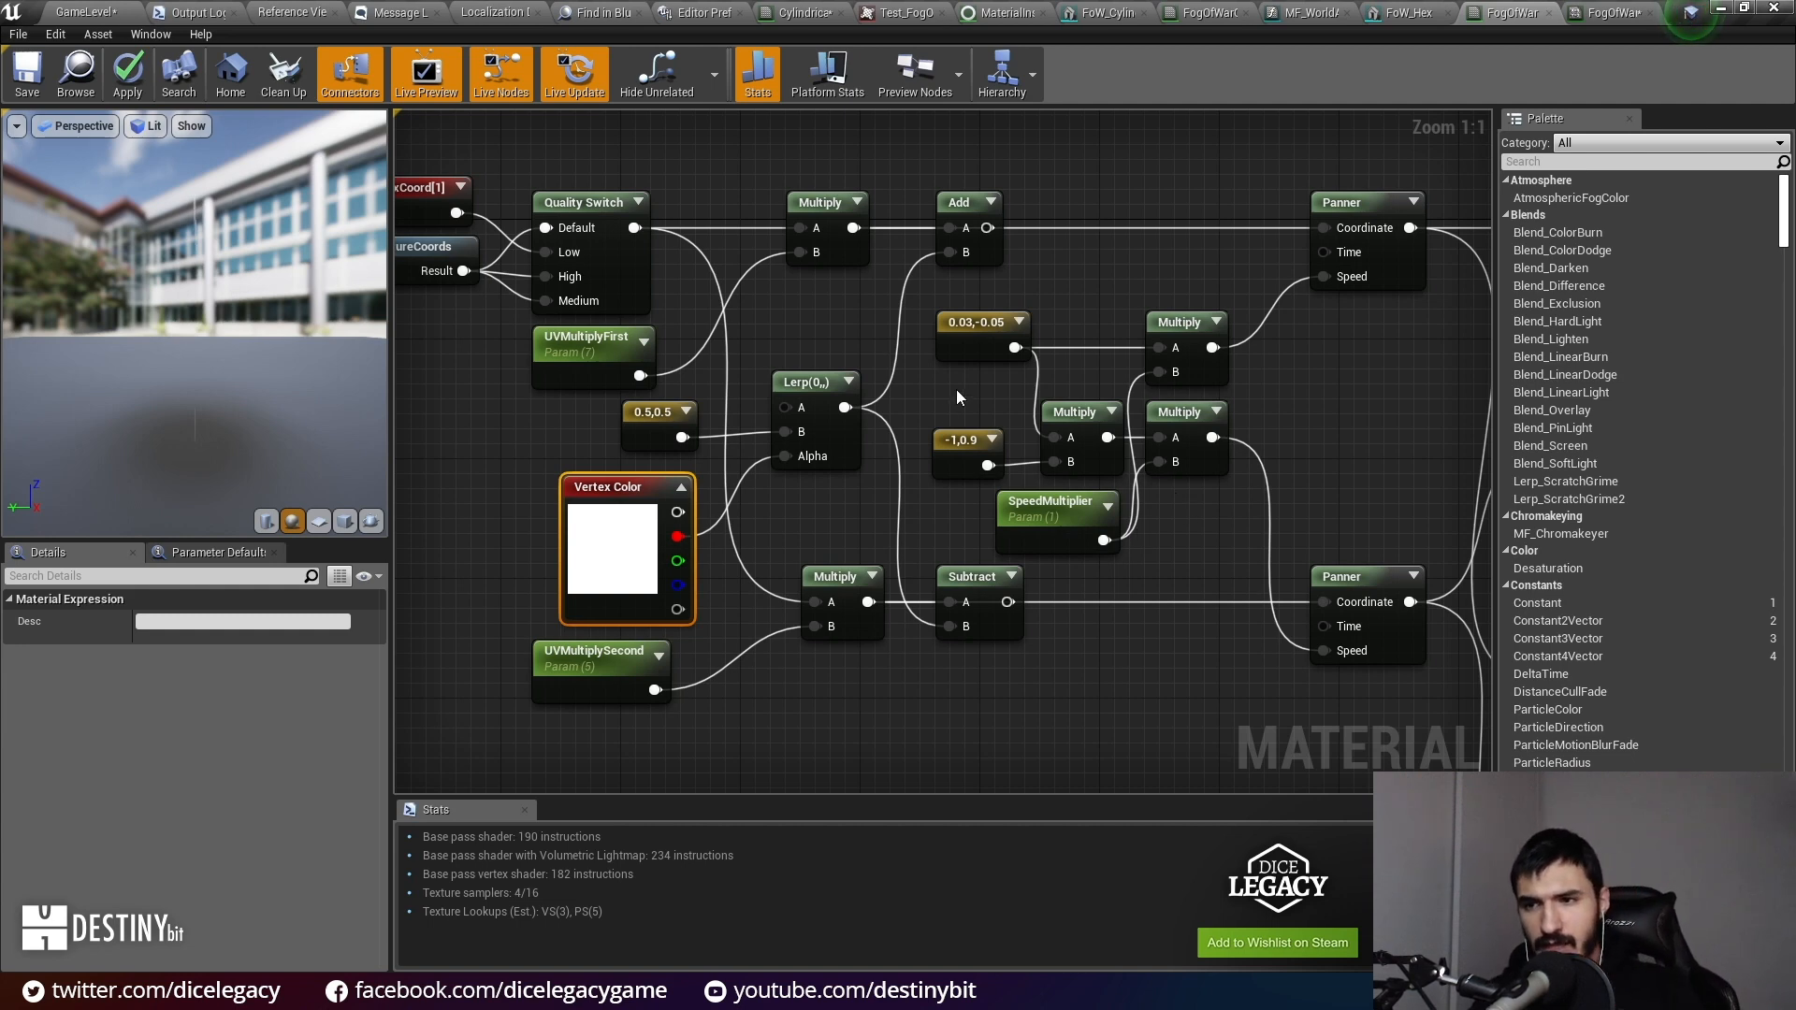
Step: Disconnect the 0.5,0.5 constant from the B input of the Lerp fed by Vertex Color and set its Const B to 0
left_click(791, 432, "alt")
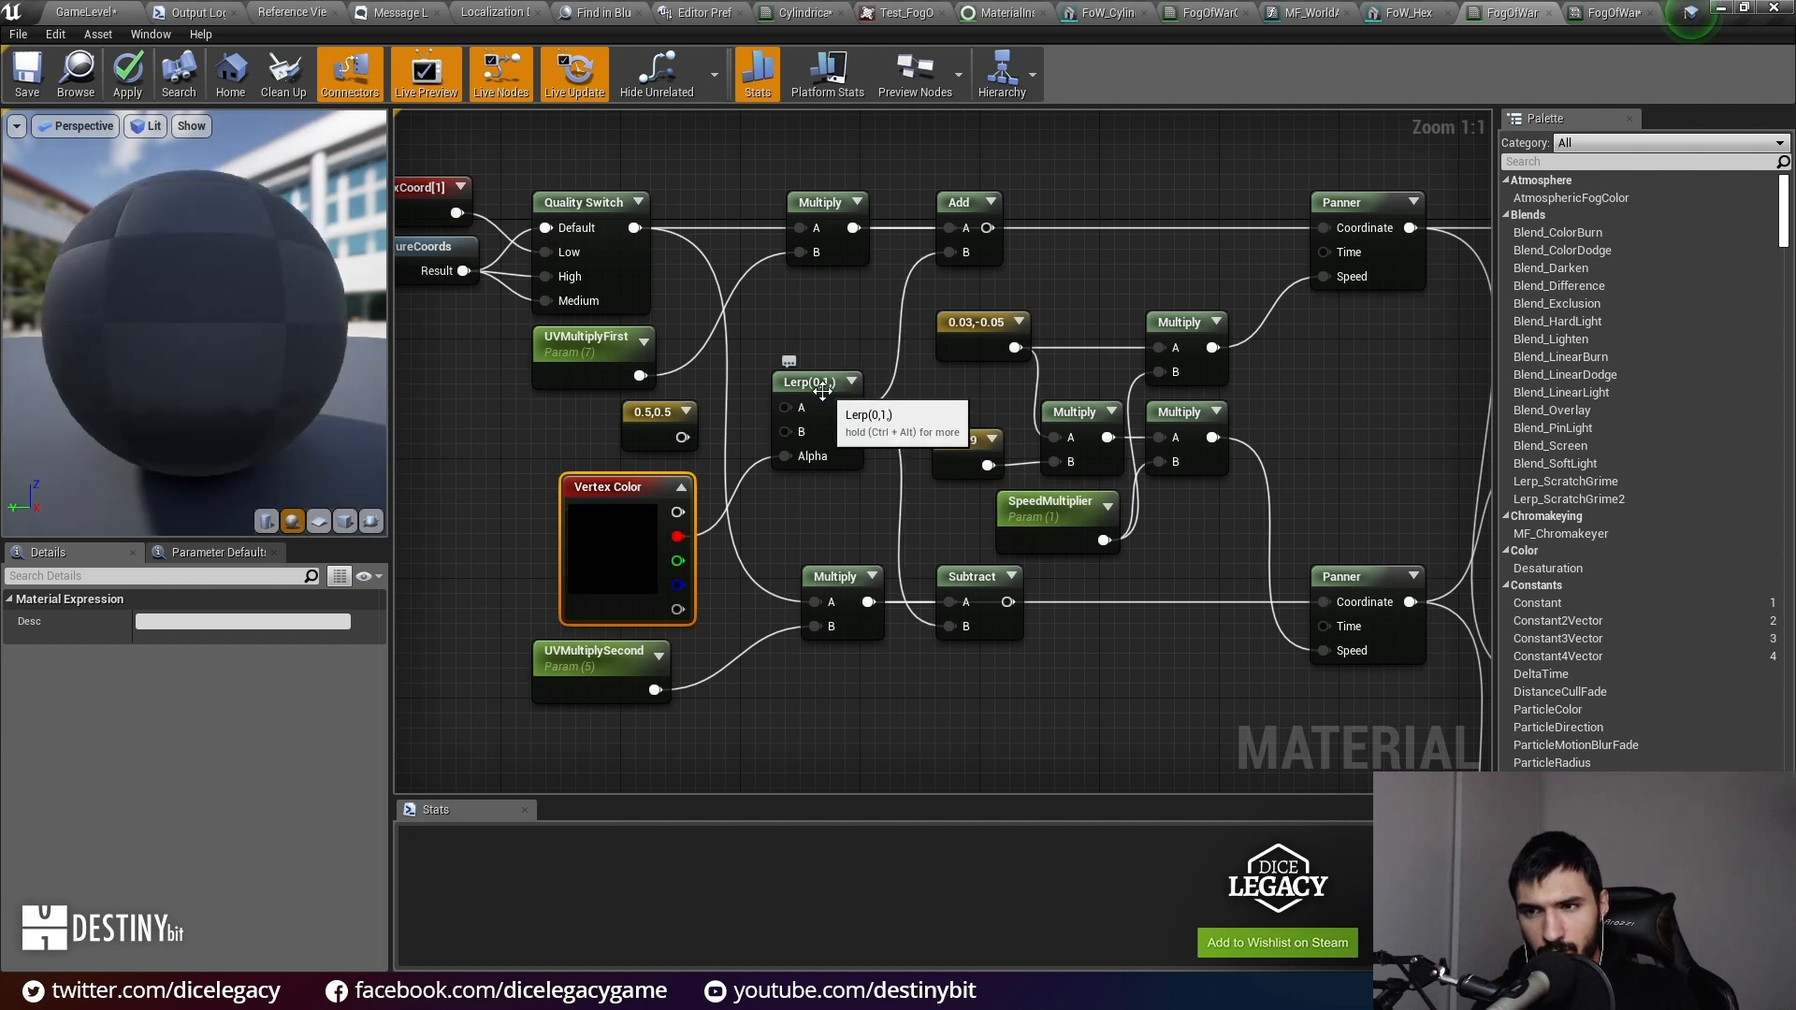
left_click(812, 386)
left_click(169, 646)
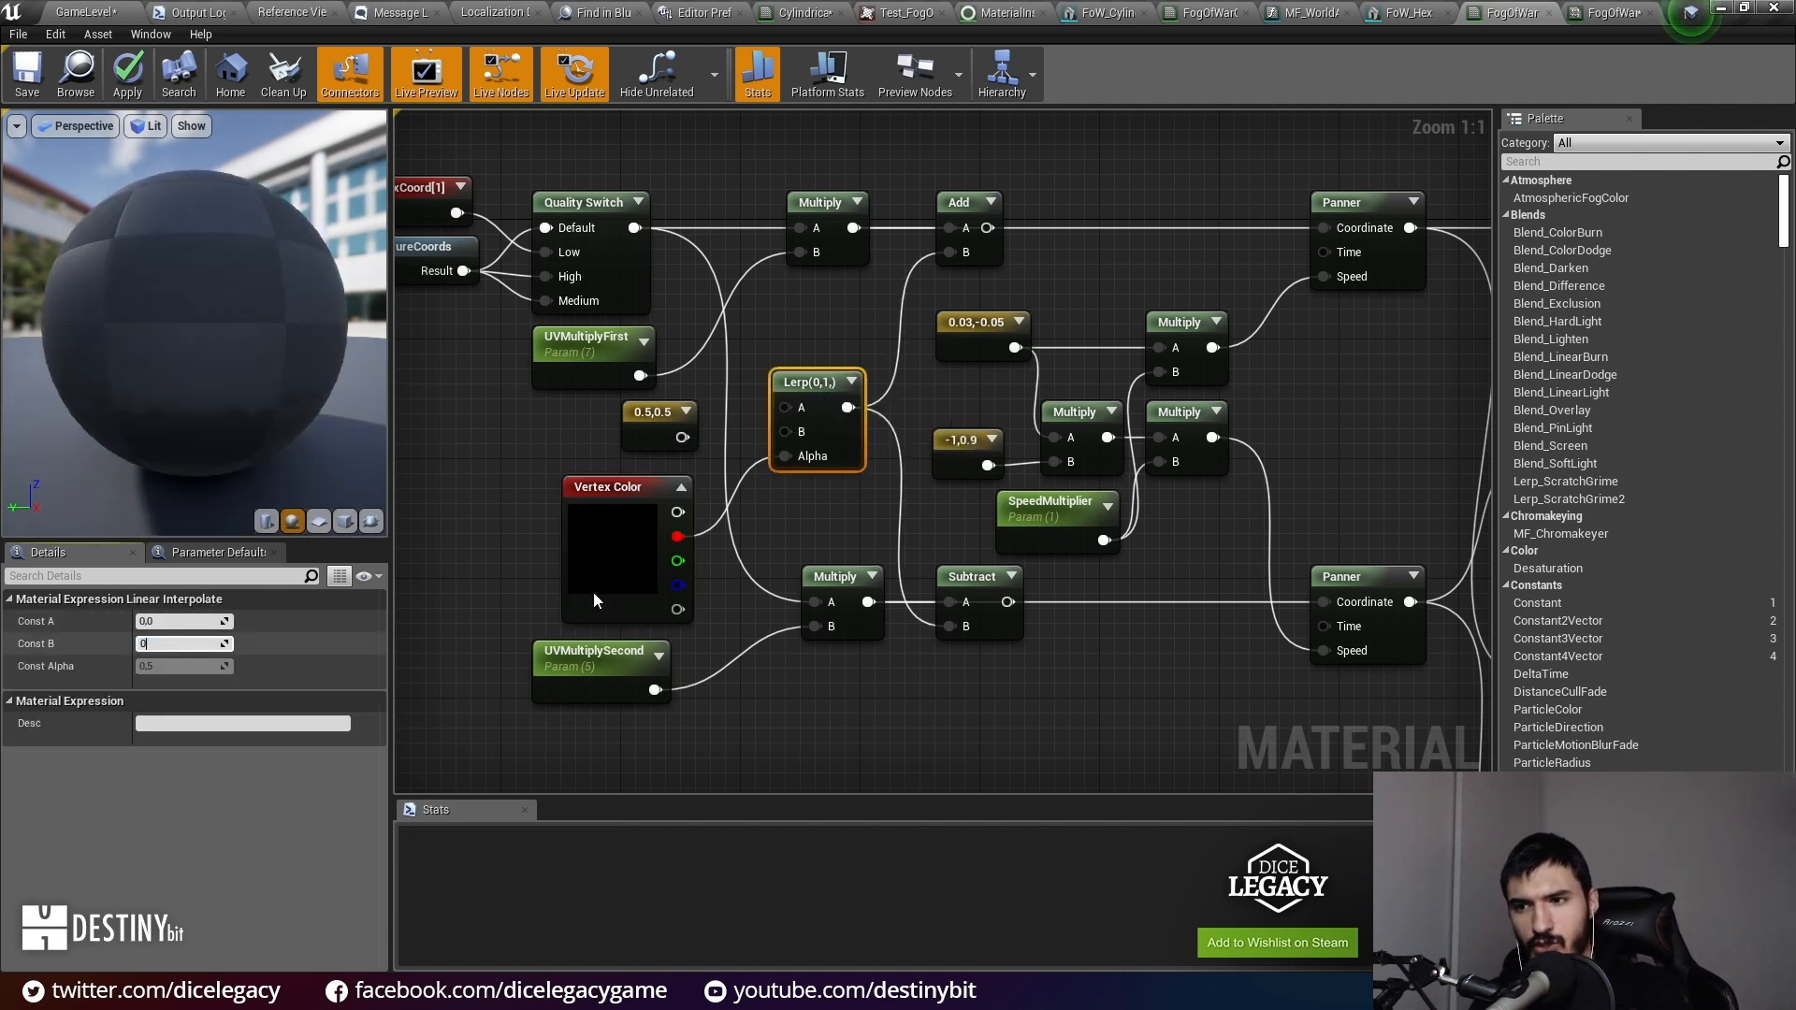
type("0")
left_click(634, 501)
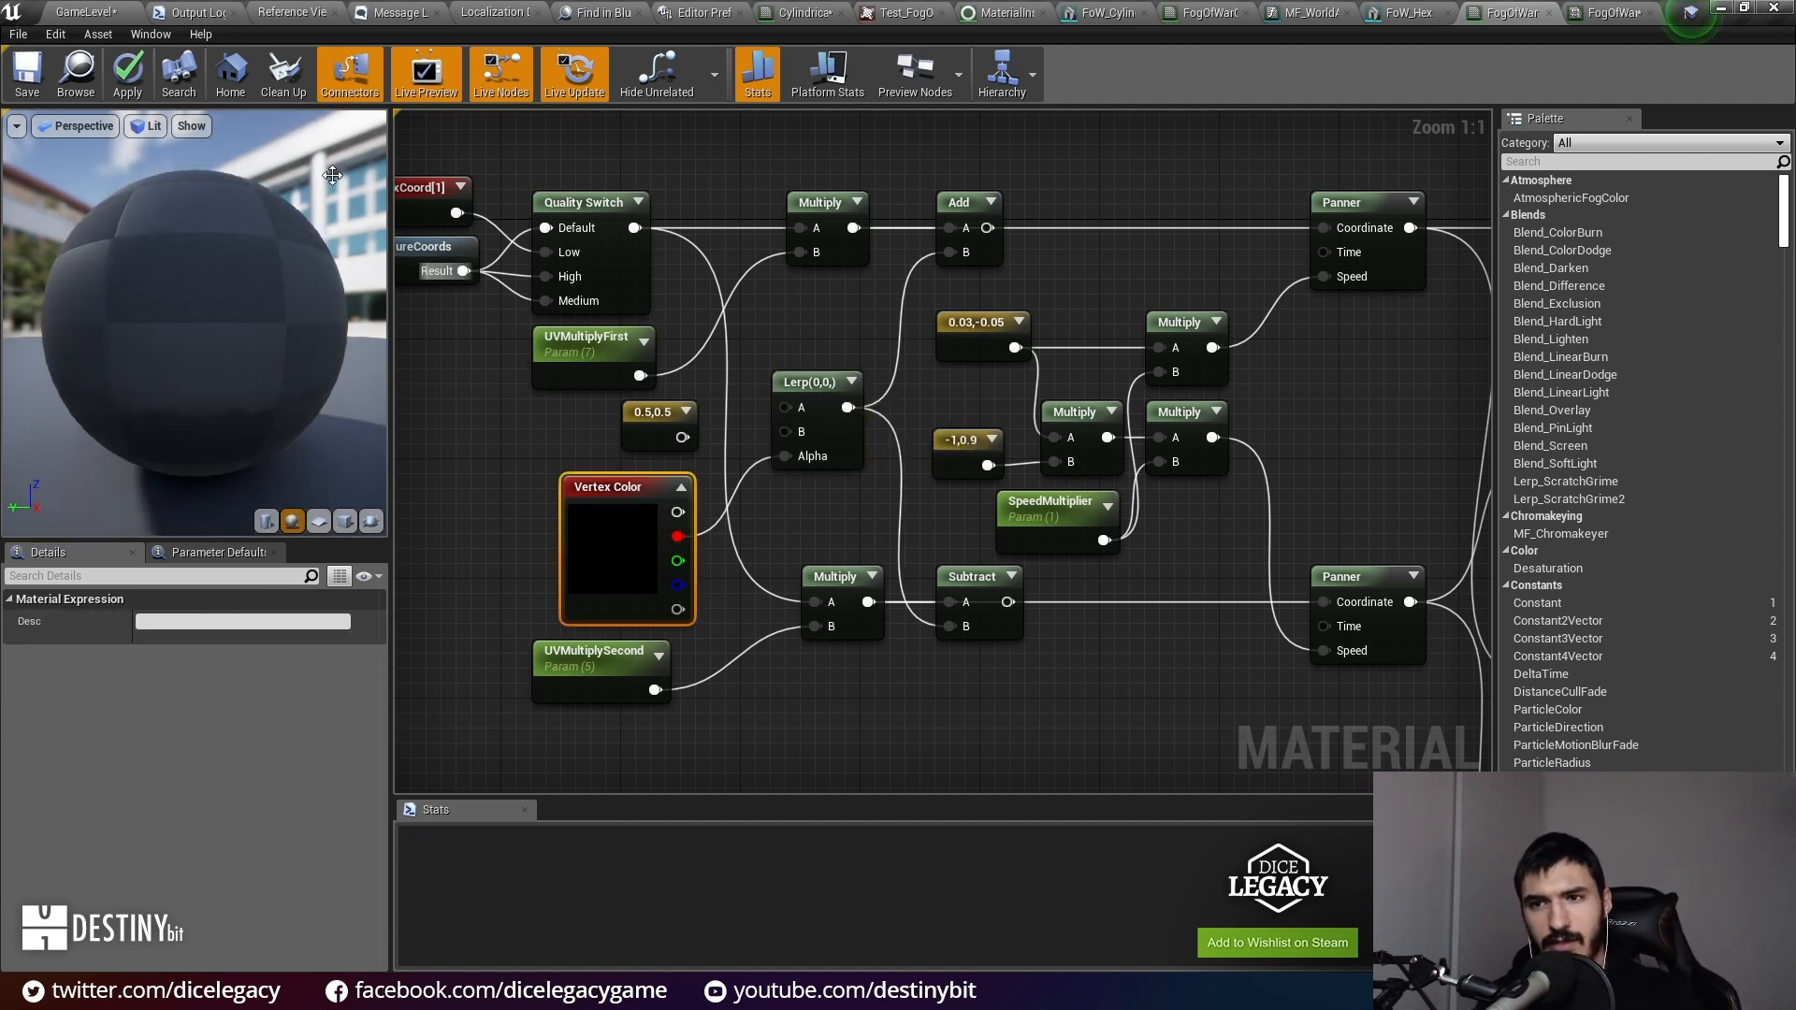
Step: Apply the edited fog material and bring up the running game in full screen
left_click(124, 75)
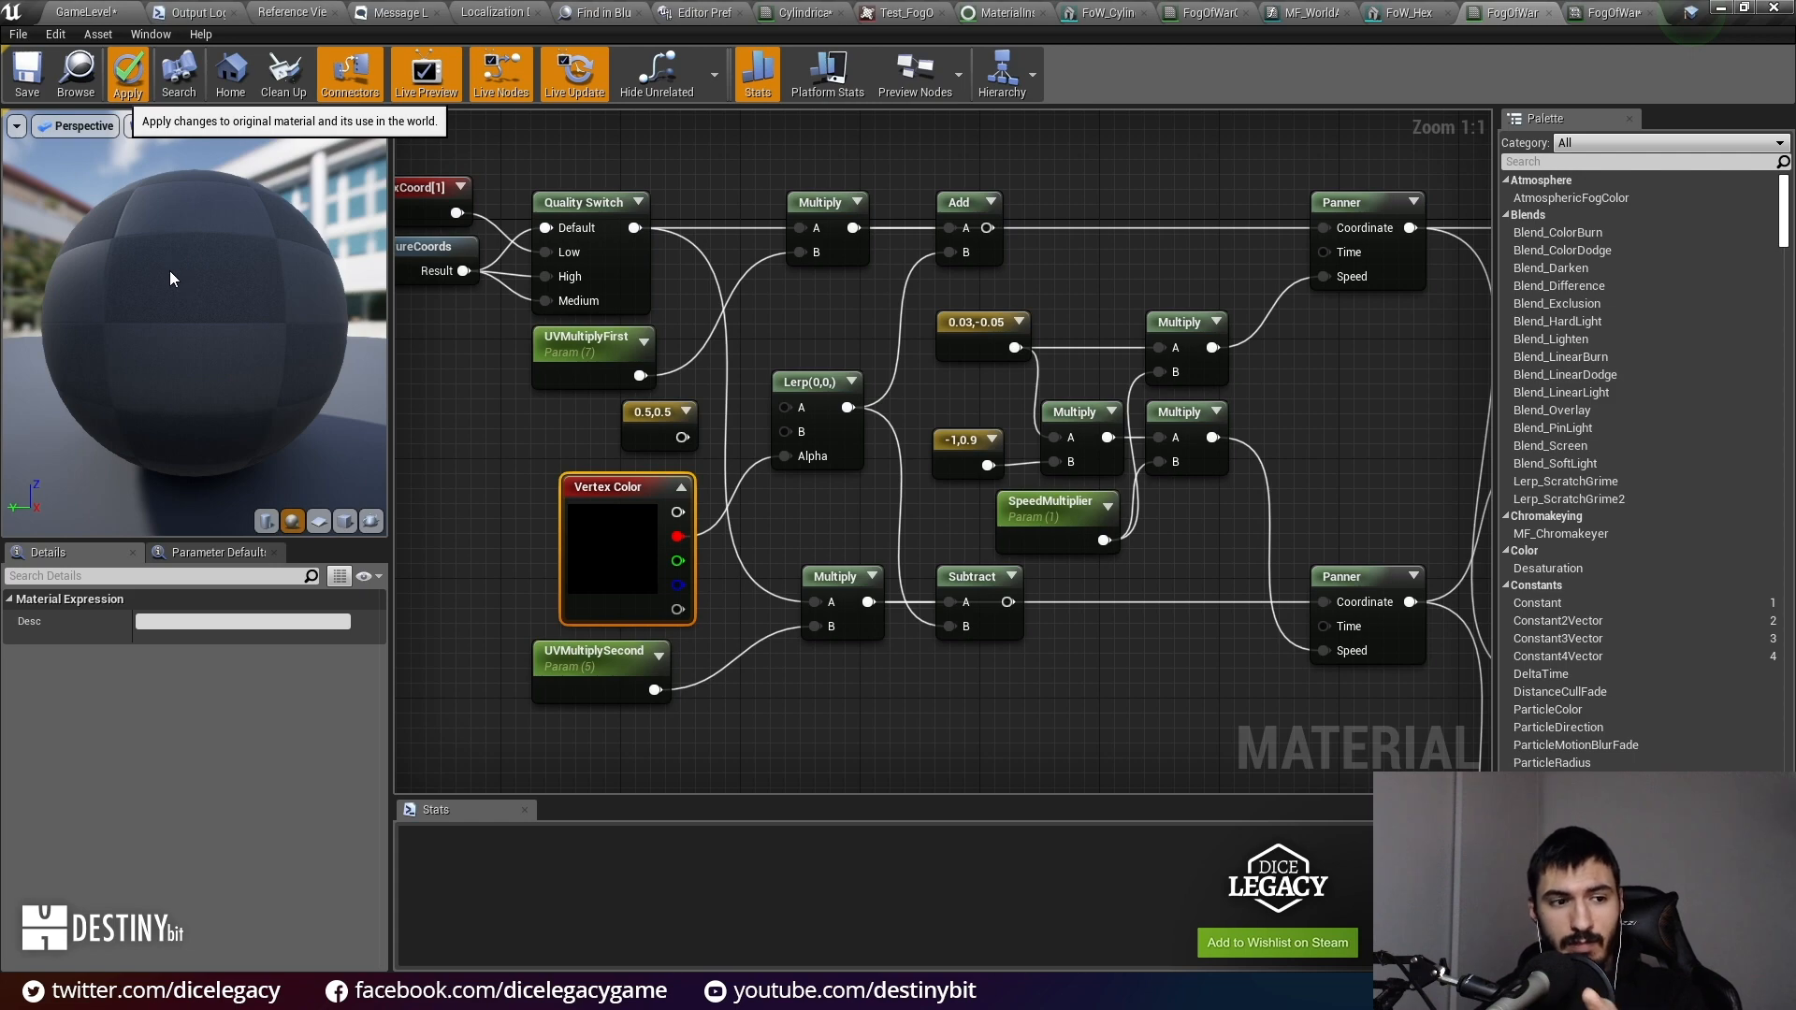
left_click(89, 14)
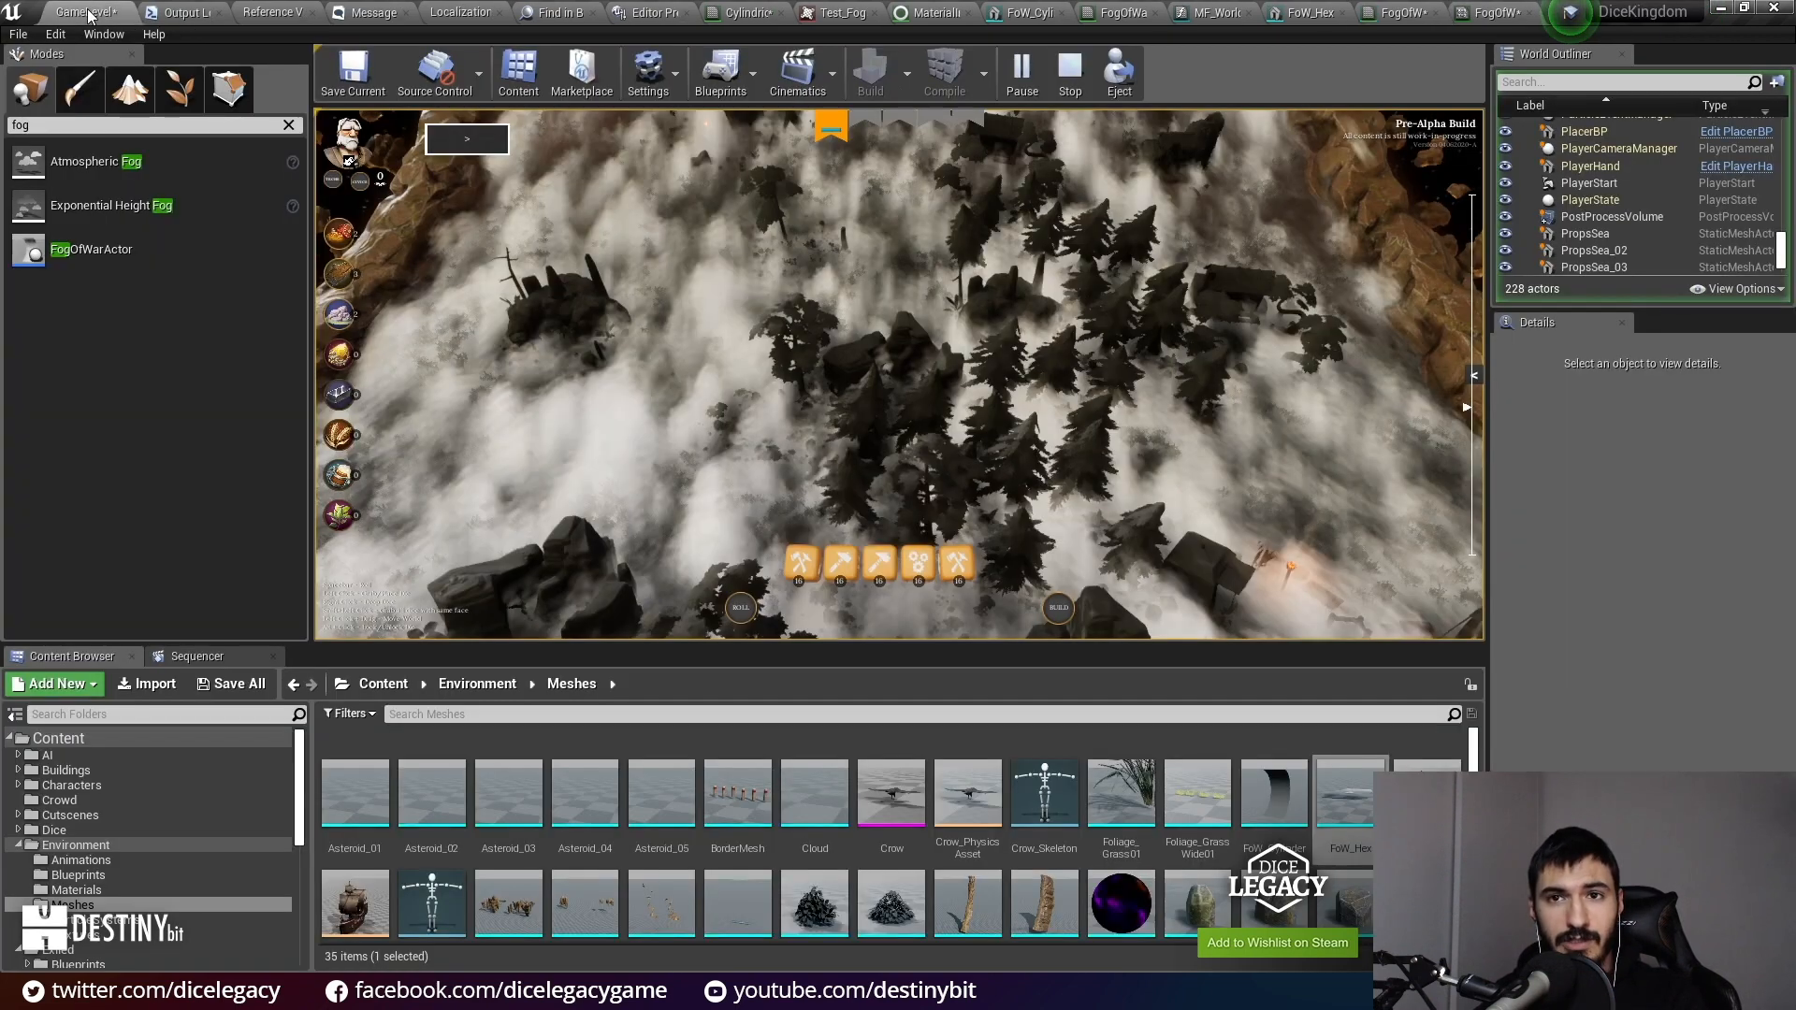
left_click_drag(752, 545, 745, 365)
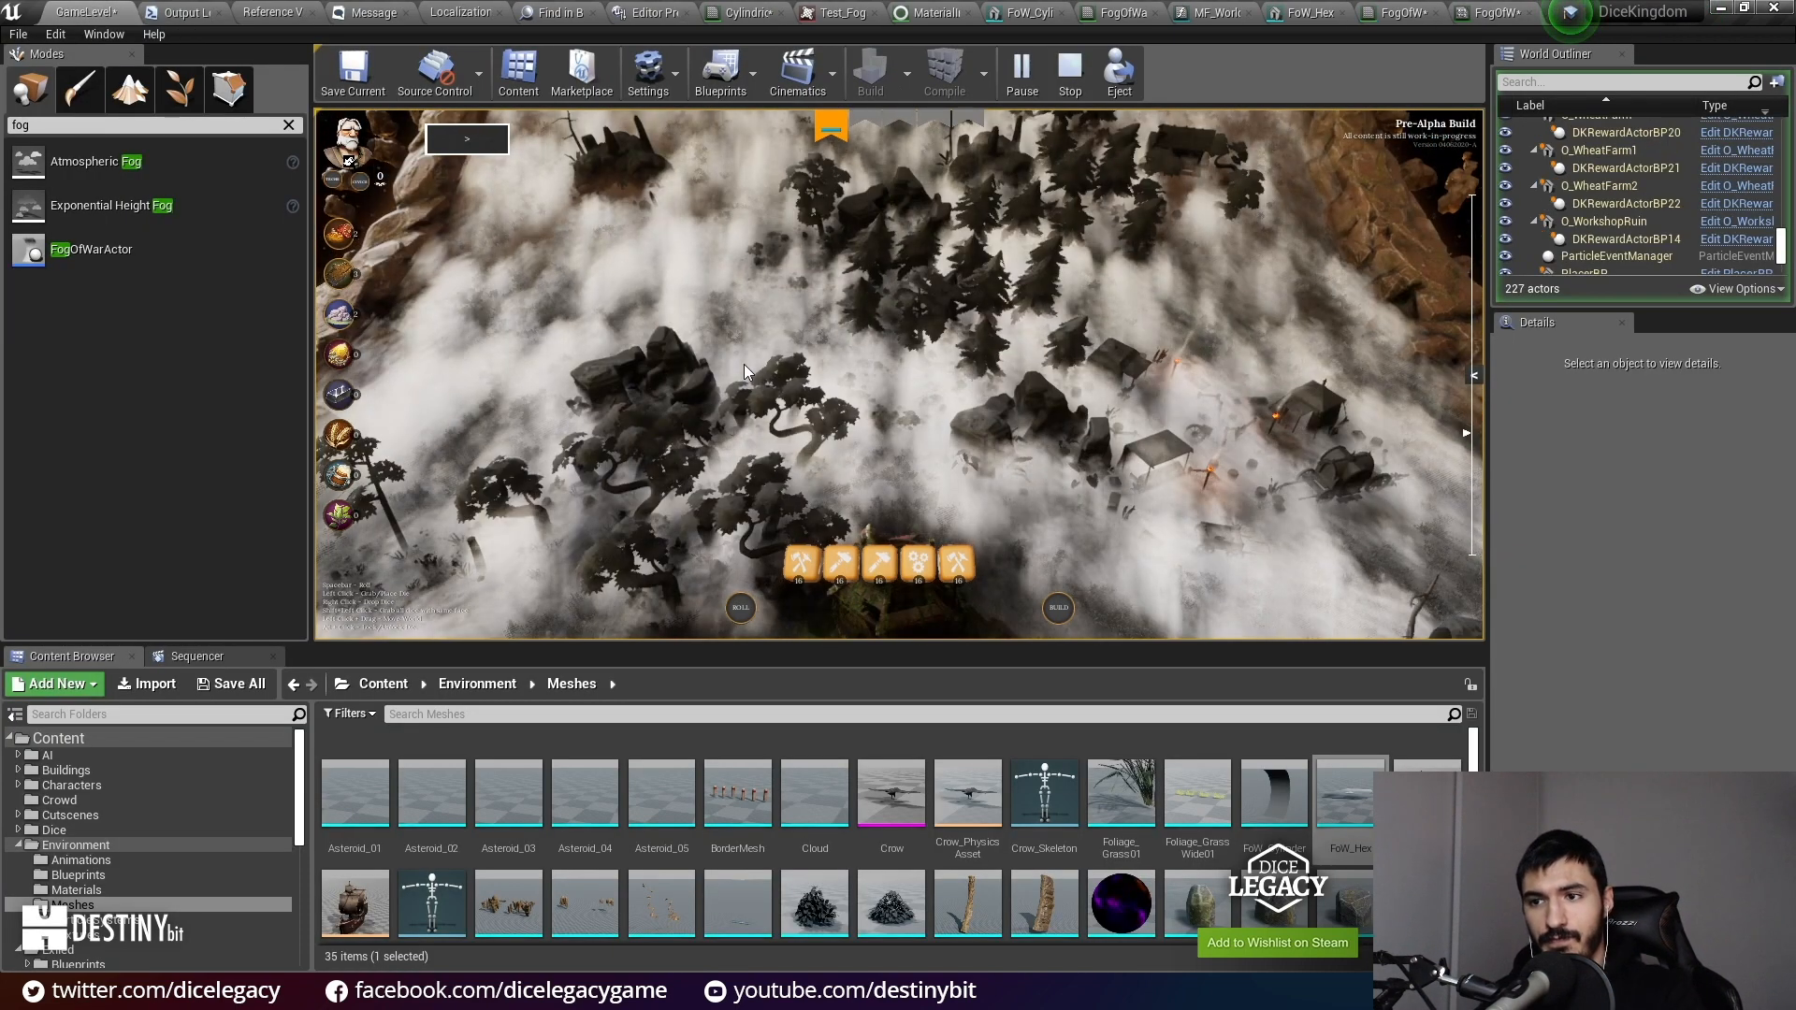
key("F11")
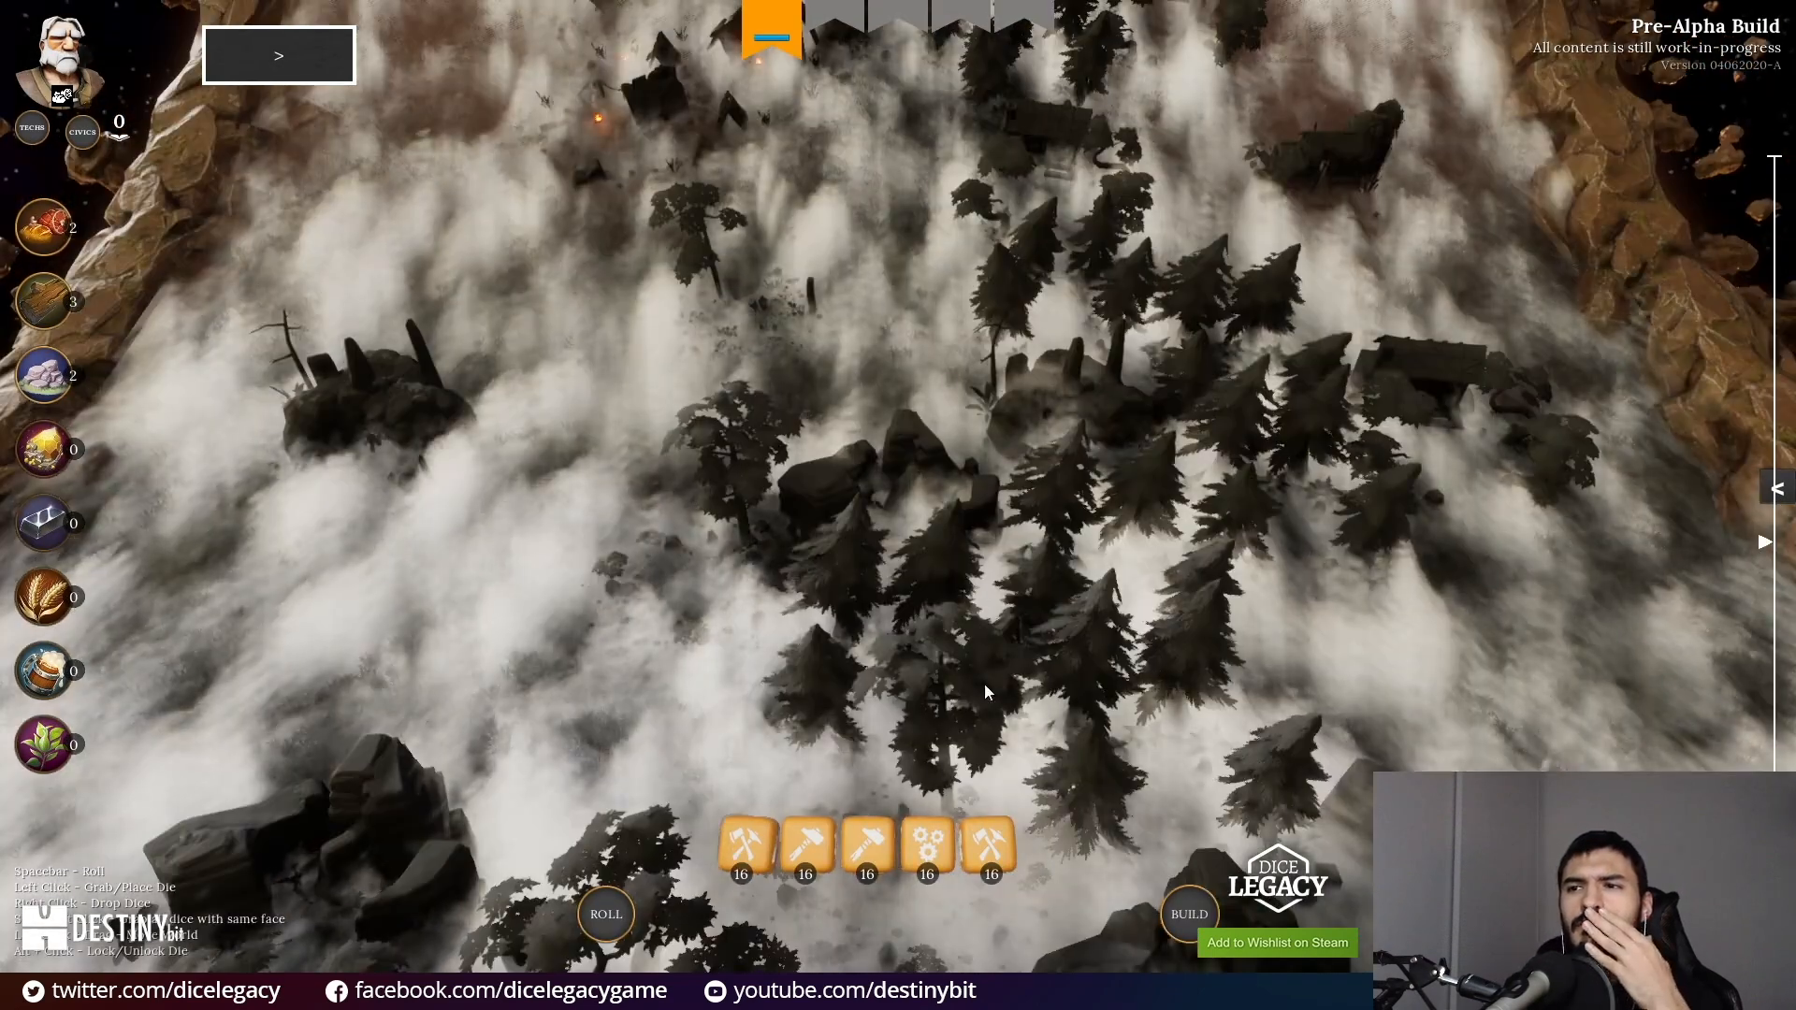
Step: Survey the fog along the map in the running game, from the distant forest to the village edge, and leave full screen
left_click_drag(975, 613, 975, 842)
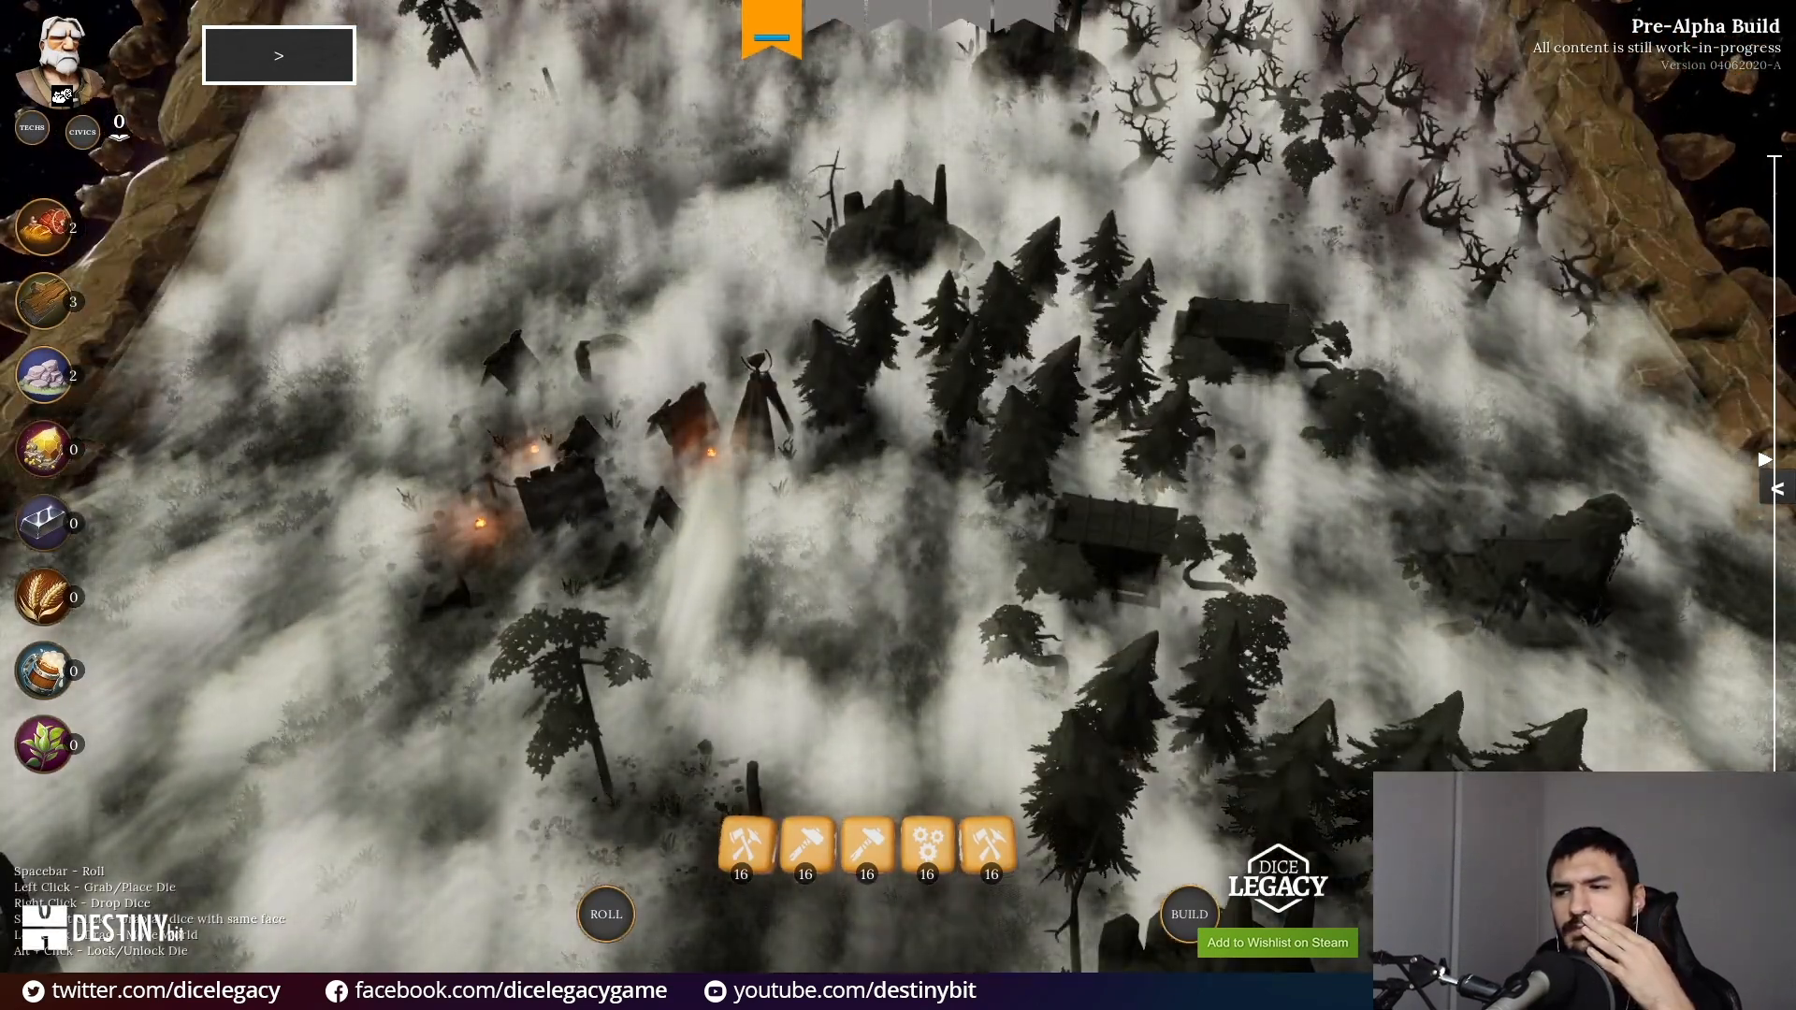
left_click_drag(904, 810, 916, 117)
left_click_drag(973, 655, 988, 285)
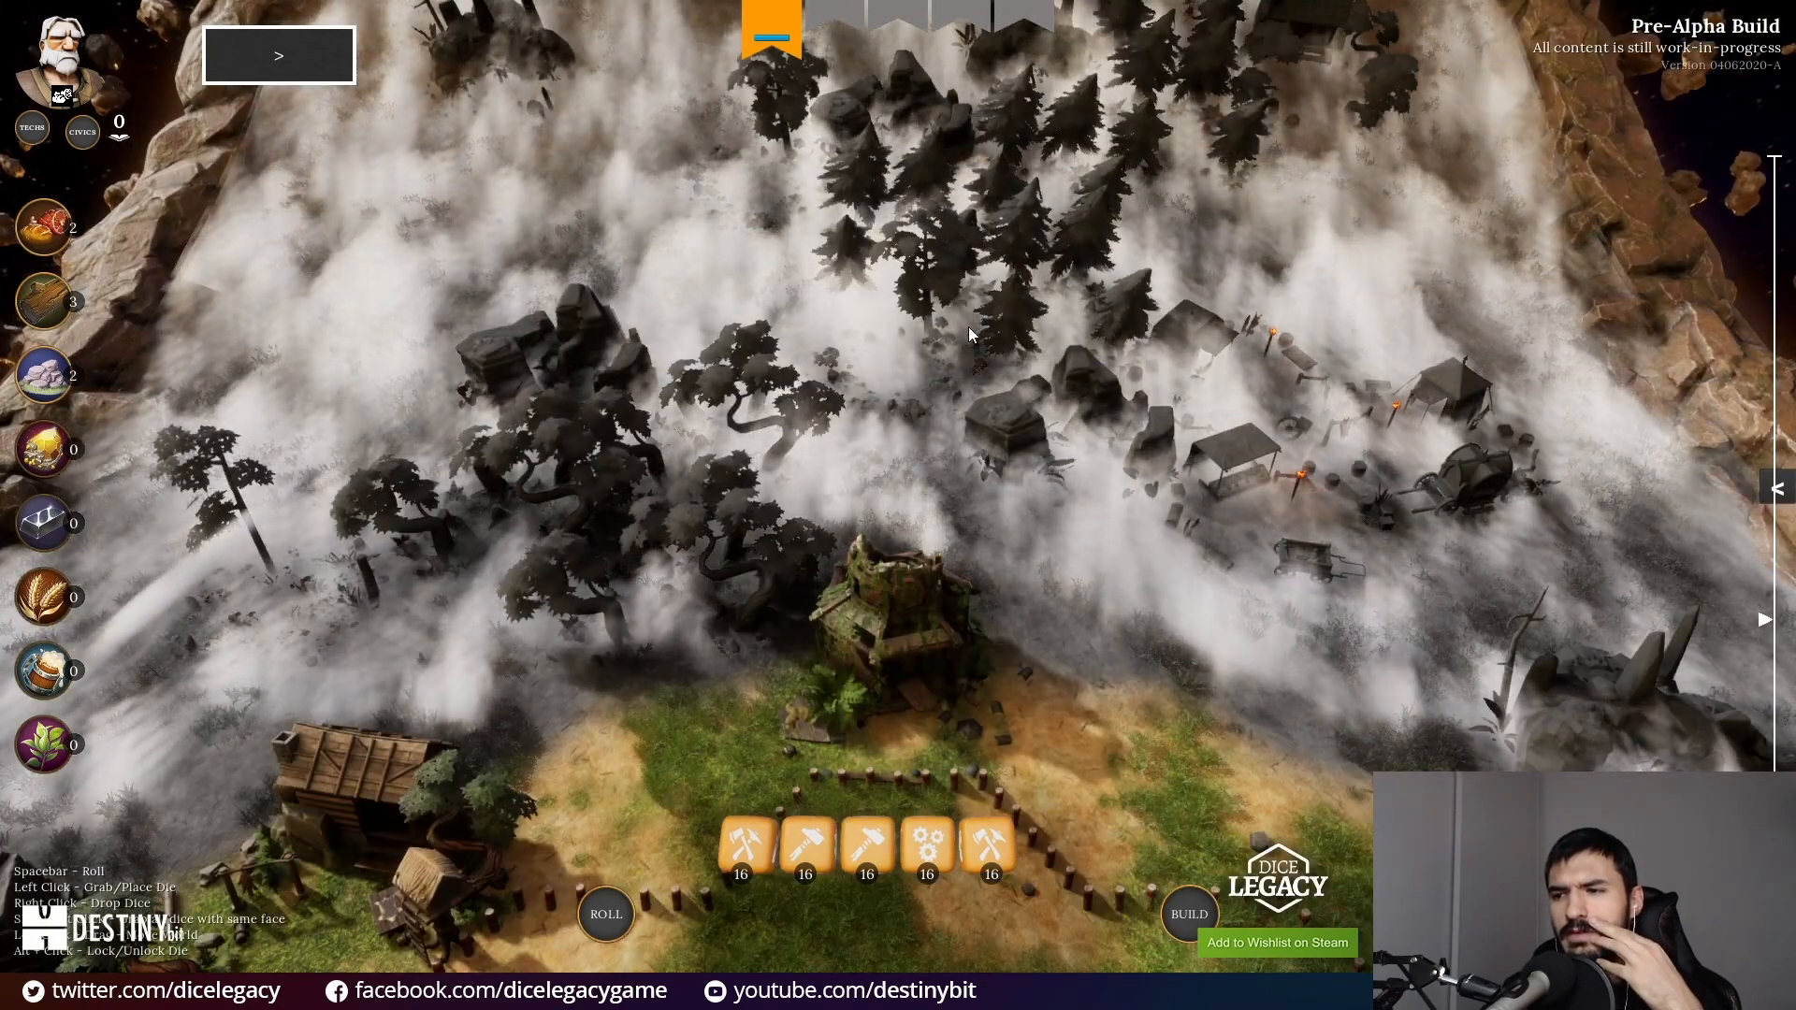
left_click_drag(967, 329, 981, 235)
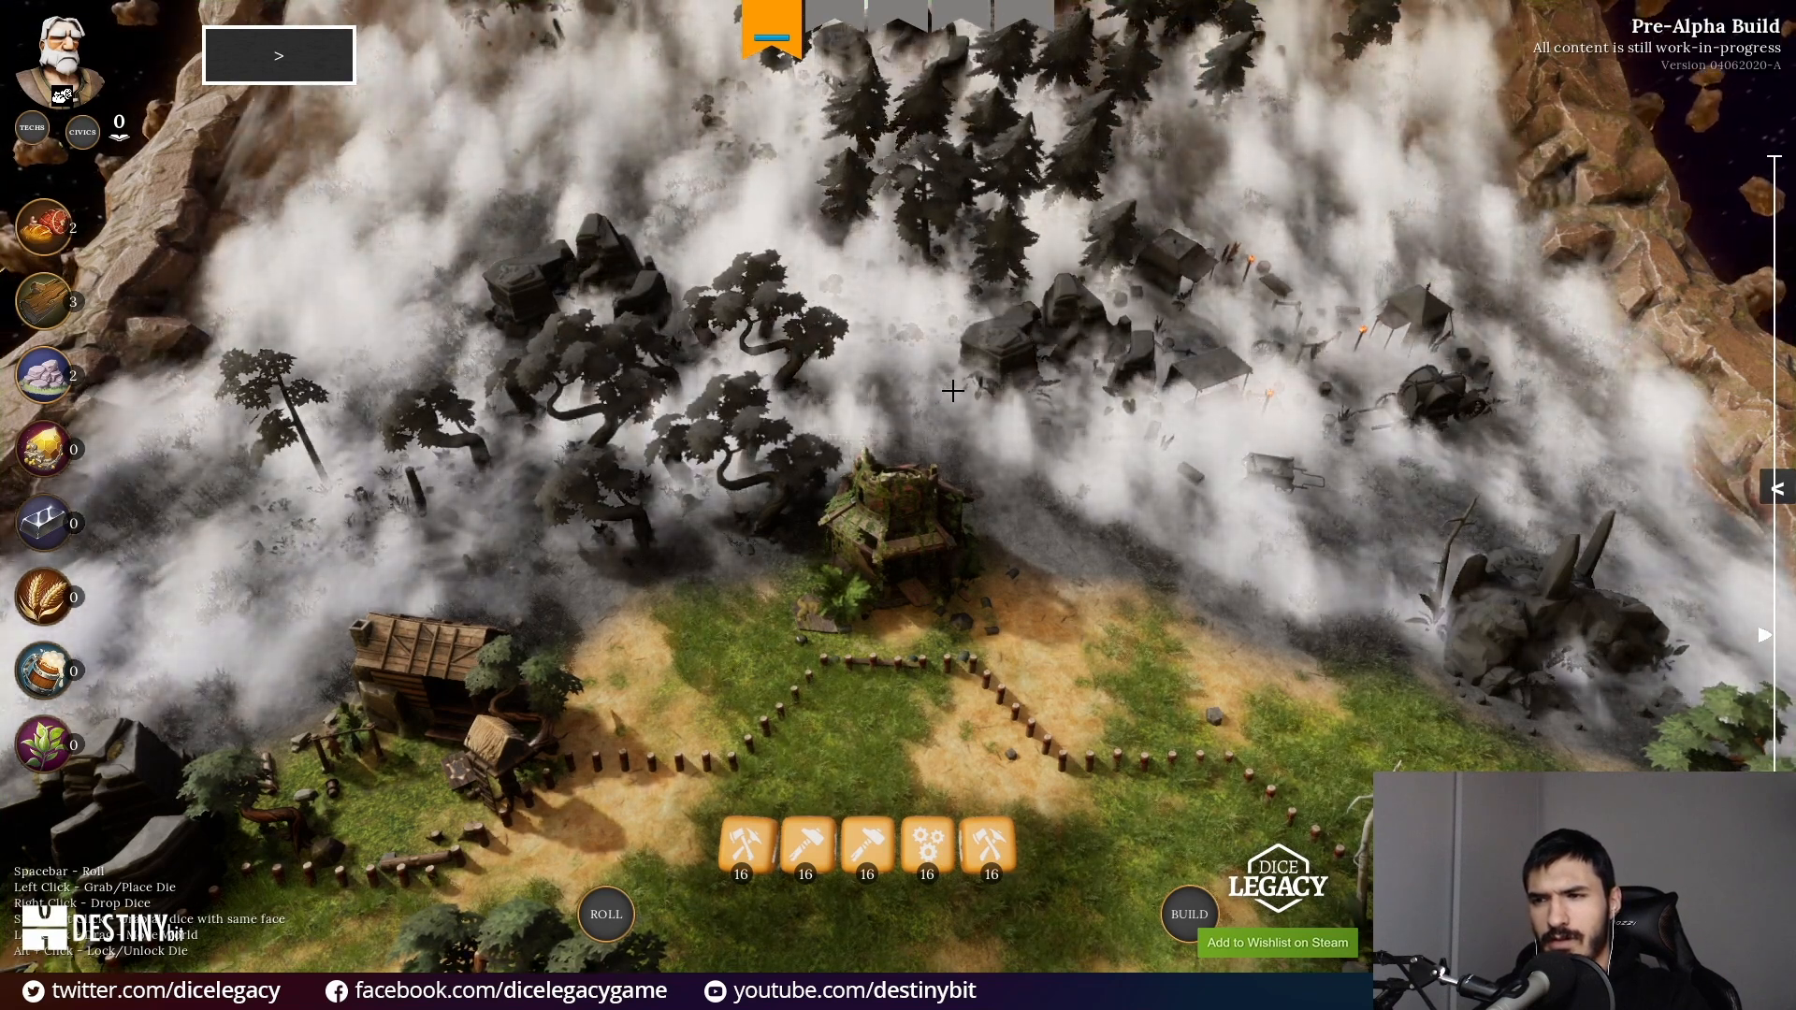
scroll(1289, 580, "up", 4)
scroll(1377, 626, "down", 4)
key("F11")
key("Escape")
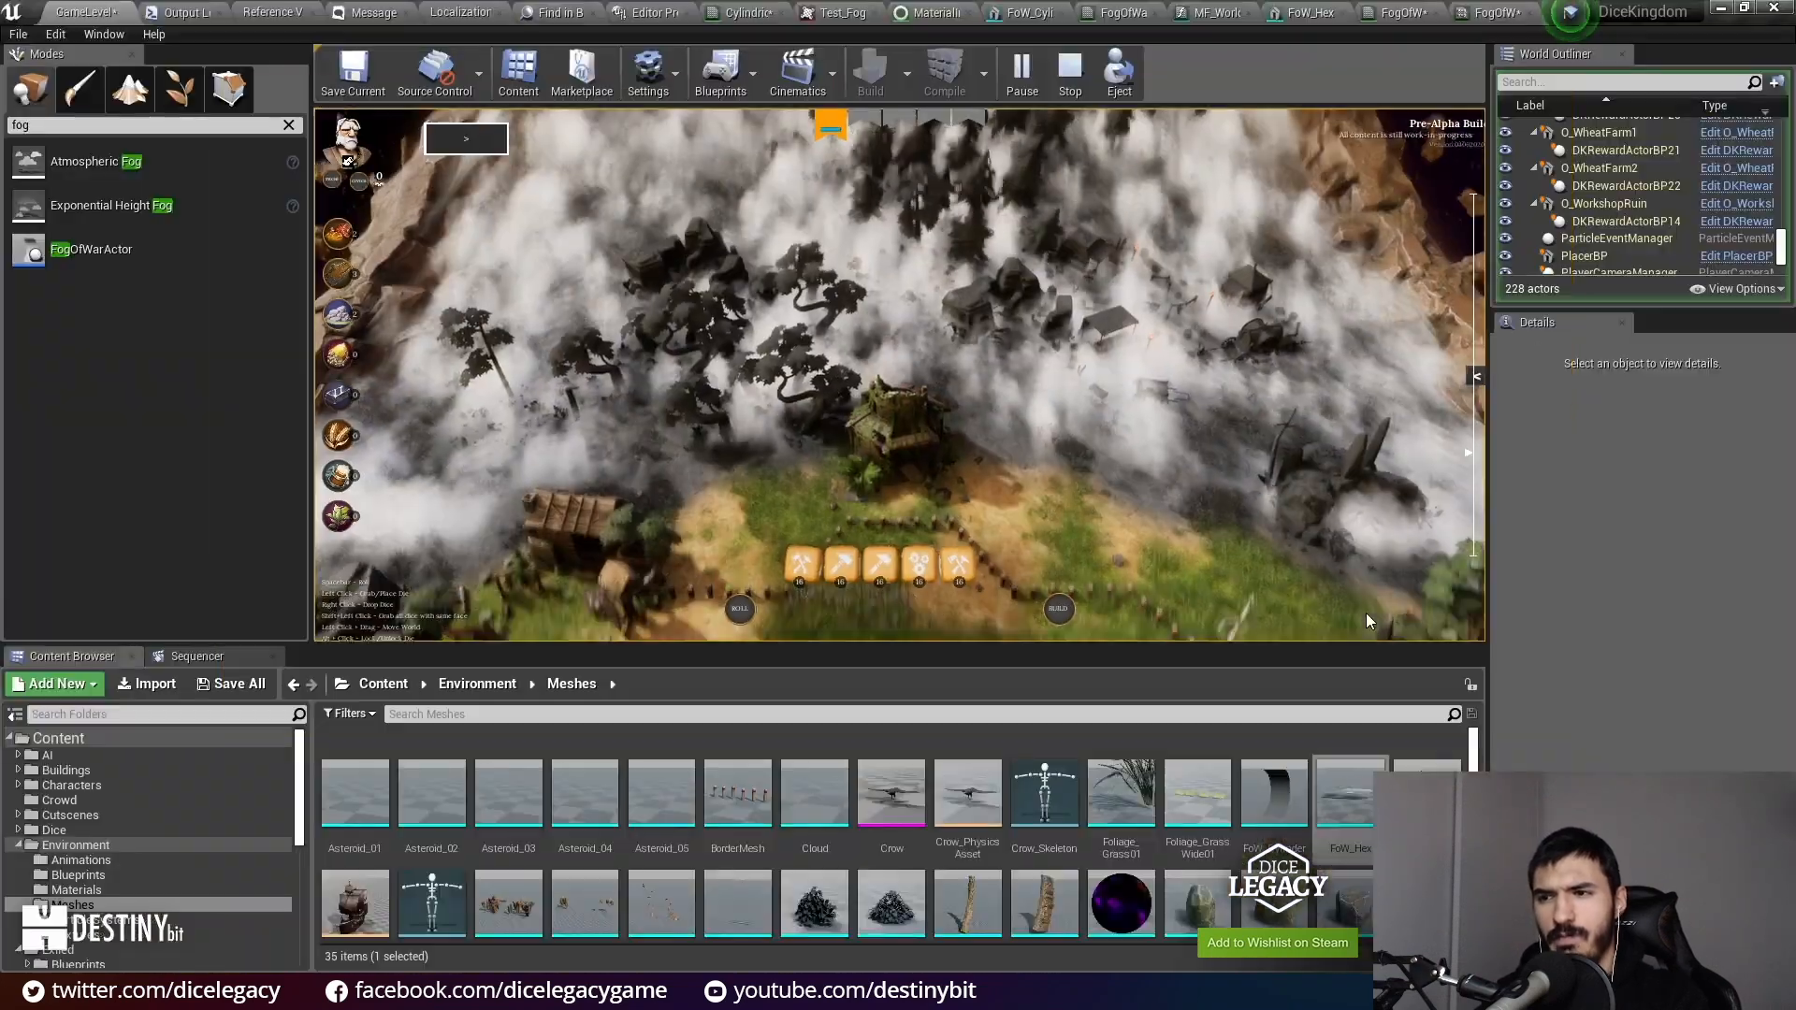
Step: Reconnect the 0.5,0.5 constant to the B input of the Lerp fed by Vertex Color and apply the material
left_click(1489, 12)
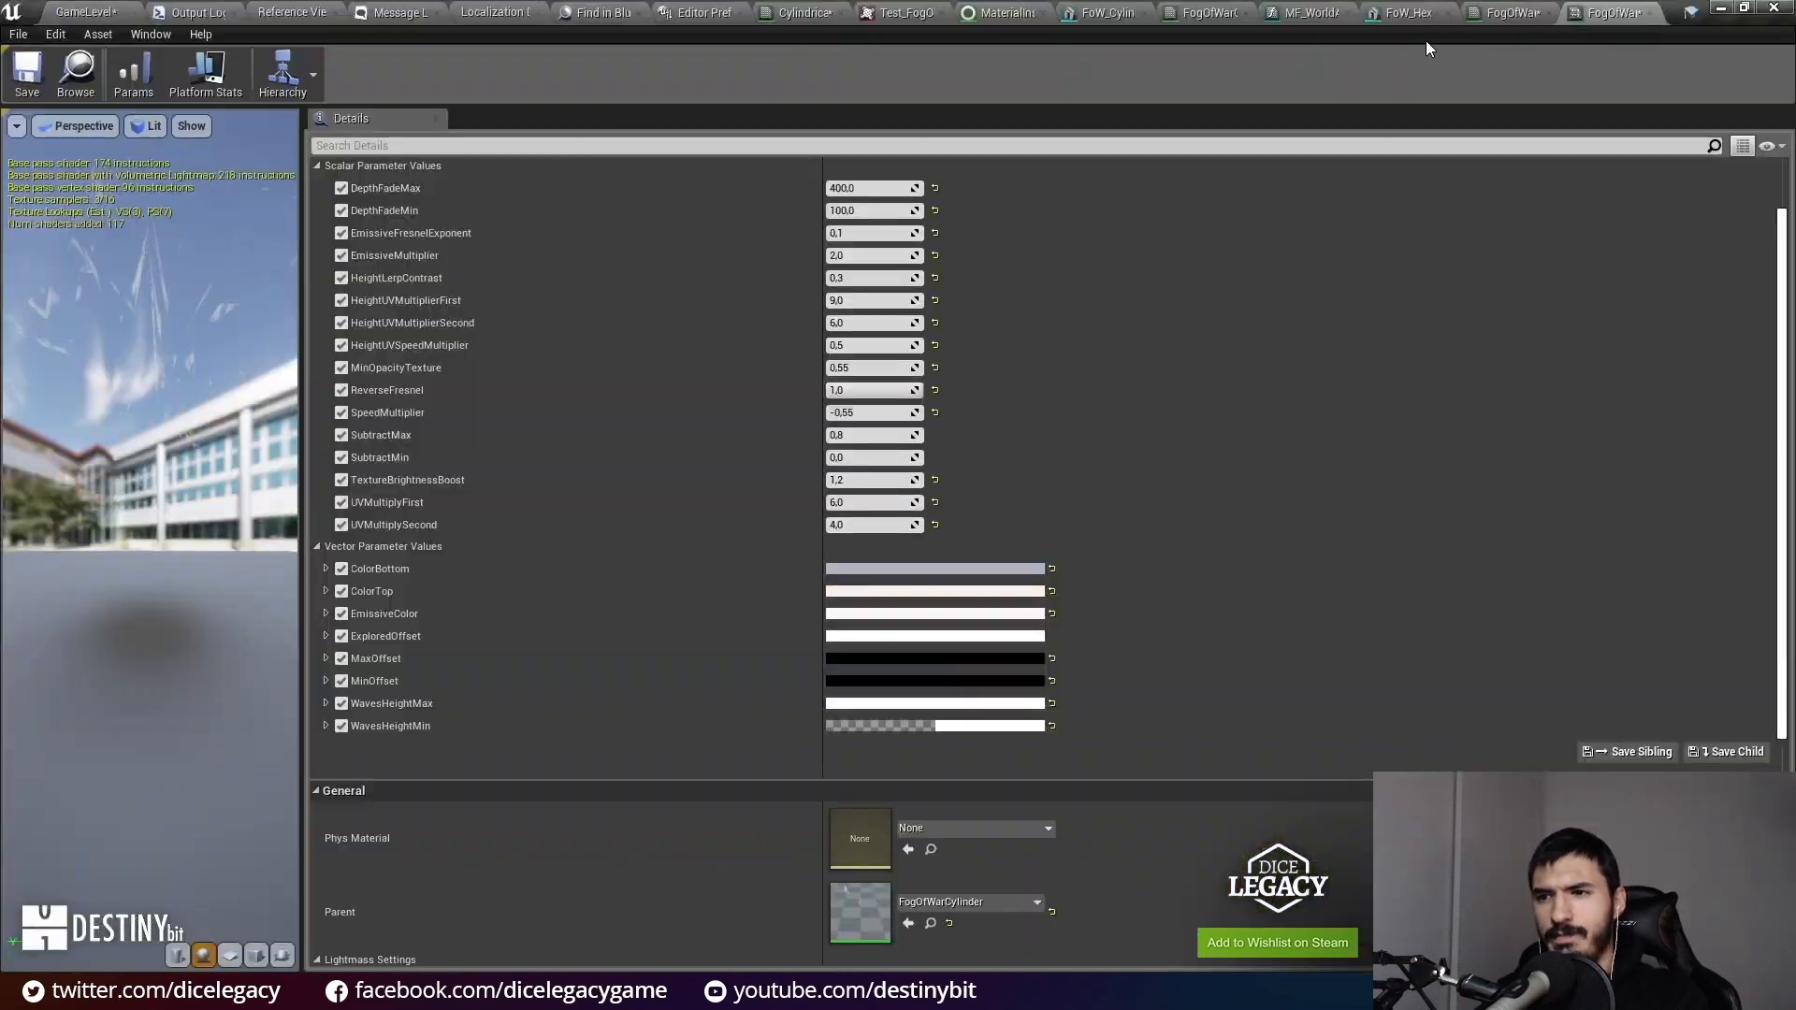
left_click(1484, 11)
left_click_drag(682, 437, 791, 436)
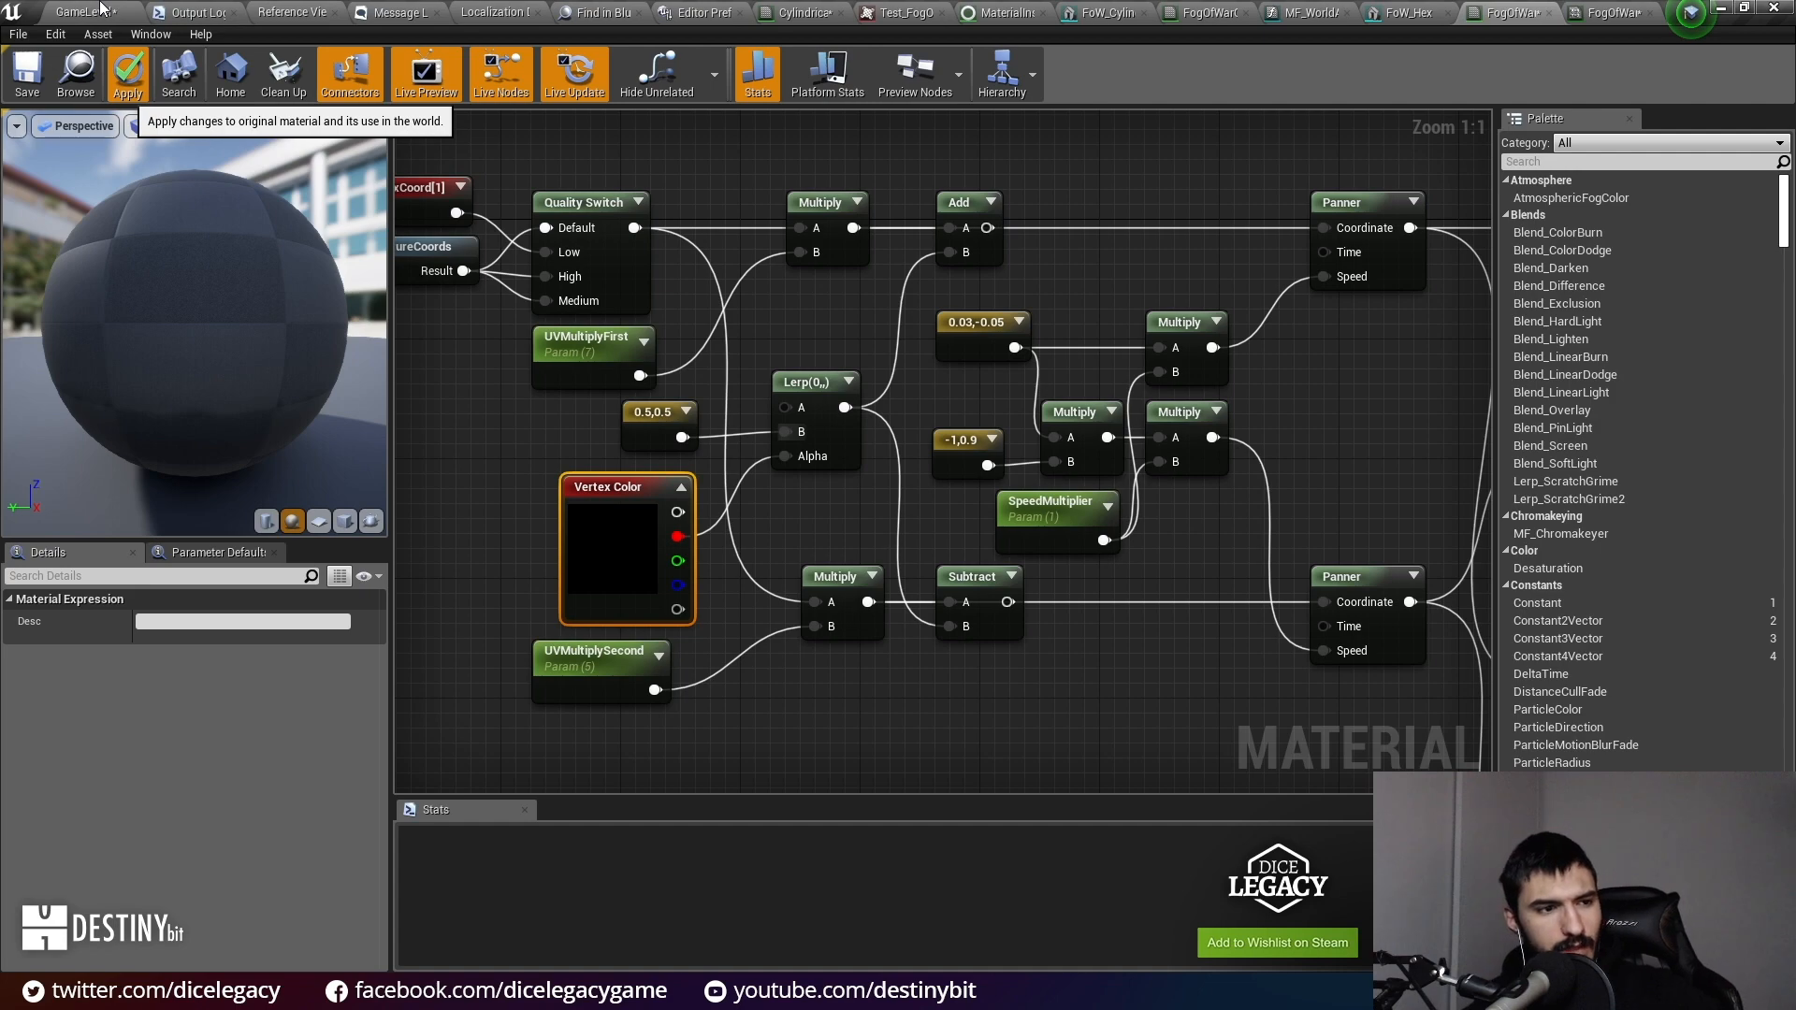
Step: Check the fog around the village edge in the full-screen running game
left_click(102, 5)
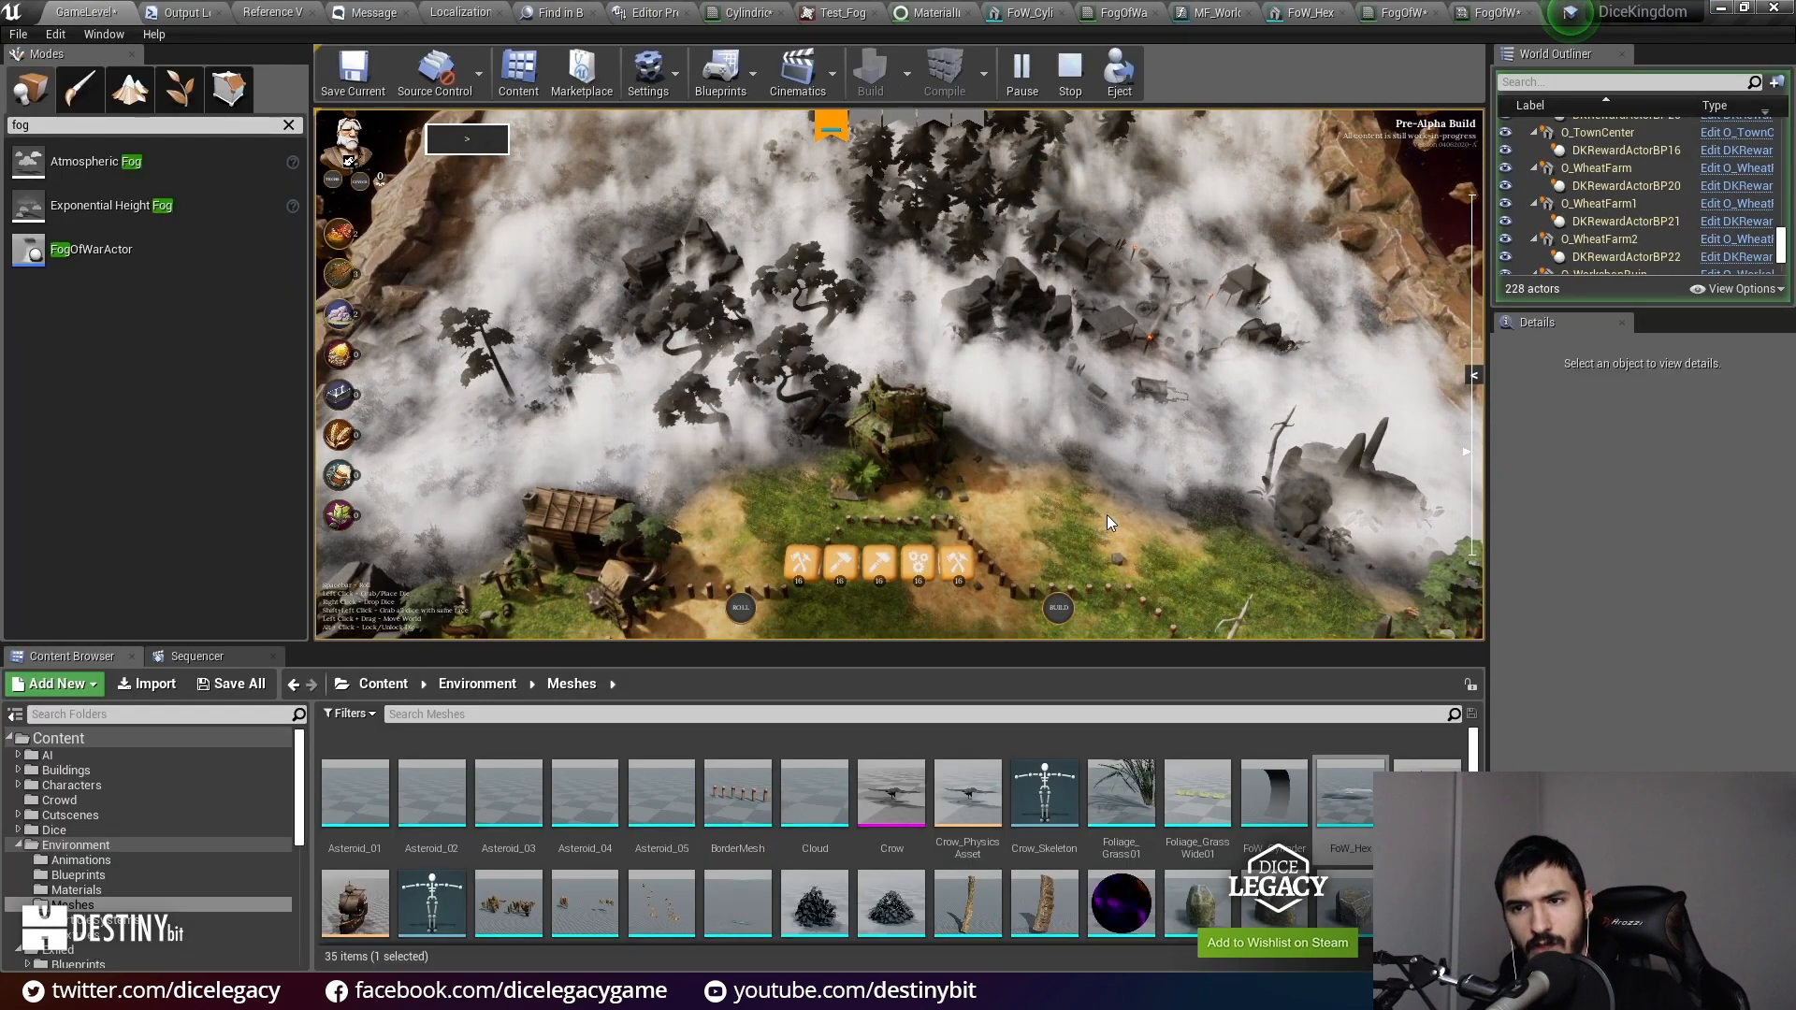
key("F11")
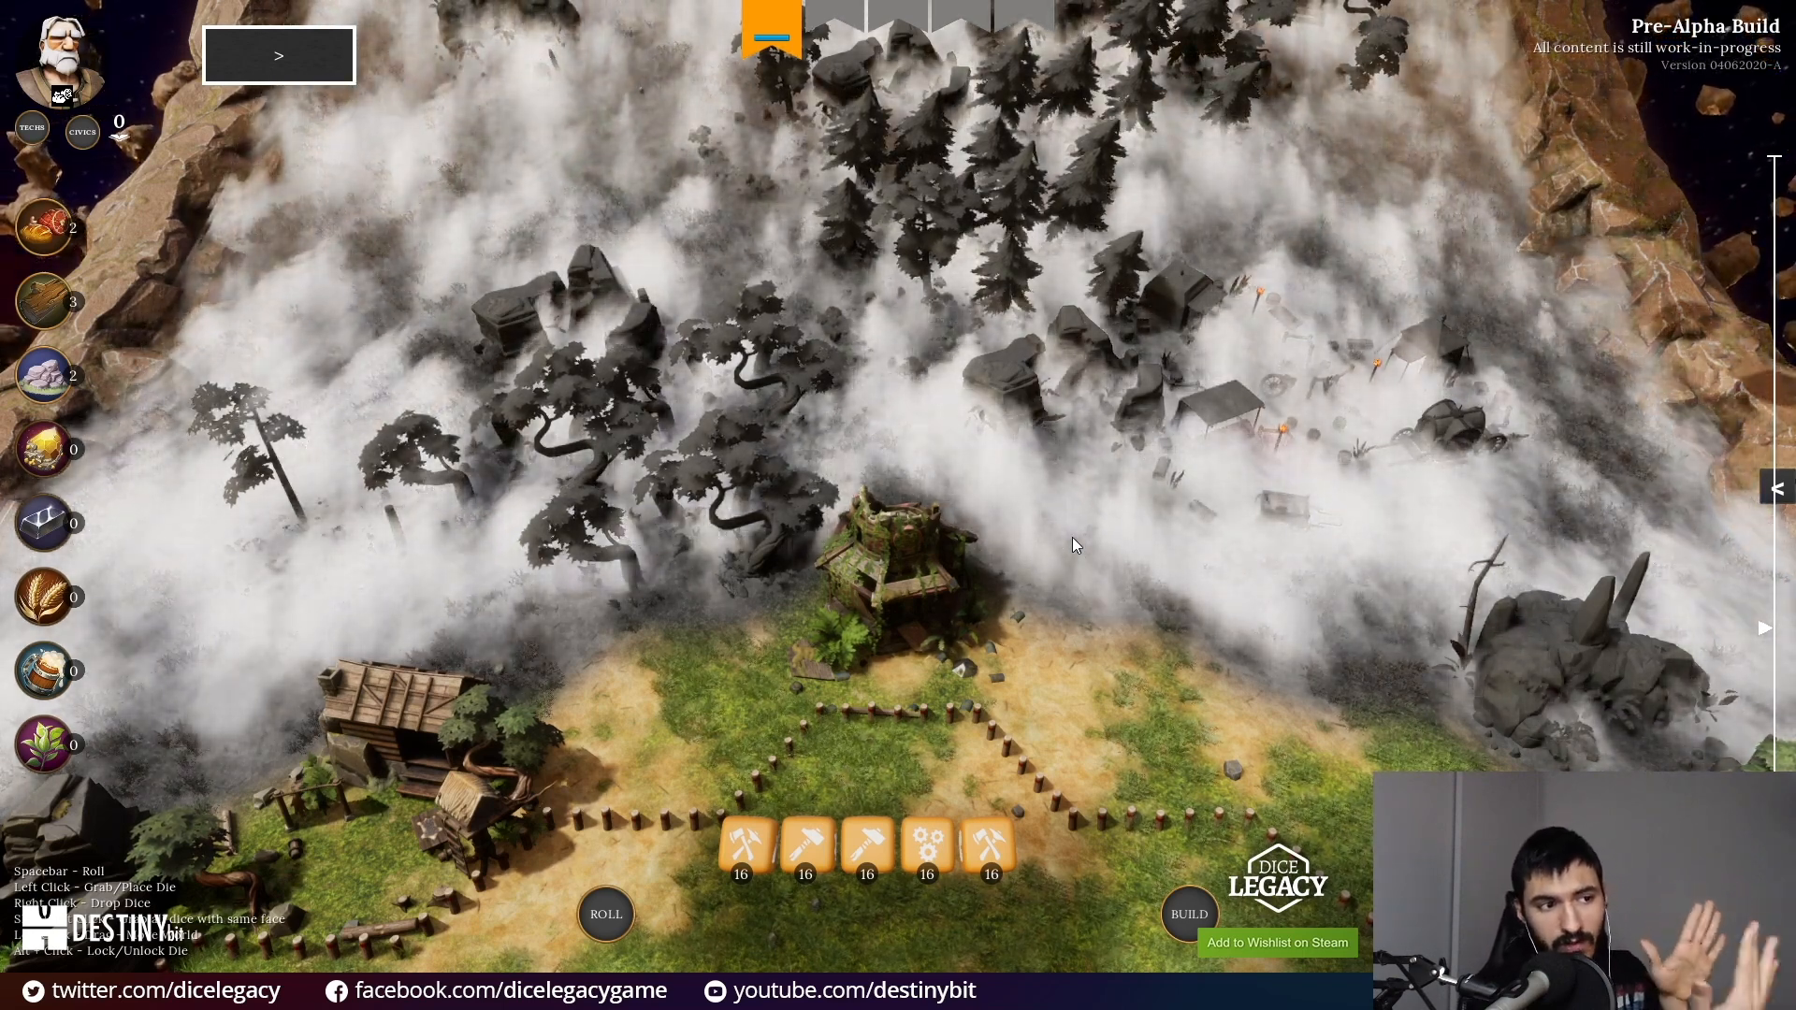
key("F11")
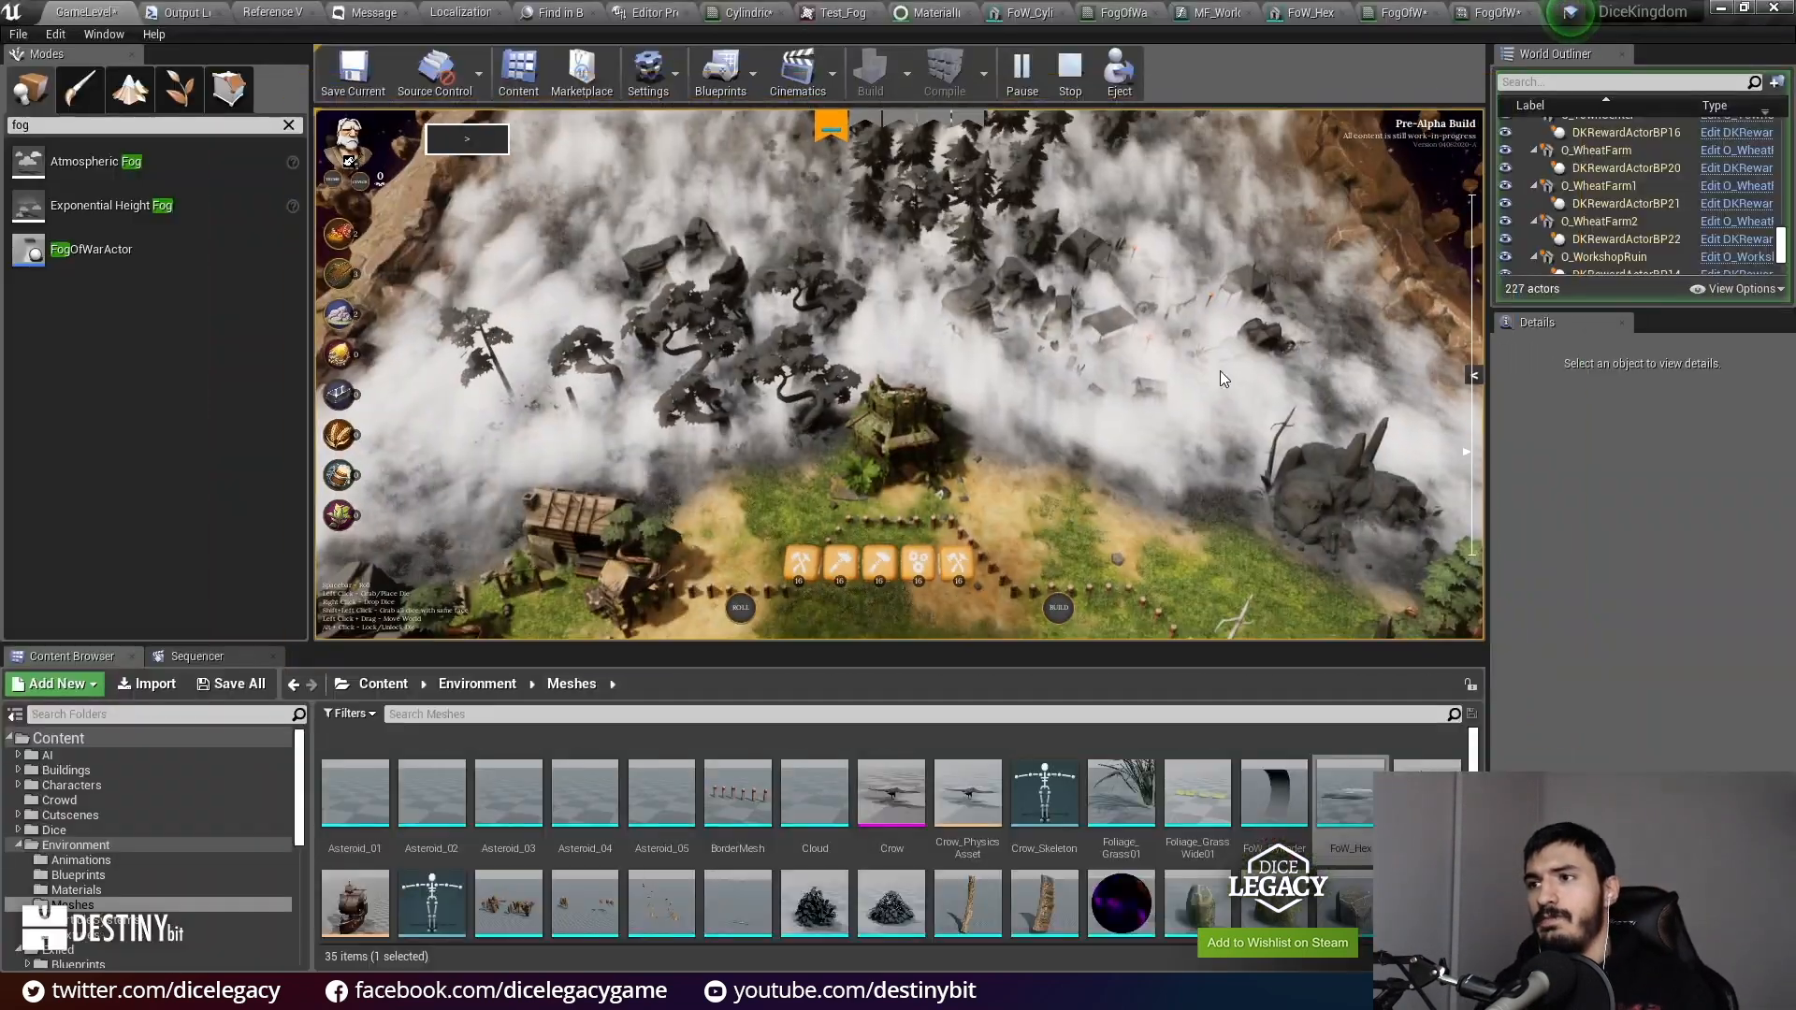
Step: Return to the fog material graph and examine its UV inputs around TexCoord, MF_WoldLocToTextureCoords and the Quality Switch
left_click(1502, 13)
left_click(1470, 13)
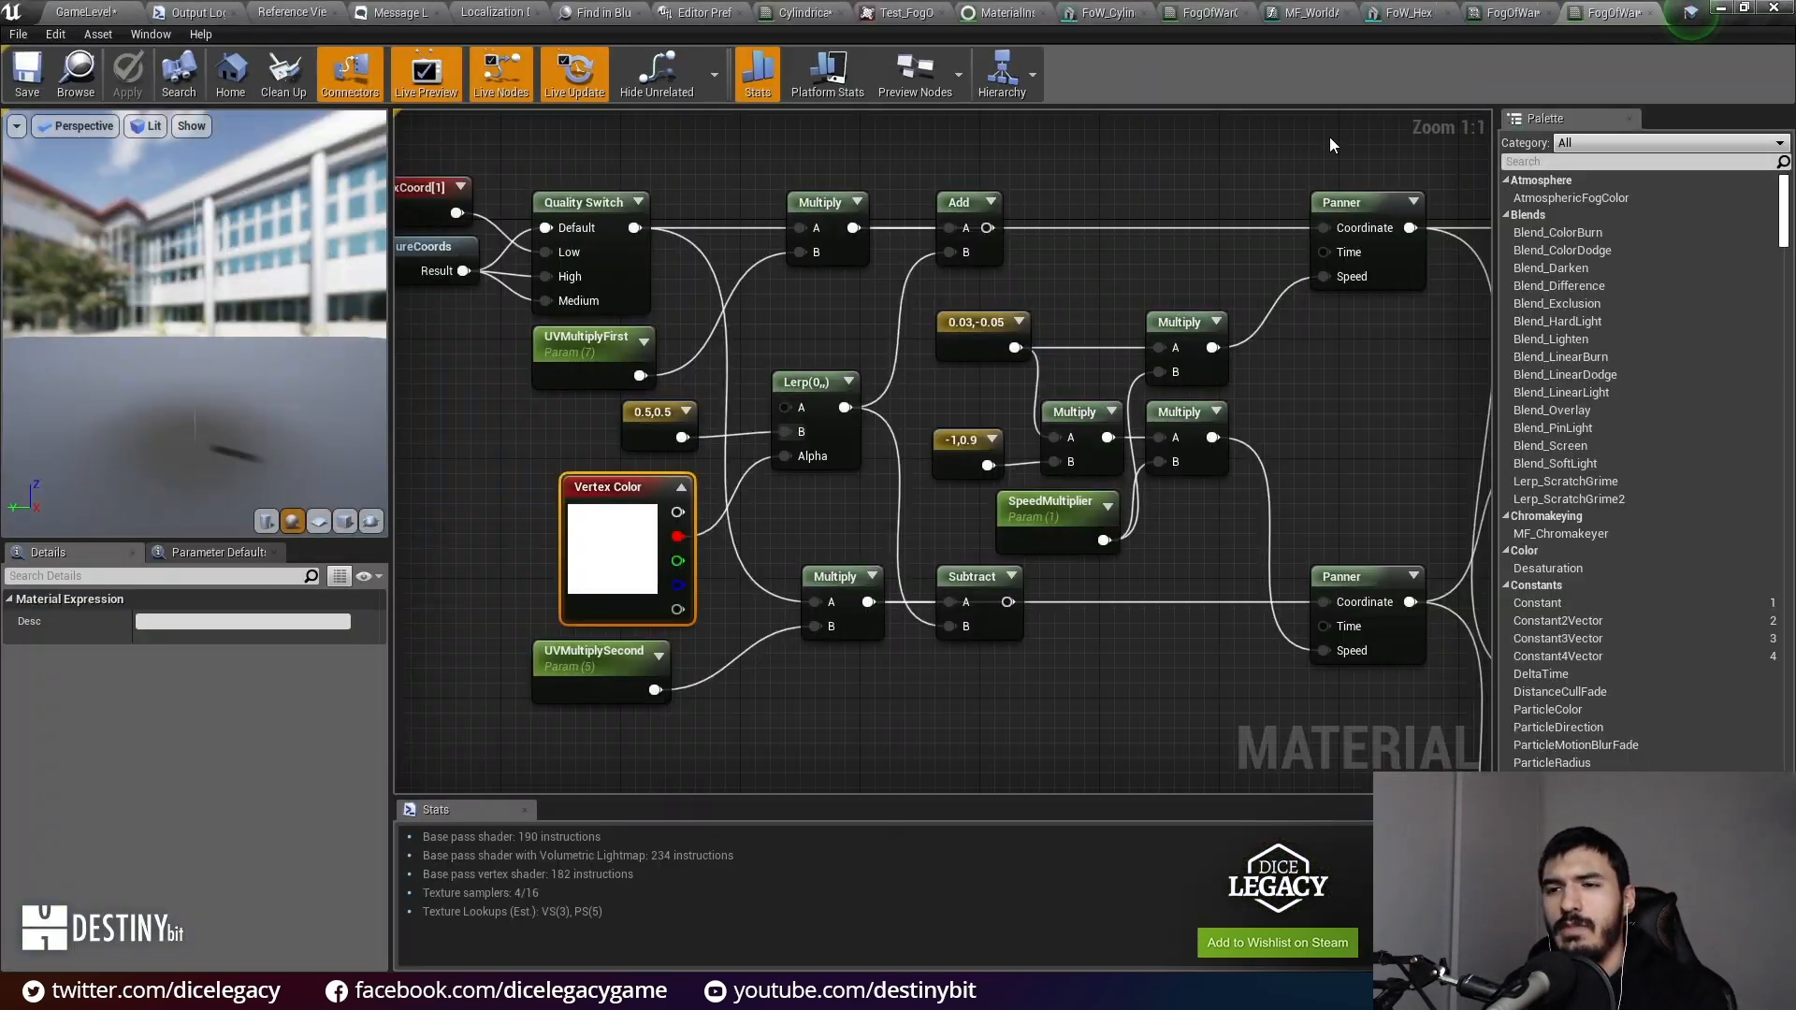
left_click(653, 362)
left_click(746, 354)
right_click_drag(746, 355, 787, 376)
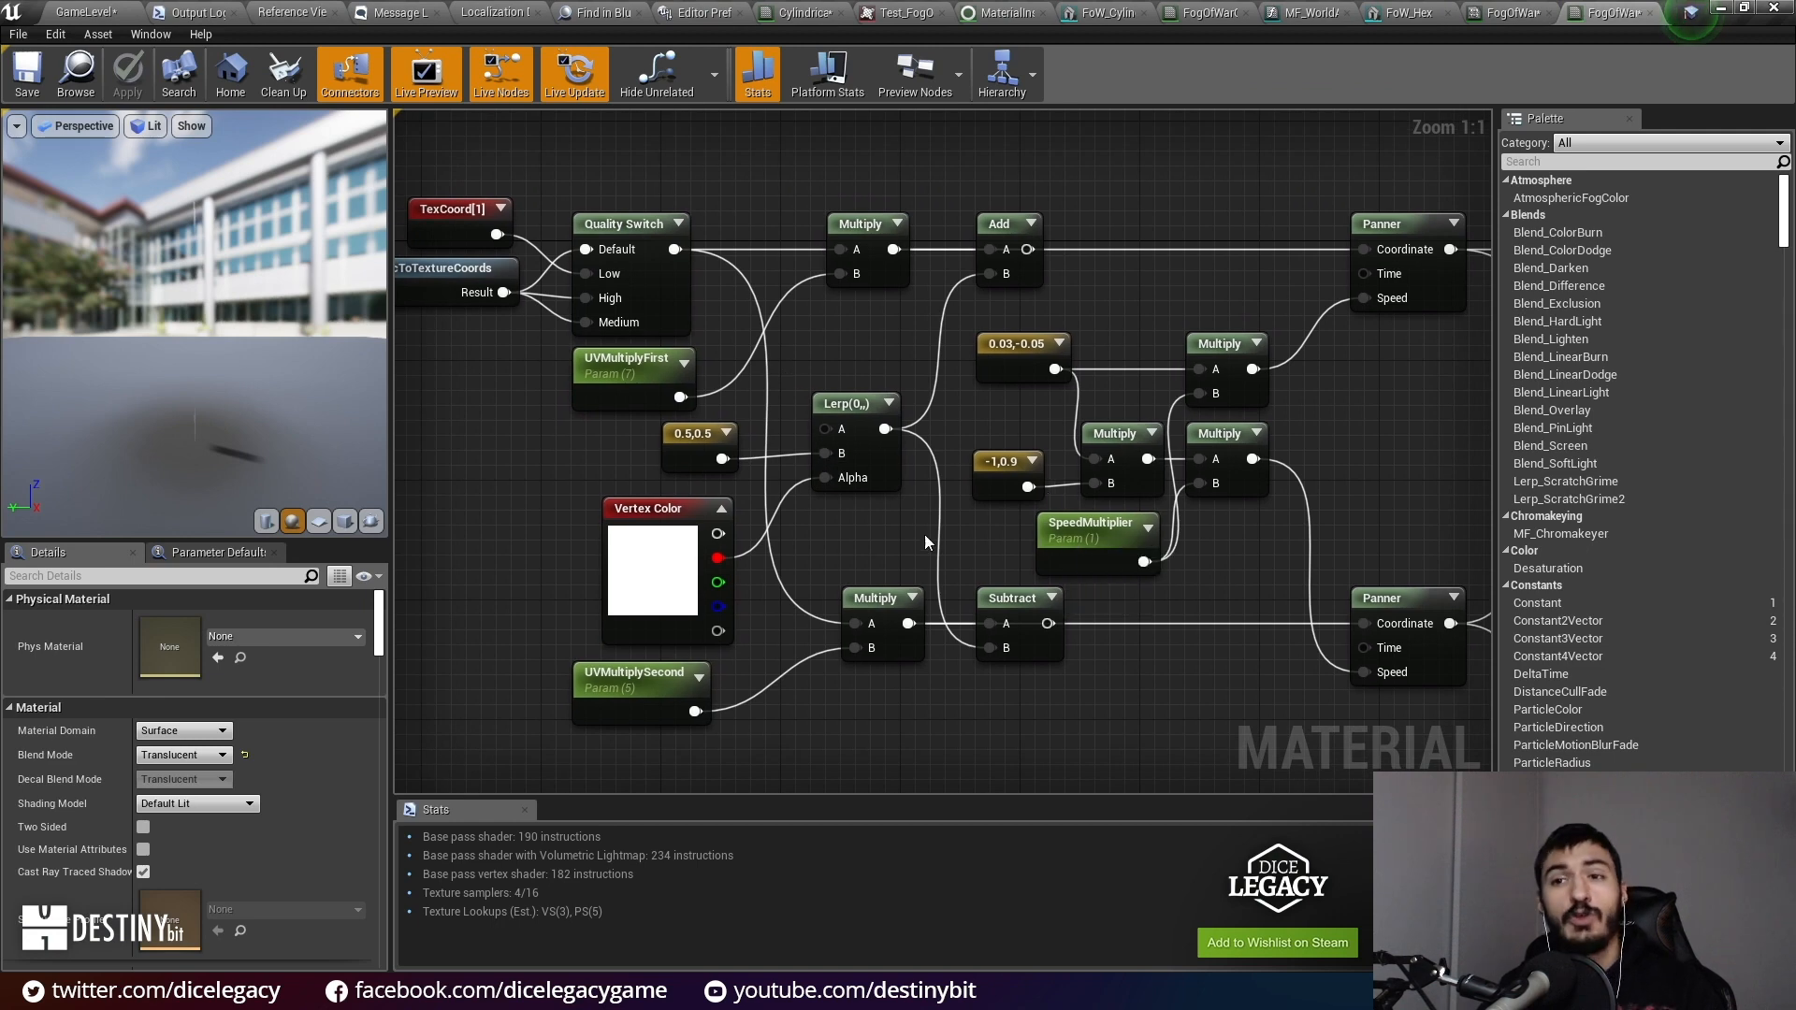
left_click(484, 245)
scroll(773, 400, "up", 2)
left_click(764, 386)
right_click_drag(764, 387, 907, 404)
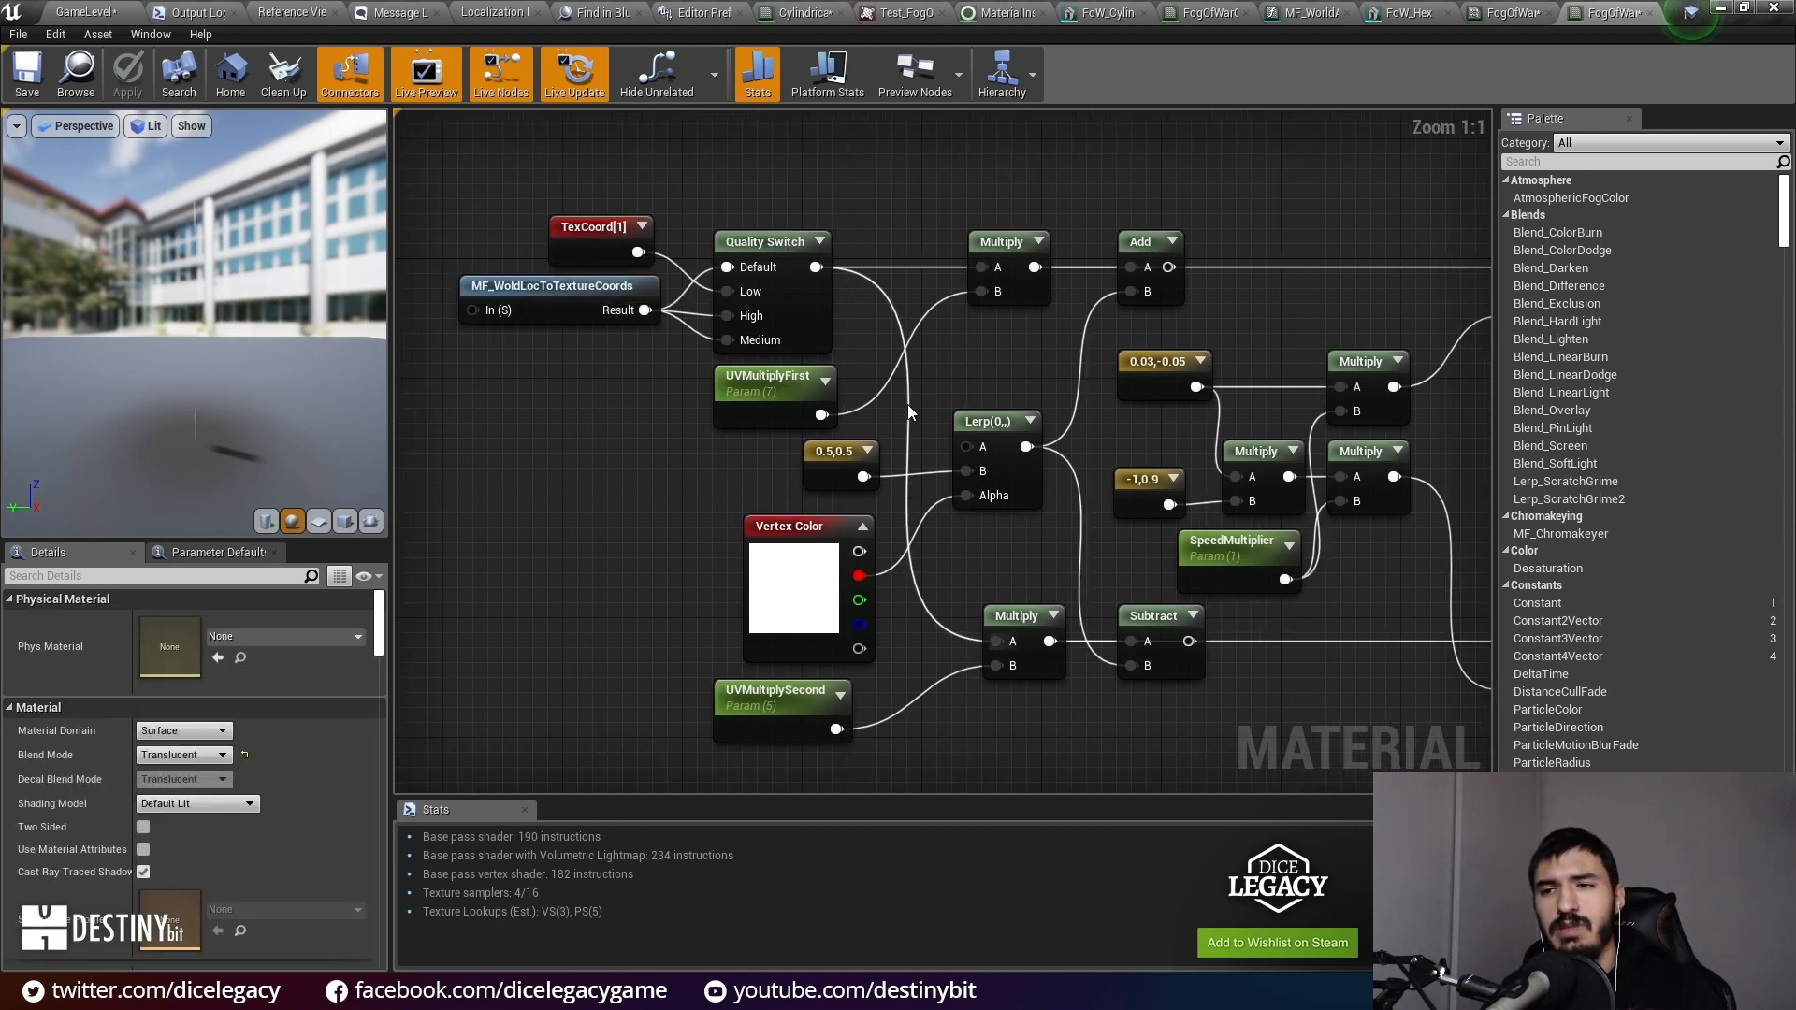
Step: Inspect the 0.5,0.5 constant and the Vertex Color node that feed the Lerp offsetting the UVs
scroll(915, 395, "up", 5, "ctrl")
scroll(915, 395, "up", 2, "ctrl")
left_click(838, 505)
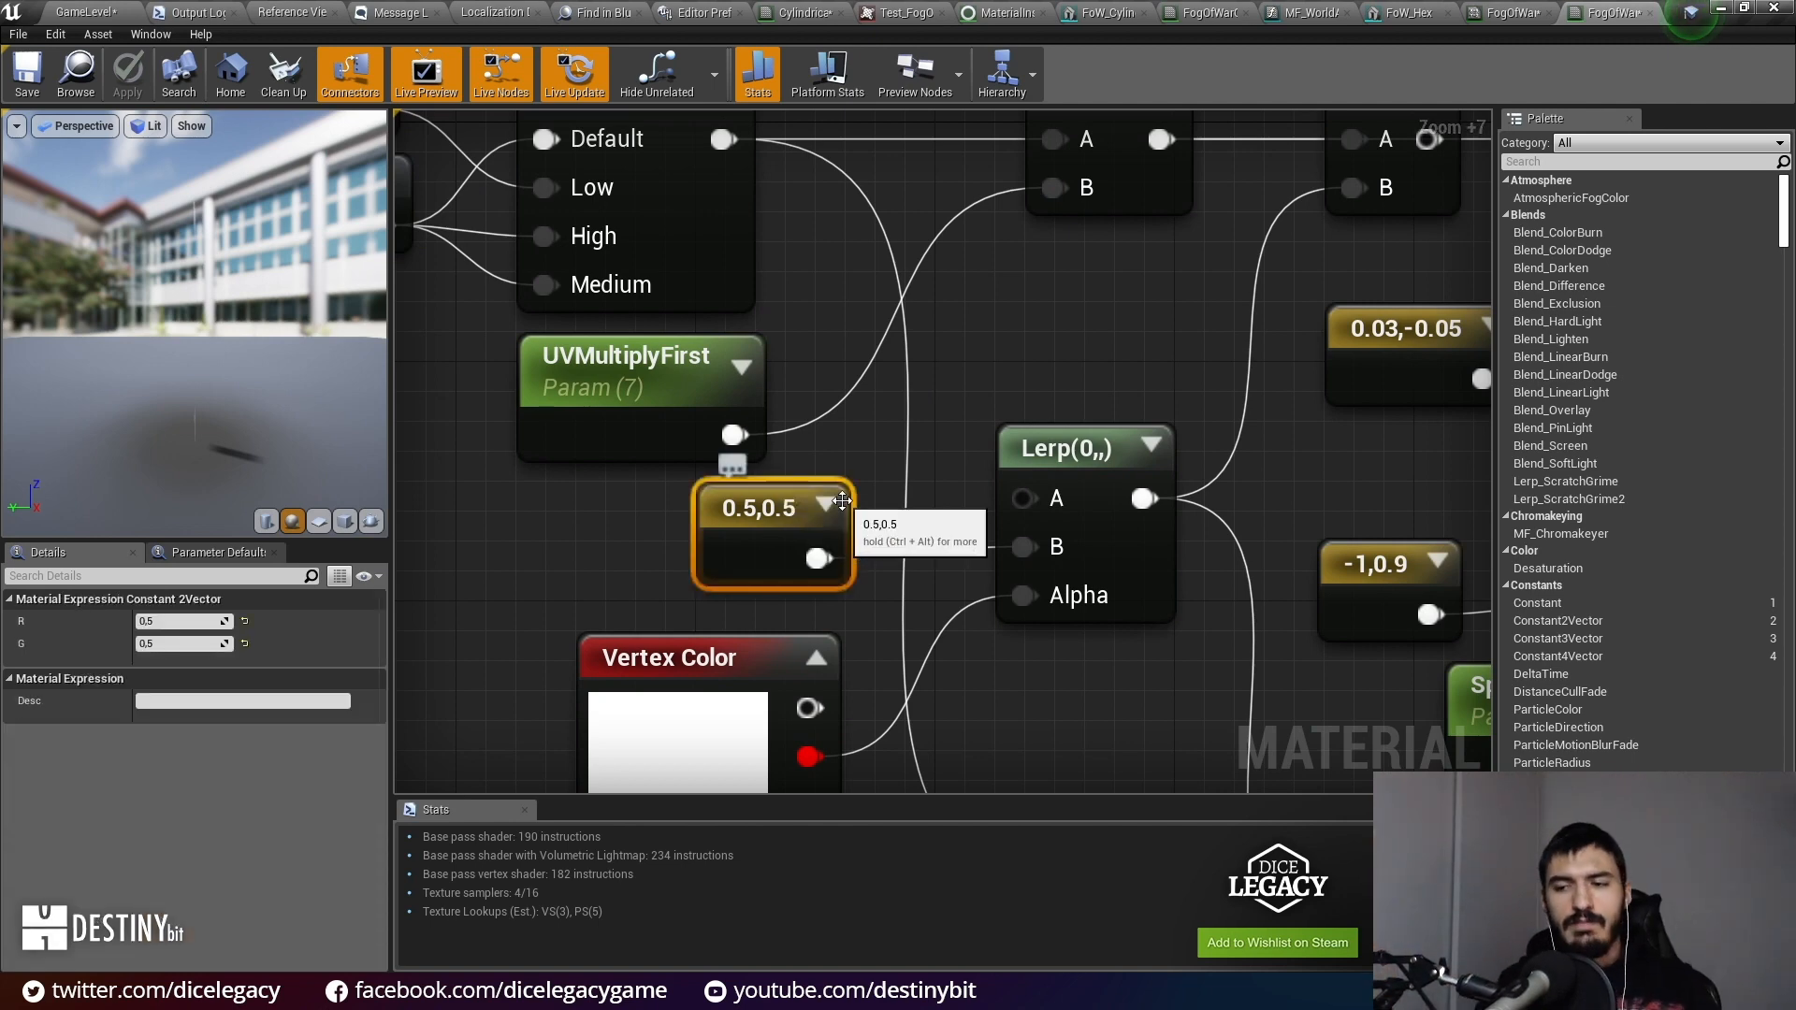
left_click(945, 618)
right_click_drag(945, 619, 867, 375)
left_click(618, 488)
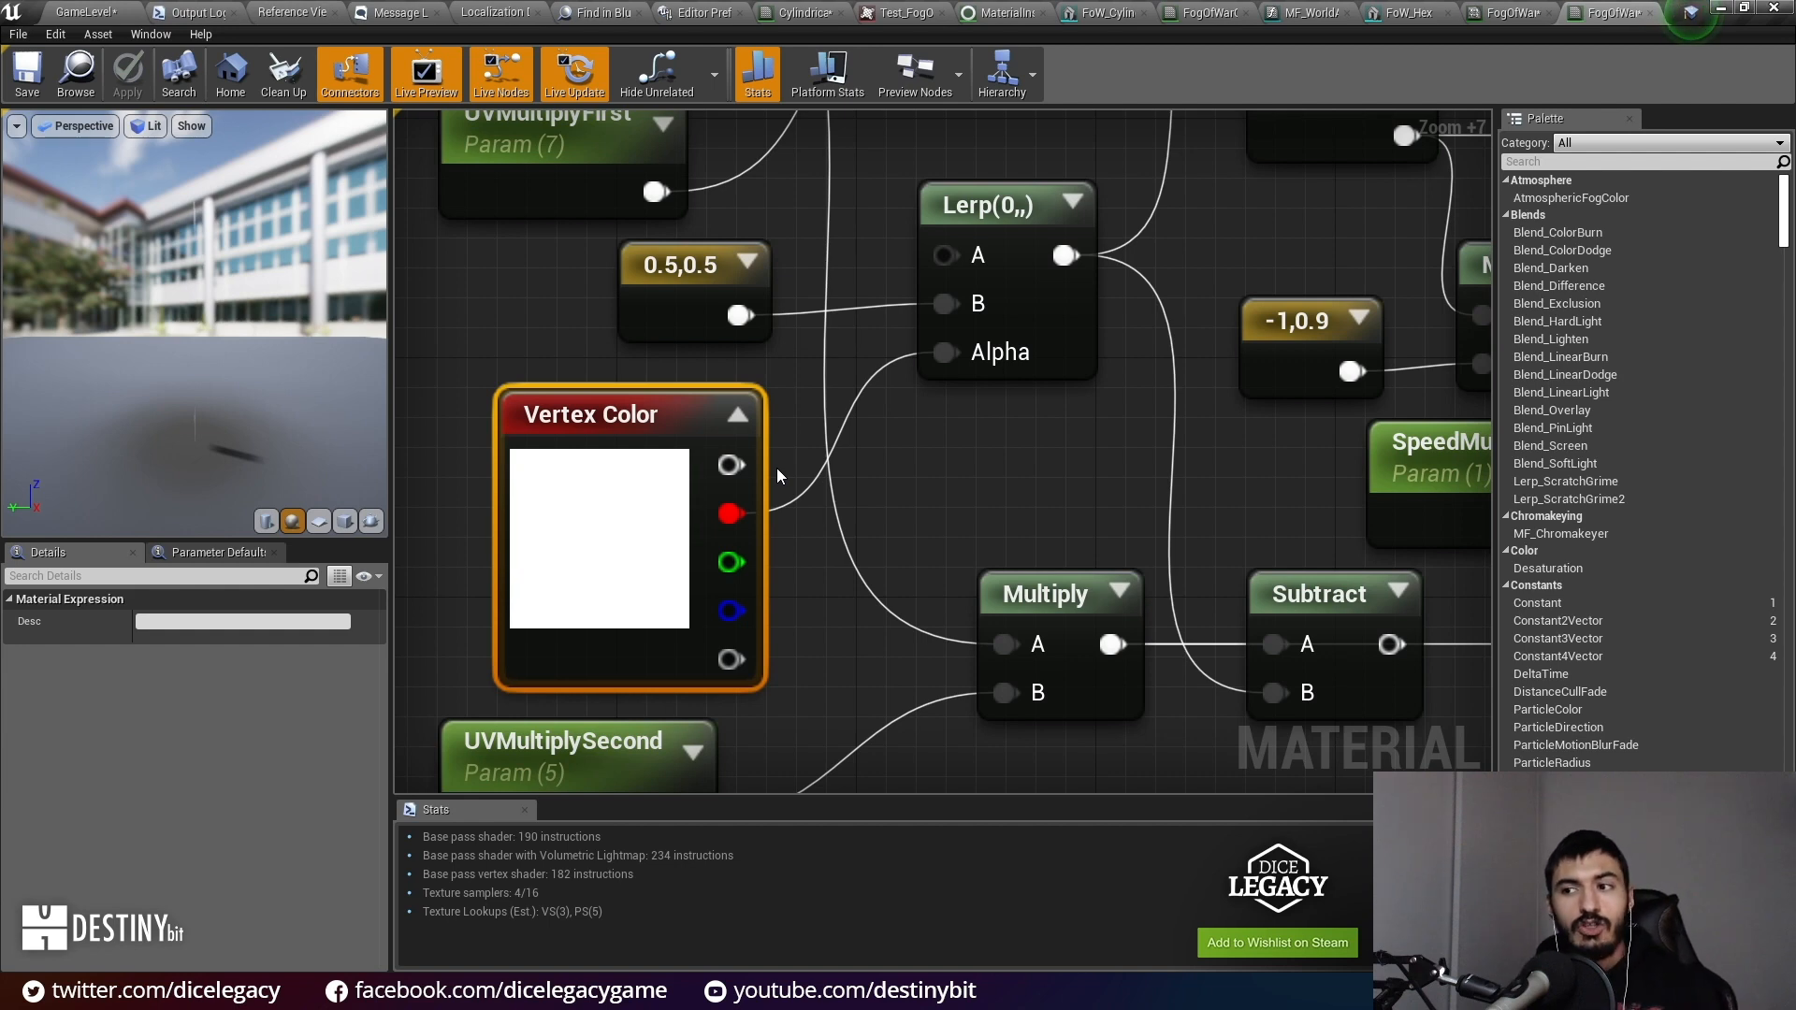
Step: Examine the panned texture samples, including the NoiseMasks one, and the opacity and brightness nodes they feed
scroll(869, 463, "down", 5)
scroll(498, 281, "down", 4)
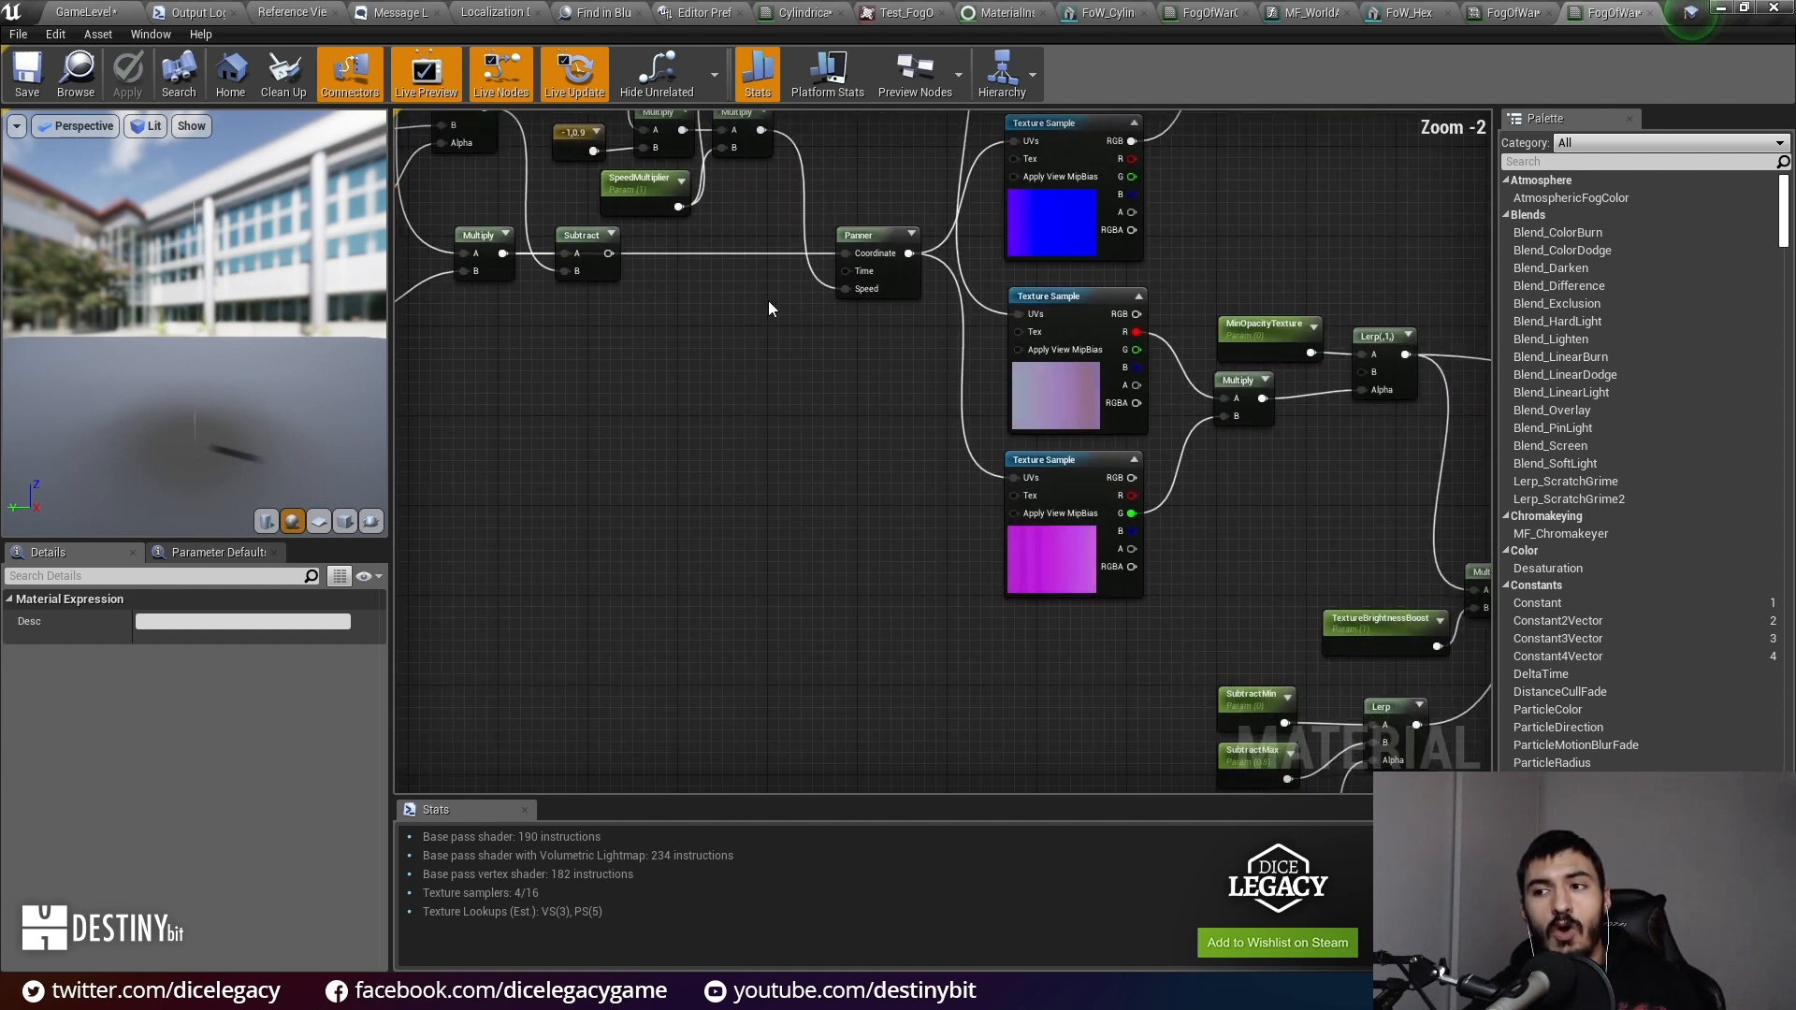
left_click(1039, 402)
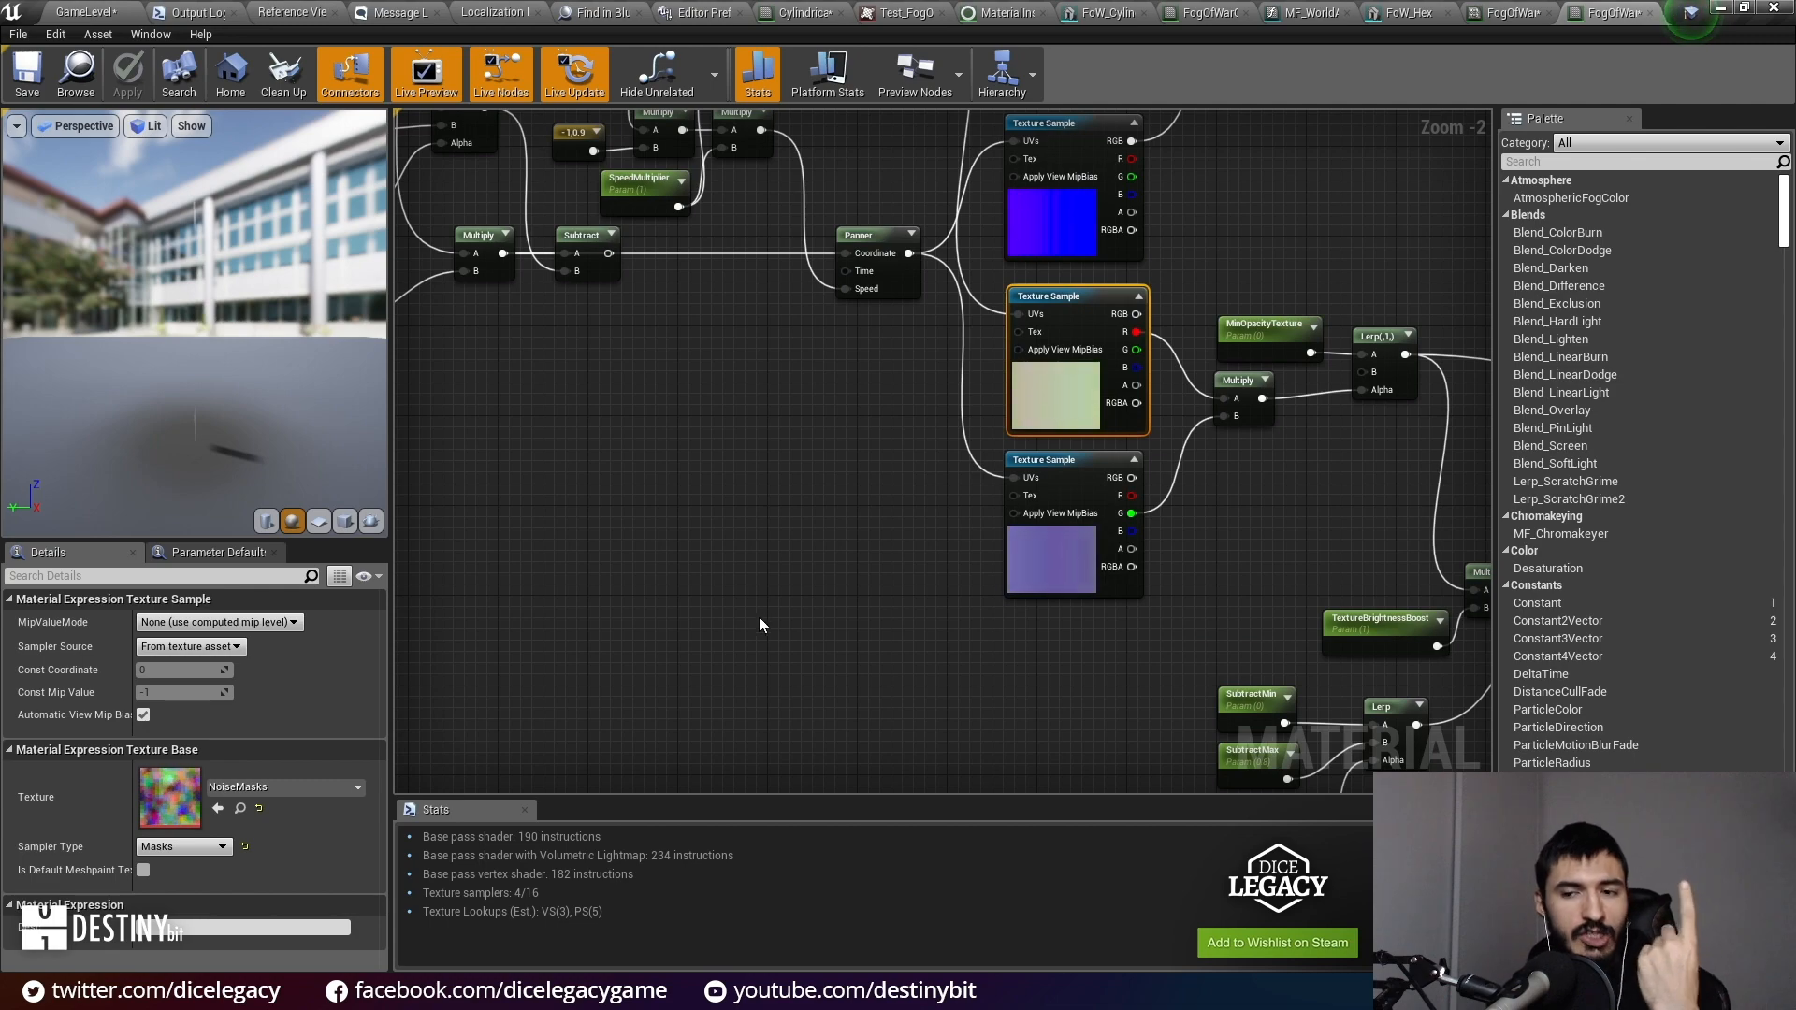
scroll(758, 618, "up", 1)
right_click_drag(816, 572, 710, 868)
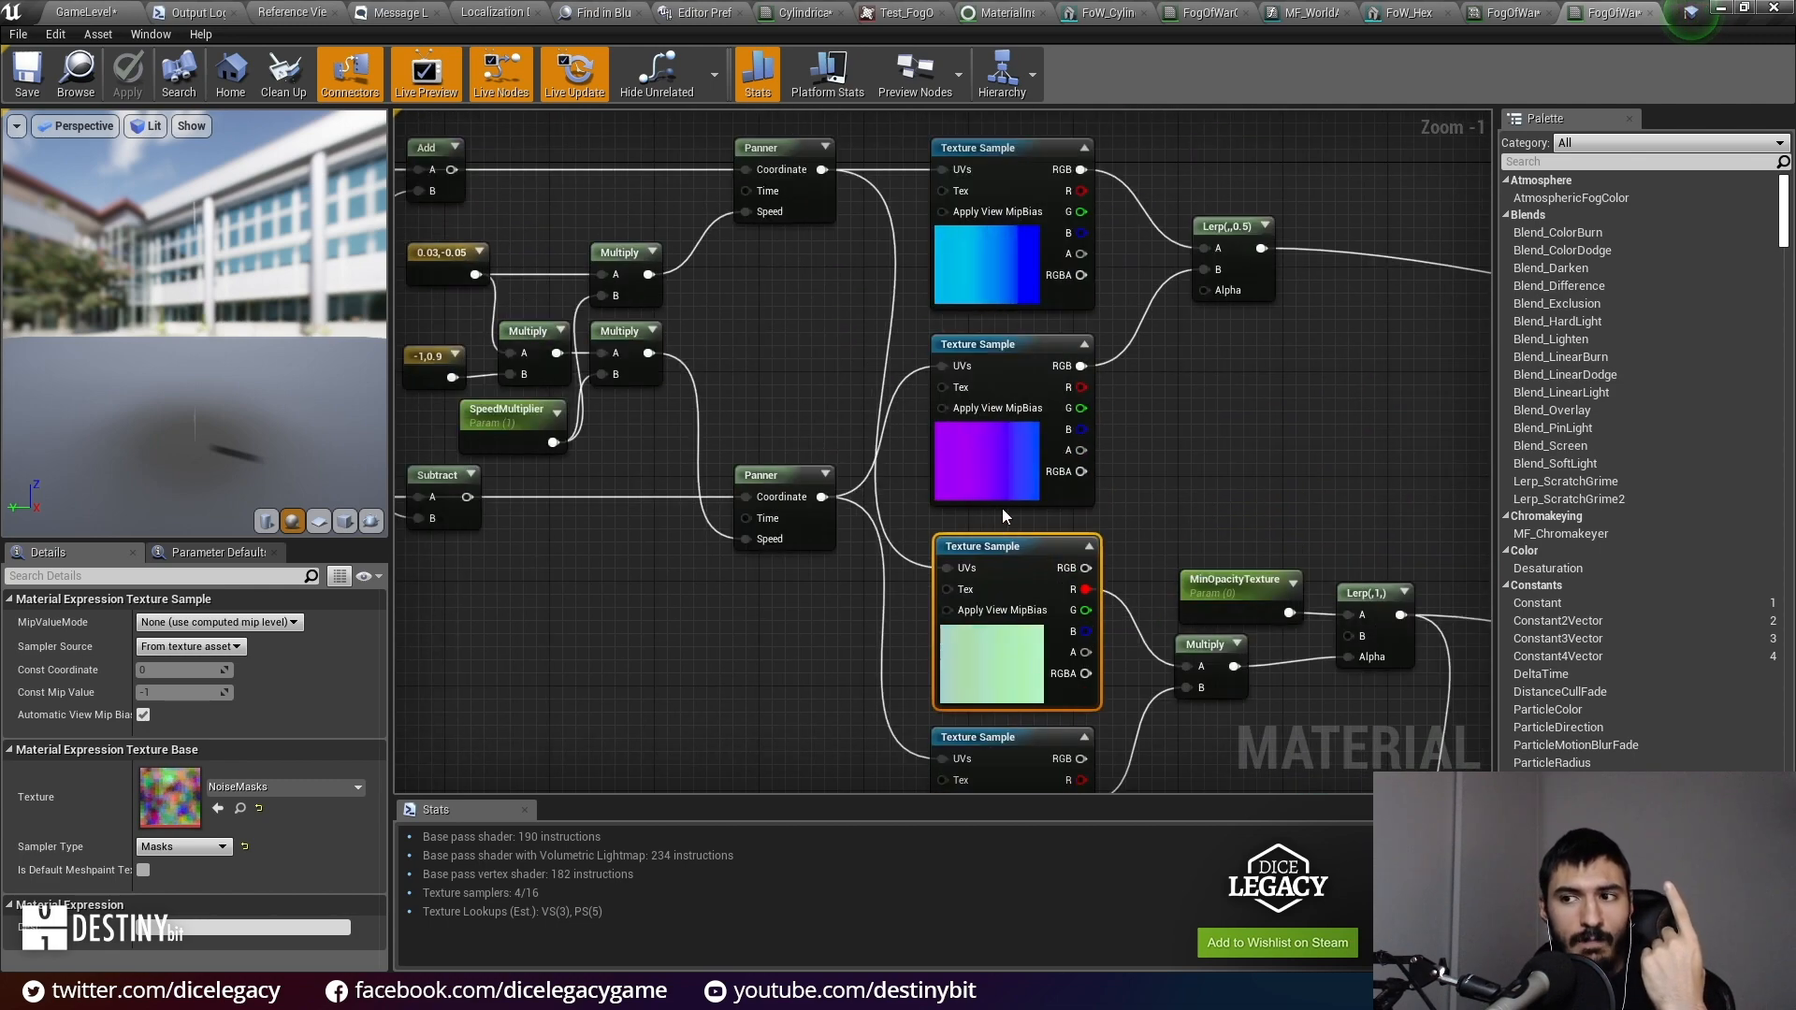
left_click(995, 426)
left_click(1010, 694)
right_click_drag(1011, 694, 1033, 426)
scroll(1014, 534, "down", 4)
scroll(1048, 533, "down", 2)
right_click_drag(1044, 570, 726, 618)
scroll(587, 480, "up", 4)
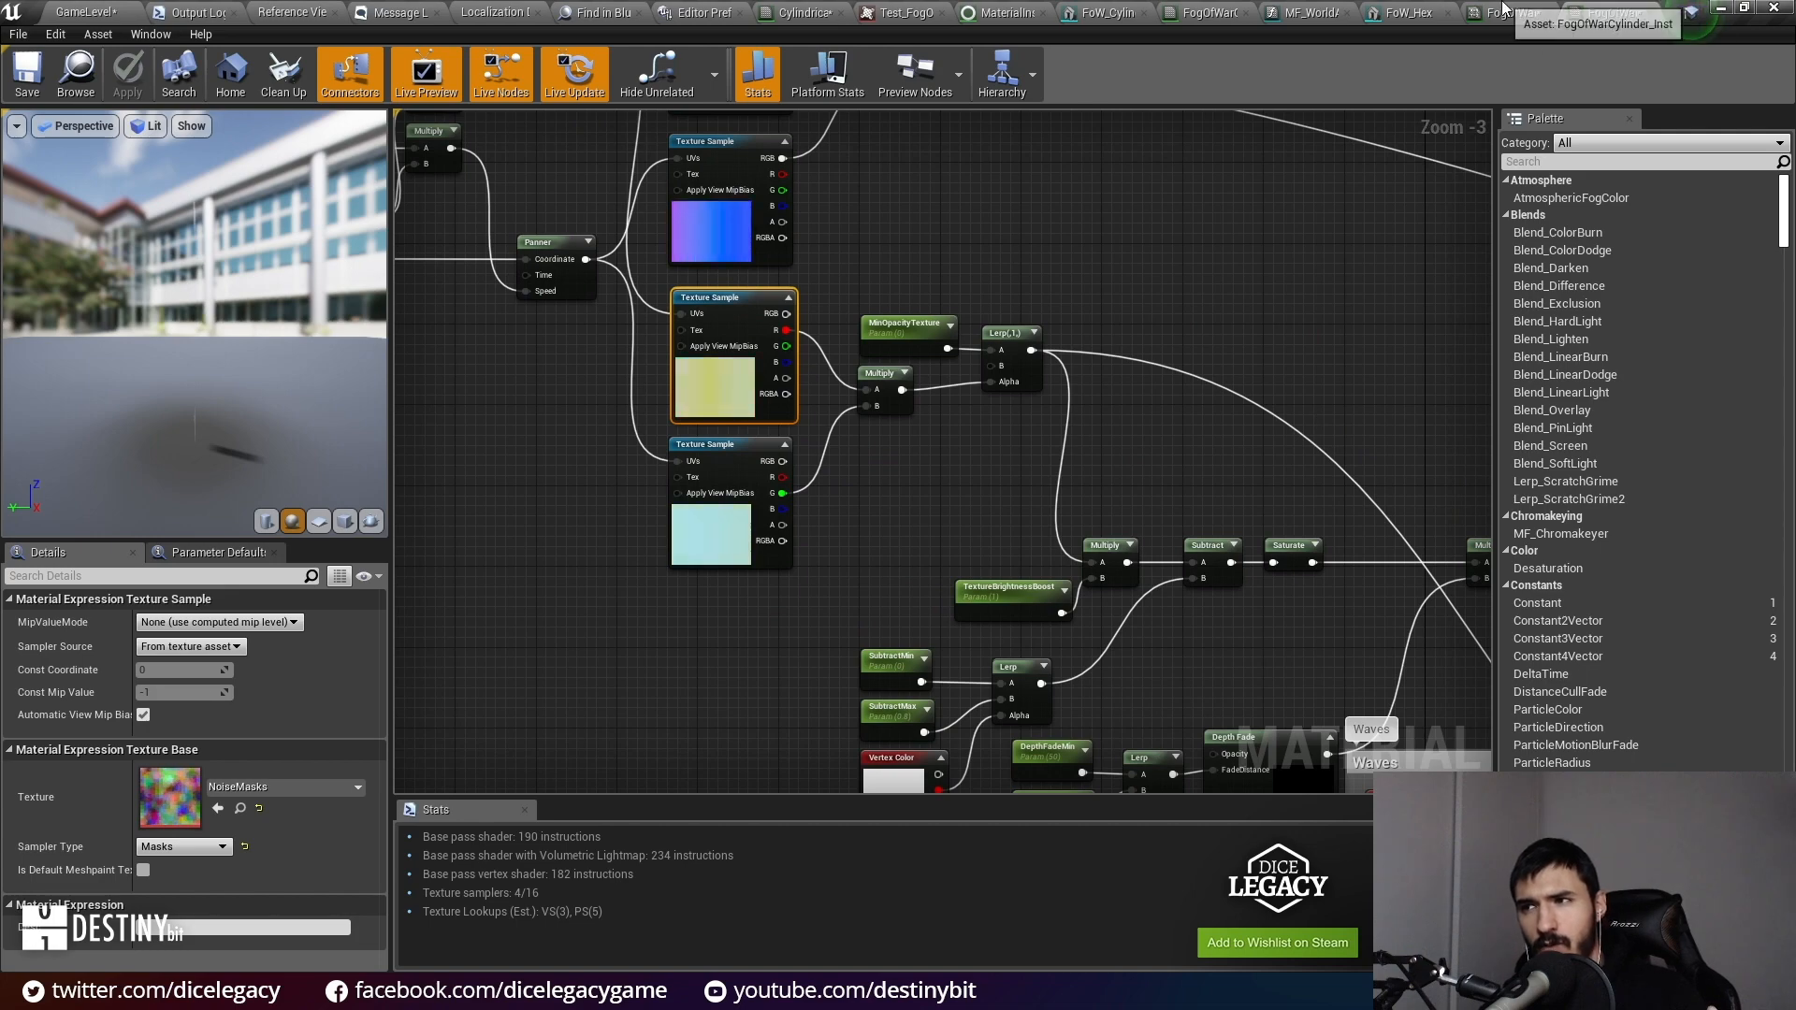
Step: In the cylinder fog material, disconnect the 0.5,0.5 constant from the Vertex Color Lerp, set its Const B to 1 and apply
left_click(1214, 8)
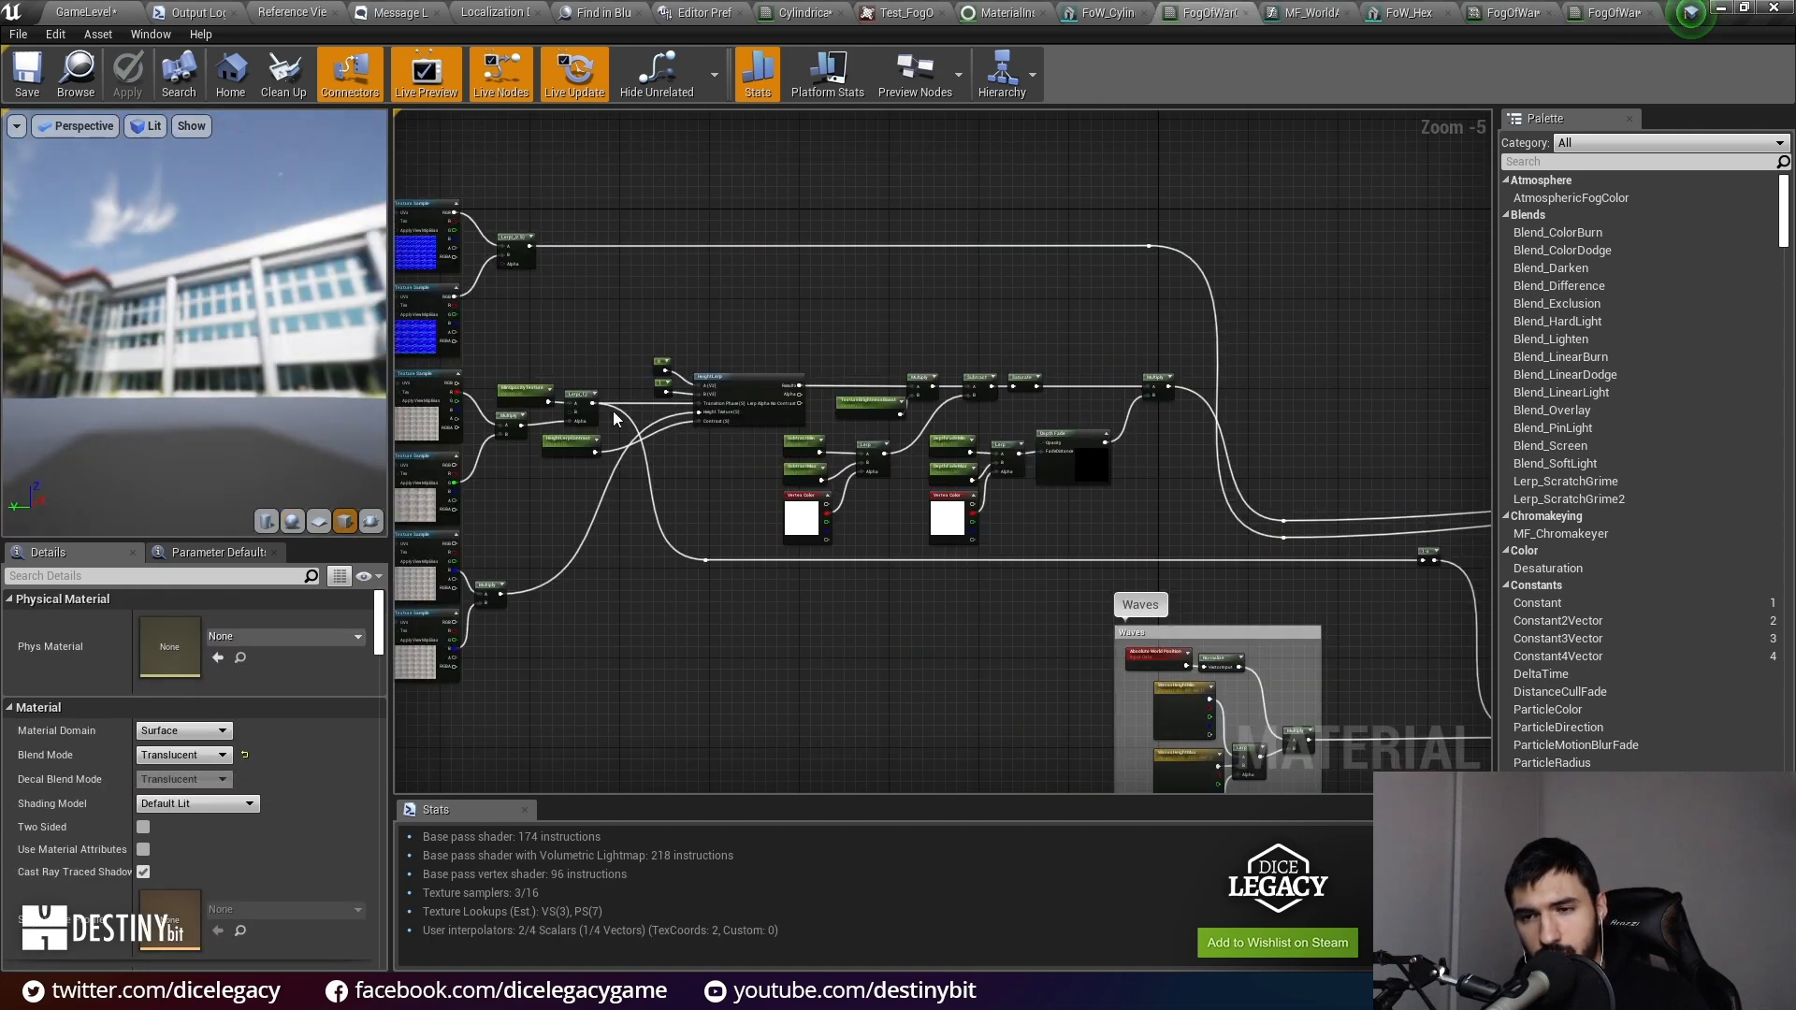
scroll(705, 452, "up", 5)
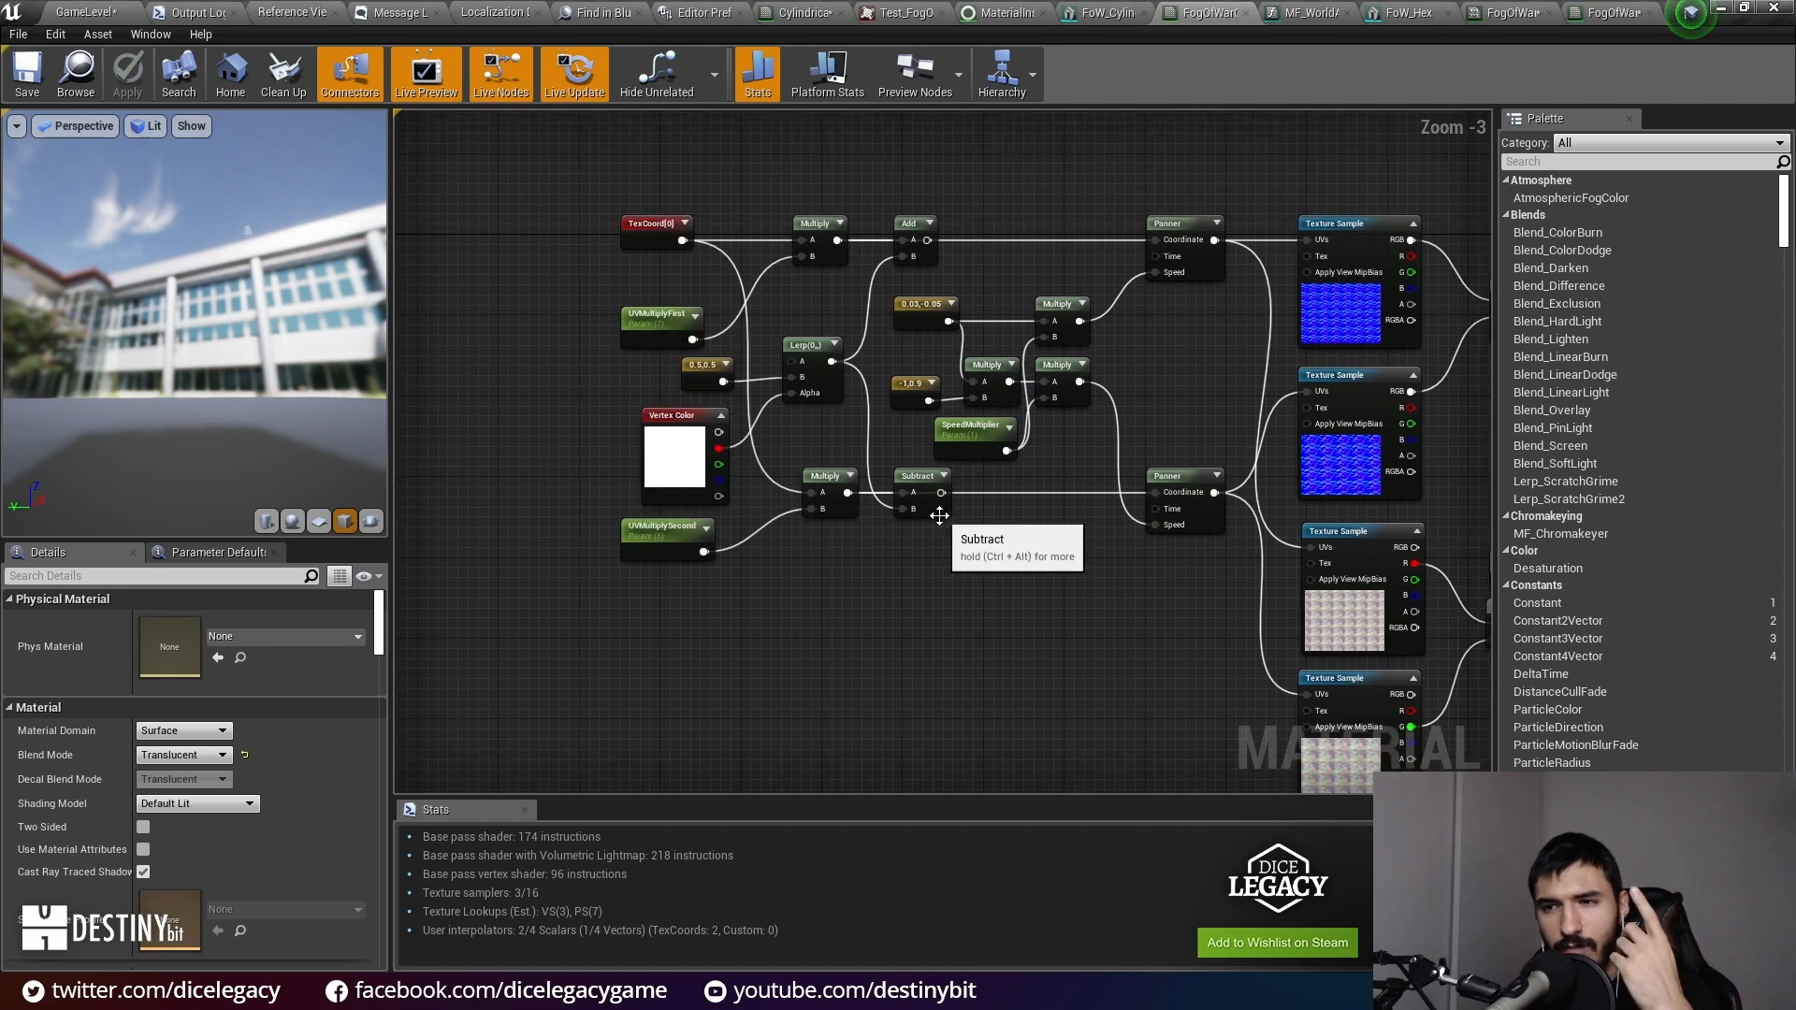
right_click_drag(750, 427, 849, 510)
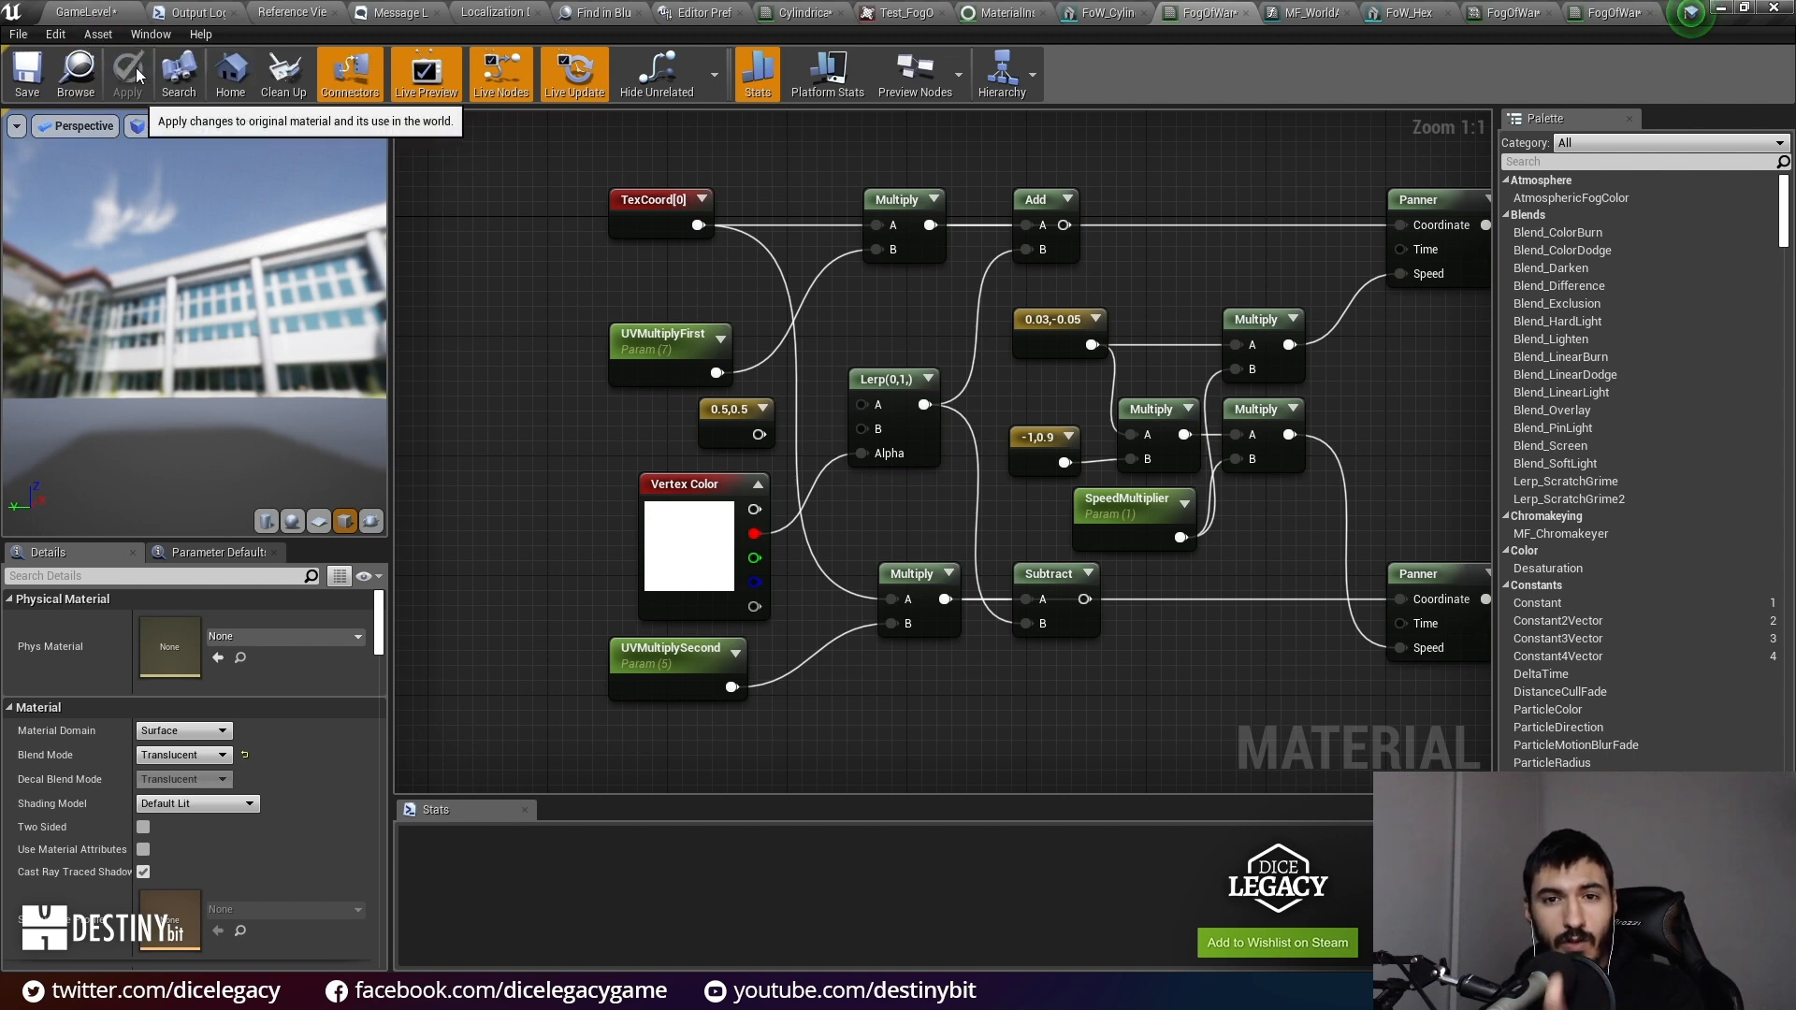
Step: Inspect the moving fog between the village edge and the forest in the full-screen running game, then return to the editor
left_click(89, 10)
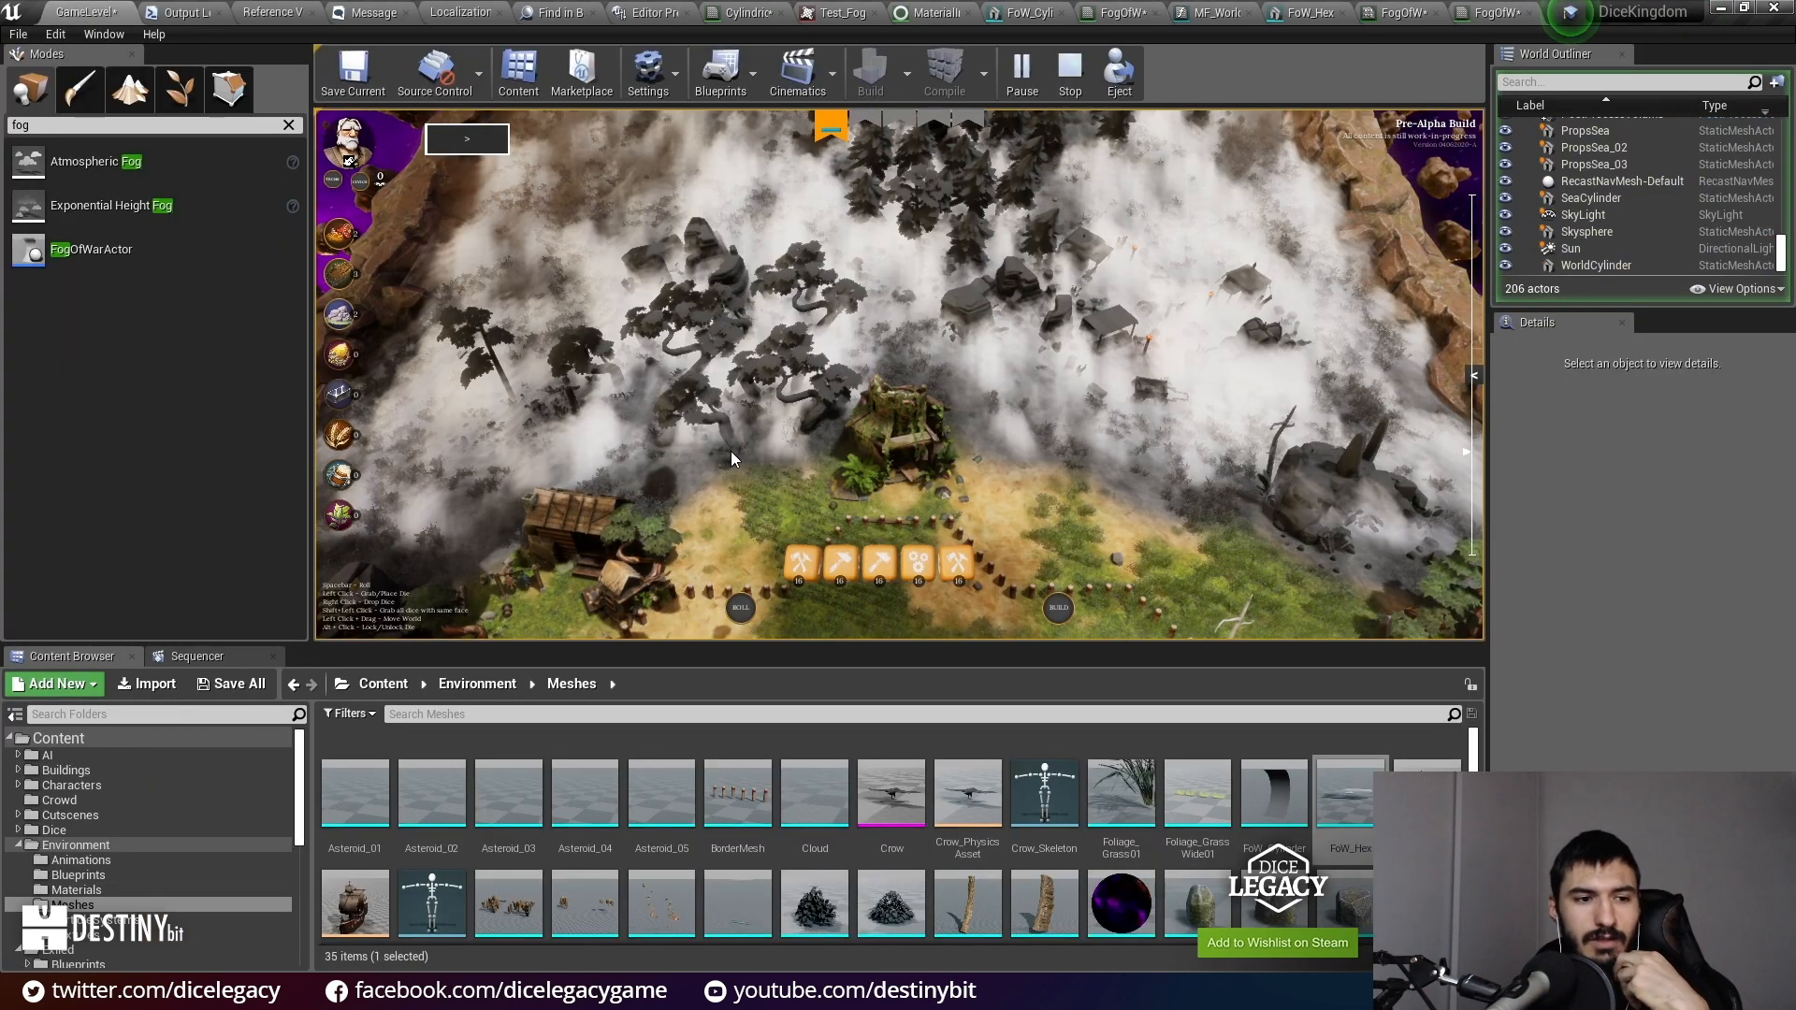
left_click_drag(1134, 494, 1139, 471)
key("F11")
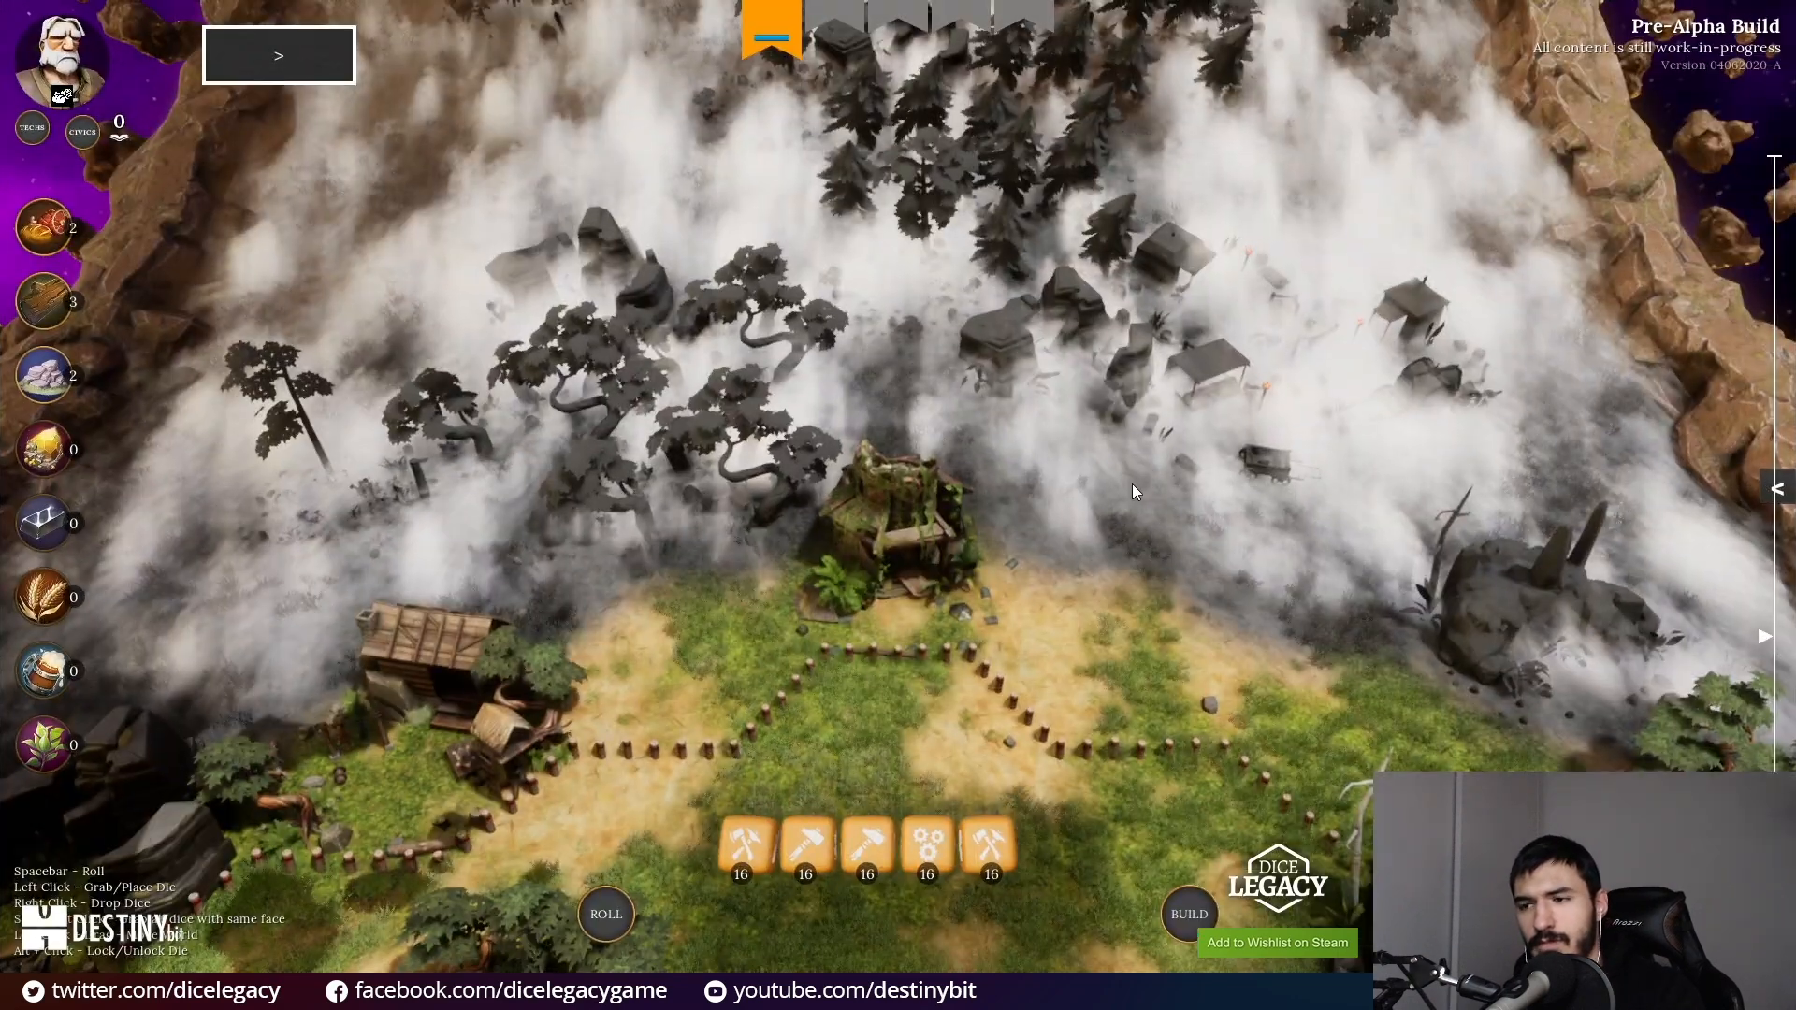
left_click_drag(1130, 488, 1102, 638)
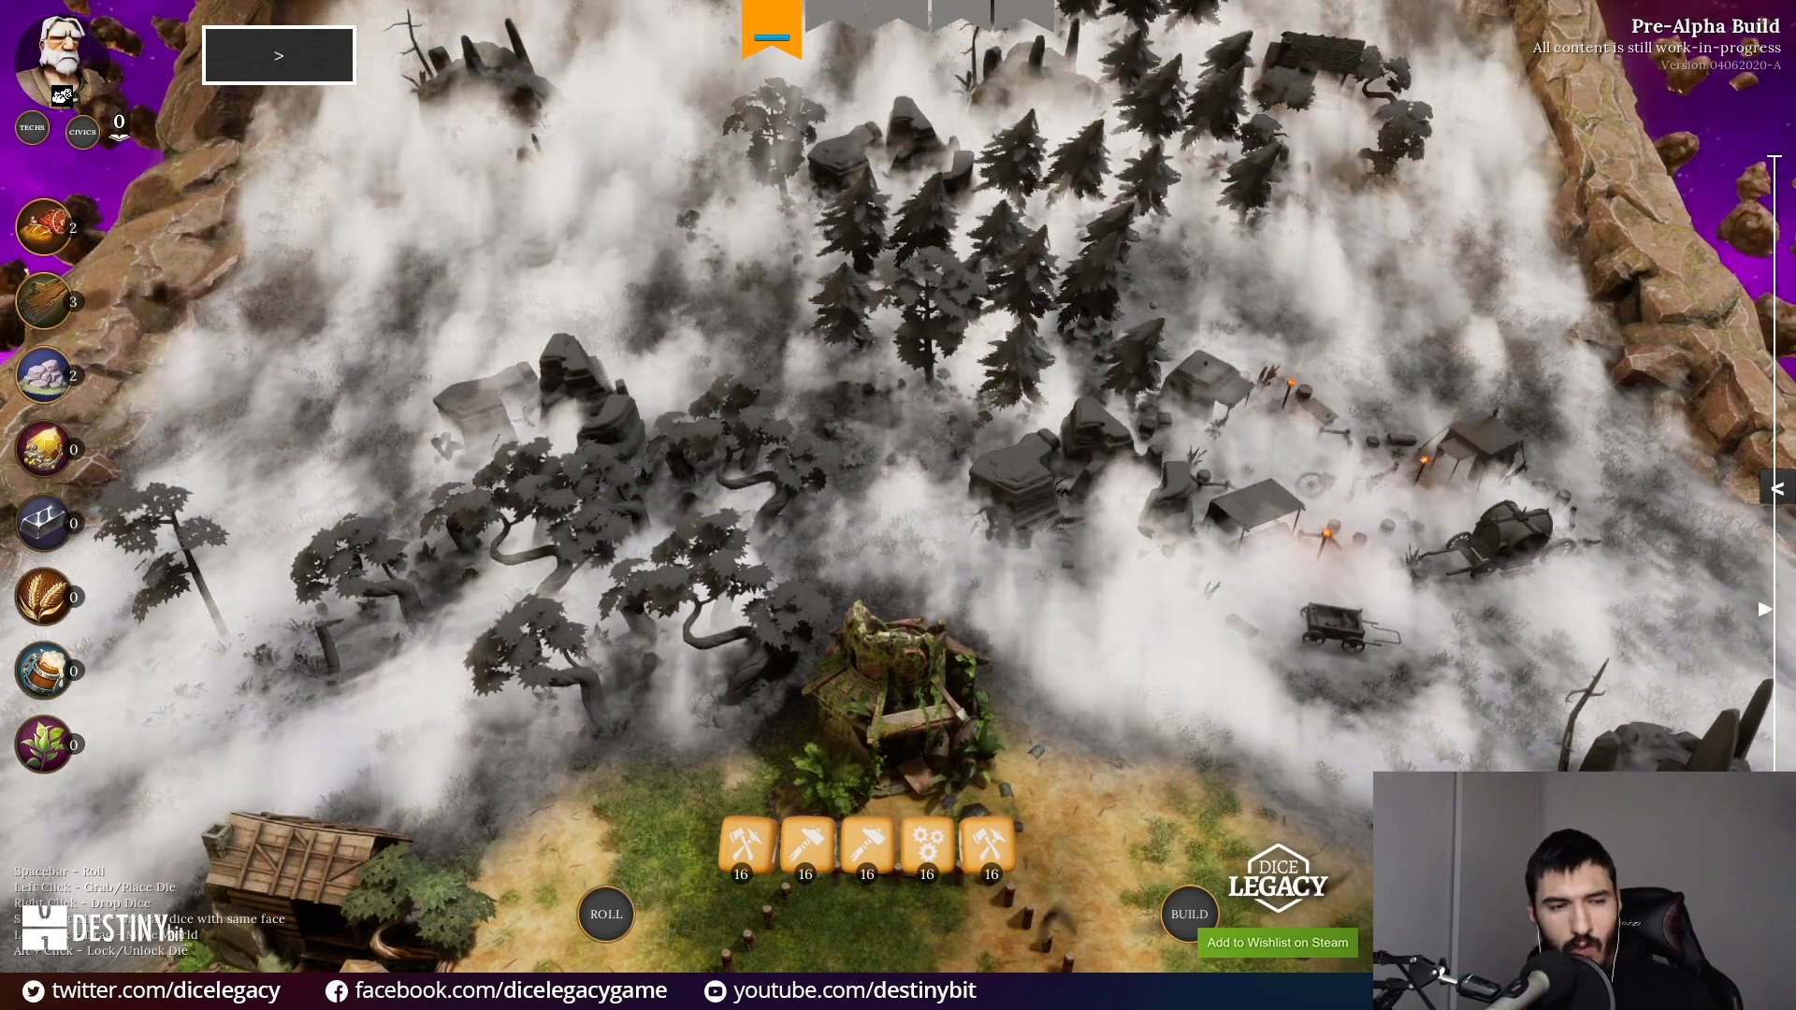
key("F11")
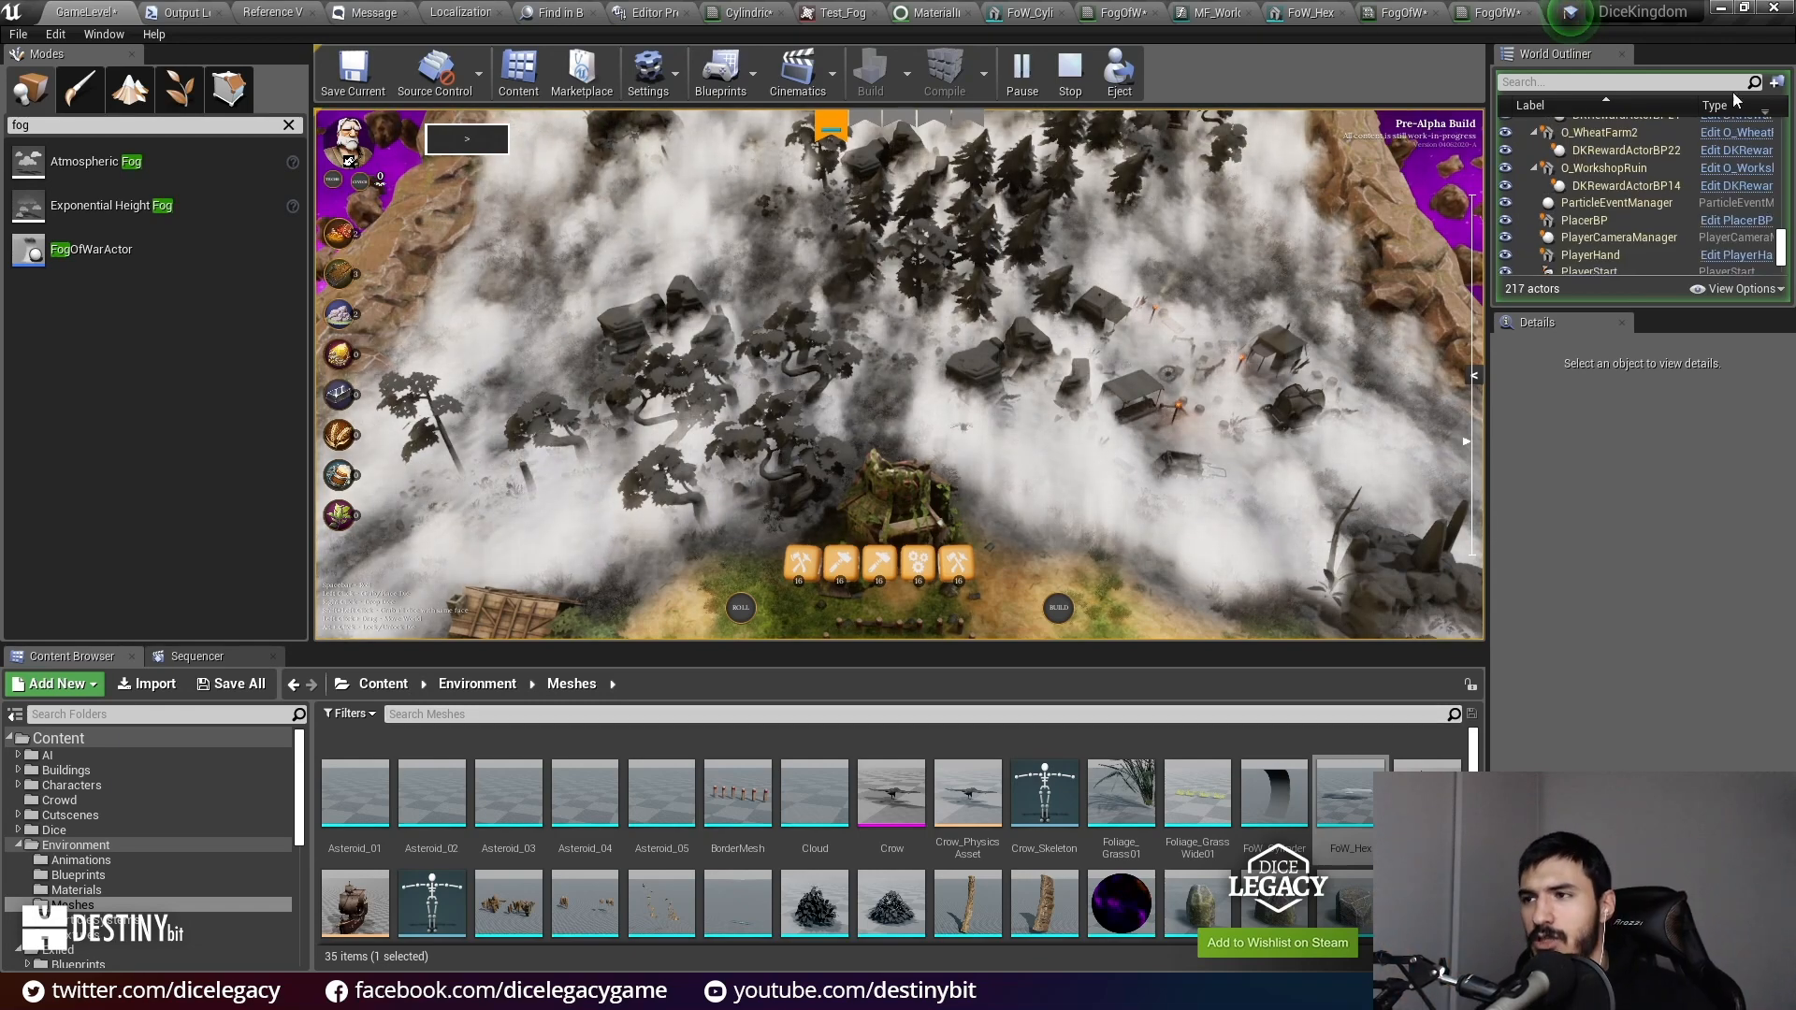
Step: Close the last fog-of-war asset editor and reconnect the 0.5,0.5 constant to the Lerp's B input in the cylinder fog material
middle_click(1466, 19)
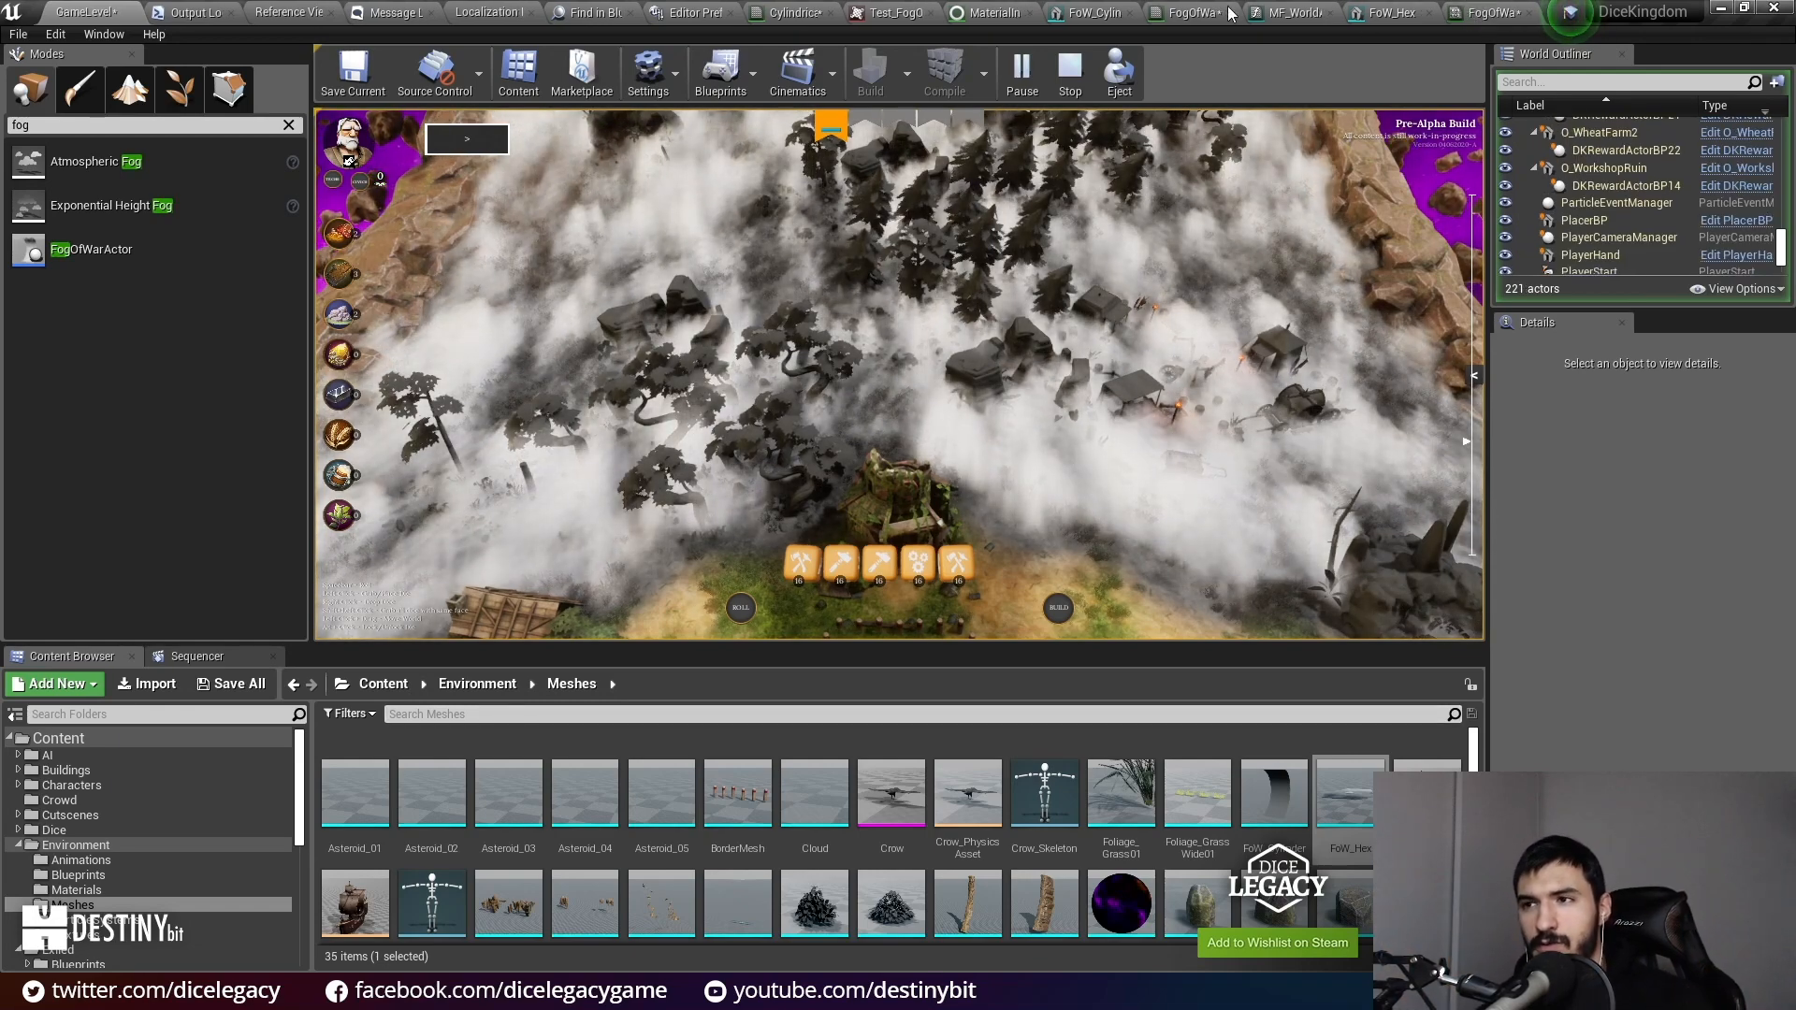
left_click(1192, 12)
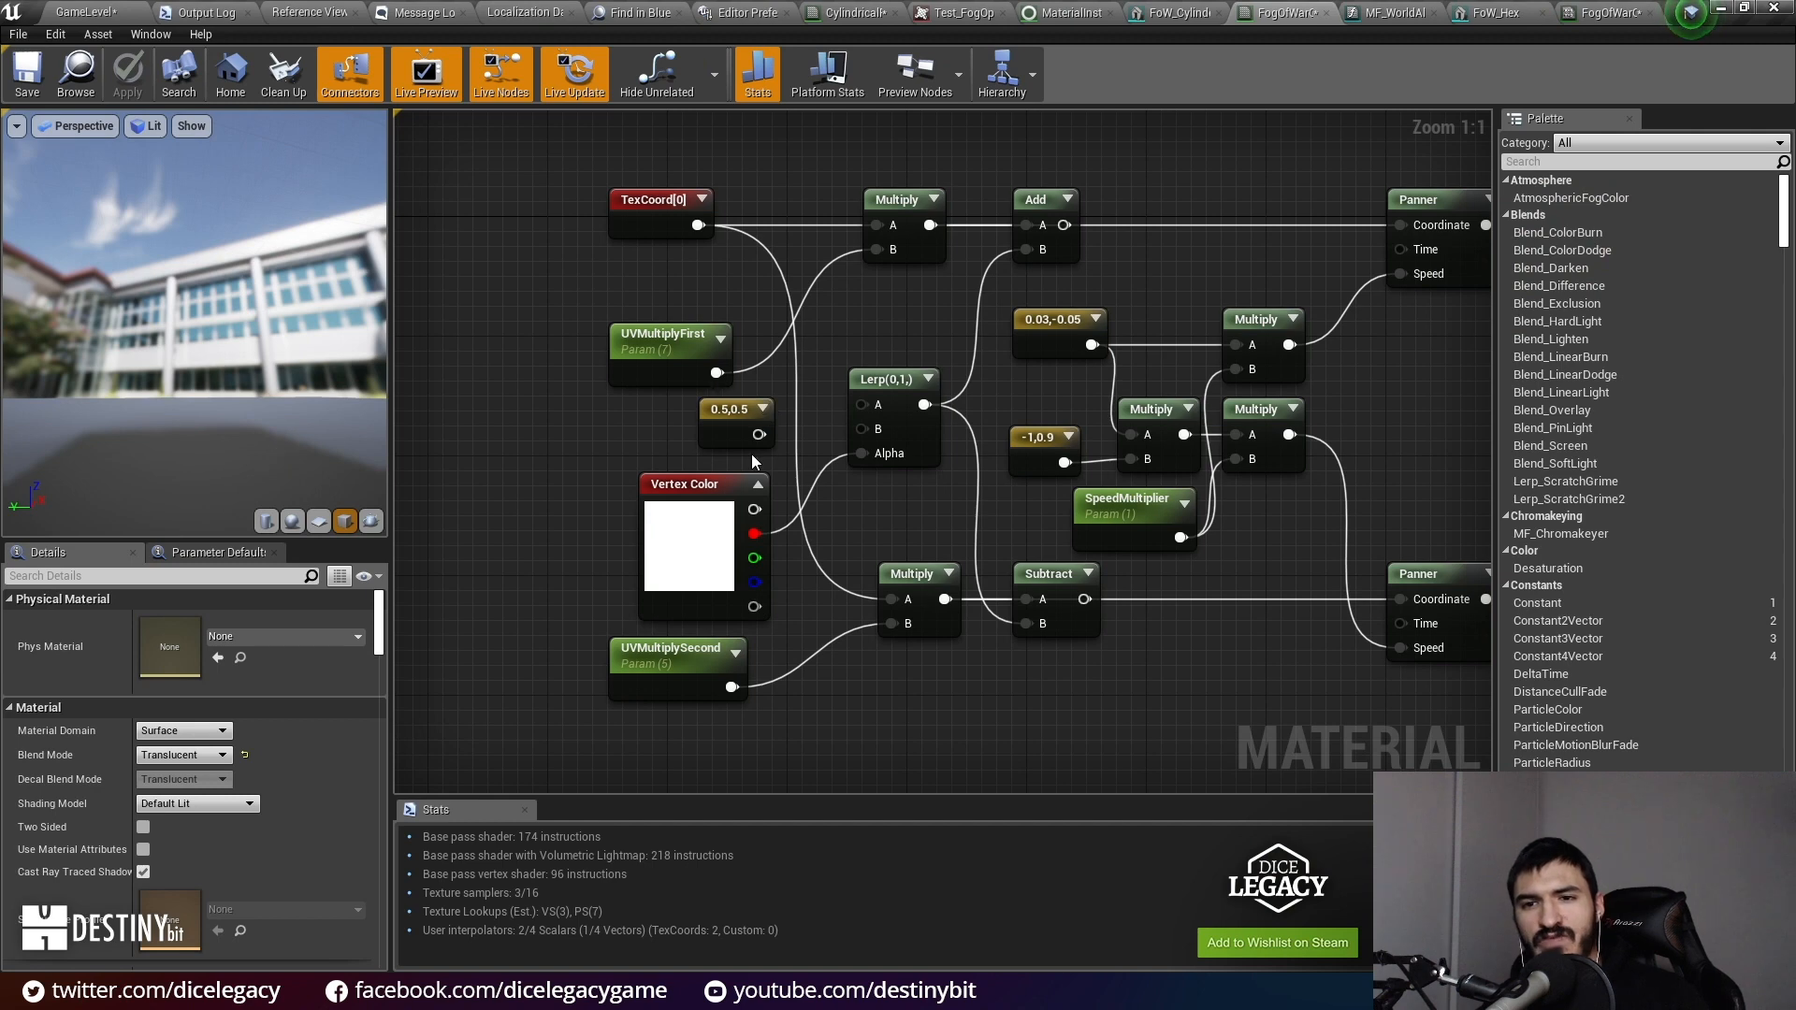
left_click_drag(758, 435, 859, 428)
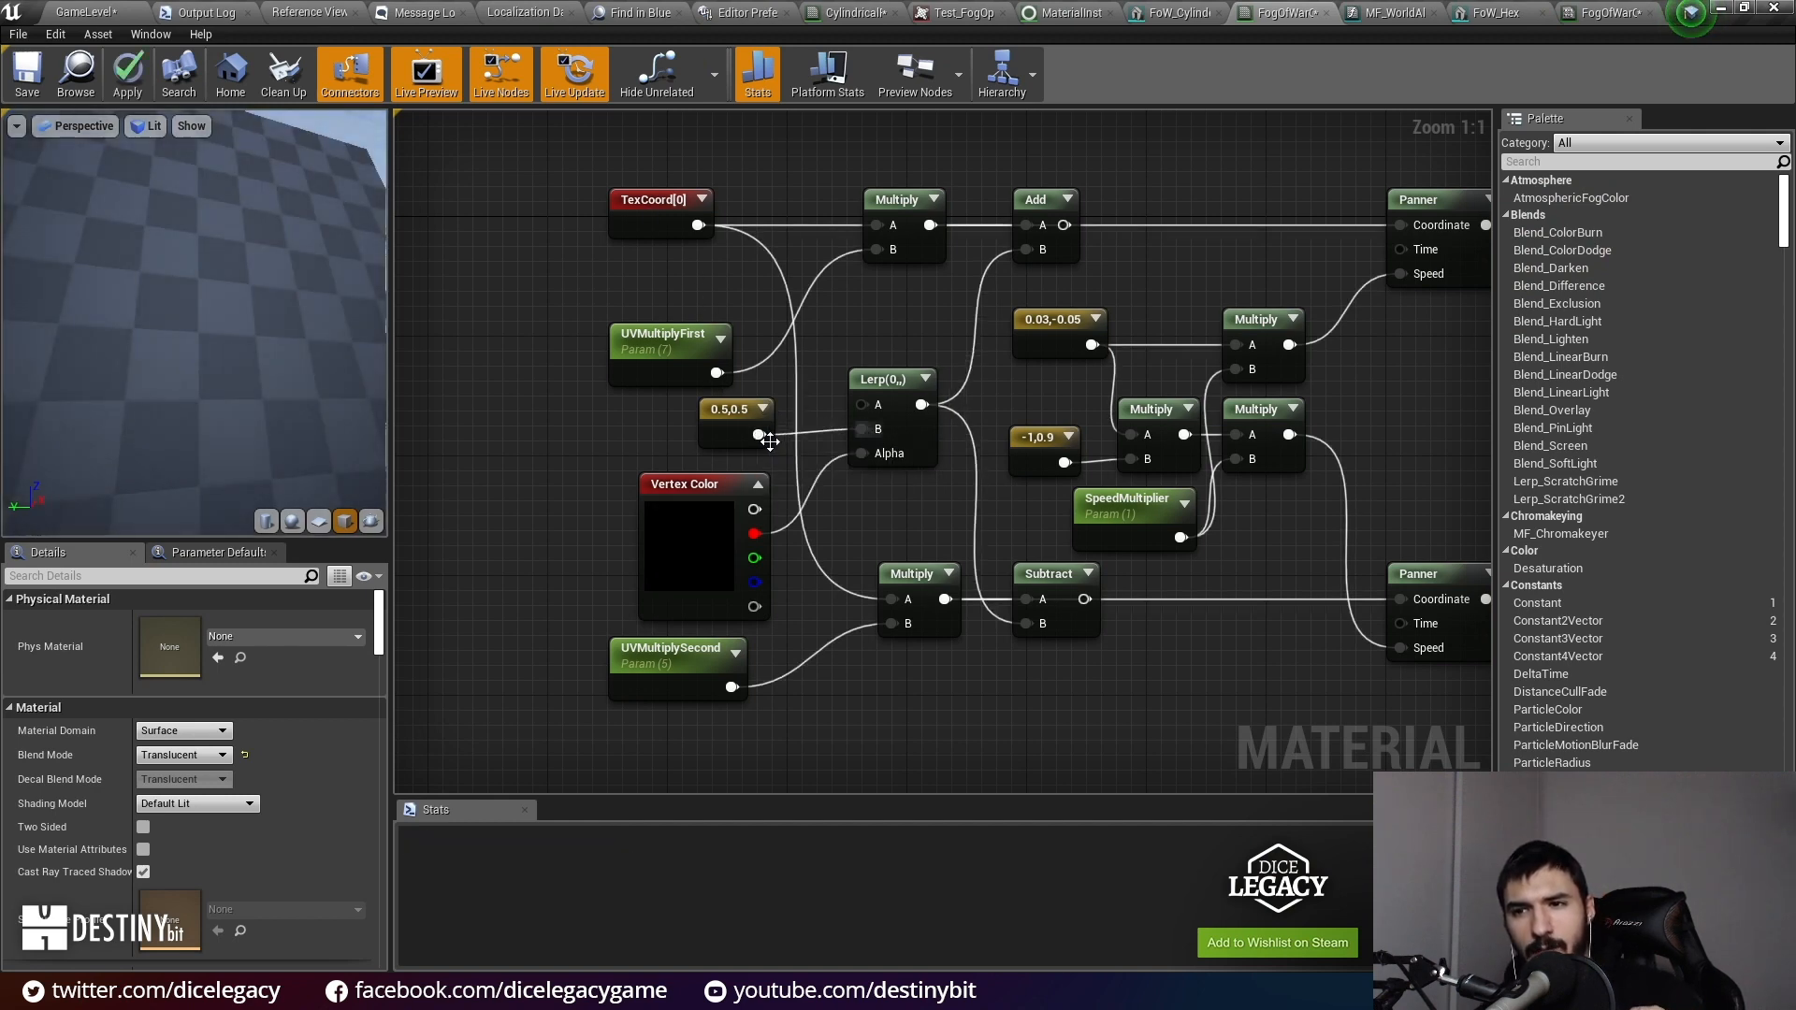
Step: Examine the Vertex Color node and the four NoiseMasks texture samples in the cylinder fog material
left_click(716, 590)
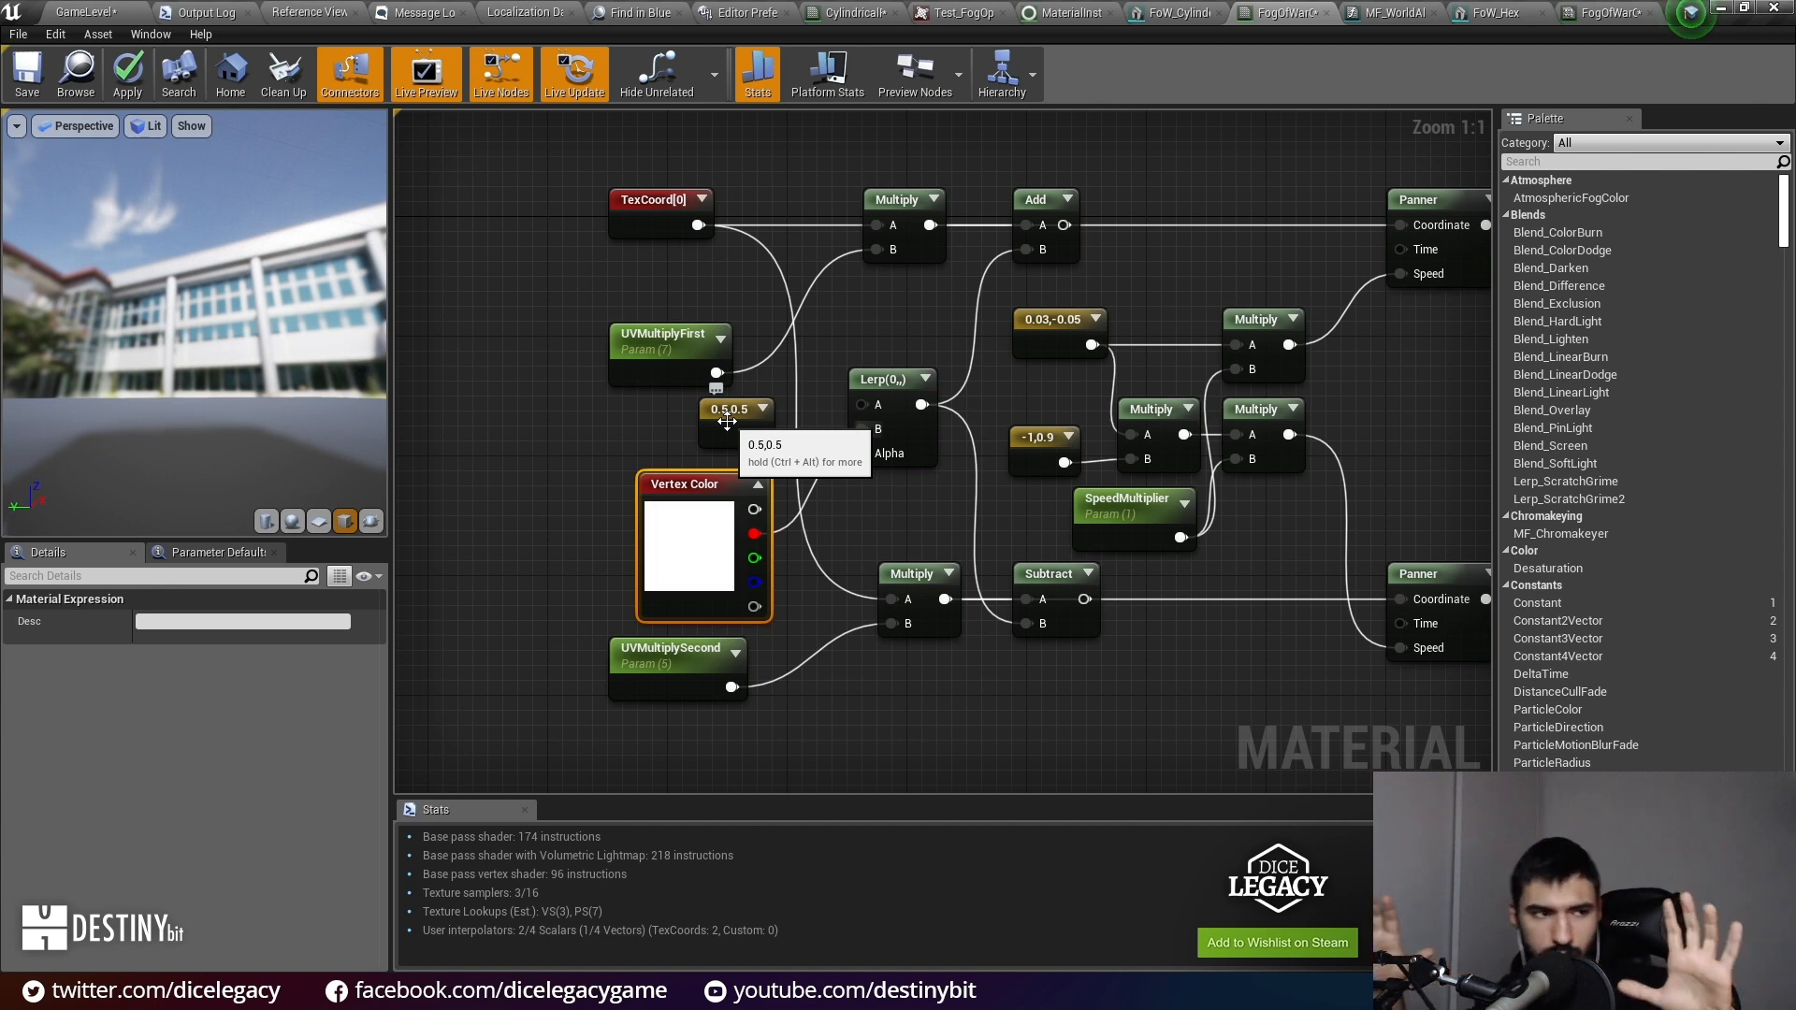
scroll(727, 422, "down", 5)
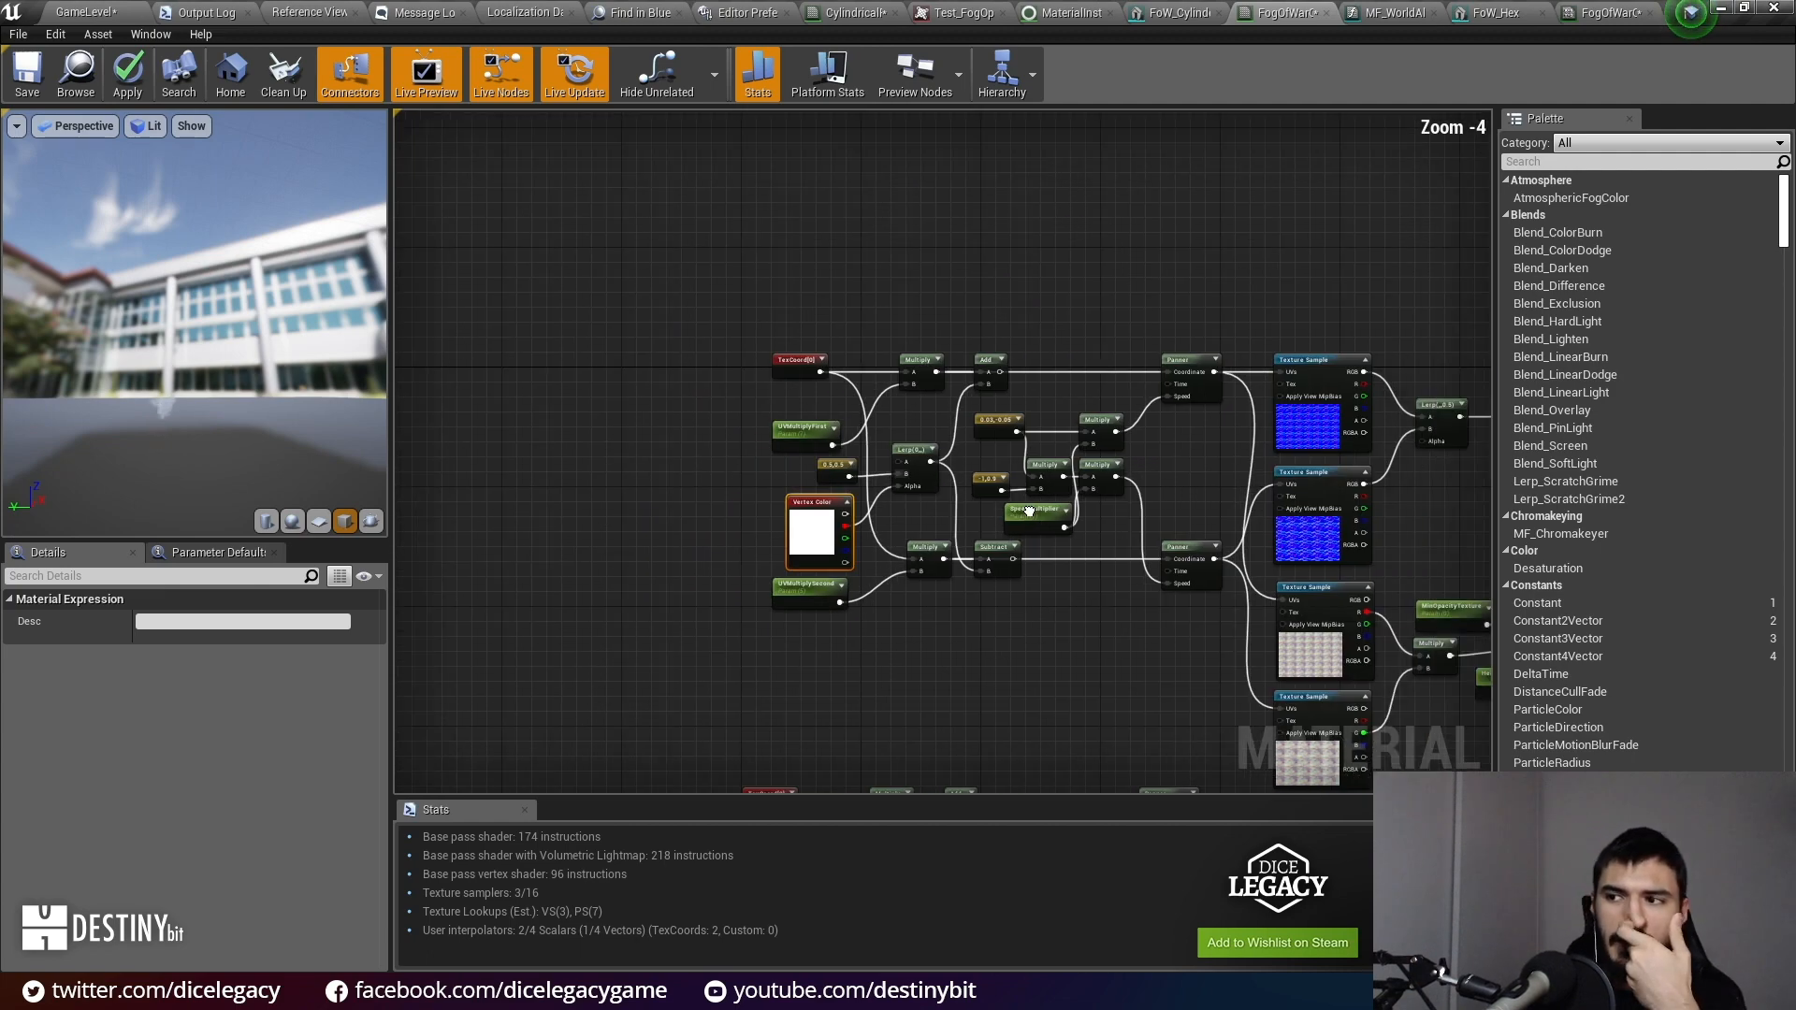
right_click_drag(889, 560, 884, 214)
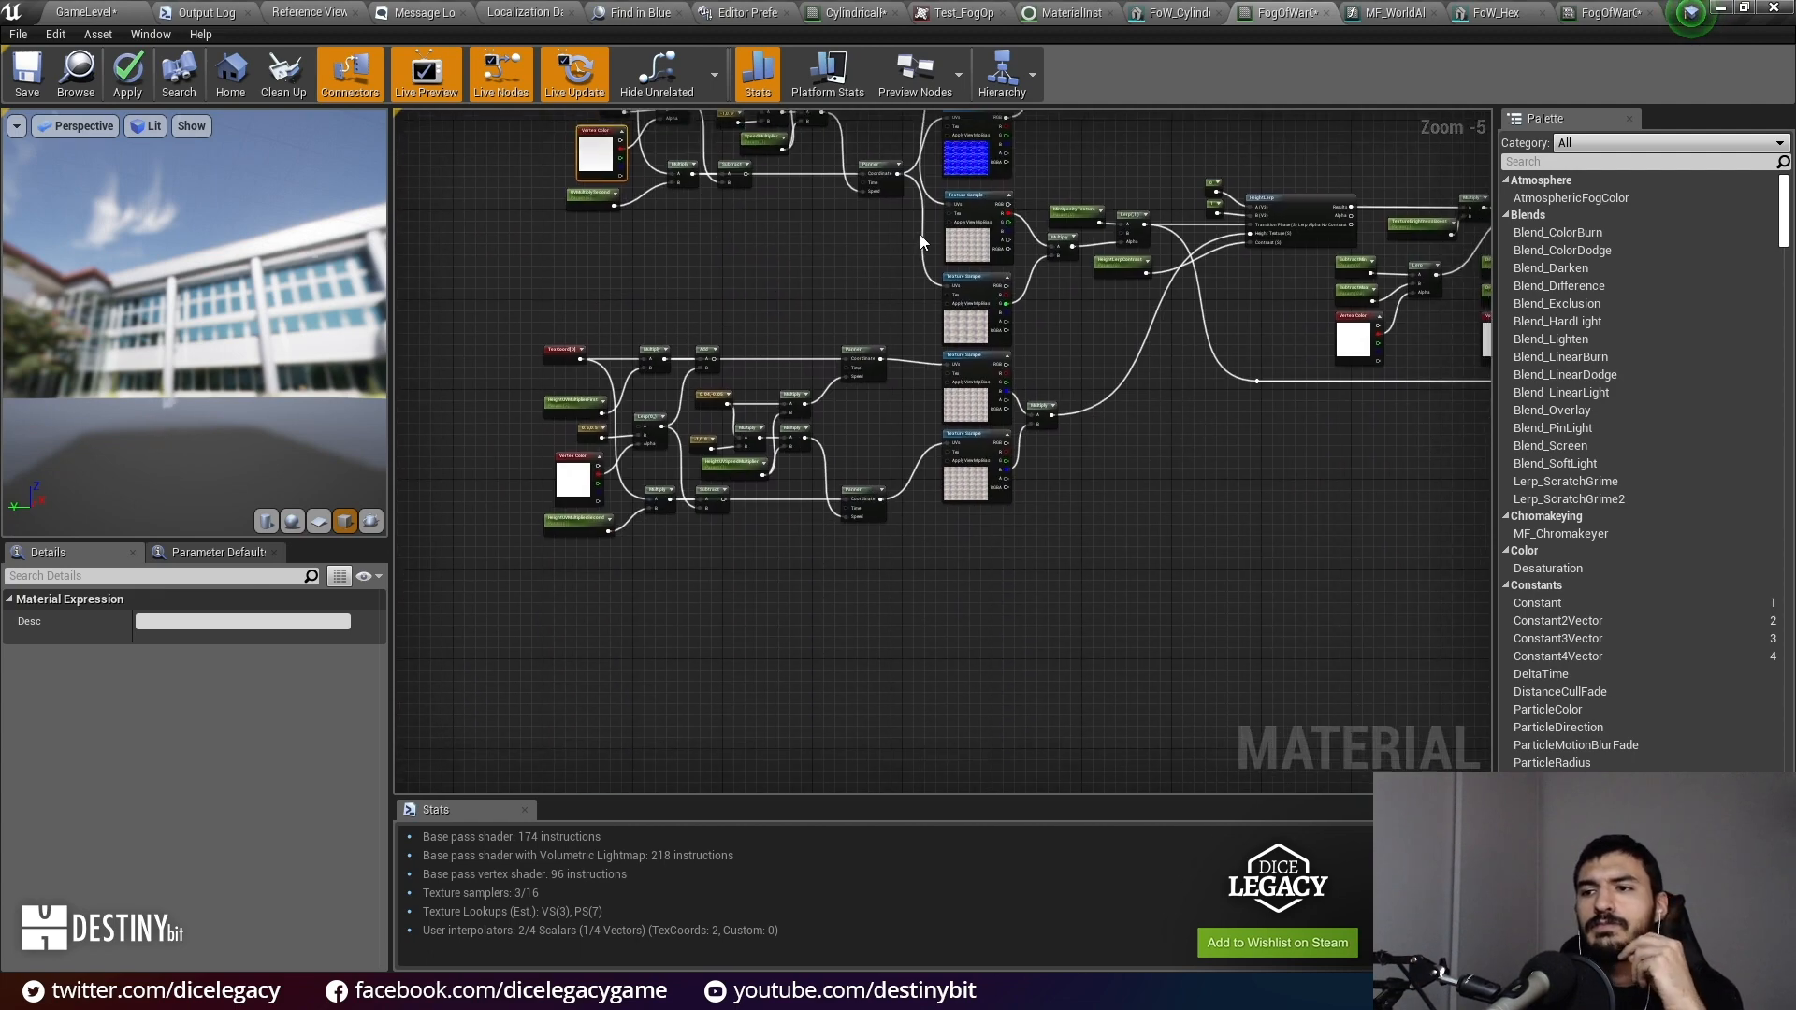
scroll(972, 321, "up", 4)
left_click(969, 323)
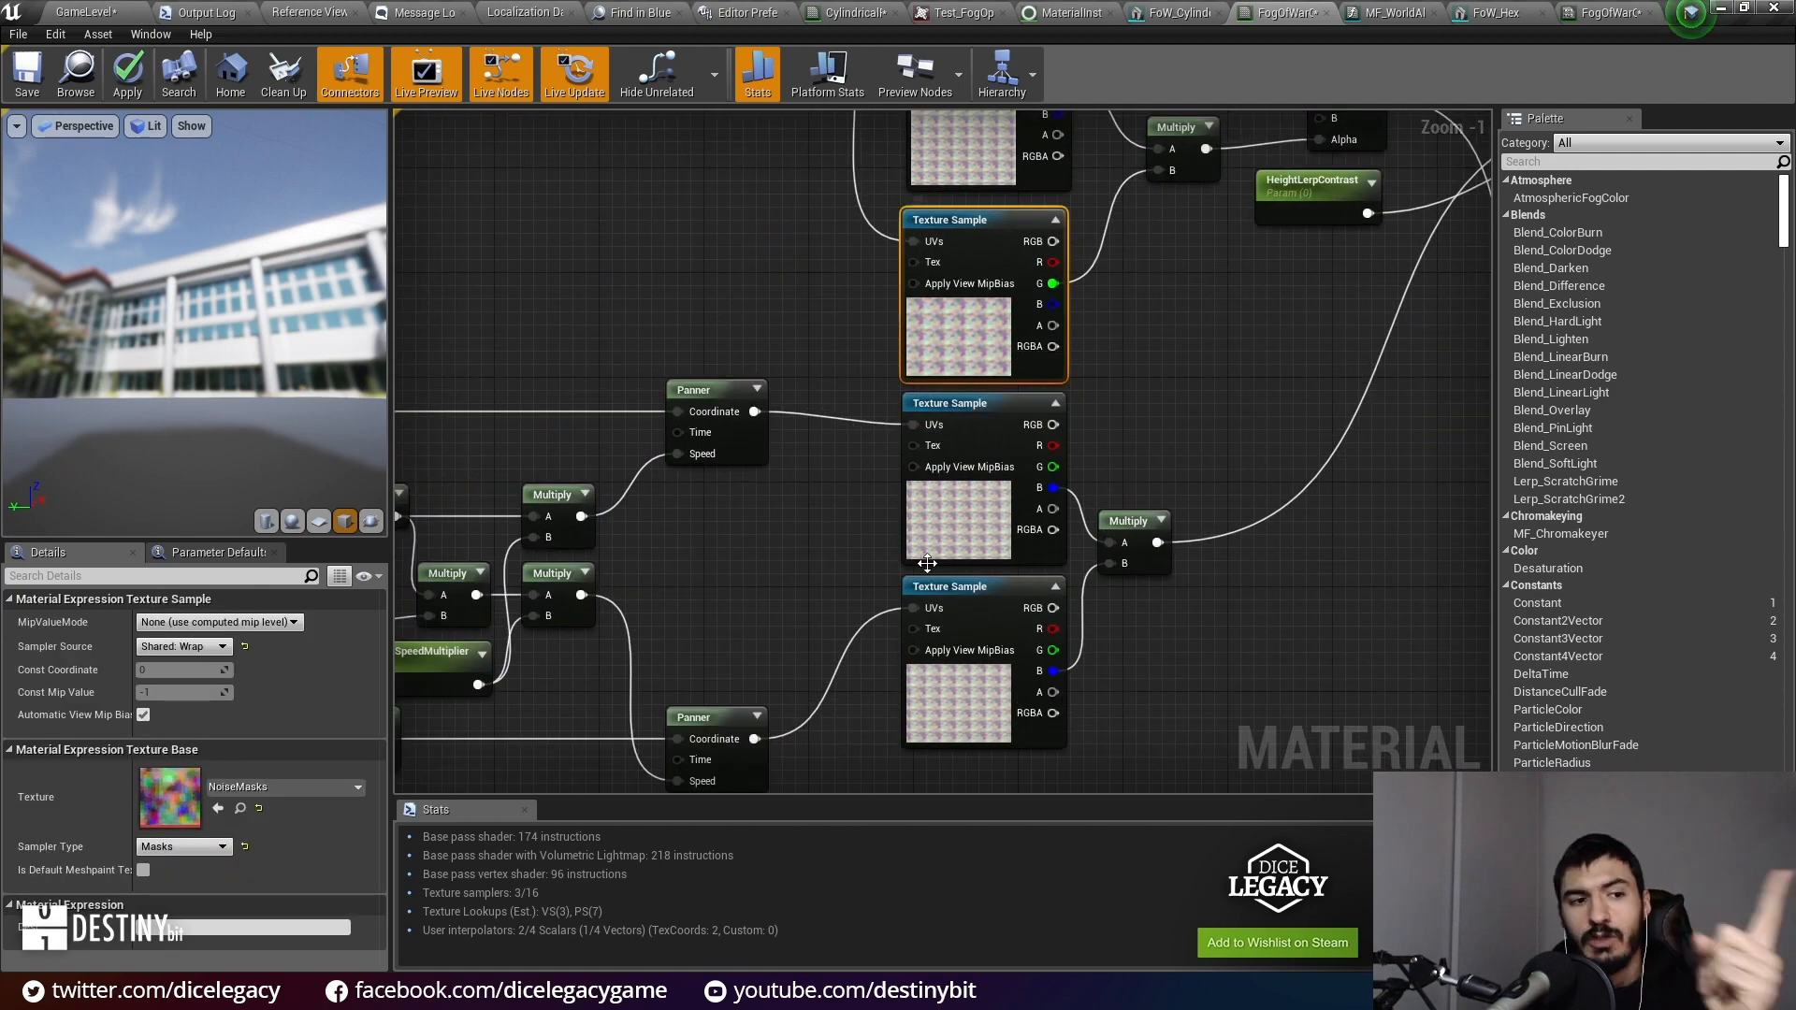
left_click(973, 510)
left_click(954, 692)
right_click_drag(967, 466, 956, 717)
left_click(962, 584)
left_click(964, 400)
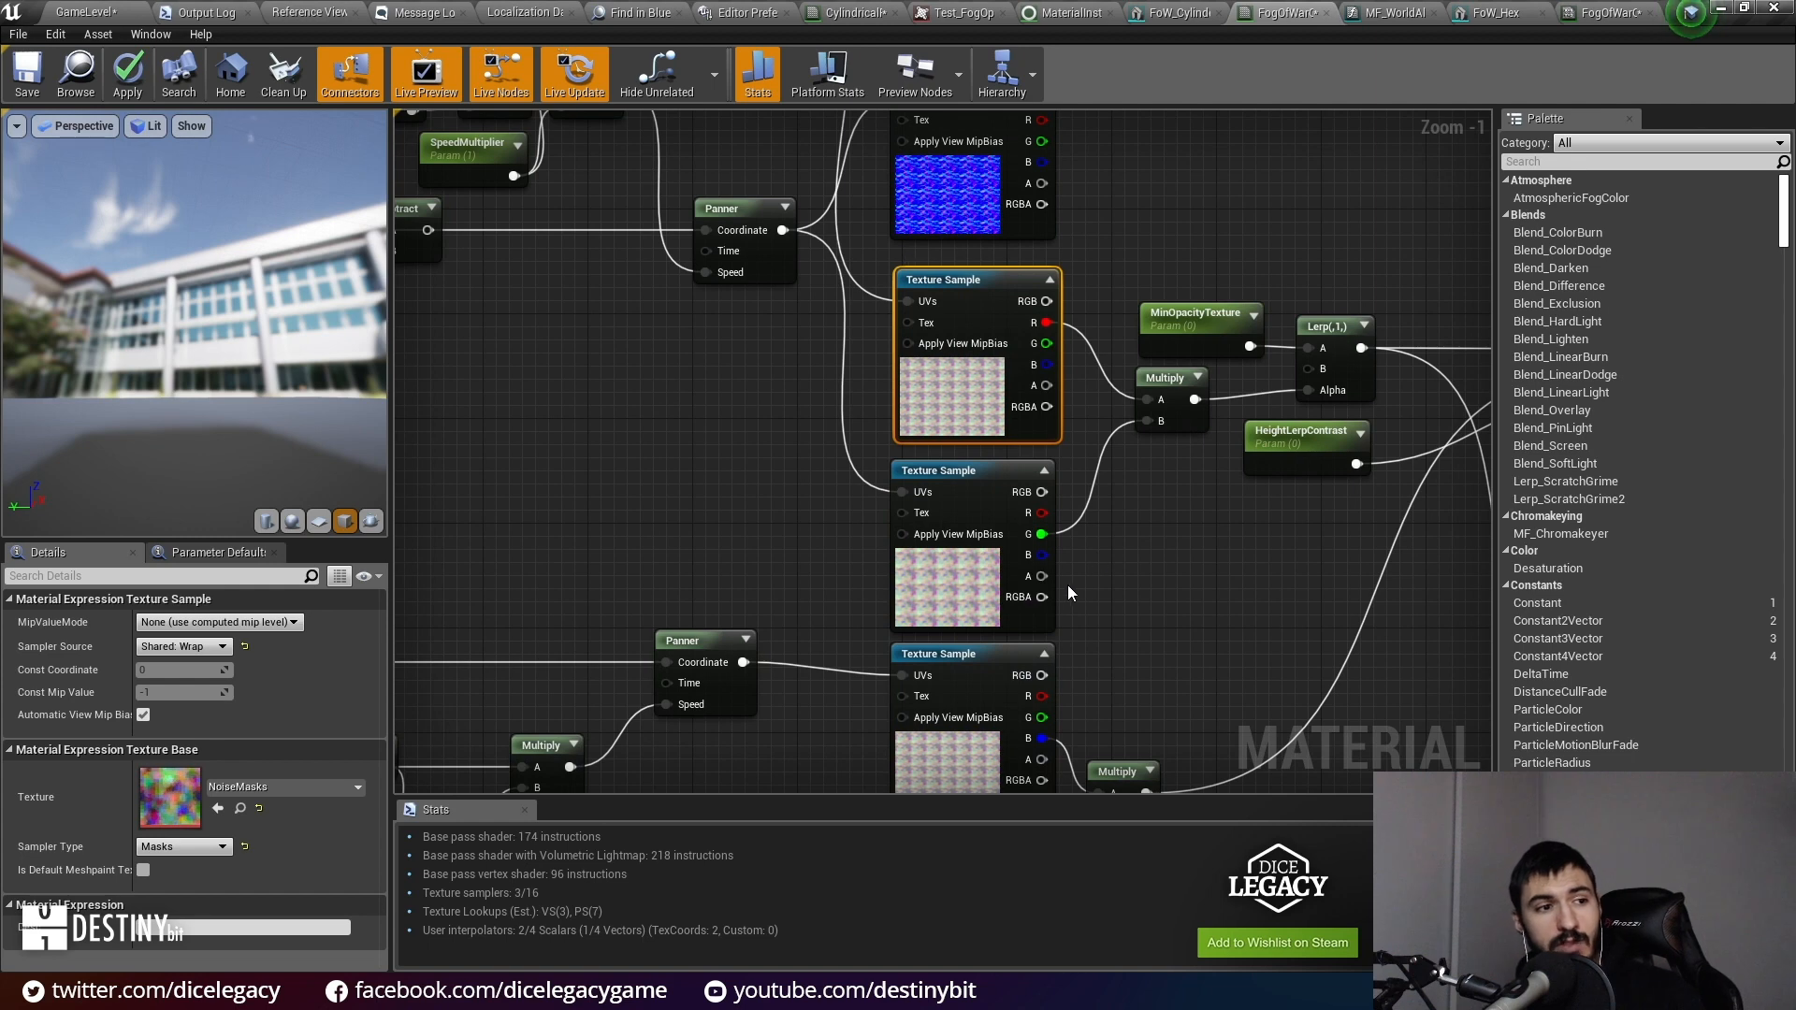
Step: Examine the normal-map texture samples, then the material's Translucency settings such as Contact Shadows and Lighting Mode
left_click(1069, 540)
right_click_drag(982, 226, 1025, 602)
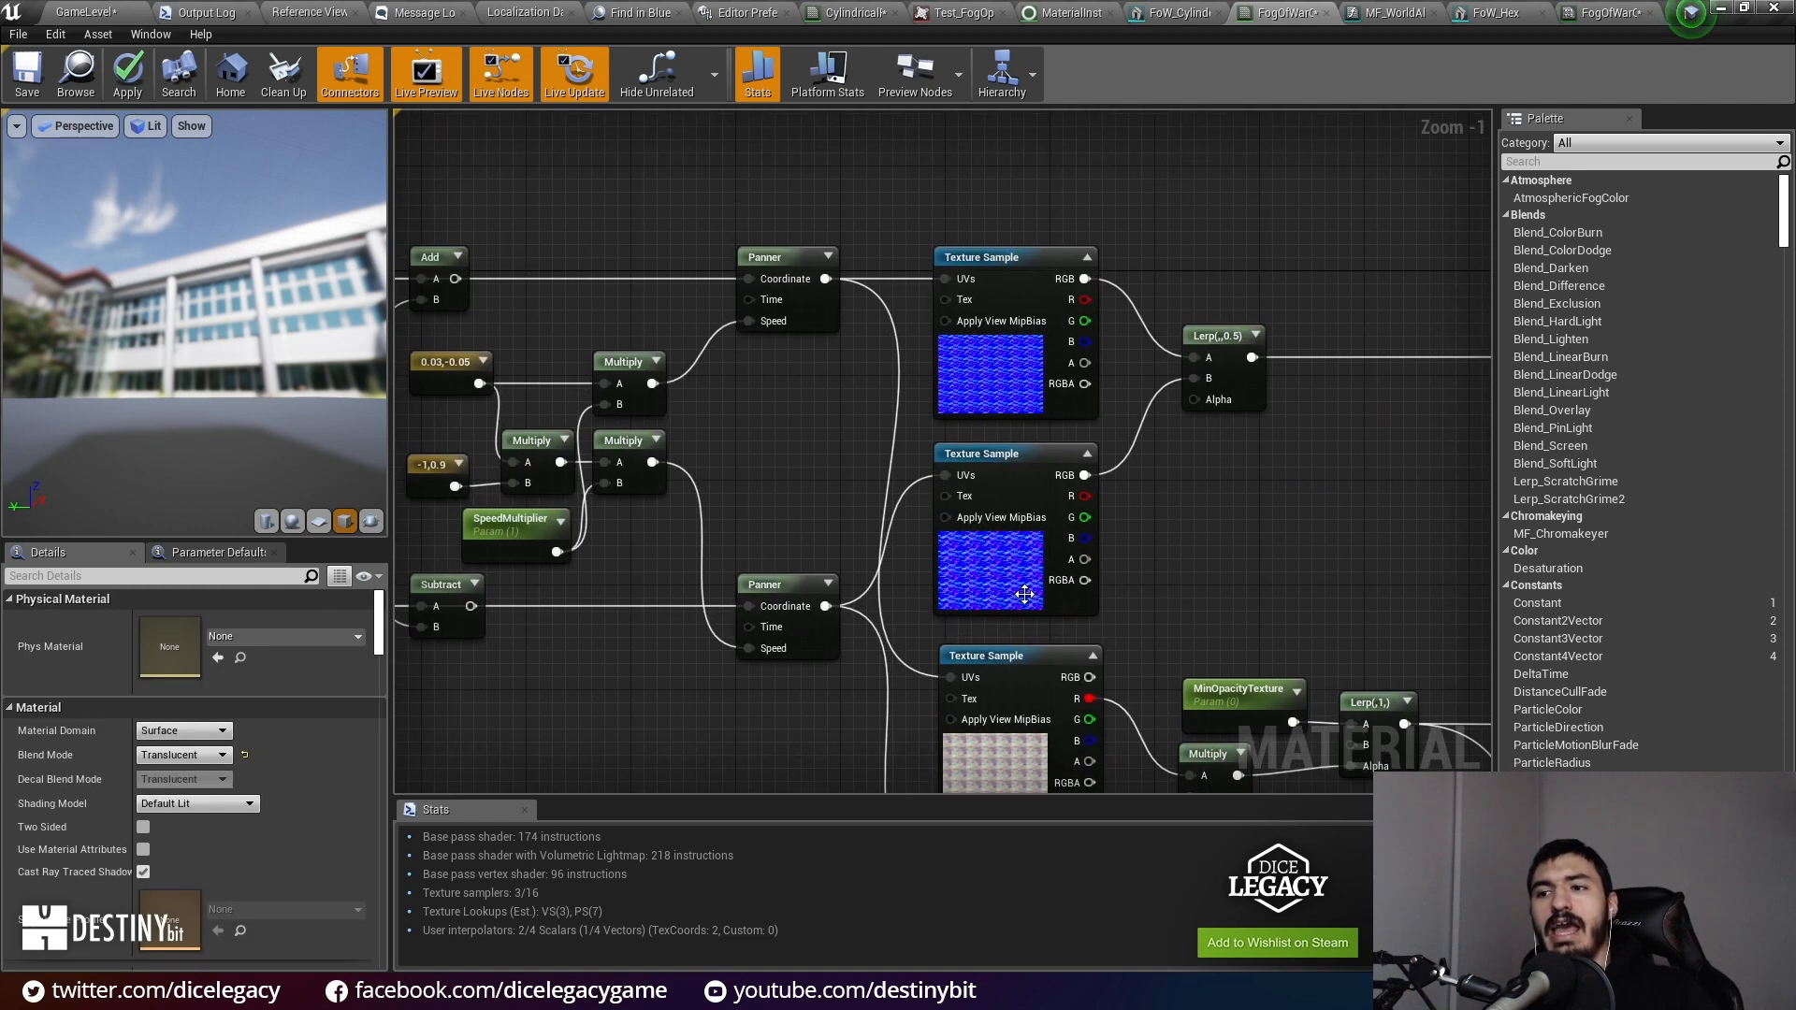
left_click(1025, 602)
left_click(976, 372)
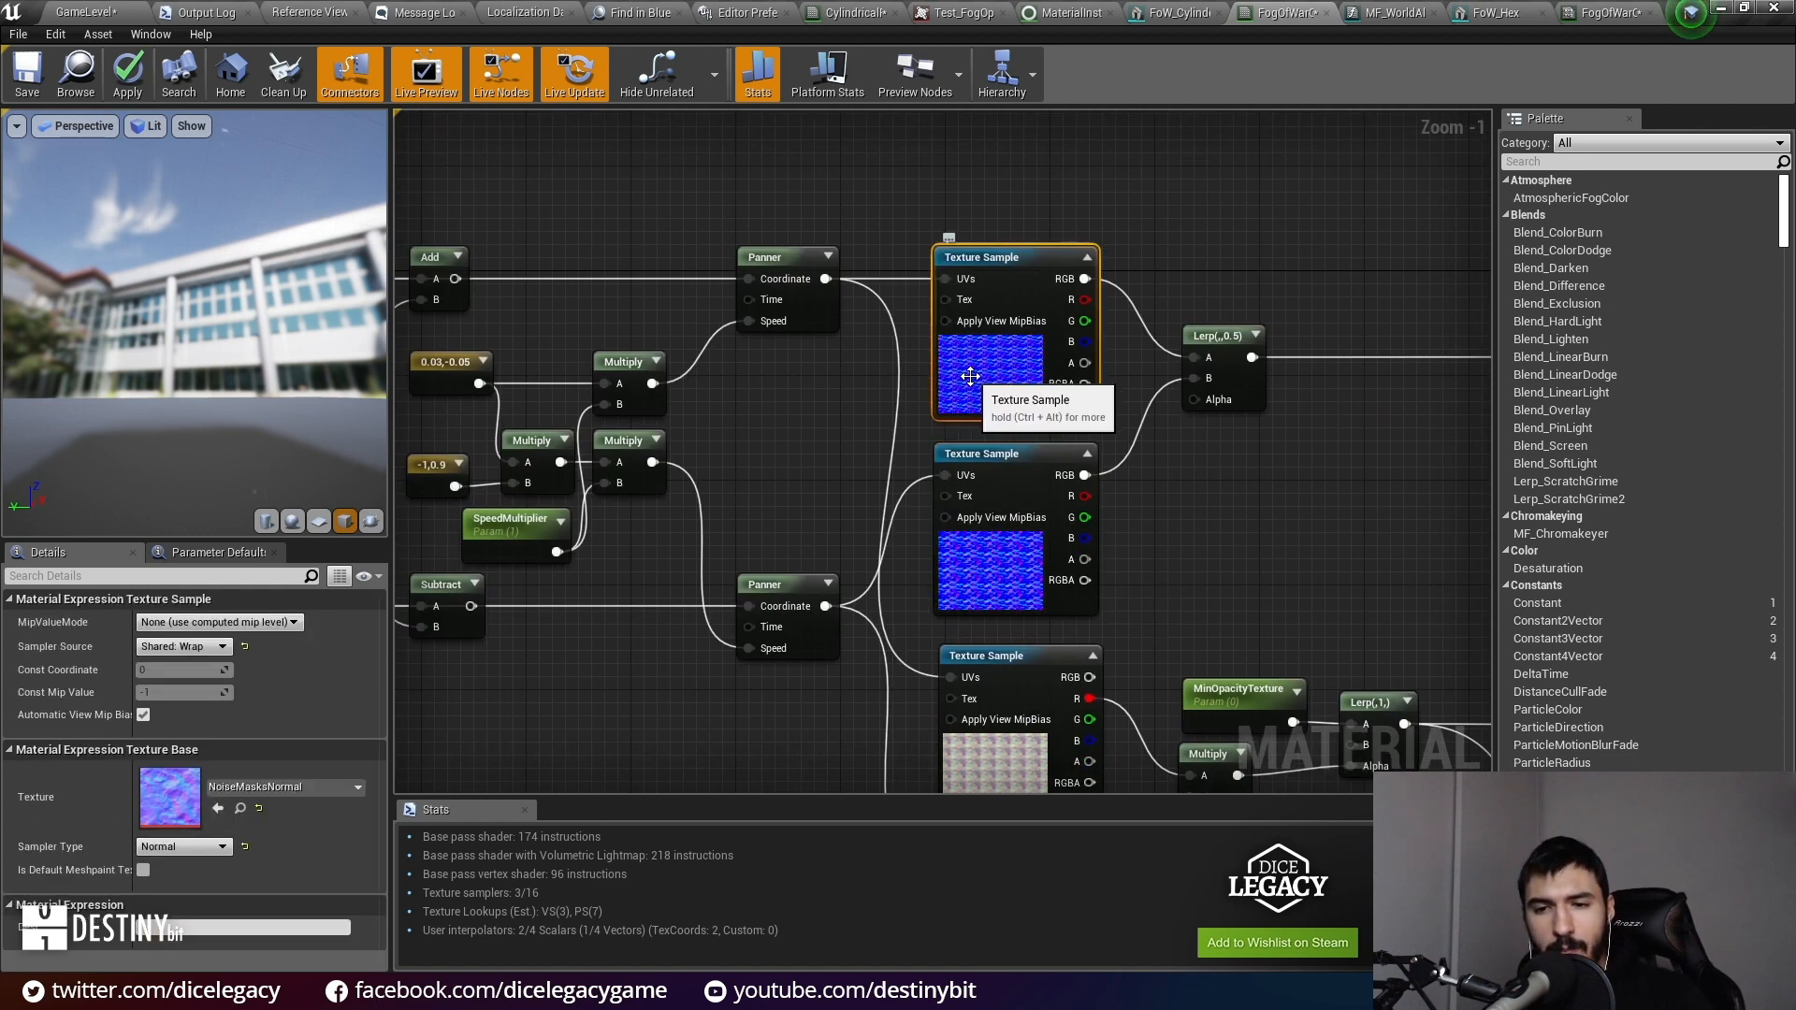
left_click(659, 733)
scroll(318, 727, "down", 3)
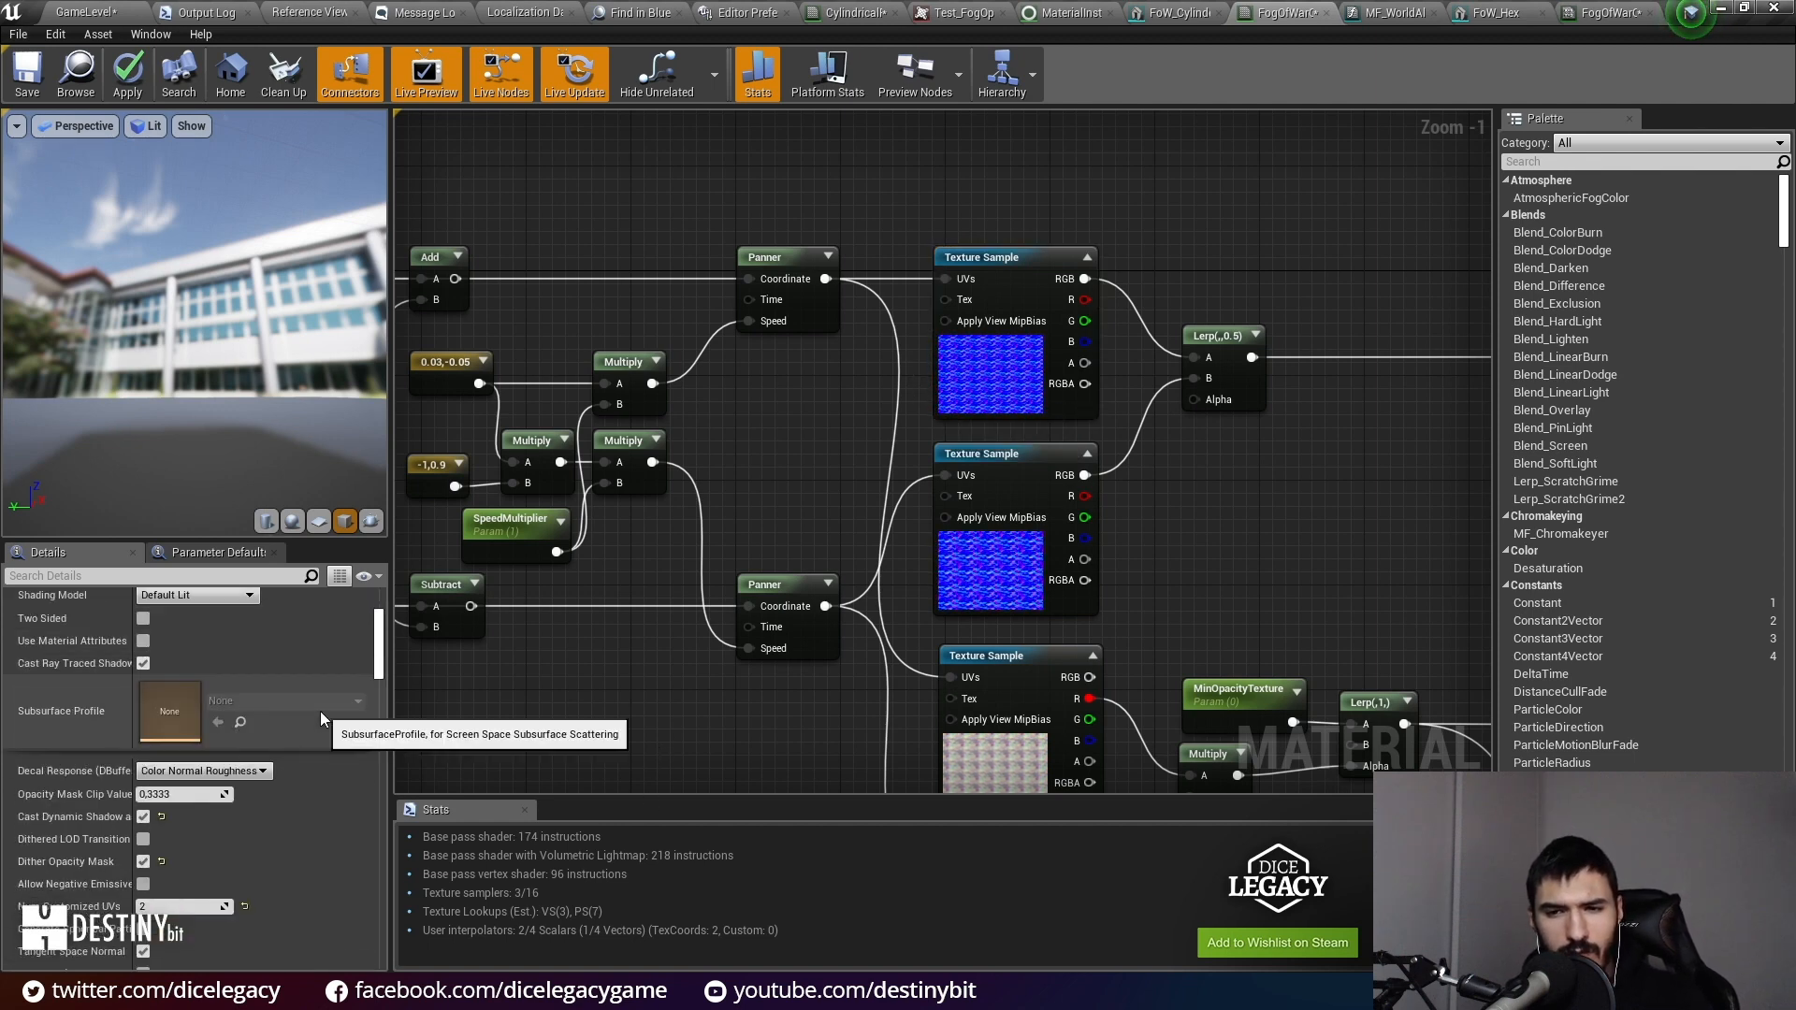
scroll(320, 711, "down", 10)
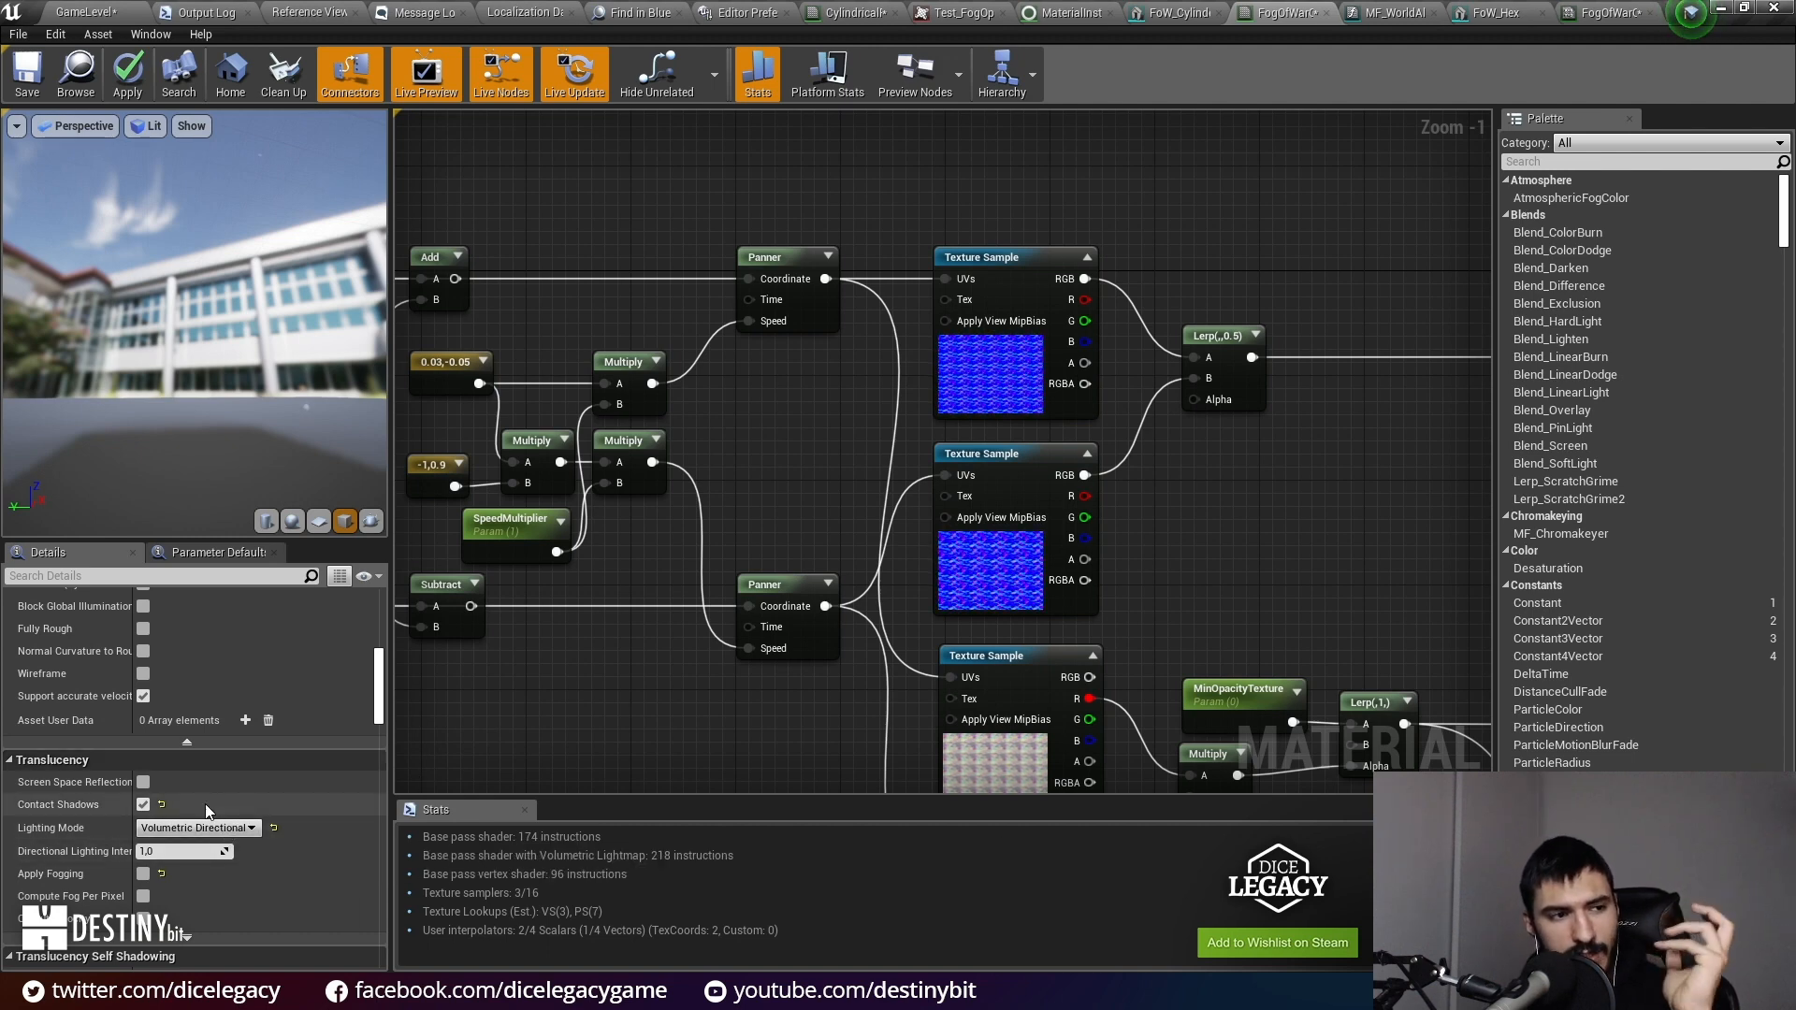
Step: Eject from the player in the running game level and select the FogOfWarActor's FoW_Cylinder component
left_click(86, 13)
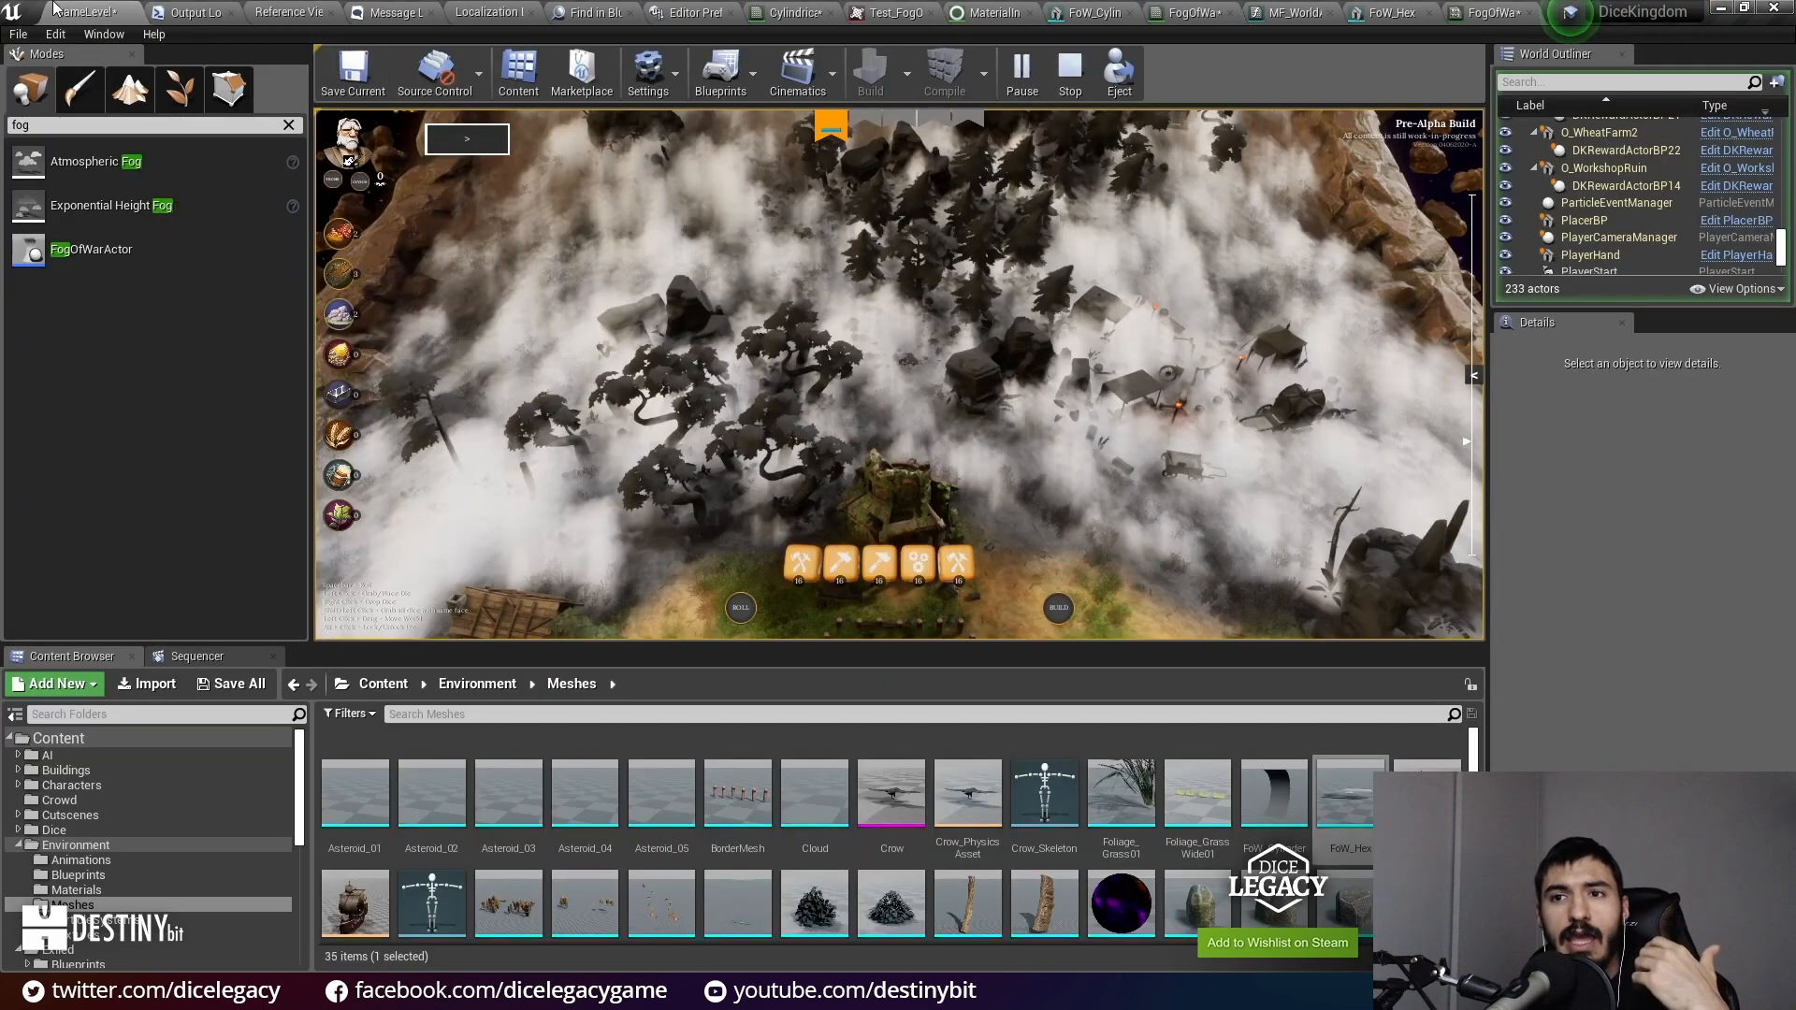
left_click(1120, 73)
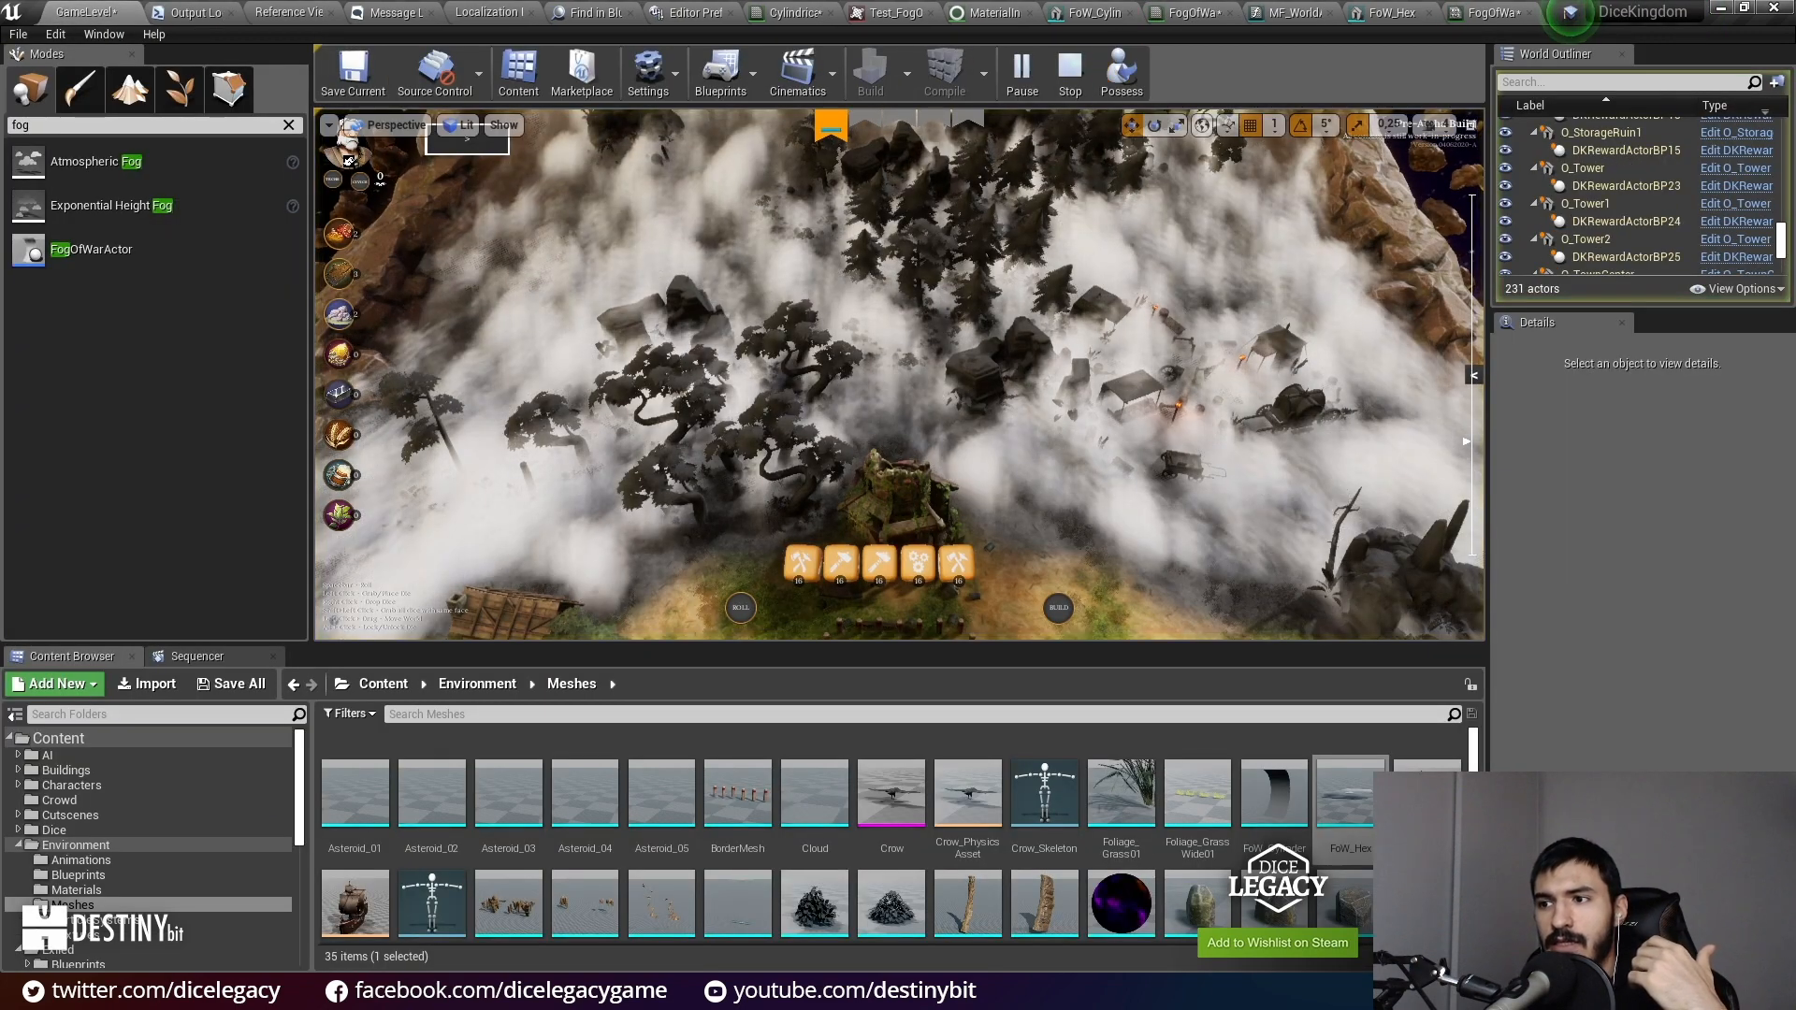
left_click(1265, 483)
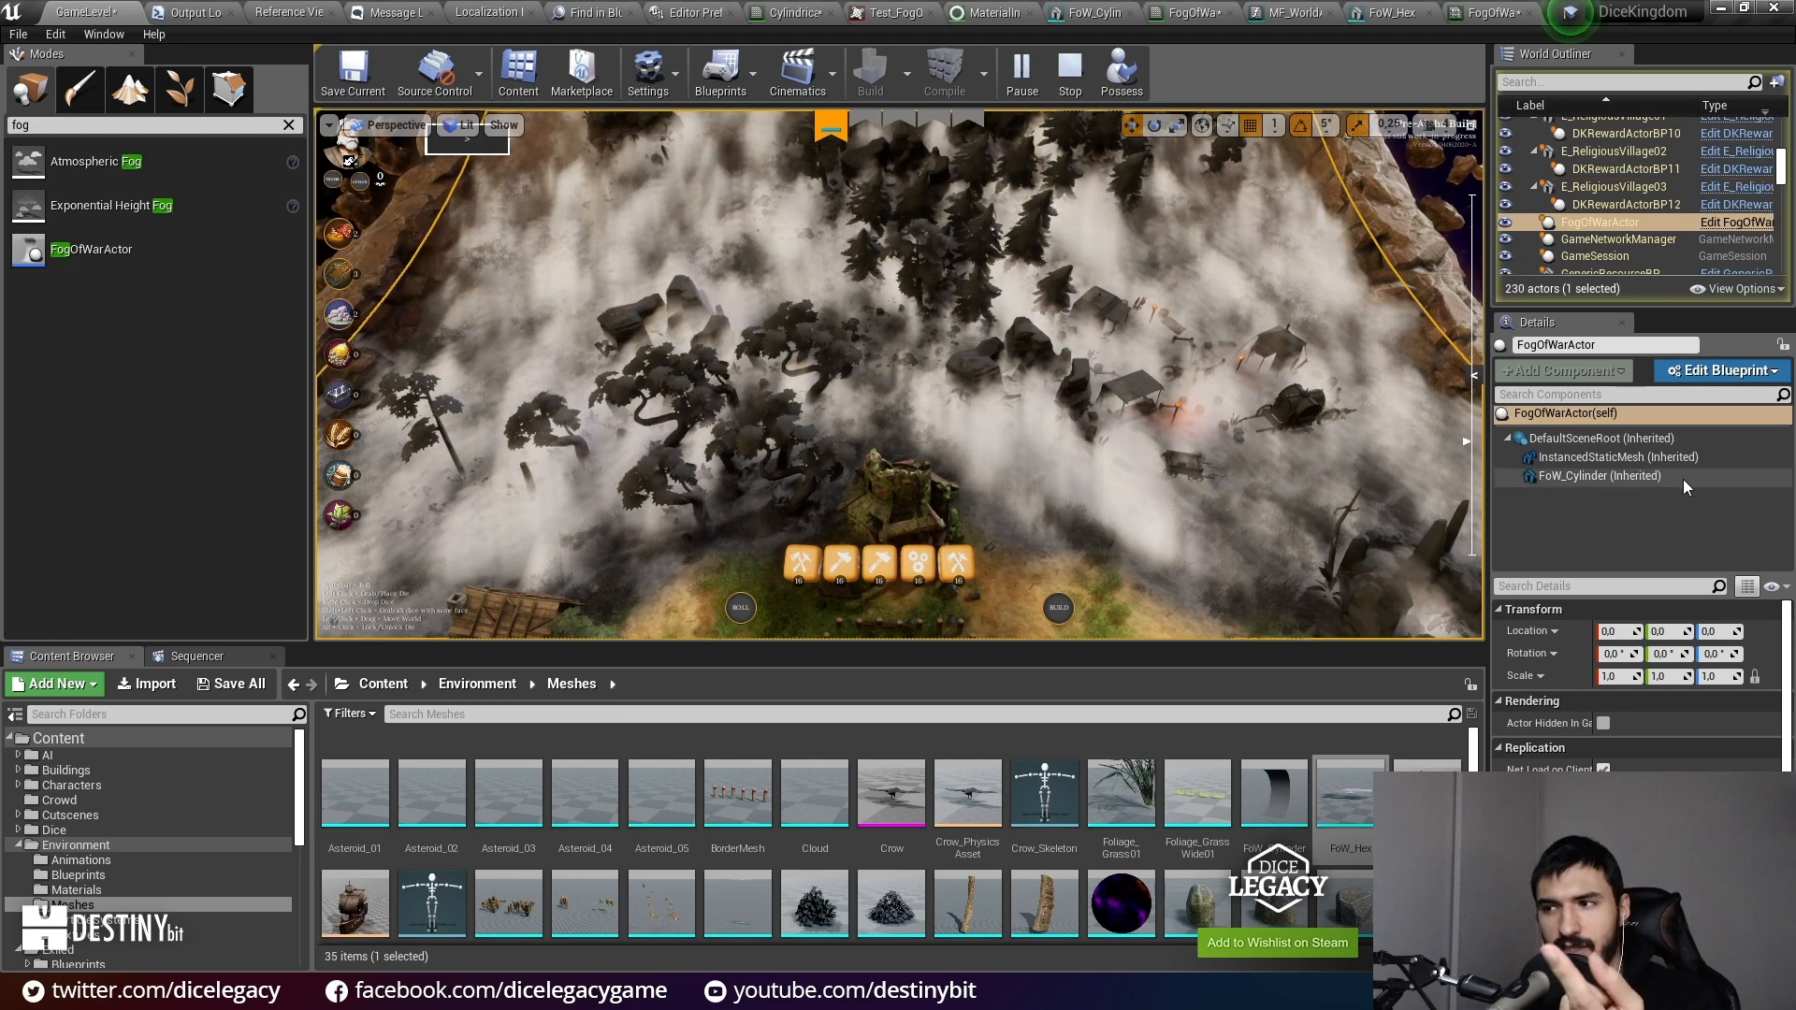
left_click(1656, 476)
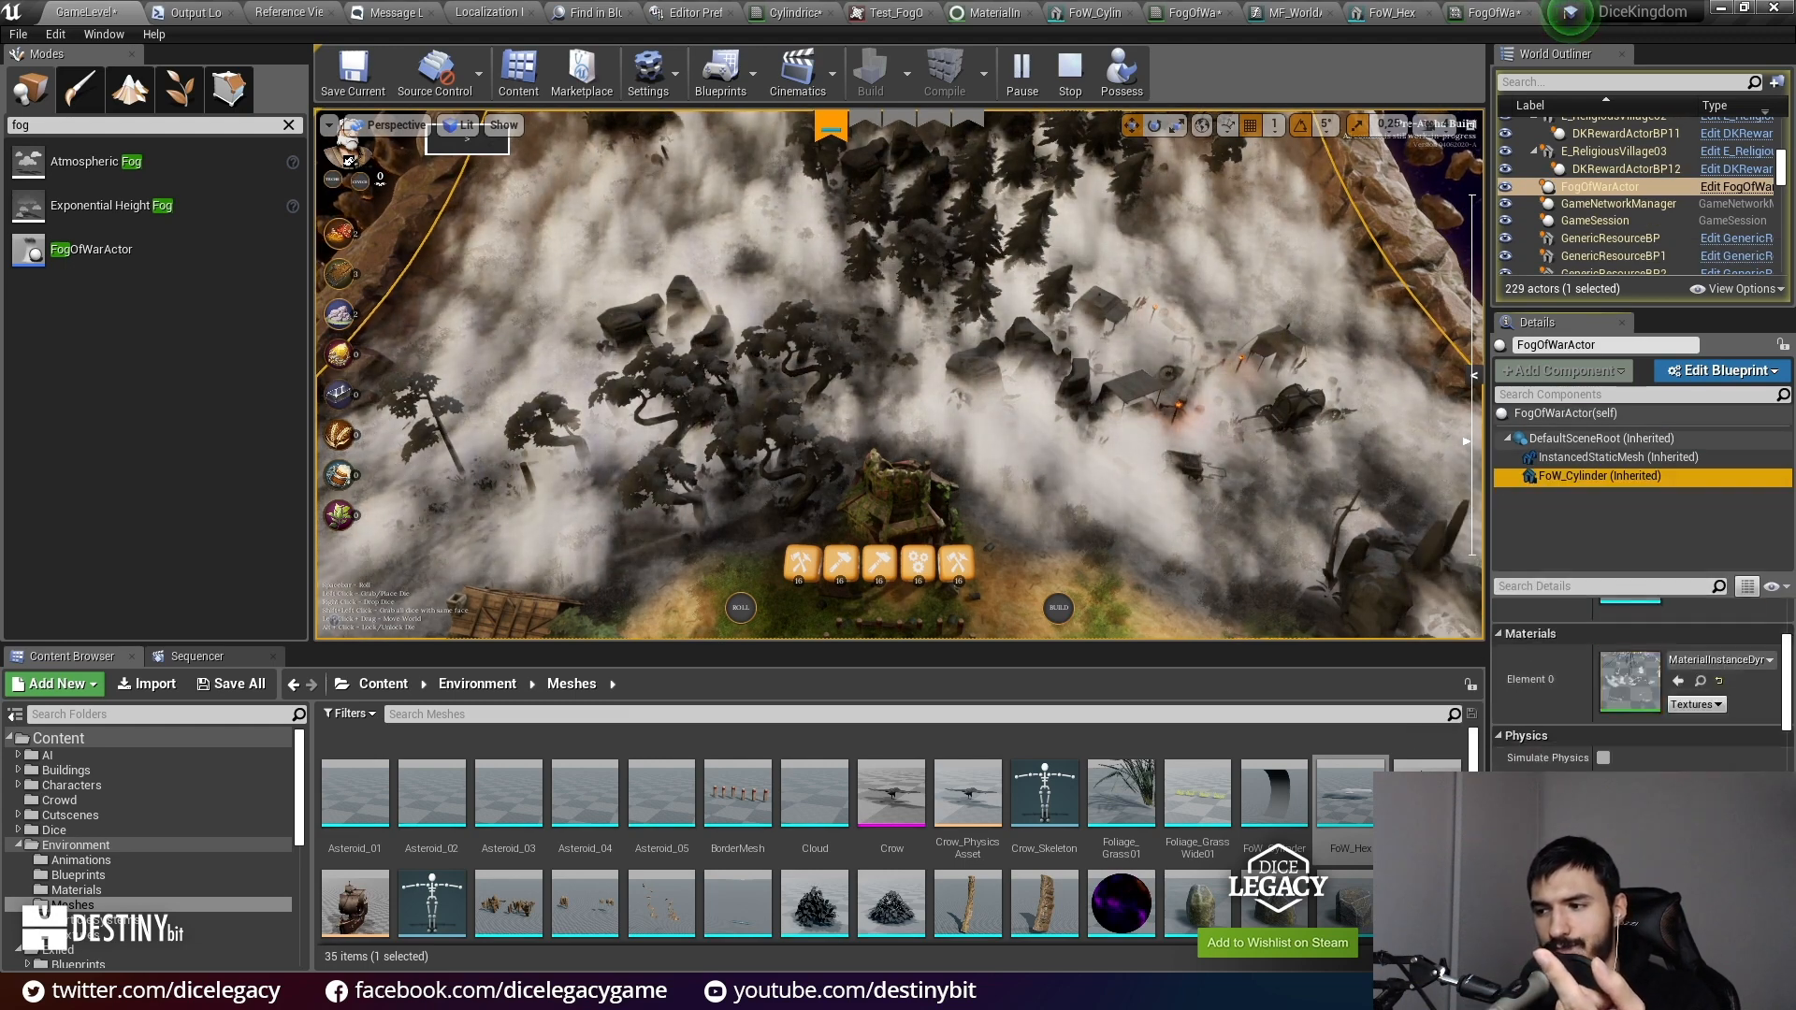
Step: Examine the FoW_Cylinder component's material, lighting and rendering settings, including its shadow options
scroll(1638, 683, "down", 10)
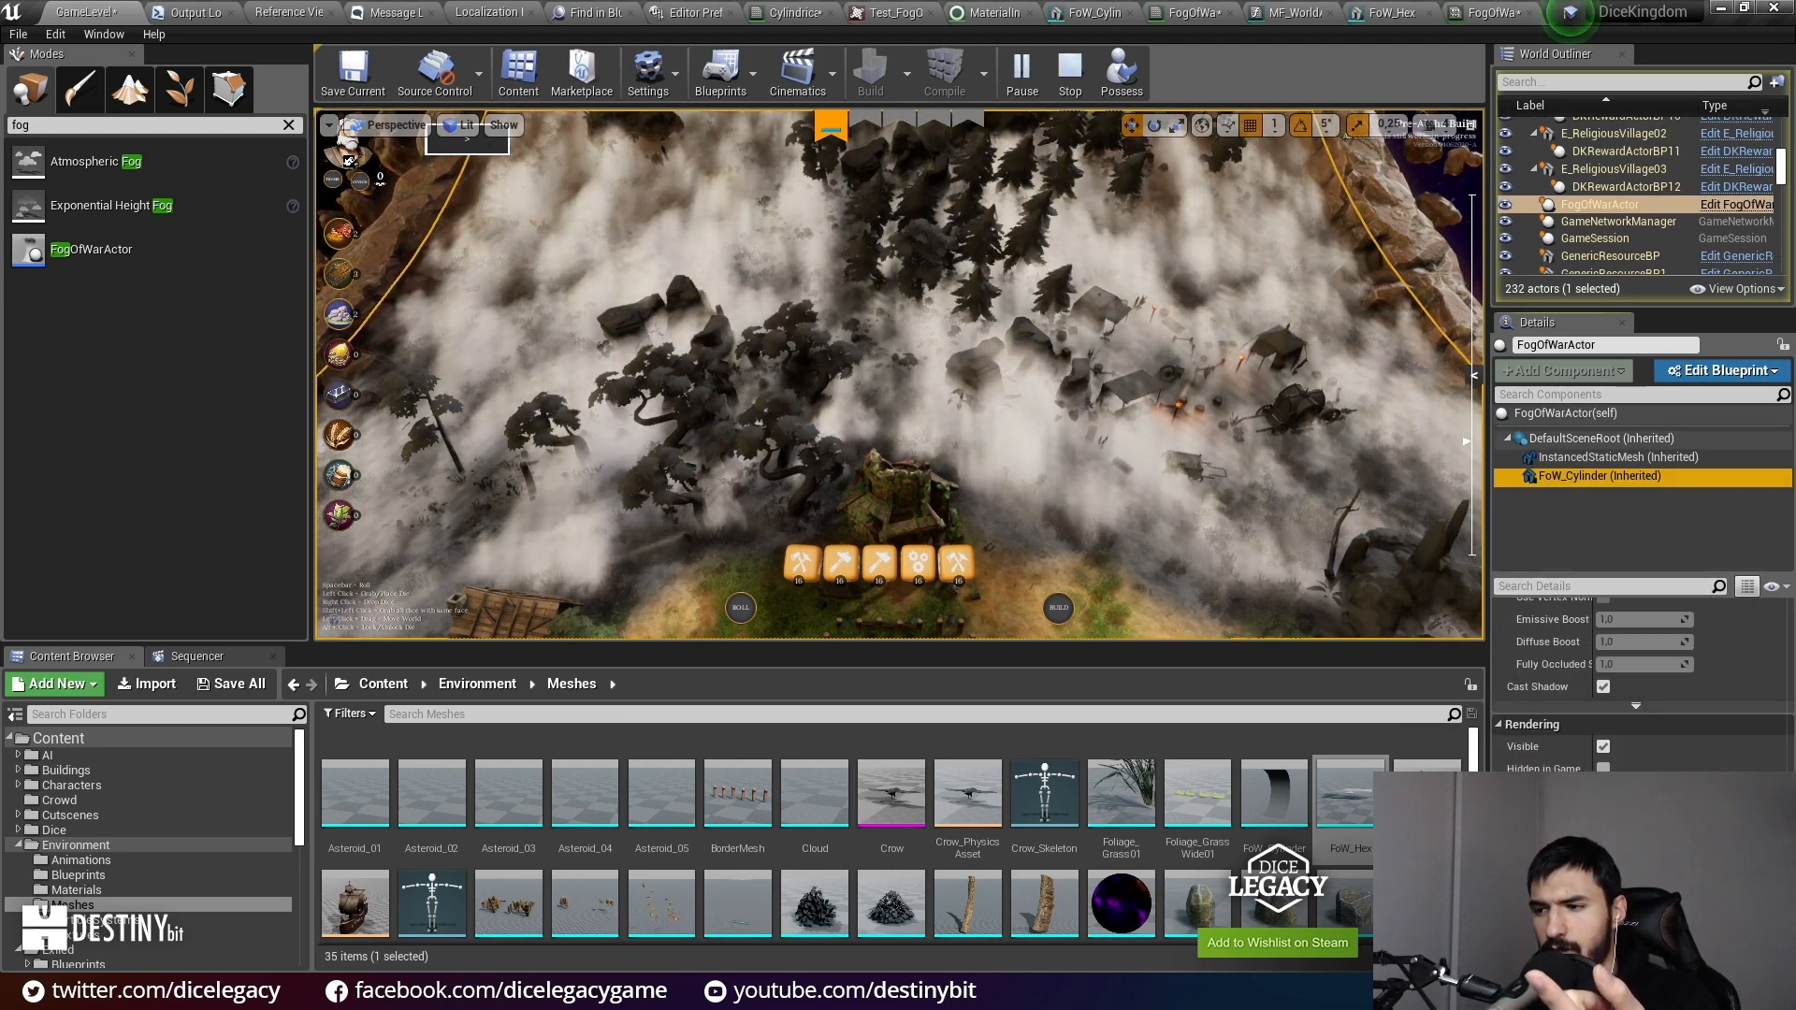
scroll(1642, 683, "down", 5)
scroll(1642, 683, "up", 8)
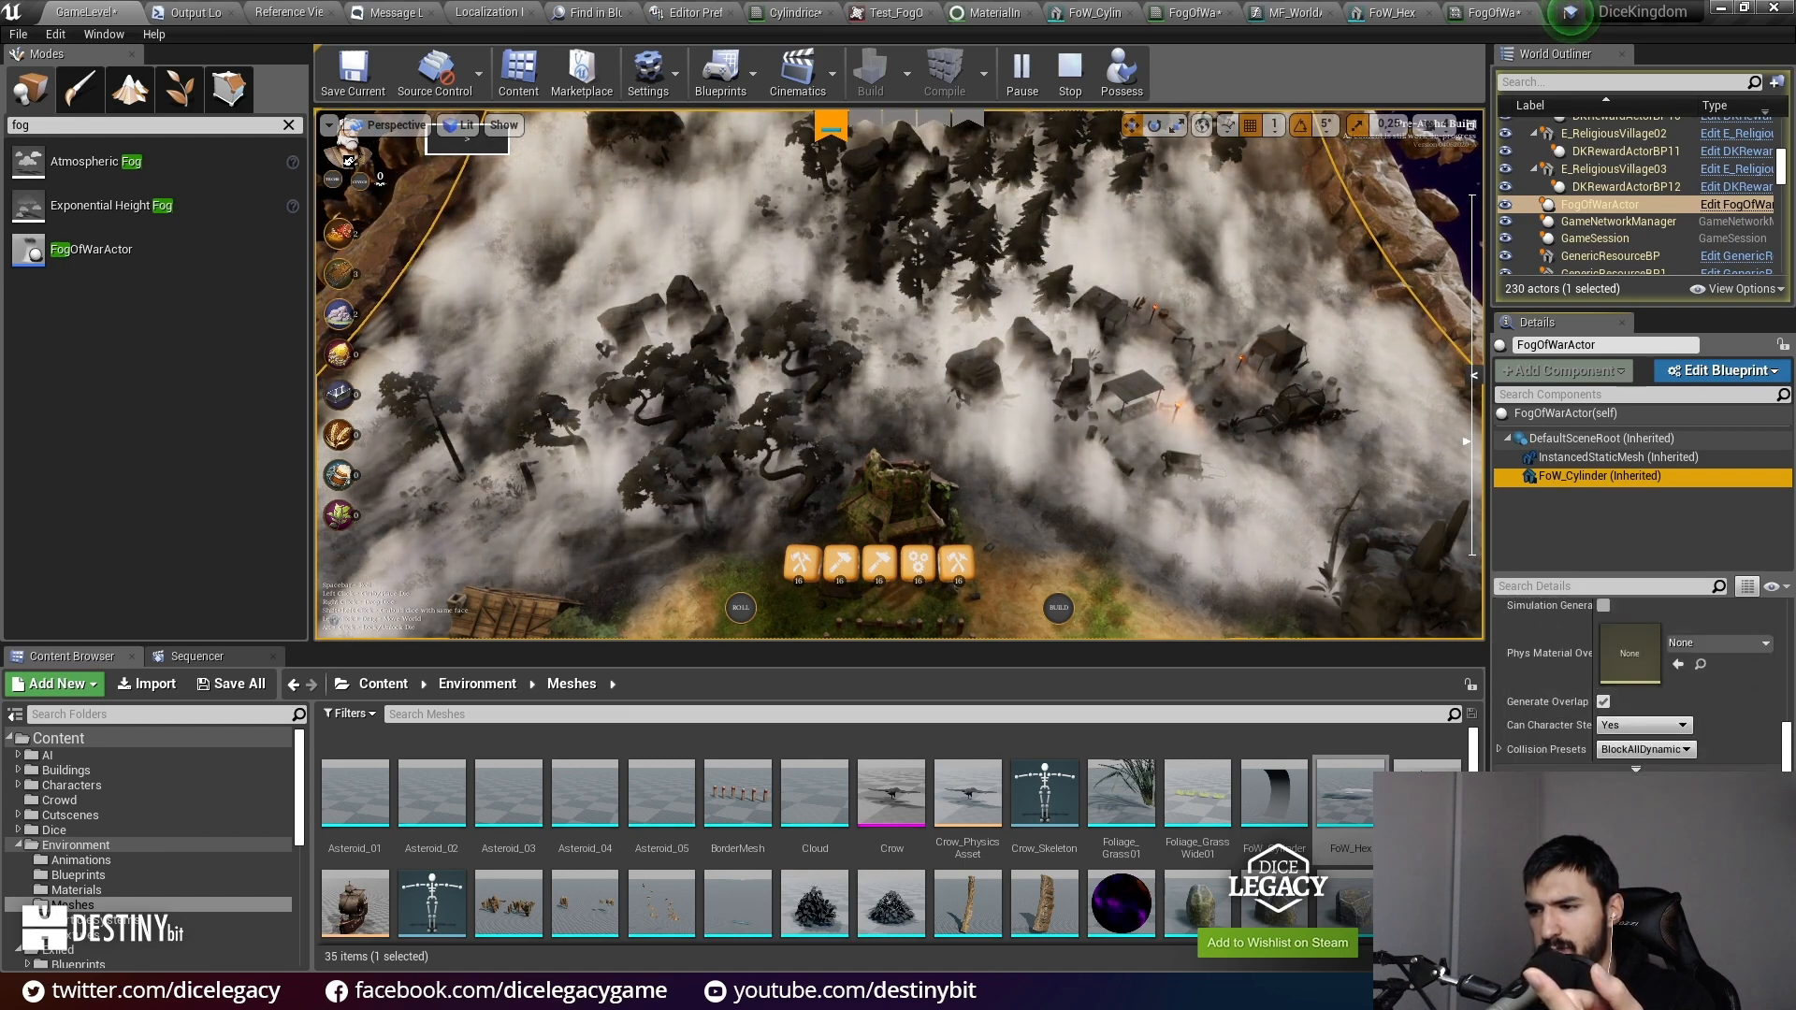
scroll(1642, 683, "down", 4)
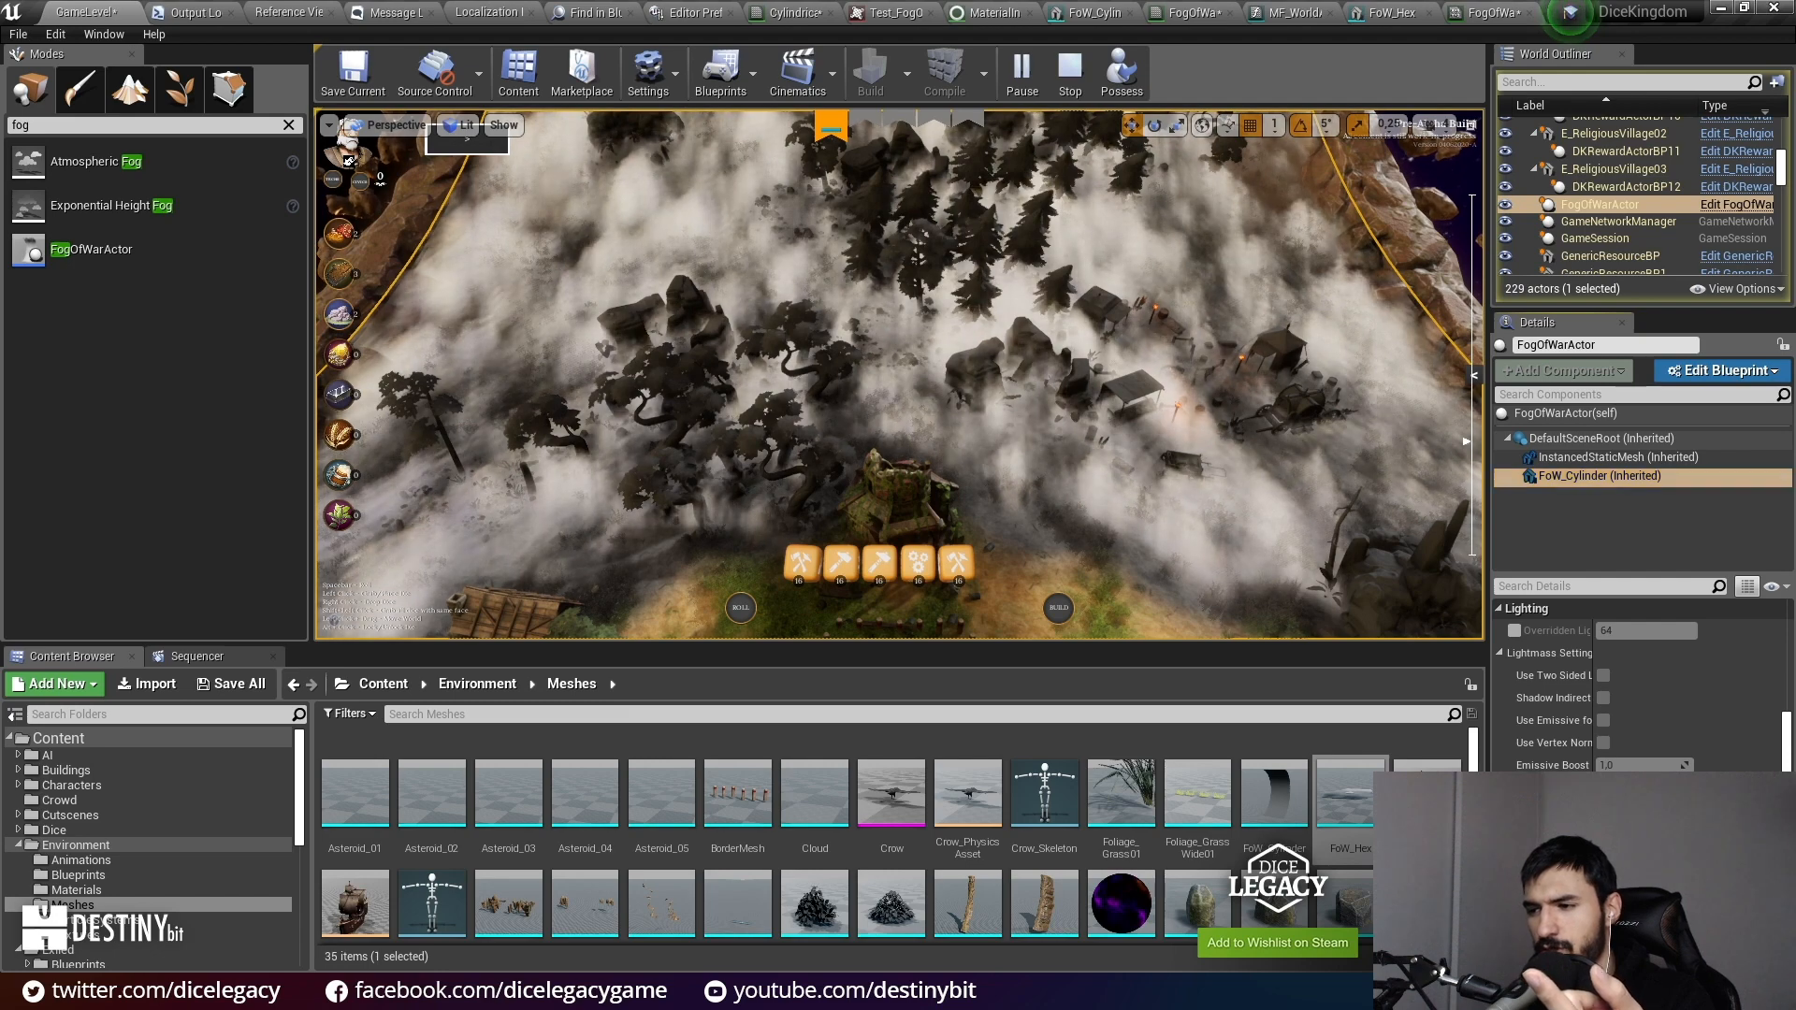
scroll(1642, 683, "down", 3)
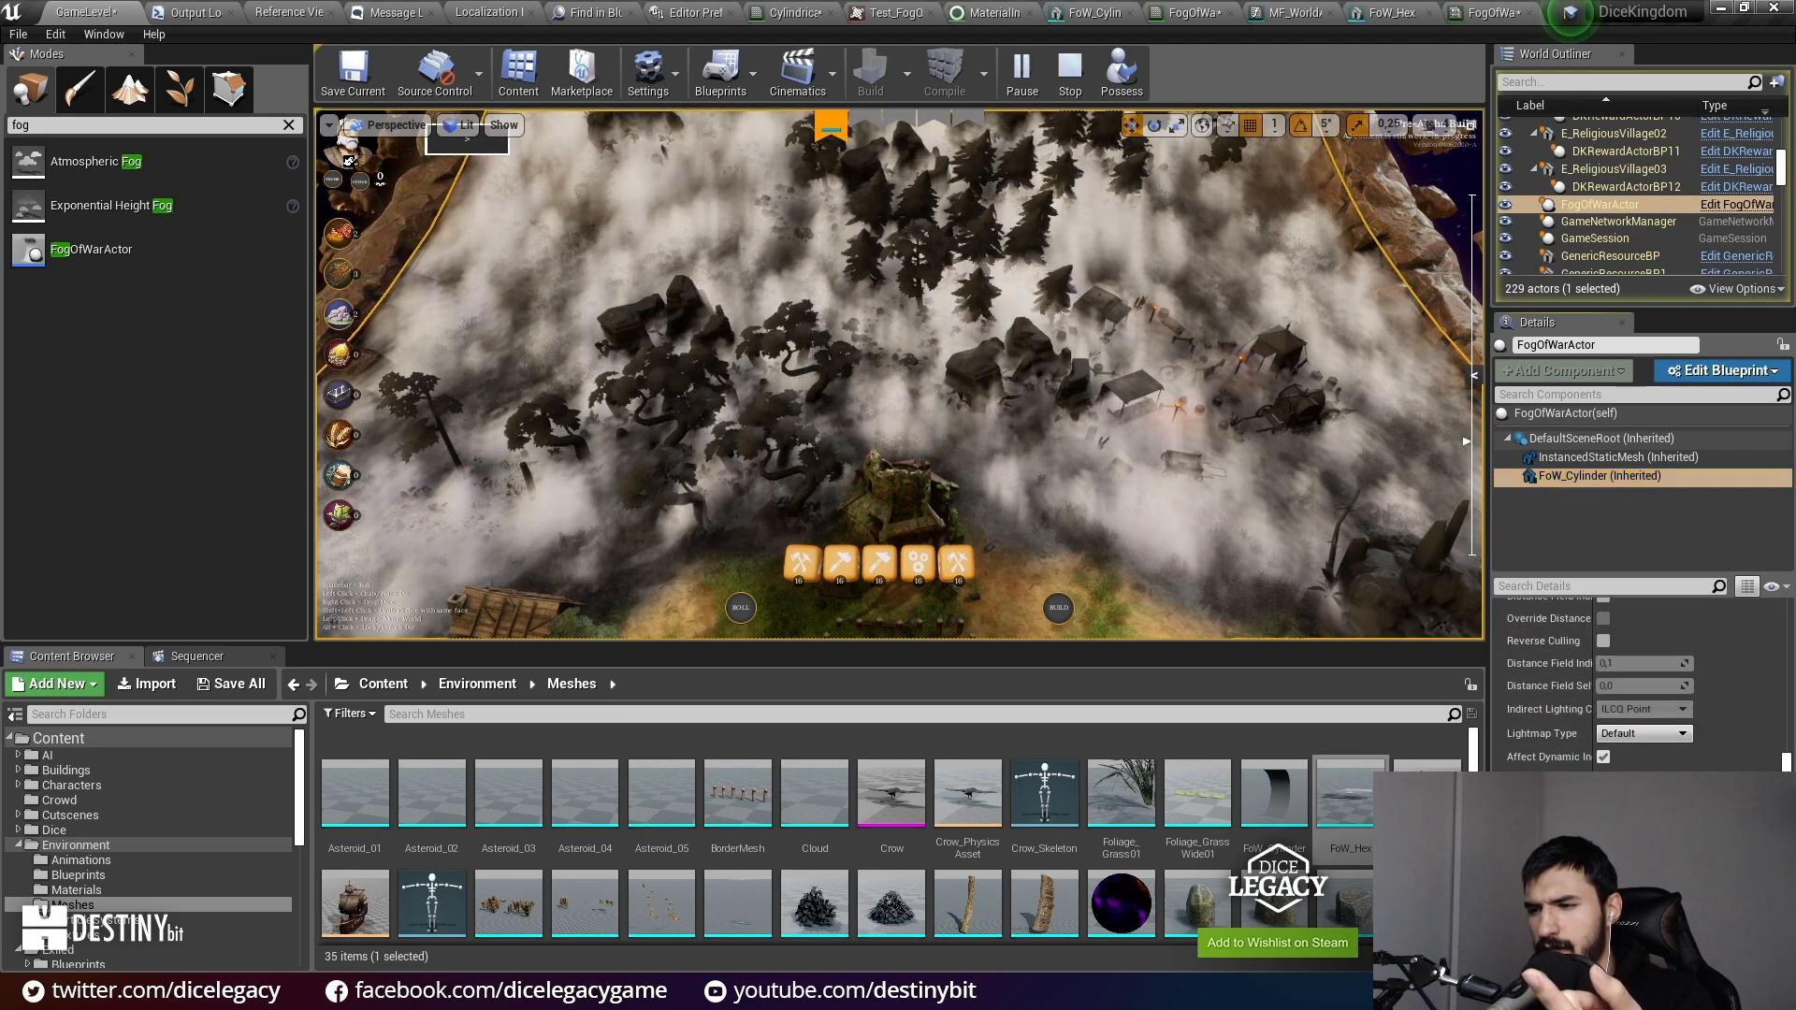
left_click_drag(1488, 674, 1248, 673)
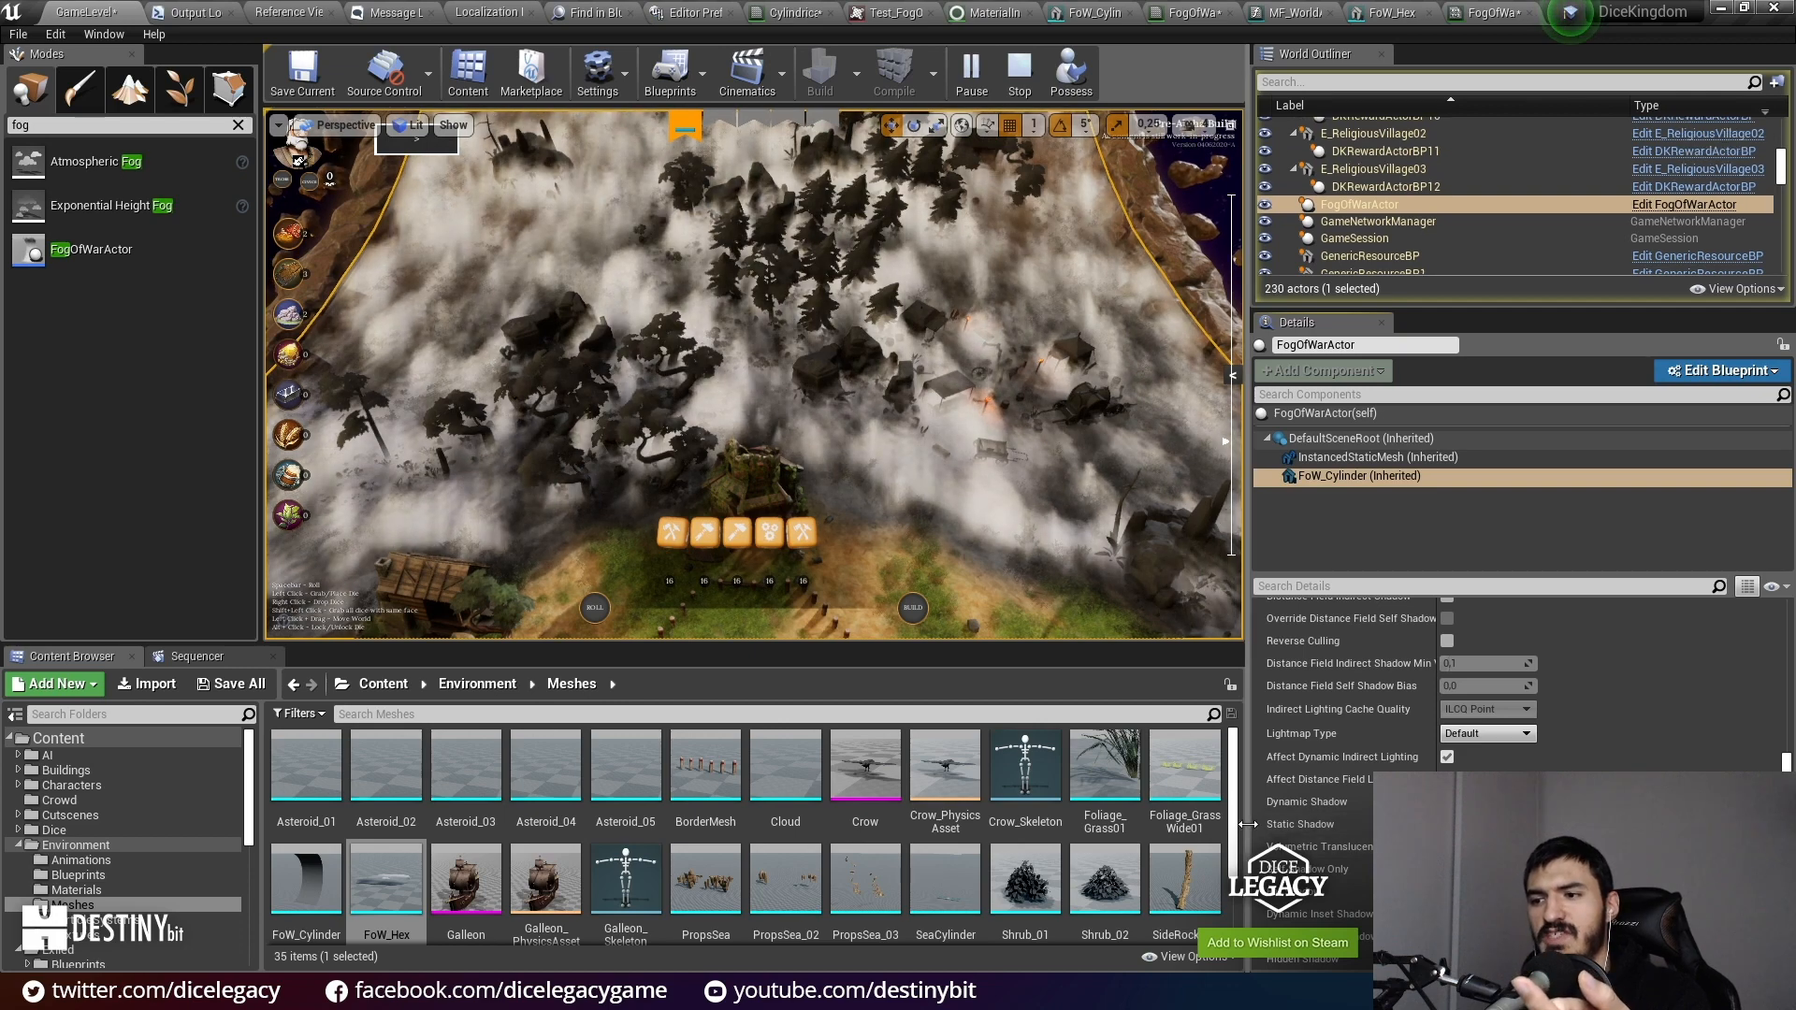
left_click_drag(1248, 823, 1485, 823)
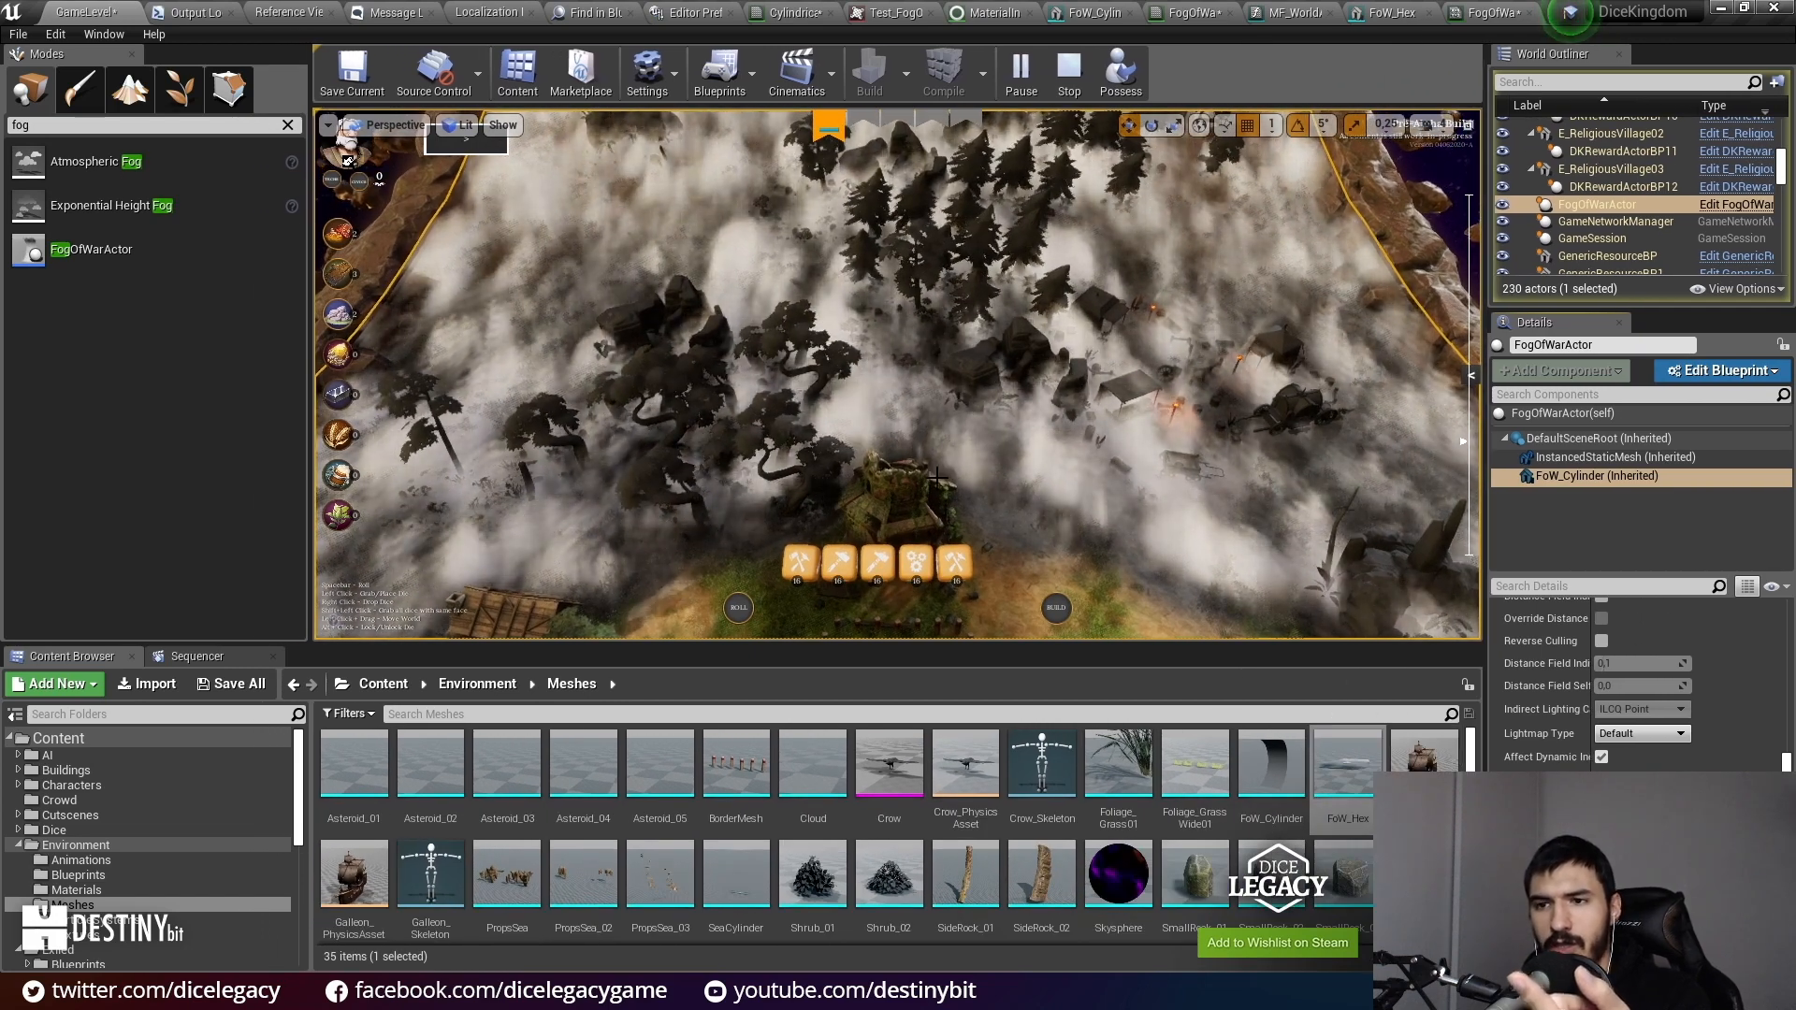
Step: Possess the player again in the running game
left_click(1113, 82)
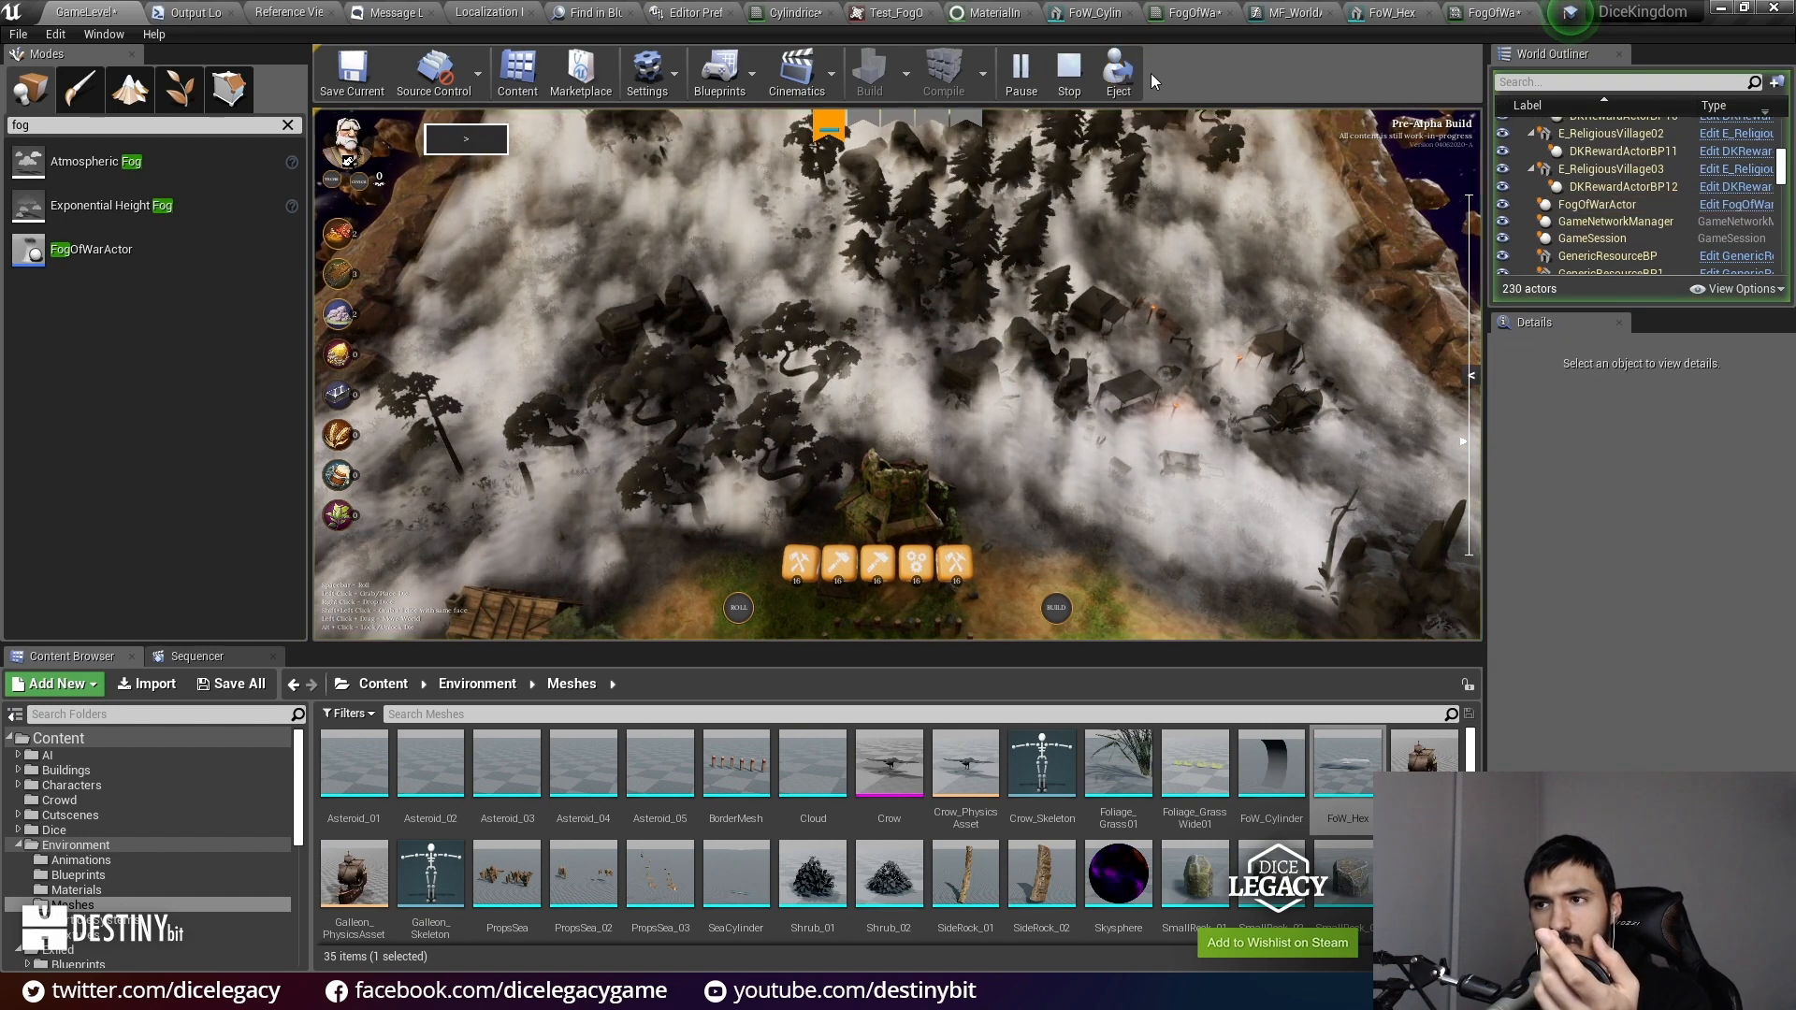
left_click(1121, 79)
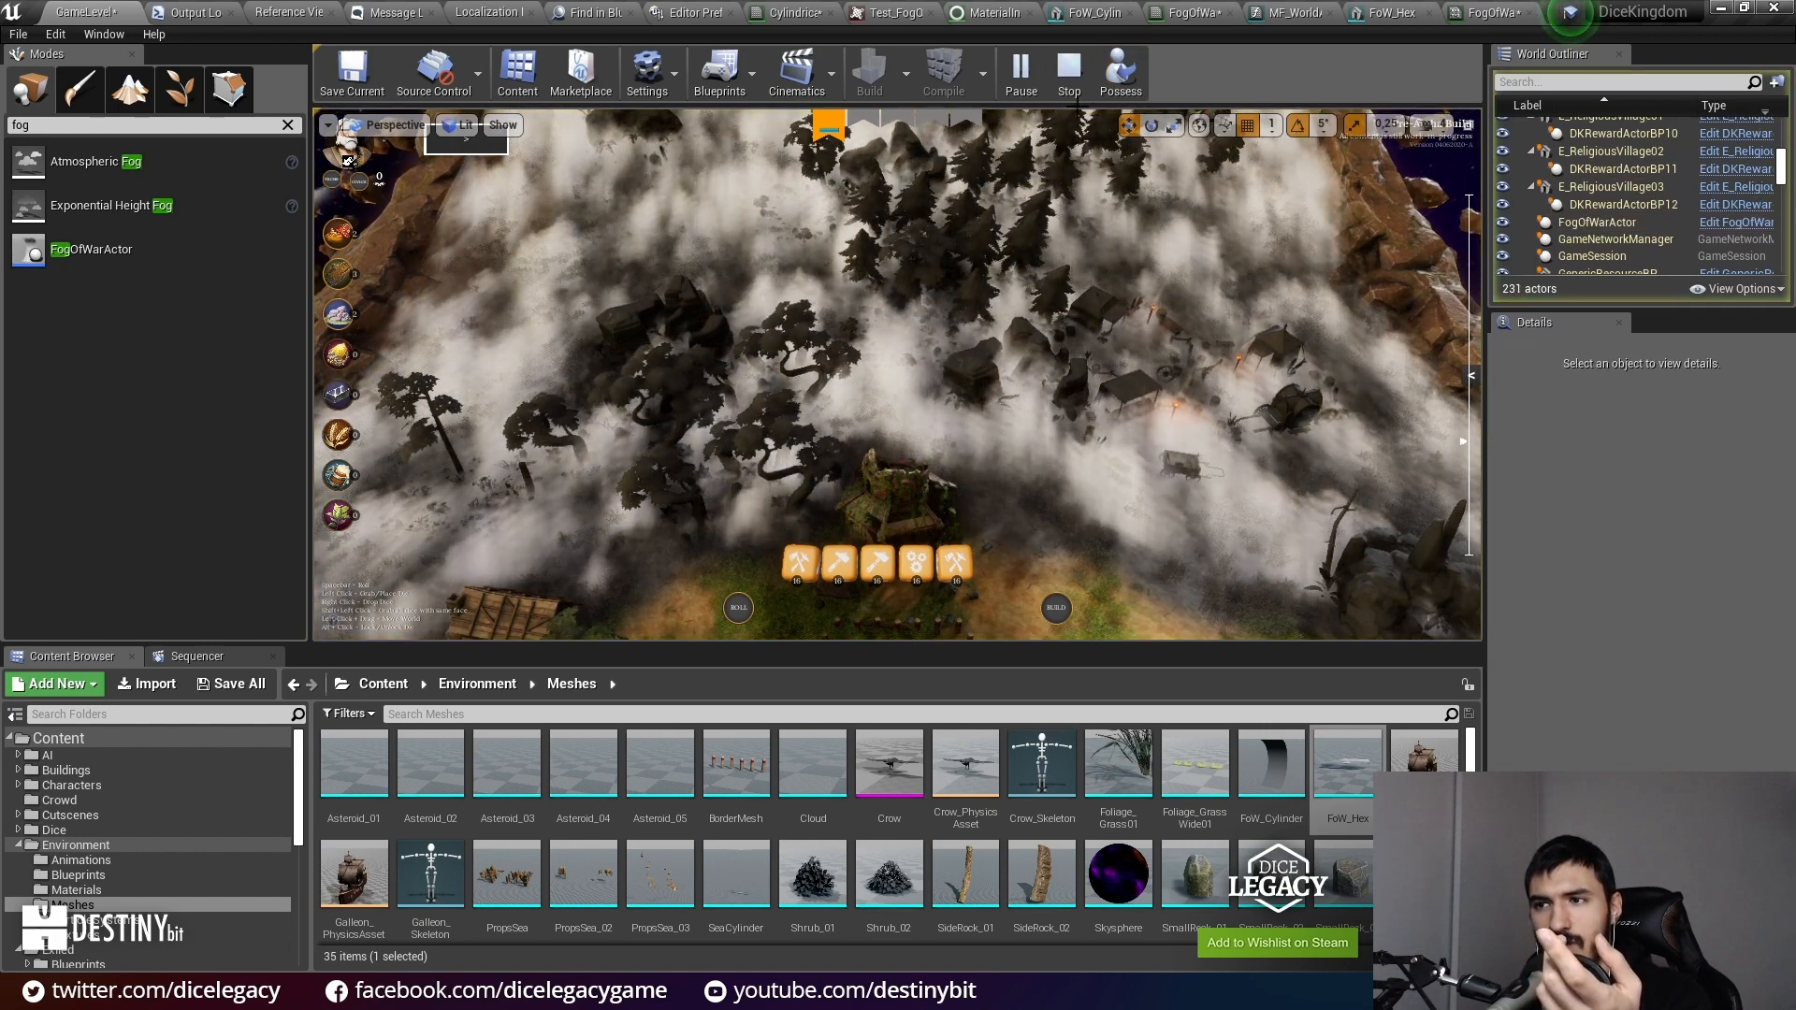
left_click(1119, 77)
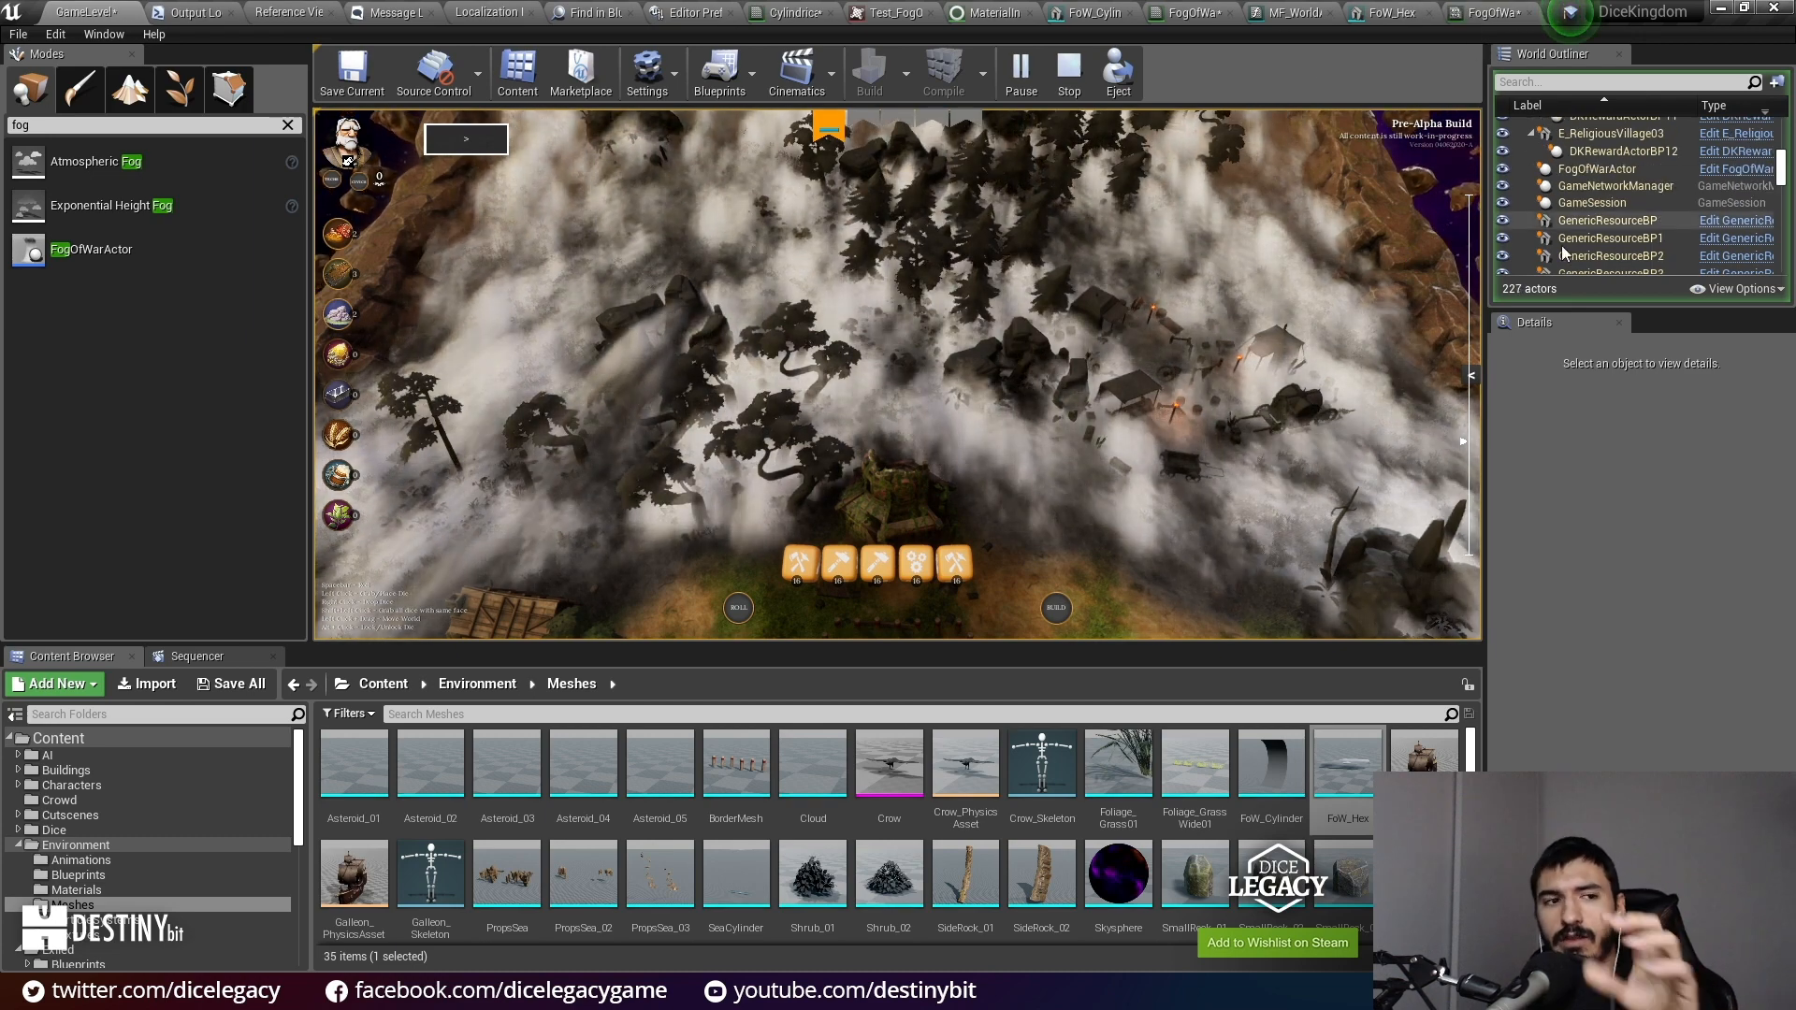
Step: Return to the cylinder fog material and open the NoiseMasksNormal texture used by the first normal-map sample
left_click(1521, 11)
left_click(1305, 11)
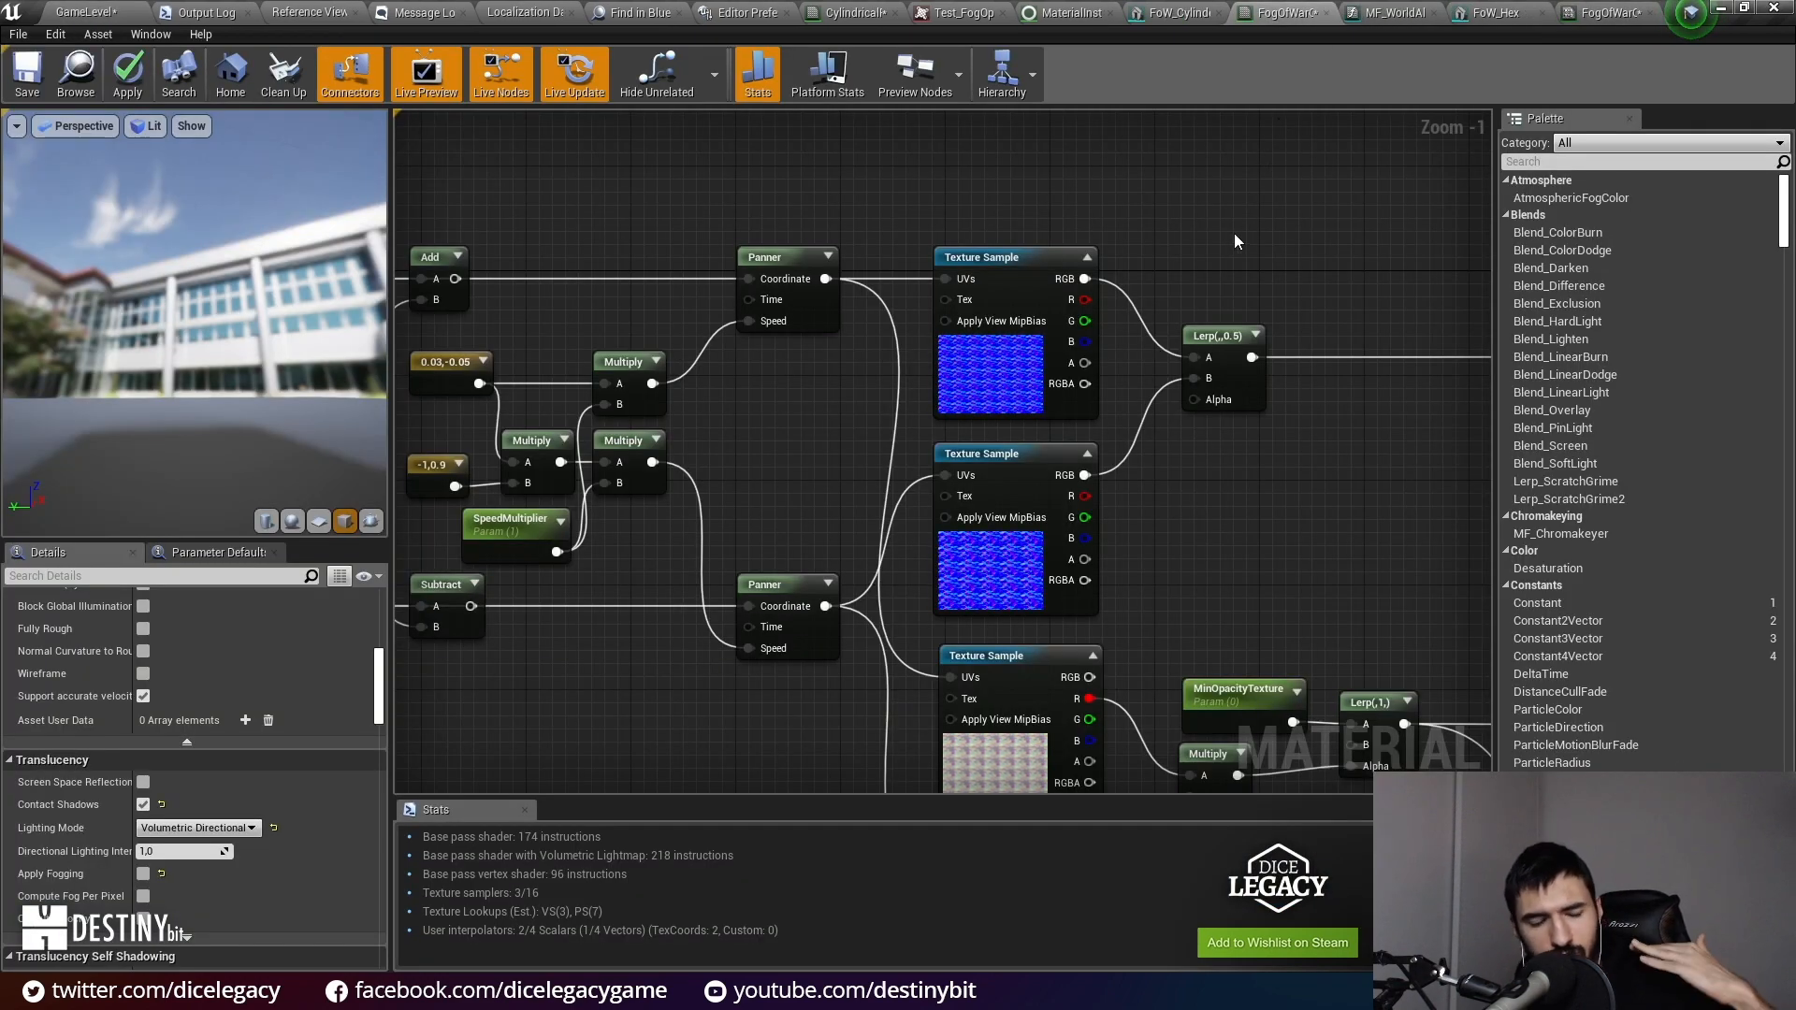
left_click(994, 361)
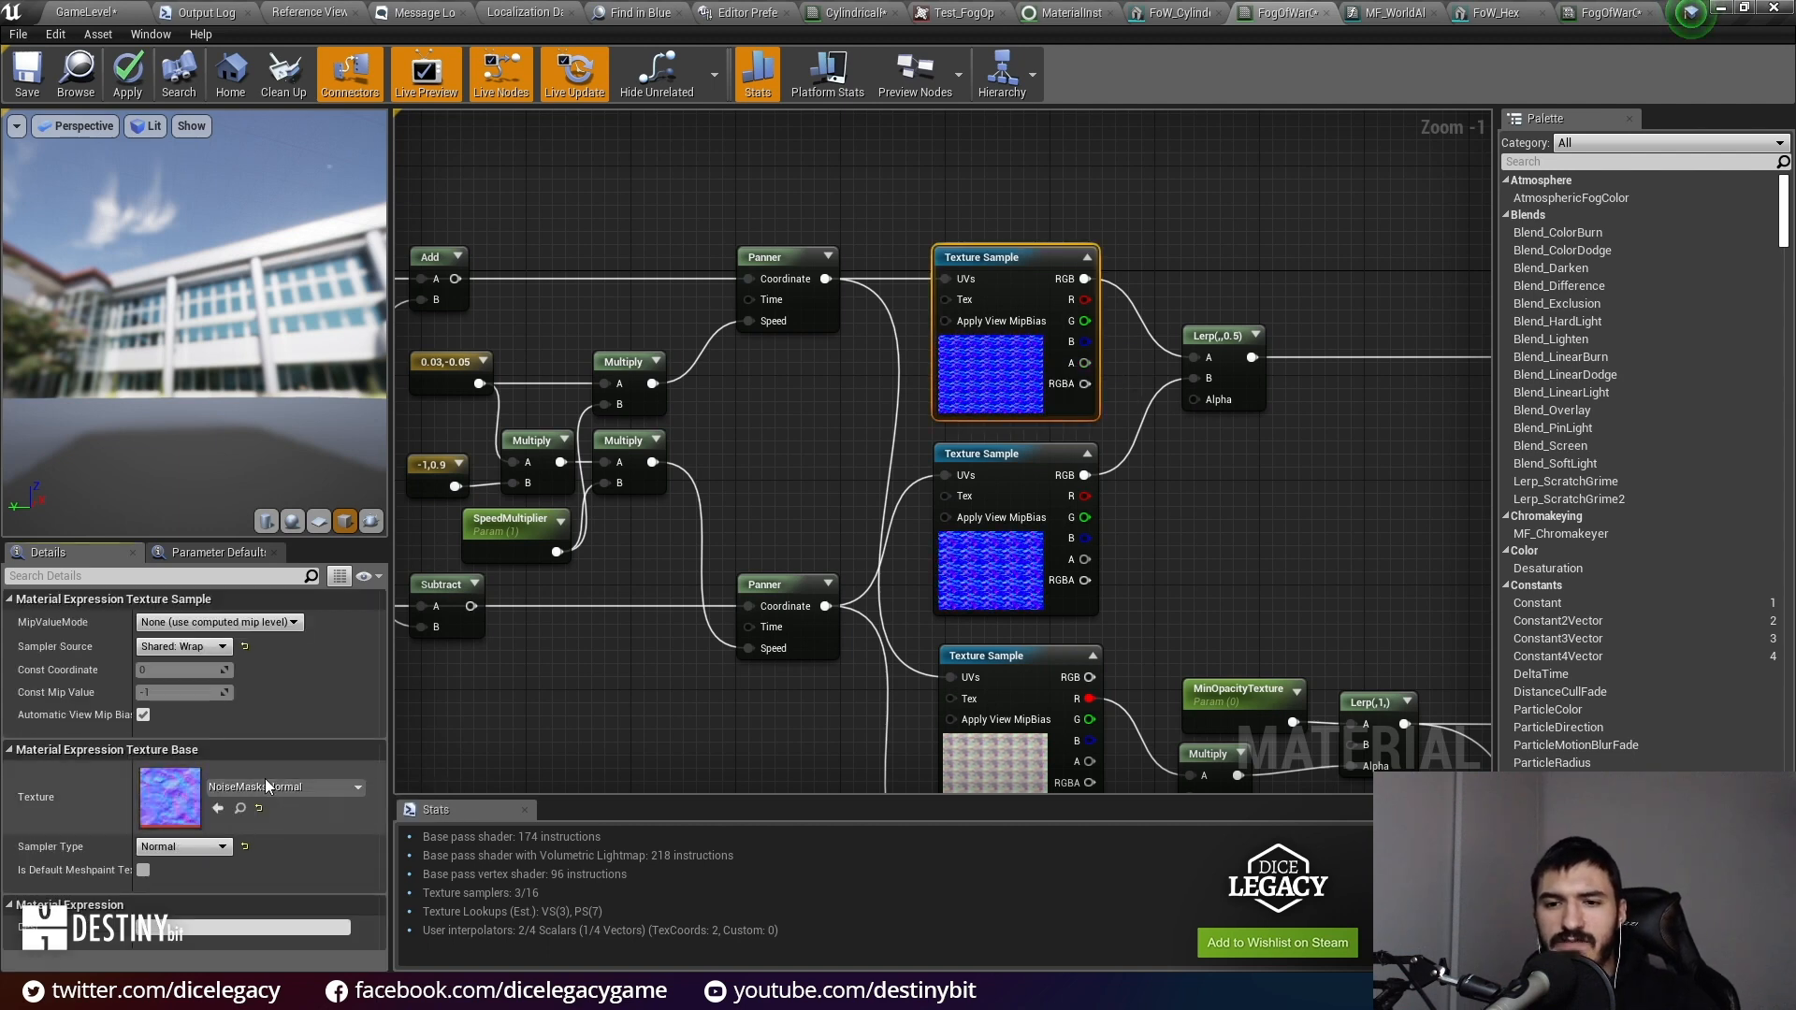
double_click(174, 810)
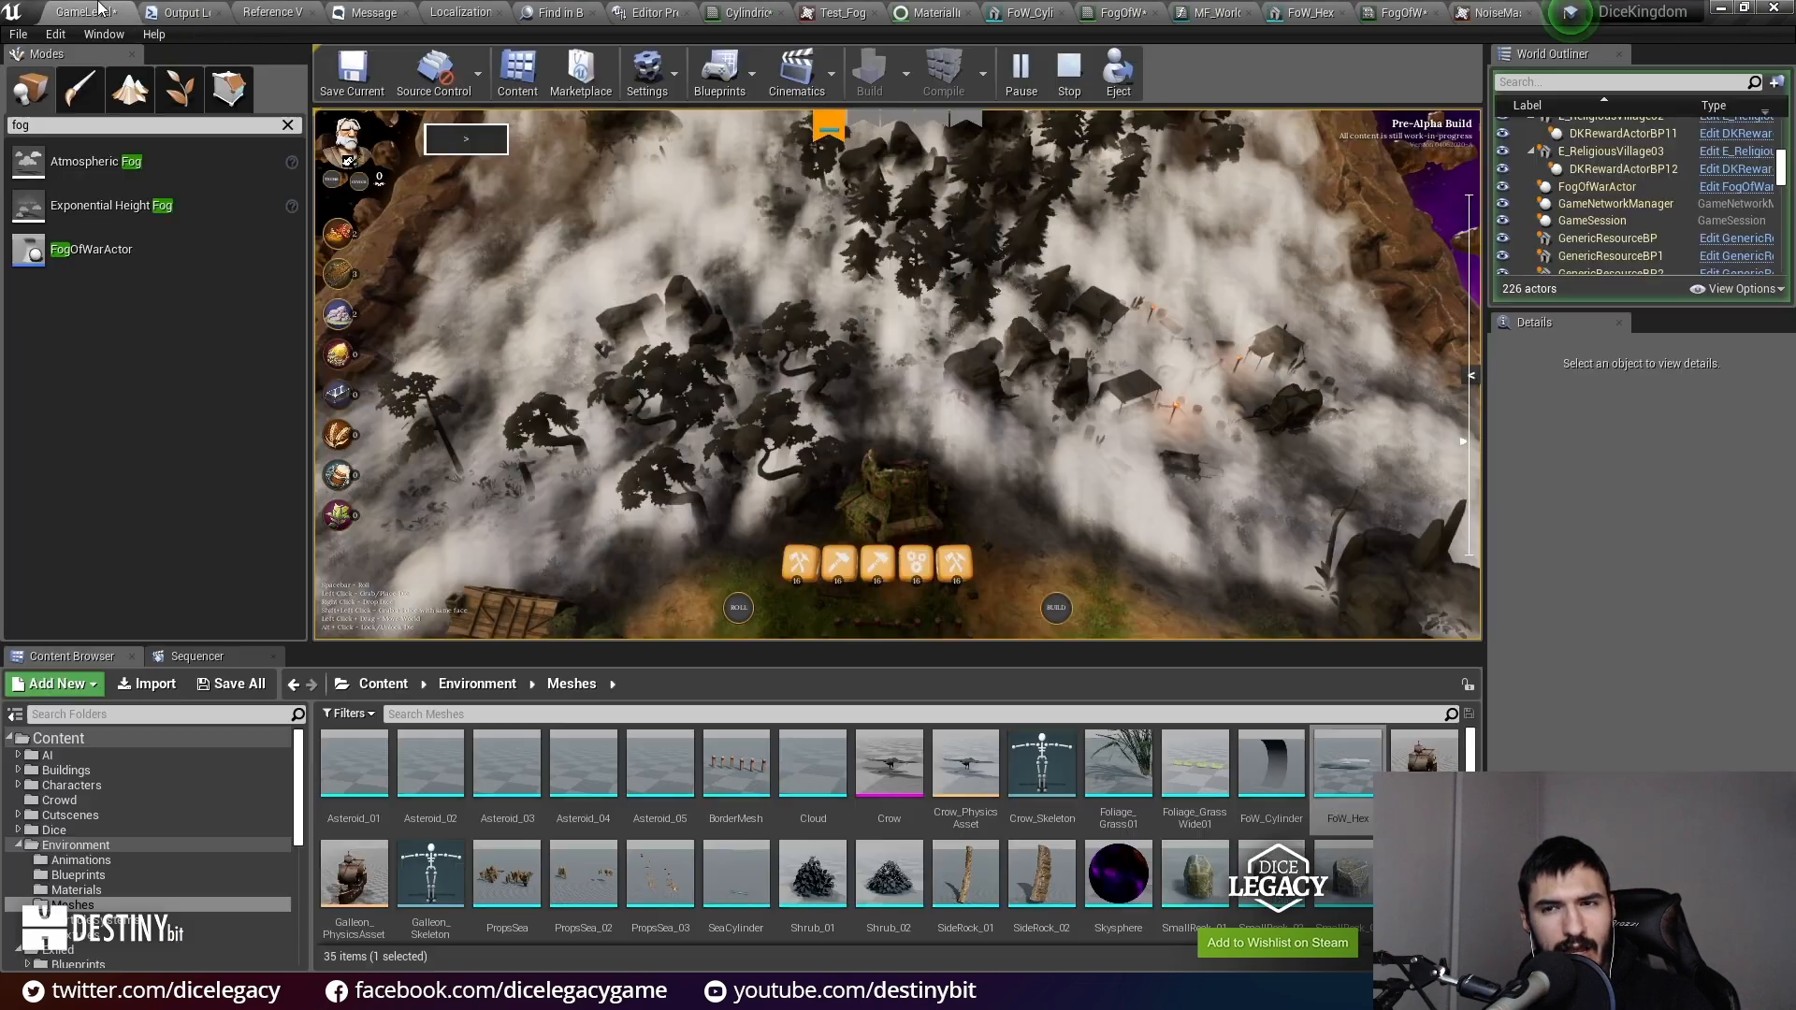
Step: Check the fog in the running game, then open the NoiseMasks texture from the cylinder fog material's mask sample
left_click(89, 11)
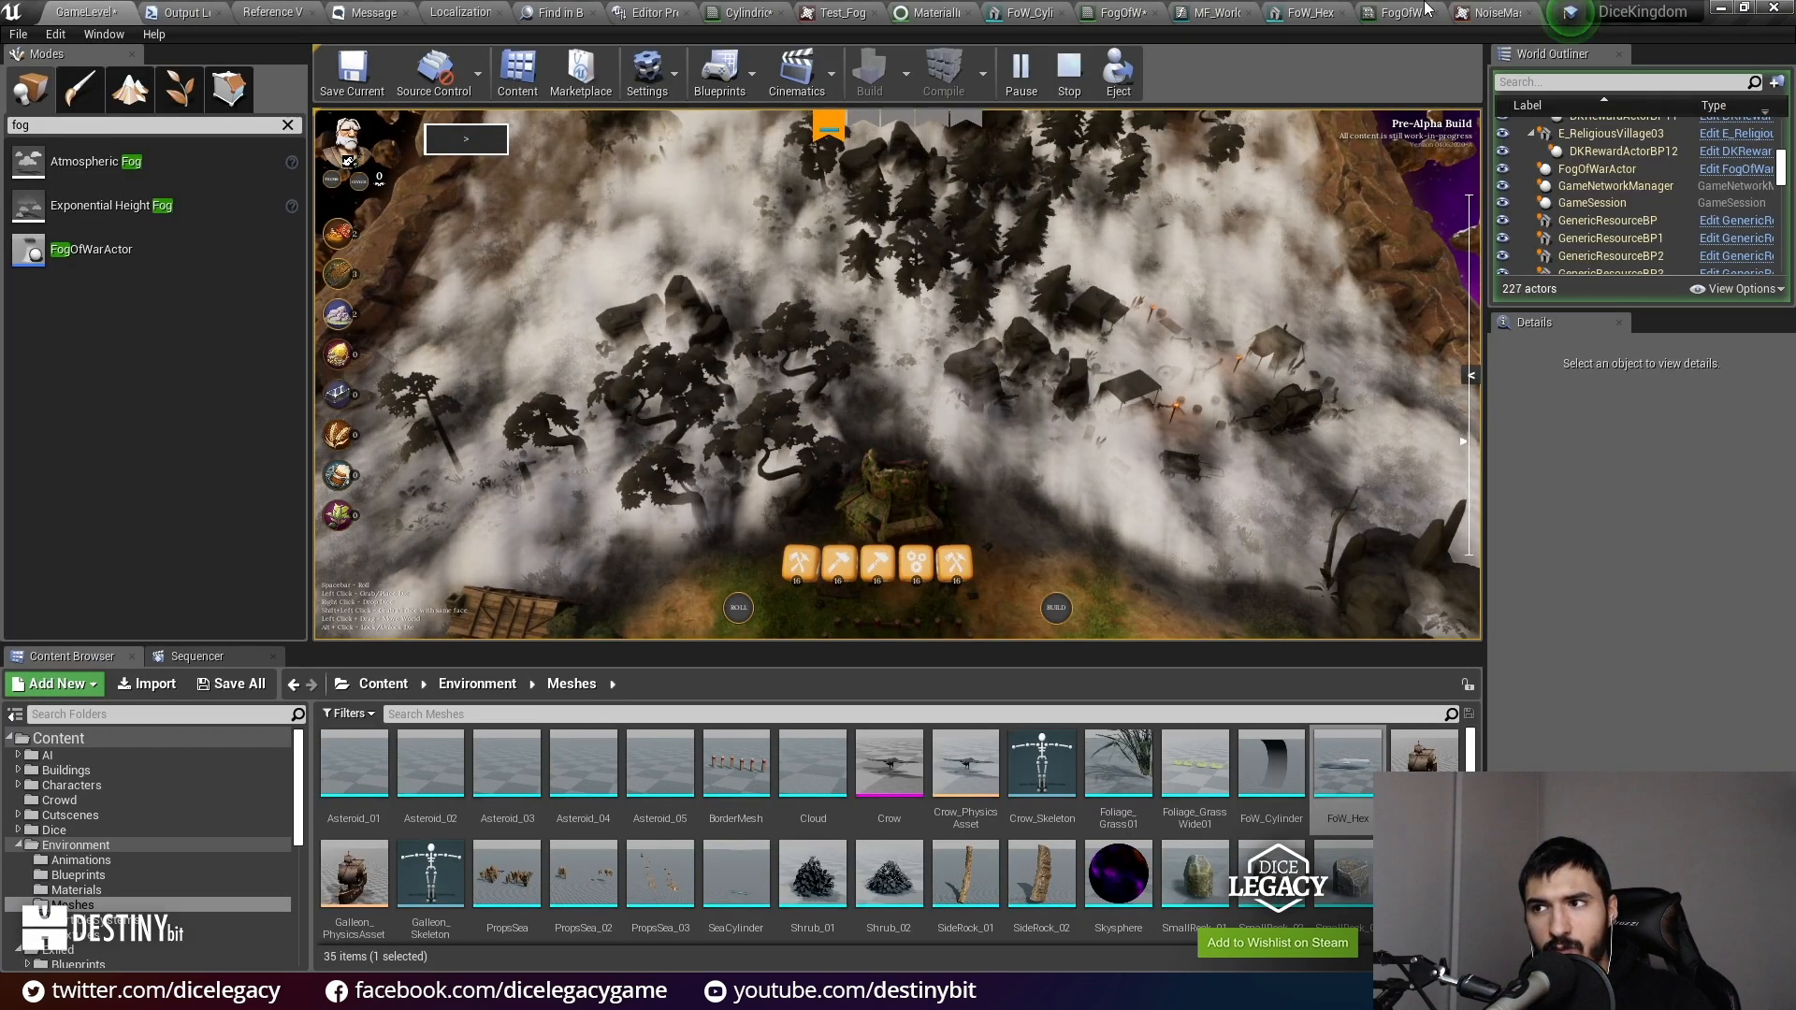
left_click(1426, 6)
left_click(1390, 8)
left_click(1310, 11)
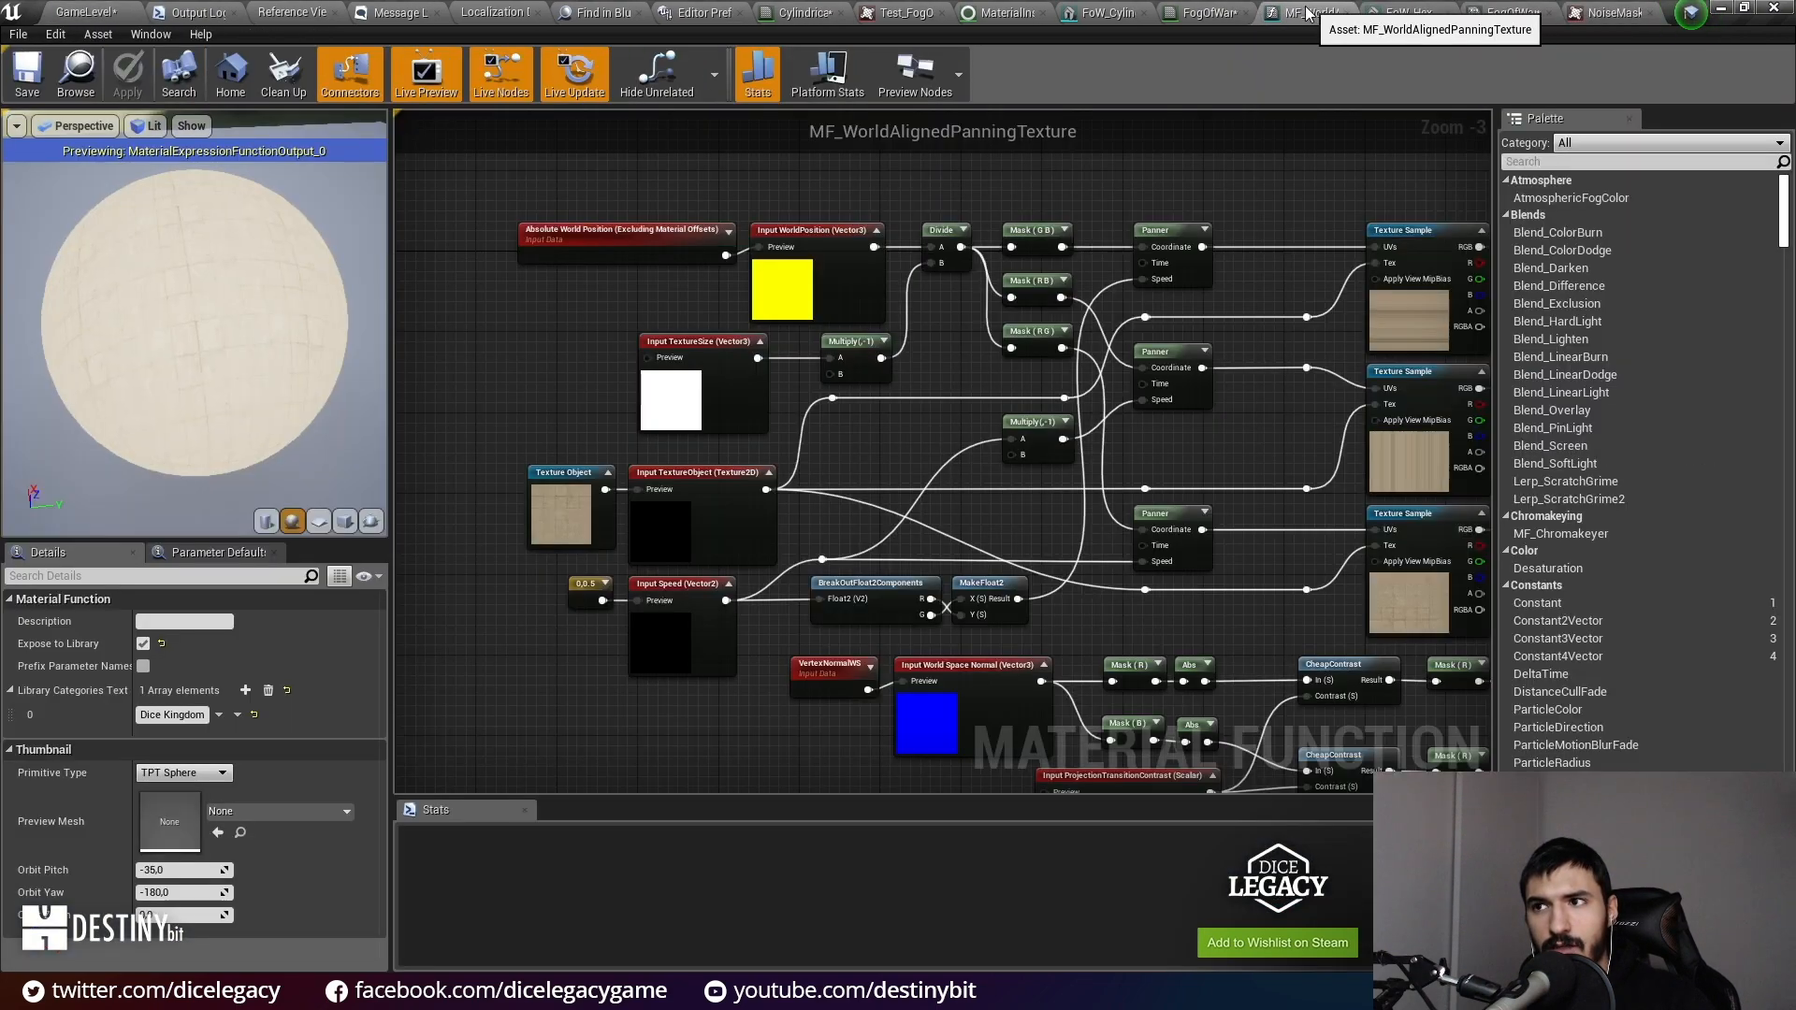
left_click(1206, 12)
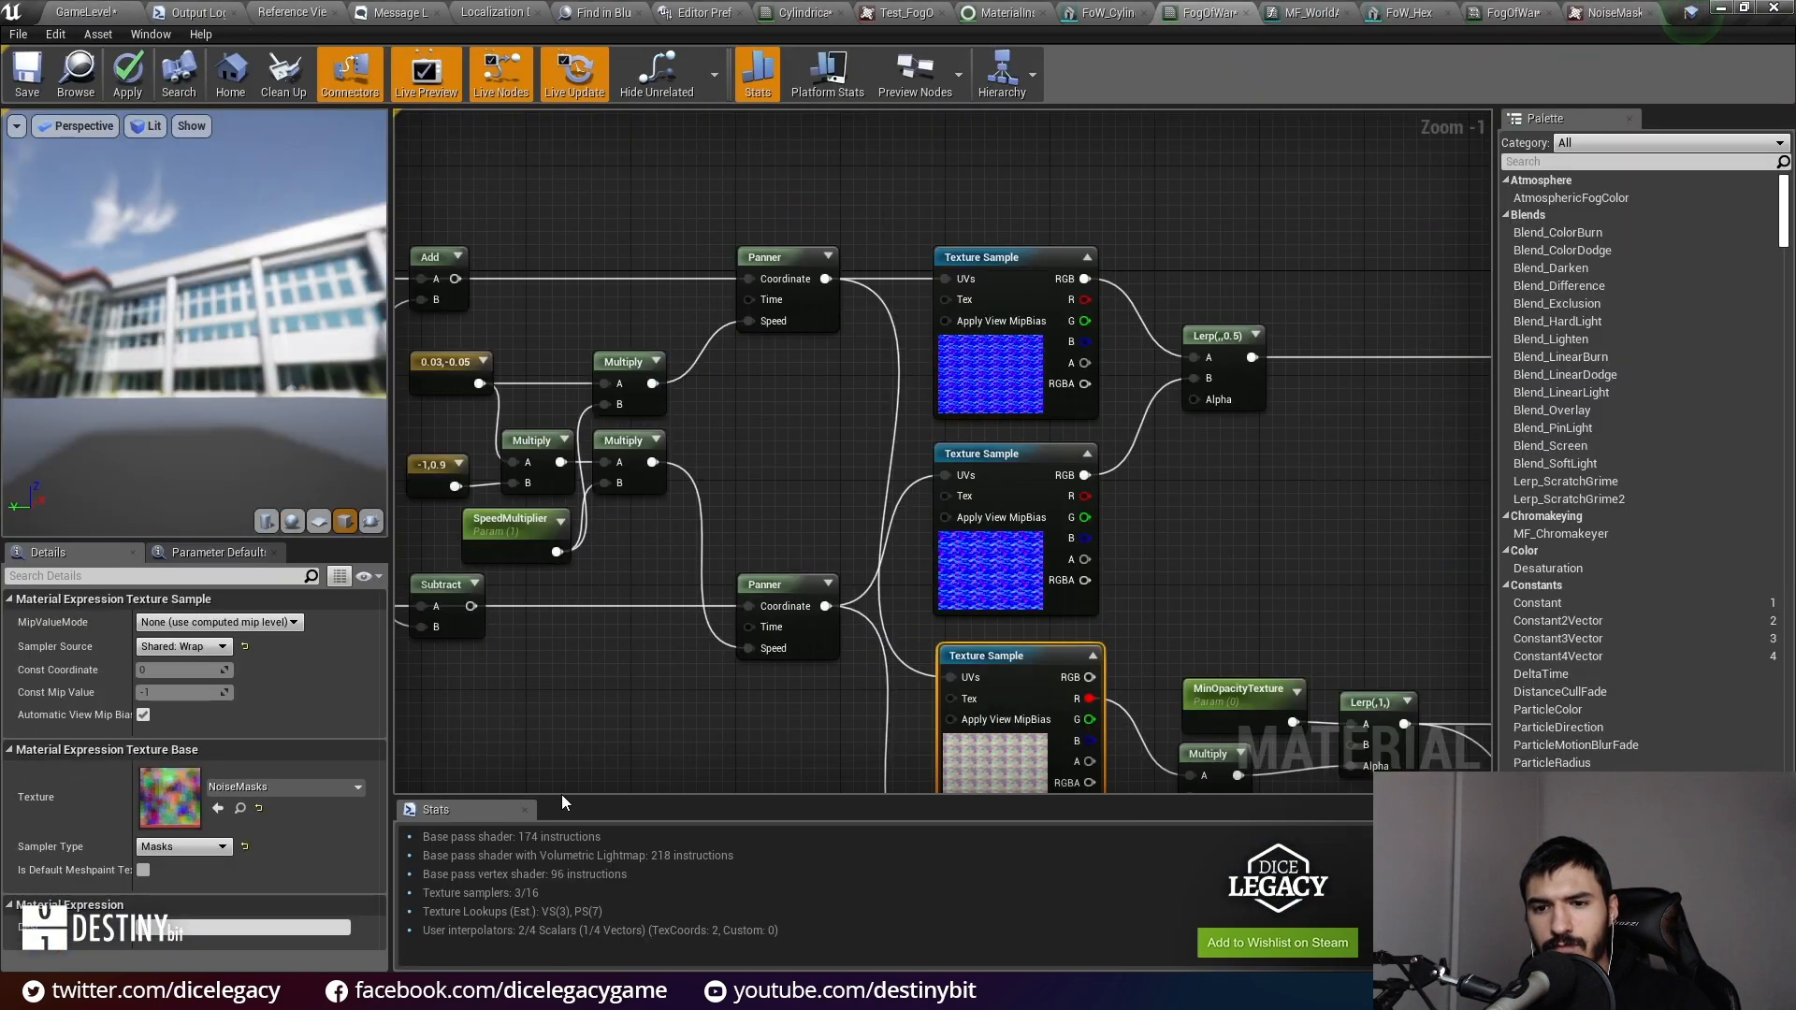
double_click(191, 804)
Step: Compare the NoiseMasksNormal and NoiseMasks textures
left_click(1523, 11)
left_click(1628, 12)
left_click(1495, 11)
left_click(1625, 10)
left_click(1531, 11)
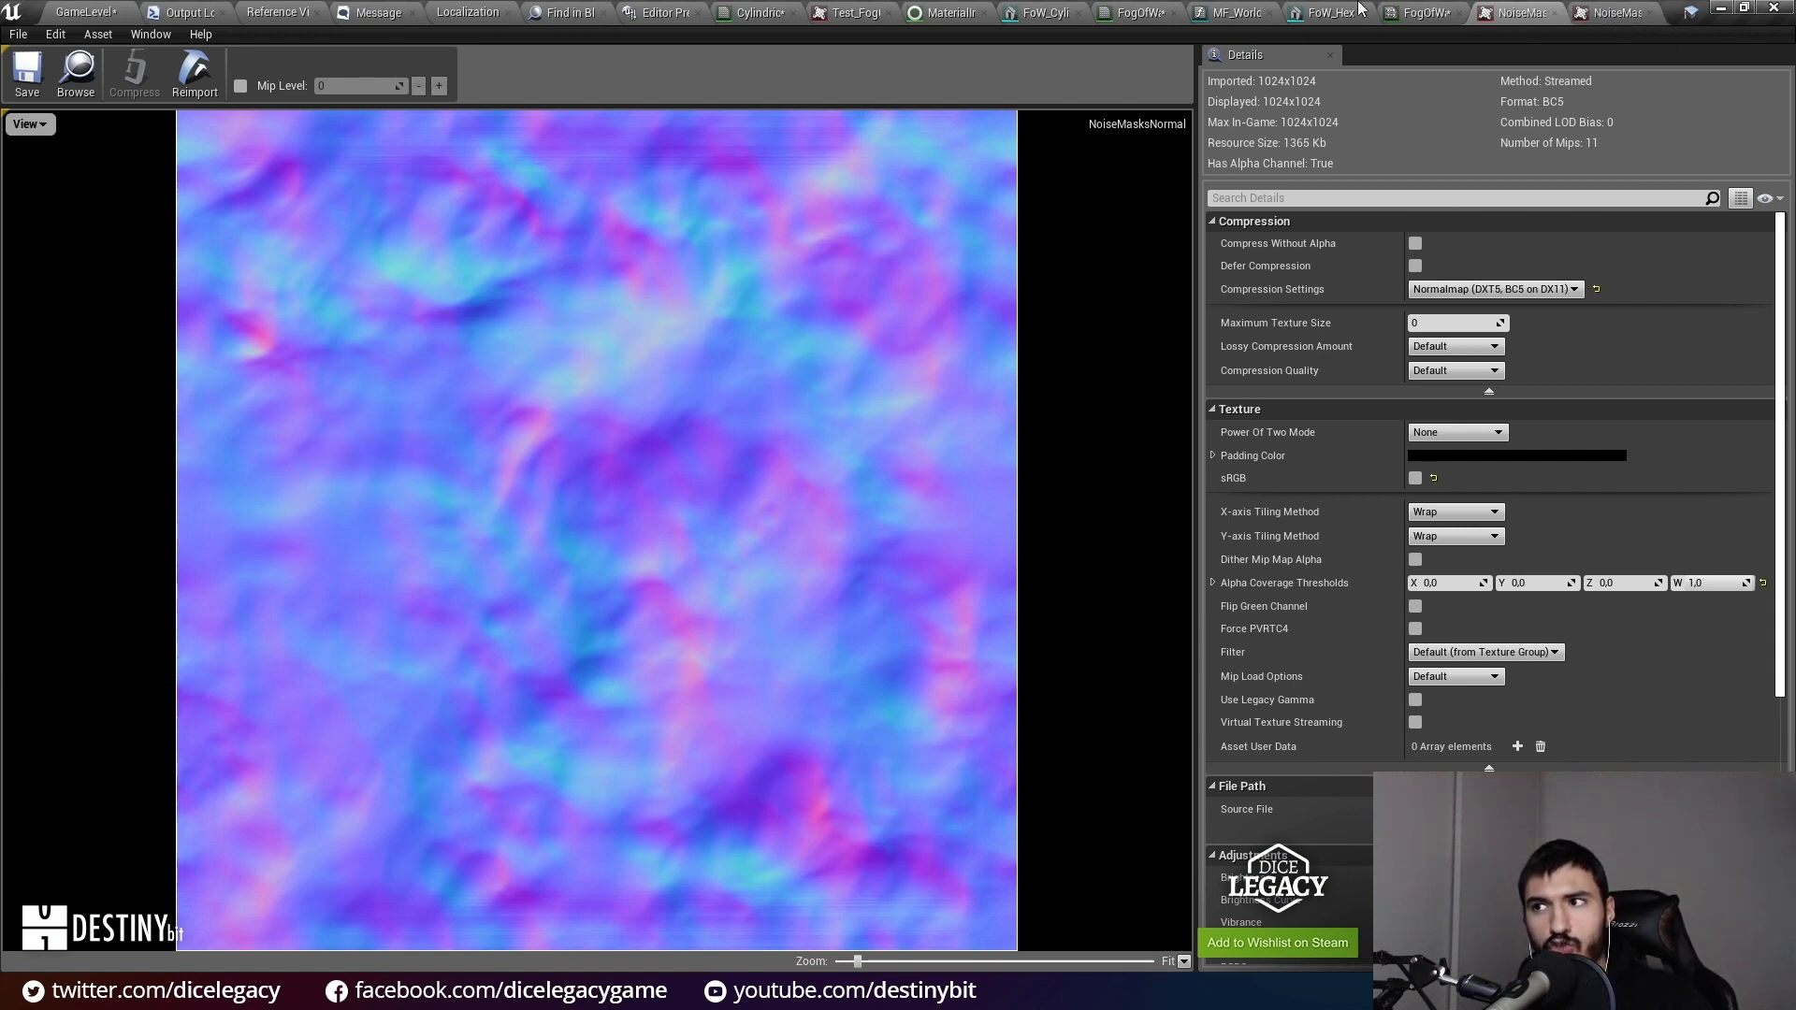
left_click(1624, 9)
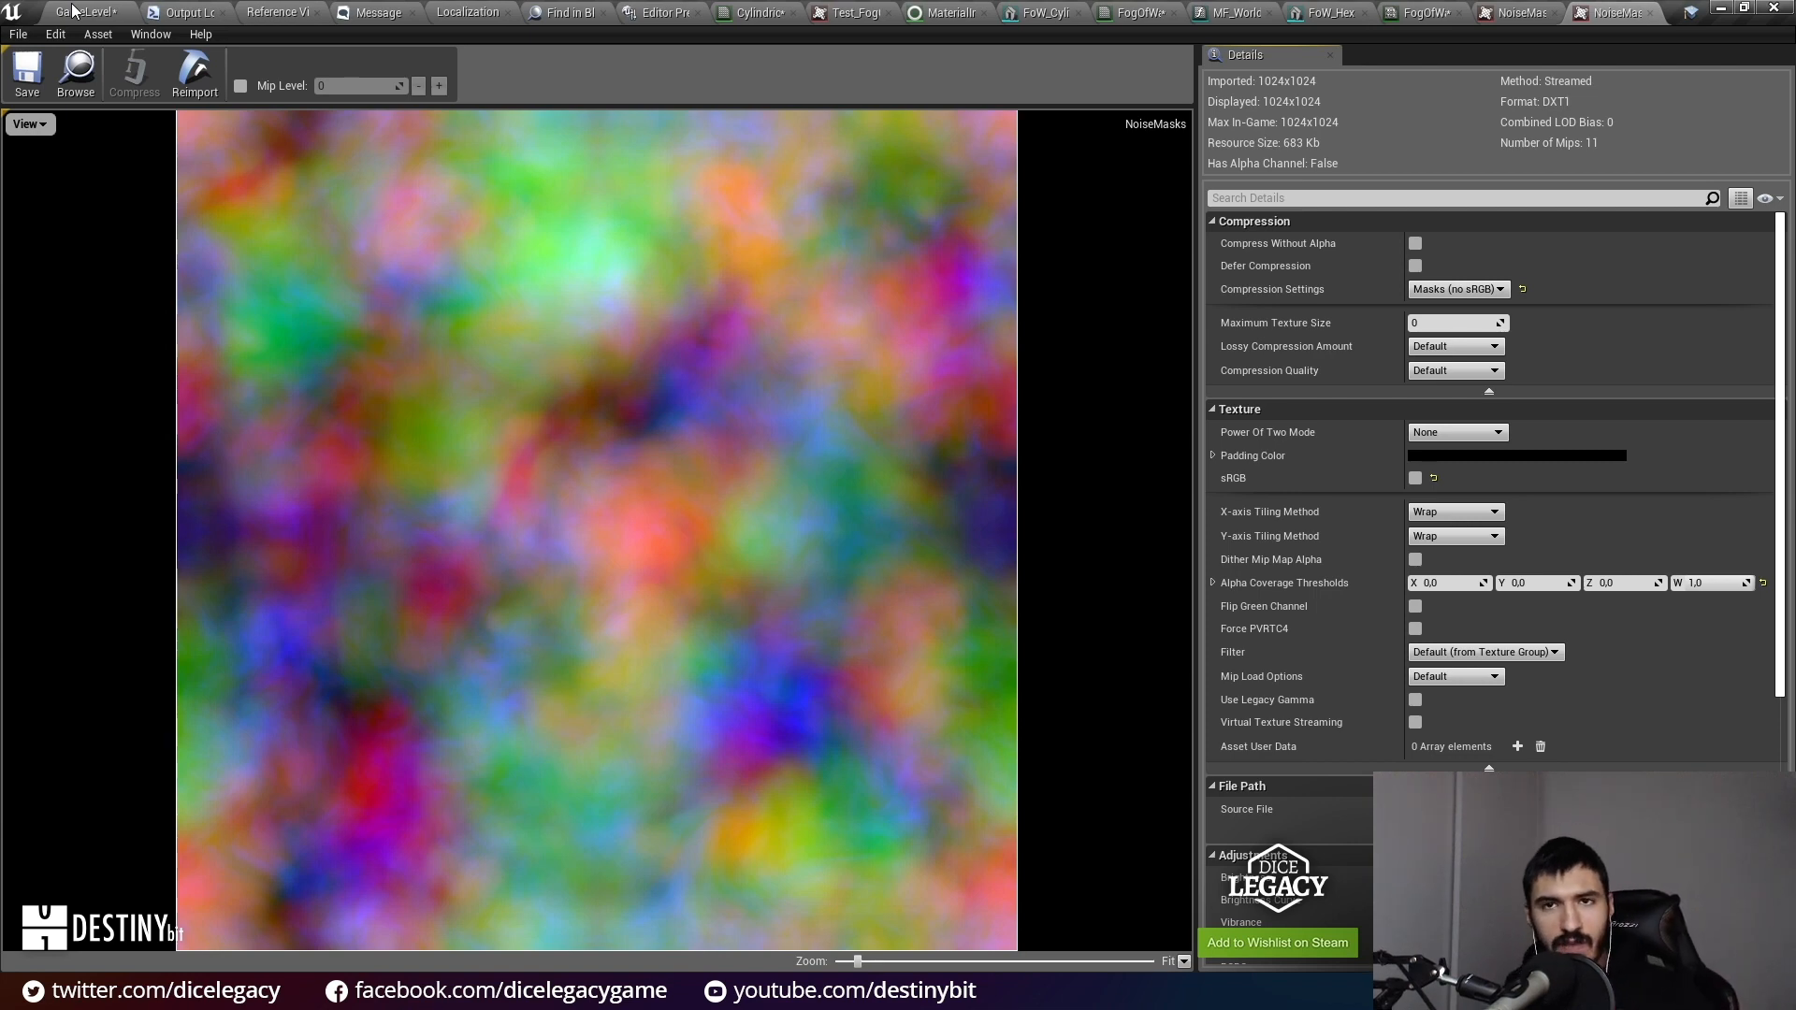
Step: Look at the fog in the running game and return to the cylinder fog material
left_click(74, 12)
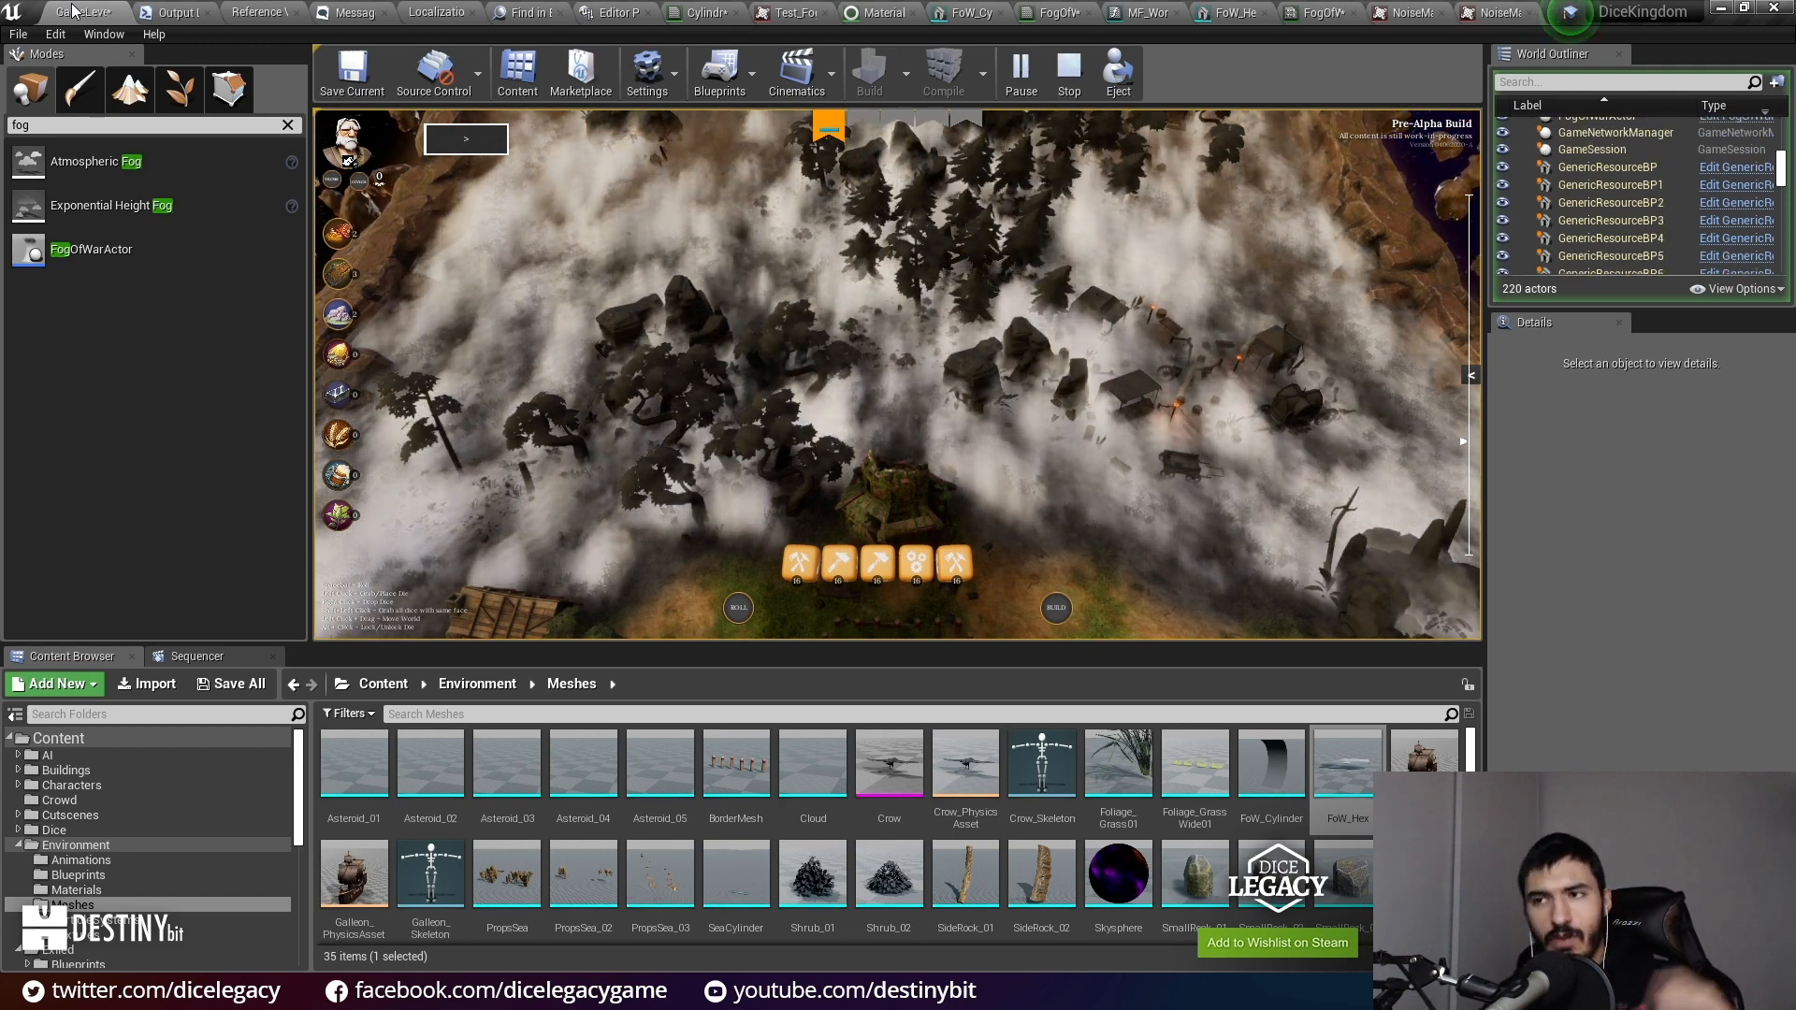
left_click(1314, 13)
left_click(1133, 8)
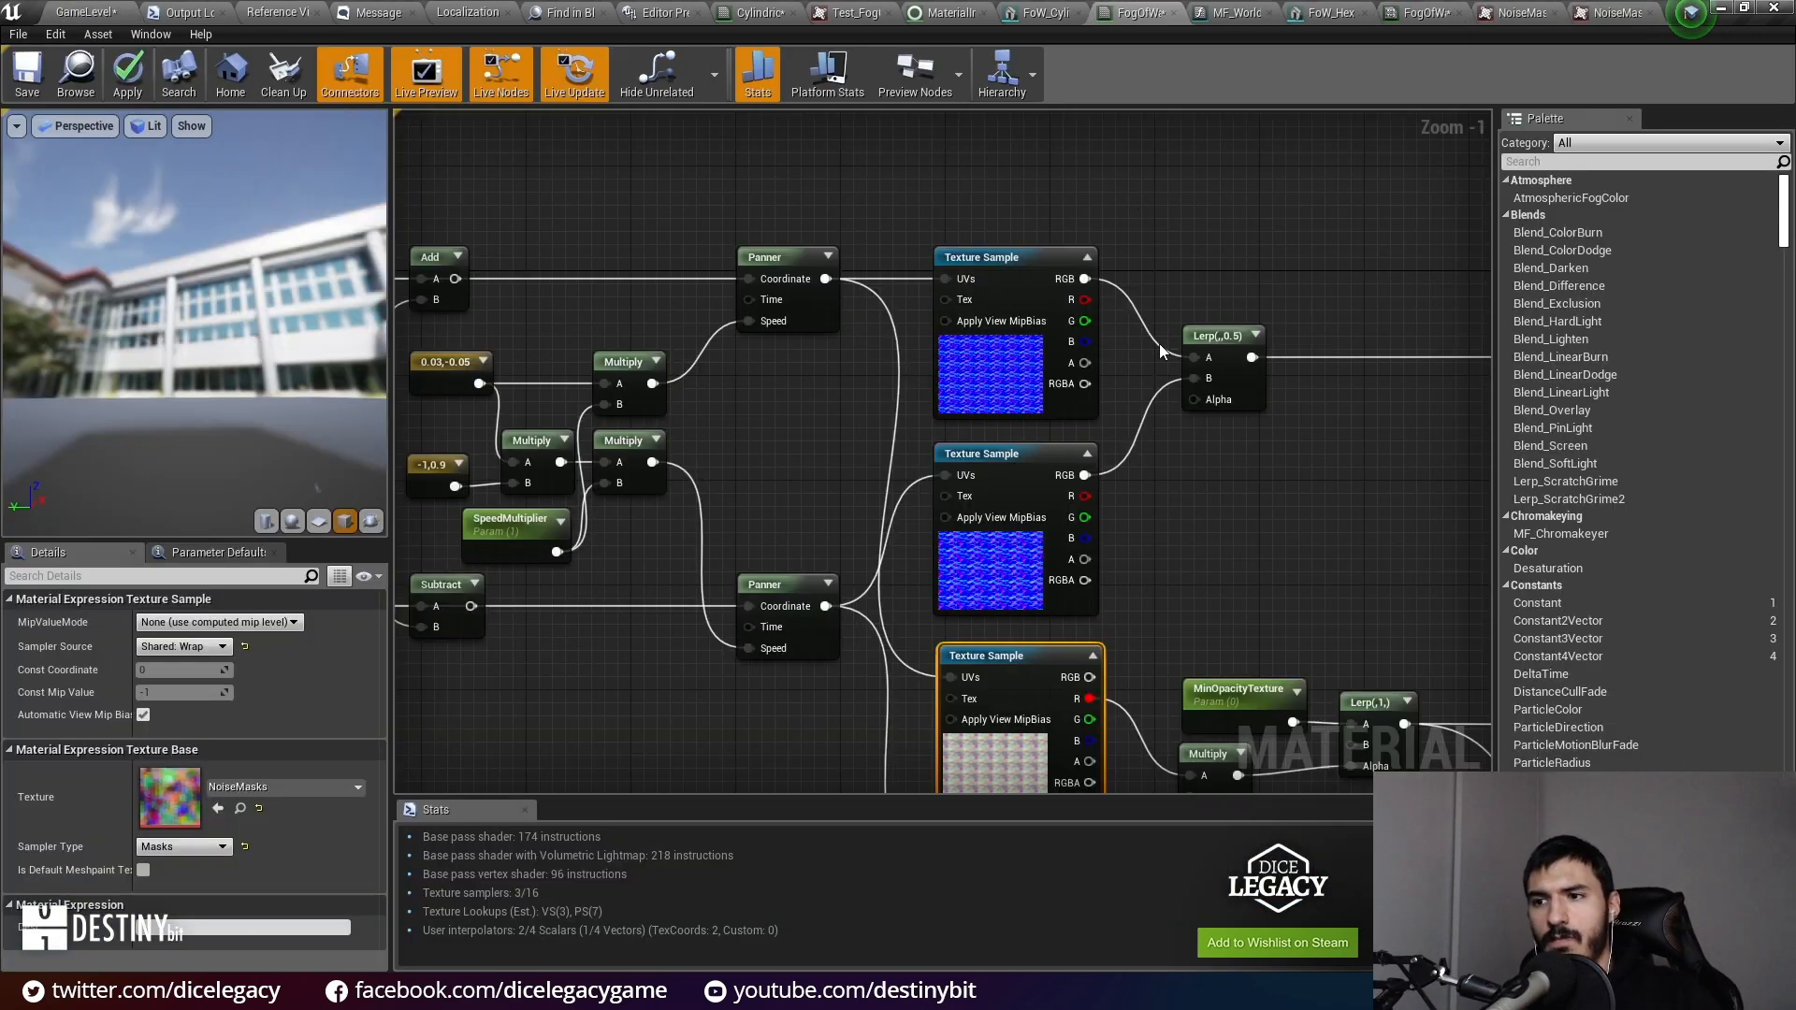
Step: Examine the mask nodes feeding the height lerp, the TextureBrightnessBoost multiply and the Vertex Color driving the SubtractMin and SubtractMax Lerp
scroll(722, 354, "down", 4)
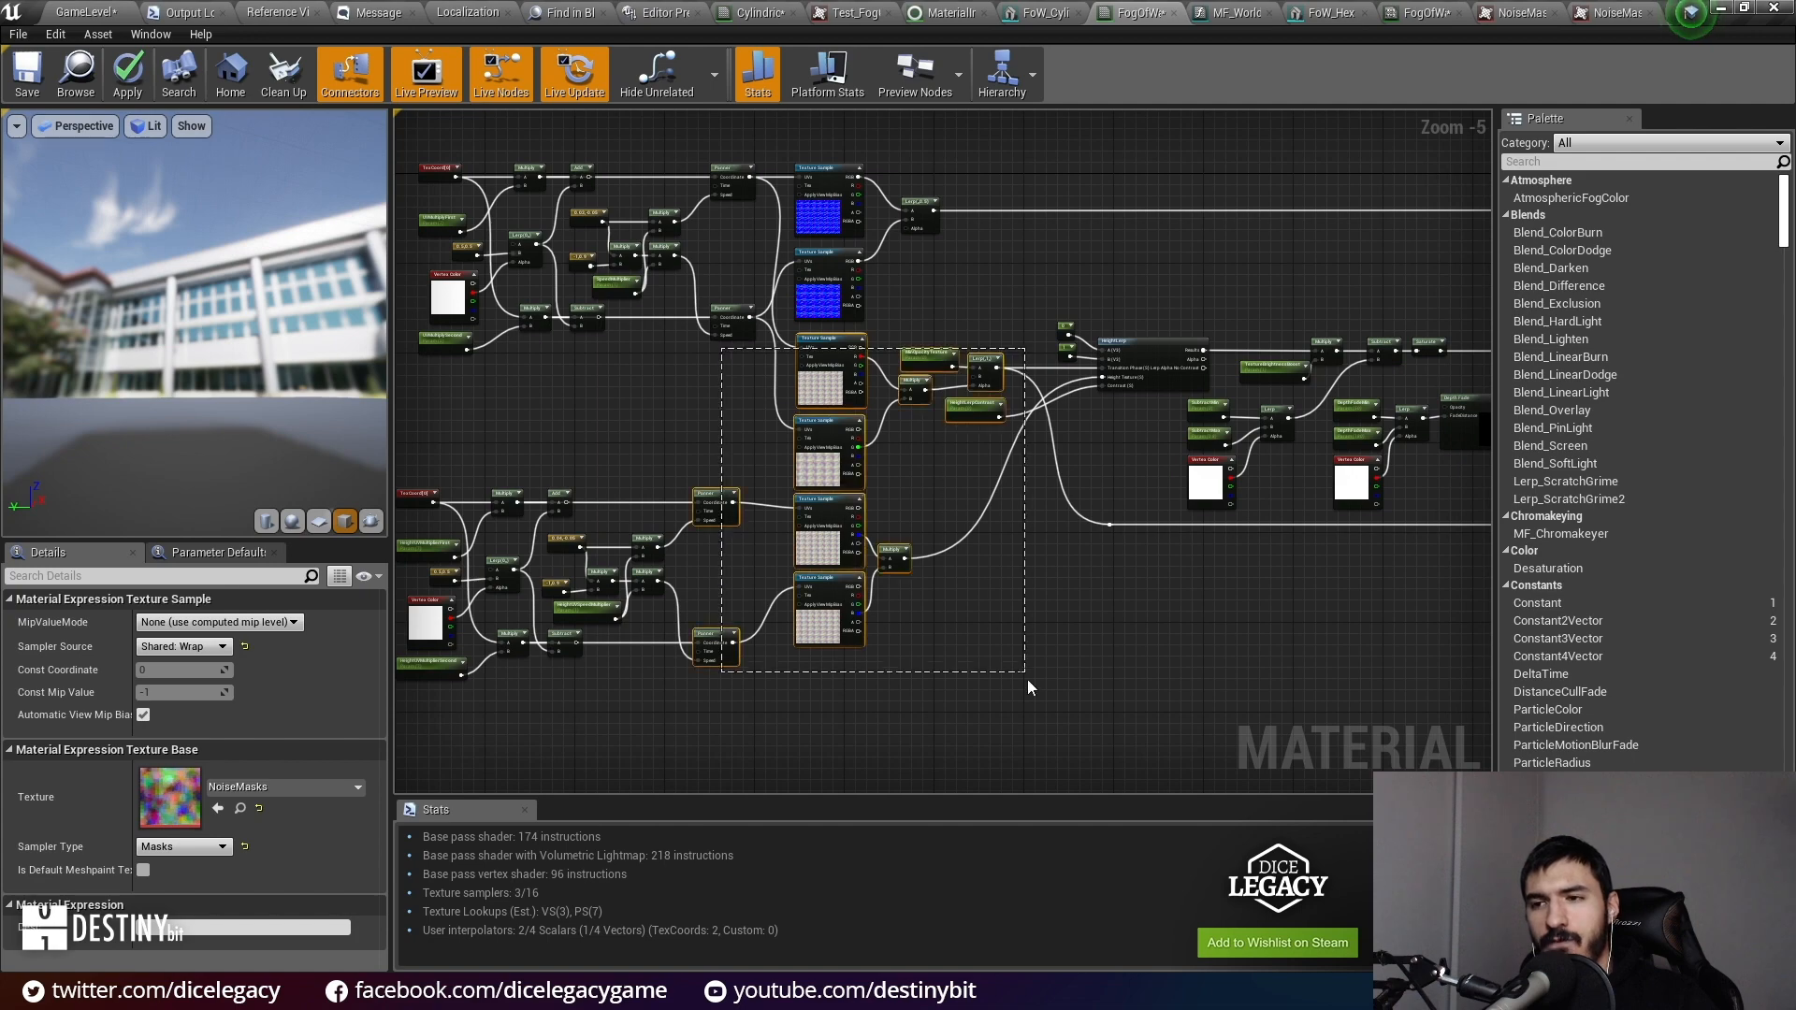
left_click_drag(1028, 682, 1028, 682)
right_click_drag(1115, 574, 890, 599)
left_click_drag(933, 417, 939, 419)
scroll(939, 419, "up", 4)
right_click_drag(1012, 510, 533, 550)
scroll(658, 558, "up", 1)
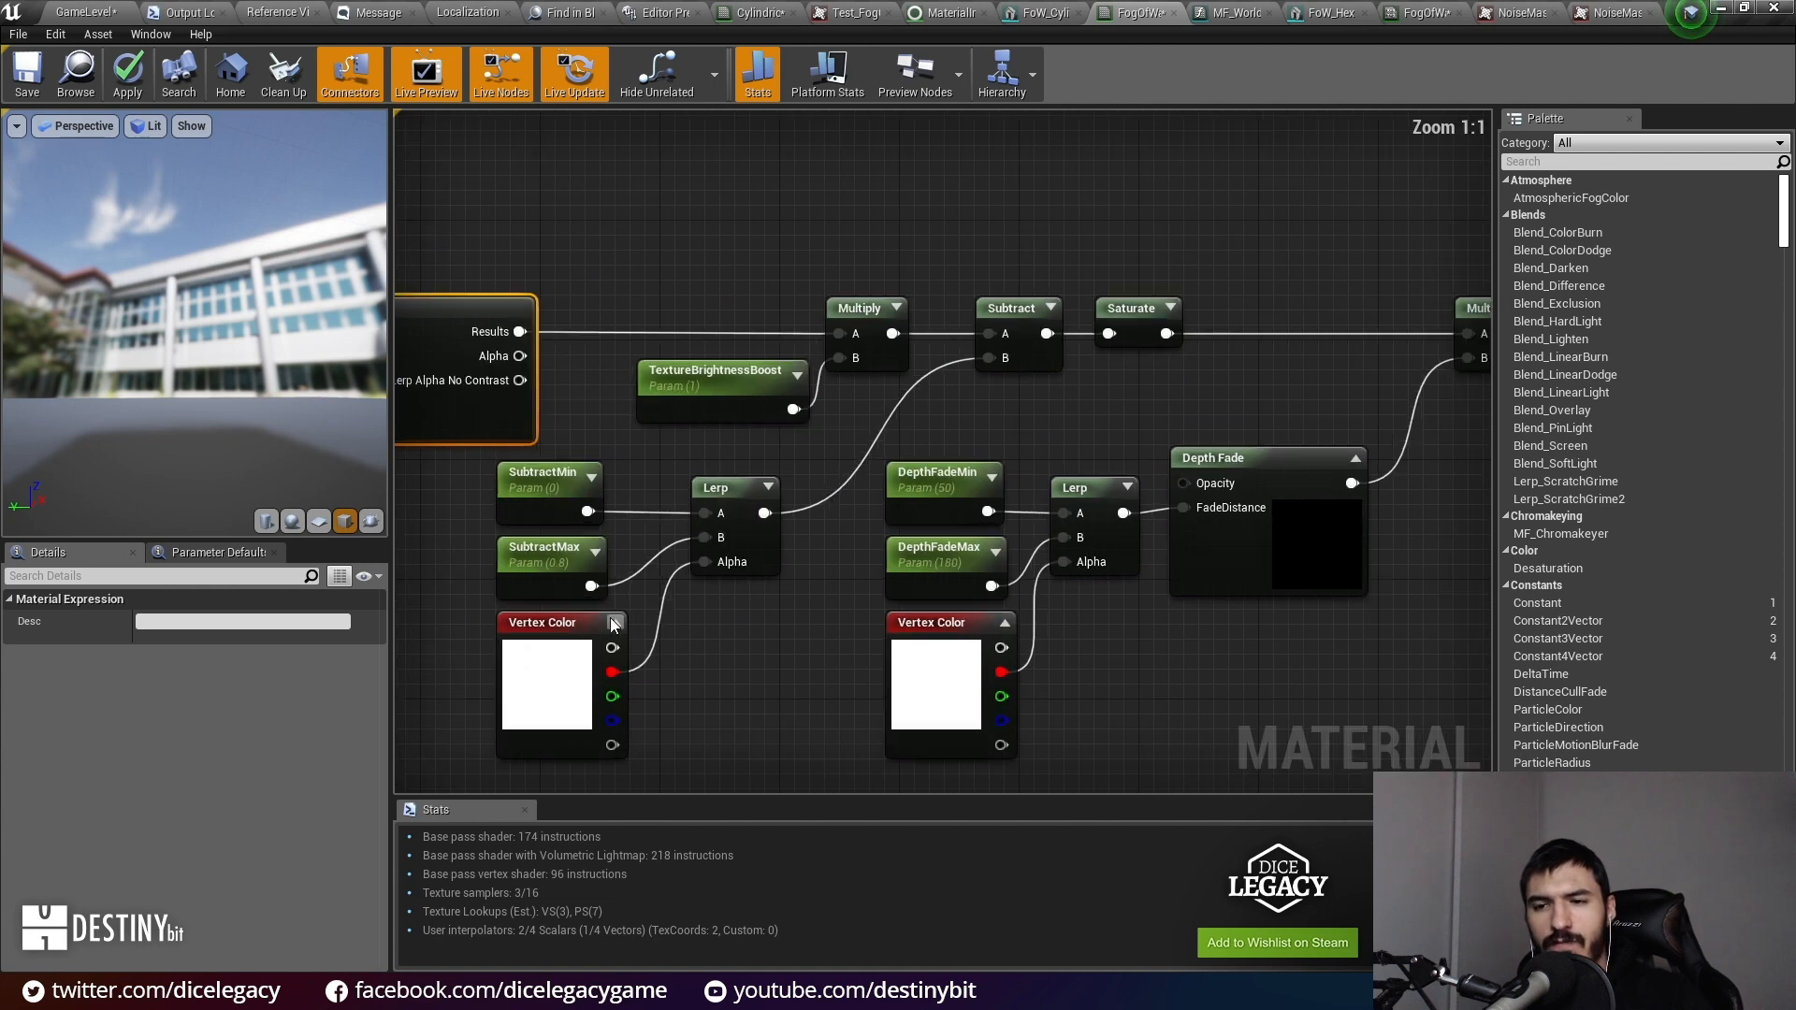
left_click(593, 655)
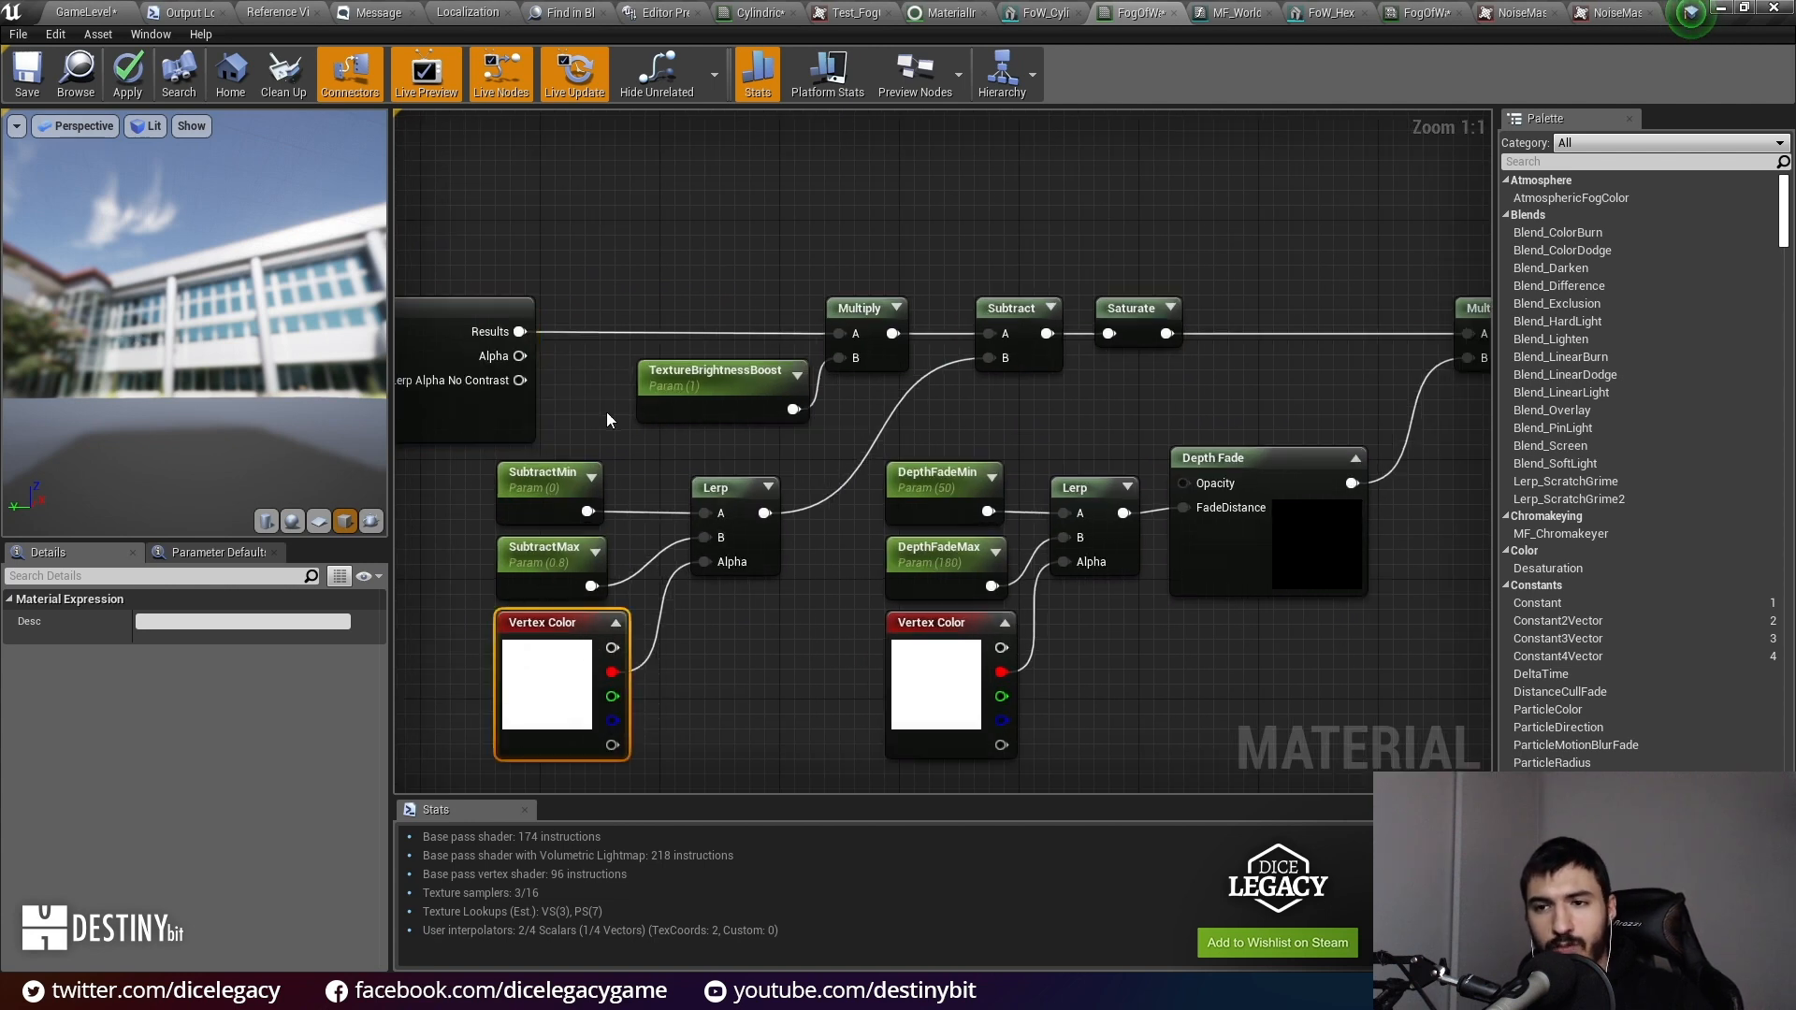
Step: Examine the DepthFadeMin and DepthFadeMax Lerp and the Waves group with its WavesHeightMin, WavesHeightMax and Vertex Color nodes
right_click_drag(834, 715, 646, 531)
left_click_drag(709, 381, 864, 655)
scroll(877, 653, "down", 4)
scroll(1048, 668, "down", 1)
right_click_drag(1048, 668, 495, 271)
scroll(536, 423, "up", 5)
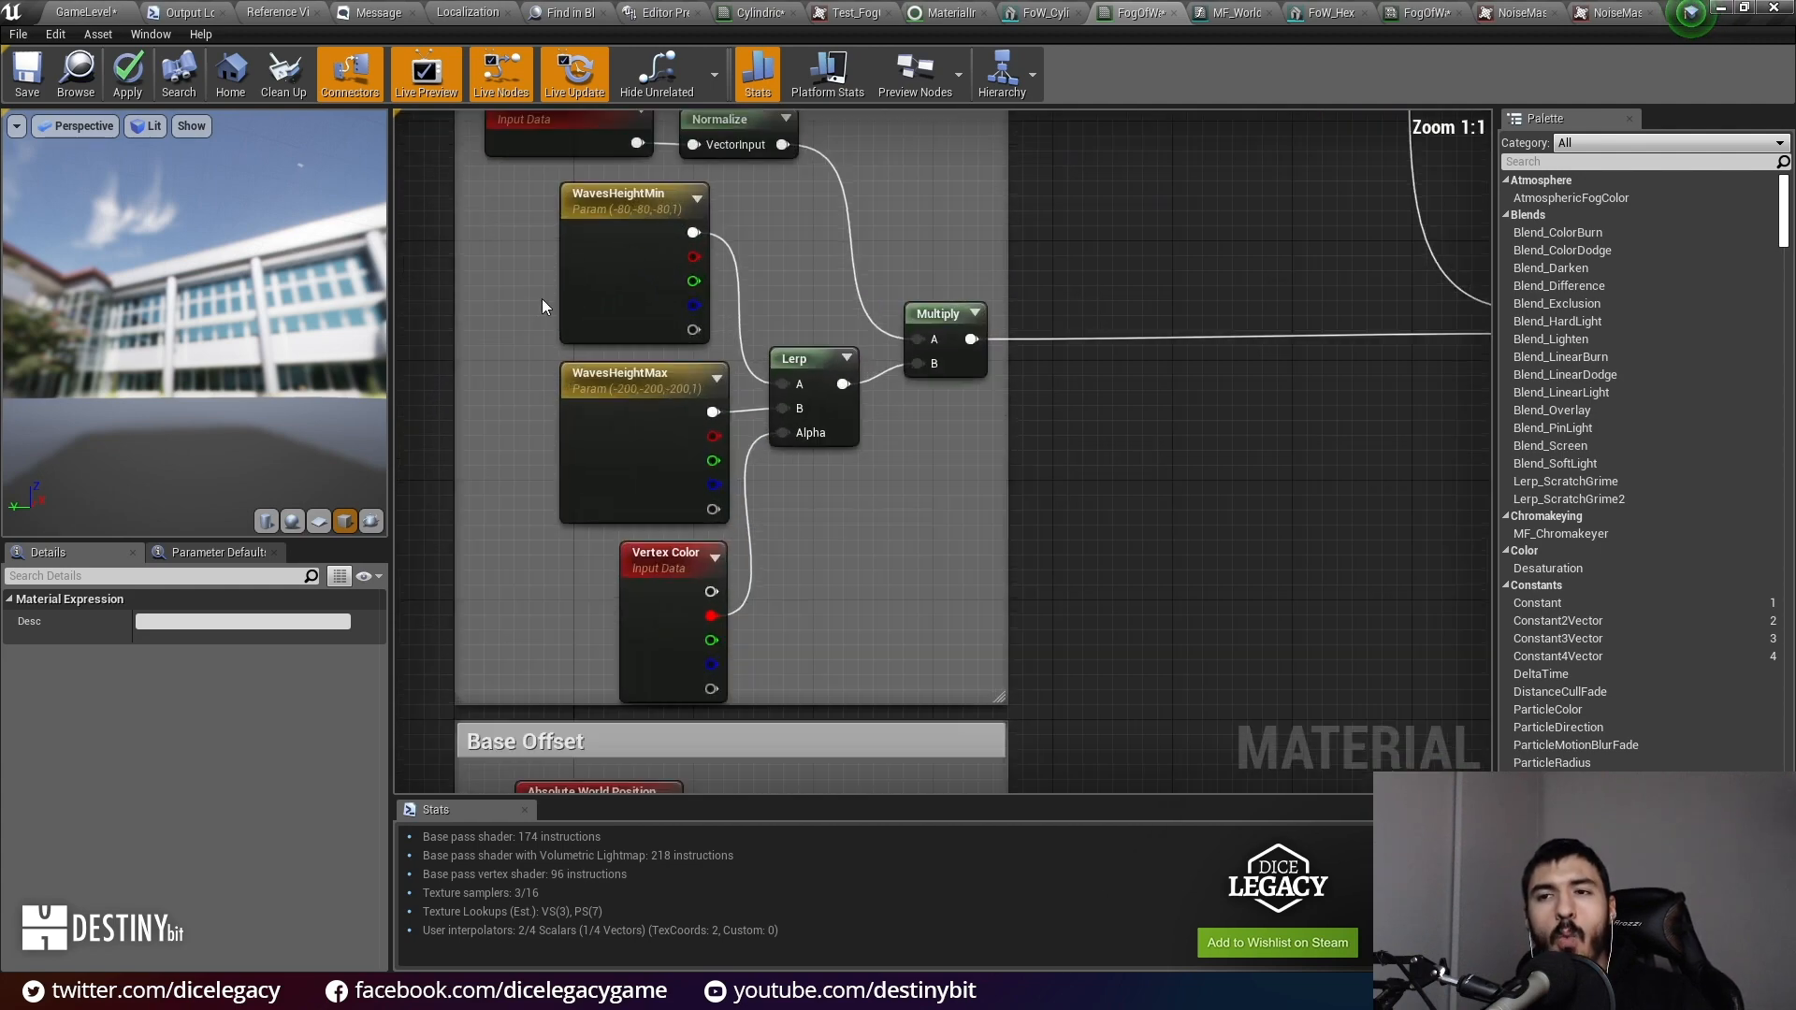
scroll(527, 418, "down", 2)
scroll(528, 420, "up", 2)
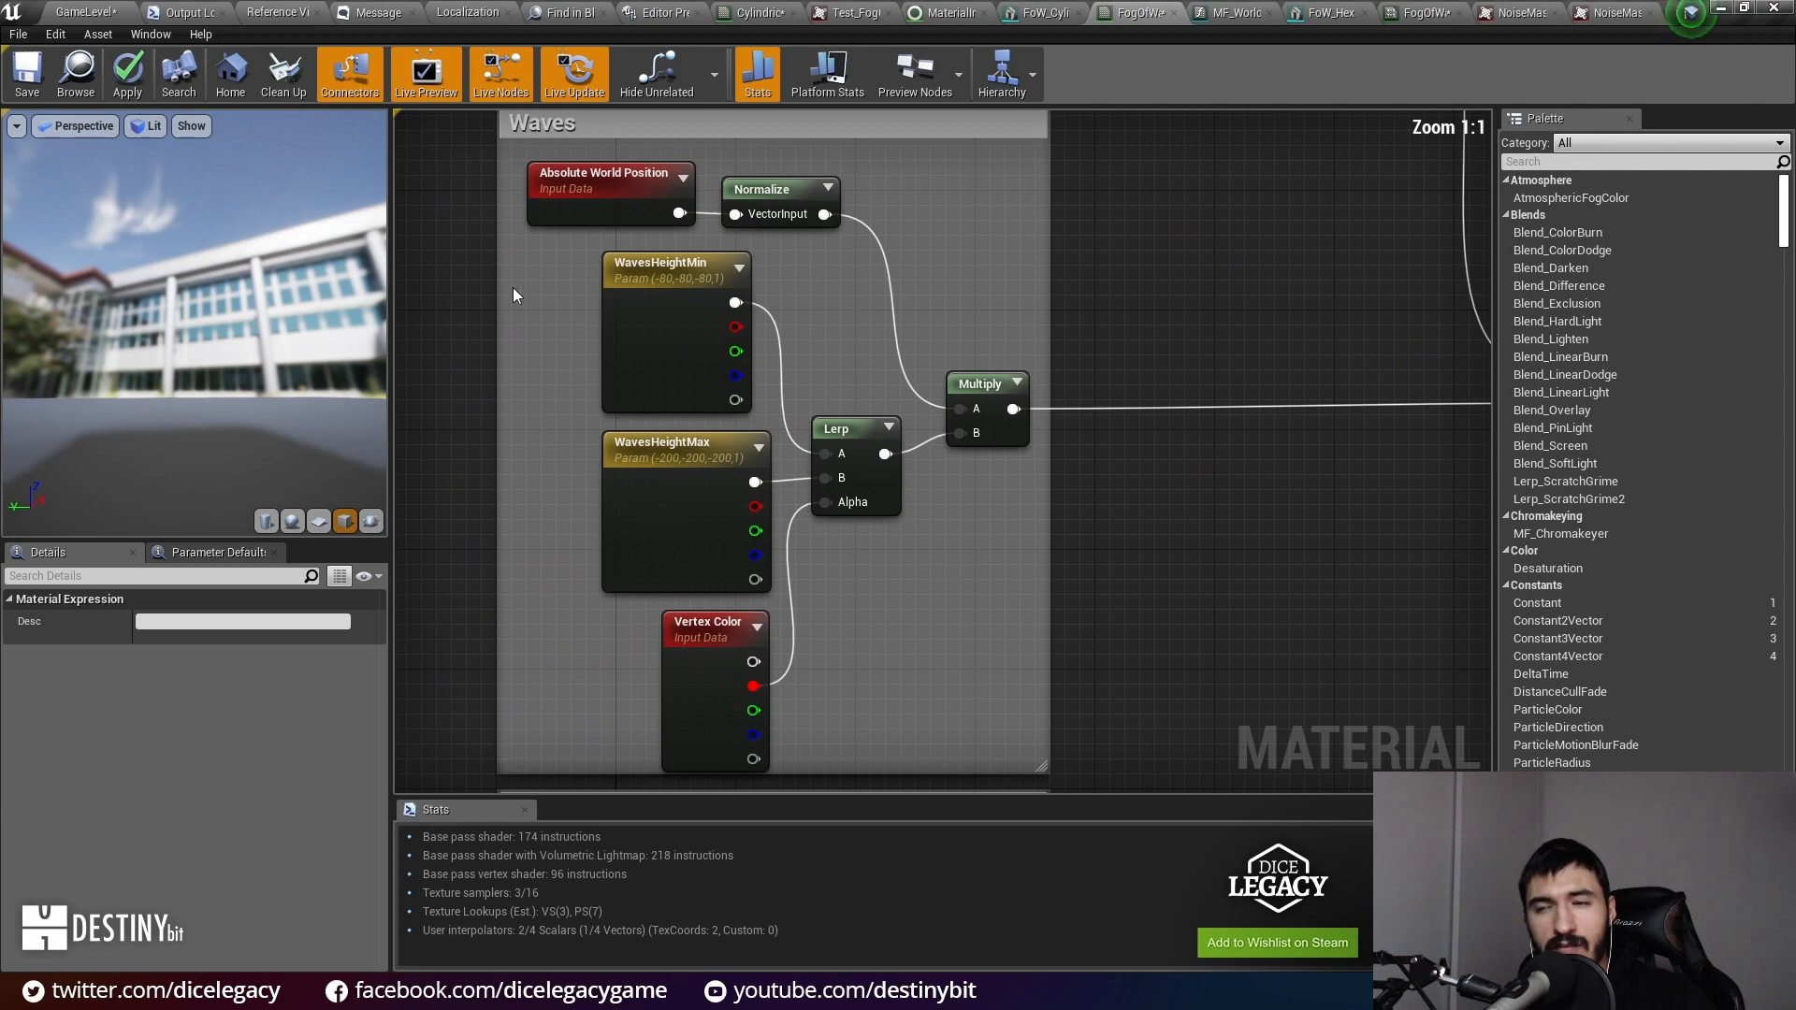
left_click_drag(505, 200, 553, 177)
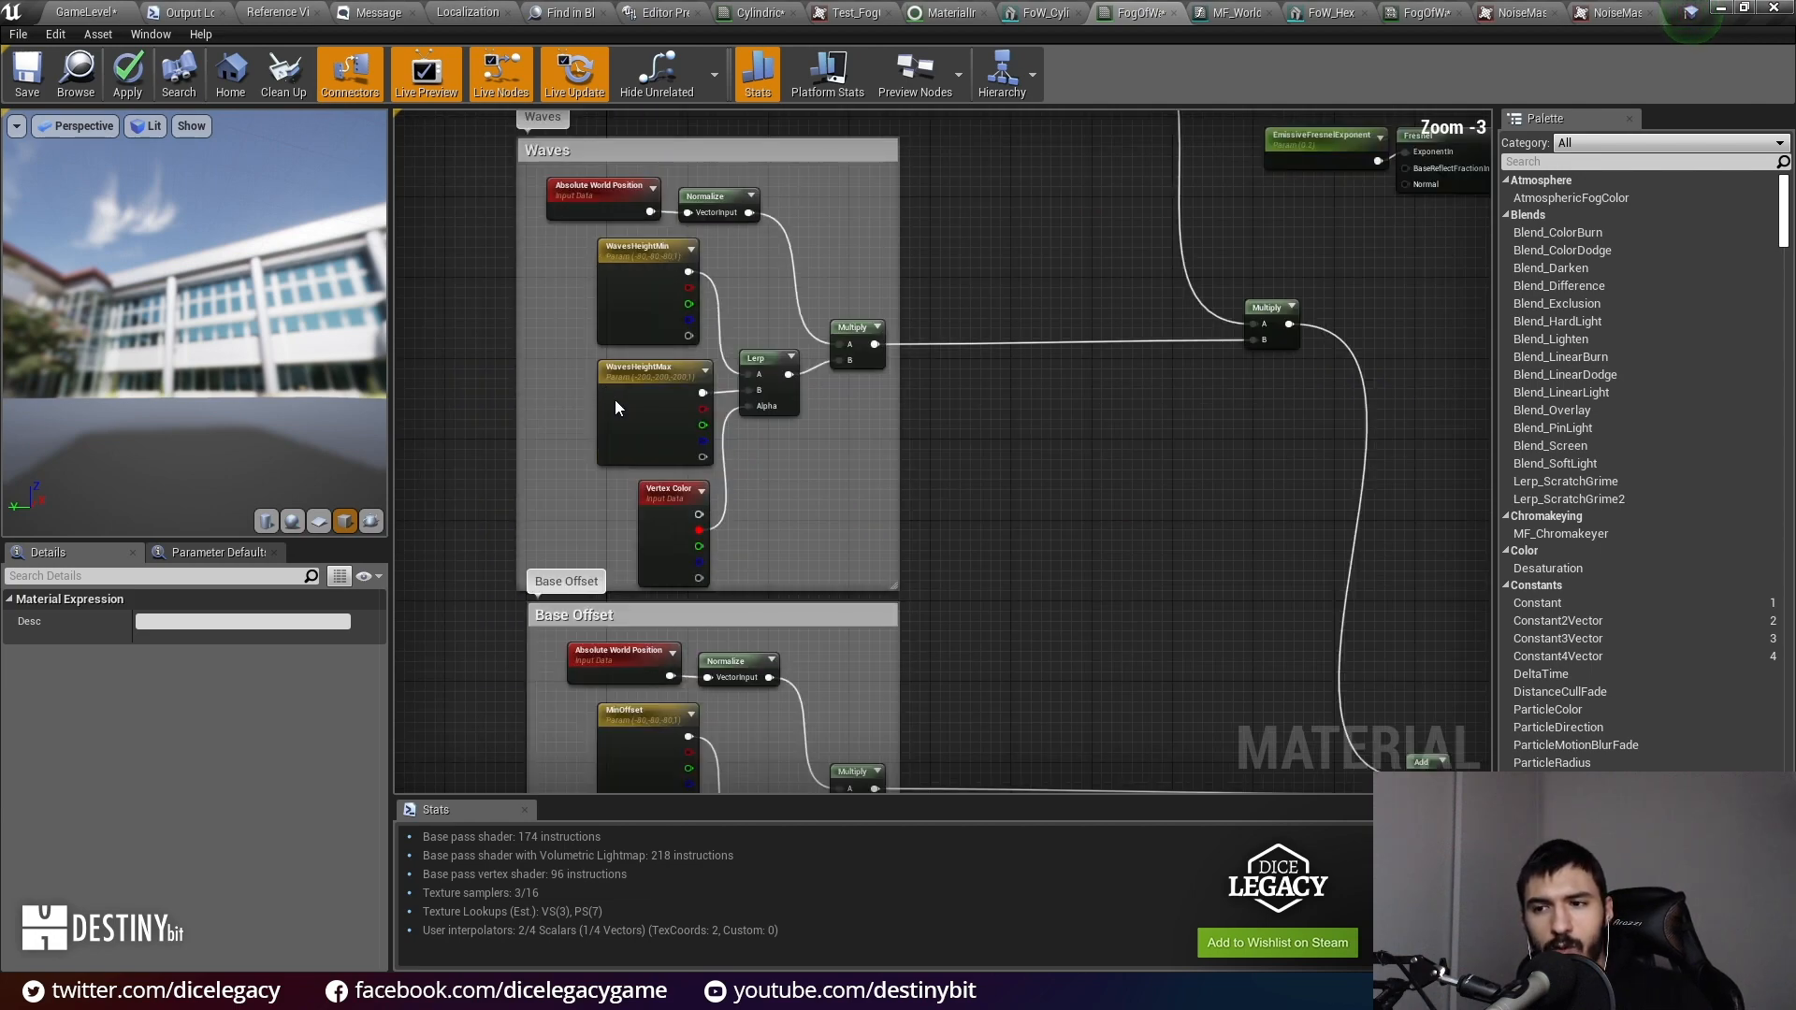
Step: Examine the Subtract Explored group and inspect the settings of its EffectsTexture sample
right_click_drag(673, 227, 627, 762)
scroll(738, 523, "down", 3)
right_click_drag(735, 478, 1026, 700)
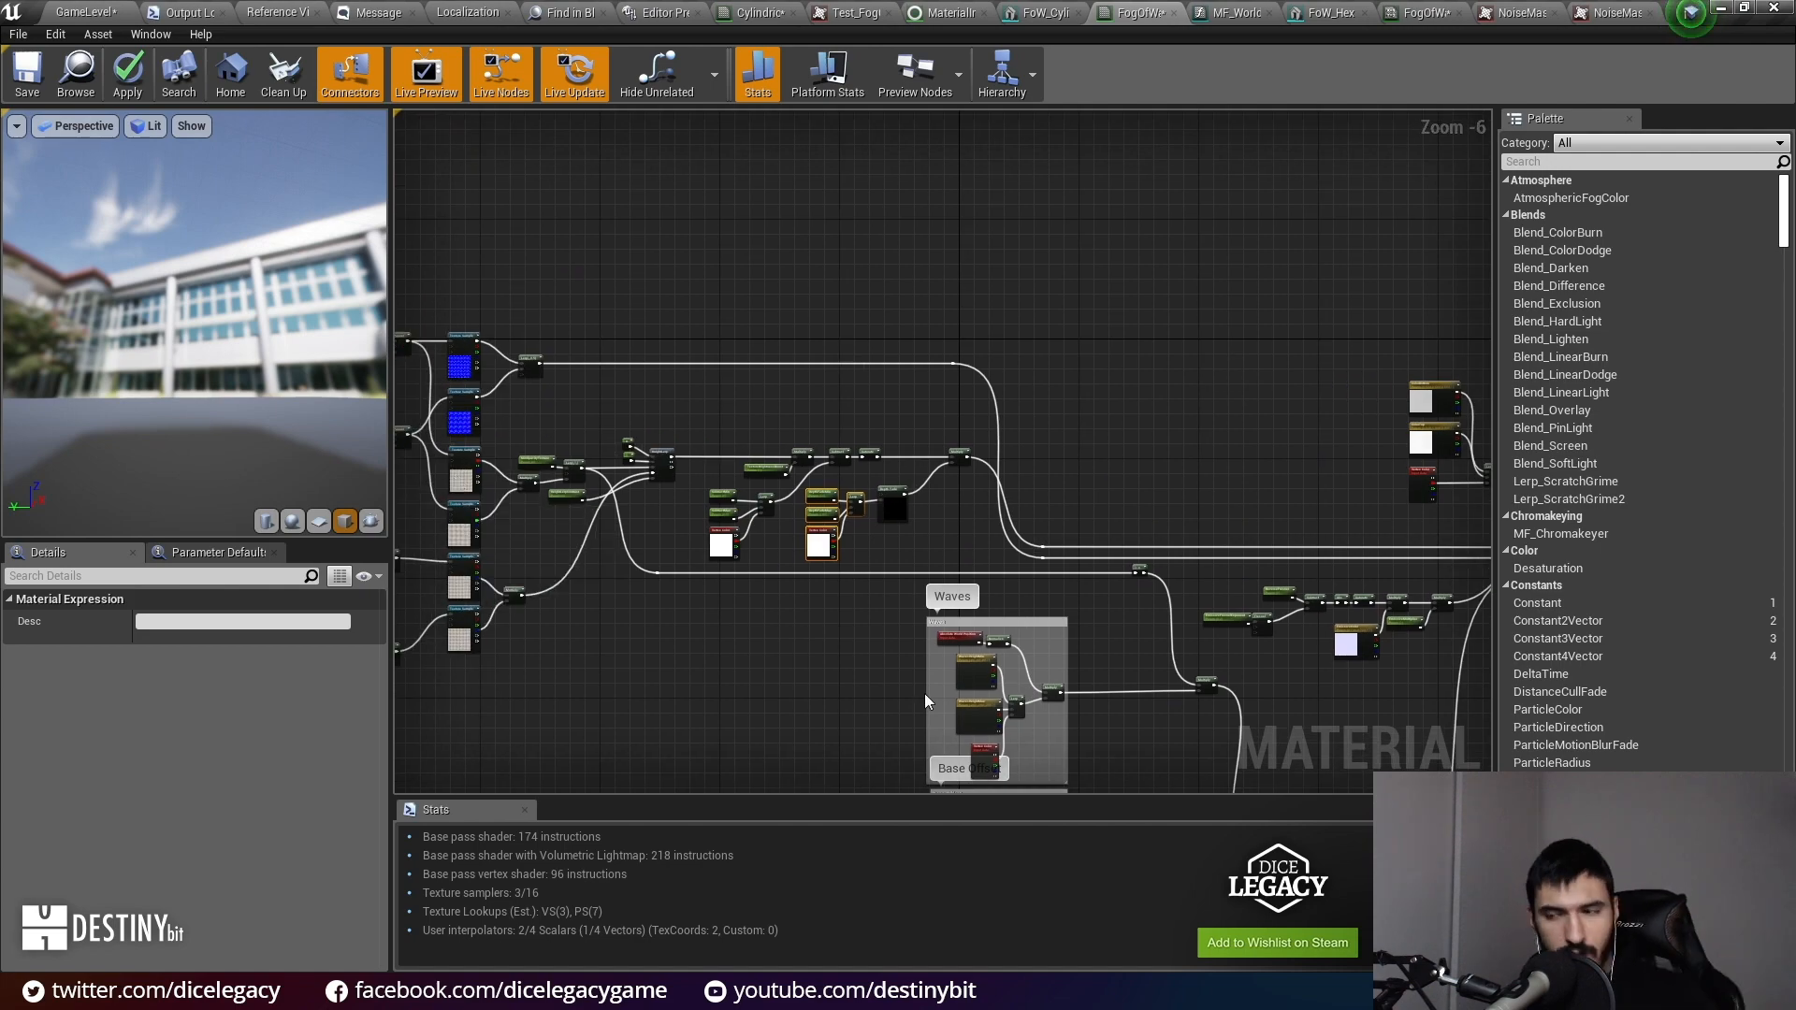
scroll(989, 645, "up", 1)
right_click_drag(988, 645, 910, 116)
right_click_drag(957, 483, 754, 180)
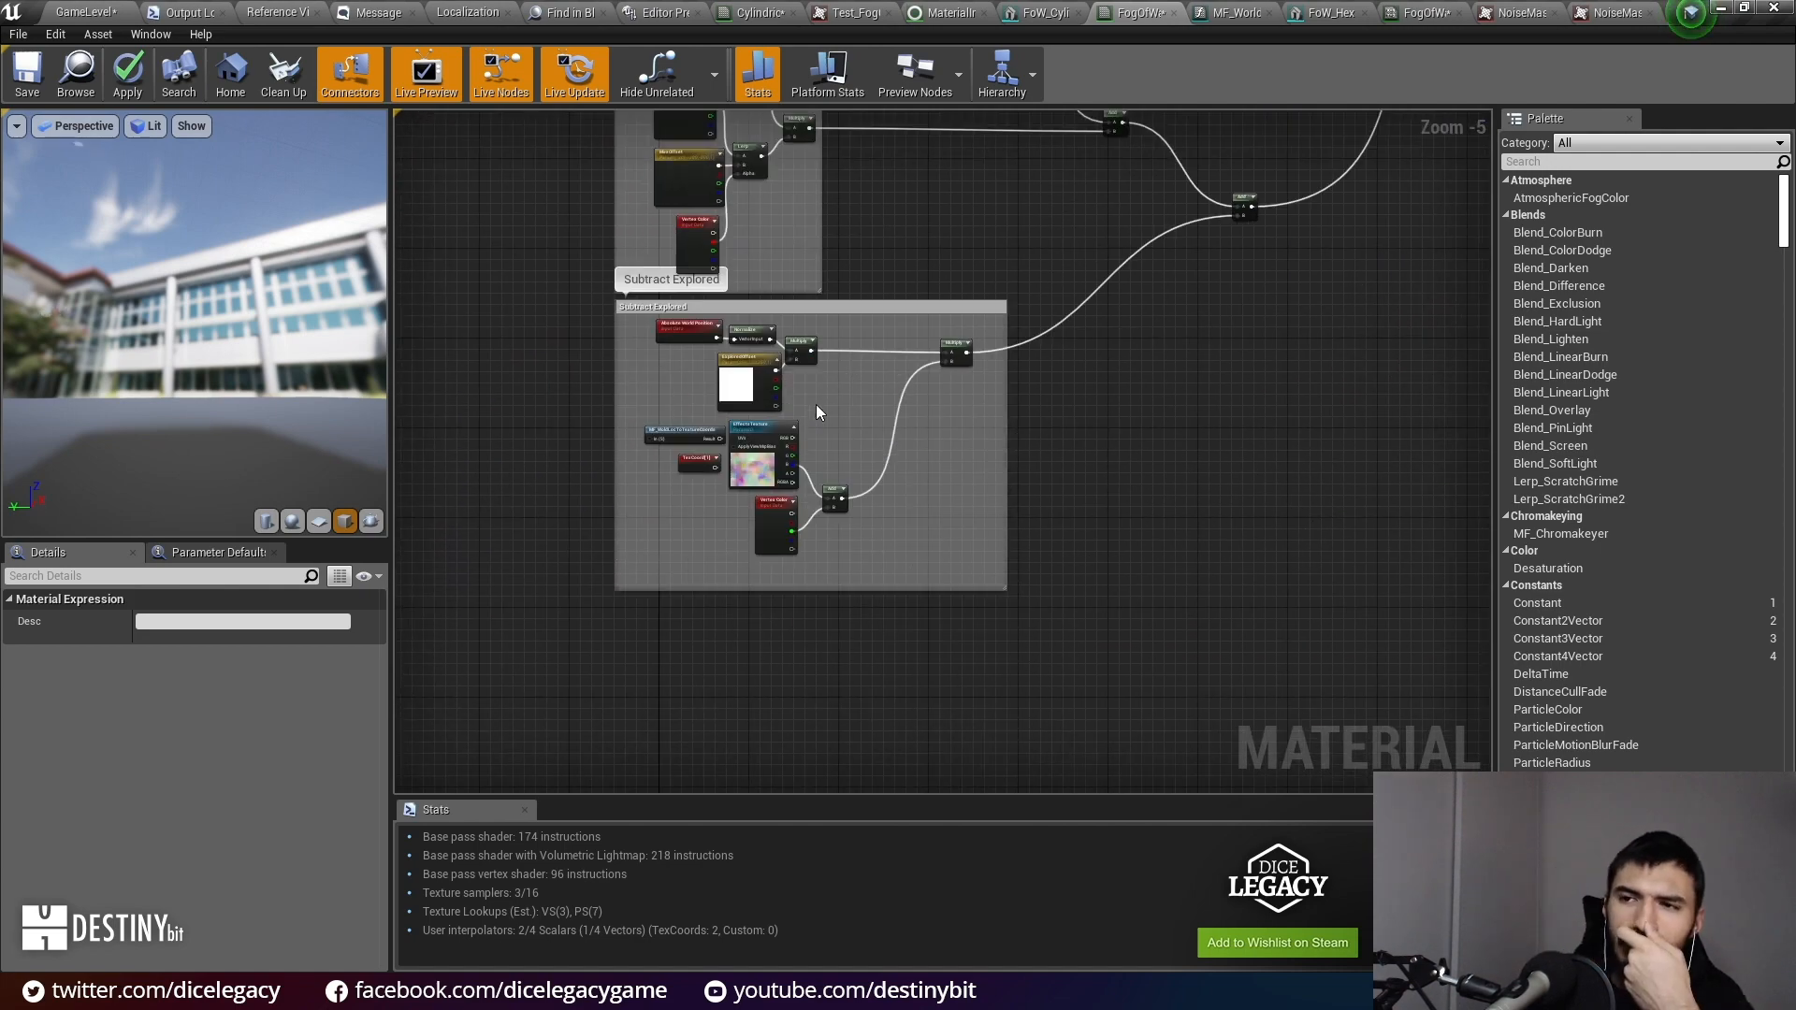
scroll(814, 406, "up", 3)
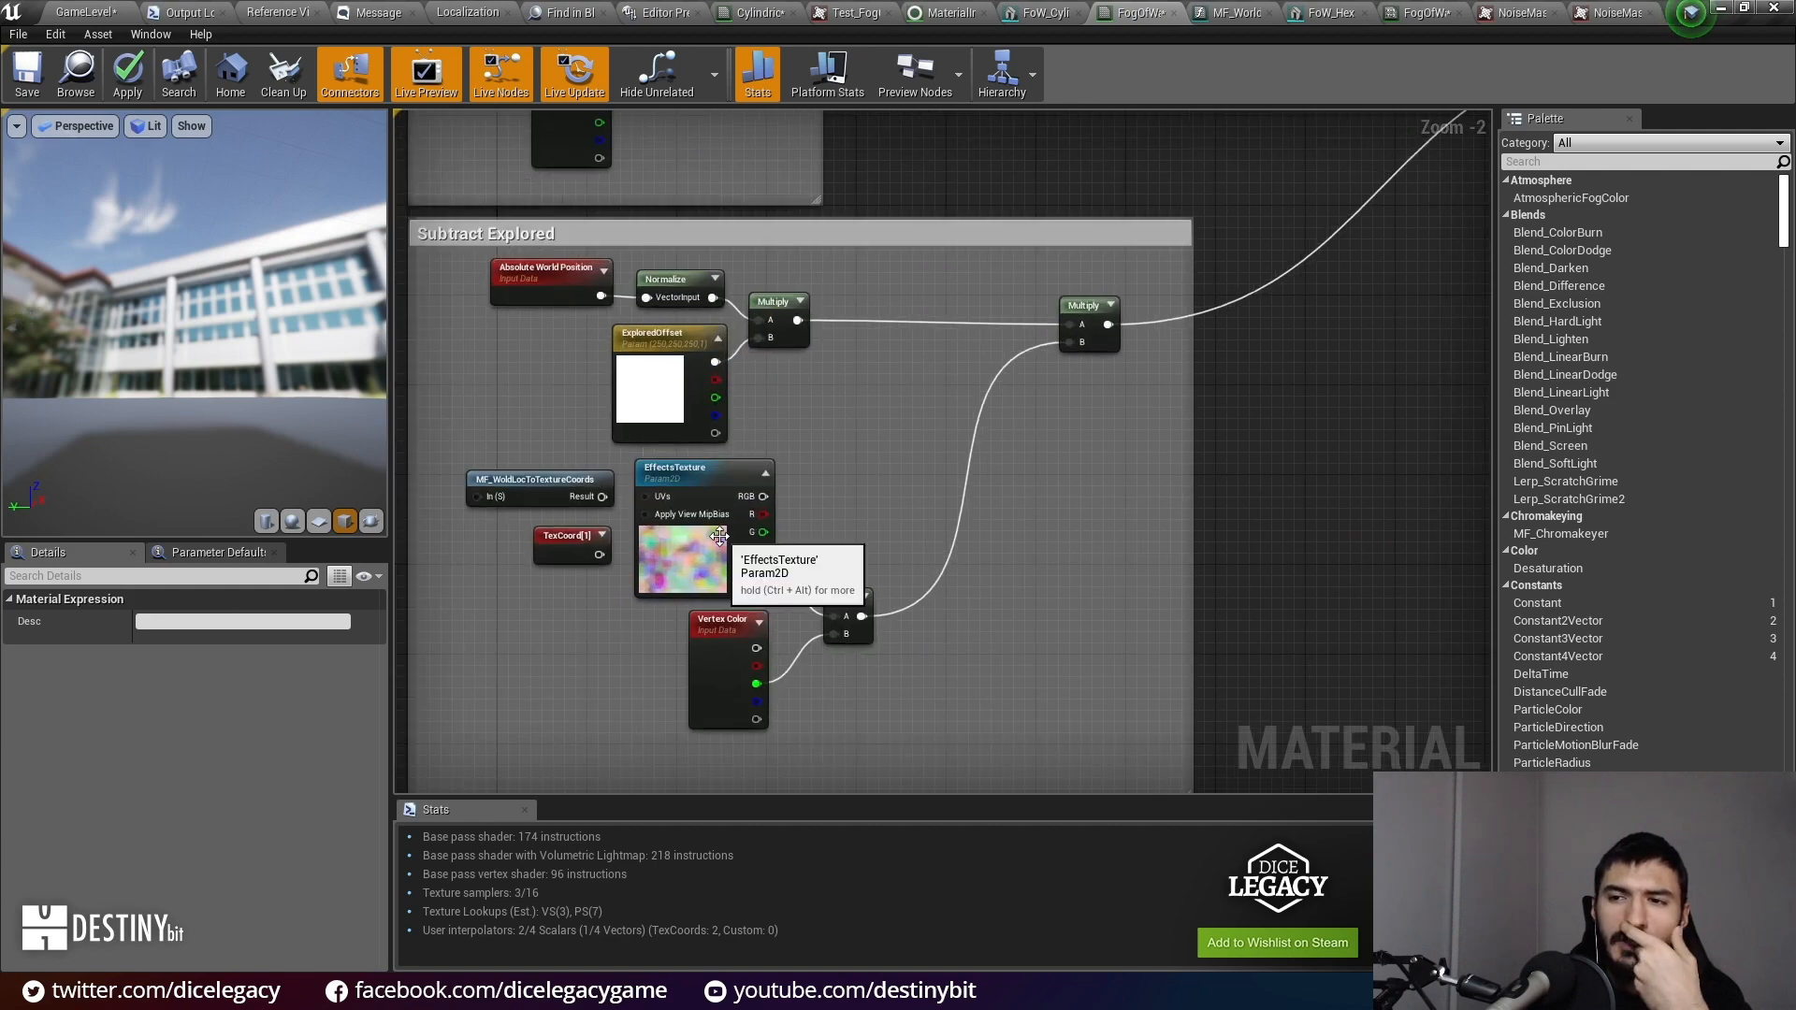
left_click(756, 526)
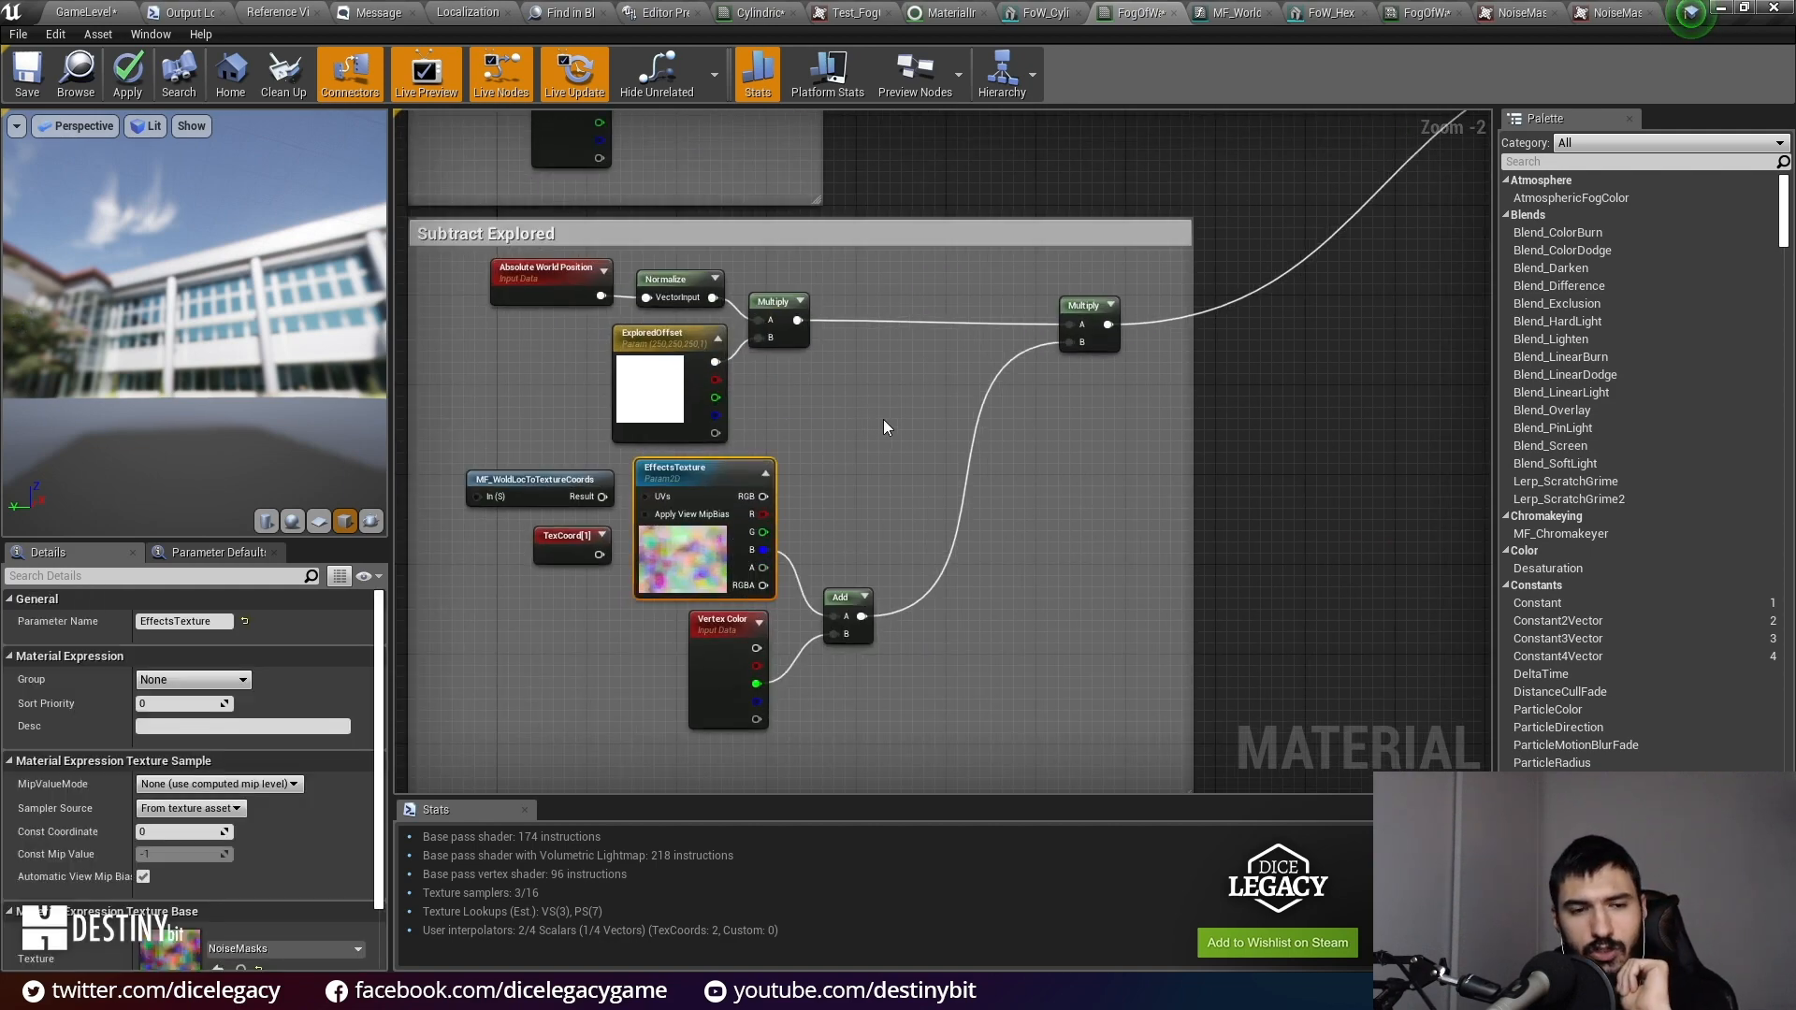
Step: Trace the graph to the emissive section and inspect its Fresnel node and ReverseFresnel parameter
right_click_drag(881, 419, 634, 574)
scroll(1037, 427, "down", 4)
right_click_drag(1297, 183, 902, 430)
right_click_drag(880, 262, 840, 446)
scroll(840, 446, "up", 3)
right_click_drag(756, 590, 1005, 501)
scroll(1002, 569, "up", 3)
right_click_drag(672, 549, 868, 545)
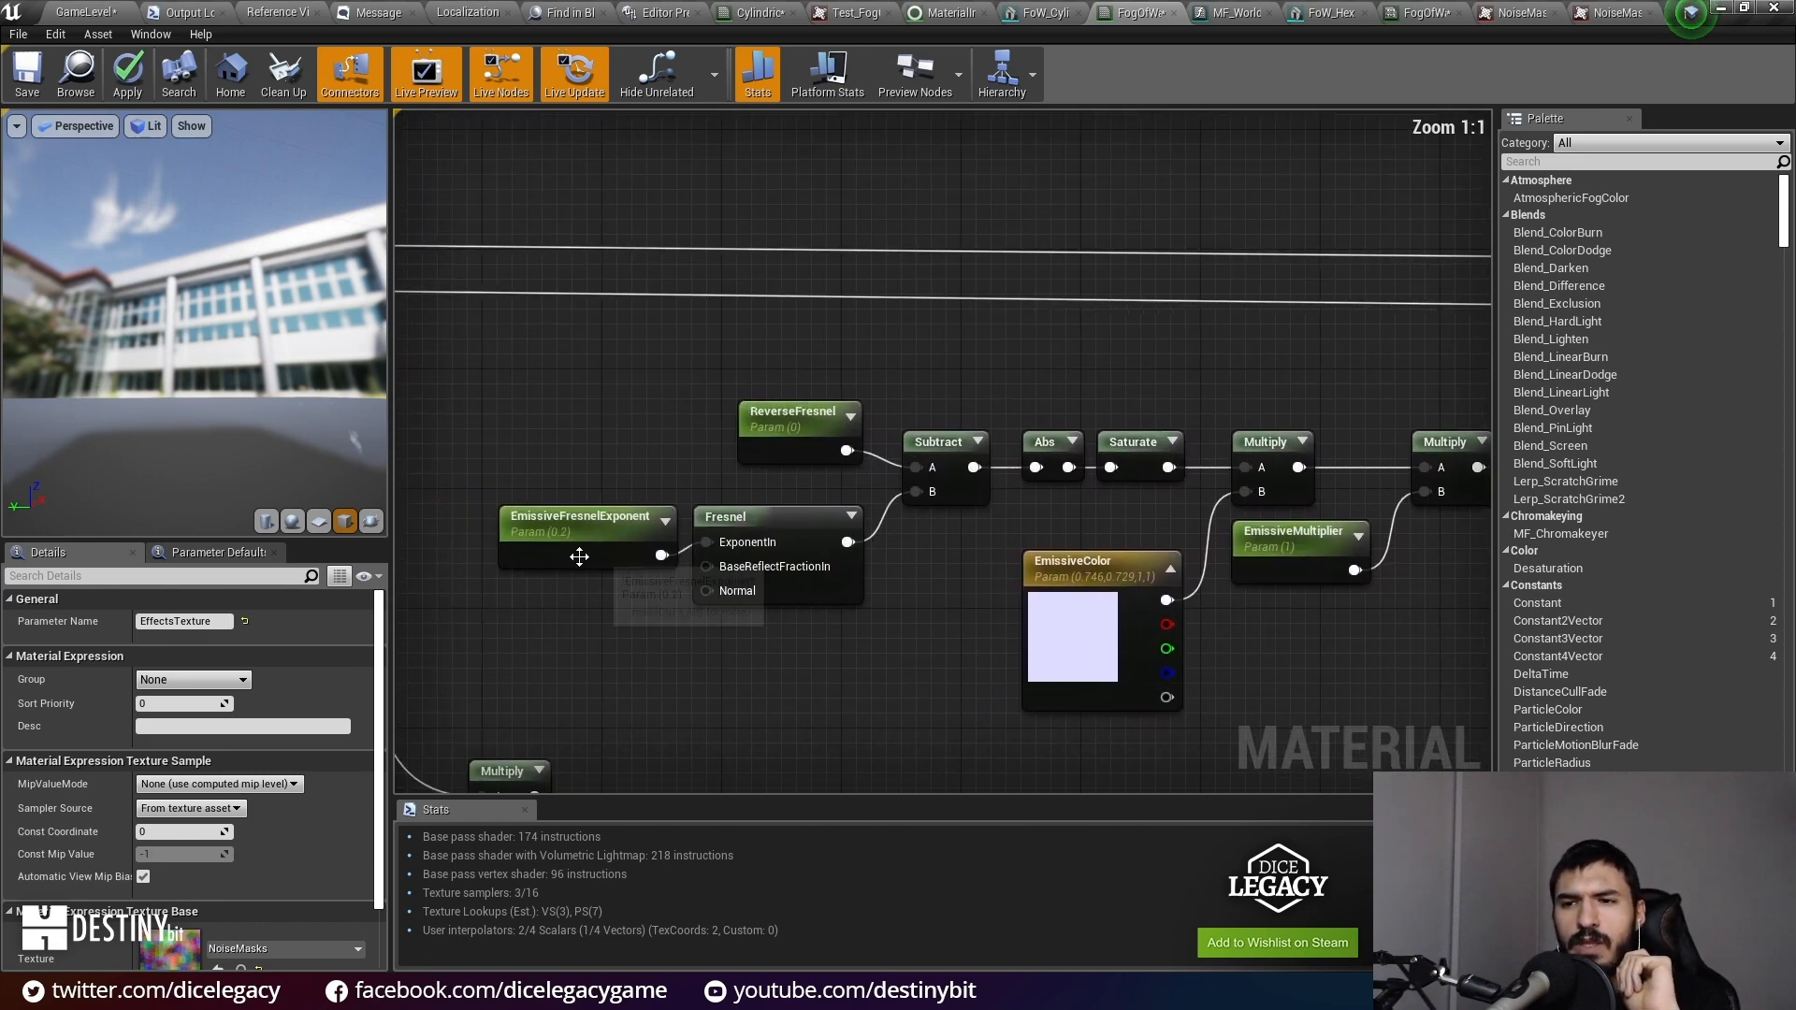
left_click(784, 526)
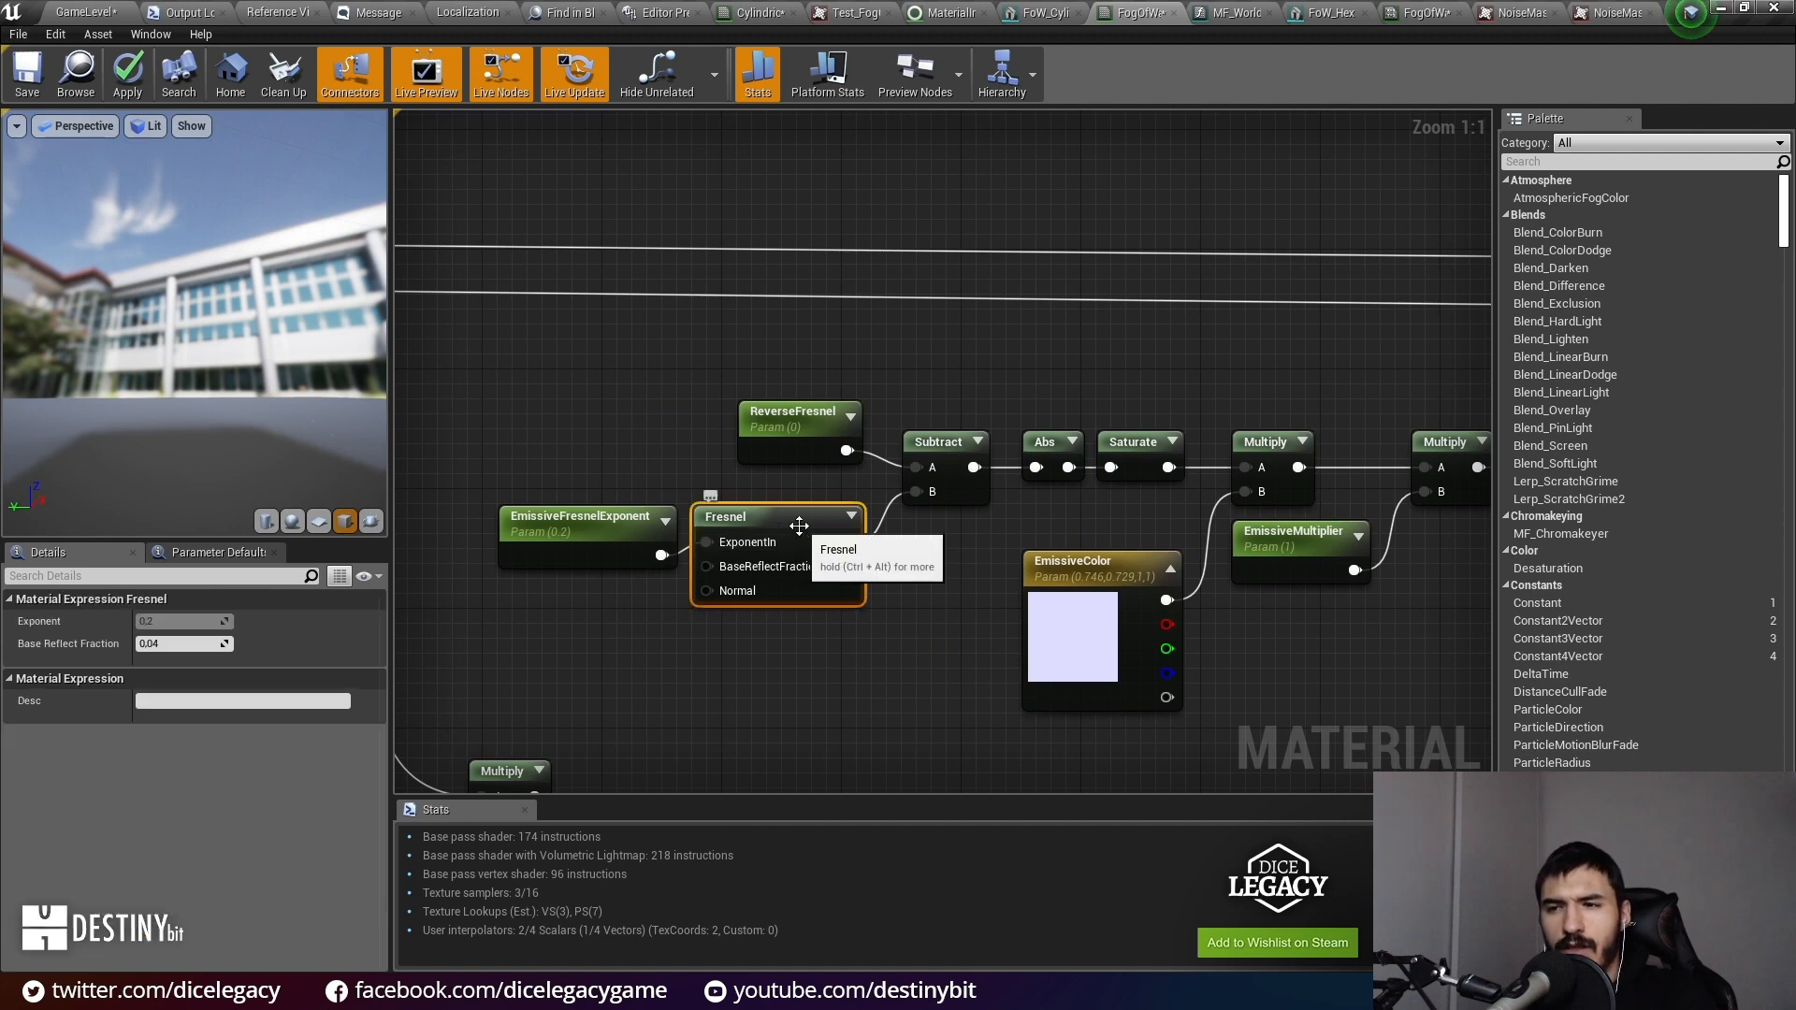
left_click(803, 434)
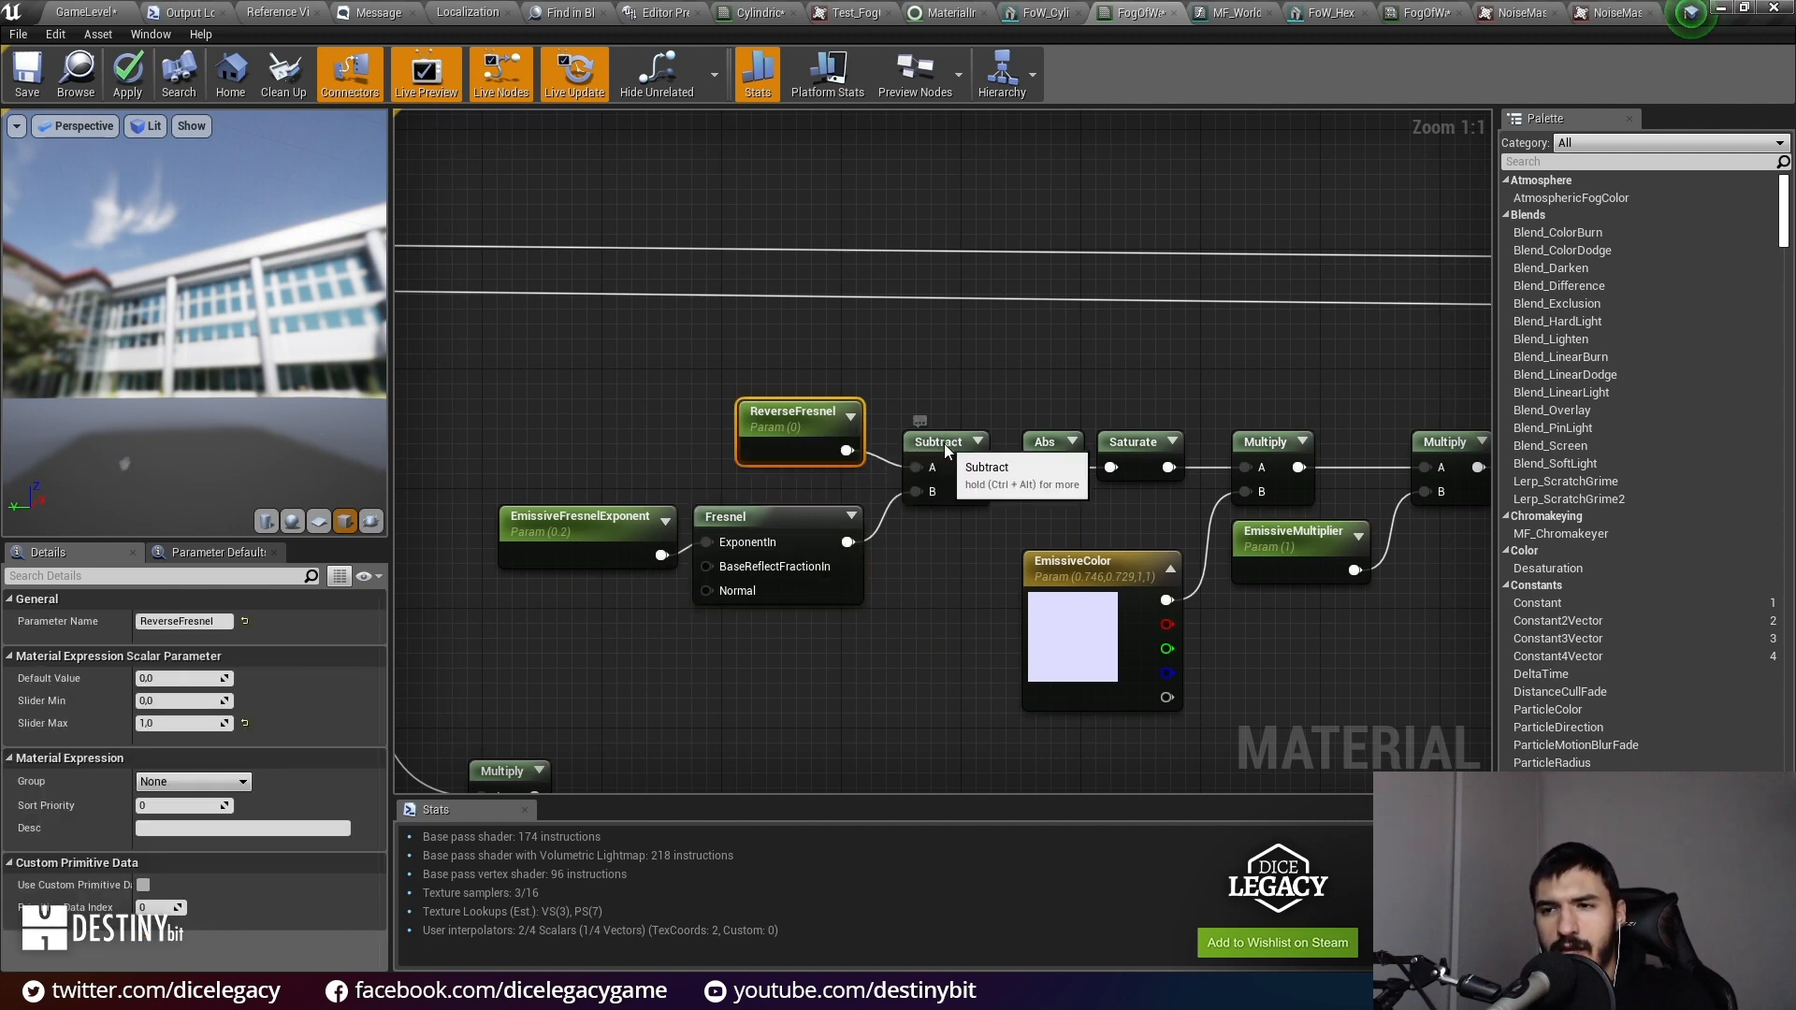
Step: Preview the Subtract node after the Fresnel on a sphere and orbit the preview
left_click(944, 445)
right_click(944, 447)
left_click(1031, 464)
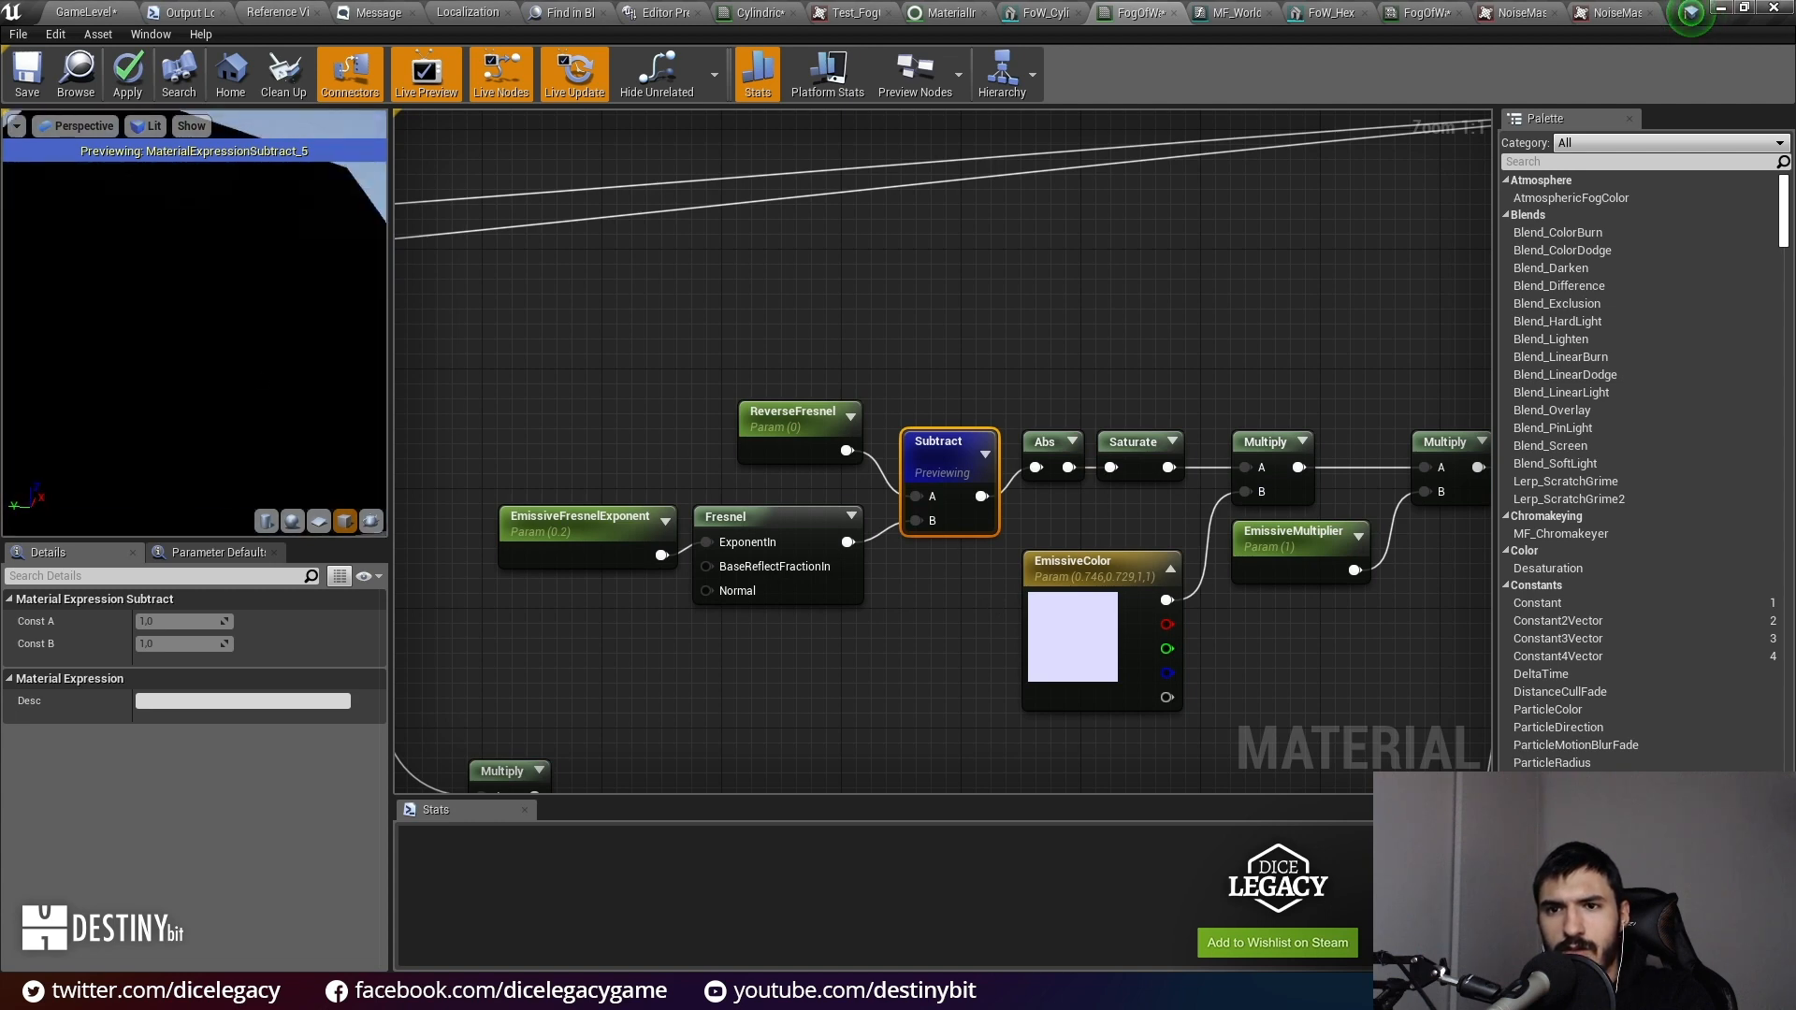
left_click(292, 521)
left_click_drag(346, 450, 523, 477)
Step: Preview the Multiply node that combines the Fresnel result with EmissiveColor and inspect the sphere from several angles
left_click(1224, 450)
left_click(1255, 437)
right_click(1255, 438)
left_click(1283, 447)
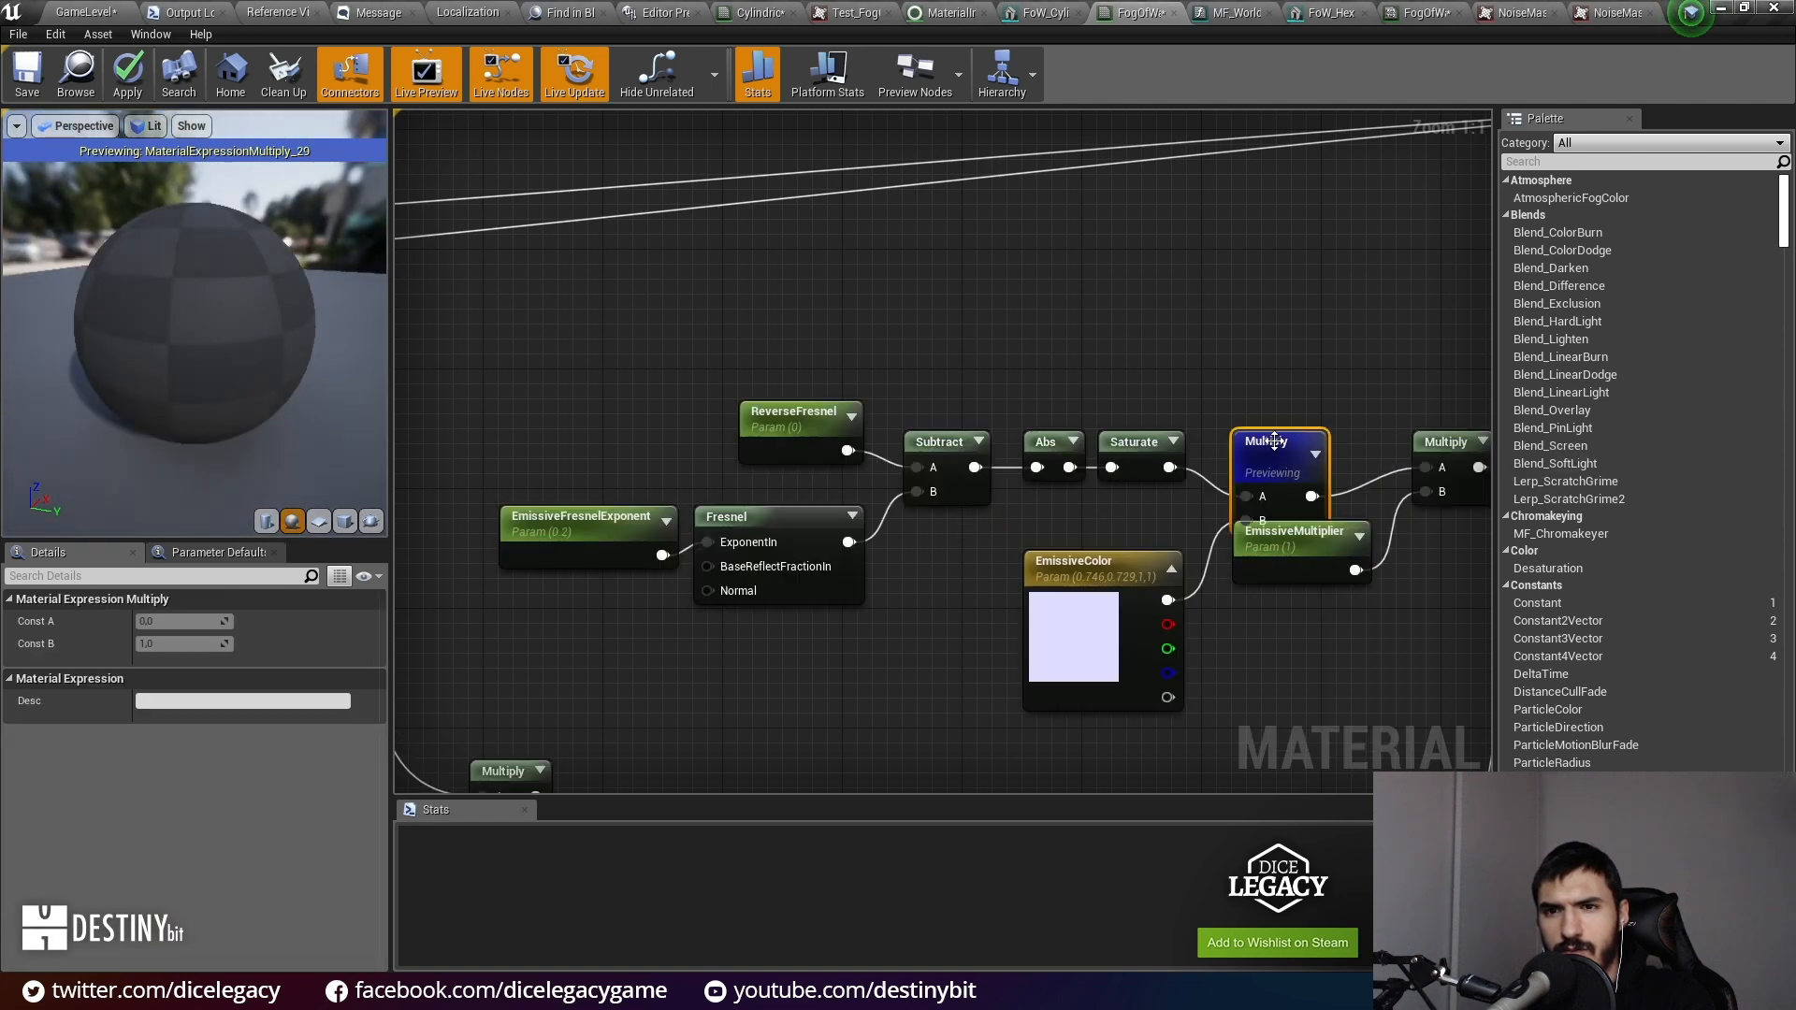
left_click_drag(220, 381, 365, 383)
right_click_drag(1167, 399, 1138, 375)
left_click_drag(185, 359, 56, 359)
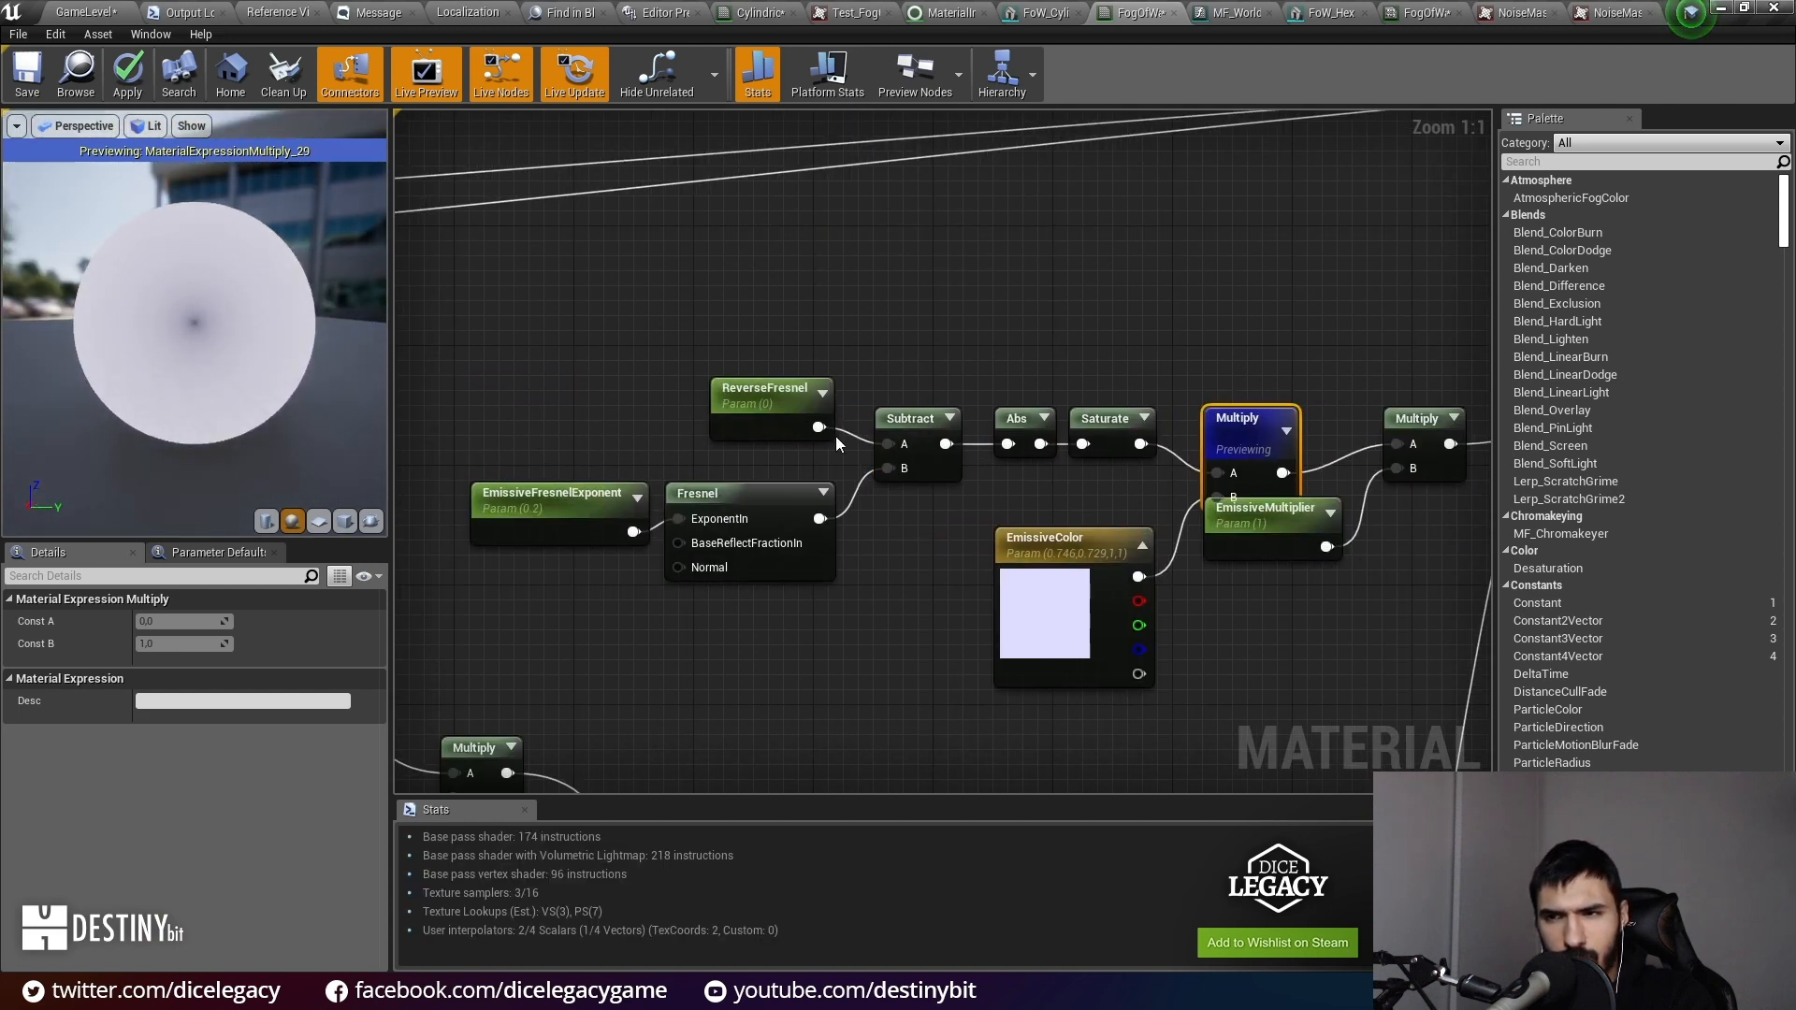
Step: Set the ReverseFresnel parameter's default value to 1 and enlarge the material preview
left_click(812, 426)
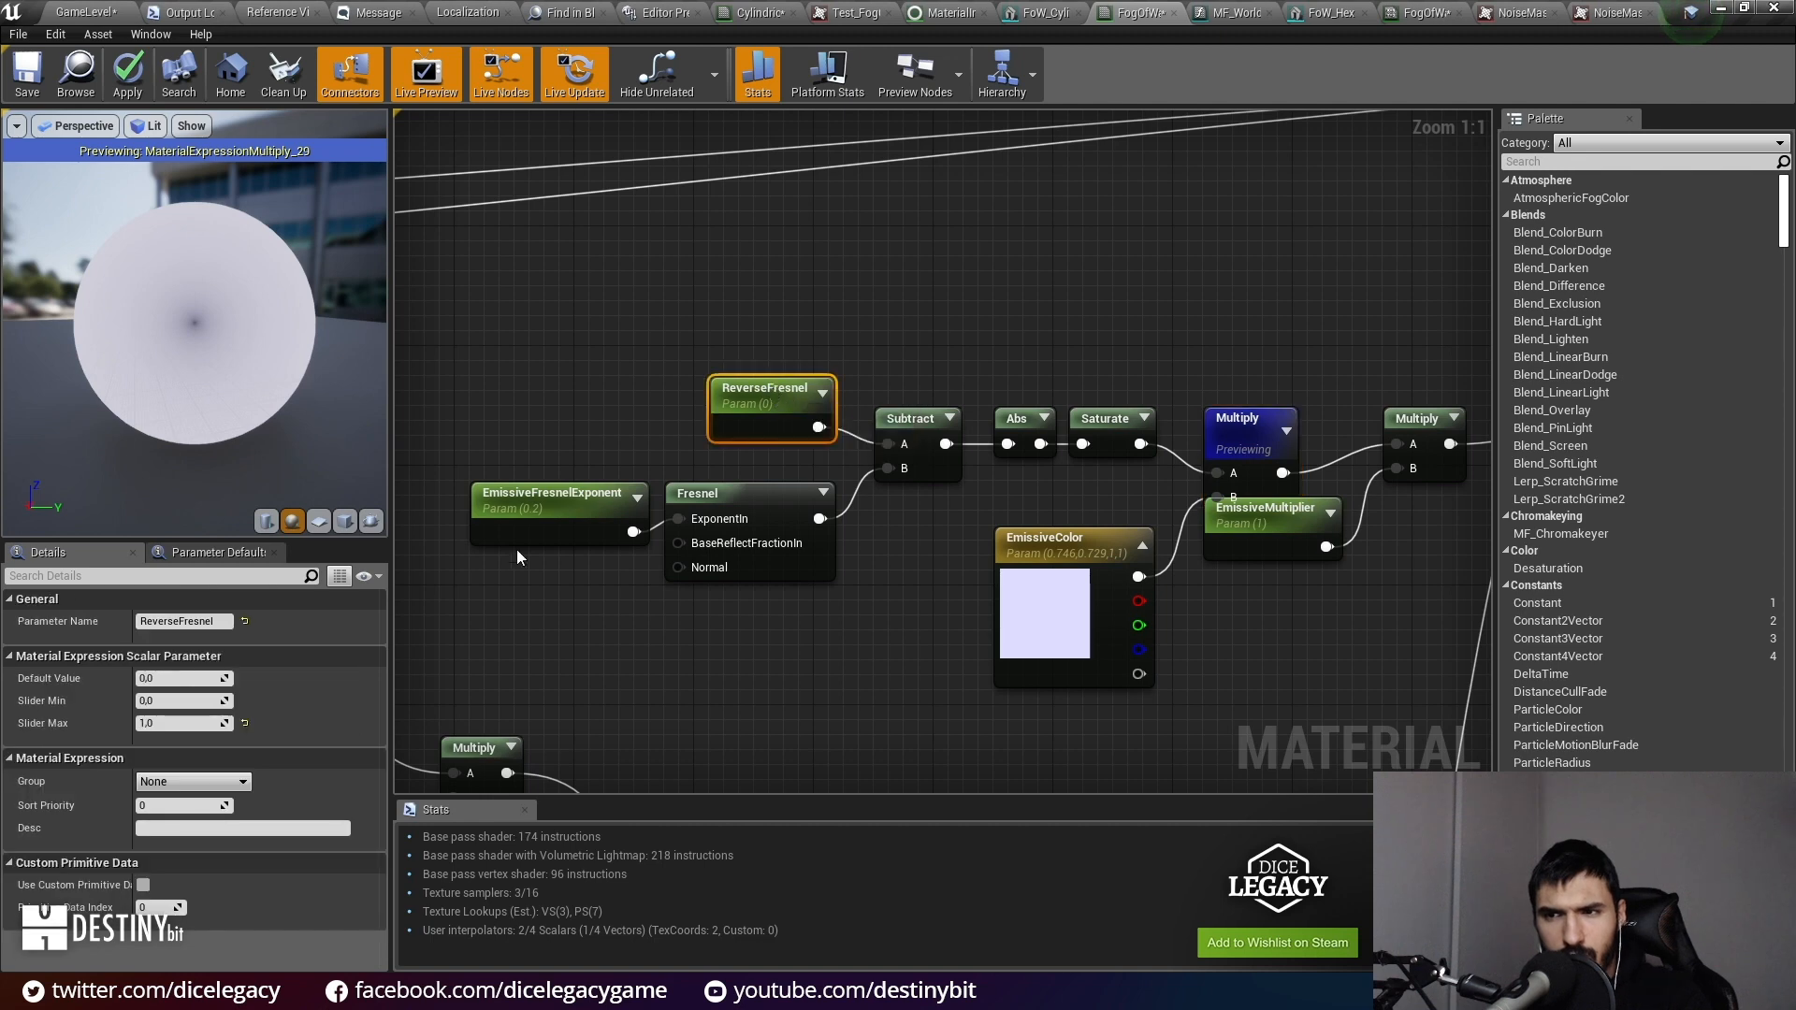
left_click(697, 664)
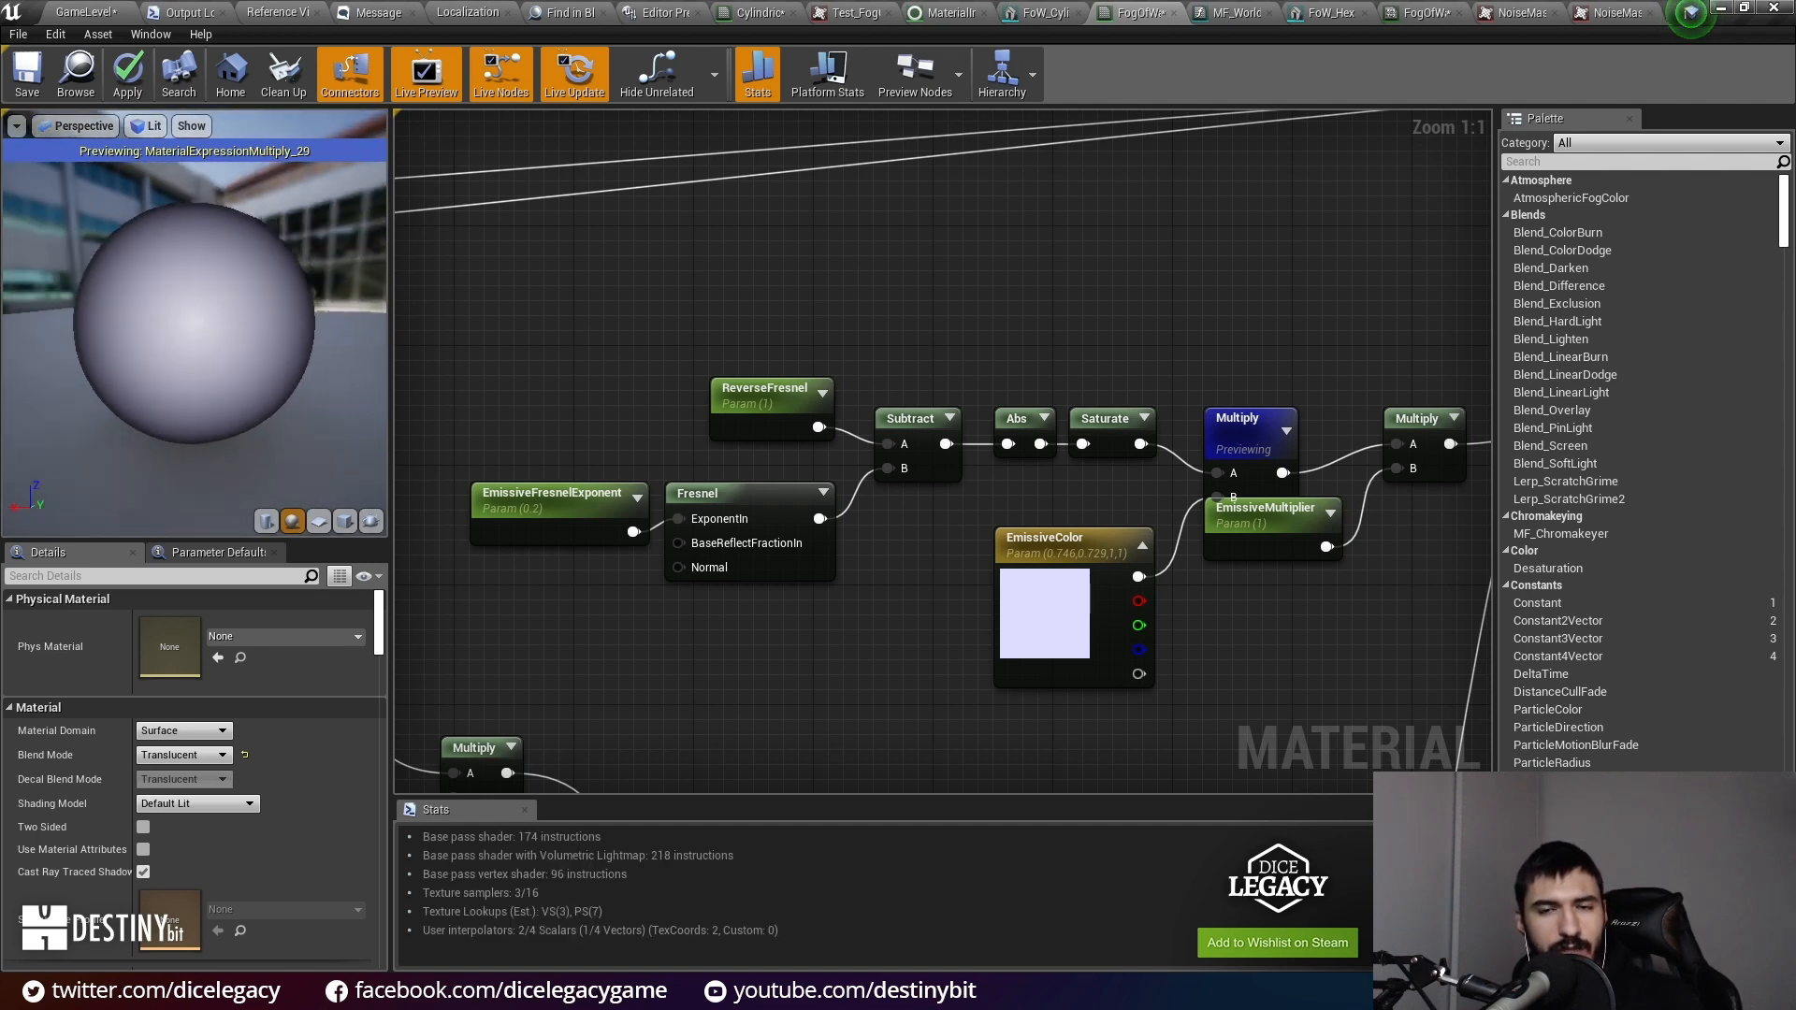
left_click_drag(391, 493, 833, 510)
left_click_drag(573, 537, 548, 702)
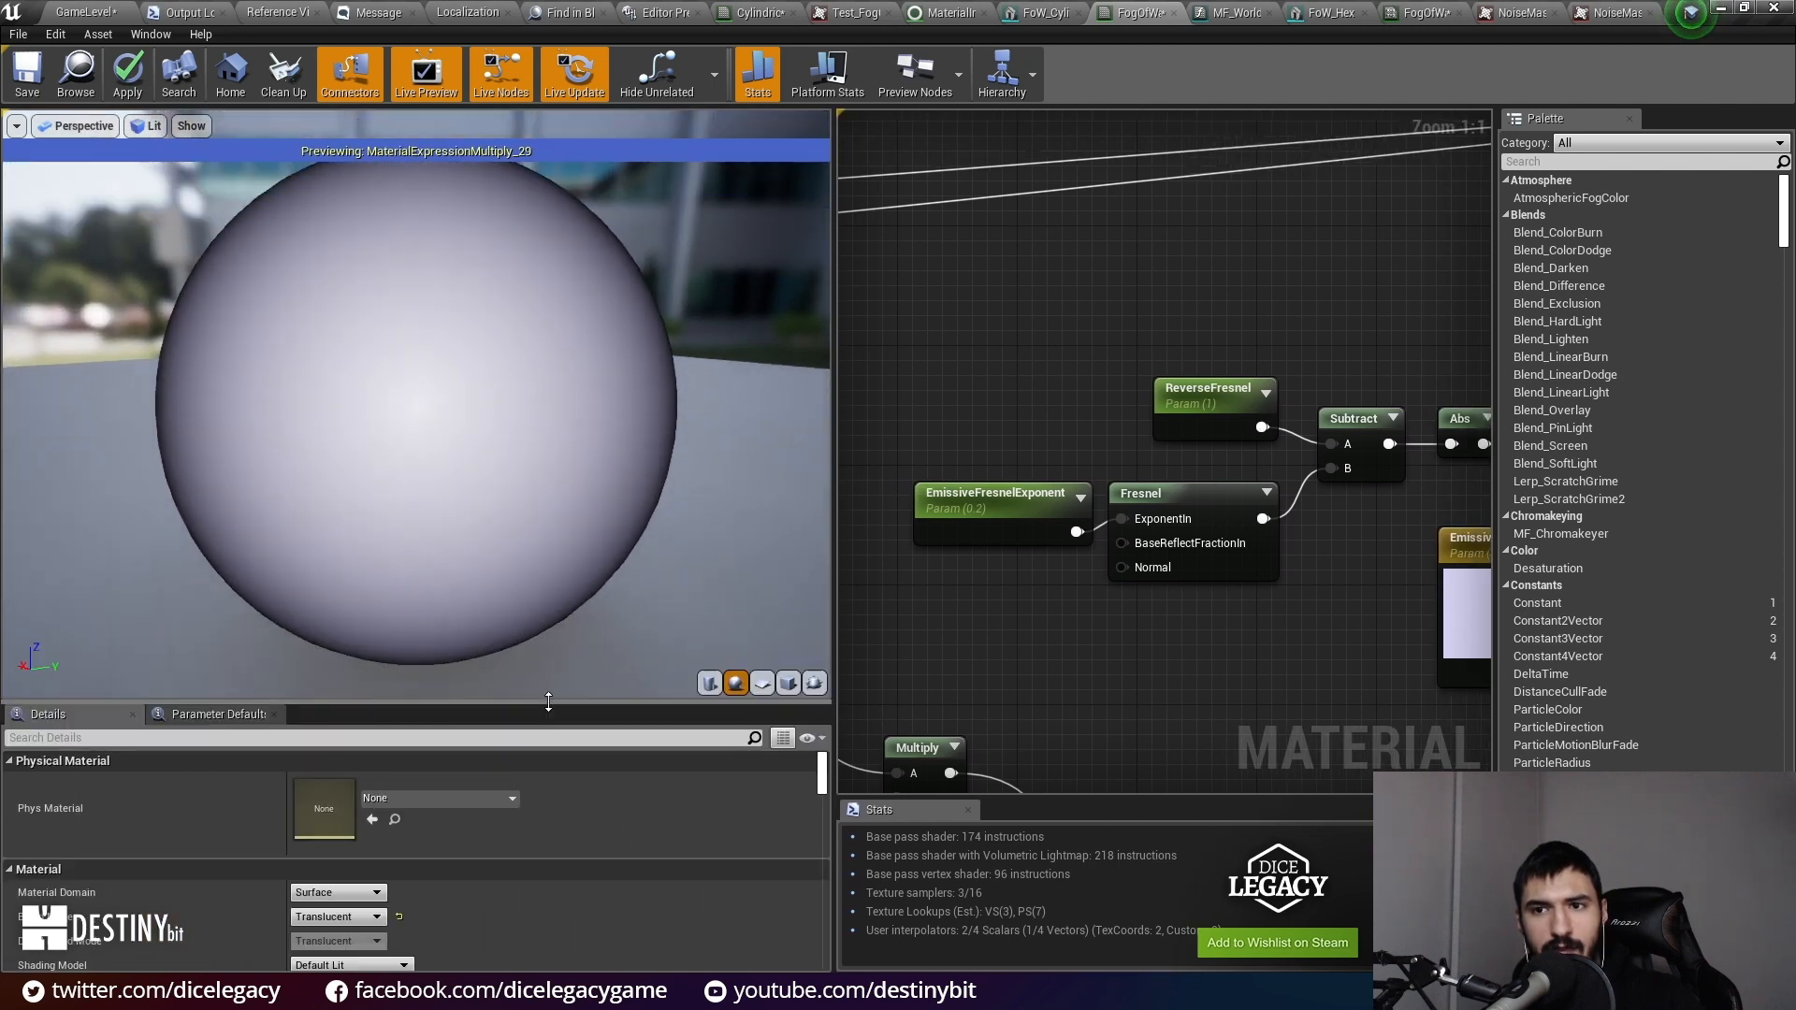
left_click_drag(833, 509, 509, 509)
Step: Examine the emissive chain from EmissiveFresnelExponent and ReverseFresnel through Abs and Saturate to the Multiply, comparing it with the preview sphere
left_click(882, 503)
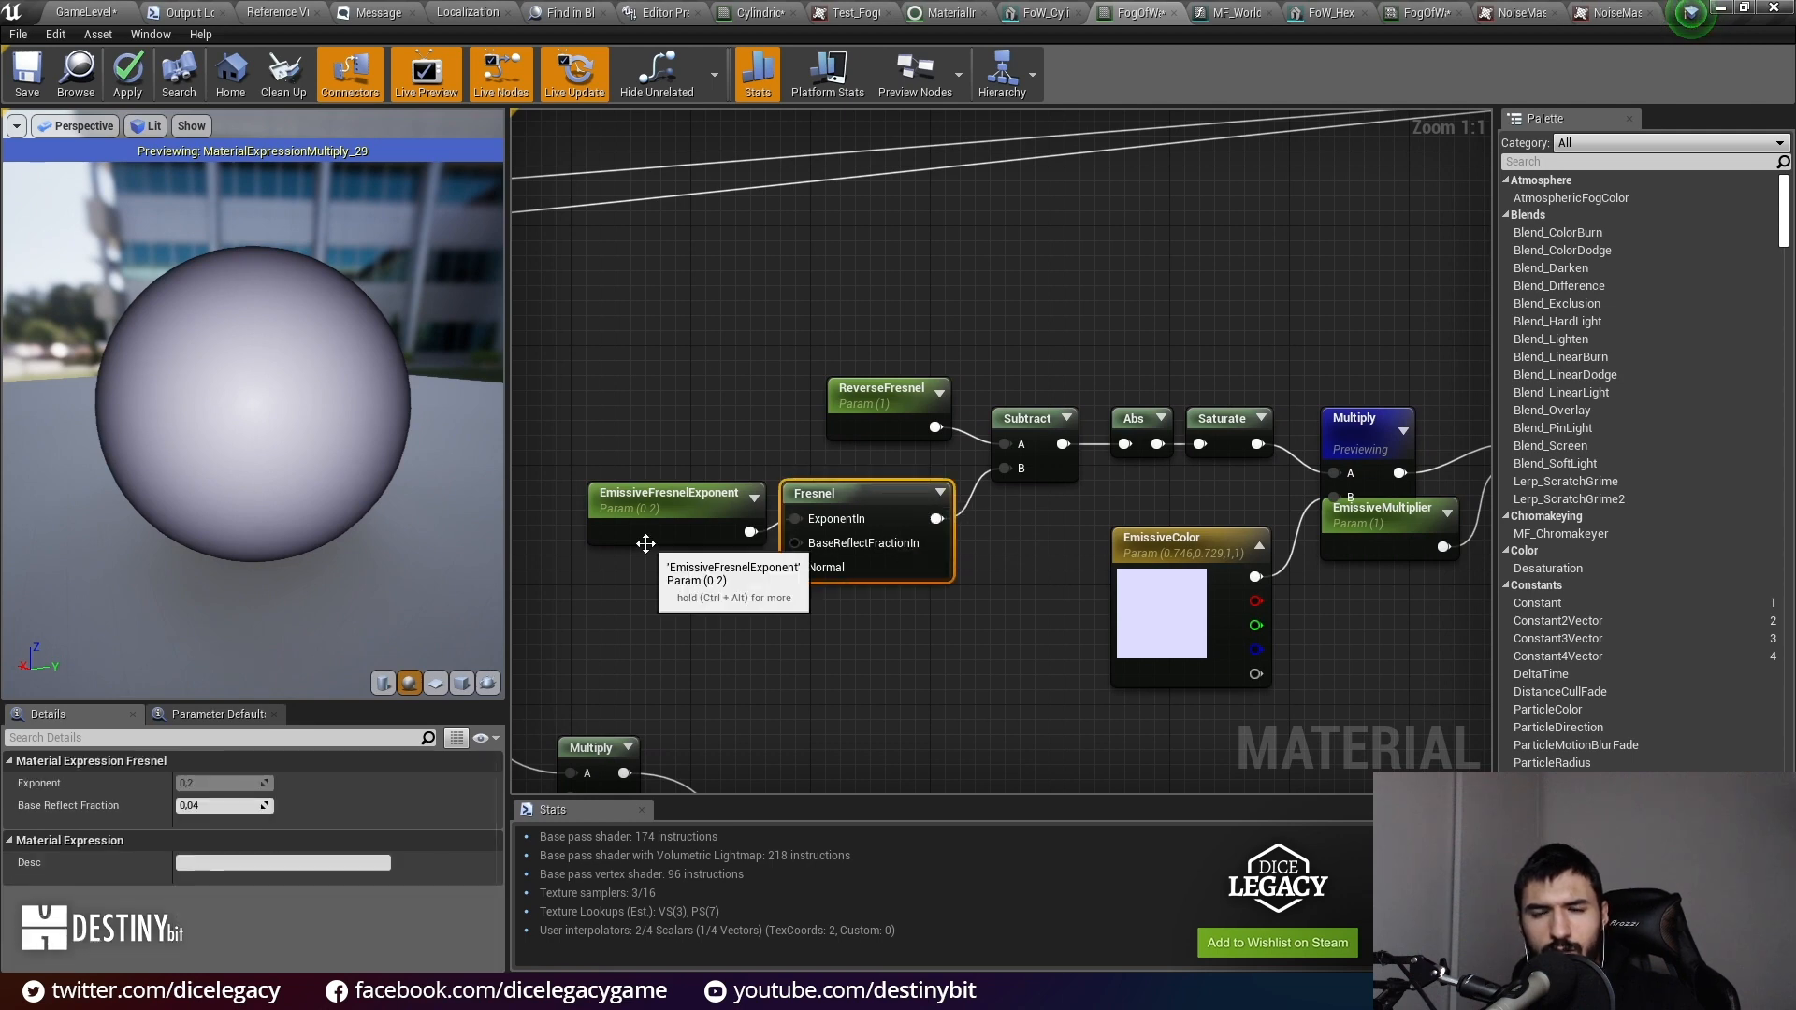
left_click(658, 532)
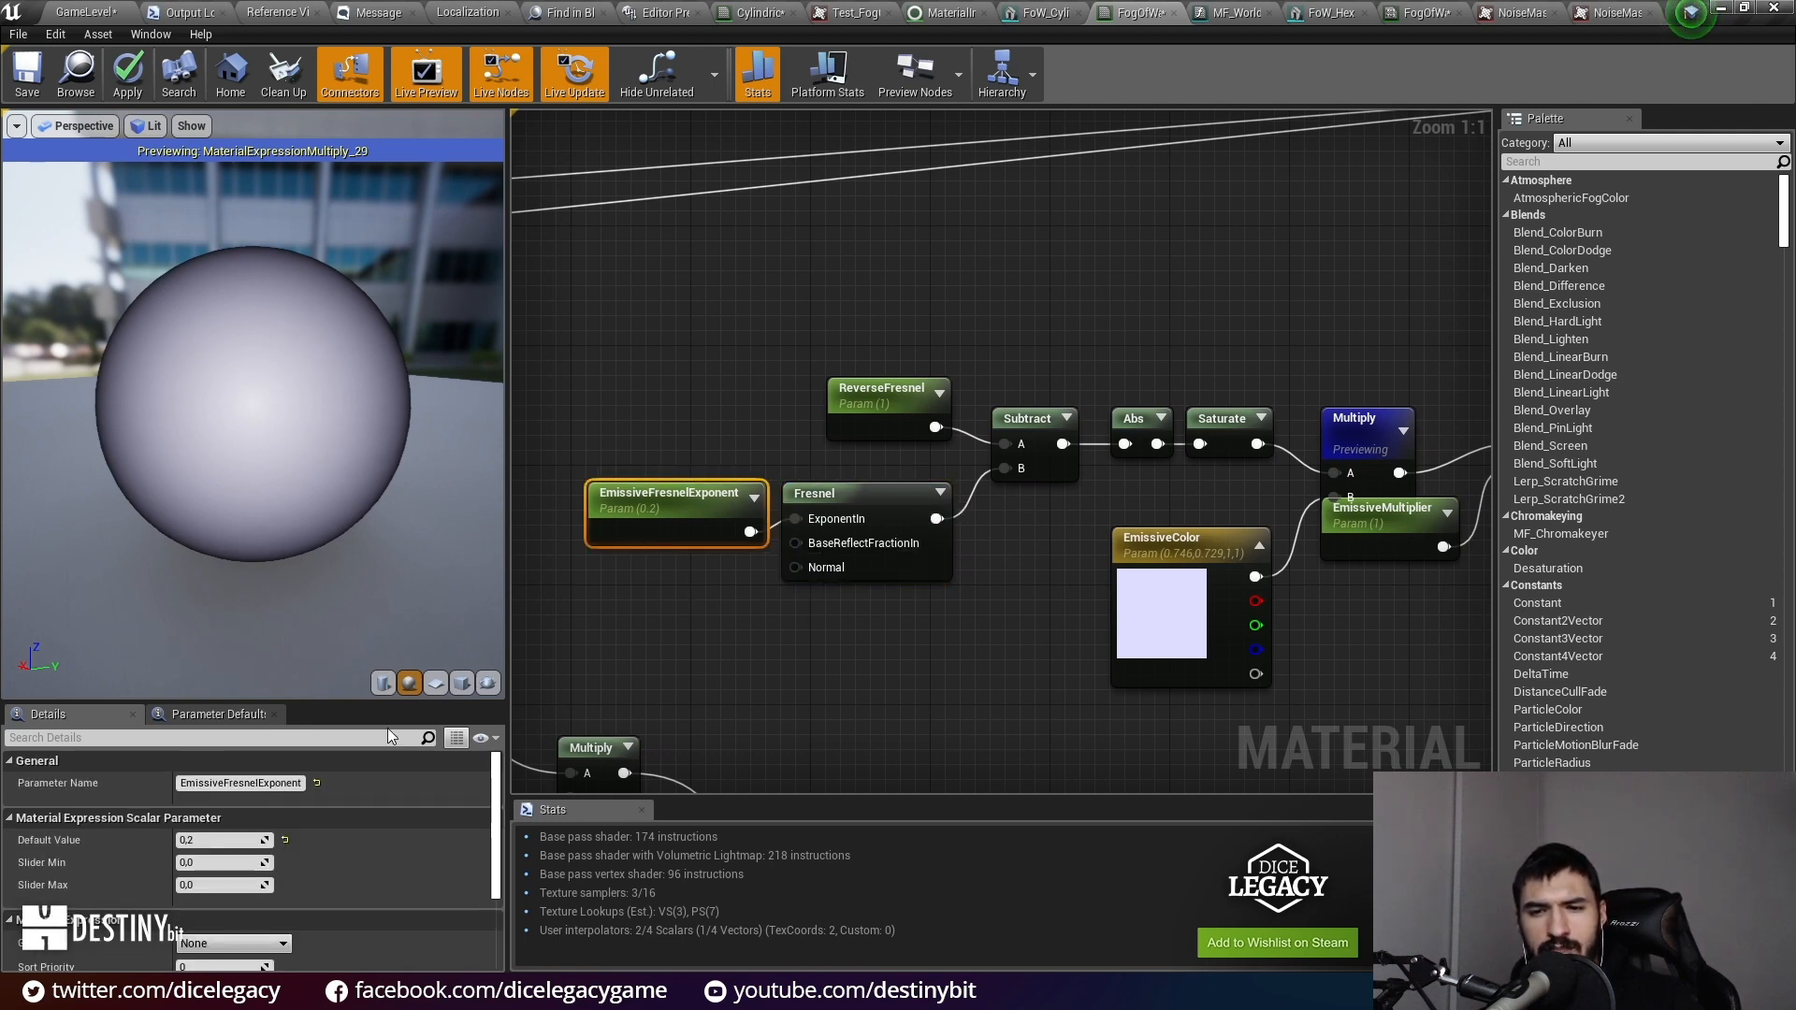
right_click_drag(883, 627, 710, 611)
left_click(676, 405)
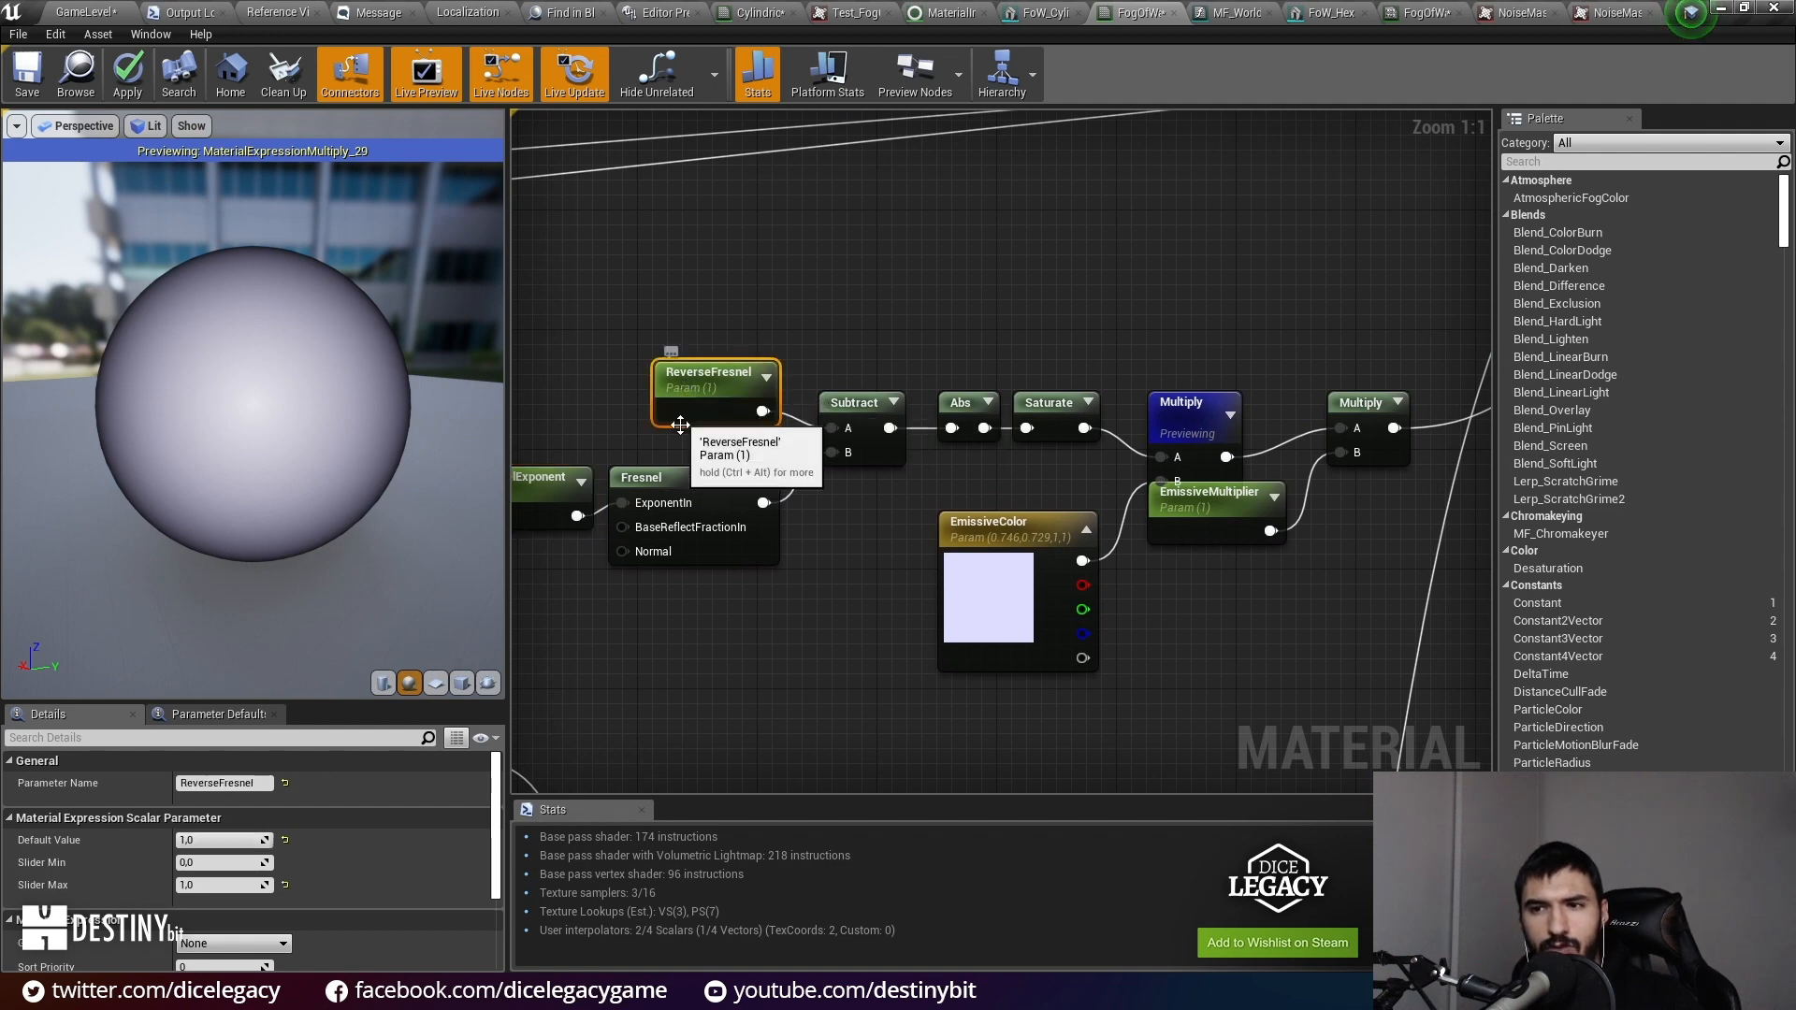
right_click_drag(698, 426, 730, 415)
right_click_drag(791, 355, 969, 356)
left_click_drag(700, 439, 1051, 609)
right_click_drag(1207, 474, 800, 502)
left_click(763, 418)
left_click(851, 419)
left_click(987, 421)
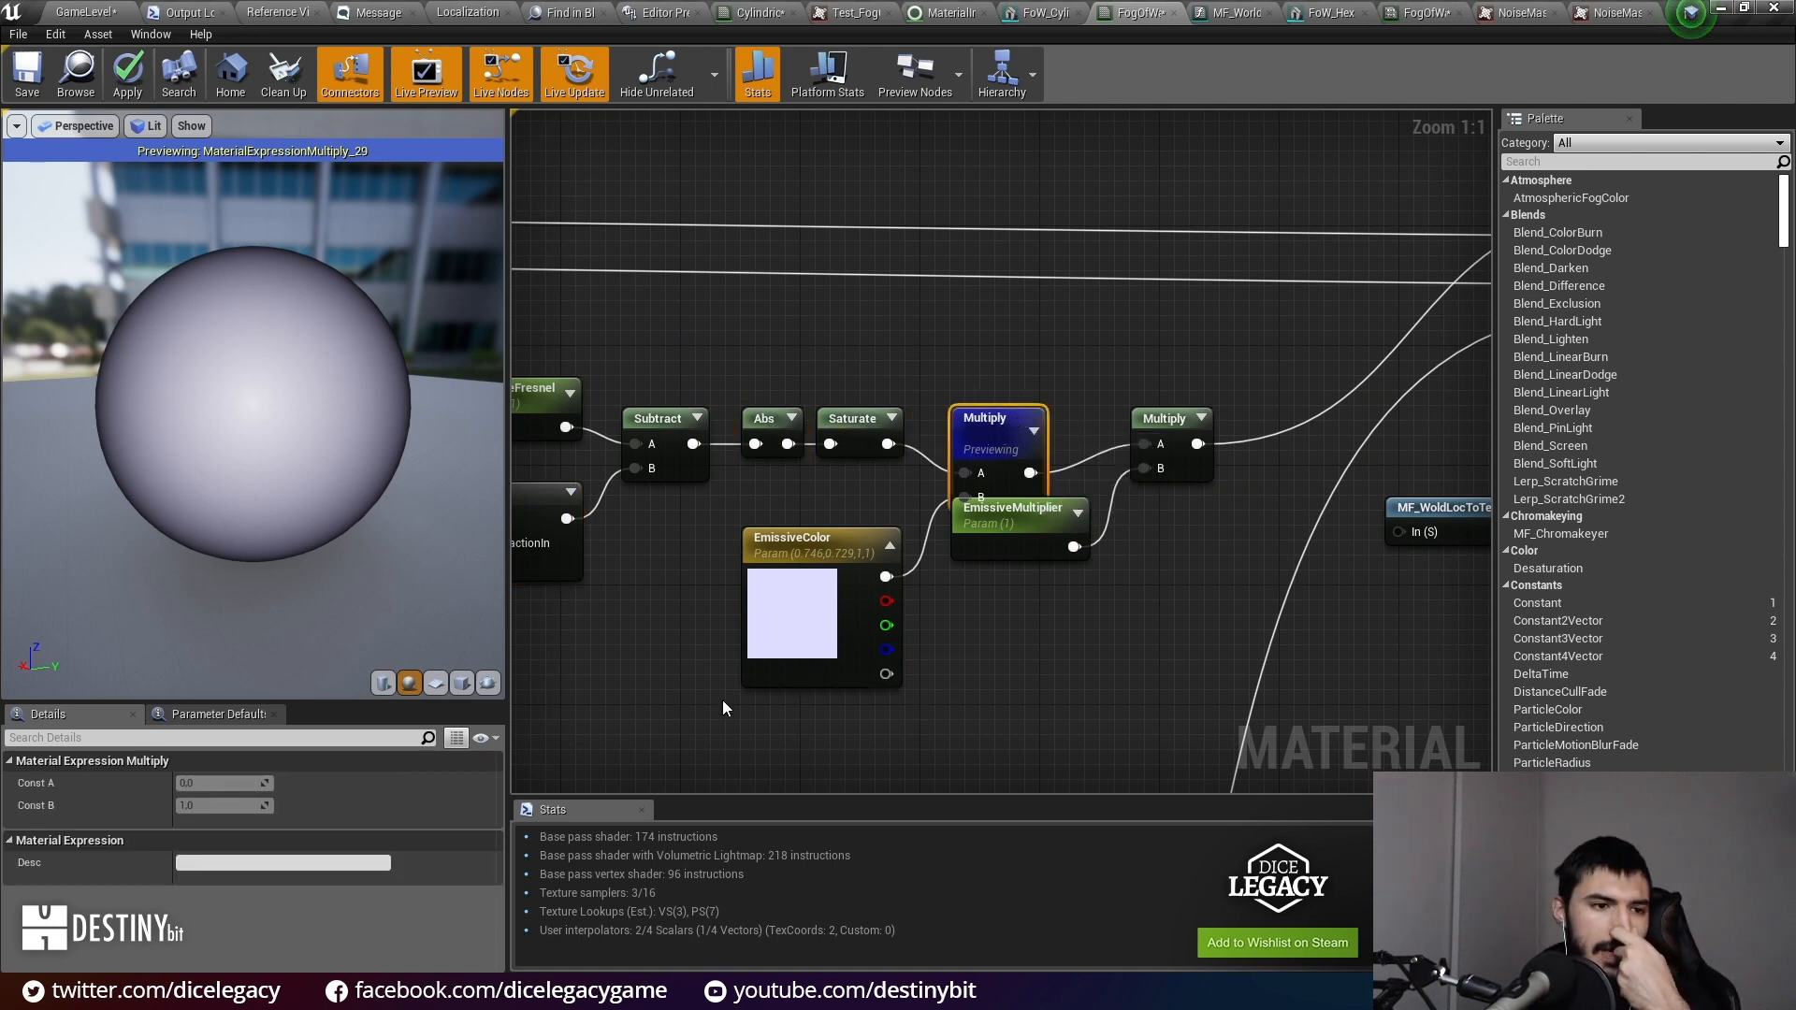
left_click_drag(328, 421, 299, 468)
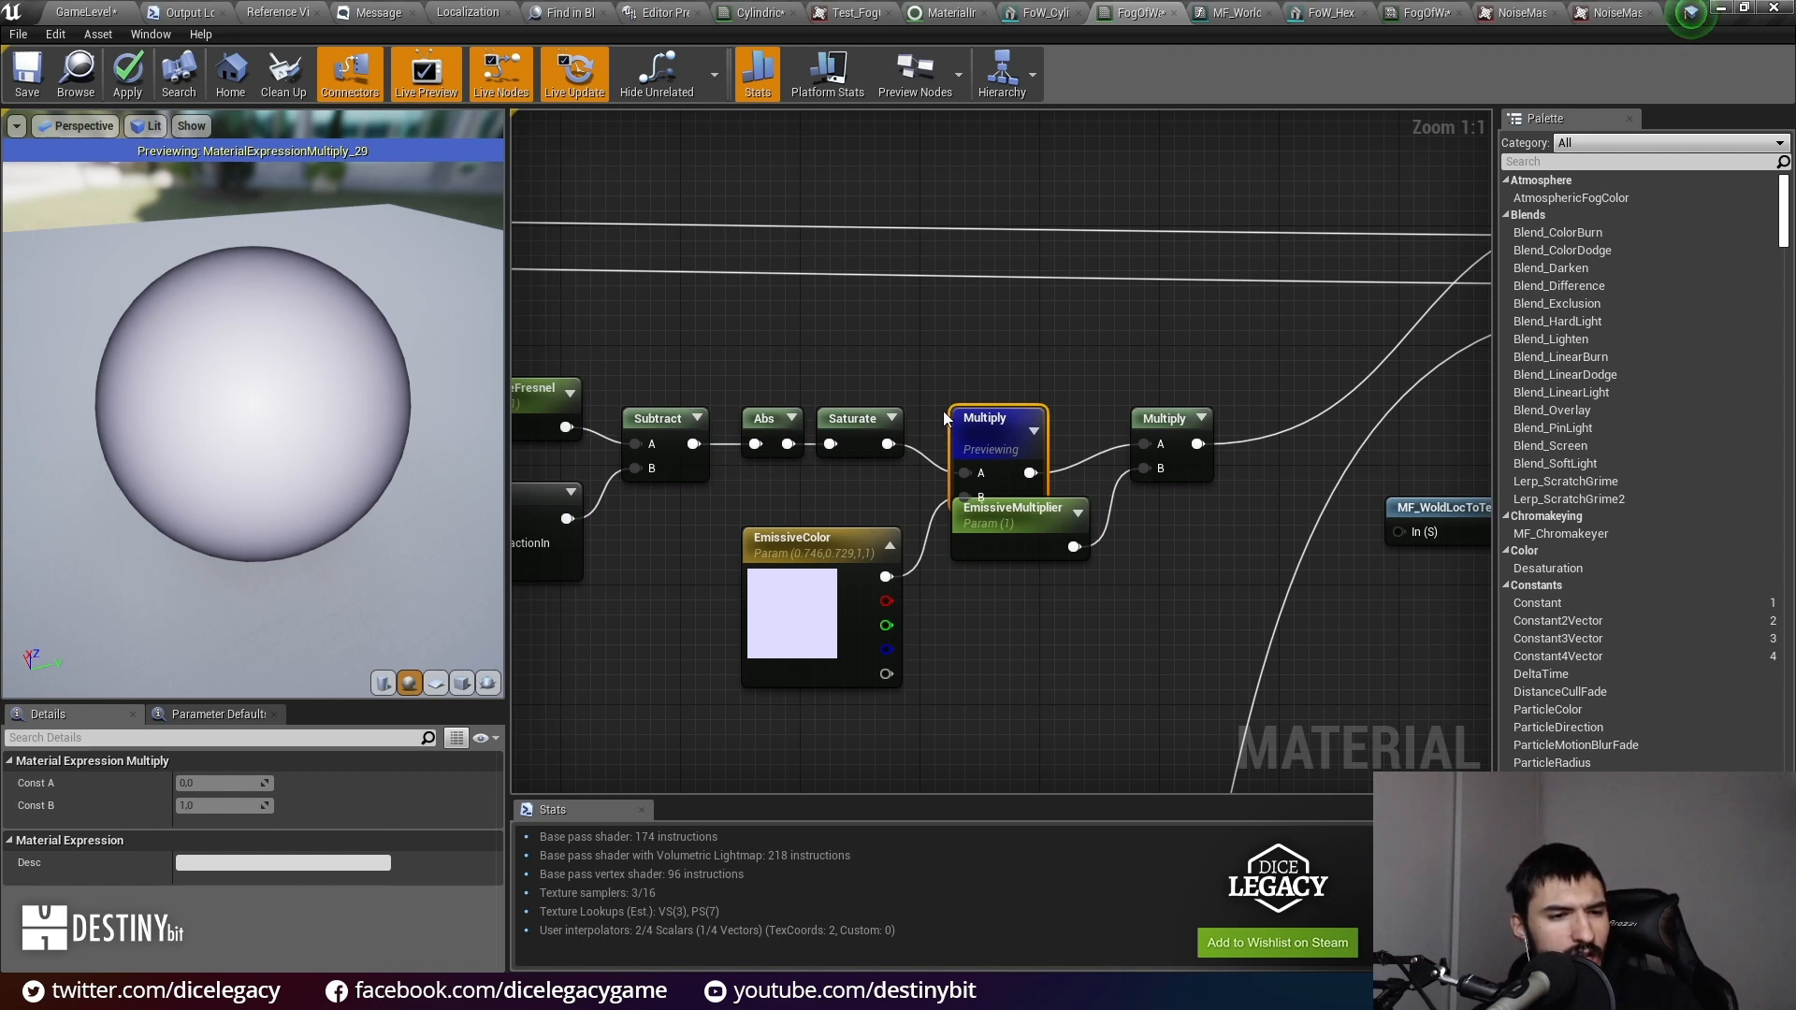
Step: Examine the ColorBottom, ColorTop and Vertex Color nodes feeding the Base Color Lerp
scroll(943, 412, "down", 6)
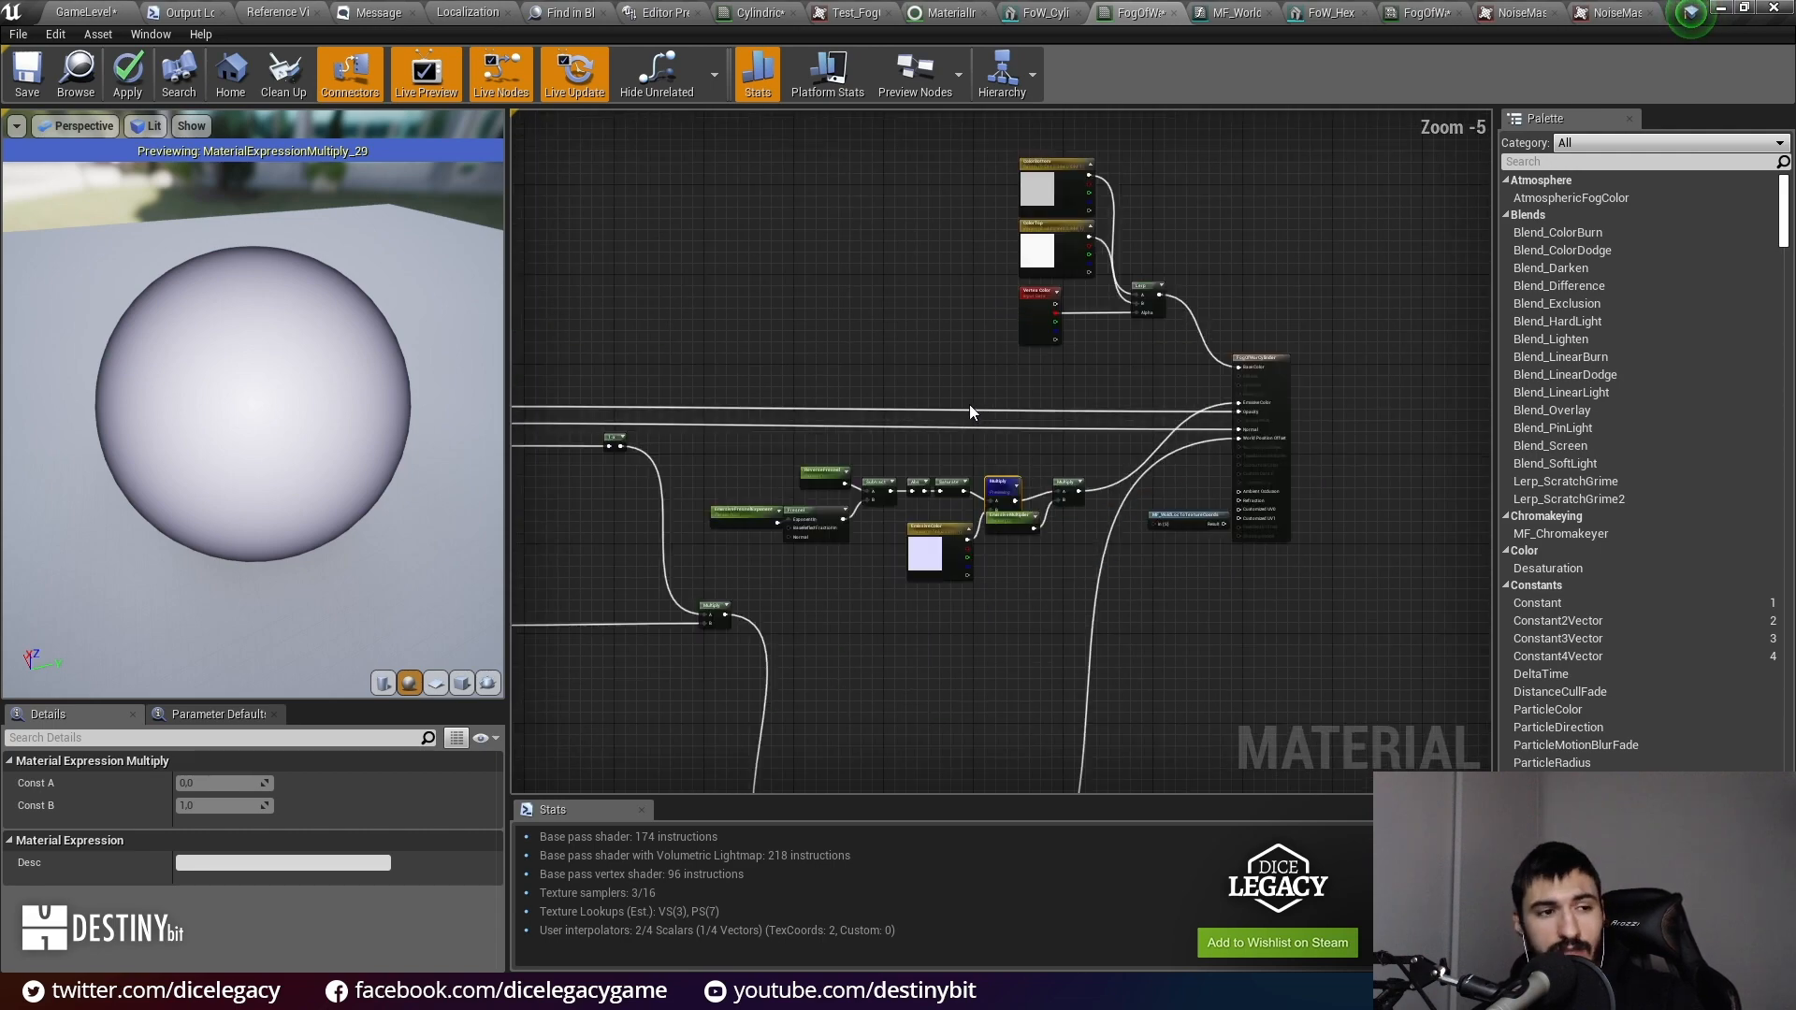
scroll(974, 411, "up", 6)
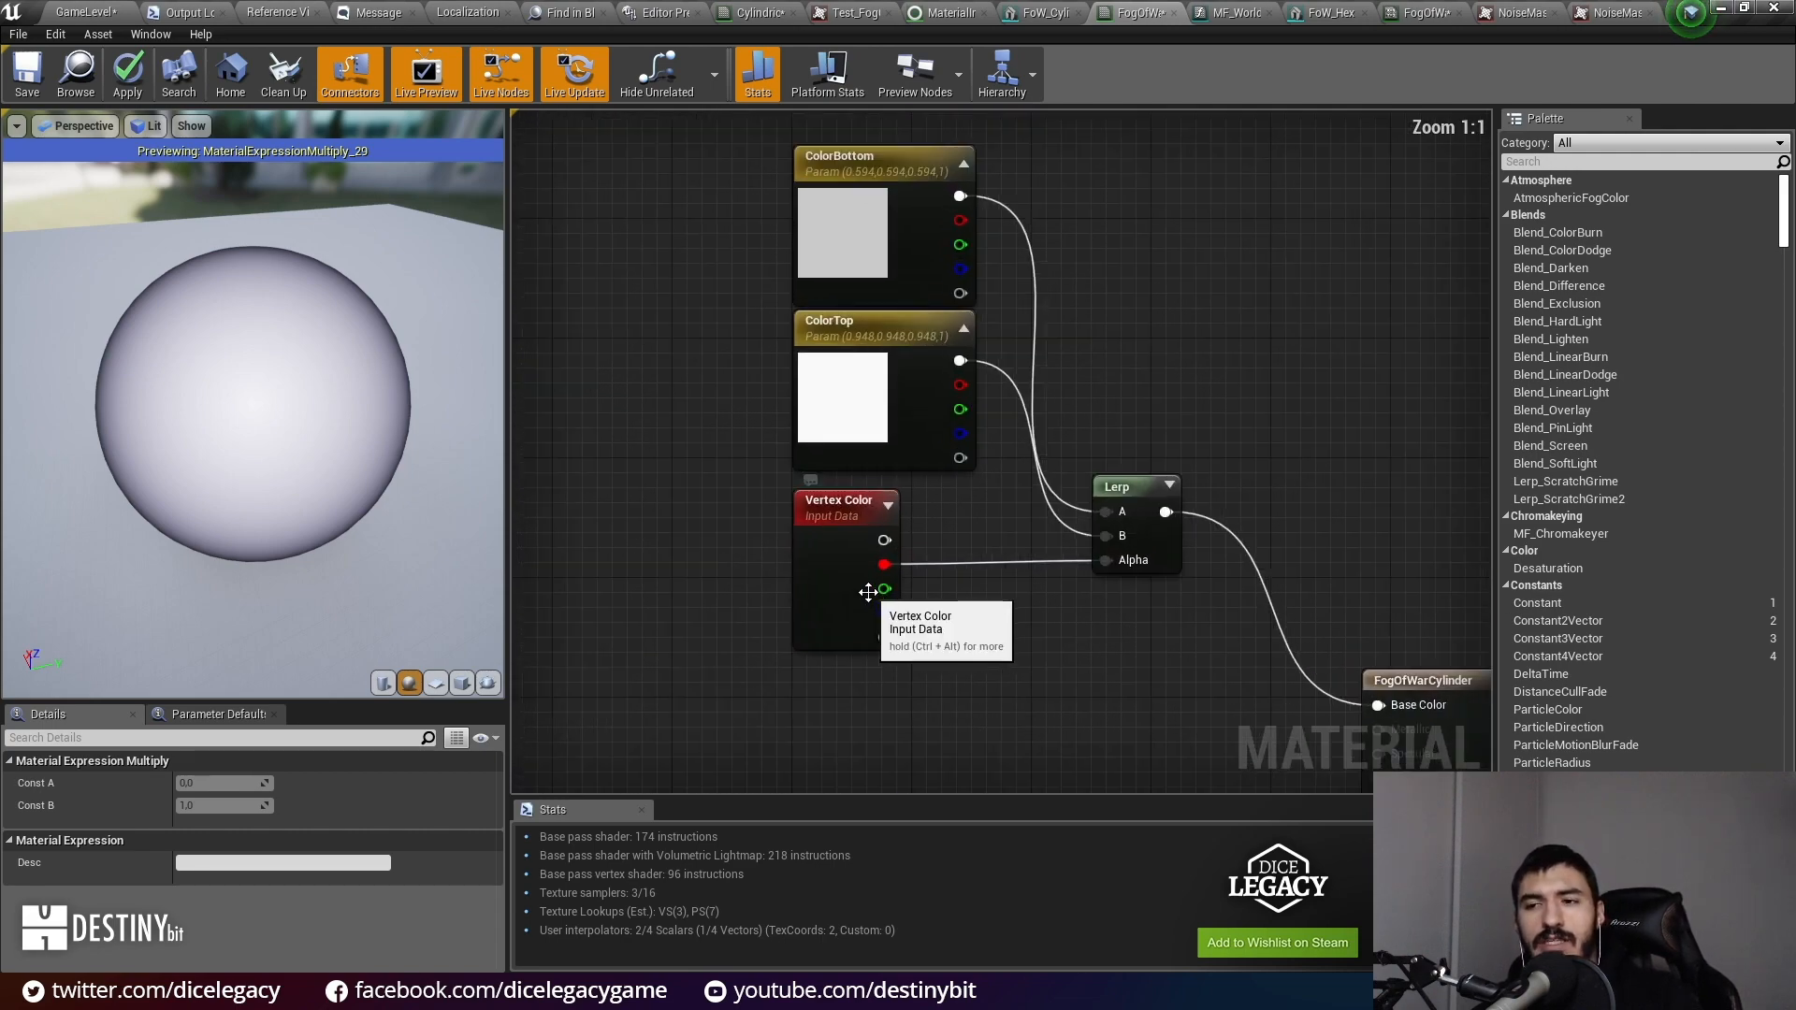
left_click(869, 600)
left_click(869, 238)
left_click(856, 379)
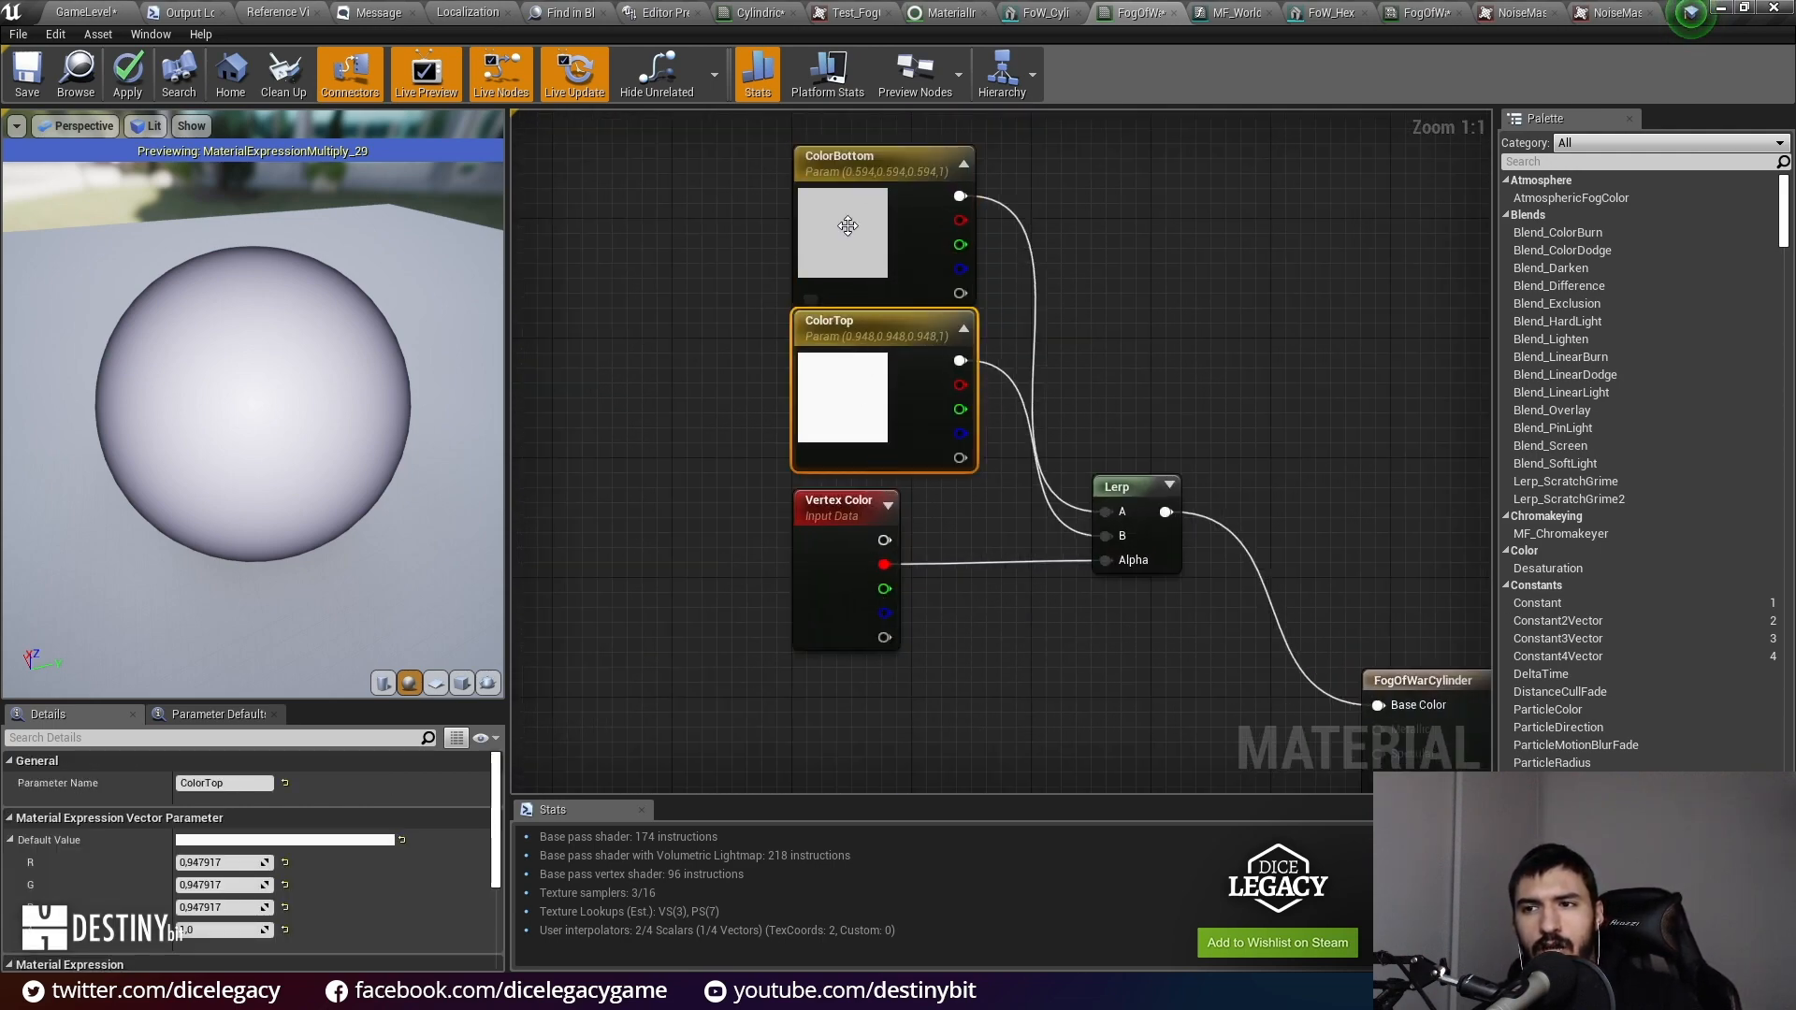
Step: Detach the FogOfWarCylinder_Inst material instance editor into its own window and place it over the running game level
left_click(121, 12)
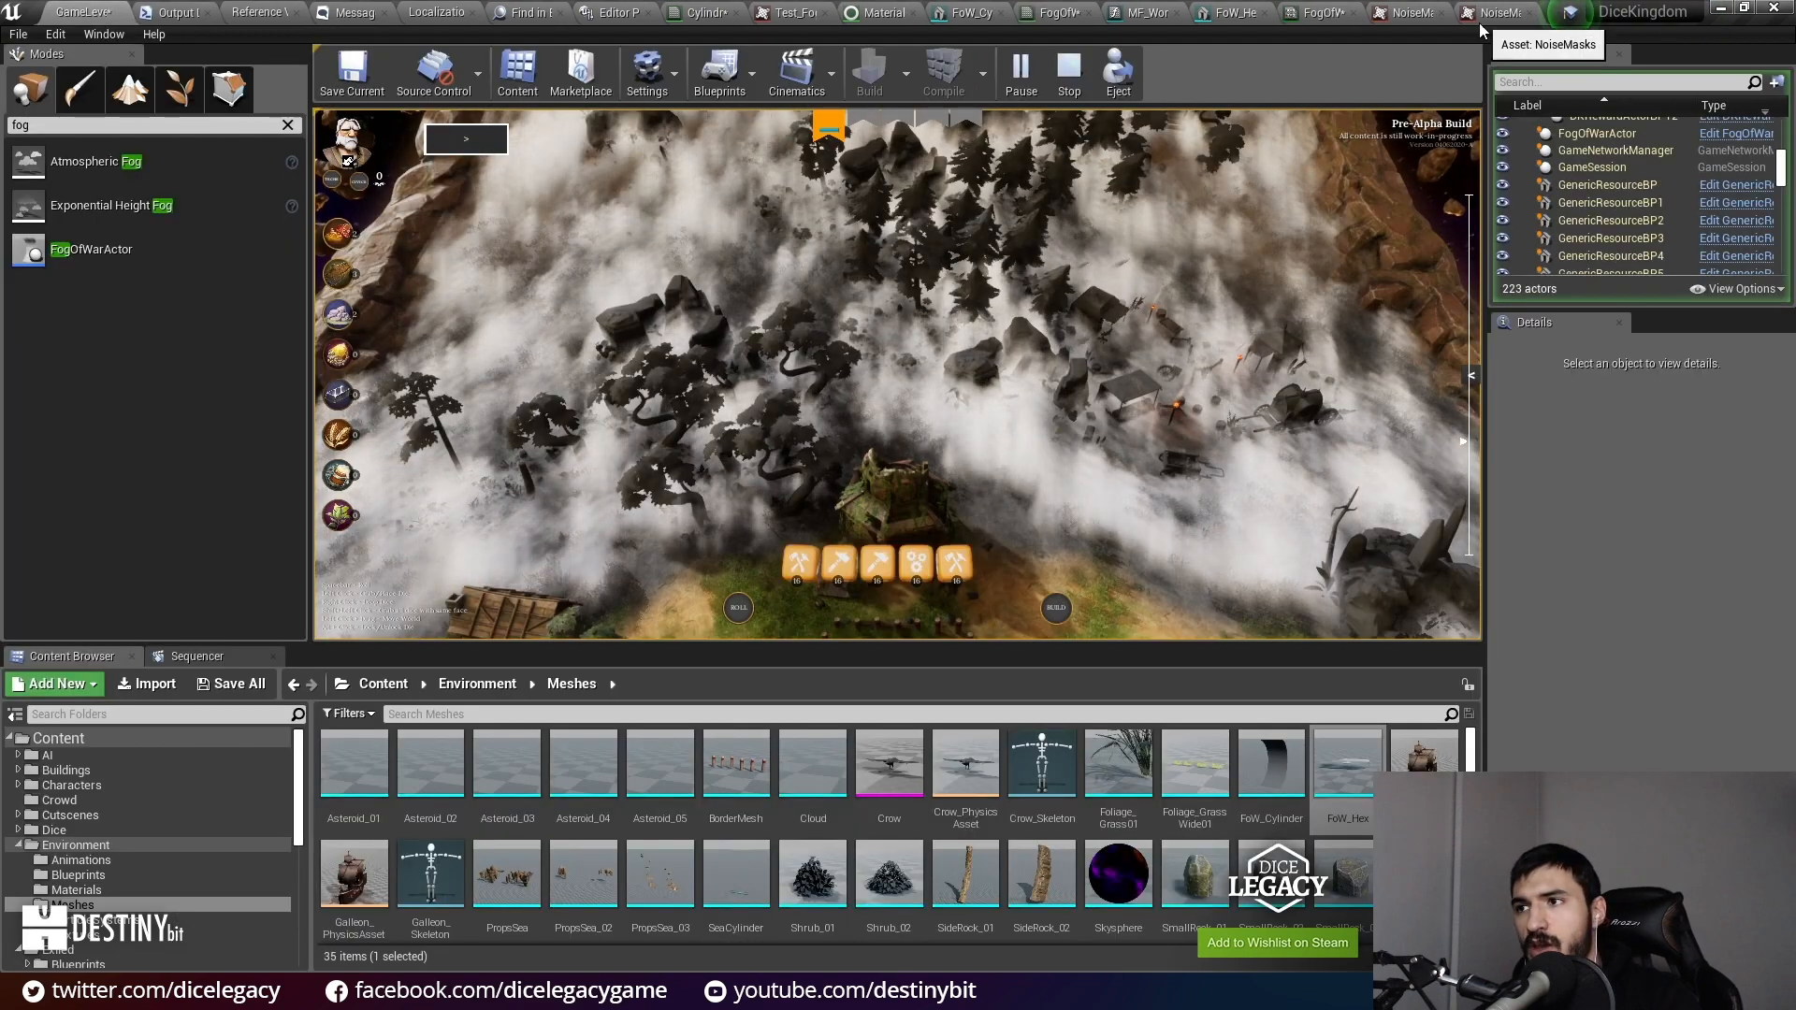
left_click(1319, 12)
left_click_drag(1409, 11, 1190, 388)
left_click(111, 11)
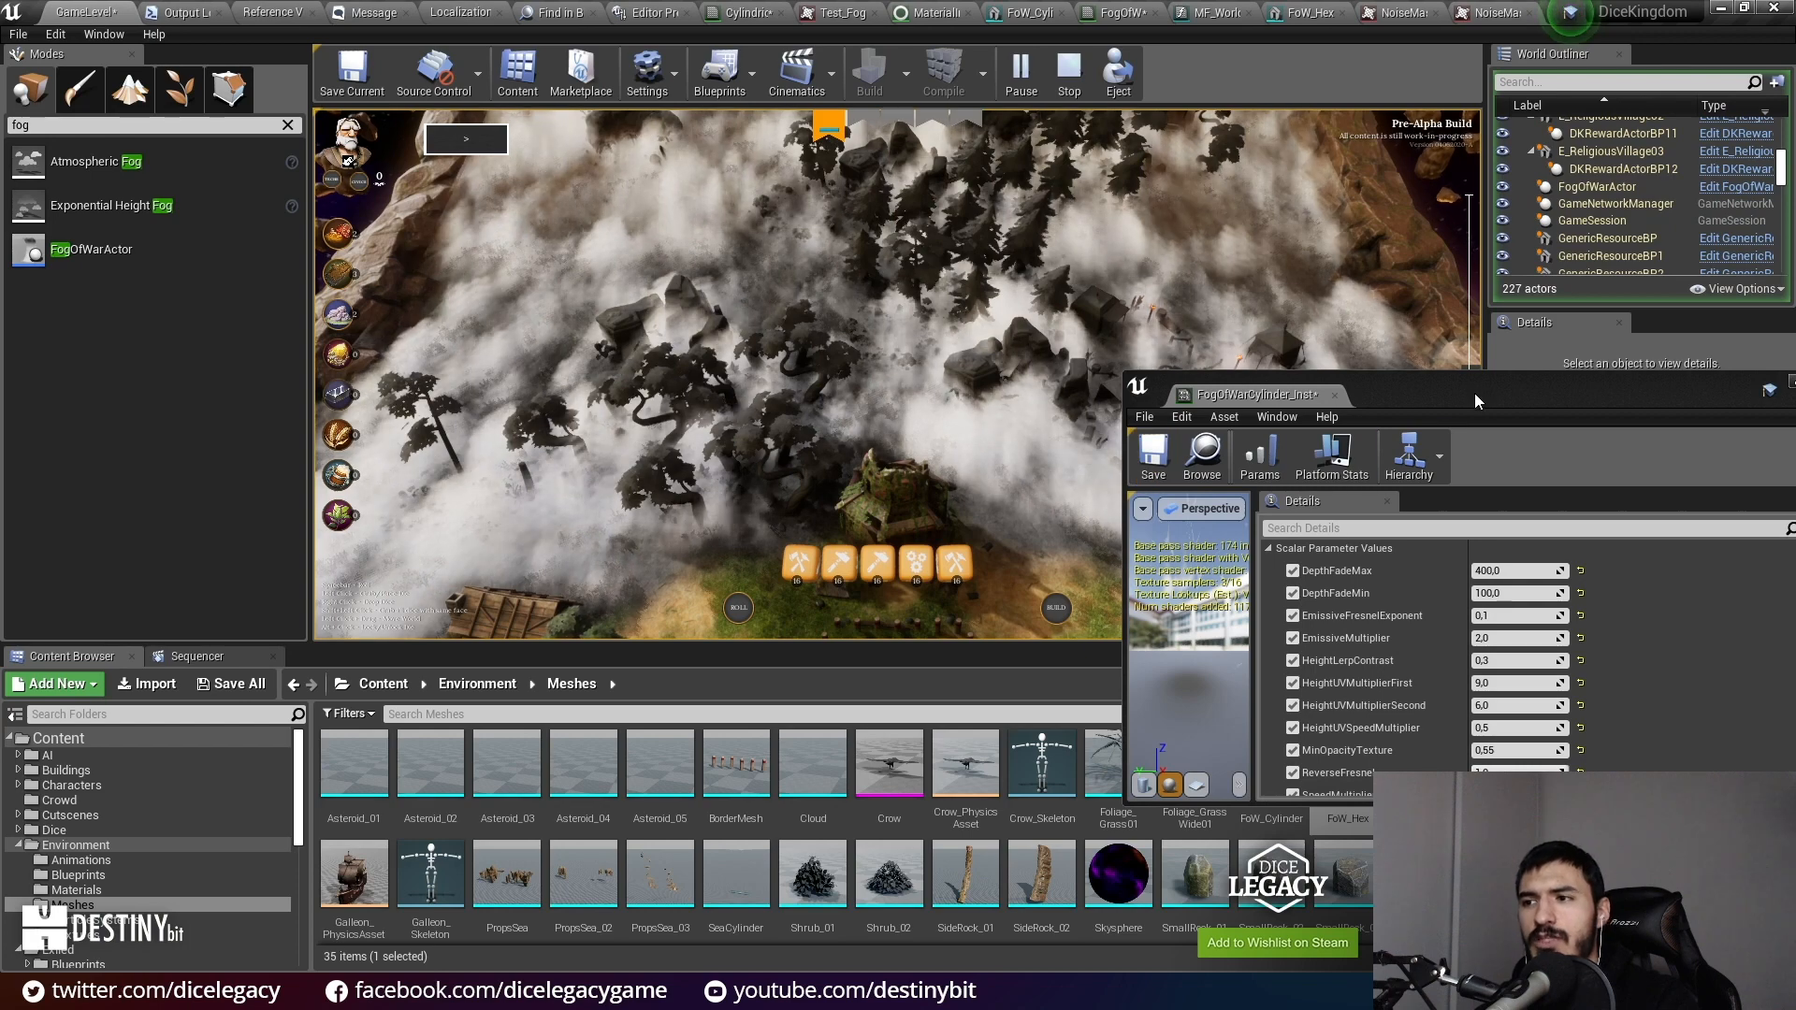
left_click_drag(1474, 373, 1474, 166)
Step: Try orange (R 0.526042, G 0.054782, B 0) for ColorBottom and blue (R 0, G 0.084107, B 0.947917) for ColorTop in the instance
scroll(1325, 649, "down", 3)
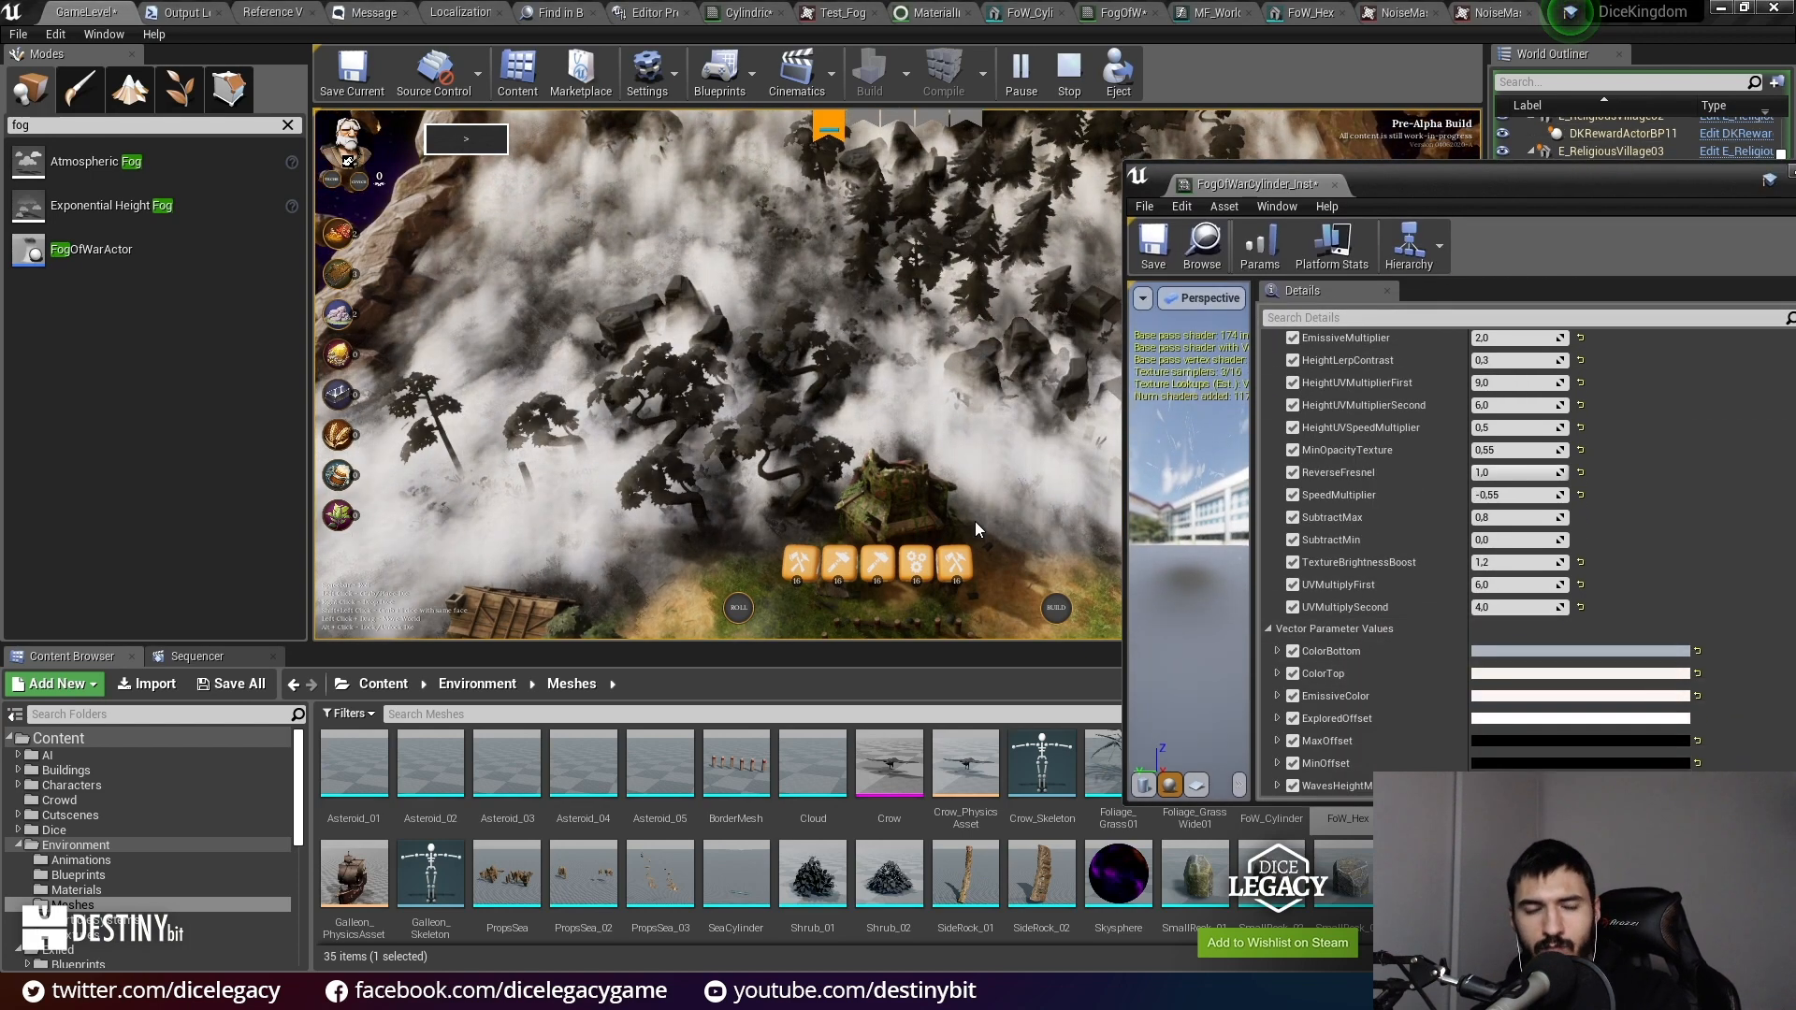
left_click(1544, 652)
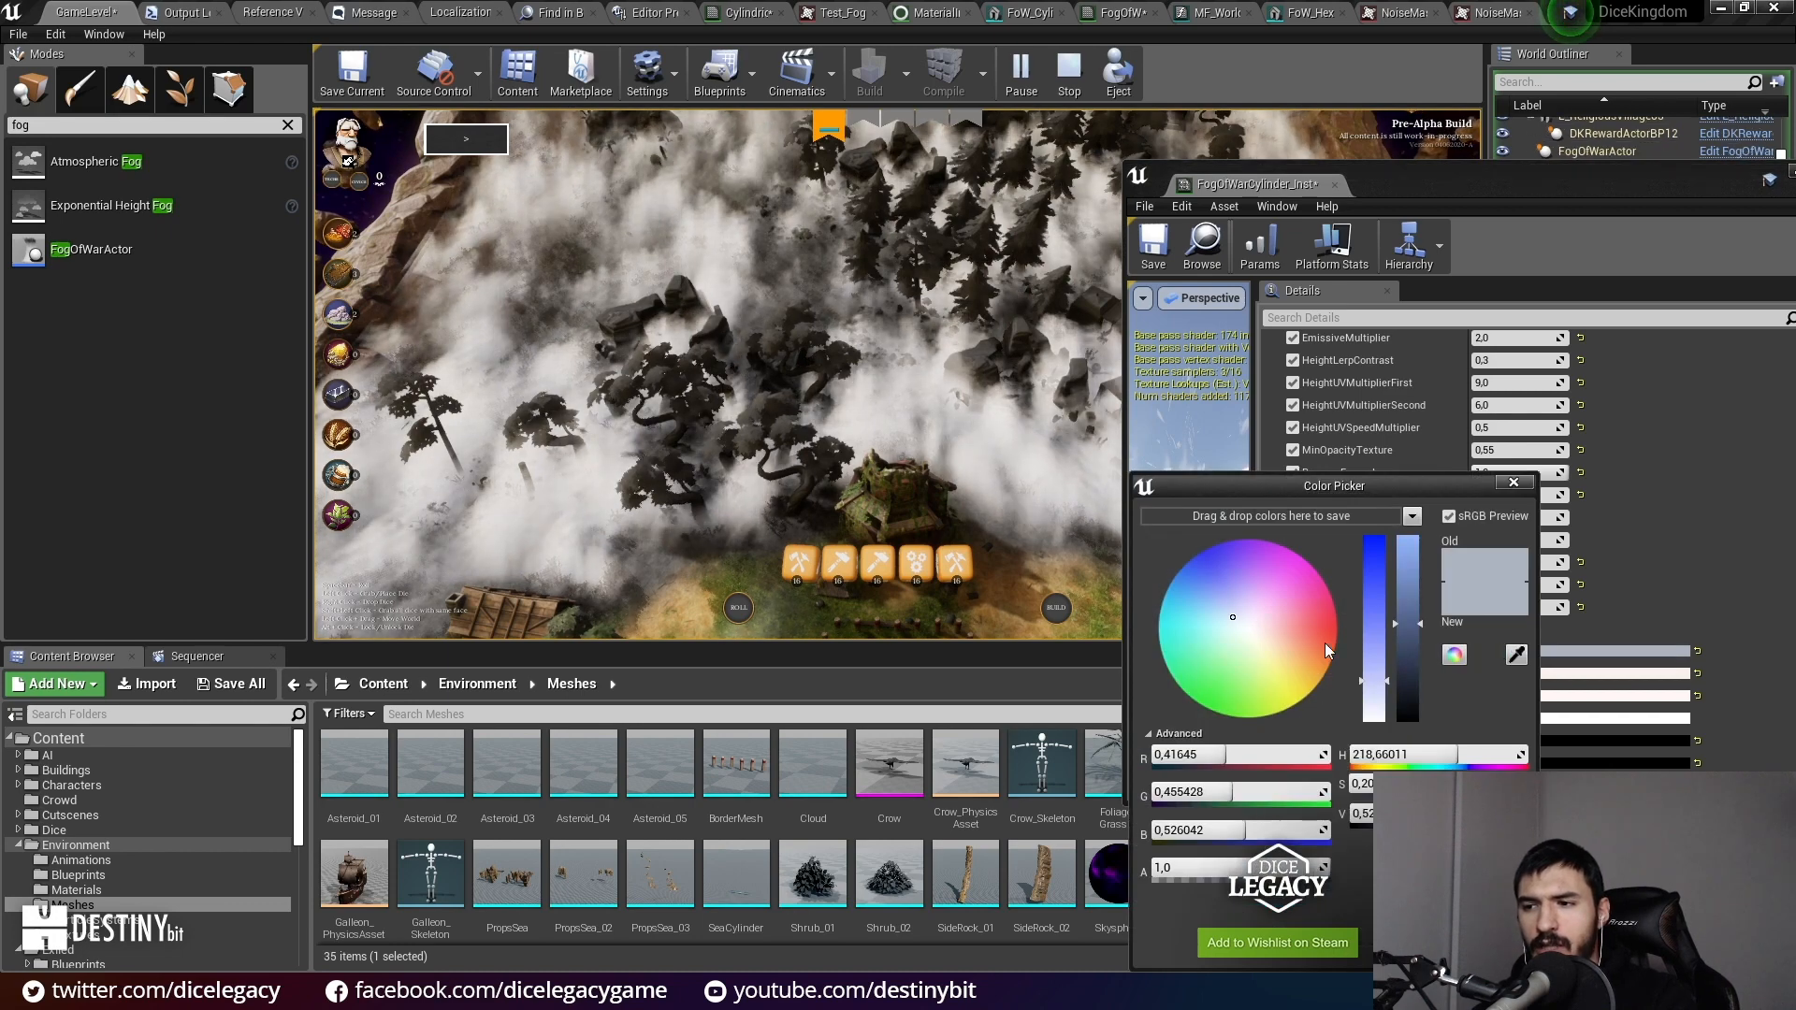
left_click_drag(1333, 637, 1374, 643)
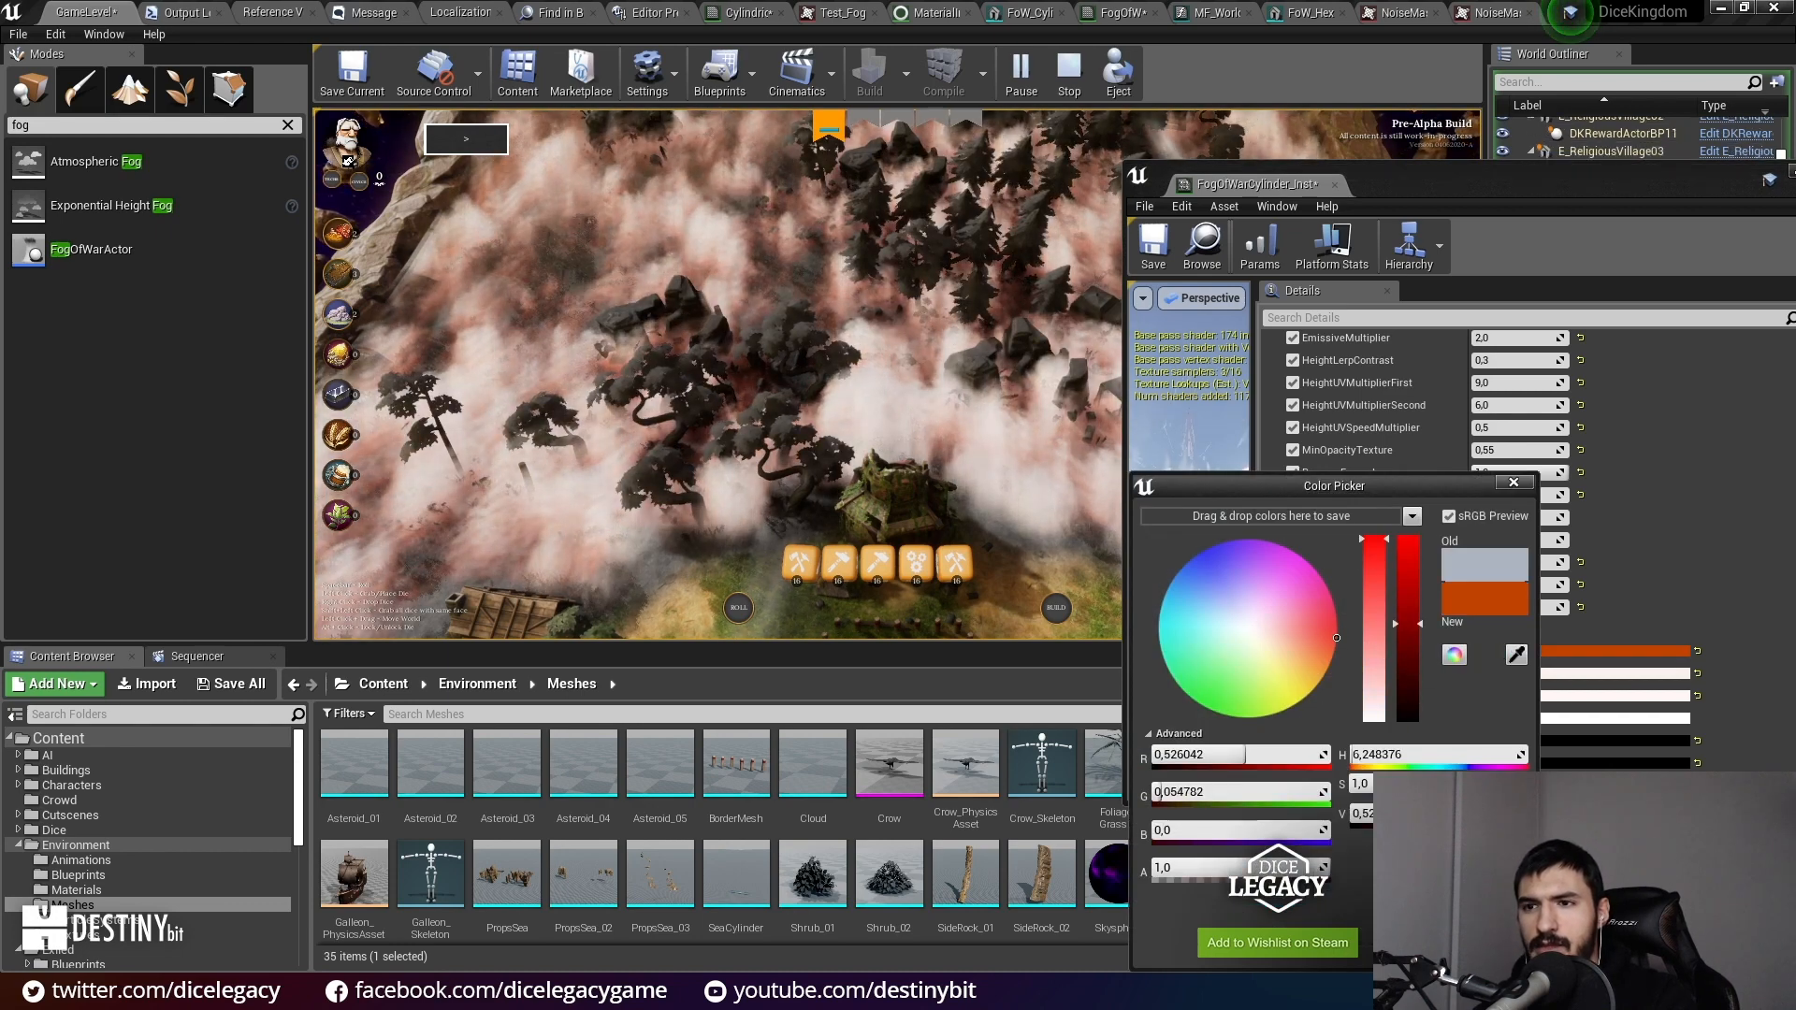
left_click(1426, 948)
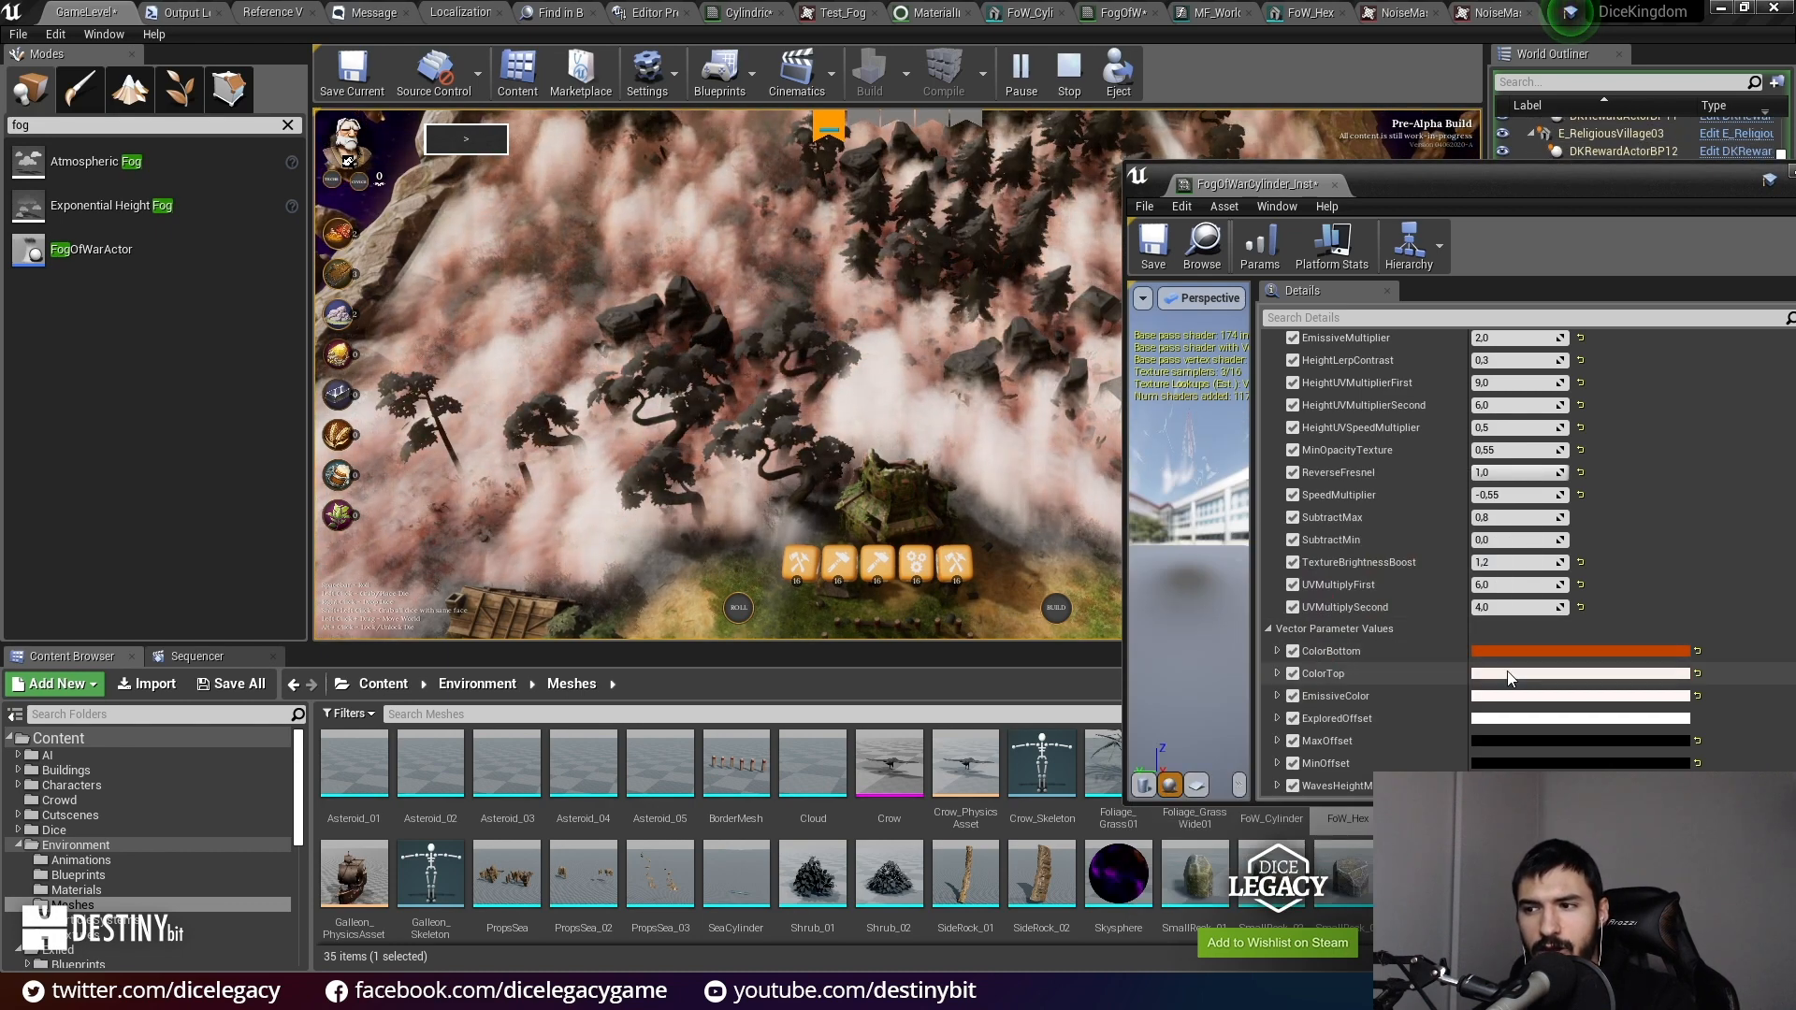
left_click(1581, 674)
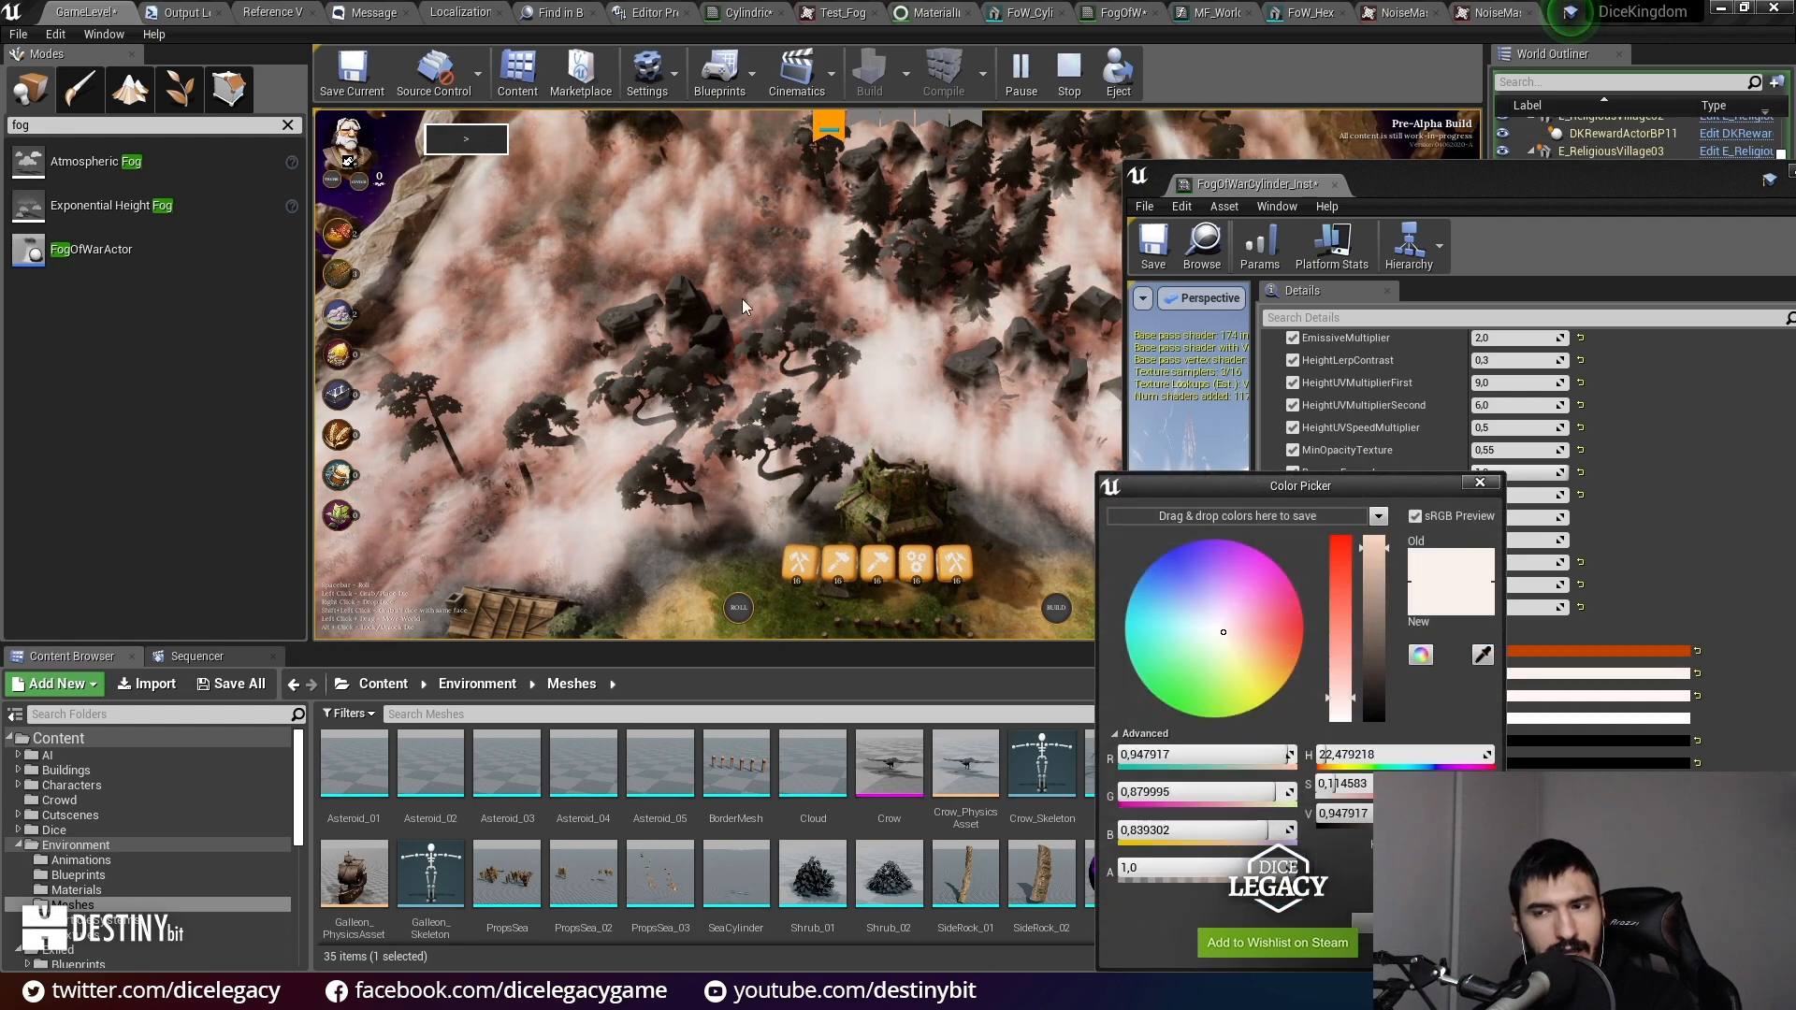
left_click_drag(1283, 670, 1142, 531)
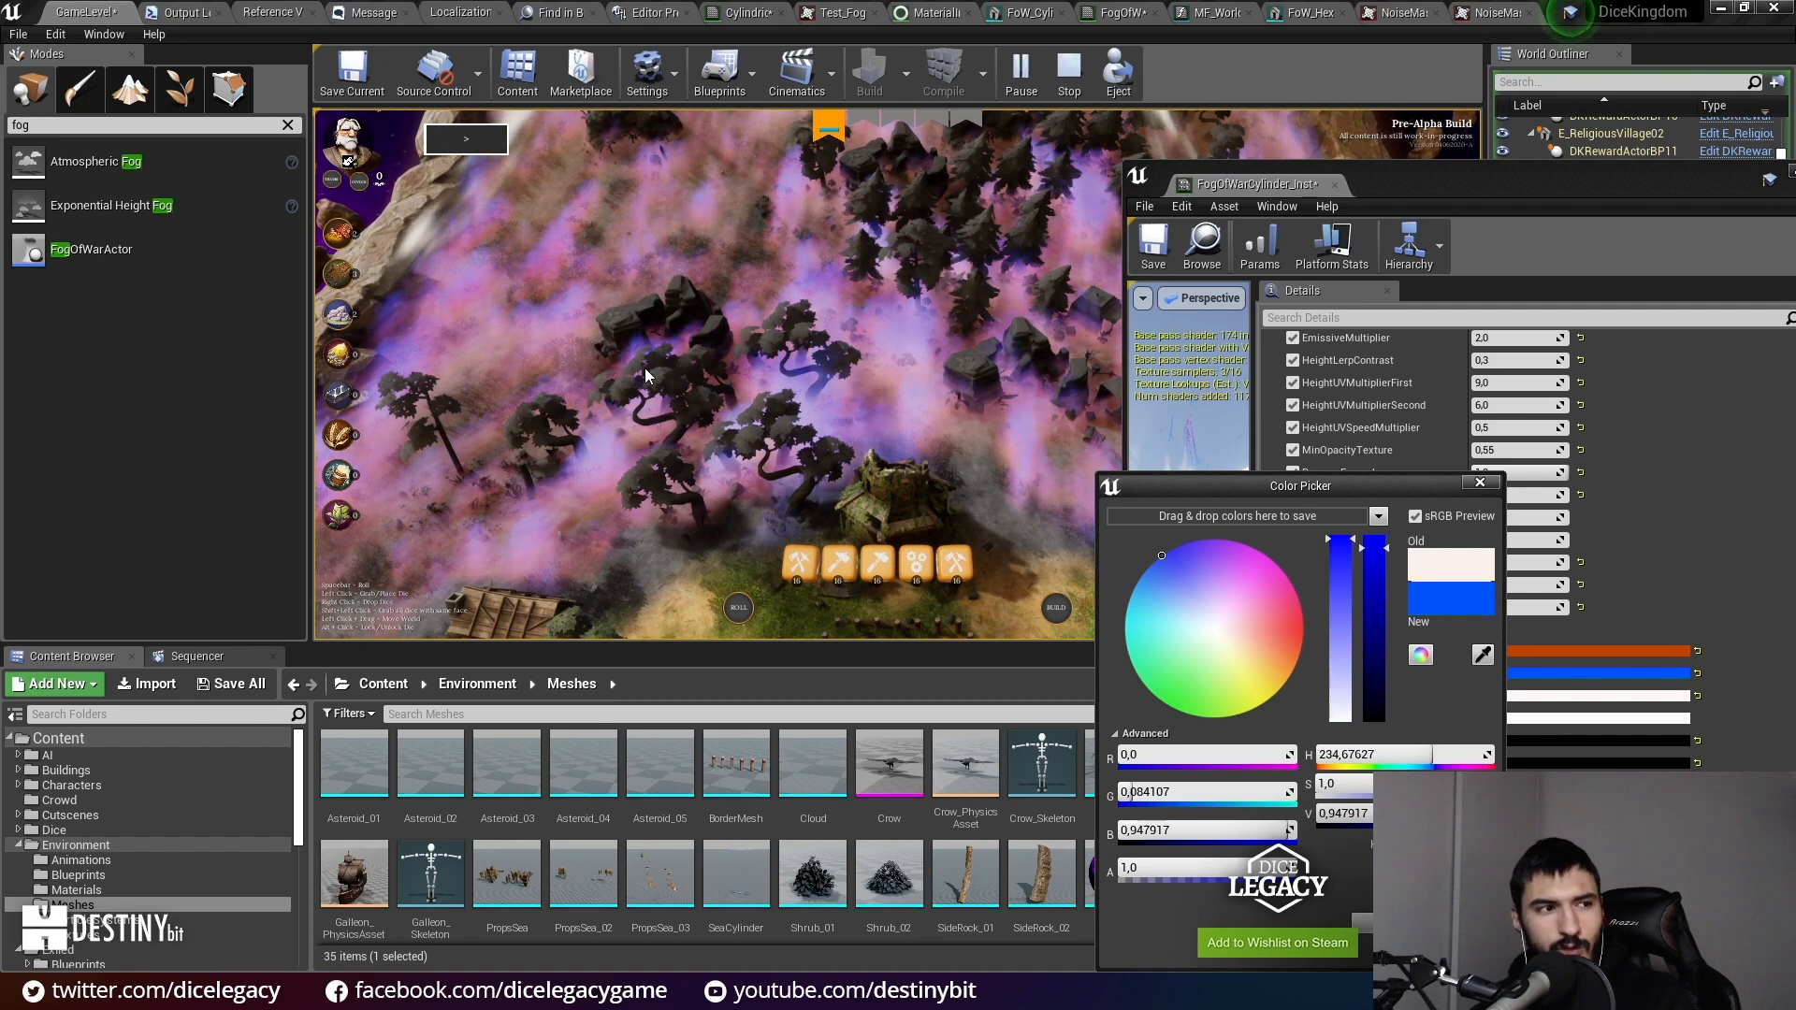
Step: Show the running game full screen and set ColorTop to a pale peach of R 0.947917, G 0.791804, B 0.5919
key("F11")
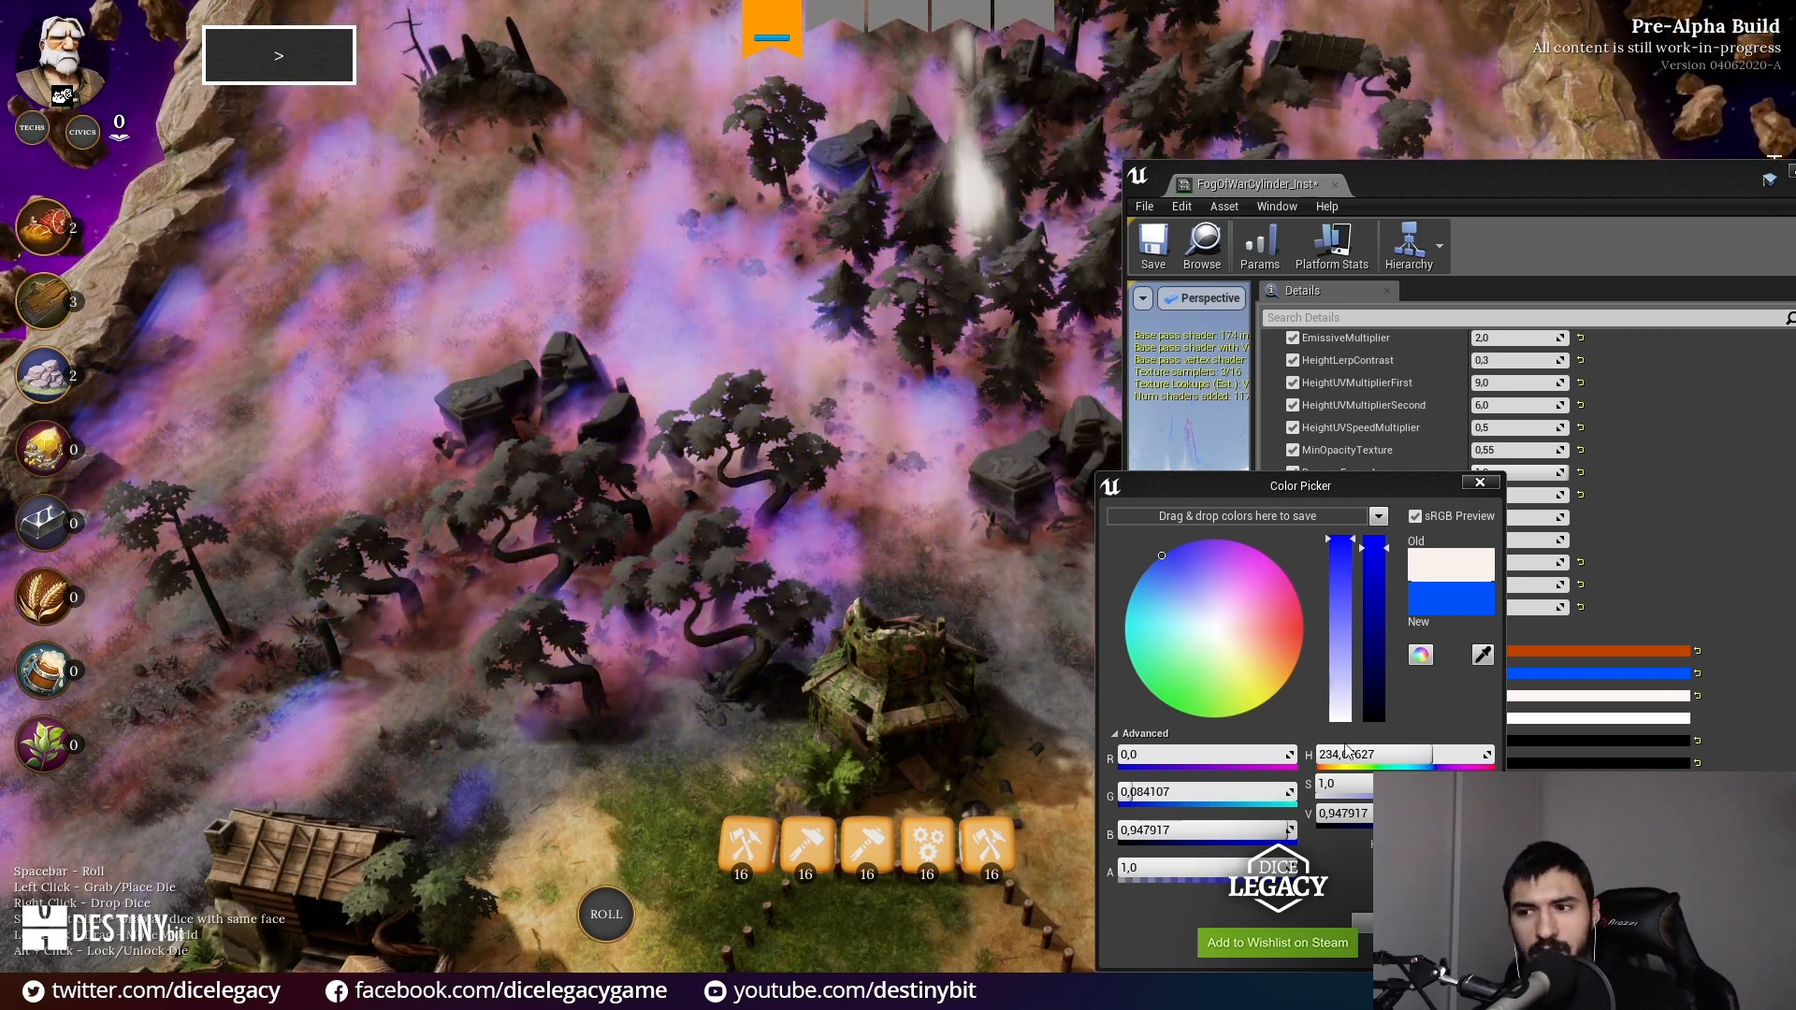
left_click(1226, 634)
left_click_drag(1228, 639, 1242, 647)
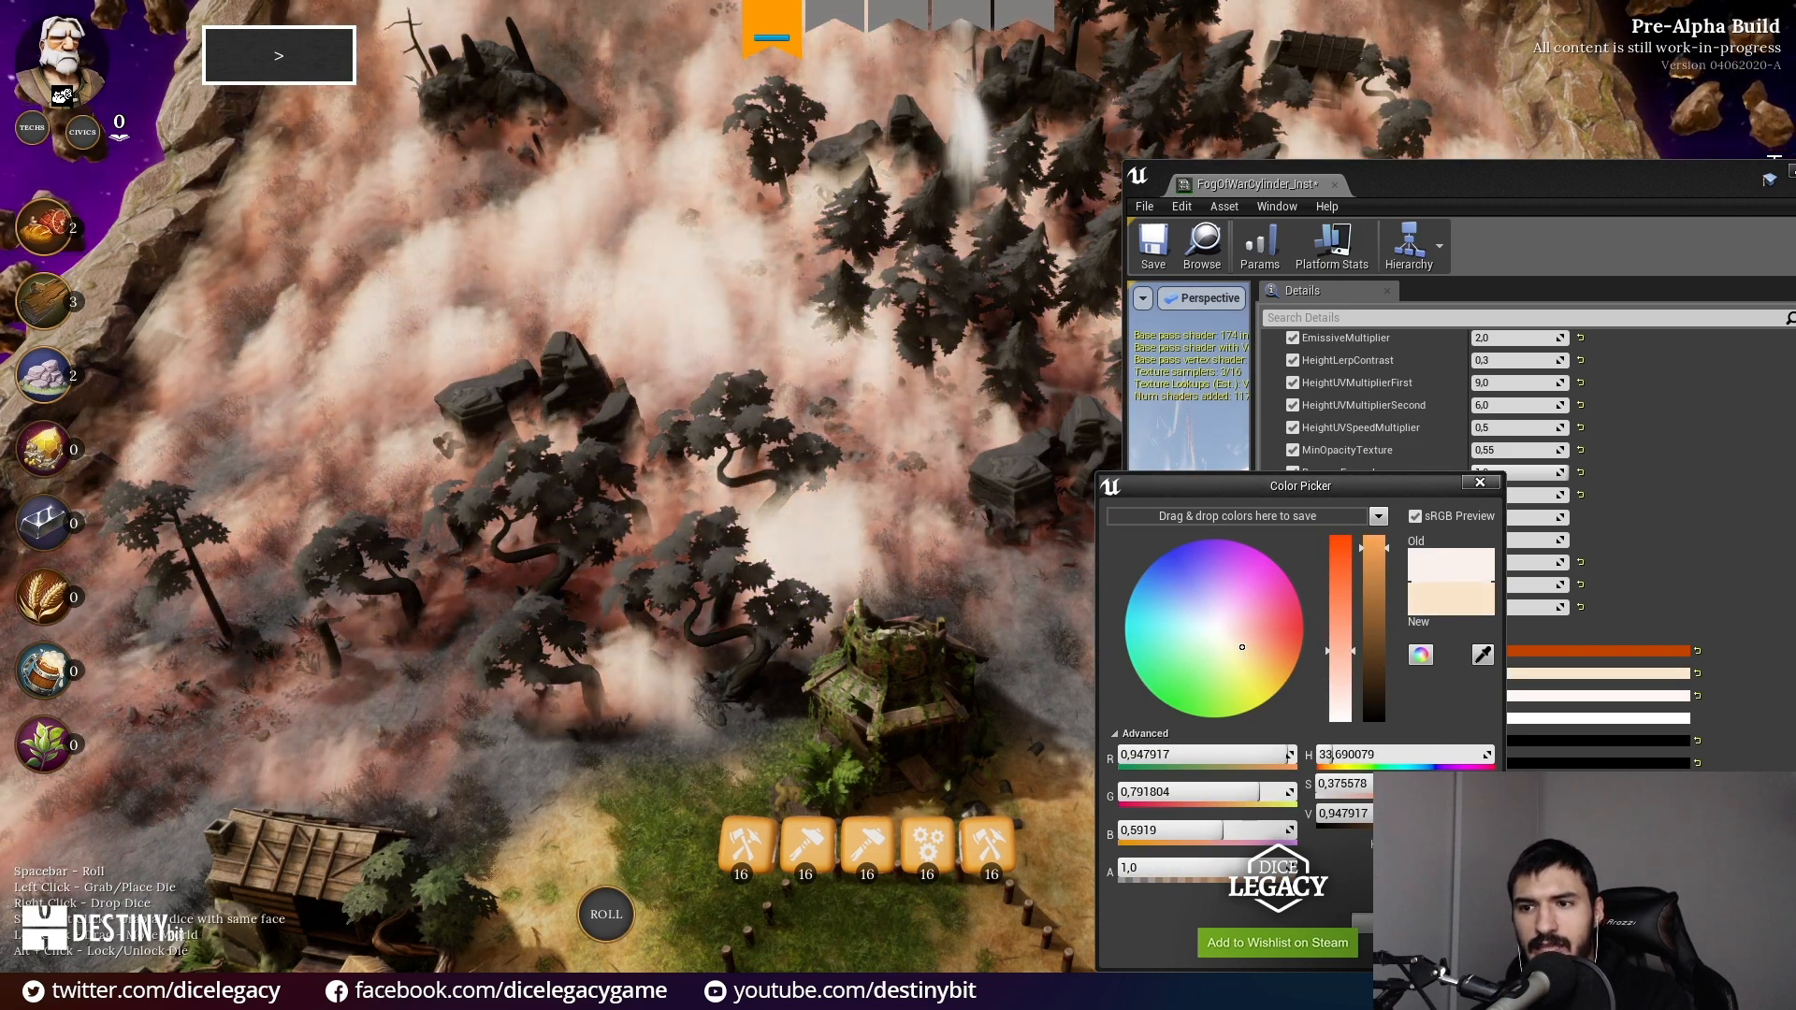
Step: Set ColorBottom to a muted slate blue of about R 0.117, G 0.181, B 0.224 in the fog material instance
left_click(1512, 653)
left_click(1512, 653)
left_click(1249, 646)
mouse_move(1249, 645)
left_mouse_down()
mouse_move(1248, 672)
mouse_move(1211, 673)
mouse_move(1145, 608)
mouse_move(1220, 581)
mouse_move(1200, 625)
left_mouse_up()
left_click_drag(1378, 623, 1378, 679)
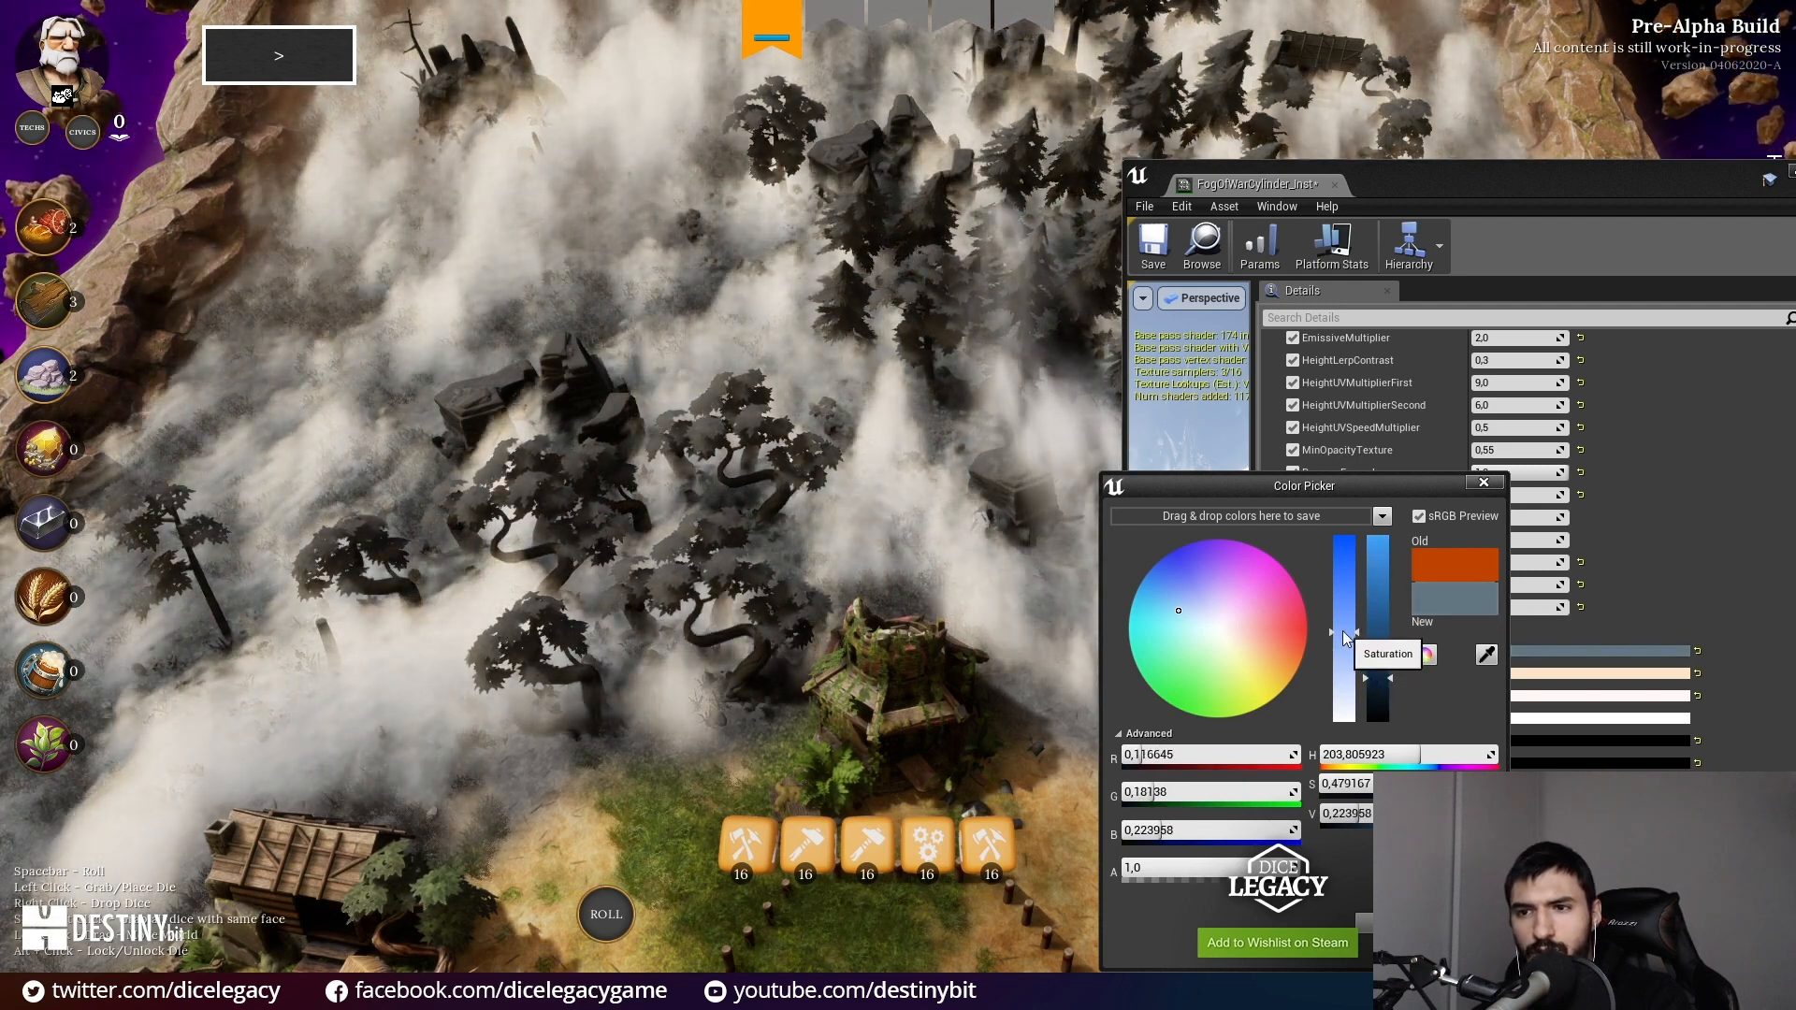
left_click(1392, 923)
Step: Adjust ColorTop to a softer peach of R 0.947917, G 0.775666, B 0.638808
left_click(1518, 673)
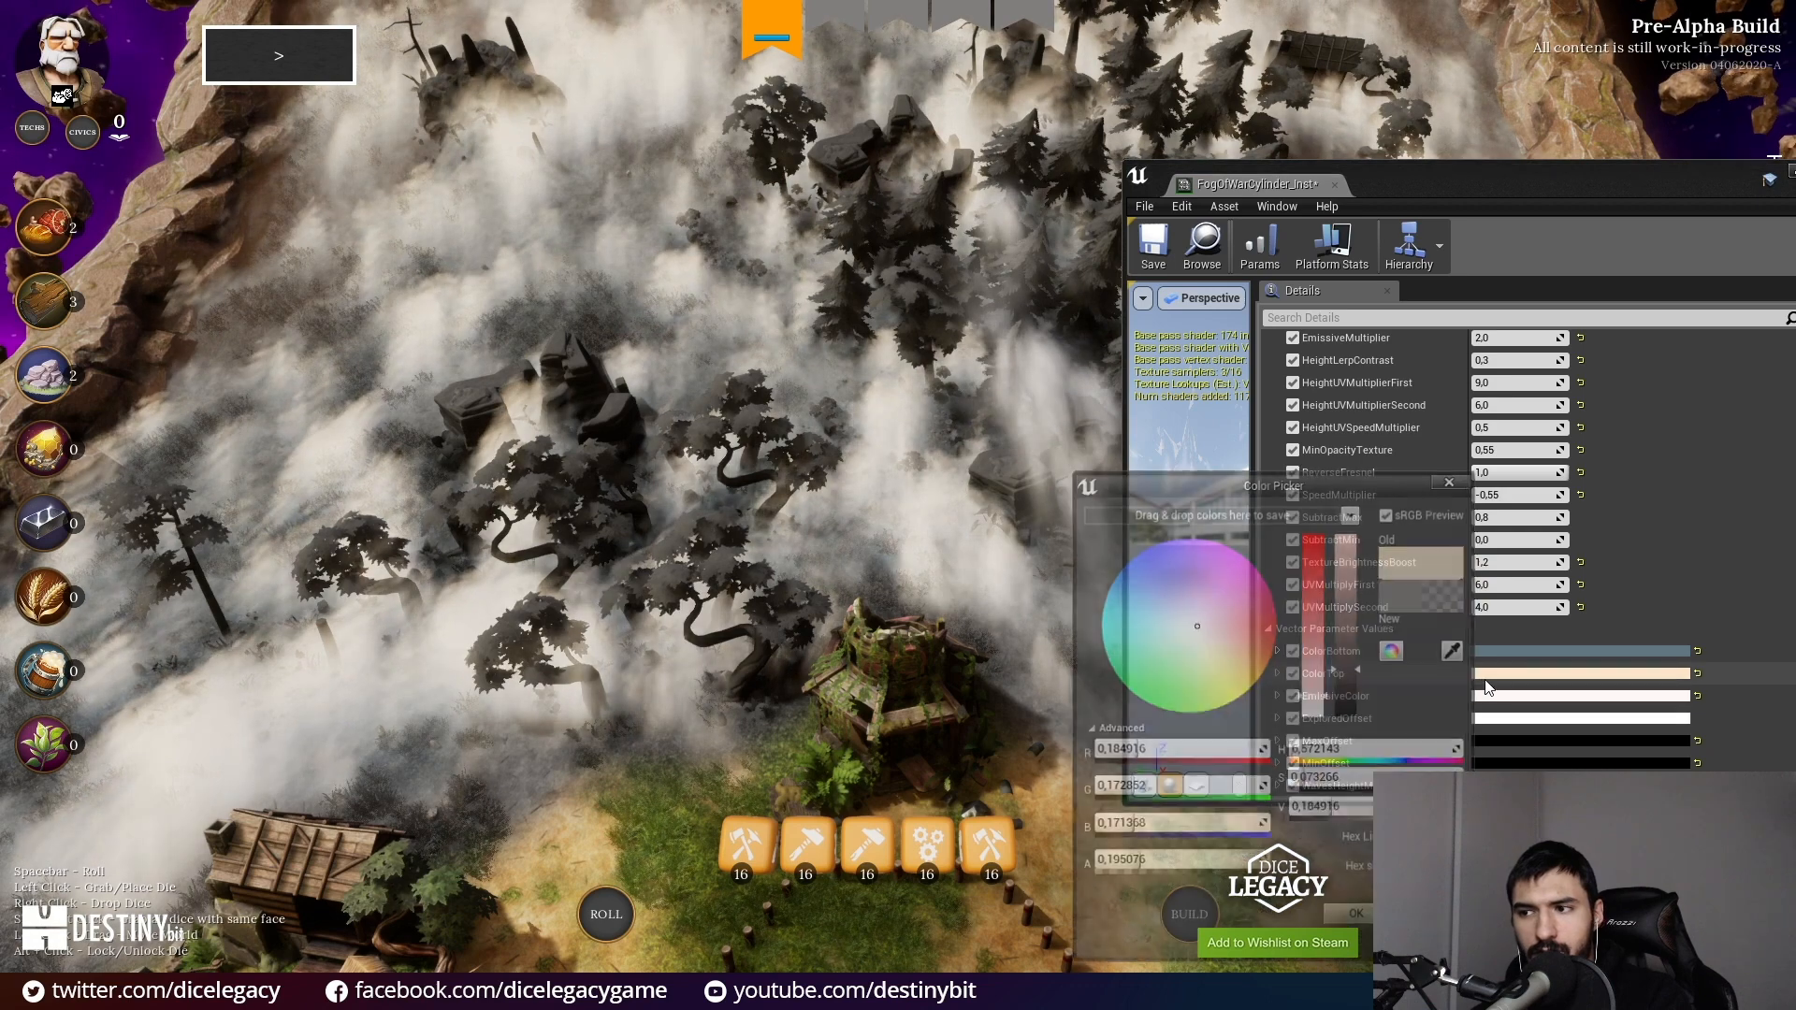
left_click_drag(1211, 644, 1219, 643)
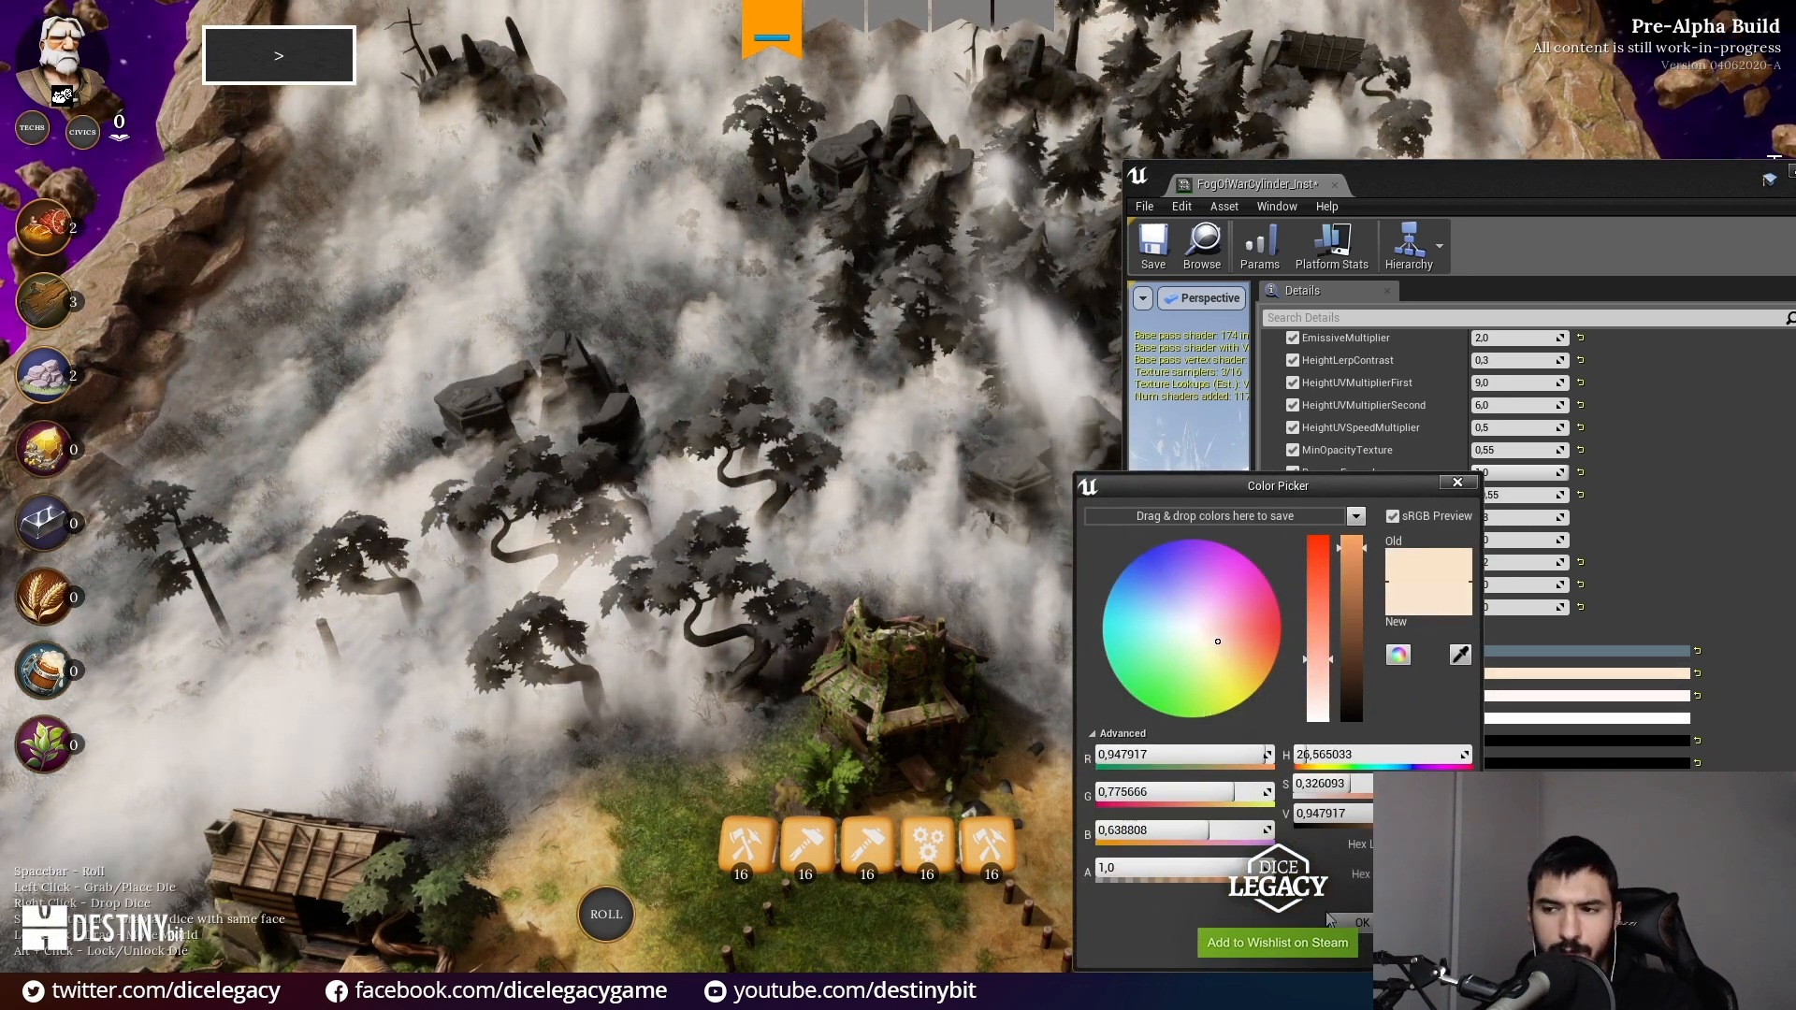
left_click(1390, 923)
Step: Close the floating FogOfWarCylinder_Inst editor and examine the recolored fog's edge across the running game level
left_click_drag(1544, 187, 1172, 197)
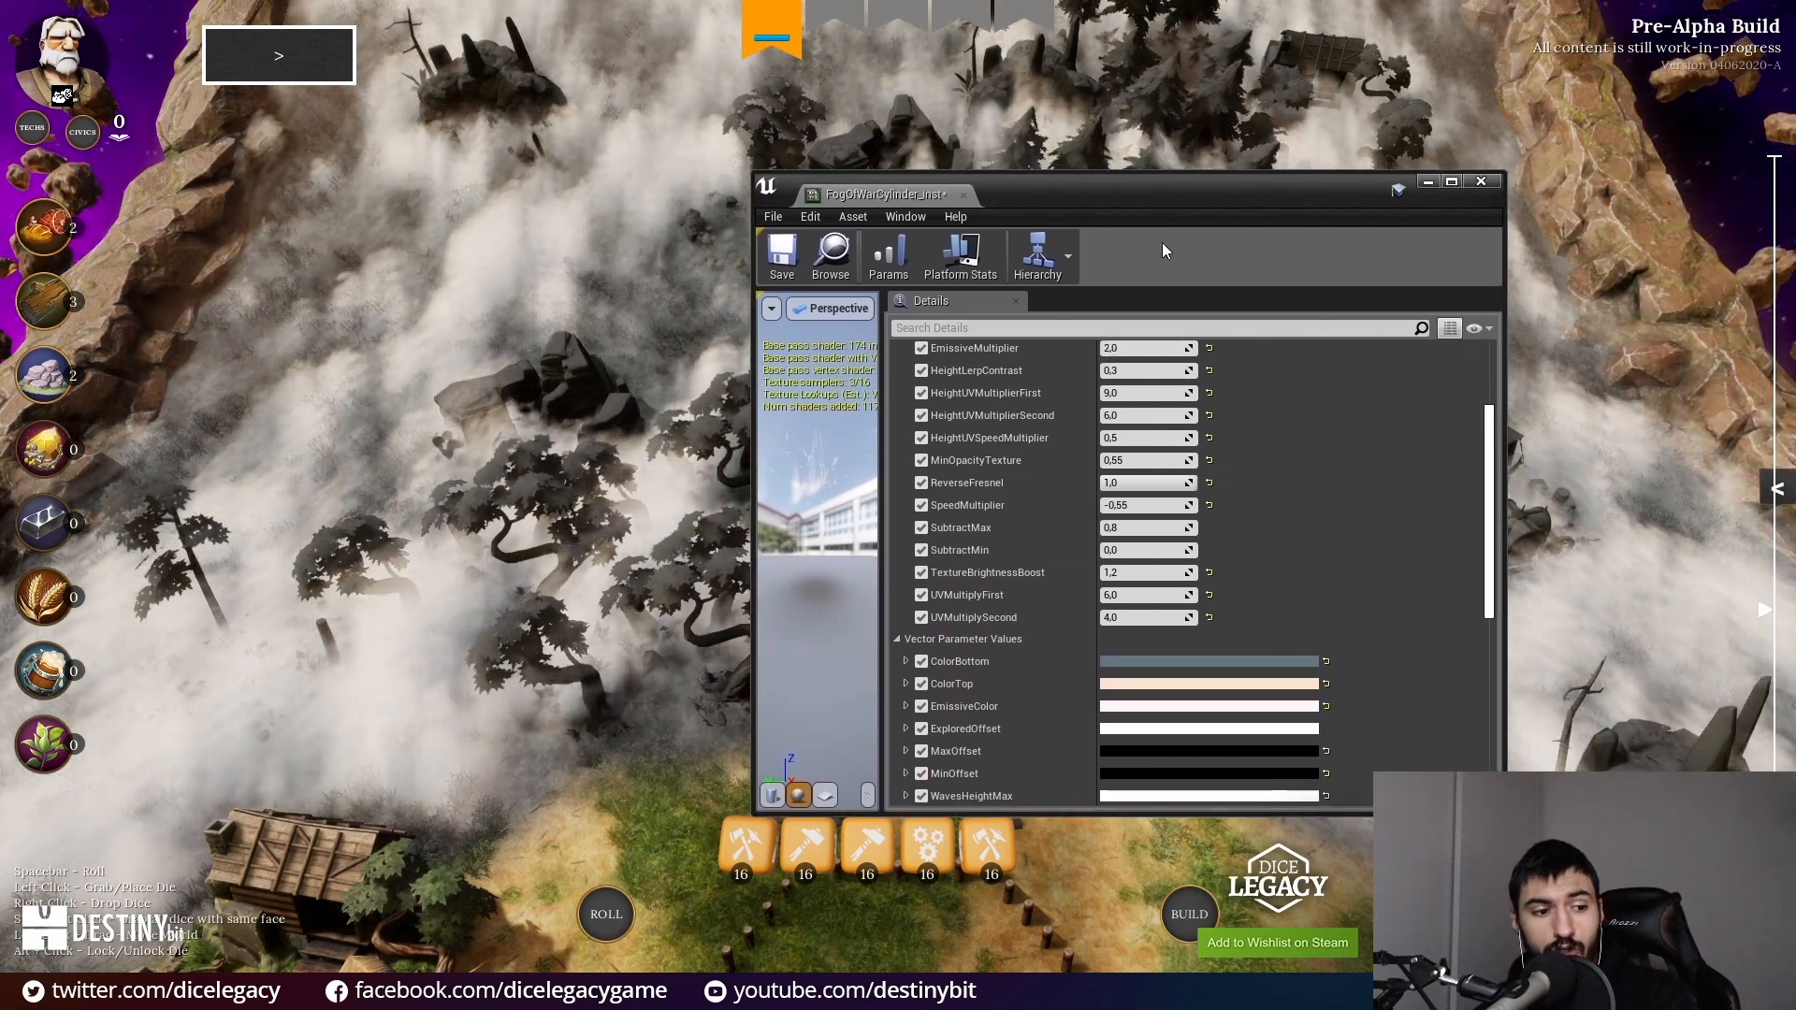
left_click(1494, 183)
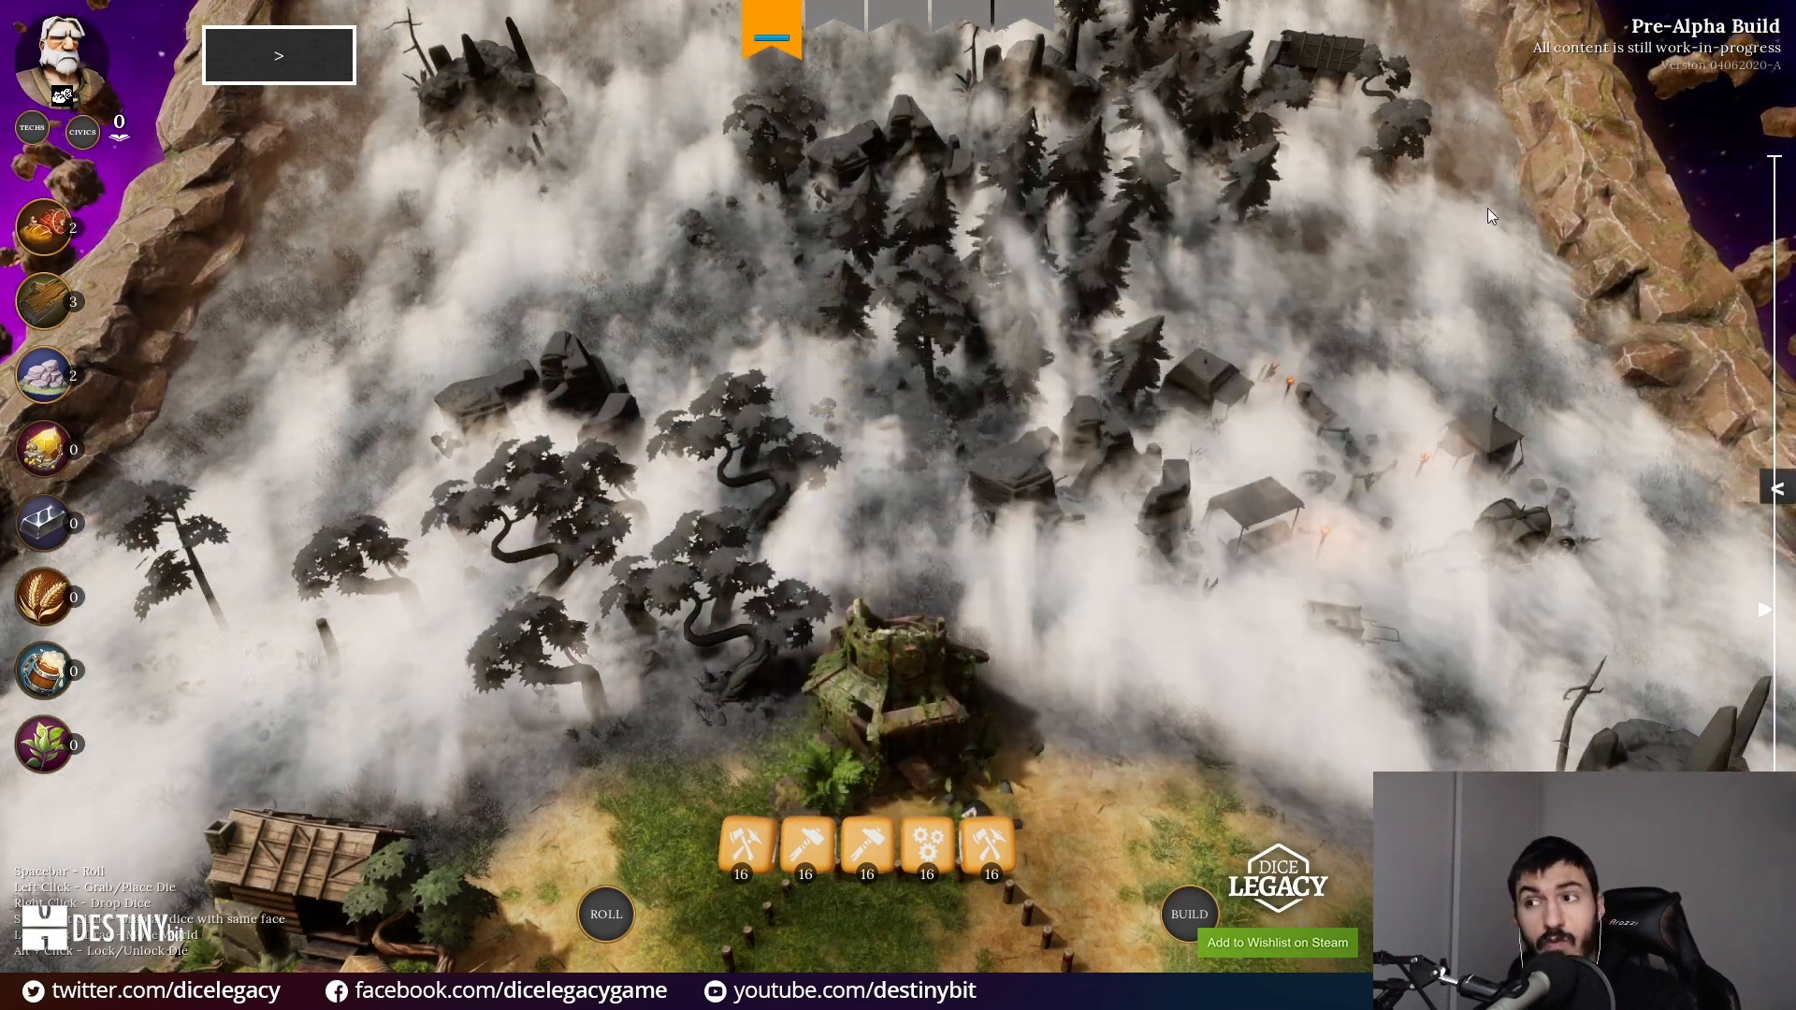
scroll(1215, 372, "up", 5)
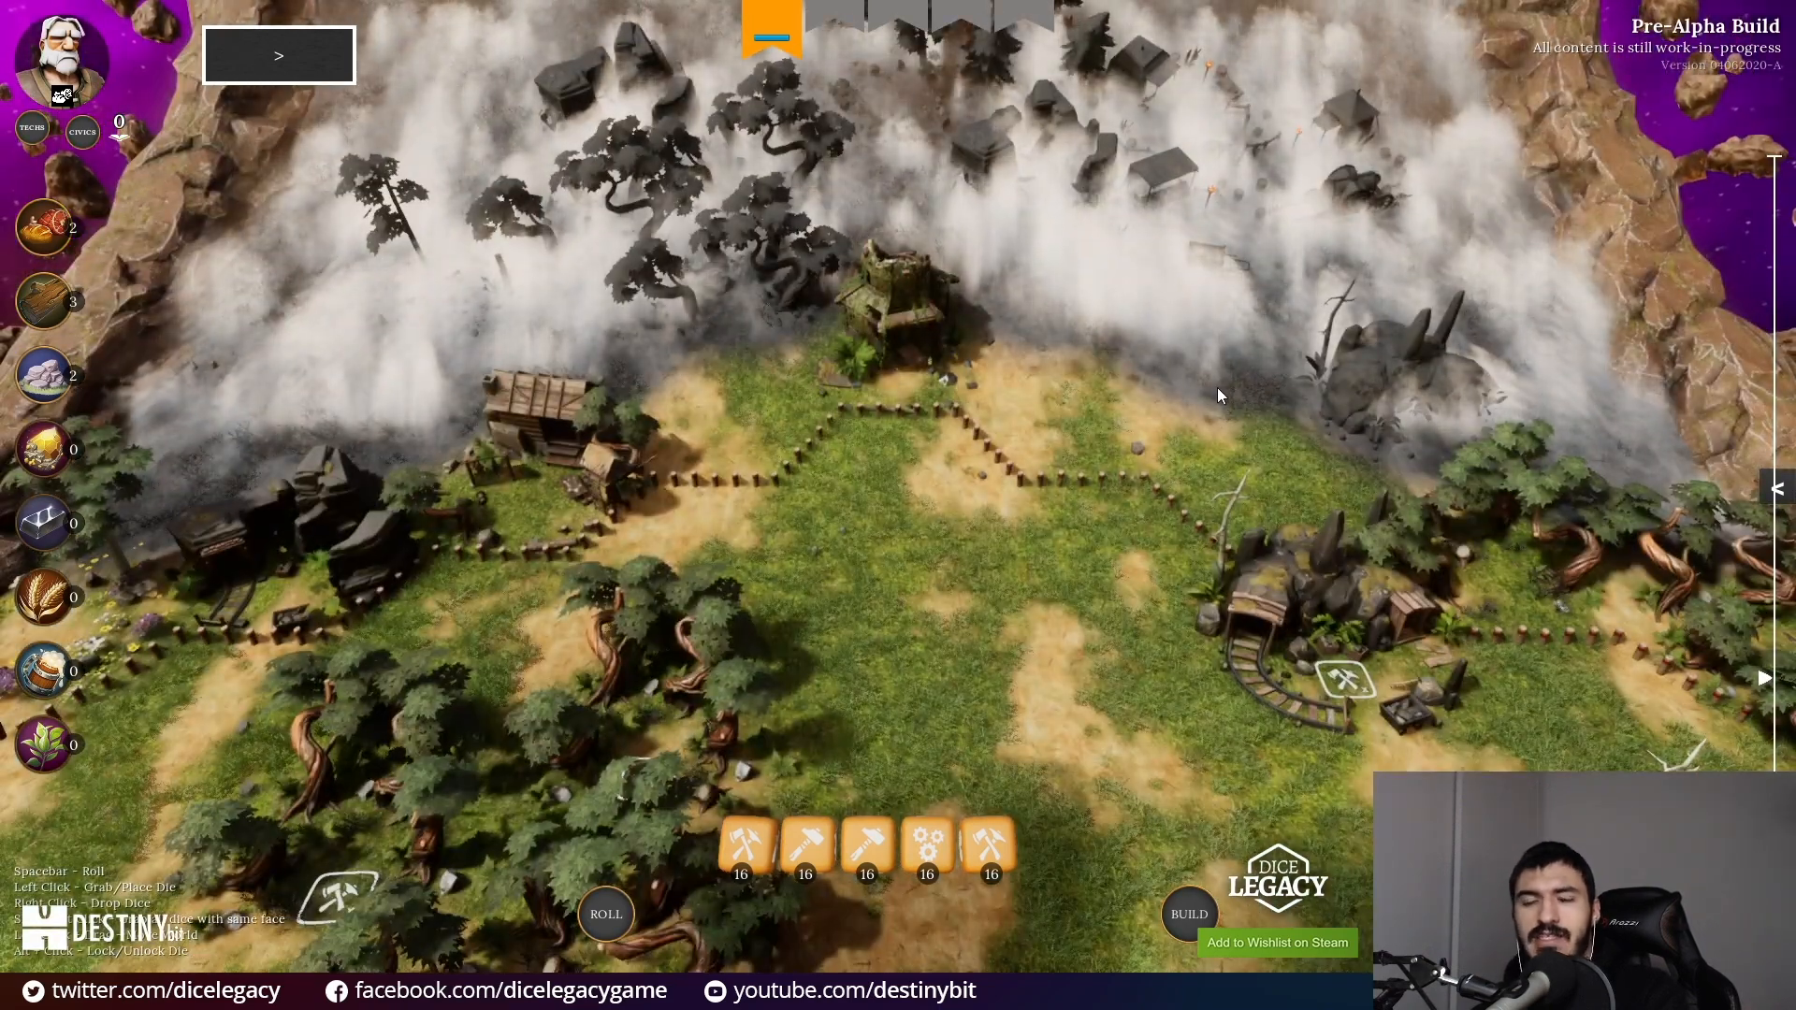
scroll(1179, 266, "up", 3)
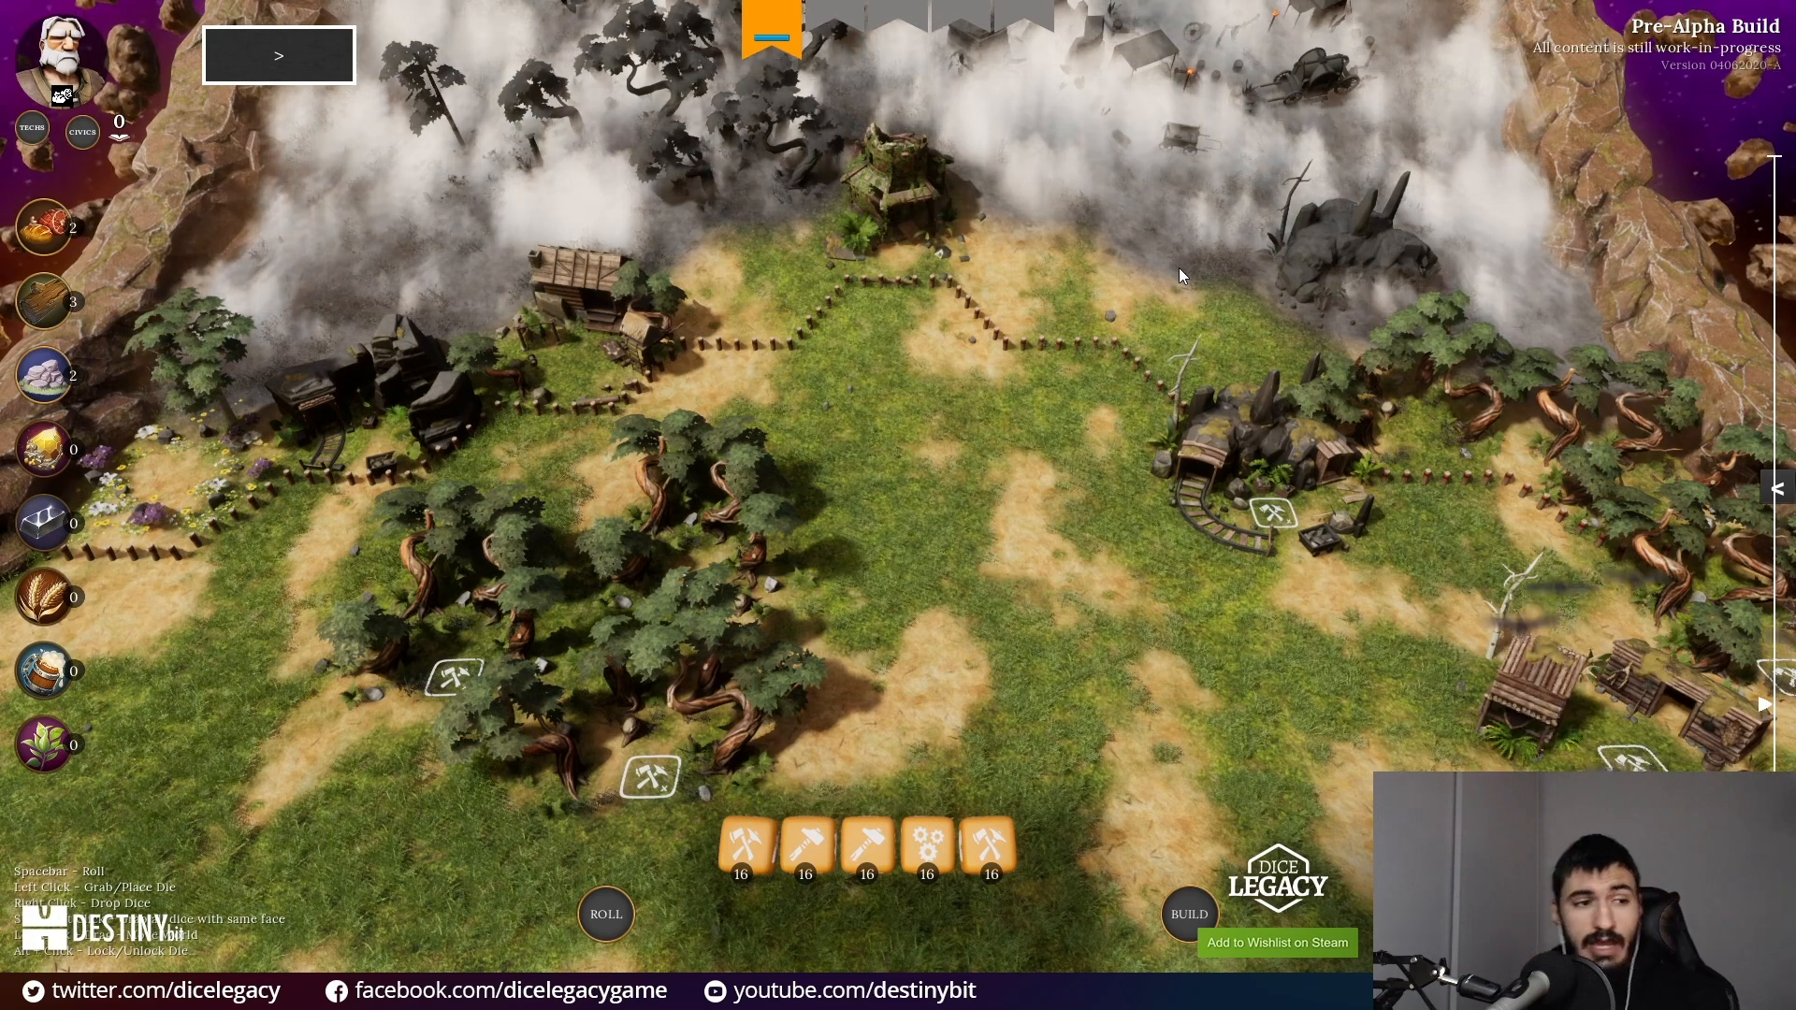
left_click_drag(1230, 402, 1169, 144)
Step: Leave the full-screen game view, stop the play session and return to the GameLevel editor
key("F11")
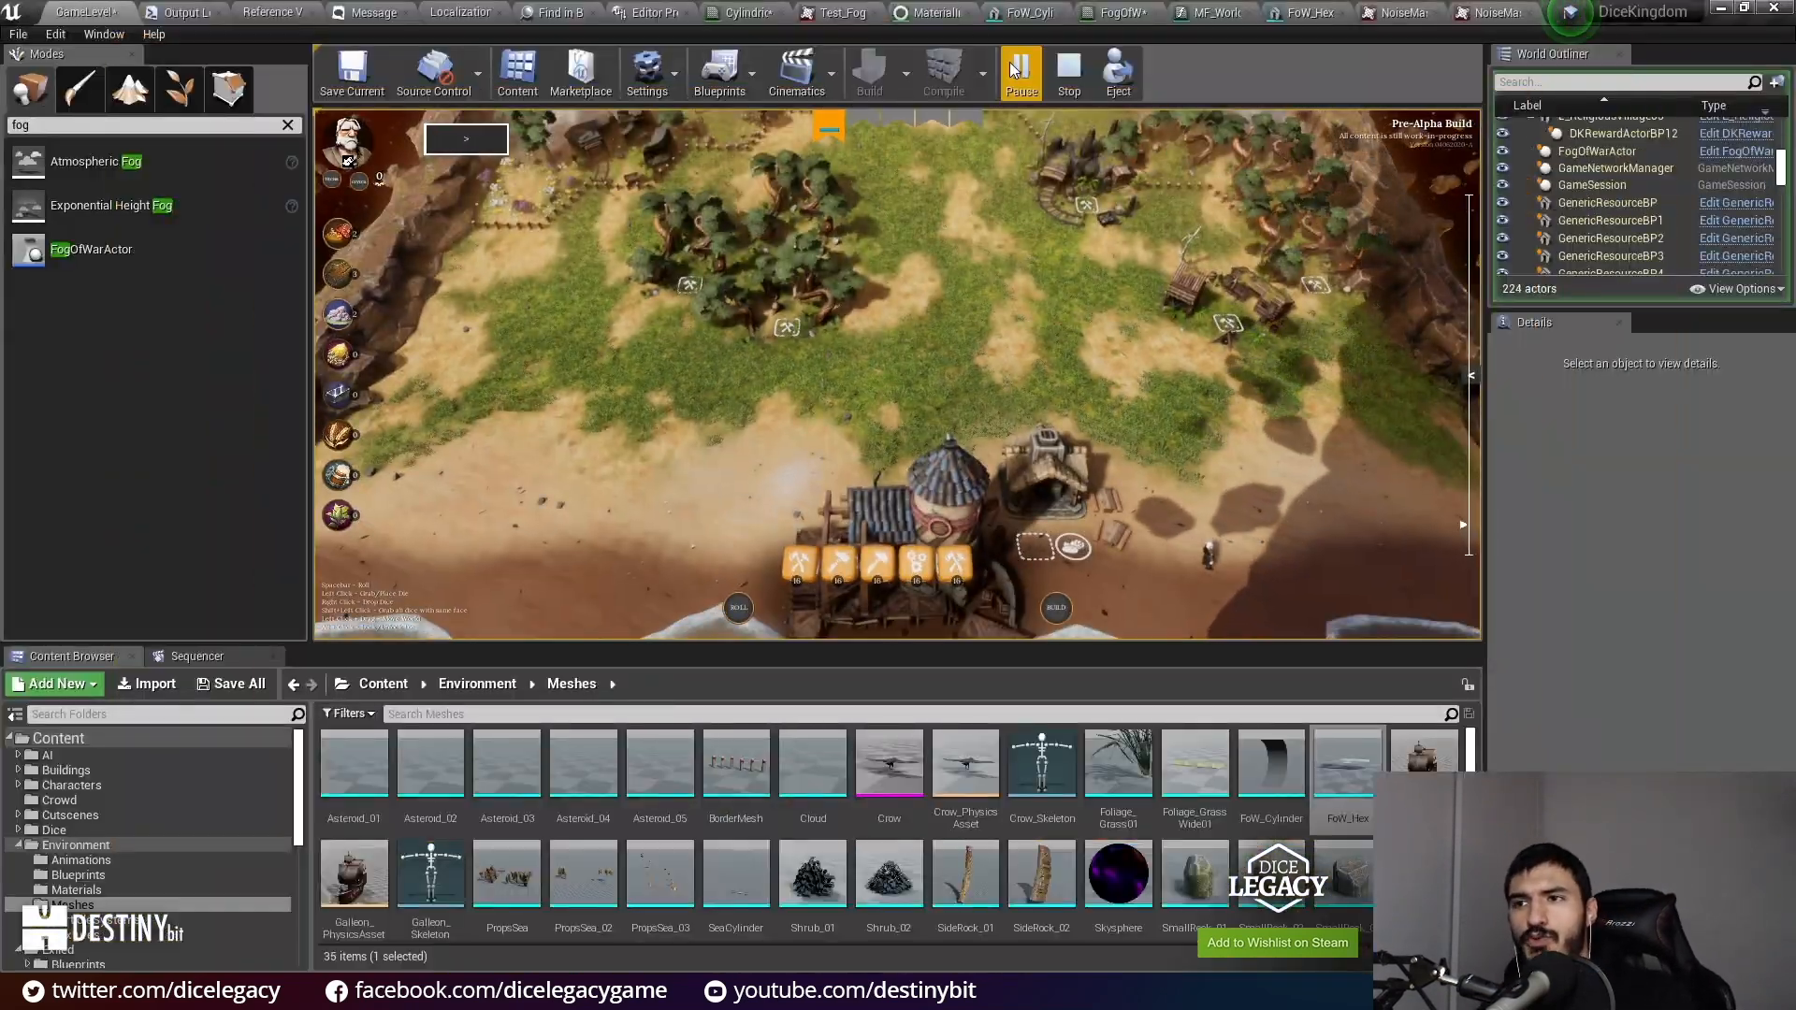
left_click(1069, 70)
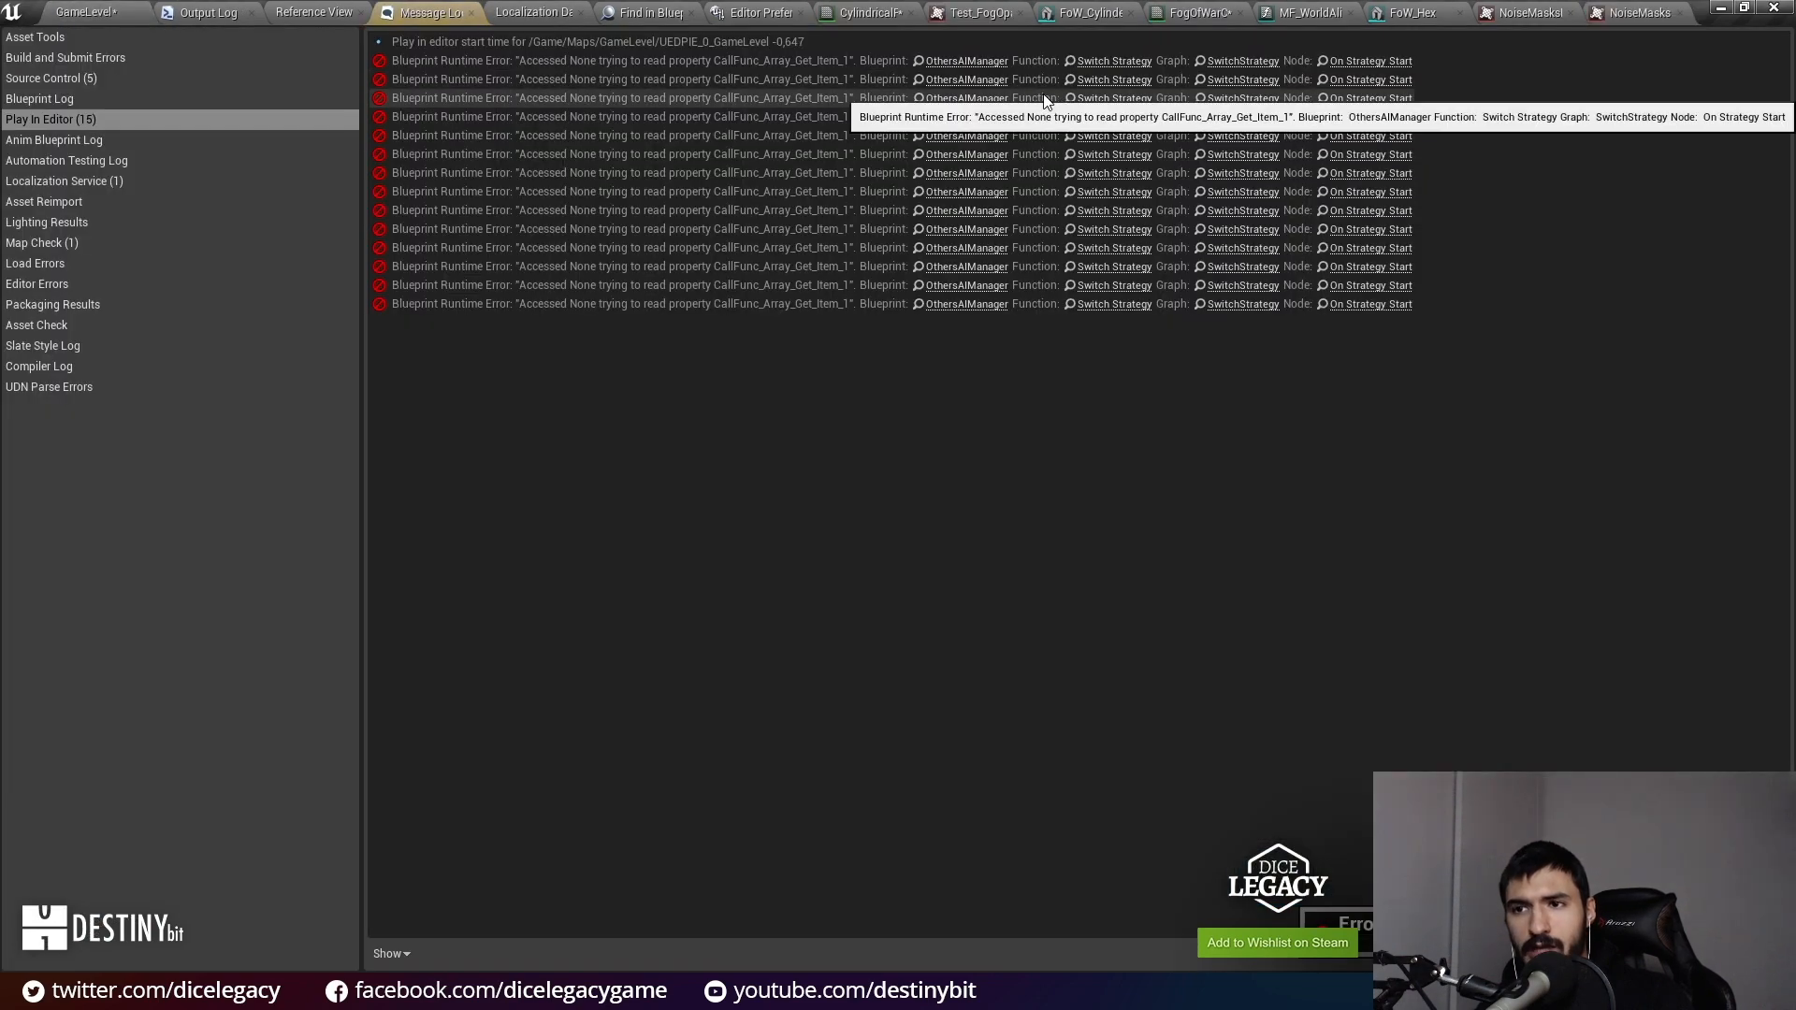
left_click(91, 13)
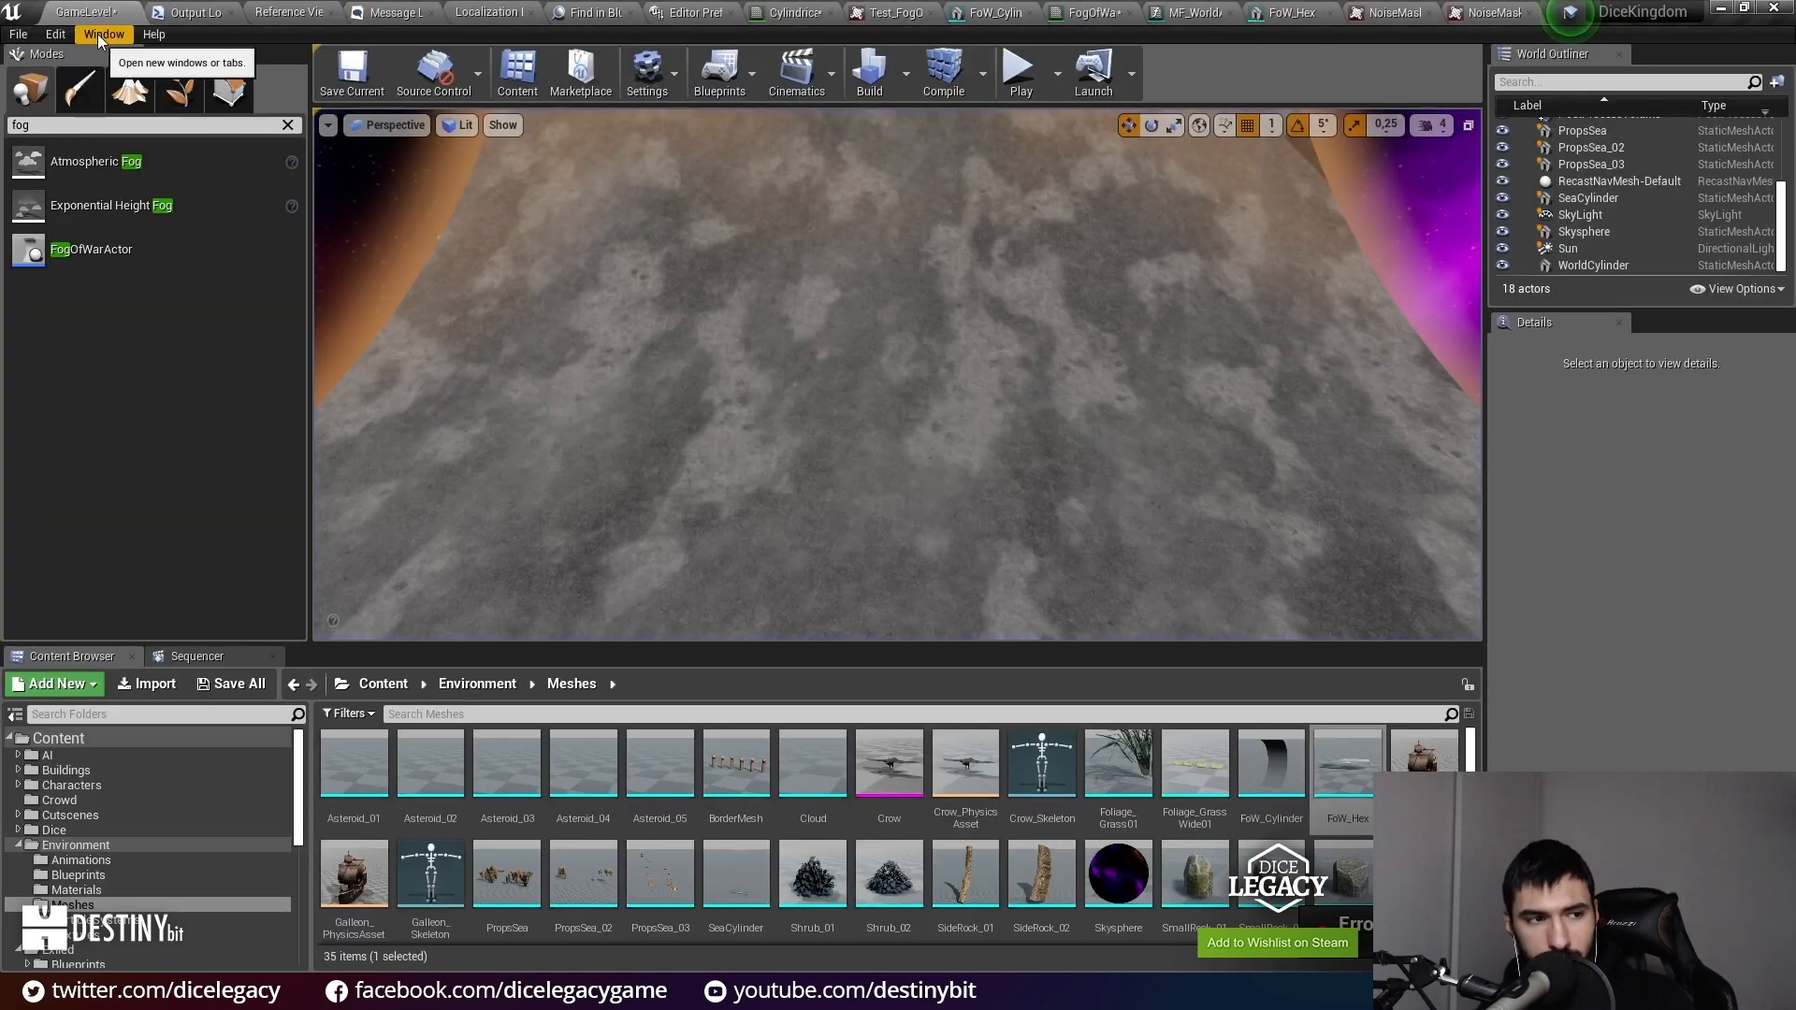